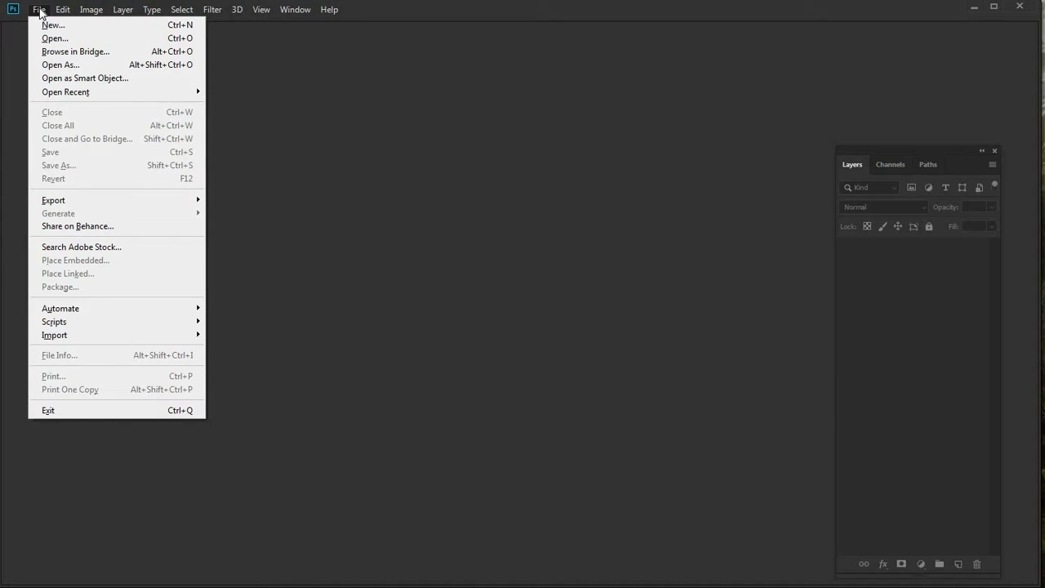
- Start a new document measured in inches, with a width of 5 and a height of 8
{"action": "left_click", "coordinate": [47, 26]}
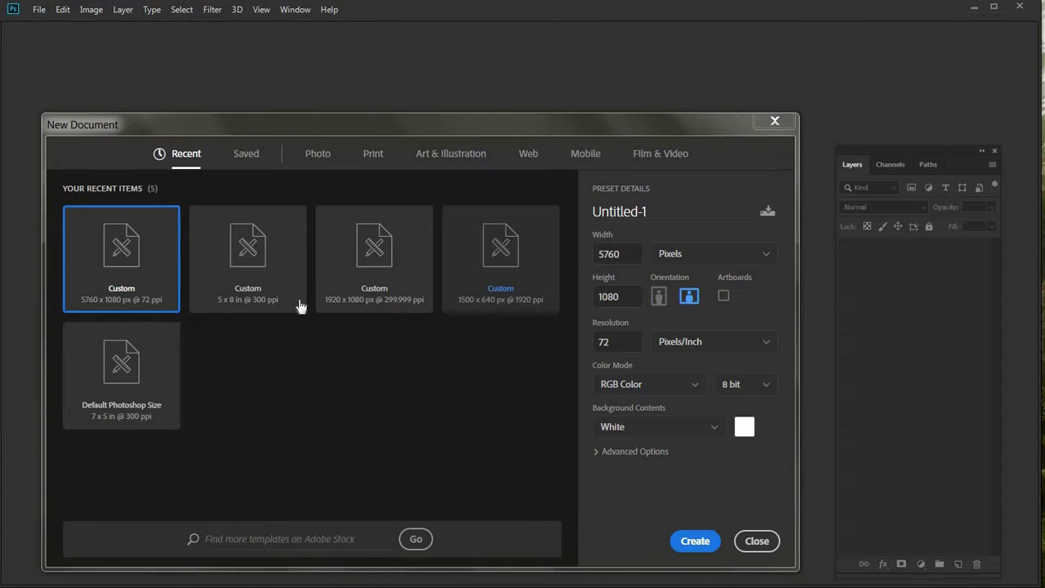
{"action": "left_click", "coordinate": [771, 256]}
{"action": "left_click", "coordinate": [711, 300]}
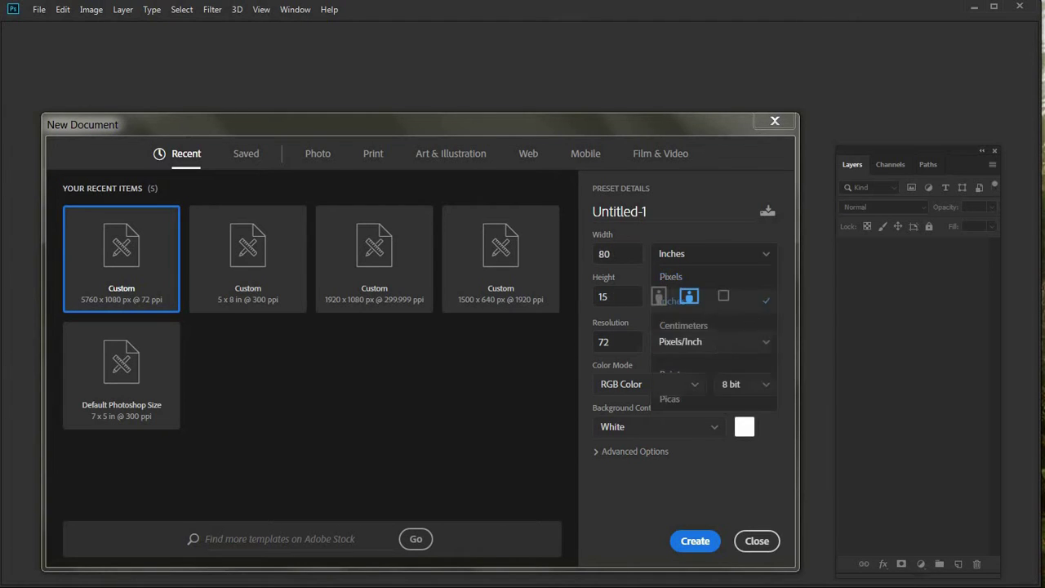
{"action": "key", "text": "shift+Tab"}
{"action": "type", "text": "5"}
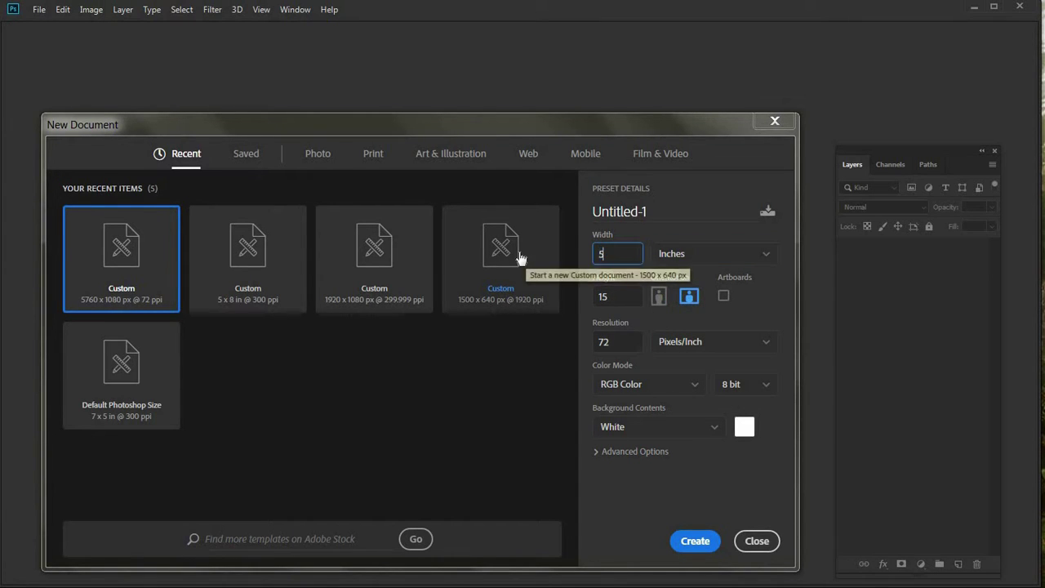
{"action": "key", "text": "Tab"}
{"action": "double_click", "coordinate": [596, 297]}
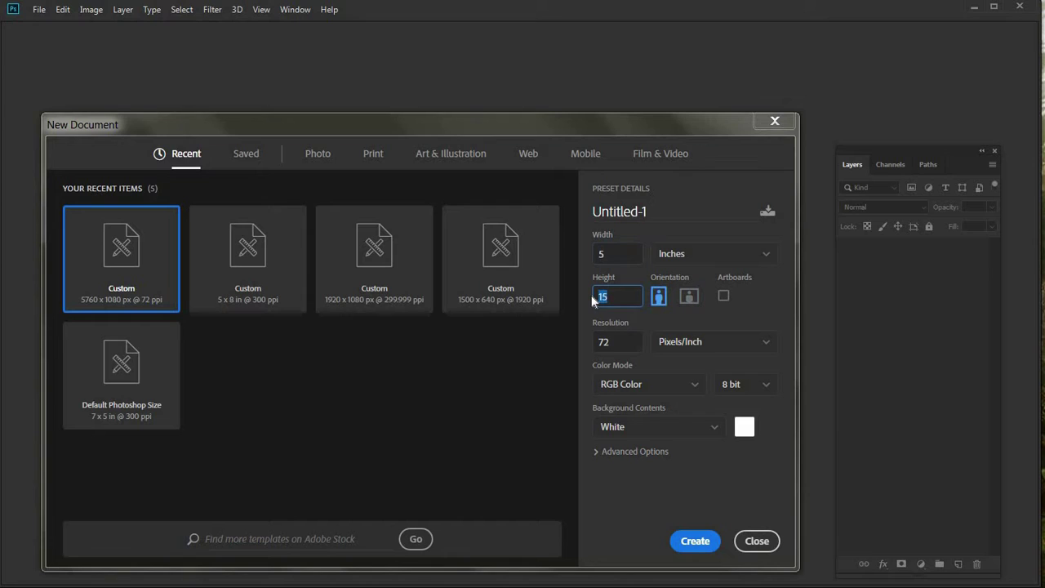
{"action": "type", "text": "8"}
{"action": "double_click", "coordinate": [592, 297]}
- Set the resolution to 300 pixels/inch and create the document
{"action": "key", "text": "Tab"}
{"action": "type", "text": "72"}
{"action": "key", "text": "shift+Left"}
{"action": "type", "text": "300"}
{"action": "left_click", "coordinate": [694, 541]}
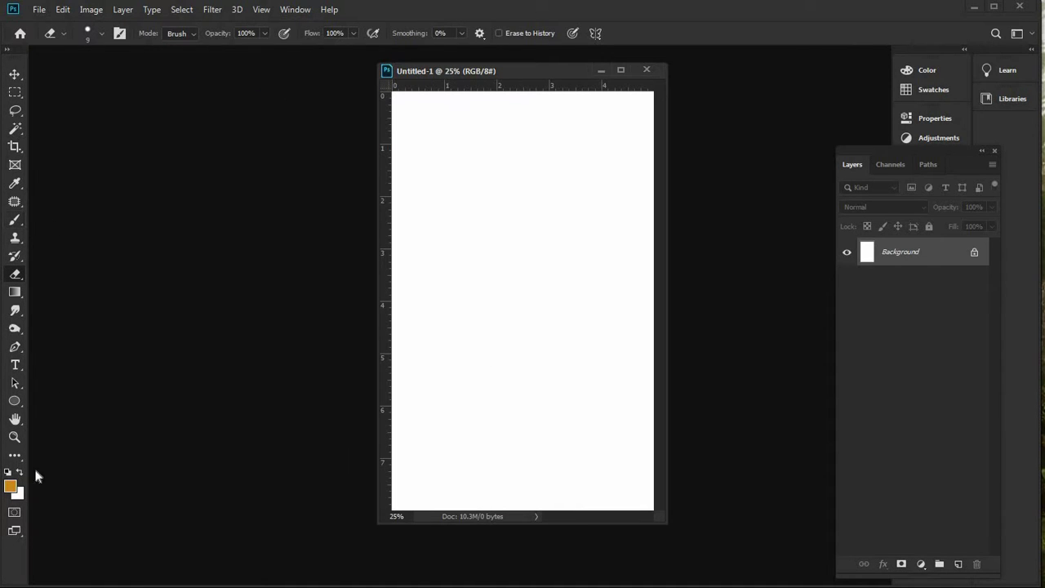
- Reset the colors to the default black and white and activate the Brush tool
{"action": "left_click", "coordinate": [9, 472]}
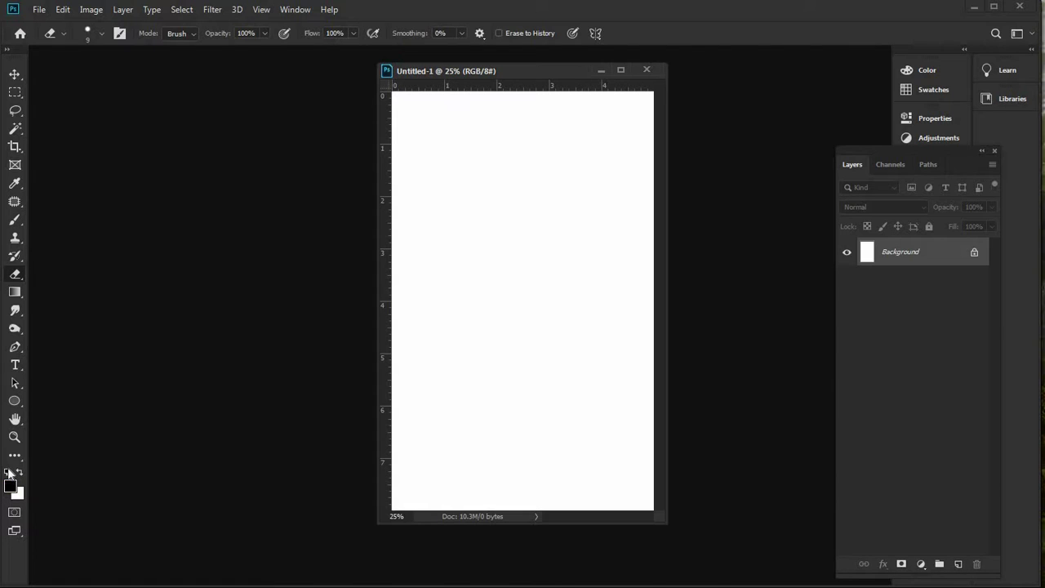
{"action": "left_click", "coordinate": [16, 221]}
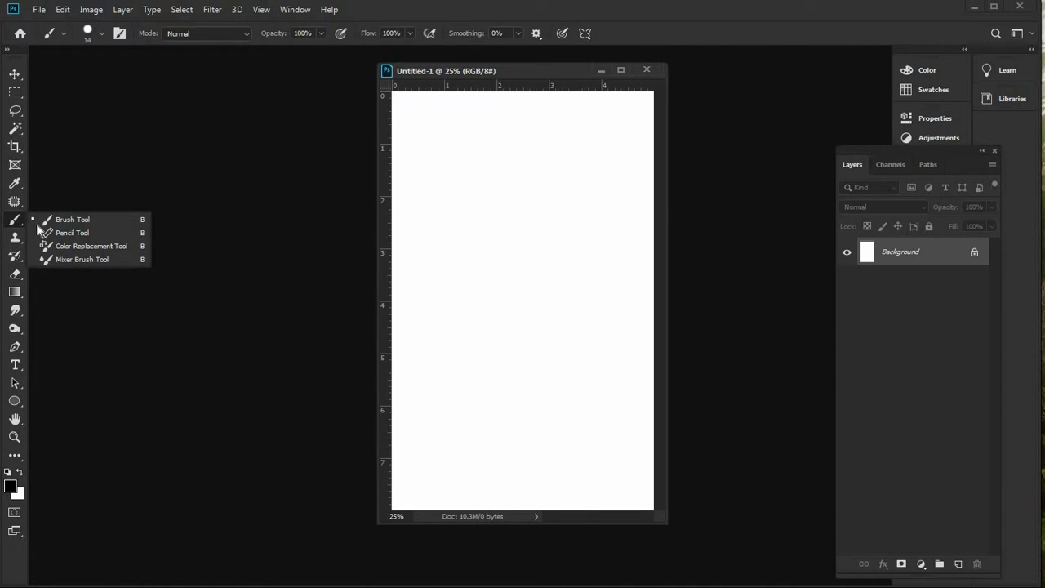
- Test the brush with a zigzag stroke on the Background layer and undo it
{"action": "mouse_move", "coordinate": [490, 222]}
{"action": "left_mouse_down"}
{"action": "mouse_move", "coordinate": [532, 223]}
{"action": "mouse_move", "coordinate": [506, 262]}
{"action": "mouse_move", "coordinate": [507, 292]}
{"action": "left_mouse_up"}
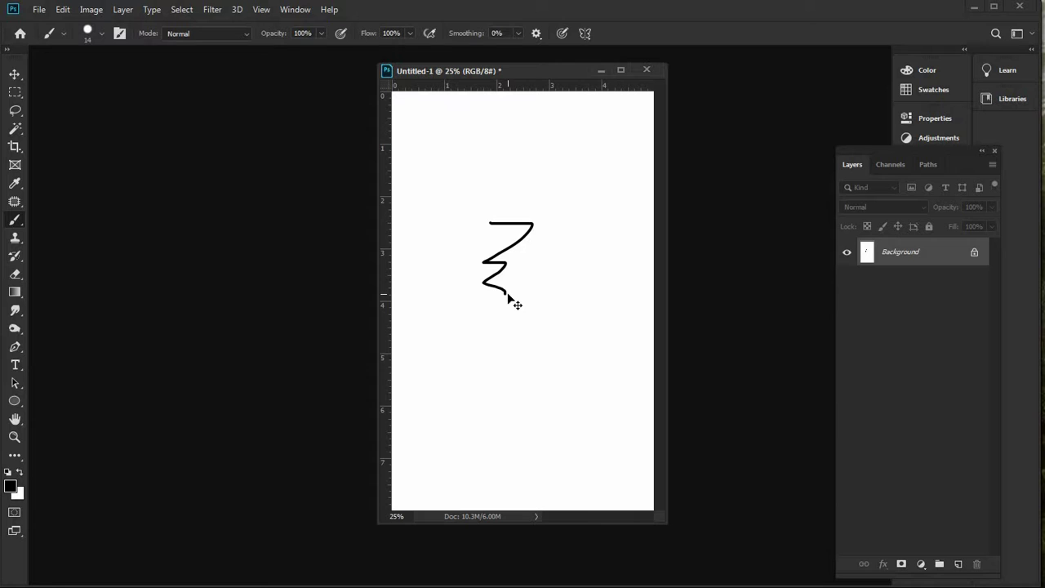
{"action": "key", "text": "ctrl+z"}
{"action": "left_click", "coordinate": [88, 10]}
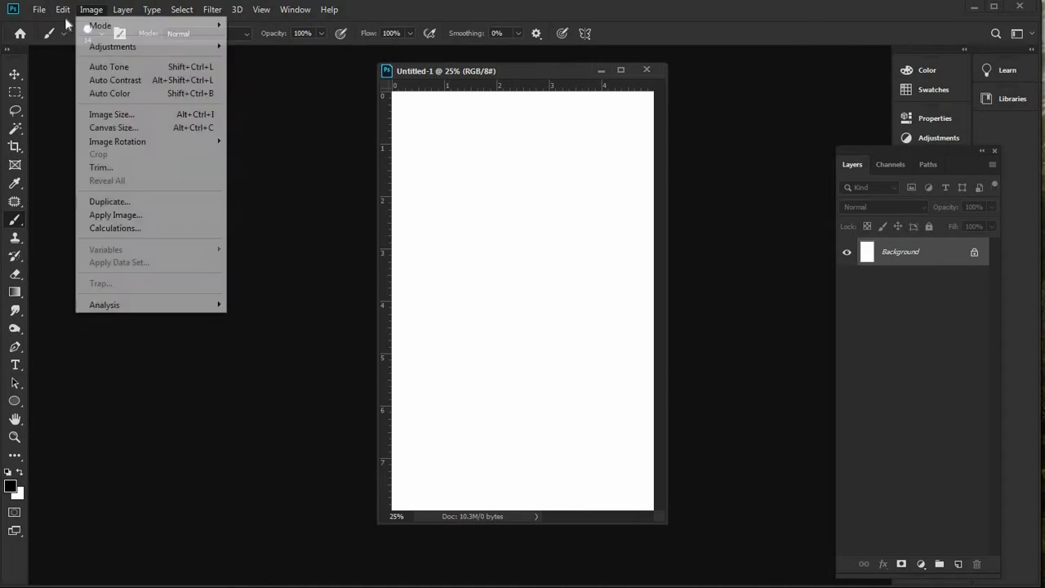
{"action": "mouse_move", "coordinate": [337, 10]}
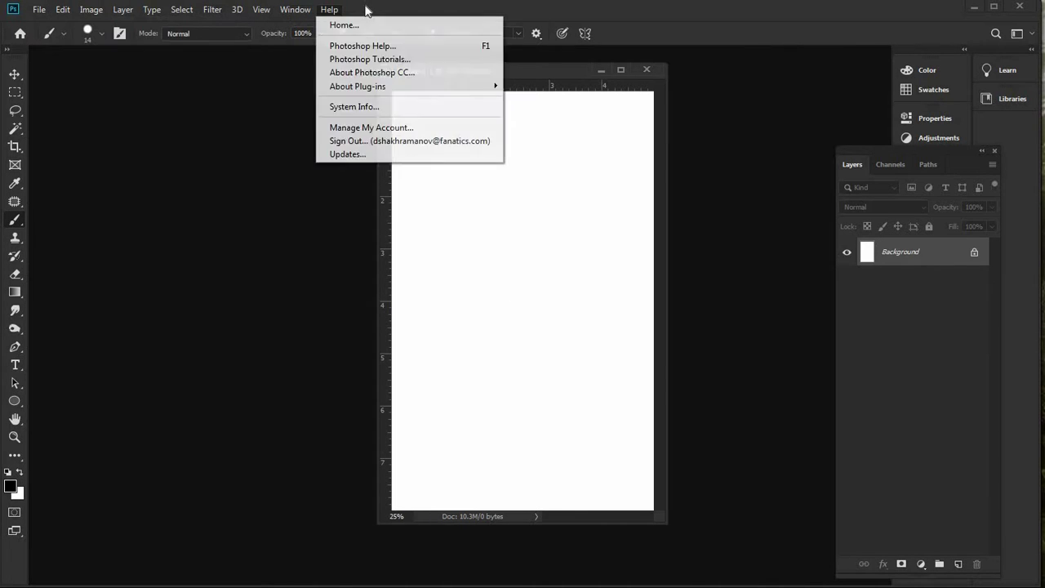
{"action": "key", "text": "Escape"}
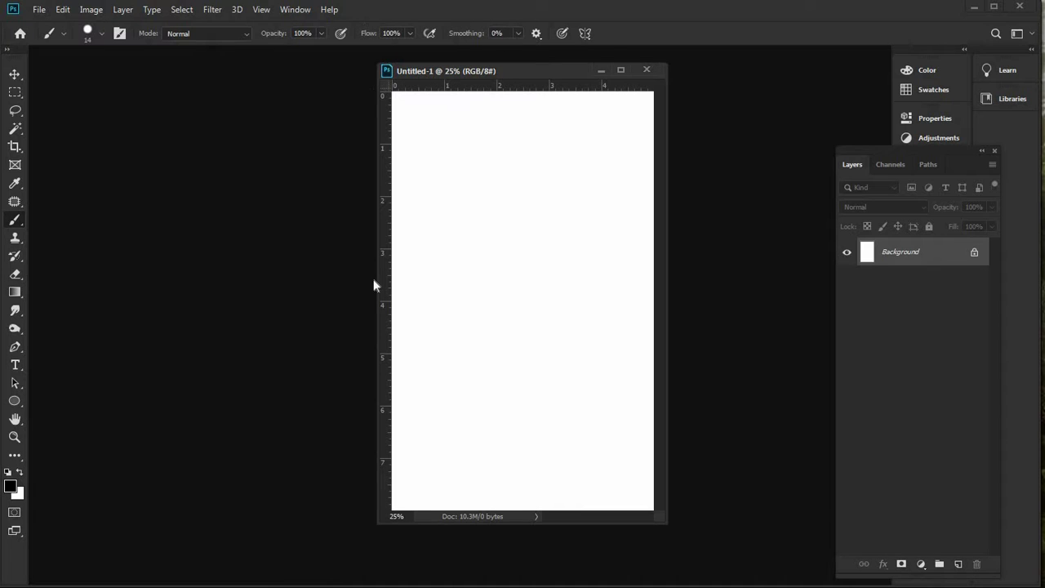
- Enlarge the document window so that empty space surrounds the canvas
{"action": "left_click_drag", "start_coordinate": [377, 279], "coordinate": [242, 280]}
{"action": "left_click_drag", "start_coordinate": [242, 522], "coordinate": [191, 569]}
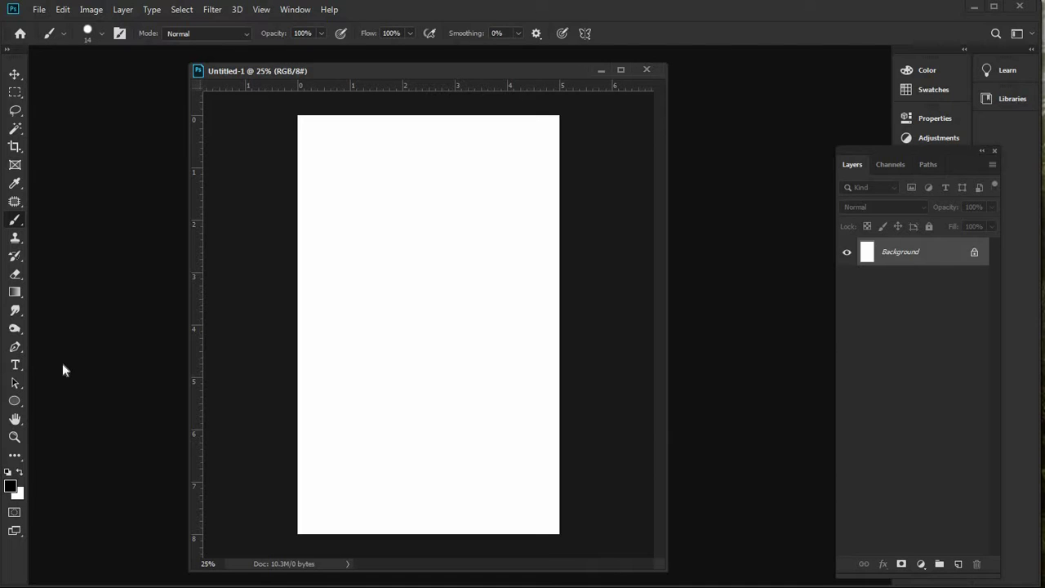
- Try a zigzag brush stroke on a duplicate of the Background layer and delete that duplicate
{"action": "key", "text": "ctrl+shift+alt+n"}
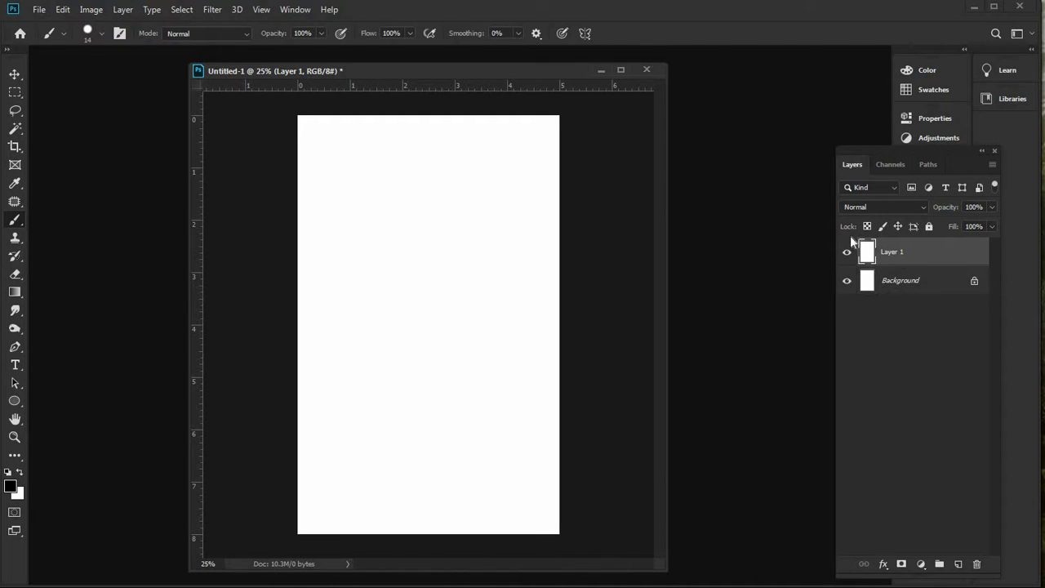
{"action": "left_click", "coordinate": [394, 188]}
{"action": "left_click_drag", "start_coordinate": [395, 189], "coordinate": [393, 256]}
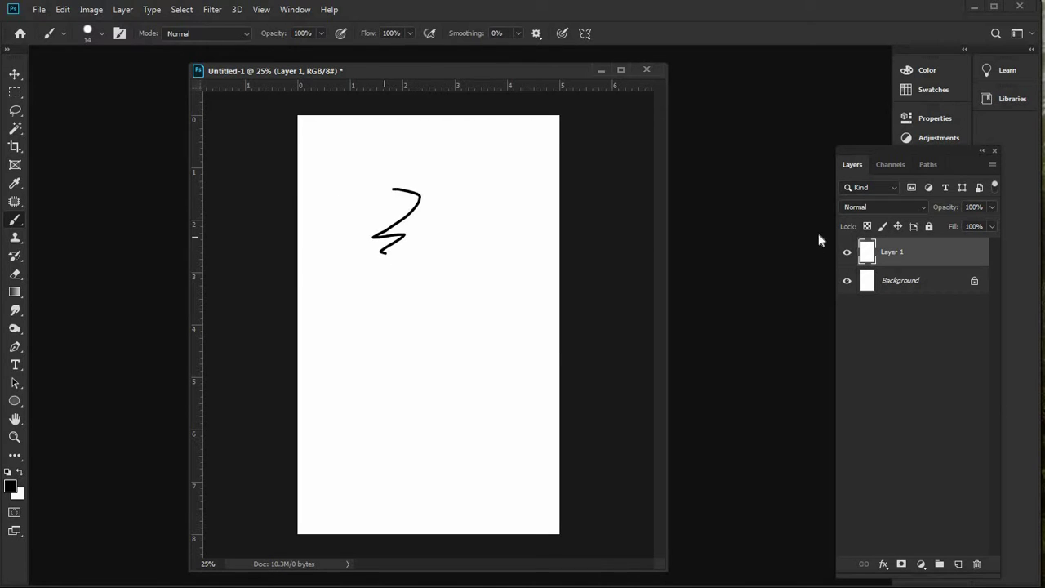
{"action": "left_click", "coordinate": [847, 282]}
{"action": "key", "text": "Delete"}
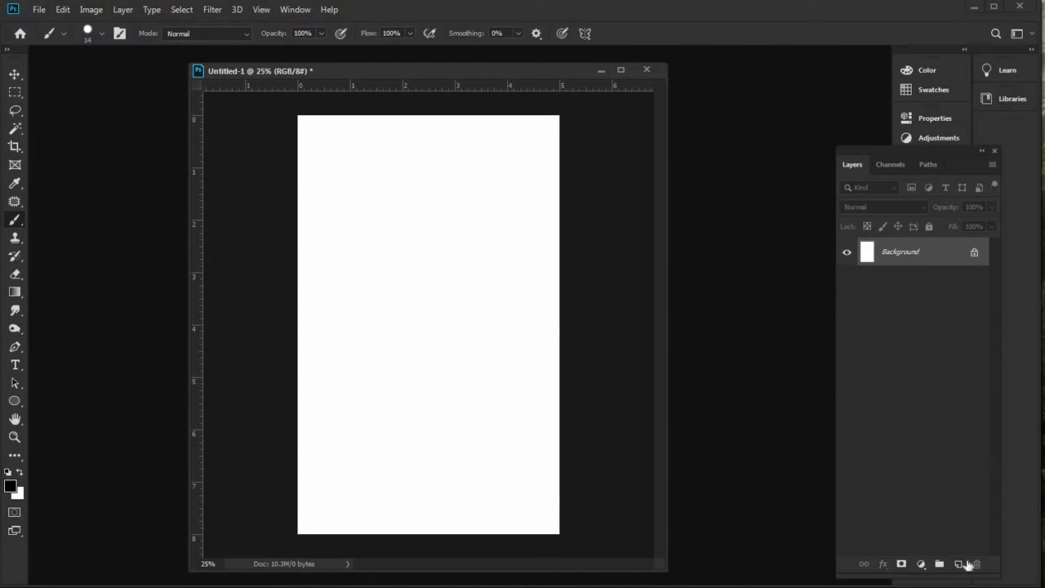
- Add a new blank layer above the Background
{"action": "left_click", "coordinate": [960, 564]}
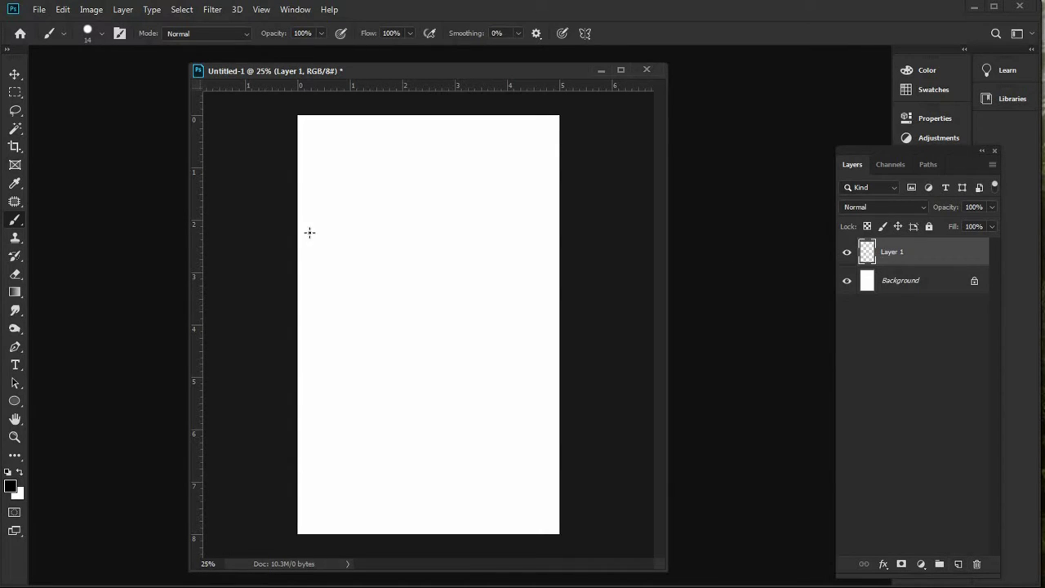
- Test a zigzag stroke on the blank layer, hide and show the Background beneath it, and undo the stroke
{"action": "mouse_move", "coordinate": [357, 222]}
{"action": "left_mouse_down"}
{"action": "mouse_move", "coordinate": [392, 245]}
{"action": "mouse_move", "coordinate": [384, 296]}
{"action": "left_mouse_up"}
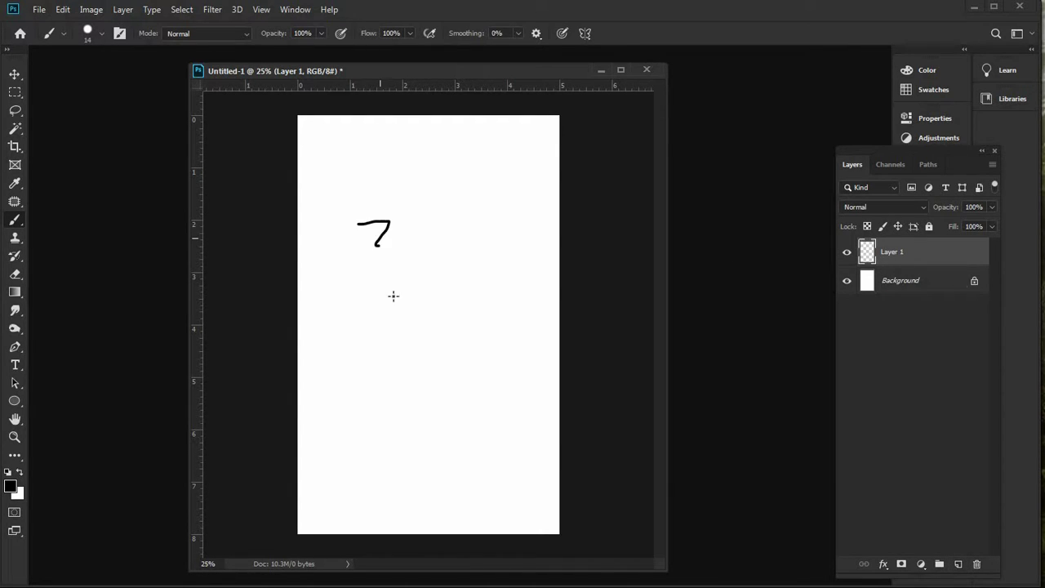
{"action": "left_click", "coordinate": [847, 281]}
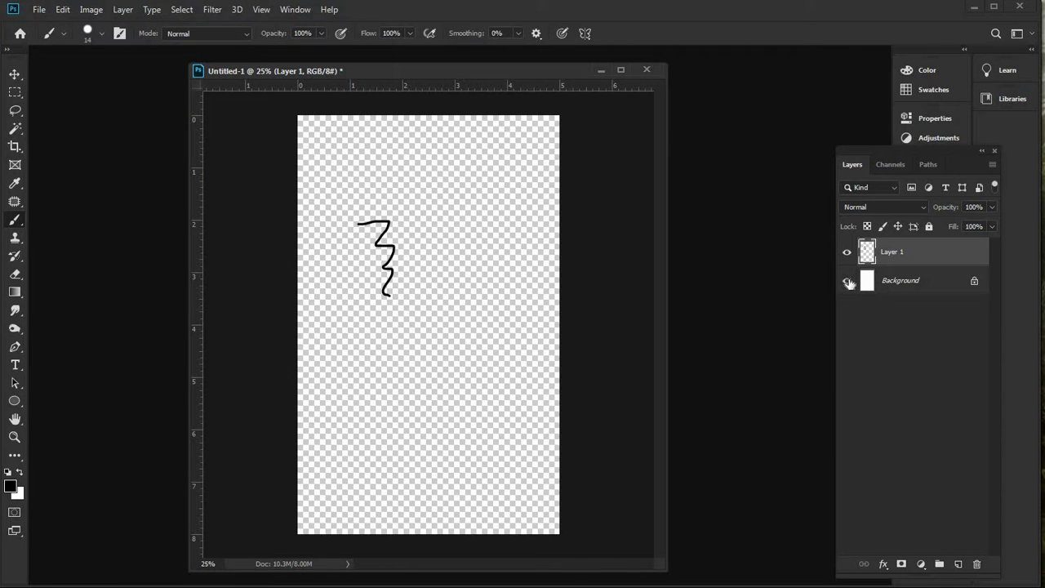
{"action": "left_click", "coordinate": [847, 281]}
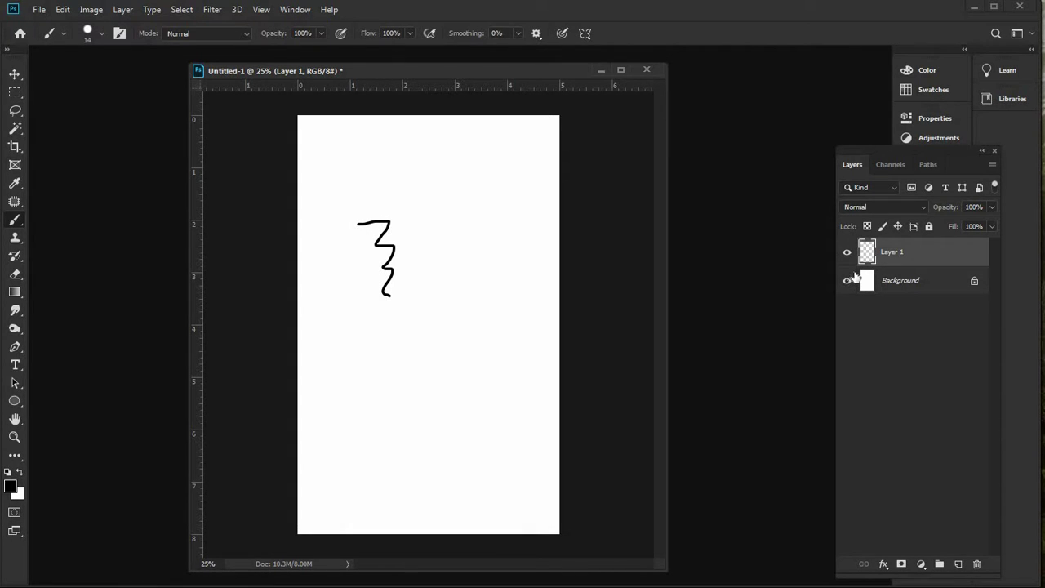
{"action": "left_click", "coordinate": [848, 279]}
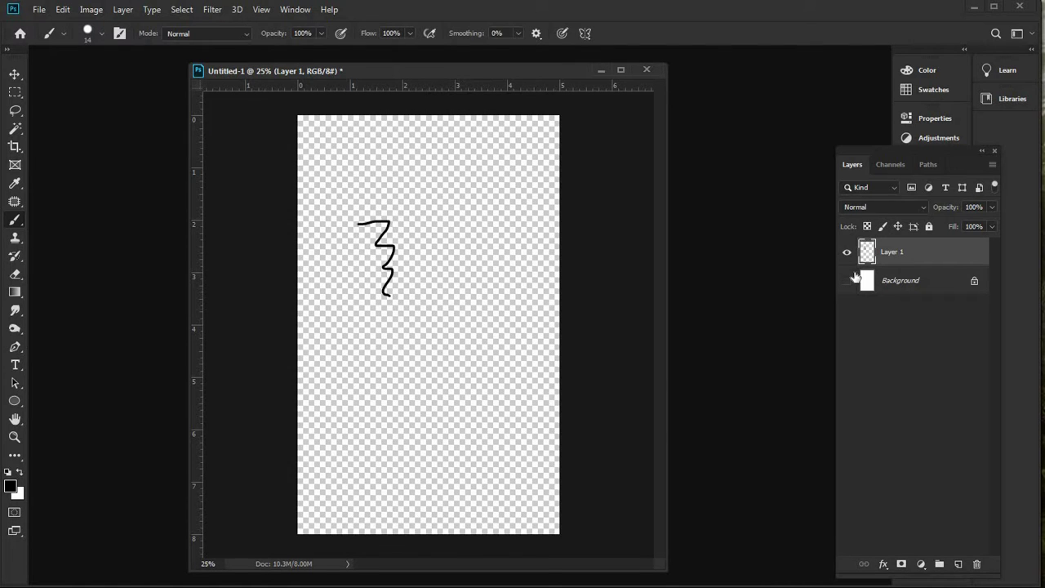
{"action": "left_click", "coordinate": [847, 280]}
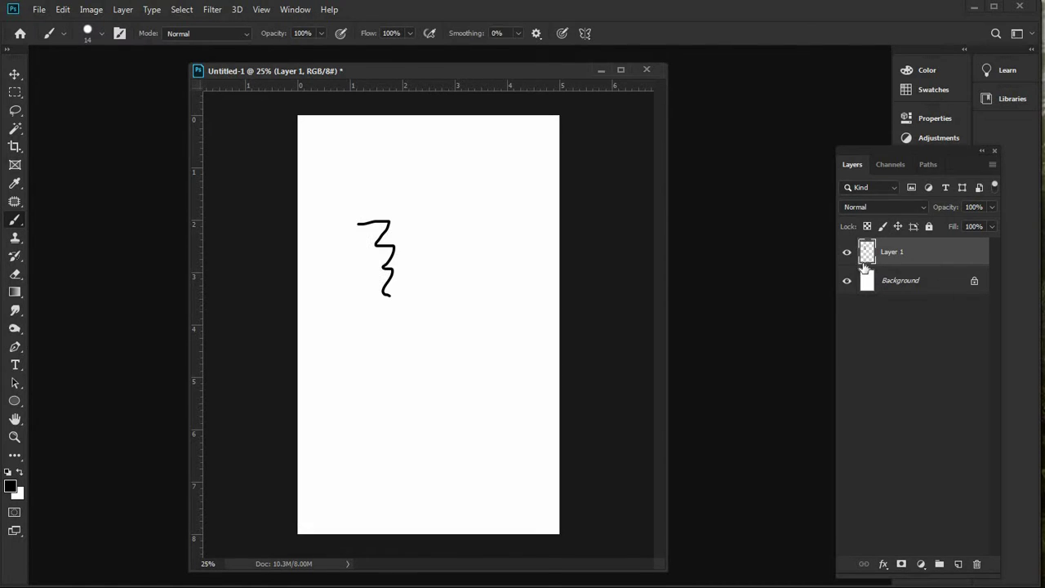
{"action": "key", "text": "ctrl+z"}
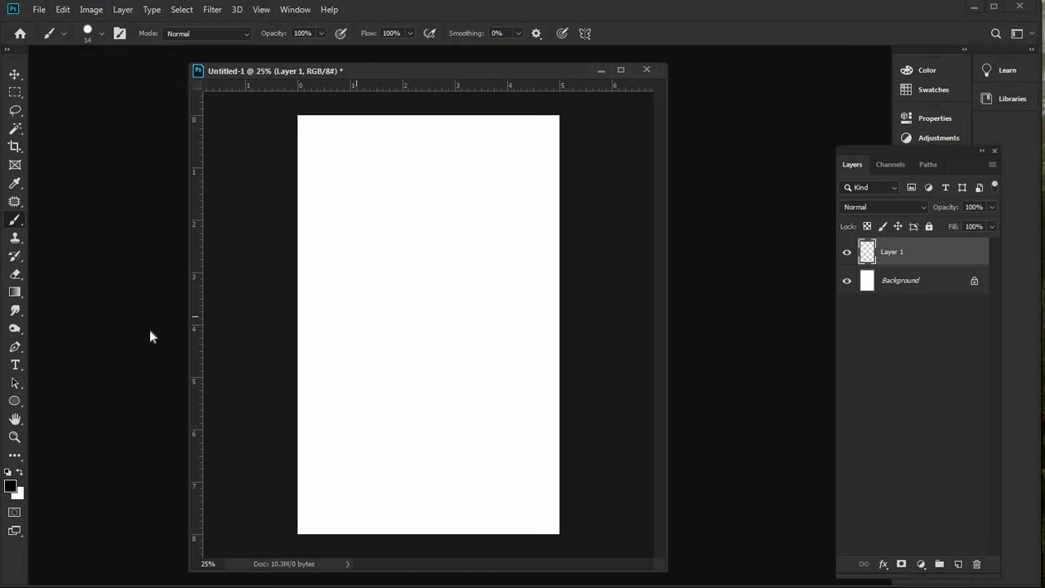
- Choose the Round Point Stiff brush preset for the Brush tool
{"action": "left_click", "coordinate": [101, 34]}
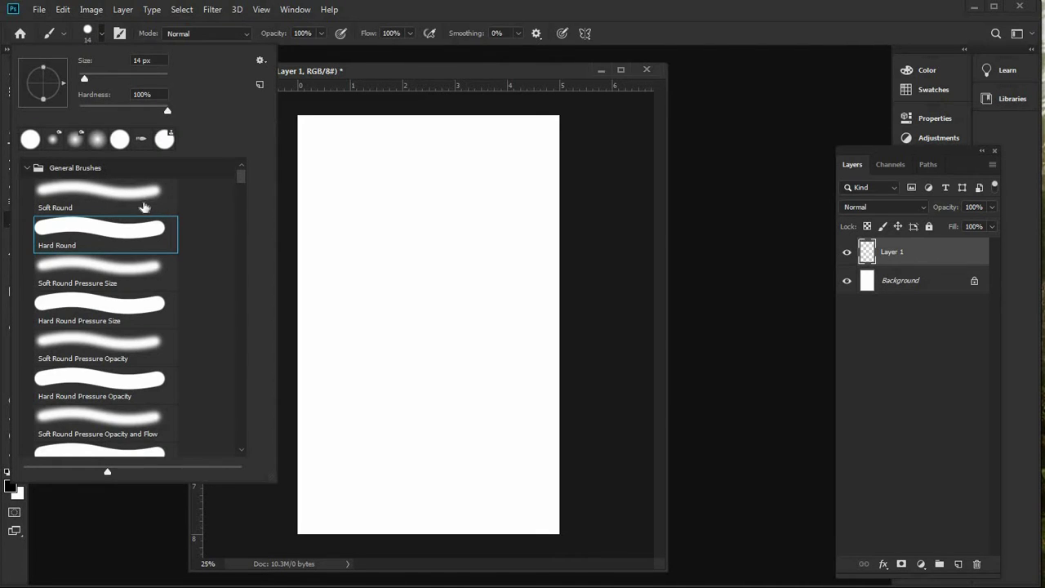
{"action": "left_click", "coordinate": [141, 138]}
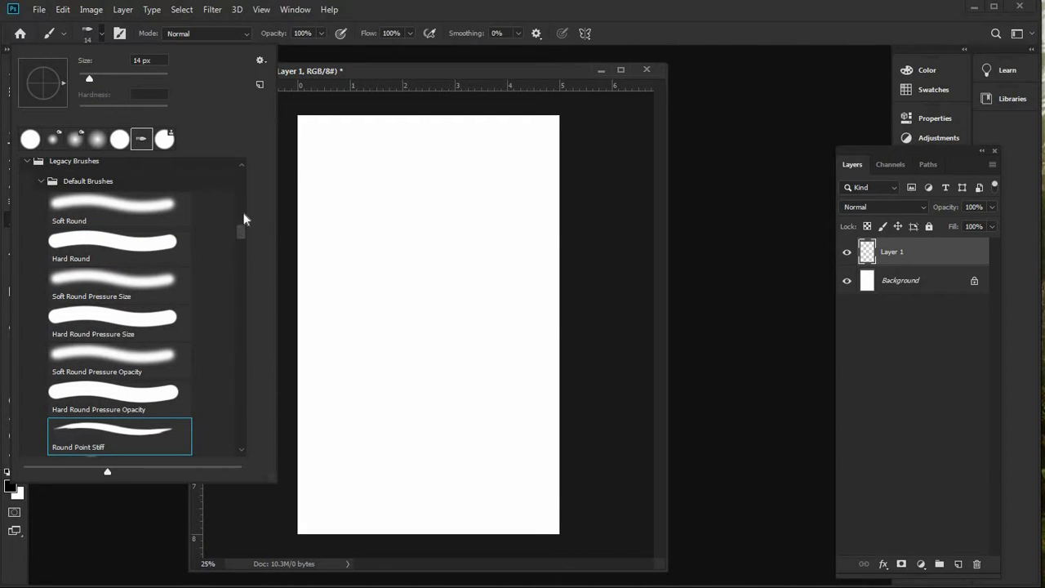
- Browse the available brush presets, from General Brushes through the Legacy Brushes folders
{"action": "scroll", "coordinate": [242, 218], "scroll_direction": "up", "scroll_amount": 5}
{"action": "scroll", "coordinate": [242, 217], "scroll_direction": "down", "scroll_amount": 3}
{"action": "scroll", "coordinate": [241, 213], "scroll_direction": "up", "scroll_amount": 4}
{"action": "left_click_drag", "start_coordinate": [236, 203], "coordinate": [233, 162]}
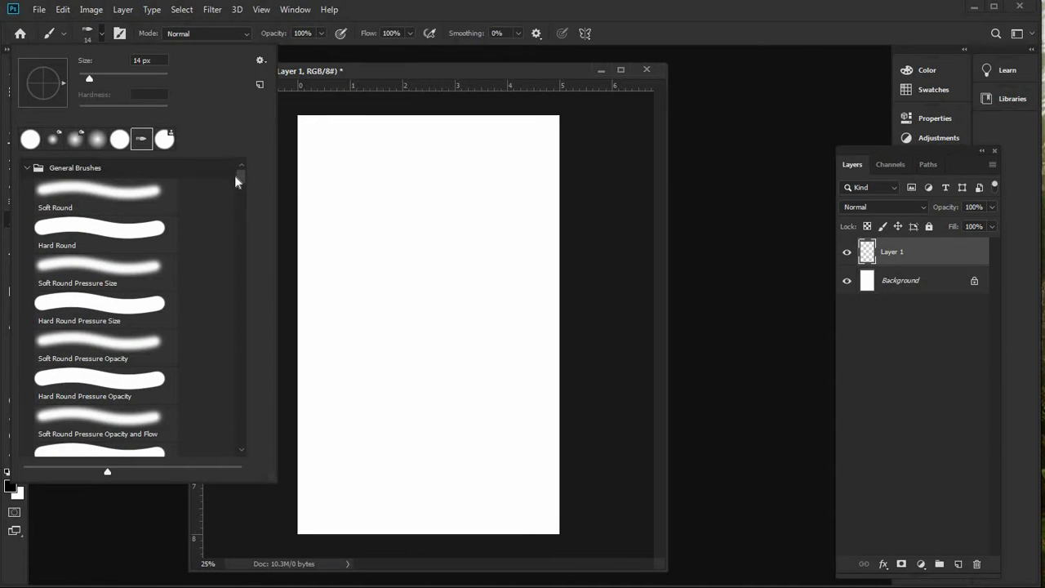
{"action": "scroll", "coordinate": [243, 255], "scroll_direction": "down", "scroll_amount": 20}
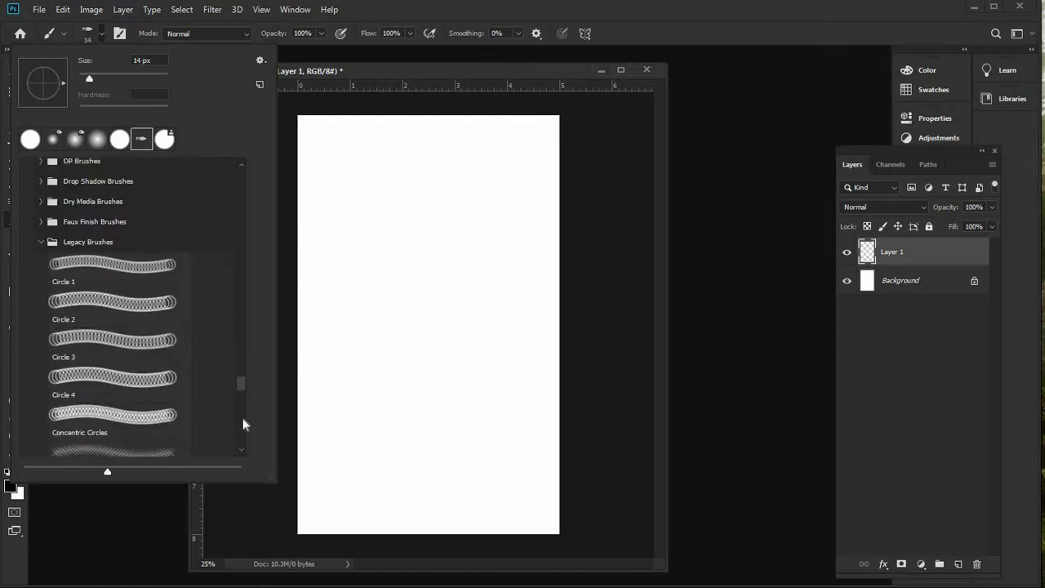
{"action": "scroll", "coordinate": [242, 444], "scroll_direction": "down", "scroll_amount": 8}
{"action": "scroll", "coordinate": [239, 429], "scroll_direction": "up", "scroll_amount": 10}
{"action": "scroll", "coordinate": [234, 371], "scroll_direction": "up", "scroll_amount": 12}
{"action": "scroll", "coordinate": [233, 371], "scroll_direction": "down", "scroll_amount": 3}
{"action": "scroll", "coordinate": [222, 192], "scroll_direction": "up", "scroll_amount": 15}
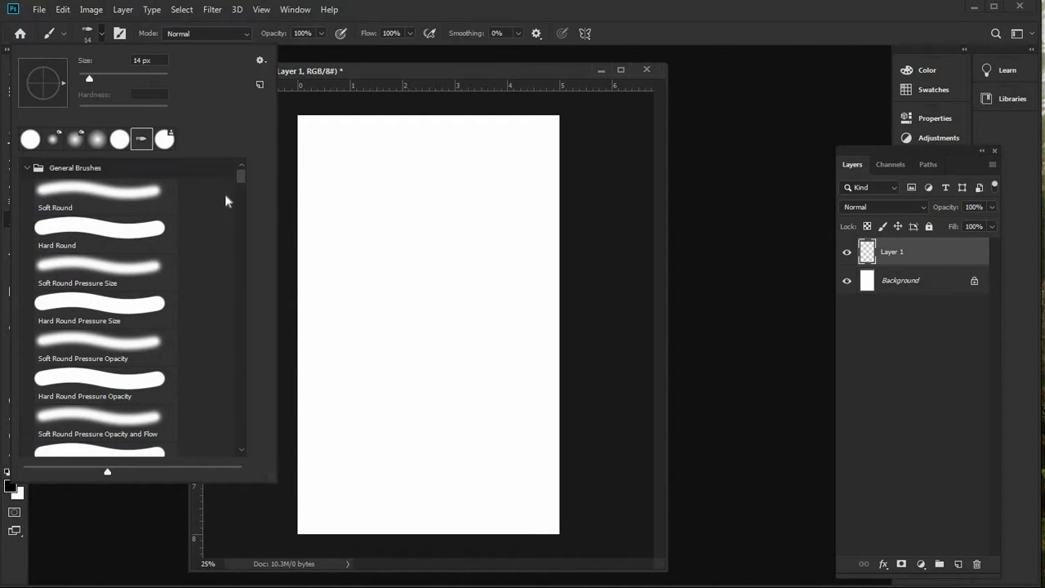
{"action": "scroll", "coordinate": [224, 196], "scroll_direction": "down", "scroll_amount": 15}
{"action": "scroll", "coordinate": [226, 162], "scroll_direction": "up", "scroll_amount": 15}
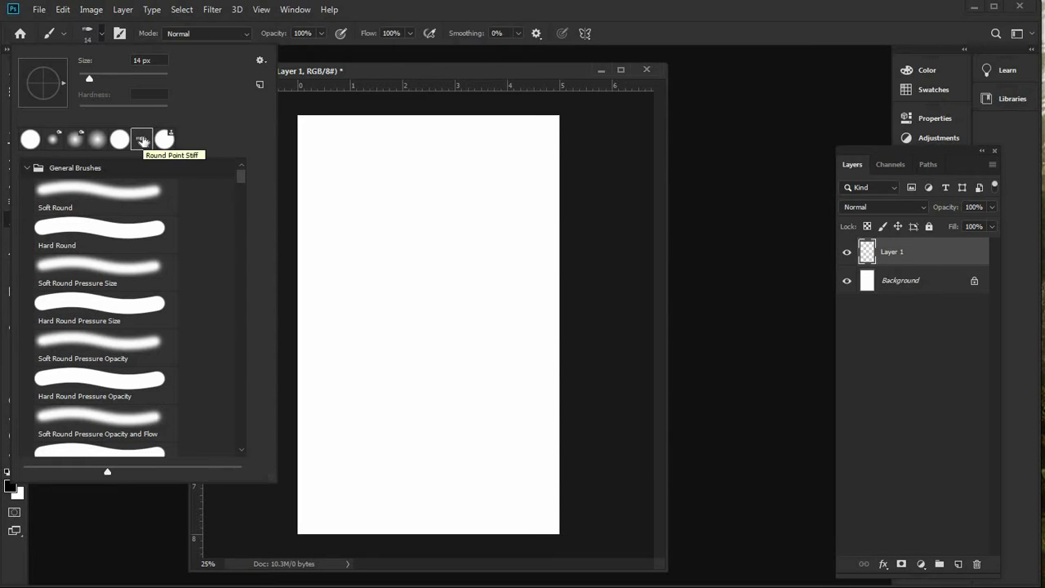
- Dock the floating document window as a tab and zoom the canvas to 33.3%
{"action": "mouse_move", "coordinate": [392, 71]}
{"action": "left_mouse_down"}
{"action": "mouse_move", "coordinate": [486, 46]}
{"action": "mouse_move", "coordinate": [429, 75]}
{"action": "mouse_move", "coordinate": [347, 81]}
{"action": "mouse_move", "coordinate": [447, 64]}
{"action": "left_mouse_up"}
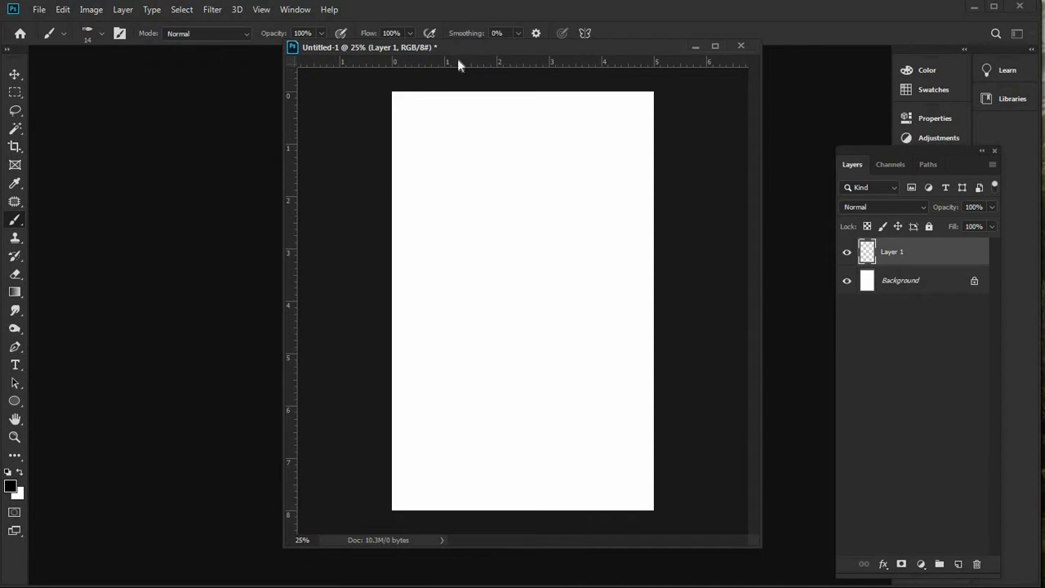
{"action": "left_click_drag", "start_coordinate": [329, 110], "coordinate": [288, 55]}
{"action": "left_click", "coordinate": [14, 437]}
{"action": "left_click", "coordinate": [469, 131]}
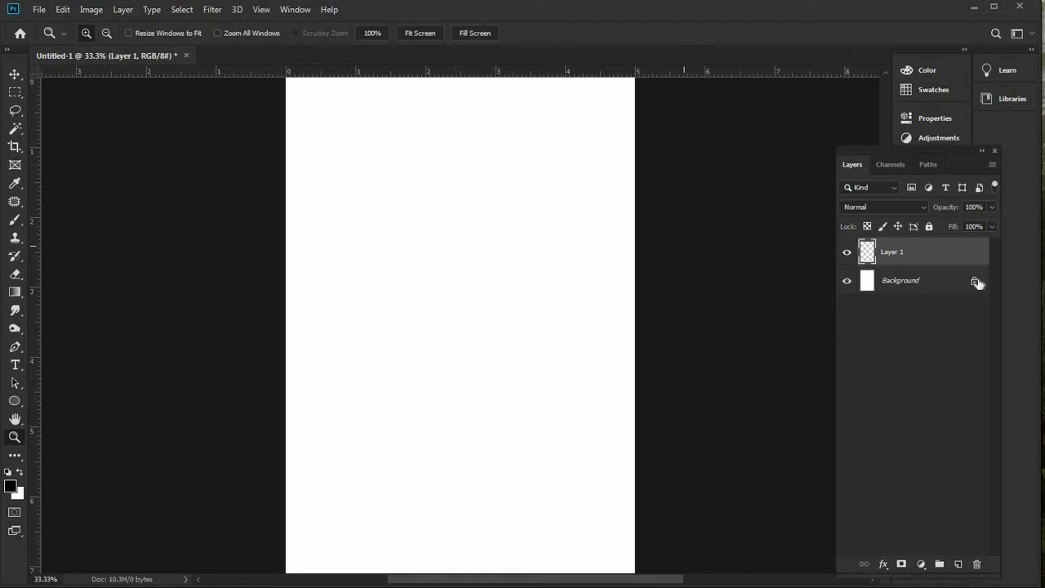
- Dock the Layers panel beside the other panels and collapse Color, Swatches, Properties and Adjustments to icons
{"action": "left_click_drag", "start_coordinate": [930, 150], "coordinate": [782, 143]}
{"action": "left_click_drag", "start_coordinate": [689, 565], "coordinate": [707, 372]}
{"action": "left_click_drag", "start_coordinate": [768, 143], "coordinate": [975, 214]}
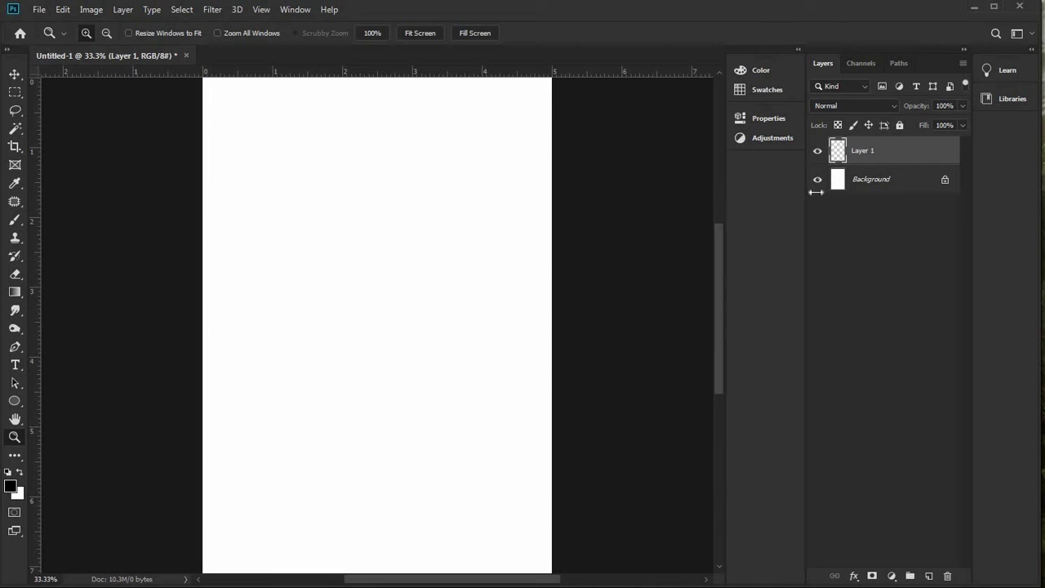
{"action": "left_click_drag", "start_coordinate": [725, 188], "coordinate": [769, 256]}
{"action": "scroll", "coordinate": [771, 230], "scroll_direction": "up", "scroll_amount": 2}
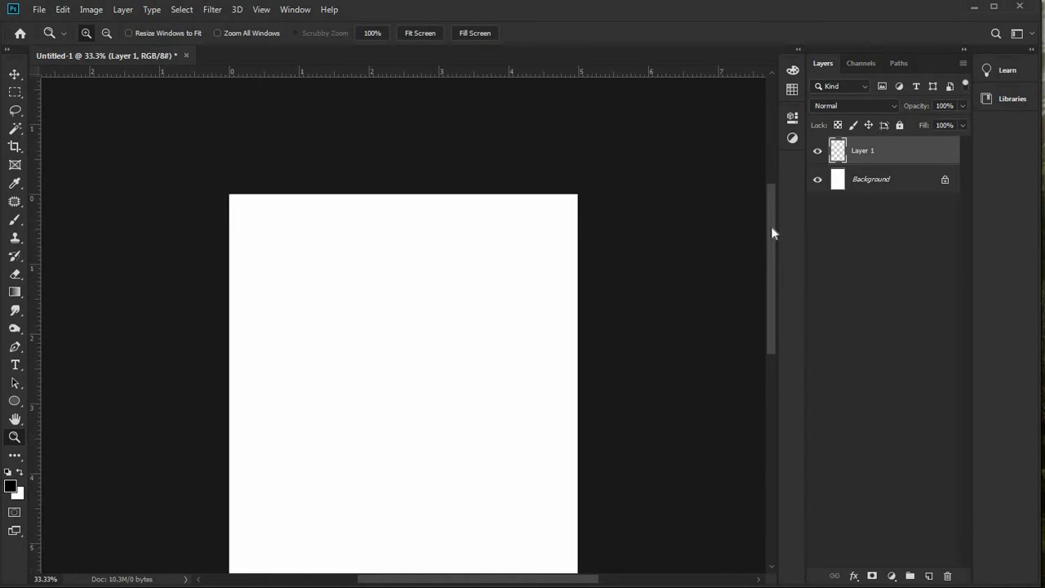
- Sketch the black outline of a seated figure with one raised arm in the page's lower-left corner using the Brush tool
{"action": "left_click", "coordinate": [15, 219]}
{"action": "scroll", "coordinate": [270, 197], "scroll_direction": "down", "scroll_amount": 1}
{"action": "scroll", "coordinate": [271, 196], "scroll_direction": "up", "scroll_amount": 1}
{"action": "scroll", "coordinate": [273, 194], "scroll_direction": "down", "scroll_amount": 3}
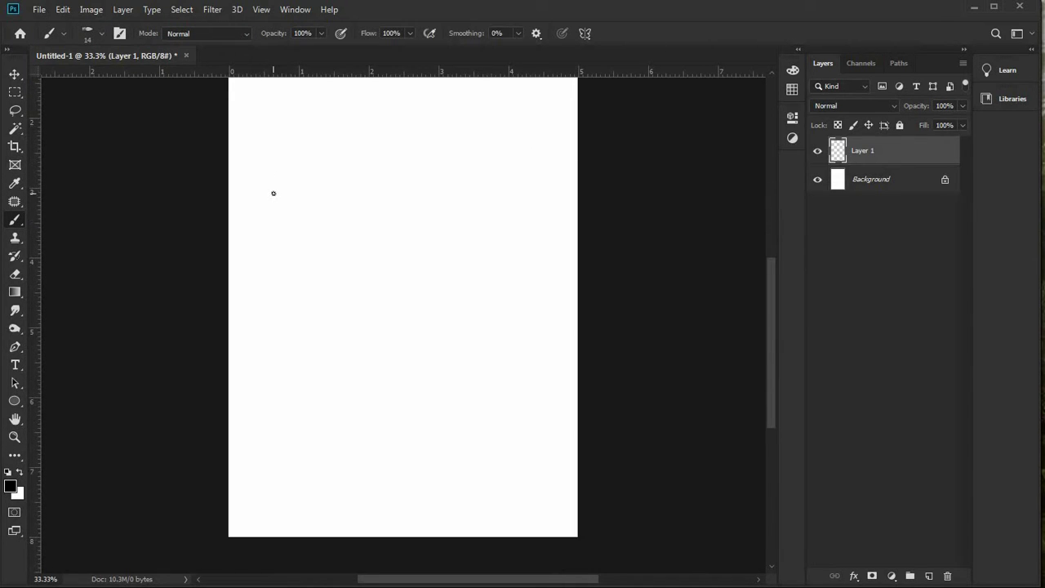
{"action": "scroll", "coordinate": [273, 193], "scroll_direction": "up", "scroll_amount": 1}
{"action": "scroll", "coordinate": [273, 192], "scroll_direction": "down", "scroll_amount": 5}
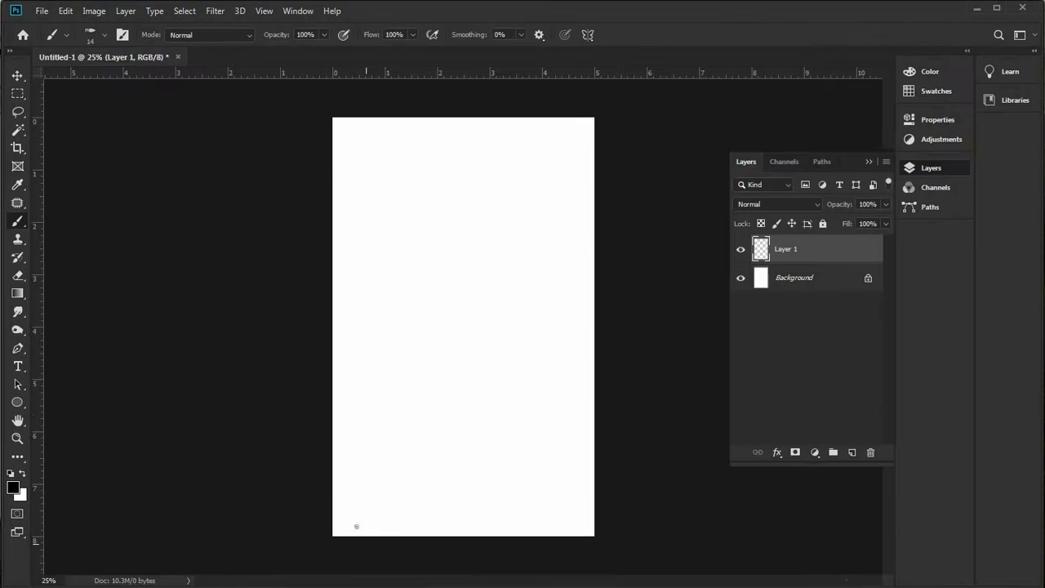
{"action": "mouse_move", "coordinate": [355, 525]}
{"action": "left_mouse_down"}
{"action": "mouse_move", "coordinate": [353, 534]}
{"action": "mouse_move", "coordinate": [381, 528]}
{"action": "mouse_move", "coordinate": [380, 506]}
{"action": "mouse_move", "coordinate": [373, 532]}
{"action": "mouse_move", "coordinate": [371, 450]}
{"action": "mouse_move", "coordinate": [386, 449]}
{"action": "mouse_move", "coordinate": [376, 416]}
{"action": "mouse_move", "coordinate": [387, 405]}
{"action": "mouse_move", "coordinate": [405, 412]}
{"action": "mouse_move", "coordinate": [407, 438]}
{"action": "mouse_move", "coordinate": [431, 468]}
{"action": "mouse_move", "coordinate": [444, 442]}
{"action": "mouse_move", "coordinate": [429, 481]}
{"action": "left_mouse_up"}
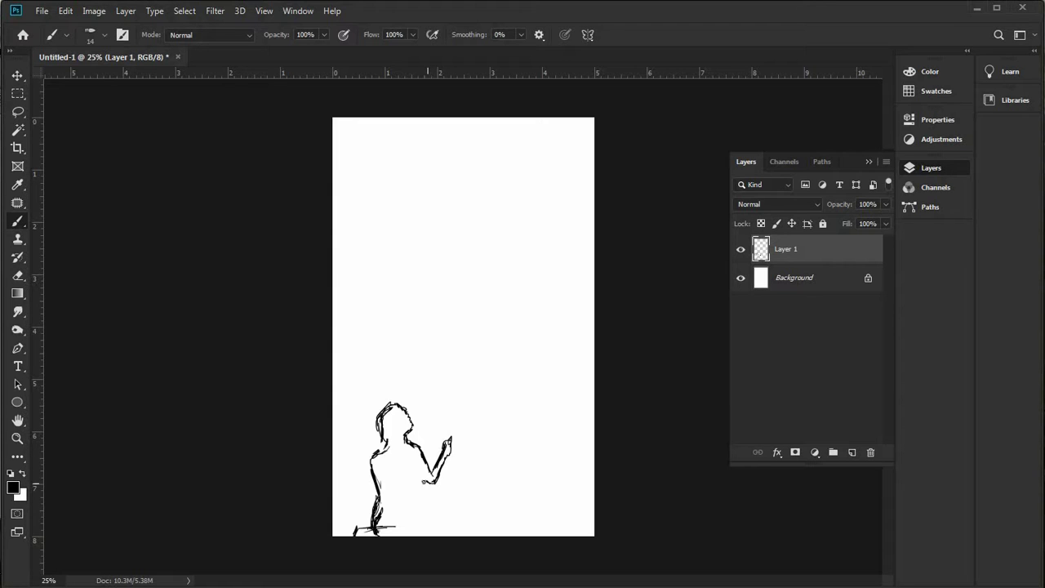
{"action": "mouse_move", "coordinate": [424, 483]}
{"action": "left_mouse_down"}
{"action": "mouse_move", "coordinate": [419, 504]}
{"action": "mouse_move", "coordinate": [455, 532]}
{"action": "left_mouse_up"}
{"action": "mouse_move", "coordinate": [377, 510]}
{"action": "left_mouse_down"}
{"action": "mouse_move", "coordinate": [380, 501]}
{"action": "mouse_move", "coordinate": [414, 539]}
{"action": "mouse_move", "coordinate": [388, 499]}
{"action": "mouse_move", "coordinate": [385, 460]}
{"action": "mouse_move", "coordinate": [375, 464]}
{"action": "mouse_move", "coordinate": [387, 465]}
{"action": "mouse_move", "coordinate": [390, 450]}
{"action": "mouse_move", "coordinate": [394, 460]}
{"action": "left_mouse_up"}
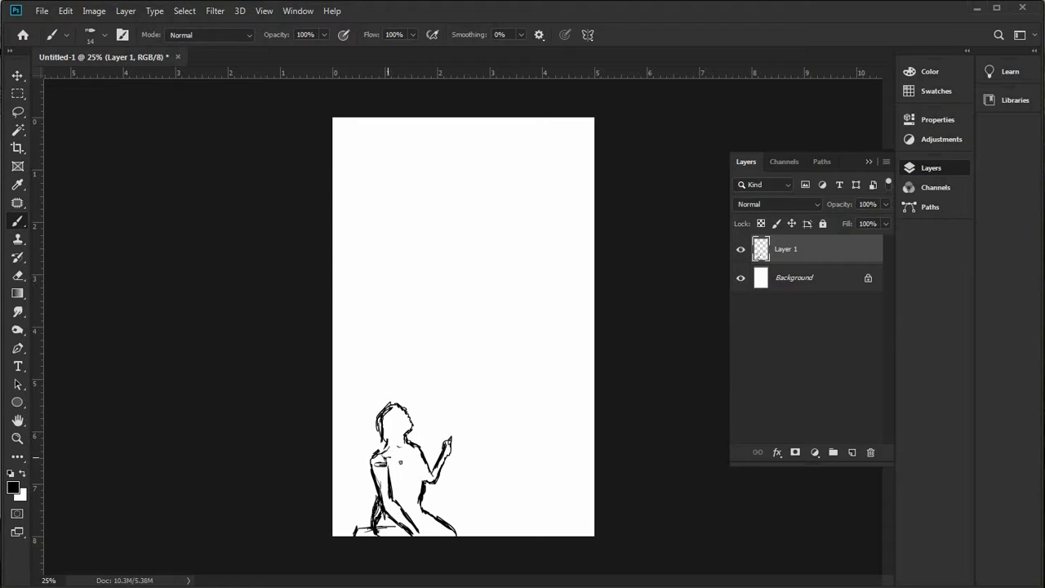
- Add the neckline, bust and waist lines of the dress to the seated figure
{"action": "left_click_drag", "start_coordinate": [410, 449], "coordinate": [418, 460]}
{"action": "left_click_drag", "start_coordinate": [416, 468], "coordinate": [420, 472]}
{"action": "left_click_drag", "start_coordinate": [407, 457], "coordinate": [421, 485]}
{"action": "left_click_drag", "start_coordinate": [398, 481], "coordinate": [408, 481]}
{"action": "left_click_drag", "start_coordinate": [400, 482], "coordinate": [400, 488]}
- Draw the lower swing ropes on both sides of the seated figure, one passing through the raised hand
{"action": "left_click_drag", "start_coordinate": [366, 523], "coordinate": [367, 489]}
{"action": "left_click_drag", "start_coordinate": [367, 490], "coordinate": [366, 472]}
{"action": "left_click_drag", "start_coordinate": [366, 522], "coordinate": [366, 465]}
{"action": "mouse_move", "coordinate": [447, 494]}
{"action": "left_mouse_down"}
{"action": "mouse_move", "coordinate": [444, 518]}
{"action": "mouse_move", "coordinate": [449, 455]}
{"action": "left_mouse_up"}
{"action": "left_click_drag", "start_coordinate": [442, 513], "coordinate": [451, 454]}
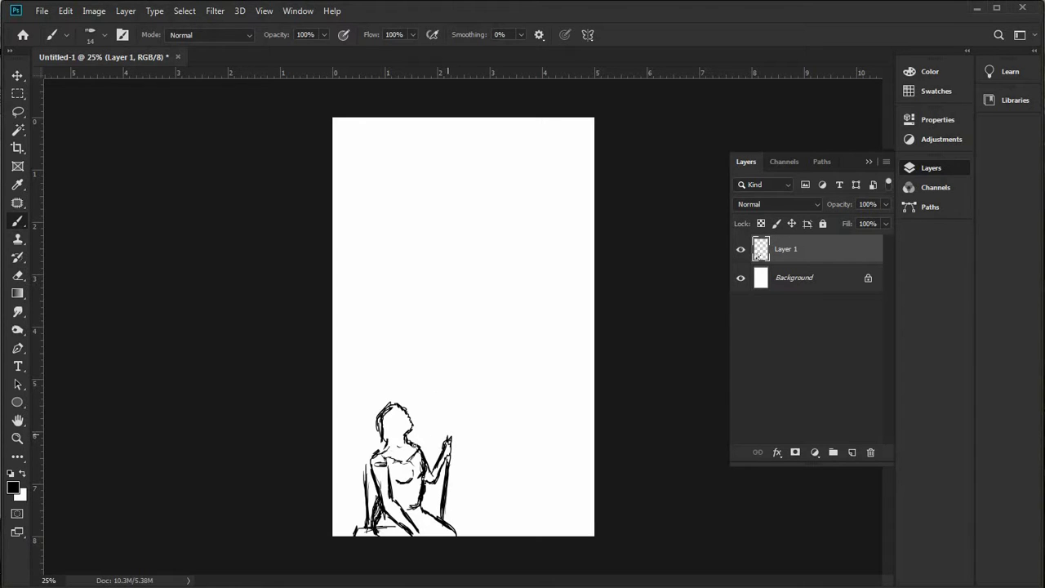
- Extend both swing ropes as straight lines up to about the 1-inch mark and reinforce the rope and seat edge below the hand
{"action": "mouse_move", "coordinate": [364, 459]}
{"action": "left_mouse_down"}
{"action": "mouse_move", "coordinate": [369, 520]}
{"action": "mouse_move", "coordinate": [365, 487]}
{"action": "left_mouse_up"}
{"action": "left_click", "coordinate": [349, 176], "text": "shift"}
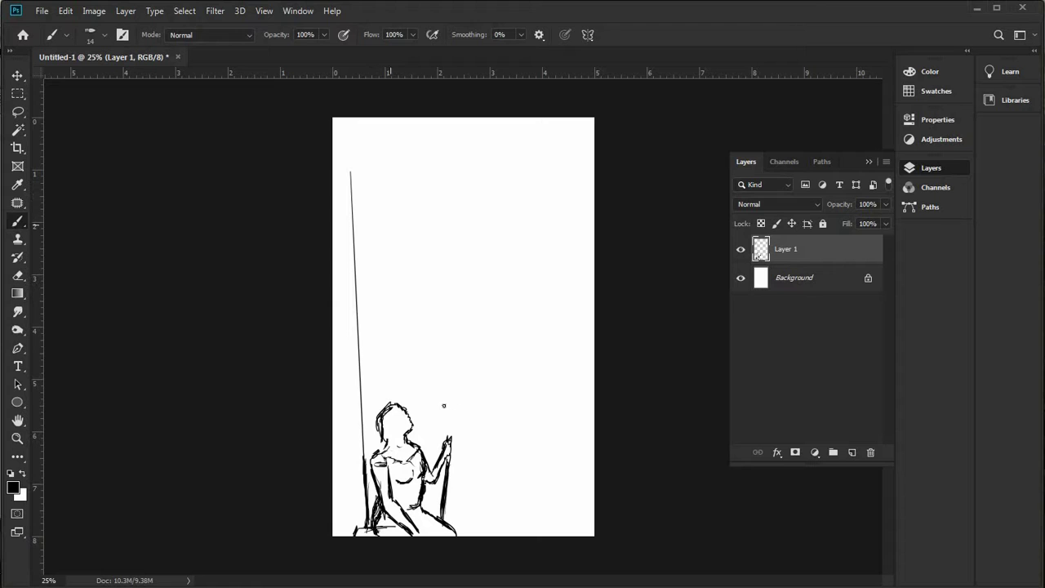
{"action": "left_click", "coordinate": [452, 172], "text": "shift"}
{"action": "left_click", "coordinate": [445, 435], "text": "shift"}
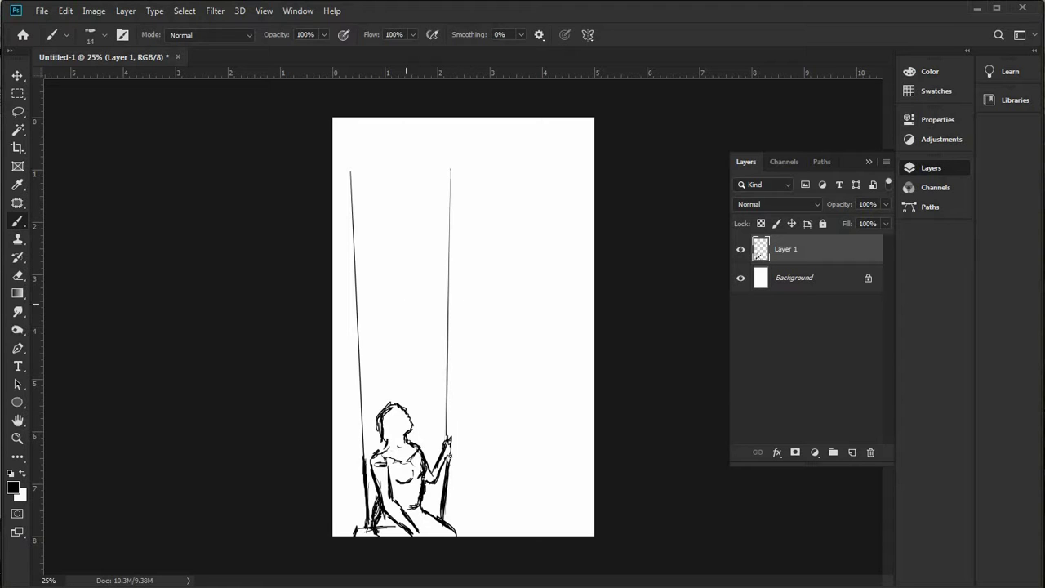
{"action": "mouse_move", "coordinate": [446, 482]}
{"action": "left_mouse_down"}
{"action": "mouse_move", "coordinate": [447, 527]}
{"action": "mouse_move", "coordinate": [461, 521]}
{"action": "left_mouse_up"}
- Sketch overhanging tree branches with twigs across the top of the page above the swing ropes
{"action": "mouse_move", "coordinate": [332, 185]}
{"action": "left_mouse_down"}
{"action": "mouse_move", "coordinate": [354, 165]}
{"action": "mouse_move", "coordinate": [403, 176]}
{"action": "mouse_move", "coordinate": [415, 198]}
{"action": "mouse_move", "coordinate": [383, 168]}
{"action": "mouse_move", "coordinate": [386, 149]}
{"action": "mouse_move", "coordinate": [469, 168]}
{"action": "left_mouse_up"}
{"action": "mouse_move", "coordinate": [391, 168]}
{"action": "left_mouse_down"}
{"action": "mouse_move", "coordinate": [445, 201]}
{"action": "mouse_move", "coordinate": [428, 216]}
{"action": "left_mouse_up"}
{"action": "mouse_move", "coordinate": [429, 172]}
{"action": "left_mouse_down"}
{"action": "mouse_move", "coordinate": [481, 168]}
{"action": "mouse_move", "coordinate": [503, 180]}
{"action": "mouse_move", "coordinate": [502, 152]}
{"action": "mouse_move", "coordinate": [488, 145]}
{"action": "mouse_move", "coordinate": [555, 163]}
{"action": "left_mouse_up"}
{"action": "mouse_move", "coordinate": [493, 147]}
{"action": "left_mouse_down"}
{"action": "mouse_move", "coordinate": [560, 127]}
{"action": "mouse_move", "coordinate": [503, 123]}
{"action": "mouse_move", "coordinate": [436, 147]}
{"action": "mouse_move", "coordinate": [384, 150]}
{"action": "mouse_move", "coordinate": [423, 151]}
{"action": "mouse_move", "coordinate": [365, 152]}
{"action": "mouse_move", "coordinate": [443, 150]}
{"action": "mouse_move", "coordinate": [472, 129]}
{"action": "mouse_move", "coordinate": [355, 149]}
{"action": "mouse_move", "coordinate": [398, 141]}
{"action": "mouse_move", "coordinate": [425, 117]}
{"action": "mouse_move", "coordinate": [397, 133]}
{"action": "mouse_move", "coordinate": [374, 132]}
{"action": "mouse_move", "coordinate": [386, 119]}
{"action": "mouse_move", "coordinate": [351, 130]}
{"action": "mouse_move", "coordinate": [367, 117]}
{"action": "mouse_move", "coordinate": [356, 118]}
{"action": "mouse_move", "coordinate": [343, 126]}
{"action": "mouse_move", "coordinate": [352, 121]}
{"action": "mouse_move", "coordinate": [345, 167]}
{"action": "mouse_move", "coordinate": [470, 173]}
{"action": "mouse_move", "coordinate": [501, 131]}
{"action": "mouse_move", "coordinate": [535, 141]}
{"action": "left_mouse_up"}
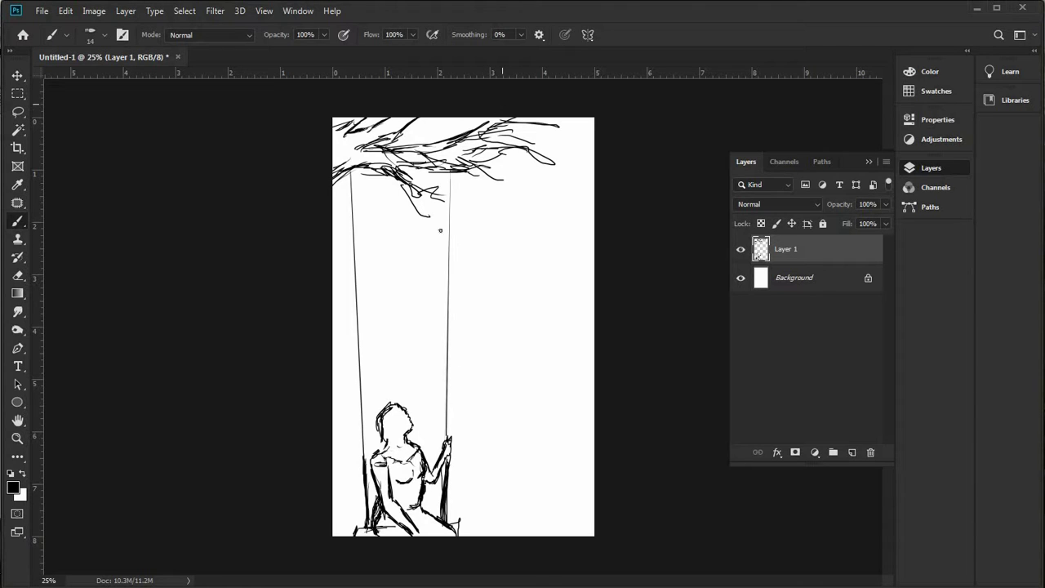
{"action": "left_click_drag", "start_coordinate": [434, 125], "coordinate": [557, 156]}
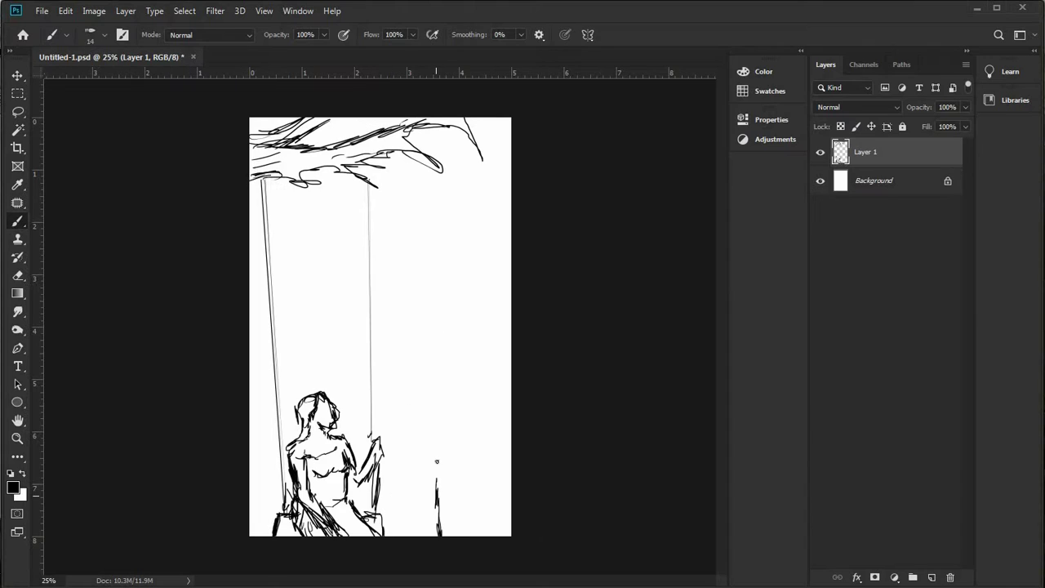
- Sketch the outline of a standing figure near the page's right edge, with its back, shoulders, head and hanging arm
{"action": "mouse_move", "coordinate": [436, 490]}
{"action": "left_mouse_down"}
{"action": "mouse_move", "coordinate": [429, 427]}
{"action": "mouse_move", "coordinate": [442, 398]}
{"action": "mouse_move", "coordinate": [435, 445]}
{"action": "left_mouse_up"}
{"action": "left_click_drag", "start_coordinate": [438, 485], "coordinate": [433, 436]}
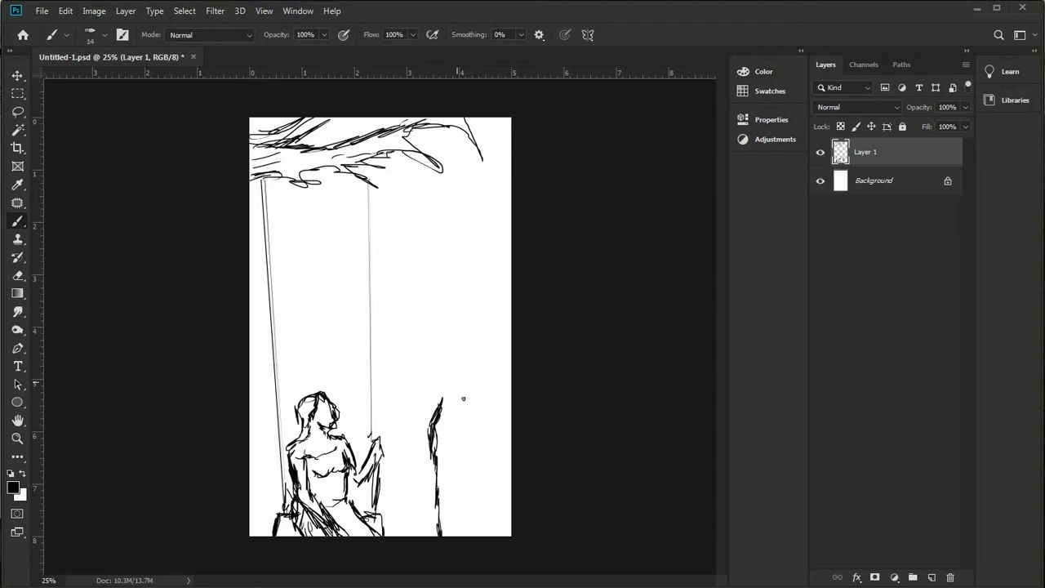
{"action": "mouse_move", "coordinate": [441, 399]}
{"action": "left_mouse_down"}
{"action": "mouse_move", "coordinate": [442, 349]}
{"action": "mouse_move", "coordinate": [473, 350]}
{"action": "mouse_move", "coordinate": [484, 442]}
{"action": "mouse_move", "coordinate": [480, 456]}
{"action": "mouse_move", "coordinate": [457, 438]}
{"action": "mouse_move", "coordinate": [460, 462]}
{"action": "left_mouse_up"}
{"action": "mouse_move", "coordinate": [470, 421]}
{"action": "left_mouse_down"}
{"action": "mouse_move", "coordinate": [461, 460]}
{"action": "mouse_move", "coordinate": [471, 483]}
{"action": "left_mouse_up"}
{"action": "left_click_drag", "start_coordinate": [464, 435], "coordinate": [478, 420]}
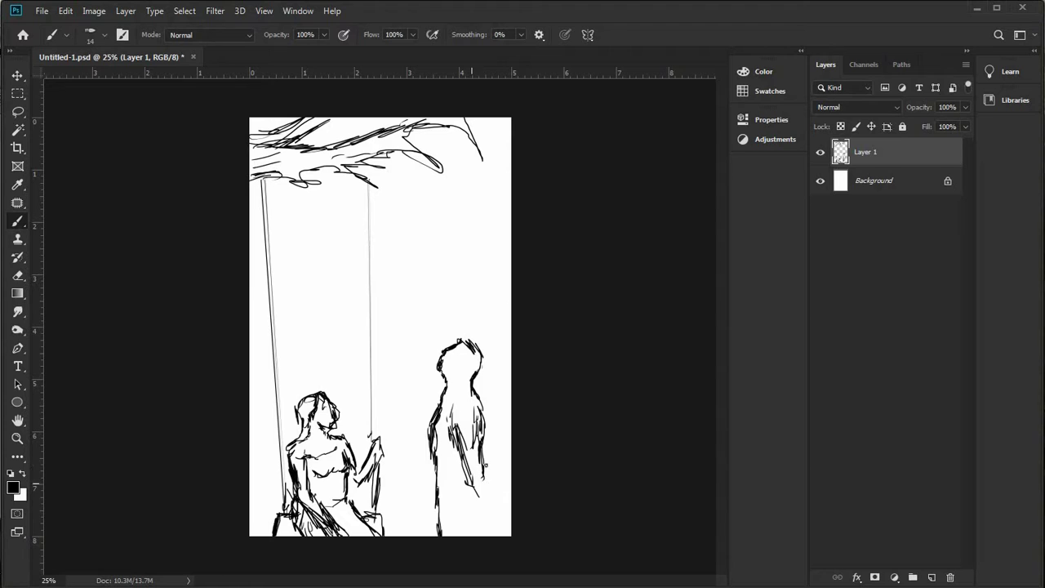
{"action": "mouse_move", "coordinate": [490, 500]}
{"action": "left_mouse_down"}
{"action": "mouse_move", "coordinate": [485, 471]}
{"action": "mouse_move", "coordinate": [497, 505]}
{"action": "left_mouse_up"}
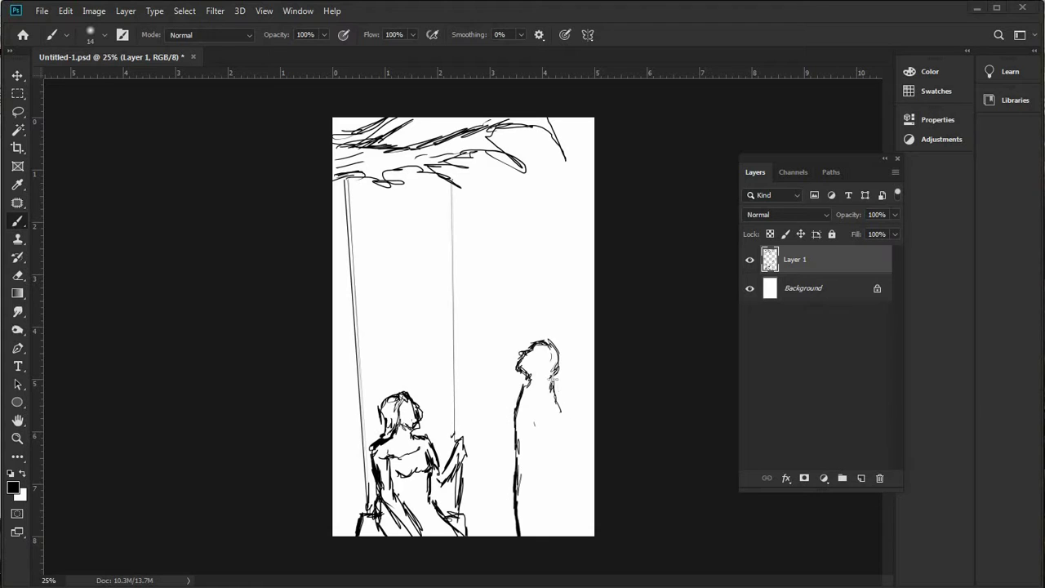
- Draw the standing figure's hanging arm, the back edge of the robe and the folds along its front
{"action": "mouse_move", "coordinate": [536, 392]}
{"action": "left_mouse_down"}
{"action": "mouse_move", "coordinate": [559, 421]}
{"action": "mouse_move", "coordinate": [534, 415]}
{"action": "mouse_move", "coordinate": [543, 443]}
{"action": "mouse_move", "coordinate": [562, 438]}
{"action": "mouse_move", "coordinate": [564, 425]}
{"action": "mouse_move", "coordinate": [542, 428]}
{"action": "mouse_move", "coordinate": [550, 449]}
{"action": "mouse_move", "coordinate": [562, 428]}
{"action": "mouse_move", "coordinate": [544, 450]}
{"action": "mouse_move", "coordinate": [564, 459]}
{"action": "mouse_move", "coordinate": [560, 508]}
{"action": "mouse_move", "coordinate": [551, 473]}
{"action": "mouse_move", "coordinate": [549, 488]}
{"action": "mouse_move", "coordinate": [554, 475]}
{"action": "mouse_move", "coordinate": [559, 524]}
{"action": "left_mouse_up"}
{"action": "left_click_drag", "start_coordinate": [562, 506], "coordinate": [563, 535]}
{"action": "mouse_move", "coordinate": [528, 494]}
{"action": "left_mouse_down"}
{"action": "mouse_move", "coordinate": [537, 529]}
{"action": "mouse_move", "coordinate": [529, 518]}
{"action": "left_mouse_up"}
{"action": "mouse_move", "coordinate": [526, 477]}
{"action": "left_mouse_down"}
{"action": "mouse_move", "coordinate": [539, 534]}
{"action": "mouse_move", "coordinate": [532, 505]}
{"action": "left_mouse_up"}
{"action": "left_click_drag", "start_coordinate": [560, 519], "coordinate": [563, 529]}
{"action": "left_click_drag", "start_coordinate": [524, 436], "coordinate": [525, 459]}
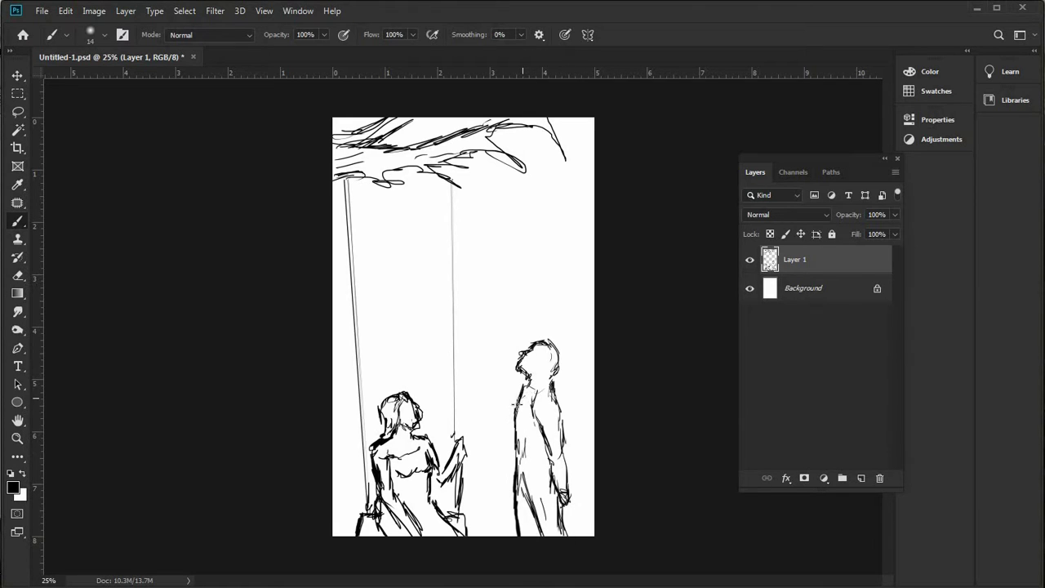
- Refine the standing figure's collar, hand, hair, chest and robe folds, and touch up the seated figure's raised arm
{"action": "left_click_drag", "start_coordinate": [533, 384], "coordinate": [555, 385]}
{"action": "mouse_move", "coordinate": [563, 489]}
{"action": "left_mouse_down"}
{"action": "mouse_move", "coordinate": [571, 520]}
{"action": "mouse_move", "coordinate": [556, 516]}
{"action": "left_mouse_up"}
{"action": "left_click_drag", "start_coordinate": [524, 506], "coordinate": [534, 510]}
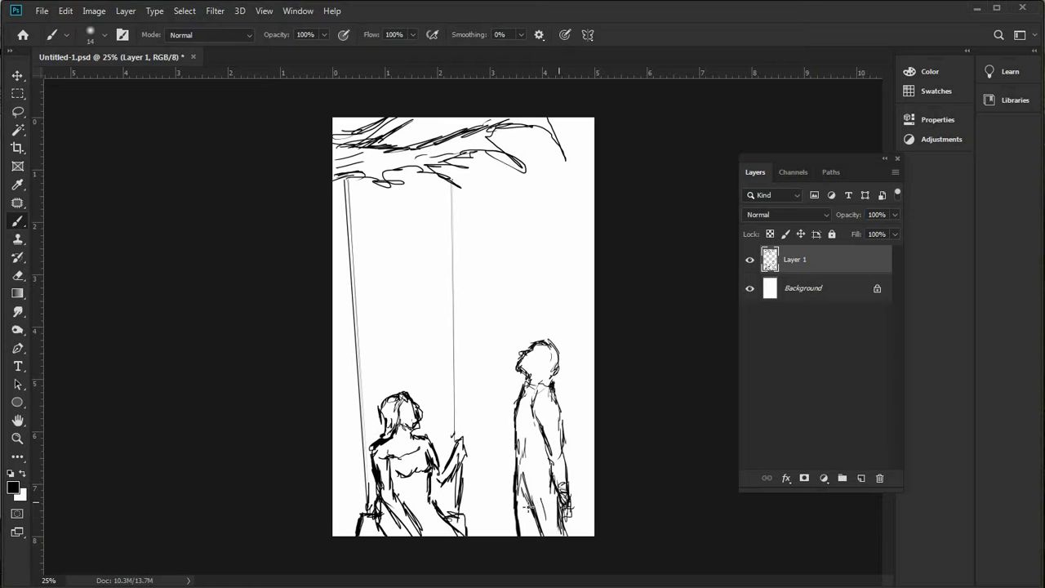
{"action": "left_click_drag", "start_coordinate": [525, 501], "coordinate": [525, 537]}
{"action": "left_click_drag", "start_coordinate": [555, 348], "coordinate": [548, 347]}
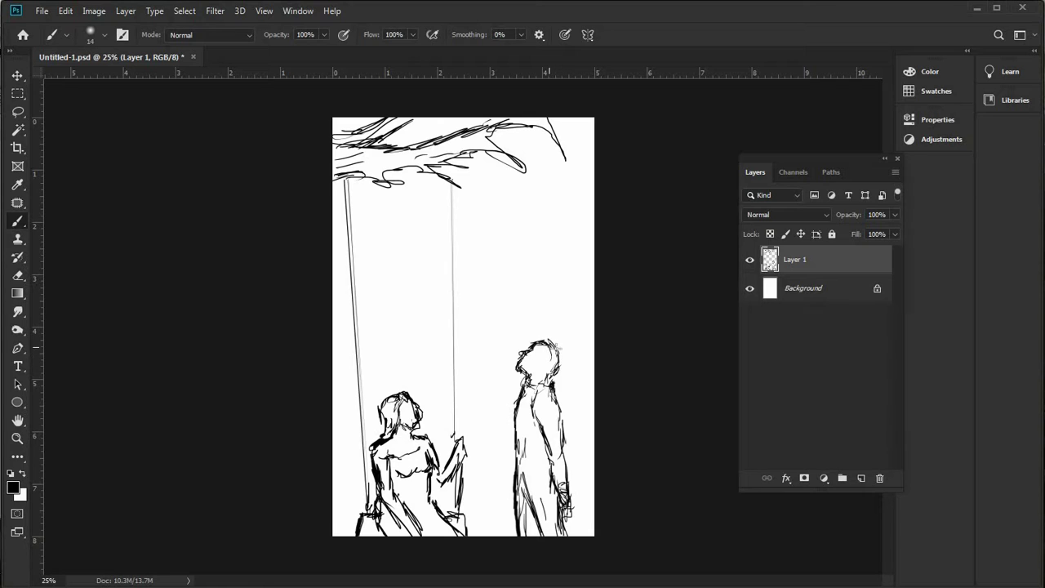
{"action": "mouse_move", "coordinate": [444, 474]}
{"action": "left_mouse_down"}
{"action": "mouse_move", "coordinate": [432, 486]}
{"action": "mouse_move", "coordinate": [454, 475]}
{"action": "left_mouse_up"}
{"action": "mouse_move", "coordinate": [521, 388]}
{"action": "left_mouse_down"}
{"action": "mouse_move", "coordinate": [509, 431]}
{"action": "mouse_move", "coordinate": [518, 496]}
{"action": "left_mouse_up"}
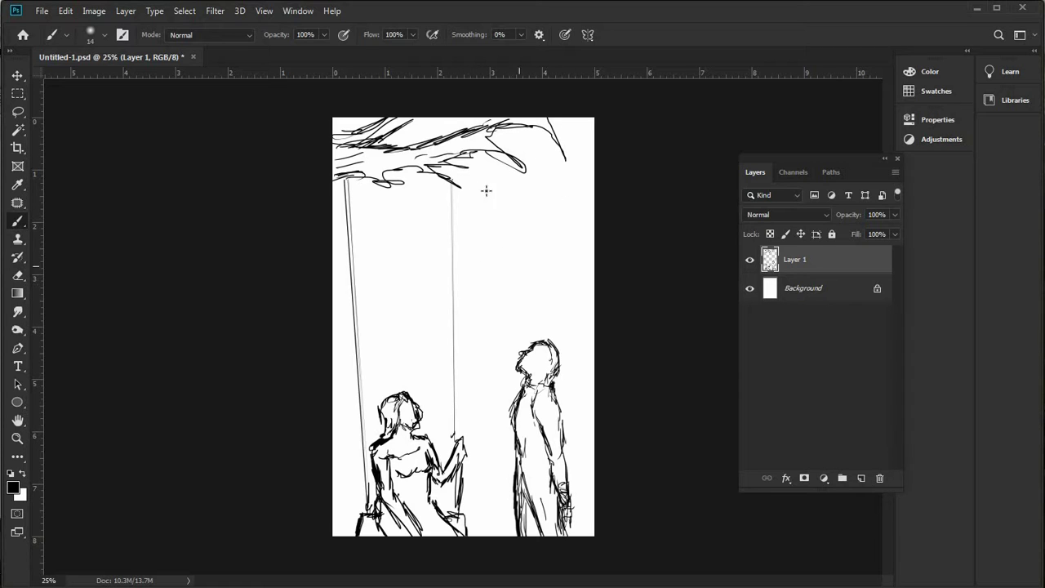
- Sketch a large partial circle for a planet running off the page's upper-right edge, using repeated curved strokes
{"action": "left_click_drag", "start_coordinate": [488, 140], "coordinate": [471, 204]}
{"action": "mouse_move", "coordinate": [485, 161]}
{"action": "left_mouse_down"}
{"action": "mouse_move", "coordinate": [474, 204]}
{"action": "mouse_move", "coordinate": [486, 245]}
{"action": "mouse_move", "coordinate": [511, 271]}
{"action": "left_mouse_up"}
{"action": "left_click_drag", "start_coordinate": [472, 188], "coordinate": [521, 281]}
{"action": "left_click_drag", "start_coordinate": [476, 212], "coordinate": [594, 292]}
{"action": "left_click_drag", "start_coordinate": [506, 269], "coordinate": [594, 294]}
{"action": "left_click_drag", "start_coordinate": [490, 238], "coordinate": [544, 290]}
{"action": "mouse_move", "coordinate": [500, 138]}
{"action": "left_mouse_down"}
{"action": "mouse_move", "coordinate": [480, 239]}
{"action": "mouse_move", "coordinate": [500, 255]}
{"action": "left_mouse_up"}
{"action": "left_click_drag", "start_coordinate": [487, 157], "coordinate": [516, 274]}
{"action": "mouse_move", "coordinate": [488, 209]}
{"action": "left_mouse_down"}
{"action": "mouse_move", "coordinate": [527, 279]}
{"action": "mouse_move", "coordinate": [576, 304]}
{"action": "left_mouse_up"}
{"action": "left_click_drag", "start_coordinate": [524, 276], "coordinate": [594, 299]}
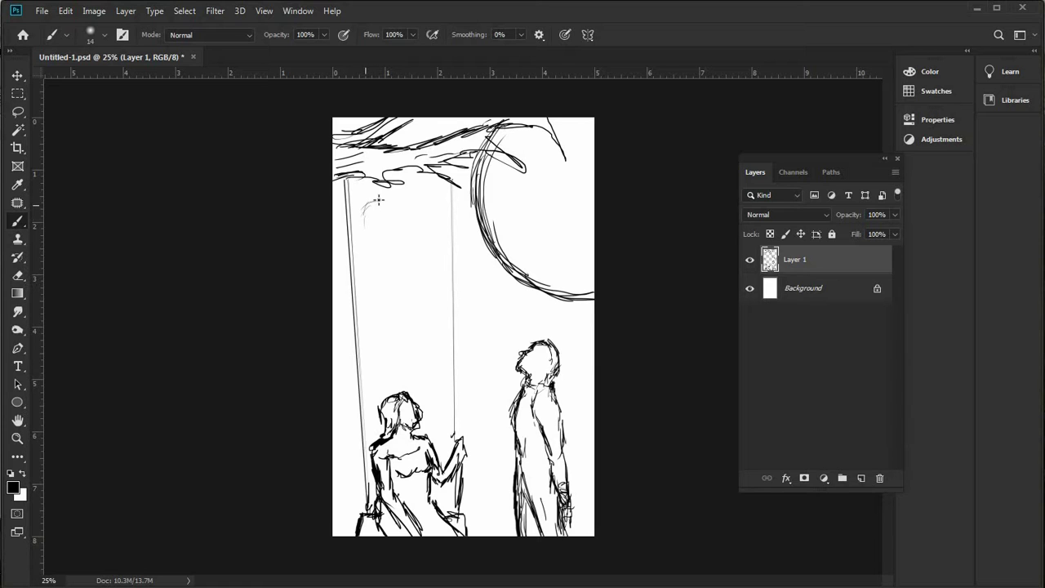
- Add a crescent between the swing ropes, a small crescent inside the large circle, and light cloud strokes and star dots in the sky
{"action": "mouse_move", "coordinate": [379, 199]}
{"action": "left_mouse_down"}
{"action": "mouse_move", "coordinate": [366, 227]}
{"action": "mouse_move", "coordinate": [385, 209]}
{"action": "mouse_move", "coordinate": [369, 228]}
{"action": "left_mouse_up"}
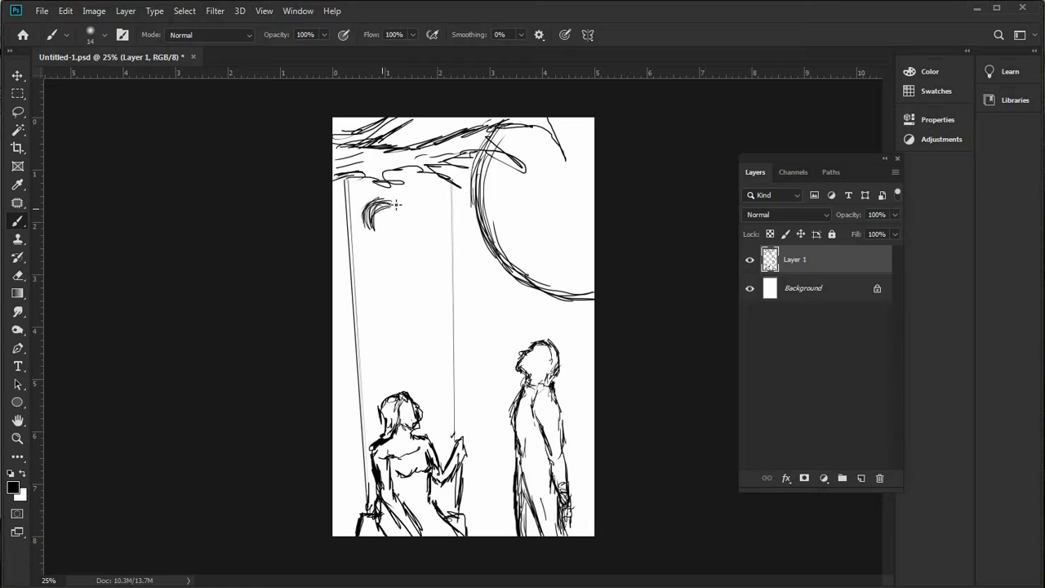
{"action": "left_click_drag", "start_coordinate": [545, 188], "coordinate": [539, 205]}
{"action": "mouse_move", "coordinate": [395, 269]}
{"action": "left_mouse_down"}
{"action": "mouse_move", "coordinate": [364, 278]}
{"action": "mouse_move", "coordinate": [401, 303]}
{"action": "mouse_move", "coordinate": [391, 310]}
{"action": "left_mouse_up"}
{"action": "left_click_drag", "start_coordinate": [429, 220], "coordinate": [414, 234]}
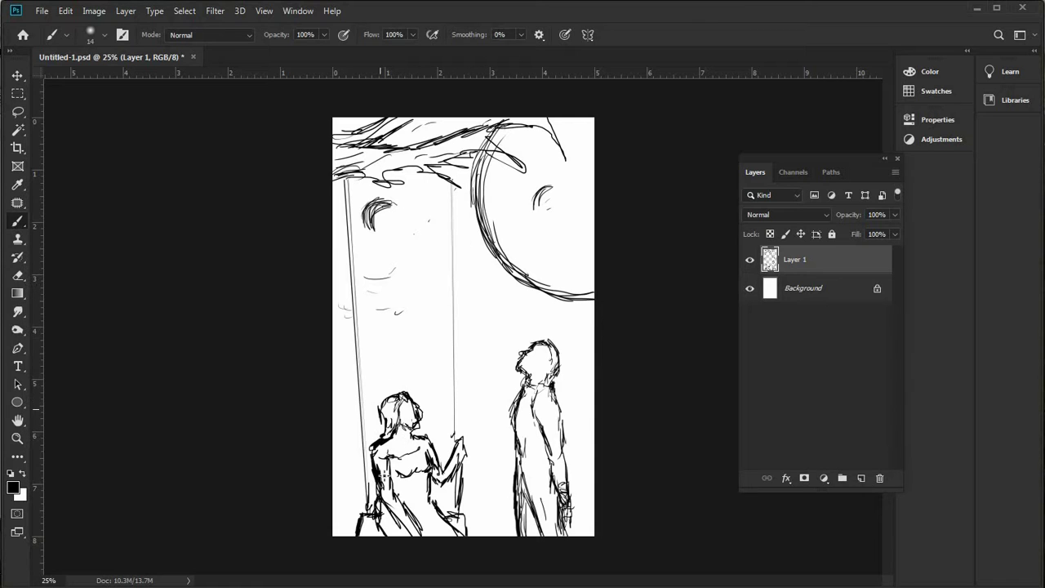
- Sketch bushes and pine trees along the horizon behind both figures and save the document
{"action": "mouse_move", "coordinate": [337, 441]}
{"action": "left_mouse_down"}
{"action": "mouse_move", "coordinate": [333, 472]}
{"action": "mouse_move", "coordinate": [357, 473]}
{"action": "mouse_move", "coordinate": [353, 485]}
{"action": "mouse_move", "coordinate": [367, 454]}
{"action": "mouse_move", "coordinate": [372, 469]}
{"action": "left_mouse_up"}
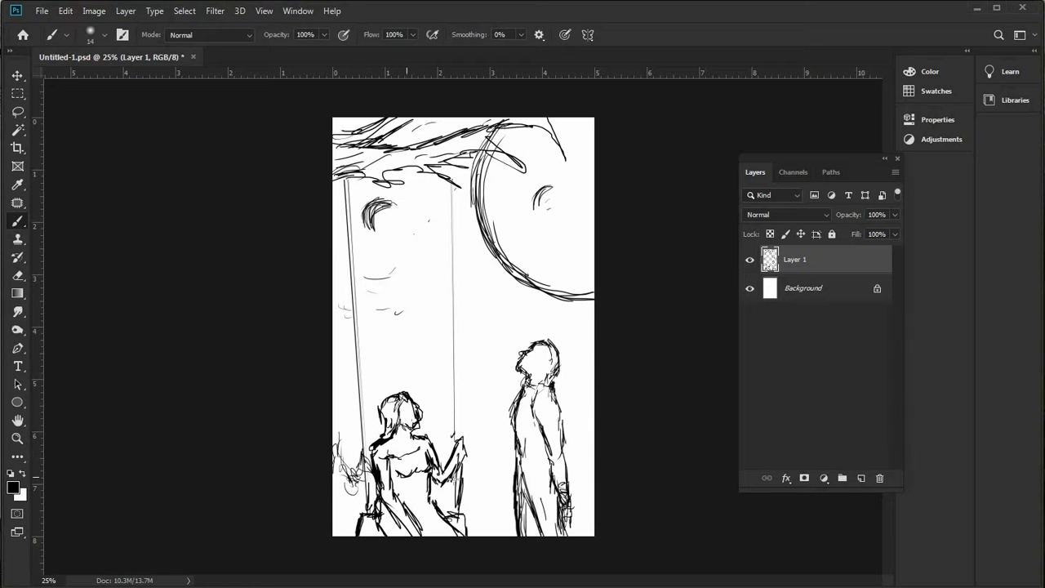
{"action": "mouse_move", "coordinate": [472, 468]}
{"action": "left_mouse_down"}
{"action": "mouse_move", "coordinate": [489, 426]}
{"action": "mouse_move", "coordinate": [495, 457]}
{"action": "mouse_move", "coordinate": [509, 456]}
{"action": "mouse_move", "coordinate": [492, 412]}
{"action": "mouse_move", "coordinate": [471, 433]}
{"action": "mouse_move", "coordinate": [487, 413]}
{"action": "mouse_move", "coordinate": [498, 447]}
{"action": "left_mouse_up"}
{"action": "left_click_drag", "start_coordinate": [573, 450], "coordinate": [581, 406]}
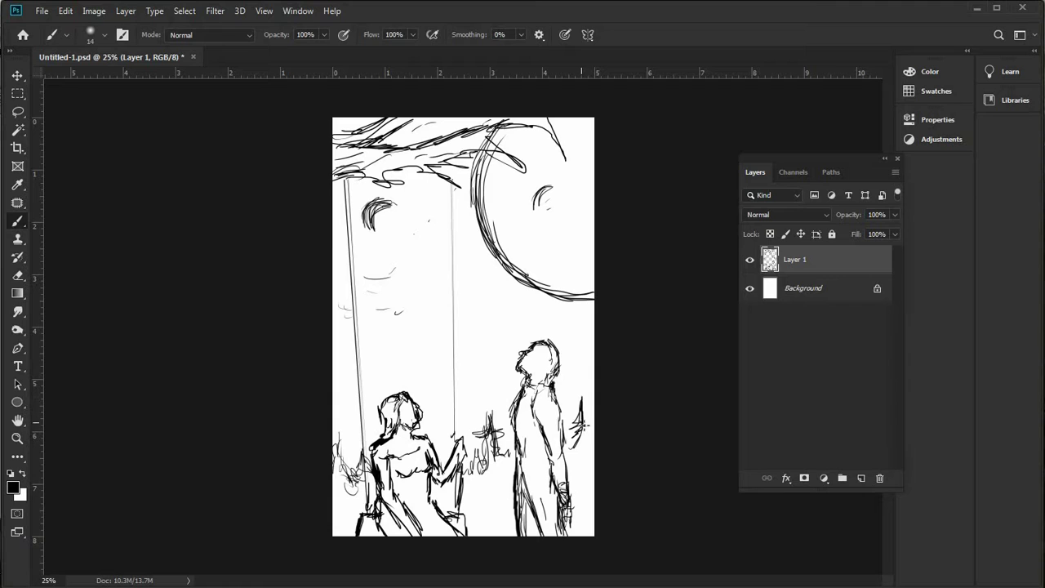
{"action": "left_click_drag", "start_coordinate": [581, 434], "coordinate": [587, 449]}
{"action": "left_click_drag", "start_coordinate": [491, 402], "coordinate": [486, 447]}
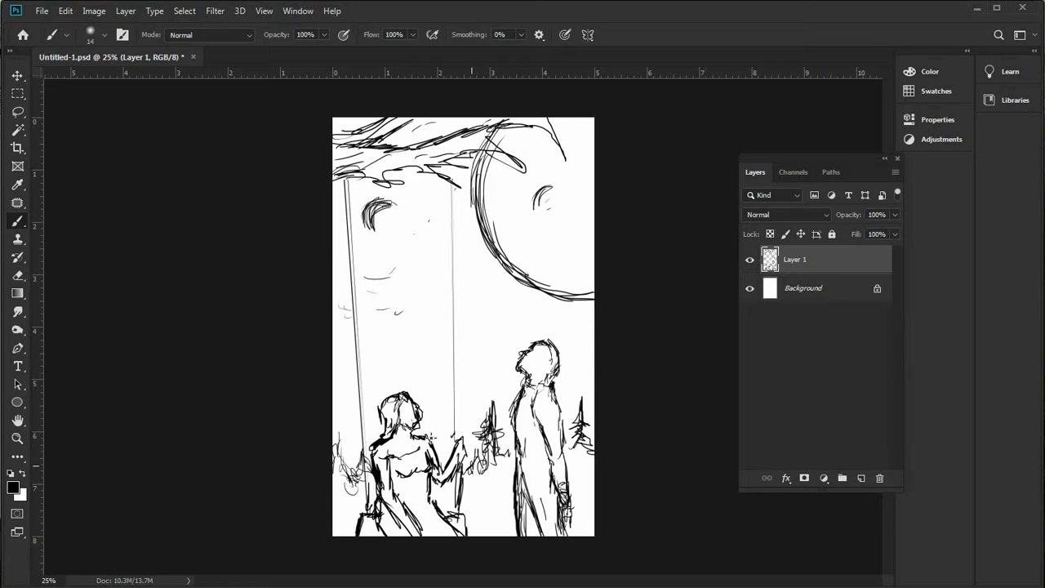
{"action": "mouse_move", "coordinate": [340, 446]}
{"action": "left_mouse_down"}
{"action": "mouse_move", "coordinate": [340, 423]}
{"action": "mouse_move", "coordinate": [349, 459]}
{"action": "left_mouse_up"}
{"action": "mouse_move", "coordinate": [343, 421]}
{"action": "left_mouse_down"}
{"action": "mouse_move", "coordinate": [346, 470]}
{"action": "mouse_move", "coordinate": [363, 471]}
{"action": "left_mouse_up"}
{"action": "left_click", "coordinate": [43, 11]}
{"action": "left_click", "coordinate": [75, 154]}
- Sketch scribbled grass and ground lines around the seated and standing figures
{"action": "mouse_move", "coordinate": [490, 488]}
{"action": "left_mouse_down"}
{"action": "mouse_move", "coordinate": [478, 506]}
{"action": "mouse_move", "coordinate": [495, 513]}
{"action": "mouse_move", "coordinate": [493, 497]}
{"action": "left_mouse_up"}
{"action": "mouse_move", "coordinate": [564, 497]}
{"action": "left_mouse_down"}
{"action": "mouse_move", "coordinate": [594, 492]}
{"action": "mouse_move", "coordinate": [575, 496]}
{"action": "left_mouse_up"}
{"action": "left_click_drag", "start_coordinate": [493, 499], "coordinate": [453, 498]}
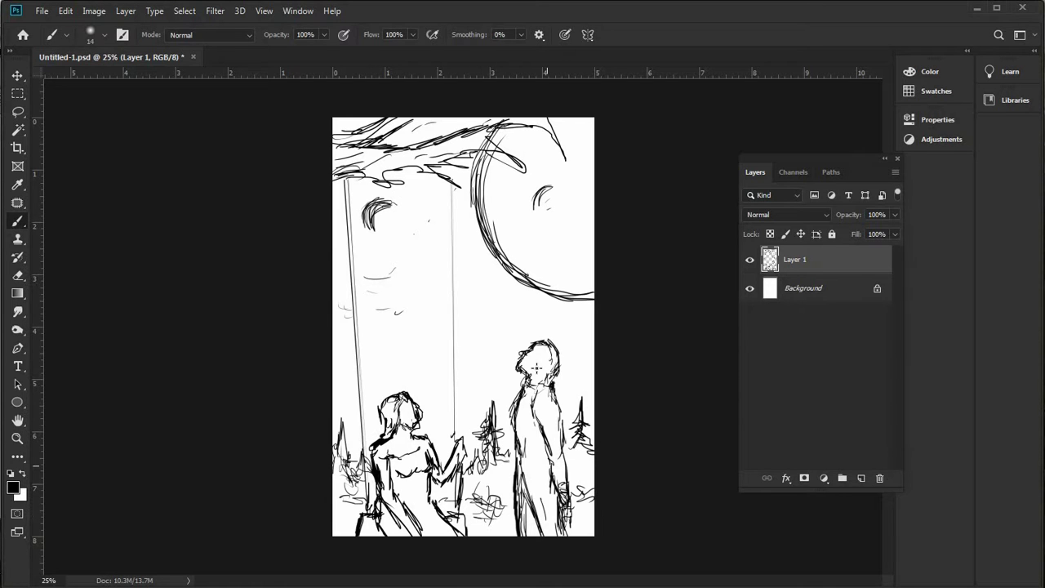
- Hide and reshow the Background layer to check the sketch's transparency, and make Background the active layer
{"action": "left_click", "coordinate": [749, 289]}
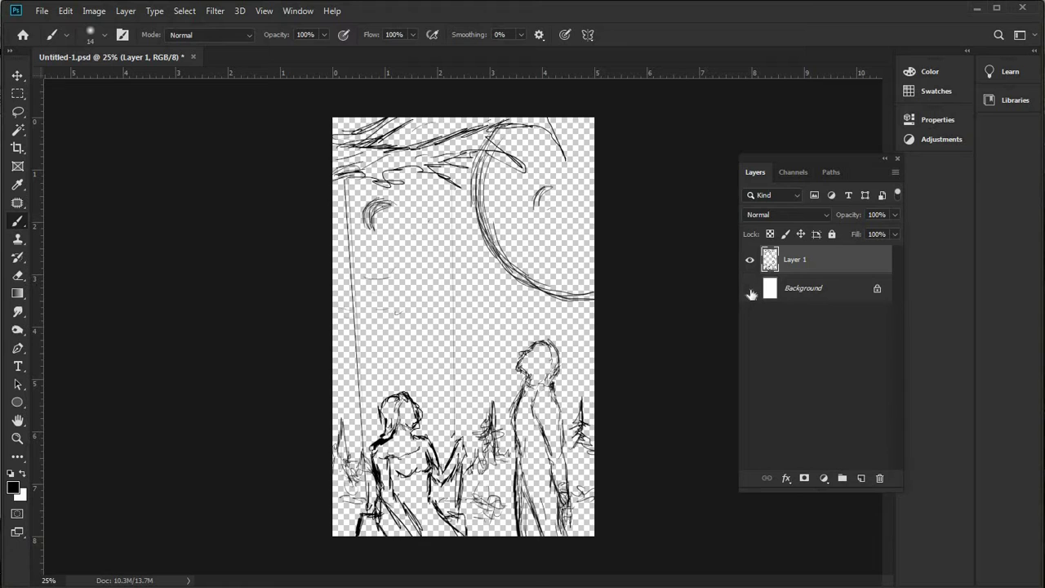
{"action": "left_click", "coordinate": [749, 288]}
{"action": "left_click", "coordinate": [788, 294]}
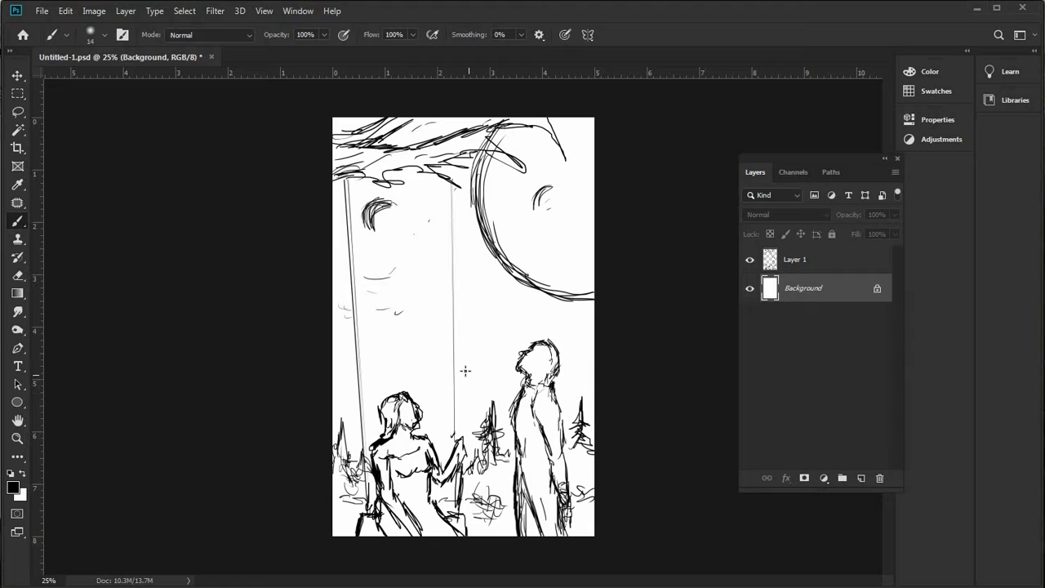
{"action": "left_click", "coordinate": [13, 487]}
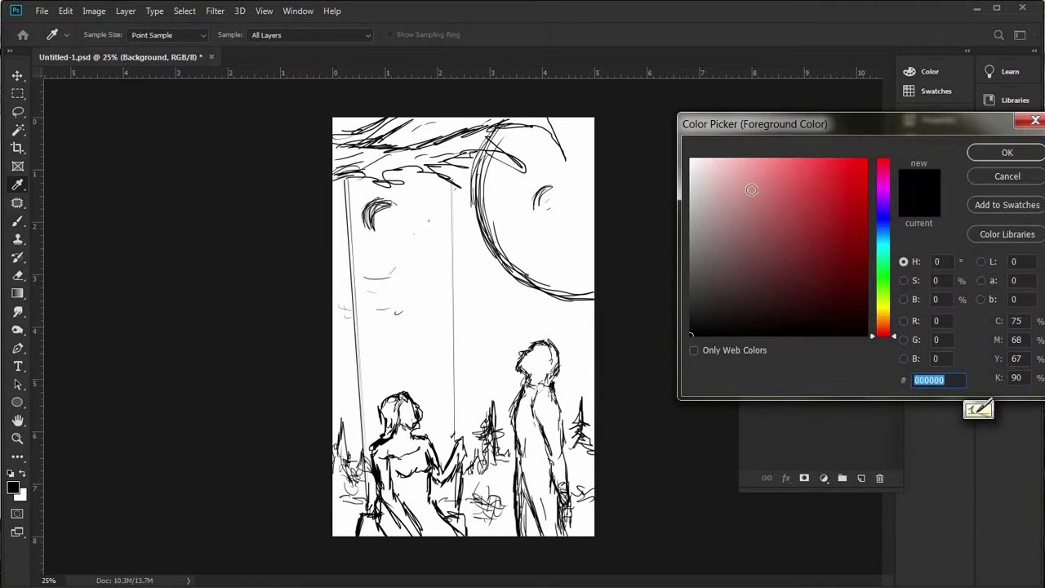
{"action": "left_click", "coordinate": [858, 181]}
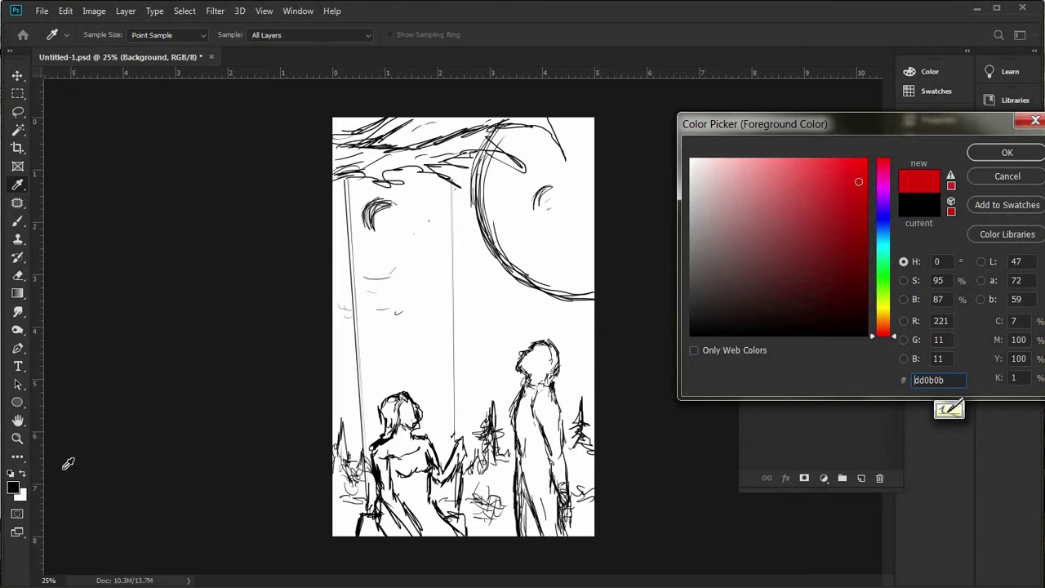
{"action": "key", "text": "Escape"}
{"action": "key", "text": "b"}
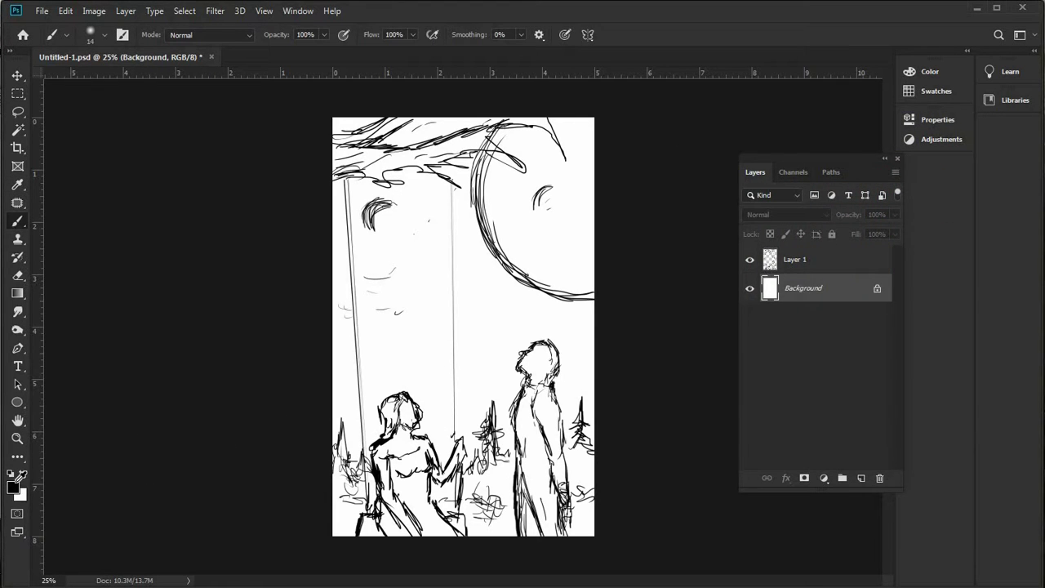
- Set the foreground color to the crimson pink dd1456 and return to the Brush tool
{"action": "left_click", "coordinate": [13, 487]}
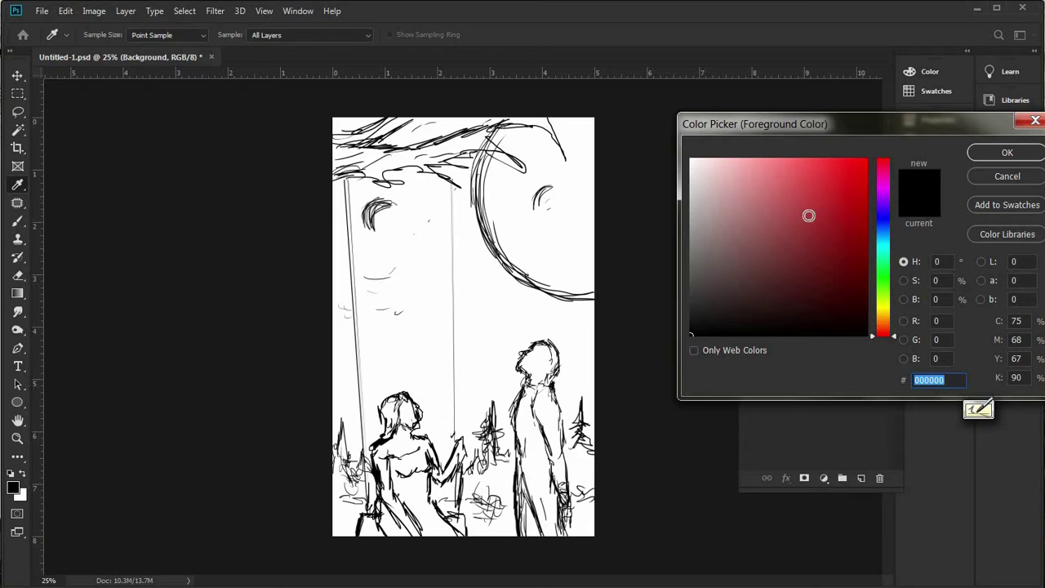
{"action": "left_click", "coordinate": [837, 229]}
{"action": "left_click", "coordinate": [846, 177]}
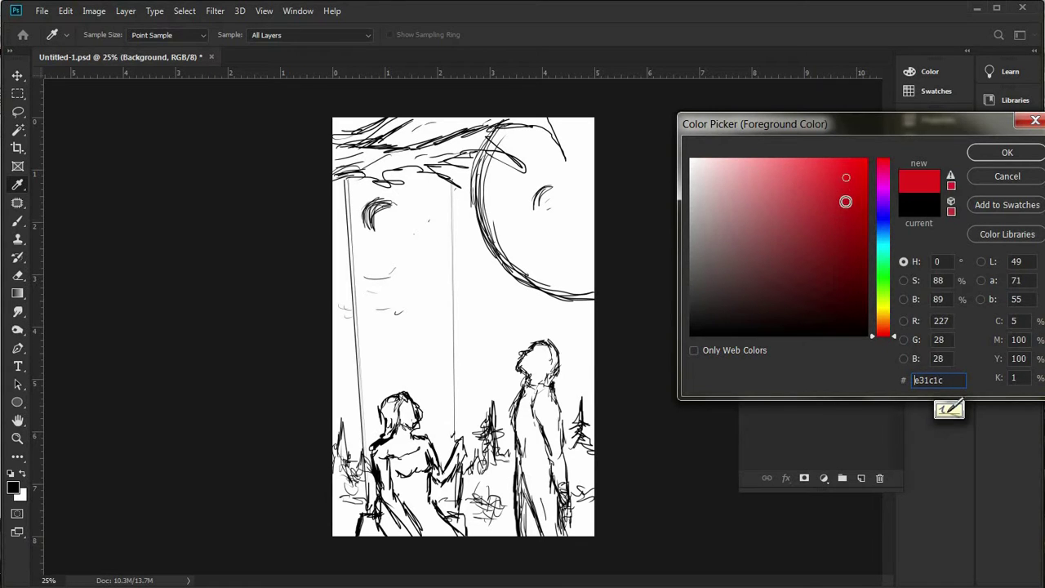
{"action": "left_click", "coordinate": [846, 169]}
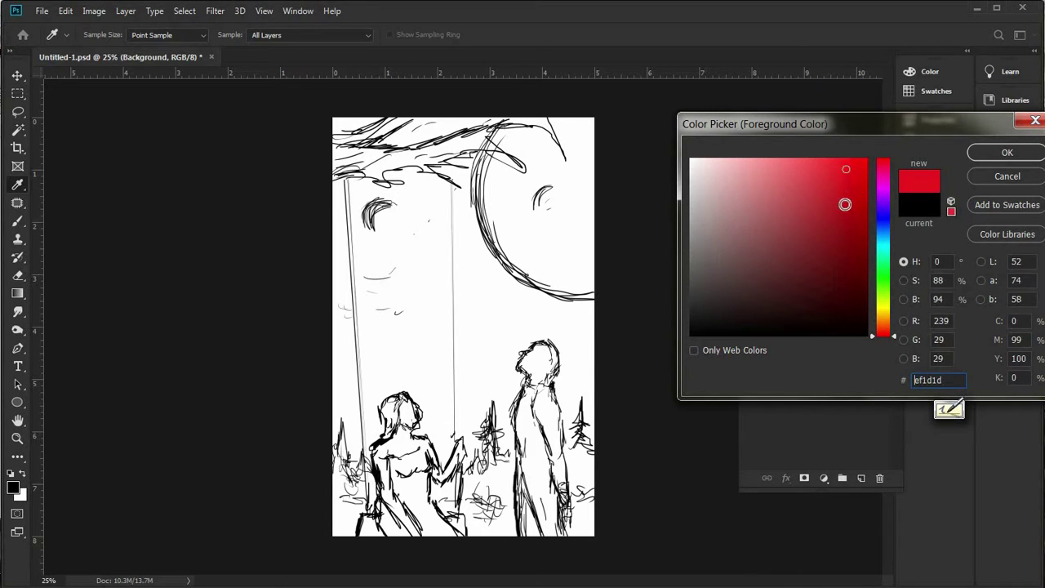
{"action": "mouse_move", "coordinate": [845, 205]}
{"action": "left_mouse_down"}
{"action": "mouse_move", "coordinate": [839, 217]}
{"action": "mouse_move", "coordinate": [835, 201]}
{"action": "mouse_move", "coordinate": [813, 206]}
{"action": "mouse_move", "coordinate": [852, 201]}
{"action": "mouse_move", "coordinate": [846, 182]}
{"action": "mouse_move", "coordinate": [879, 178]}
{"action": "left_mouse_up"}
{"action": "left_click", "coordinate": [836, 196]}
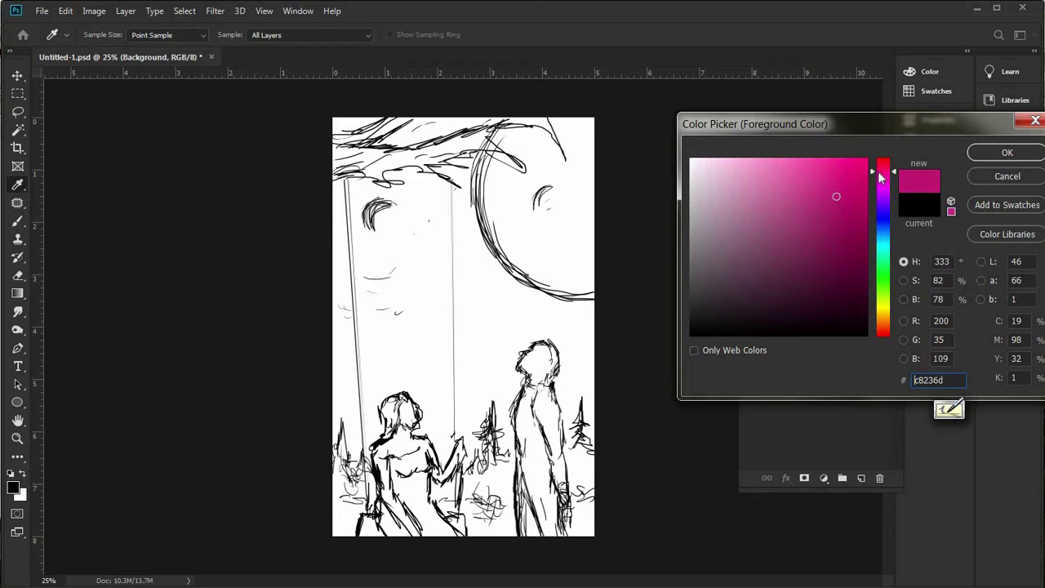
{"action": "left_click", "coordinate": [851, 183]}
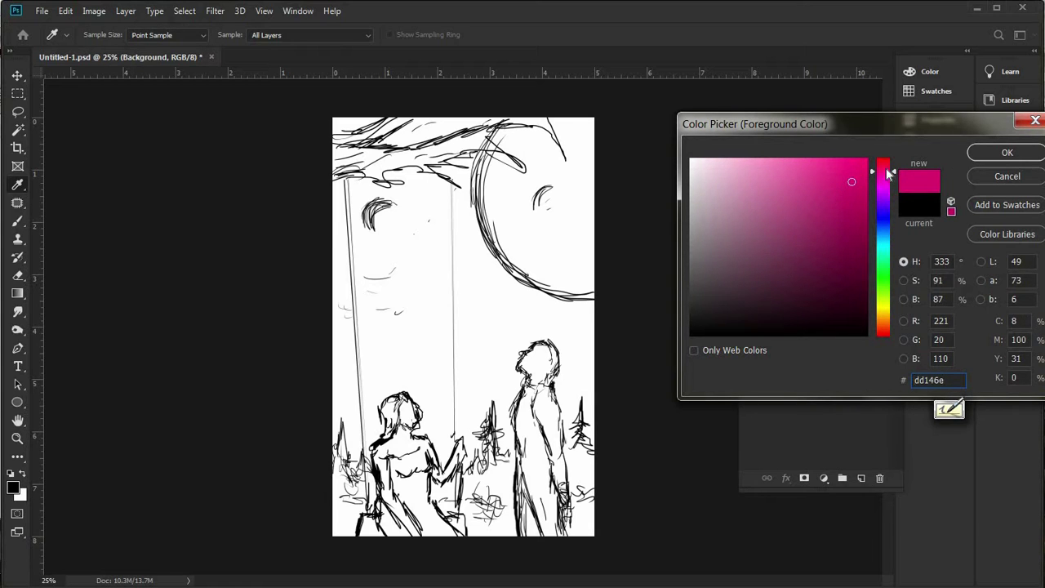
{"action": "left_click_drag", "start_coordinate": [887, 171], "coordinate": [886, 168]}
{"action": "left_click", "coordinate": [1010, 155]}
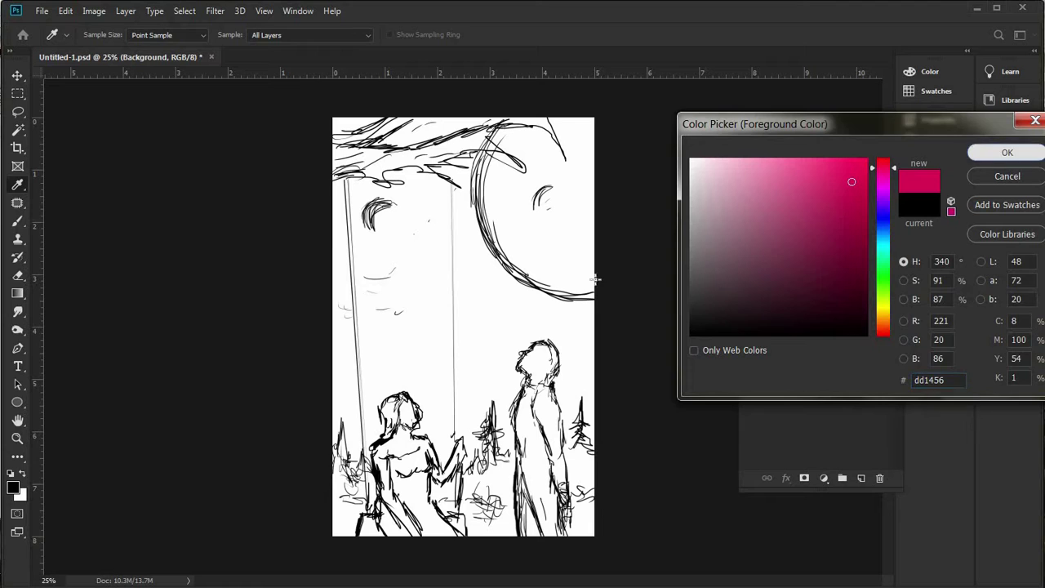
{"action": "key", "text": "b"}
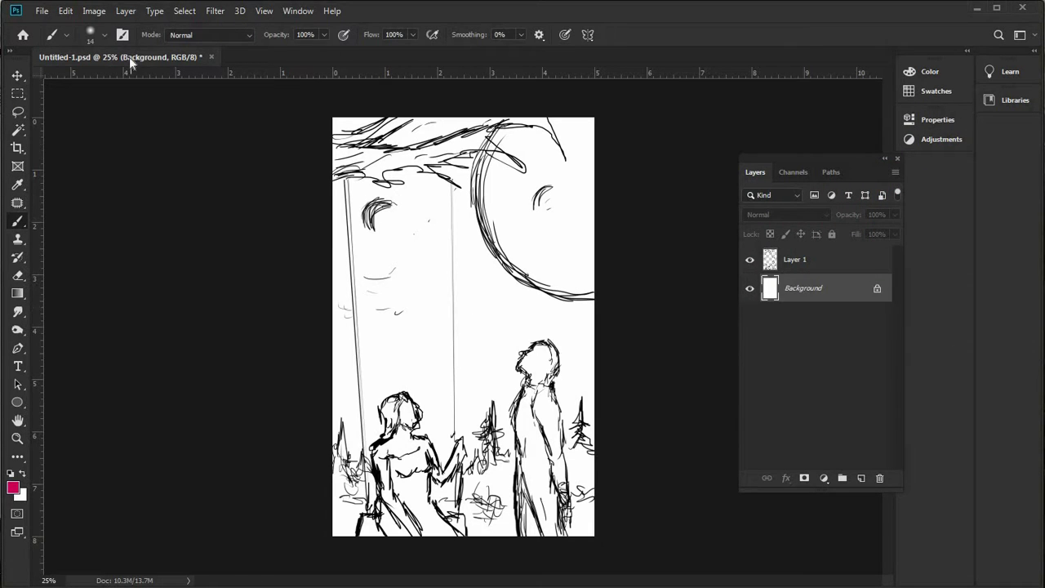
- Choose the Soft Round brush preset and enlarge the brush to 448 px
{"action": "left_click", "coordinate": [93, 34]}
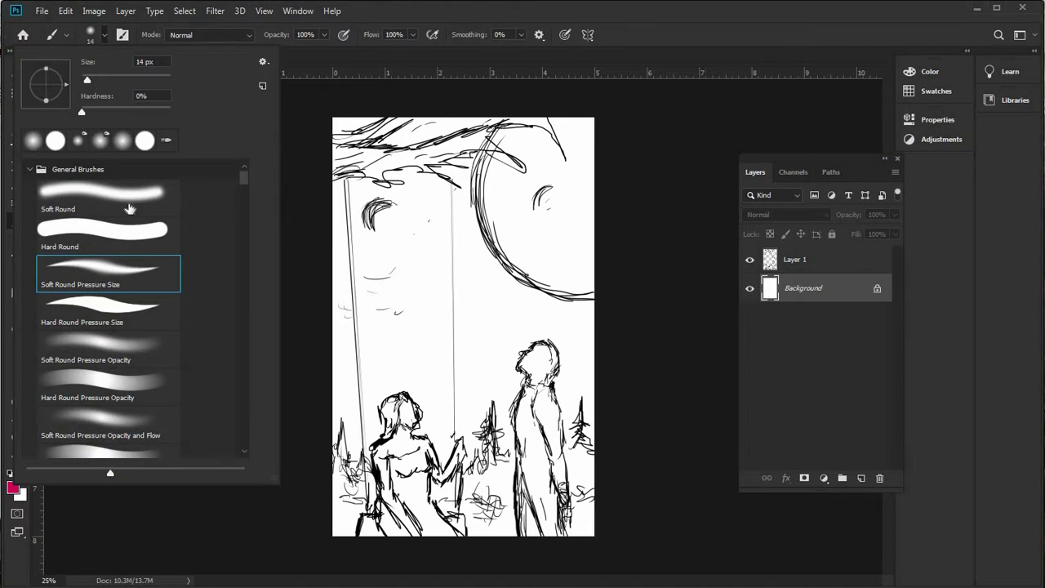
{"action": "left_click", "coordinate": [150, 190]}
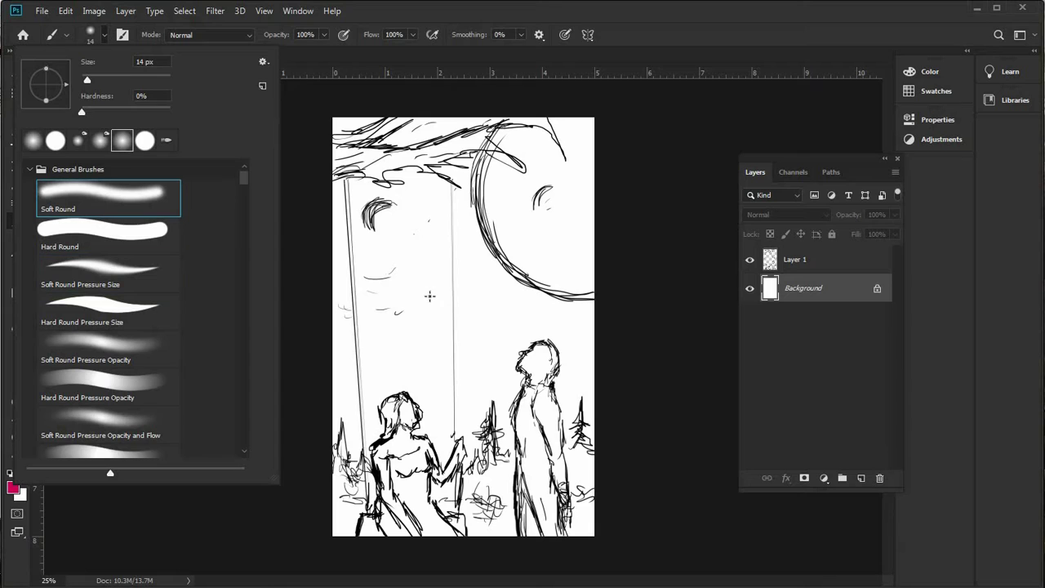
{"action": "left_click", "coordinate": [127, 79]}
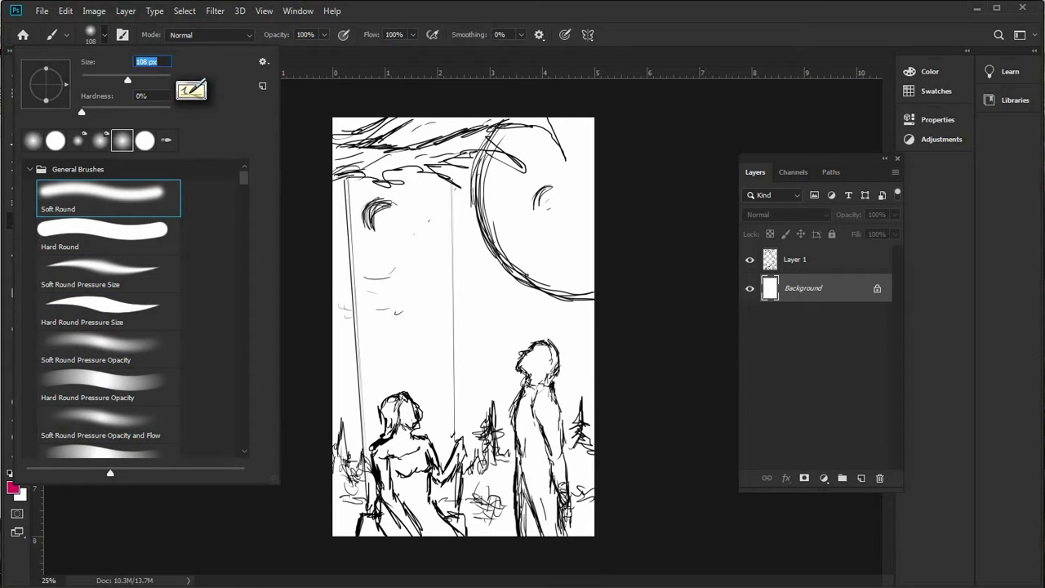
{"action": "left_click_drag", "start_coordinate": [156, 79], "coordinate": [159, 80]}
- Set the foreground color to the red e51a45 and paint a soft horizontal band across the canvas behind the figures and trees
{"action": "mouse_move", "coordinate": [329, 421]}
{"action": "left_mouse_down"}
{"action": "mouse_move", "coordinate": [379, 408]}
{"action": "mouse_move", "coordinate": [408, 424]}
{"action": "mouse_move", "coordinate": [376, 436]}
{"action": "left_mouse_up"}
{"action": "left_click", "coordinate": [398, 449]}
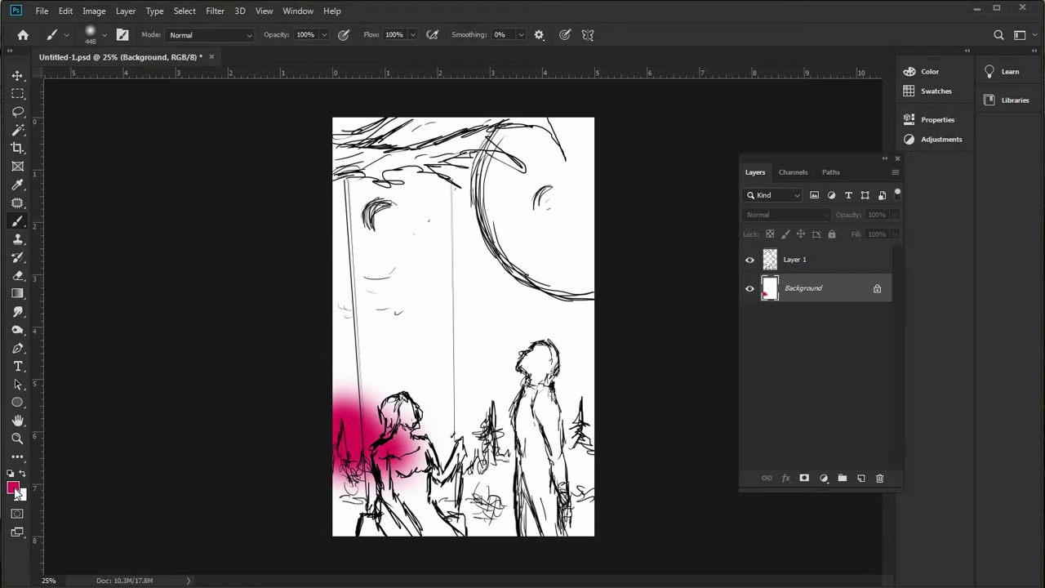
{"action": "left_click", "coordinate": [887, 169]}
{"action": "left_click", "coordinate": [1000, 159]}
{"action": "mouse_move", "coordinate": [375, 433]}
{"action": "left_mouse_down"}
{"action": "mouse_move", "coordinate": [350, 414]}
{"action": "mouse_move", "coordinate": [382, 431]}
{"action": "mouse_move", "coordinate": [537, 415]}
{"action": "mouse_move", "coordinate": [472, 431]}
{"action": "mouse_move", "coordinate": [511, 411]}
{"action": "mouse_move", "coordinate": [584, 414]}
{"action": "mouse_move", "coordinate": [520, 398]}
{"action": "mouse_move", "coordinate": [361, 406]}
{"action": "mouse_move", "coordinate": [329, 393]}
{"action": "mouse_move", "coordinate": [513, 407]}
{"action": "mouse_move", "coordinate": [574, 401]}
{"action": "left_mouse_up"}
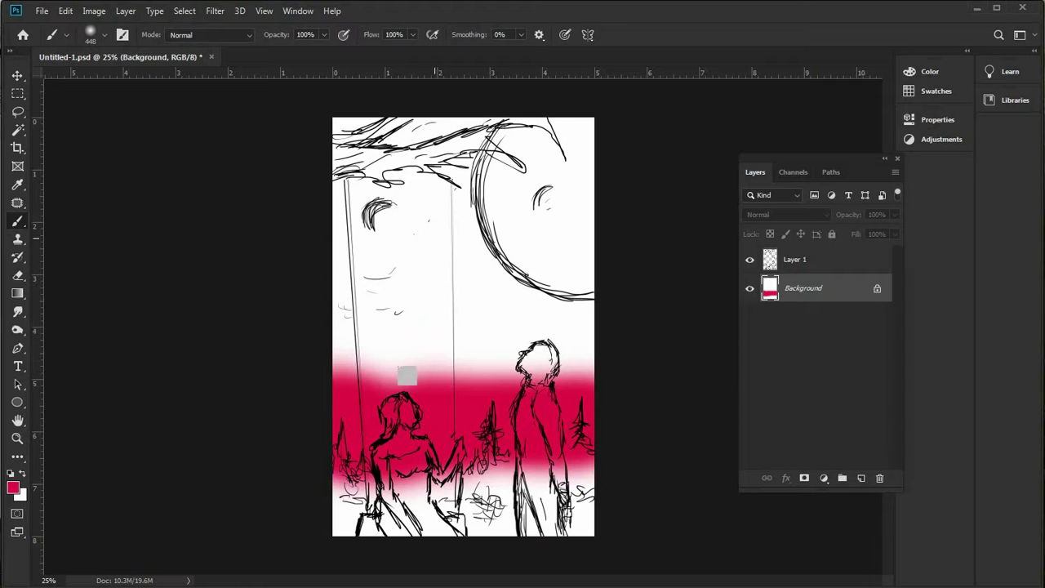
- Set the foreground color to the dark navy 100760 and paint the upper sky down to about the 2.3 inch mark
{"action": "left_click", "coordinate": [13, 488]}
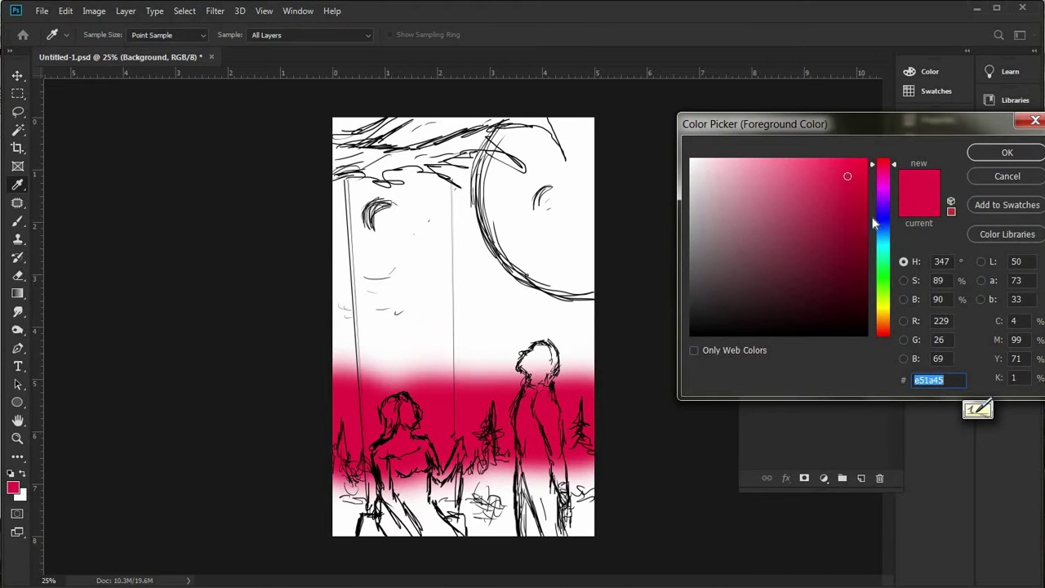
{"action": "left_click", "coordinate": [879, 217]}
{"action": "left_click", "coordinate": [856, 270]}
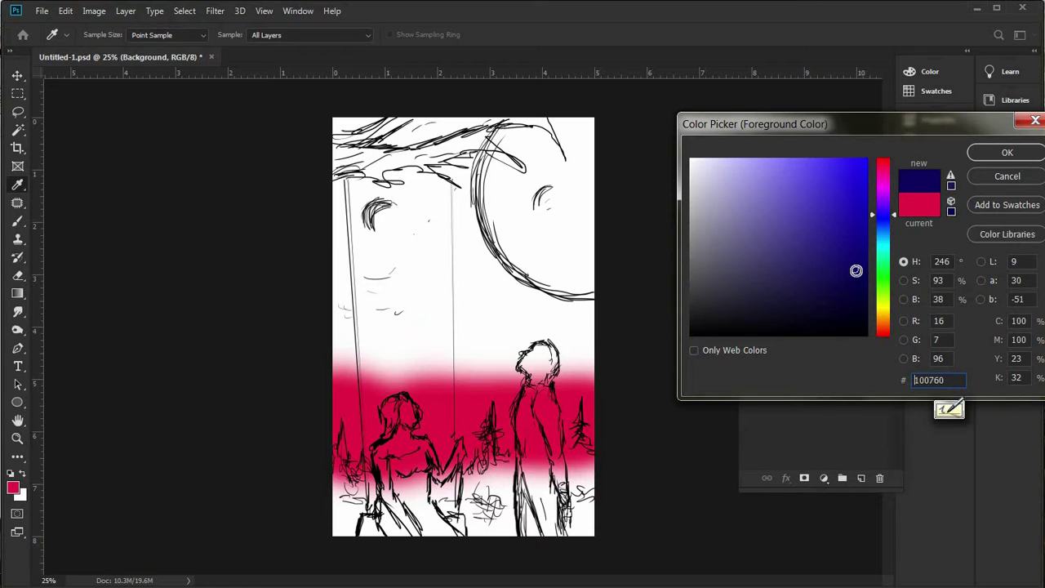
{"action": "left_click", "coordinate": [1007, 153]}
{"action": "key", "text": "b"}
{"action": "mouse_move", "coordinate": [333, 118]}
{"action": "left_mouse_down"}
{"action": "mouse_move", "coordinate": [479, 109]}
{"action": "mouse_move", "coordinate": [445, 134]}
{"action": "mouse_move", "coordinate": [354, 155]}
{"action": "mouse_move", "coordinate": [477, 136]}
{"action": "mouse_move", "coordinate": [574, 144]}
{"action": "mouse_move", "coordinate": [506, 107]}
{"action": "mouse_move", "coordinate": [575, 132]}
{"action": "mouse_move", "coordinate": [390, 151]}
{"action": "mouse_move", "coordinate": [549, 151]}
{"action": "mouse_move", "coordinate": [580, 143]}
{"action": "mouse_move", "coordinate": [519, 121]}
{"action": "mouse_move", "coordinate": [546, 124]}
{"action": "left_mouse_up"}
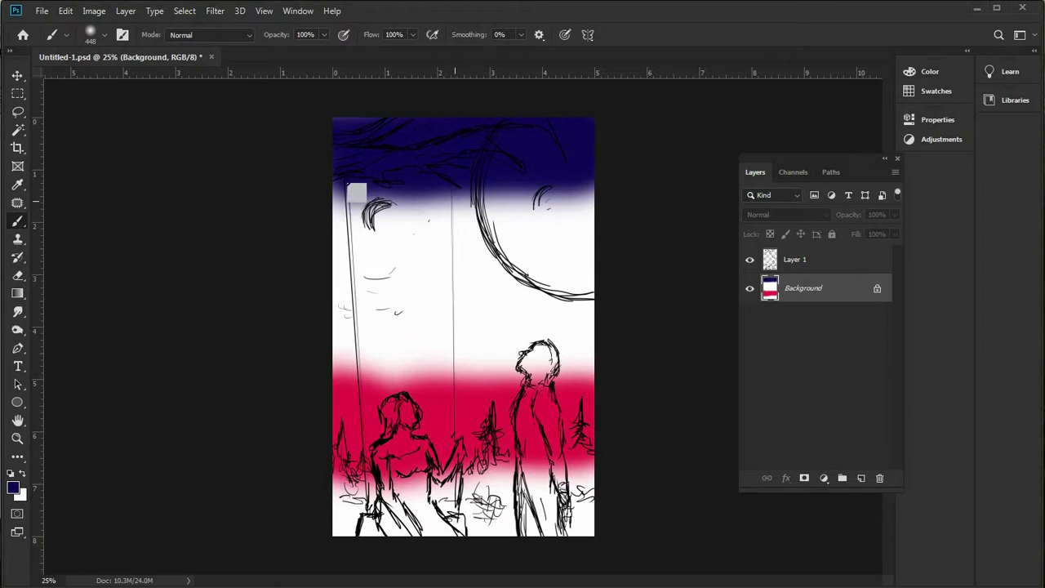
{"action": "mouse_move", "coordinate": [416, 178]}
{"action": "left_mouse_down"}
{"action": "mouse_move", "coordinate": [580, 185]}
{"action": "mouse_move", "coordinate": [529, 142]}
{"action": "mouse_move", "coordinate": [549, 184]}
{"action": "mouse_move", "coordinate": [591, 207]}
{"action": "mouse_move", "coordinate": [342, 202]}
{"action": "mouse_move", "coordinate": [315, 213]}
{"action": "mouse_move", "coordinate": [435, 207]}
{"action": "mouse_move", "coordinate": [395, 250]}
{"action": "mouse_move", "coordinate": [309, 261]}
{"action": "left_mouse_up"}
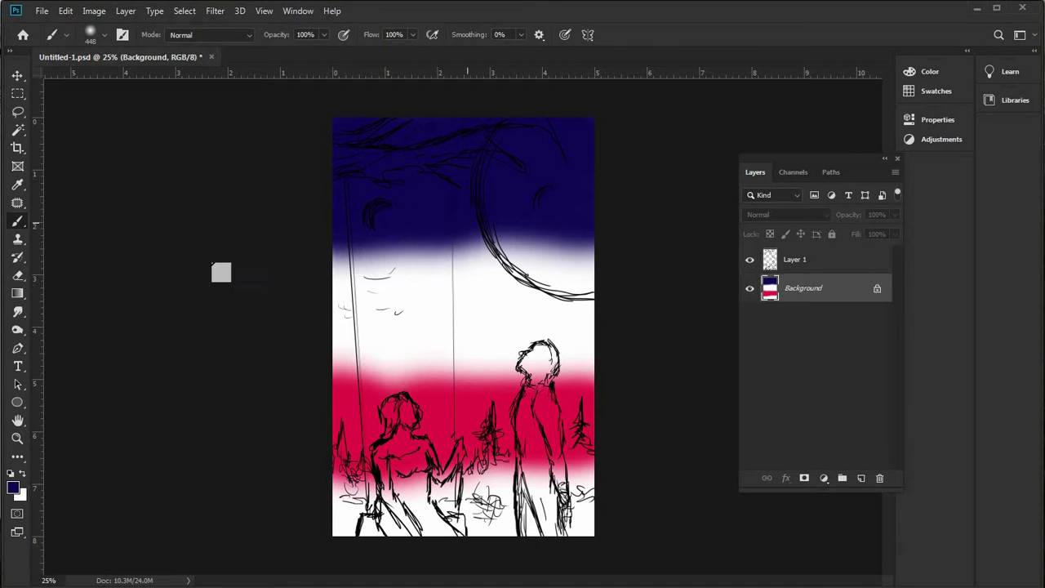
- Pick a slightly brighter navy and paint a band beneath the dark sky, from the left edge to the planet
{"action": "left_click", "coordinate": [12, 486]}
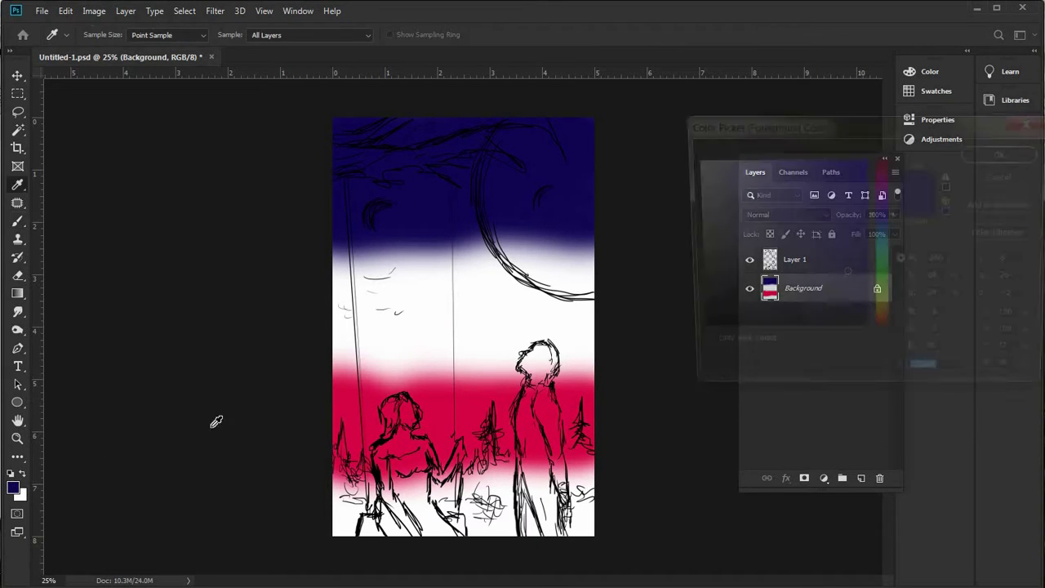
{"action": "left_click", "coordinate": [855, 237]}
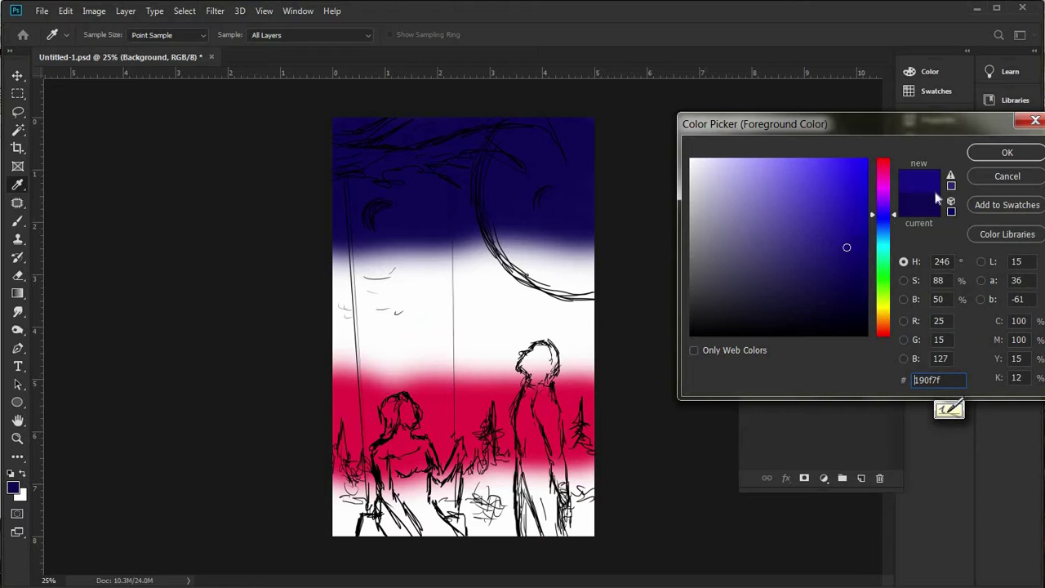
{"action": "left_click", "coordinate": [1007, 153]}
{"action": "mouse_move", "coordinate": [326, 242]}
{"action": "left_mouse_down"}
{"action": "mouse_move", "coordinate": [443, 247]}
{"action": "mouse_move", "coordinate": [460, 231]}
{"action": "mouse_move", "coordinate": [368, 231]}
{"action": "mouse_move", "coordinate": [474, 238]}
{"action": "mouse_move", "coordinate": [462, 253]}
{"action": "mouse_move", "coordinate": [343, 263]}
{"action": "mouse_move", "coordinate": [462, 254]}
{"action": "mouse_move", "coordinate": [469, 271]}
{"action": "mouse_move", "coordinate": [531, 269]}
{"action": "left_mouse_up"}
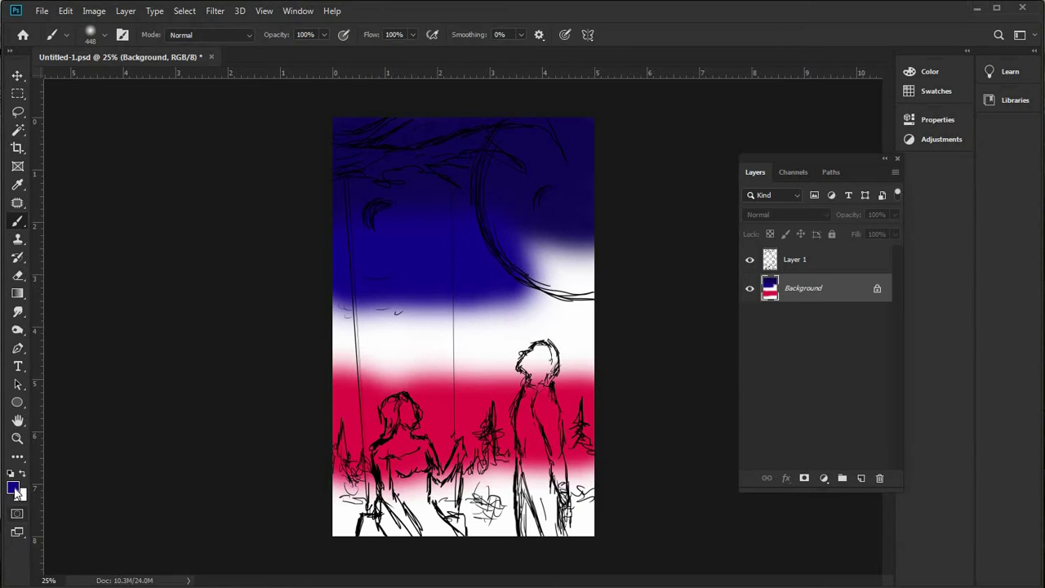
- Set the foreground color to the blue-violet 3a2eaf and paint a band between the navy sky and the red band
{"action": "mouse_move", "coordinate": [815, 213]}
{"action": "left_mouse_down"}
{"action": "mouse_move", "coordinate": [835, 202]}
{"action": "mouse_move", "coordinate": [820, 214]}
{"action": "left_mouse_up"}
{"action": "left_click", "coordinate": [1029, 160]}
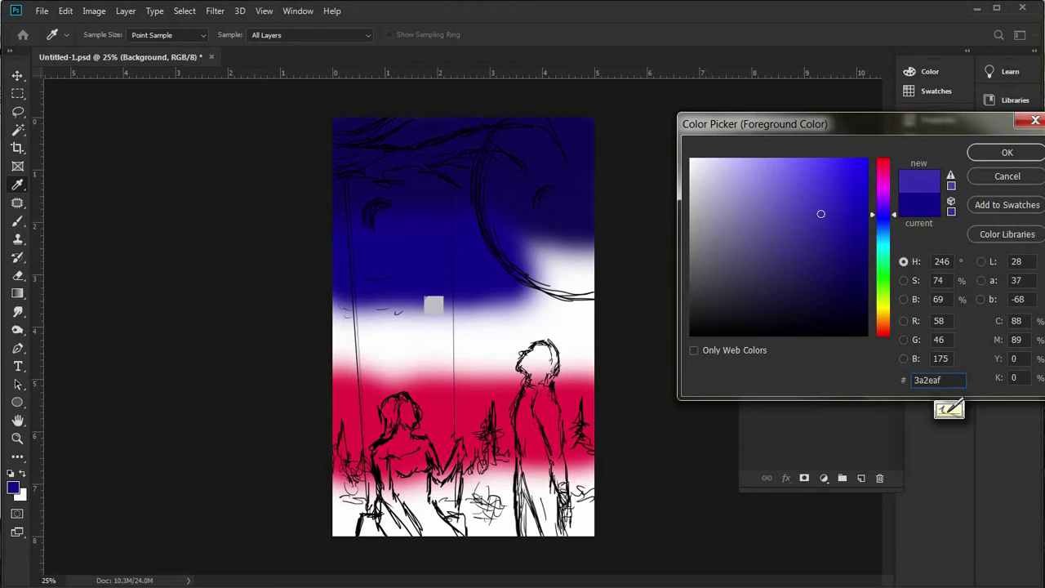
{"action": "mouse_move", "coordinate": [349, 303]}
{"action": "left_mouse_down"}
{"action": "mouse_move", "coordinate": [362, 315]}
{"action": "mouse_move", "coordinate": [323, 320]}
{"action": "mouse_move", "coordinate": [570, 312]}
{"action": "mouse_move", "coordinate": [433, 341]}
{"action": "mouse_move", "coordinate": [419, 322]}
{"action": "mouse_move", "coordinate": [259, 331]}
{"action": "left_mouse_up"}
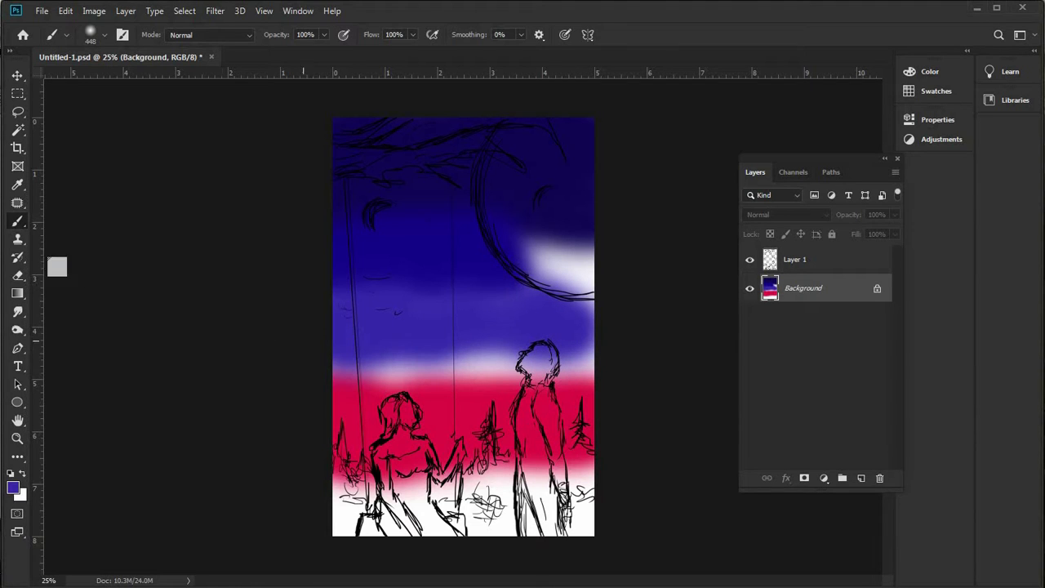
- Try a magenta-purple patch on the blue-violet band beside the standing figure's head and undo it
{"action": "left_click", "coordinate": [18, 185]}
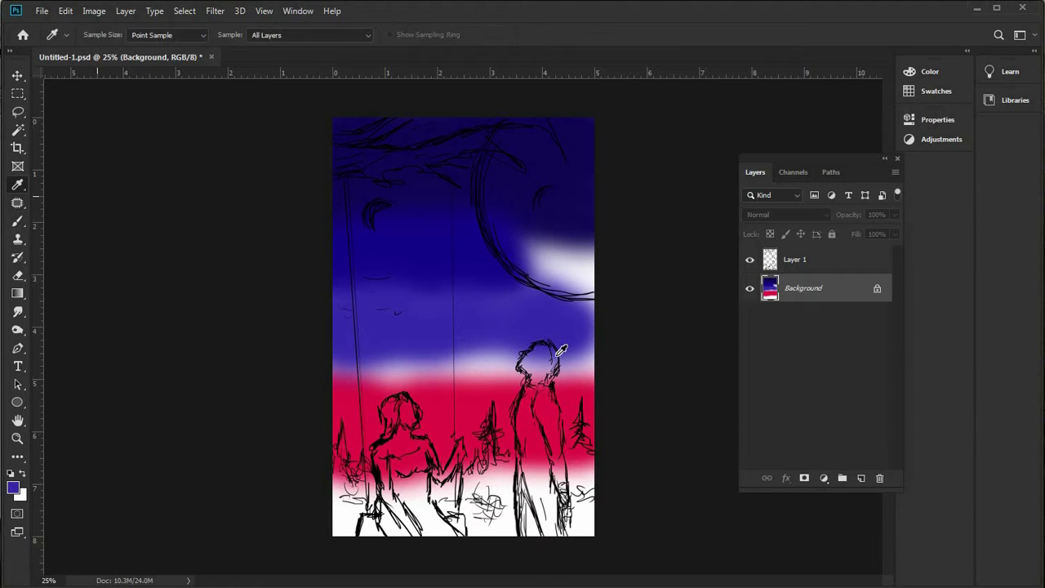
{"action": "left_click", "coordinate": [13, 488]}
{"action": "left_click", "coordinate": [810, 233]}
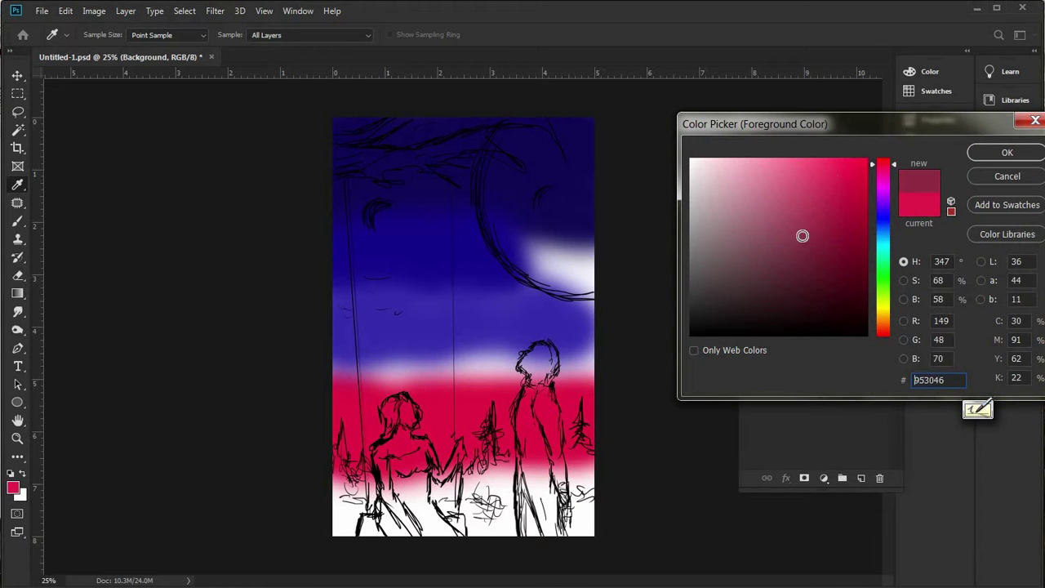
{"action": "left_click_drag", "start_coordinate": [808, 215], "coordinate": [813, 226]}
{"action": "left_click_drag", "start_coordinate": [888, 193], "coordinate": [882, 196]}
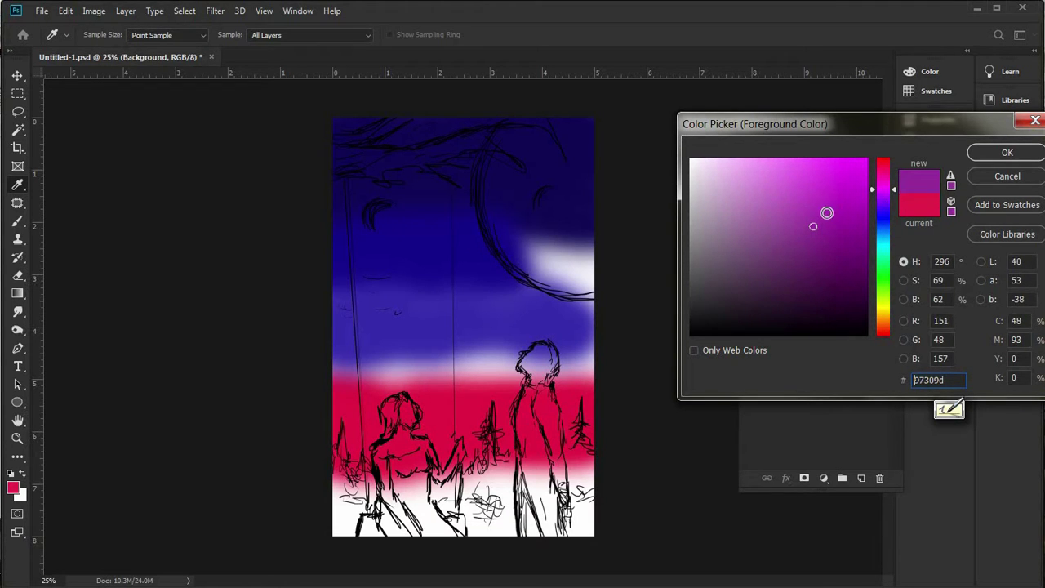
{"action": "left_click", "coordinate": [830, 210]}
{"action": "left_click", "coordinate": [995, 153]}
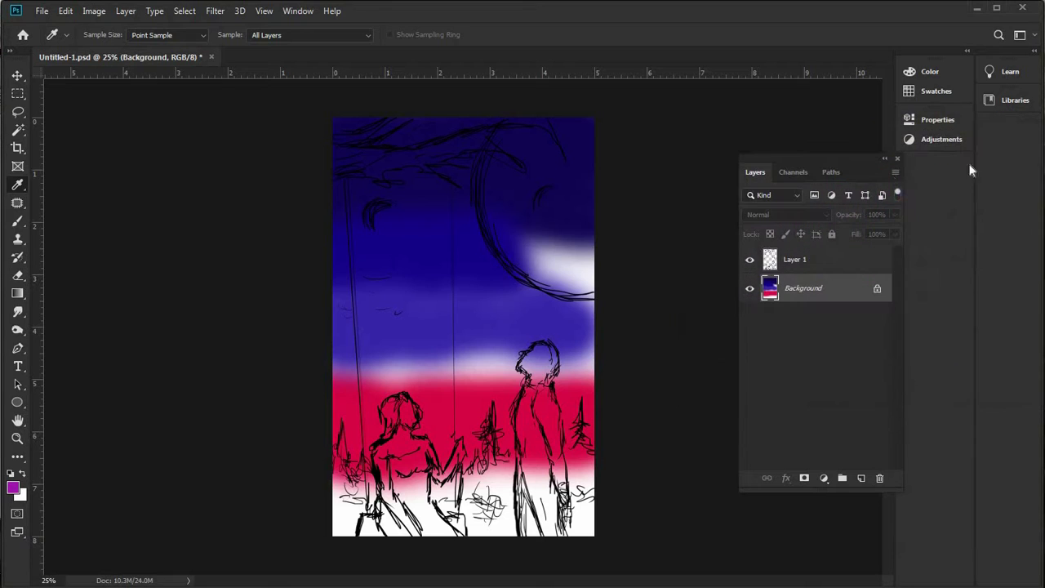
{"action": "left_click", "coordinate": [18, 222]}
{"action": "left_click_drag", "start_coordinate": [466, 329], "coordinate": [510, 306]}
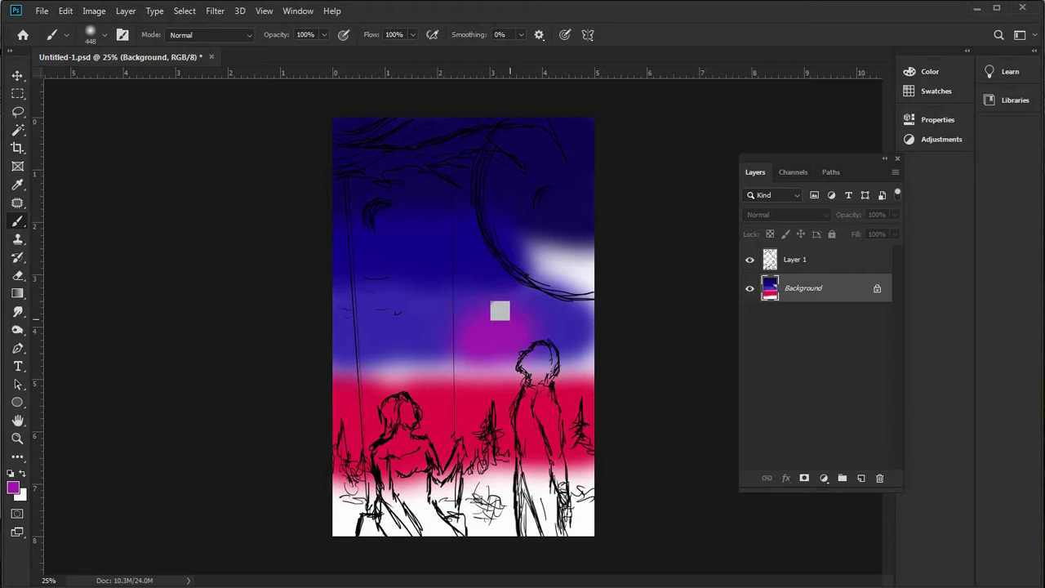
{"action": "key", "text": "ctrl+z"}
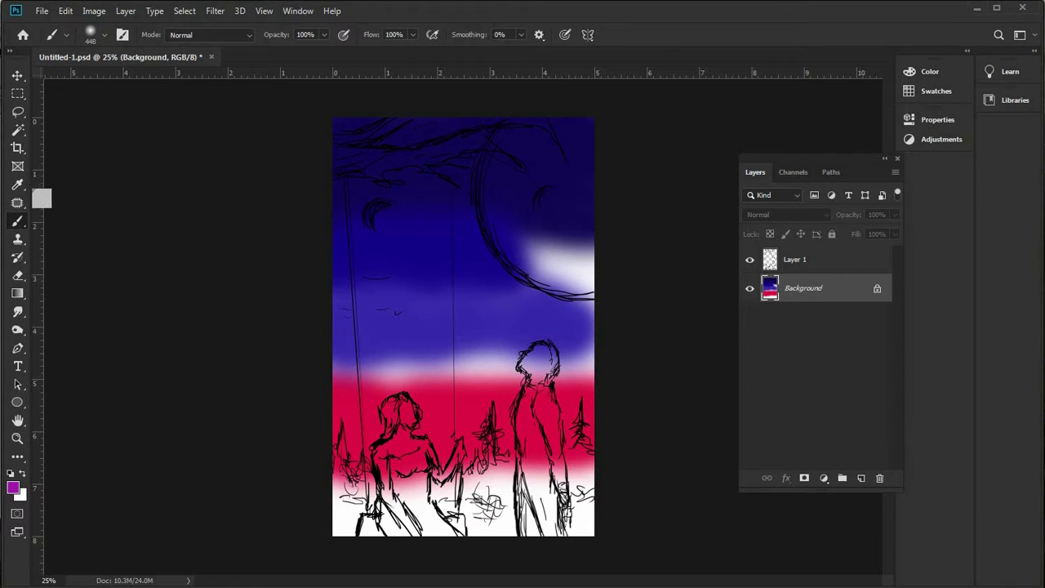
- Sample the blue-violet sky band and change the foreground color to the lighter violet 6a4dc7
{"action": "left_click", "coordinate": [18, 185]}
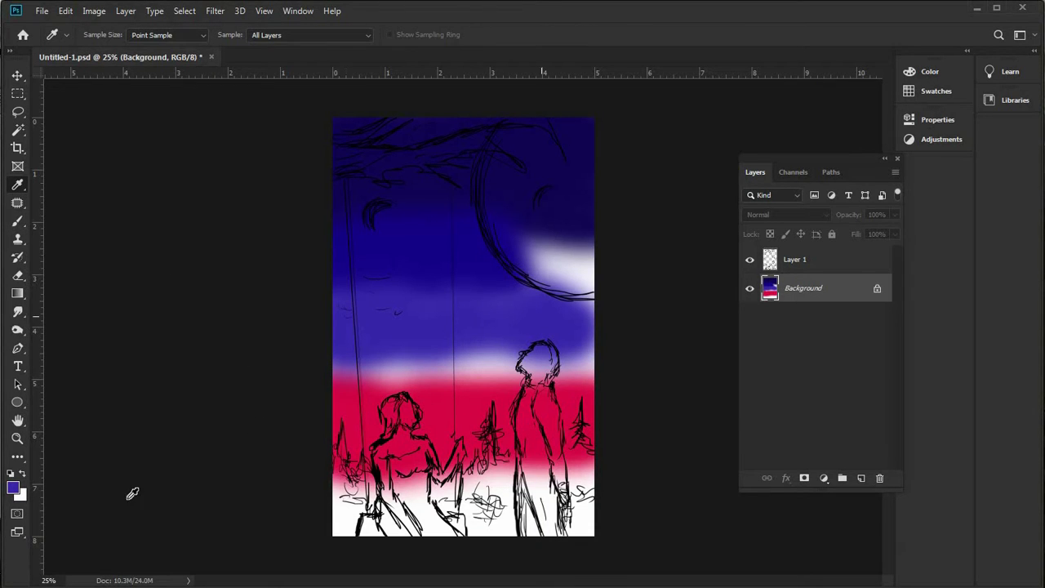
{"action": "left_click", "coordinate": [14, 489]}
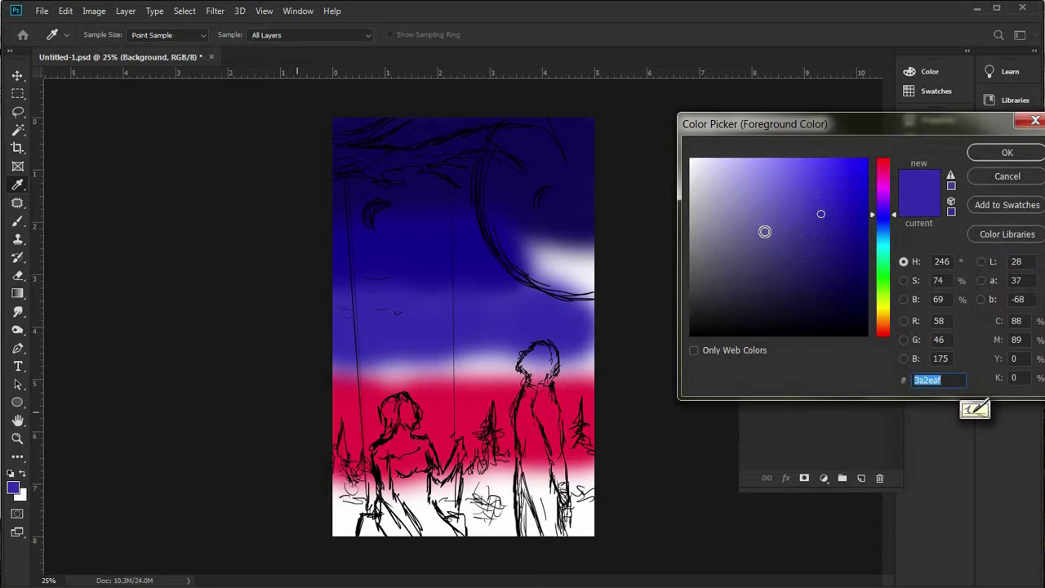
{"action": "type", "text": "594dc7"}
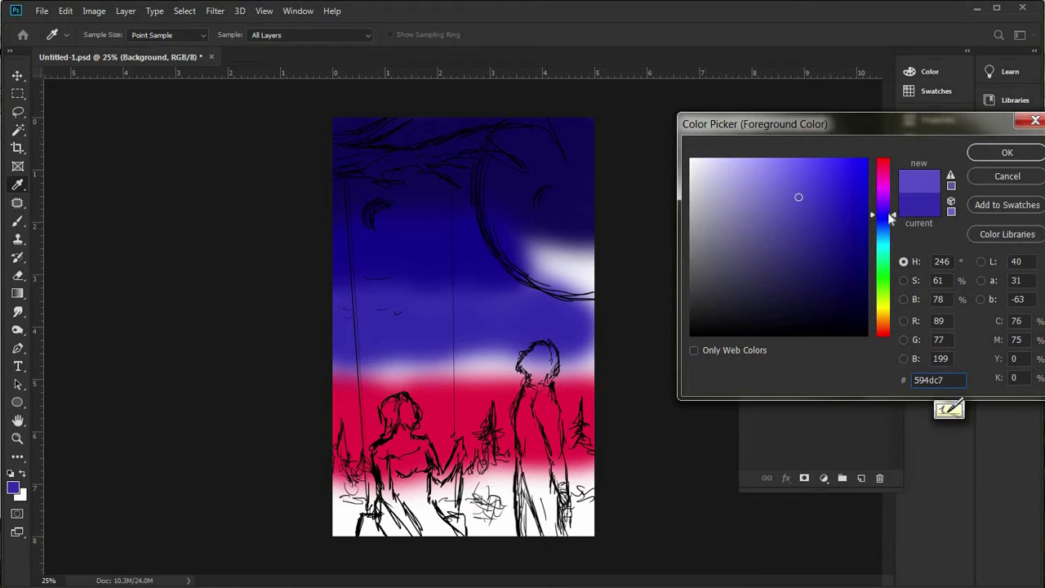
{"action": "key", "text": "ctrl+a"}
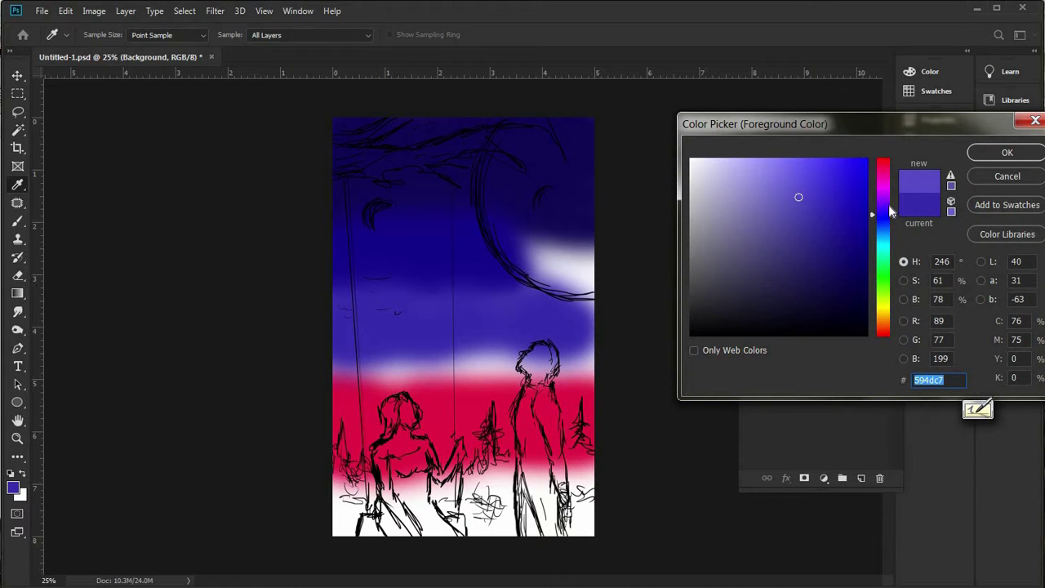
{"action": "type", "text": "6a4dc7"}
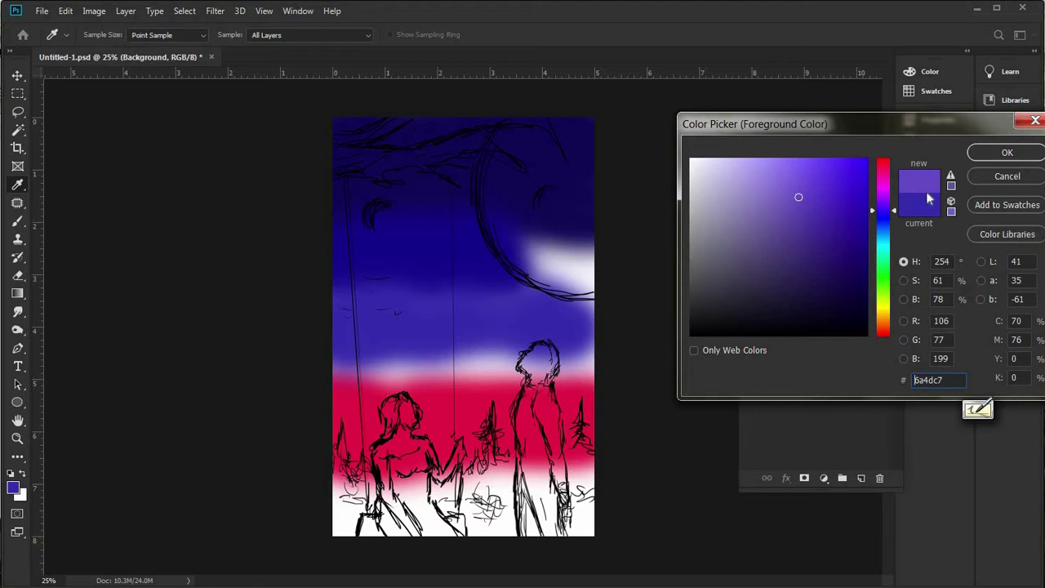
{"action": "left_click", "coordinate": [999, 153]}
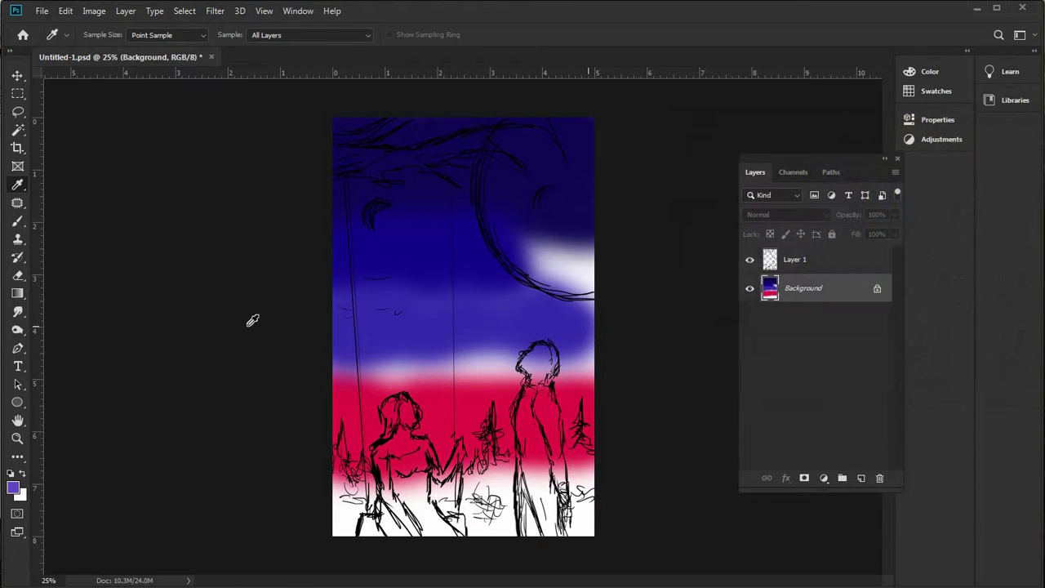
- Paint violet along the seam between the blue-violet and red bands and dab it into the white gap inside the planet
{"action": "key", "text": "b"}
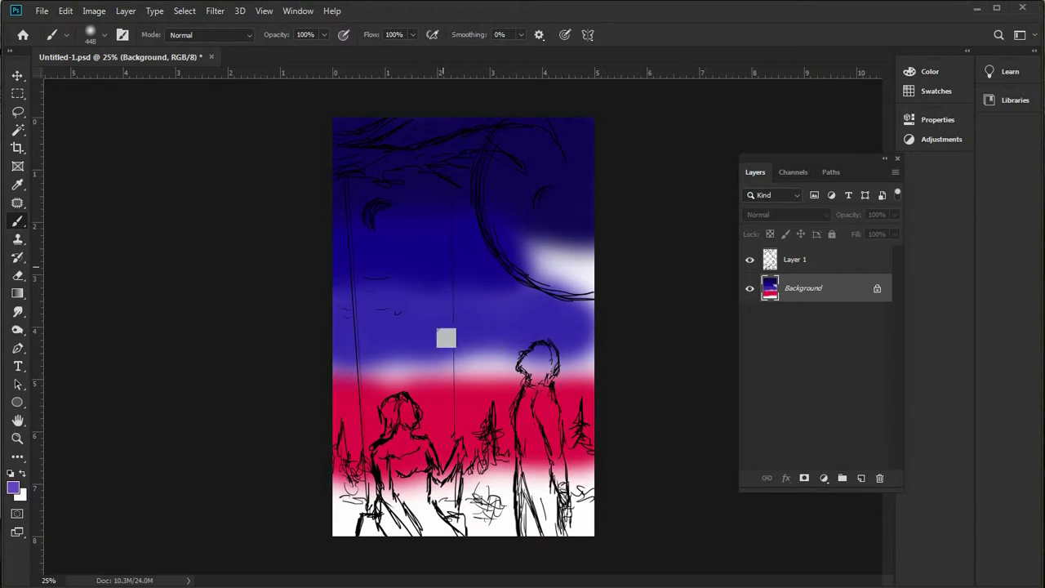
{"action": "left_click", "coordinate": [387, 347]}
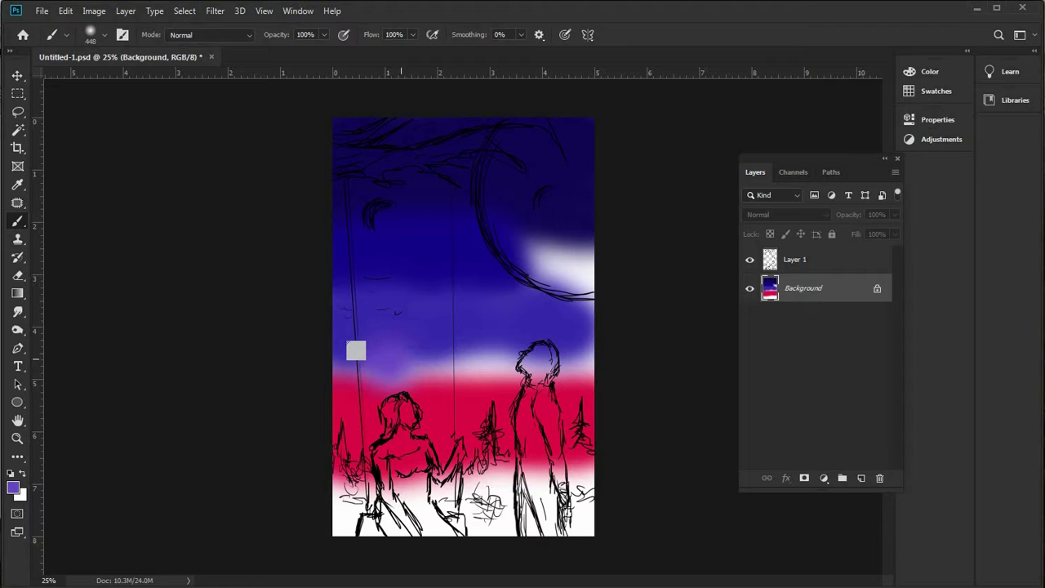
{"action": "left_click_drag", "start_coordinate": [425, 345], "coordinate": [569, 347]}
{"action": "left_click", "coordinate": [568, 259]}
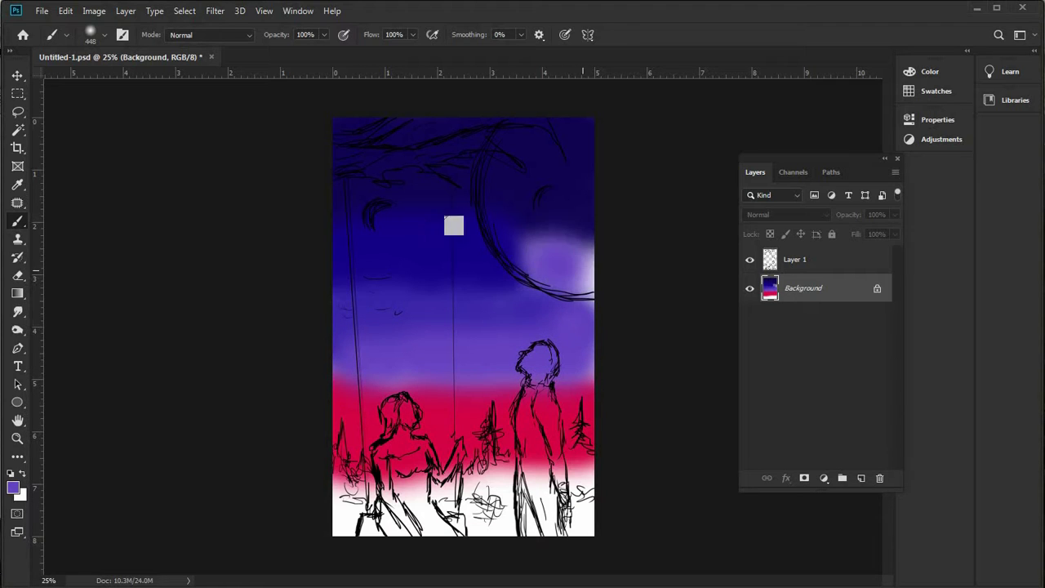
- Sample the navy blue from the sky and paint over the light patch in the planet's lower part and along the canvas edge
{"action": "left_click", "coordinate": [17, 186]}
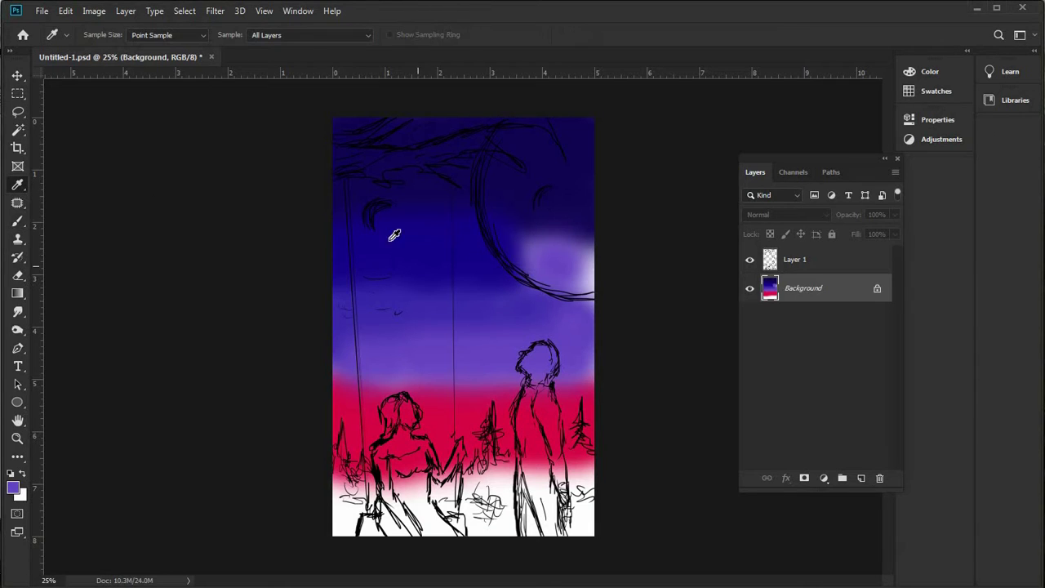
{"action": "left_click", "coordinate": [17, 221]}
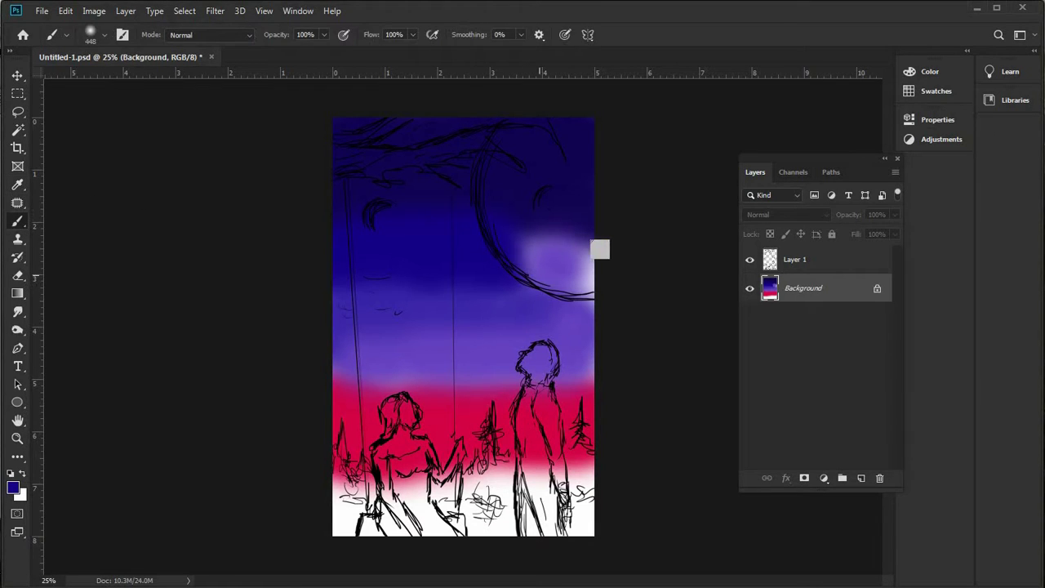
{"action": "mouse_move", "coordinate": [599, 247]}
{"action": "left_mouse_down"}
{"action": "mouse_move", "coordinate": [537, 251]}
{"action": "mouse_move", "coordinate": [558, 240]}
{"action": "mouse_move", "coordinate": [592, 324]}
{"action": "left_mouse_up"}
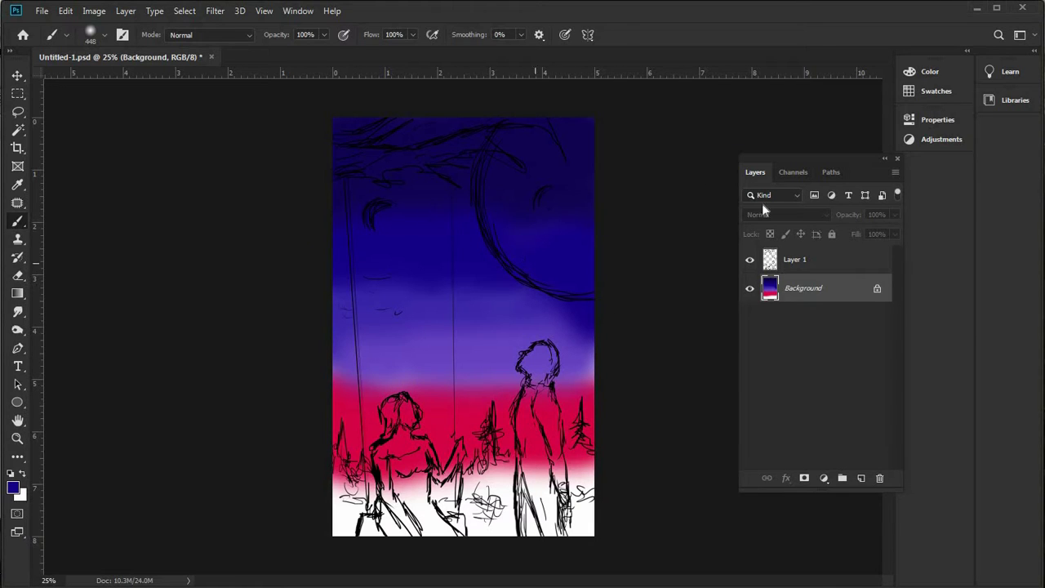
- Hide the sketch on Layer 1 and switch to the Mixer Brush tool for blending the background
{"action": "left_click", "coordinate": [749, 259]}
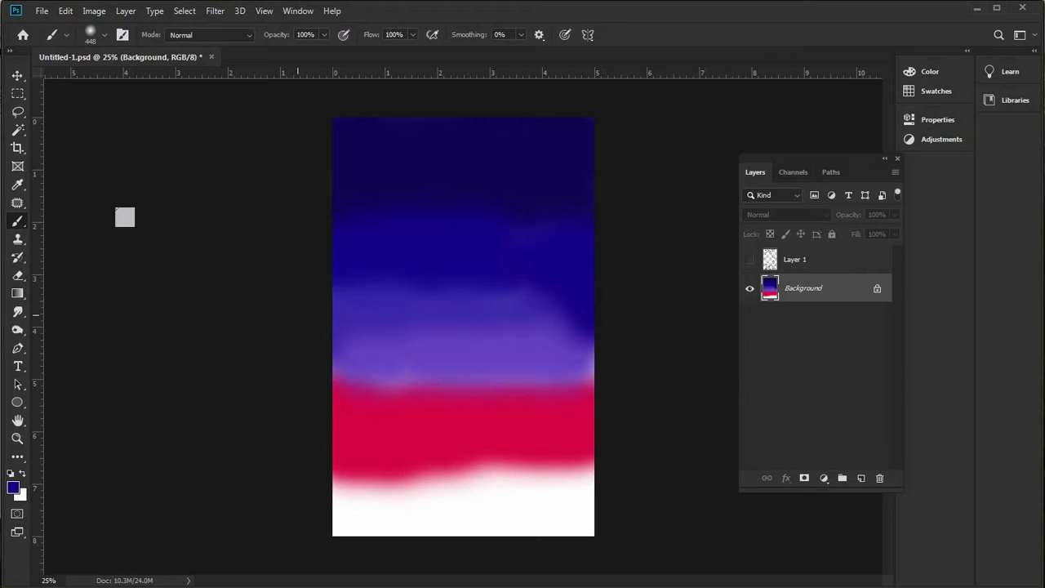
{"action": "key", "text": "r"}
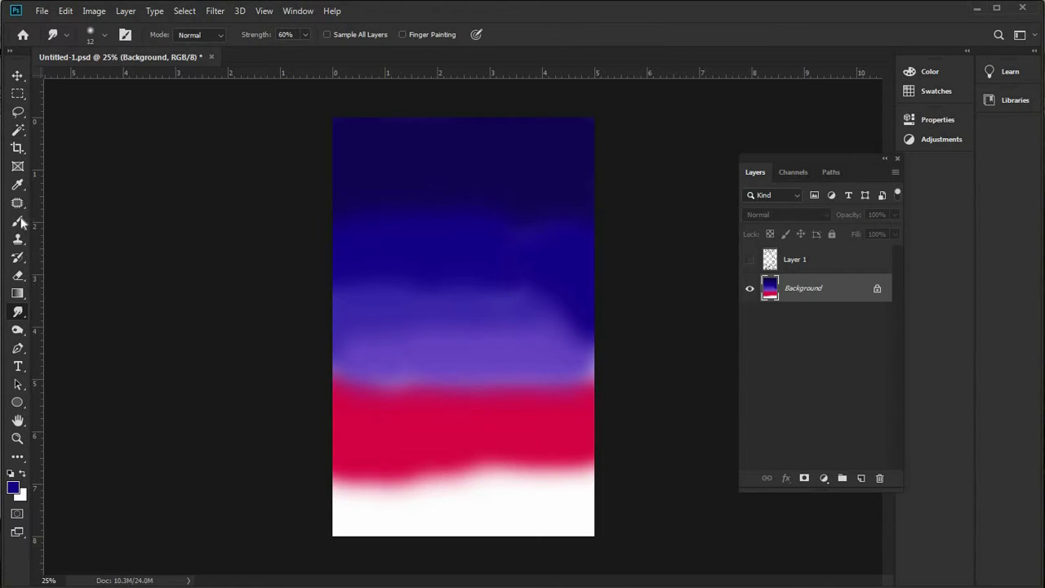
{"action": "mouse_move", "coordinate": [22, 218]}
{"action": "left_mouse_down"}
{"action": "mouse_move", "coordinate": [68, 234]}
{"action": "mouse_move", "coordinate": [81, 256]}
{"action": "mouse_move", "coordinate": [14, 227]}
{"action": "left_mouse_up"}
{"action": "left_click_drag", "start_coordinate": [65, 250], "coordinate": [82, 259]}
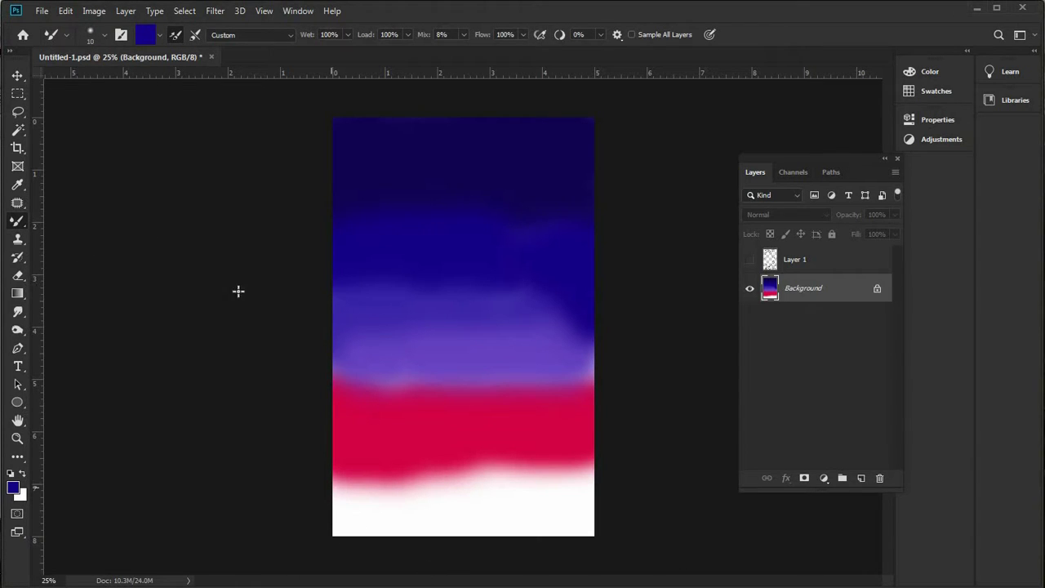
- Sample the violet from the sky and set the Mixer Brush size to 385 px
{"action": "left_click", "coordinate": [16, 187]}
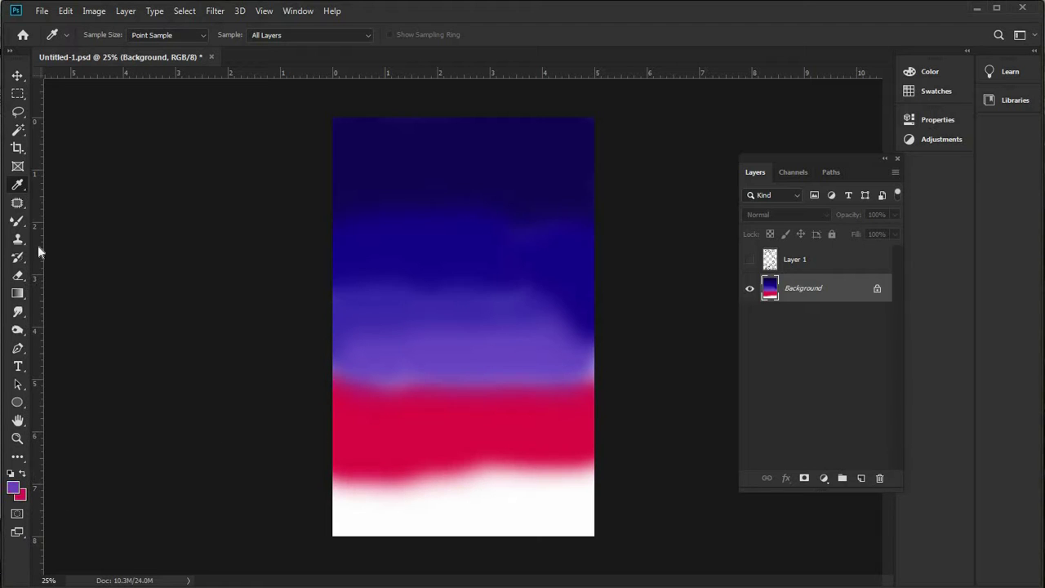
{"action": "left_click", "coordinate": [19, 223]}
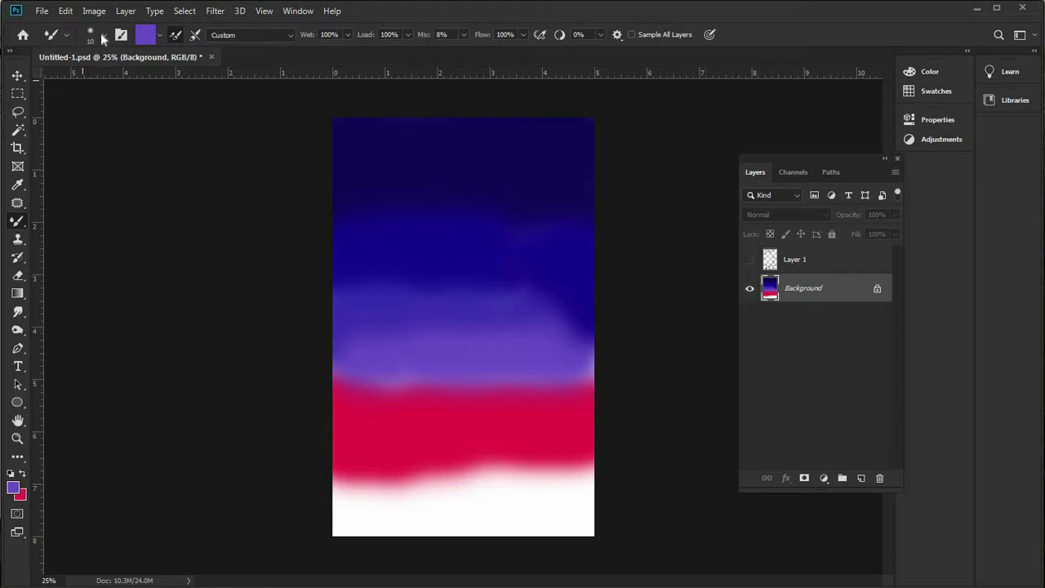
{"action": "left_click", "coordinate": [104, 34]}
{"action": "left_click", "coordinate": [103, 79]}
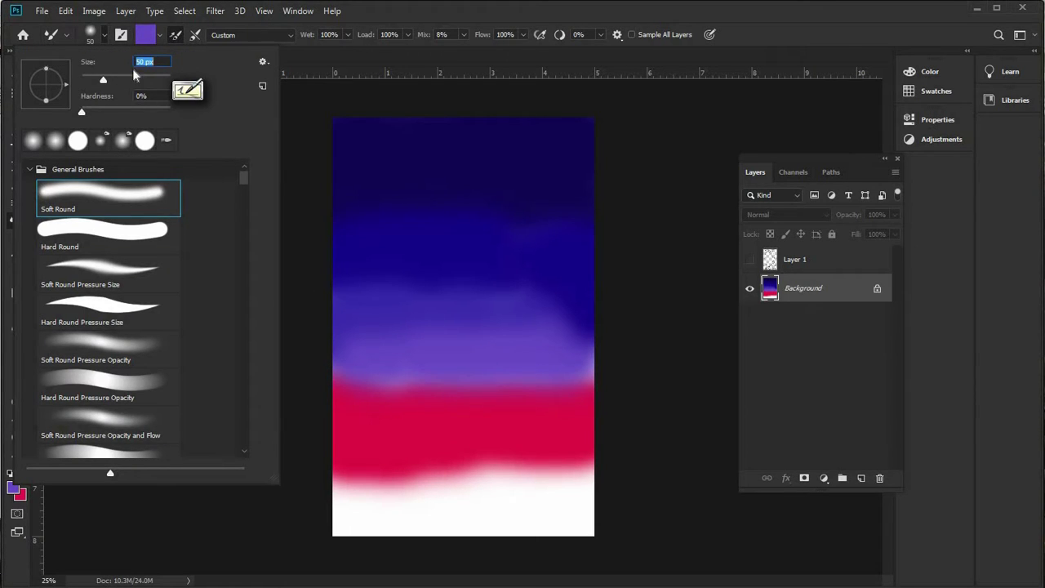
{"action": "left_click", "coordinate": [139, 79]}
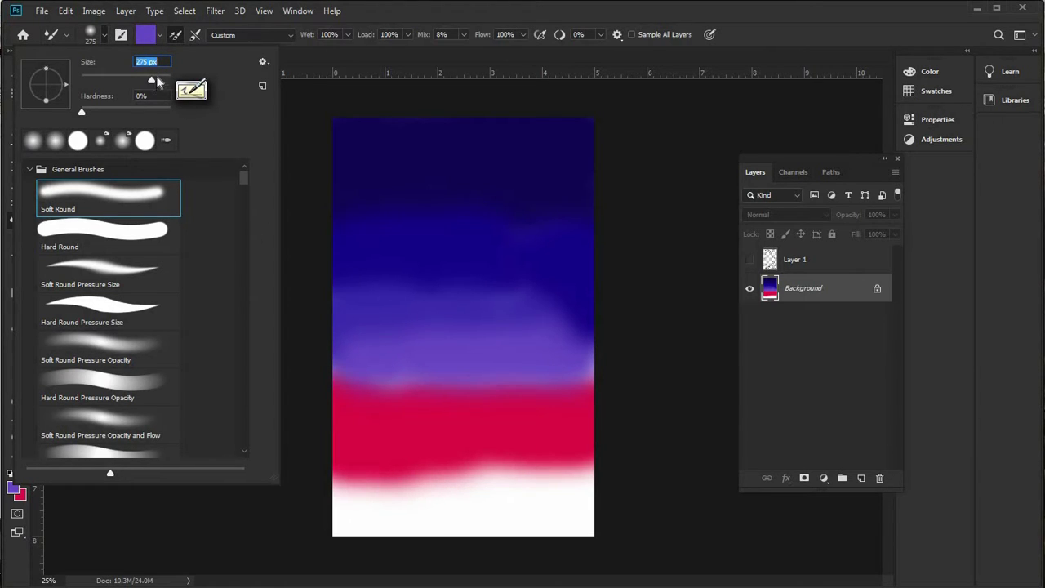
{"action": "type", "text": "385"}
{"action": "key", "text": "Return"}
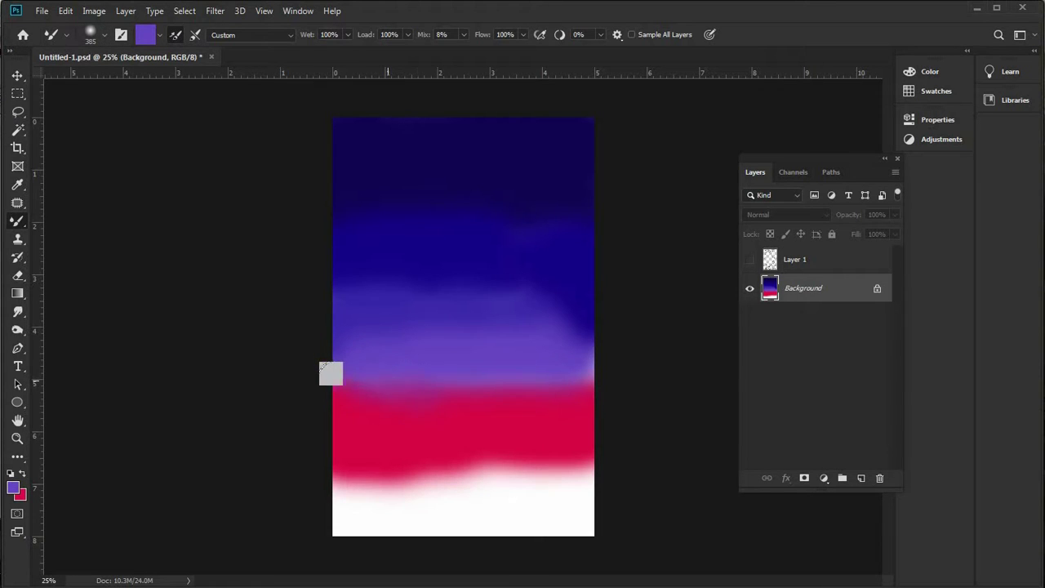
- Blend violet into the red band's upper edge, reducing the Mixer Brush to 51% Wet, 56% Load and 62% Flow
{"action": "left_click", "coordinate": [424, 377], "text": "alt"}
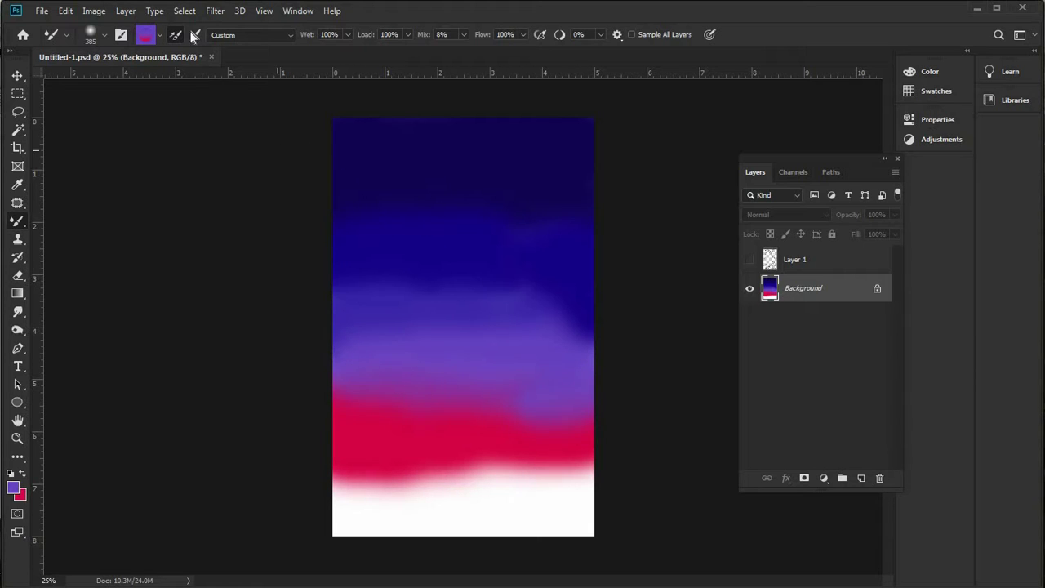
{"action": "left_click", "coordinate": [347, 34]}
{"action": "left_click_drag", "start_coordinate": [351, 50], "coordinate": [317, 46]}
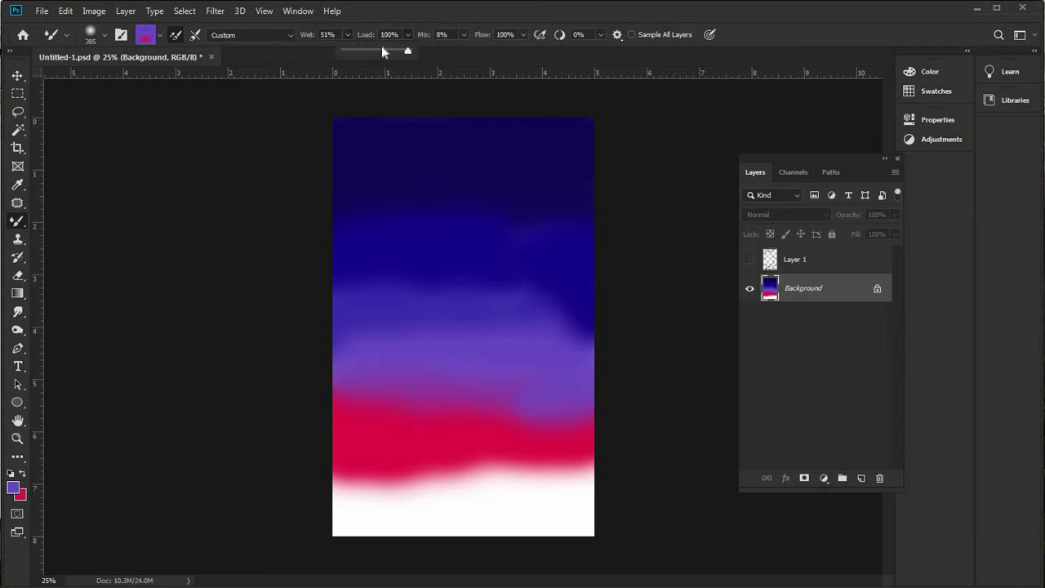
{"action": "left_click_drag", "start_coordinate": [482, 407], "coordinate": [519, 408]}
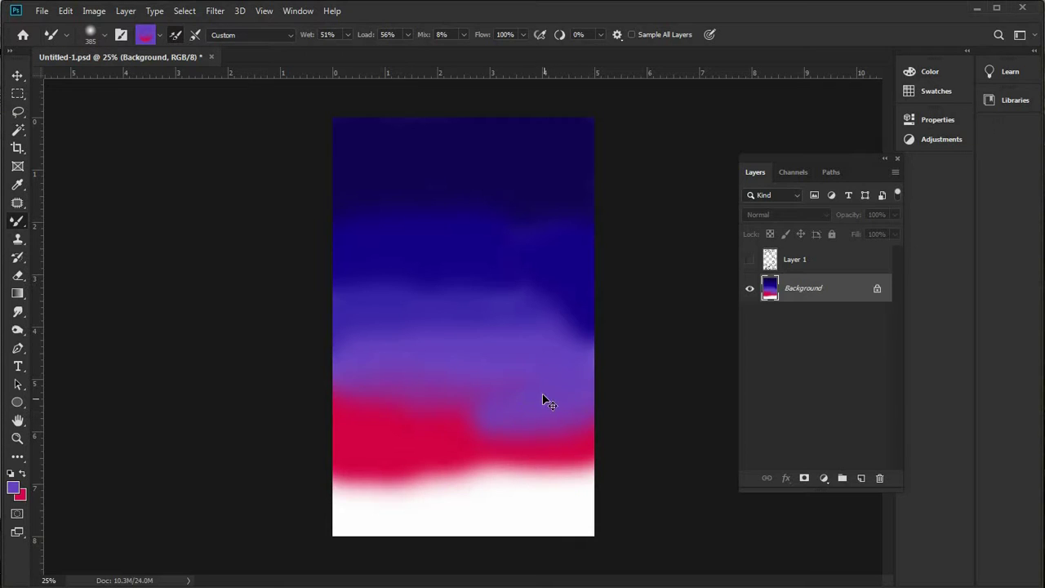
{"action": "key", "text": "ctrl+z"}
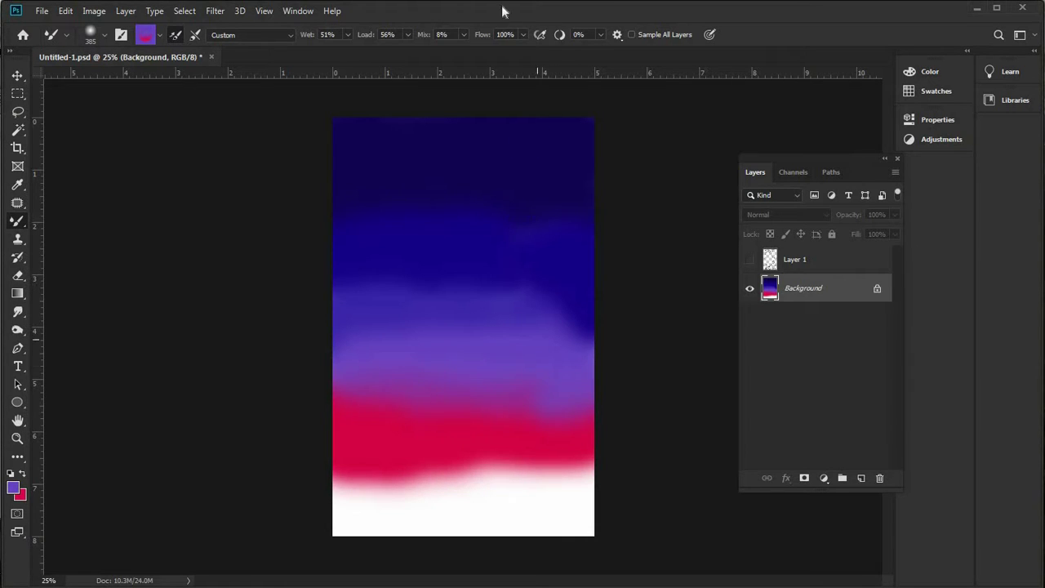
{"action": "left_click_drag", "start_coordinate": [523, 34], "coordinate": [499, 50]}
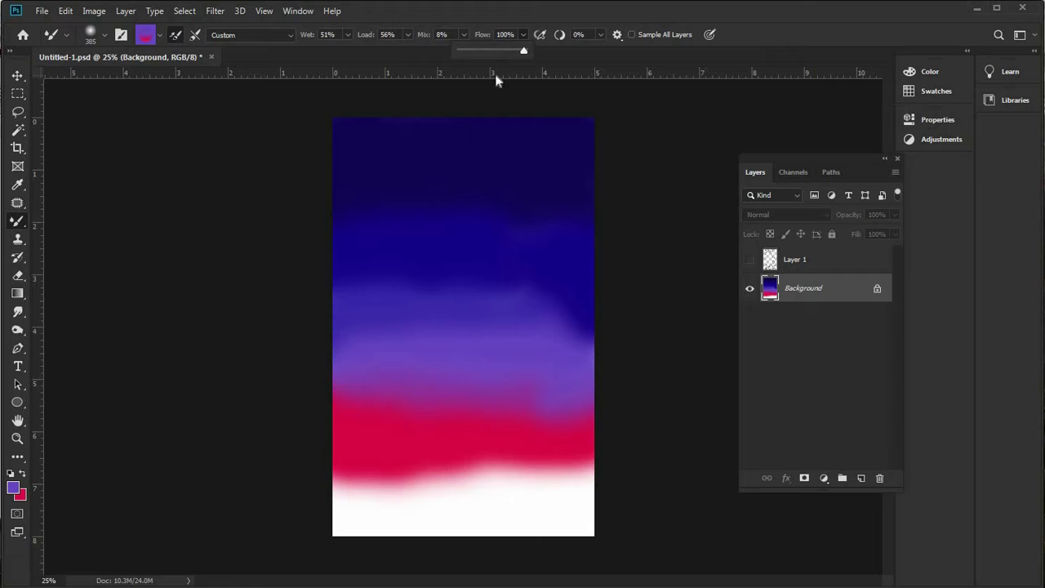
{"action": "left_click", "coordinate": [550, 373]}
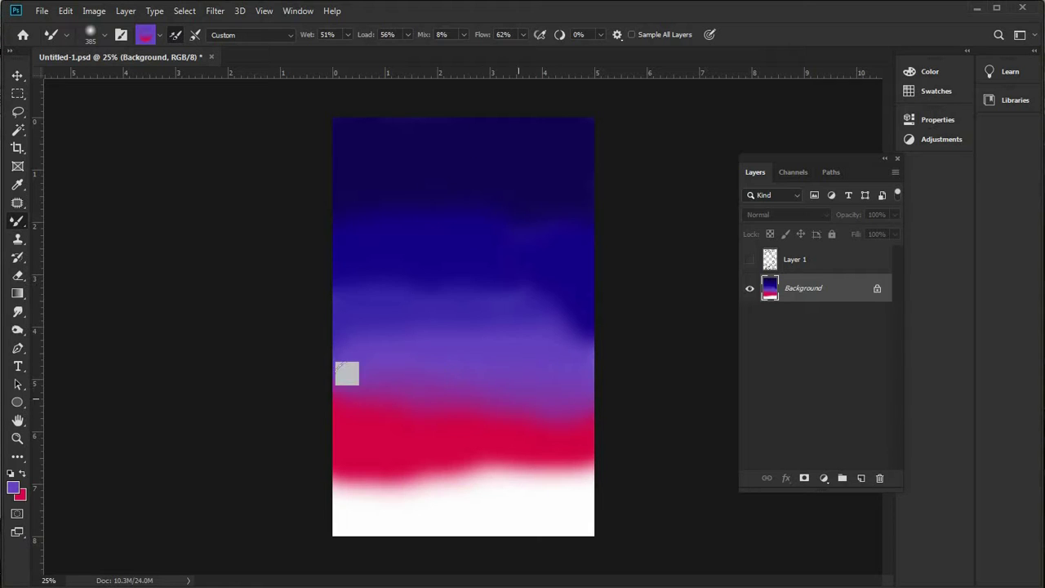
- Swap the foreground color to red and blend it upward into the lower edge of the violet band
{"action": "left_click", "coordinate": [21, 475]}
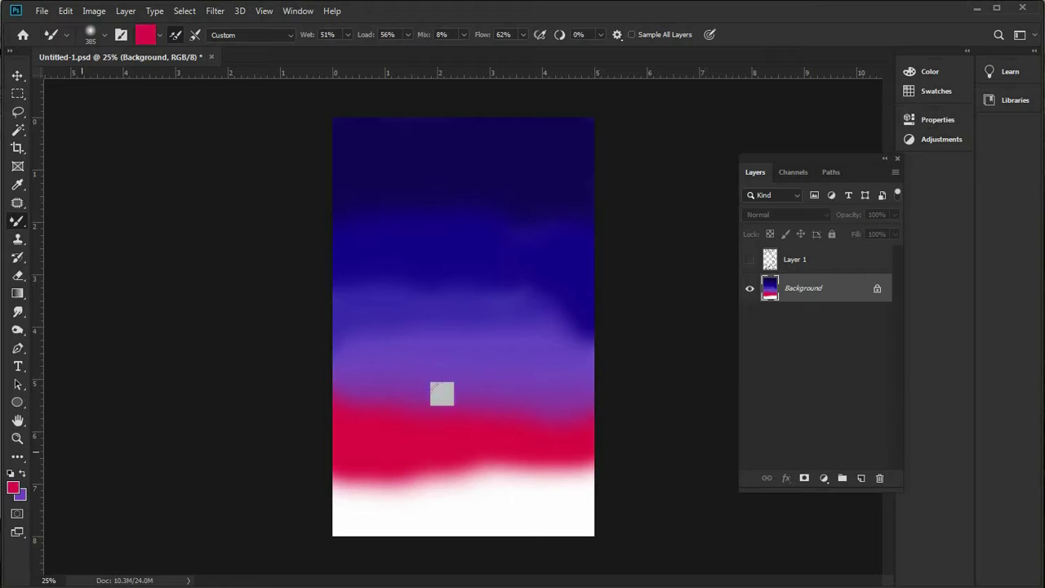
{"action": "mouse_move", "coordinate": [556, 399]}
{"action": "left_mouse_down"}
{"action": "mouse_move", "coordinate": [378, 437]}
{"action": "mouse_move", "coordinate": [418, 422]}
{"action": "mouse_move", "coordinate": [425, 405]}
{"action": "mouse_move", "coordinate": [324, 403]}
{"action": "mouse_move", "coordinate": [346, 402]}
{"action": "mouse_move", "coordinate": [352, 386]}
{"action": "mouse_move", "coordinate": [319, 404]}
{"action": "mouse_move", "coordinate": [471, 408]}
{"action": "mouse_move", "coordinate": [491, 396]}
{"action": "mouse_move", "coordinate": [481, 385]}
{"action": "mouse_move", "coordinate": [609, 378]}
{"action": "left_mouse_up"}
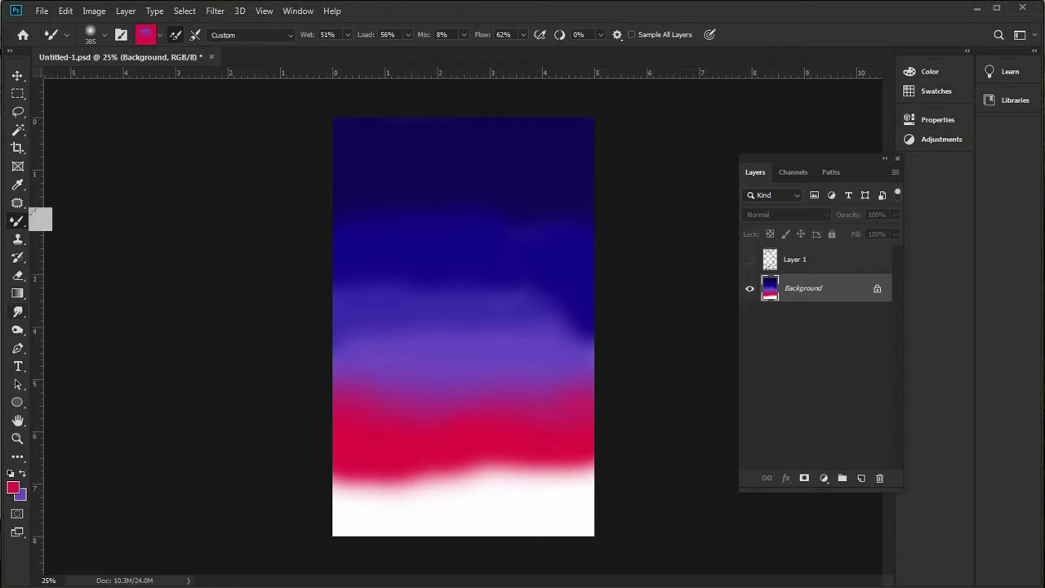
- Set the foreground color to blue 170a8d and blend blue and violet along the seam between the two bands
{"action": "left_click", "coordinate": [14, 486]}
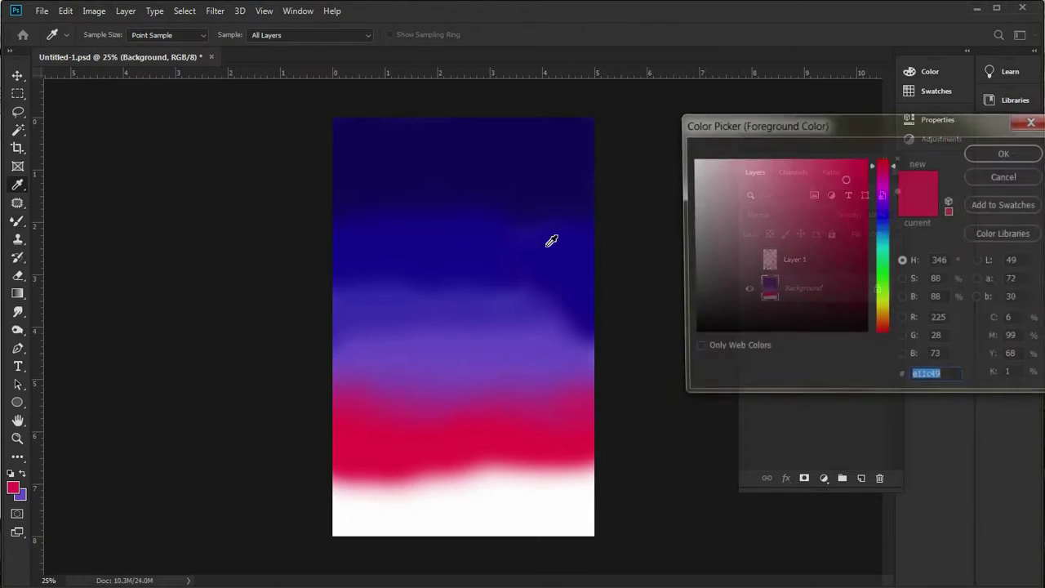
{"action": "type", "text": "170a8d"}
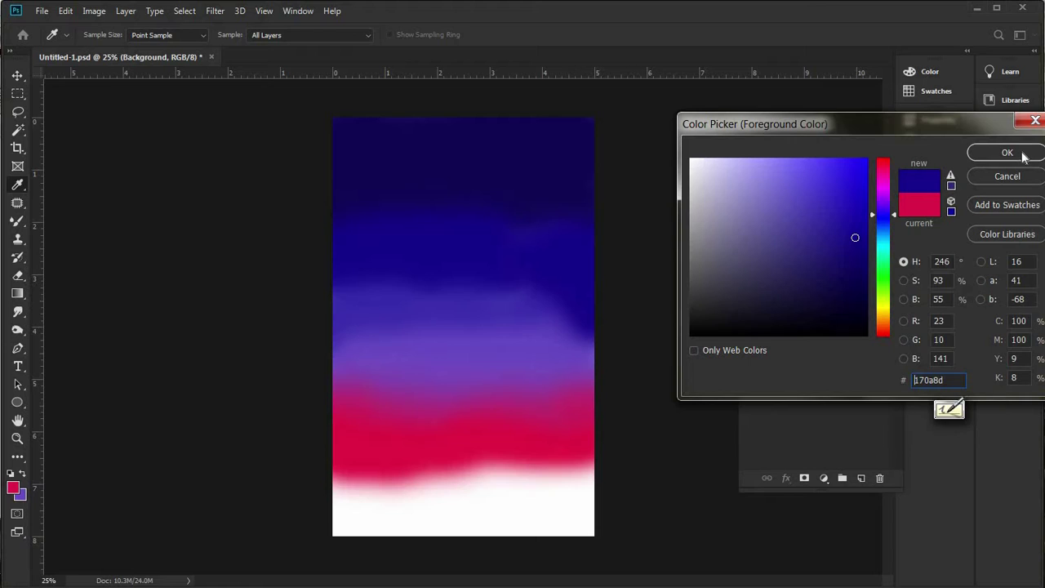
{"action": "key", "text": "Return"}
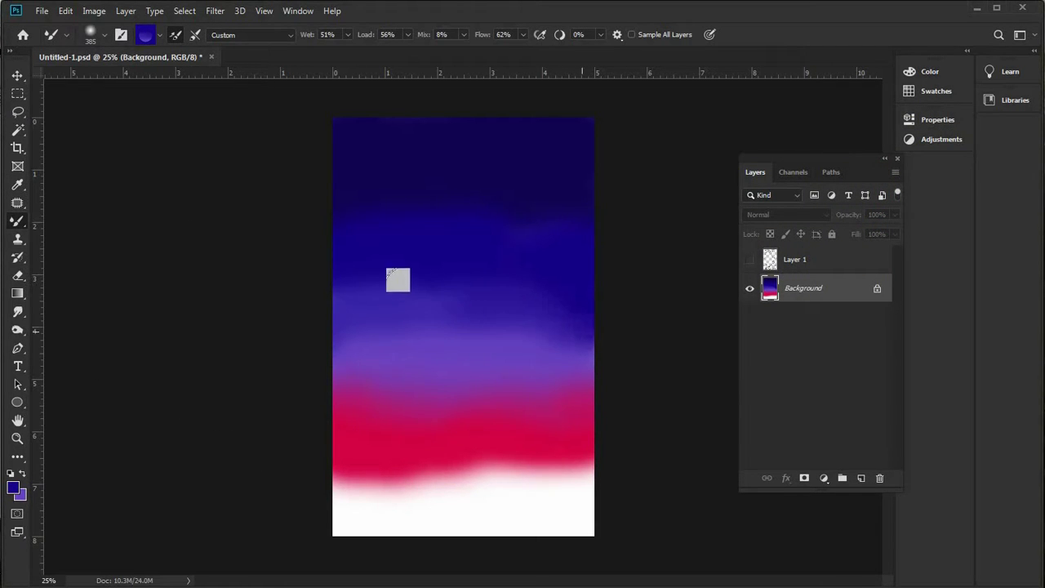
{"action": "mouse_move", "coordinate": [334, 315]}
{"action": "left_mouse_down"}
{"action": "mouse_move", "coordinate": [422, 308]}
{"action": "mouse_move", "coordinate": [415, 289]}
{"action": "mouse_move", "coordinate": [460, 281]}
{"action": "left_mouse_up"}
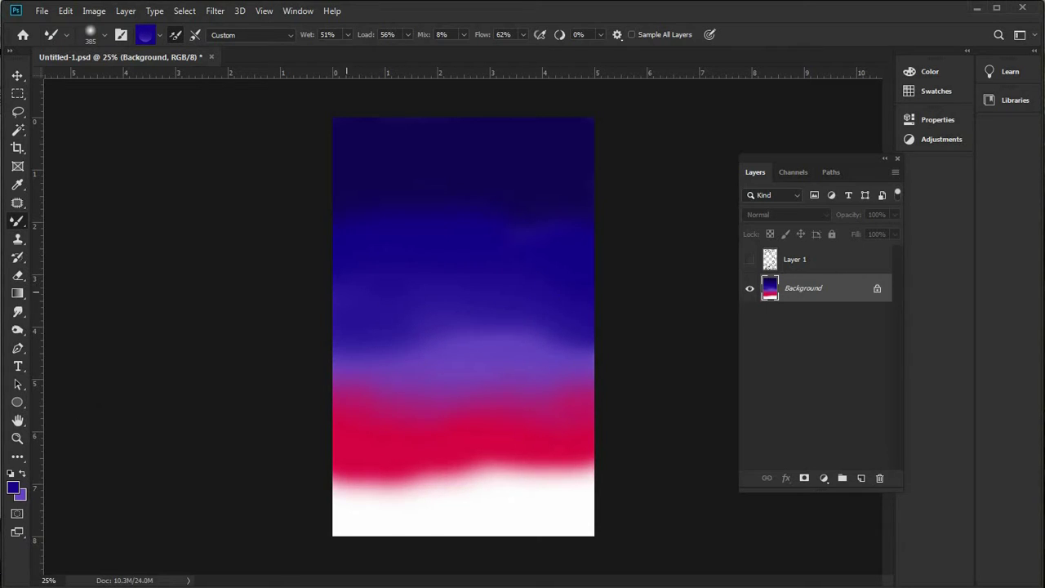
{"action": "left_click", "coordinate": [408, 330], "text": "alt"}
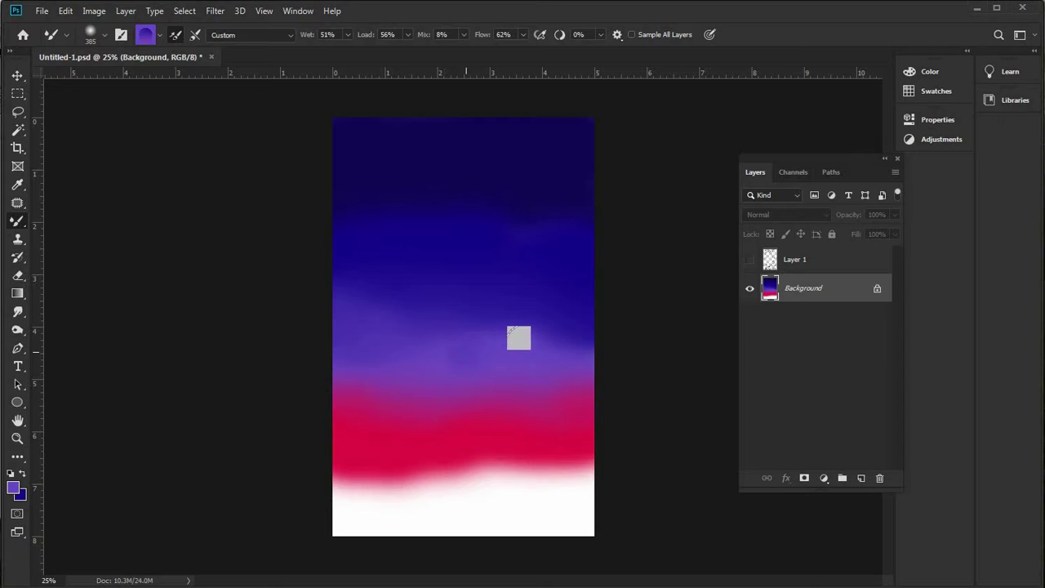
{"action": "mouse_move", "coordinate": [490, 319]}
{"action": "left_mouse_down"}
{"action": "mouse_move", "coordinate": [349, 304]}
{"action": "mouse_move", "coordinate": [377, 315]}
{"action": "mouse_move", "coordinate": [564, 320]}
{"action": "mouse_move", "coordinate": [527, 339]}
{"action": "mouse_move", "coordinate": [481, 354]}
{"action": "left_mouse_up"}
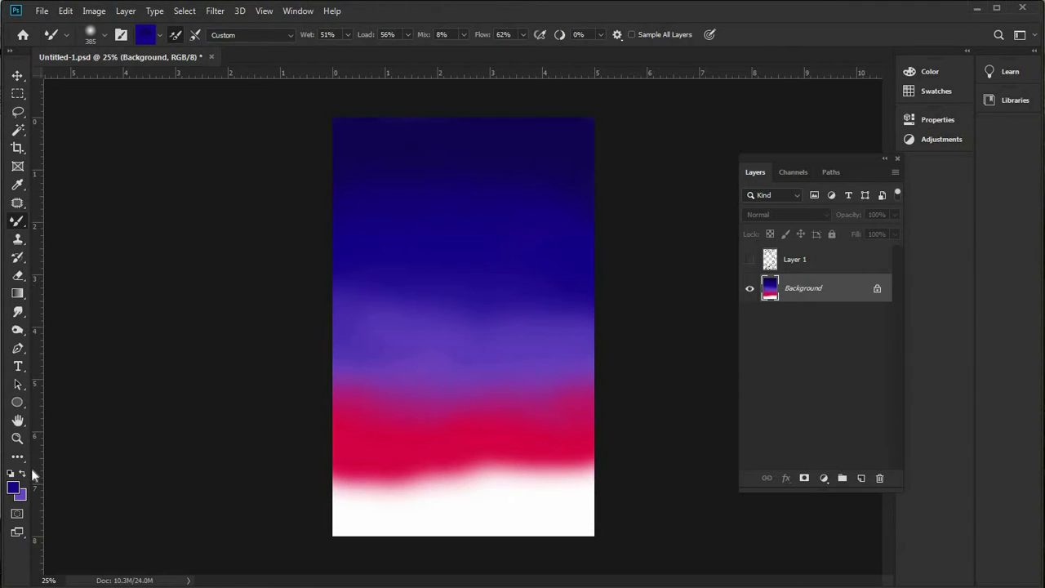
- Set the foreground color to navy 120a56, blend it down into the blue band and undo the stray dark stroke above the violet
{"action": "left_click", "coordinate": [500, 155]}
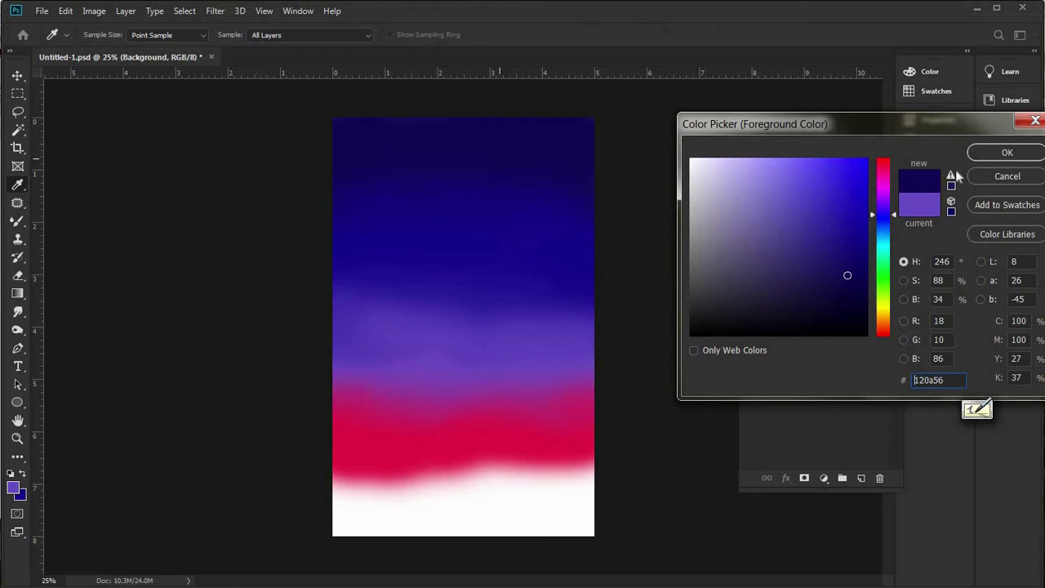
{"action": "key", "text": "Return"}
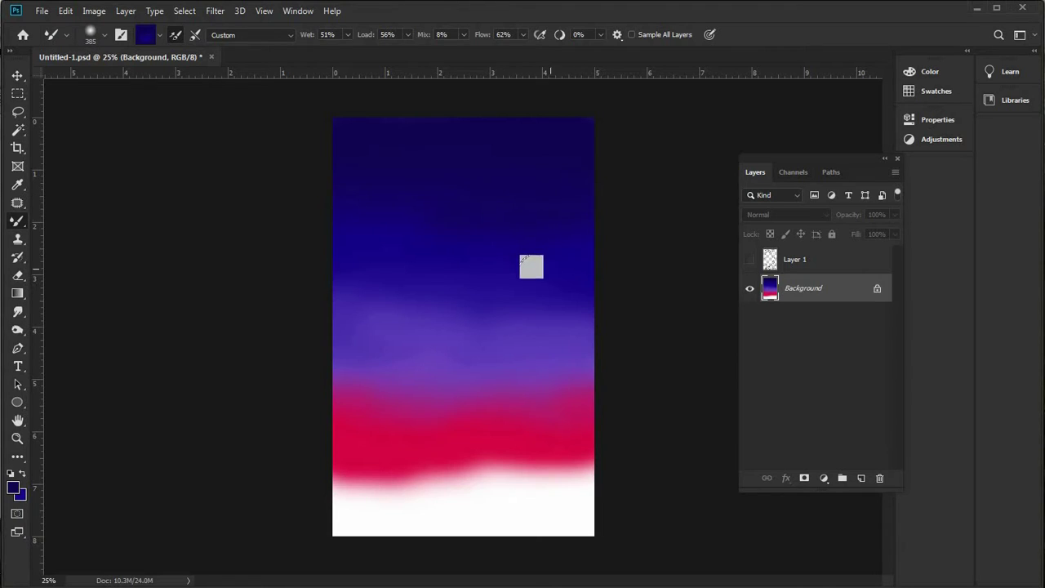
{"action": "left_click_drag", "start_coordinate": [531, 290], "coordinate": [560, 275]}
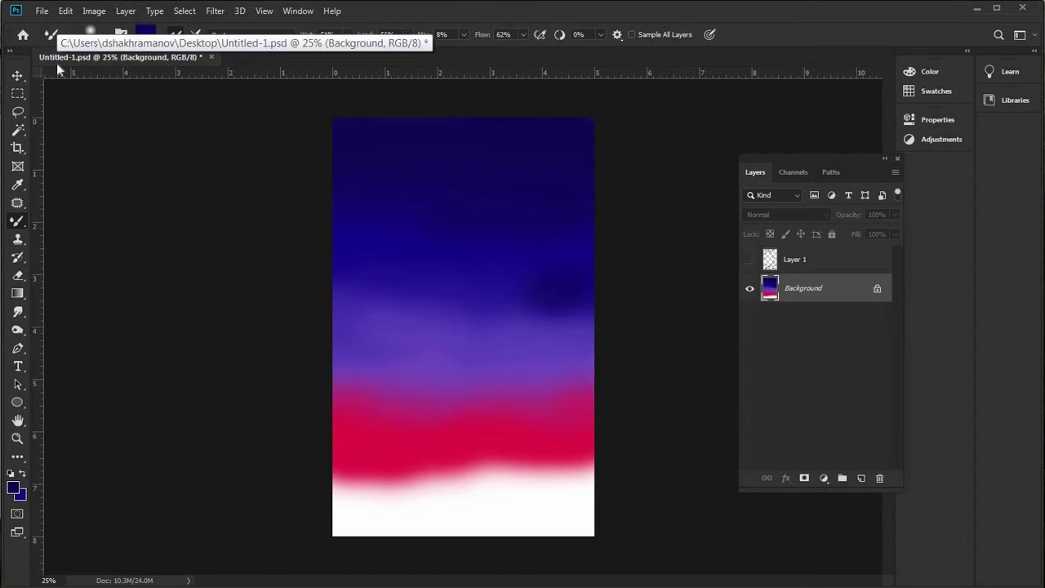
{"action": "key", "text": "ctrl+z"}
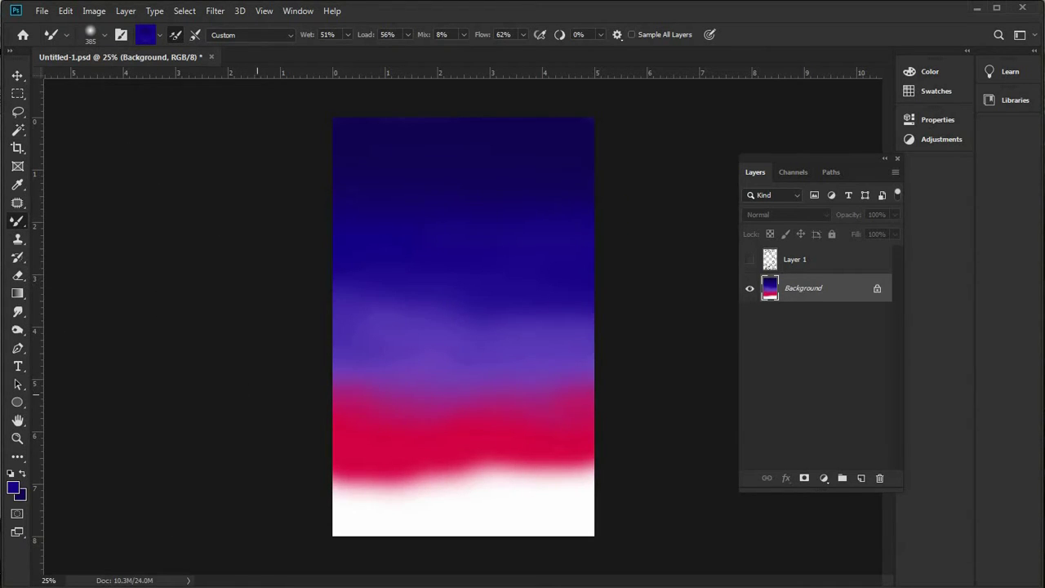
- Sample the violet from the sky and load the Kyle's Real Oils - 01 brush at 448 px for the Mixer Brush
{"action": "left_click", "coordinate": [17, 186]}
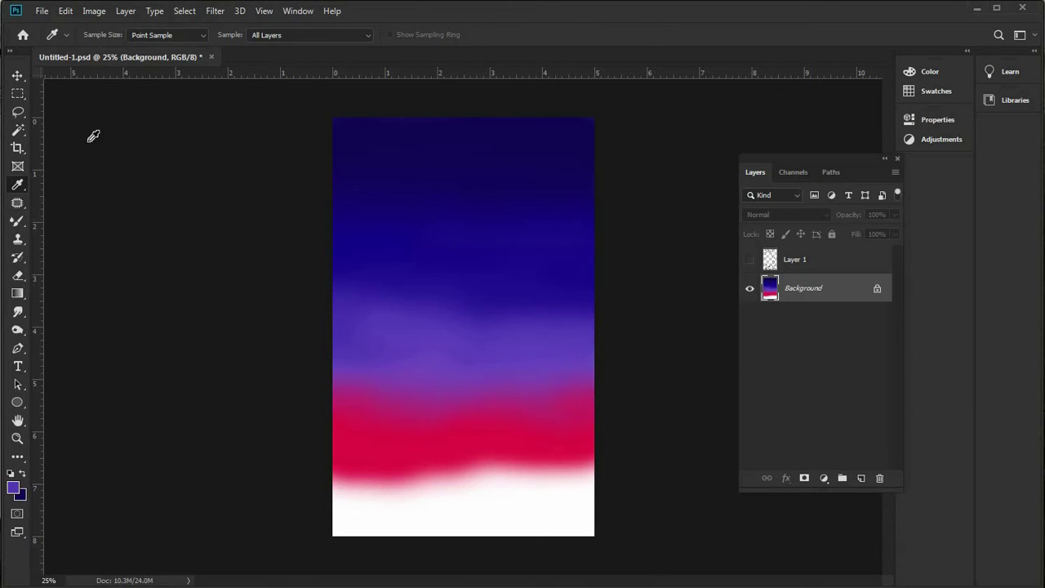
{"action": "left_click", "coordinate": [18, 220]}
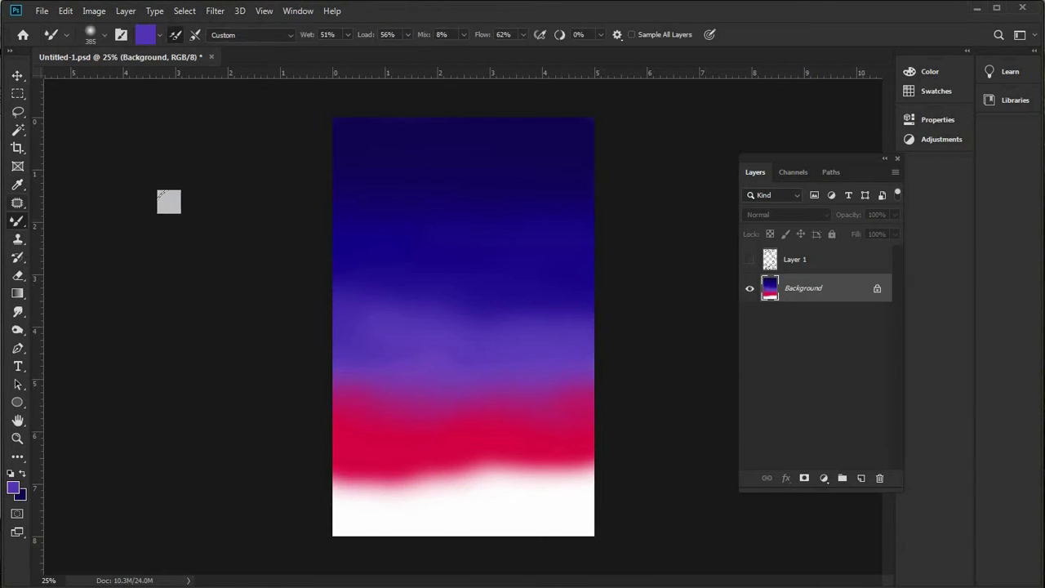
{"action": "left_click", "coordinate": [102, 36]}
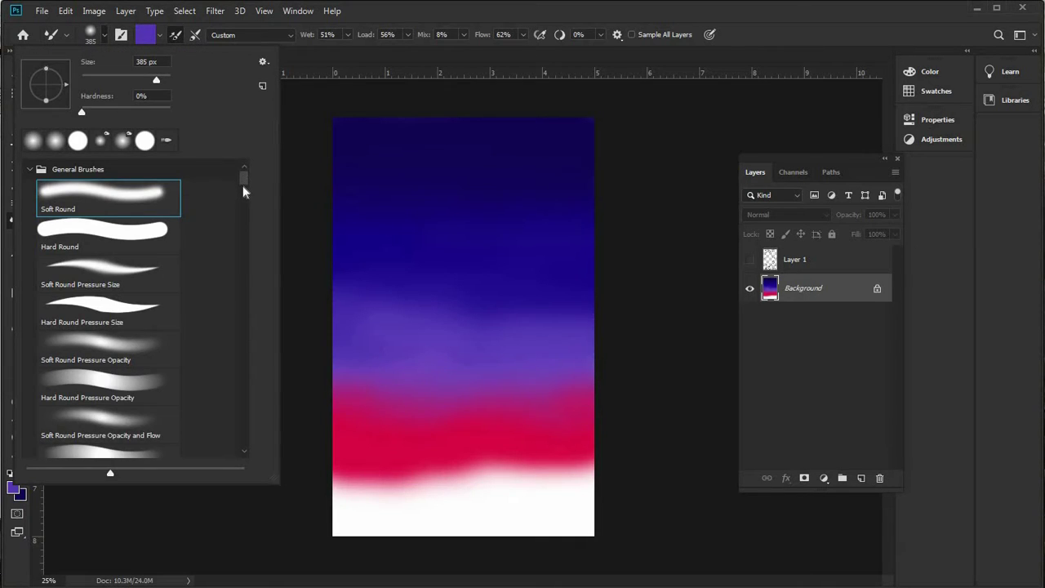
{"action": "scroll", "coordinate": [242, 185], "scroll_direction": "down", "scroll_amount": 8}
{"action": "scroll", "coordinate": [240, 196], "scroll_direction": "down", "scroll_amount": 3}
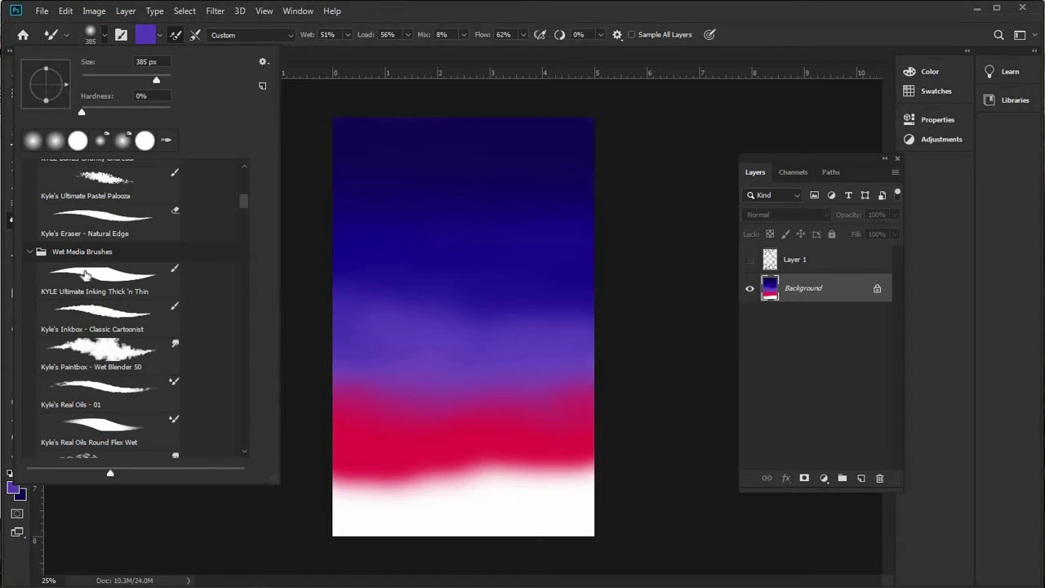
{"action": "left_click", "coordinate": [109, 391]}
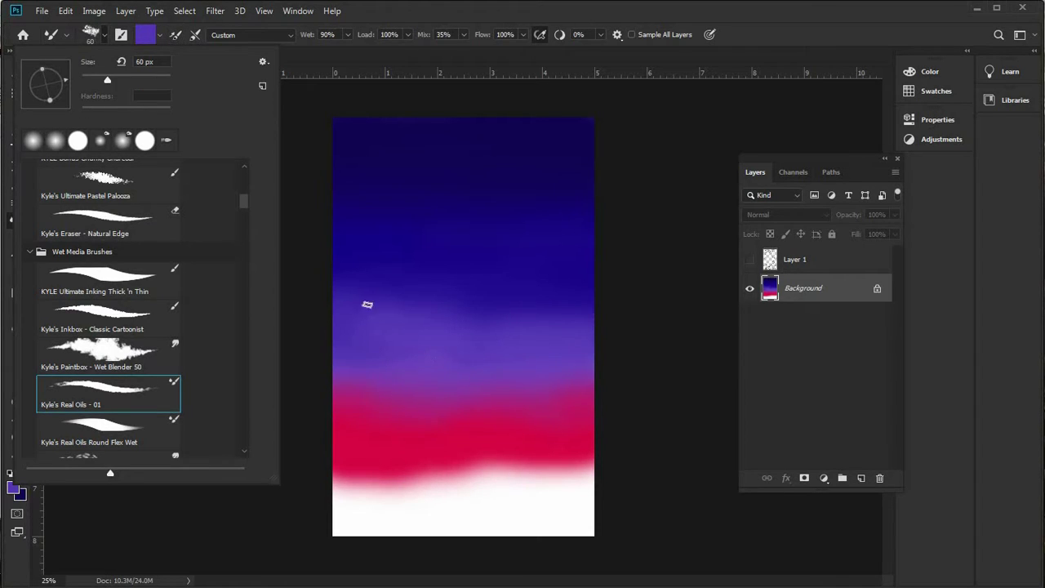
{"action": "left_click", "coordinate": [132, 79]}
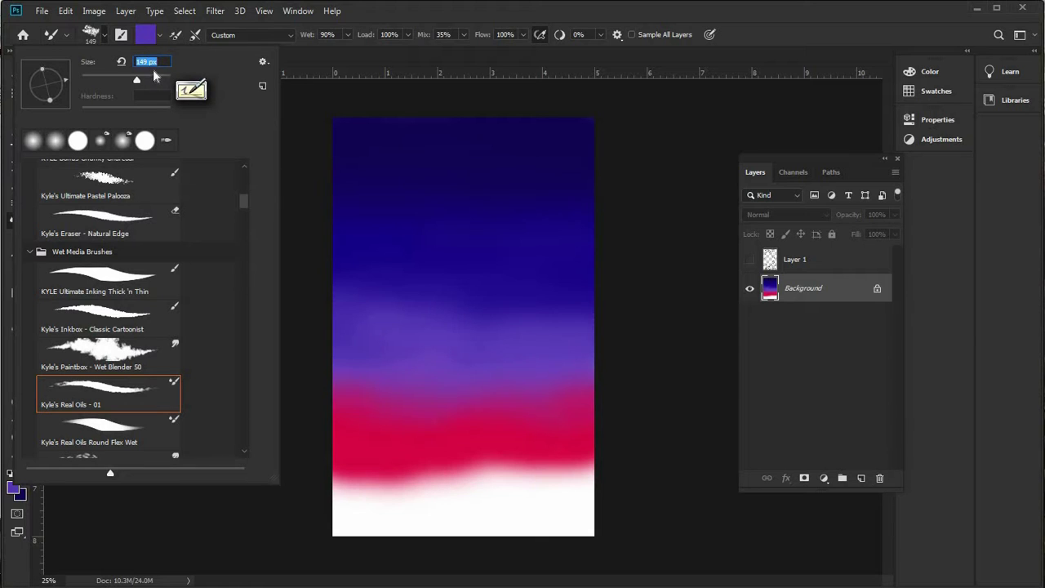
{"action": "left_click", "coordinate": [153, 75]}
- Try blending violet strokes along the seam below the blue band and undo them
{"action": "left_click", "coordinate": [452, 303]}
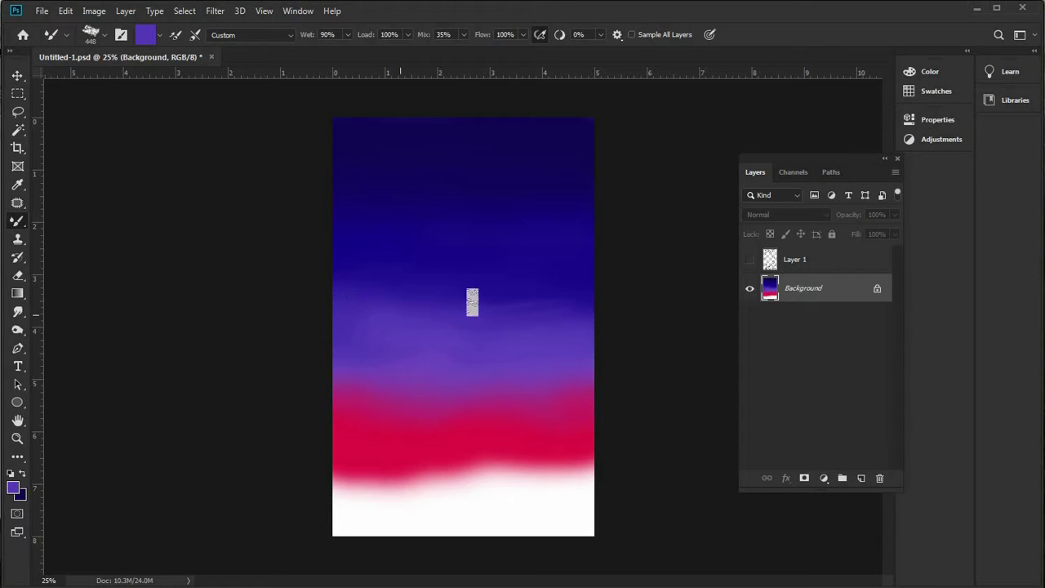
{"action": "left_click_drag", "start_coordinate": [552, 299], "coordinate": [493, 319]}
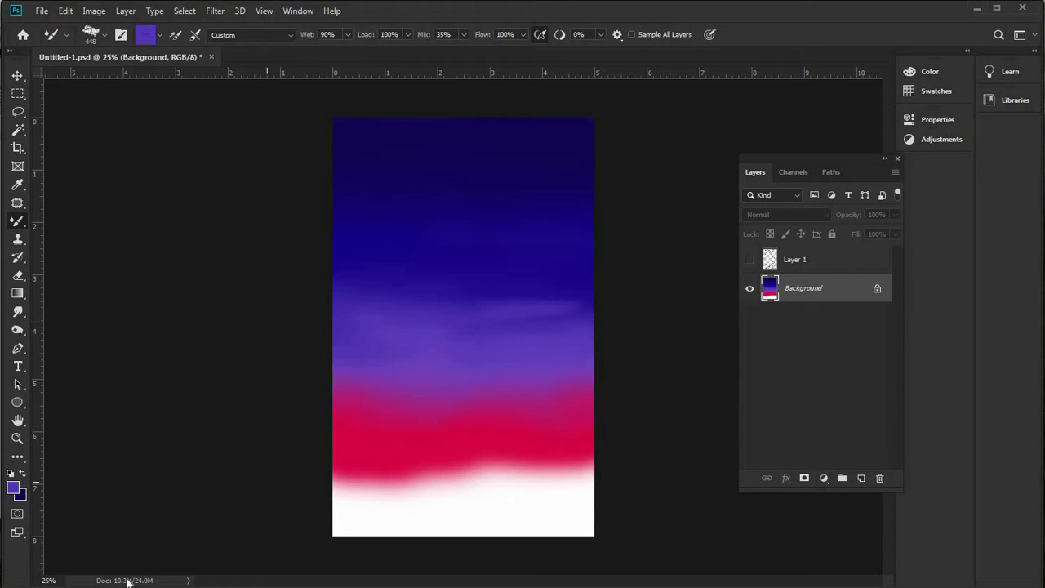
{"action": "key", "text": "ctrl+z"}
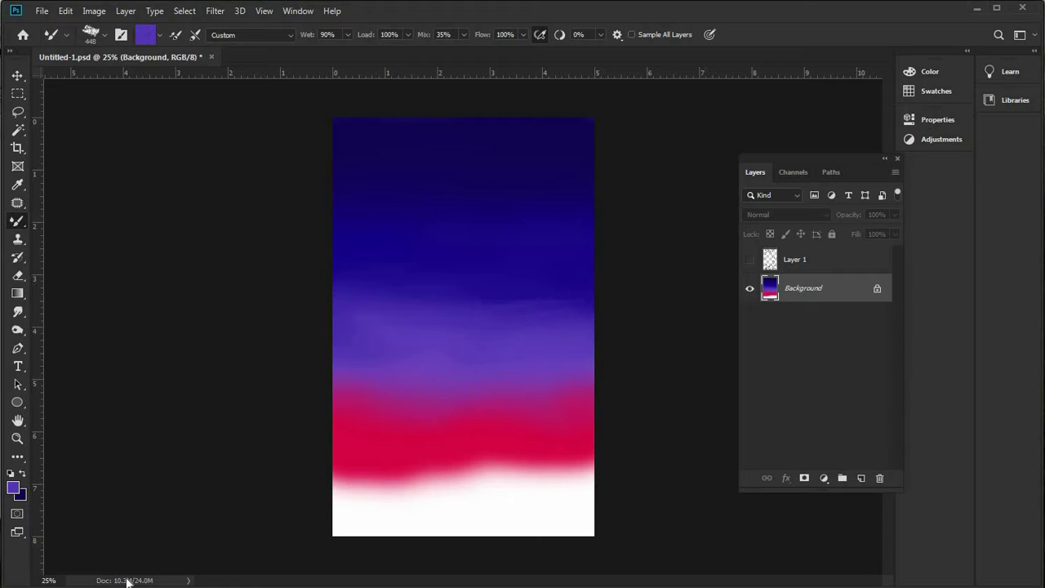
- Load the Soft Round Pressure Size brush at 448 px for the Mixer Brush and blend violet down into the red band
{"action": "left_click", "coordinate": [97, 35]}
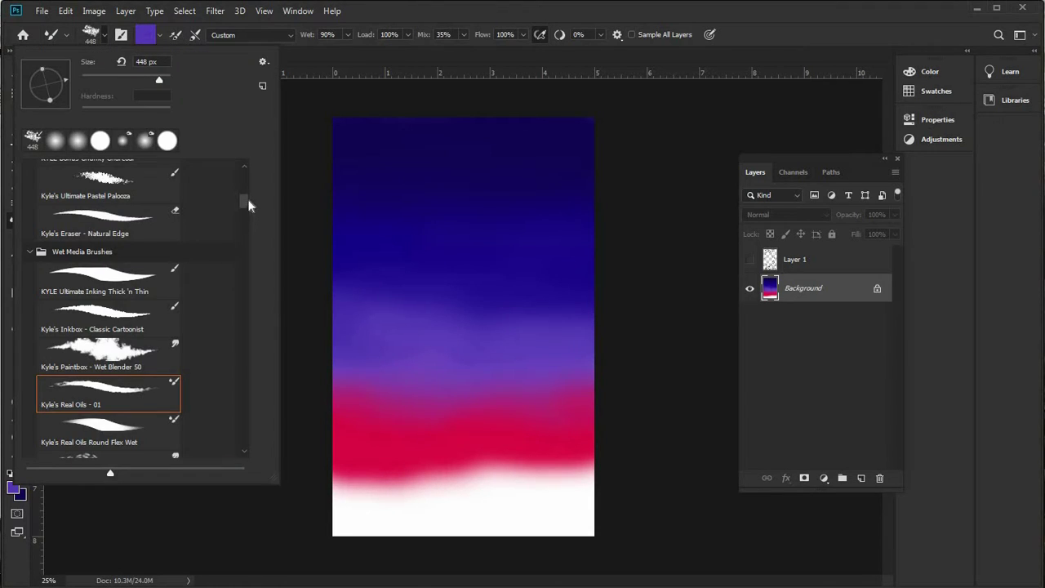
{"action": "left_click_drag", "start_coordinate": [244, 200], "coordinate": [261, 301]}
{"action": "left_click", "coordinate": [280, 210]}
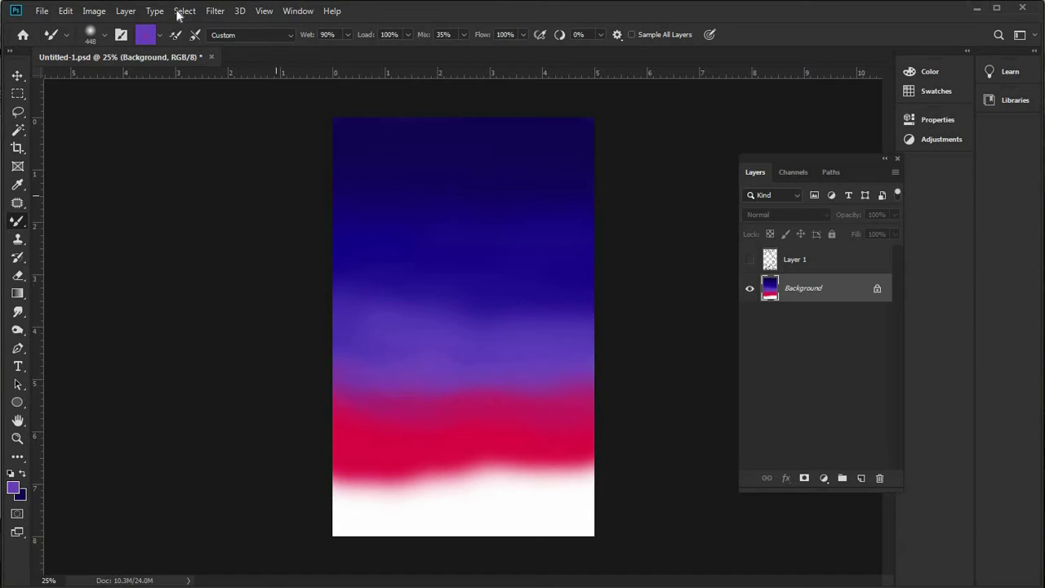
{"action": "left_click", "coordinate": [104, 40]}
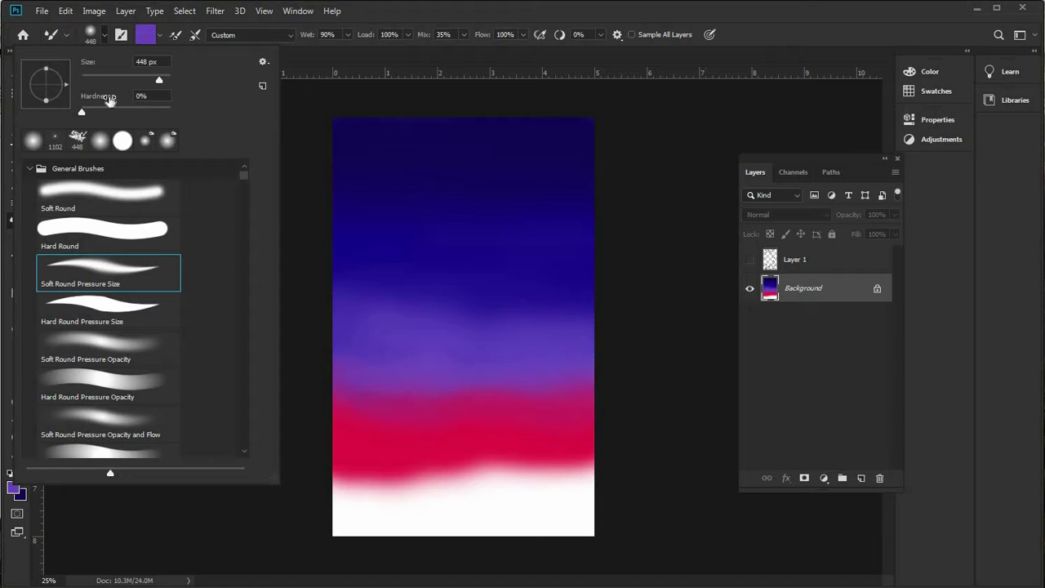
{"action": "left_click", "coordinate": [105, 36]}
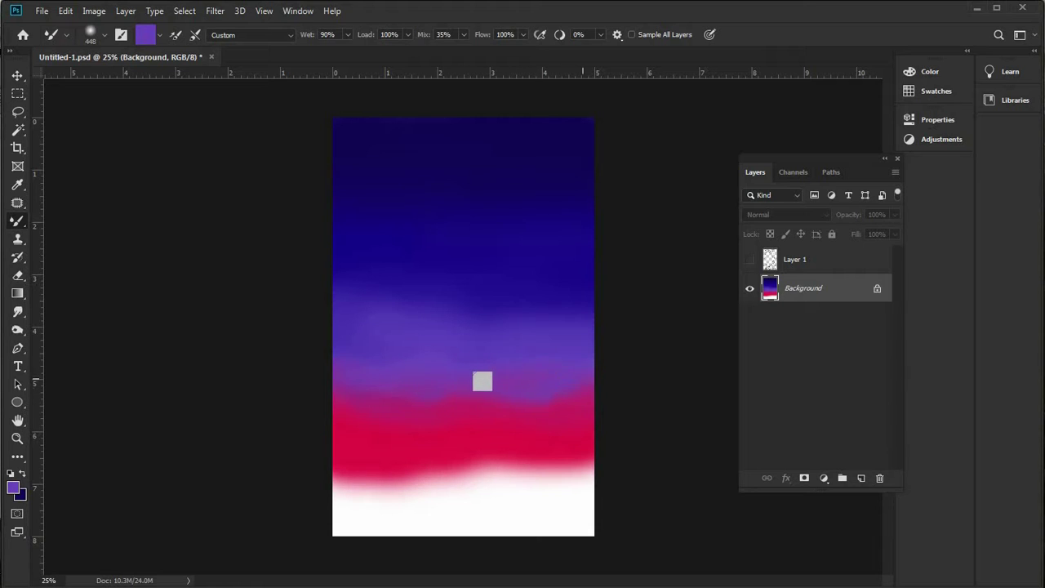
- Sample the red, set the Mixer Brush to Wet 49%, Load 47% and Flow 52%, and blend red along the violet seam
{"action": "left_click", "coordinate": [23, 187]}
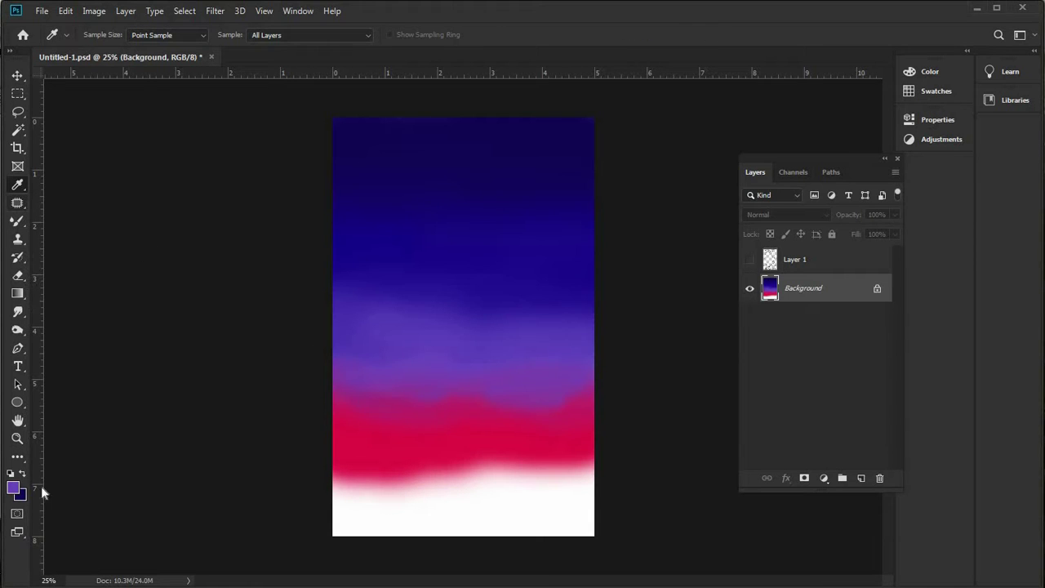
{"action": "left_click", "coordinate": [18, 226]}
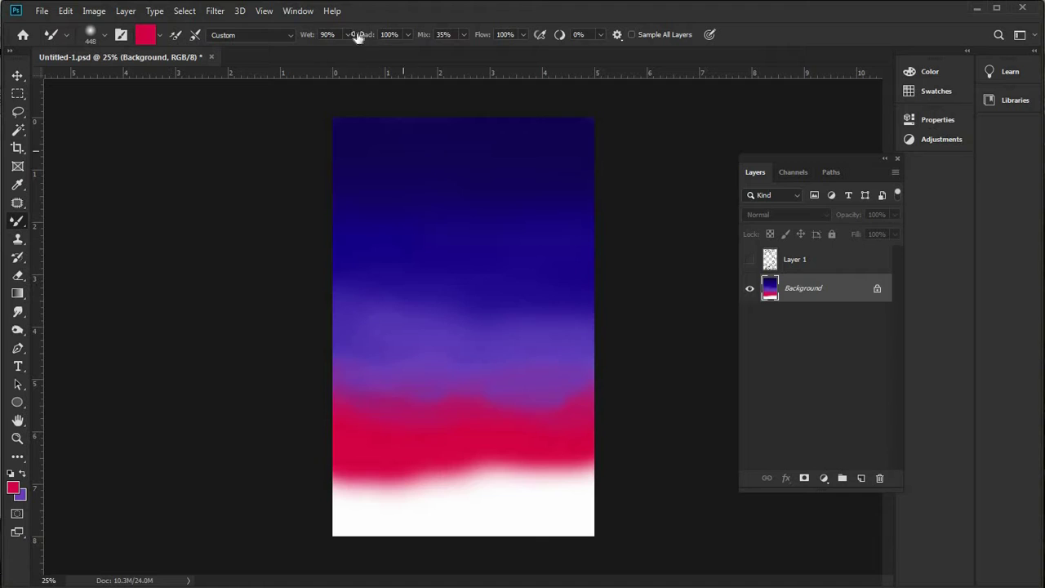
{"action": "left_click", "coordinate": [348, 34]}
{"action": "left_click", "coordinate": [321, 49]}
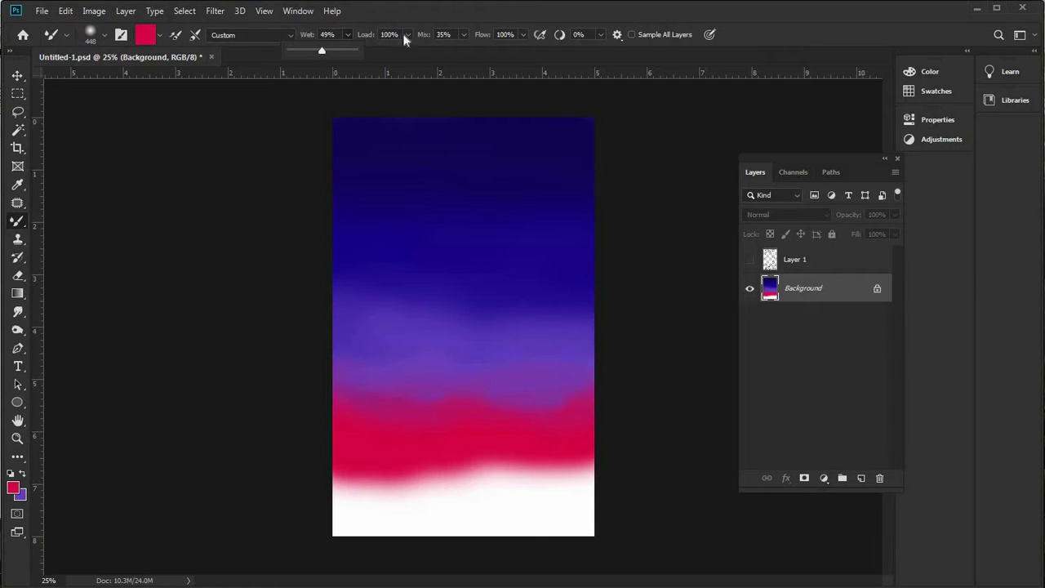
{"action": "left_click", "coordinate": [408, 34]}
{"action": "left_click", "coordinate": [373, 49]}
{"action": "left_click", "coordinate": [523, 35]}
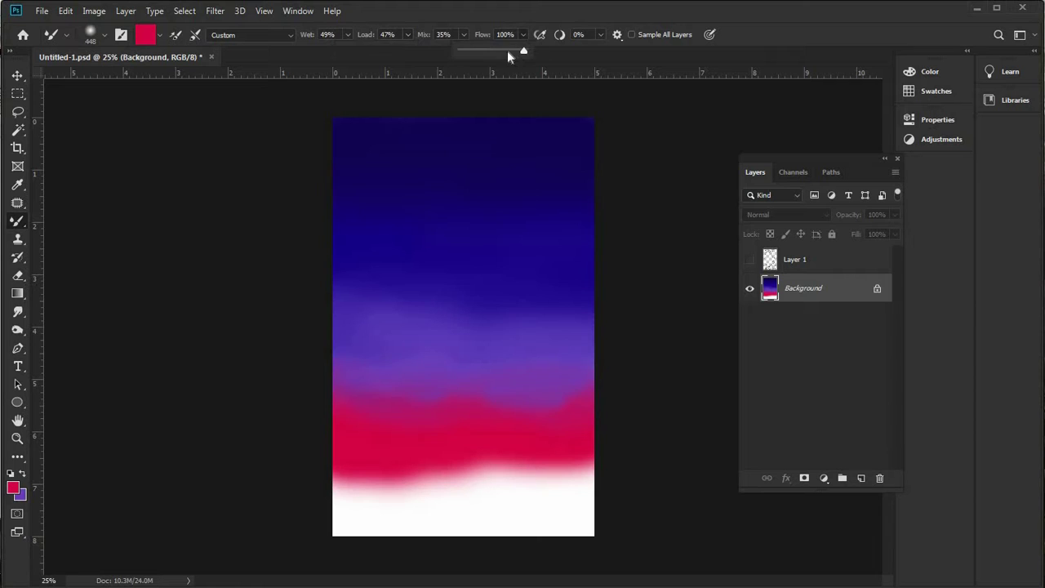
{"action": "left_click", "coordinate": [492, 50]}
{"action": "left_click", "coordinate": [425, 393]}
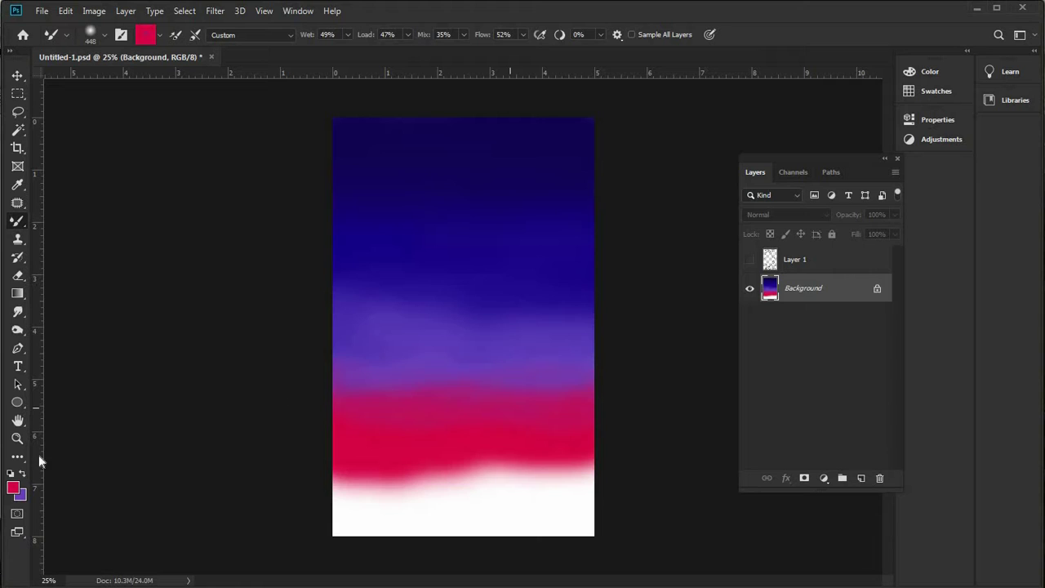
- Blend violet along the red seam, and blend blue sampled from the sky down into the violet band
{"action": "left_click", "coordinate": [23, 474]}
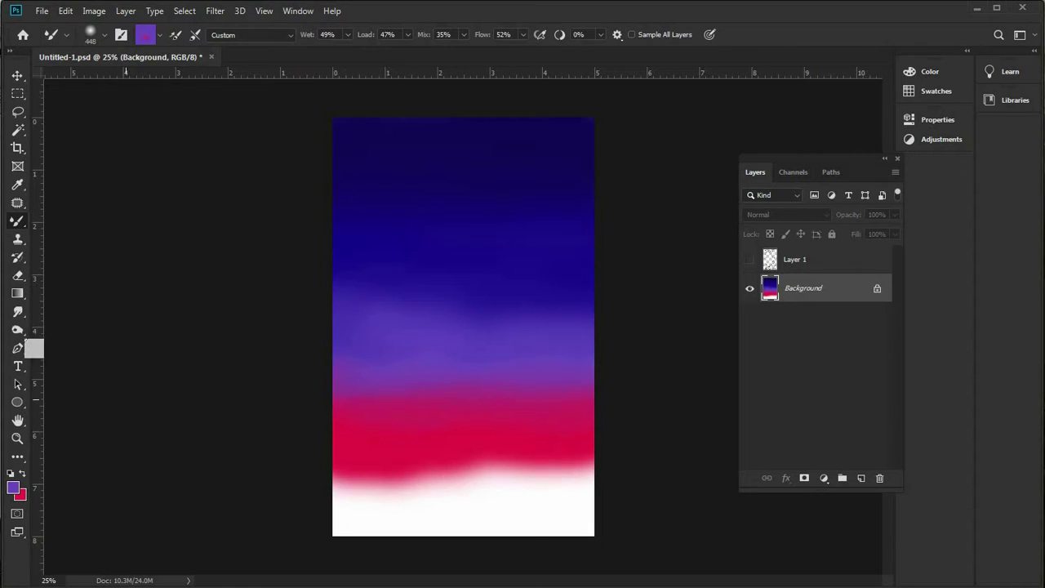
{"action": "key", "text": "i"}
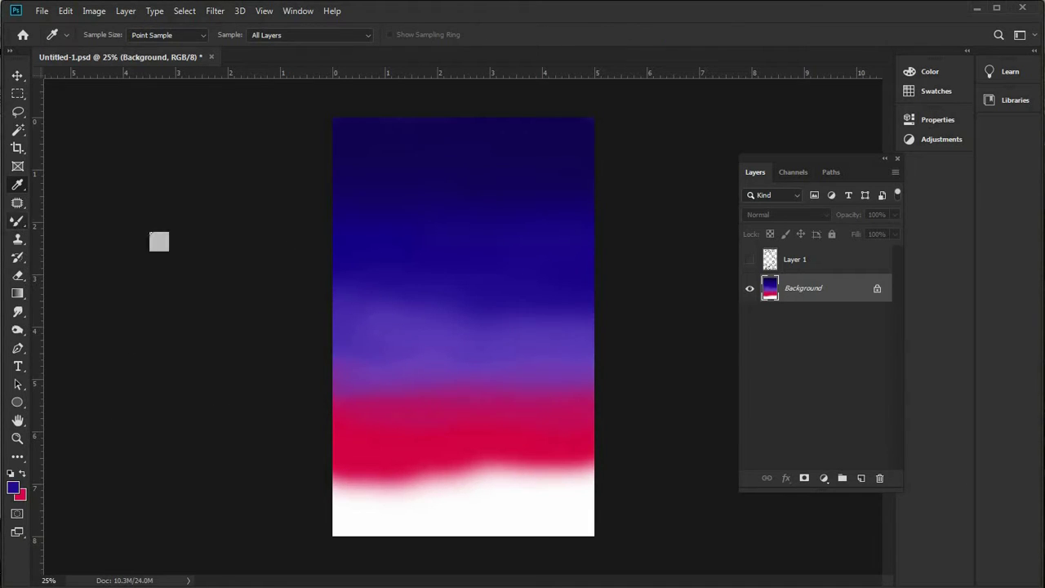
{"action": "key", "text": "b"}
{"action": "left_click_drag", "start_coordinate": [510, 299], "coordinate": [571, 312]}
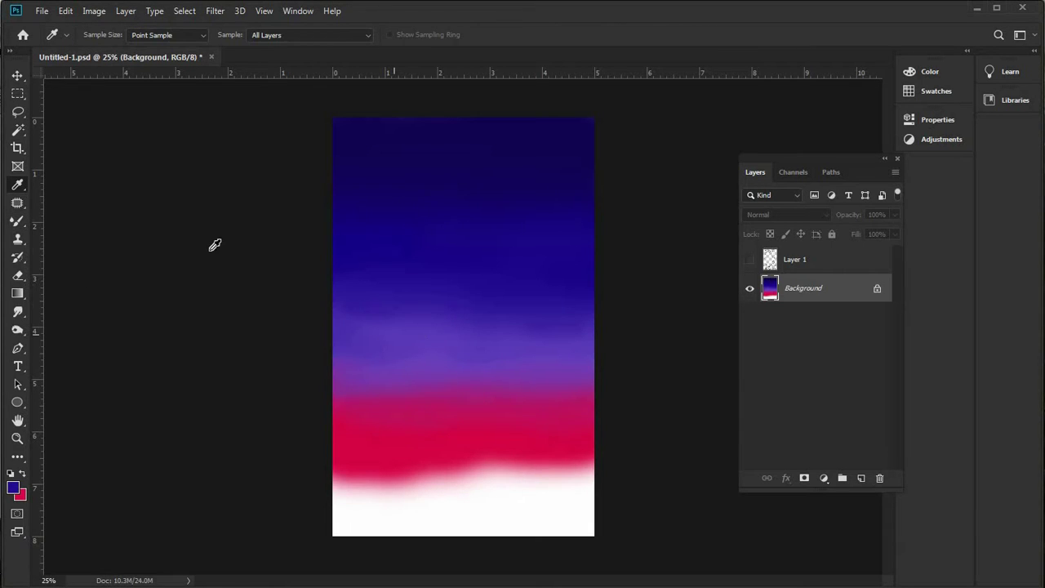
- Blend sampled violet along the seam below the blue band with the Mixer Brush, enlarging the brush to 511 px
{"action": "left_click", "coordinate": [18, 220]}
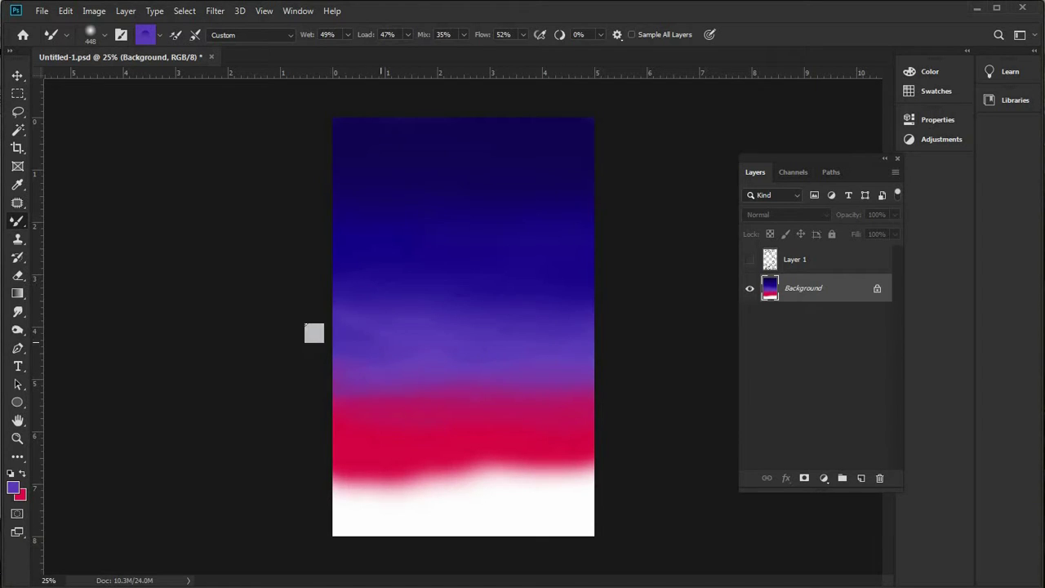
{"action": "left_click", "coordinate": [103, 34]}
{"action": "left_click_drag", "start_coordinate": [166, 75], "coordinate": [180, 96]}
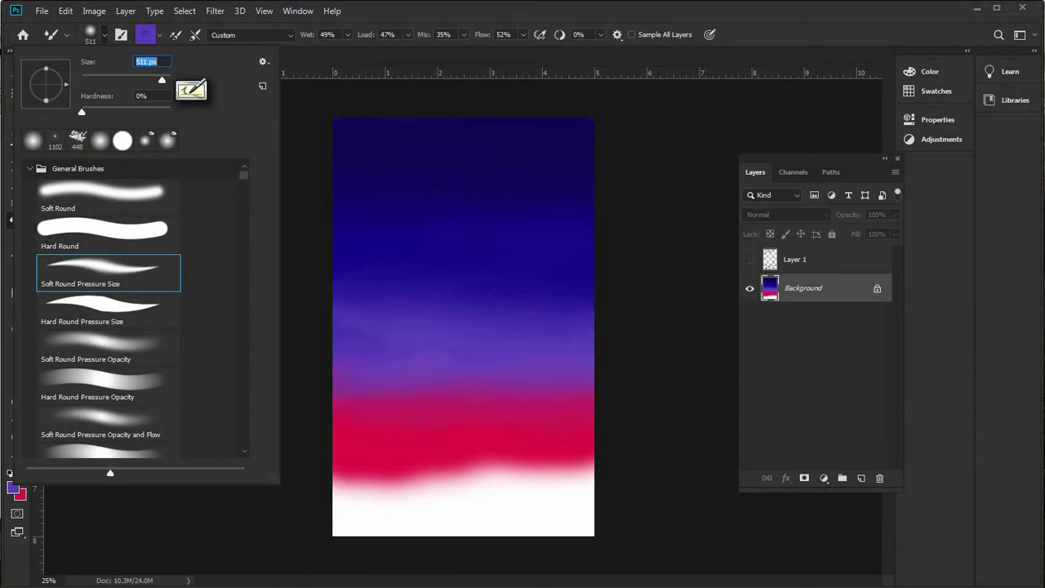
{"action": "key", "text": "Return"}
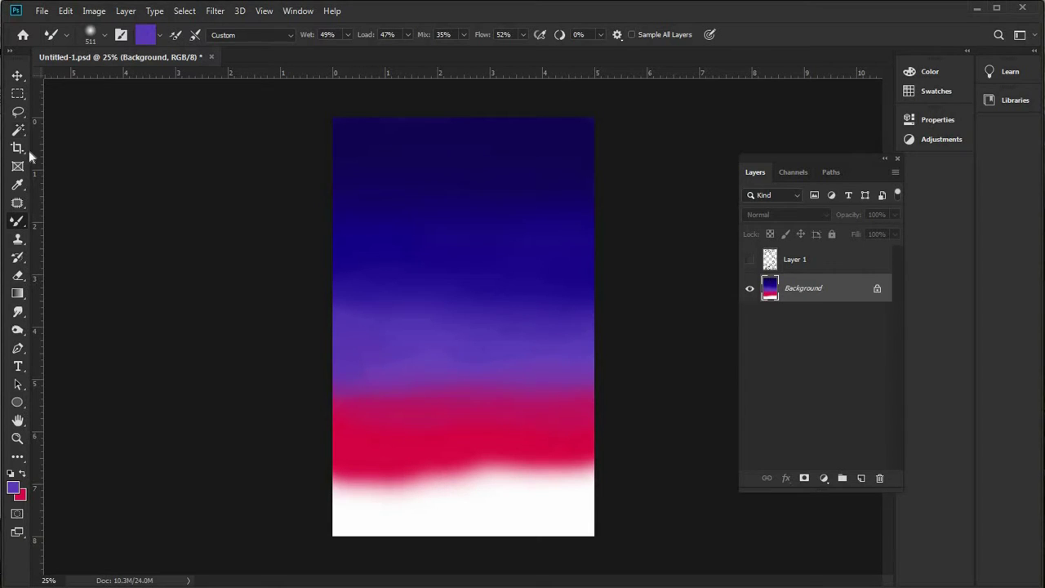
- Sample navy from the upper sky, enlarge the Mixer Brush to 2165 px and blend navy down through the blue into the violet
{"action": "left_click", "coordinate": [23, 185]}
{"action": "left_click", "coordinate": [429, 163]}
{"action": "left_click", "coordinate": [15, 221]}
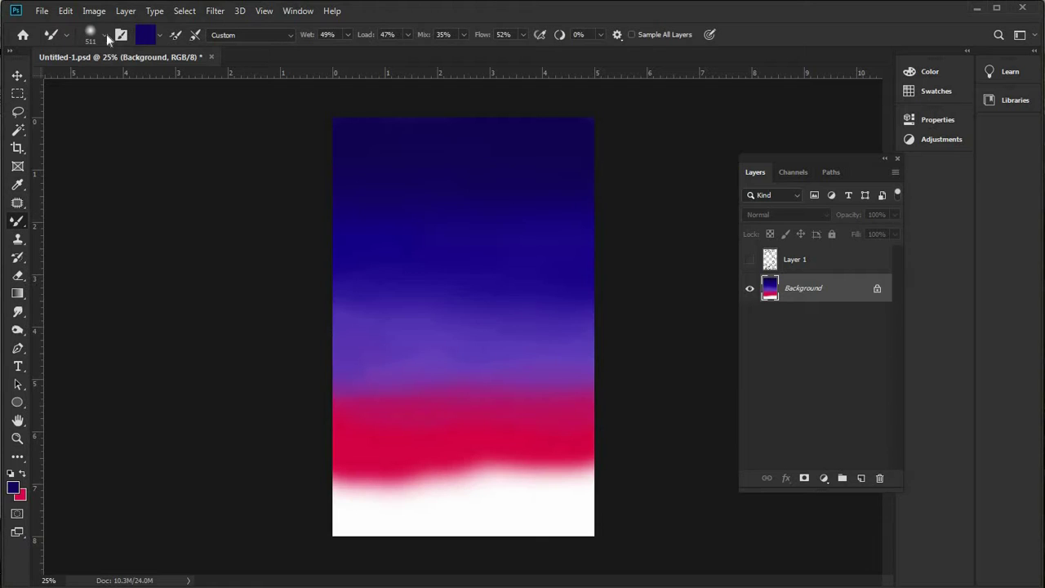
{"action": "left_click", "coordinate": [90, 35]}
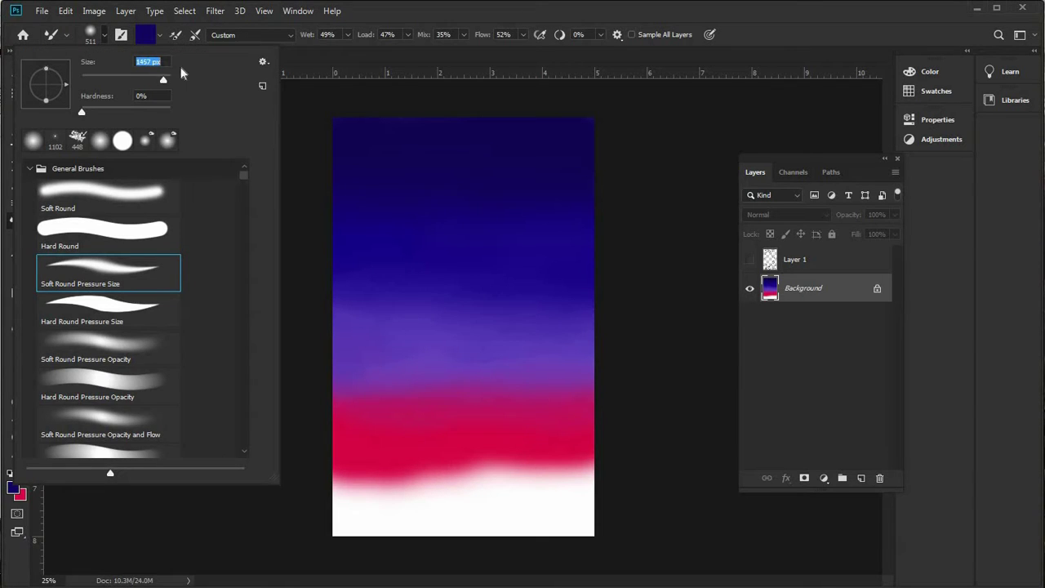
{"action": "left_click", "coordinate": [164, 77]}
{"action": "key", "text": "Return"}
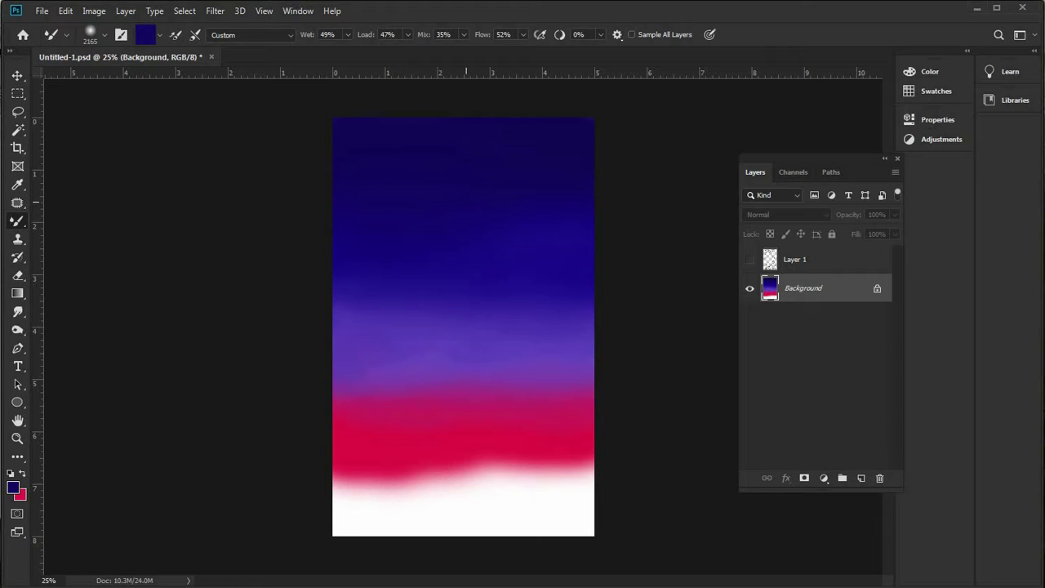
{"action": "left_click_drag", "start_coordinate": [416, 259], "coordinate": [383, 292]}
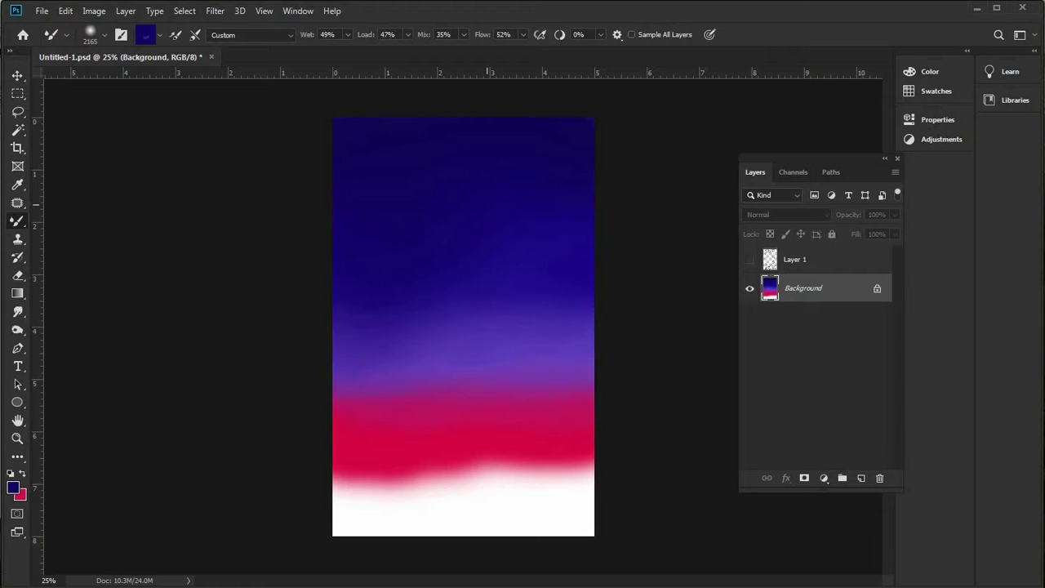
{"action": "left_click_drag", "start_coordinate": [403, 325], "coordinate": [336, 353]}
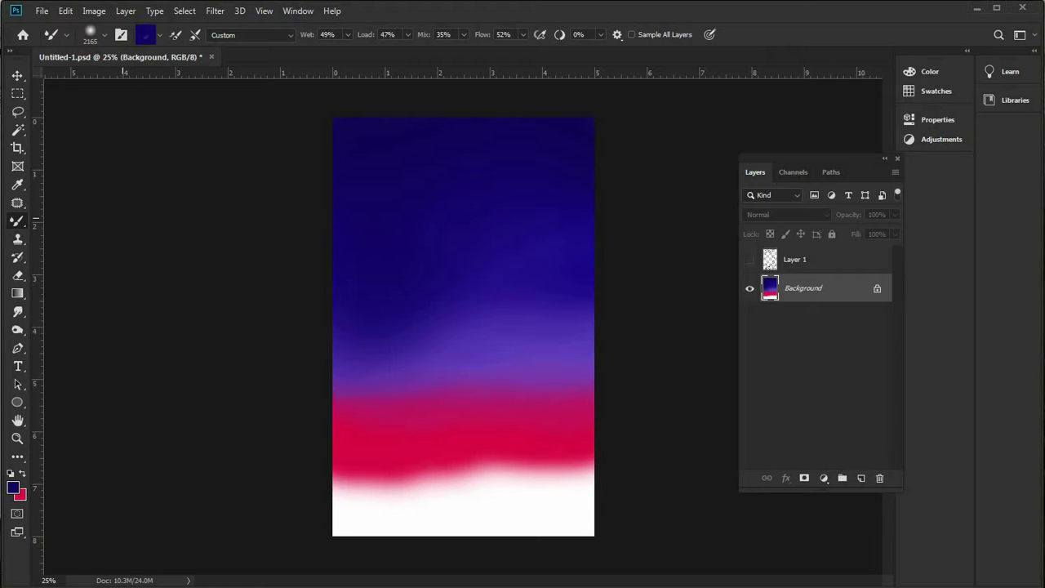
- Sample the violet and glaze it over the upper red band with the Brush tool at 511 px and 22% opacity
{"action": "left_click", "coordinate": [17, 184]}
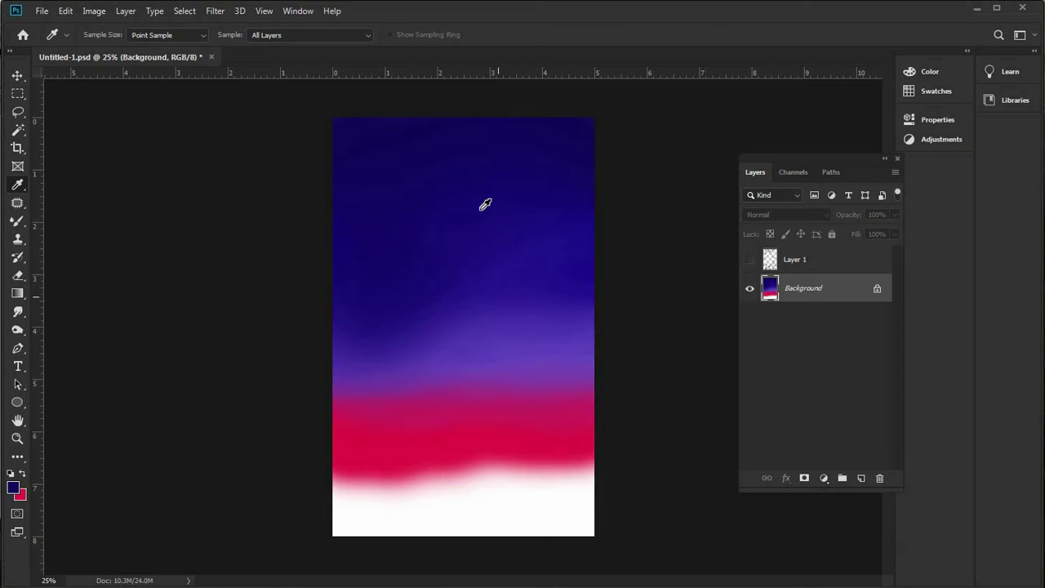
{"action": "left_click", "coordinate": [472, 403]}
{"action": "left_click", "coordinate": [17, 220]}
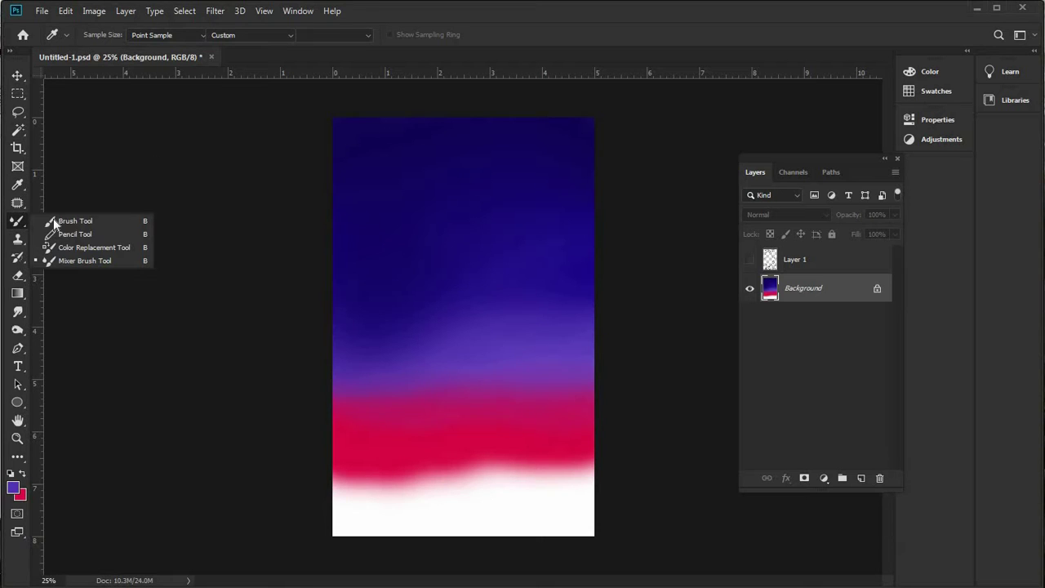
{"action": "left_click", "coordinate": [67, 225]}
{"action": "left_click", "coordinate": [101, 36]}
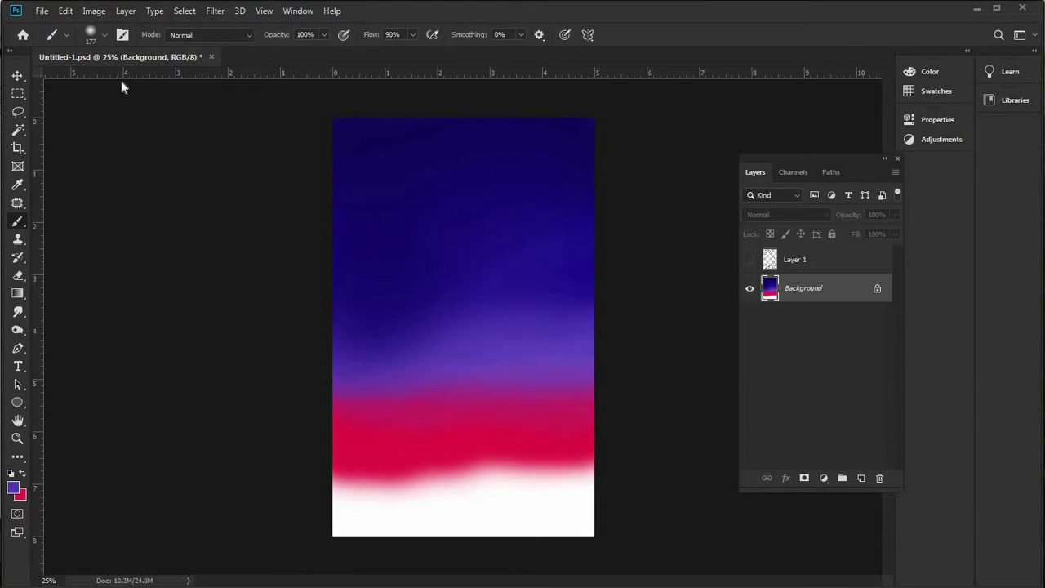
{"action": "left_click_drag", "start_coordinate": [149, 78], "coordinate": [157, 78]}
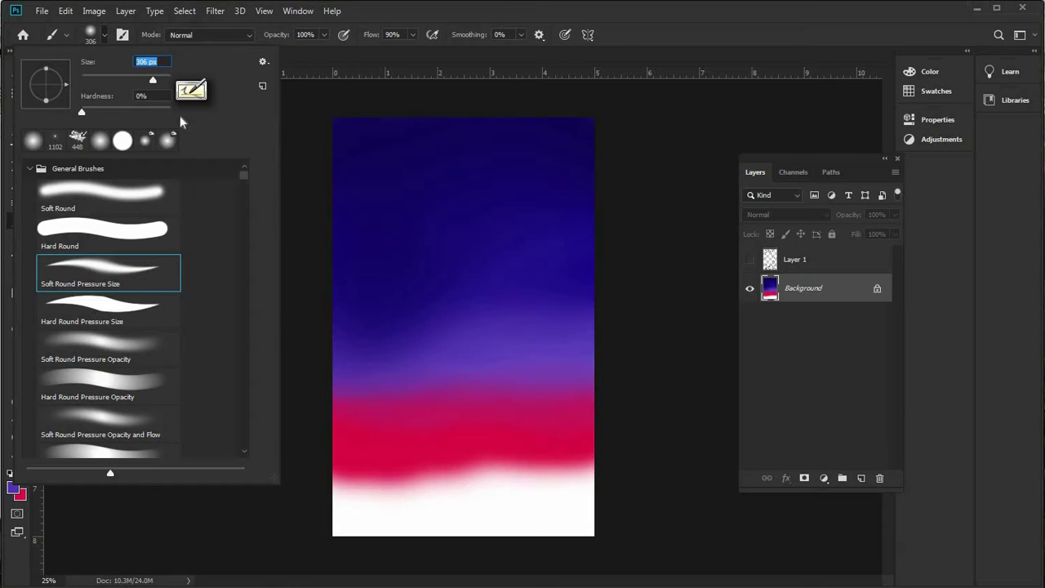
{"action": "left_click_drag", "start_coordinate": [160, 76], "coordinate": [161, 80]}
{"action": "left_click_drag", "start_coordinate": [324, 35], "coordinate": [273, 50]}
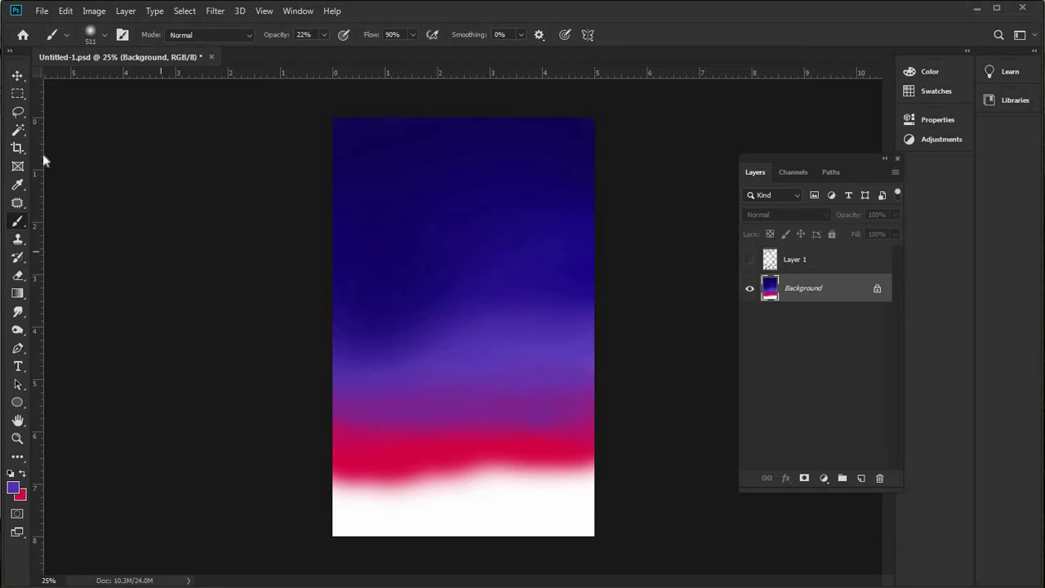
- Sample the red, lower the brush opacity to 4% and glaze red across the blue and violet areas of the sky
{"action": "left_click", "coordinate": [17, 185]}
{"action": "left_click", "coordinate": [390, 449]}
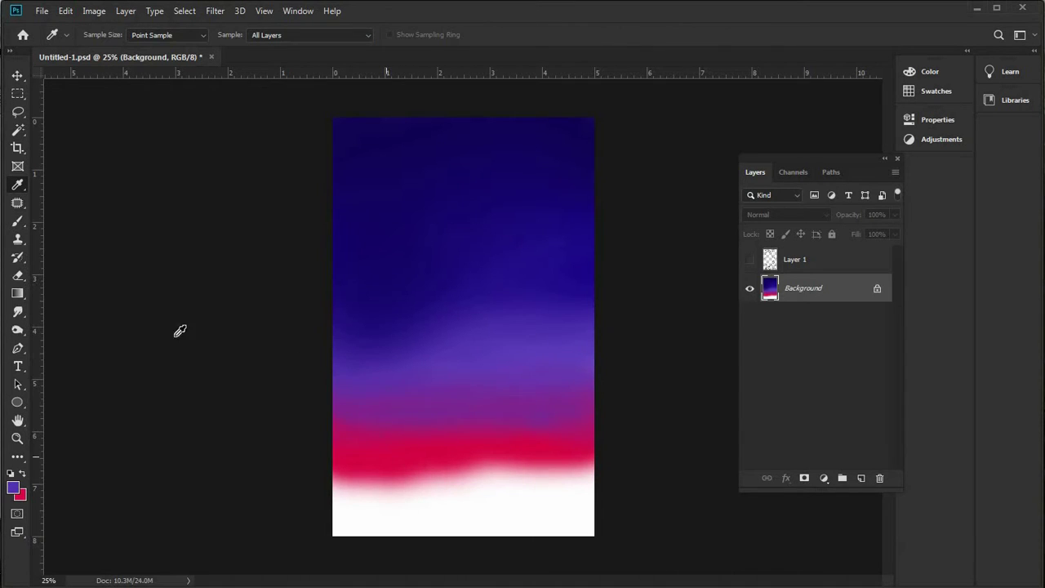
{"action": "left_click", "coordinate": [18, 221]}
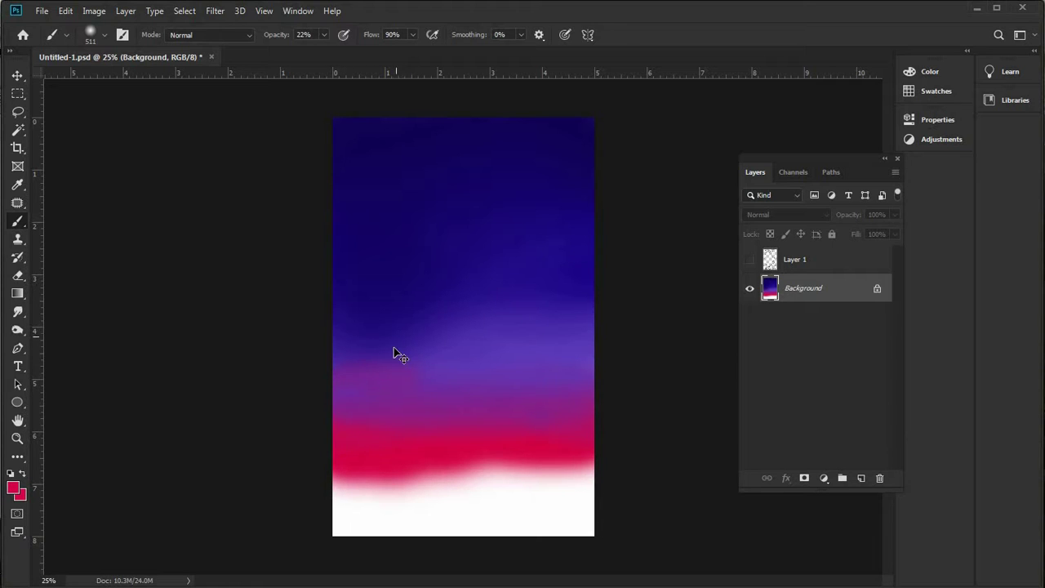
{"action": "left_click", "coordinate": [324, 34]}
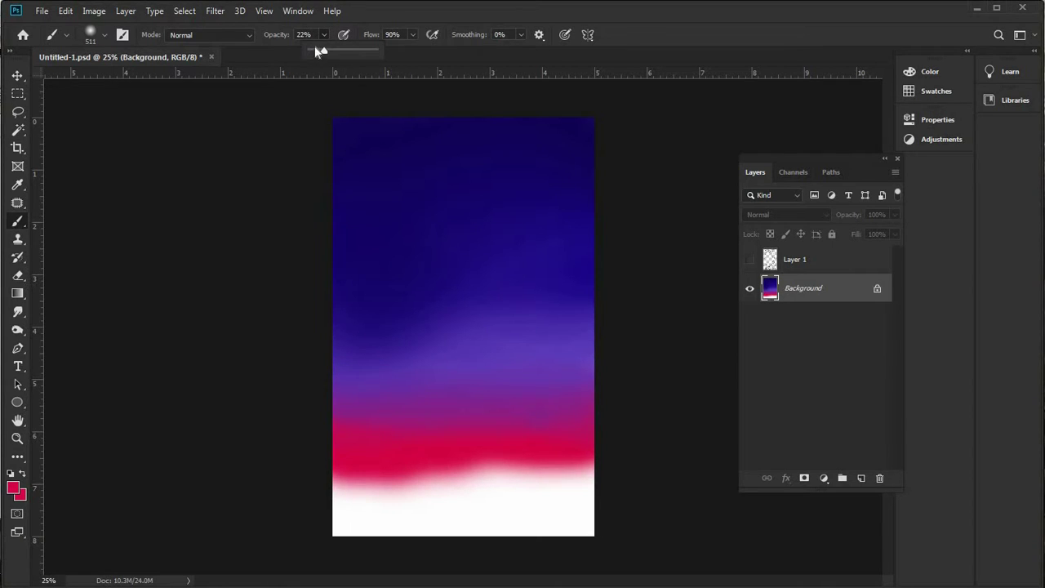
{"action": "left_click", "coordinate": [432, 378]}
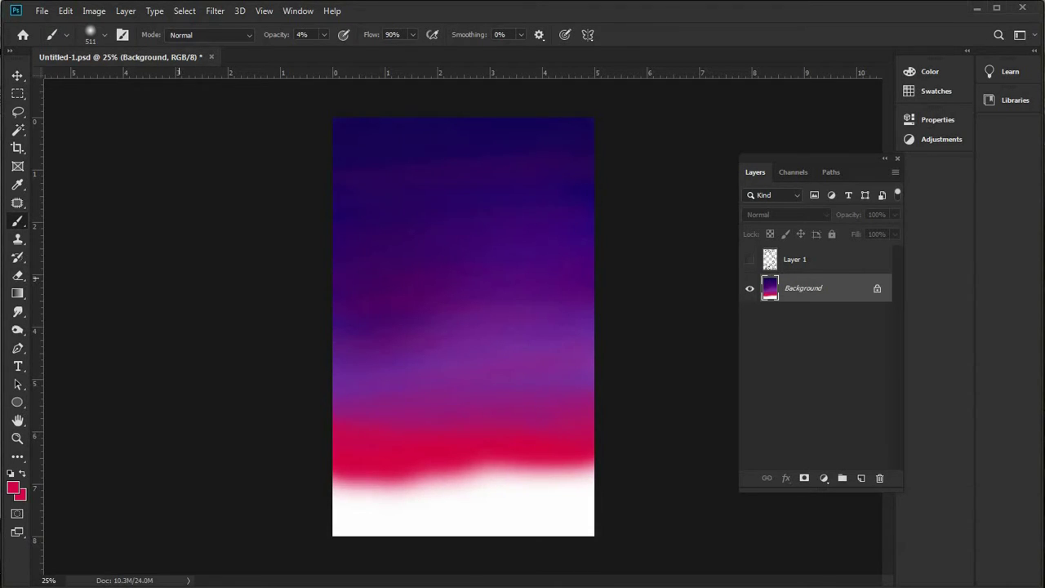
{"action": "left_click", "coordinate": [13, 487]}
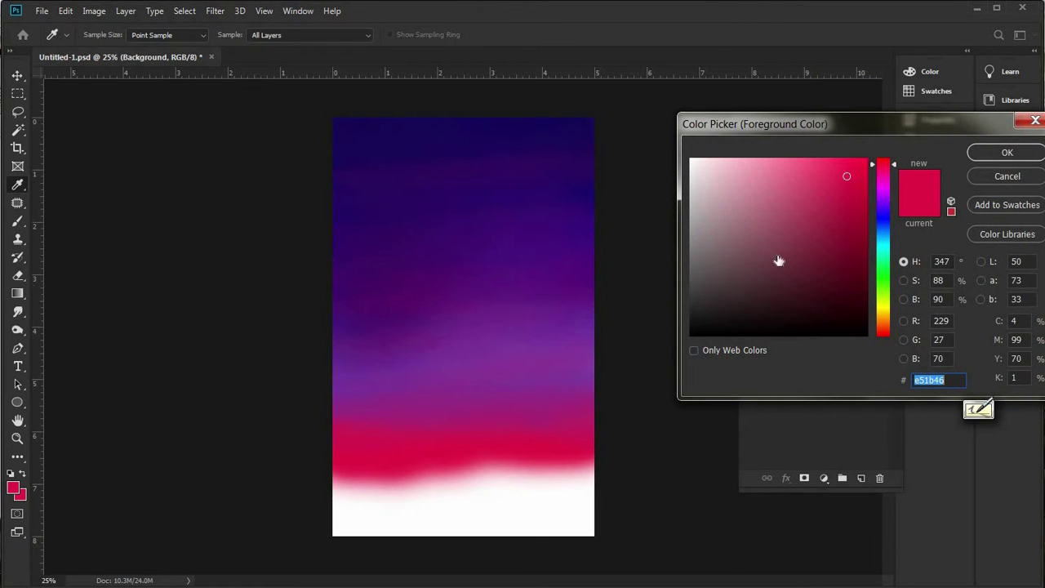
{"action": "key", "text": "Escape"}
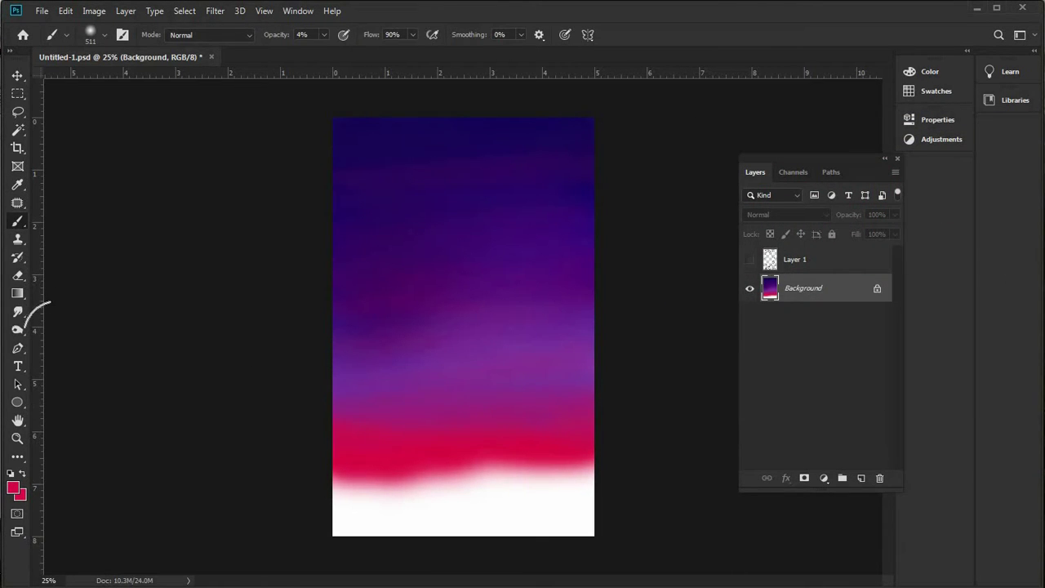
- Tone down the red band with the Sponge tool in Desaturate mode at 401 px
{"action": "left_click", "coordinate": [20, 329]}
{"action": "right_click", "coordinate": [22, 329]}
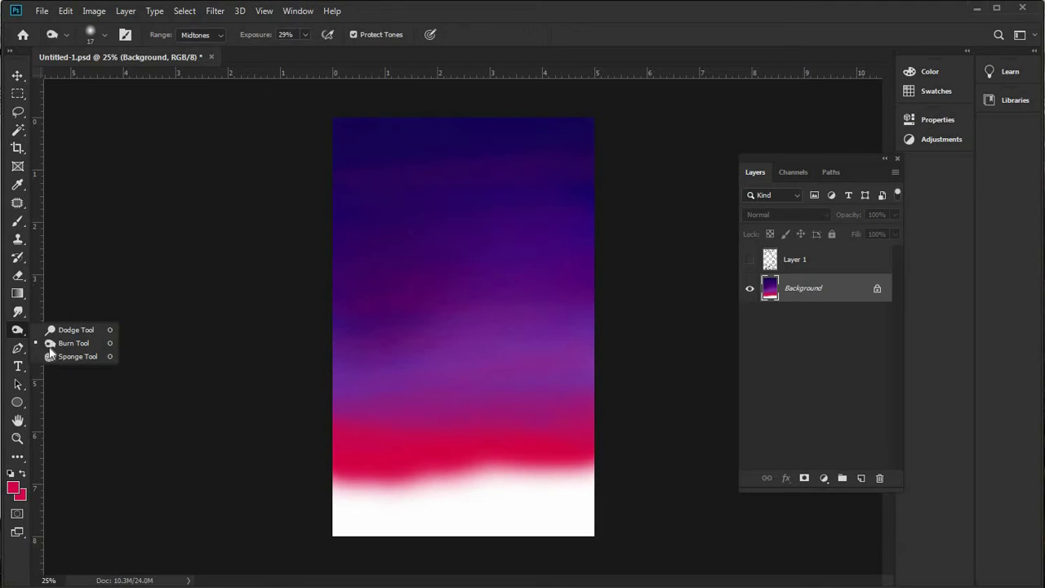
{"action": "left_click", "coordinate": [59, 356]}
{"action": "left_click", "coordinate": [103, 36]}
{"action": "left_click_drag", "start_coordinate": [141, 79], "coordinate": [157, 79]}
{"action": "left_click", "coordinate": [306, 433]}
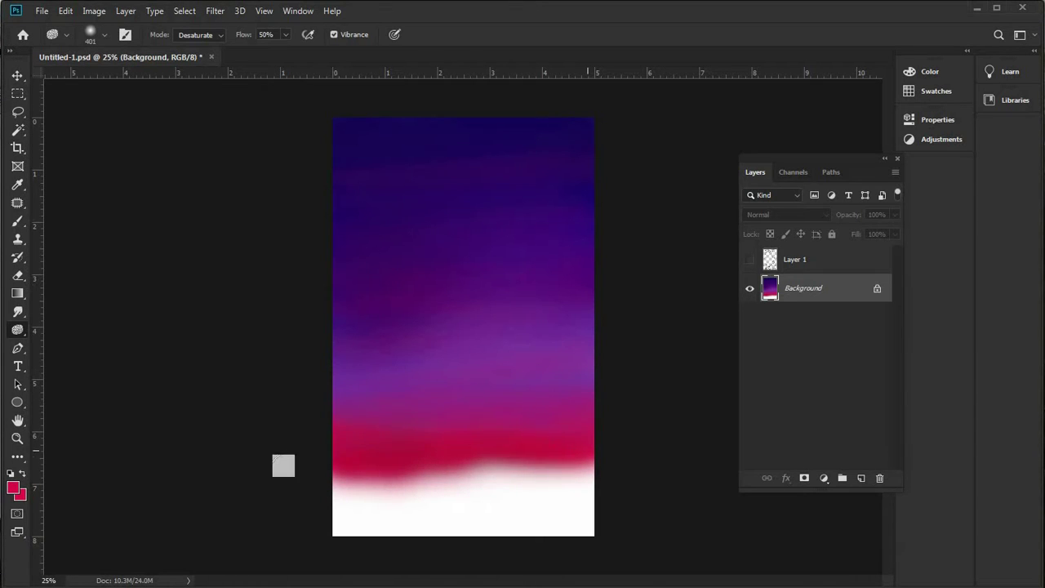
- Toggle the visibility of the sketch on Layer 1 to compare it with the painted sky, leaving it hidden
{"action": "left_click", "coordinate": [746, 261]}
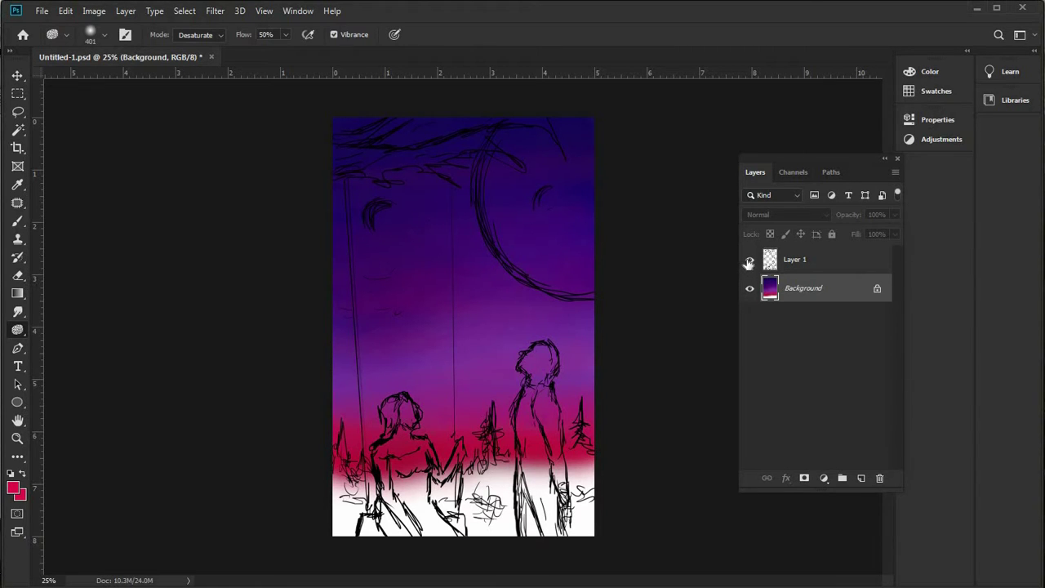
{"action": "left_click", "coordinate": [749, 261]}
{"action": "left_click", "coordinate": [749, 260]}
{"action": "left_click", "coordinate": [749, 261]}
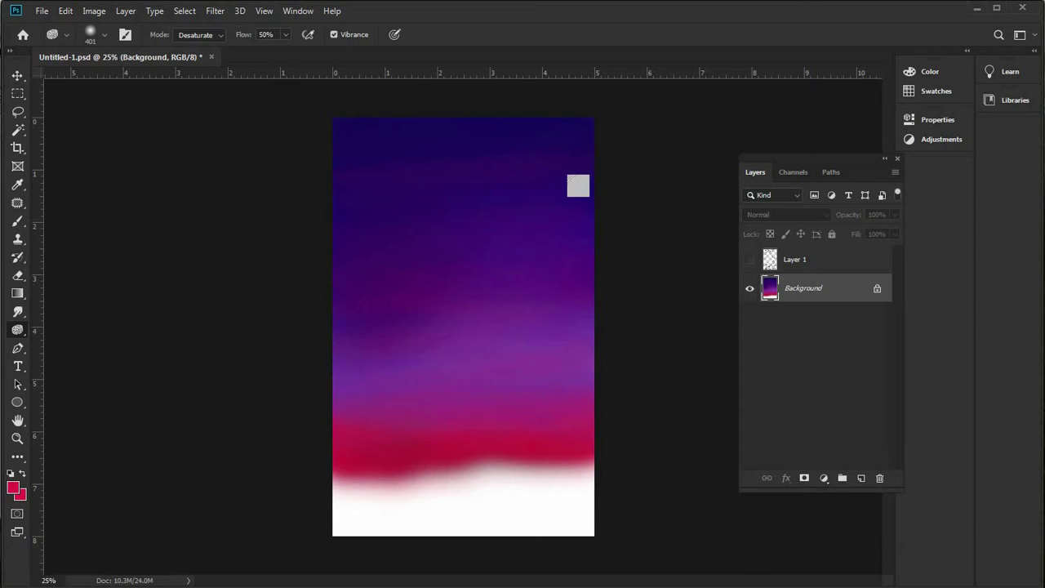
- Set the foreground color to blue 3746dd and glaze it over the upper-middle sky with the Brush tool at 4% opacity
{"action": "left_click", "coordinate": [13, 487]}
{"action": "type", "text": "375add"}
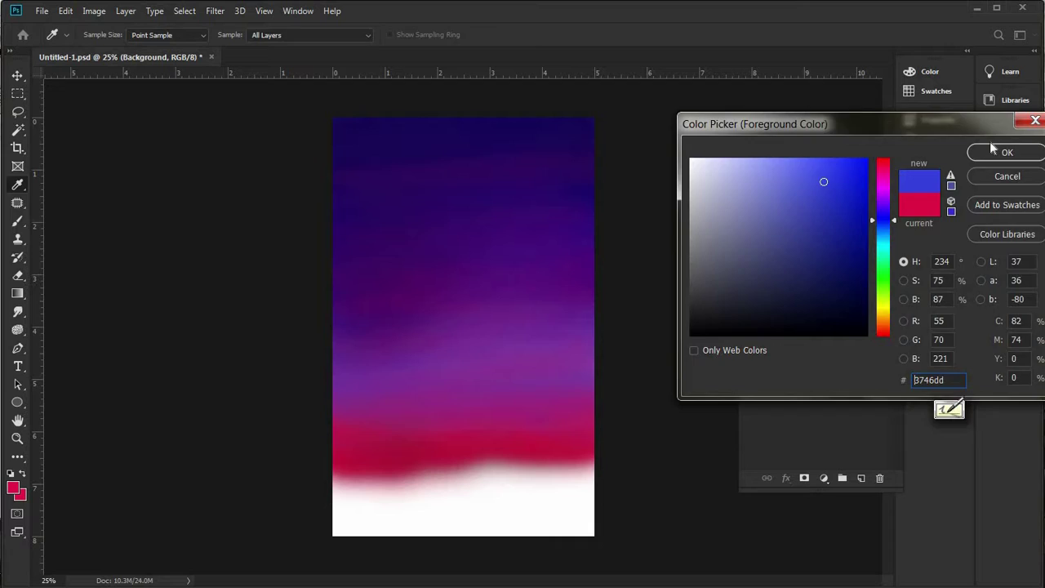
{"action": "key", "text": "Return"}
{"action": "key", "text": "b"}
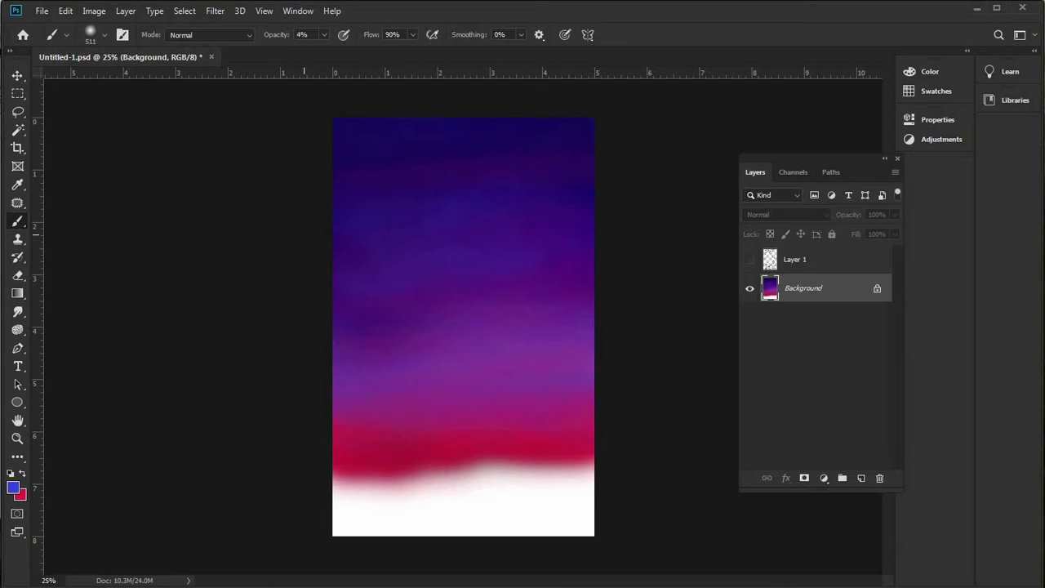
- Change the foreground color to a dark navy and glaze it over the blue part of the sky at 2% brush opacity
{"action": "left_click", "coordinate": [12, 487]}
{"action": "type", "text": "0c0c40"}
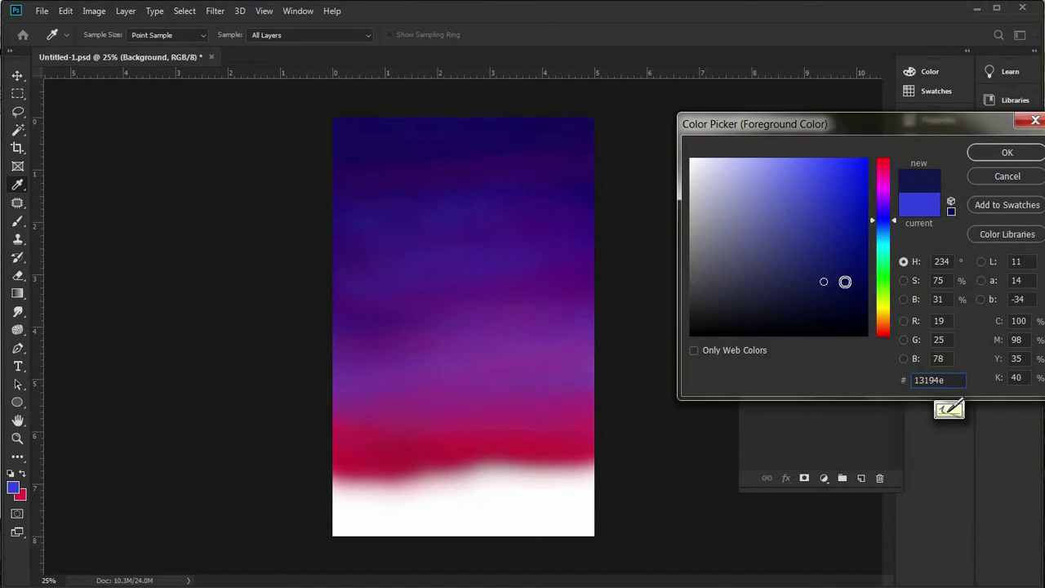
{"action": "key", "text": "Return"}
{"action": "left_click", "coordinate": [283, 193]}
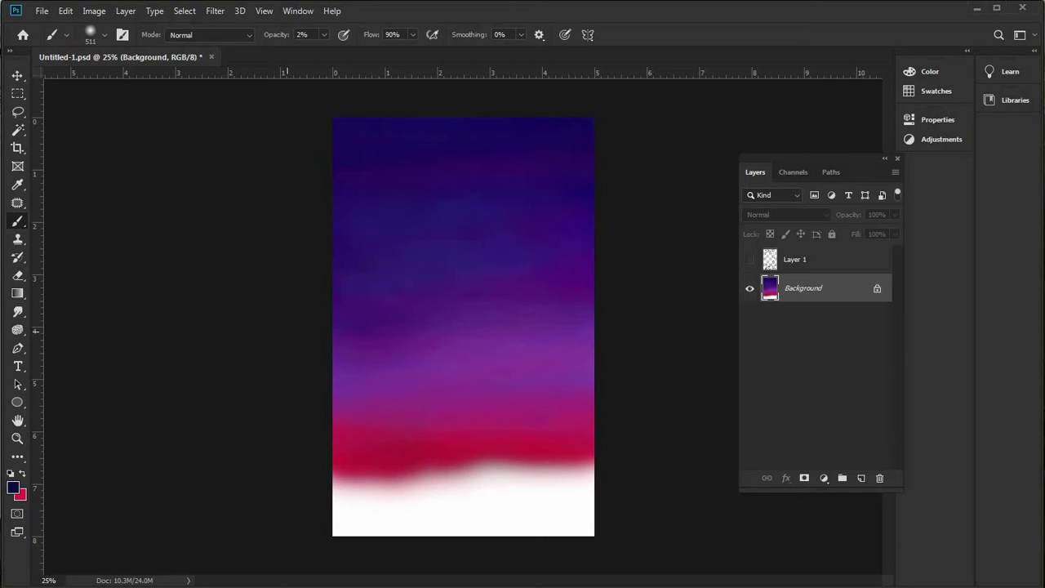
- Brighten blue patches of the upper sky with the Dodge tool at 432 px, Midtones range and 18% exposure, and set the foreground to white
{"action": "left_click", "coordinate": [750, 261]}
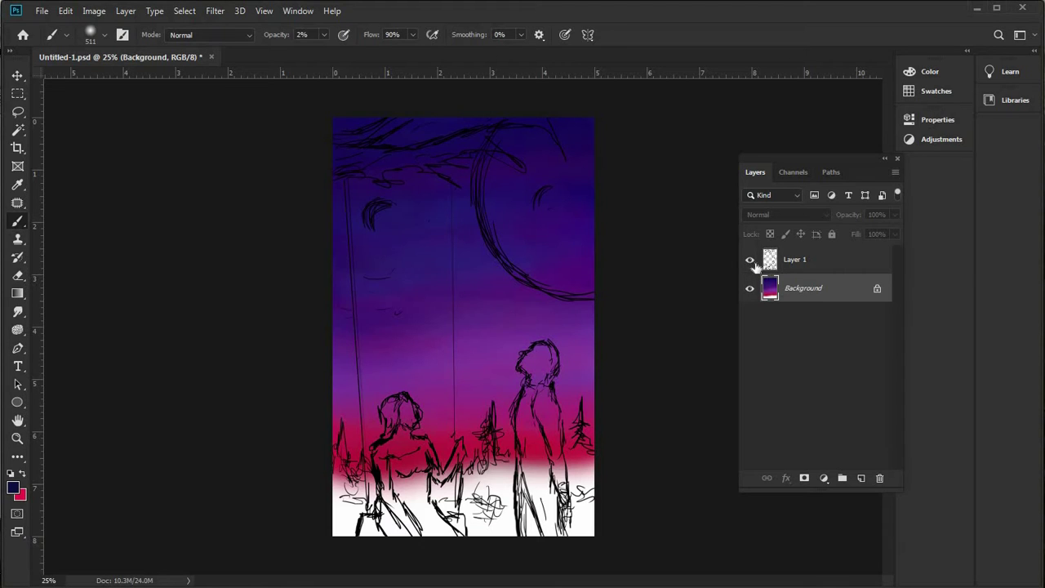
{"action": "left_click", "coordinate": [749, 259]}
{"action": "key", "text": "o"}
{"action": "left_click", "coordinate": [10, 474]}
{"action": "left_click", "coordinate": [23, 473]}
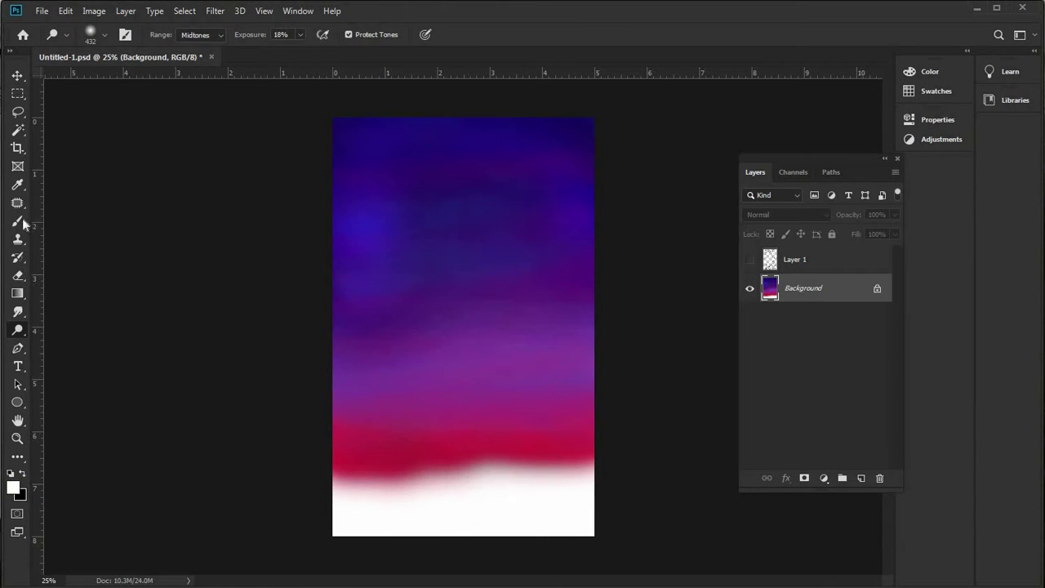
- Try stamping white specks in the upper sky with the KYLE Bonus Chunky Charcoal brush at 385 px, and undo the stamp
{"action": "left_click", "coordinate": [19, 220]}
{"action": "left_click", "coordinate": [103, 35]}
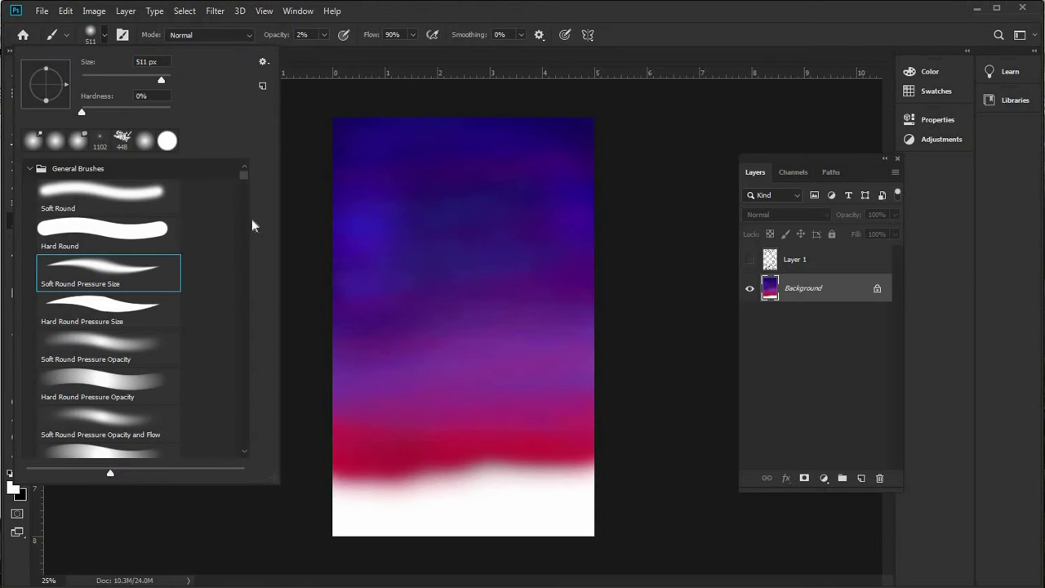
{"action": "left_click_drag", "start_coordinate": [245, 177], "coordinate": [249, 186]}
{"action": "scroll", "coordinate": [163, 310], "scroll_direction": "up", "scroll_amount": 2}
{"action": "left_click", "coordinate": [106, 387]}
{"action": "left_click_drag", "start_coordinate": [128, 79], "coordinate": [154, 77]}
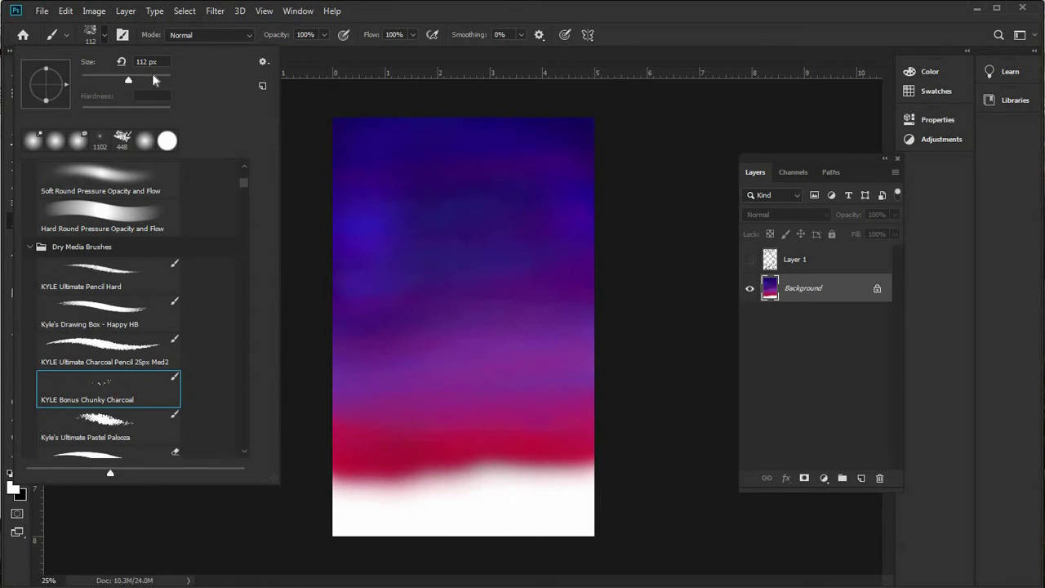
{"action": "left_click", "coordinate": [376, 151]}
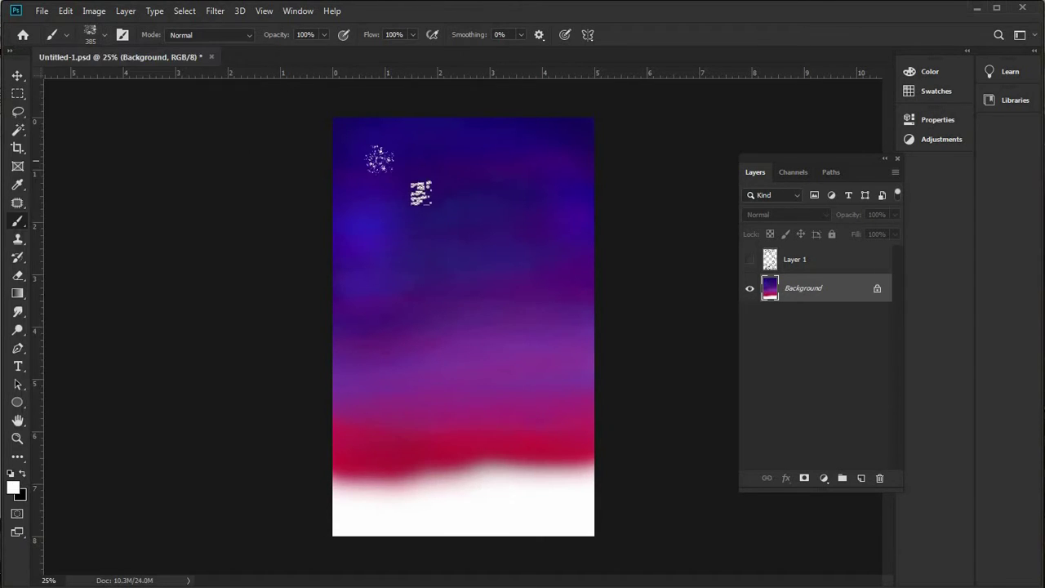
{"action": "key", "text": "ctrl+z"}
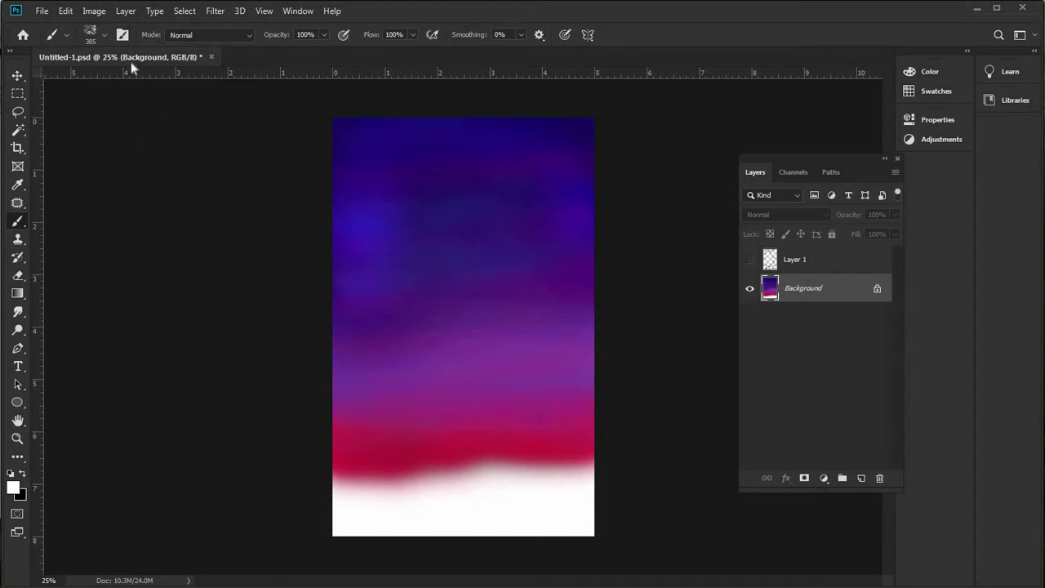
- Choose the Kyle's Spatter Brushes - Pressure Control brush and dab a few tiny white stars in the upper sky at 80 px
{"action": "left_click", "coordinate": [90, 34]}
{"action": "scroll", "coordinate": [245, 186], "scroll_direction": "up", "scroll_amount": 5}
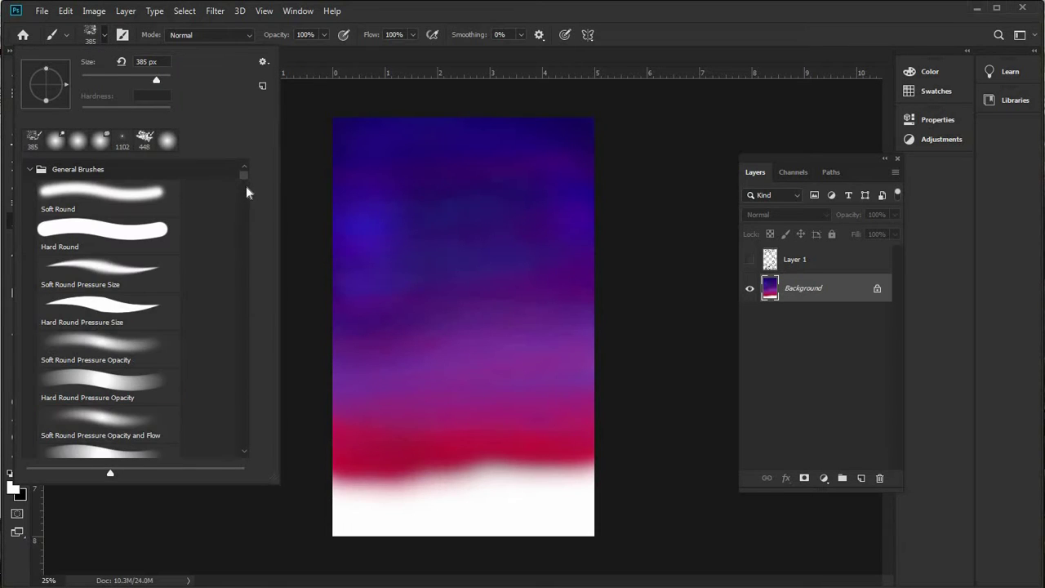
{"action": "scroll", "coordinate": [243, 192], "scroll_direction": "down", "scroll_amount": 10}
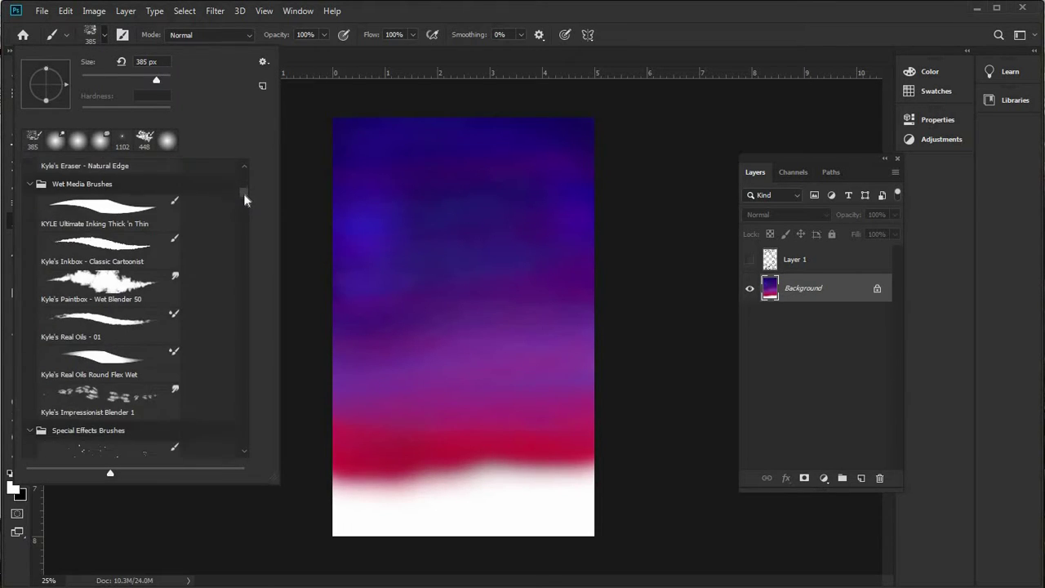
{"action": "left_click", "coordinate": [155, 328]}
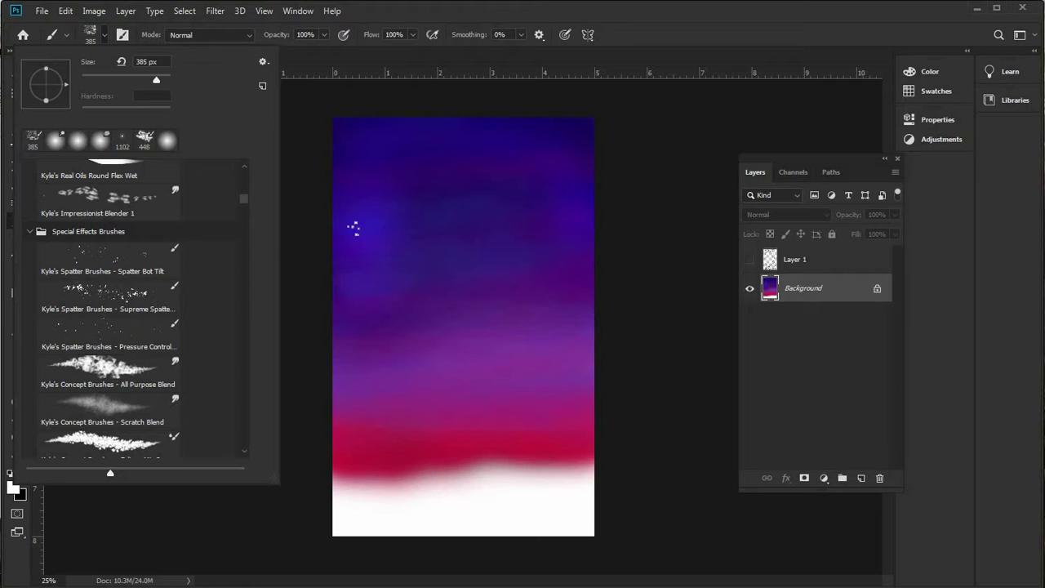
{"action": "left_click", "coordinate": [475, 131]}
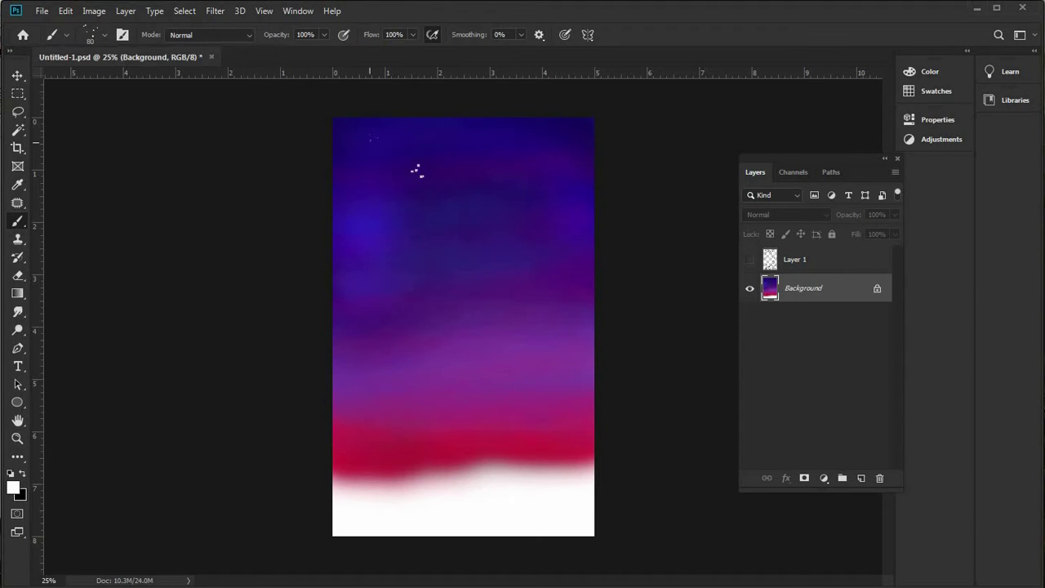
- Enlarge the spatter brush to 243 px, lower its opacity to 37% and dab stars in the upper center of the sky
{"action": "left_click", "coordinate": [90, 35]}
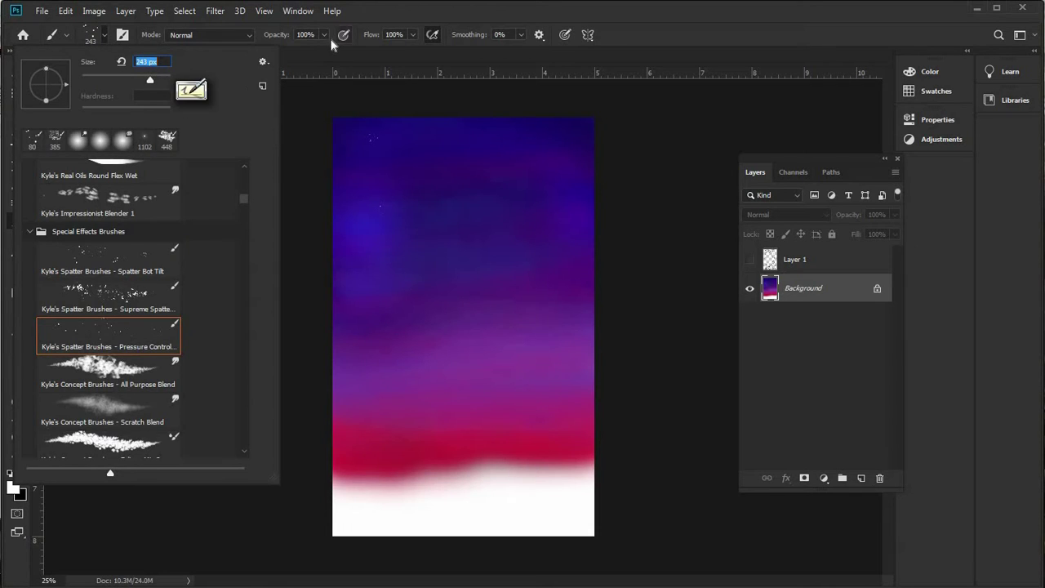
{"action": "left_click_drag", "start_coordinate": [324, 34], "coordinate": [283, 51]}
{"action": "left_click", "coordinate": [437, 150]}
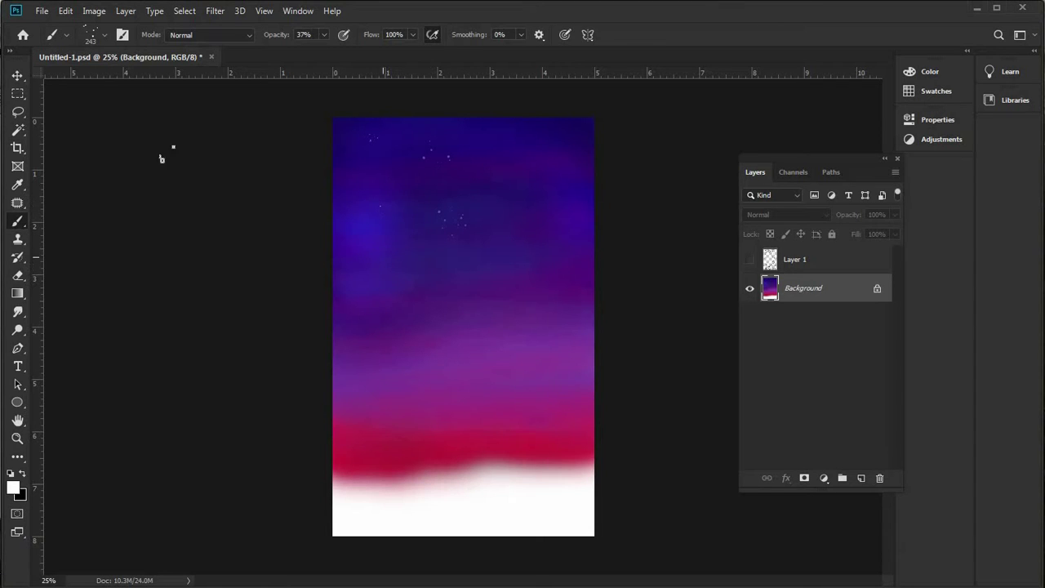
- Try spraying a dense band of white stars across the upper sky, and undo those strokes
{"action": "left_click", "coordinate": [96, 38]}
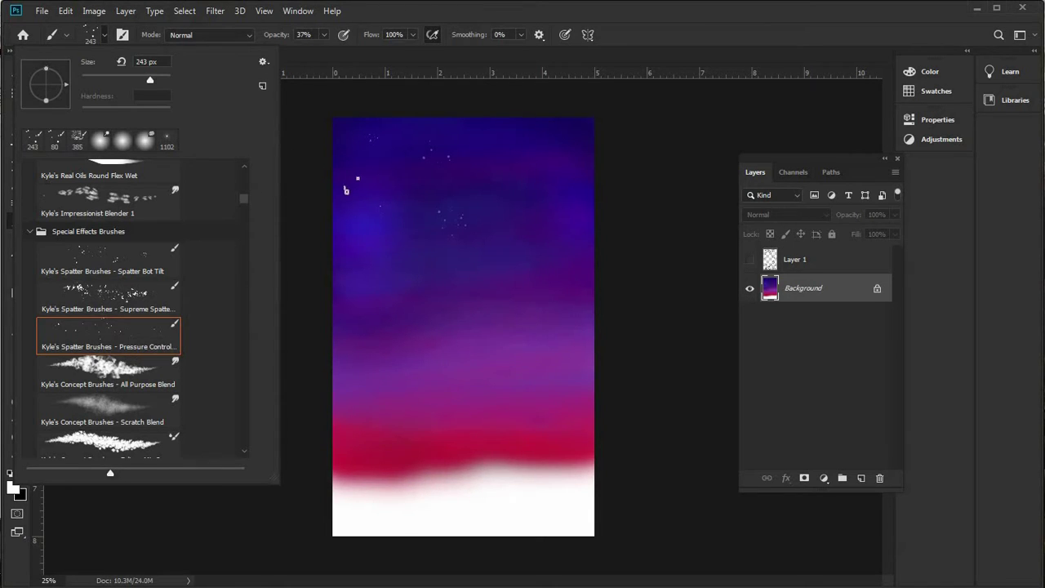
{"action": "left_click", "coordinate": [437, 158]}
{"action": "mouse_move", "coordinate": [400, 223]}
{"action": "left_mouse_down"}
{"action": "mouse_move", "coordinate": [386, 175]}
{"action": "mouse_move", "coordinate": [436, 196]}
{"action": "mouse_move", "coordinate": [507, 205]}
{"action": "mouse_move", "coordinate": [588, 172]}
{"action": "left_mouse_up"}
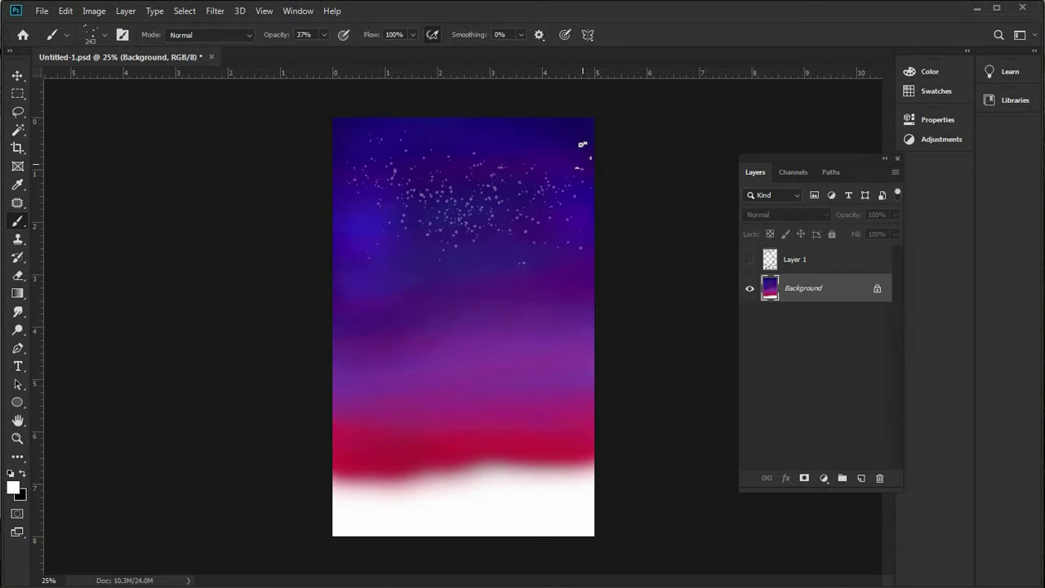
{"action": "key", "text": "ctrl+z"}
{"action": "key", "text": "ctrl+z"}
{"action": "key", "text": "ctrl+z"}
{"action": "key", "text": "ctrl+z"}
{"action": "key", "text": "ctrl+z"}
{"action": "key", "text": "ctrl+z"}
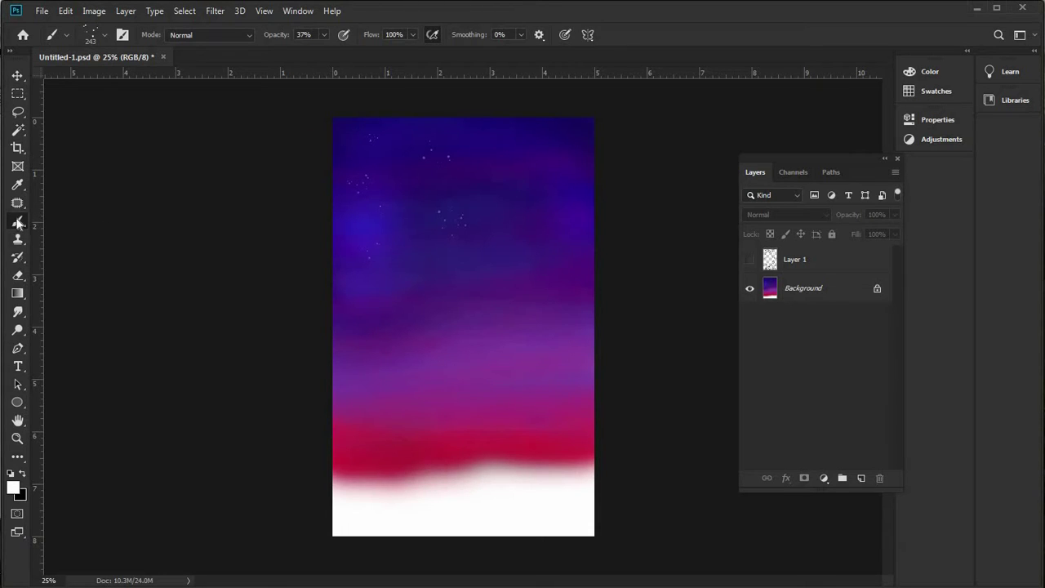
- Try spattering a dense cluster of stars along the sky's upper edge on the Background layer, and undo it
{"action": "left_click", "coordinate": [784, 290]}
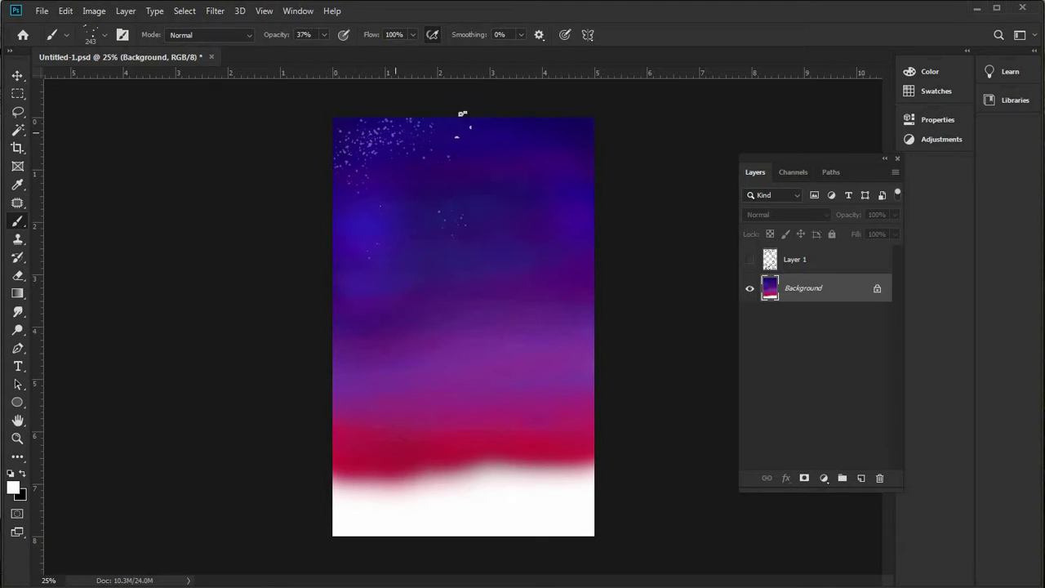
{"action": "mouse_move", "coordinate": [462, 113]}
{"action": "left_mouse_down"}
{"action": "mouse_move", "coordinate": [485, 132]}
{"action": "mouse_move", "coordinate": [527, 116]}
{"action": "mouse_move", "coordinate": [587, 132]}
{"action": "mouse_move", "coordinate": [527, 160]}
{"action": "mouse_move", "coordinate": [493, 161]}
{"action": "mouse_move", "coordinate": [466, 152]}
{"action": "left_mouse_up"}
{"action": "key", "text": "ctrl+z"}
- Add a new layer above the Background and spatter dense white stars over the upper sky on it
{"action": "left_click", "coordinate": [860, 478]}
{"action": "mouse_move", "coordinate": [389, 111]}
{"action": "left_mouse_down"}
{"action": "mouse_move", "coordinate": [540, 119]}
{"action": "mouse_move", "coordinate": [331, 213]}
{"action": "mouse_move", "coordinate": [347, 187]}
{"action": "mouse_move", "coordinate": [411, 163]}
{"action": "mouse_move", "coordinate": [395, 219]}
{"action": "mouse_move", "coordinate": [353, 253]}
{"action": "mouse_move", "coordinate": [354, 276]}
{"action": "mouse_move", "coordinate": [395, 239]}
{"action": "mouse_move", "coordinate": [500, 260]}
{"action": "mouse_move", "coordinate": [480, 210]}
{"action": "mouse_move", "coordinate": [520, 240]}
{"action": "mouse_move", "coordinate": [543, 216]}
{"action": "left_mouse_up"}
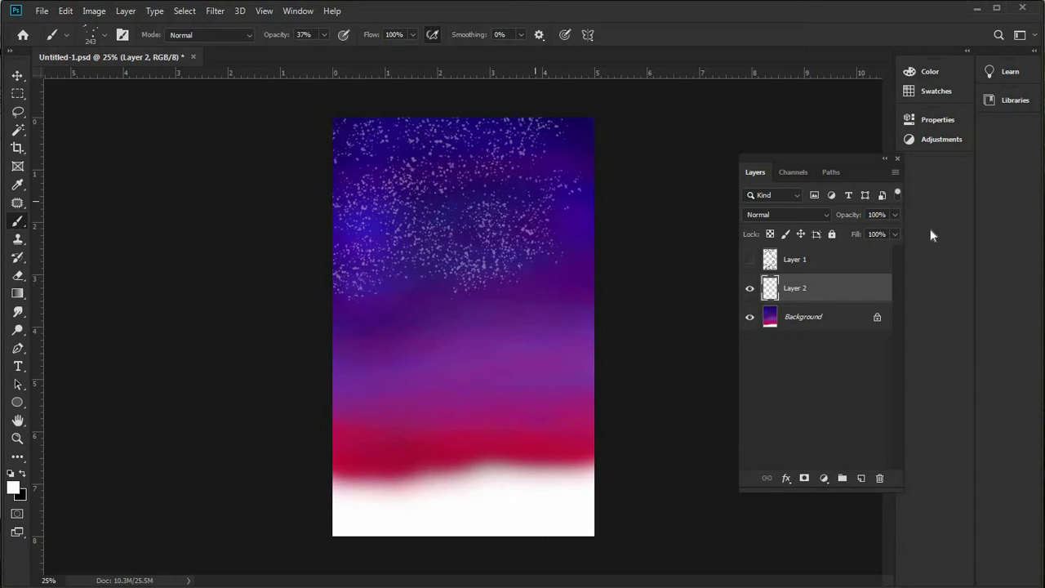
- Try Layer 2's opacity at 11% and back at 100%, and delete the layer
{"action": "left_click_drag", "start_coordinate": [893, 214], "coordinate": [840, 231]}
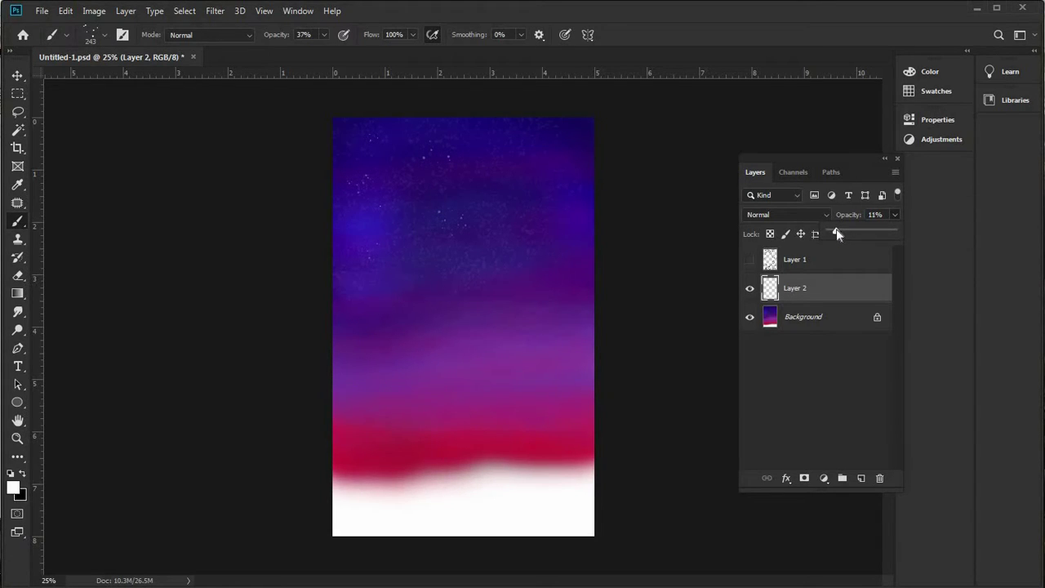
{"action": "left_click_drag", "start_coordinate": [832, 236], "coordinate": [893, 231]}
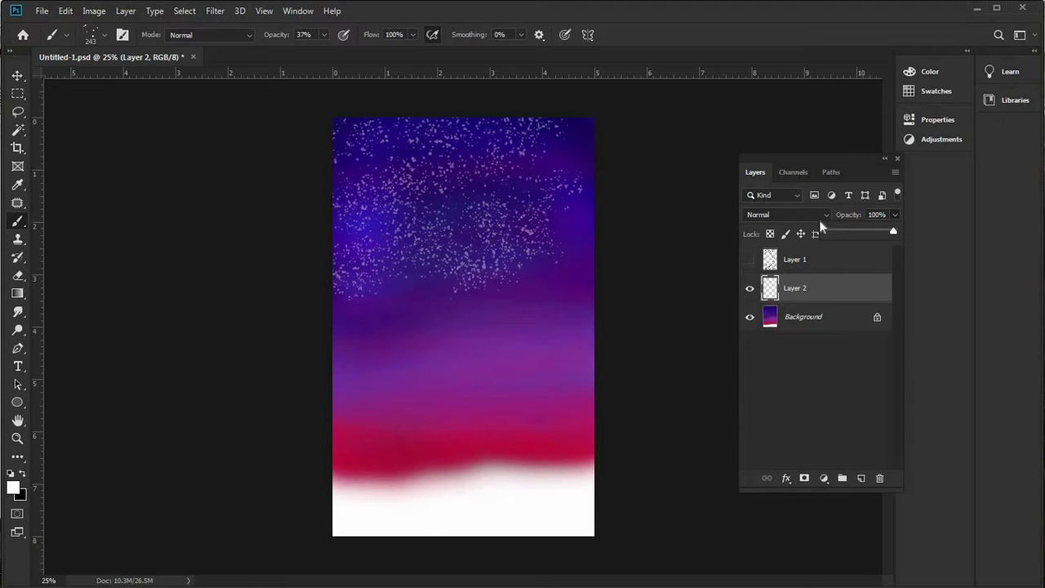
{"action": "left_click", "coordinate": [813, 284]}
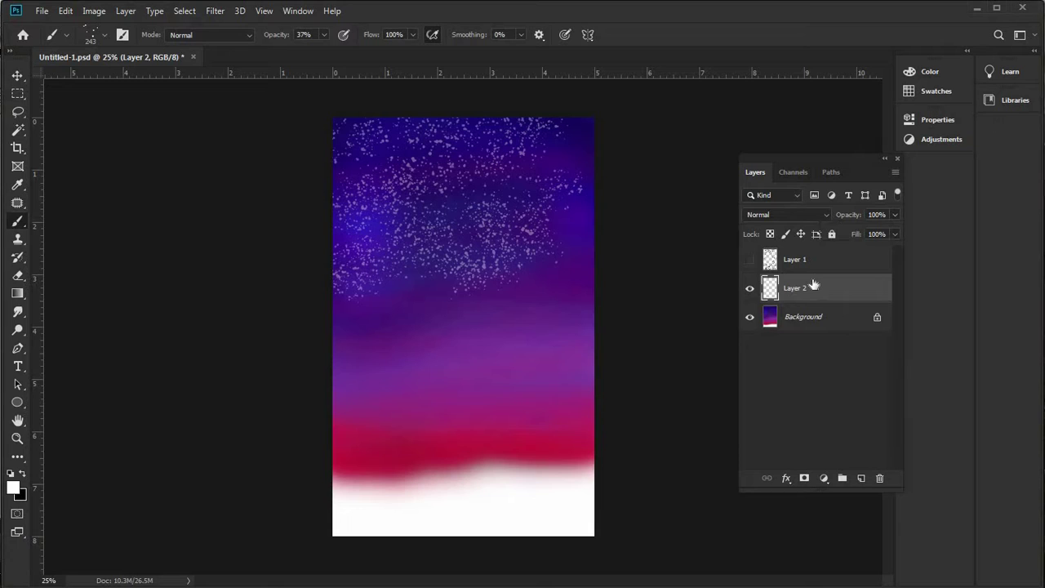
{"action": "key", "text": "Delete"}
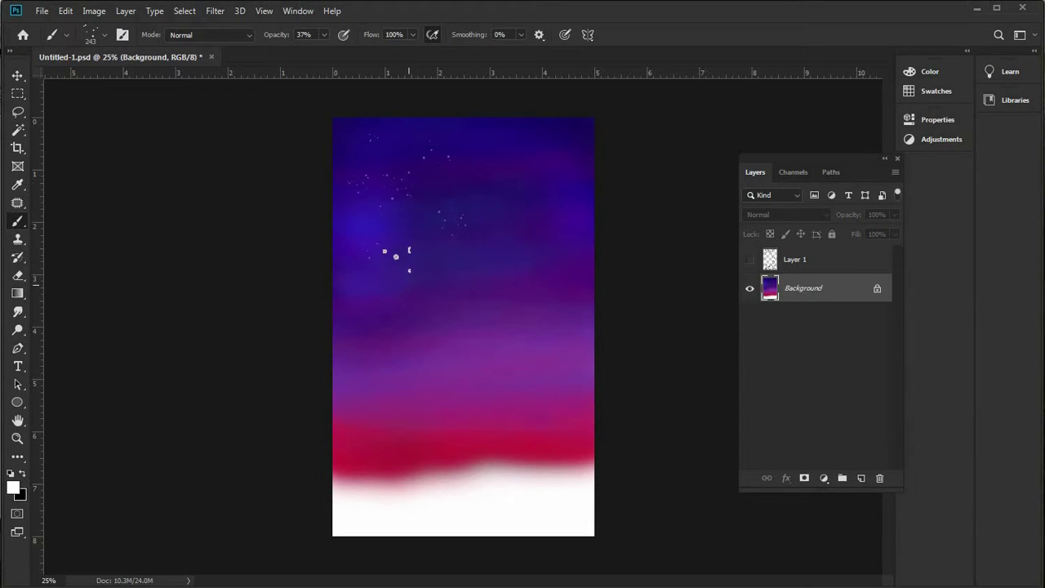
- Dab sparse white stars onto the Background along the sky's left edge and in its upper-left corner
{"action": "left_click_drag", "start_coordinate": [342, 254], "coordinate": [363, 273]}
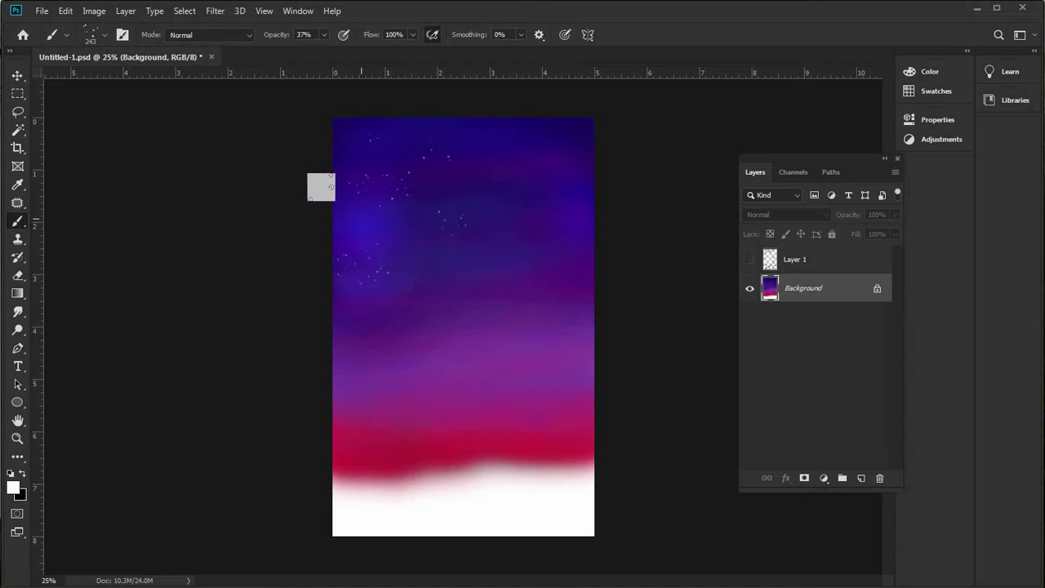
{"action": "left_click", "coordinate": [389, 122]}
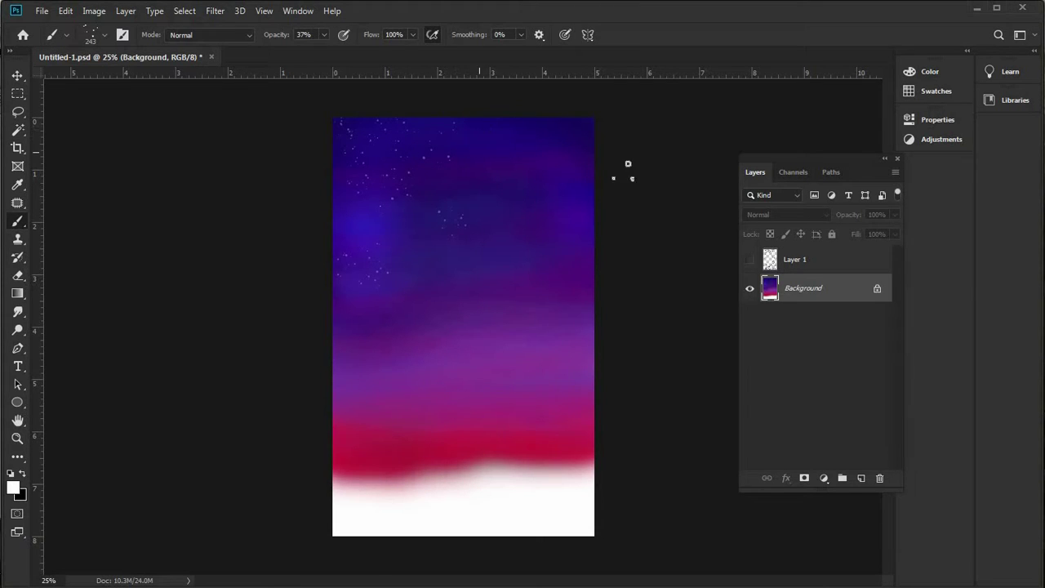
- Compare the stars with the sketch on Layer 1, leaving it visible, and add more stars between the swing ropes and beside the planet
{"action": "left_click", "coordinate": [750, 259]}
{"action": "left_click", "coordinate": [749, 259]}
{"action": "left_click", "coordinate": [750, 259]}
{"action": "left_click", "coordinate": [750, 260]}
{"action": "left_click", "coordinate": [749, 259]}
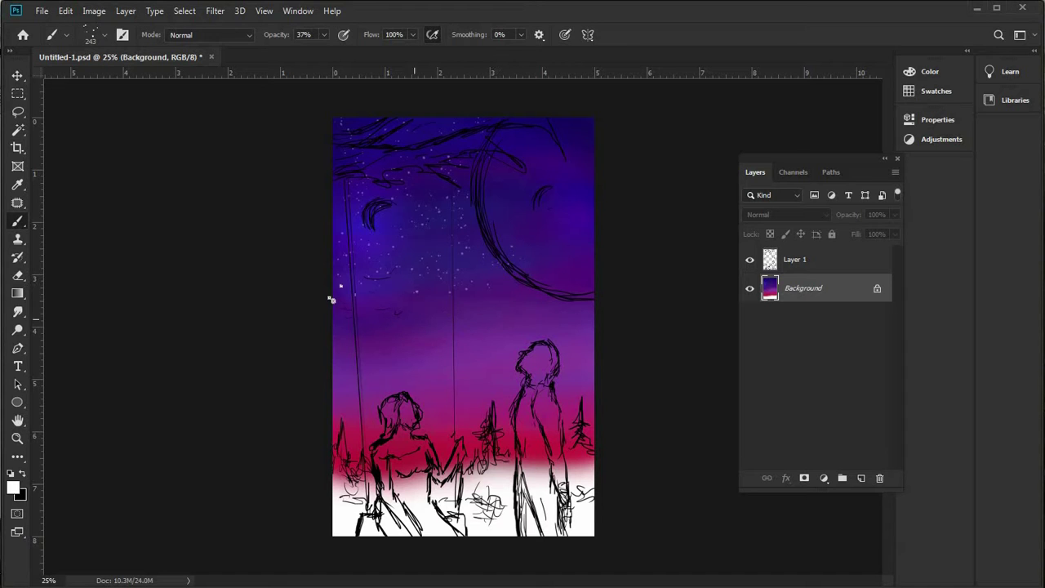
- Switch to the Soft Round Pressure Size brush and reduce its size to 14 px
{"action": "left_click", "coordinate": [107, 35]}
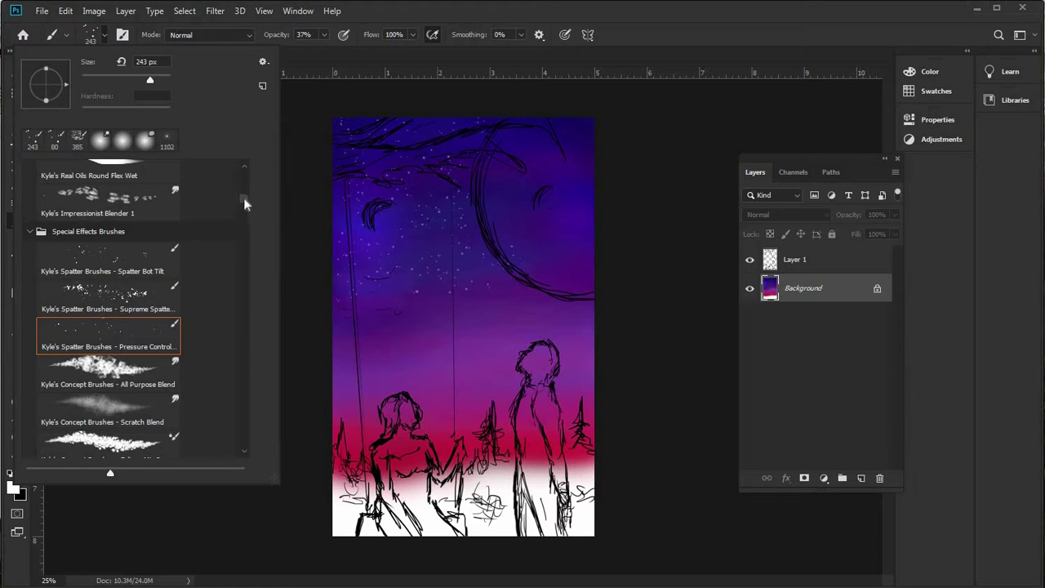
{"action": "scroll", "coordinate": [246, 166], "scroll_direction": "up", "scroll_amount": 5}
{"action": "left_click", "coordinate": [175, 265]}
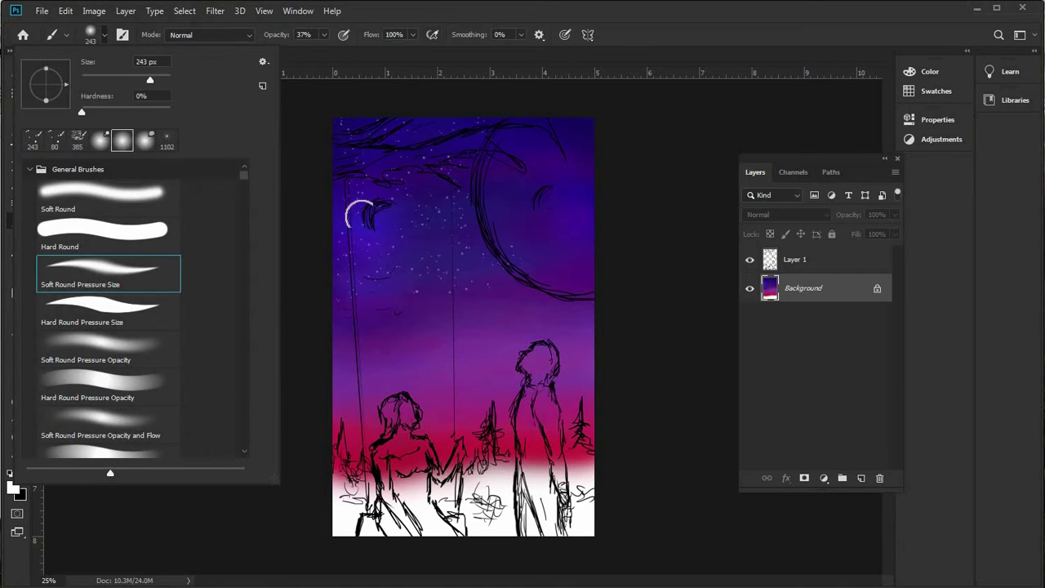
{"action": "left_click", "coordinate": [90, 79]}
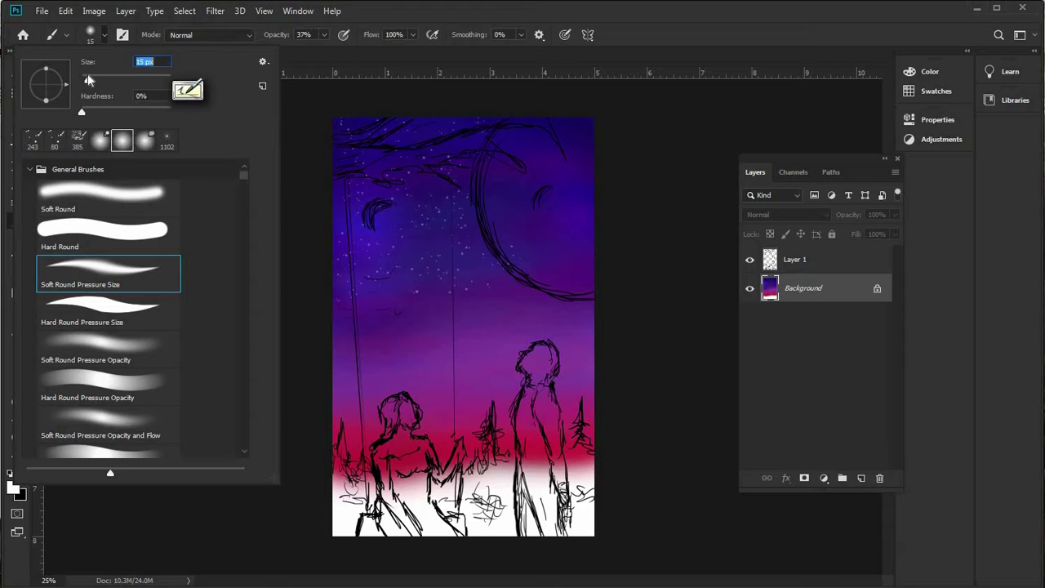
{"action": "key", "text": "Return"}
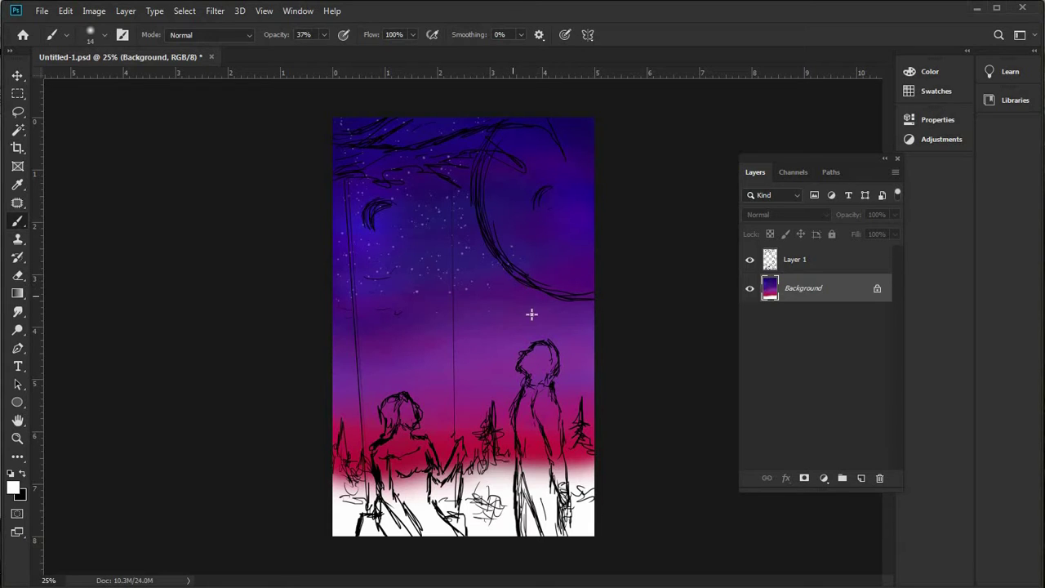
- Enlarge the soft brush to 29 px, dab single white stars through the violet sky, and raise the brush opacity to 64%
{"action": "left_click", "coordinate": [103, 34]}
{"action": "left_click_drag", "start_coordinate": [85, 79], "coordinate": [94, 80]}
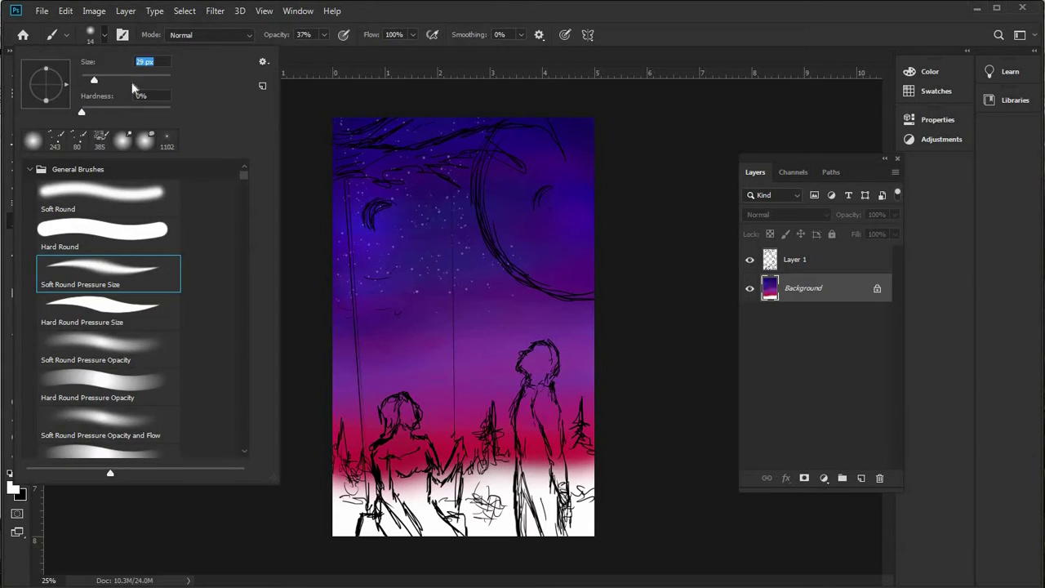
{"action": "left_click", "coordinate": [536, 248]}
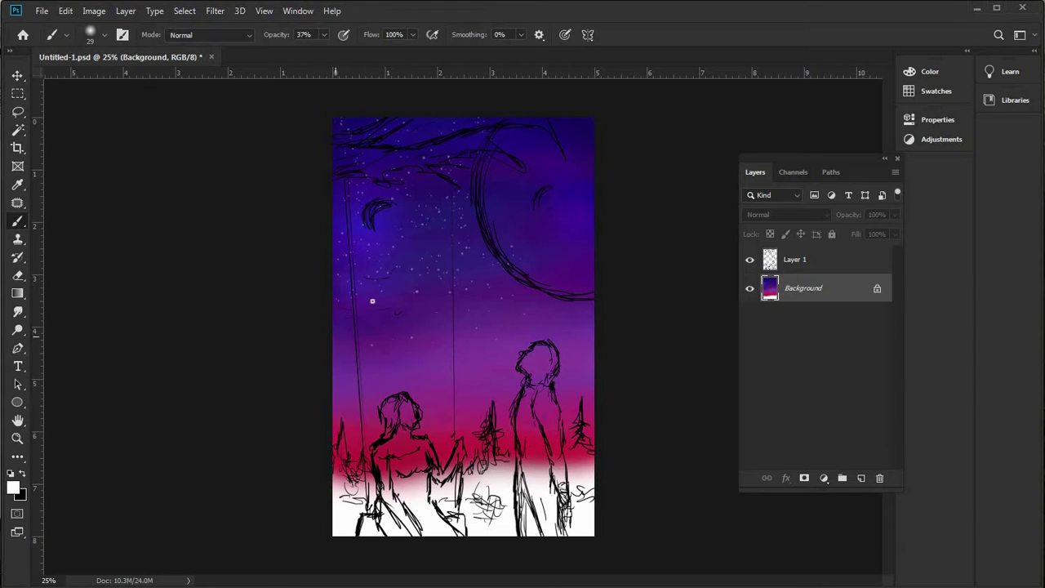
{"action": "left_click", "coordinate": [323, 34]}
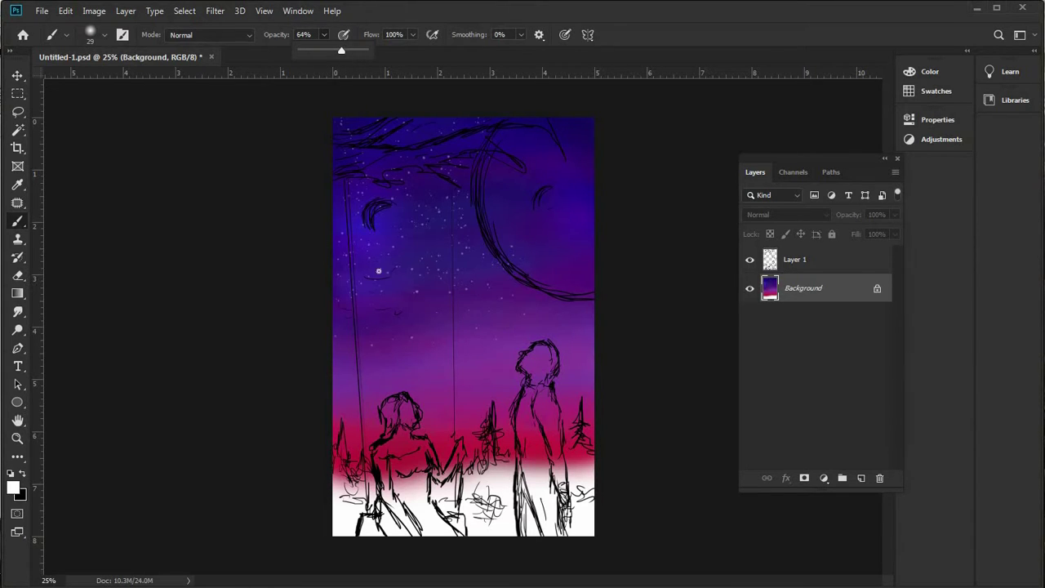
- Enlarge the soft brush to 51 px and dab a few larger white stars across the upper sky between the swing ropes
{"action": "left_click", "coordinate": [357, 285]}
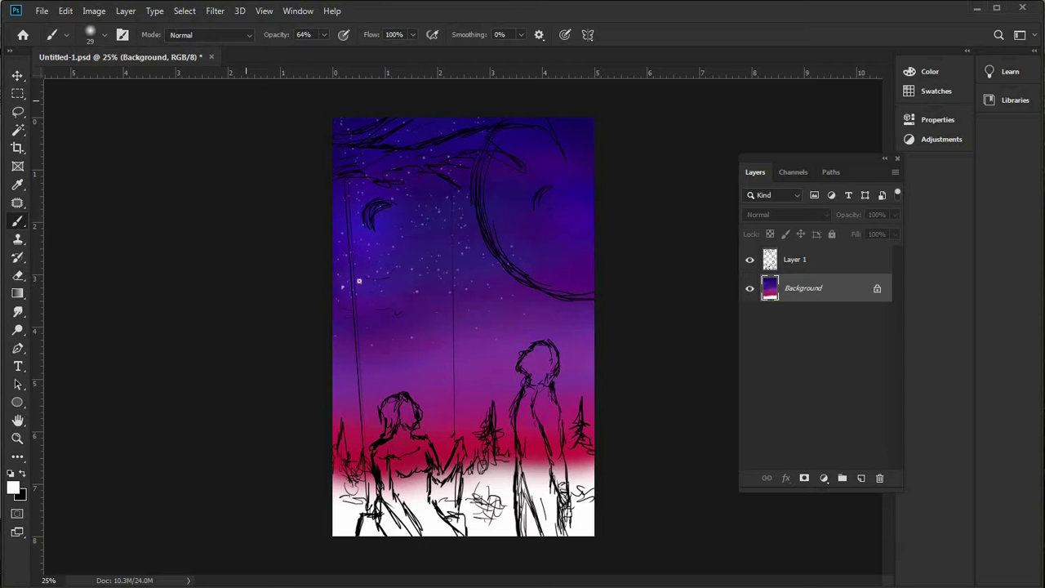
{"action": "left_click", "coordinate": [102, 35]}
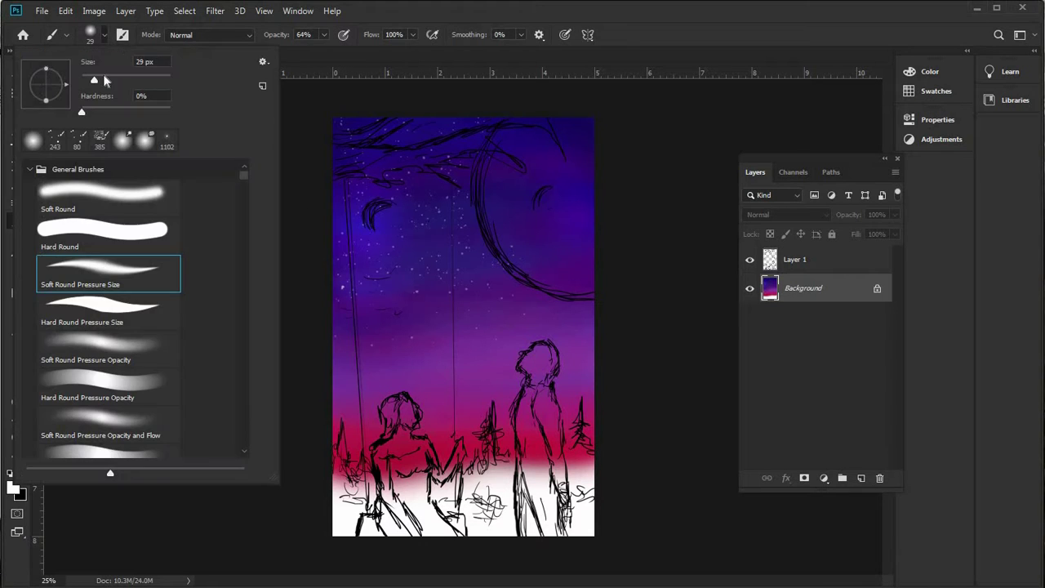
{"action": "left_click", "coordinate": [107, 74]}
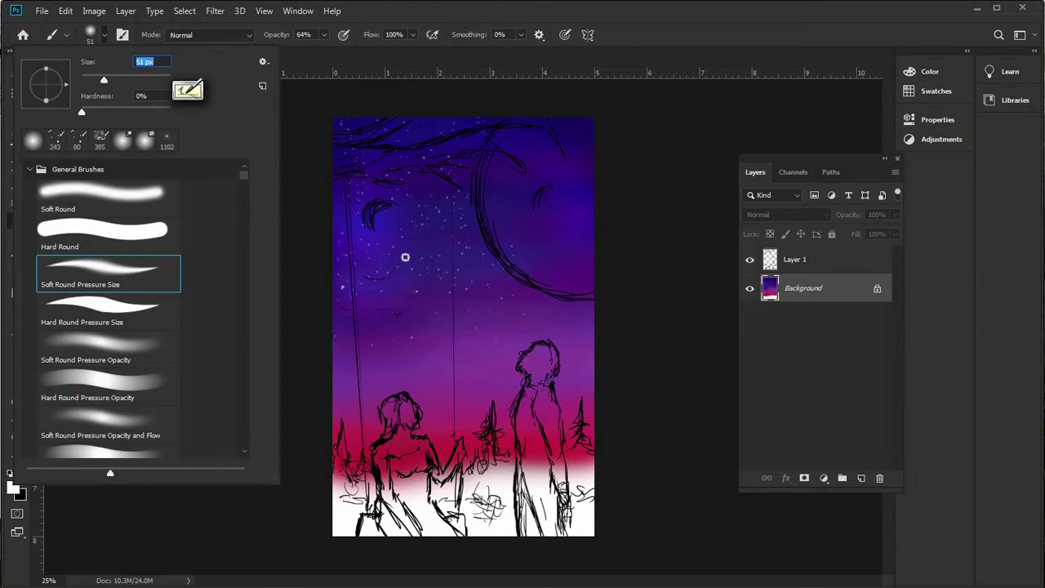
{"action": "left_click", "coordinate": [432, 183]}
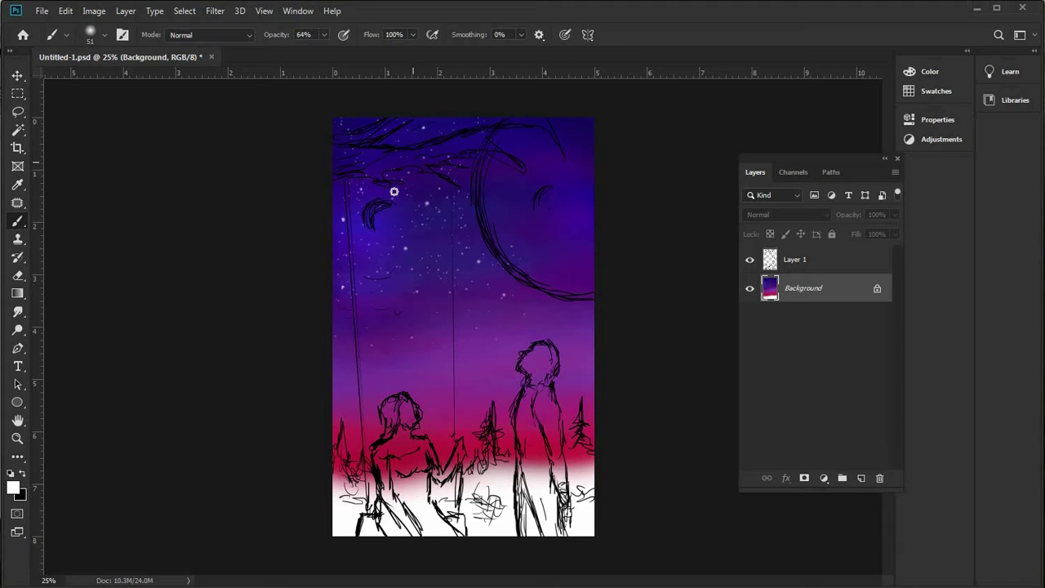
- Set the foreground colour to pink f16da2
{"action": "left_click", "coordinate": [14, 488]}
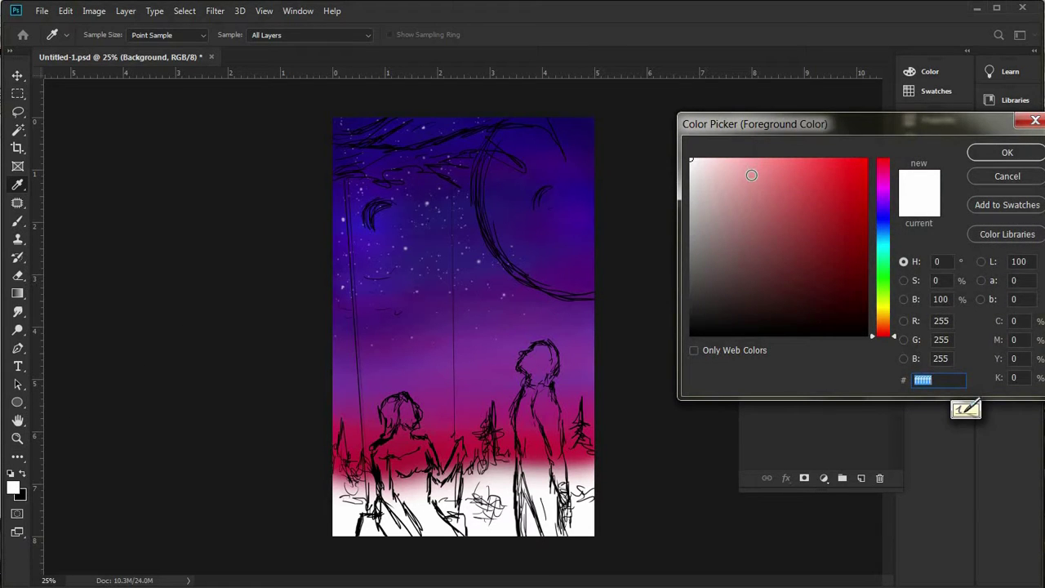
{"action": "type", "text": "ef9d9d"}
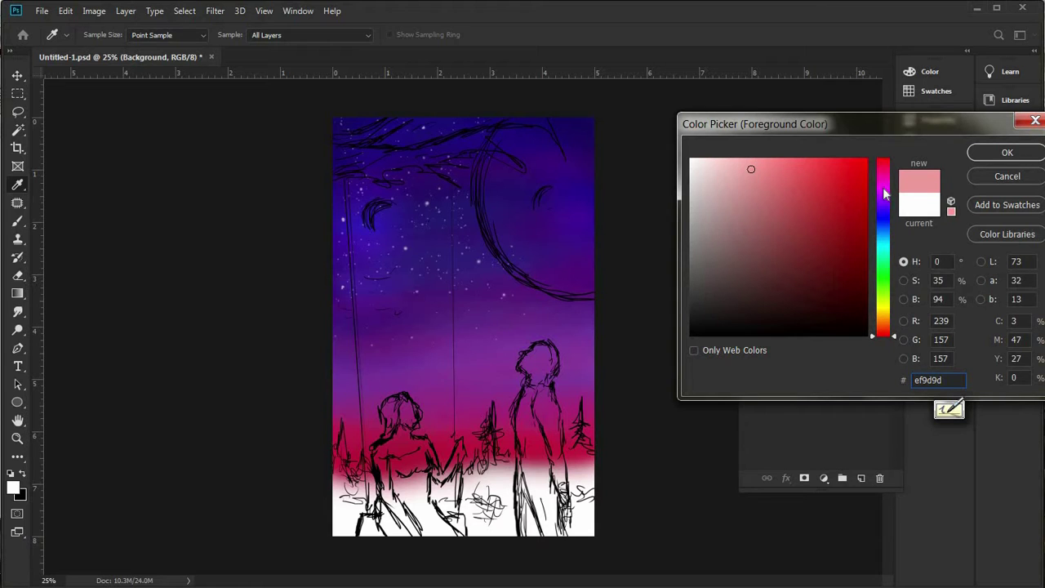
{"action": "left_click", "coordinate": [882, 188]}
{"action": "left_click", "coordinate": [770, 167]}
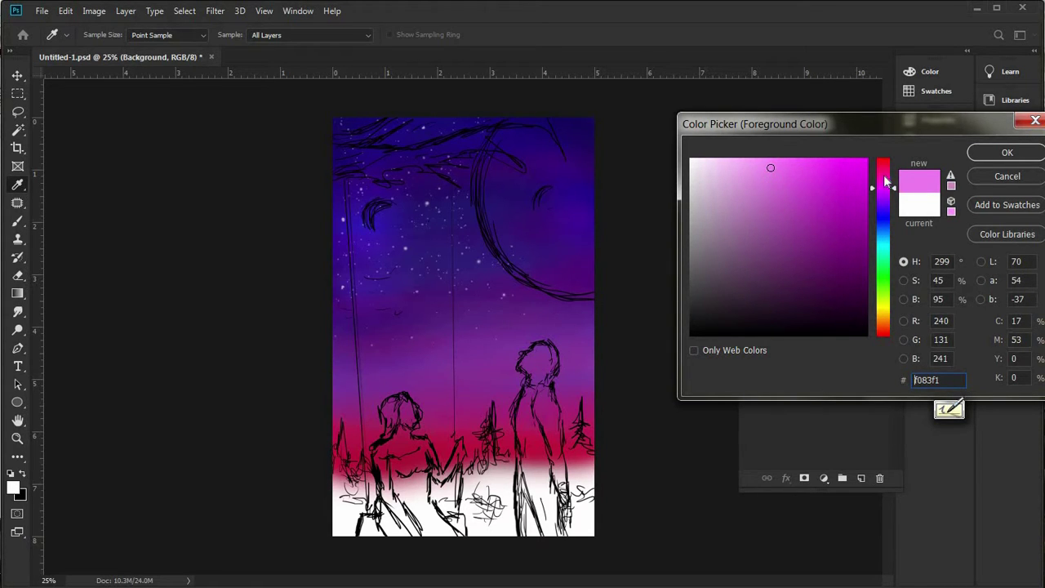
{"action": "left_click", "coordinate": [882, 175]}
{"action": "left_click_drag", "start_coordinate": [887, 177], "coordinate": [888, 172]}
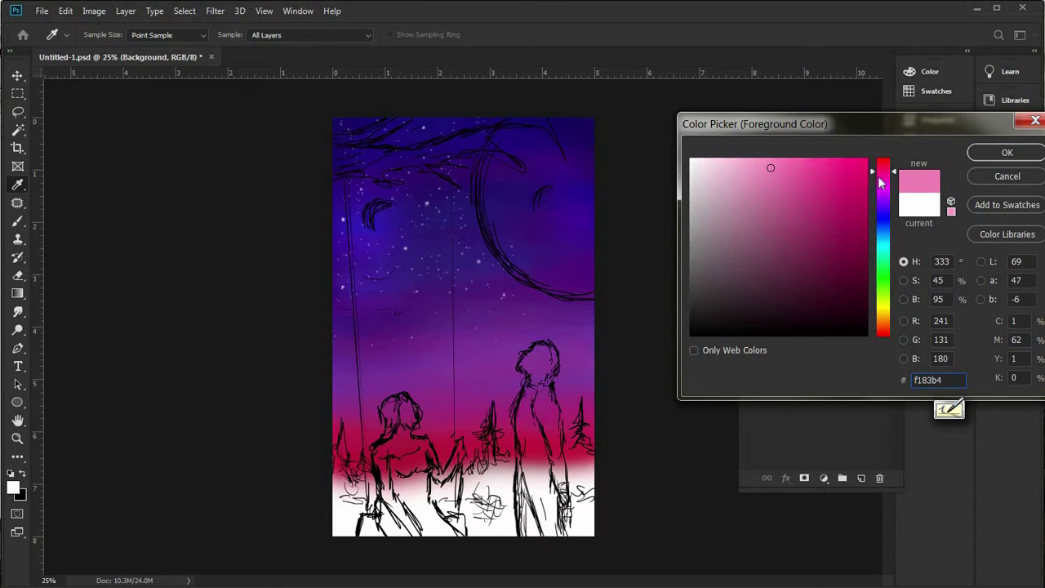
{"action": "left_click", "coordinate": [804, 166]}
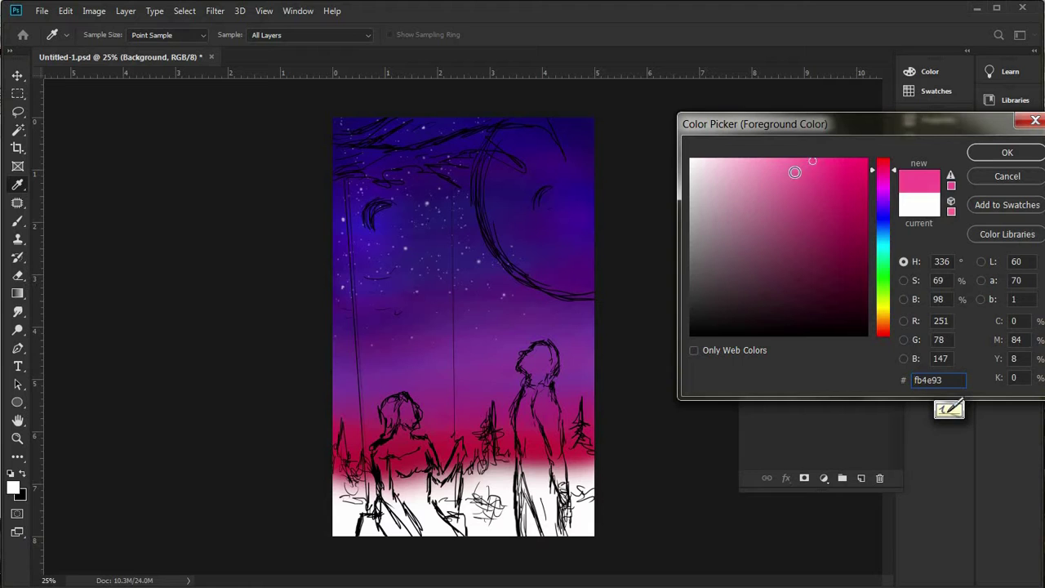
{"action": "left_click", "coordinate": [787, 168]}
{"action": "left_click", "coordinate": [1007, 153]}
{"action": "key", "text": "b"}
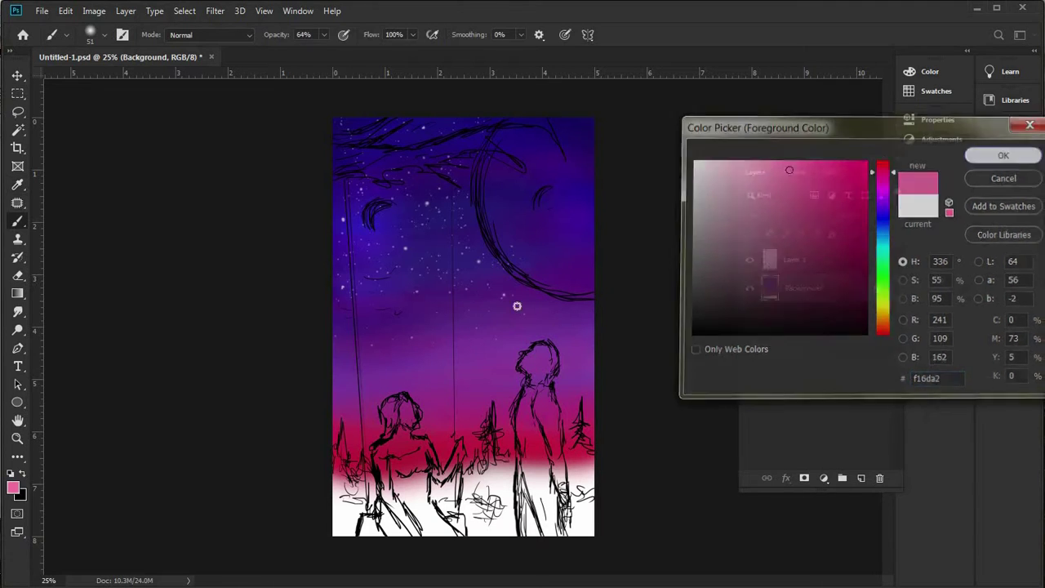
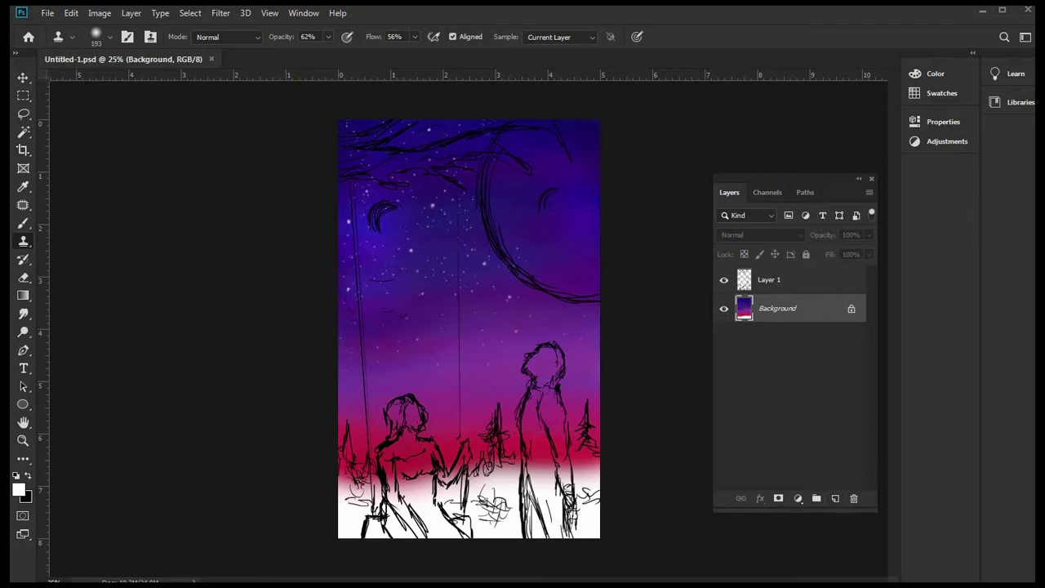
- Add a new layer above the Background and set the foreground colour to light blue 62c7f6
{"action": "left_click", "coordinate": [834, 498]}
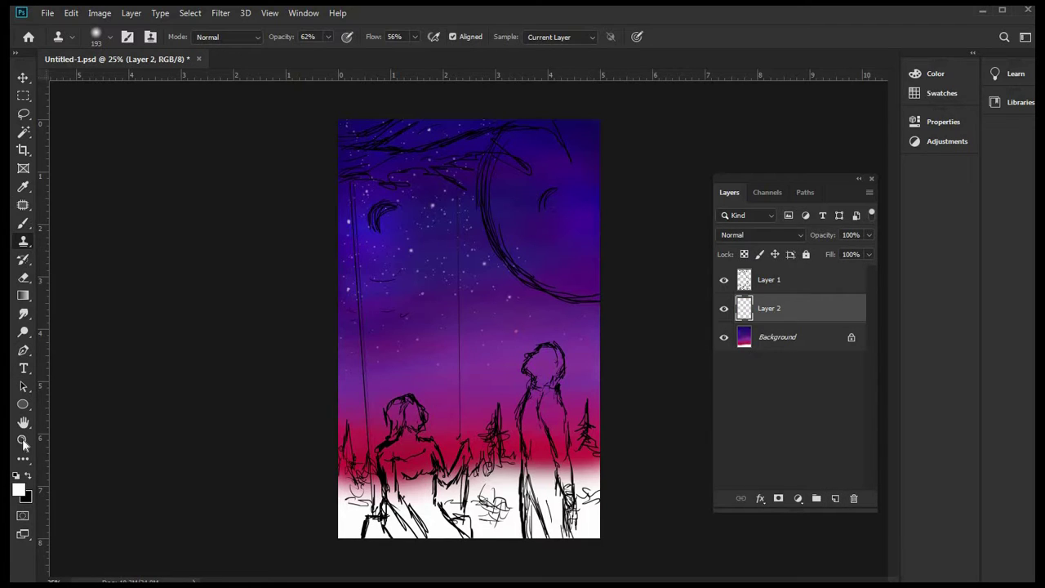
{"action": "left_click", "coordinate": [20, 489]}
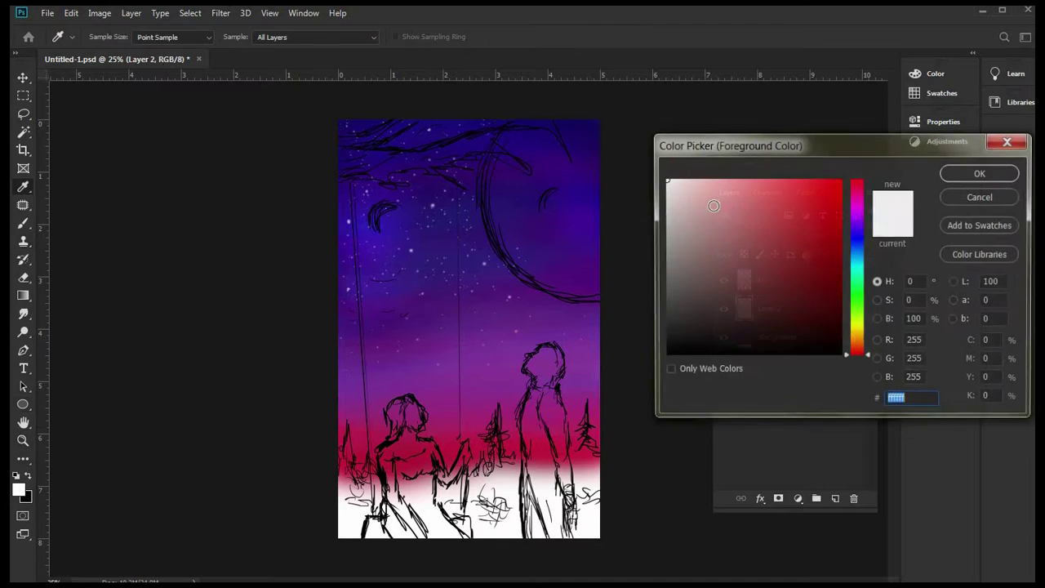
{"action": "left_click", "coordinate": [857, 258]}
{"action": "left_click", "coordinate": [782, 202]}
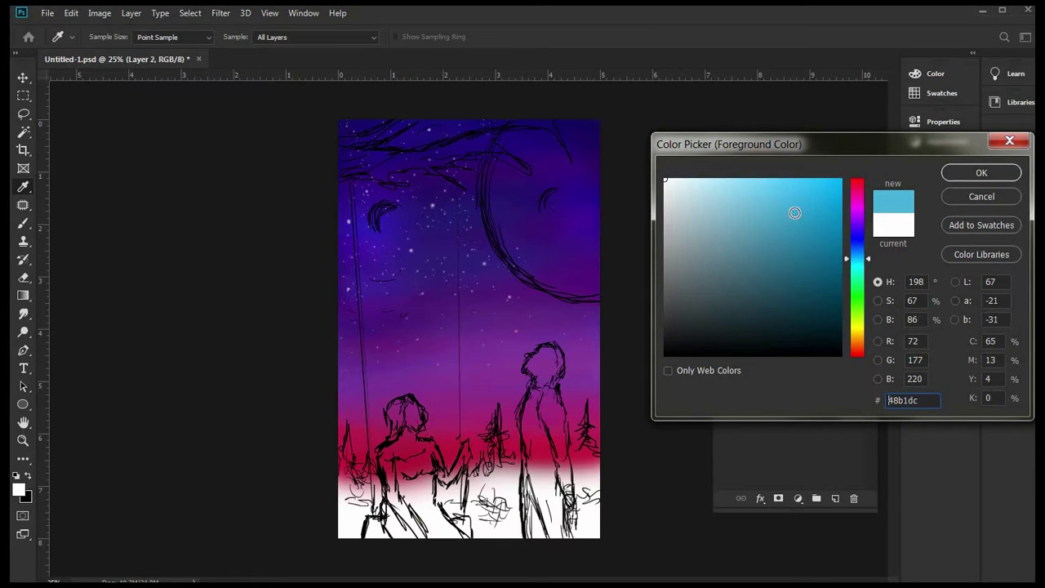
{"action": "left_click_drag", "start_coordinate": [857, 265], "coordinate": [857, 261]}
{"action": "left_click", "coordinate": [770, 184]}
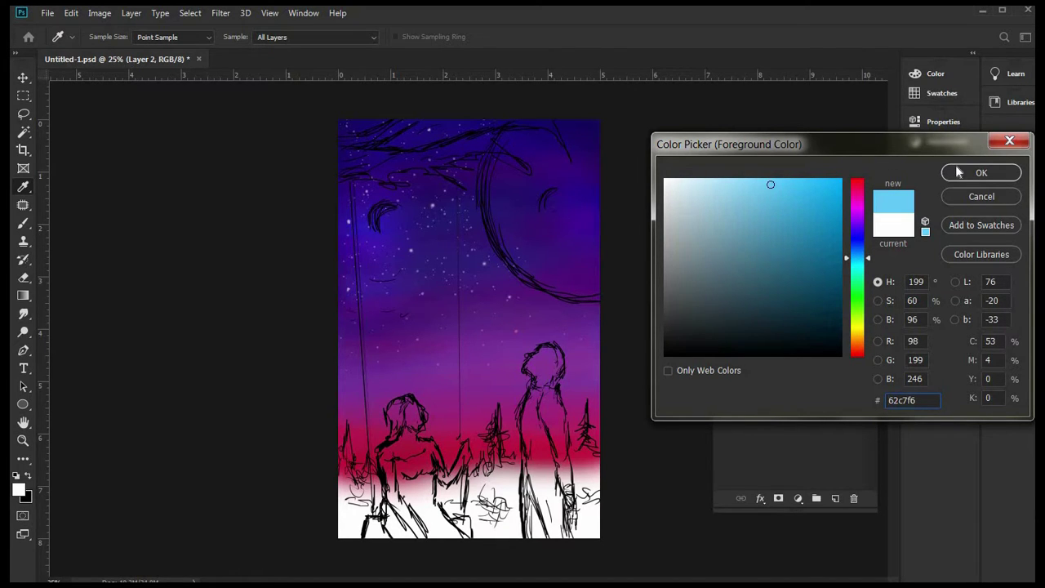
{"action": "left_click", "coordinate": [959, 172]}
{"action": "key", "text": "s"}
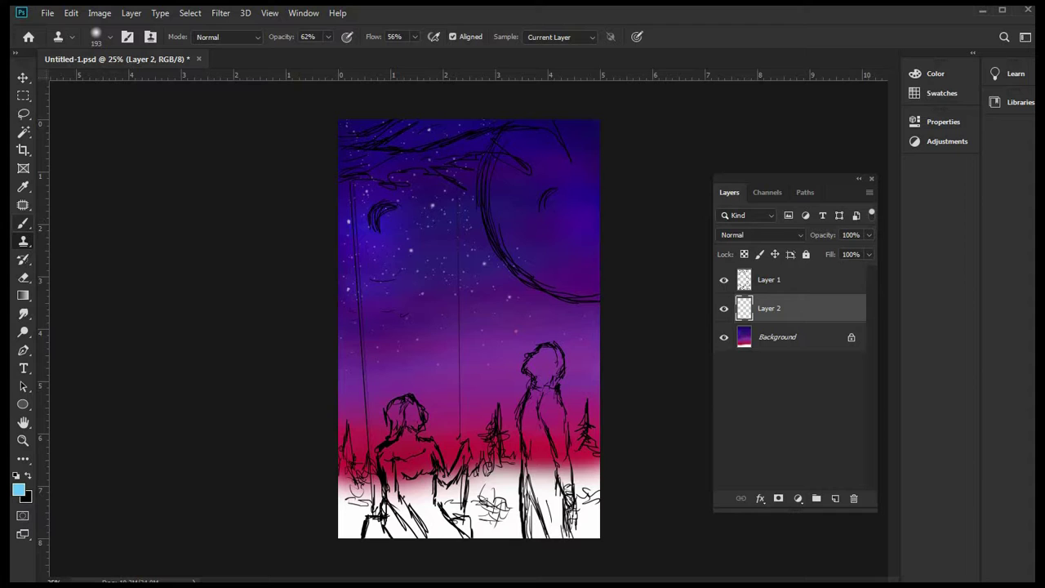
- Switch to the Brush tool with the Round Point Stiff brush at 58 px
{"action": "key", "text": "b"}
{"action": "right_click", "coordinate": [110, 110]}
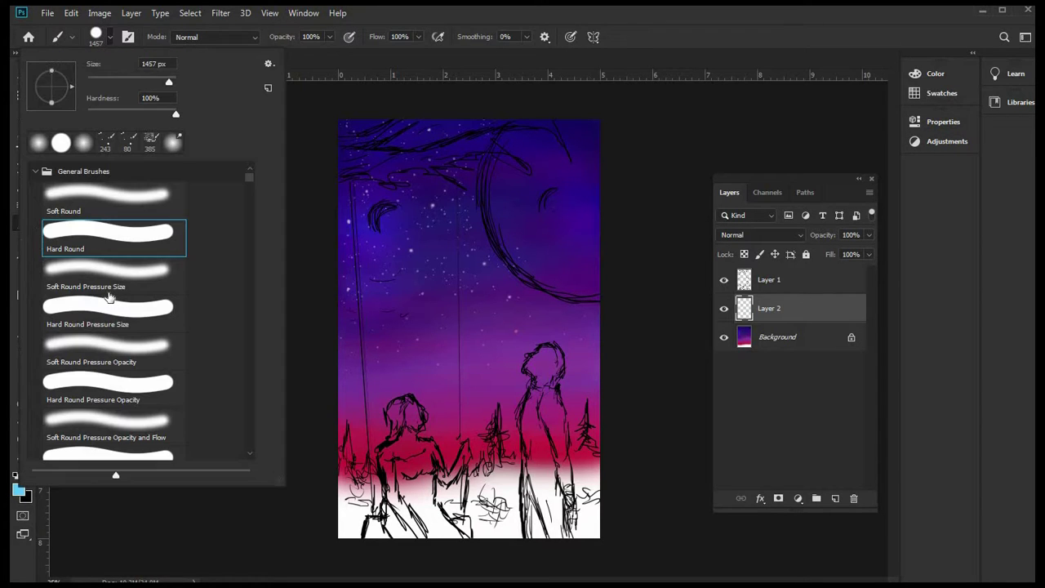
{"action": "left_click_drag", "start_coordinate": [252, 183], "coordinate": [251, 232]}
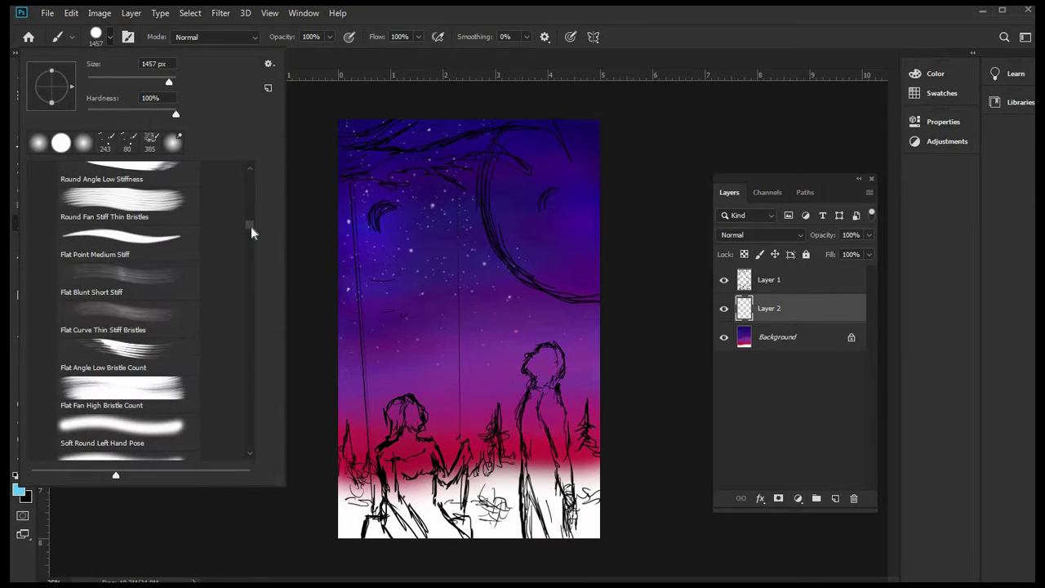
{"action": "left_click", "coordinate": [139, 245]}
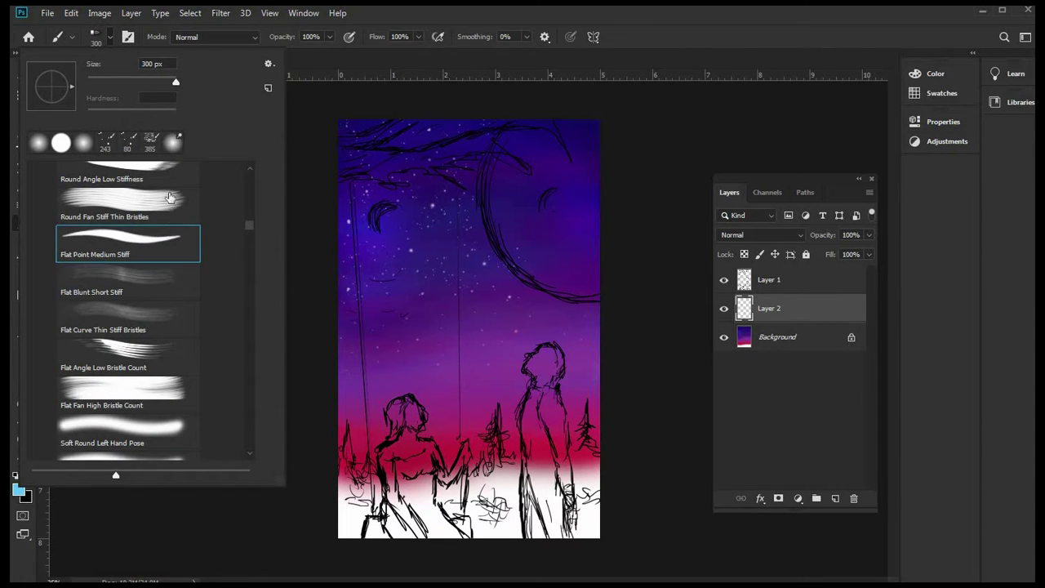
{"action": "left_click_drag", "start_coordinate": [248, 227], "coordinate": [247, 216]}
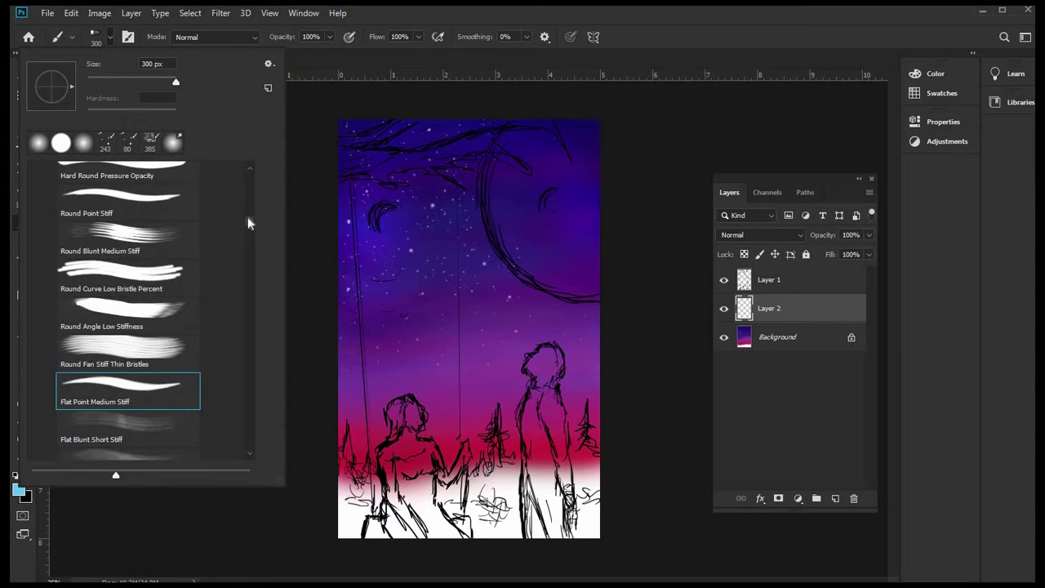
{"action": "scroll", "coordinate": [197, 251], "scroll_direction": "up", "scroll_amount": 3}
{"action": "left_click", "coordinate": [134, 299]}
{"action": "mouse_move", "coordinate": [106, 82]}
{"action": "left_mouse_down"}
{"action": "mouse_move", "coordinate": [150, 80]}
{"action": "mouse_move", "coordinate": [132, 81]}
{"action": "left_mouse_up"}
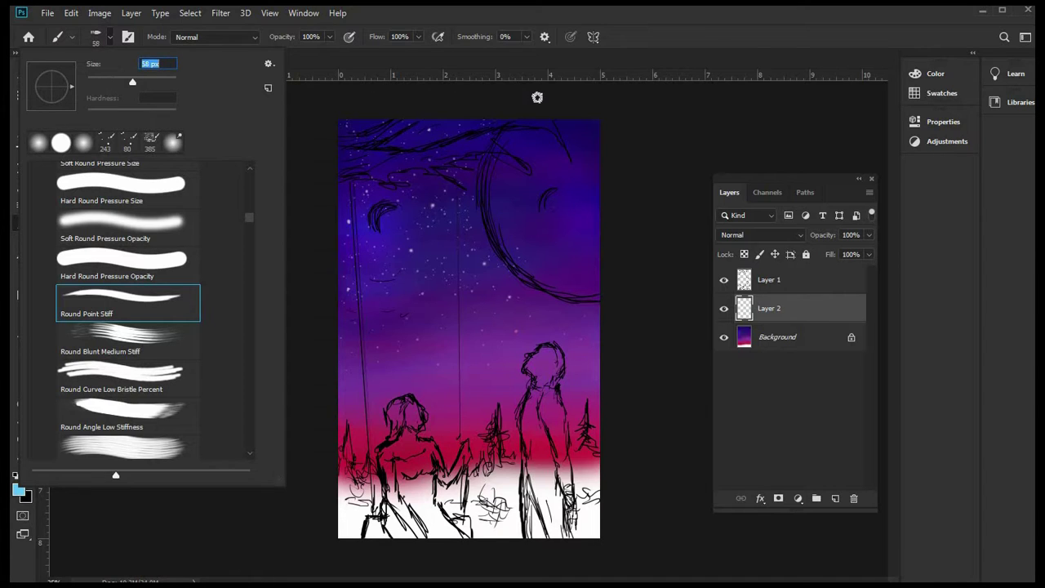
- Try painting a thin light blue crescent inside the planet's sketched edge on Layer 2
{"action": "left_click", "coordinate": [514, 137]}
{"action": "left_click_drag", "start_coordinate": [505, 149], "coordinate": [497, 236]}
{"action": "mouse_move", "coordinate": [516, 124]}
{"action": "left_mouse_down"}
{"action": "mouse_move", "coordinate": [499, 177]}
{"action": "mouse_move", "coordinate": [506, 240]}
{"action": "mouse_move", "coordinate": [543, 280]}
{"action": "mouse_move", "coordinate": [565, 286]}
{"action": "left_mouse_up"}
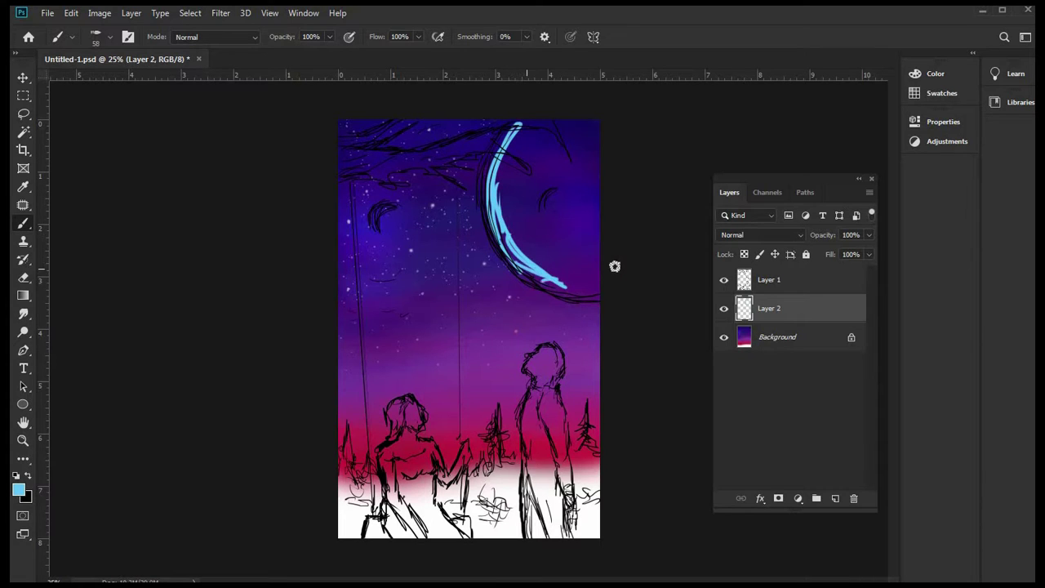
- Compare the crescent with the sketch by toggling layer visibility, and delete Layer 2, keeping Layer 1 and the Background visible
{"action": "left_click", "coordinate": [723, 280]}
{"action": "left_click", "coordinate": [723, 307]}
{"action": "left_click", "coordinate": [723, 308]}
{"action": "left_click", "coordinate": [723, 280]}
{"action": "left_click", "coordinate": [723, 310]}
{"action": "left_click", "coordinate": [726, 307]}
{"action": "key", "text": "Delete"}
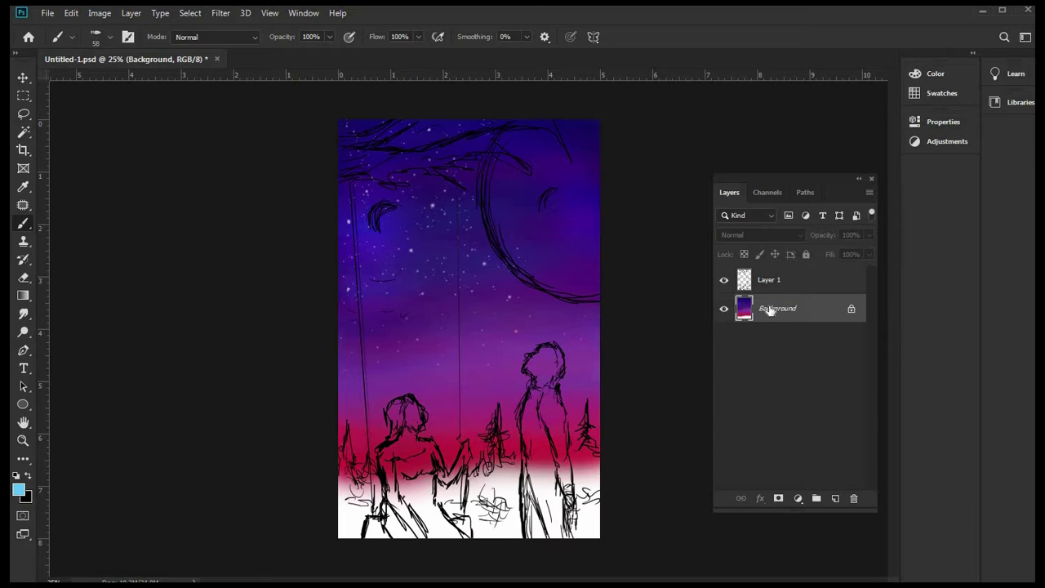
{"action": "left_click", "coordinate": [724, 310]}
{"action": "left_click", "coordinate": [724, 309]}
- Set the Round Point Stiff brush size to 94 px
{"action": "left_click", "coordinate": [104, 38]}
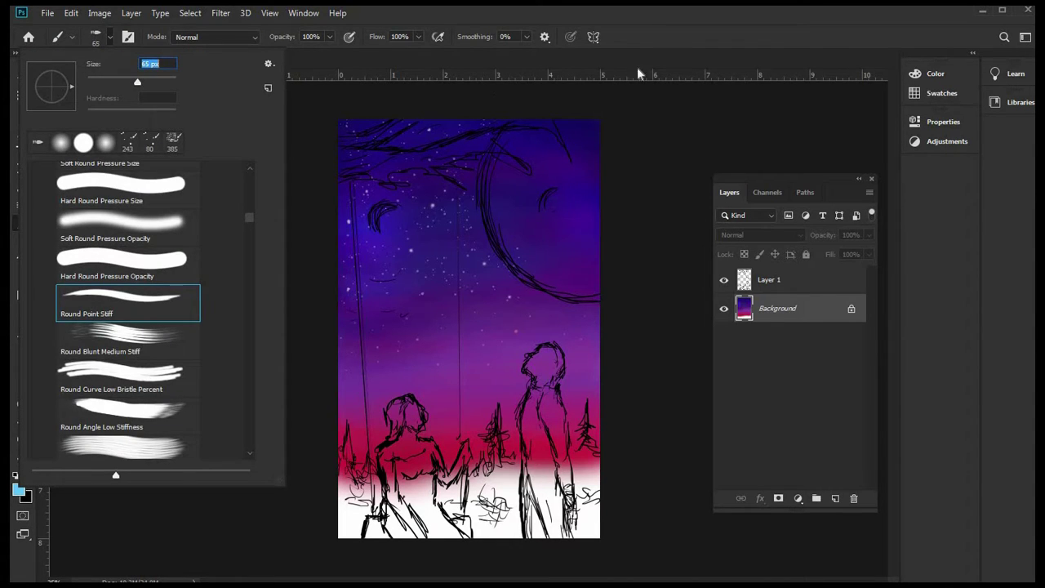
{"action": "key", "text": "Return"}
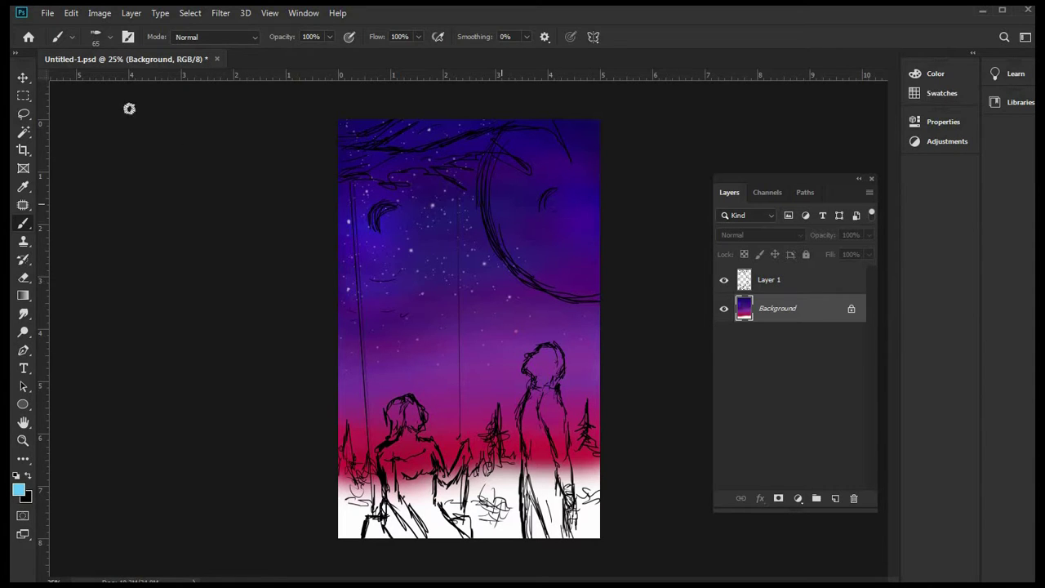
{"action": "left_click", "coordinate": [109, 37]}
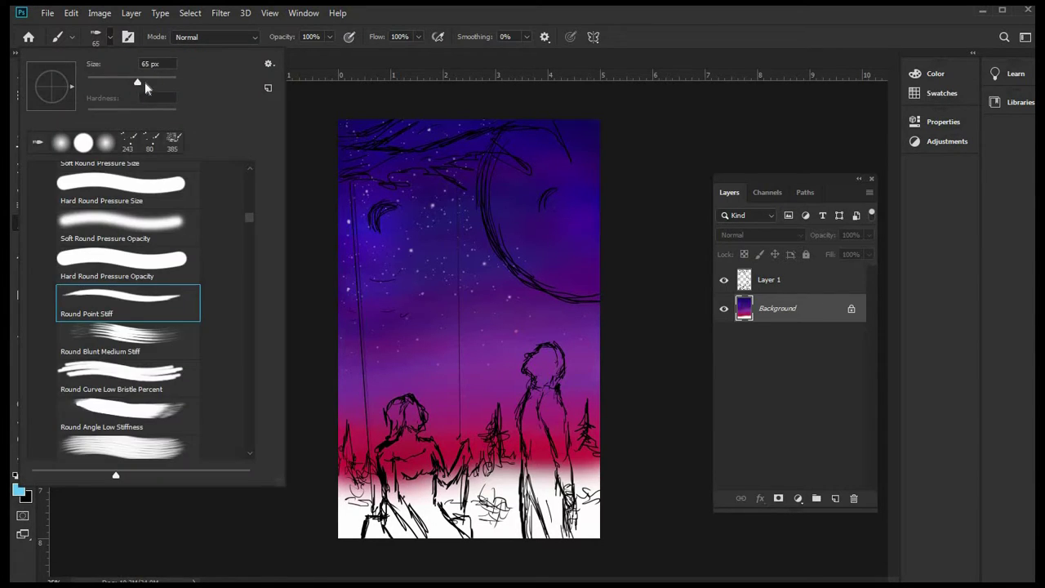
{"action": "left_click_drag", "start_coordinate": [144, 83], "coordinate": [156, 83]}
- Paint a light blue crescent along the planet's sketched edge on the Background and thicken it inward
{"action": "left_click", "coordinate": [490, 206]}
{"action": "mouse_move", "coordinate": [490, 206]}
{"action": "left_mouse_down"}
{"action": "mouse_move", "coordinate": [490, 216]}
{"action": "mouse_move", "coordinate": [488, 186]}
{"action": "left_mouse_up"}
{"action": "mouse_move", "coordinate": [497, 147]}
{"action": "left_mouse_down"}
{"action": "mouse_move", "coordinate": [486, 189]}
{"action": "mouse_move", "coordinate": [520, 119]}
{"action": "mouse_move", "coordinate": [488, 178]}
{"action": "mouse_move", "coordinate": [517, 125]}
{"action": "mouse_move", "coordinate": [494, 163]}
{"action": "mouse_move", "coordinate": [502, 154]}
{"action": "mouse_move", "coordinate": [498, 210]}
{"action": "mouse_move", "coordinate": [492, 172]}
{"action": "mouse_move", "coordinate": [497, 231]}
{"action": "mouse_move", "coordinate": [487, 185]}
{"action": "mouse_move", "coordinate": [503, 235]}
{"action": "mouse_move", "coordinate": [494, 232]}
{"action": "mouse_move", "coordinate": [488, 188]}
{"action": "mouse_move", "coordinate": [512, 259]}
{"action": "mouse_move", "coordinate": [496, 218]}
{"action": "mouse_move", "coordinate": [534, 282]}
{"action": "mouse_move", "coordinate": [522, 271]}
{"action": "mouse_move", "coordinate": [569, 297]}
{"action": "mouse_move", "coordinate": [601, 294]}
{"action": "mouse_move", "coordinate": [544, 276]}
{"action": "mouse_move", "coordinate": [570, 291]}
{"action": "mouse_move", "coordinate": [548, 285]}
{"action": "mouse_move", "coordinate": [561, 291]}
{"action": "mouse_move", "coordinate": [522, 269]}
{"action": "mouse_move", "coordinate": [541, 283]}
{"action": "mouse_move", "coordinate": [518, 258]}
{"action": "mouse_move", "coordinate": [538, 275]}
{"action": "left_mouse_up"}
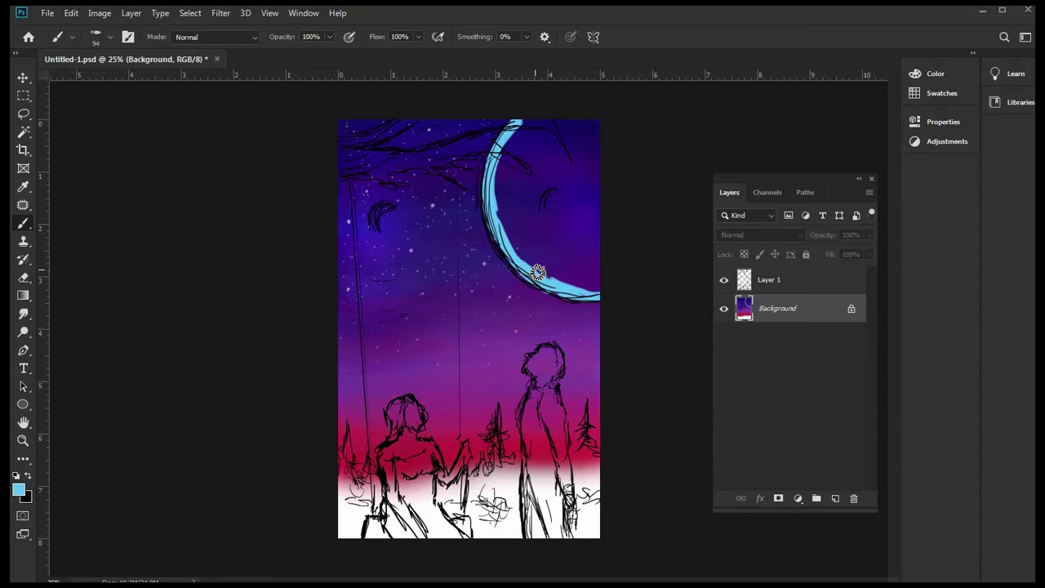
{"action": "mouse_move", "coordinate": [531, 263]}
{"action": "left_mouse_down"}
{"action": "mouse_move", "coordinate": [501, 229]}
{"action": "mouse_move", "coordinate": [543, 273]}
{"action": "mouse_move", "coordinate": [506, 231]}
{"action": "mouse_move", "coordinate": [519, 250]}
{"action": "mouse_move", "coordinate": [506, 245]}
{"action": "mouse_move", "coordinate": [518, 238]}
{"action": "mouse_move", "coordinate": [500, 208]}
{"action": "mouse_move", "coordinate": [493, 220]}
{"action": "mouse_move", "coordinate": [509, 142]}
{"action": "mouse_move", "coordinate": [499, 156]}
{"action": "mouse_move", "coordinate": [518, 121]}
{"action": "mouse_move", "coordinate": [503, 153]}
{"action": "mouse_move", "coordinate": [505, 206]}
{"action": "mouse_move", "coordinate": [503, 191]}
{"action": "mouse_move", "coordinate": [519, 245]}
{"action": "mouse_move", "coordinate": [553, 280]}
{"action": "mouse_move", "coordinate": [601, 291]}
{"action": "mouse_move", "coordinate": [537, 263]}
{"action": "mouse_move", "coordinate": [516, 238]}
{"action": "mouse_move", "coordinate": [530, 239]}
{"action": "mouse_move", "coordinate": [505, 205]}
{"action": "mouse_move", "coordinate": [511, 147]}
{"action": "left_mouse_up"}
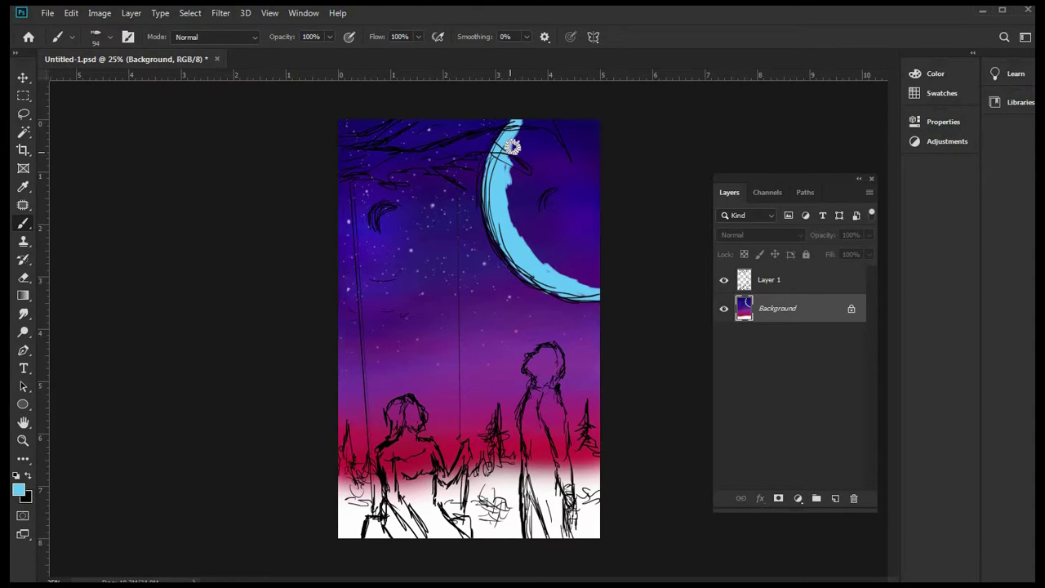
- Sample the dark blue of the sky beside the planet as the foreground colour and hide the sketch on Layer 1
{"action": "left_click", "coordinate": [23, 186]}
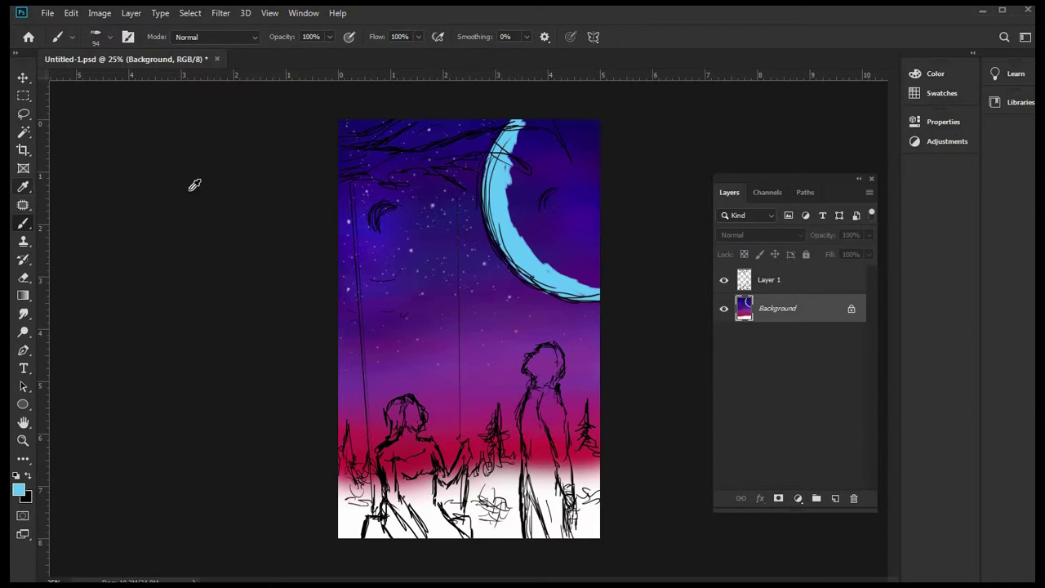
{"action": "left_click", "coordinate": [476, 148]}
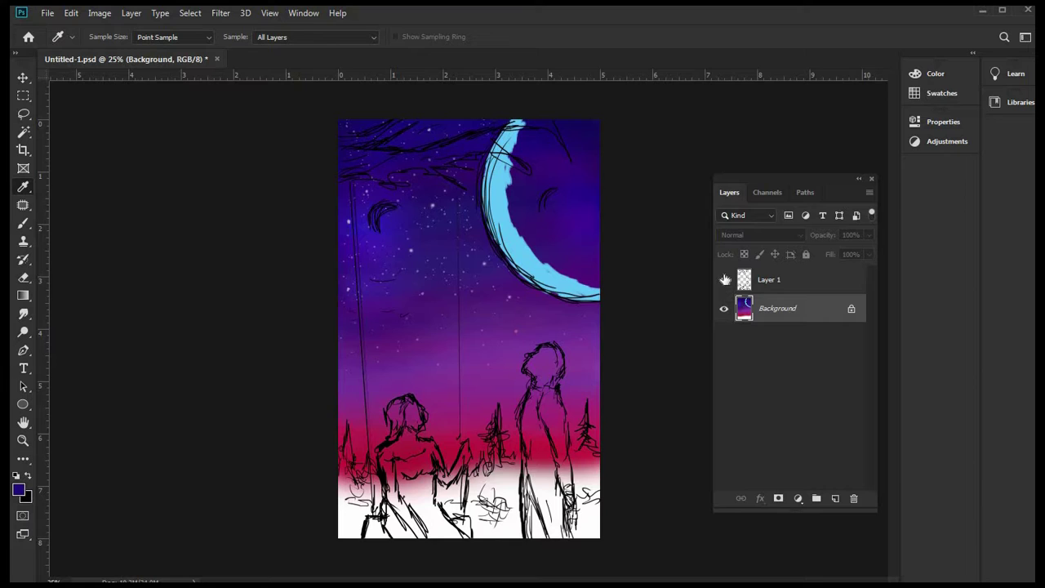
{"action": "left_click", "coordinate": [724, 280]}
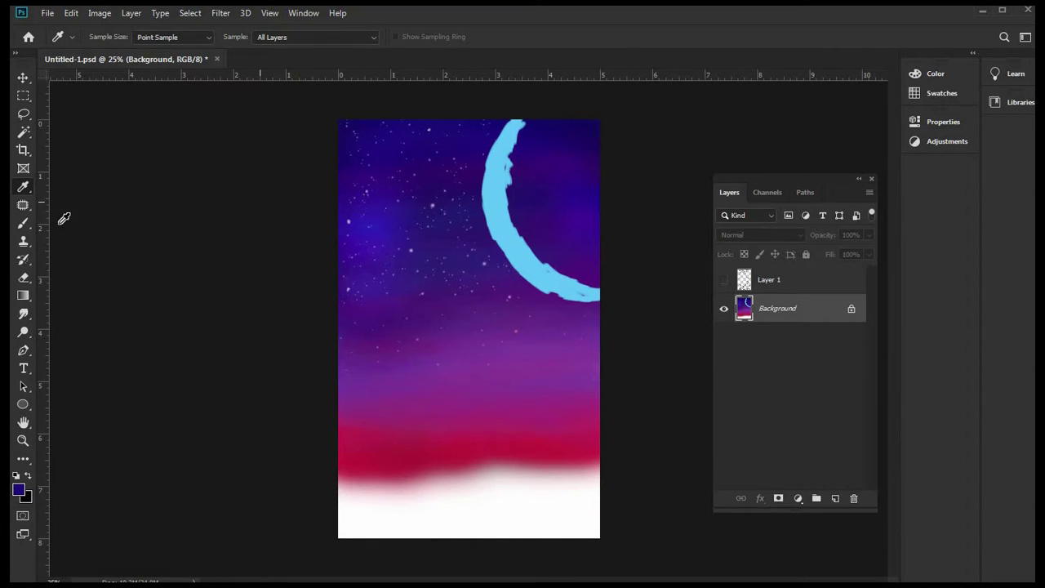
- Switch to the Mixer Brush tool and set its soft round brush size to 155 px
{"action": "left_click", "coordinate": [25, 222]}
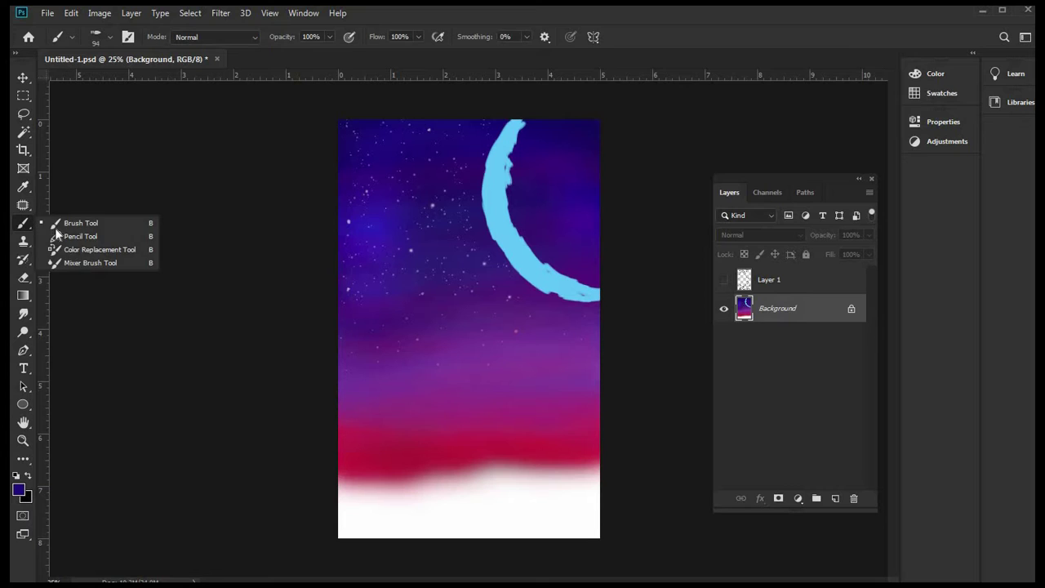
{"action": "left_click", "coordinate": [90, 262]}
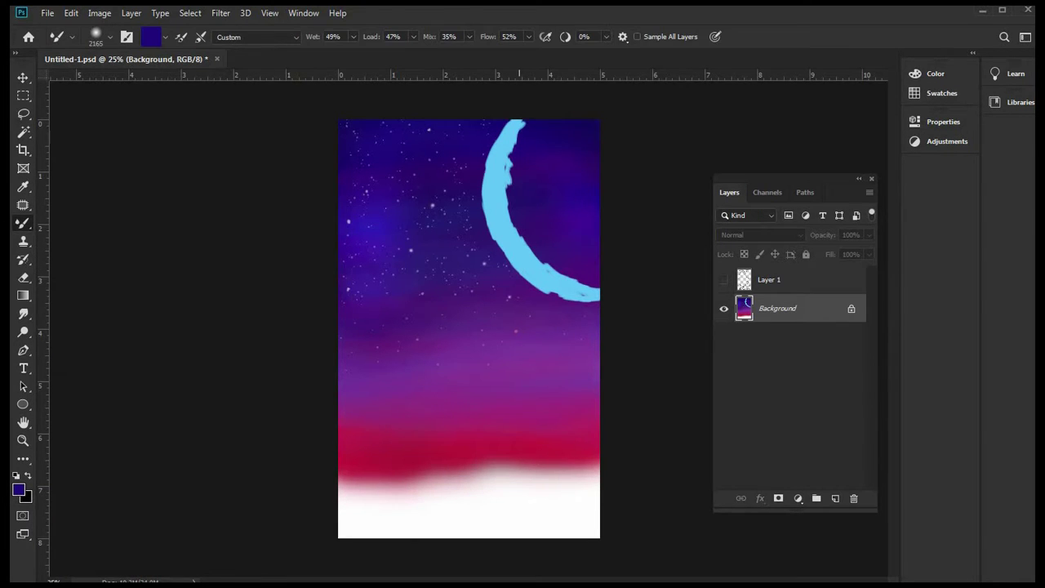
{"action": "left_click", "coordinate": [107, 38]}
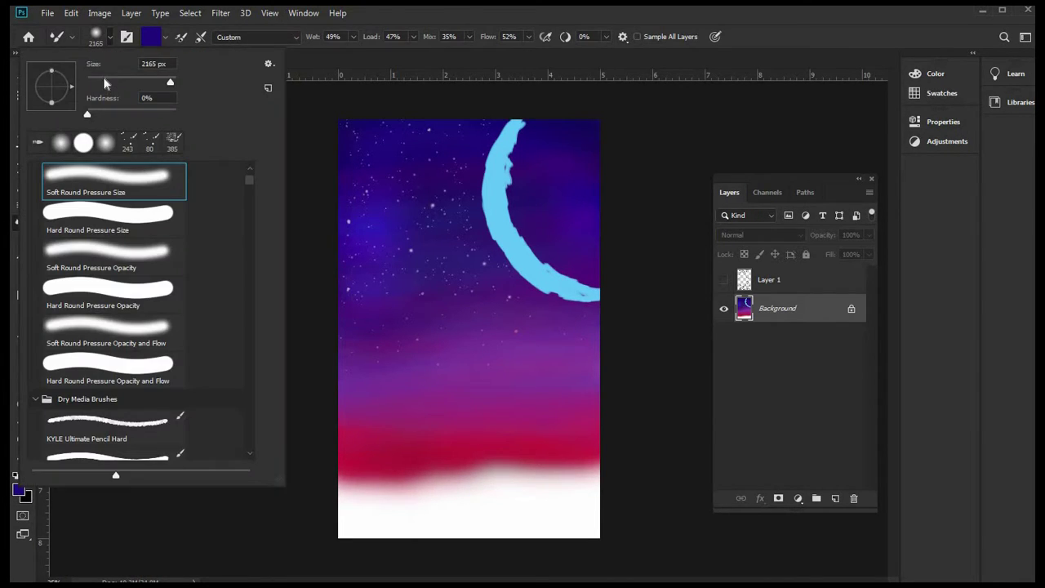
{"action": "left_click", "coordinate": [103, 80]}
{"action": "left_click", "coordinate": [140, 81]}
{"action": "left_click", "coordinate": [144, 79]}
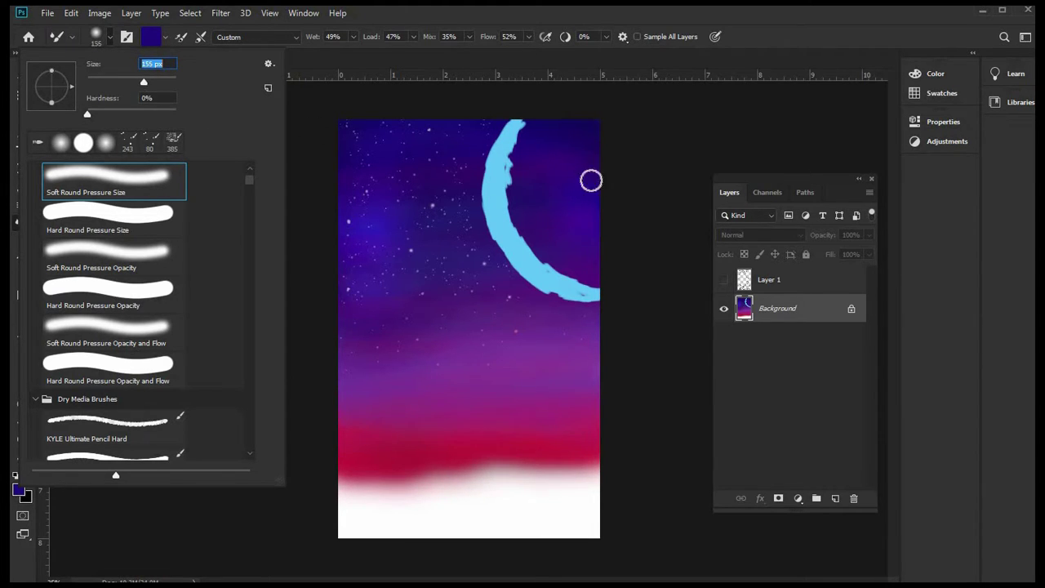
- Blend dark blue into the crescent's inner edge with the Mixer Brush, from its upper tip along to the lower curve
{"action": "left_click", "coordinate": [513, 213]}
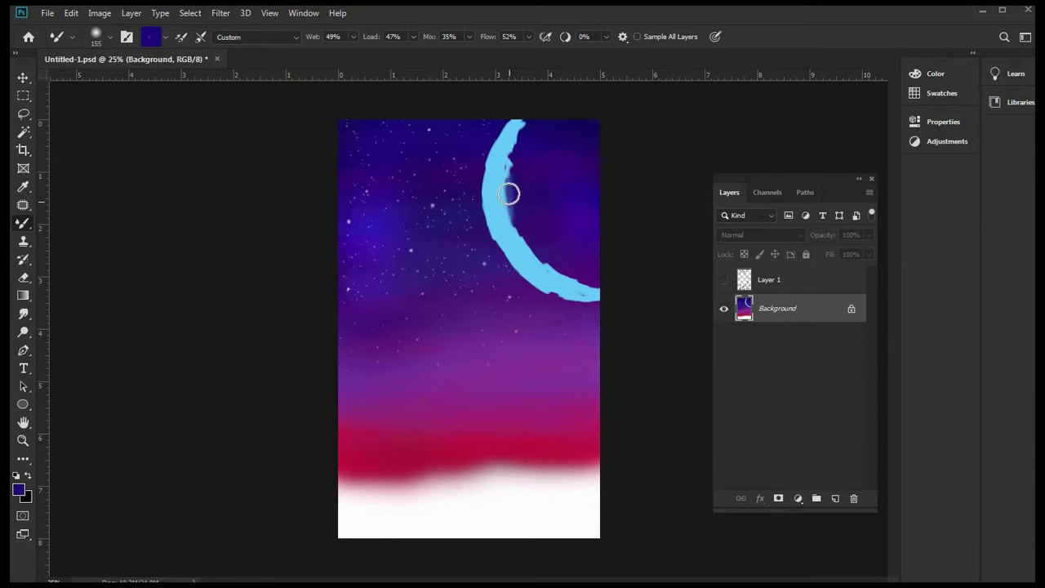
{"action": "left_click_drag", "start_coordinate": [510, 202], "coordinate": [507, 182]}
{"action": "left_click_drag", "start_coordinate": [512, 166], "coordinate": [523, 122]}
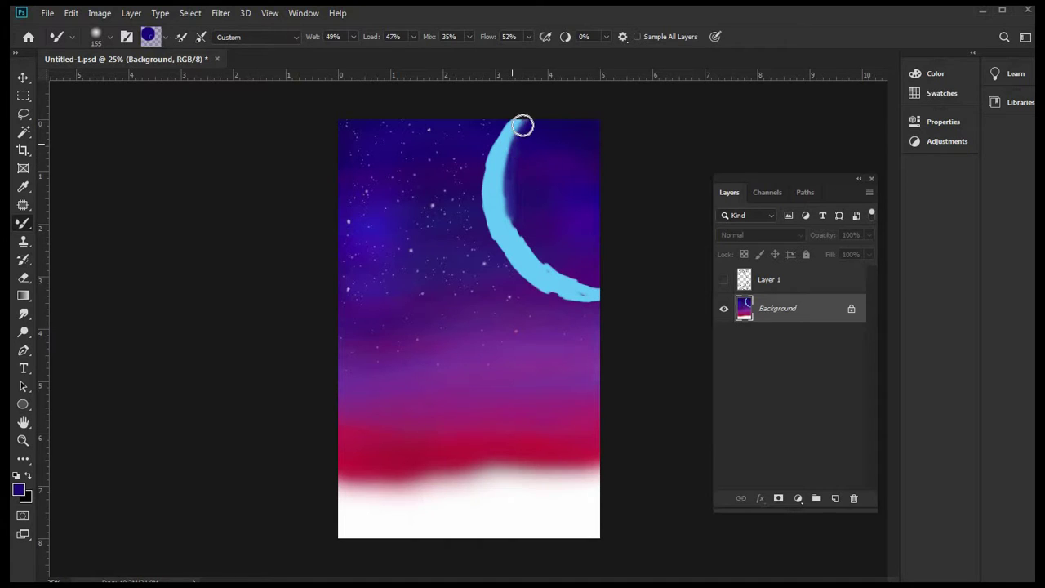
{"action": "mouse_move", "coordinate": [512, 198]}
{"action": "left_mouse_down"}
{"action": "mouse_move", "coordinate": [534, 257]}
{"action": "mouse_move", "coordinate": [555, 276]}
{"action": "mouse_move", "coordinate": [594, 282]}
{"action": "mouse_move", "coordinate": [532, 250]}
{"action": "mouse_move", "coordinate": [541, 266]}
{"action": "mouse_move", "coordinate": [522, 255]}
{"action": "mouse_move", "coordinate": [537, 274]}
{"action": "mouse_move", "coordinate": [547, 266]}
{"action": "mouse_move", "coordinate": [564, 288]}
{"action": "mouse_move", "coordinate": [576, 279]}
{"action": "mouse_move", "coordinate": [595, 290]}
{"action": "mouse_move", "coordinate": [514, 239]}
{"action": "mouse_move", "coordinate": [506, 211]}
{"action": "mouse_move", "coordinate": [498, 213]}
{"action": "mouse_move", "coordinate": [511, 221]}
{"action": "mouse_move", "coordinate": [497, 175]}
{"action": "mouse_move", "coordinate": [505, 182]}
{"action": "mouse_move", "coordinate": [507, 160]}
{"action": "mouse_move", "coordinate": [496, 164]}
{"action": "mouse_move", "coordinate": [525, 129]}
{"action": "left_mouse_up"}
{"action": "left_click_drag", "start_coordinate": [513, 218], "coordinate": [500, 202]}
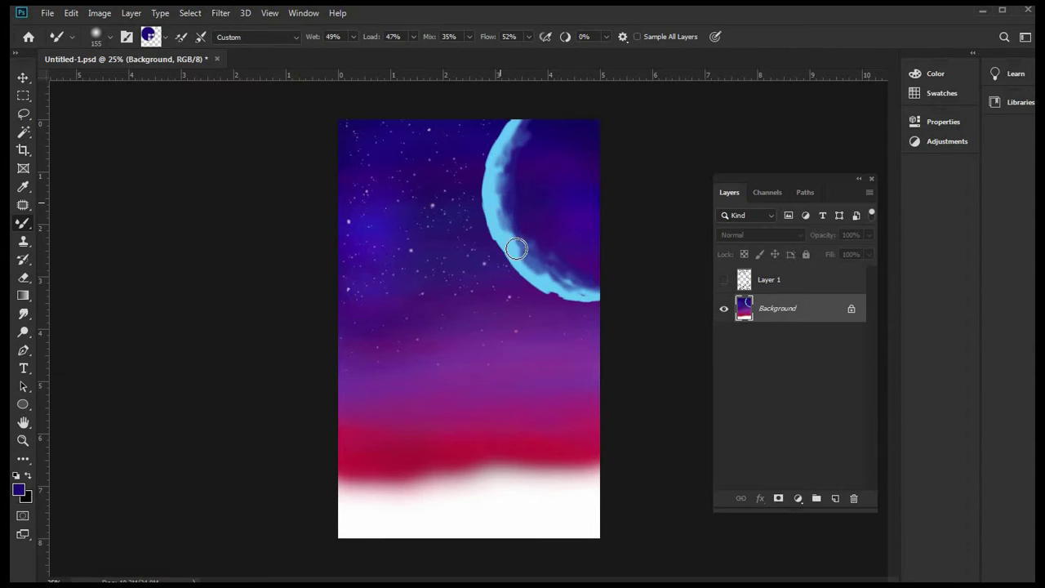
{"action": "mouse_move", "coordinate": [516, 249]}
{"action": "left_mouse_down"}
{"action": "mouse_move", "coordinate": [515, 228]}
{"action": "mouse_move", "coordinate": [537, 266]}
{"action": "mouse_move", "coordinate": [592, 280]}
{"action": "mouse_move", "coordinate": [516, 236]}
{"action": "mouse_move", "coordinate": [550, 274]}
{"action": "left_mouse_up"}
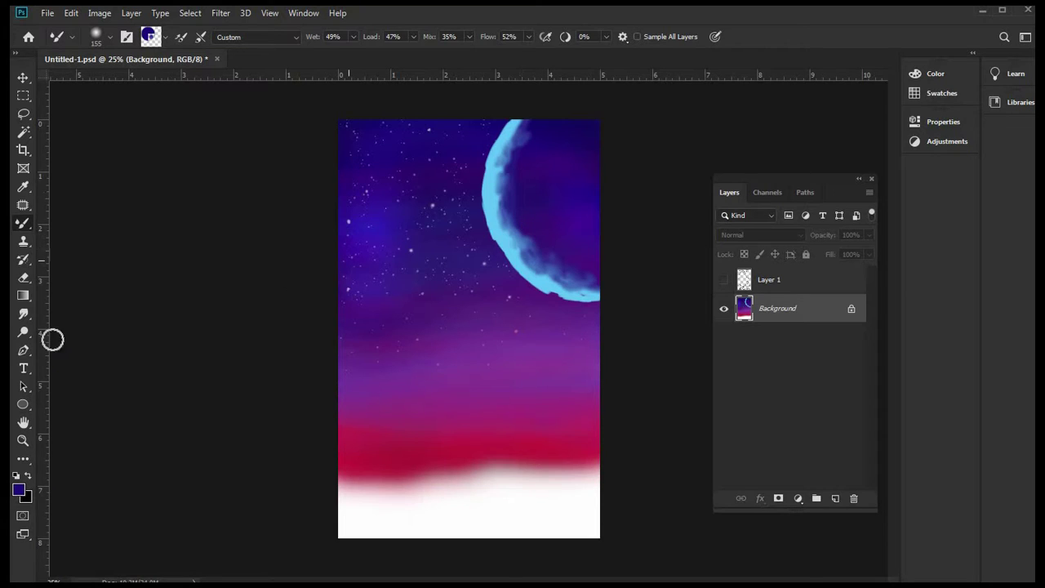
- Sample the crescent's light blue as the foreground colour and set the Mixer Brush size to 187 px
{"action": "left_click", "coordinate": [29, 475]}
{"action": "key", "text": "i"}
{"action": "left_click", "coordinate": [507, 243]}
{"action": "key", "text": "b"}
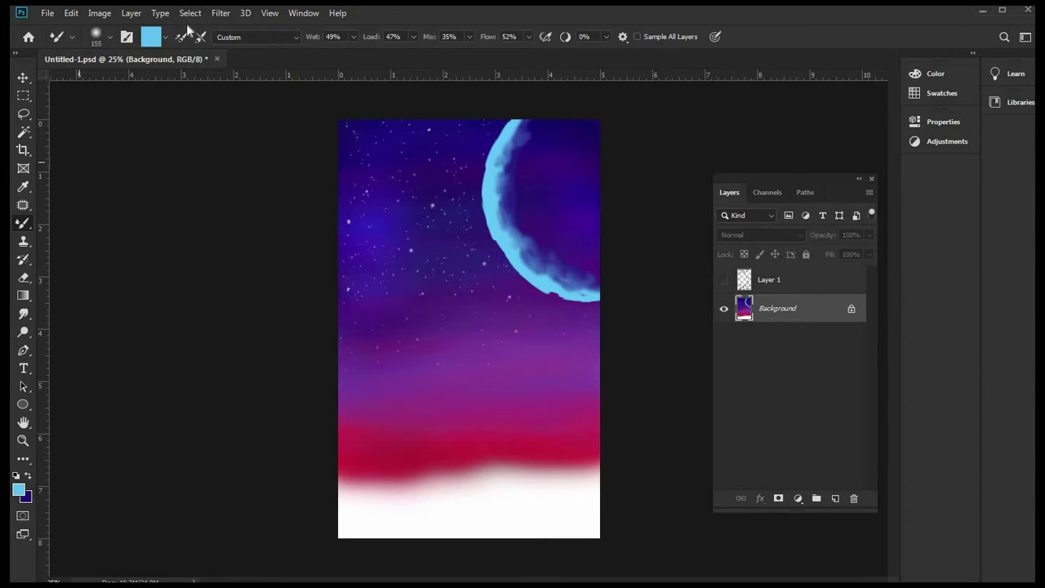
{"action": "left_click", "coordinate": [107, 36]}
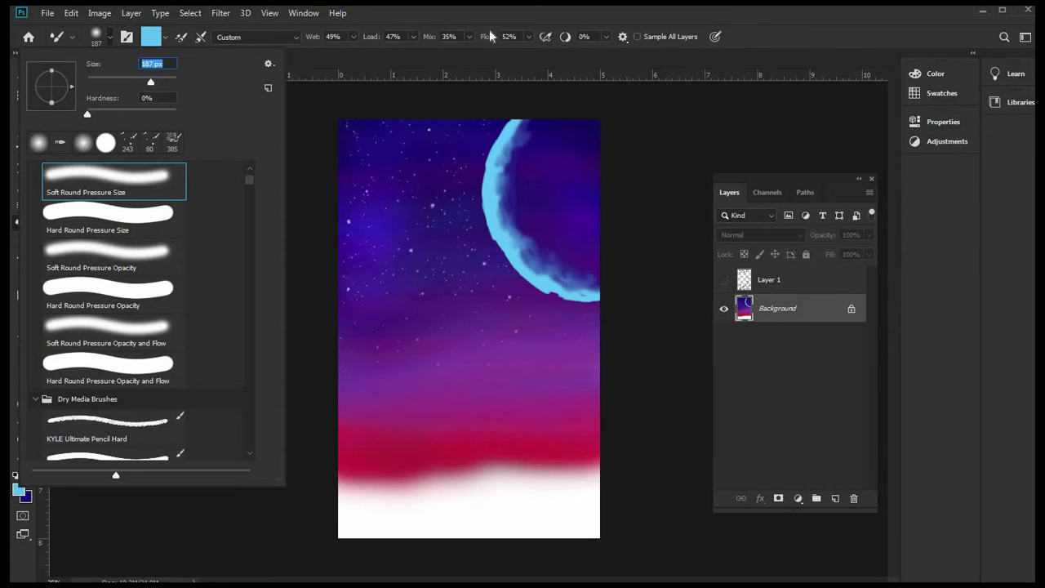
- Smear light blue from the crescent inward to form cloudy patches across the lower part of the planet
{"action": "left_click", "coordinate": [510, 209]}
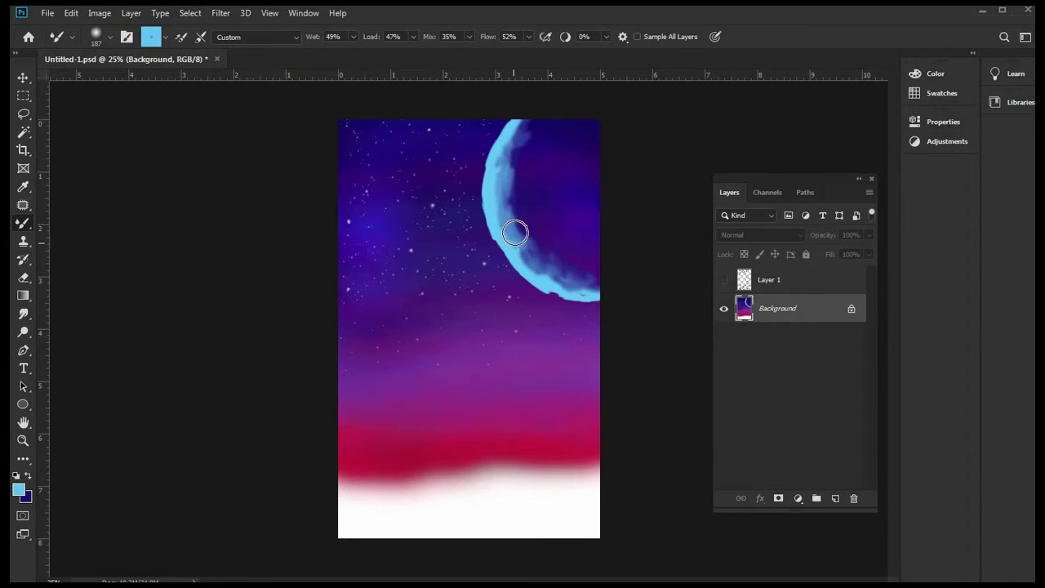
{"action": "mouse_move", "coordinate": [523, 229]}
{"action": "left_mouse_down"}
{"action": "mouse_move", "coordinate": [562, 248]}
{"action": "mouse_move", "coordinate": [545, 203]}
{"action": "mouse_move", "coordinate": [529, 193]}
{"action": "mouse_move", "coordinate": [526, 203]}
{"action": "mouse_move", "coordinate": [559, 218]}
{"action": "mouse_move", "coordinate": [572, 252]}
{"action": "mouse_move", "coordinate": [584, 242]}
{"action": "mouse_move", "coordinate": [572, 265]}
{"action": "mouse_move", "coordinate": [563, 260]}
{"action": "mouse_move", "coordinate": [569, 266]}
{"action": "mouse_move", "coordinate": [592, 259]}
{"action": "mouse_move", "coordinate": [580, 251]}
{"action": "mouse_move", "coordinate": [549, 263]}
{"action": "mouse_move", "coordinate": [561, 269]}
{"action": "mouse_move", "coordinate": [585, 234]}
{"action": "left_mouse_up"}
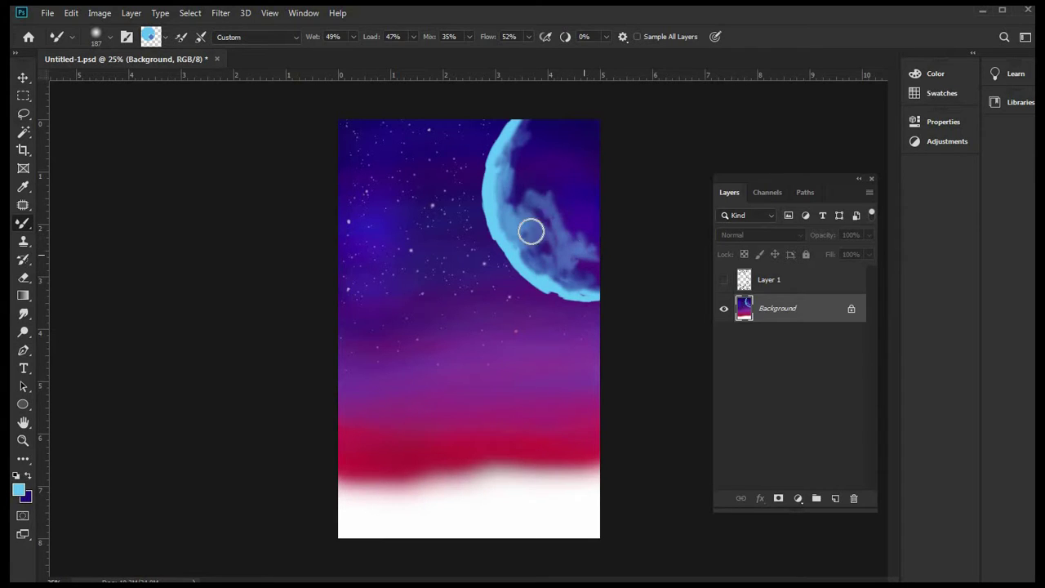
{"action": "mouse_move", "coordinate": [522, 204]}
{"action": "left_mouse_down"}
{"action": "mouse_move", "coordinate": [541, 229]}
{"action": "mouse_move", "coordinate": [510, 210]}
{"action": "left_mouse_up"}
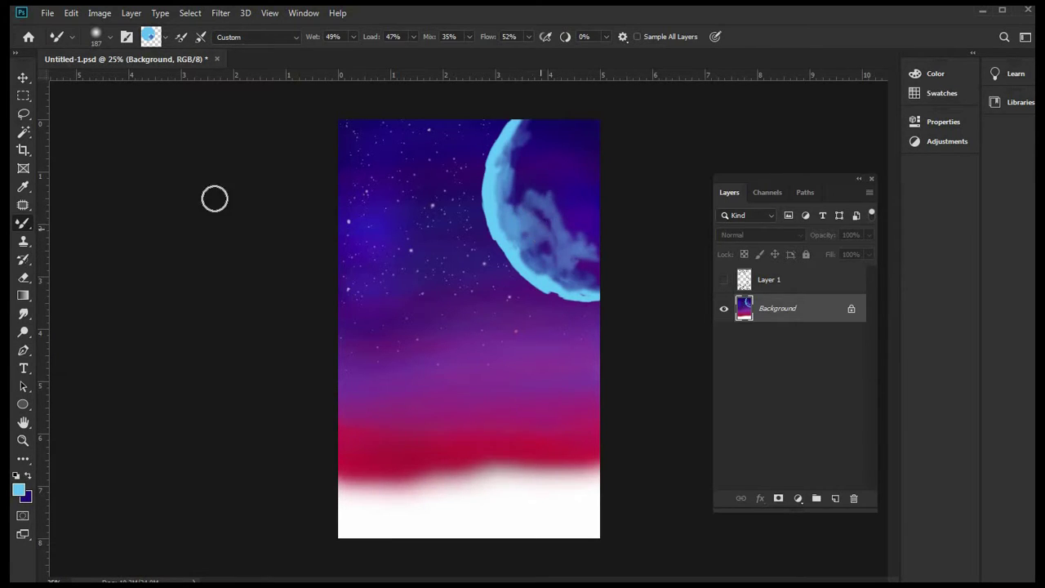
- Sample the sky's dark blue as the foreground colour and switch to the Brush tool with the Soft Round brush
{"action": "left_click", "coordinate": [23, 186]}
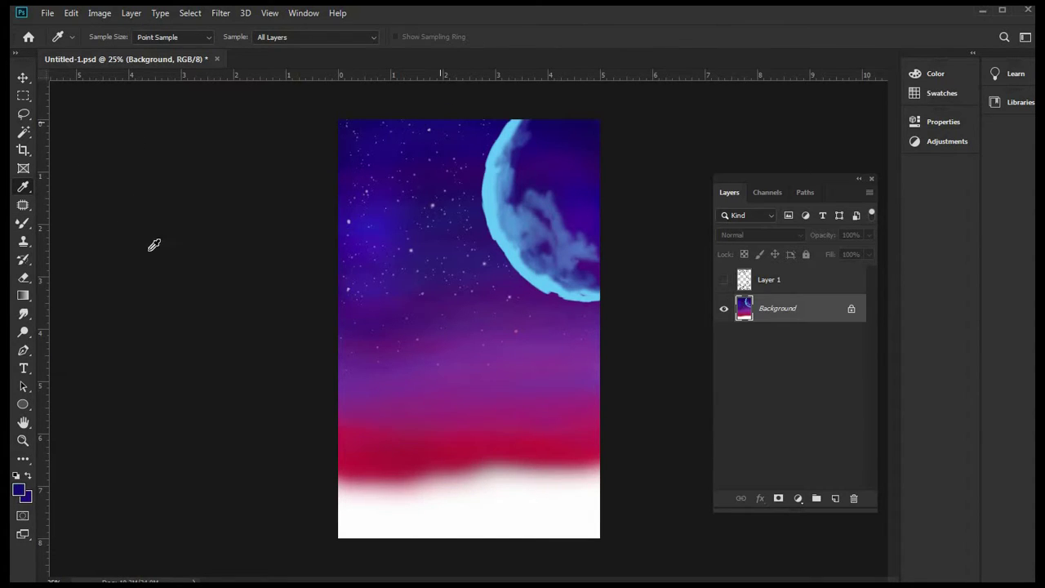
{"action": "left_click_drag", "start_coordinate": [25, 226], "coordinate": [59, 224]}
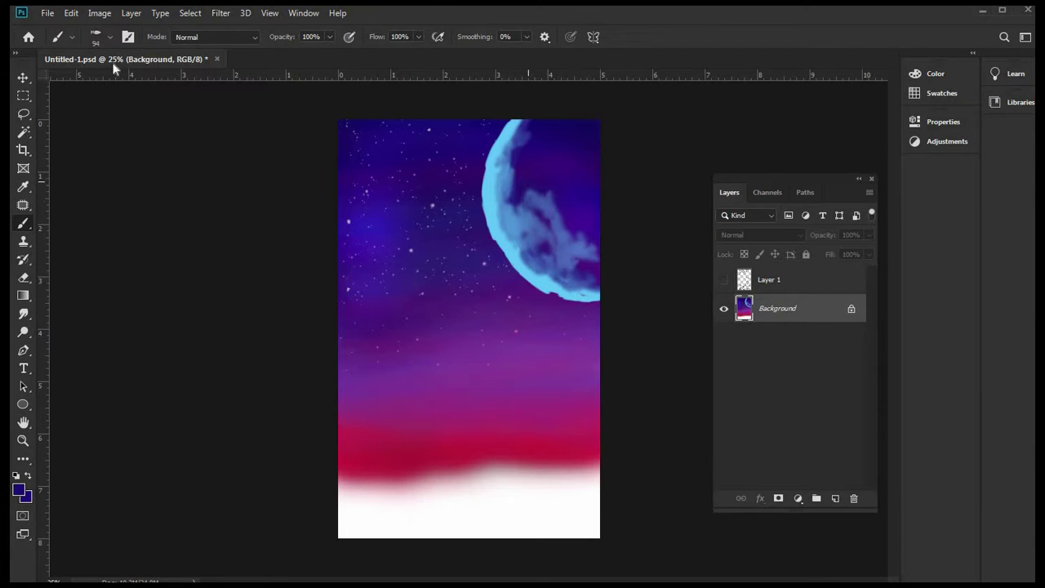
{"action": "left_click", "coordinate": [109, 37]}
{"action": "left_click", "coordinate": [144, 210]}
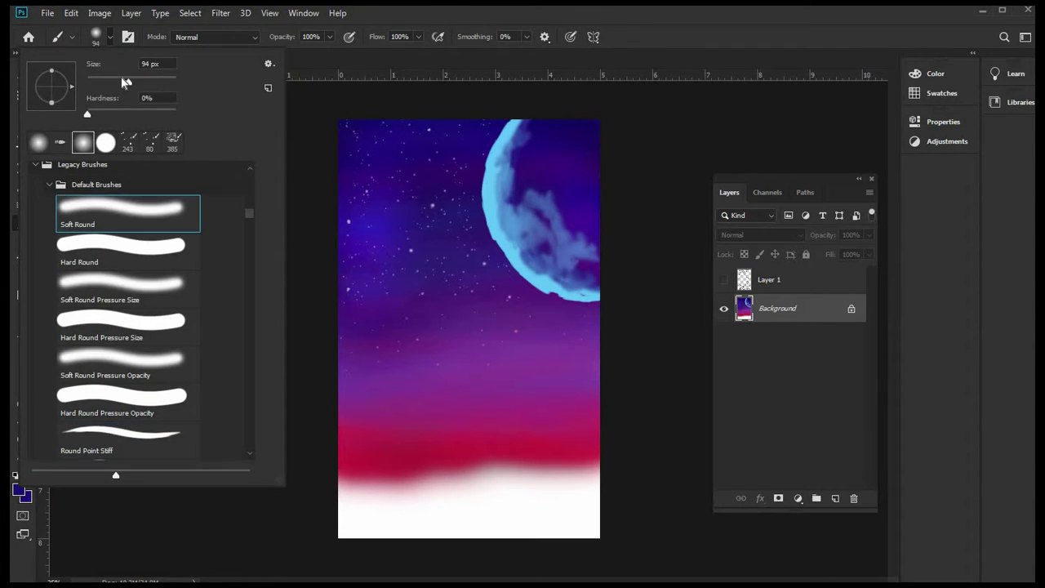
- Set the brush to 38% opacity and 111 px, and paint dark blue over the planet's shaded interior
{"action": "key", "text": "bracketleft"}
{"action": "key", "text": "Return"}
{"action": "key", "text": "3"}
{"action": "key", "text": "8"}
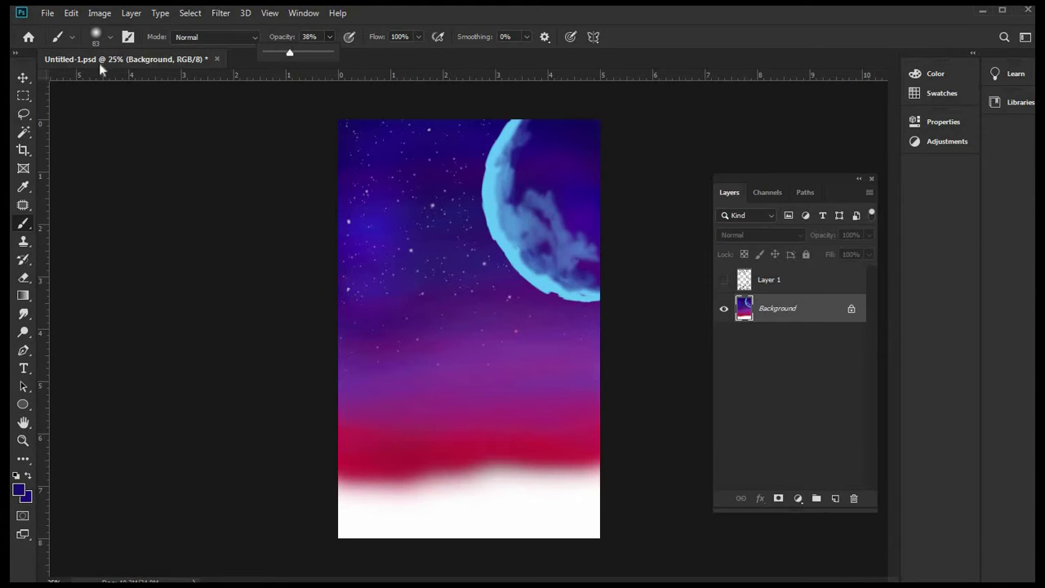
{"action": "left_click", "coordinate": [110, 37]}
{"action": "left_click", "coordinate": [134, 80]}
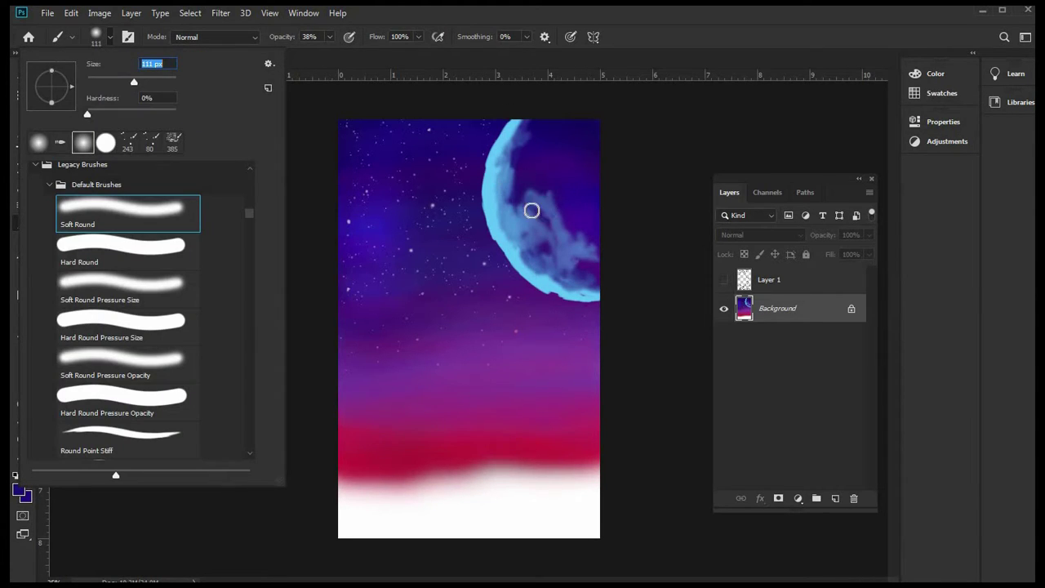
{"action": "key", "text": "Return"}
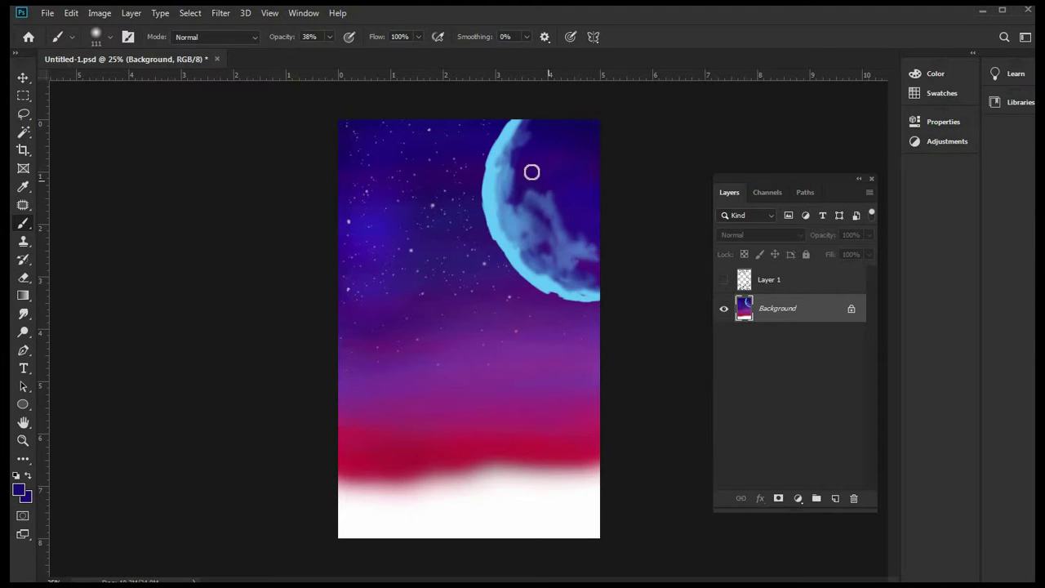
{"action": "left_click_drag", "start_coordinate": [586, 238], "coordinate": [601, 277]}
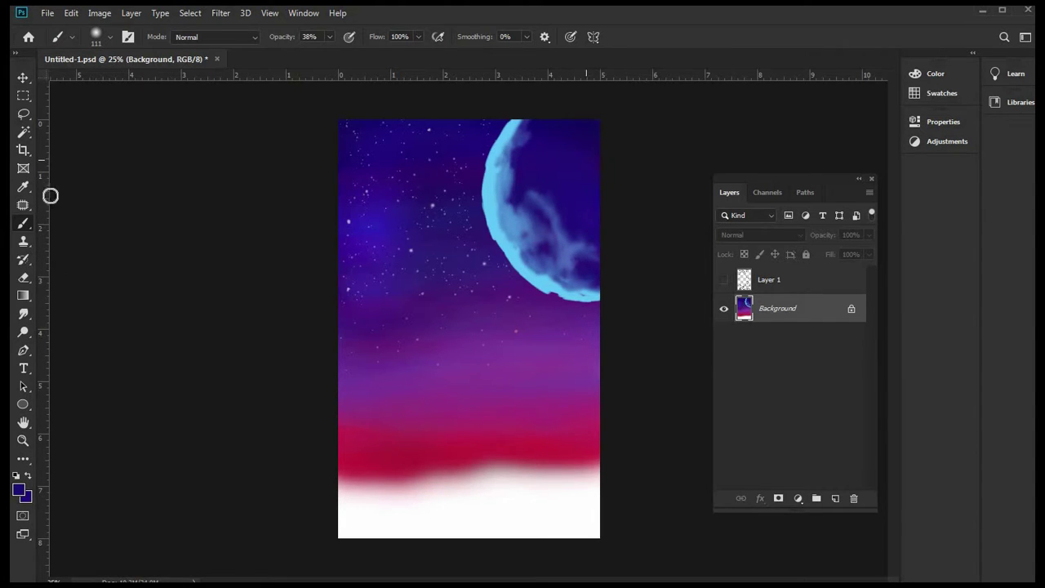
- Sample the medium blue of the planet's cloudy patches as the foreground colour and return to the Brush tool
{"action": "left_click", "coordinate": [23, 189]}
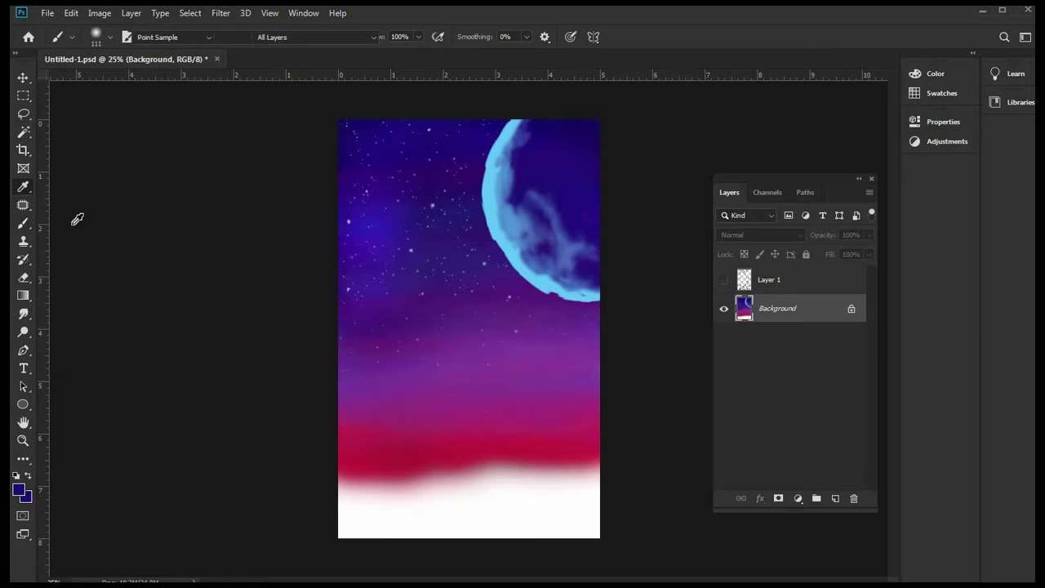
{"action": "left_click", "coordinate": [522, 220]}
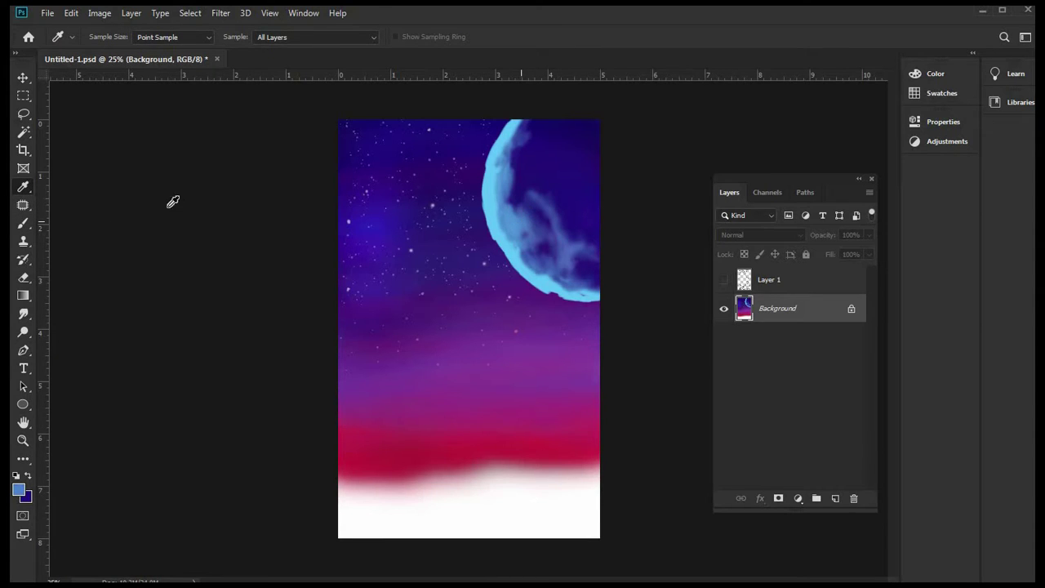
{"action": "left_click", "coordinate": [23, 222]}
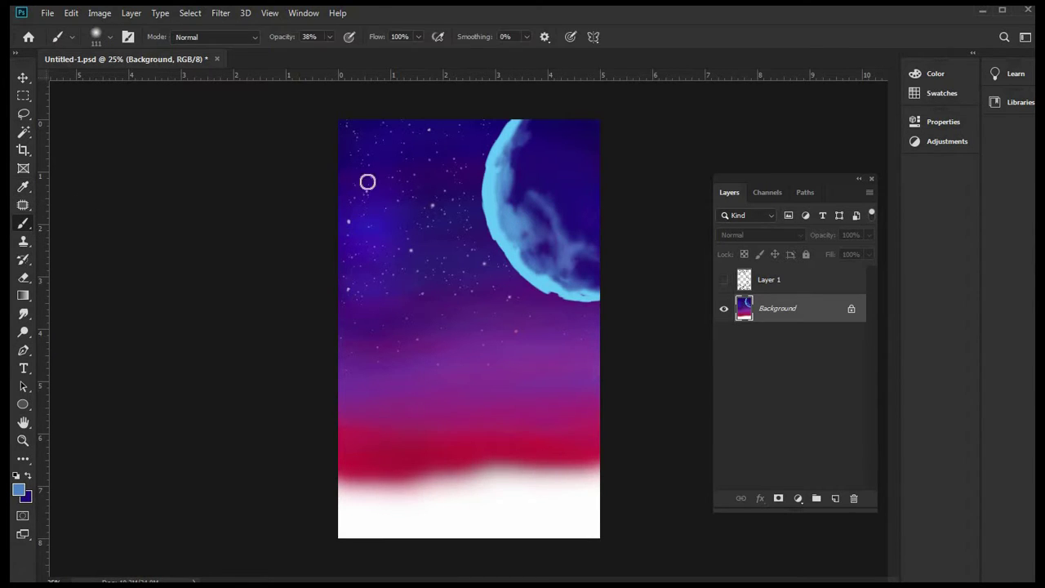
- Try a dab of the Watercolor Wash brush at 124 px on the planet's dark upper interior
{"action": "left_click", "coordinate": [109, 38]}
{"action": "left_click_drag", "start_coordinate": [252, 213], "coordinate": [250, 237]}
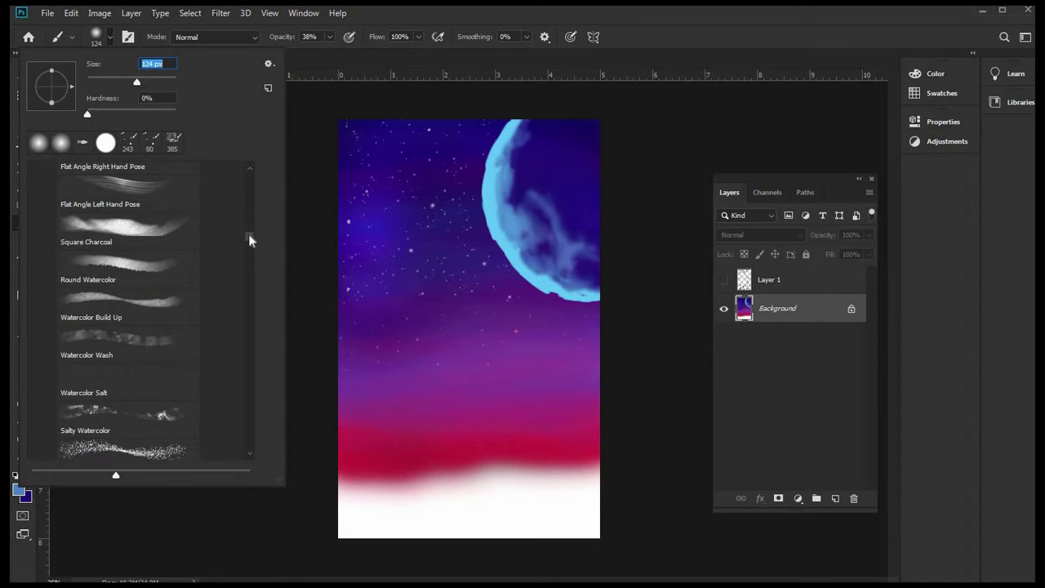
{"action": "scroll", "coordinate": [175, 316], "scroll_direction": "down", "scroll_amount": 1}
{"action": "left_click", "coordinate": [183, 318]}
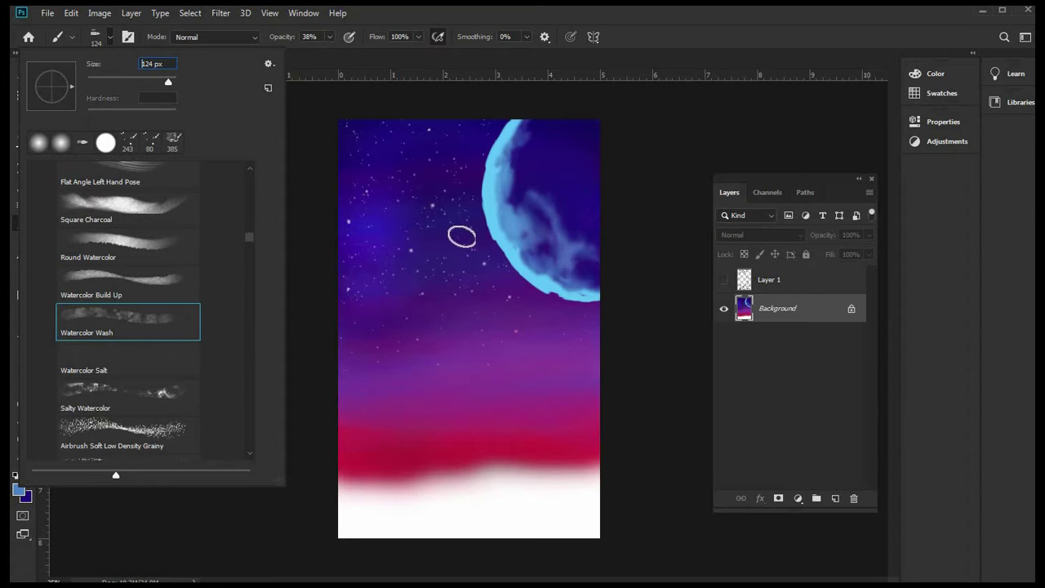
{"action": "left_click", "coordinate": [526, 153]}
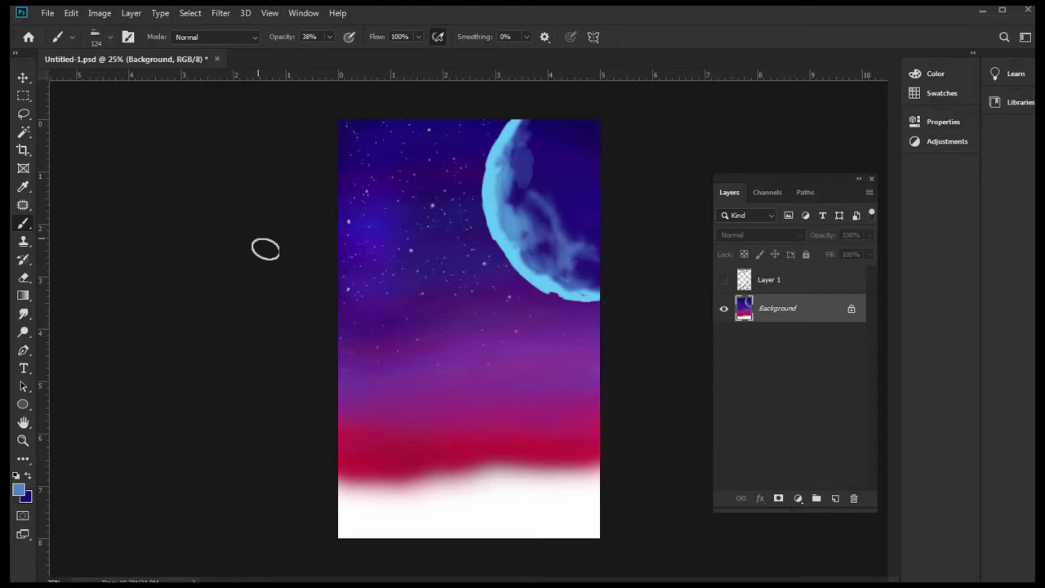
- Choose the Crayon brush and set the brush size to 168 px
{"action": "left_click", "coordinate": [95, 37]}
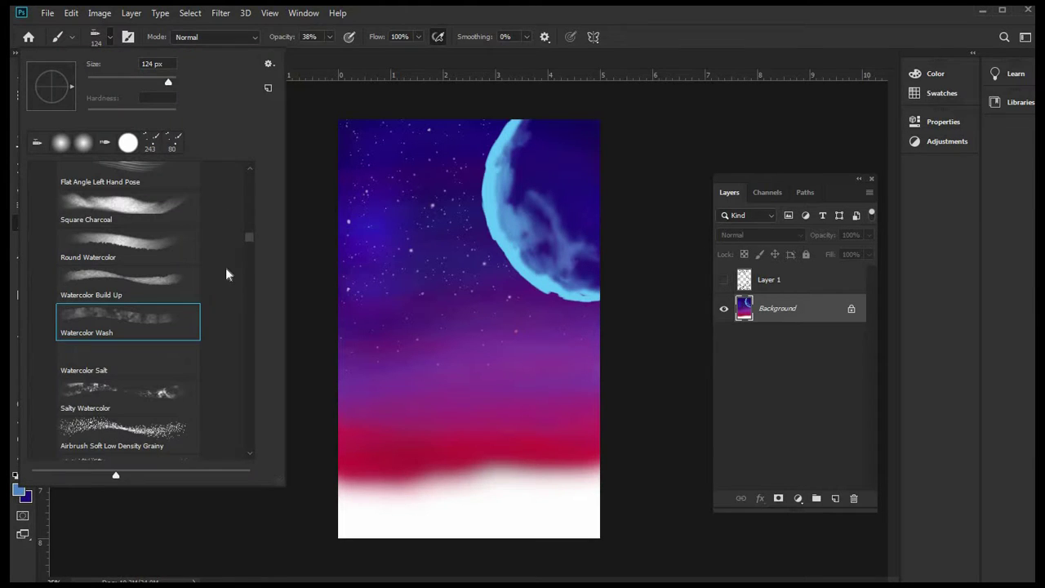
{"action": "left_click_drag", "start_coordinate": [250, 234], "coordinate": [250, 250]}
{"action": "scroll", "coordinate": [182, 288], "scroll_direction": "down", "scroll_amount": 1}
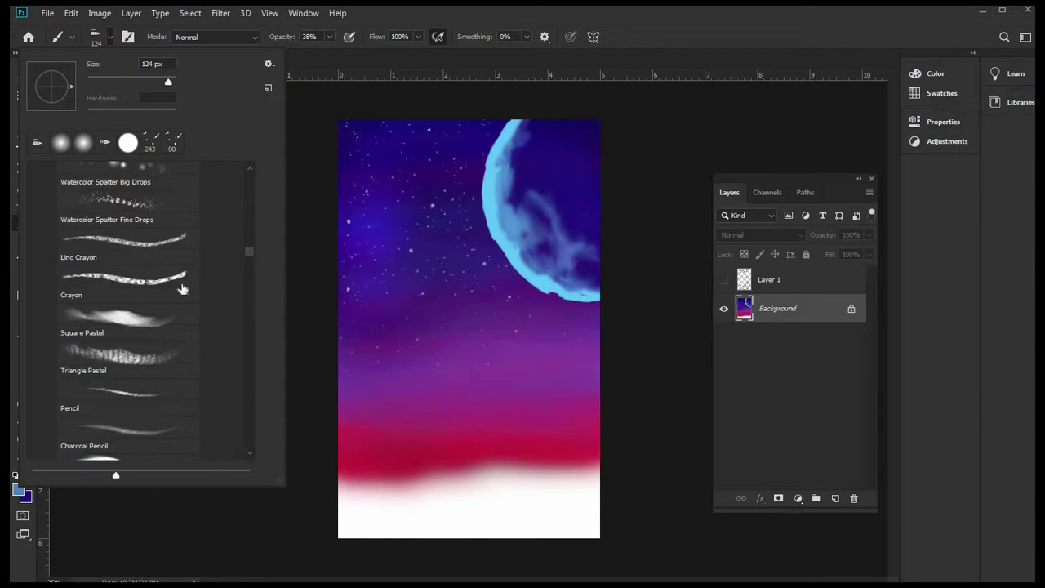
{"action": "left_click", "coordinate": [163, 282]}
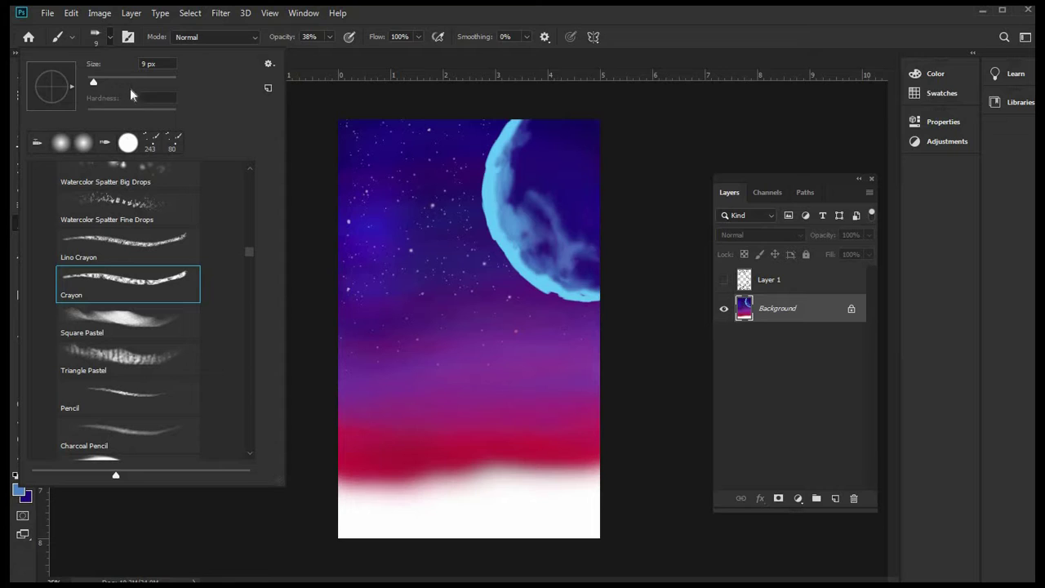
{"action": "type", "text": "168"}
{"action": "key", "text": "Return"}
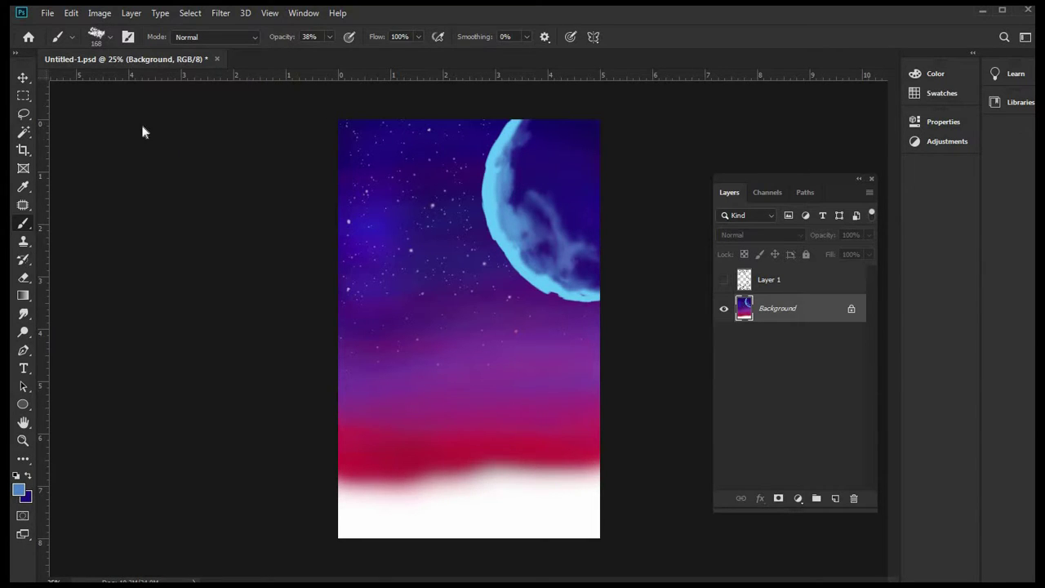
- Paint mottled medium blue texture across the planet's interior with the Hard Charcoal Edge brush at 199 px
{"action": "left_click", "coordinate": [96, 37]}
{"action": "key", "text": "period"}
{"action": "left_click", "coordinate": [152, 82]}
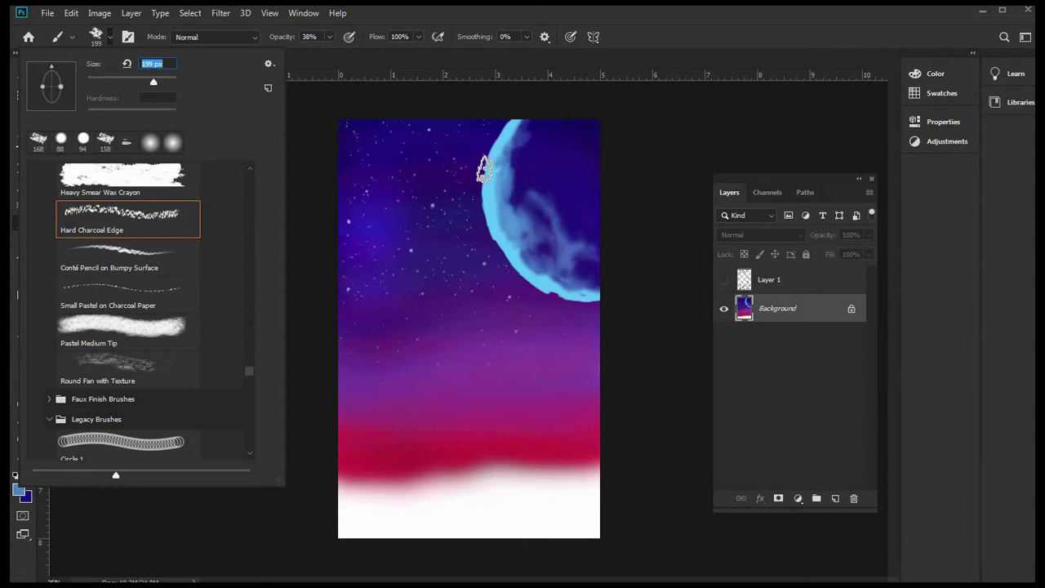
{"action": "left_click", "coordinate": [523, 188]}
{"action": "mouse_move", "coordinate": [523, 188]}
{"action": "left_mouse_down"}
{"action": "mouse_move", "coordinate": [541, 135]}
{"action": "mouse_move", "coordinate": [534, 159]}
{"action": "mouse_move", "coordinate": [555, 203]}
{"action": "mouse_move", "coordinate": [544, 198]}
{"action": "mouse_move", "coordinate": [550, 253]}
{"action": "mouse_move", "coordinate": [566, 278]}
{"action": "mouse_move", "coordinate": [586, 270]}
{"action": "left_mouse_up"}
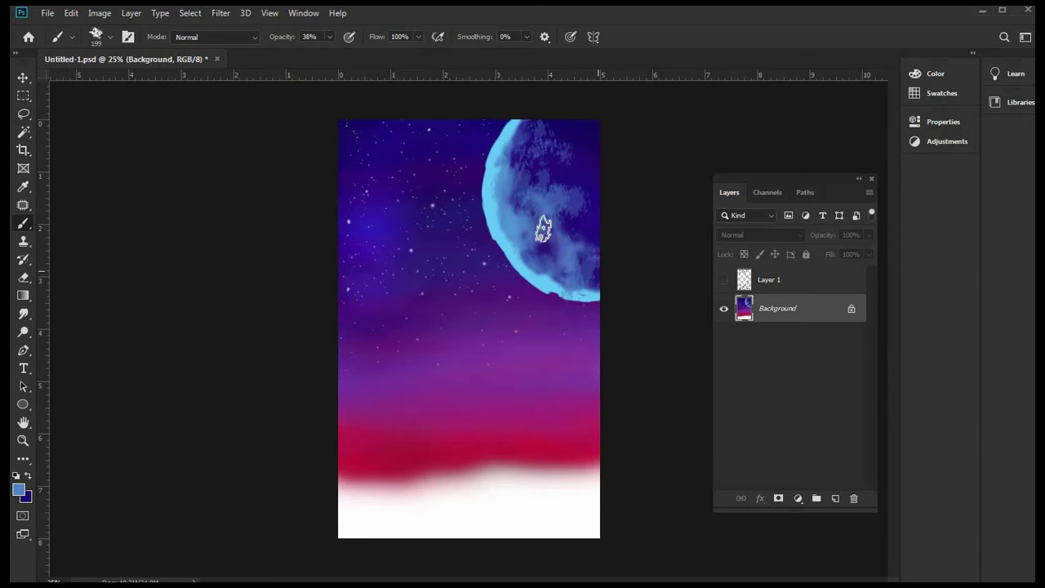
- Add grainy medium blue texture to the planet's dark areas with the Pastel Medium Tip brush at 97 px
{"action": "left_click", "coordinate": [95, 36]}
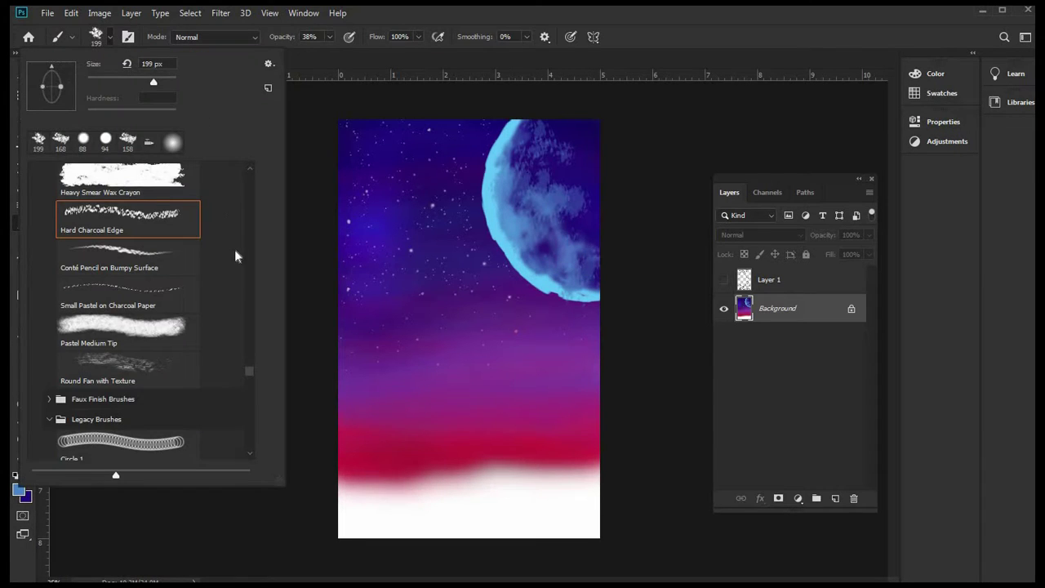
{"action": "key", "text": "period"}
{"action": "key", "text": "period"}
{"action": "key", "text": "period"}
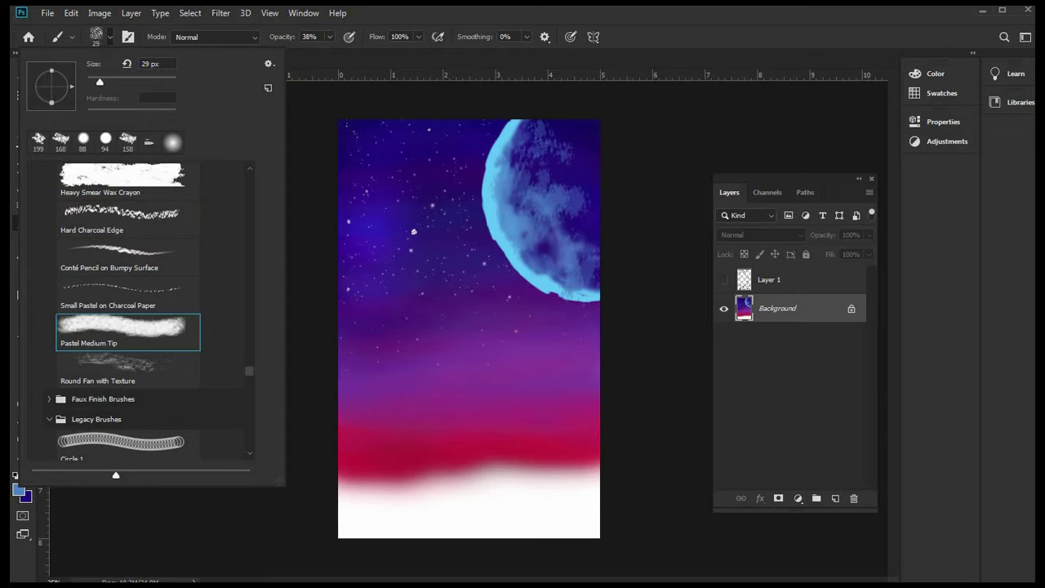
{"action": "type", "text": "97"}
{"action": "key", "text": "Return"}
{"action": "mouse_move", "coordinate": [534, 236]}
{"action": "left_mouse_down"}
{"action": "mouse_move", "coordinate": [579, 231]}
{"action": "mouse_move", "coordinate": [572, 224]}
{"action": "mouse_move", "coordinate": [590, 251]}
{"action": "left_mouse_up"}
{"action": "mouse_move", "coordinate": [551, 168]}
{"action": "left_mouse_down"}
{"action": "mouse_move", "coordinate": [544, 126]}
{"action": "mouse_move", "coordinate": [546, 148]}
{"action": "mouse_move", "coordinate": [527, 172]}
{"action": "mouse_move", "coordinate": [542, 186]}
{"action": "mouse_move", "coordinate": [551, 174]}
{"action": "mouse_move", "coordinate": [555, 187]}
{"action": "mouse_move", "coordinate": [557, 161]}
{"action": "mouse_move", "coordinate": [544, 205]}
{"action": "left_mouse_up"}
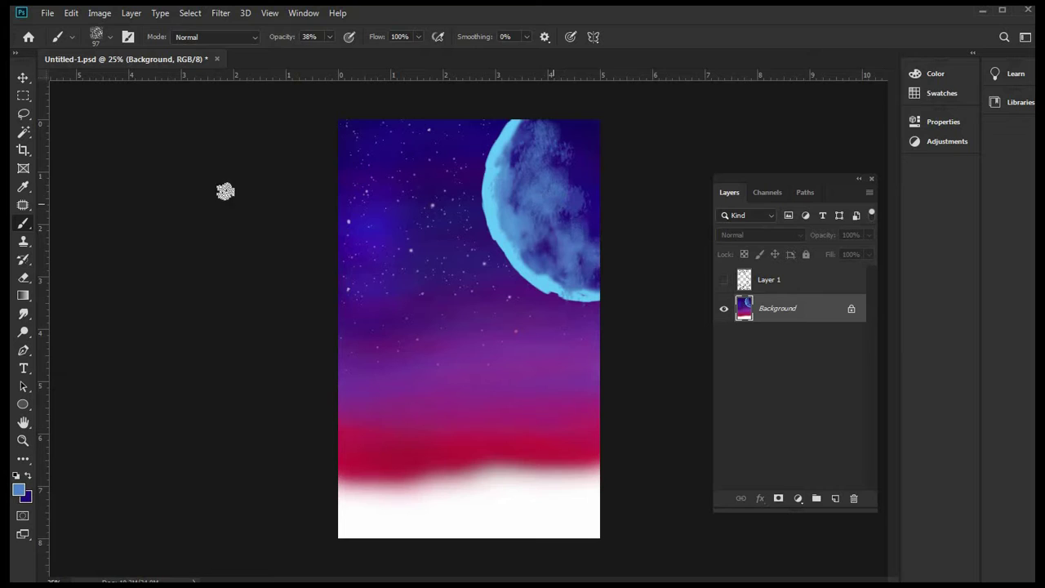
- Select the Heavy Smear Wax Crayon brush and set its size to 99 px
{"action": "left_click", "coordinate": [99, 38]}
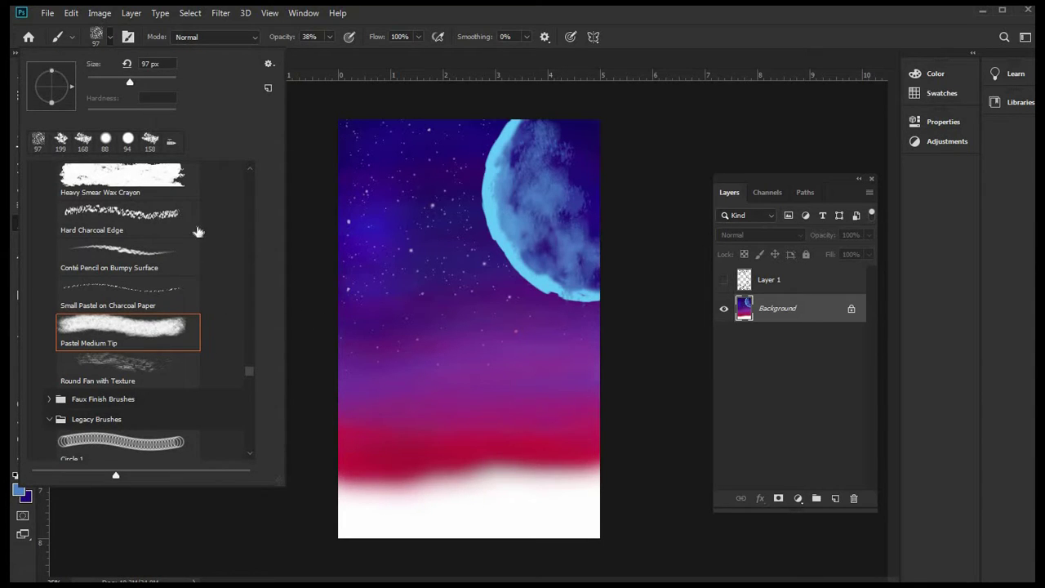
{"action": "left_click", "coordinate": [161, 186]}
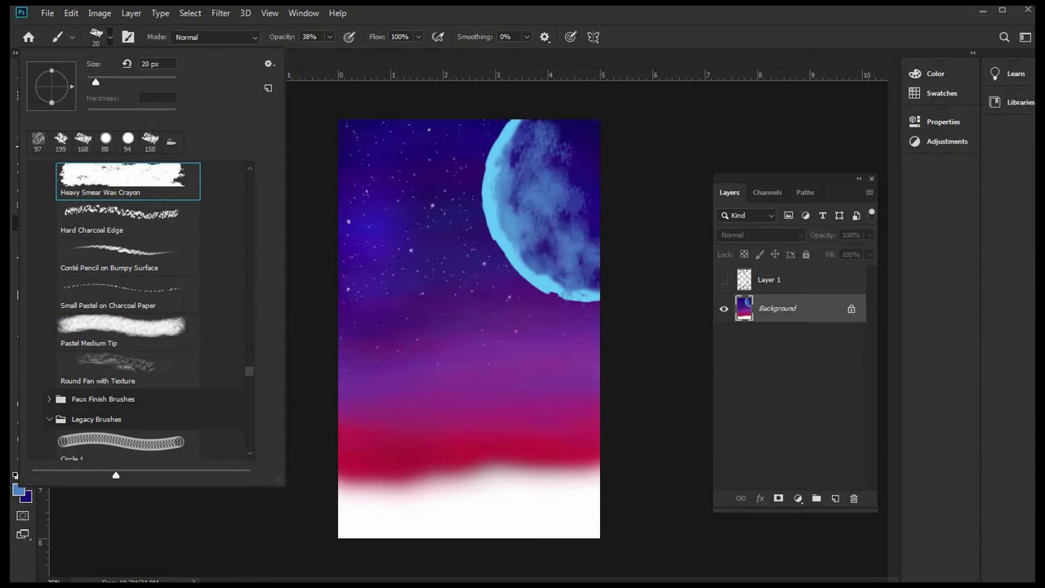
{"action": "left_click", "coordinate": [131, 81]}
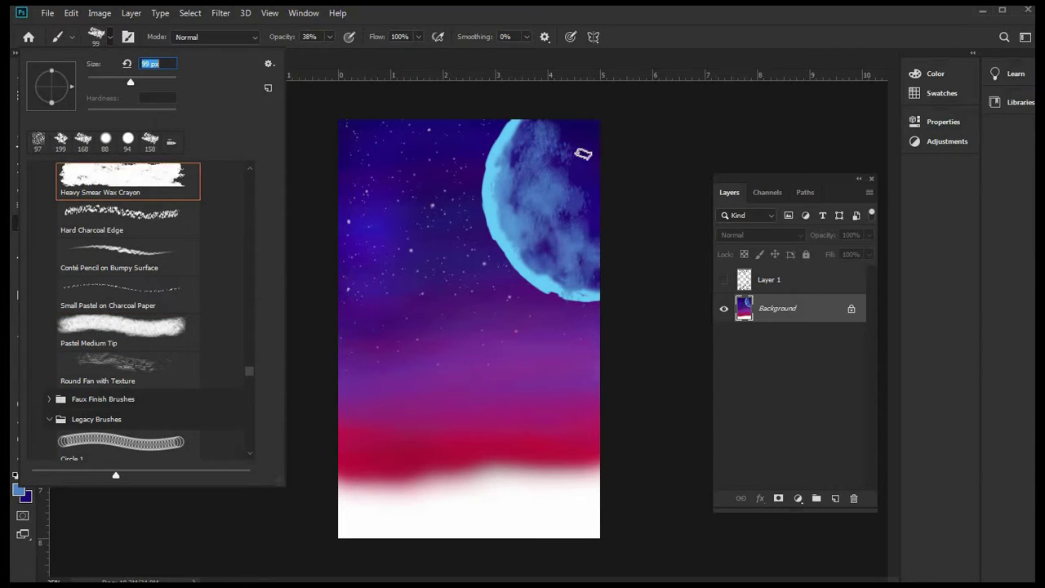
{"action": "key", "text": "Return"}
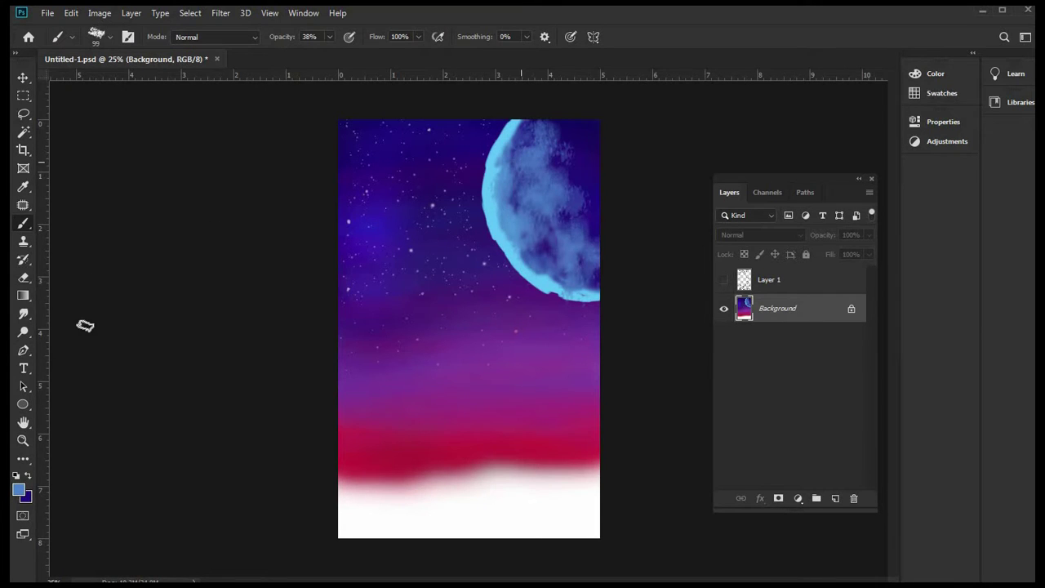
- Swap the foreground to navy and paint waxy dark texture over the planet's upper interior with the Heavy Smear Wax Crayon brush
{"action": "left_click", "coordinate": [27, 475]}
{"action": "left_click", "coordinate": [23, 187]}
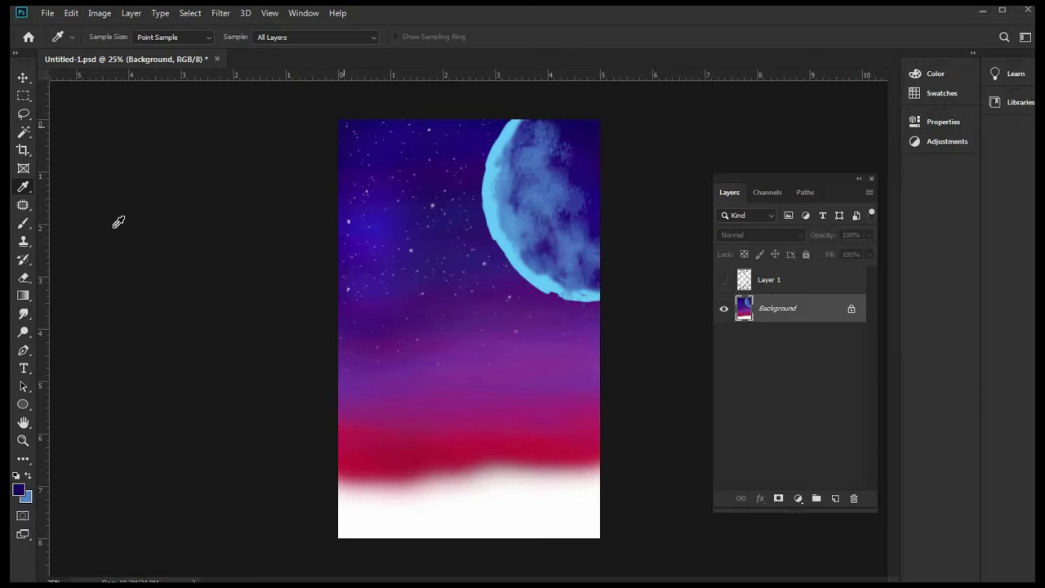
{"action": "key", "text": "b"}
{"action": "mouse_move", "coordinate": [556, 136]}
{"action": "left_mouse_down"}
{"action": "mouse_move", "coordinate": [546, 180]}
{"action": "mouse_move", "coordinate": [556, 167]}
{"action": "mouse_move", "coordinate": [546, 187]}
{"action": "mouse_move", "coordinate": [556, 224]}
{"action": "mouse_move", "coordinate": [575, 205]}
{"action": "mouse_move", "coordinate": [583, 255]}
{"action": "mouse_move", "coordinate": [601, 236]}
{"action": "mouse_move", "coordinate": [589, 163]}
{"action": "mouse_move", "coordinate": [546, 123]}
{"action": "left_mouse_up"}
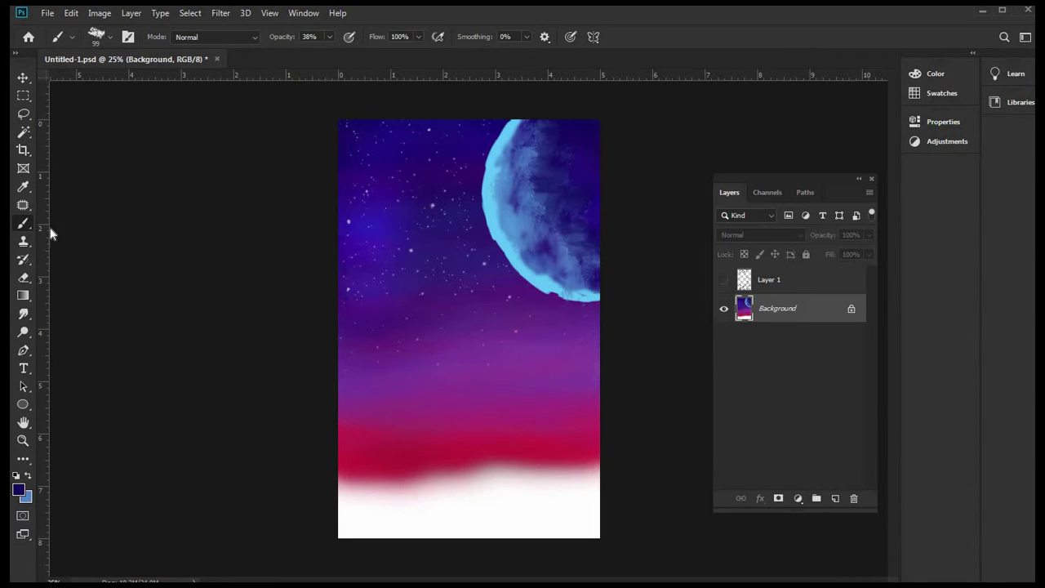
- Blend the planet's interior texture using the Mixer Brush with Kyle's Real Oils - 01 at 171 px
{"action": "right_click", "coordinate": [23, 222]}
{"action": "left_click", "coordinate": [98, 263]}
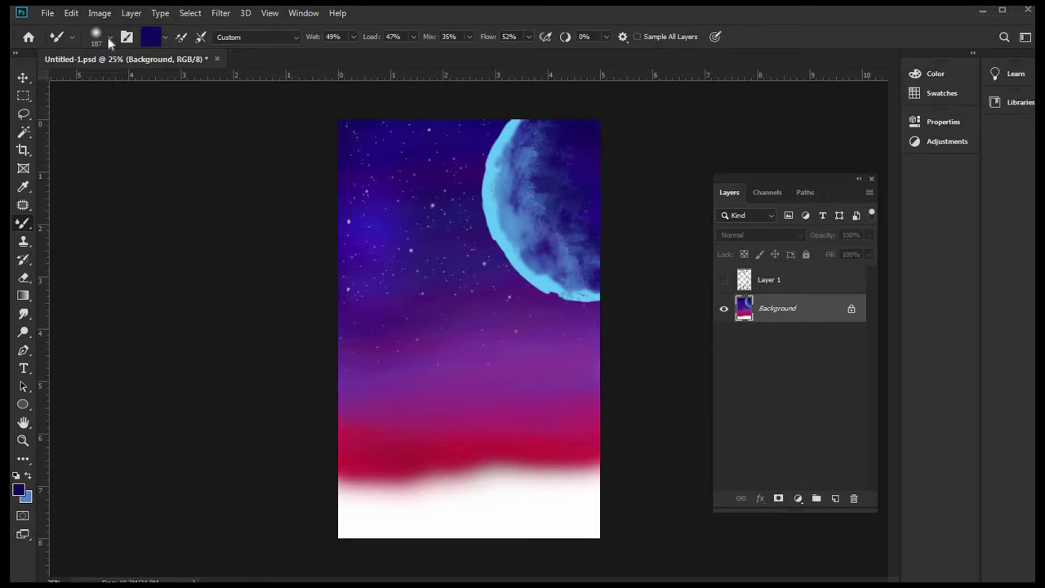
{"action": "left_click", "coordinate": [109, 36]}
{"action": "left_click_drag", "start_coordinate": [249, 187], "coordinate": [249, 194]}
{"action": "scroll", "coordinate": [249, 196], "scroll_direction": "down", "scroll_amount": 6}
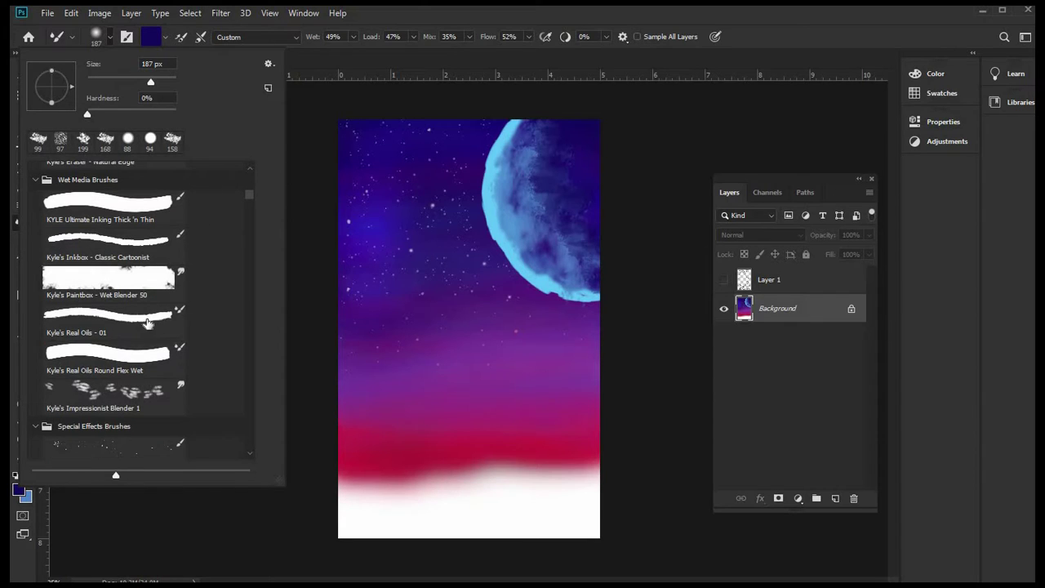
{"action": "left_click", "coordinate": [167, 321]}
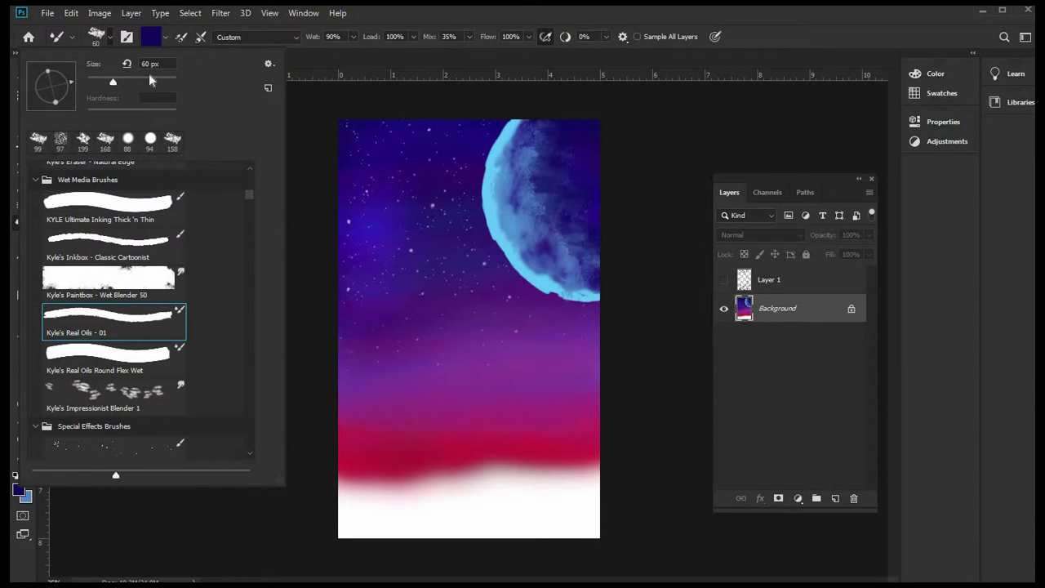
{"action": "left_click", "coordinate": [148, 78]}
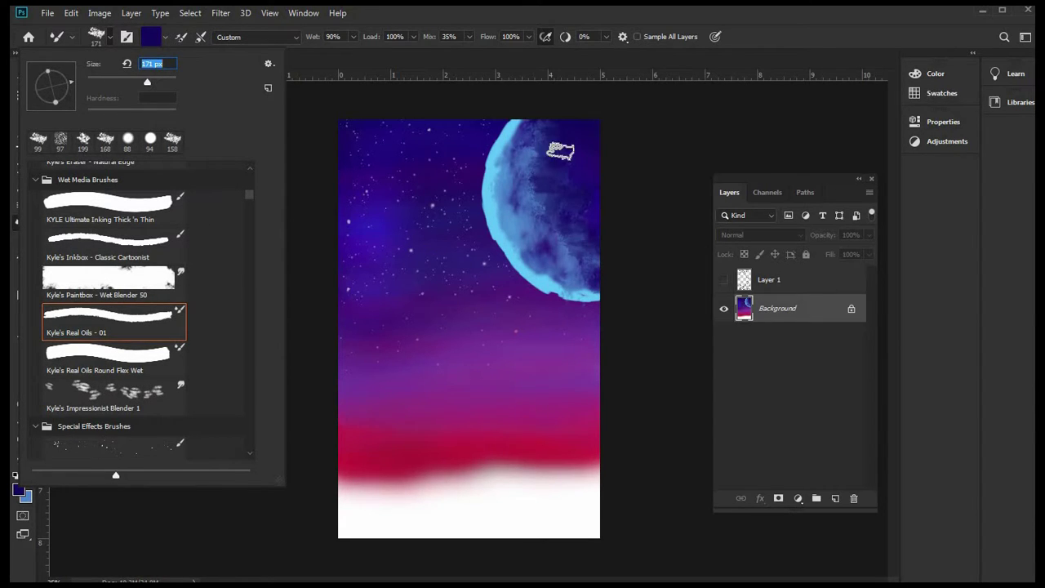
{"action": "left_click", "coordinate": [539, 163]}
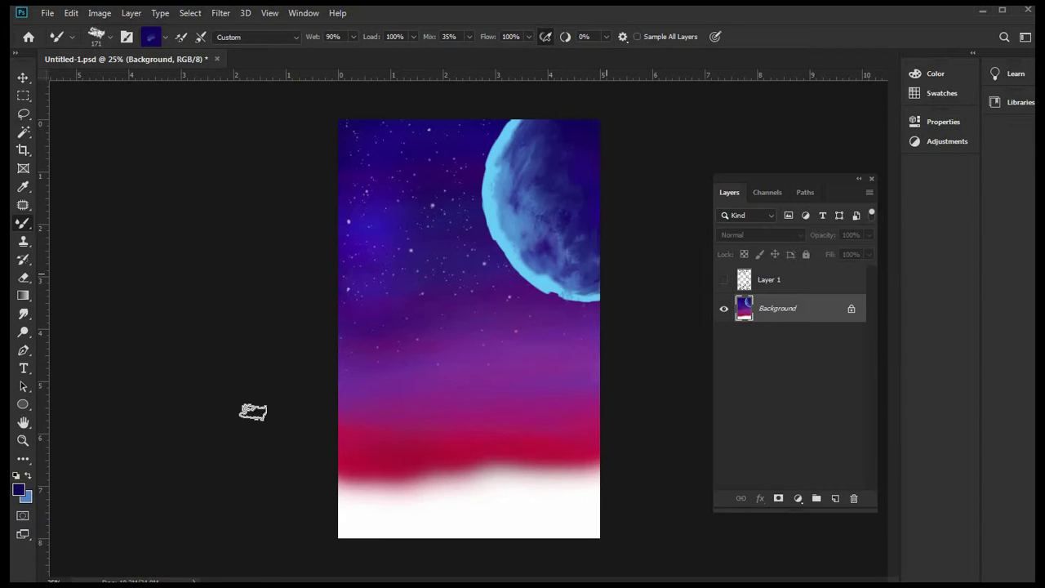
{"action": "left_click", "coordinate": [540, 295], "text": "alt"}
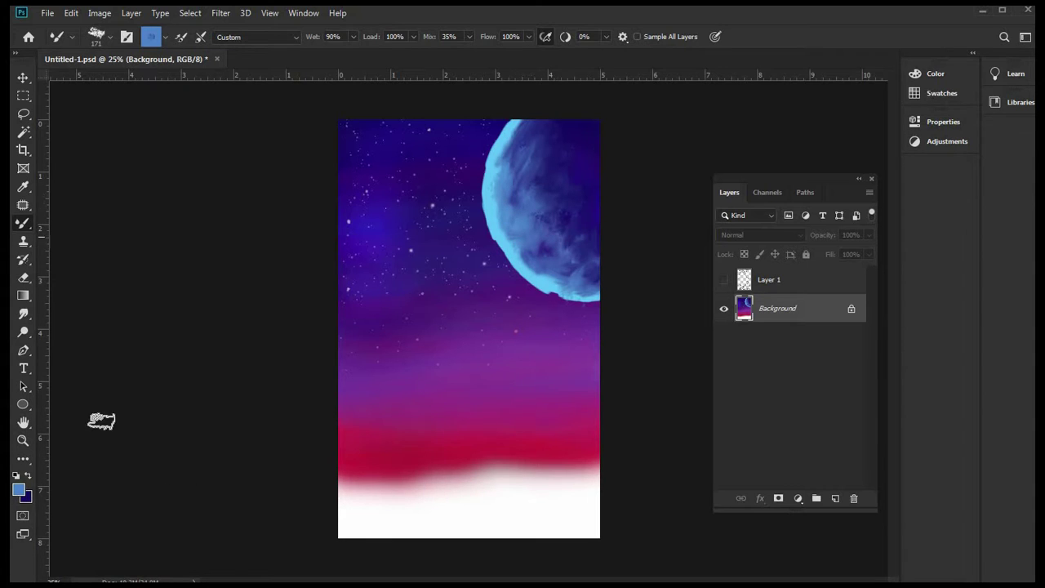
- Sample the rim's light blue and blend it into the planet's interior with the Mixer Brush
{"action": "left_click", "coordinate": [23, 186]}
{"action": "left_click", "coordinate": [28, 475]}
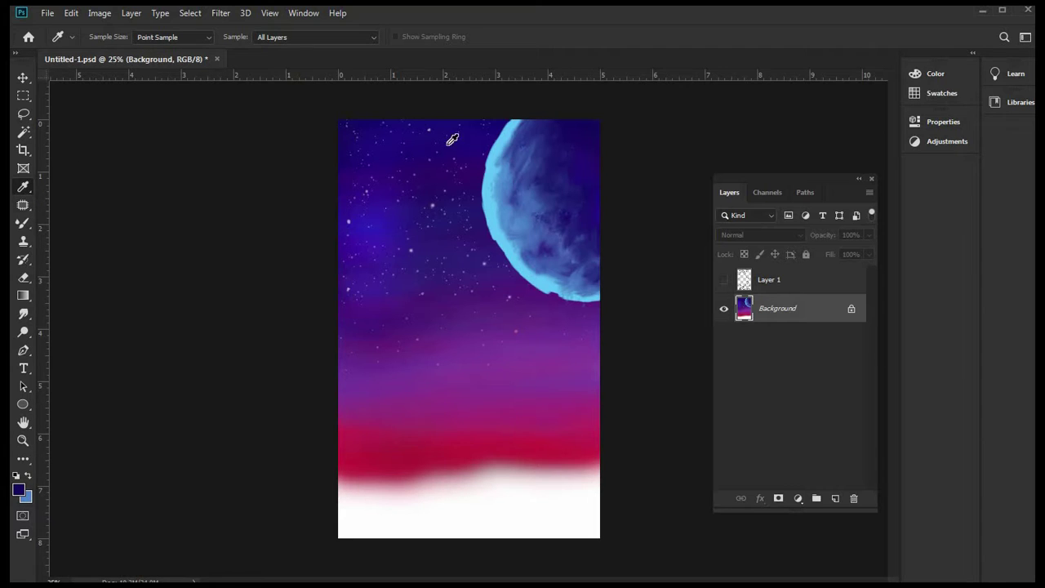
{"action": "left_click", "coordinate": [476, 216]}
{"action": "left_click", "coordinate": [25, 224]}
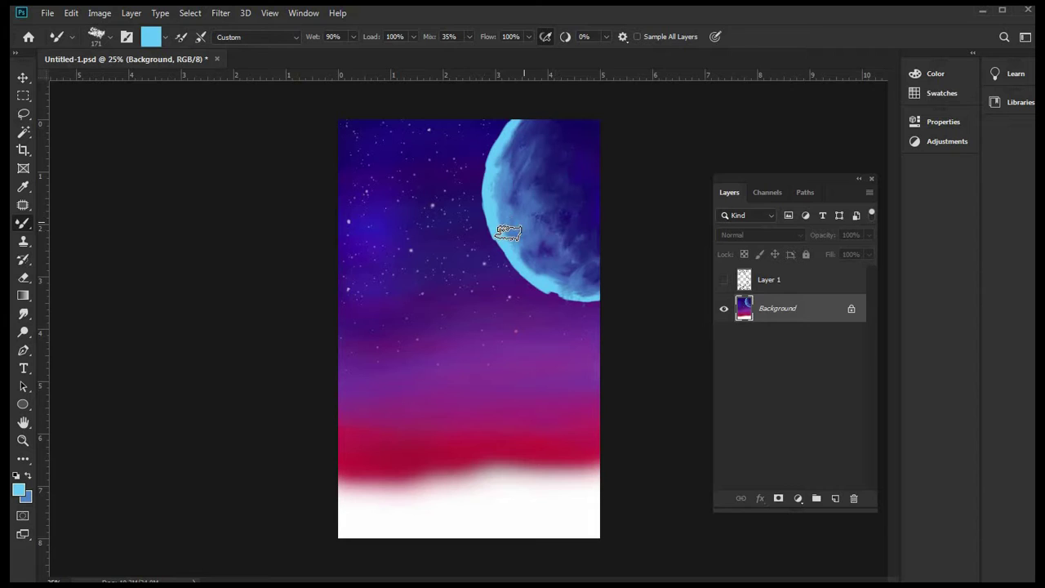
{"action": "mouse_move", "coordinate": [523, 237]}
{"action": "left_mouse_down"}
{"action": "mouse_move", "coordinate": [531, 250]}
{"action": "mouse_move", "coordinate": [517, 256]}
{"action": "mouse_move", "coordinate": [587, 285]}
{"action": "mouse_move", "coordinate": [593, 270]}
{"action": "mouse_move", "coordinate": [590, 280]}
{"action": "mouse_move", "coordinate": [544, 272]}
{"action": "mouse_move", "coordinate": [501, 222]}
{"action": "mouse_move", "coordinate": [495, 177]}
{"action": "mouse_move", "coordinate": [518, 124]}
{"action": "mouse_move", "coordinate": [499, 154]}
{"action": "mouse_move", "coordinate": [520, 133]}
{"action": "mouse_move", "coordinate": [519, 161]}
{"action": "mouse_move", "coordinate": [550, 187]}
{"action": "mouse_move", "coordinate": [550, 201]}
{"action": "mouse_move", "coordinate": [586, 187]}
{"action": "mouse_move", "coordinate": [569, 215]}
{"action": "mouse_move", "coordinate": [577, 230]}
{"action": "left_mouse_up"}
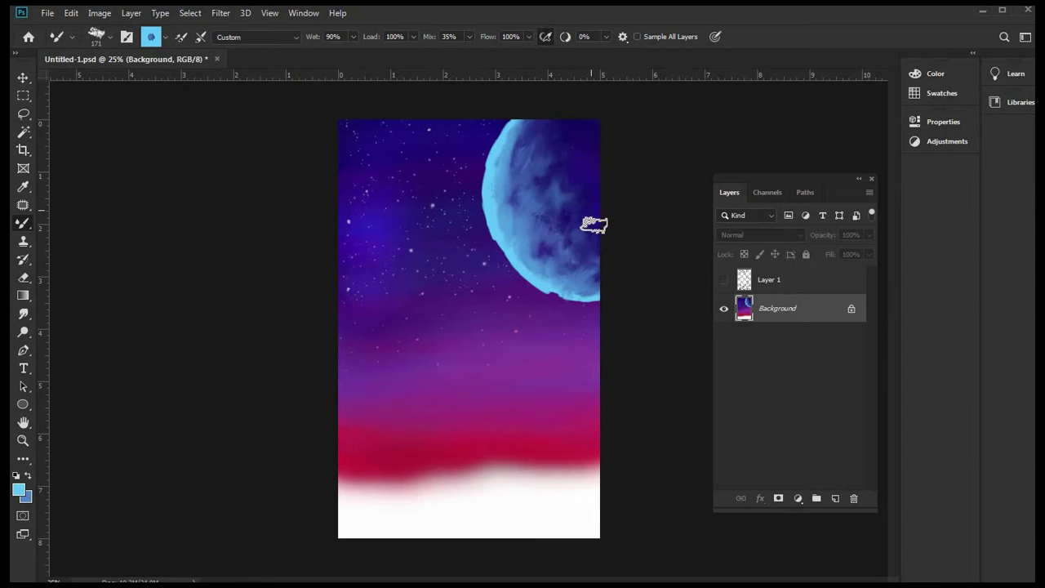
{"action": "left_click_drag", "start_coordinate": [597, 201], "coordinate": [595, 169]}
- Sample a dark navy from the planet and blend it over its shaded upper area with the Mixer Brush
{"action": "left_click", "coordinate": [23, 189]}
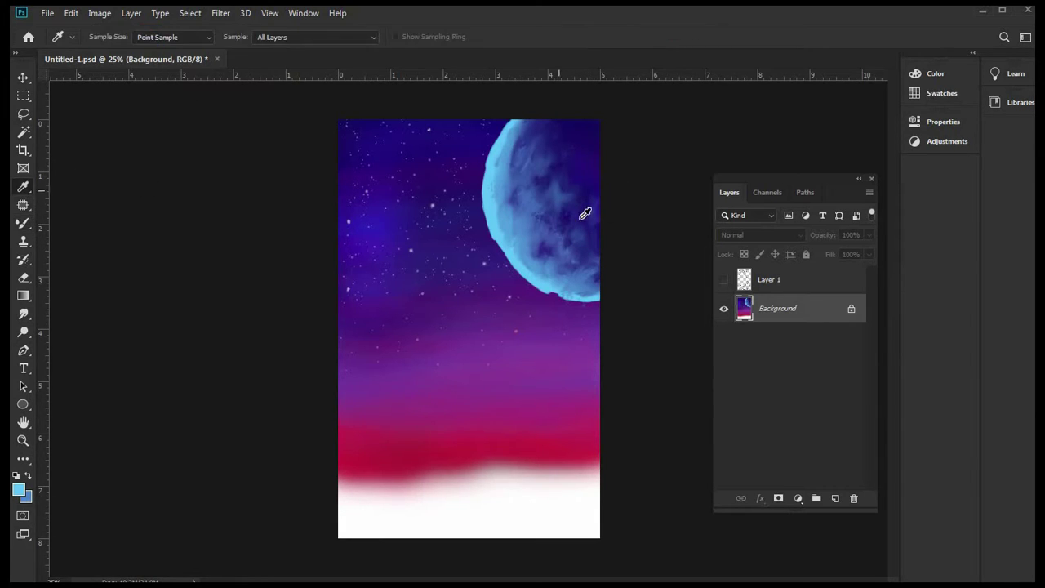
{"action": "left_click", "coordinate": [552, 185]}
{"action": "left_click", "coordinate": [24, 222]}
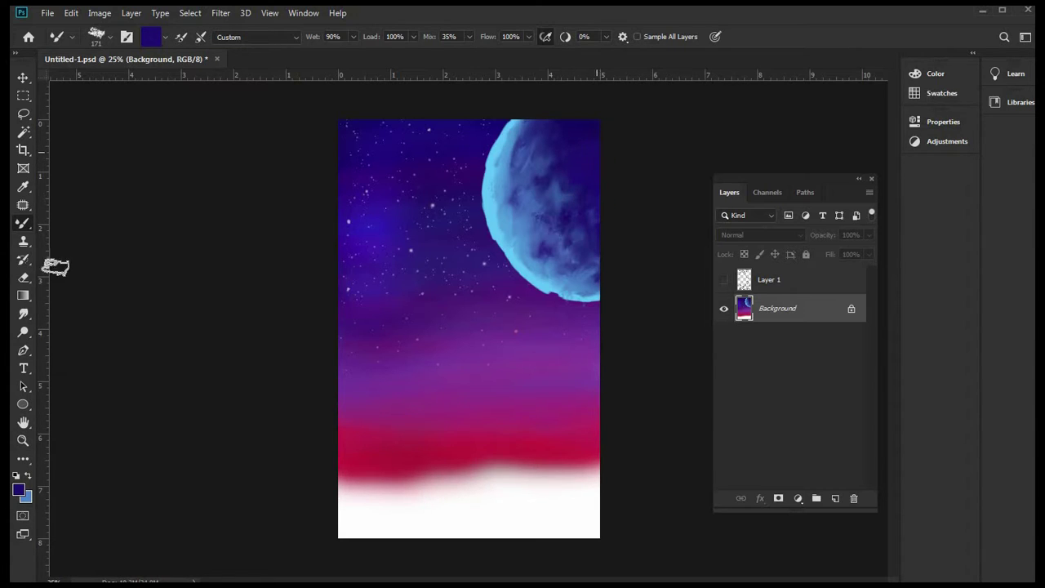
- Switch to the regular Brush tool and choose a darker navy foreground color
{"action": "right_click", "coordinate": [23, 223]}
{"action": "left_click", "coordinate": [52, 225]}
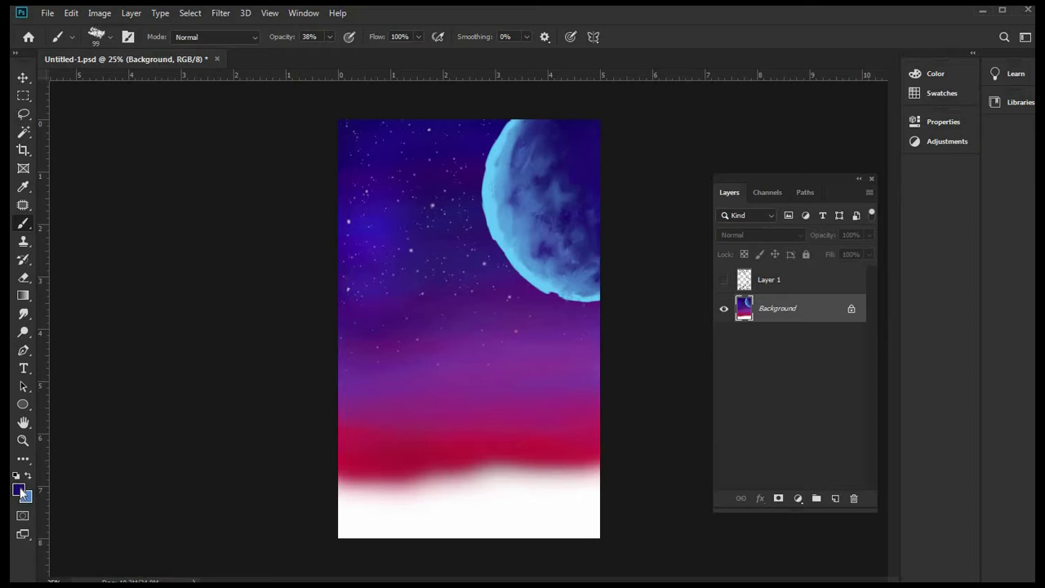
{"action": "key", "text": "i"}
{"action": "left_click", "coordinate": [821, 306]}
{"action": "left_click", "coordinate": [949, 172]}
- Select the Soft Round brush and set its size to 243 px
{"action": "right_click", "coordinate": [142, 79]}
{"action": "left_click", "coordinate": [145, 81]}
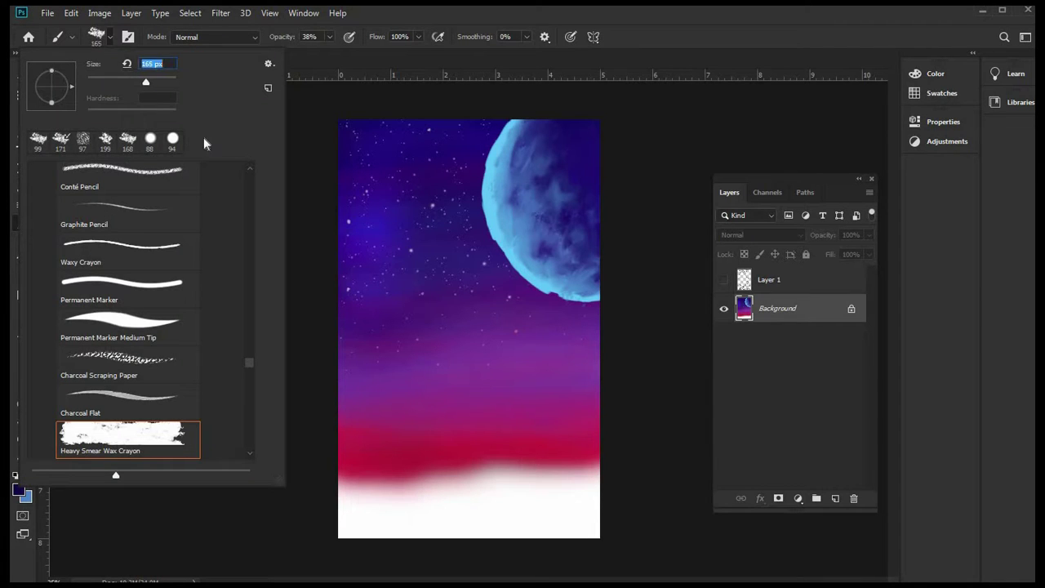
{"action": "left_click", "coordinate": [157, 80]}
{"action": "scroll", "coordinate": [250, 292], "scroll_direction": "up", "scroll_amount": 15}
{"action": "left_click", "coordinate": [173, 187]}
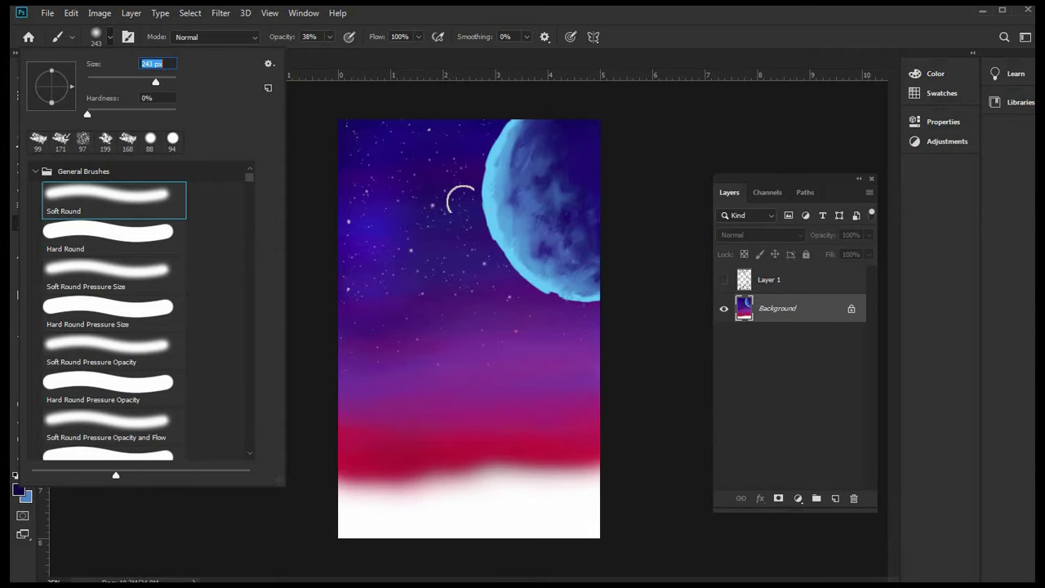
- Lower the brush opacity to 34% and paint a soft dark navy shadow over the planet's upper area and far side
{"action": "left_click", "coordinate": [329, 37]}
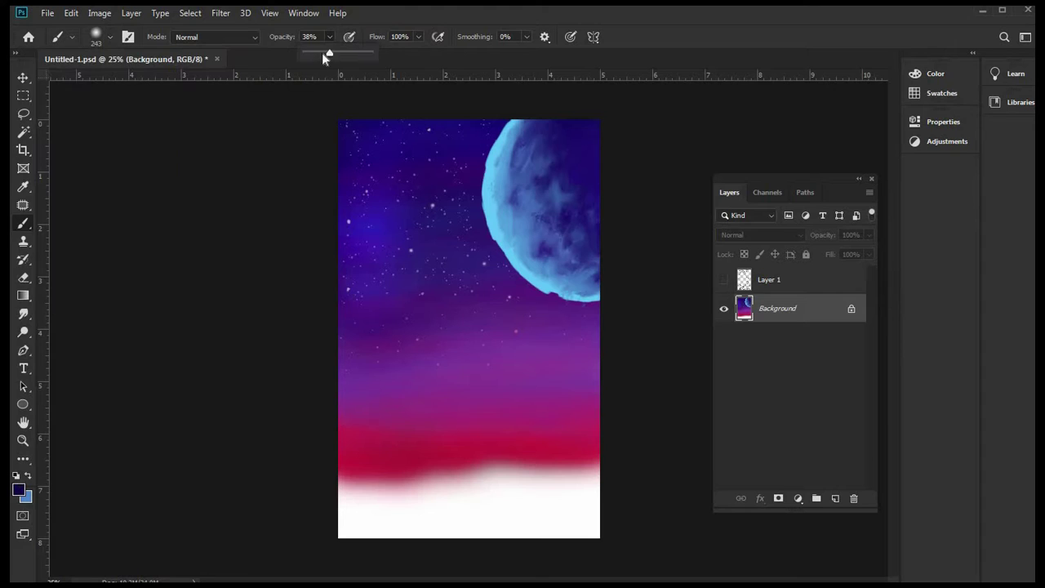
{"action": "left_click", "coordinate": [575, 126]}
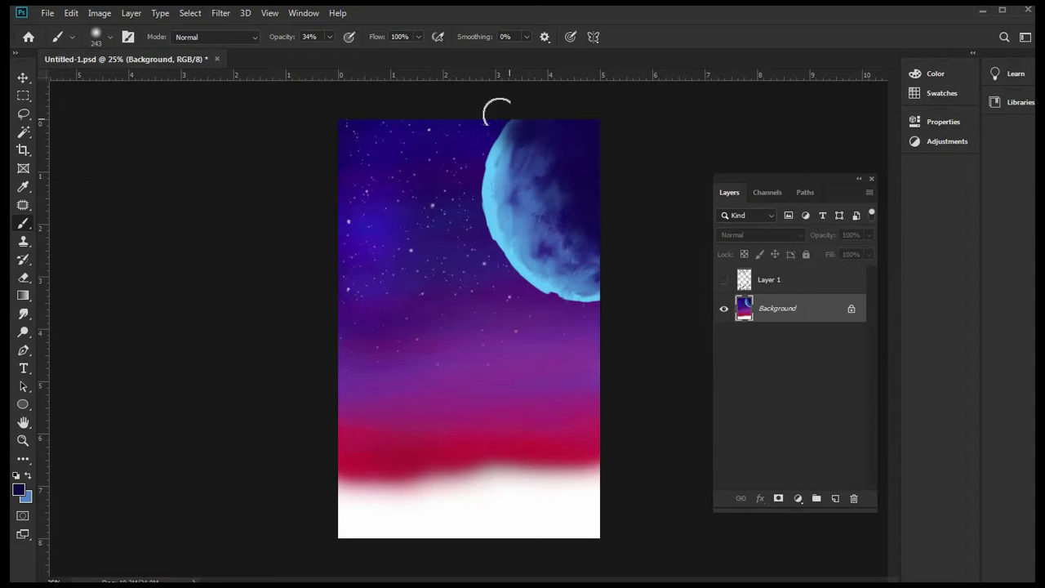
{"action": "mouse_move", "coordinate": [544, 162]}
{"action": "left_mouse_down"}
{"action": "mouse_move", "coordinate": [597, 213]}
{"action": "mouse_move", "coordinate": [594, 238]}
{"action": "mouse_move", "coordinate": [607, 242]}
{"action": "mouse_move", "coordinate": [613, 274]}
{"action": "left_mouse_up"}
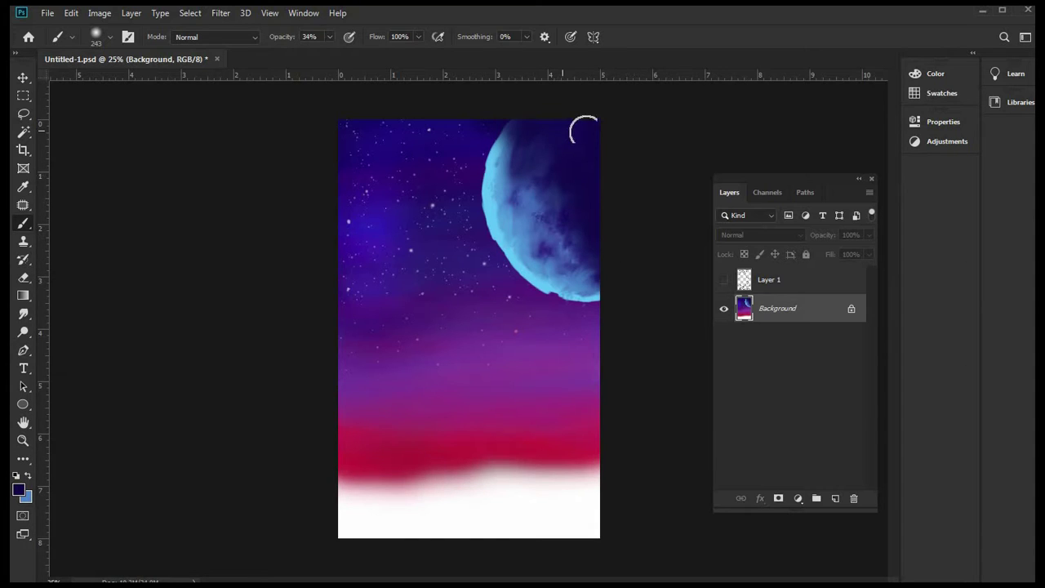
- Sample the dark blue of the upper sky and touch up the planet's top edge with the Soft Round brush at 105 px
{"action": "left_click", "coordinate": [27, 189]}
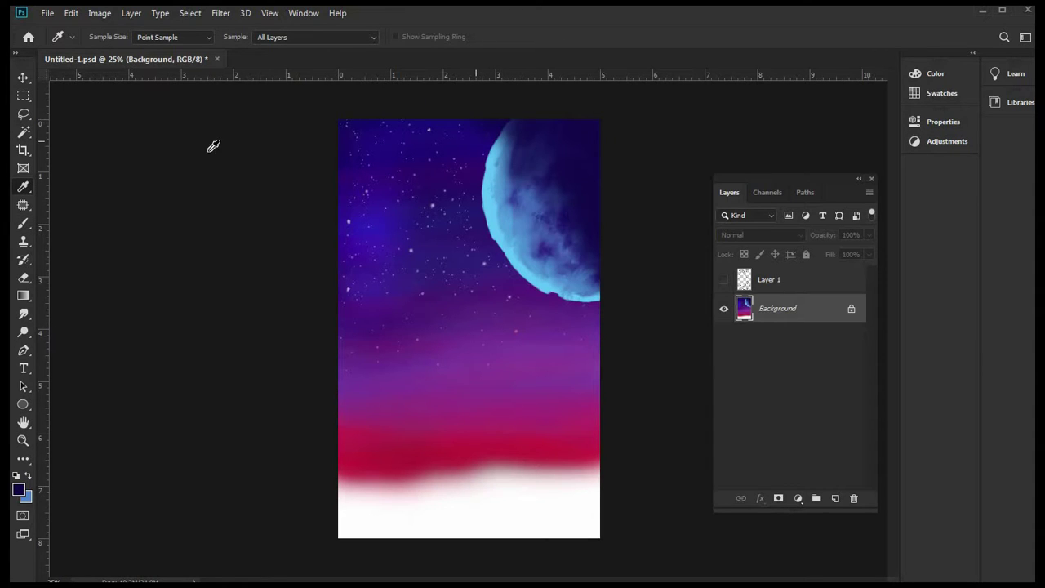
{"action": "left_click", "coordinate": [24, 223]}
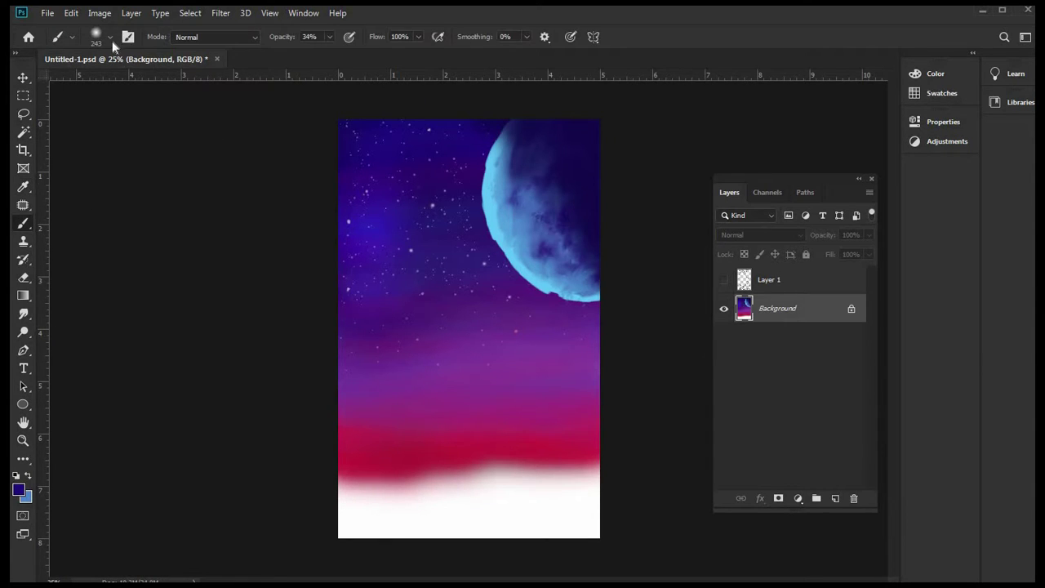
{"action": "left_click", "coordinate": [110, 37]}
{"action": "type", "text": "47"}
{"action": "key", "text": "Return"}
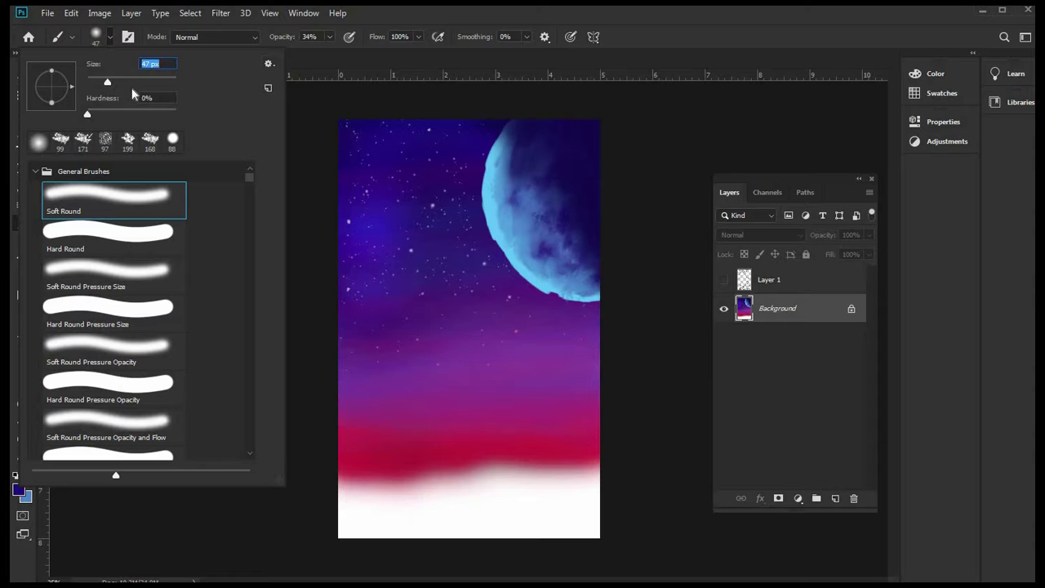
{"action": "left_click", "coordinate": [131, 78]}
{"action": "left_click", "coordinate": [501, 121]}
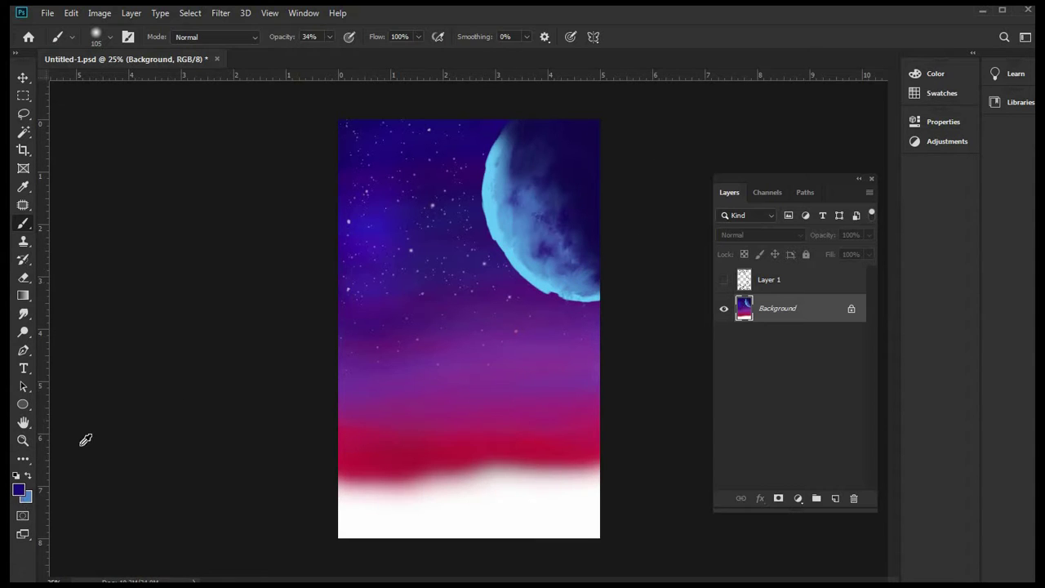
- Set the foreground color to near-black navy 0b0525 for the Brush tool
{"action": "key", "text": "i"}
{"action": "left_click", "coordinate": [18, 489]}
{"action": "left_click", "coordinate": [832, 334]}
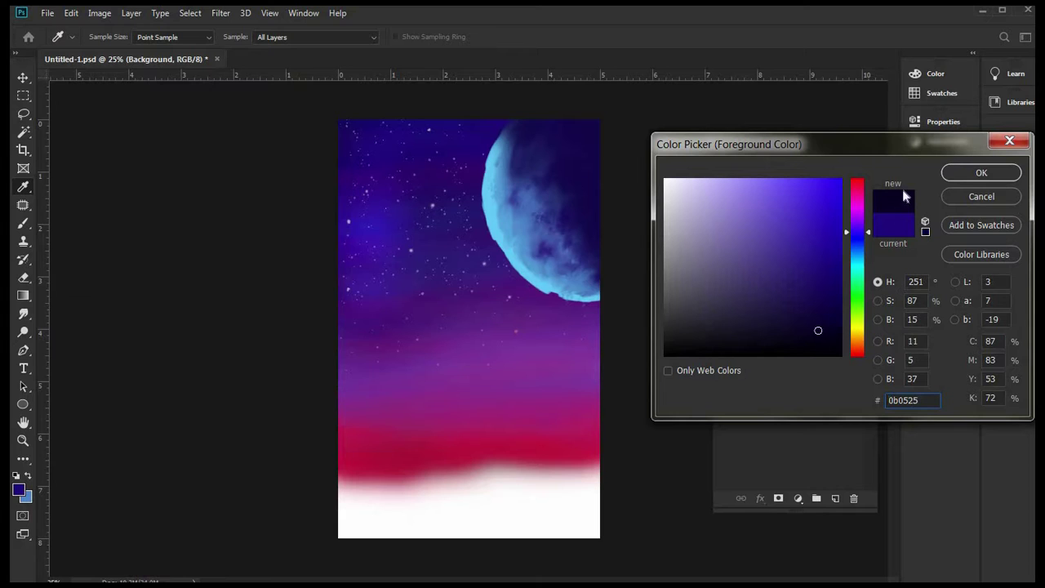
{"action": "left_click", "coordinate": [955, 171]}
{"action": "left_click", "coordinate": [24, 226]}
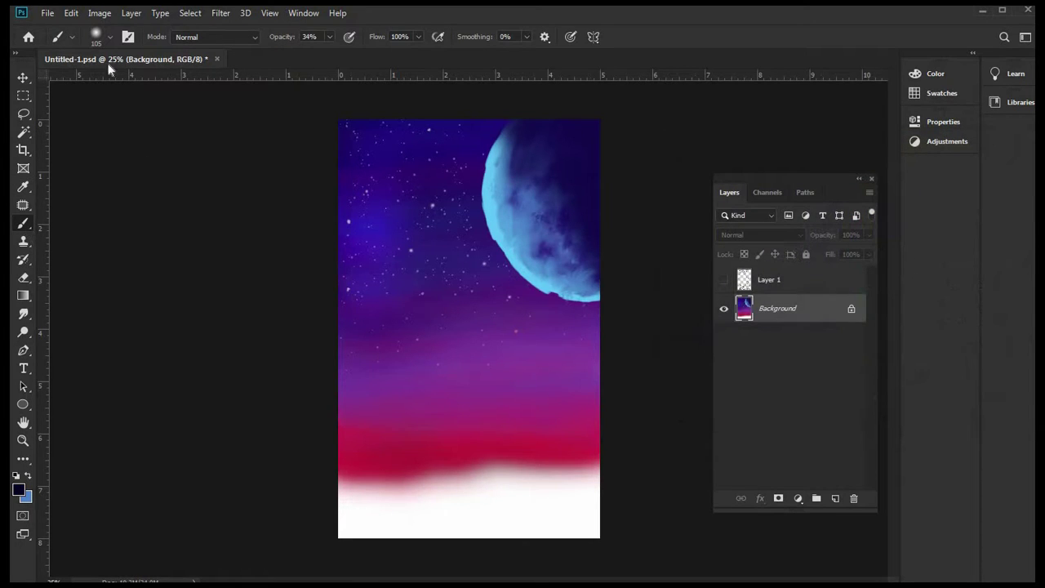
- Deepen the shadow on the planet's dark side with the Soft Round brush at 259 px and 17% opacity
{"action": "left_click", "coordinate": [110, 36]}
{"action": "left_click_drag", "start_coordinate": [147, 82], "coordinate": [156, 82]}
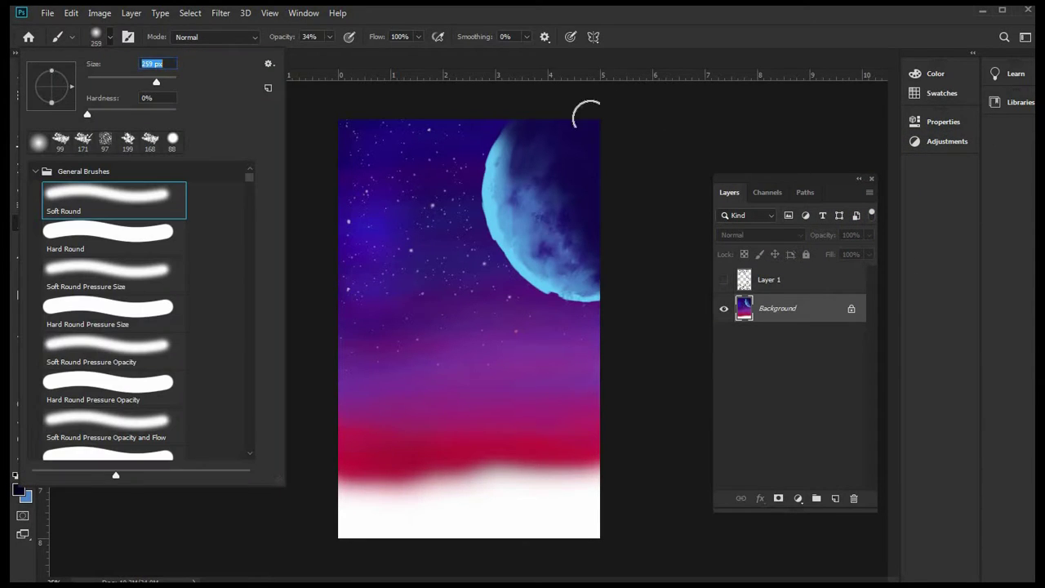
{"action": "left_click", "coordinate": [329, 37]}
{"action": "left_click_drag", "start_coordinate": [331, 52], "coordinate": [323, 52]}
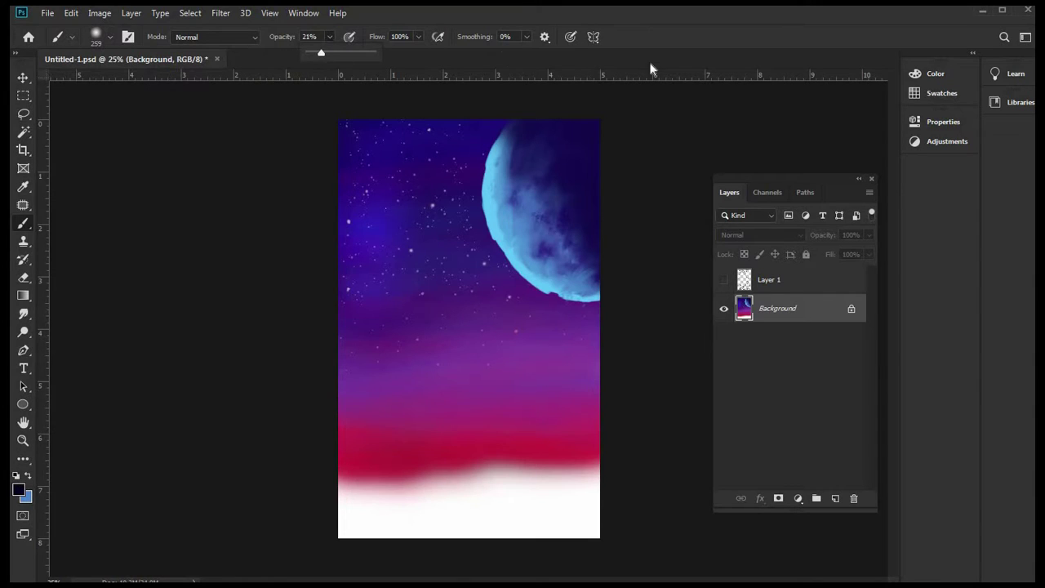
{"action": "left_click", "coordinate": [586, 127]}
{"action": "mouse_move", "coordinate": [586, 193]}
{"action": "left_mouse_down"}
{"action": "mouse_move", "coordinate": [597, 205]}
{"action": "mouse_move", "coordinate": [611, 200]}
{"action": "mouse_move", "coordinate": [598, 114]}
{"action": "left_mouse_up"}
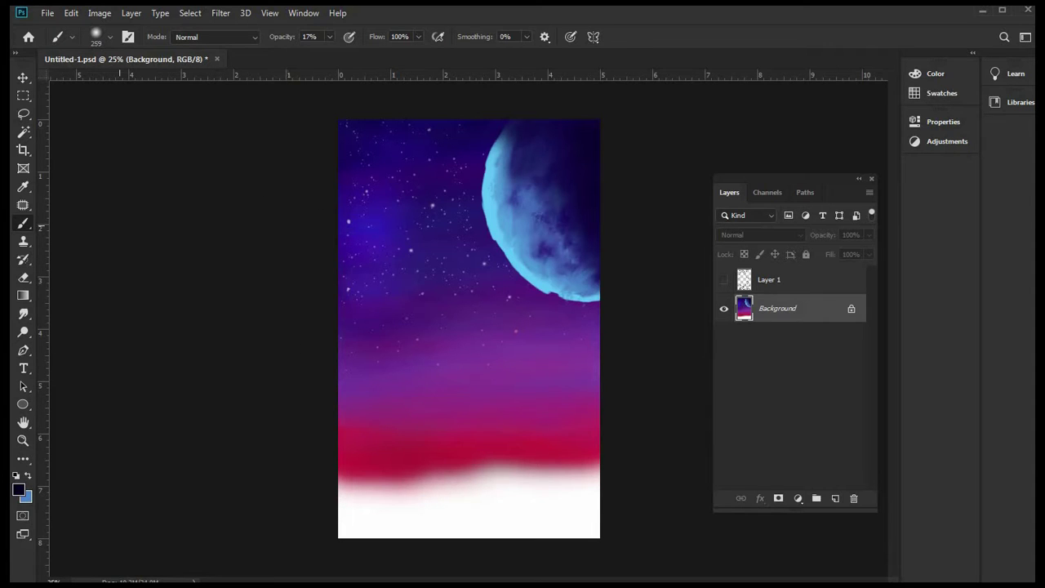
- Sample a violet-blue as the foreground color and return to the Brush tool
{"action": "left_click", "coordinate": [24, 187]}
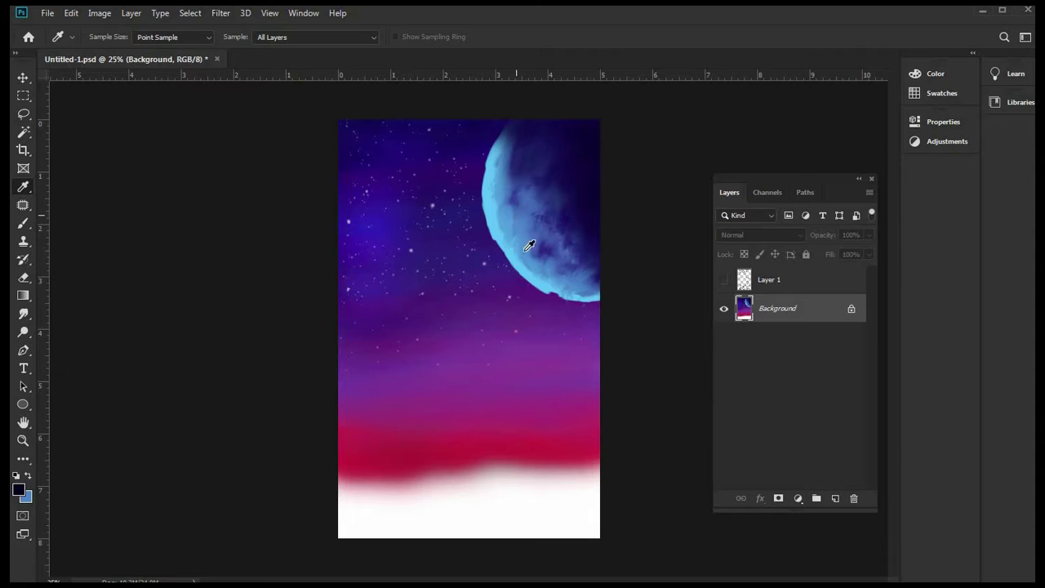
{"action": "left_click", "coordinate": [494, 222]}
{"action": "key", "text": "b"}
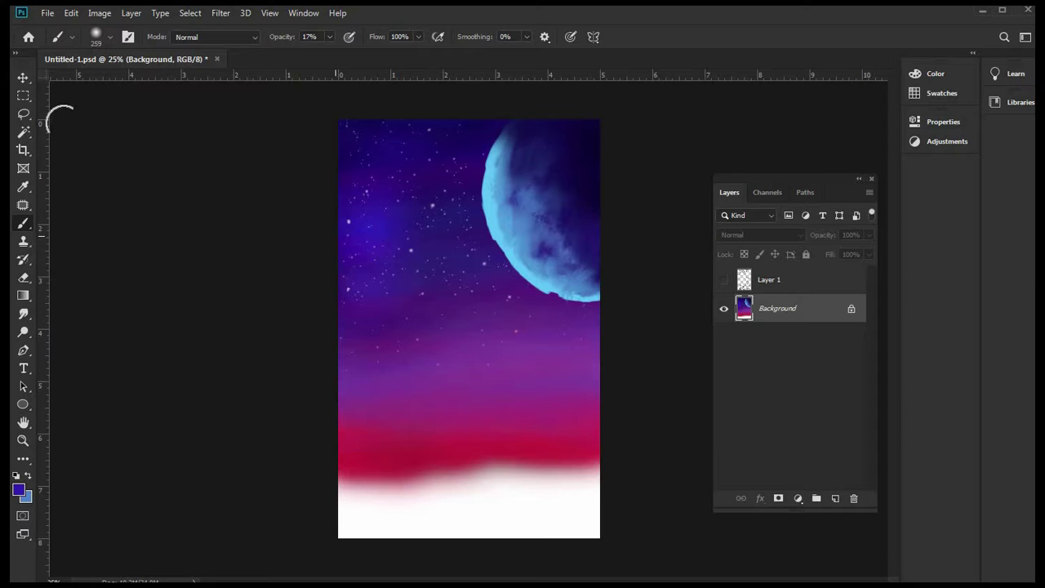
- Draw a large circular selection around the planet with the Elliptical Marquee tool
{"action": "left_click", "coordinate": [27, 97]}
{"action": "right_click", "coordinate": [29, 98]}
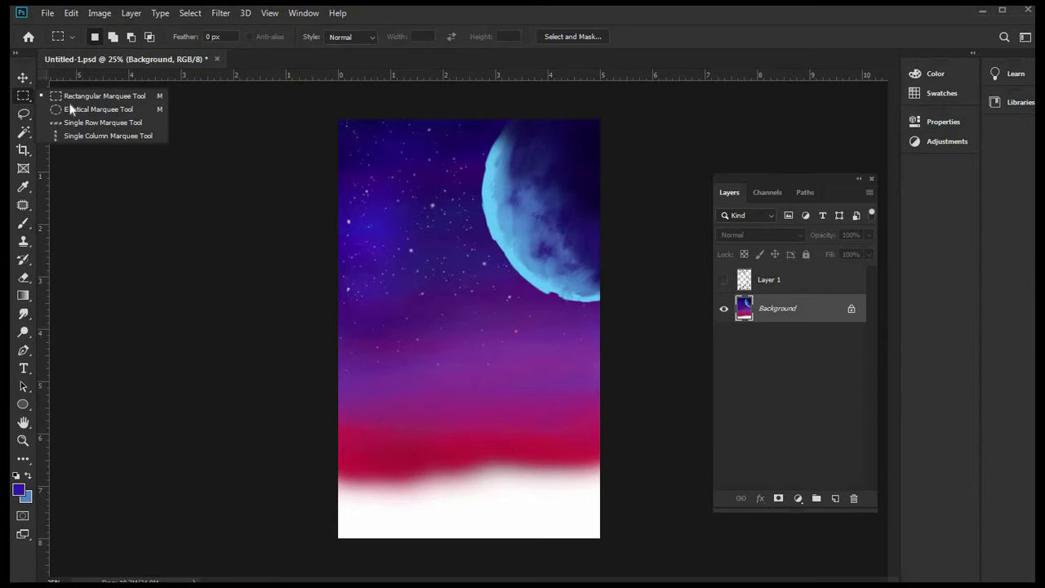
{"action": "left_click", "coordinate": [70, 107]}
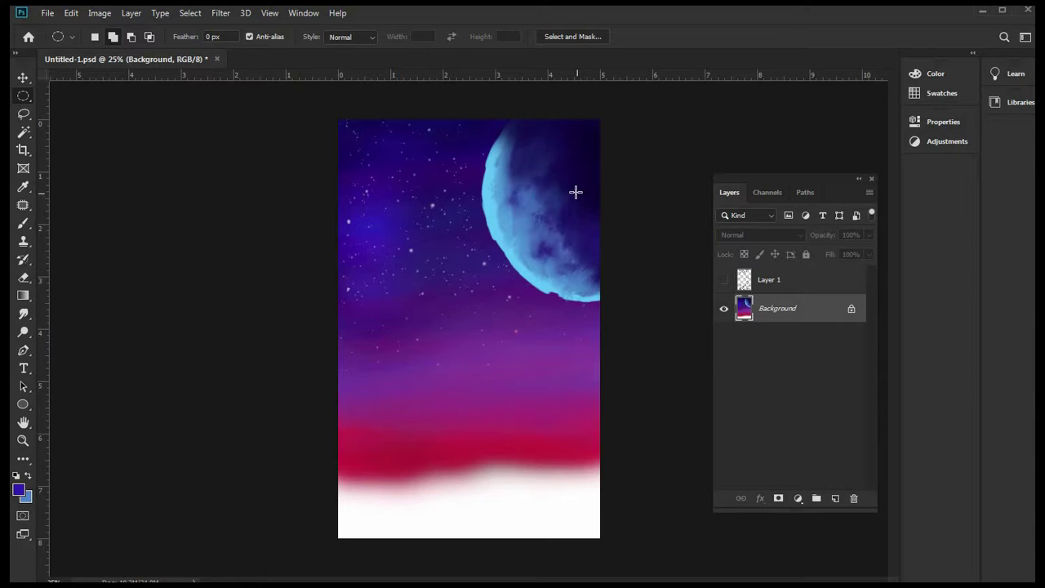
{"action": "left_click_drag", "start_coordinate": [571, 194], "coordinate": [552, 183]}
{"action": "left_click", "coordinate": [555, 179]}
{"action": "left_click_drag", "start_coordinate": [566, 197], "coordinate": [675, 370]}
- Set the marquee to New Selection mode and move the circular selection to line up with the planet's rim
{"action": "left_click", "coordinate": [114, 38]}
{"action": "left_click", "coordinate": [96, 38]}
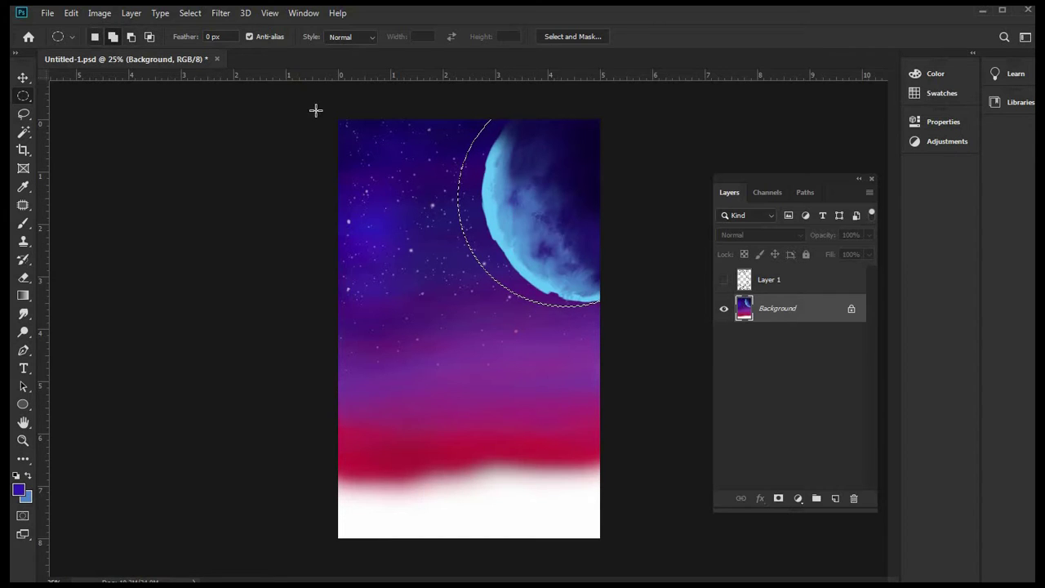
{"action": "left_click_drag", "start_coordinate": [552, 216], "coordinate": [568, 210]}
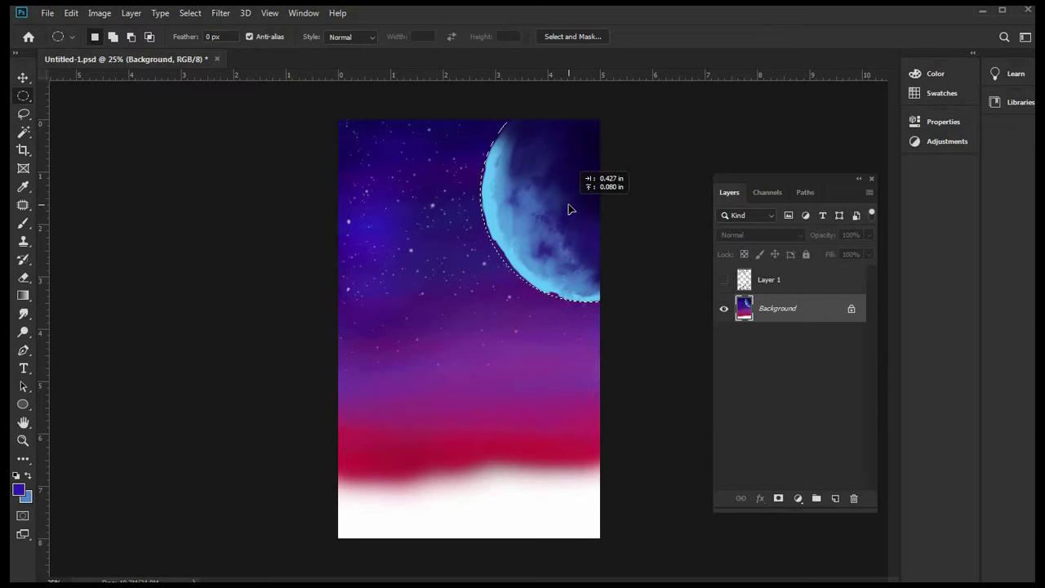
{"action": "left_click_drag", "start_coordinate": [569, 205], "coordinate": [569, 205]}
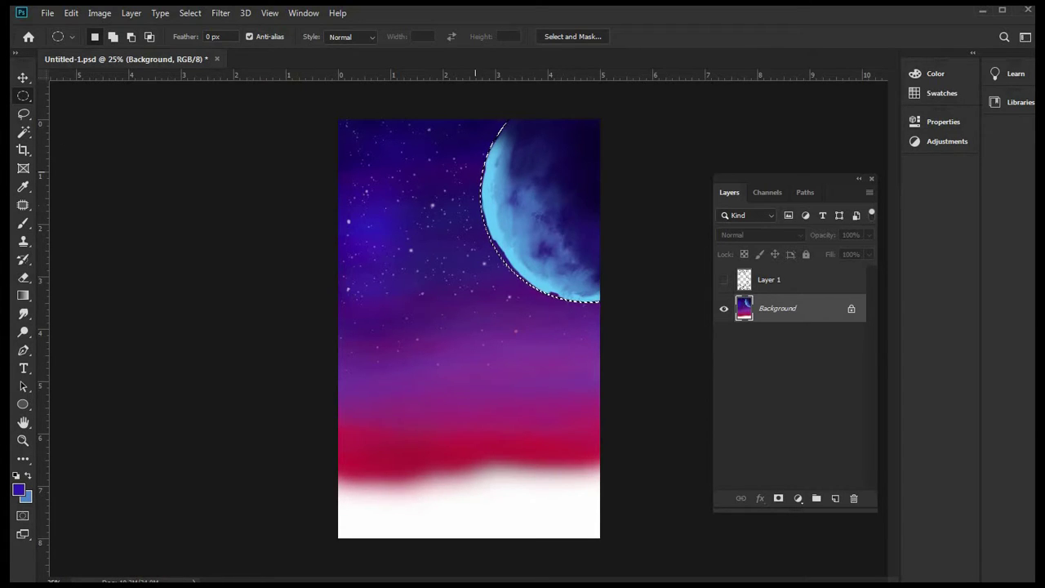
- Sample the planet's bright light blue as the foreground color and return to the Brush tool
{"action": "left_click", "coordinate": [23, 186]}
{"action": "left_click", "coordinate": [515, 249]}
{"action": "left_click", "coordinate": [23, 222]}
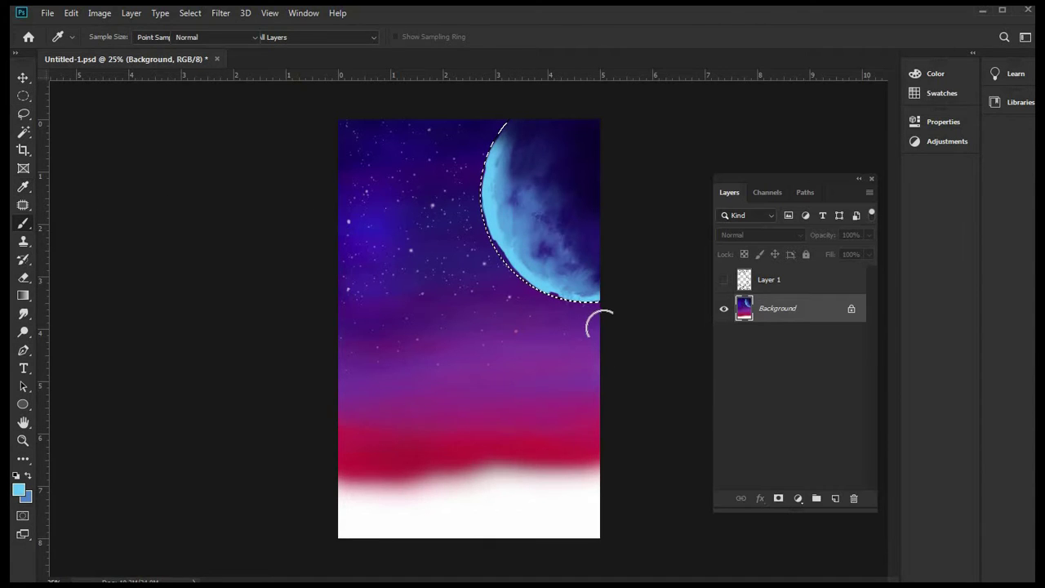
- Paint a solid light blue edge along the planet's rim with the Soft Round brush at 55 px and 100% opacity
{"action": "left_click", "coordinate": [109, 37]}
{"action": "left_click", "coordinate": [102, 80]}
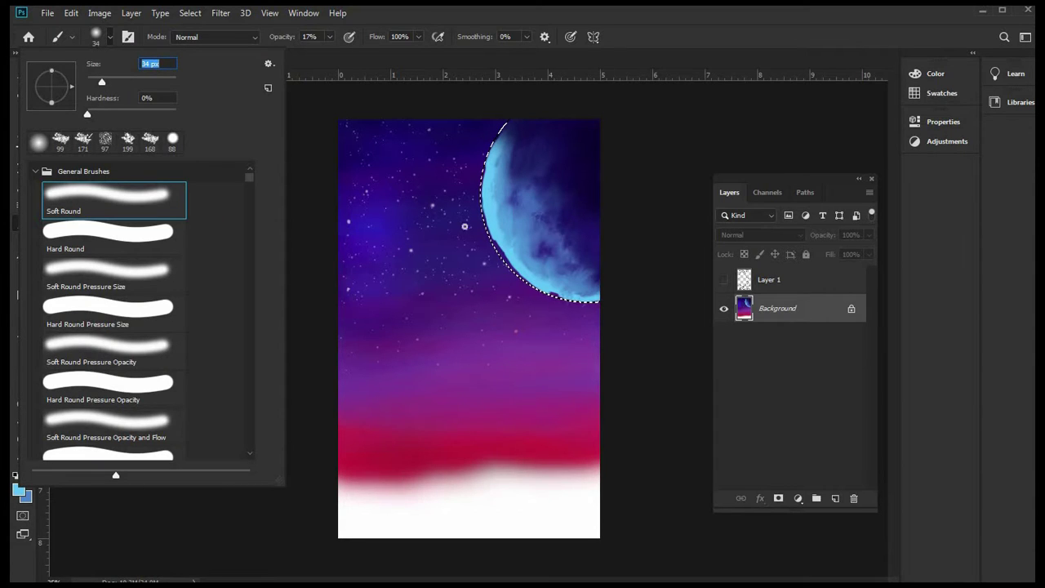
{"action": "left_click_drag", "start_coordinate": [118, 107], "coordinate": [117, 107]}
{"action": "left_click", "coordinate": [483, 190]}
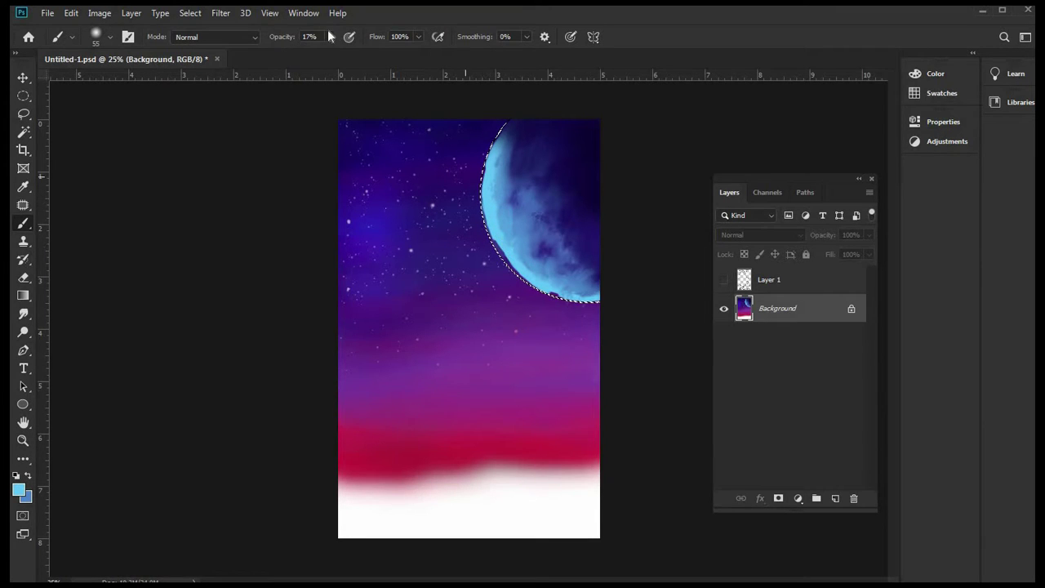
{"action": "key", "text": "0"}
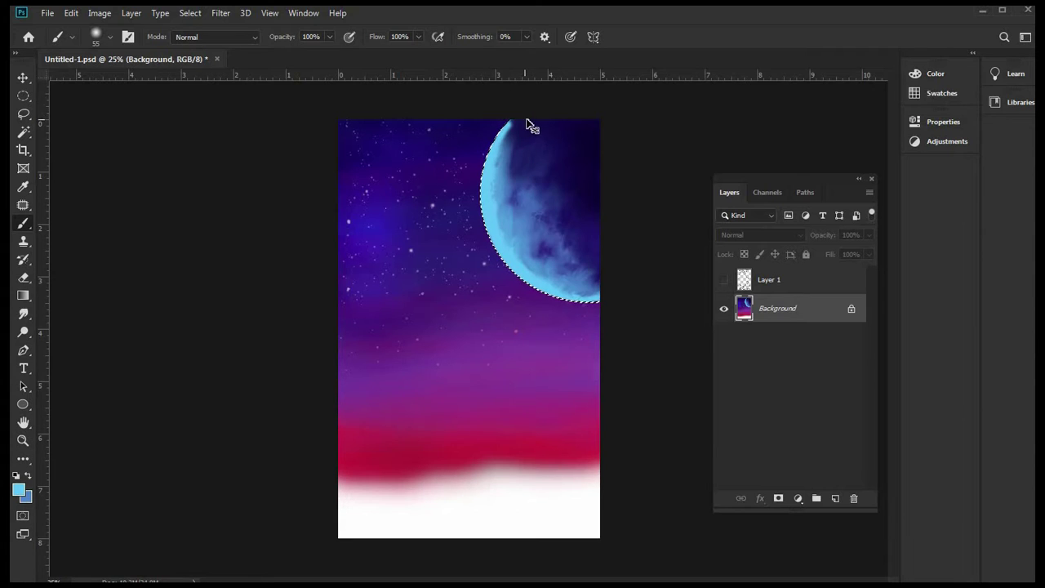
- Lower the brush opacity to 77% and set the foreground color to pale blue #addff6
{"action": "left_click", "coordinate": [327, 39]}
{"action": "left_click_drag", "start_coordinate": [327, 51], "coordinate": [314, 52]}
{"action": "left_click", "coordinate": [516, 108]}
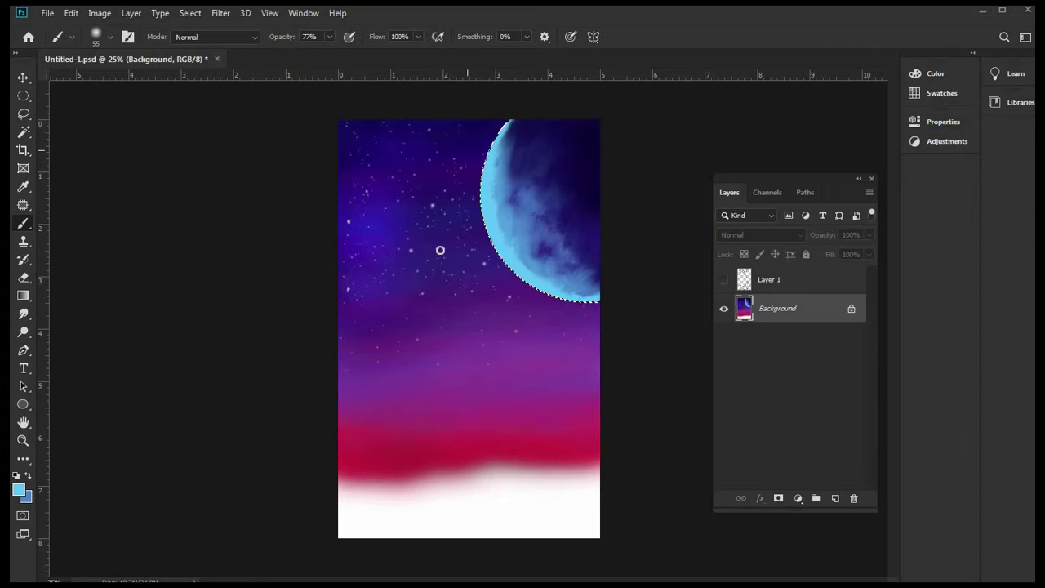
{"action": "left_click", "coordinate": [18, 490]}
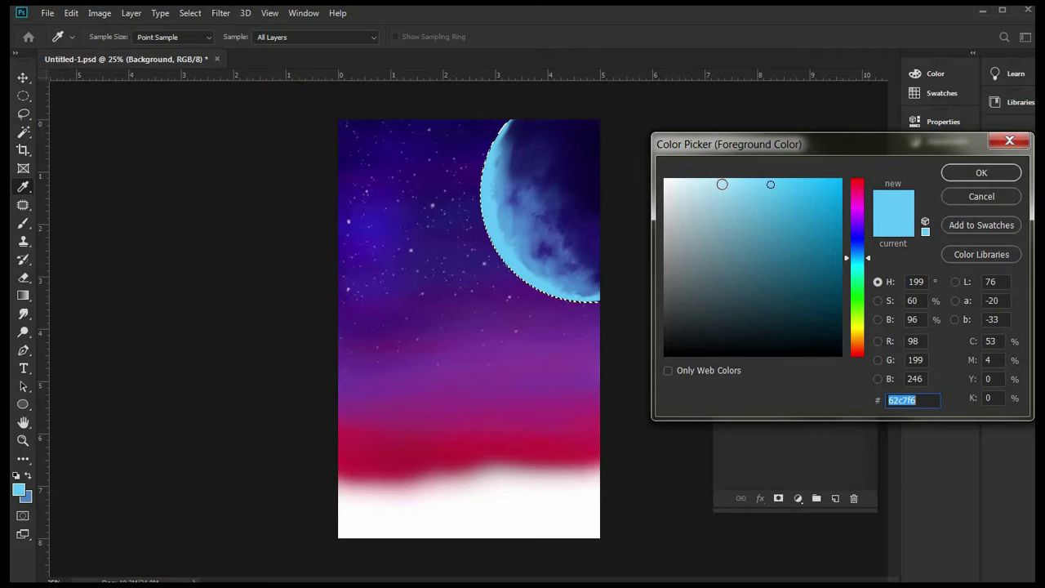
{"action": "left_click", "coordinate": [712, 184]}
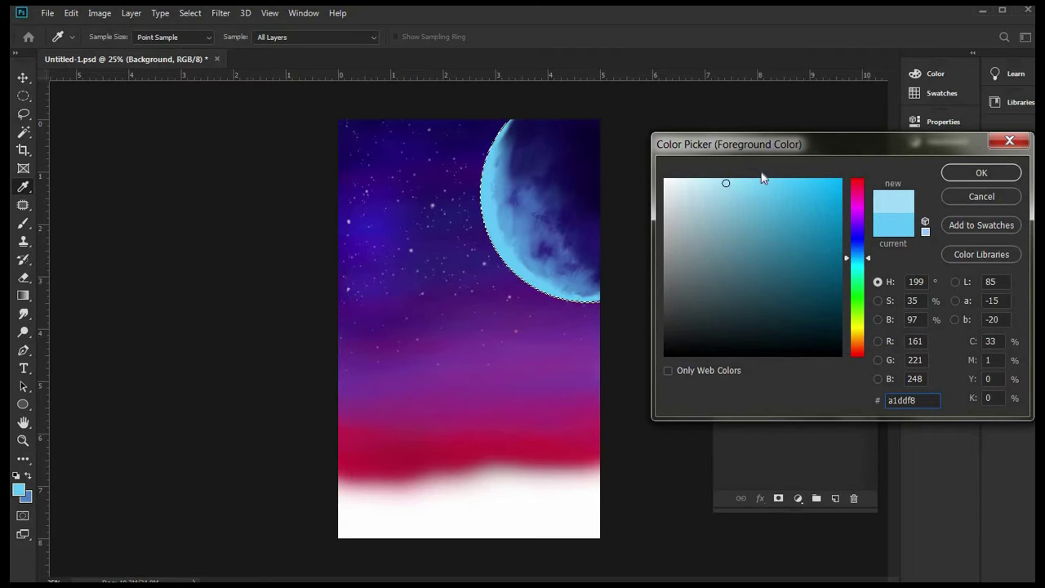
{"action": "left_click", "coordinate": [716, 185]}
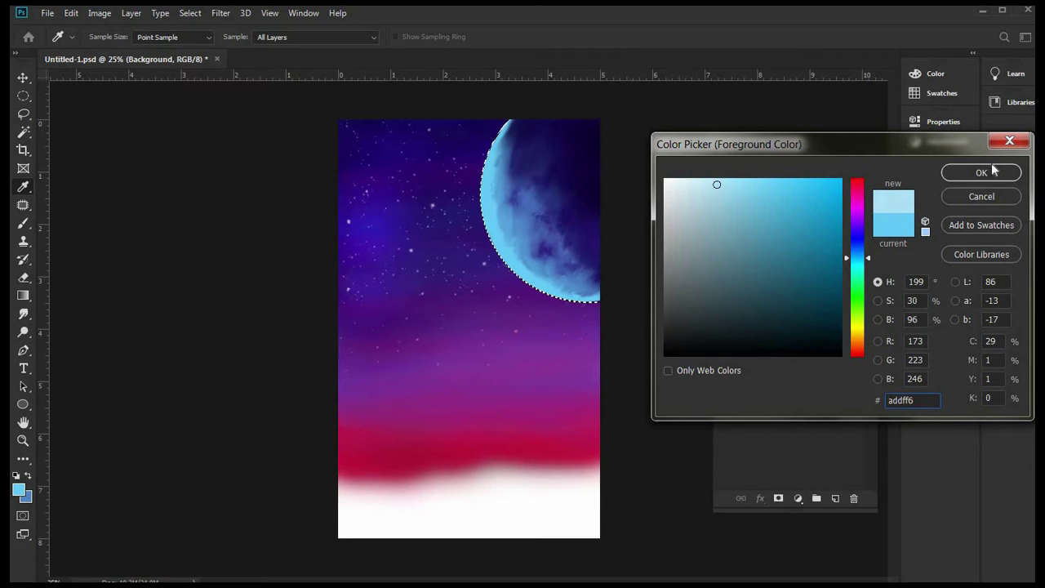
{"action": "left_click", "coordinate": [989, 169]}
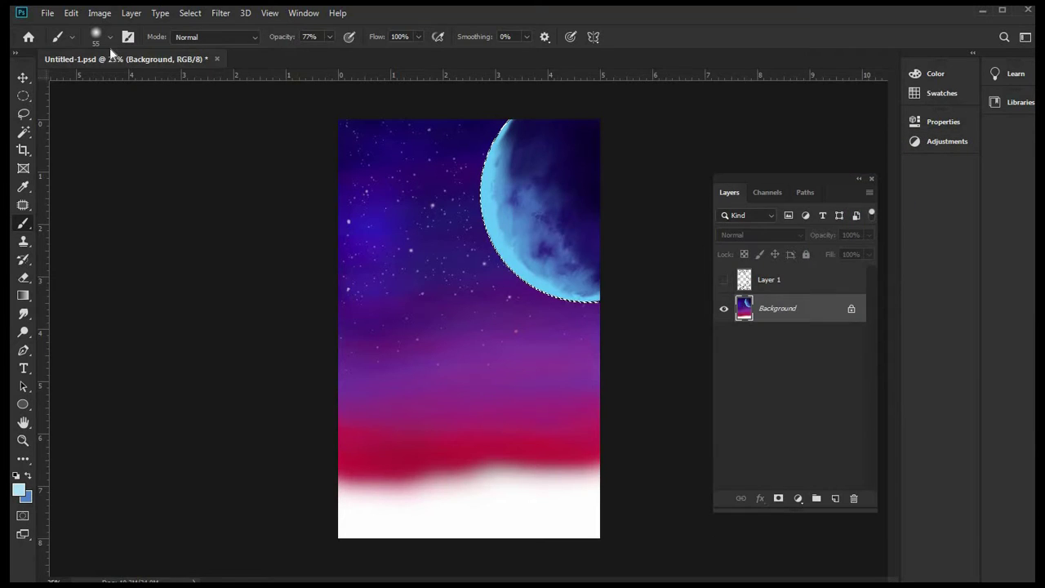
- Paint a thin pale highlight along the planet's lit rim with the Soft Round brush at 44 px
{"action": "left_click", "coordinate": [111, 39]}
{"action": "key", "text": "bracketleft"}
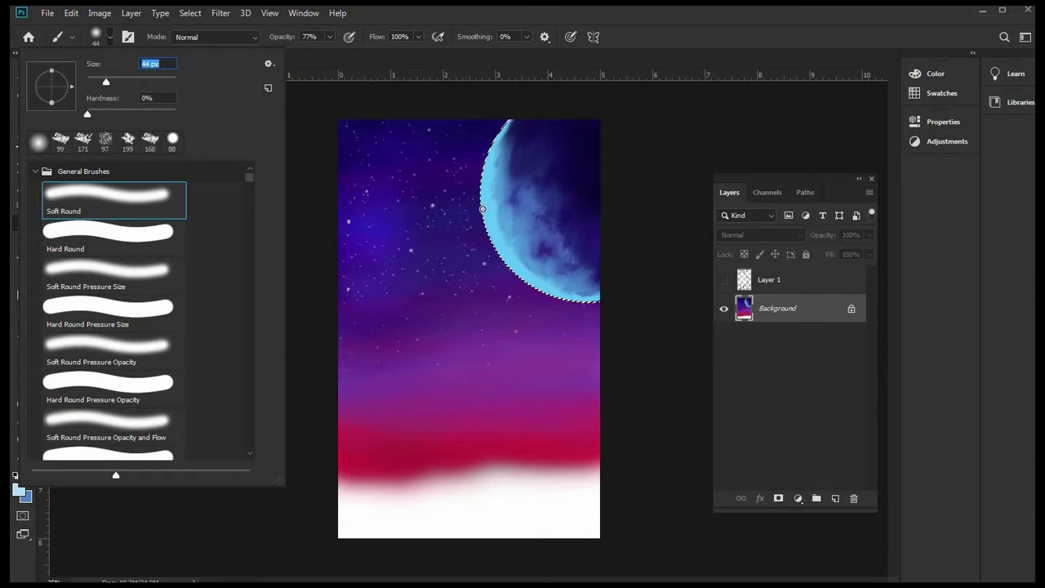
{"action": "key", "text": "Return"}
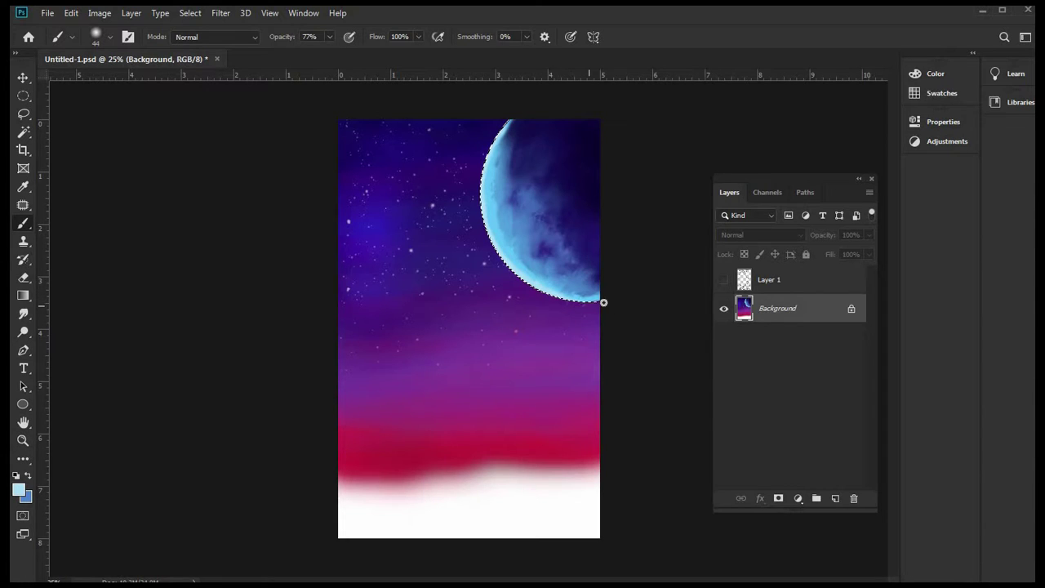
- Smudge the light texture on the planet's lit side with the Smudge tool at 83 px and 16% strength
{"action": "left_click", "coordinate": [23, 313]}
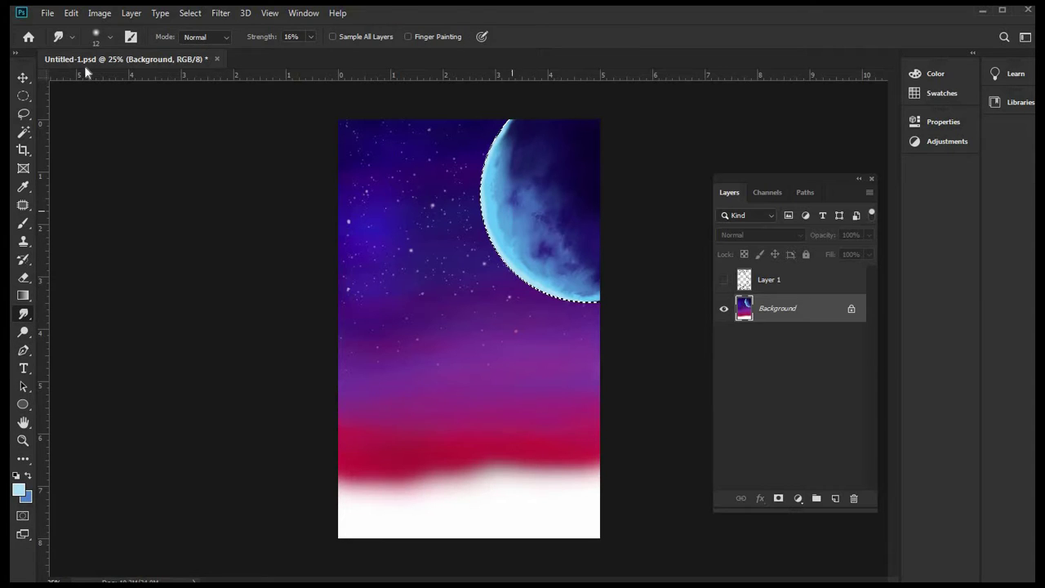
{"action": "left_click", "coordinate": [105, 38]}
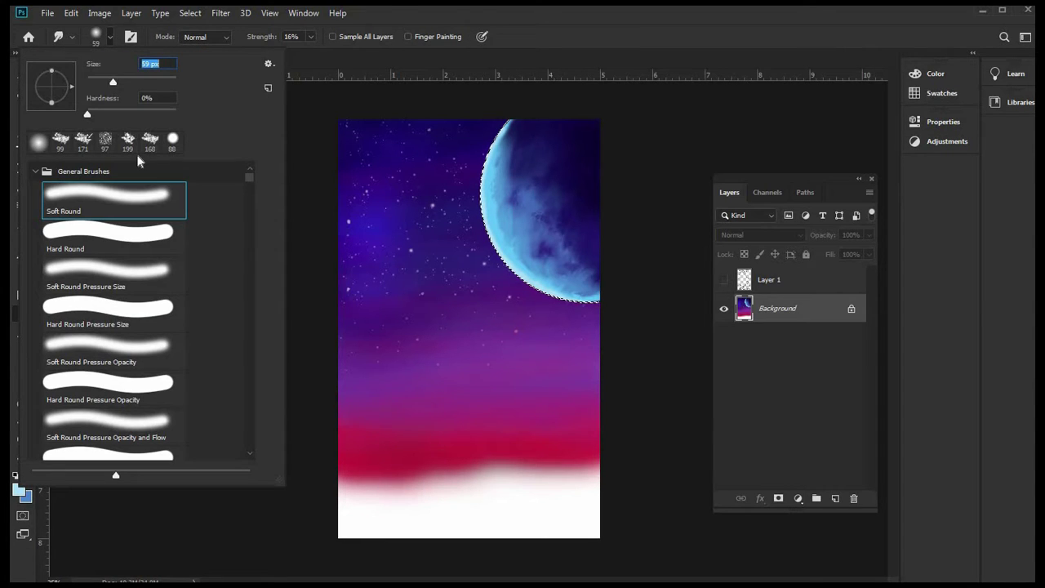
{"action": "left_click", "coordinate": [123, 78]}
{"action": "left_click", "coordinate": [503, 232]}
{"action": "left_click_drag", "start_coordinate": [518, 227], "coordinate": [522, 259]}
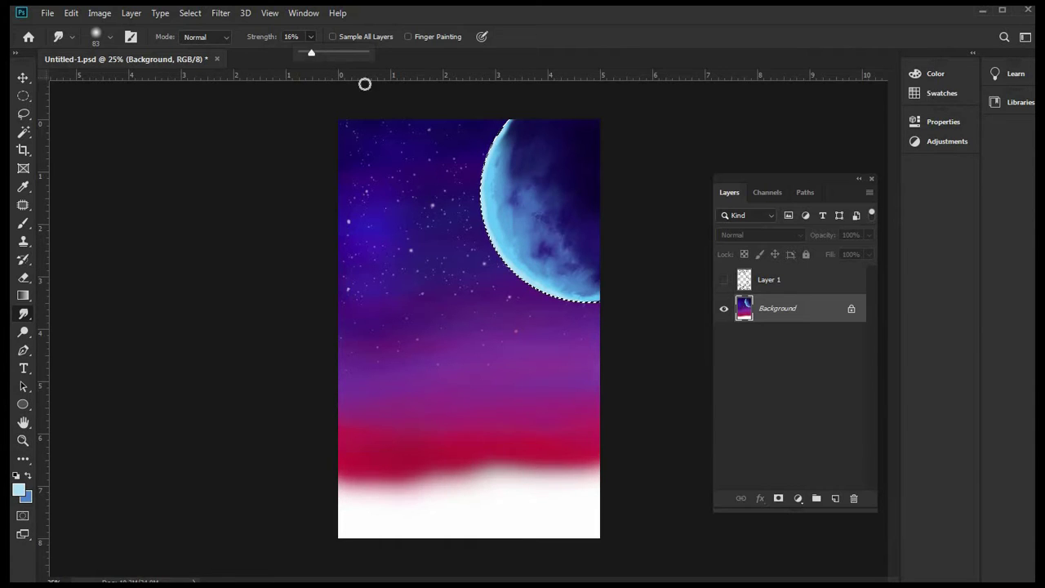
- Raise the smudge strength to 41% and blend the pale highlight into the planet along its lit rim
{"action": "key", "text": "4"}
{"action": "key", "text": "1"}
{"action": "mouse_move", "coordinate": [499, 215]}
{"action": "left_mouse_down"}
{"action": "mouse_move", "coordinate": [493, 238]}
{"action": "mouse_move", "coordinate": [488, 200]}
{"action": "mouse_move", "coordinate": [508, 243]}
{"action": "mouse_move", "coordinate": [495, 238]}
{"action": "mouse_move", "coordinate": [527, 278]}
{"action": "mouse_move", "coordinate": [563, 295]}
{"action": "mouse_move", "coordinate": [532, 270]}
{"action": "mouse_move", "coordinate": [597, 291]}
{"action": "left_mouse_up"}
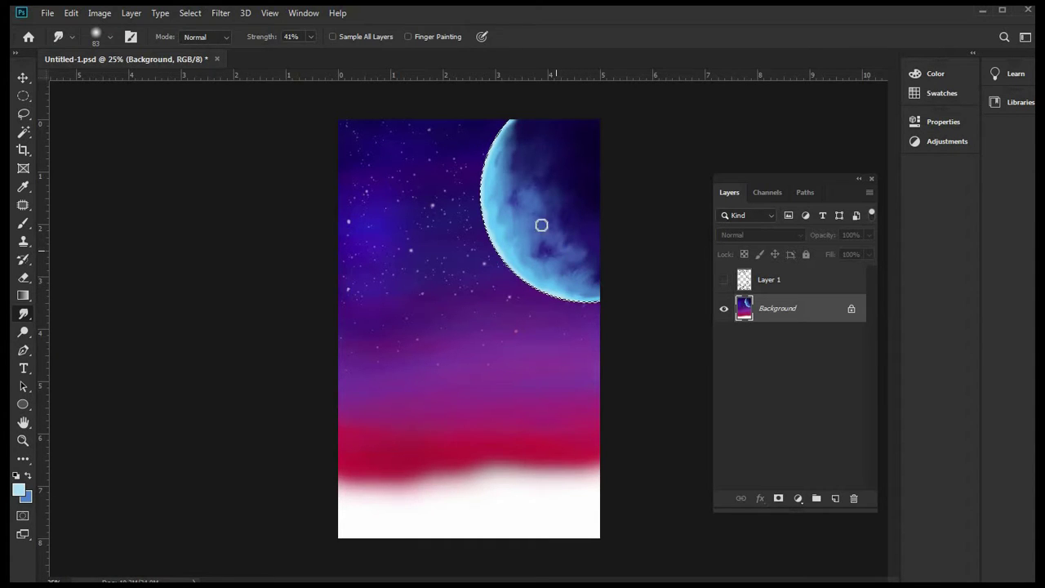
- Smudge light blue over the dark gap at the lower end of the planet's rim, beside the canvas edge
{"action": "key", "text": "ctrl+plus"}
{"action": "scroll", "coordinate": [555, 153], "scroll_direction": "up", "scroll_amount": 10}
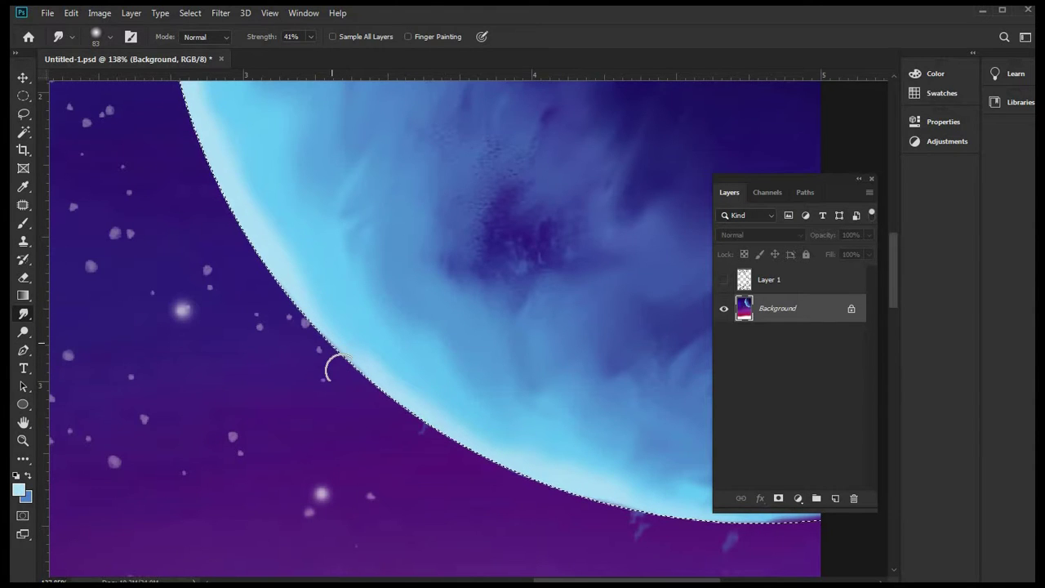
{"action": "scroll", "coordinate": [337, 366], "scroll_direction": "down", "scroll_amount": 5}
{"action": "scroll", "coordinate": [611, 443], "scroll_direction": "up", "scroll_amount": 7}
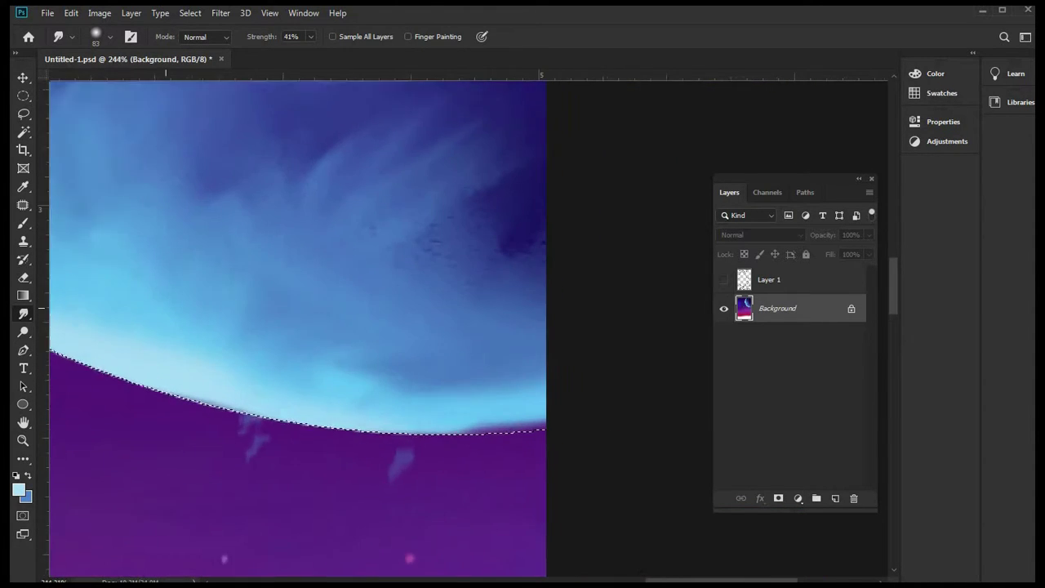
{"action": "mouse_move", "coordinate": [526, 418]}
{"action": "left_mouse_down"}
{"action": "mouse_move", "coordinate": [477, 421]}
{"action": "mouse_move", "coordinate": [492, 419]}
{"action": "left_mouse_up"}
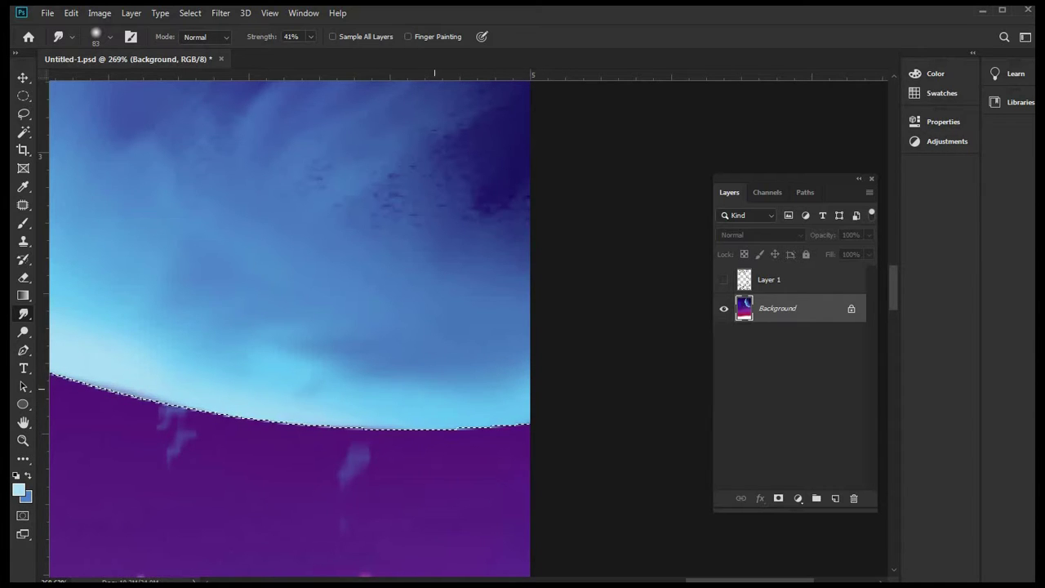
{"action": "scroll", "coordinate": [343, 372], "scroll_direction": "down", "scroll_amount": 6}
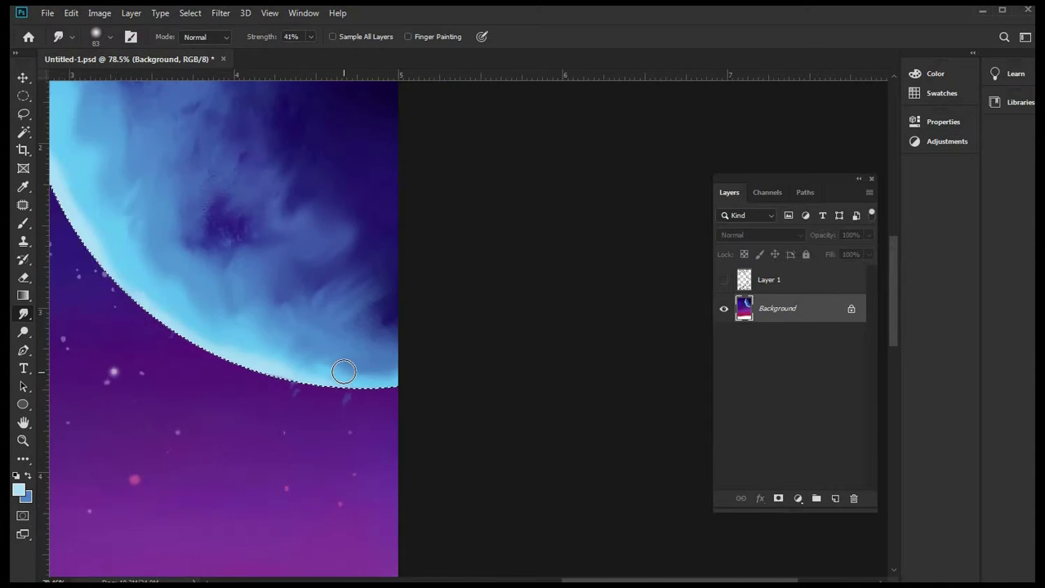
{"action": "scroll", "coordinate": [343, 371], "scroll_direction": "down", "scroll_amount": 4}
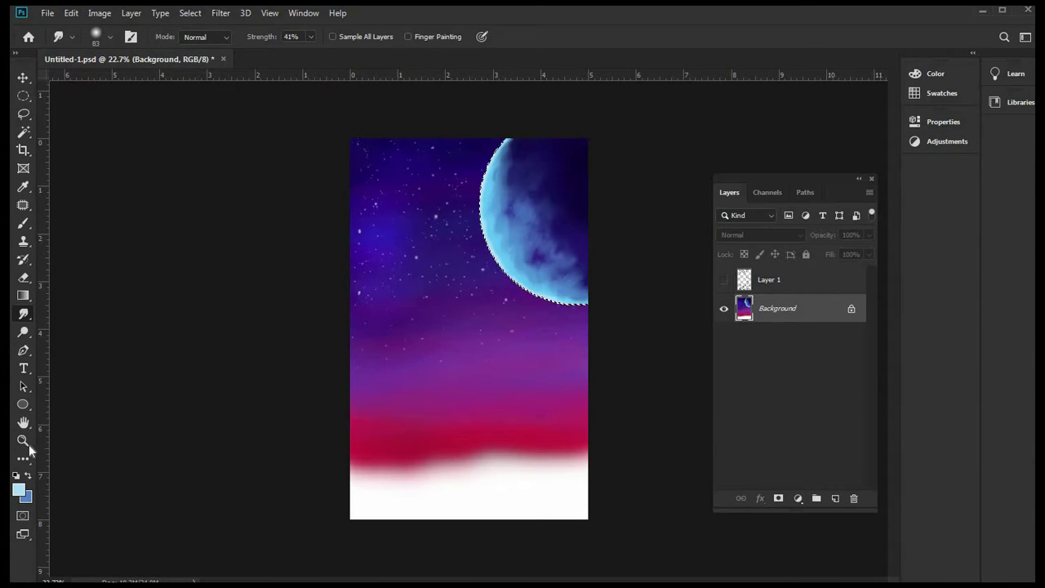
- Smudge away the dark spots along the planet's outer rim up to its upper tip
{"action": "scroll", "coordinate": [518, 150], "scroll_direction": "up", "scroll_amount": 4}
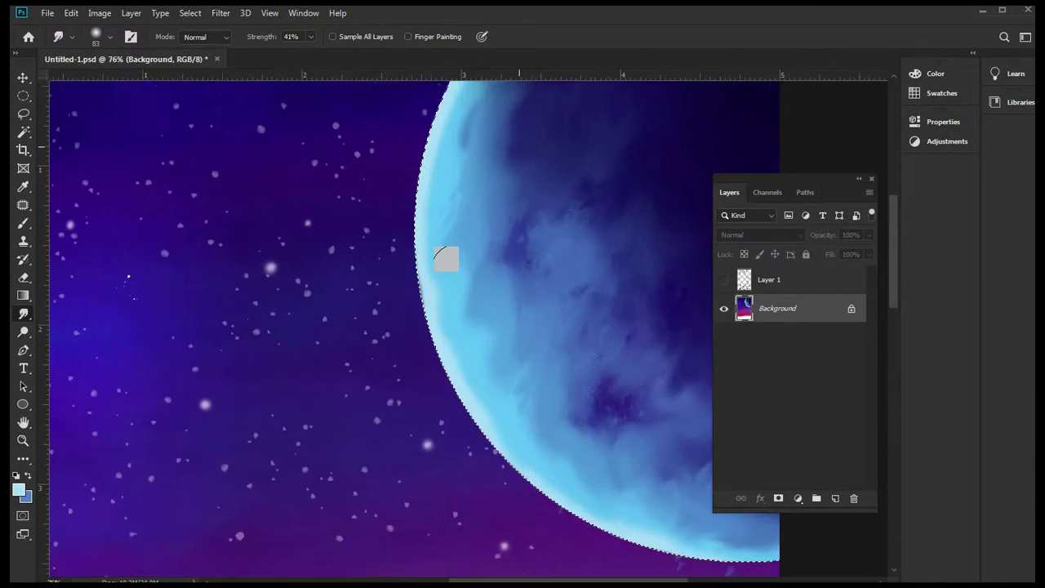
{"action": "scroll", "coordinate": [446, 258], "scroll_direction": "up", "scroll_amount": 3}
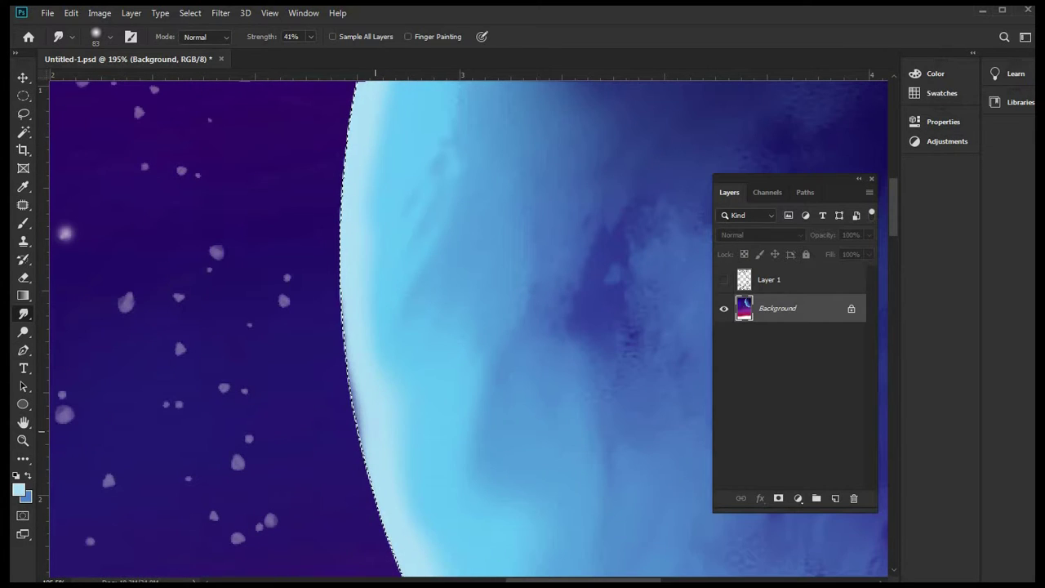
{"action": "scroll", "coordinate": [355, 406], "scroll_direction": "down", "scroll_amount": 2}
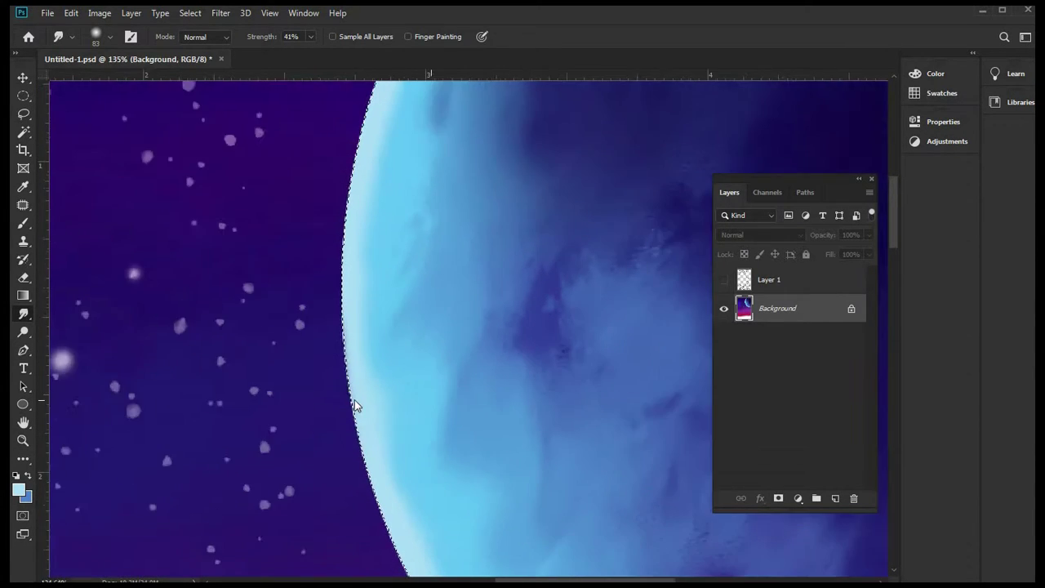
{"action": "scroll", "coordinate": [409, 240], "scroll_direction": "down", "scroll_amount": 3}
{"action": "scroll", "coordinate": [396, 201], "scroll_direction": "up", "scroll_amount": 3}
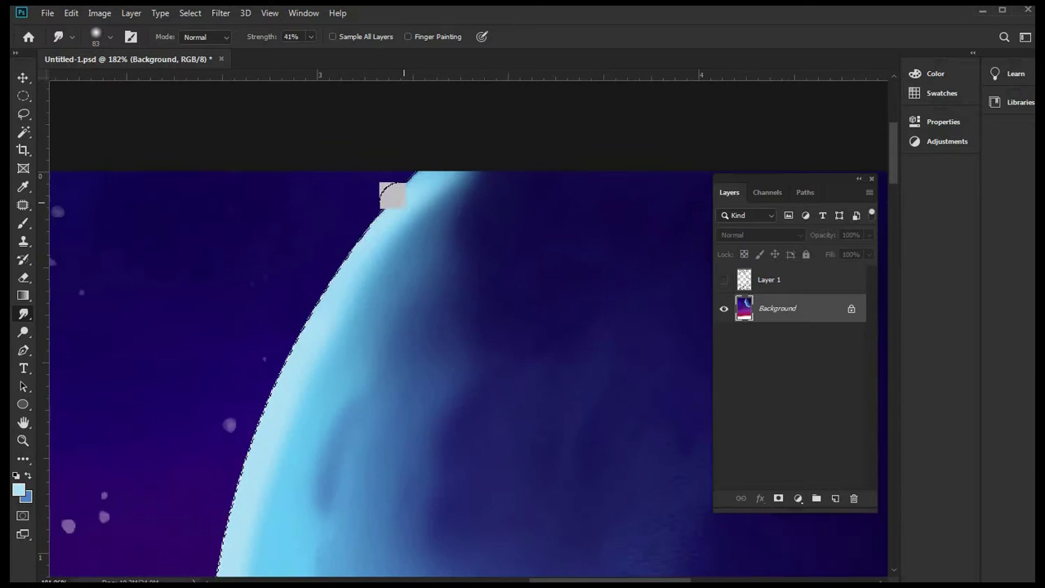
{"action": "scroll", "coordinate": [393, 196], "scroll_direction": "down", "scroll_amount": 6}
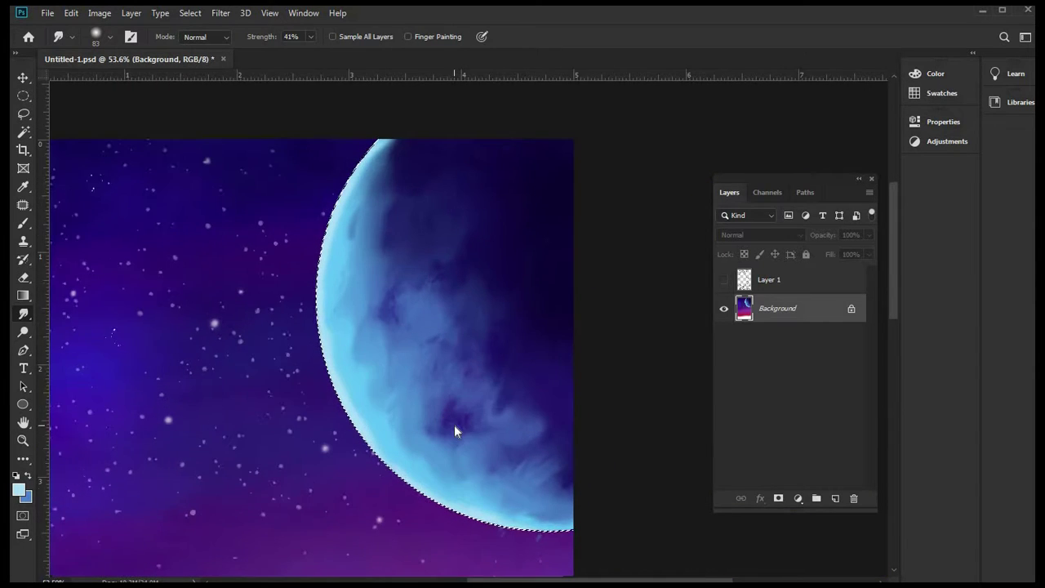
- Examine the planet's blended surface and edge without the selection outline, and restore the circular selection
{"action": "scroll", "coordinate": [454, 425], "scroll_direction": "up", "scroll_amount": 1}
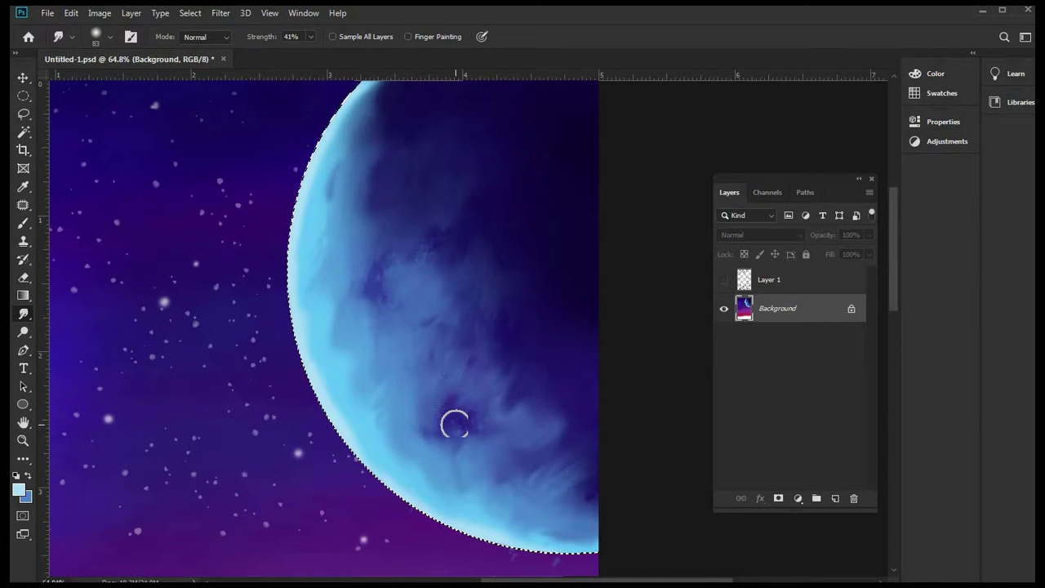
{"action": "scroll", "coordinate": [291, 335], "scroll_direction": "up", "scroll_amount": 4}
{"action": "scroll", "coordinate": [302, 335], "scroll_direction": "down", "scroll_amount": 5}
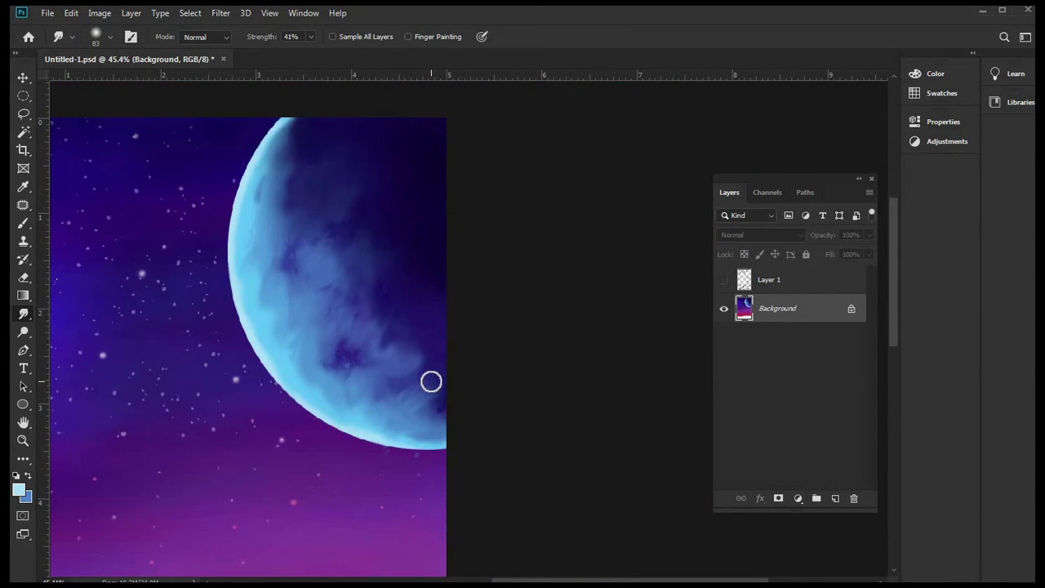
{"action": "key", "text": "ctrl+shift+d"}
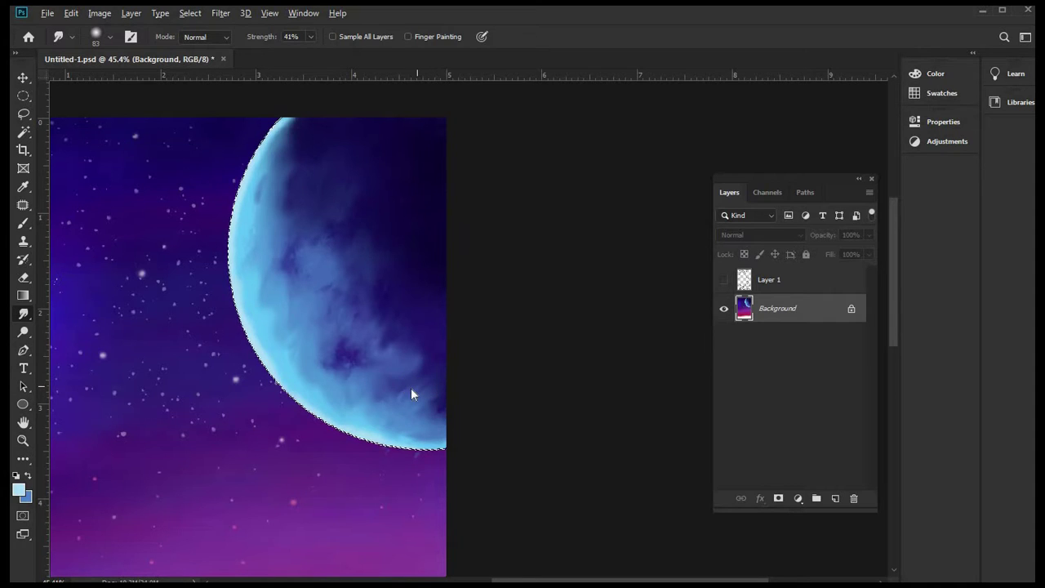
{"action": "scroll", "coordinate": [412, 394], "scroll_direction": "down", "scroll_amount": 3}
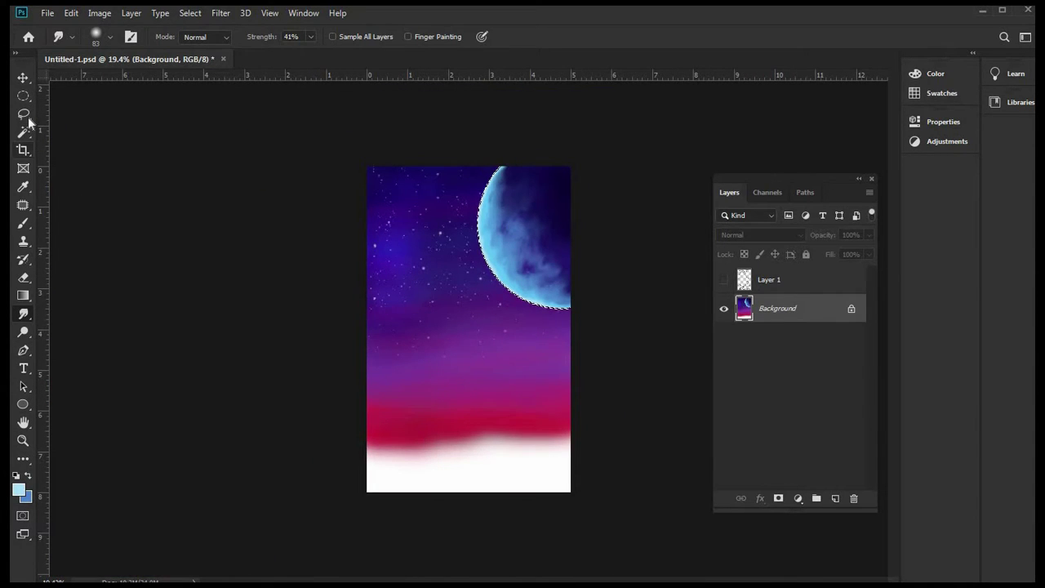
- Copy the selected planet to a new layer with Layer Via Copy
{"action": "left_click", "coordinate": [24, 114]}
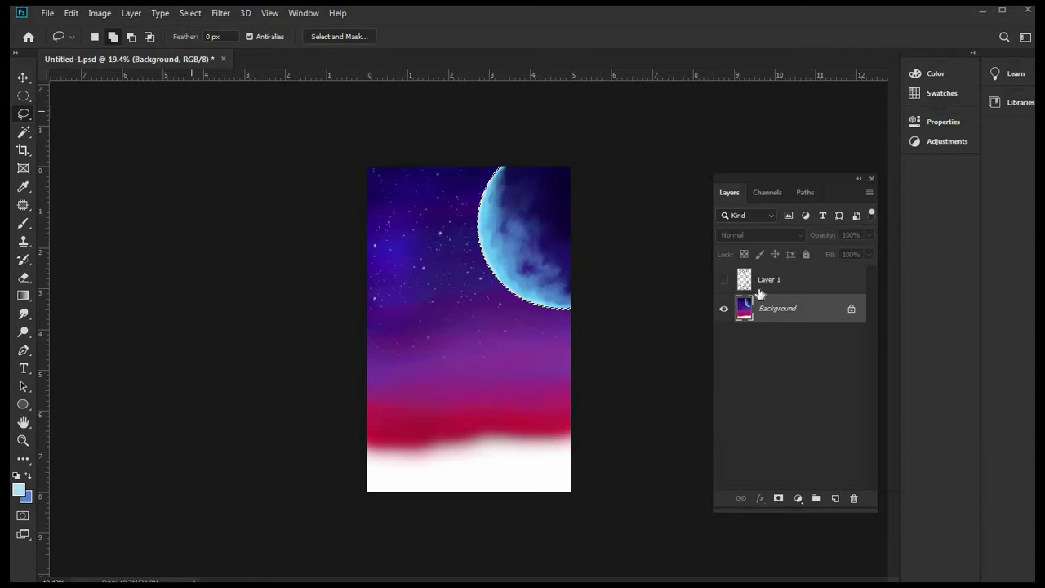
{"action": "right_click", "coordinate": [520, 239]}
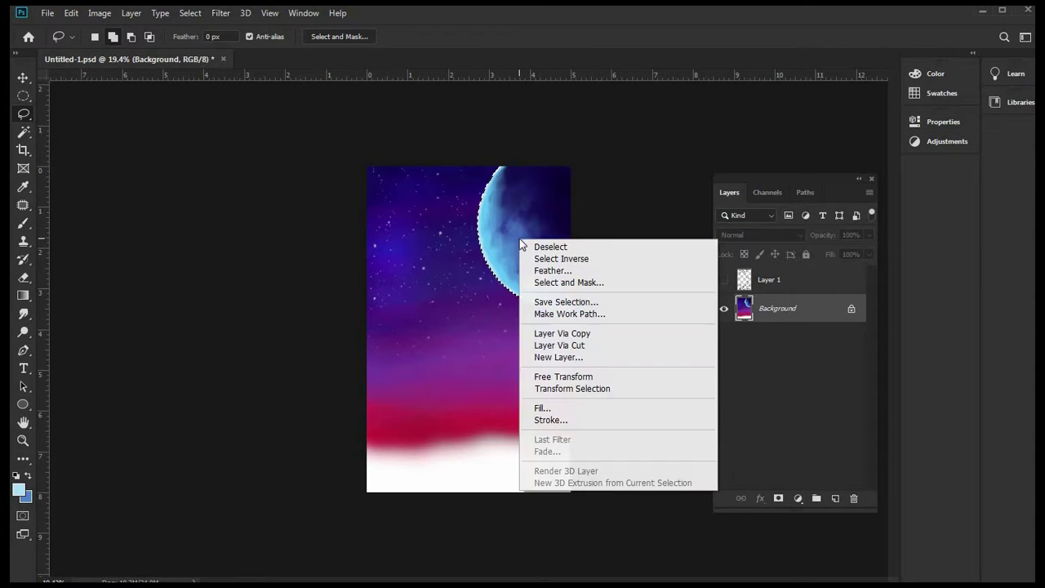
{"action": "left_click", "coordinate": [601, 333]}
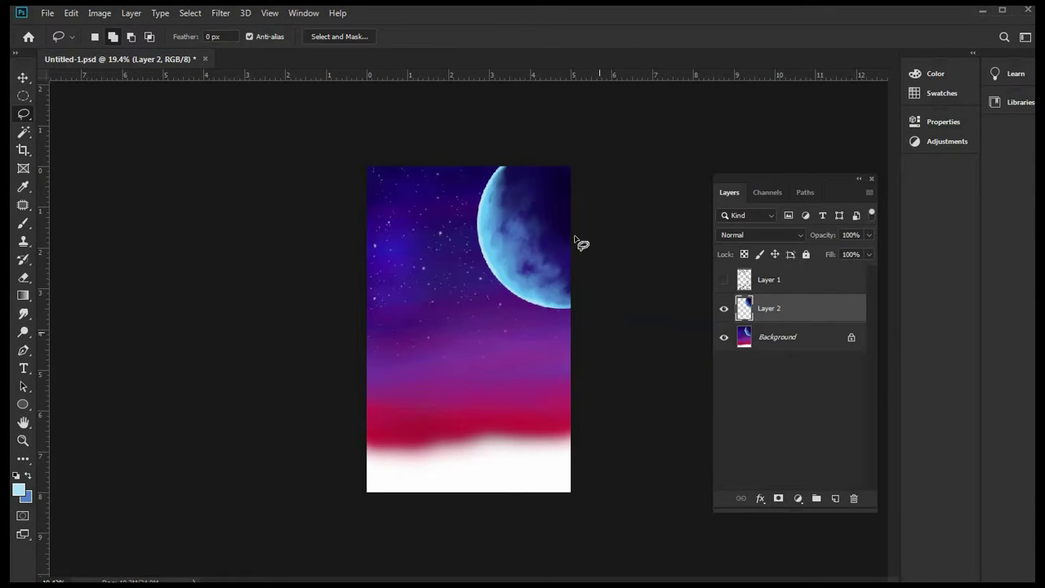
- Toggle the visibility of the background and the copied planet layer to check the cutout, leaving both shown
{"action": "left_click", "coordinate": [723, 336]}
{"action": "left_click", "coordinate": [723, 308]}
{"action": "left_click", "coordinate": [724, 308]}
{"action": "left_click", "coordinate": [723, 336]}
- Add an Outer Glow effect to the planet layer and set the glow color to a pale light blue
{"action": "scroll", "coordinate": [656, 213], "scroll_direction": "up", "scroll_amount": 2}
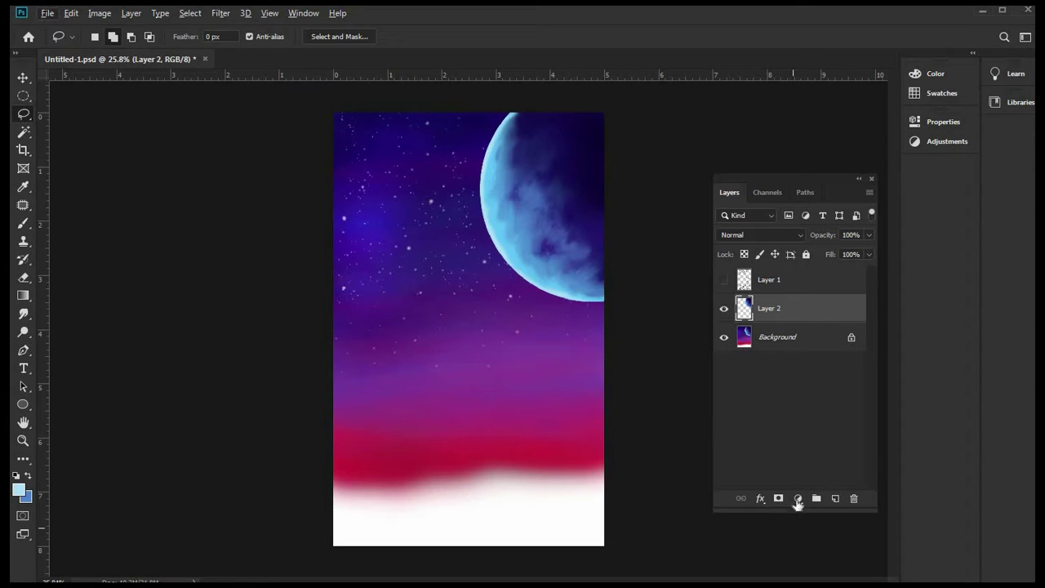
{"action": "left_click", "coordinate": [759, 501]}
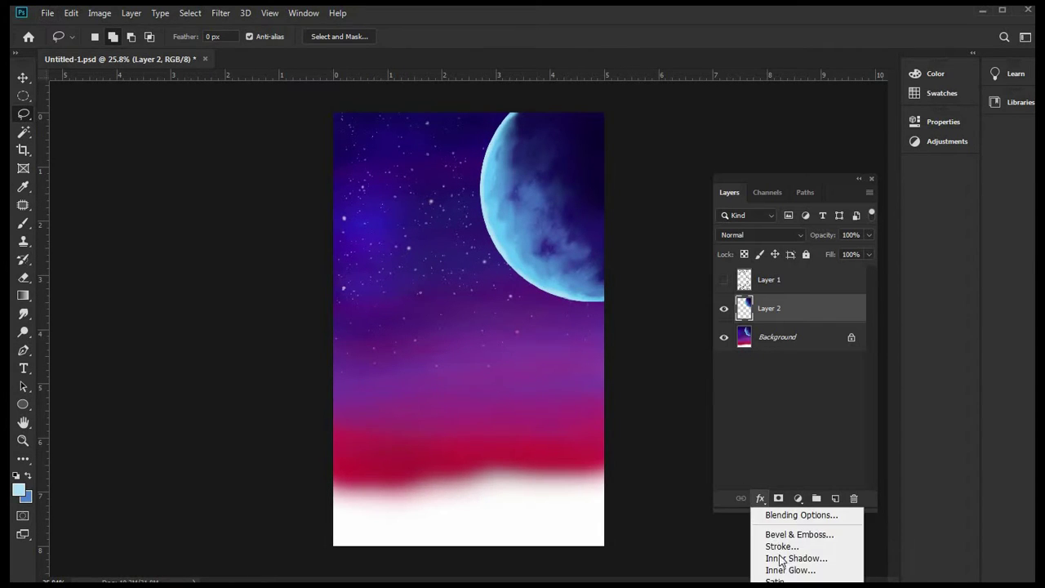
{"action": "left_click", "coordinate": [676, 332]}
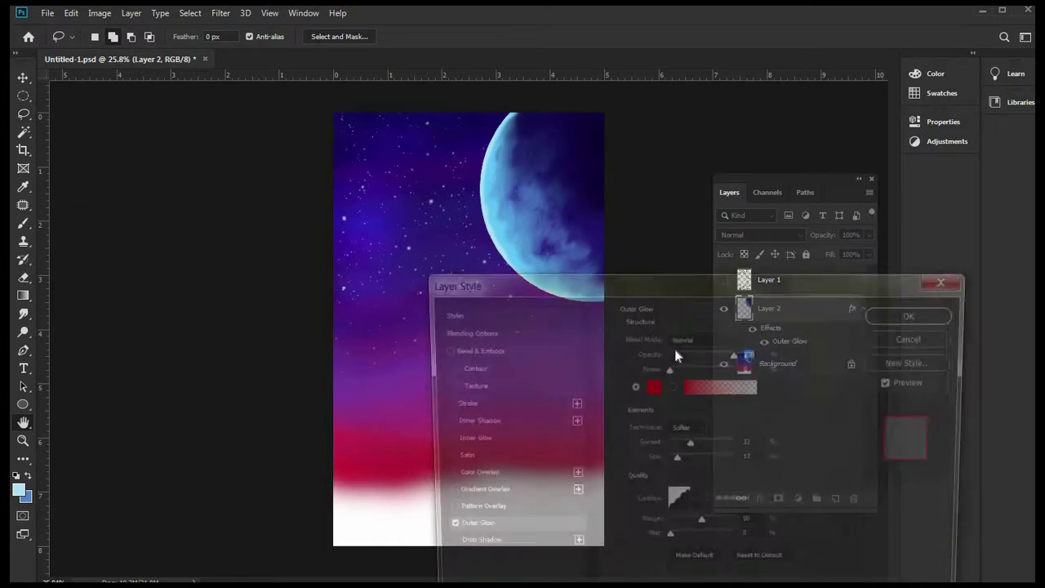
{"action": "left_click", "coordinate": [656, 393]}
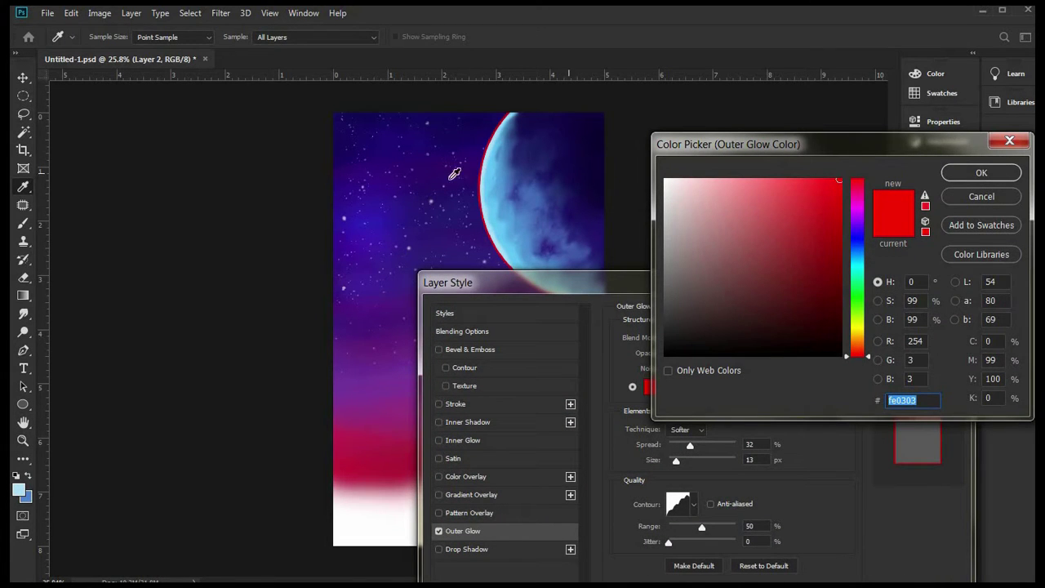
{"action": "left_click", "coordinate": [495, 200]}
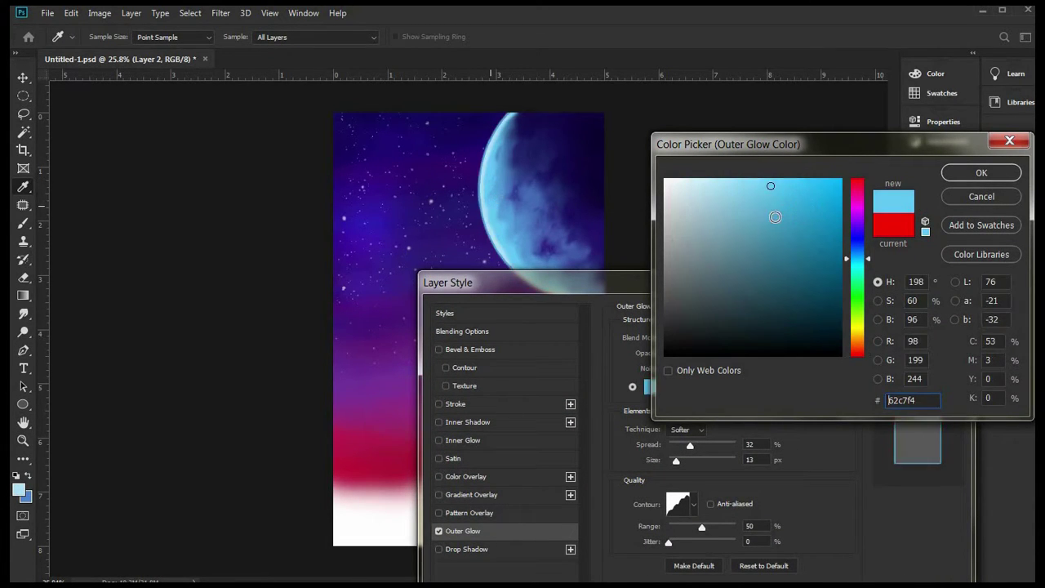
{"action": "left_click", "coordinate": [724, 186]}
{"action": "left_click", "coordinate": [734, 182]}
{"action": "left_click", "coordinate": [977, 179]}
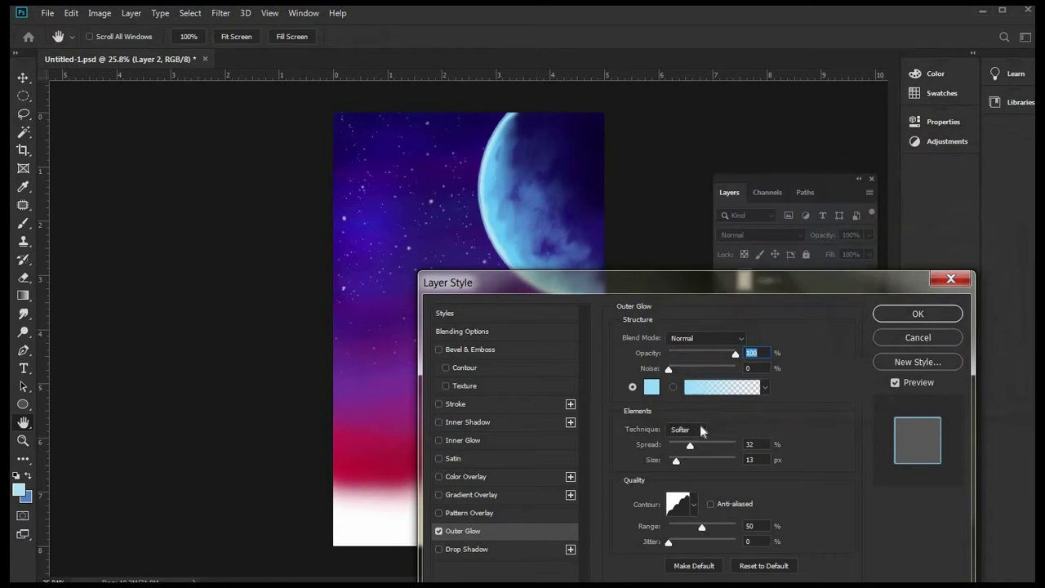
- Set the outer glow's spread to 39% and size to 65 px, and choose the linear contour
{"action": "left_click_drag", "start_coordinate": [689, 446], "coordinate": [706, 446]}
{"action": "left_click_drag", "start_coordinate": [684, 462], "coordinate": [694, 445]}
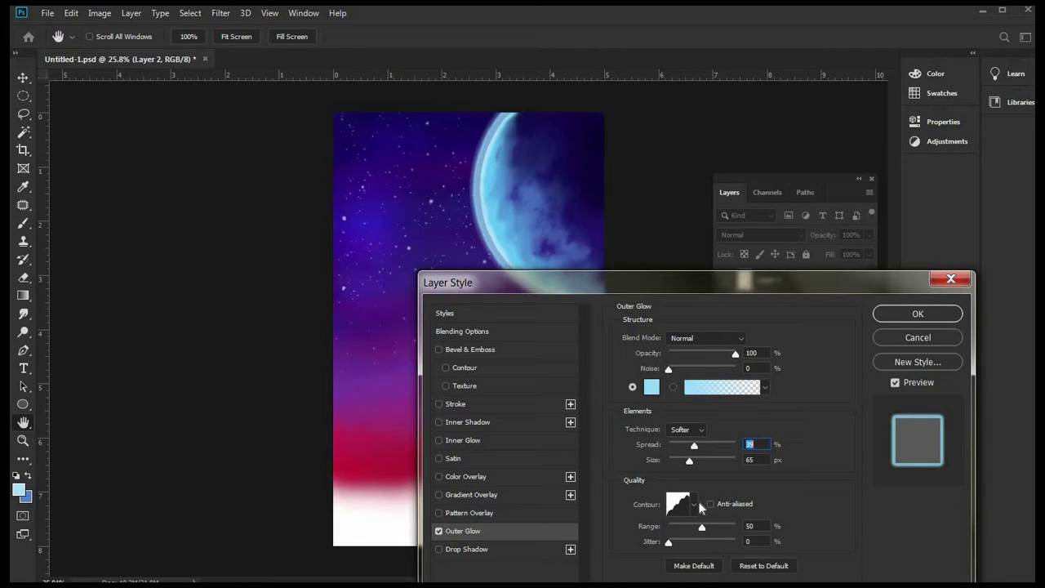
{"action": "left_click", "coordinate": [694, 503]}
{"action": "left_click", "coordinate": [613, 538]}
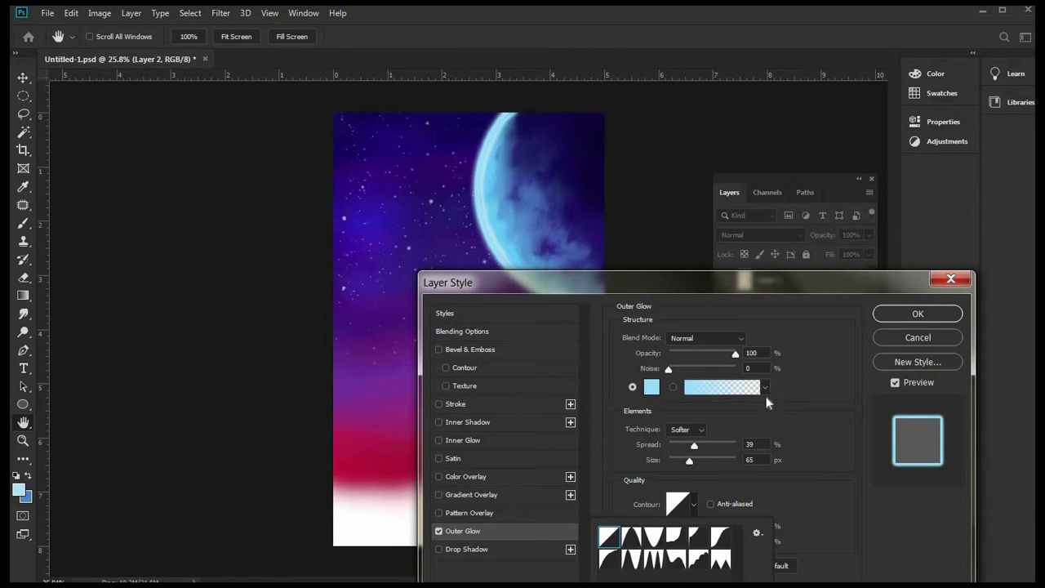
- Set the outer glow's opacity to 39%, spread to 21% and size to 95 px
{"action": "left_click", "coordinate": [734, 356]}
{"action": "left_click", "coordinate": [701, 356]}
{"action": "left_click_drag", "start_coordinate": [696, 354], "coordinate": [693, 354]}
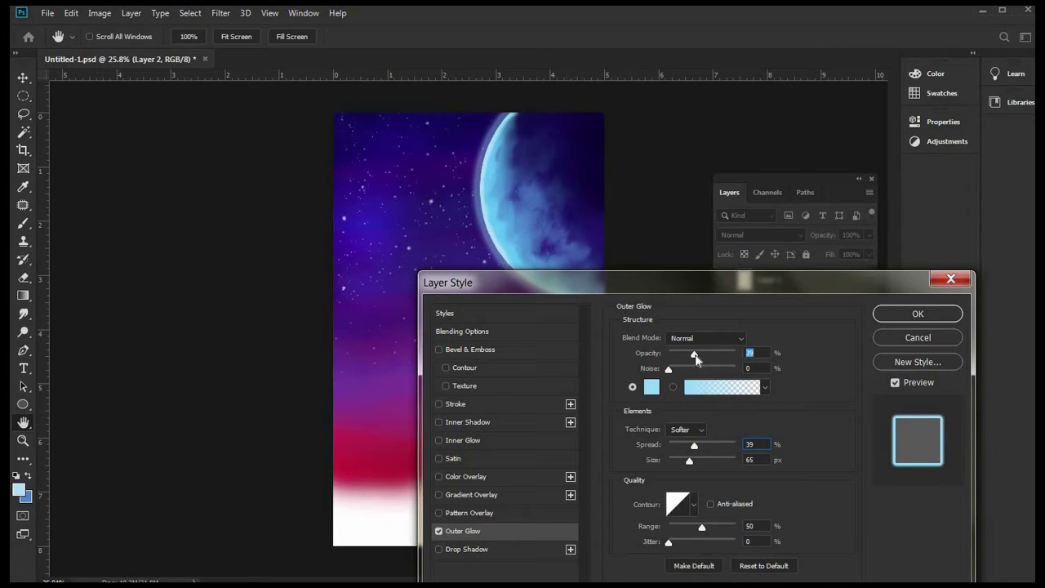
{"action": "left_click_drag", "start_coordinate": [694, 463], "coordinate": [690, 447]}
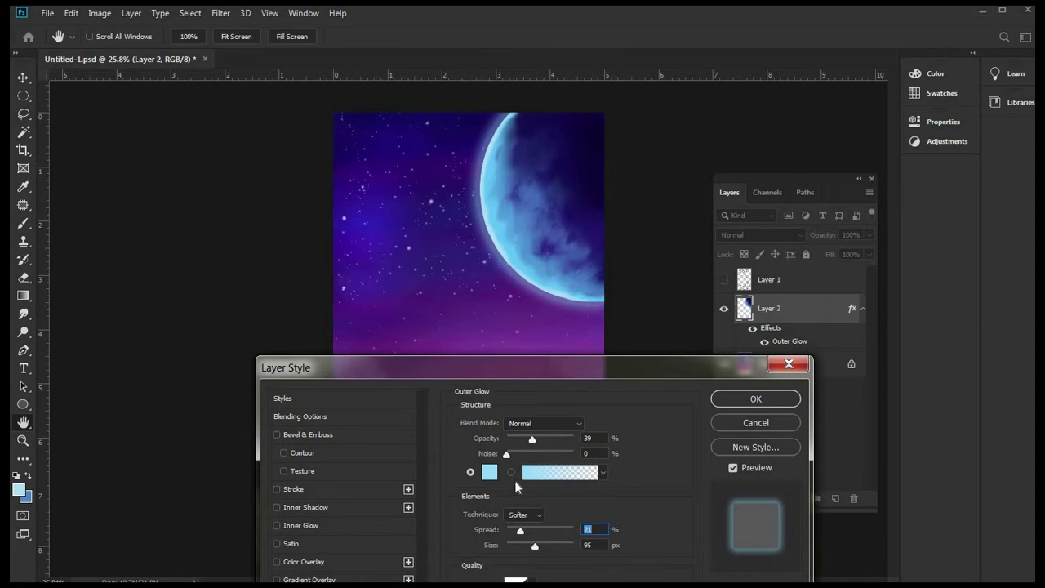
- Set the outer glow's opacity to 49% and size to 122 px, and apply the layer style
{"action": "left_click", "coordinate": [539, 437]}
{"action": "key", "text": "Down"}
{"action": "left_click", "coordinate": [539, 545]}
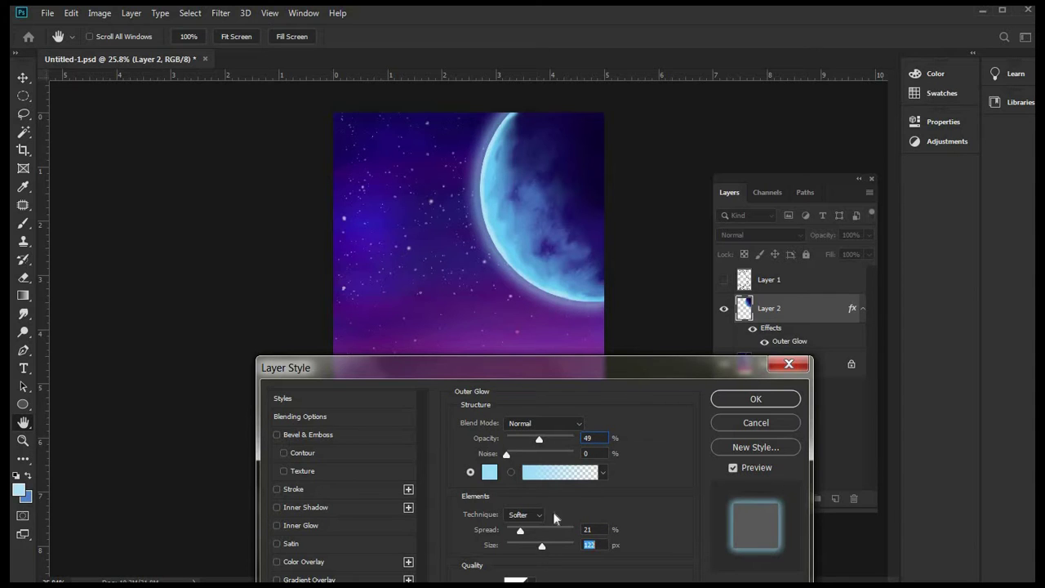
{"action": "left_click", "coordinate": [729, 396]}
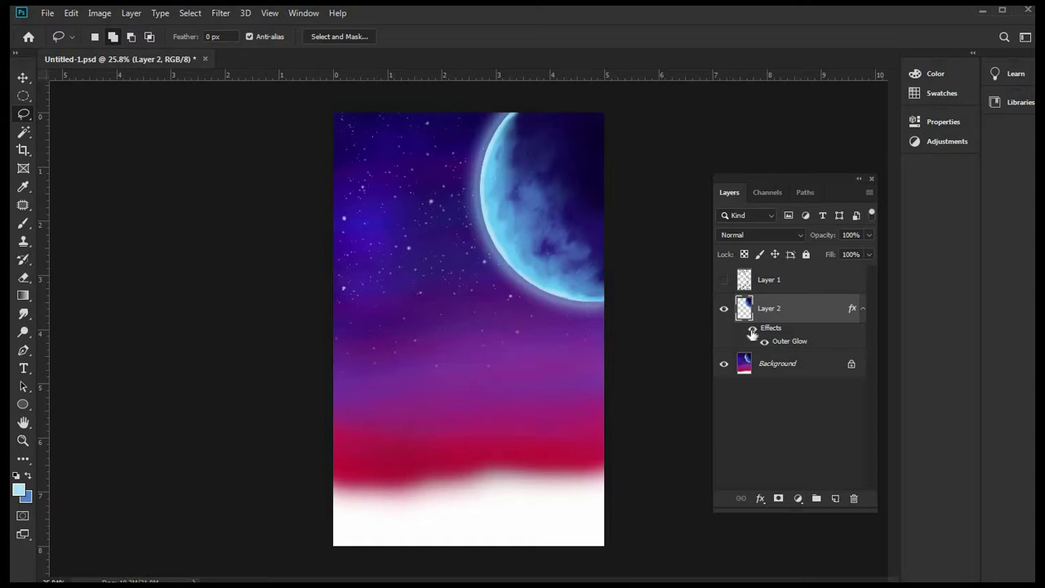
- Toggle the planet layer's effects to compare the planet with and without the glow, leaving them shown
{"action": "left_click", "coordinate": [752, 330]}
{"action": "left_click", "coordinate": [752, 329]}
{"action": "left_click", "coordinate": [752, 330]}
{"action": "left_click", "coordinate": [752, 330]}
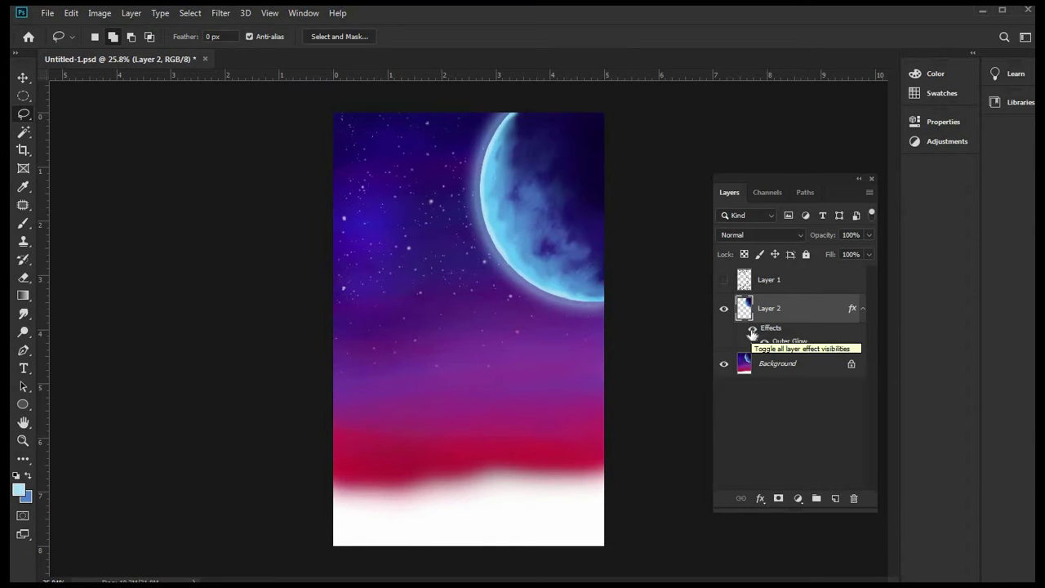
{"action": "left_click", "coordinate": [752, 330]}
{"action": "left_click", "coordinate": [752, 330]}
{"action": "left_click", "coordinate": [752, 330]}
{"action": "left_click", "coordinate": [752, 331]}
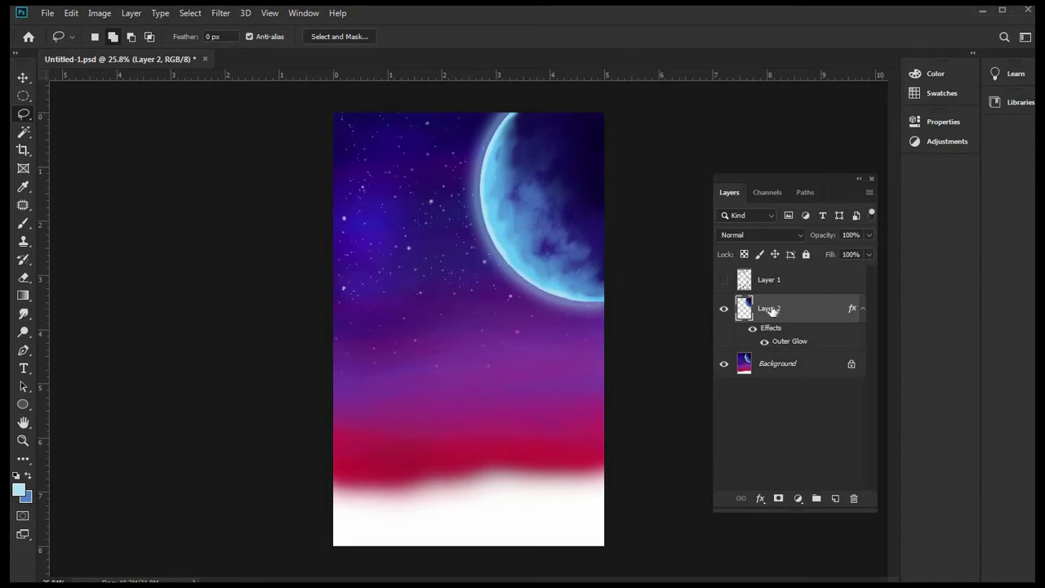
- Rasterize the planet layer's style and set the layer's opacity to 60%
{"action": "right_click", "coordinate": [820, 310]}
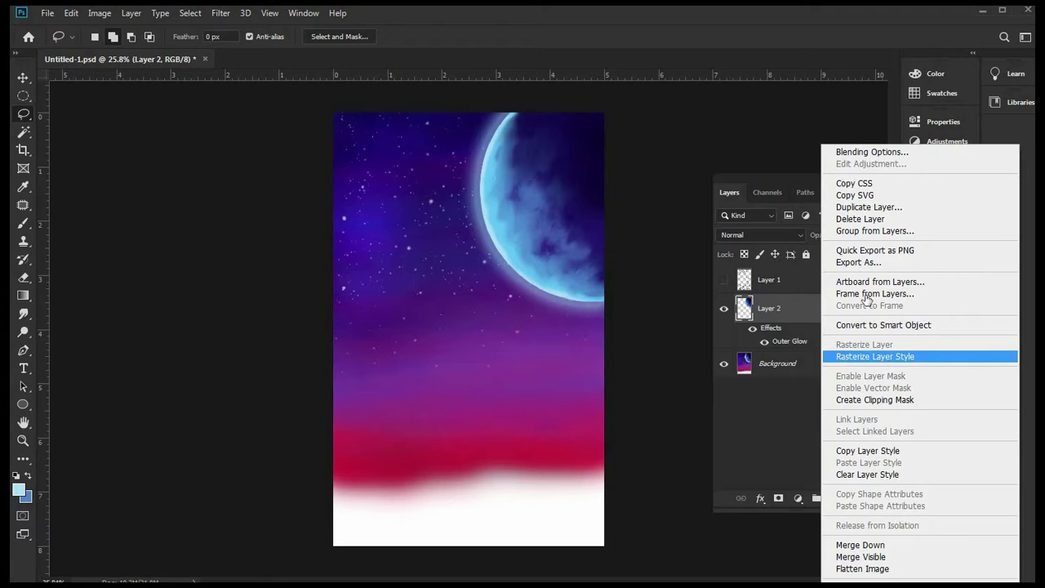
{"action": "left_click", "coordinate": [879, 357]}
{"action": "left_click_drag", "start_coordinate": [849, 256], "coordinate": [843, 256]}
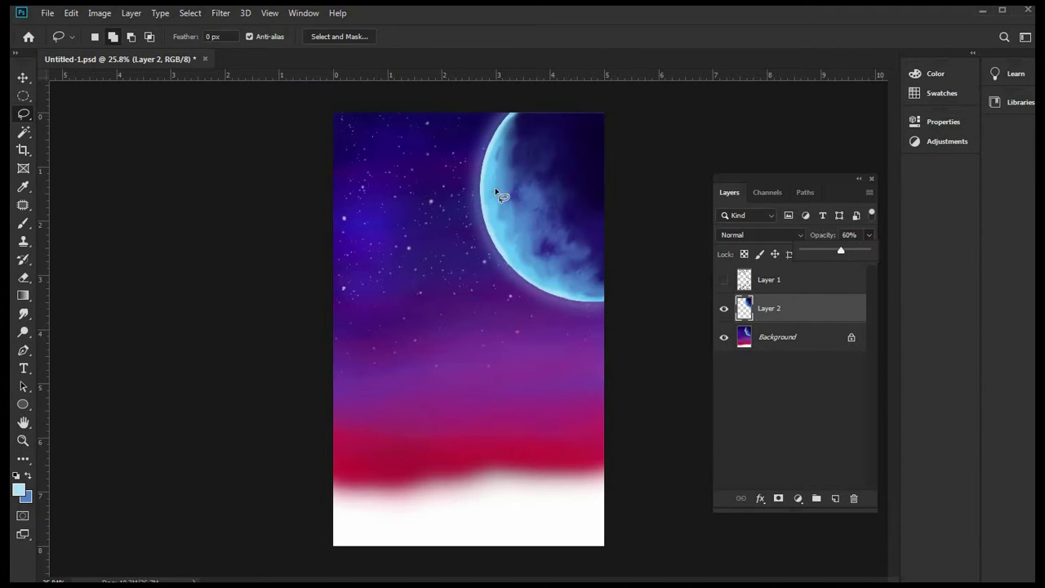
- Examine the glow along the planet's edge up close and compare the painting with the planet layer hidden and shown
{"action": "scroll", "coordinate": [504, 200], "scroll_direction": "up", "scroll_amount": 5}
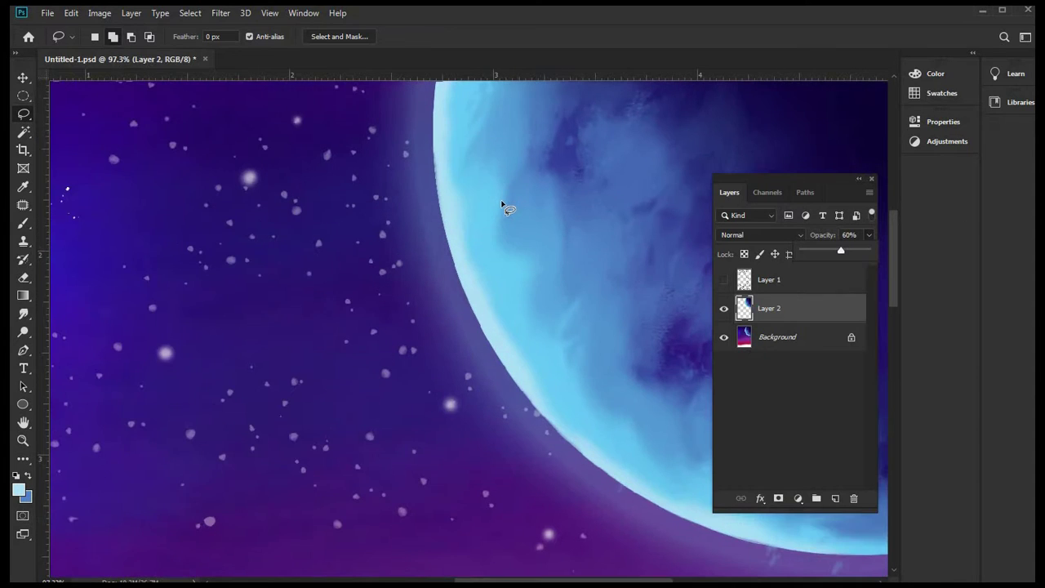
{"action": "scroll", "coordinate": [539, 286], "scroll_direction": "down", "scroll_amount": 4}
{"action": "scroll", "coordinate": [568, 411], "scroll_direction": "up", "scroll_amount": 6}
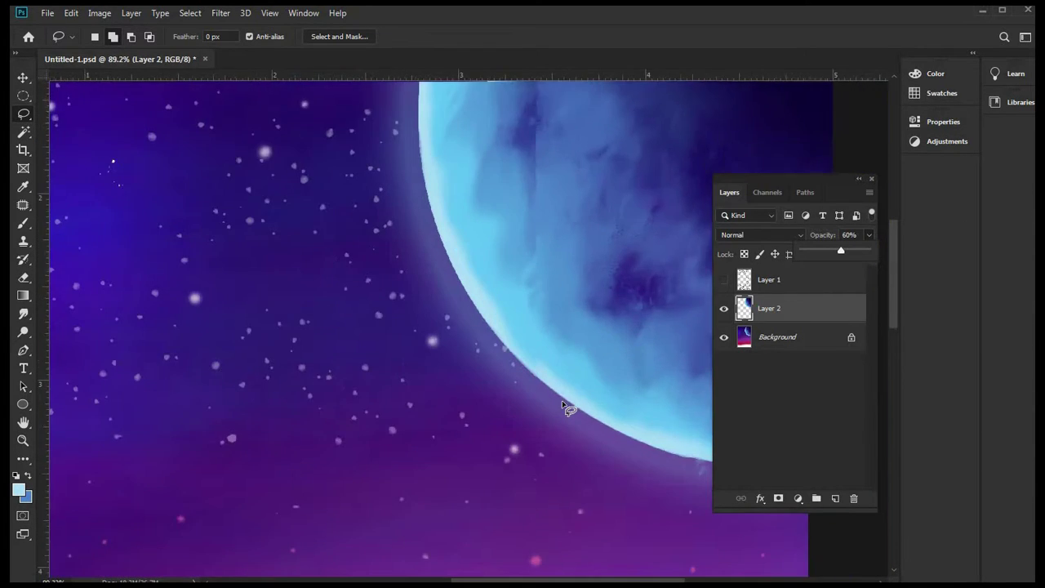
{"action": "scroll", "coordinate": [563, 406], "scroll_direction": "down", "scroll_amount": 8}
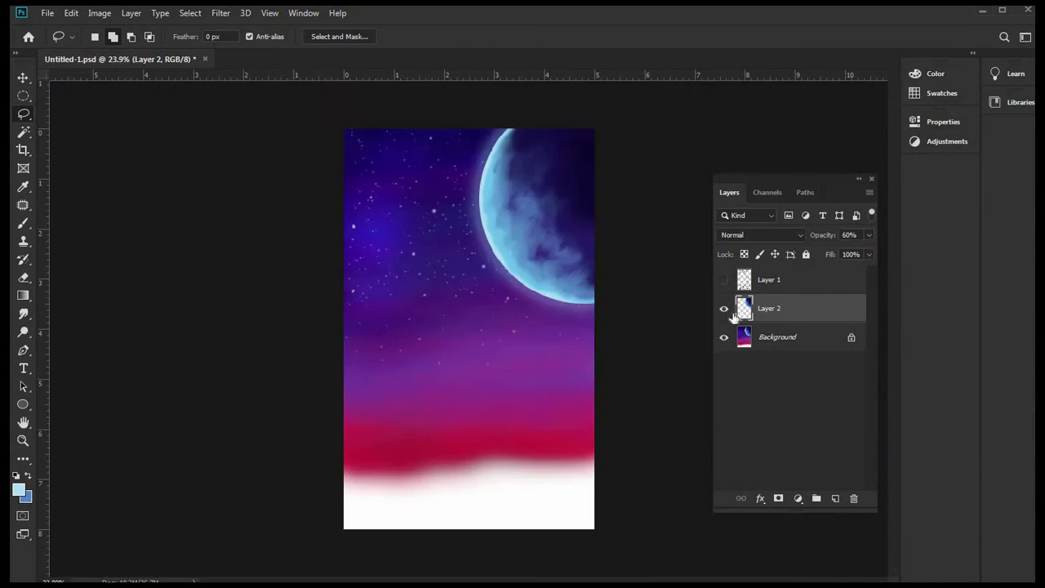
{"action": "left_click", "coordinate": [723, 309]}
{"action": "left_click", "coordinate": [723, 309]}
{"action": "left_click", "coordinate": [722, 310]}
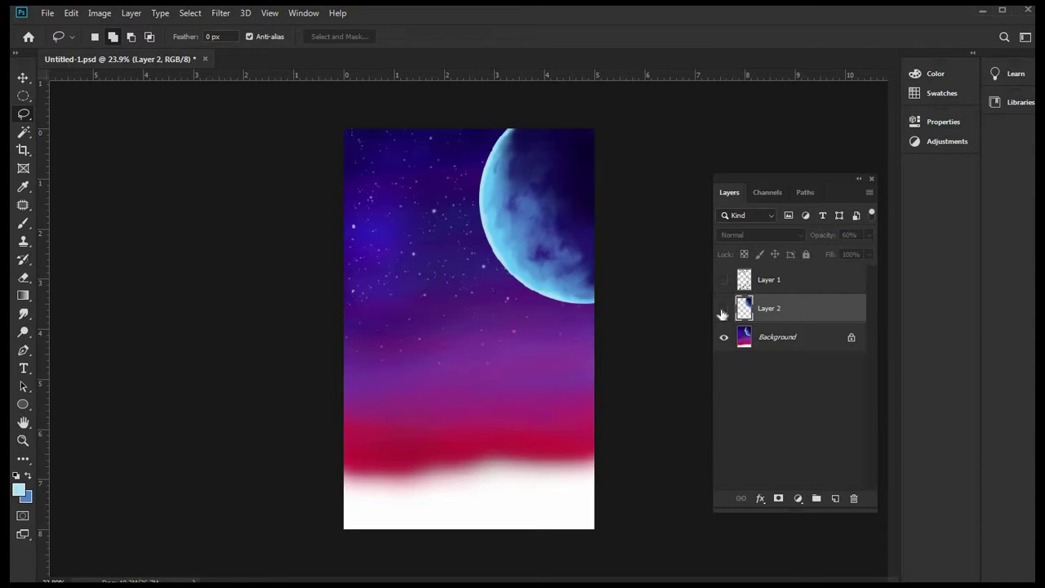
{"action": "left_click", "coordinate": [722, 311]}
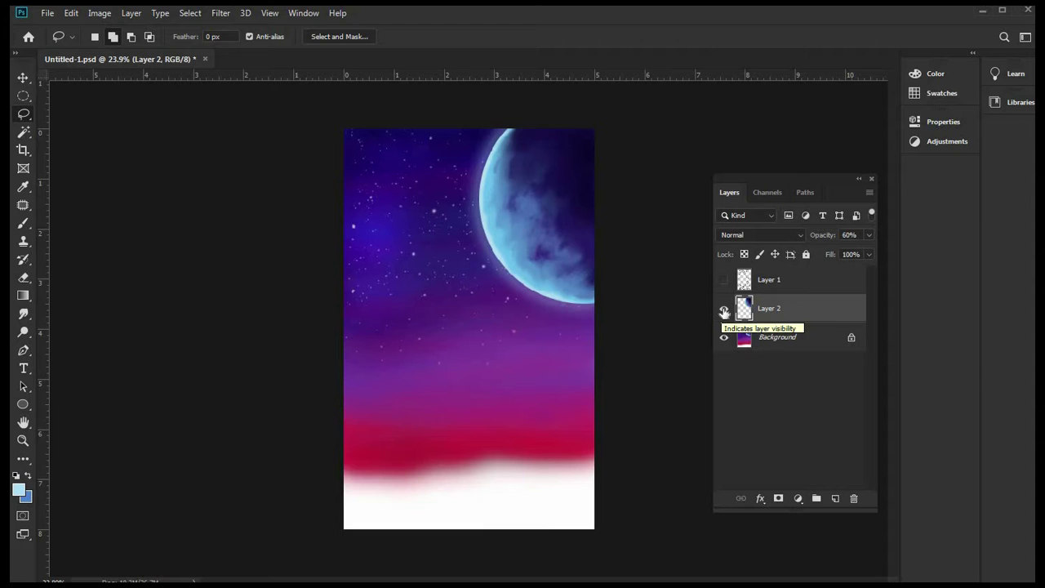
- Merge the planet layer into the background and show the sketch layer to check the small crescent drawn over the planet
{"action": "key", "text": "ctrl+e"}
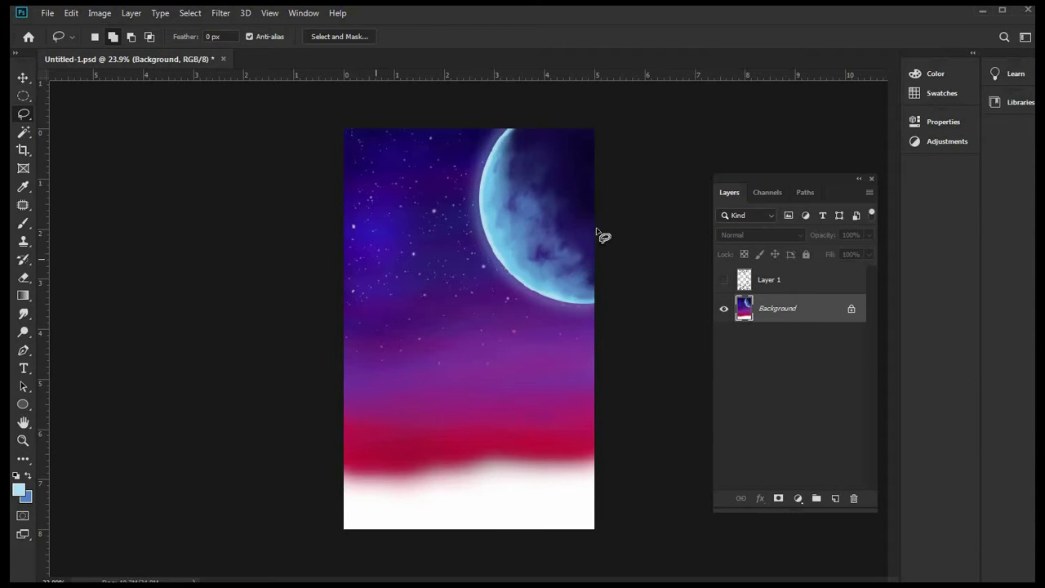
{"action": "left_click", "coordinate": [724, 280]}
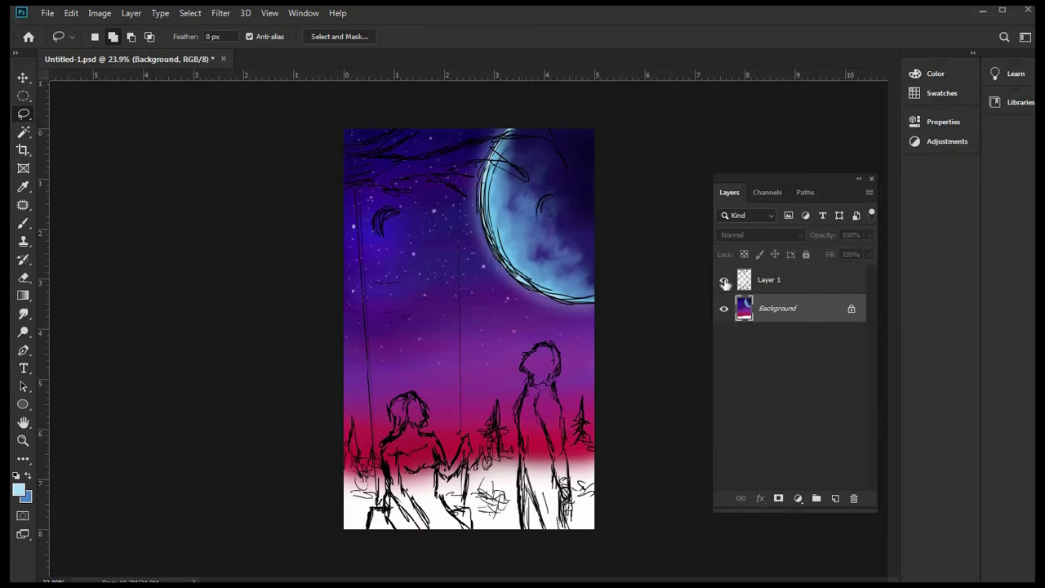
{"action": "left_click", "coordinate": [724, 280]}
{"action": "left_click", "coordinate": [724, 280]}
{"action": "scroll", "coordinate": [575, 180], "scroll_direction": "up", "scroll_amount": 5}
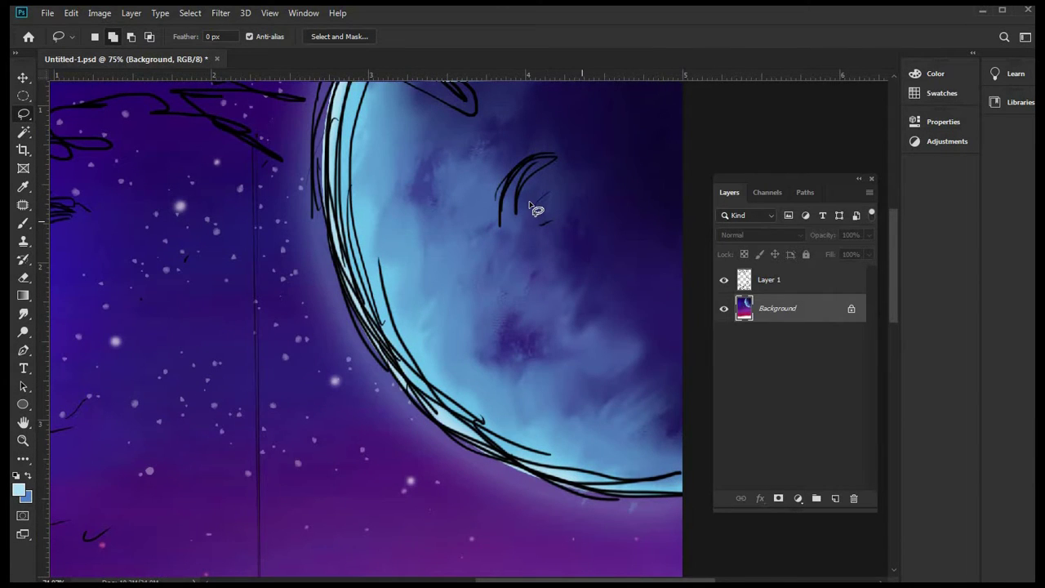
{"action": "scroll", "coordinate": [531, 206], "scroll_direction": "down", "scroll_amount": 3}
{"action": "scroll", "coordinate": [531, 208], "scroll_direction": "down", "scroll_amount": 1}
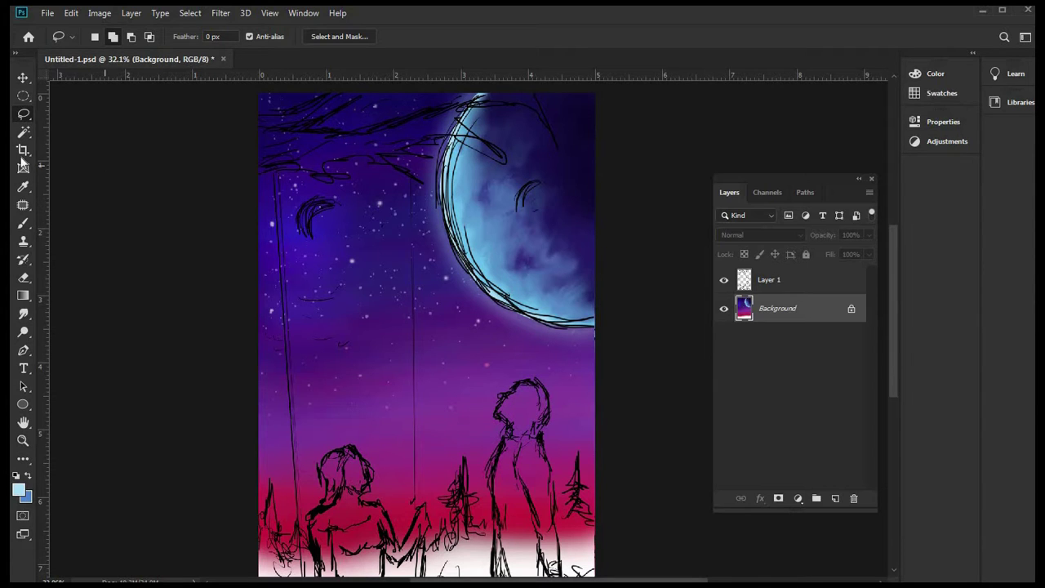
- Hide the sketch layer and make a small circular selection on the planet's dark side with the Elliptical Marquee
{"action": "left_click", "coordinate": [23, 96]}
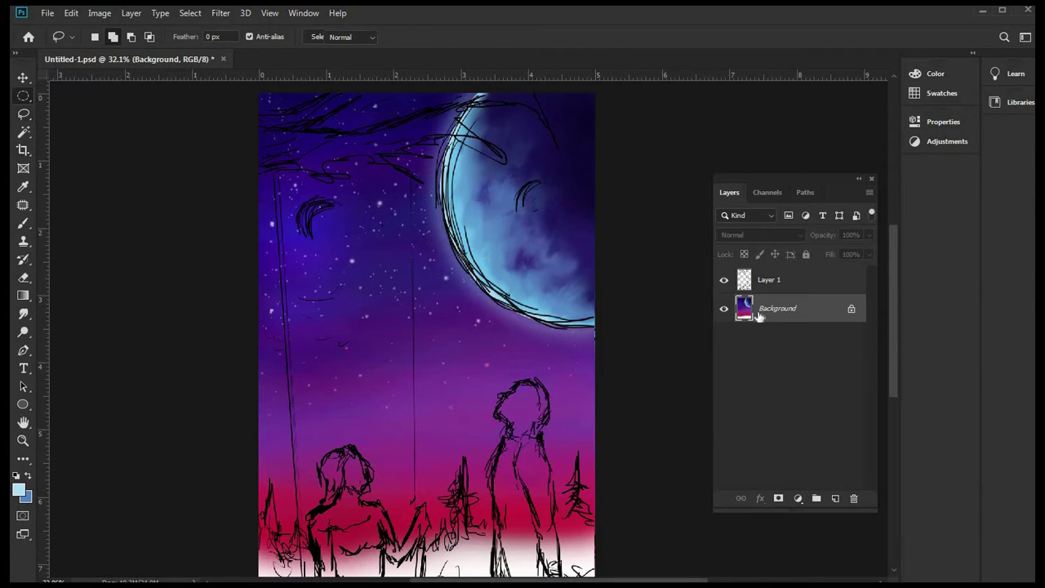
{"action": "left_click", "coordinate": [724, 282]}
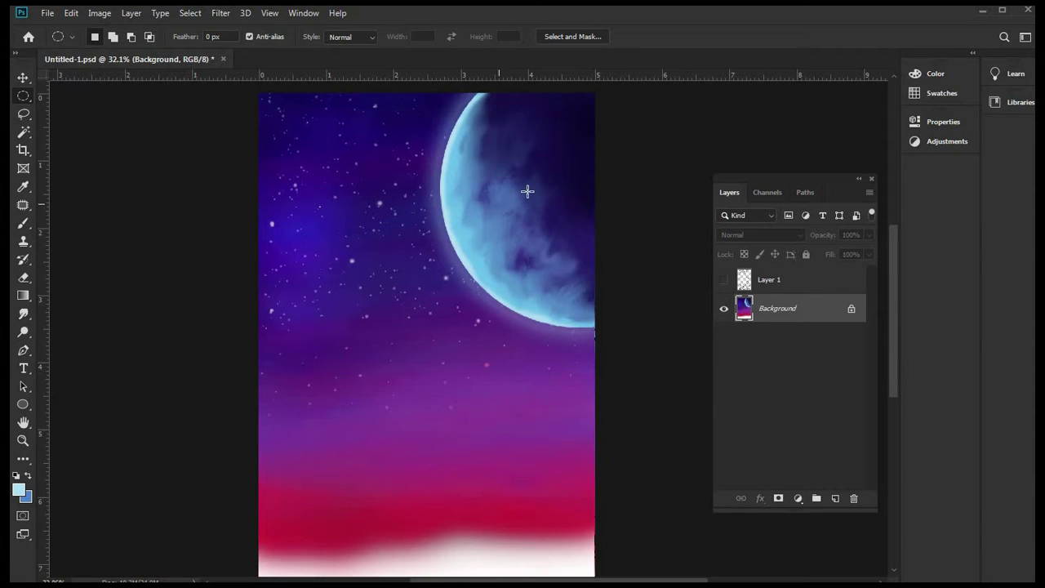
{"action": "mouse_move", "coordinate": [548, 209]}
{"action": "left_mouse_down"}
{"action": "mouse_move", "coordinate": [559, 217]}
{"action": "mouse_move", "coordinate": [508, 178]}
{"action": "left_mouse_up"}
{"action": "left_click_drag", "start_coordinate": [548, 209], "coordinate": [578, 173]}
{"action": "scroll", "coordinate": [563, 170], "scroll_direction": "up", "scroll_amount": 2}
{"action": "scroll", "coordinate": [560, 165], "scroll_direction": "up", "scroll_amount": 4}
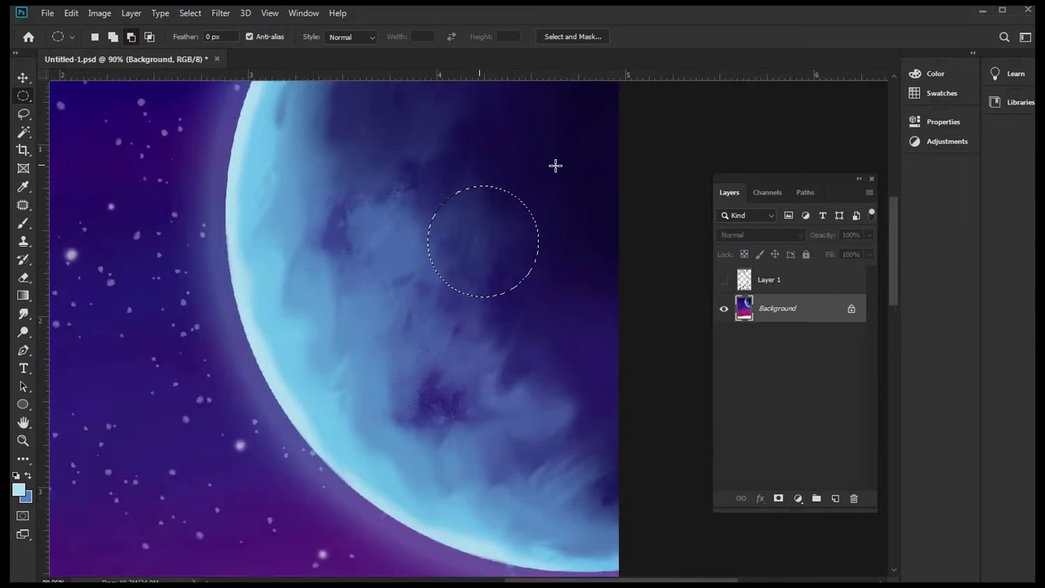
- Set the foreground color to c2e8fa and brush a soft crescent along the left inner edge of the circular selection
{"action": "left_click", "coordinate": [24, 187]}
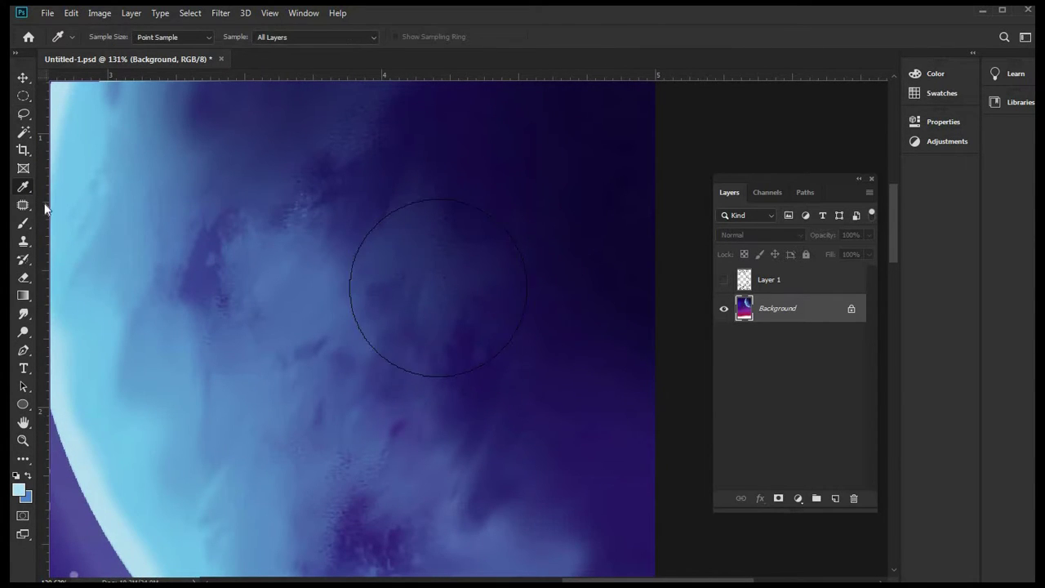
{"action": "left_click", "coordinate": [19, 489]}
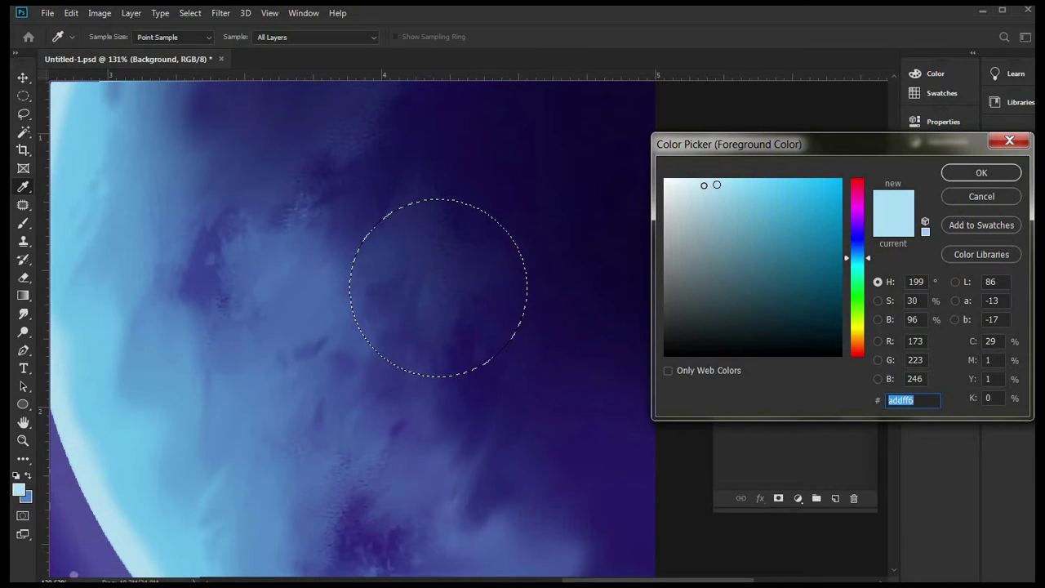
{"action": "left_click", "coordinate": [704, 183]}
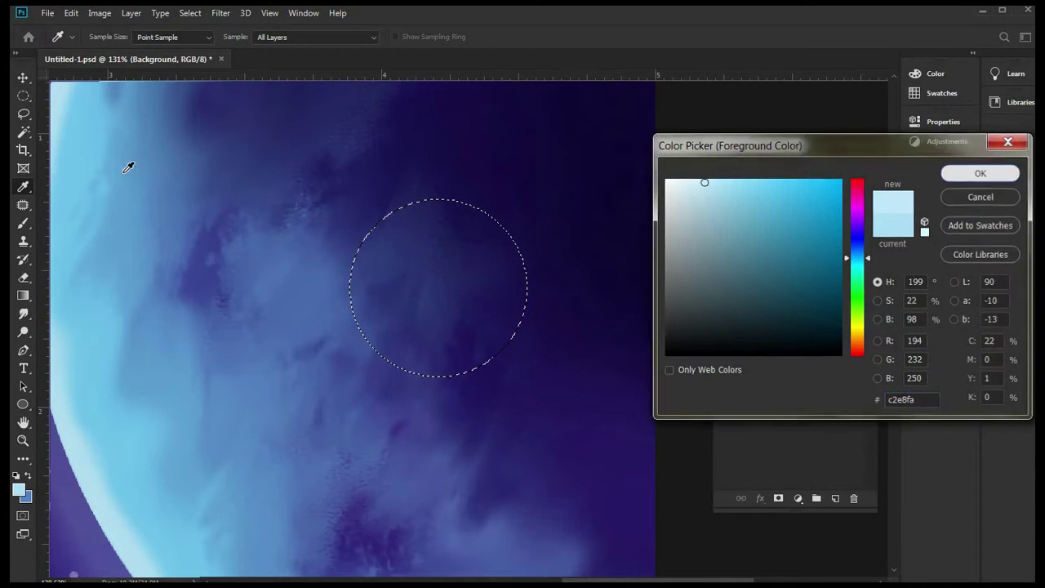
{"action": "key", "text": "Return"}
{"action": "key", "text": "b"}
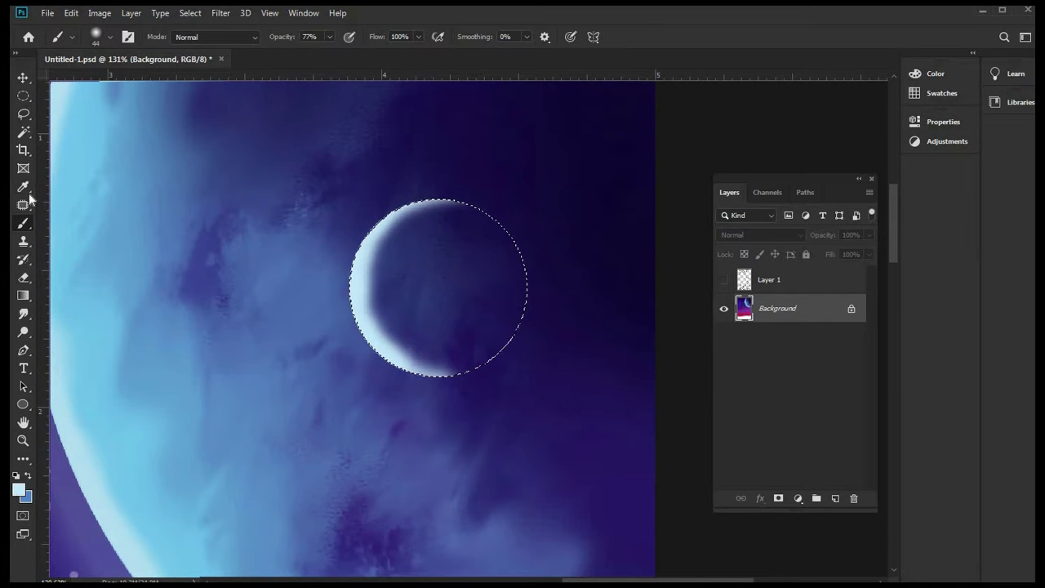
- Sample the planet's dark navy shadow and adjust the foreground color to the muted violet 383160
{"action": "key", "text": "i"}
{"action": "left_click", "coordinate": [588, 357]}
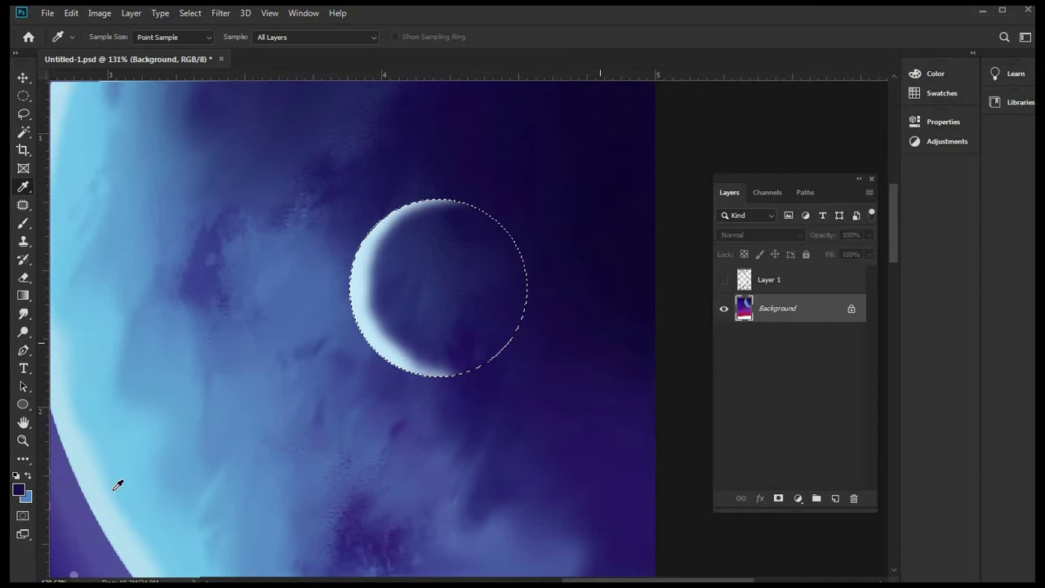
{"action": "left_click", "coordinate": [18, 490]}
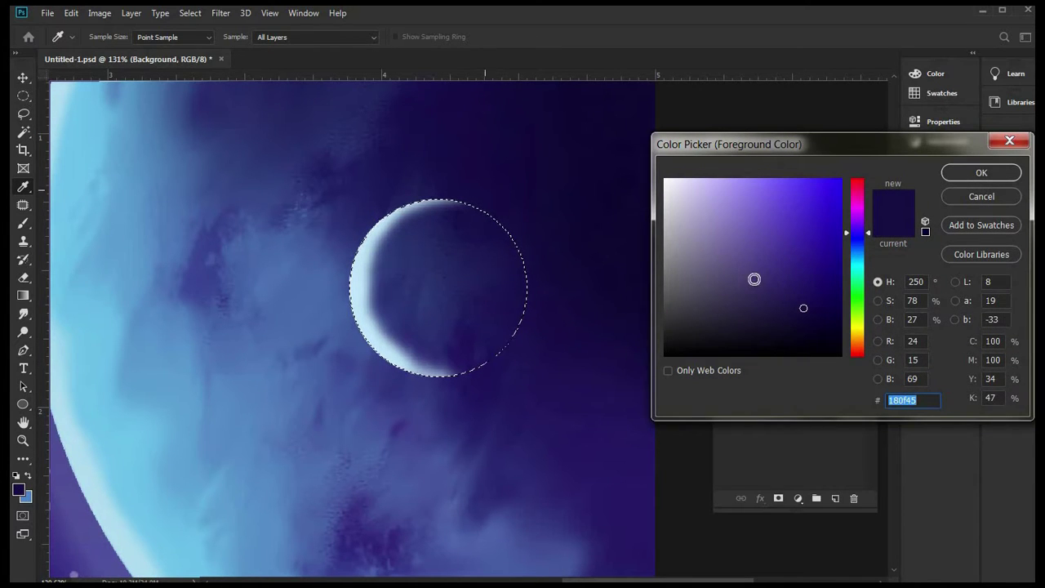
{"action": "mouse_move", "coordinate": [795, 292]}
{"action": "left_mouse_down"}
{"action": "mouse_move", "coordinate": [739, 298]}
{"action": "mouse_move", "coordinate": [760, 305]}
{"action": "mouse_move", "coordinate": [798, 257]}
{"action": "mouse_move", "coordinate": [784, 292]}
{"action": "mouse_move", "coordinate": [797, 234]}
{"action": "mouse_move", "coordinate": [783, 278]}
{"action": "mouse_move", "coordinate": [751, 292]}
{"action": "mouse_move", "coordinate": [761, 274]}
{"action": "left_mouse_up"}
{"action": "left_click", "coordinate": [981, 172]}
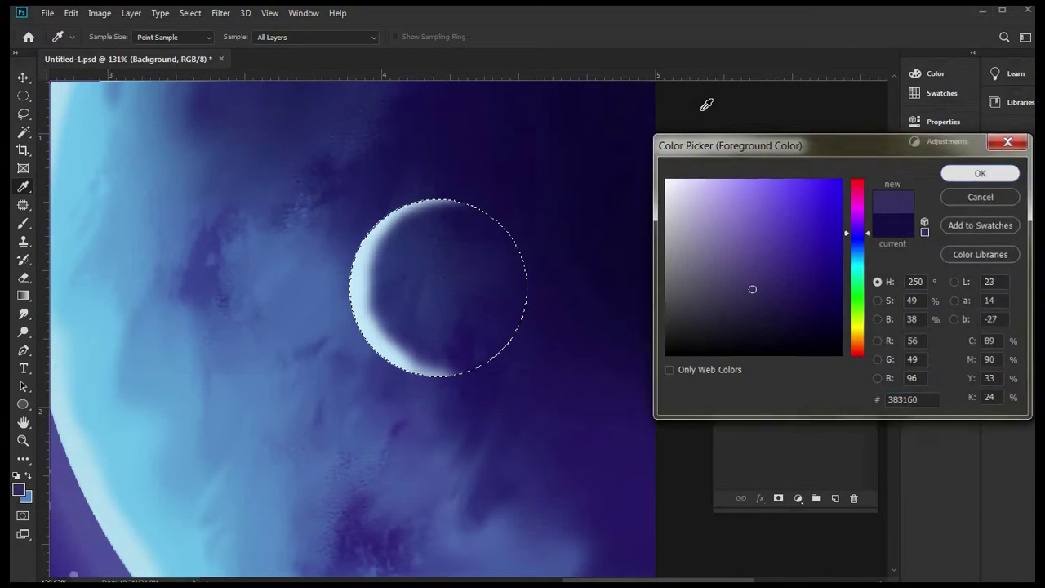
- Paint the inside of the small moon dark purple (#383160) with a 67 px soft round brush, leaving the bright crescent
{"action": "left_click", "coordinate": [23, 222]}
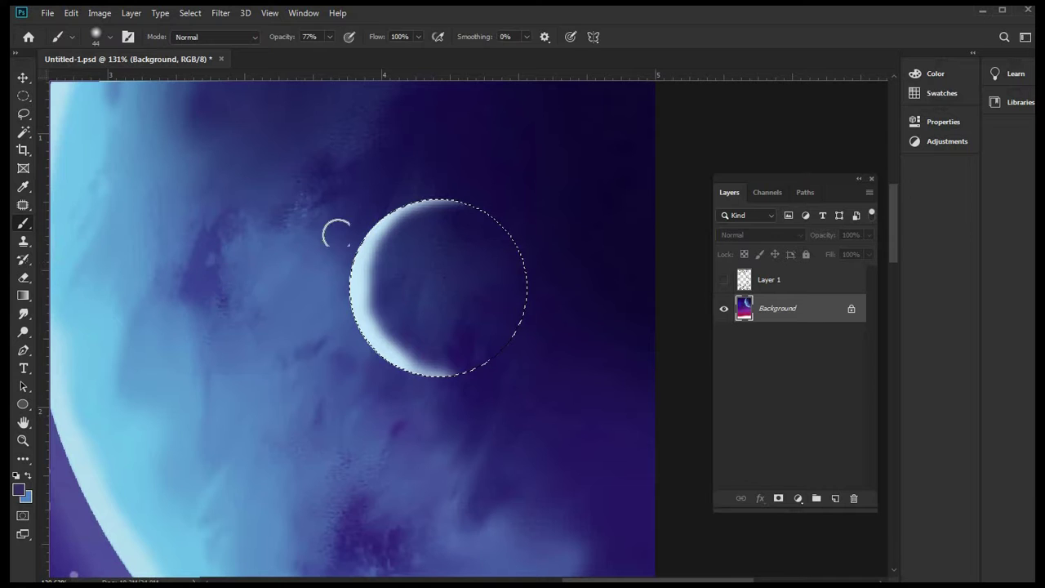
{"action": "left_click", "coordinate": [109, 36]}
{"action": "left_click", "coordinate": [117, 78]}
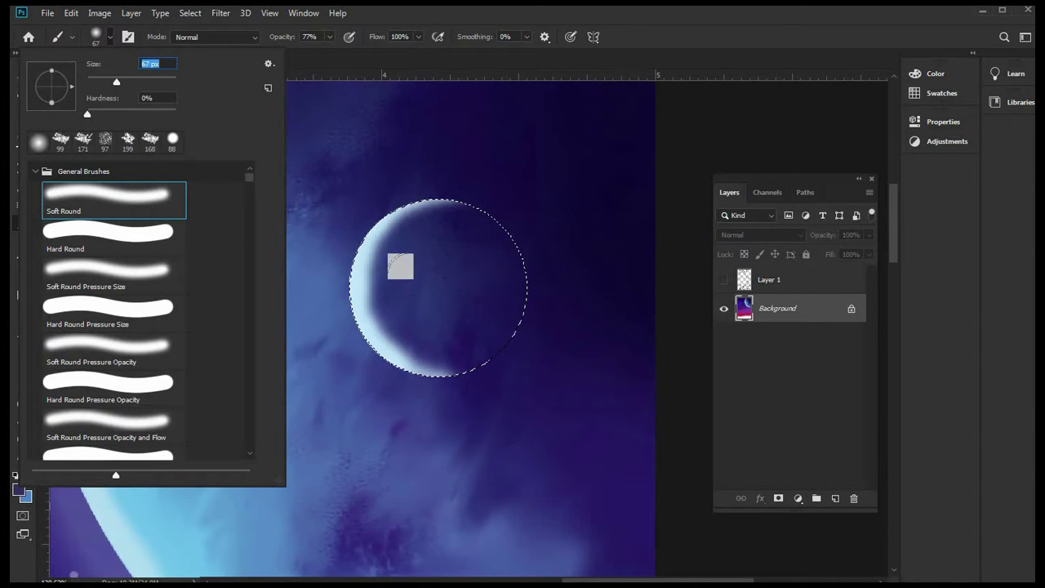
{"action": "key", "text": "Return"}
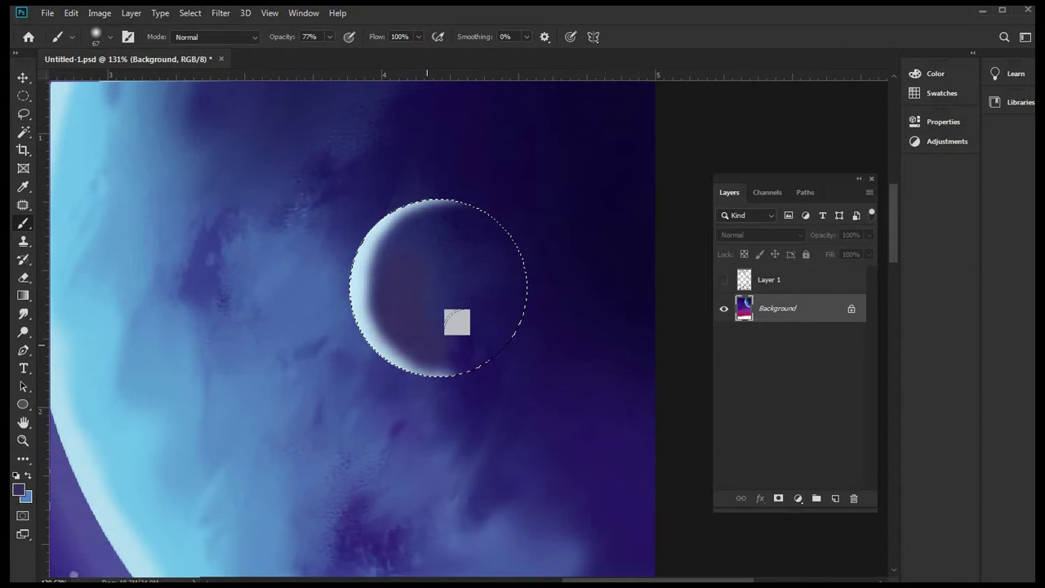
{"action": "mouse_move", "coordinate": [457, 322]}
{"action": "left_mouse_down"}
{"action": "mouse_move", "coordinate": [478, 310]}
{"action": "mouse_move", "coordinate": [397, 269]}
{"action": "mouse_move", "coordinate": [411, 231]}
{"action": "mouse_move", "coordinate": [469, 236]}
{"action": "mouse_move", "coordinate": [481, 256]}
{"action": "mouse_move", "coordinate": [493, 254]}
{"action": "mouse_move", "coordinate": [499, 275]}
{"action": "mouse_move", "coordinate": [403, 242]}
{"action": "mouse_move", "coordinate": [396, 308]}
{"action": "mouse_move", "coordinate": [413, 301]}
{"action": "mouse_move", "coordinate": [452, 212]}
{"action": "mouse_move", "coordinate": [455, 305]}
{"action": "mouse_move", "coordinate": [457, 275]}
{"action": "left_mouse_up"}
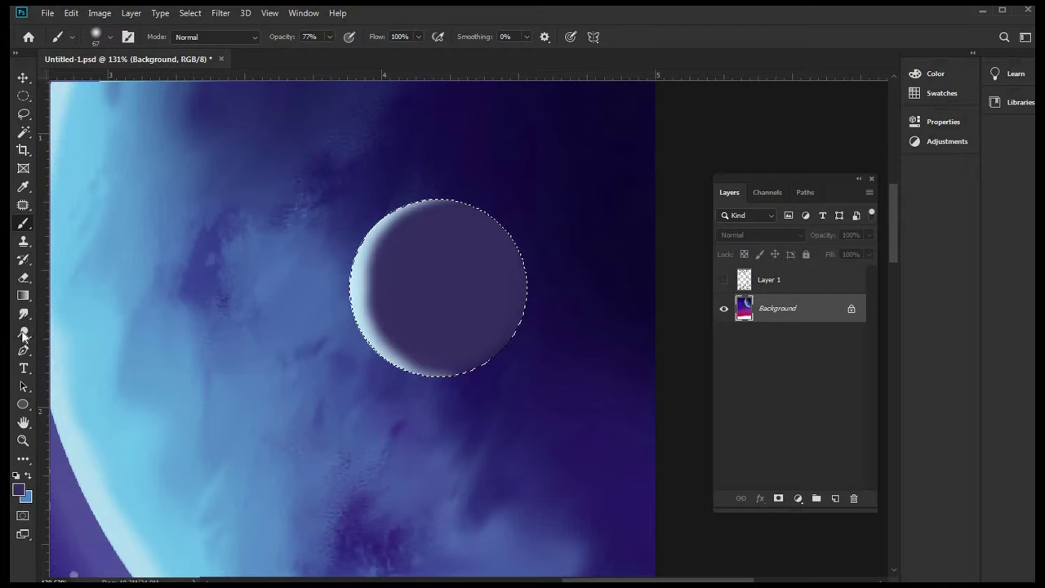
- Lighten the small moon's dark body beside the crescent with the Dodge tool at 86 px and 18% exposure
{"action": "left_click_drag", "start_coordinate": [23, 333], "coordinate": [61, 332]}
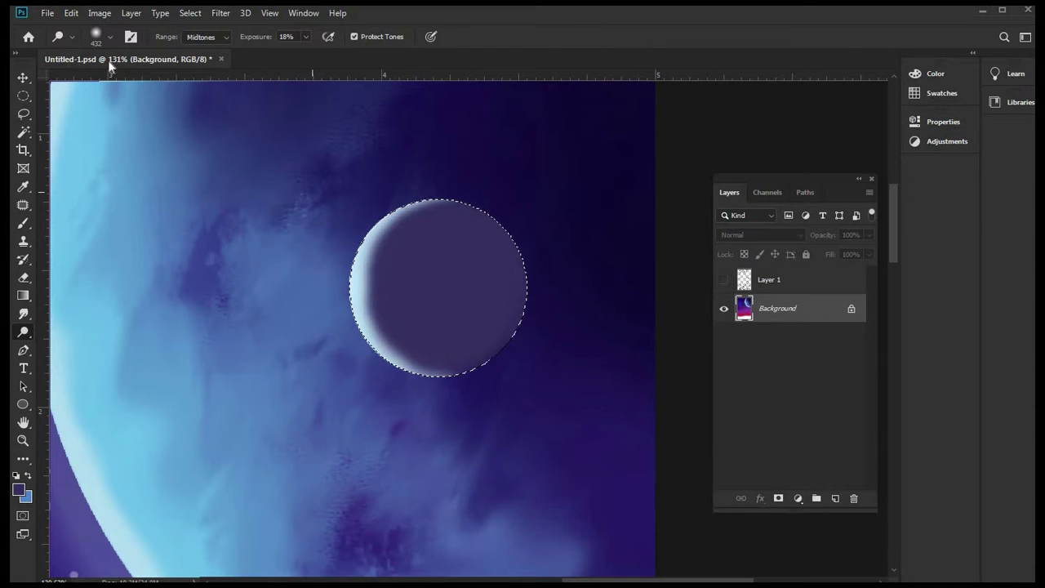
{"action": "left_click", "coordinate": [110, 37]}
{"action": "left_click", "coordinate": [125, 82]}
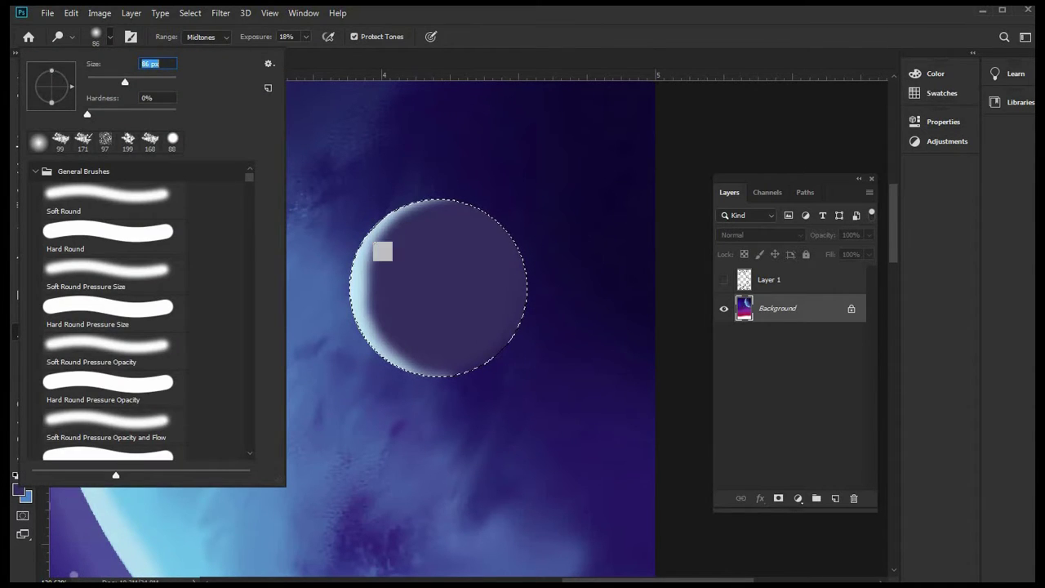
{"action": "left_click", "coordinate": [383, 261]}
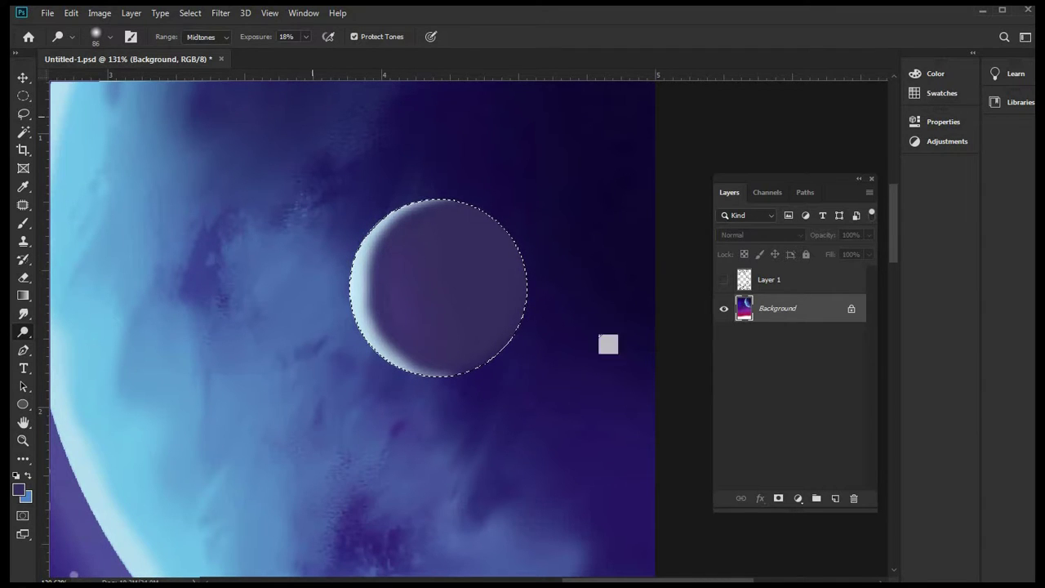
{"action": "left_click", "coordinate": [727, 307]}
{"action": "left_click", "coordinate": [726, 307]}
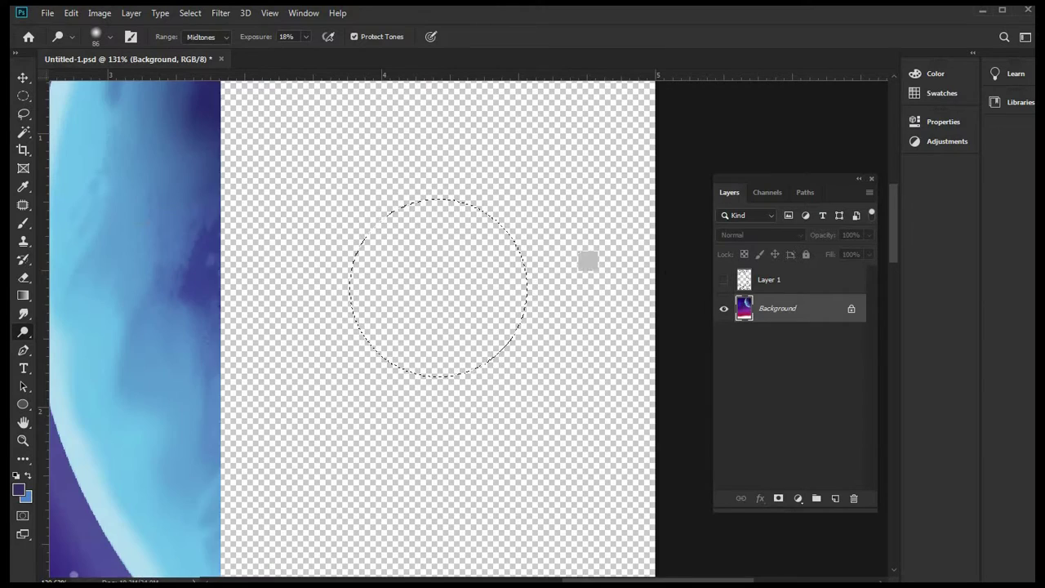
- Darken the small moon's body and outer edge with the Burn tool at 62 px and 29% exposure
{"action": "right_click", "coordinate": [39, 335]}
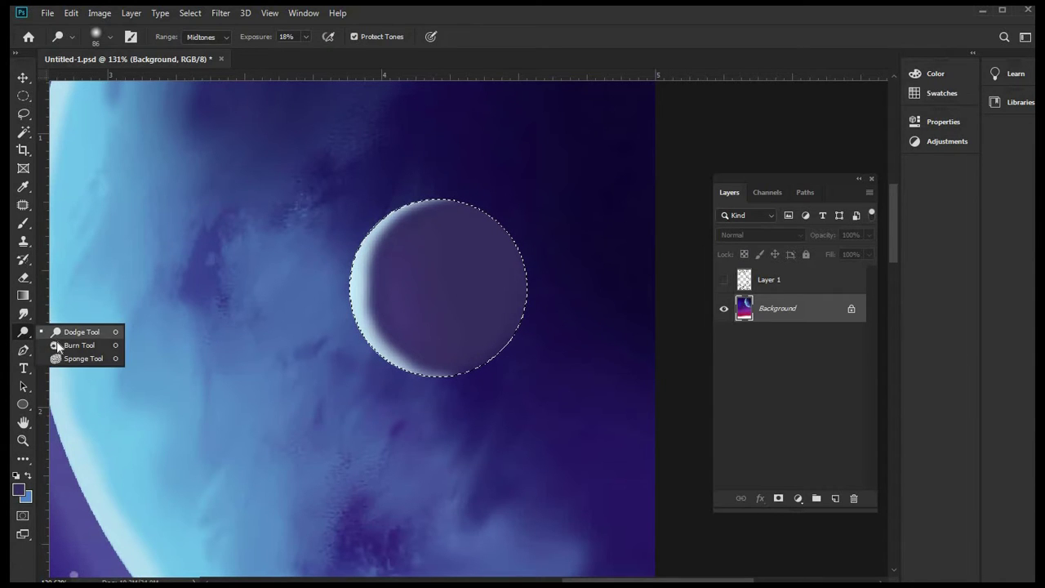
{"action": "left_click", "coordinate": [110, 36]}
{"action": "left_click", "coordinate": [115, 81]}
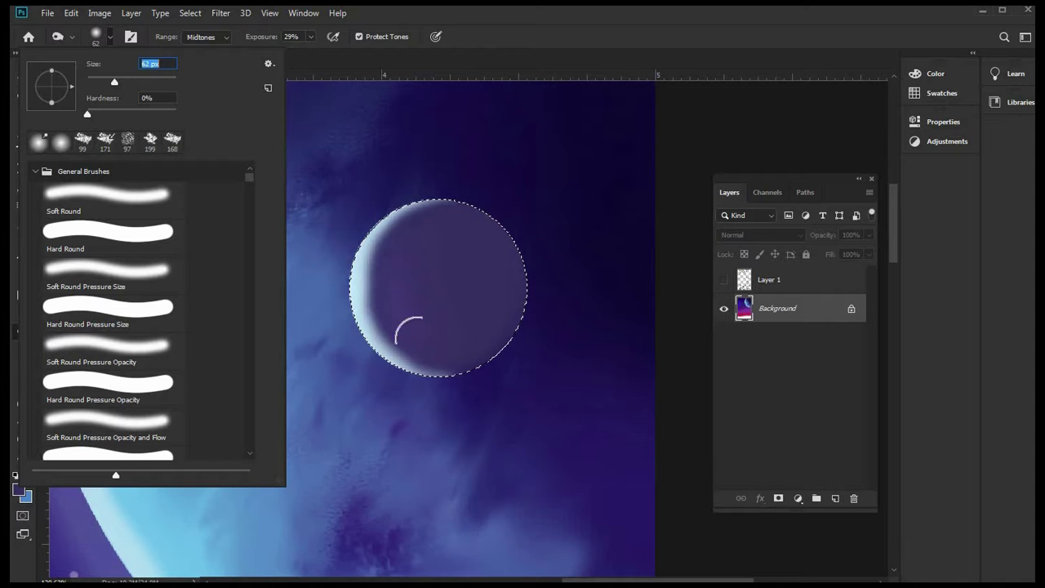
{"action": "left_click", "coordinate": [397, 337]}
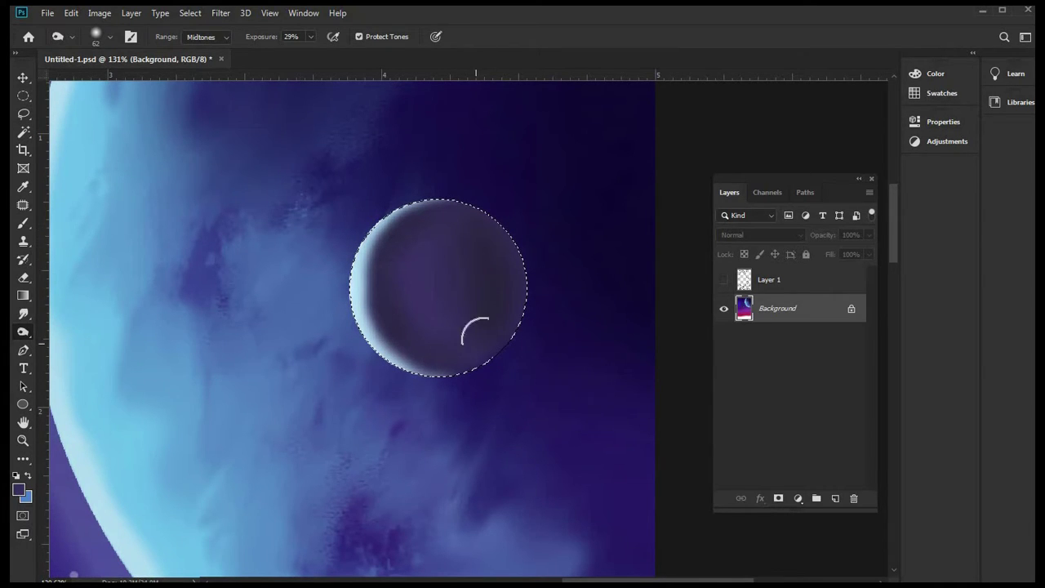
{"action": "mouse_move", "coordinate": [448, 242]}
{"action": "left_mouse_down"}
{"action": "mouse_move", "coordinate": [474, 279]}
{"action": "mouse_move", "coordinate": [466, 342]}
{"action": "mouse_move", "coordinate": [481, 344]}
{"action": "mouse_move", "coordinate": [498, 285]}
{"action": "mouse_move", "coordinate": [429, 362]}
{"action": "mouse_move", "coordinate": [468, 347]}
{"action": "mouse_move", "coordinate": [430, 316]}
{"action": "mouse_move", "coordinate": [427, 327]}
{"action": "mouse_move", "coordinate": [444, 326]}
{"action": "mouse_move", "coordinate": [426, 260]}
{"action": "mouse_move", "coordinate": [434, 233]}
{"action": "mouse_move", "coordinate": [432, 303]}
{"action": "mouse_move", "coordinate": [419, 290]}
{"action": "mouse_move", "coordinate": [453, 348]}
{"action": "mouse_move", "coordinate": [510, 306]}
{"action": "mouse_move", "coordinate": [470, 348]}
{"action": "mouse_move", "coordinate": [523, 269]}
{"action": "mouse_move", "coordinate": [489, 311]}
{"action": "mouse_move", "coordinate": [480, 224]}
{"action": "mouse_move", "coordinate": [508, 215]}
{"action": "mouse_move", "coordinate": [486, 226]}
{"action": "mouse_move", "coordinate": [478, 259]}
{"action": "left_mouse_up"}
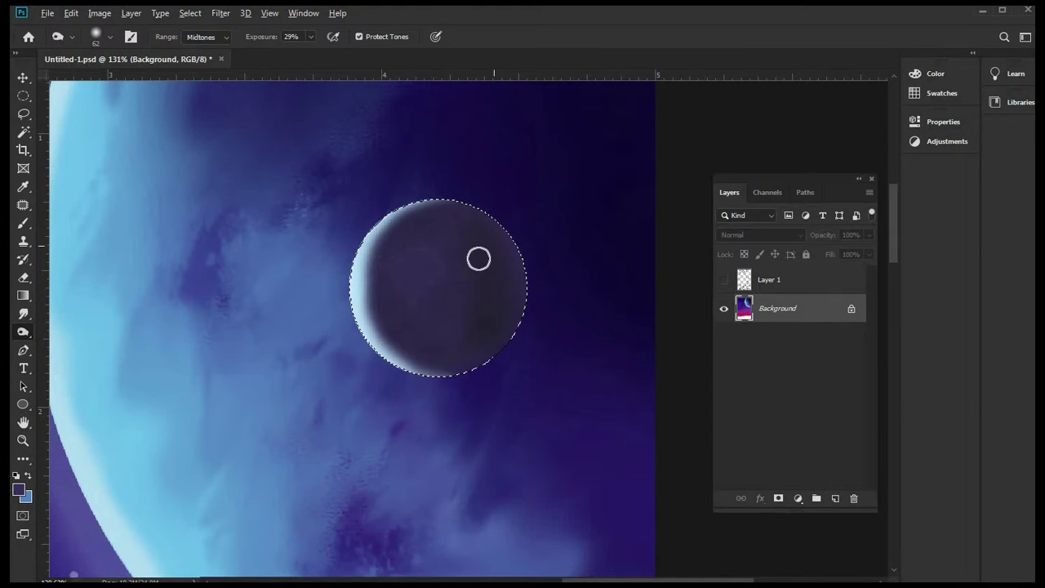
- Sample the dark blue of the starry sky and set the soft round brush to 158 px
{"action": "scroll", "coordinate": [480, 245], "scroll_direction": "down", "scroll_amount": 5}
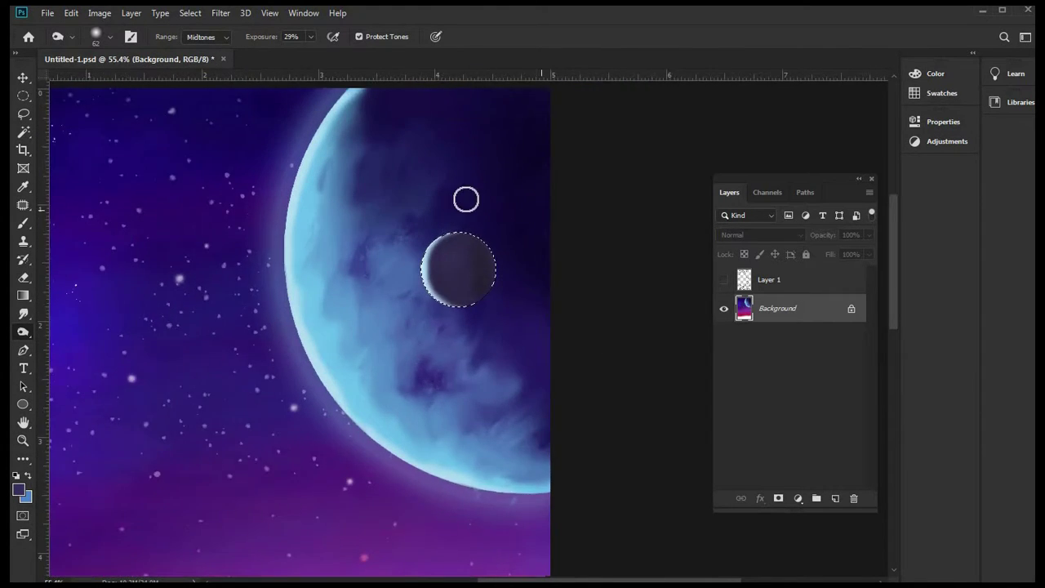
{"action": "scroll", "coordinate": [544, 209], "scroll_direction": "up", "scroll_amount": 2}
{"action": "left_click", "coordinate": [25, 188]}
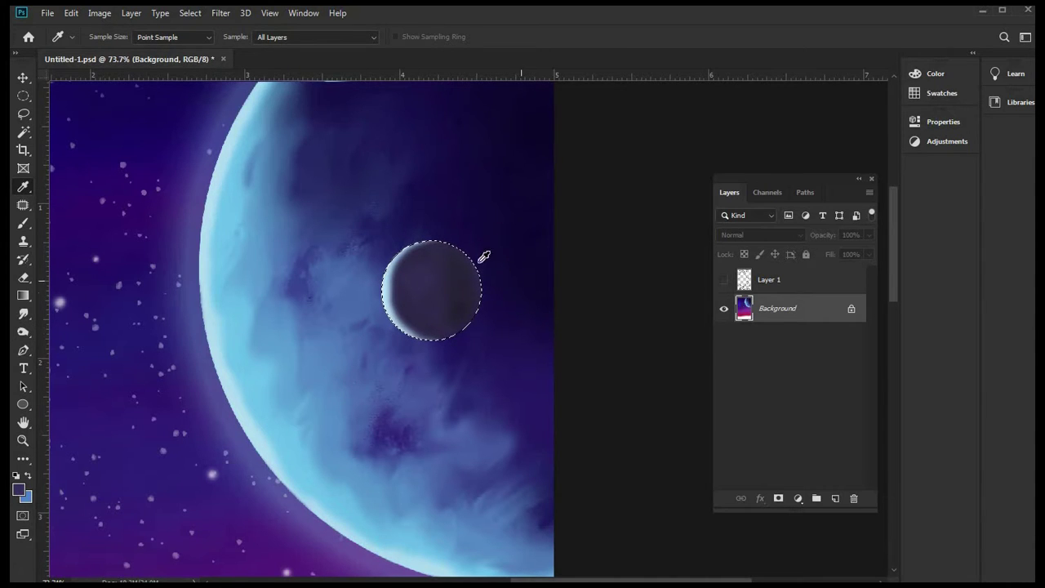
{"action": "left_click", "coordinate": [147, 127]}
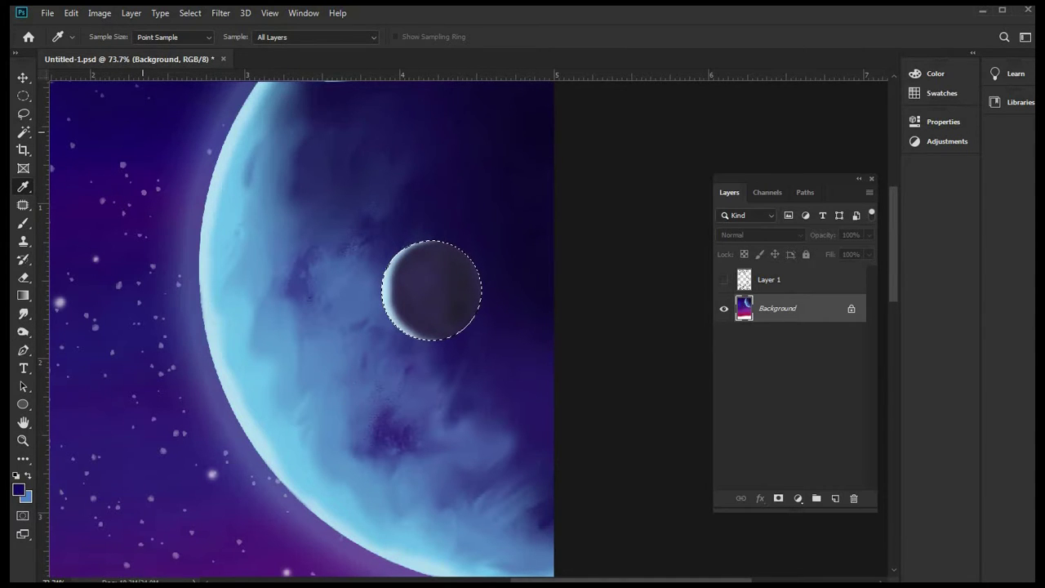
{"action": "left_click", "coordinate": [24, 223]}
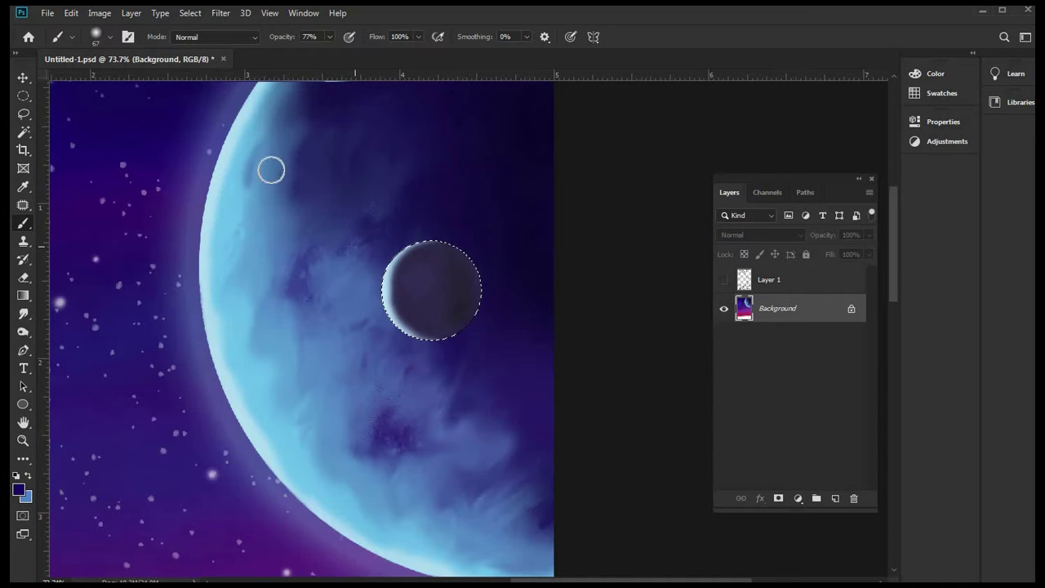
{"action": "left_click", "coordinate": [98, 37]}
{"action": "left_click", "coordinate": [145, 82]}
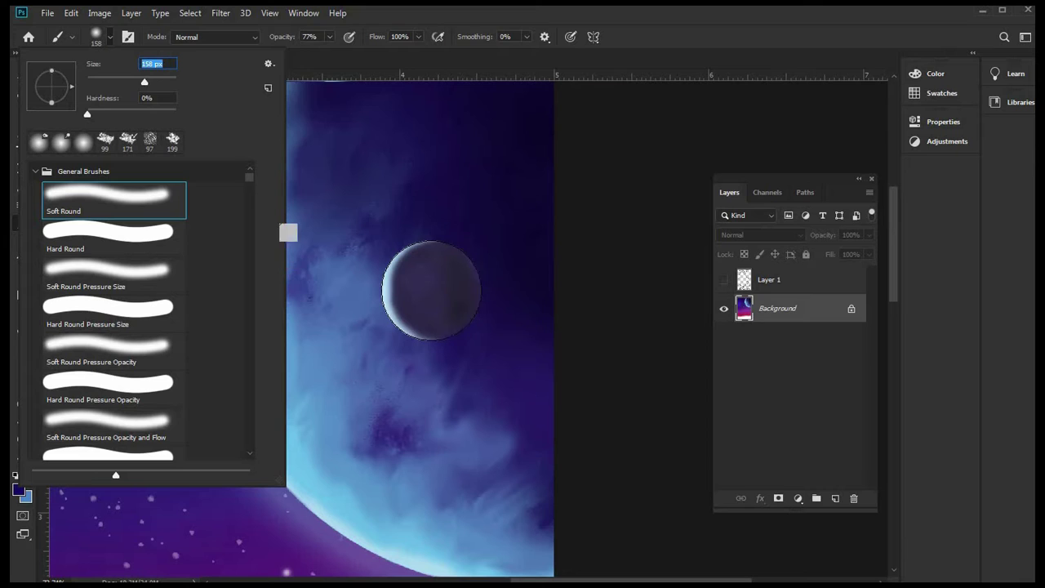
{"action": "left_click", "coordinate": [463, 142]}
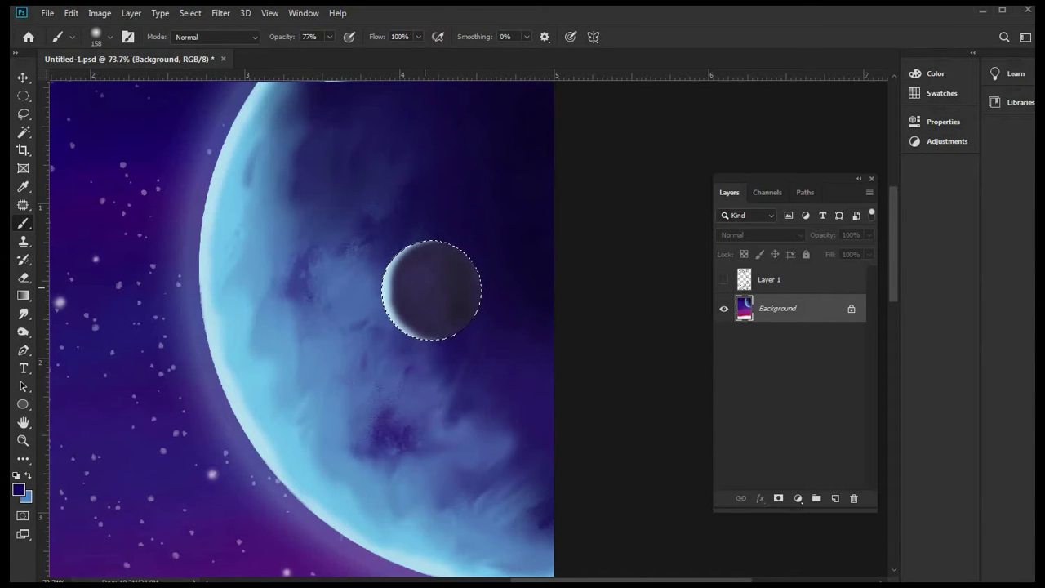
- Place the selected small moon on its own new layer above the background
{"action": "key", "text": "l"}
{"action": "right_click", "coordinate": [425, 288]}
{"action": "left_click", "coordinate": [508, 382]}
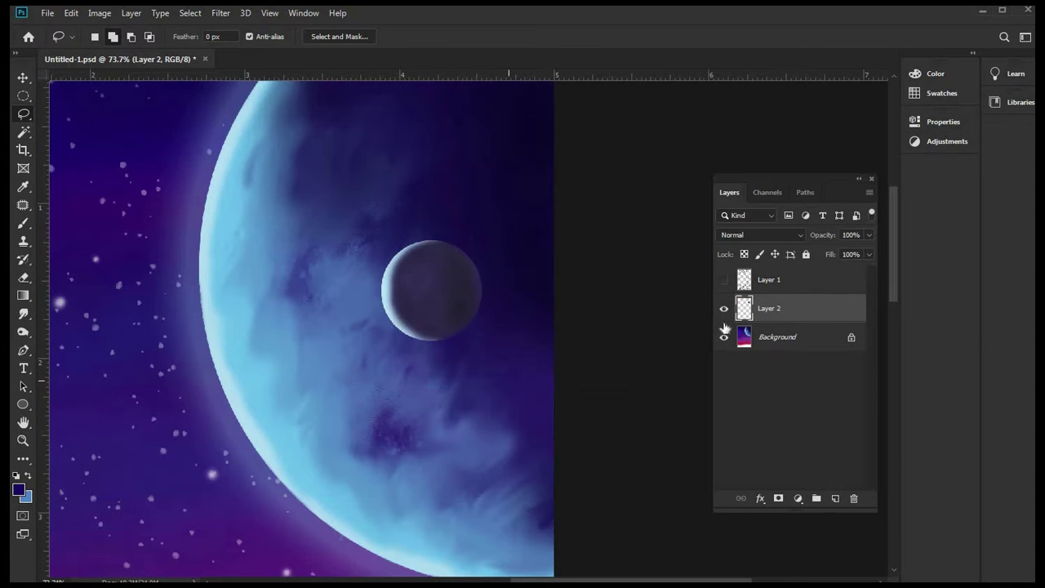
- Load the small moon's outline as a selection from Layer 2 and make that layer active for painting
{"action": "scroll", "coordinate": [458, 326], "scroll_direction": "down", "scroll_amount": 4}
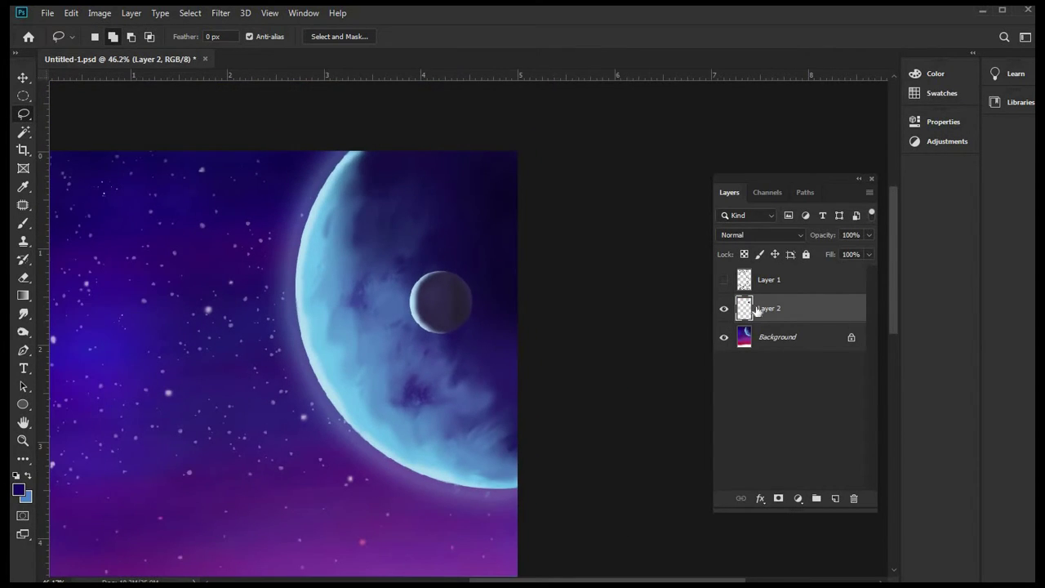
{"action": "left_click", "coordinate": [743, 308], "text": "ctrl"}
{"action": "key", "text": "b"}
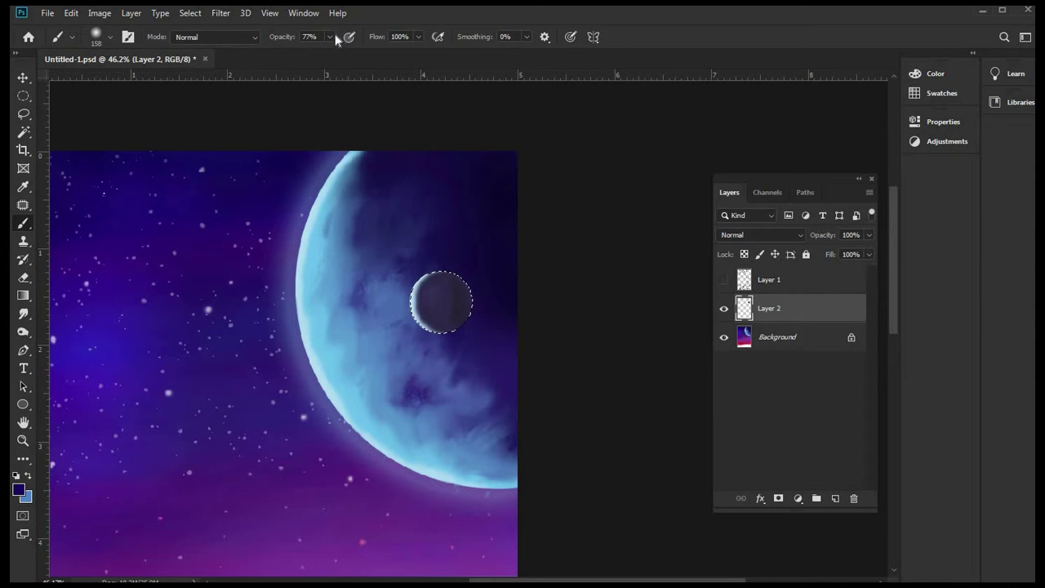
{"action": "key", "text": "ctrl+d"}
{"action": "left_click", "coordinate": [744, 309], "text": "ctrl"}
{"action": "scroll", "coordinate": [443, 297], "scroll_direction": "up", "scroll_amount": 2}
{"action": "scroll", "coordinate": [434, 280], "scroll_direction": "up", "scroll_amount": 2}
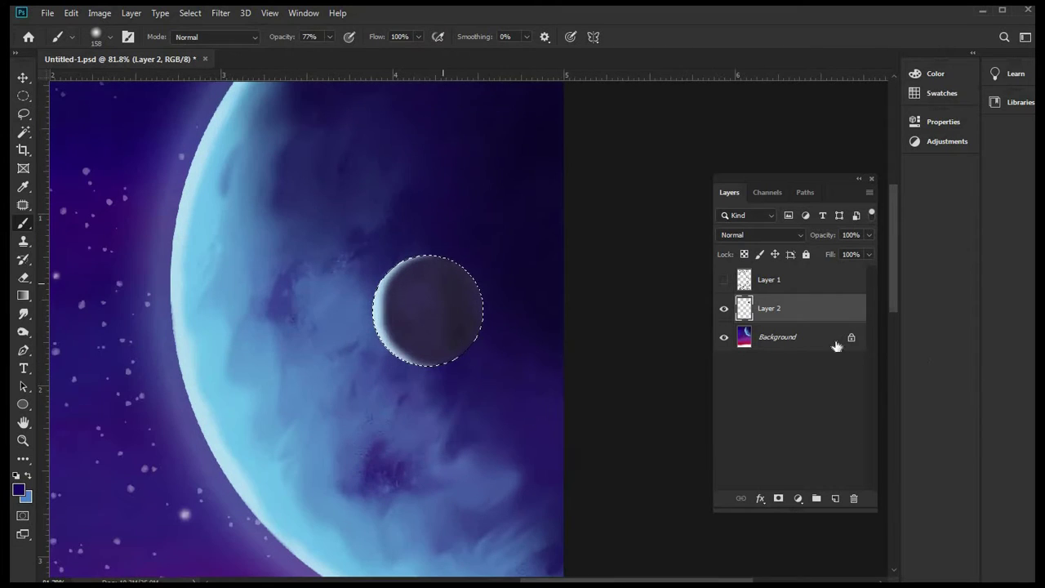
{"action": "left_click", "coordinate": [782, 336]}
{"action": "left_click", "coordinate": [775, 278]}
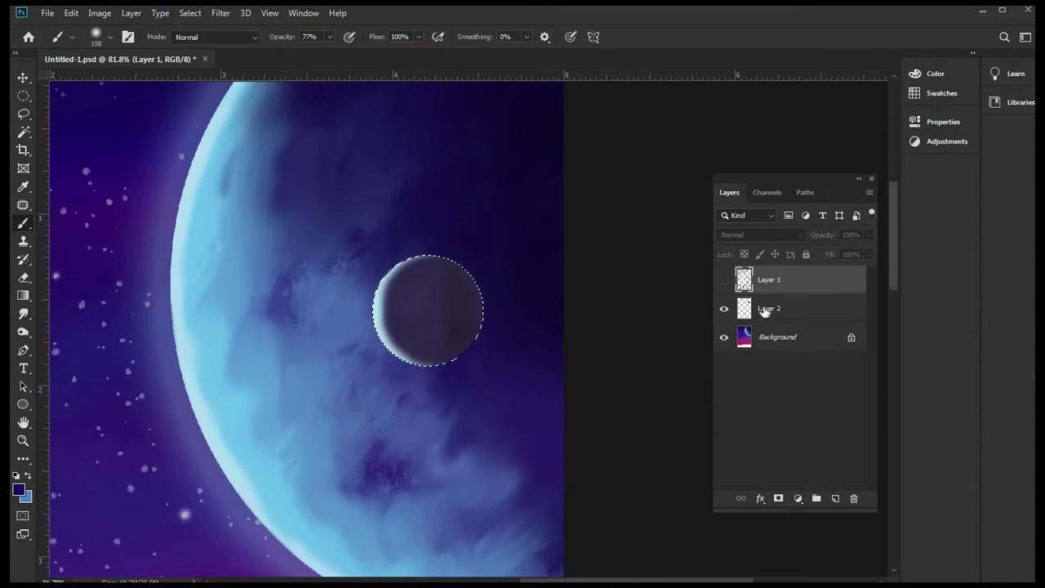
{"action": "left_click", "coordinate": [763, 310]}
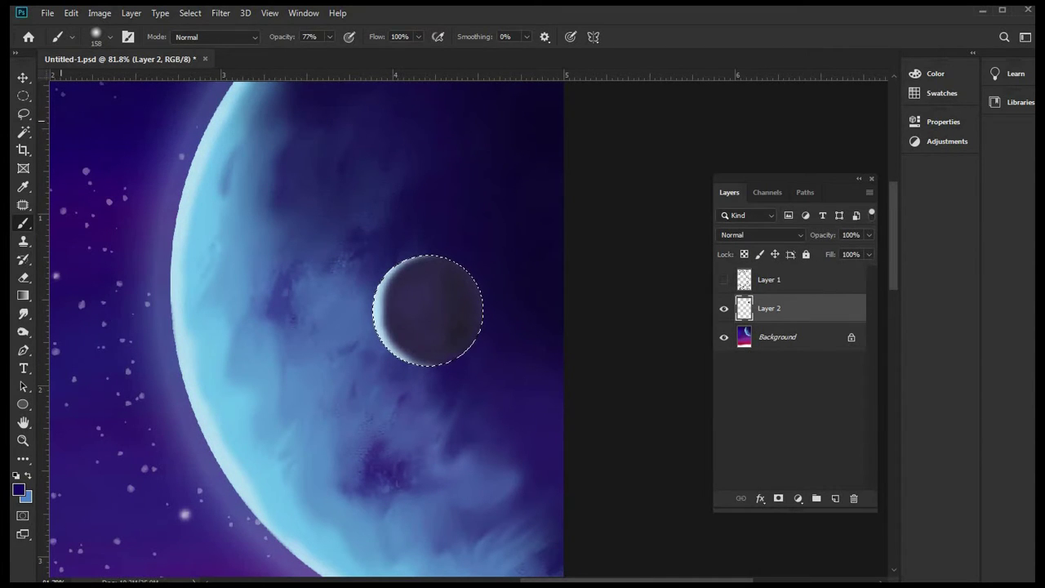
- Tint the small moon's dark body with the sampled dark blue at 15% brush opacity
{"action": "left_click", "coordinate": [329, 36]}
{"action": "left_click", "coordinate": [290, 51]}
{"action": "left_click", "coordinate": [426, 296]}
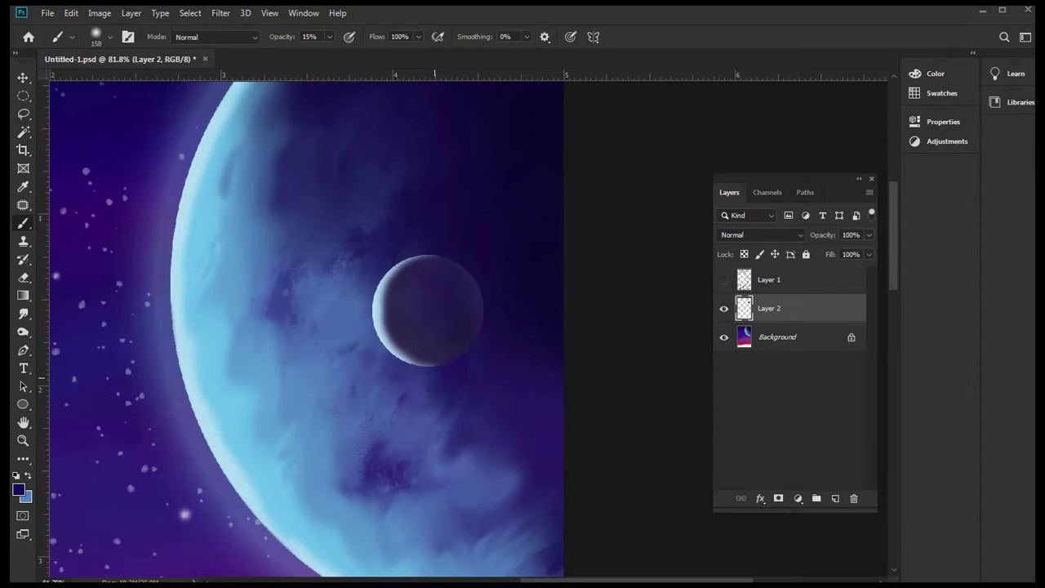
{"action": "left_click", "coordinate": [723, 309]}
- Sample the dark tone beside the small moon and fade its shadowed edge into it with a 69 px brush
{"action": "left_click", "coordinate": [23, 187]}
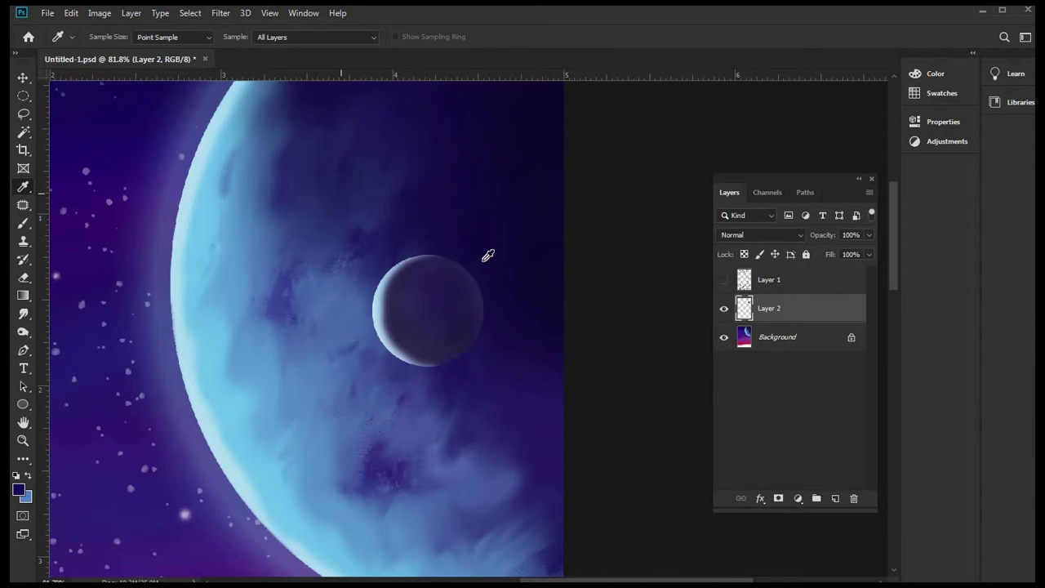
{"action": "left_click", "coordinate": [24, 222]}
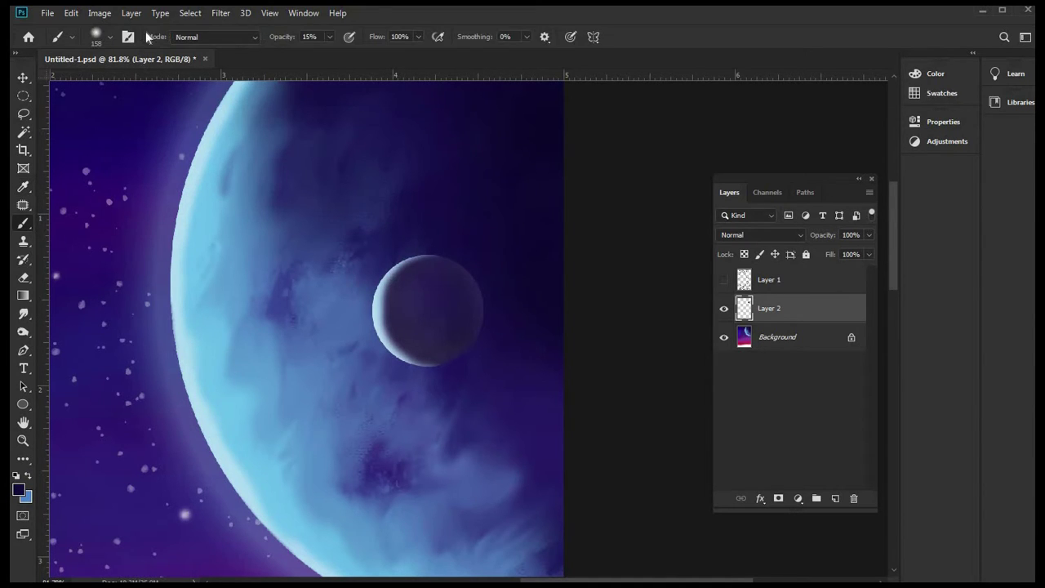
{"action": "right_click", "coordinate": [117, 79]}
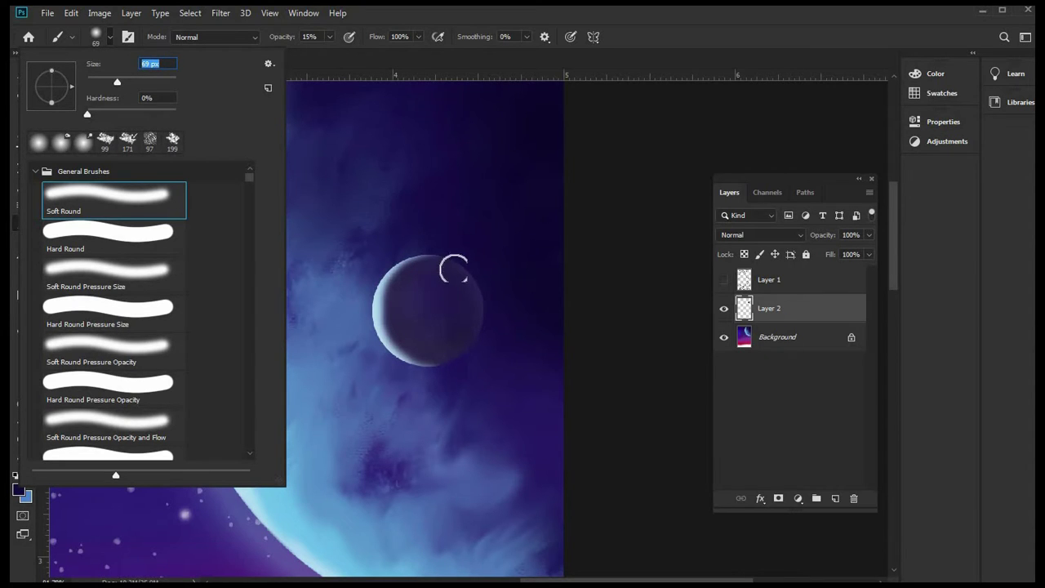
{"action": "left_click", "coordinate": [472, 292]}
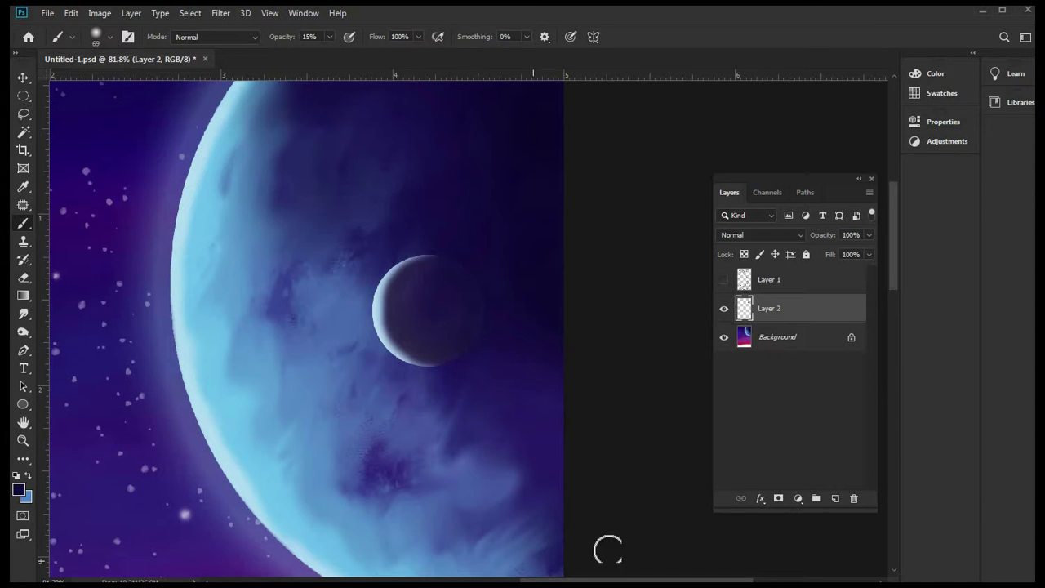
{"action": "scroll", "coordinate": [421, 378], "scroll_direction": "down", "scroll_amount": 5}
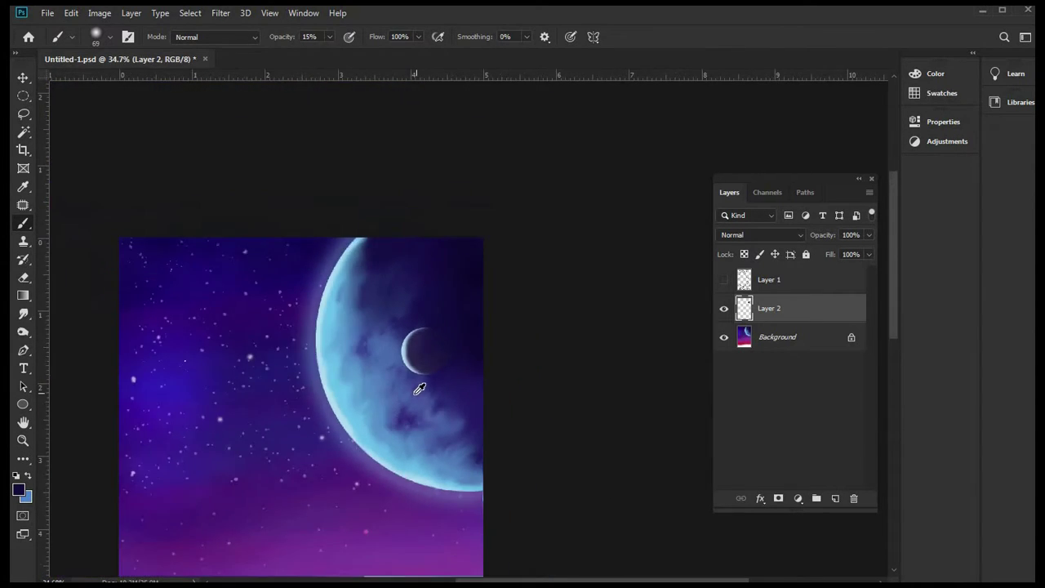
{"action": "scroll", "coordinate": [620, 158], "scroll_direction": "up", "scroll_amount": 3}
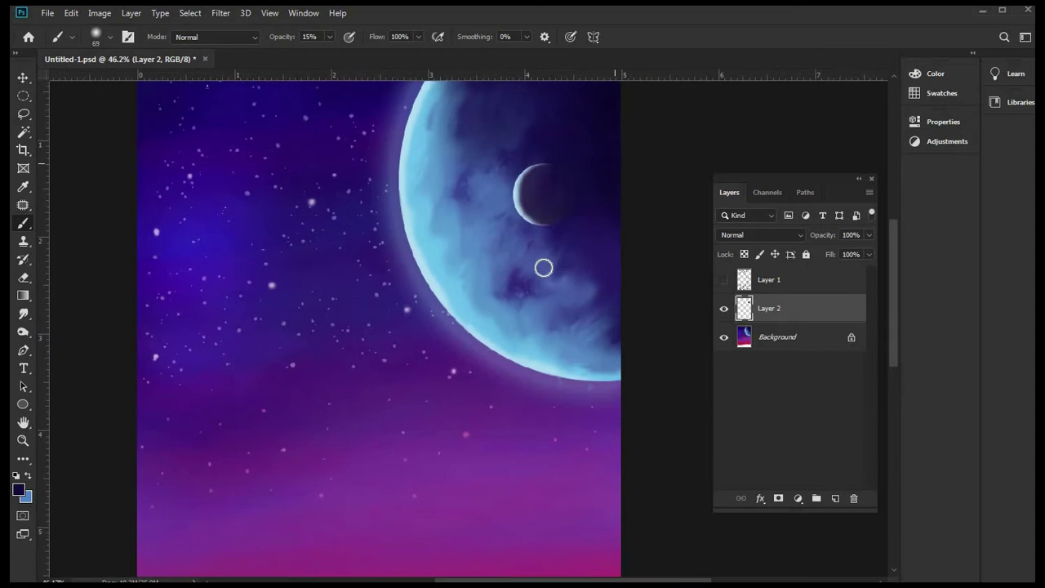
{"action": "scroll", "coordinate": [360, 309], "scroll_direction": "down", "scroll_amount": 3}
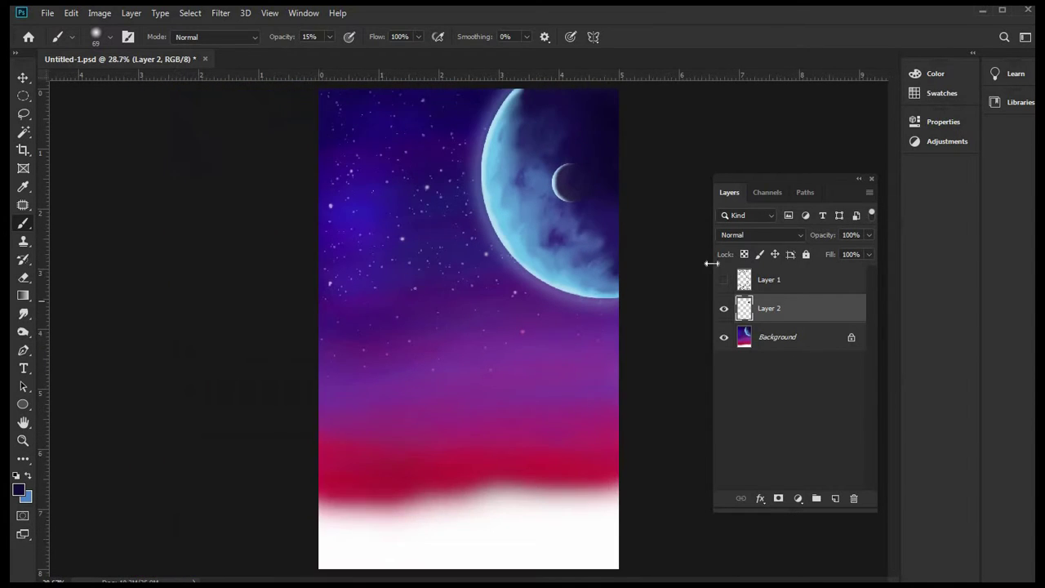
- Show the Layer 1 line sketch over the painting and inspect the branches and moon area
{"action": "left_click", "coordinate": [723, 279]}
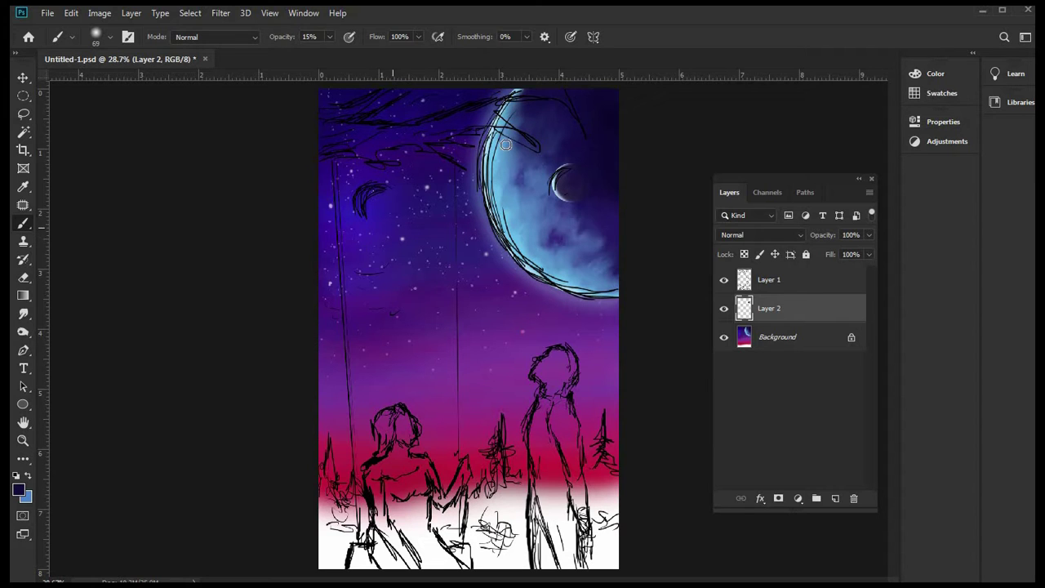
{"action": "scroll", "coordinate": [383, 161], "scroll_direction": "up", "scroll_amount": 3}
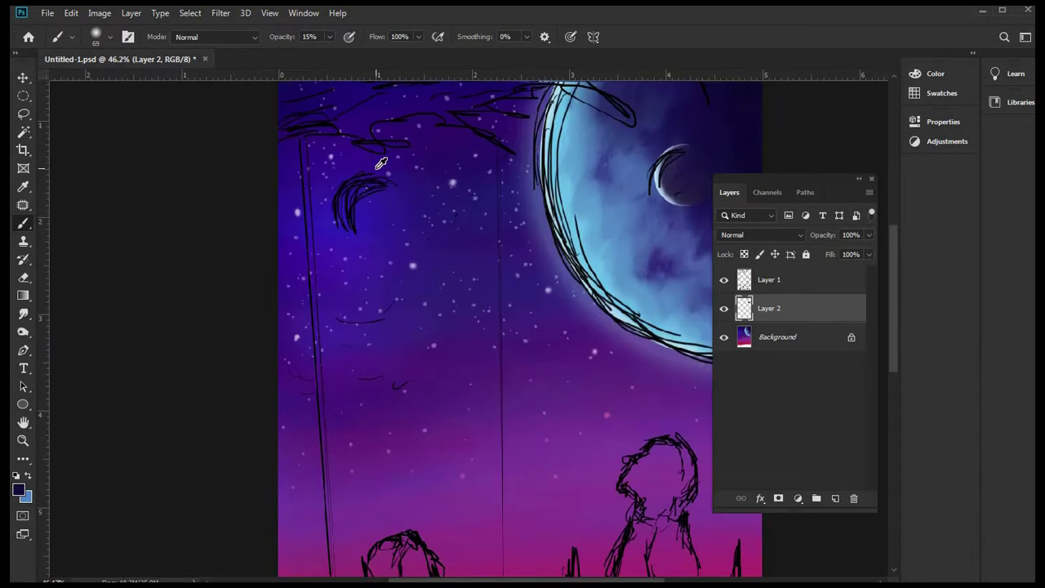
{"action": "scroll", "coordinate": [384, 162], "scroll_direction": "down", "scroll_amount": 3}
{"action": "scroll", "coordinate": [421, 122], "scroll_direction": "up", "scroll_amount": 3}
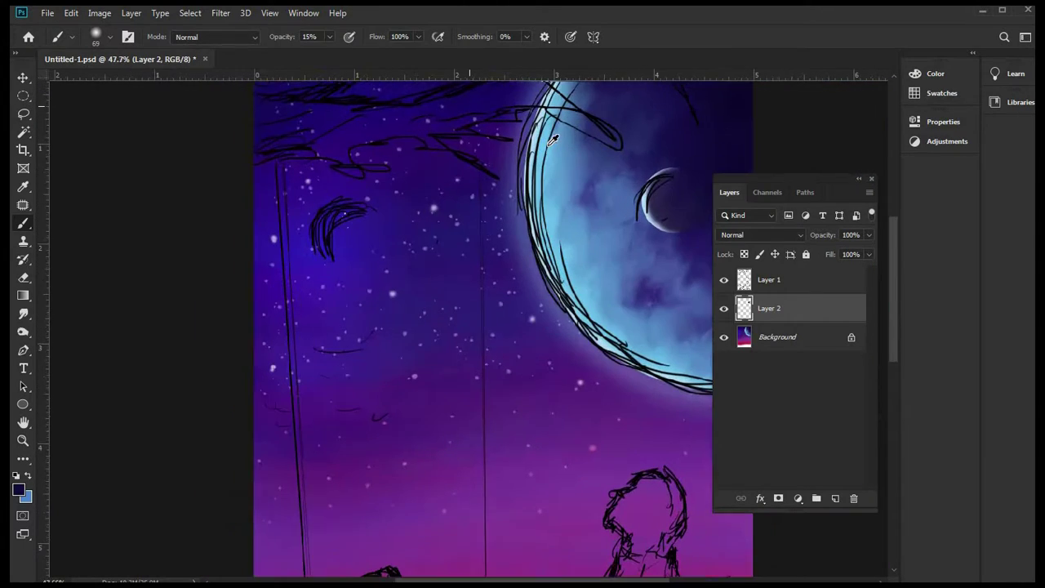
- Sample the light blue from the large planet's glowing rim as the foreground colour
{"action": "scroll", "coordinate": [159, 184], "scroll_direction": "up", "scroll_amount": 2}
{"action": "scroll", "coordinate": [116, 191], "scroll_direction": "down", "scroll_amount": 5}
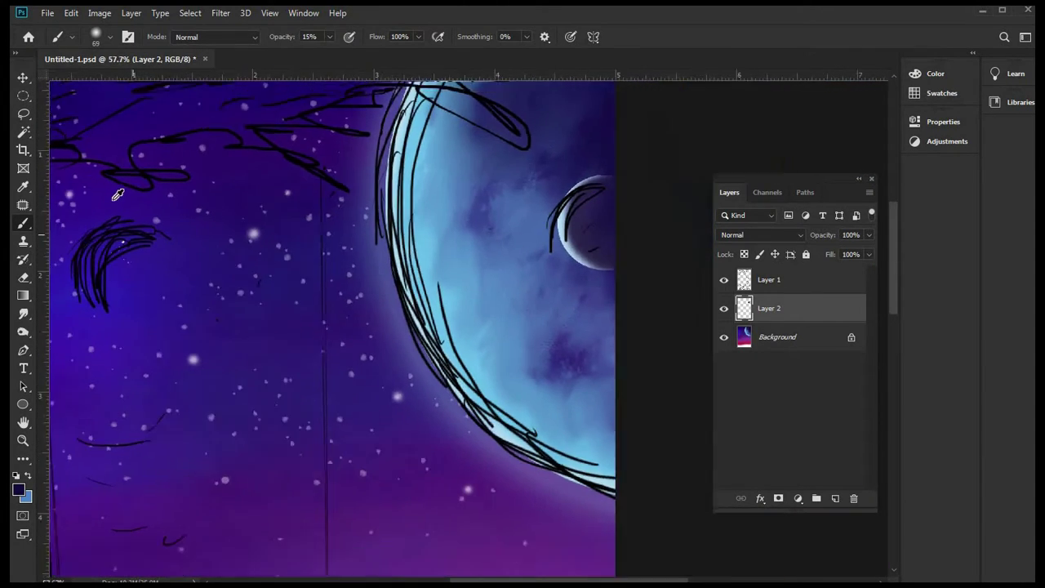
{"action": "scroll", "coordinate": [427, 198], "scroll_direction": "up", "scroll_amount": 1}
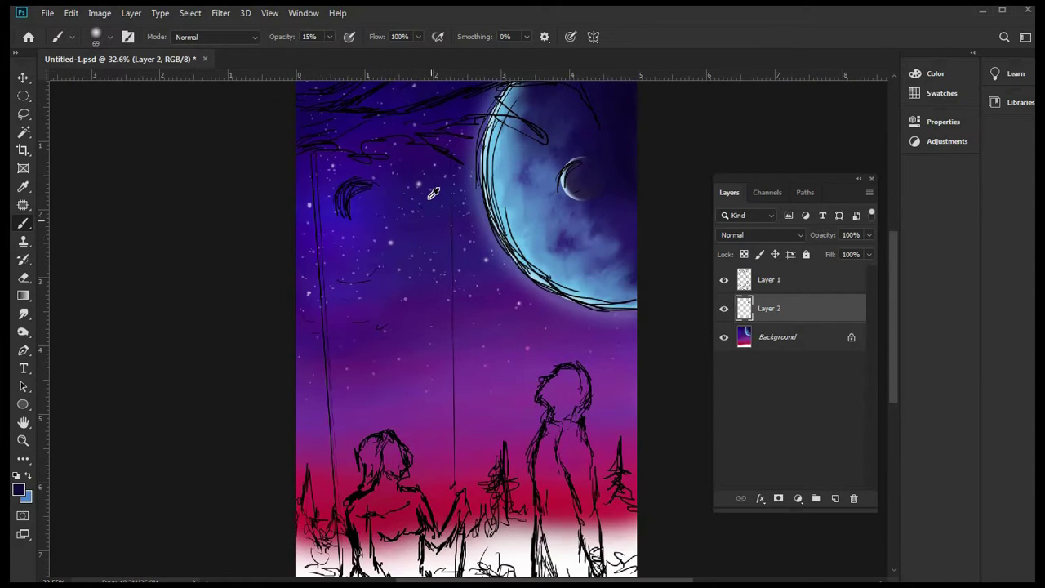
{"action": "scroll", "coordinate": [265, 281], "scroll_direction": "up", "scroll_amount": 1}
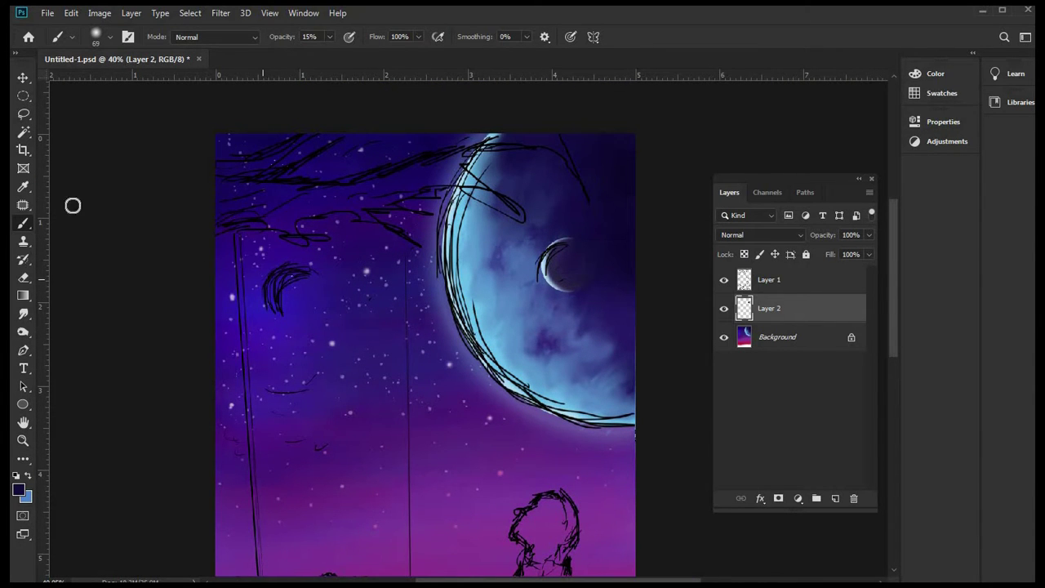
{"action": "left_click", "coordinate": [23, 186]}
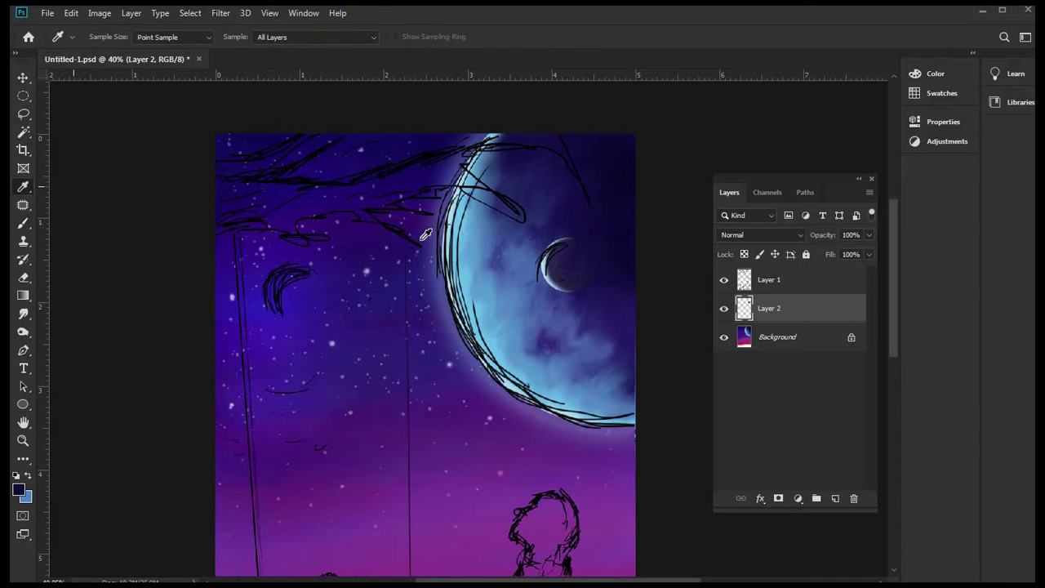
{"action": "scroll", "coordinate": [431, 231], "scroll_direction": "up", "scroll_amount": 5}
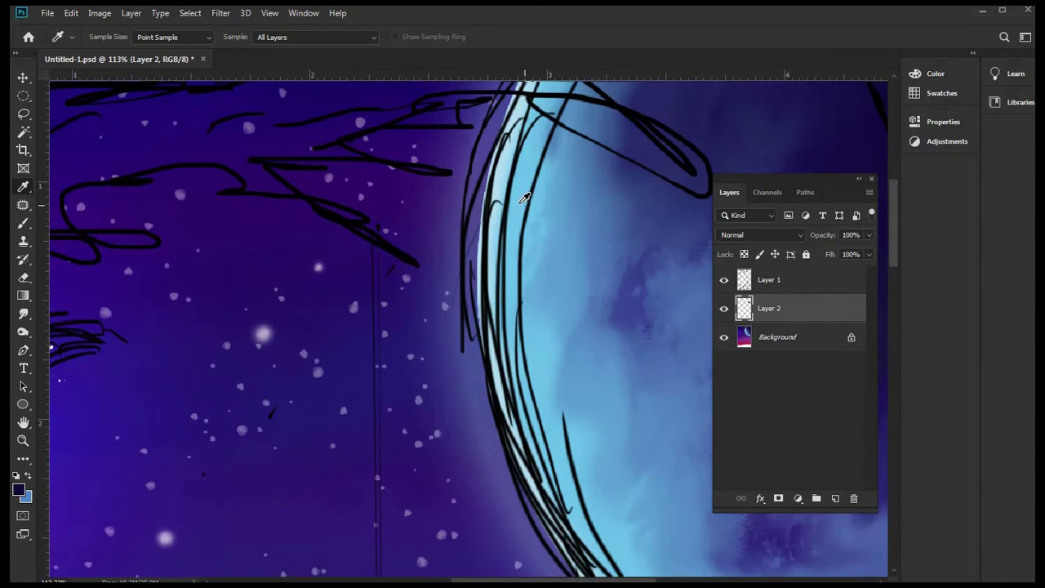
{"action": "left_click", "coordinate": [500, 214]}
- Choose the Round Point Stiff brush at 45 px for painting the sketched crescent moon
{"action": "scroll", "coordinate": [181, 383], "scroll_direction": "down", "scroll_amount": 6}
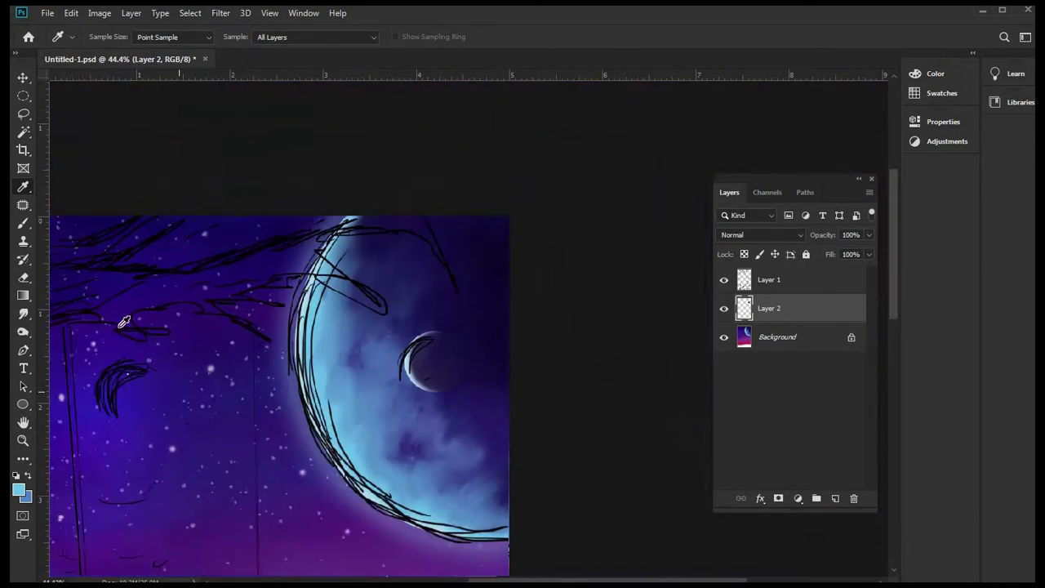
{"action": "scroll", "coordinate": [371, 170], "scroll_direction": "up", "scroll_amount": 8}
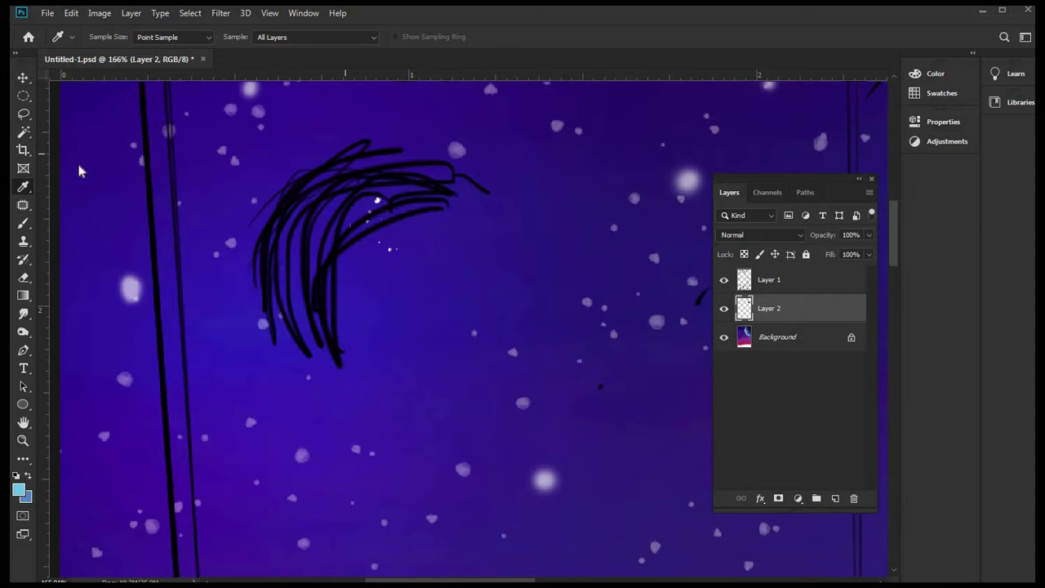
{"action": "key", "text": "b"}
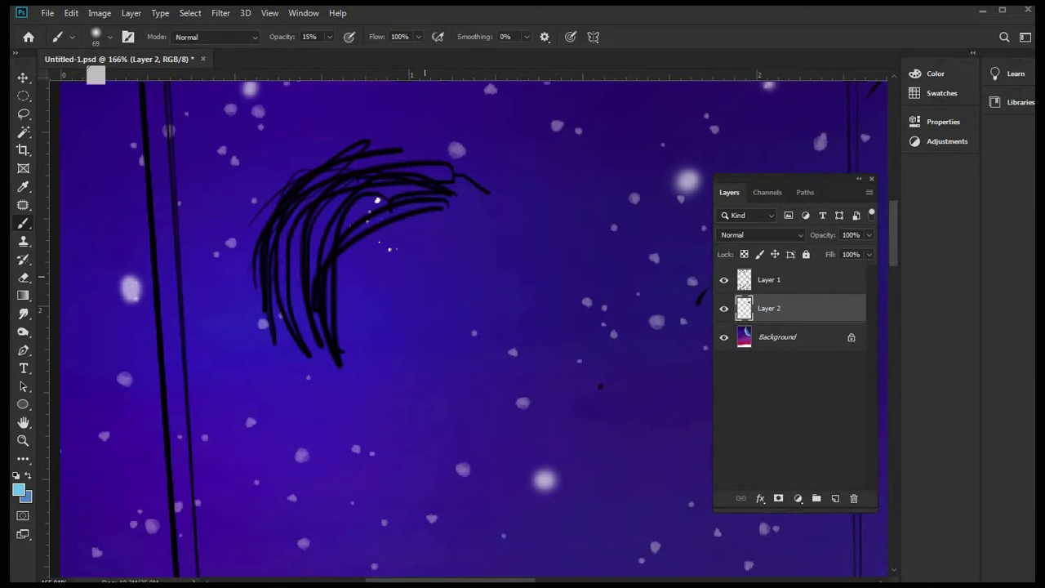
{"action": "left_click", "coordinate": [110, 38]}
{"action": "scroll", "coordinate": [192, 233], "scroll_direction": "down", "scroll_amount": 4}
{"action": "scroll", "coordinate": [195, 227], "scroll_direction": "down", "scroll_amount": 10}
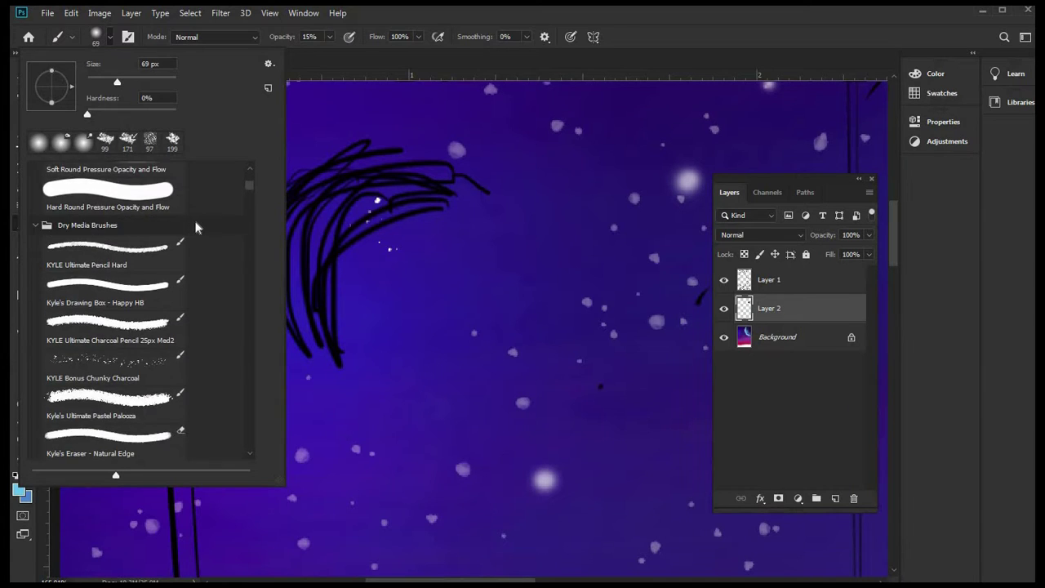
{"action": "scroll", "coordinate": [196, 227], "scroll_direction": "down", "scroll_amount": 10}
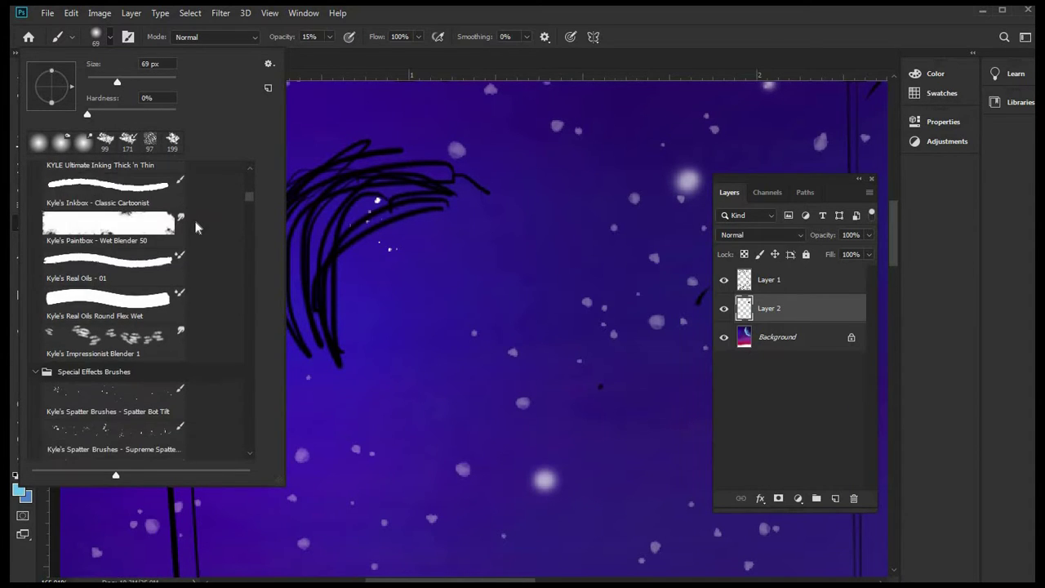
{"action": "scroll", "coordinate": [200, 219], "scroll_direction": "down", "scroll_amount": 10}
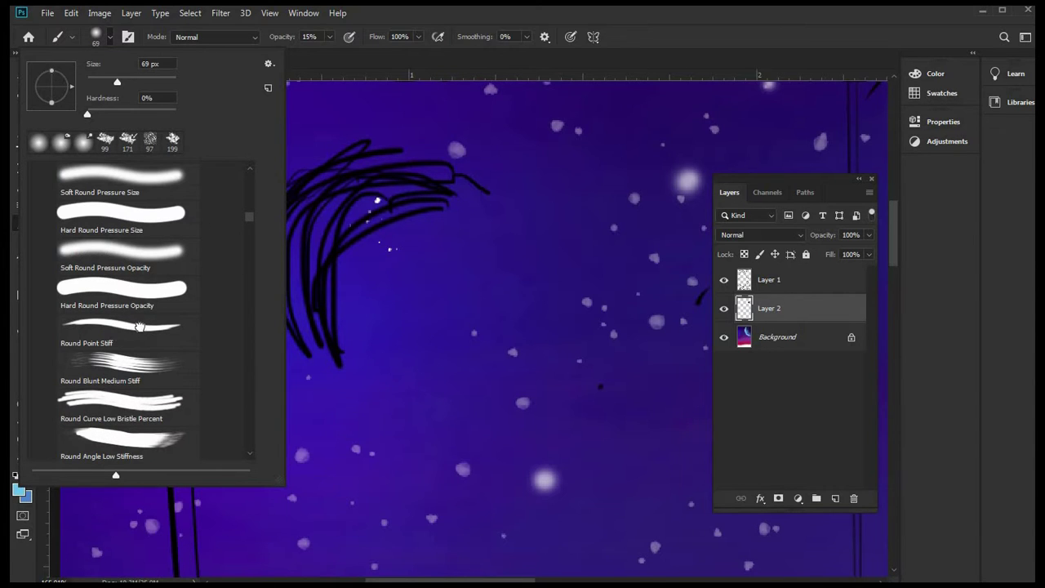
{"action": "left_click", "coordinate": [139, 326]}
{"action": "left_click", "coordinate": [114, 82]}
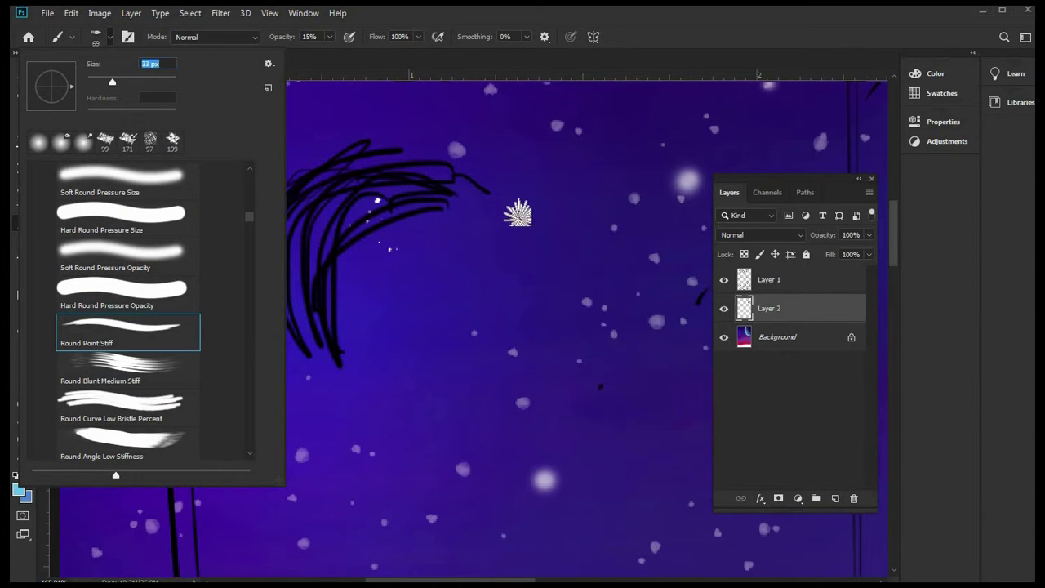
{"action": "left_click", "coordinate": [123, 80]}
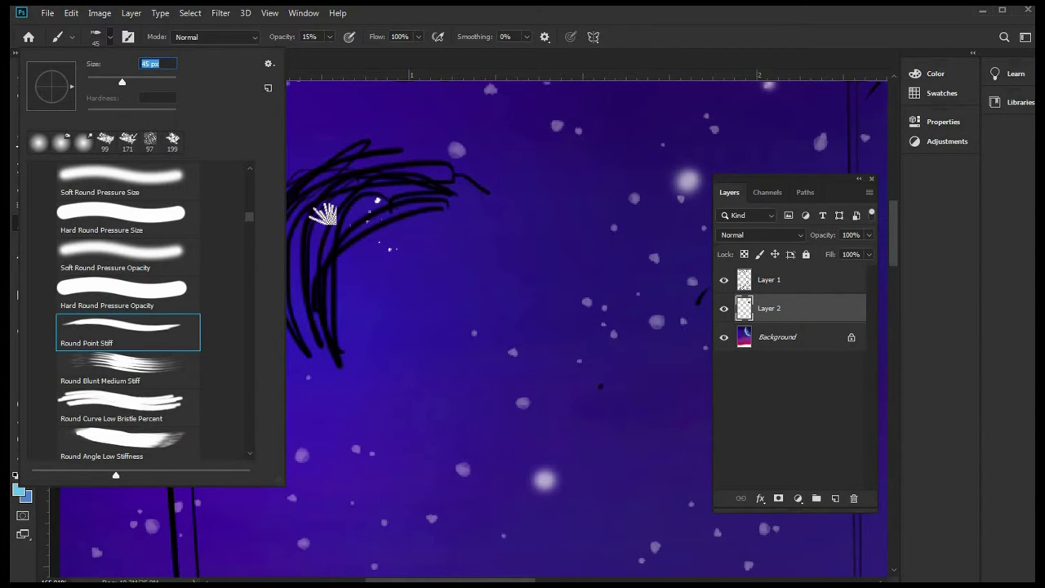
- Lay a faint light-blue stroke over the sketched crescent and merge Layer 2 into the Background
{"action": "left_click", "coordinate": [322, 283]}
{"action": "mouse_move", "coordinate": [275, 280]}
{"action": "left_mouse_down"}
{"action": "mouse_move", "coordinate": [301, 344]}
{"action": "mouse_move", "coordinate": [281, 275]}
{"action": "left_mouse_up"}
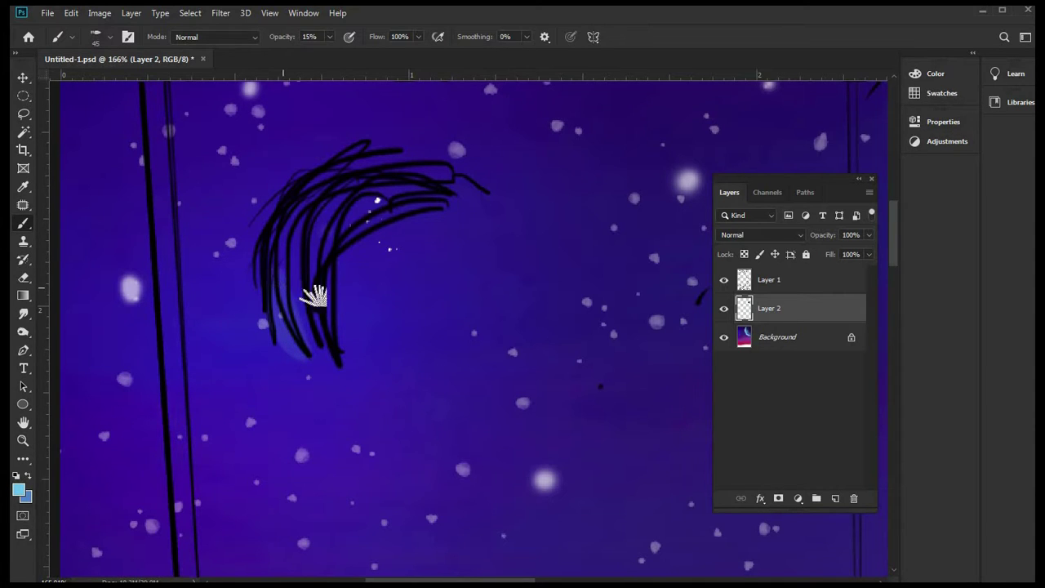
{"action": "left_click", "coordinate": [723, 310]}
{"action": "left_click", "coordinate": [723, 310]}
{"action": "left_click", "coordinate": [723, 309]}
{"action": "left_click", "coordinate": [726, 311]}
{"action": "key", "text": "ctrl+e"}
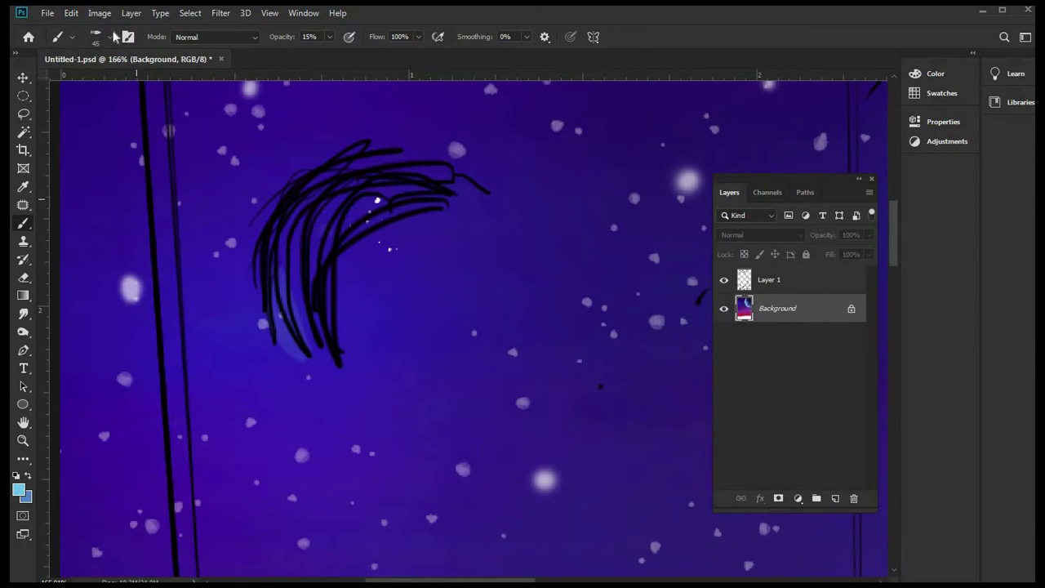
- Paint a light-blue ring around the sketched moon at 100% opacity, thicker on its left side, and hide Layer 1
{"action": "left_click", "coordinate": [329, 36]}
{"action": "key", "text": "0"}
{"action": "mouse_move", "coordinate": [266, 299]}
{"action": "left_mouse_down"}
{"action": "mouse_move", "coordinate": [284, 330]}
{"action": "mouse_move", "coordinate": [266, 253]}
{"action": "mouse_move", "coordinate": [313, 188]}
{"action": "mouse_move", "coordinate": [264, 228]}
{"action": "mouse_move", "coordinate": [324, 170]}
{"action": "mouse_move", "coordinate": [269, 264]}
{"action": "mouse_move", "coordinate": [281, 342]}
{"action": "left_mouse_up"}
{"action": "mouse_move", "coordinate": [299, 365]}
{"action": "left_mouse_down"}
{"action": "mouse_move", "coordinate": [352, 413]}
{"action": "mouse_move", "coordinate": [382, 418]}
{"action": "left_mouse_up"}
{"action": "mouse_move", "coordinate": [272, 271]}
{"action": "left_mouse_down"}
{"action": "mouse_move", "coordinate": [373, 152]}
{"action": "mouse_move", "coordinate": [315, 356]}
{"action": "mouse_move", "coordinate": [275, 310]}
{"action": "mouse_move", "coordinate": [316, 385]}
{"action": "left_mouse_up"}
{"action": "mouse_move", "coordinate": [303, 198]}
{"action": "left_mouse_down"}
{"action": "mouse_move", "coordinate": [396, 147]}
{"action": "mouse_move", "coordinate": [326, 334]}
{"action": "mouse_move", "coordinate": [398, 416]}
{"action": "mouse_move", "coordinate": [504, 296]}
{"action": "mouse_move", "coordinate": [494, 218]}
{"action": "mouse_move", "coordinate": [508, 285]}
{"action": "mouse_move", "coordinate": [486, 395]}
{"action": "left_mouse_up"}
{"action": "left_click", "coordinate": [723, 280]}
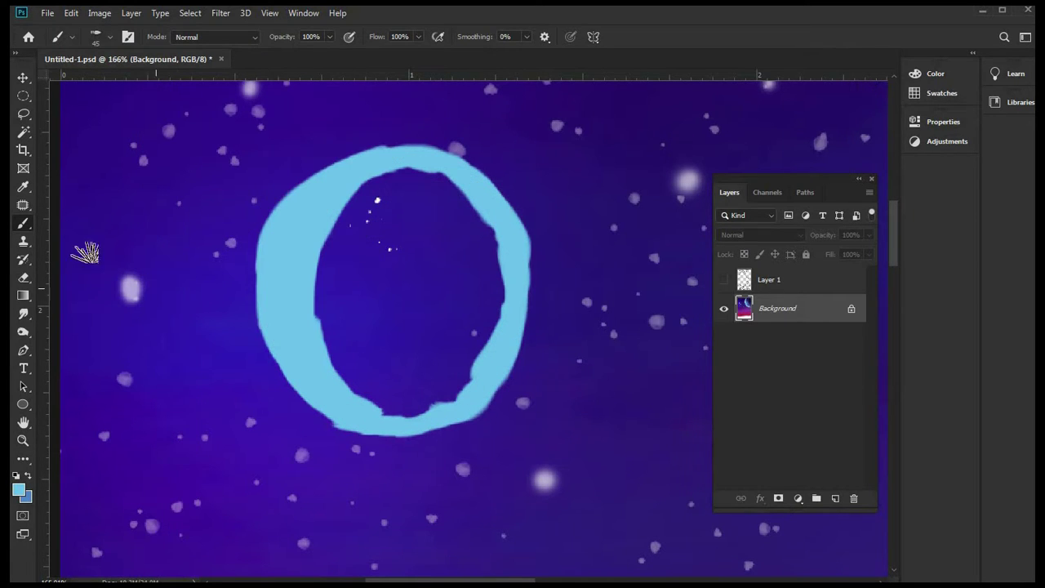
- Sample the dark indigo sky and fill the ring's inside and right side with it, leaving a light-blue crescent
{"action": "left_click", "coordinate": [24, 186]}
{"action": "left_click", "coordinate": [24, 223]}
{"action": "mouse_move", "coordinate": [331, 256]}
{"action": "left_mouse_down"}
{"action": "mouse_move", "coordinate": [336, 227]}
{"action": "mouse_move", "coordinate": [402, 174]}
{"action": "mouse_move", "coordinate": [382, 168]}
{"action": "mouse_move", "coordinate": [473, 192]}
{"action": "mouse_move", "coordinate": [515, 267]}
{"action": "mouse_move", "coordinate": [506, 207]}
{"action": "mouse_move", "coordinate": [464, 190]}
{"action": "mouse_move", "coordinate": [453, 172]}
{"action": "mouse_move", "coordinate": [511, 292]}
{"action": "mouse_move", "coordinate": [499, 362]}
{"action": "mouse_move", "coordinate": [480, 312]}
{"action": "mouse_move", "coordinate": [399, 347]}
{"action": "mouse_move", "coordinate": [367, 239]}
{"action": "mouse_move", "coordinate": [321, 243]}
{"action": "mouse_move", "coordinate": [341, 331]}
{"action": "mouse_move", "coordinate": [358, 335]}
{"action": "mouse_move", "coordinate": [350, 313]}
{"action": "mouse_move", "coordinate": [392, 350]}
{"action": "mouse_move", "coordinate": [368, 373]}
{"action": "mouse_move", "coordinate": [451, 374]}
{"action": "mouse_move", "coordinate": [482, 328]}
{"action": "mouse_move", "coordinate": [458, 253]}
{"action": "mouse_move", "coordinate": [410, 259]}
{"action": "mouse_move", "coordinate": [361, 194]}
{"action": "mouse_move", "coordinate": [323, 330]}
{"action": "mouse_move", "coordinate": [399, 388]}
{"action": "mouse_move", "coordinate": [430, 387]}
{"action": "mouse_move", "coordinate": [424, 403]}
{"action": "mouse_move", "coordinate": [402, 397]}
{"action": "mouse_move", "coordinate": [408, 389]}
{"action": "mouse_move", "coordinate": [388, 378]}
{"action": "mouse_move", "coordinate": [443, 408]}
{"action": "mouse_move", "coordinate": [508, 344]}
{"action": "mouse_move", "coordinate": [482, 286]}
{"action": "left_mouse_up"}
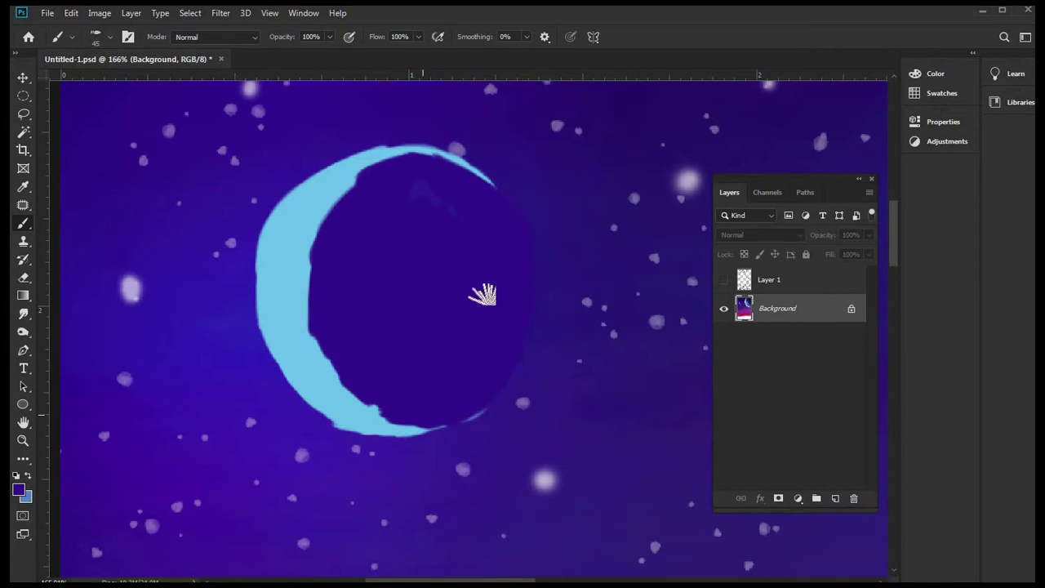
- Sample a brighter blue and brush it over the new moon's dark body beside the crescent
{"action": "scroll", "coordinate": [578, 391], "scroll_direction": "down", "scroll_amount": 10}
{"action": "scroll", "coordinate": [433, 143], "scroll_direction": "up", "scroll_amount": 4}
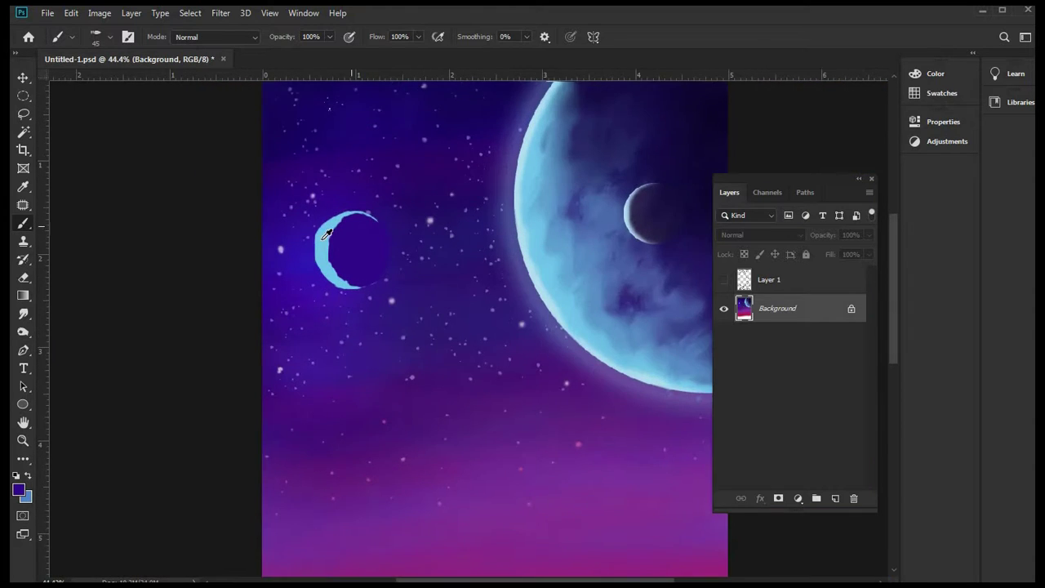
{"action": "scroll", "coordinate": [447, 221], "scroll_direction": "up", "scroll_amount": 6}
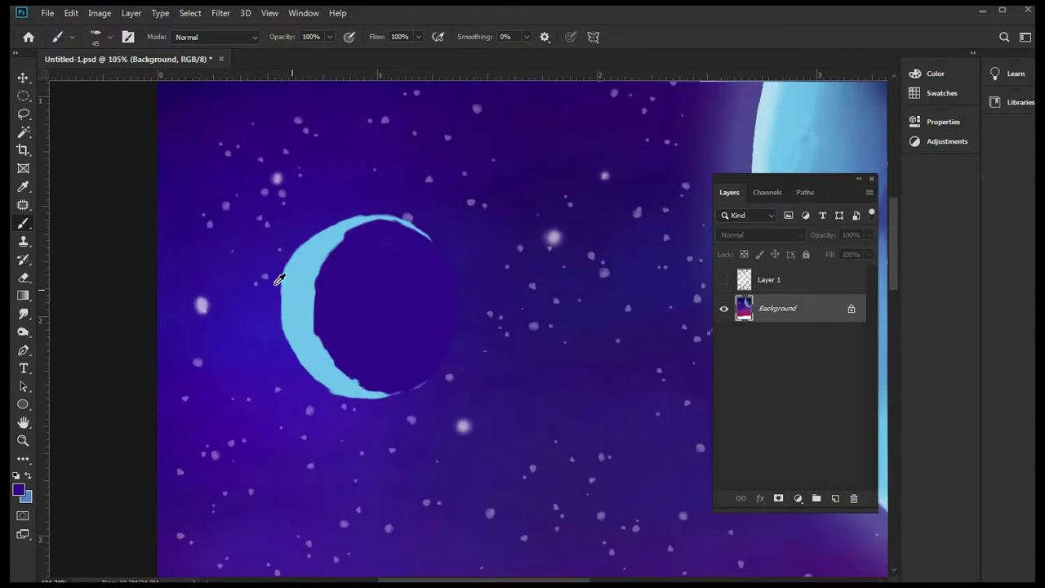
{"action": "left_click", "coordinate": [443, 263], "text": "alt"}
{"action": "mouse_move", "coordinate": [401, 261]}
{"action": "left_mouse_down"}
{"action": "mouse_move", "coordinate": [381, 316]}
{"action": "mouse_move", "coordinate": [361, 285]}
{"action": "mouse_move", "coordinate": [338, 324]}
{"action": "mouse_move", "coordinate": [466, 331]}
{"action": "mouse_move", "coordinate": [491, 301]}
{"action": "mouse_move", "coordinate": [373, 213]}
{"action": "mouse_move", "coordinate": [347, 351]}
{"action": "mouse_move", "coordinate": [451, 385]}
{"action": "left_mouse_up"}
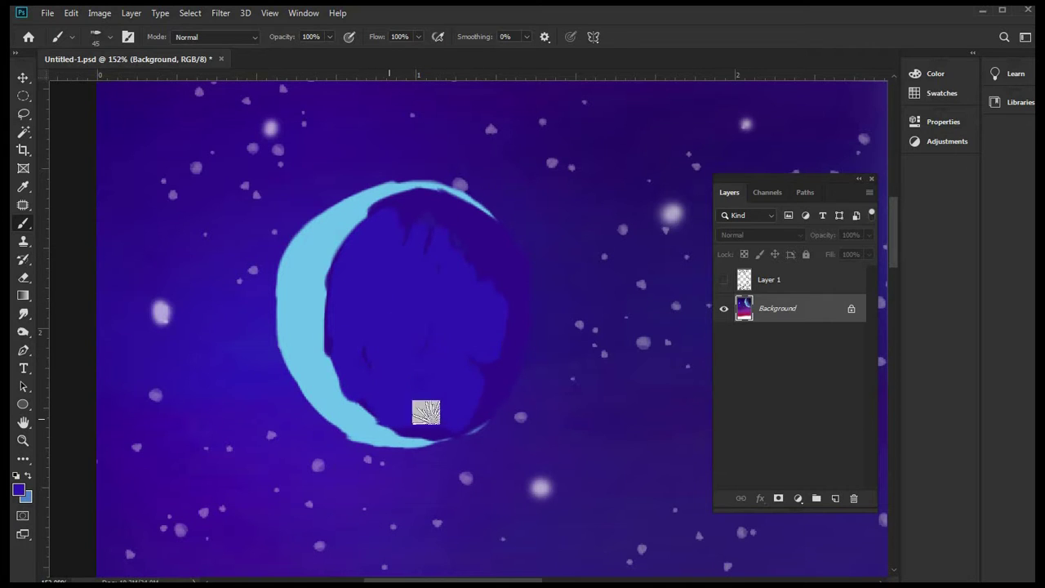
- Sample a darker blue and paint the moon's right shadow side and dark patches in its middle
{"action": "left_click", "coordinate": [23, 186]}
{"action": "key", "text": "b"}
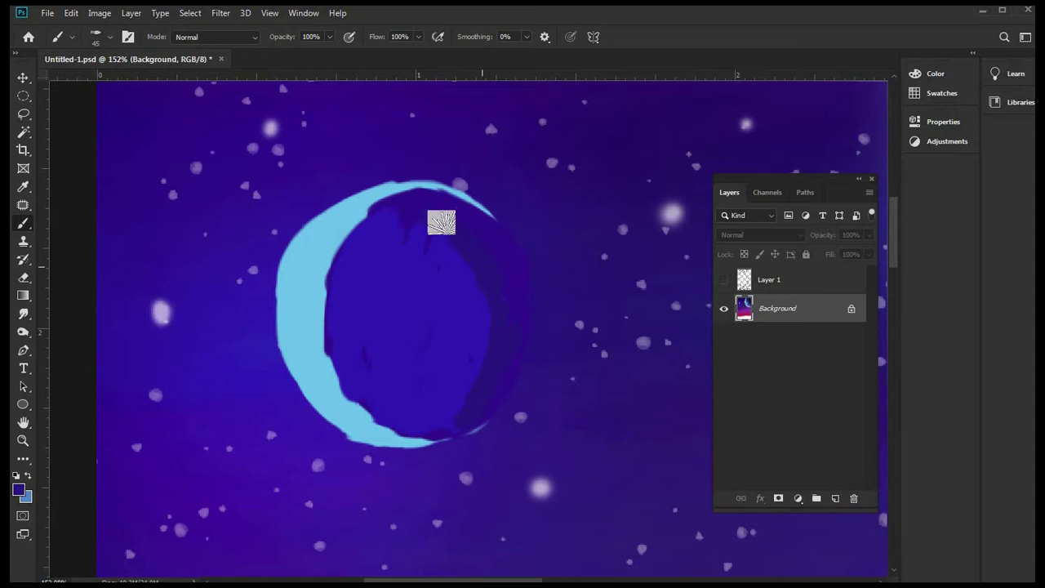
{"action": "mouse_move", "coordinate": [433, 272]}
{"action": "left_mouse_down"}
{"action": "mouse_move", "coordinate": [398, 299]}
{"action": "mouse_move", "coordinate": [401, 327]}
{"action": "mouse_move", "coordinate": [411, 293]}
{"action": "mouse_move", "coordinate": [418, 329]}
{"action": "mouse_move", "coordinate": [359, 287]}
{"action": "mouse_move", "coordinate": [408, 289]}
{"action": "mouse_move", "coordinate": [431, 358]}
{"action": "left_mouse_up"}
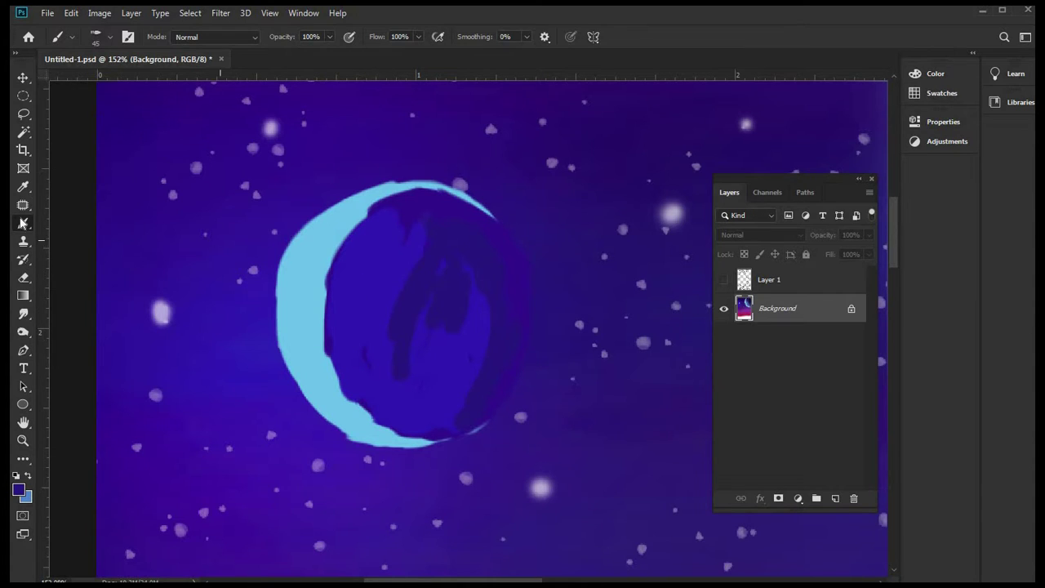
- Paint dark crater-like patches into the crescent and along its inner edge with a 20 px brush
{"action": "left_click", "coordinate": [25, 188]}
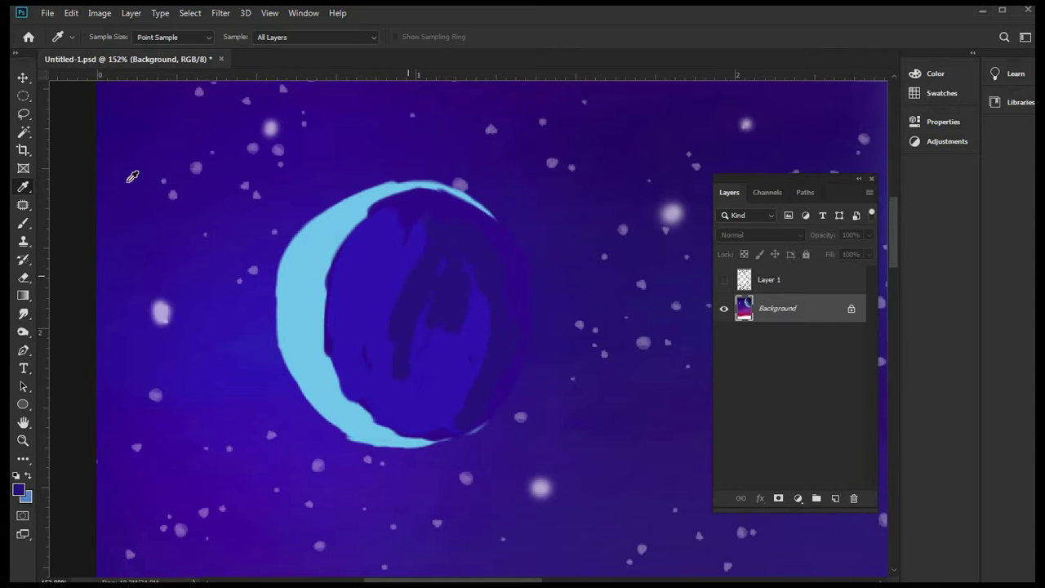
{"action": "left_click", "coordinate": [25, 225]}
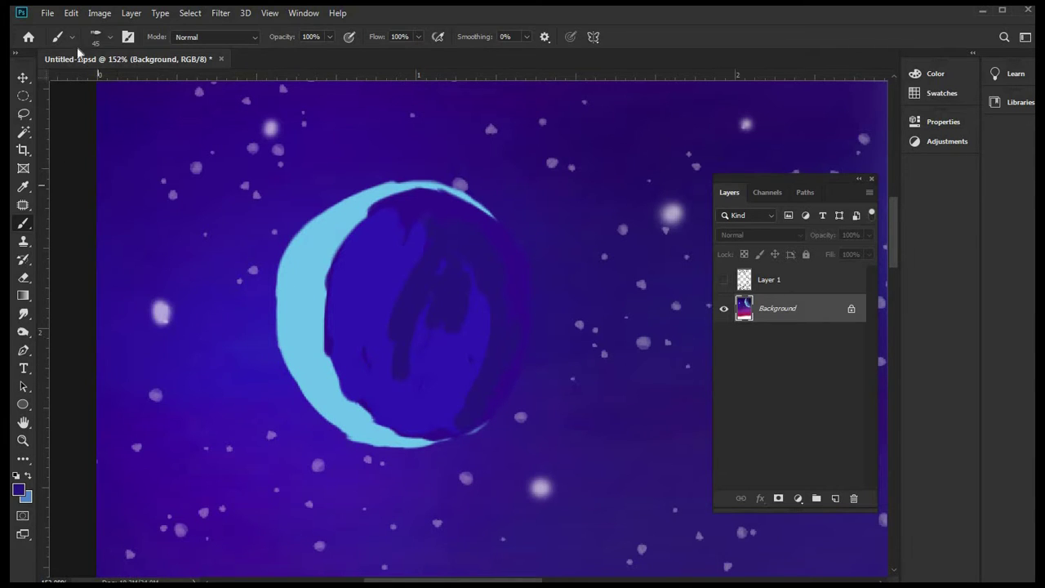
{"action": "left_click", "coordinate": [109, 37]}
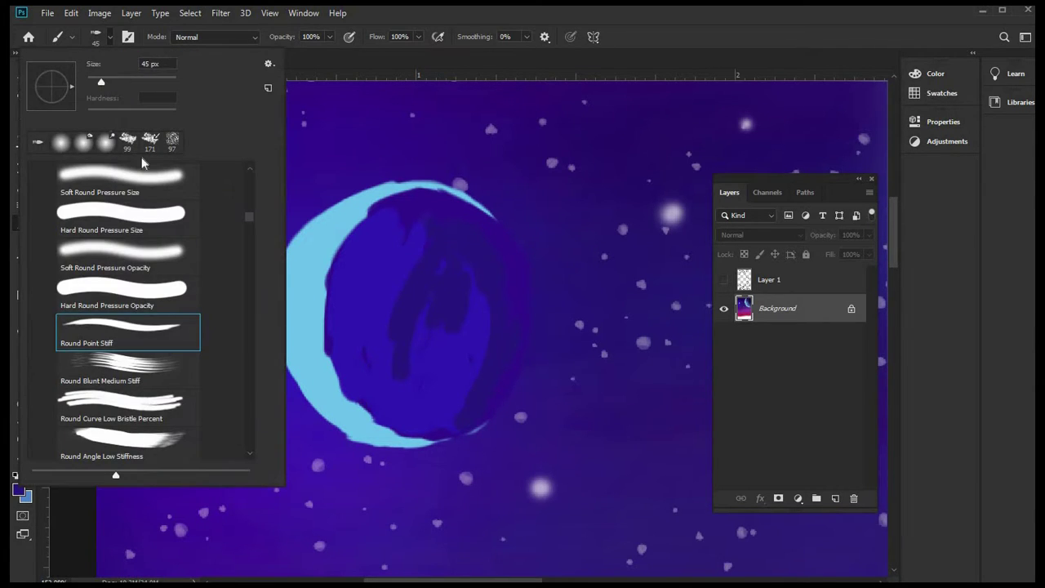
{"action": "left_click", "coordinate": [311, 271]}
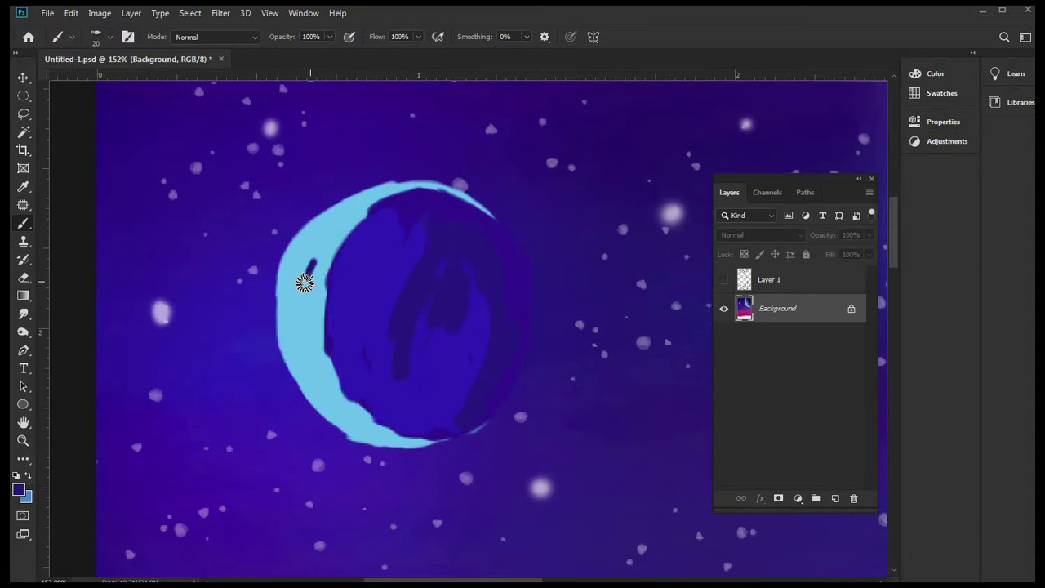
{"action": "mouse_move", "coordinate": [302, 264]}
{"action": "left_mouse_down"}
{"action": "mouse_move", "coordinate": [319, 272]}
{"action": "mouse_move", "coordinate": [324, 302]}
{"action": "left_mouse_up"}
{"action": "mouse_move", "coordinate": [335, 352]}
{"action": "left_mouse_down"}
{"action": "mouse_move", "coordinate": [318, 335]}
{"action": "mouse_move", "coordinate": [333, 375]}
{"action": "mouse_move", "coordinate": [345, 357]}
{"action": "mouse_move", "coordinate": [346, 375]}
{"action": "left_mouse_up"}
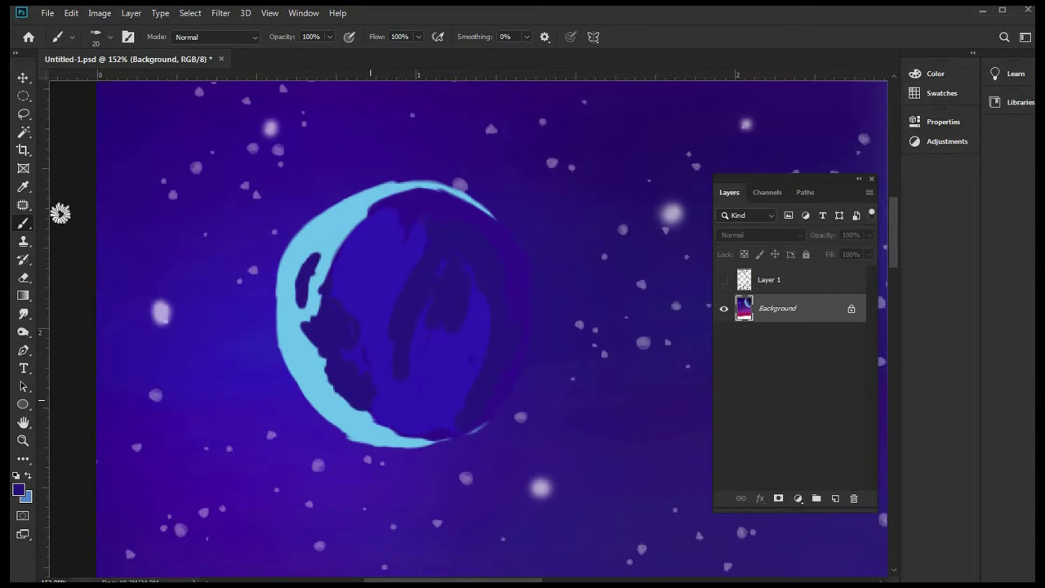
- Sample the crescent's light blue and brush translucent patches over the moon's body at 39% opacity and 43 px
{"action": "left_click", "coordinate": [322, 234], "text": "alt"}
{"action": "mouse_move", "coordinate": [367, 256]}
{"action": "left_mouse_down"}
{"action": "mouse_move", "coordinate": [332, 287]}
{"action": "mouse_move", "coordinate": [352, 305]}
{"action": "mouse_move", "coordinate": [339, 237]}
{"action": "mouse_move", "coordinate": [346, 295]}
{"action": "mouse_move", "coordinate": [369, 327]}
{"action": "mouse_move", "coordinate": [346, 354]}
{"action": "mouse_move", "coordinate": [387, 396]}
{"action": "mouse_move", "coordinate": [369, 270]}
{"action": "left_mouse_up"}
{"action": "left_click", "coordinate": [111, 37]}
{"action": "left_click", "coordinate": [128, 338]}
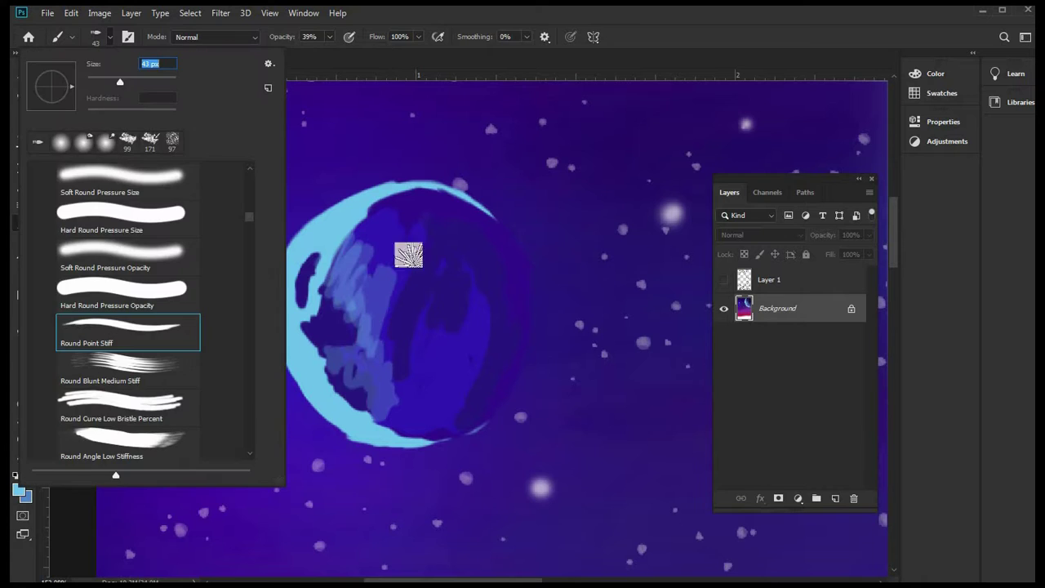
{"action": "left_click", "coordinate": [408, 253]}
{"action": "mouse_move", "coordinate": [362, 215]}
{"action": "left_mouse_down"}
{"action": "mouse_move", "coordinate": [399, 247]}
{"action": "mouse_move", "coordinate": [381, 329]}
{"action": "mouse_move", "coordinate": [387, 392]}
{"action": "mouse_move", "coordinate": [413, 323]}
{"action": "mouse_move", "coordinate": [405, 404]}
{"action": "mouse_move", "coordinate": [424, 410]}
{"action": "mouse_move", "coordinate": [438, 336]}
{"action": "mouse_move", "coordinate": [457, 354]}
{"action": "mouse_move", "coordinate": [449, 328]}
{"action": "mouse_move", "coordinate": [468, 334]}
{"action": "mouse_move", "coordinate": [462, 362]}
{"action": "mouse_move", "coordinate": [444, 244]}
{"action": "mouse_move", "coordinate": [392, 224]}
{"action": "left_mouse_up"}
- Sample the dark blue and shade the moon's right side, the crescent's tips and its inner edge
{"action": "left_click", "coordinate": [23, 186]}
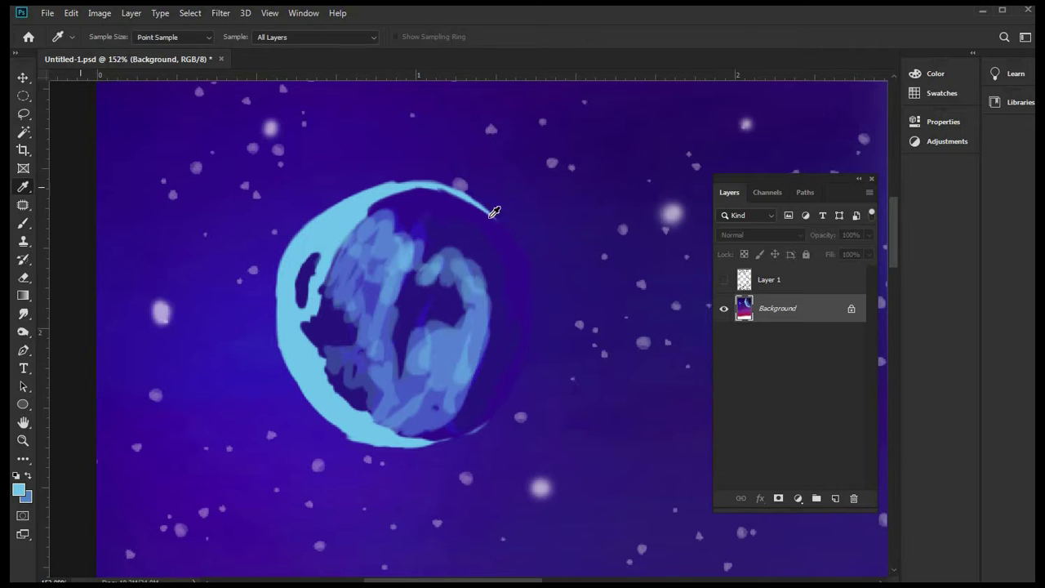
{"action": "left_click", "coordinate": [24, 223]}
{"action": "mouse_move", "coordinate": [489, 302]}
{"action": "left_mouse_down"}
{"action": "mouse_move", "coordinate": [461, 332]}
{"action": "mouse_move", "coordinate": [431, 430]}
{"action": "mouse_move", "coordinate": [453, 414]}
{"action": "left_mouse_up"}
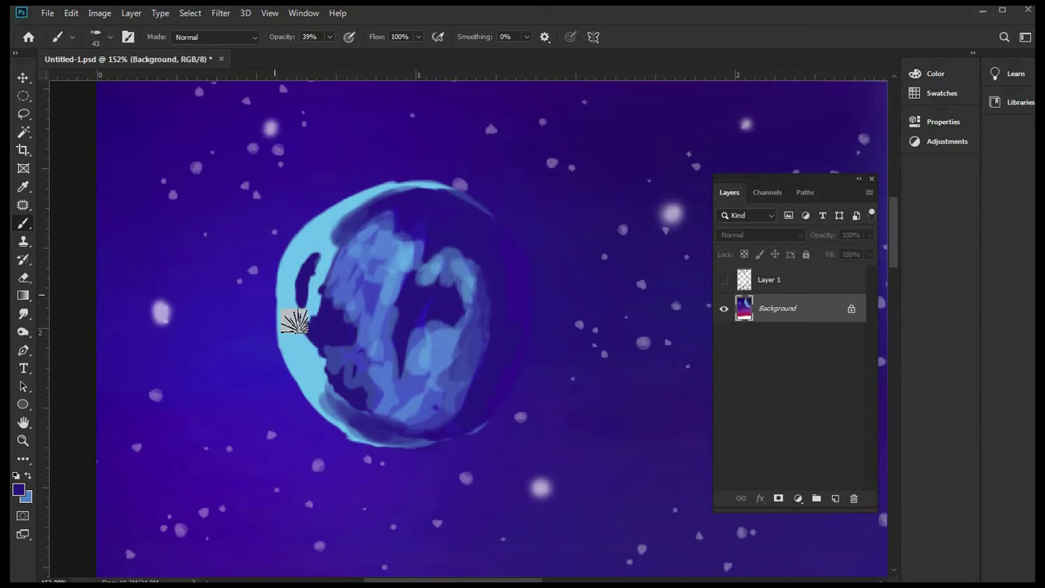
{"action": "mouse_move", "coordinate": [301, 326]}
{"action": "left_mouse_down"}
{"action": "mouse_move", "coordinate": [322, 264]}
{"action": "mouse_move", "coordinate": [316, 238]}
{"action": "left_mouse_up"}
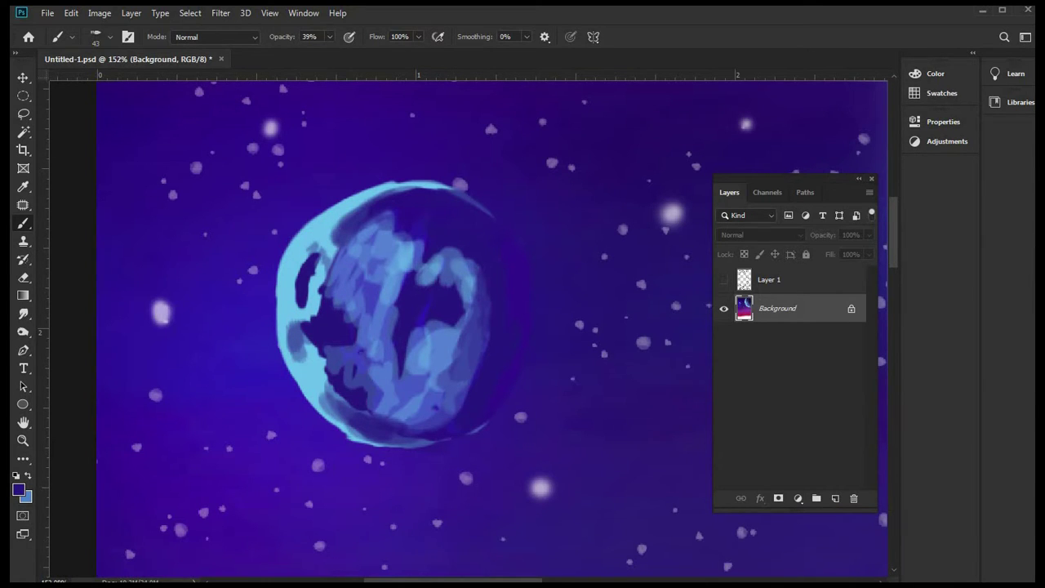
- Draw a circular marquee selection around the new moon and position it over the moon's outline
{"action": "left_click", "coordinate": [25, 97]}
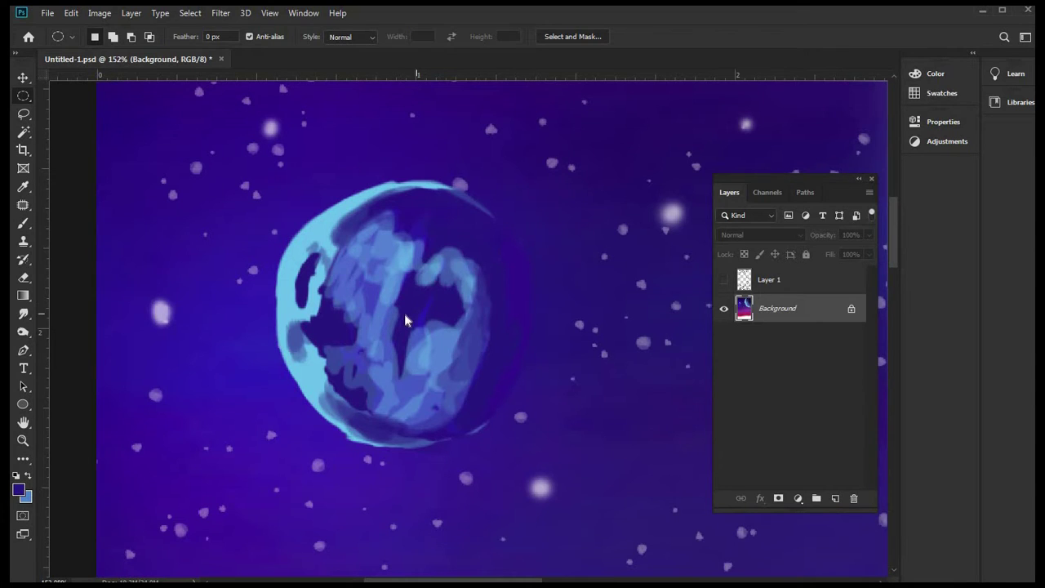
{"action": "left_click_drag", "start_coordinate": [408, 293], "coordinate": [410, 294]}
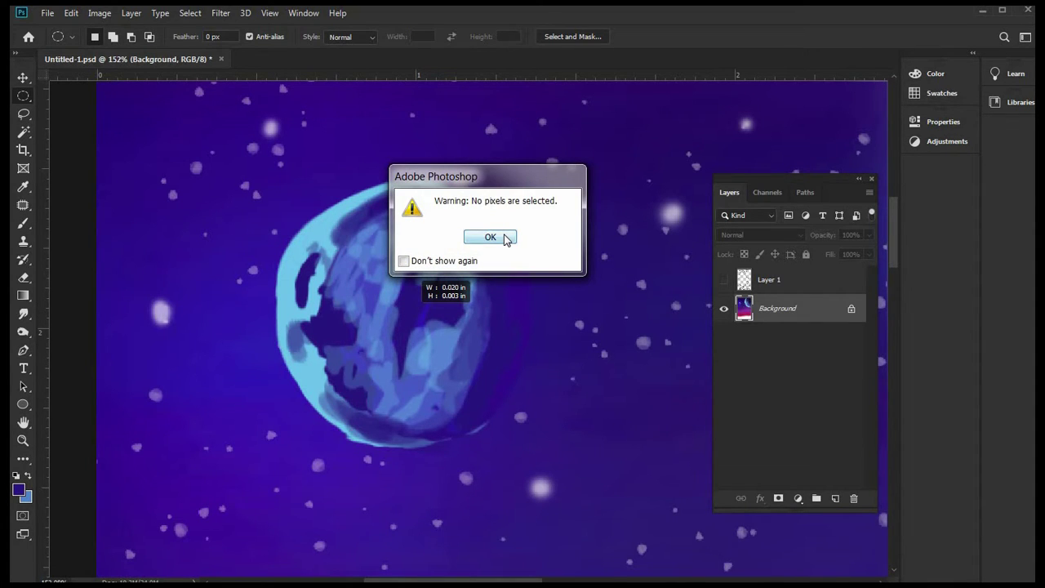
{"action": "left_click", "coordinate": [502, 236]}
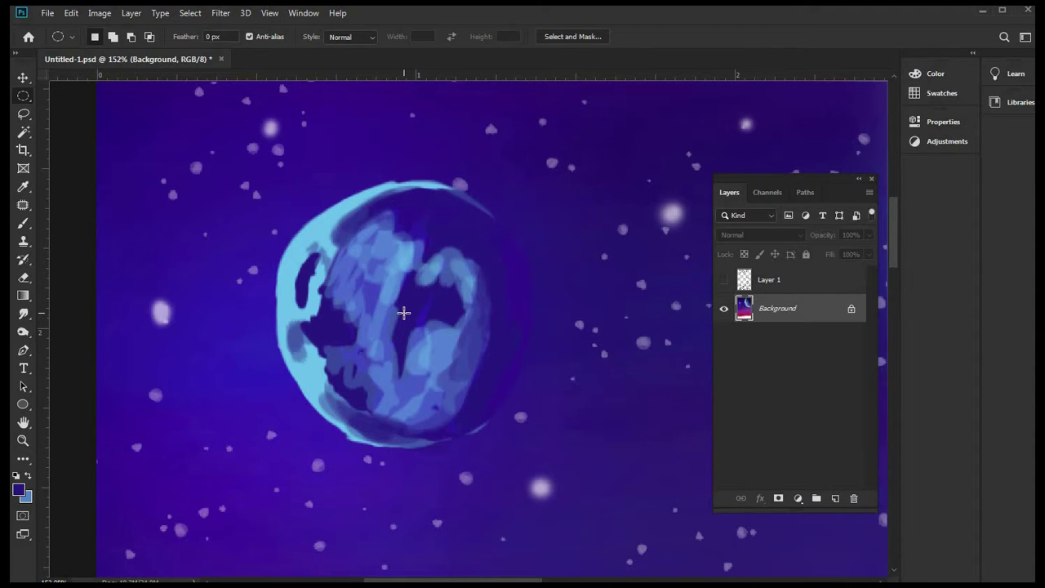
{"action": "left_click_drag", "start_coordinate": [417, 329], "coordinate": [542, 488]}
{"action": "left_click_drag", "start_coordinate": [445, 385], "coordinate": [435, 379]}
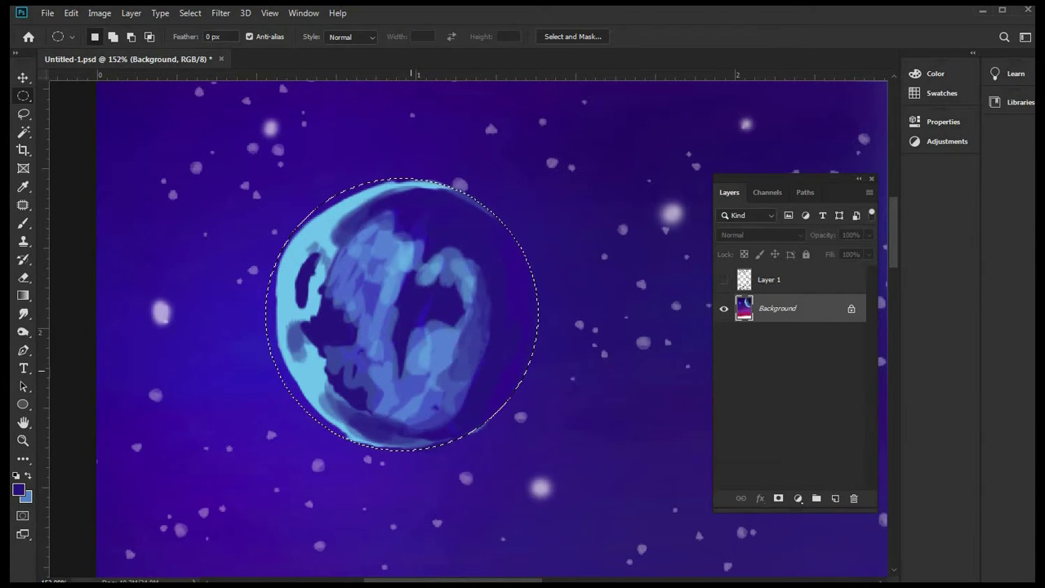
- Smudge the crescent's light blue and dark shading out to the circular selection's edge with a 42 px soft brush at 41% strength
{"action": "left_click", "coordinate": [25, 314]}
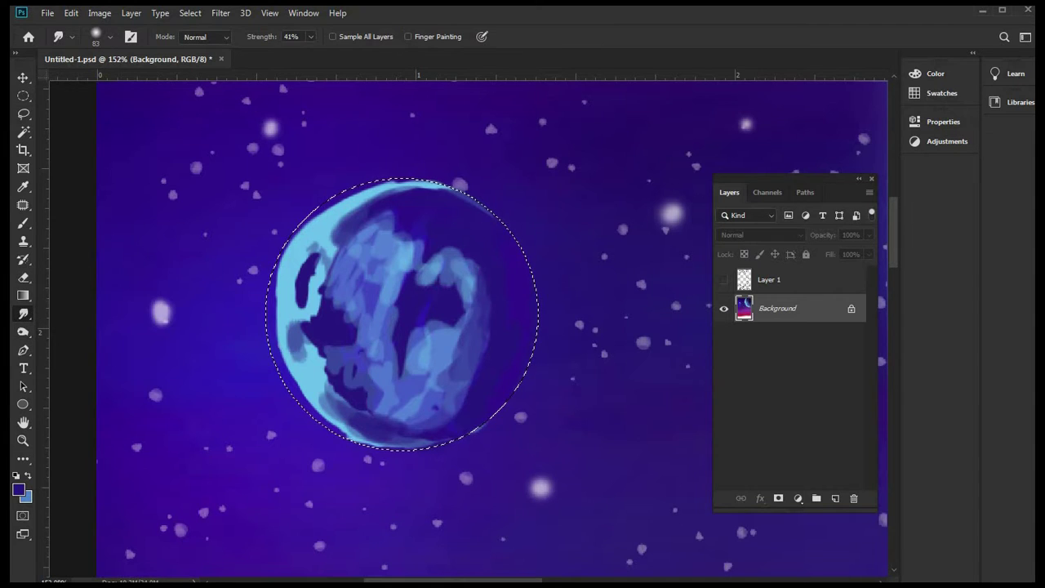
{"action": "left_click", "coordinate": [111, 37]}
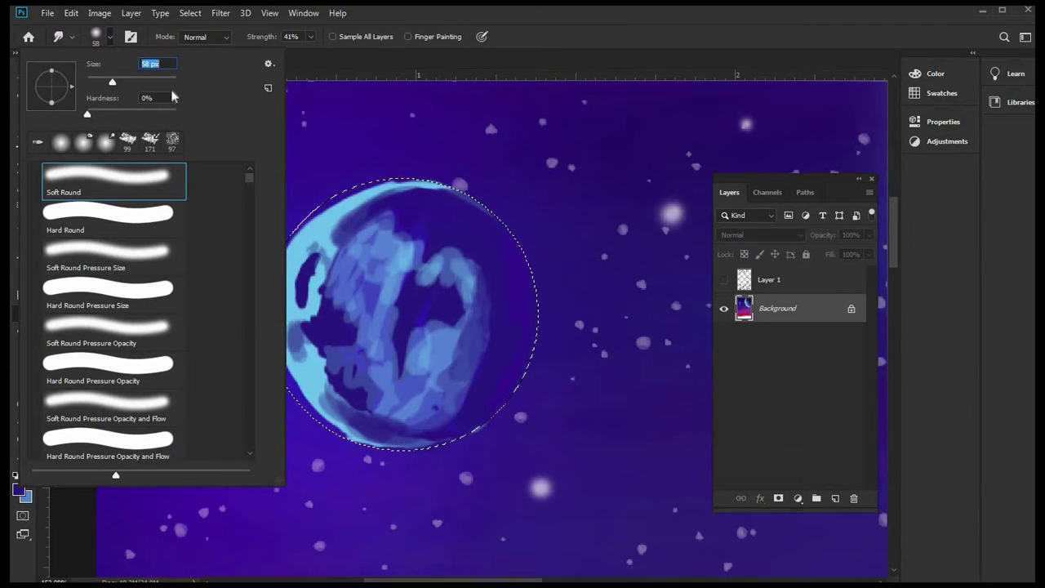
{"action": "left_click_drag", "start_coordinate": [116, 74], "coordinate": [105, 77]}
{"action": "left_click", "coordinate": [346, 191]}
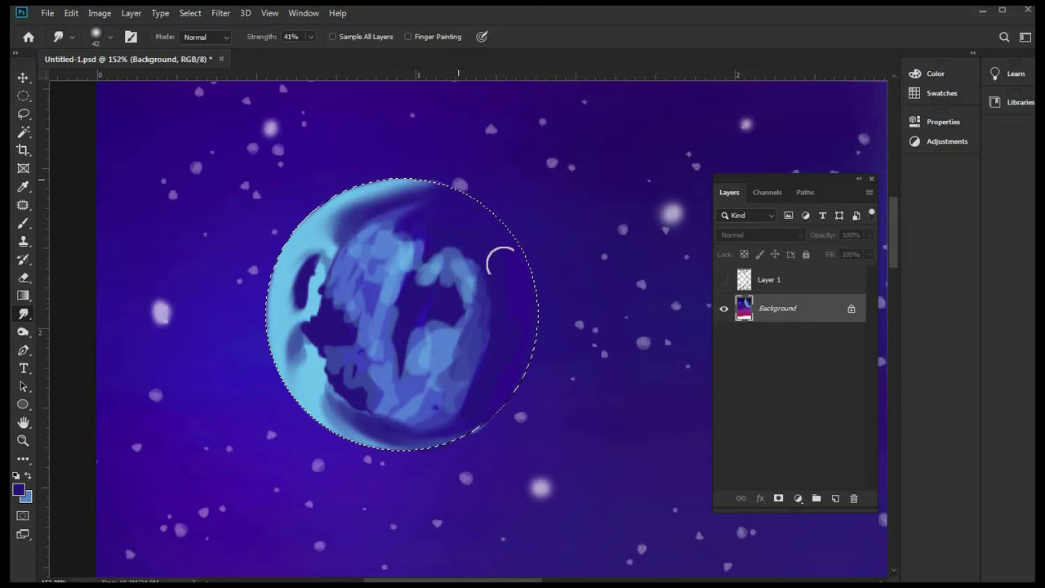
- Sample the crescent's light blue and paint over the moon's body with the Mixer Brush, using Kyle's Real Oils - 01 at 61 px
{"action": "left_click", "coordinate": [27, 190]}
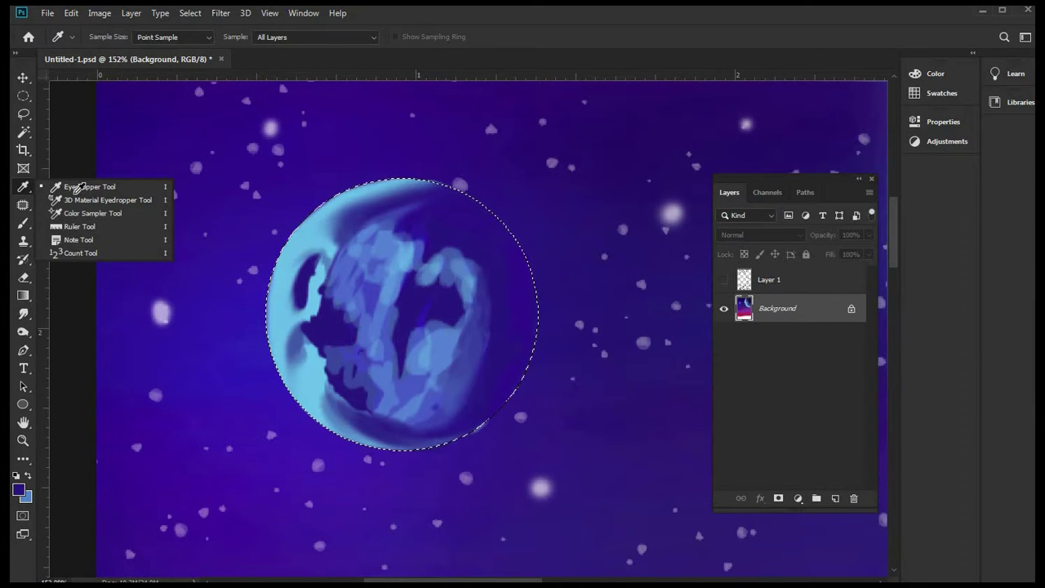
{"action": "left_click", "coordinate": [286, 245]}
{"action": "left_click", "coordinate": [23, 222]}
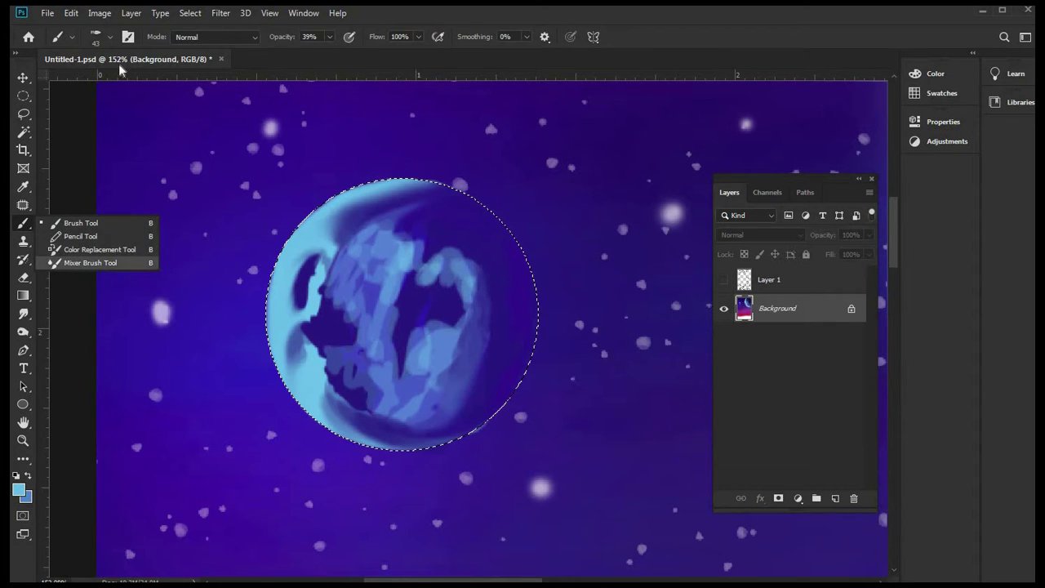
{"action": "left_click", "coordinate": [90, 263]}
{"action": "left_click", "coordinate": [109, 39]}
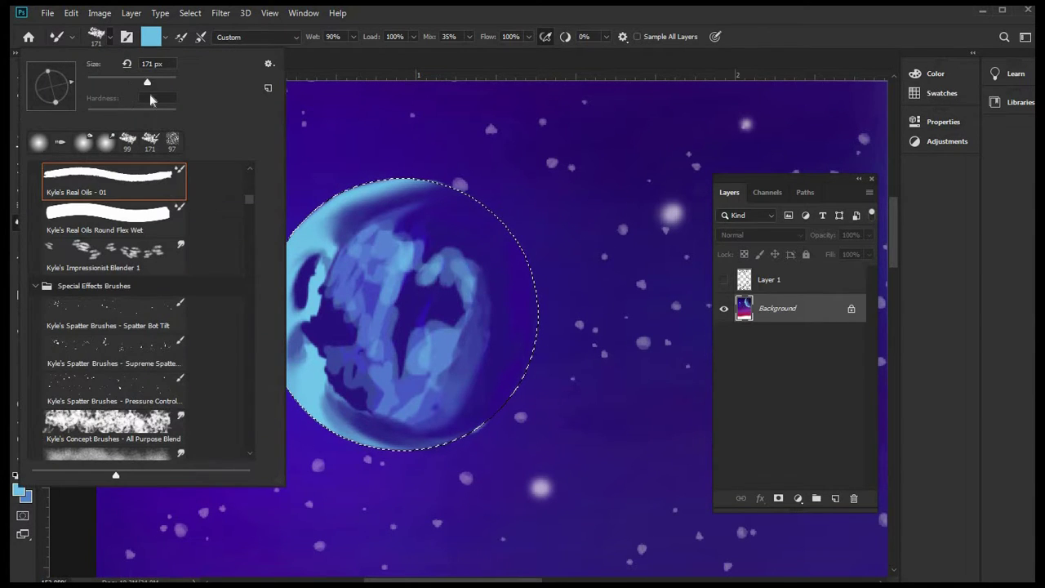
{"action": "left_click", "coordinate": [114, 82]}
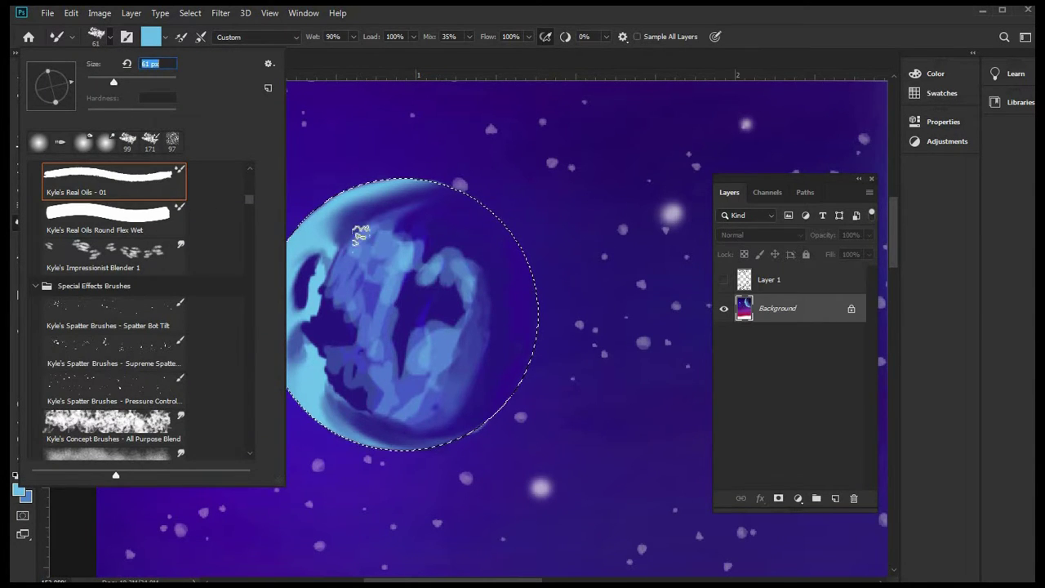
{"action": "key", "text": "Return"}
{"action": "mouse_move", "coordinate": [403, 294]}
{"action": "left_mouse_down"}
{"action": "mouse_move", "coordinate": [427, 287]}
{"action": "mouse_move", "coordinate": [433, 236]}
{"action": "mouse_move", "coordinate": [419, 234]}
{"action": "mouse_move", "coordinate": [460, 269]}
{"action": "mouse_move", "coordinate": [466, 315]}
{"action": "mouse_move", "coordinate": [453, 385]}
{"action": "left_mouse_up"}
{"action": "mouse_move", "coordinate": [394, 402]}
{"action": "left_mouse_down"}
{"action": "mouse_move", "coordinate": [433, 363]}
{"action": "mouse_move", "coordinate": [415, 352]}
{"action": "mouse_move", "coordinate": [433, 357]}
{"action": "mouse_move", "coordinate": [434, 346]}
{"action": "mouse_move", "coordinate": [361, 322]}
{"action": "mouse_move", "coordinate": [350, 349]}
{"action": "mouse_move", "coordinate": [369, 364]}
{"action": "mouse_move", "coordinate": [305, 349]}
{"action": "mouse_move", "coordinate": [313, 378]}
{"action": "mouse_move", "coordinate": [287, 340]}
{"action": "mouse_move", "coordinate": [293, 315]}
{"action": "mouse_move", "coordinate": [281, 301]}
{"action": "mouse_move", "coordinate": [296, 300]}
{"action": "mouse_move", "coordinate": [312, 277]}
{"action": "mouse_move", "coordinate": [328, 317]}
{"action": "mouse_move", "coordinate": [365, 333]}
{"action": "mouse_move", "coordinate": [404, 250]}
{"action": "mouse_move", "coordinate": [421, 258]}
{"action": "mouse_move", "coordinate": [407, 225]}
{"action": "mouse_move", "coordinate": [386, 230]}
{"action": "mouse_move", "coordinate": [406, 225]}
{"action": "mouse_move", "coordinate": [385, 219]}
{"action": "mouse_move", "coordinate": [413, 219]}
{"action": "mouse_move", "coordinate": [418, 262]}
{"action": "mouse_move", "coordinate": [376, 276]}
{"action": "mouse_move", "coordinate": [449, 302]}
{"action": "mouse_move", "coordinate": [457, 289]}
{"action": "mouse_move", "coordinate": [457, 350]}
{"action": "mouse_move", "coordinate": [486, 361]}
{"action": "mouse_move", "coordinate": [467, 411]}
{"action": "left_mouse_up"}
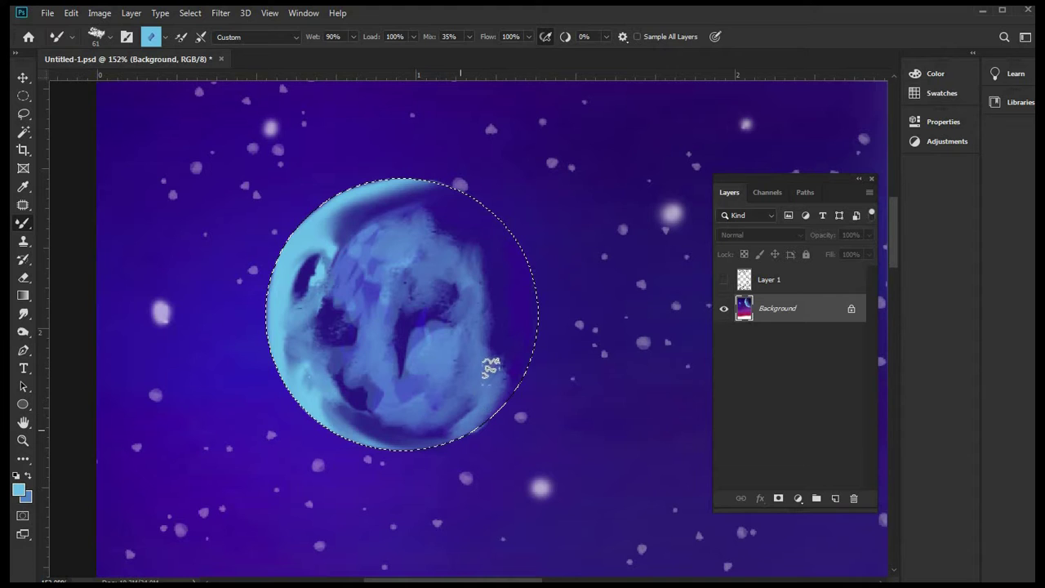
- Extend the blue texture along the moon's upper right side with Kyle's Real Oils Round Flex Wet at 58 px
{"action": "left_click", "coordinate": [107, 43]}
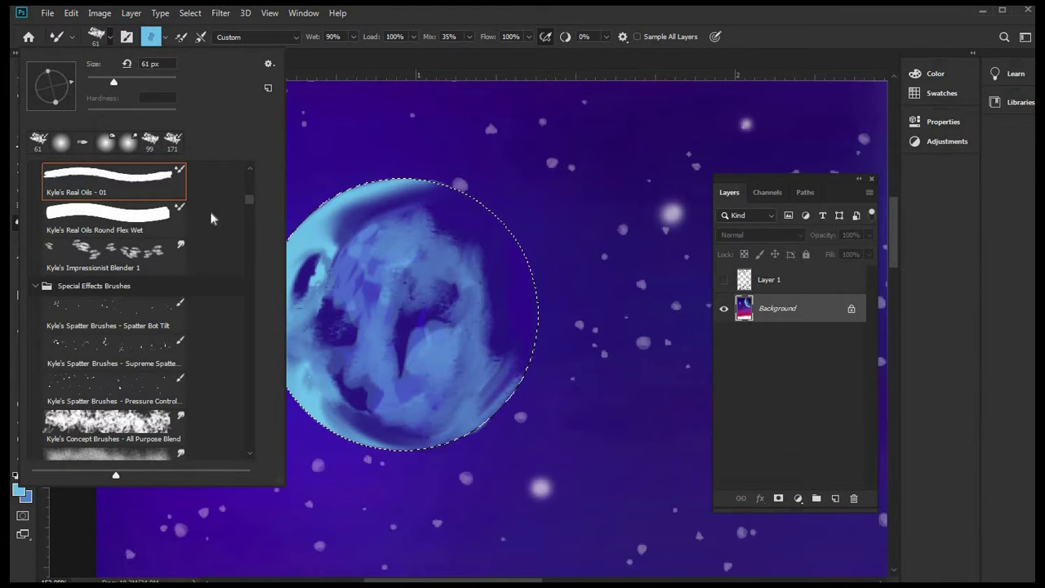
{"action": "left_click", "coordinate": [107, 214]}
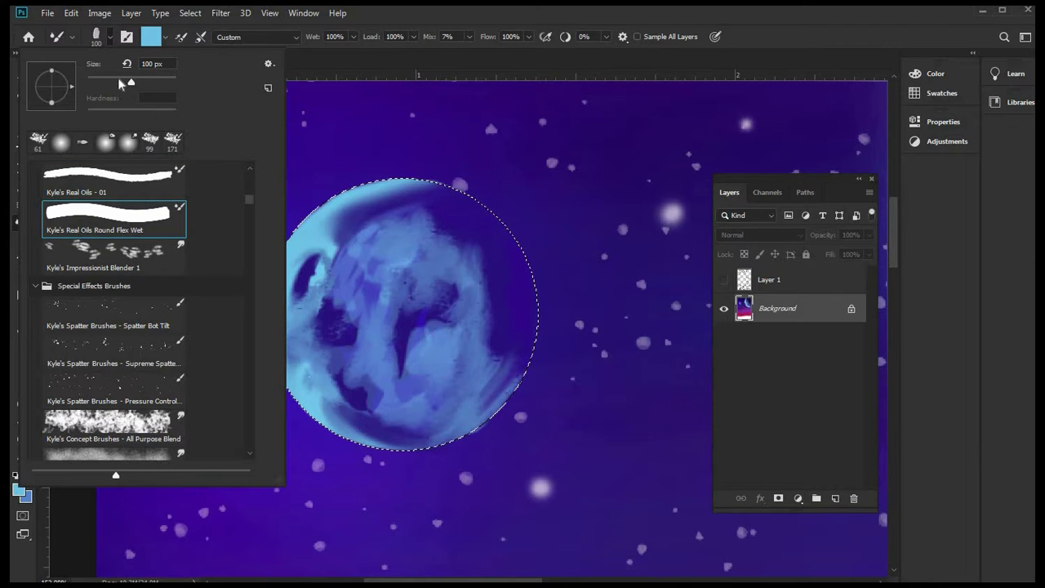
{"action": "key", "text": "Return"}
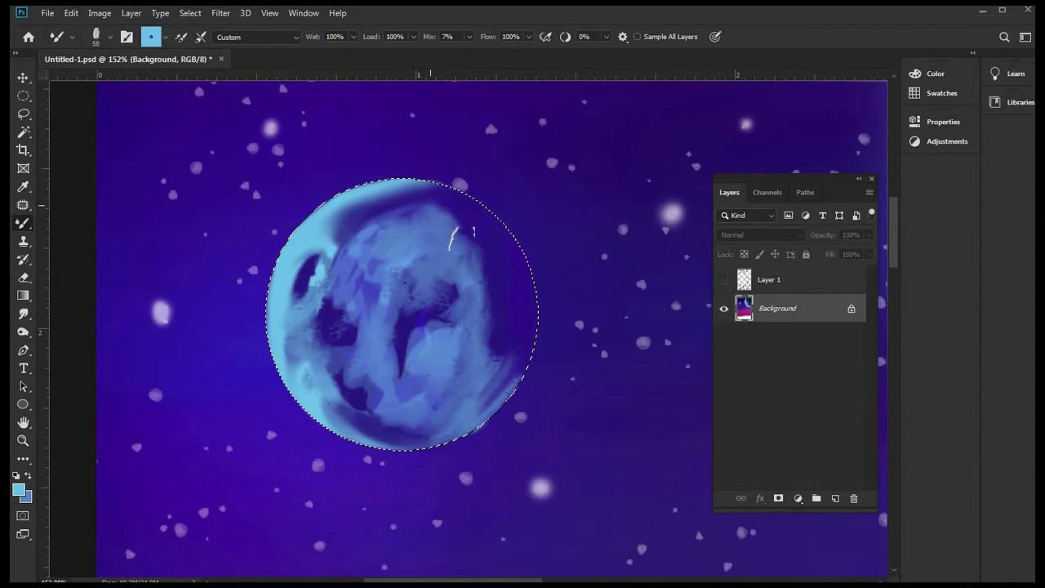
{"action": "left_click_drag", "start_coordinate": [463, 243], "coordinate": [492, 346]}
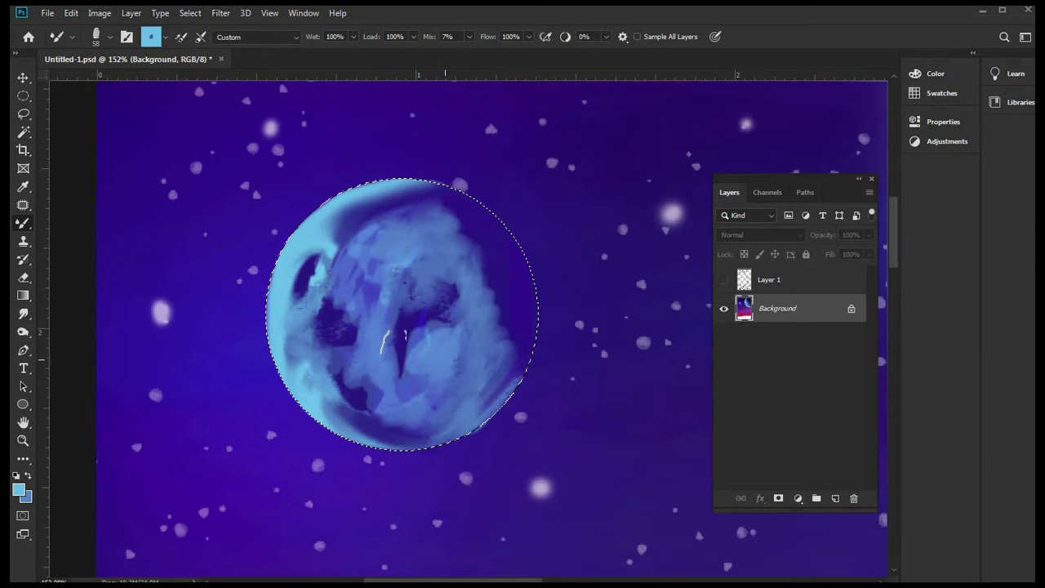
- Blend light blue over the dark patches in the moon's left and centre with the Soft Round mixer brush at 58 px
{"action": "left_click", "coordinate": [109, 37]}
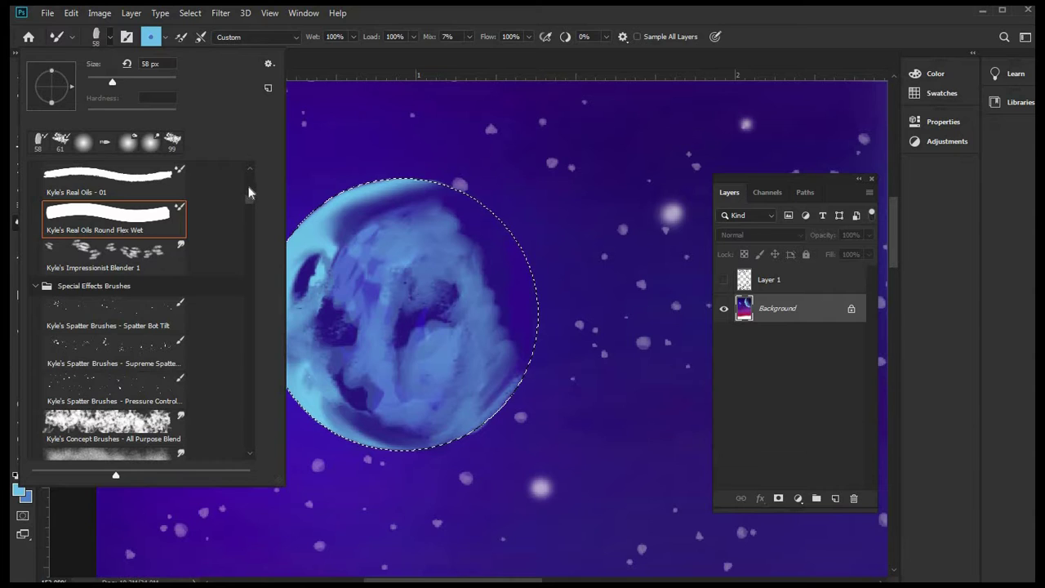
{"action": "scroll", "coordinate": [249, 190], "scroll_direction": "up", "scroll_amount": 5}
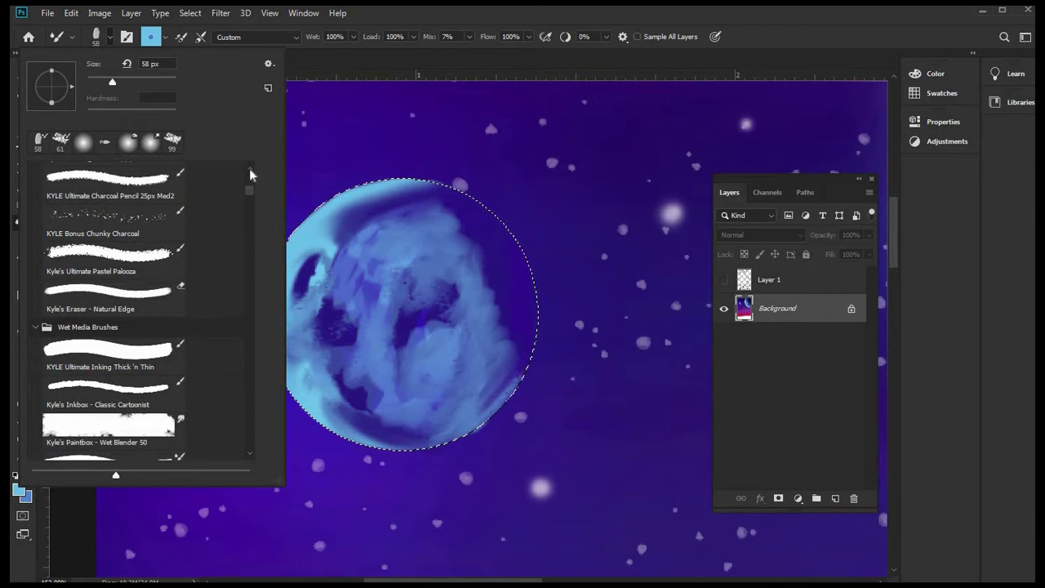
{"action": "scroll", "coordinate": [250, 173], "scroll_direction": "up", "scroll_amount": 3}
{"action": "left_click", "coordinate": [107, 196]}
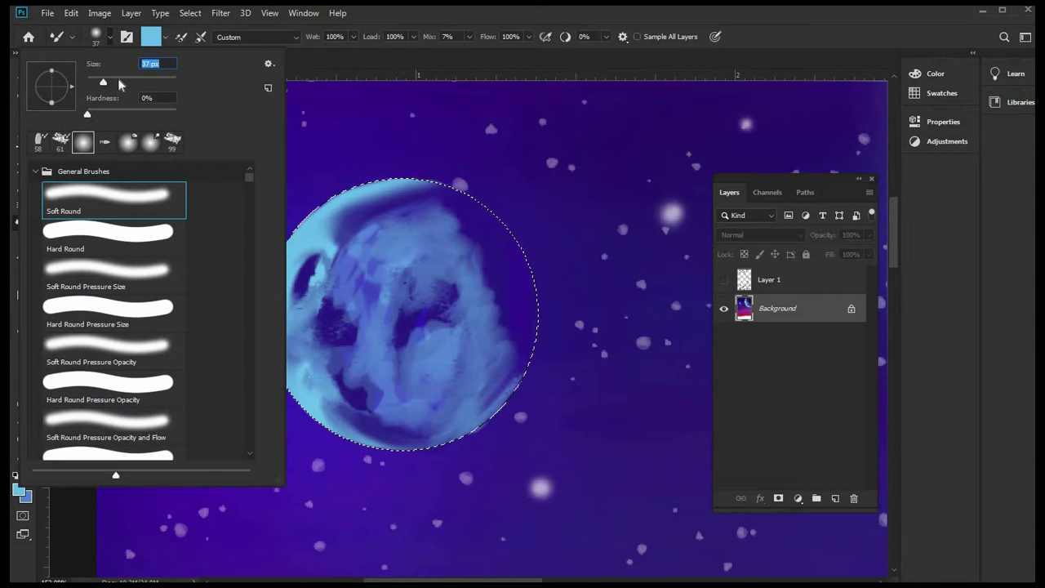
{"action": "left_click", "coordinate": [298, 257]}
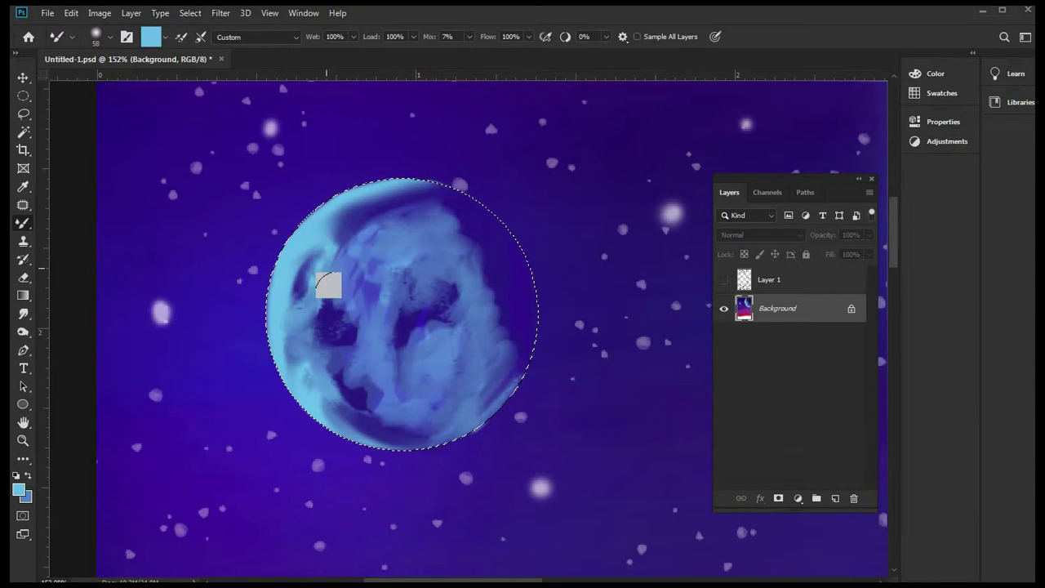
{"action": "mouse_move", "coordinate": [341, 303]}
{"action": "left_mouse_down"}
{"action": "mouse_move", "coordinate": [360, 278]}
{"action": "mouse_move", "coordinate": [388, 302]}
{"action": "mouse_move", "coordinate": [432, 279]}
{"action": "mouse_move", "coordinate": [358, 284]}
{"action": "left_mouse_up"}
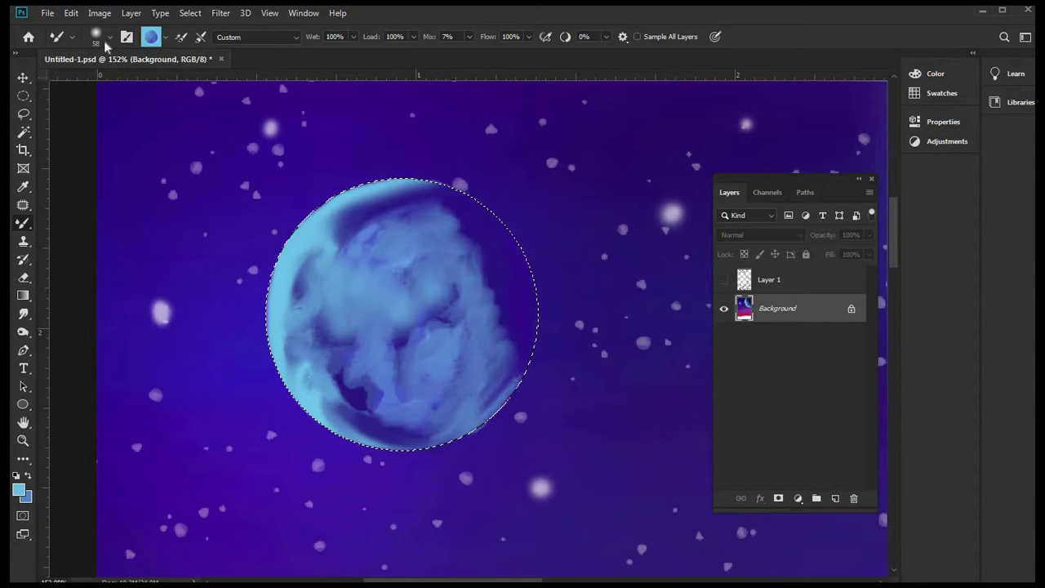
- Brush light blue along the moon's right edge with the Soft Round Pressure Size brush at 58 px
{"action": "left_click", "coordinate": [109, 36]}
{"action": "left_click", "coordinate": [126, 284]}
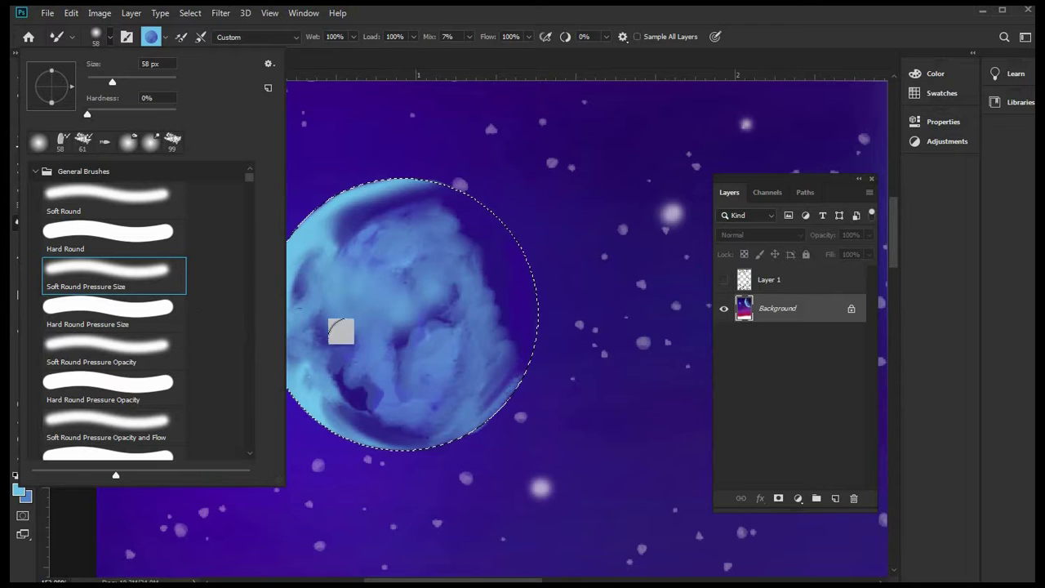
{"action": "left_click", "coordinate": [408, 310]}
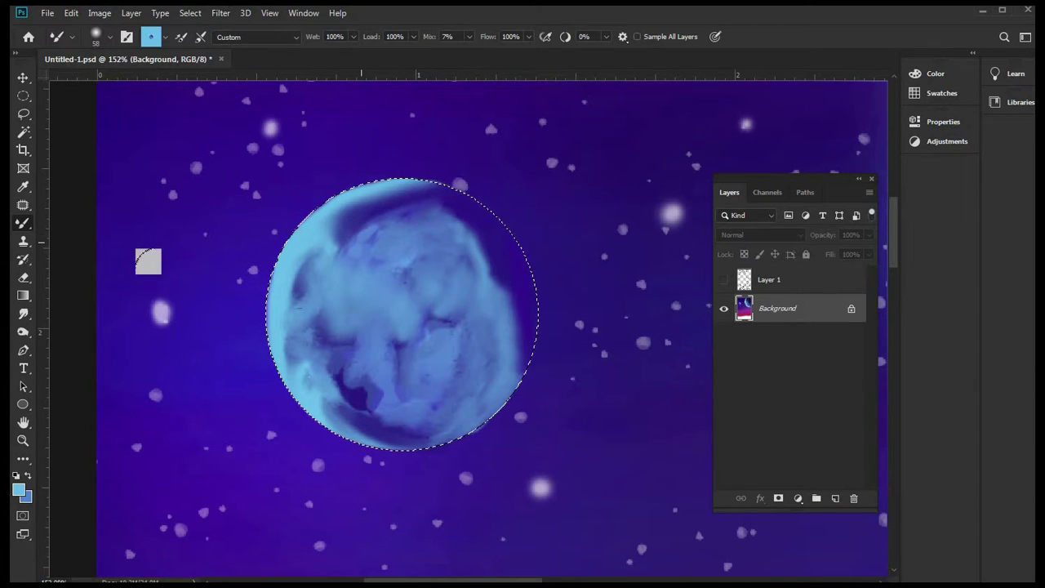
- Sample the dark blue, paint crater-like patches on the moon's left and lower parts, and cover its centre and right side
{"action": "key", "text": "i"}
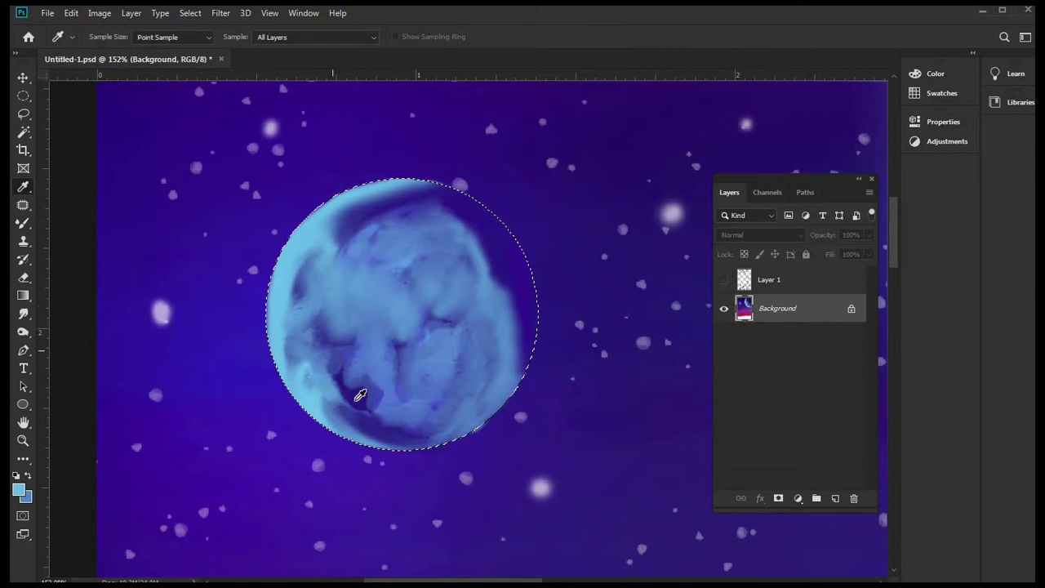
{"action": "left_click", "coordinate": [107, 298]}
{"action": "key", "text": "b"}
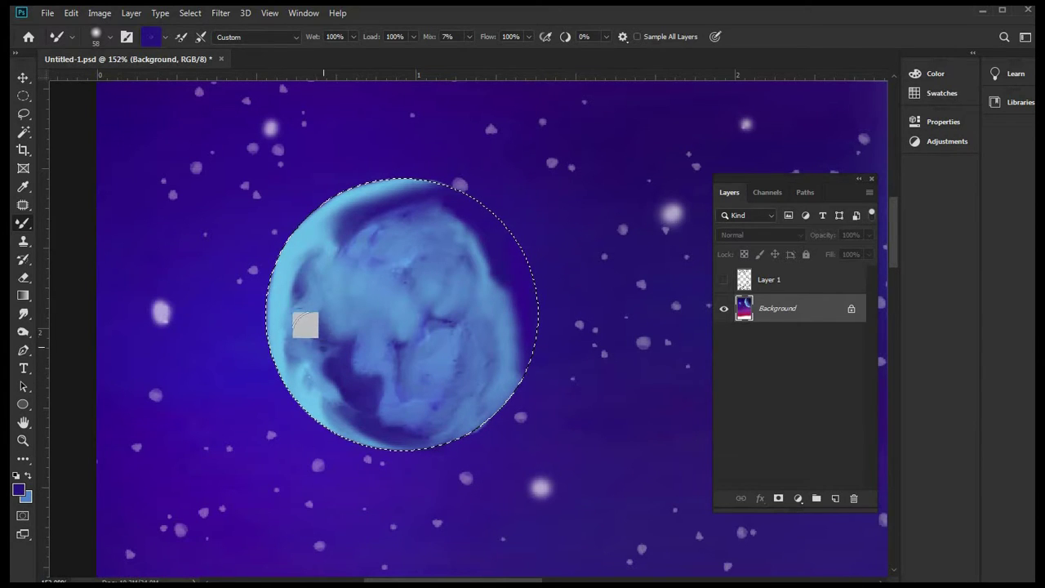
{"action": "left_click_drag", "start_coordinate": [305, 322], "coordinate": [283, 274]}
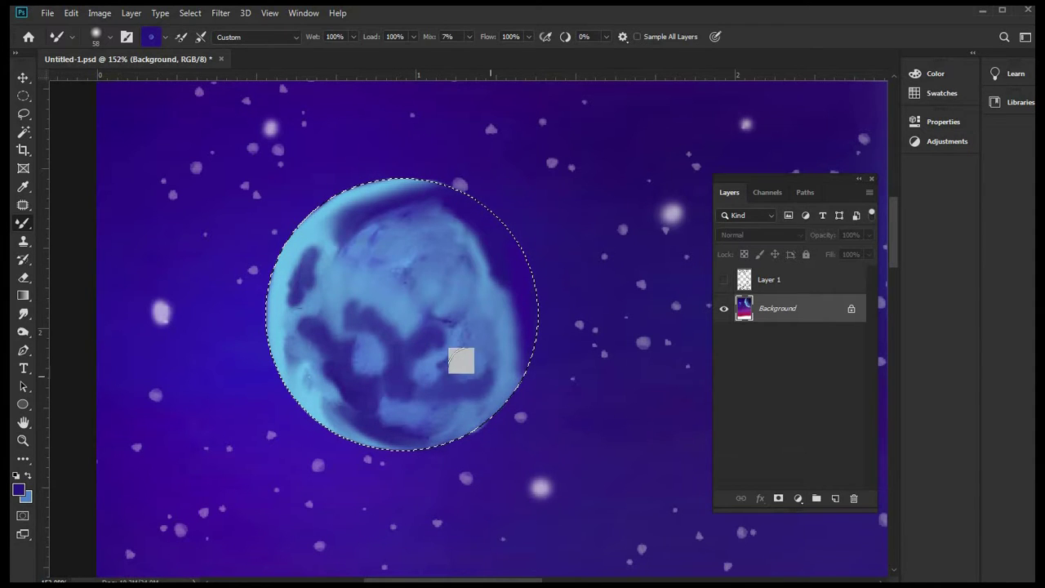
{"action": "left_click_drag", "start_coordinate": [502, 348], "coordinate": [470, 239]}
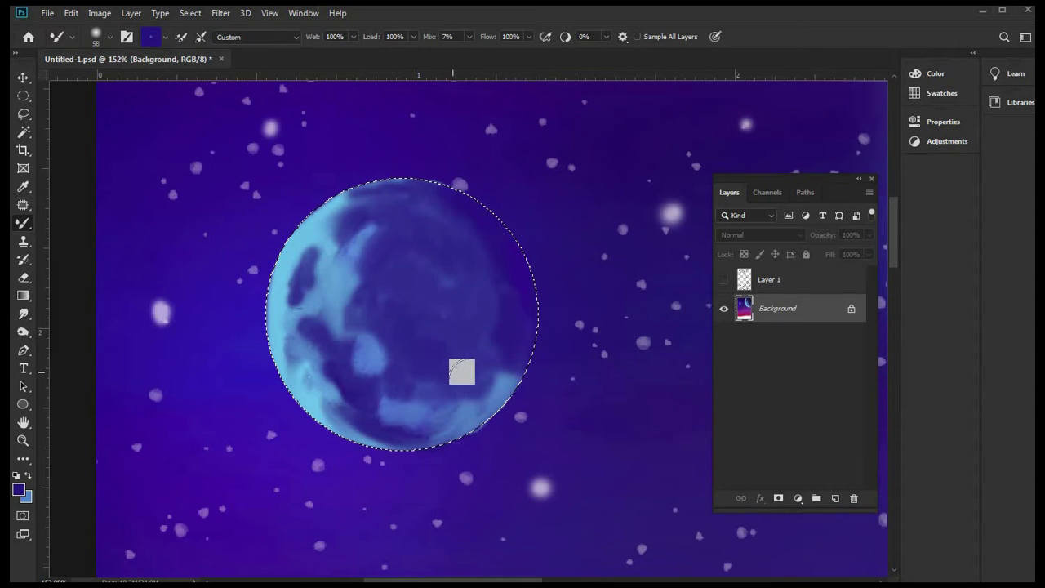
- Sample a medium blue and texture the moon's left side, bottom and outer rim with the 61 px Real Oils mixer brush
{"action": "left_click", "coordinate": [23, 186]}
{"action": "left_click", "coordinate": [96, 36]}
{"action": "left_click", "coordinate": [106, 142]}
{"action": "left_click", "coordinate": [339, 231]}
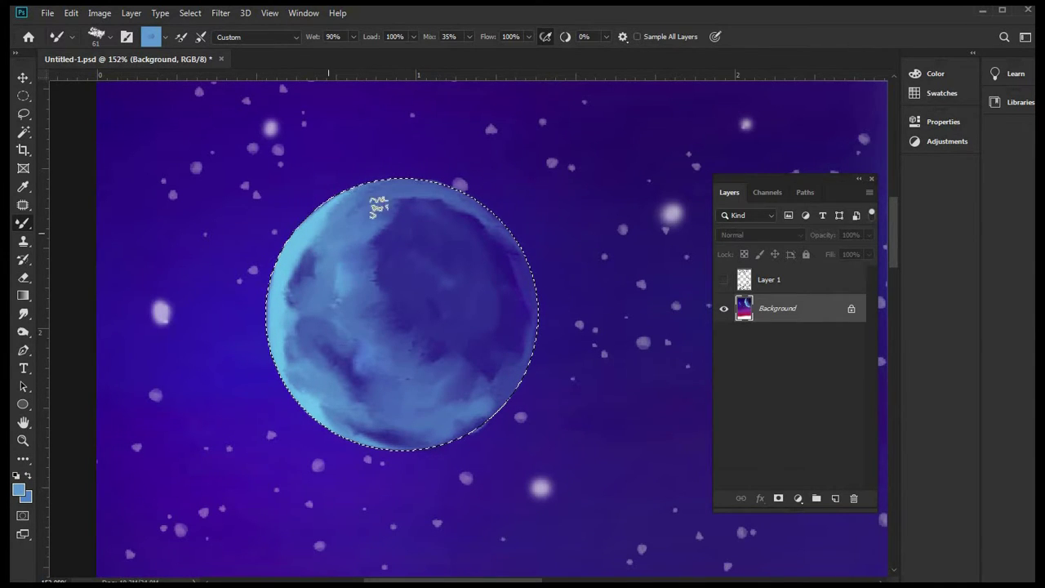
- Sample the moon's dark blue and brush it over the upper and left areas to break up the lighter texture
{"action": "key", "text": "i"}
{"action": "left_click", "coordinate": [395, 241]}
{"action": "key", "text": "b"}
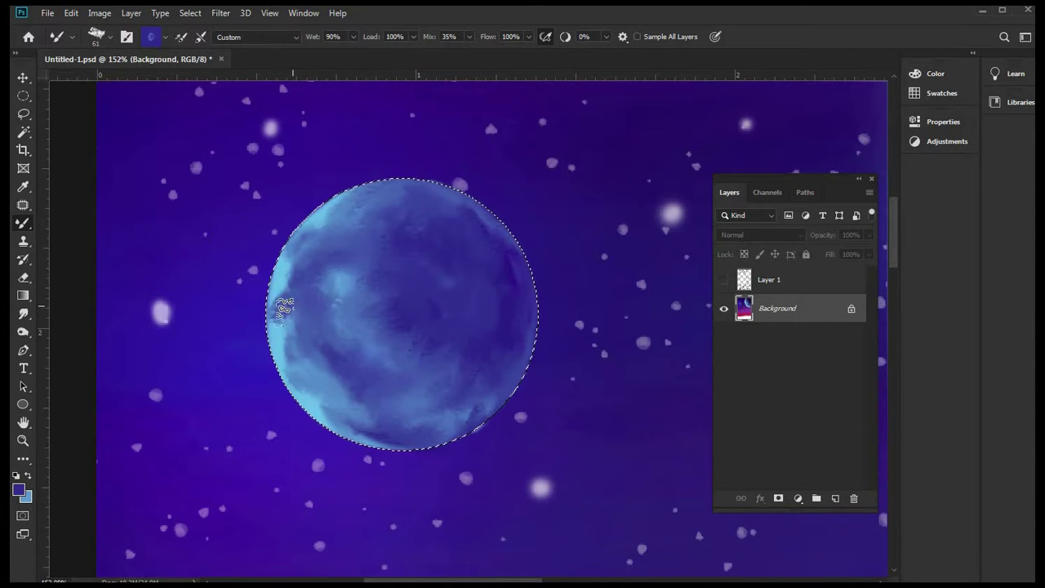
- Reset the colours to black and white and paint black shadow patches across the moon's centre, bottom and right side
{"action": "left_click", "coordinate": [16, 475]}
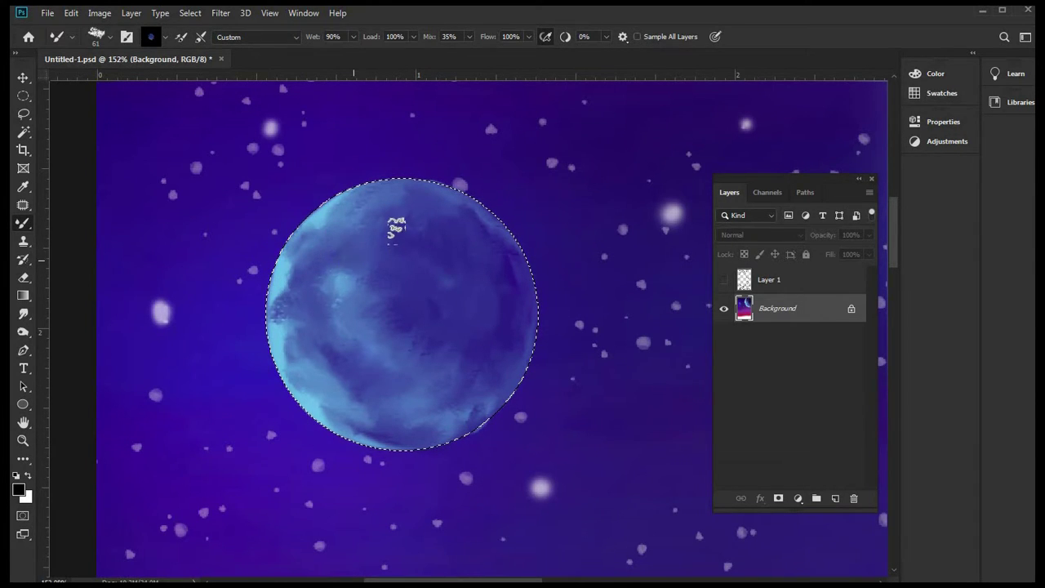
{"action": "mouse_move", "coordinate": [335, 247]}
{"action": "left_mouse_down"}
{"action": "mouse_move", "coordinate": [346, 240]}
{"action": "mouse_move", "coordinate": [373, 269]}
{"action": "mouse_move", "coordinate": [373, 297]}
{"action": "mouse_move", "coordinate": [345, 302]}
{"action": "mouse_move", "coordinate": [354, 288]}
{"action": "mouse_move", "coordinate": [332, 338]}
{"action": "mouse_move", "coordinate": [376, 372]}
{"action": "mouse_move", "coordinate": [357, 387]}
{"action": "mouse_move", "coordinate": [377, 401]}
{"action": "mouse_move", "coordinate": [370, 420]}
{"action": "mouse_move", "coordinate": [403, 424]}
{"action": "mouse_move", "coordinate": [421, 408]}
{"action": "mouse_move", "coordinate": [397, 401]}
{"action": "mouse_move", "coordinate": [408, 397]}
{"action": "mouse_move", "coordinate": [419, 411]}
{"action": "left_mouse_up"}
{"action": "mouse_move", "coordinate": [413, 327]}
{"action": "left_mouse_down"}
{"action": "mouse_move", "coordinate": [342, 285]}
{"action": "mouse_move", "coordinate": [278, 294]}
{"action": "mouse_move", "coordinate": [384, 226]}
{"action": "mouse_move", "coordinate": [503, 244]}
{"action": "mouse_move", "coordinate": [499, 273]}
{"action": "mouse_move", "coordinate": [457, 301]}
{"action": "mouse_move", "coordinate": [504, 359]}
{"action": "mouse_move", "coordinate": [522, 326]}
{"action": "mouse_move", "coordinate": [533, 222]}
{"action": "mouse_move", "coordinate": [458, 218]}
{"action": "mouse_move", "coordinate": [410, 182]}
{"action": "mouse_move", "coordinate": [427, 294]}
{"action": "mouse_move", "coordinate": [406, 313]}
{"action": "mouse_move", "coordinate": [442, 285]}
{"action": "mouse_move", "coordinate": [368, 226]}
{"action": "mouse_move", "coordinate": [408, 216]}
{"action": "left_mouse_up"}
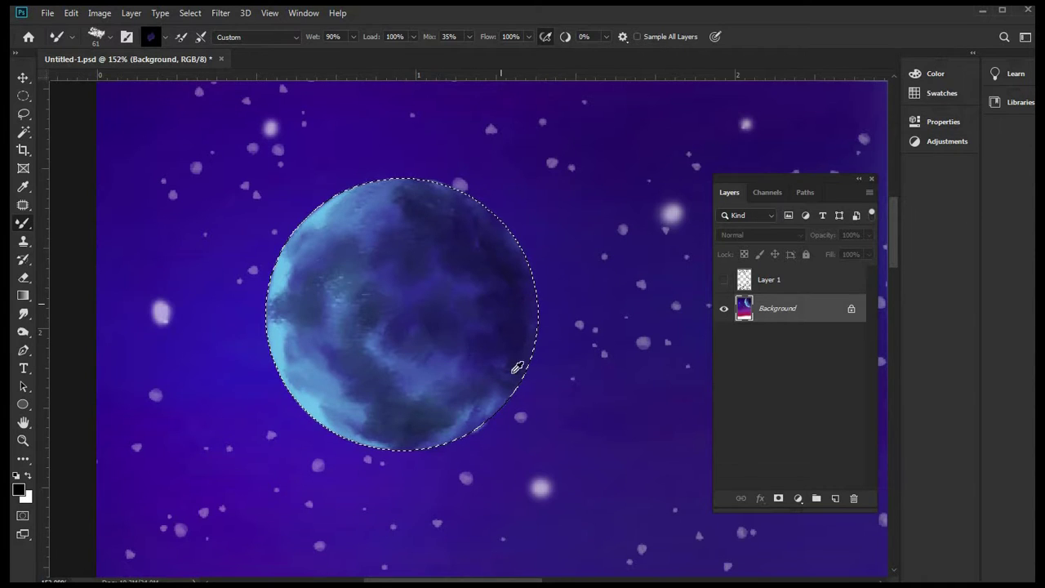
- Sample the dark blue from the moon and blend it over the light and black patches with the 61 px mixer brush
{"action": "scroll", "coordinate": [519, 347], "scroll_direction": "down", "scroll_amount": 2}
{"action": "scroll", "coordinate": [519, 346], "scroll_direction": "down", "scroll_amount": 5}
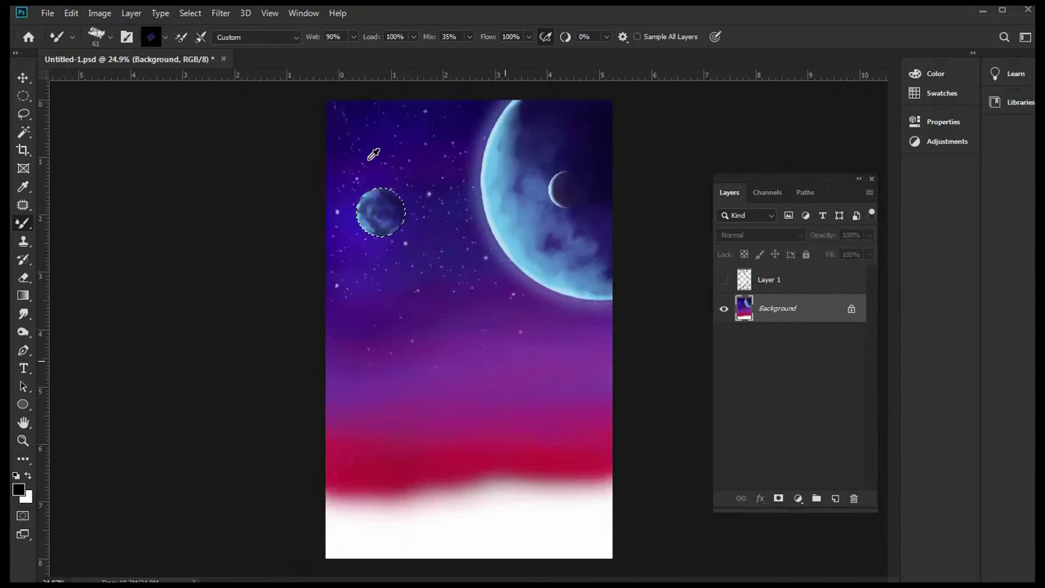
{"action": "scroll", "coordinate": [394, 155], "scroll_direction": "up", "scroll_amount": 4}
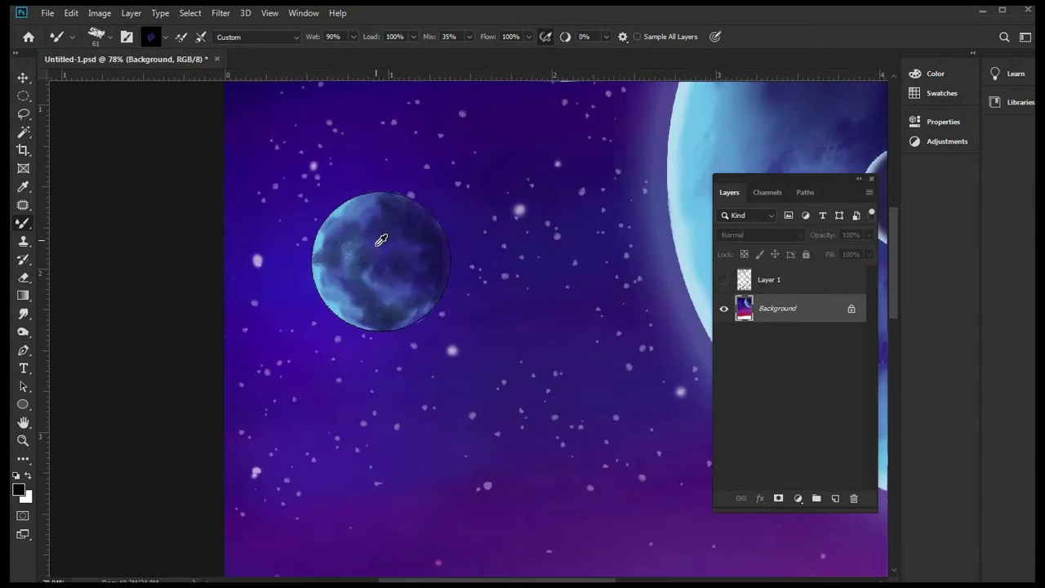
{"action": "scroll", "coordinate": [378, 200], "scroll_direction": "down", "scroll_amount": 1}
{"action": "scroll", "coordinate": [343, 193], "scroll_direction": "up", "scroll_amount": 5}
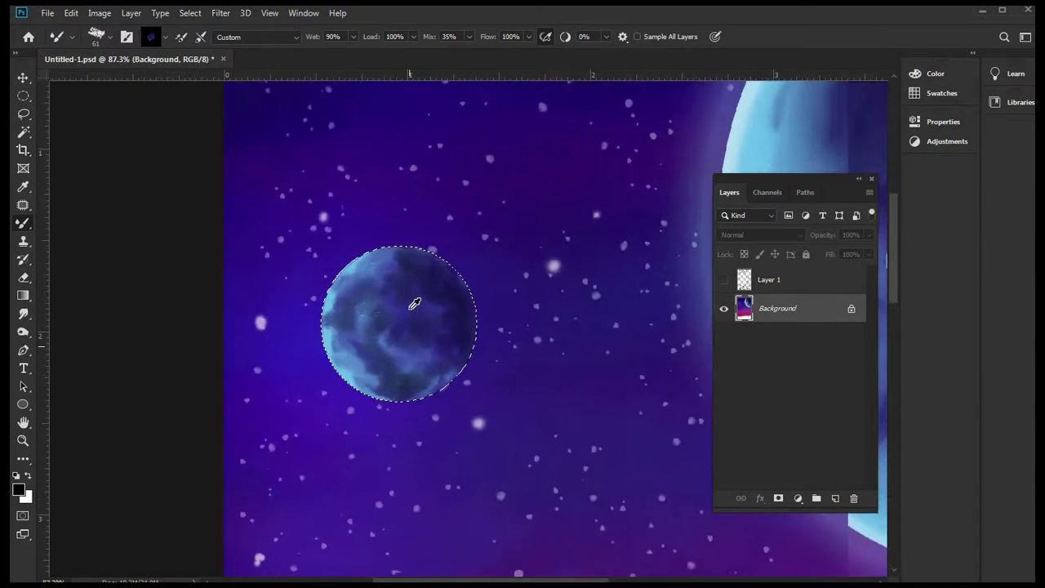
{"action": "scroll", "coordinate": [417, 303], "scroll_direction": "up", "scroll_amount": 1}
{"action": "scroll", "coordinate": [420, 303], "scroll_direction": "down", "scroll_amount": 2}
{"action": "scroll", "coordinate": [490, 261], "scroll_direction": "up", "scroll_amount": 2}
{"action": "left_click", "coordinate": [407, 284], "text": "alt"}
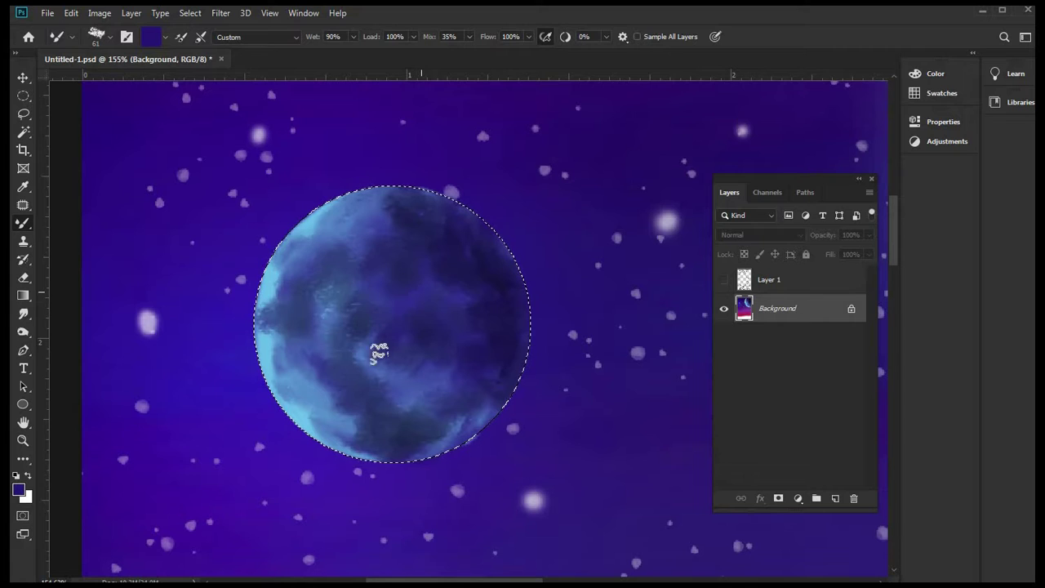
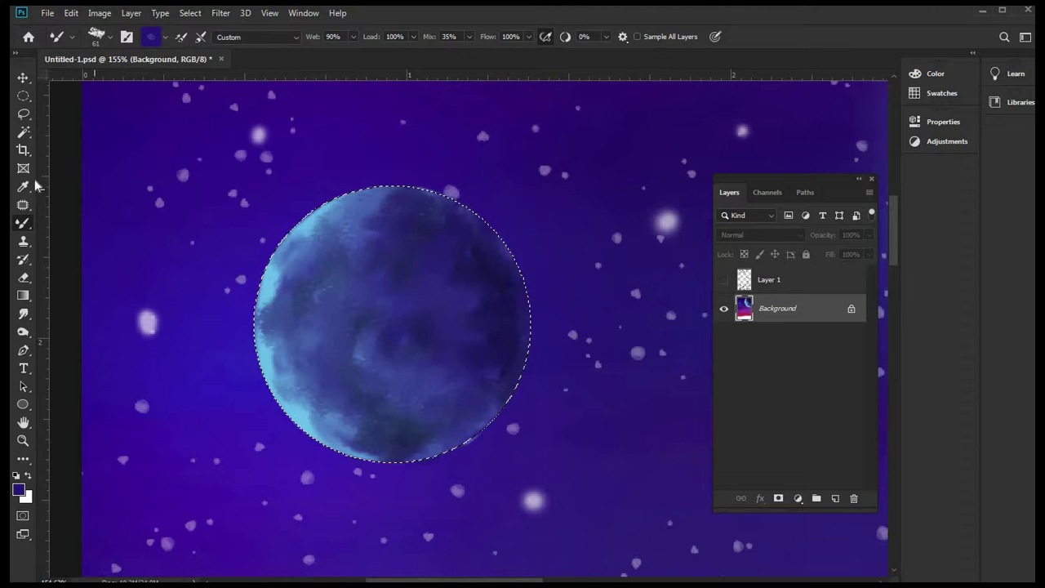
- Sample the light blue and paint highlight patches on the moon's left edge, centre and lower right with a 40 px mixer brush
{"action": "left_click", "coordinate": [233, 200], "text": "alt"}
{"action": "left_click", "coordinate": [111, 38]}
{"action": "left_click_drag", "start_coordinate": [111, 83], "coordinate": [107, 83]}
{"action": "left_click", "coordinate": [285, 241]}
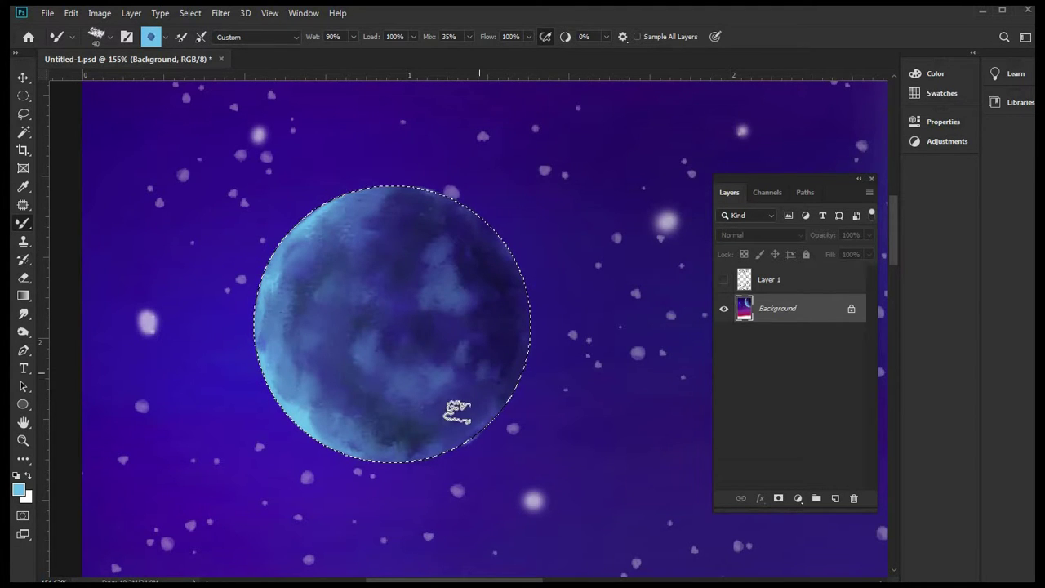
{"action": "key", "text": "ctrl+0"}
{"action": "scroll", "coordinate": [393, 161], "scroll_direction": "up", "scroll_amount": 4}
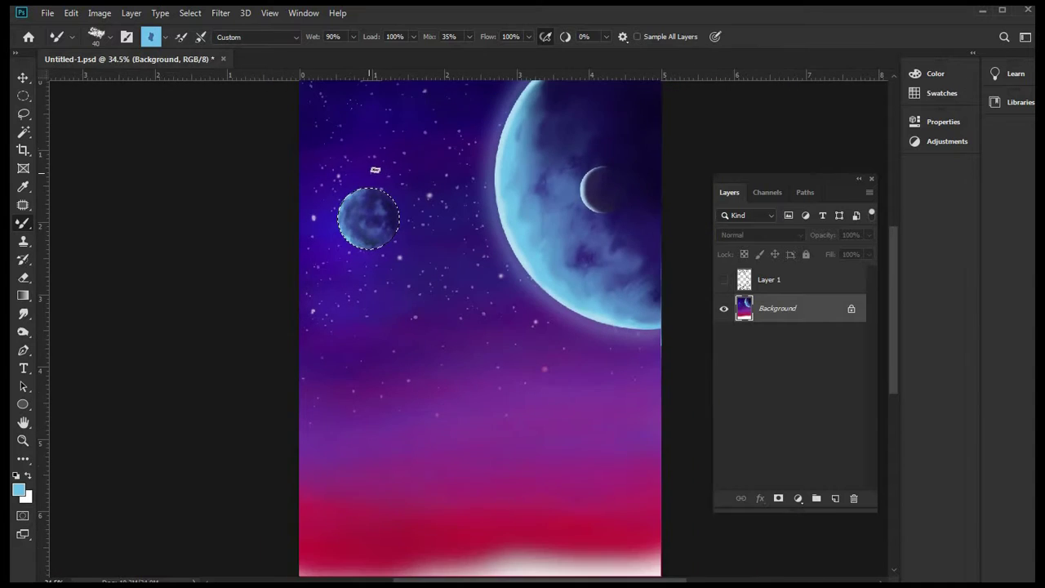
{"action": "scroll", "coordinate": [369, 210], "scroll_direction": "up", "scroll_amount": 4}
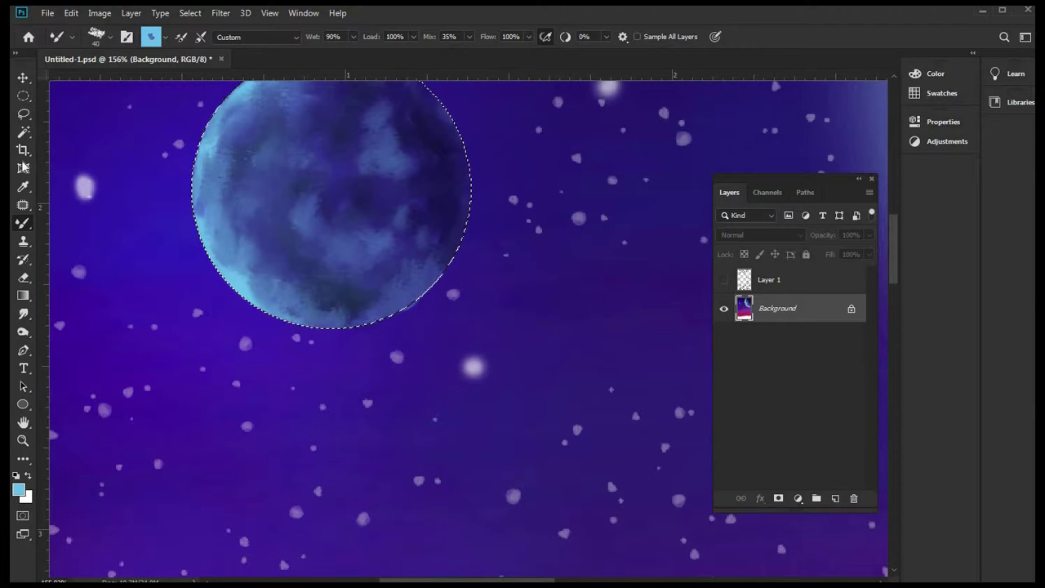
- Sample a dark blue from the moon and blend it over the moon's lower right with the 40 px mixer brush
{"action": "key", "text": "i"}
{"action": "left_click", "coordinate": [291, 218]}
{"action": "left_click", "coordinate": [32, 224]}
{"action": "right_click", "coordinate": [33, 224]}
{"action": "left_click", "coordinate": [93, 263]}
{"action": "mouse_move", "coordinate": [387, 307]}
{"action": "left_mouse_down"}
{"action": "mouse_move", "coordinate": [428, 268]}
{"action": "mouse_move", "coordinate": [399, 290]}
{"action": "mouse_move", "coordinate": [436, 233]}
{"action": "left_mouse_up"}
{"action": "scroll", "coordinate": [242, 439], "scroll_direction": "up", "scroll_amount": 3}
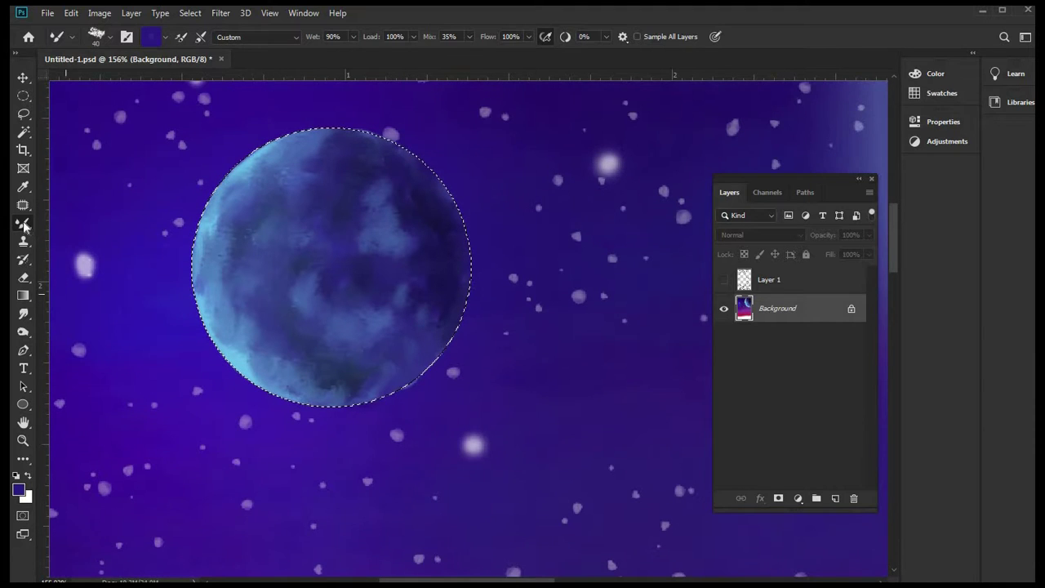
- Switch to the regular Brush tool with a soft round tip of 59 px
{"action": "right_click", "coordinate": [23, 223]}
{"action": "left_click", "coordinate": [89, 221]}
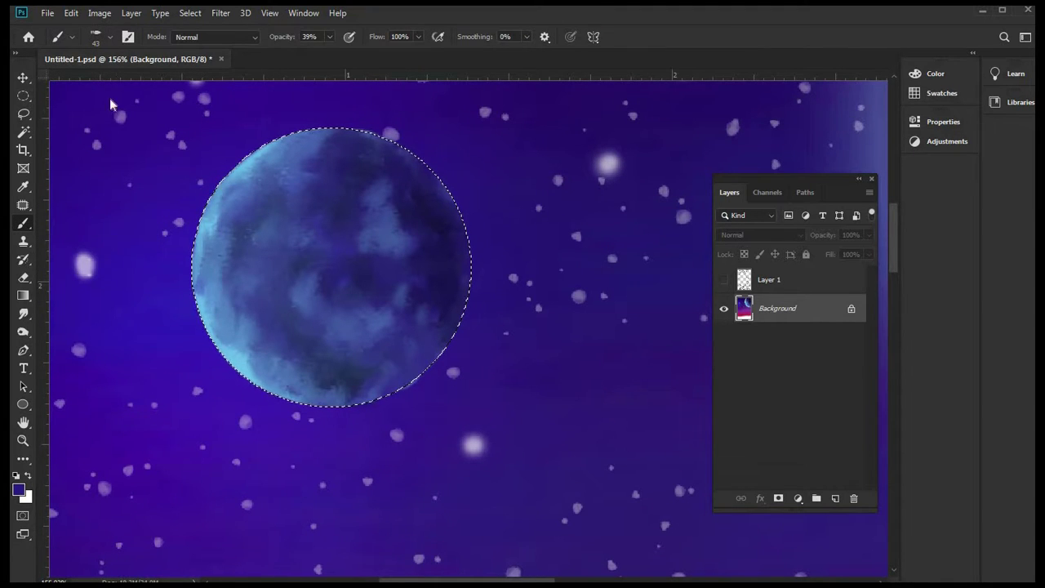
{"action": "left_click", "coordinate": [103, 35]}
{"action": "left_click_drag", "start_coordinate": [107, 82], "coordinate": [113, 81]}
{"action": "key", "text": "Return"}
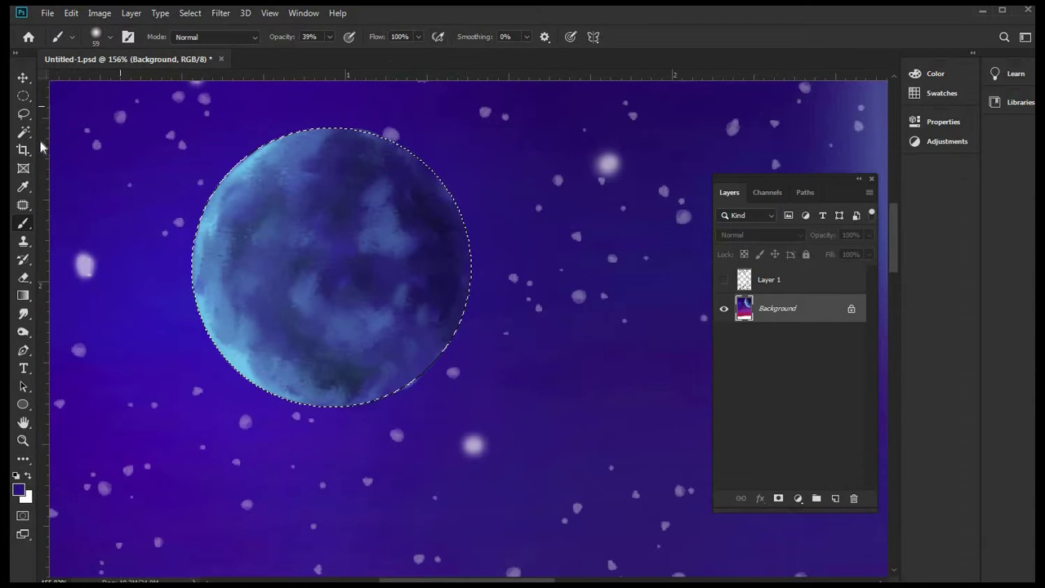
- Sample the dark blue beside the moon, set the brush opacity to 31%, and paint over the moon's right and lower-right side
{"action": "left_click", "coordinate": [22, 186]}
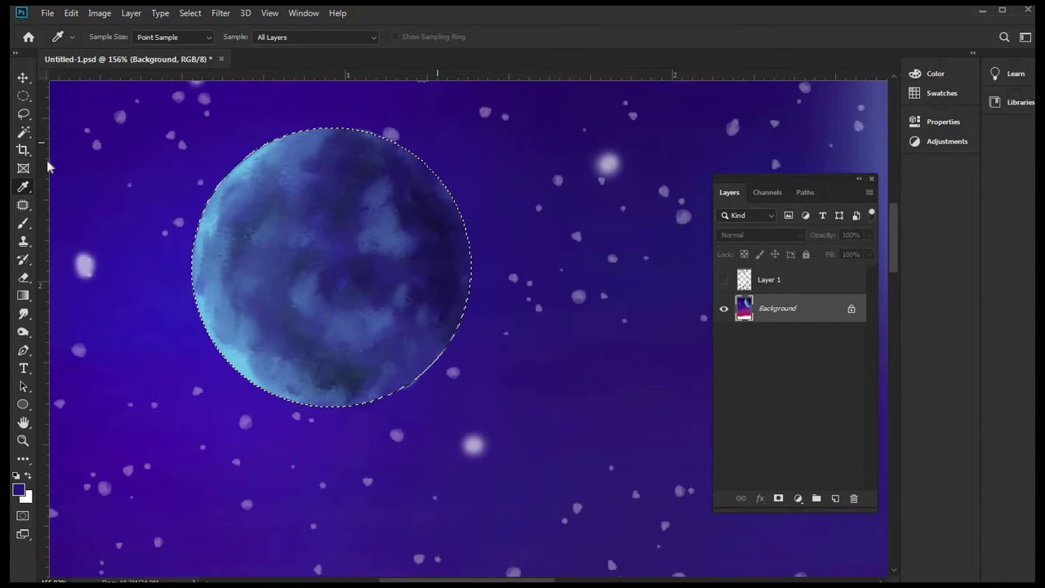
{"action": "left_click", "coordinate": [23, 222]}
{"action": "left_click", "coordinate": [329, 37]}
{"action": "left_click_drag", "start_coordinate": [330, 52], "coordinate": [324, 52]}
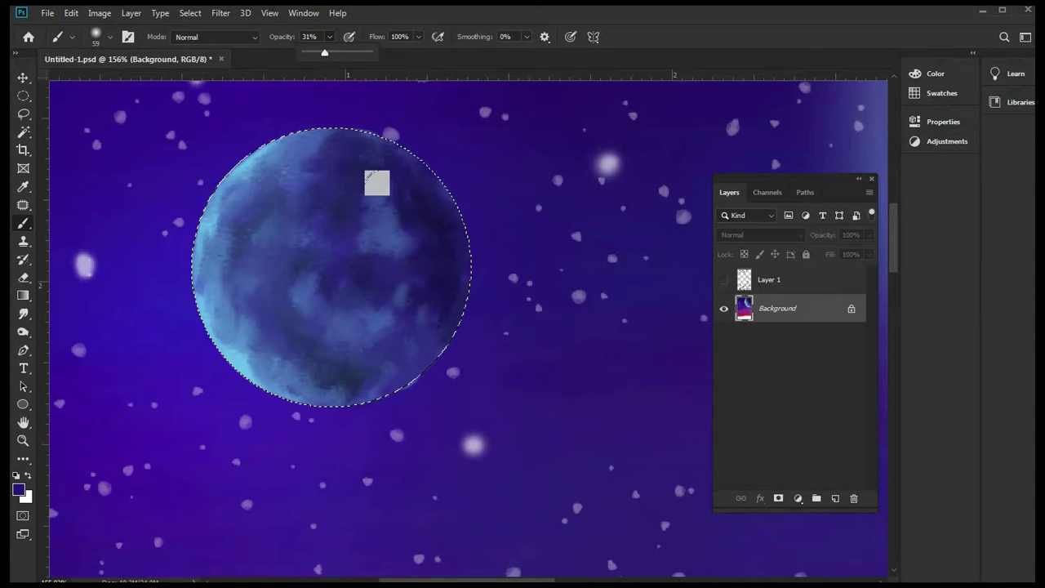
{"action": "left_click", "coordinate": [435, 256]}
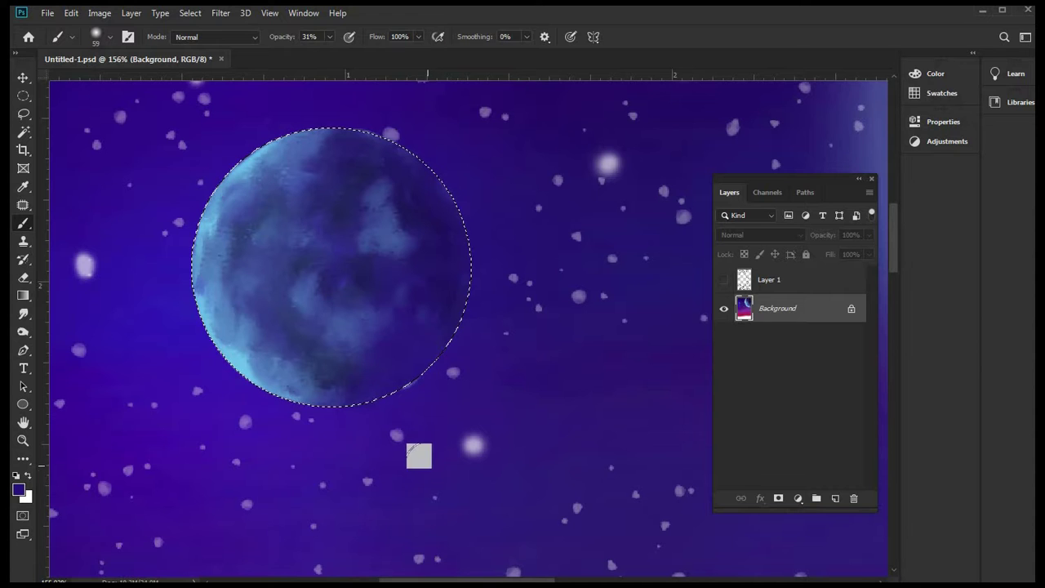
- Examine the moon's shaded edge against the sky without its selection, and restore the circular selection
{"action": "key", "text": "ctrl+d"}
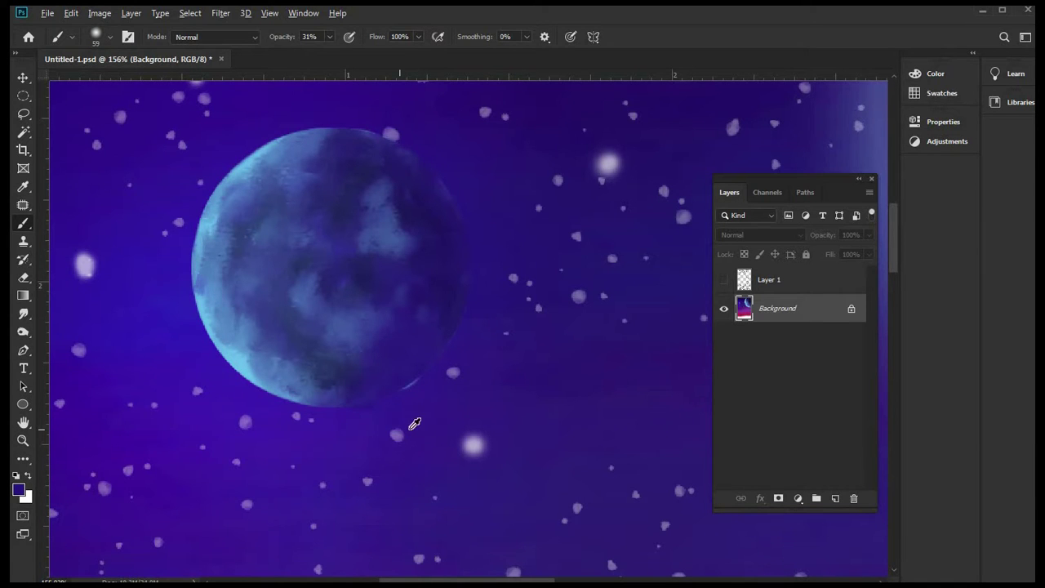
{"action": "scroll", "coordinate": [474, 400], "scroll_direction": "down", "scroll_amount": 5}
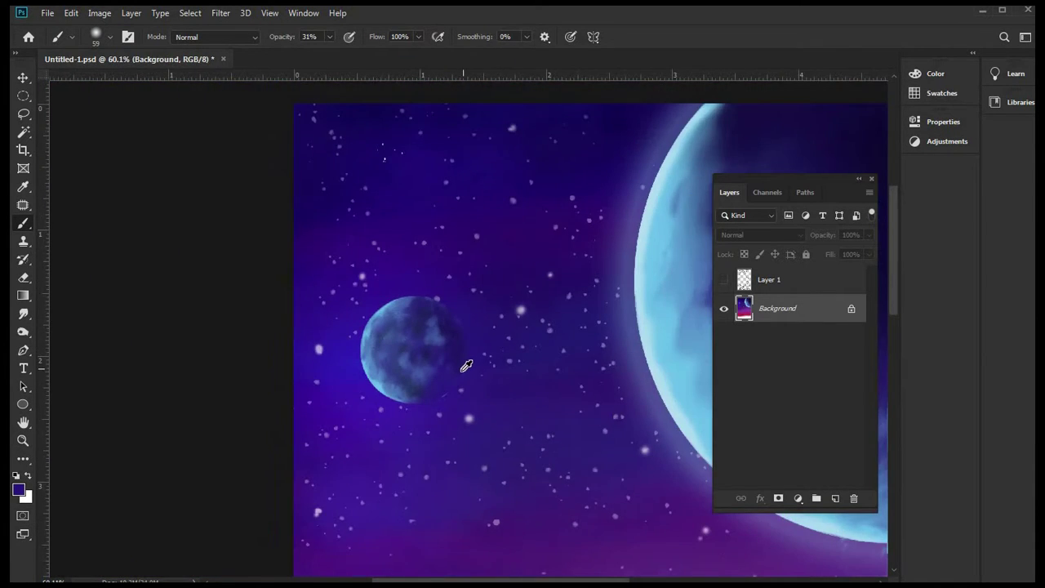
{"action": "scroll", "coordinate": [466, 366], "scroll_direction": "up", "scroll_amount": 7}
{"action": "key", "text": "ctrl+shift+d"}
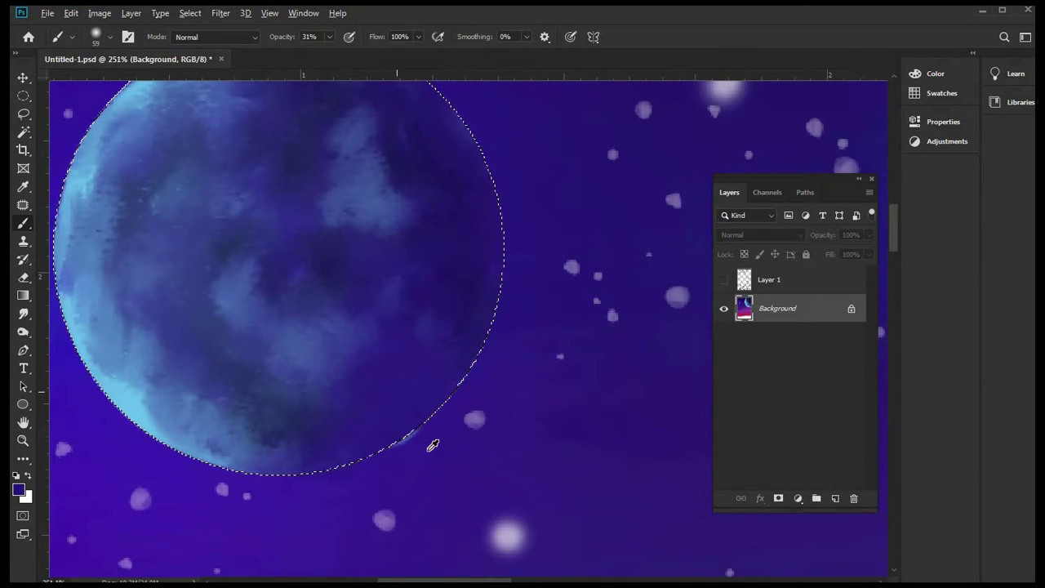
- Smudge the leftover light streak on the moon's lower-right edge with a 42 px tip at 41% strength
{"action": "scroll", "coordinate": [431, 444], "scroll_direction": "up", "scroll_amount": 1}
{"action": "scroll", "coordinate": [412, 426], "scroll_direction": "down", "scroll_amount": 2}
{"action": "scroll", "coordinate": [400, 421], "scroll_direction": "down", "scroll_amount": 1}
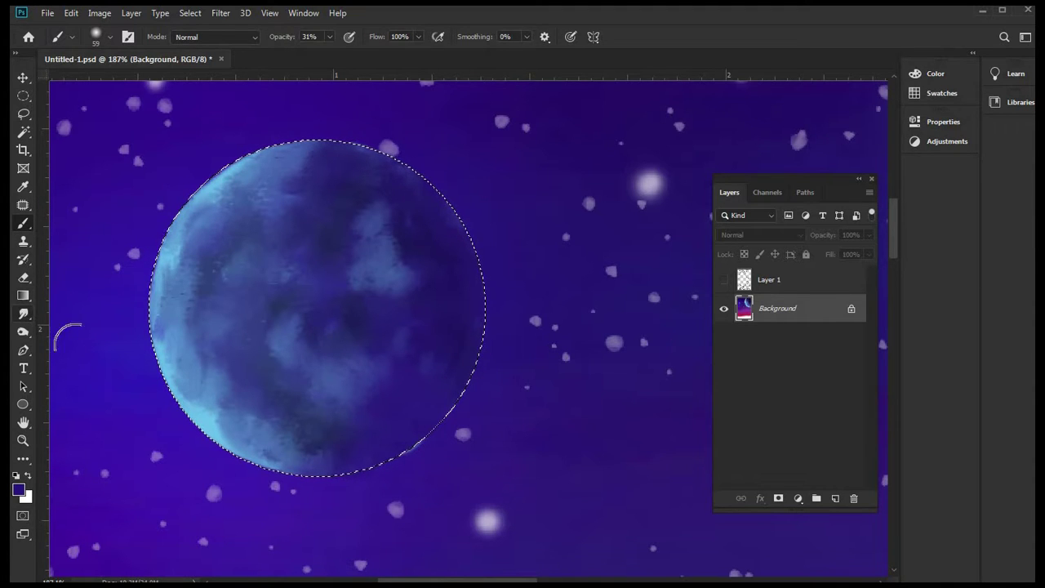
{"action": "left_click", "coordinate": [23, 314]}
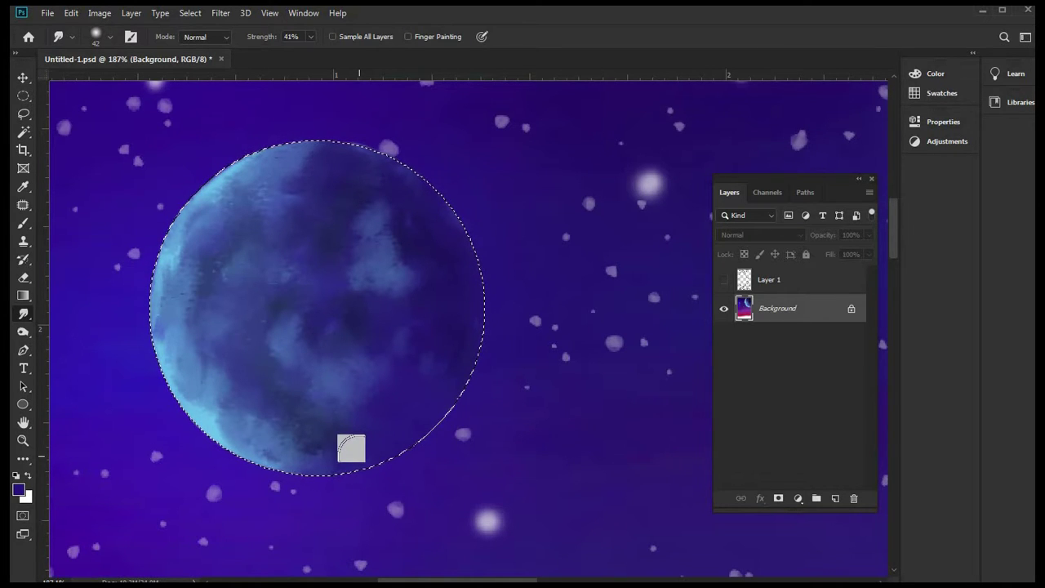
- Examine the blended moon with and without its selection outline, up close and within the whole sky
{"action": "scroll", "coordinate": [408, 432], "scroll_direction": "down", "scroll_amount": 6}
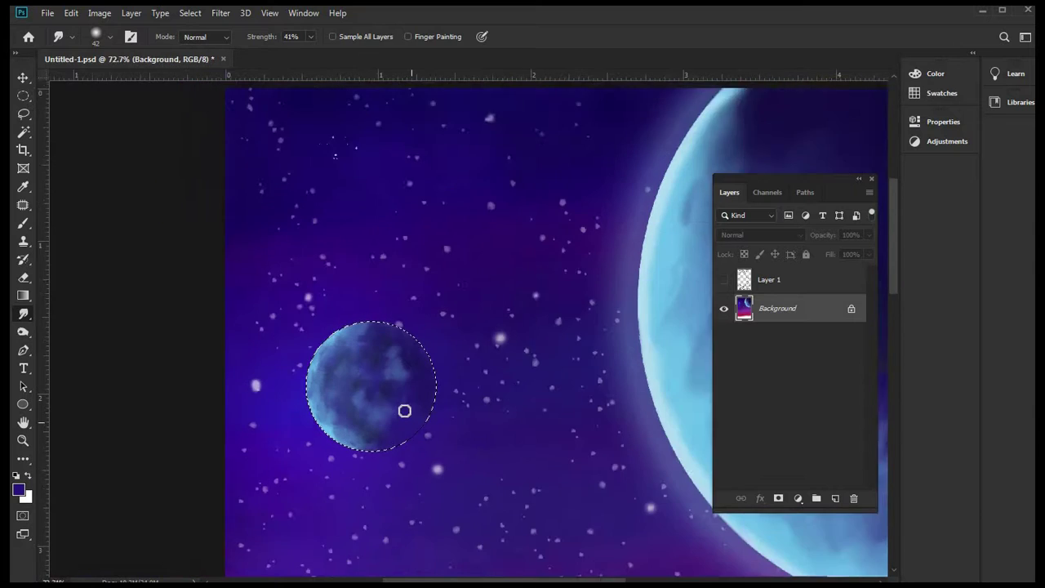
{"action": "scroll", "coordinate": [383, 391], "scroll_direction": "up", "scroll_amount": 3}
{"action": "scroll", "coordinate": [383, 392], "scroll_direction": "up", "scroll_amount": 1}
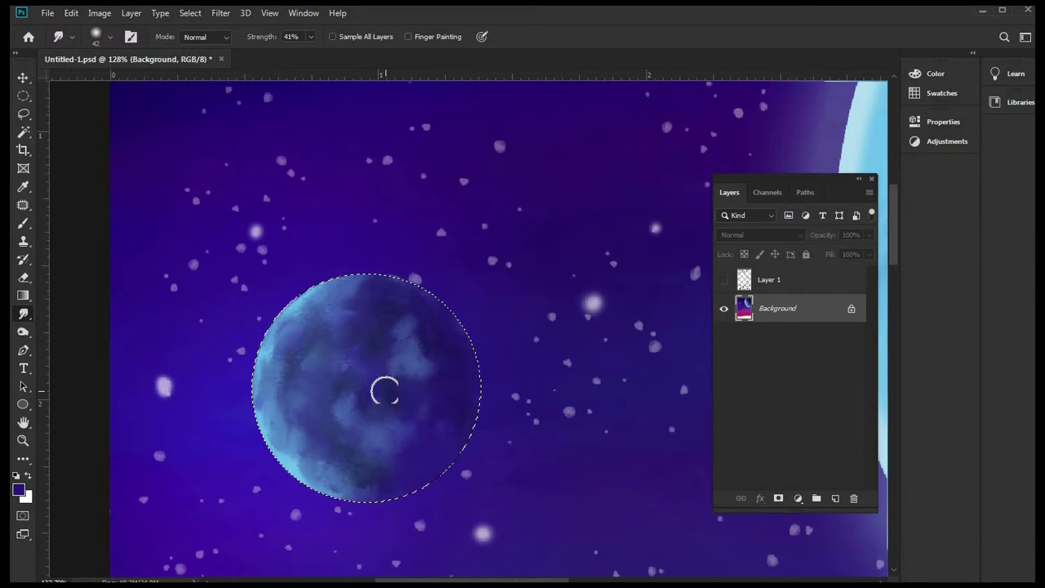
{"action": "key", "text": "ctrl+d"}
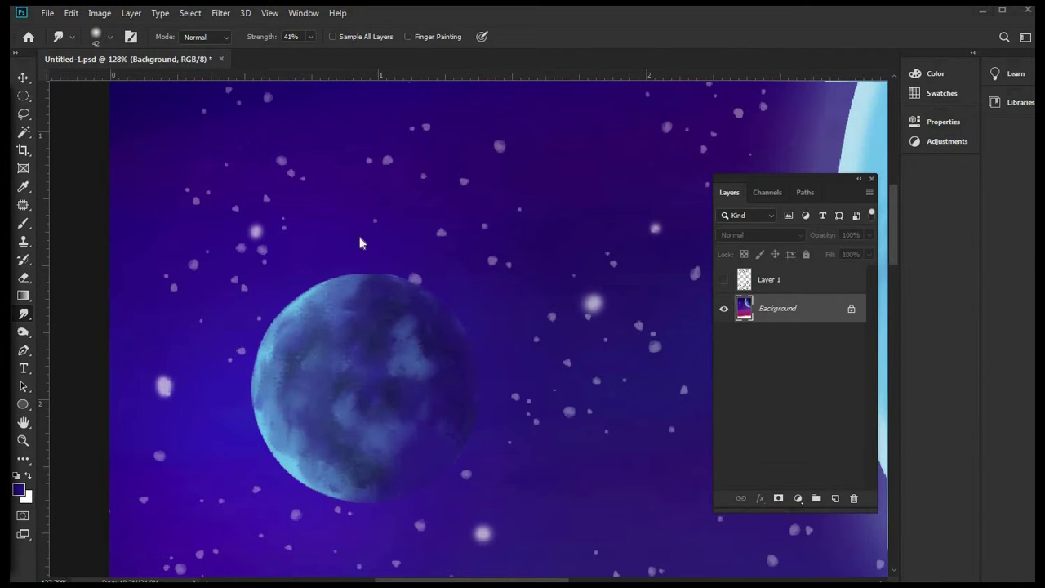
{"action": "key", "text": "ctrl+z"}
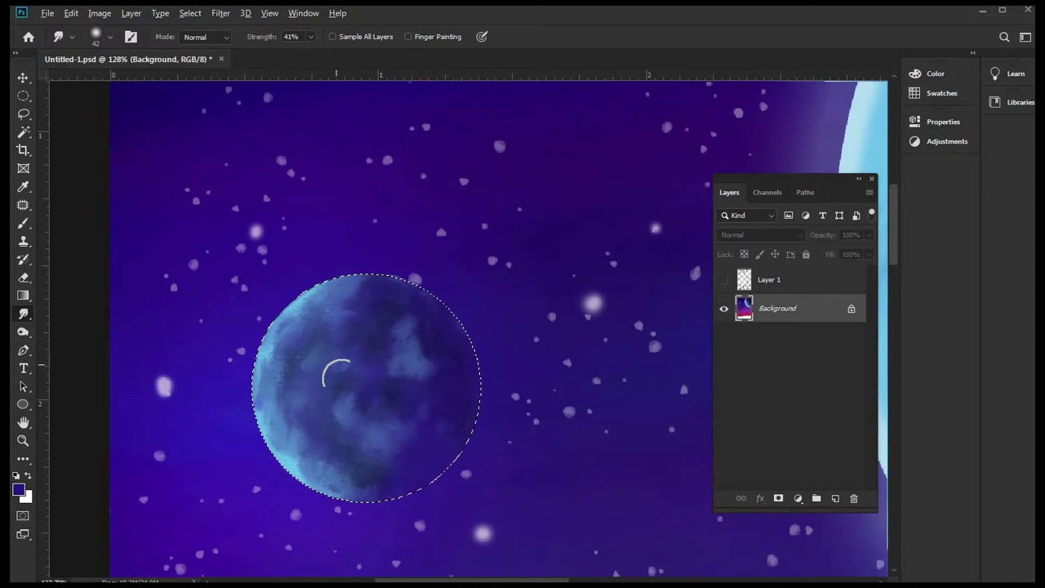
{"action": "scroll", "coordinate": [333, 367], "scroll_direction": "up", "scroll_amount": 3}
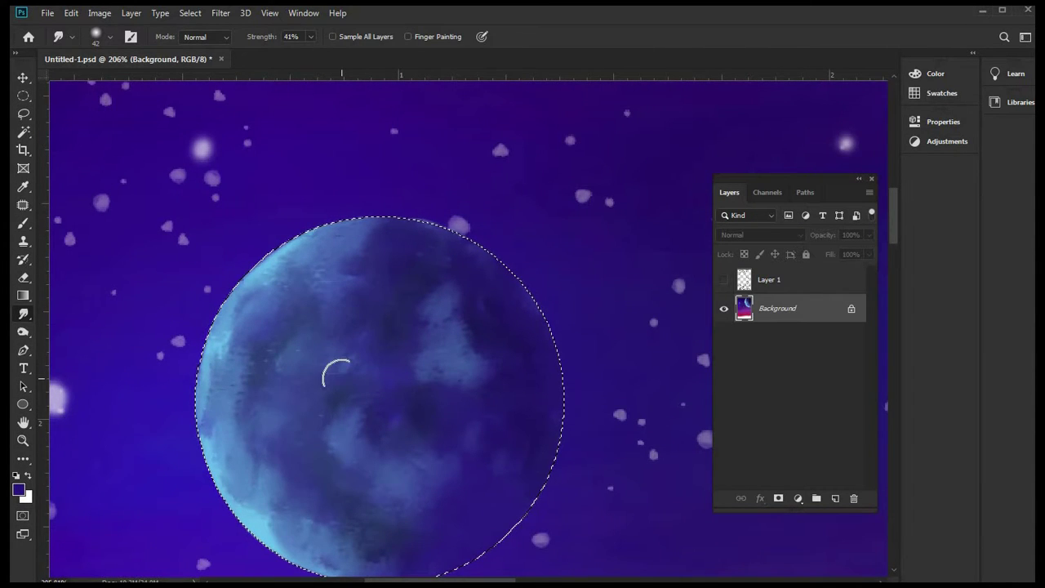
{"action": "scroll", "coordinate": [333, 368], "scroll_direction": "down", "scroll_amount": 3}
{"action": "scroll", "coordinate": [376, 441], "scroll_direction": "up", "scroll_amount": 2}
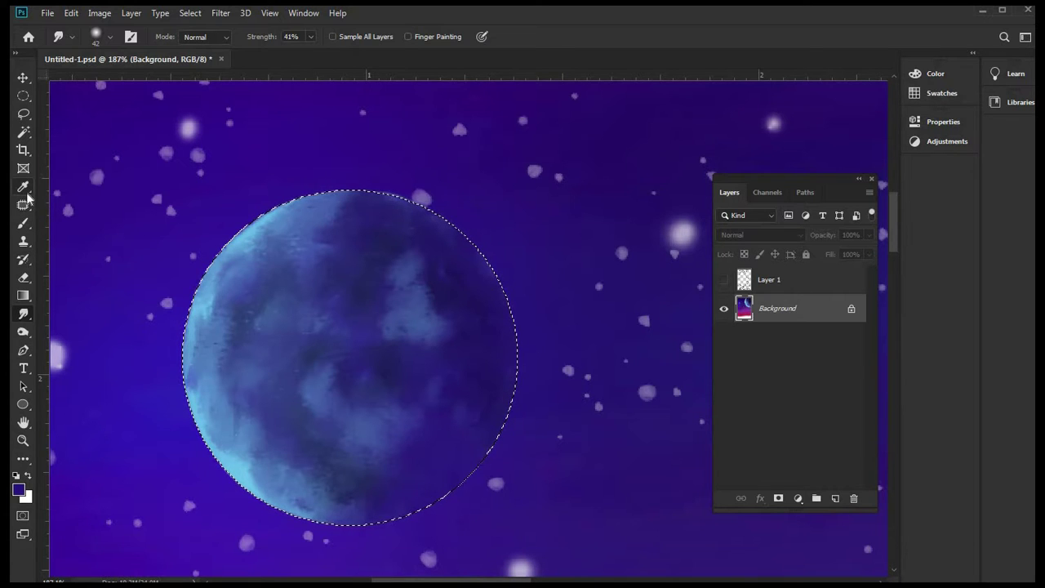
- Set the foreground colour to a light orange, f7bd89
{"action": "left_click", "coordinate": [25, 188]}
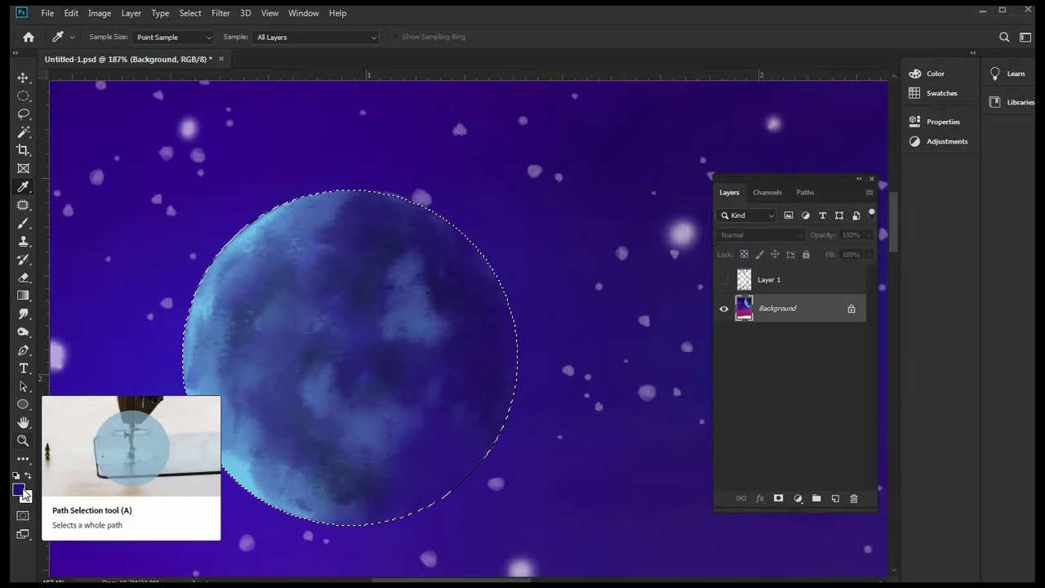
{"action": "left_click", "coordinate": [18, 488]}
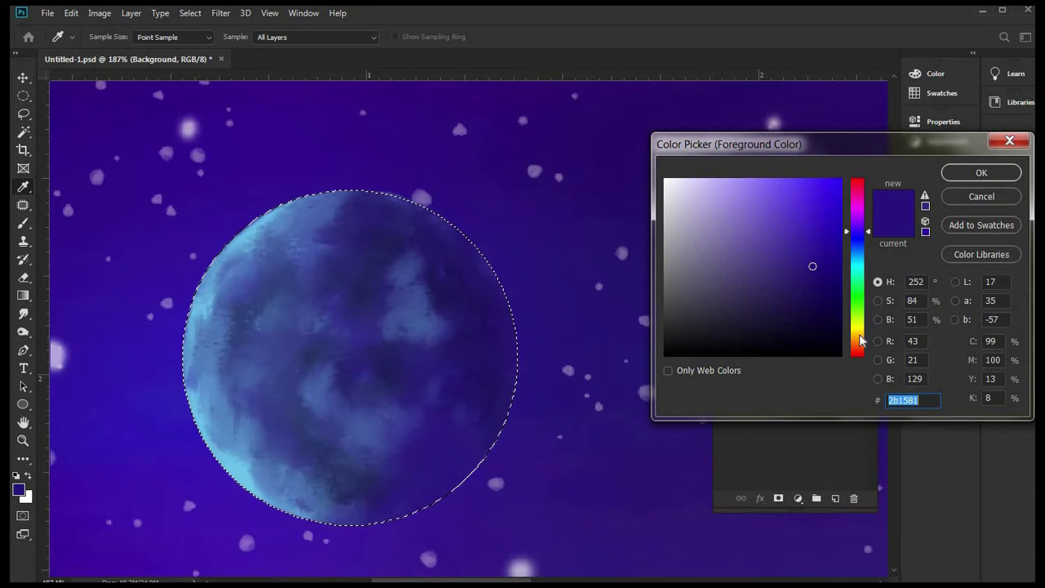
{"action": "left_click_drag", "start_coordinate": [861, 353], "coordinate": [861, 344]}
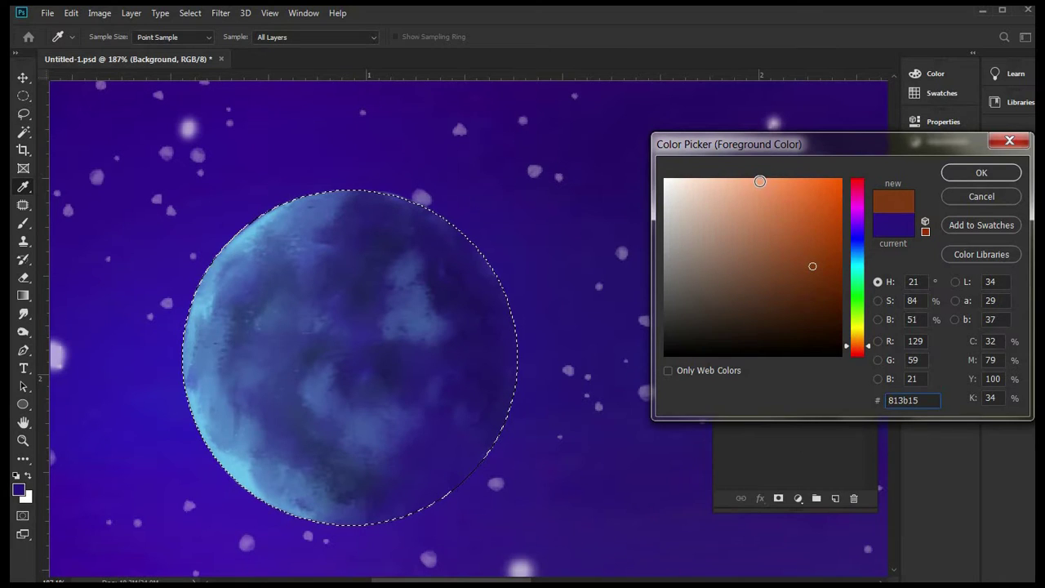
{"action": "left_click", "coordinate": [754, 186]}
{"action": "left_click_drag", "start_coordinate": [752, 186], "coordinate": [753, 183]}
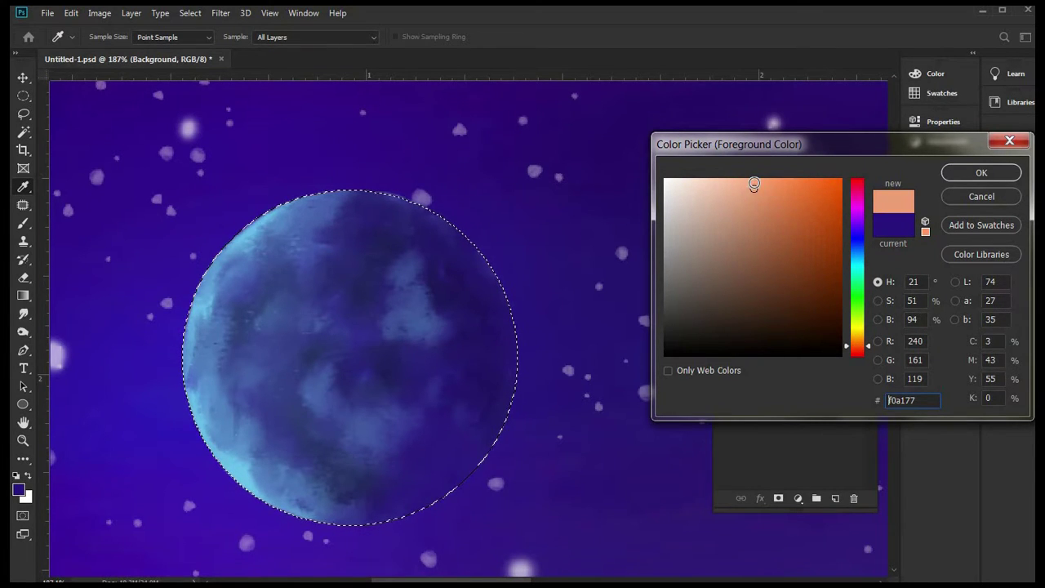
{"action": "left_click", "coordinate": [757, 280]}
{"action": "left_click", "coordinate": [757, 223]}
{"action": "left_click", "coordinate": [737, 183]}
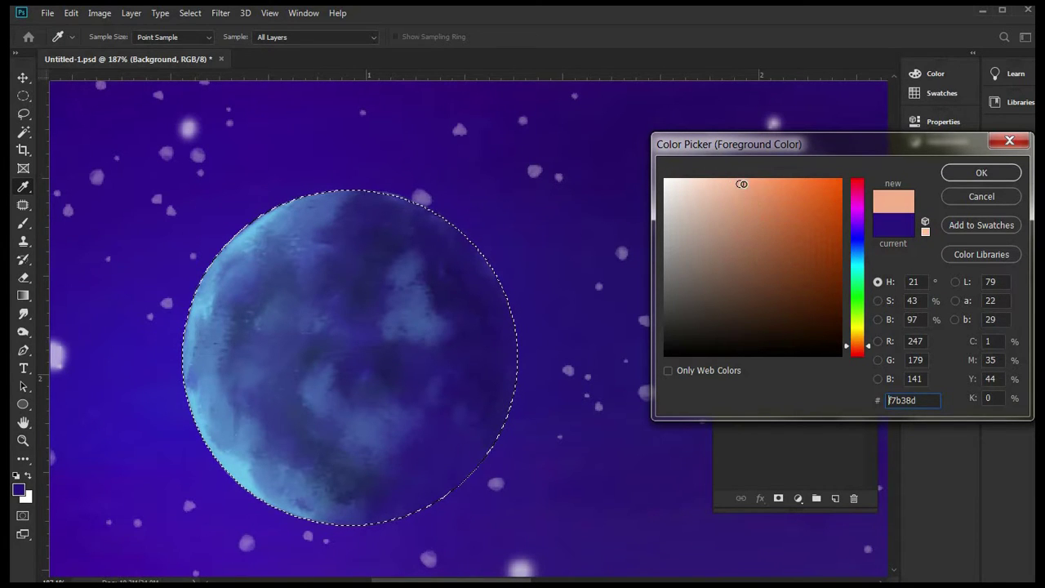
{"action": "left_click", "coordinate": [864, 338]}
{"action": "left_click", "coordinate": [864, 343]}
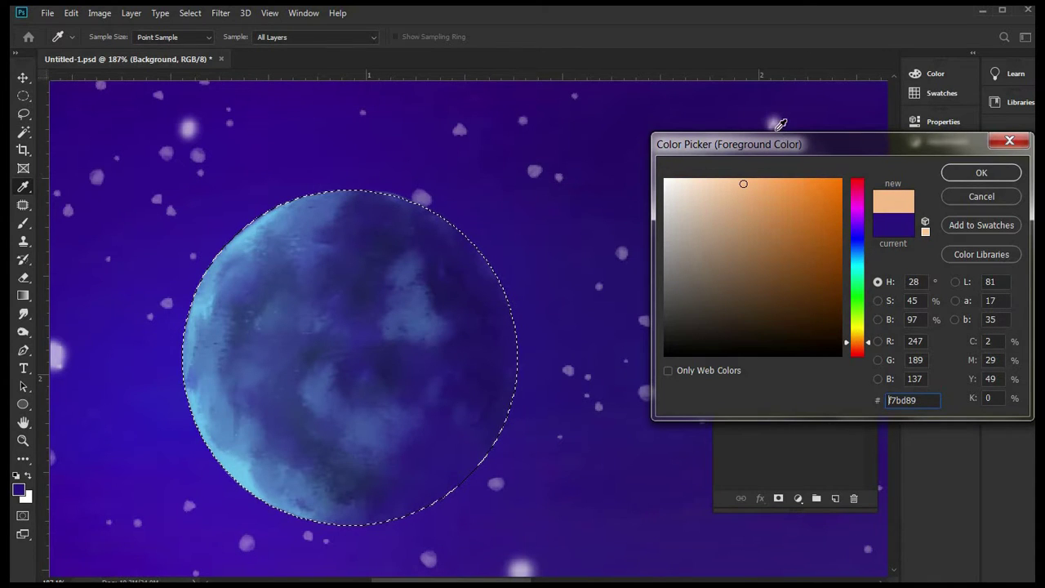
{"action": "key", "text": "Return"}
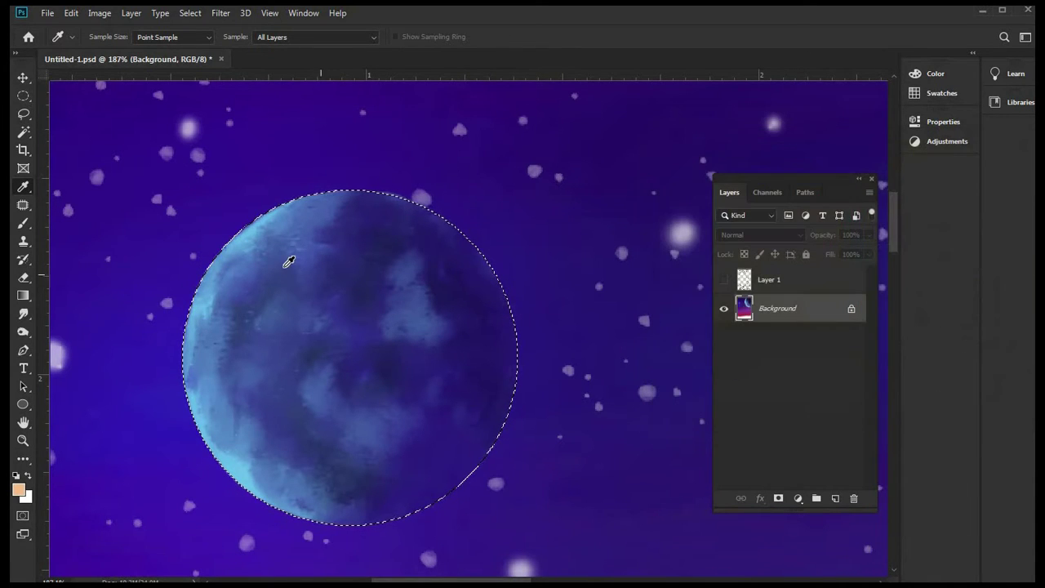
- Choose the Kyle's Spatter Brushes - Pressure Control brush from the special effects brushes for the Brush tool
{"action": "left_click", "coordinate": [27, 222]}
{"action": "left_click", "coordinate": [111, 37]}
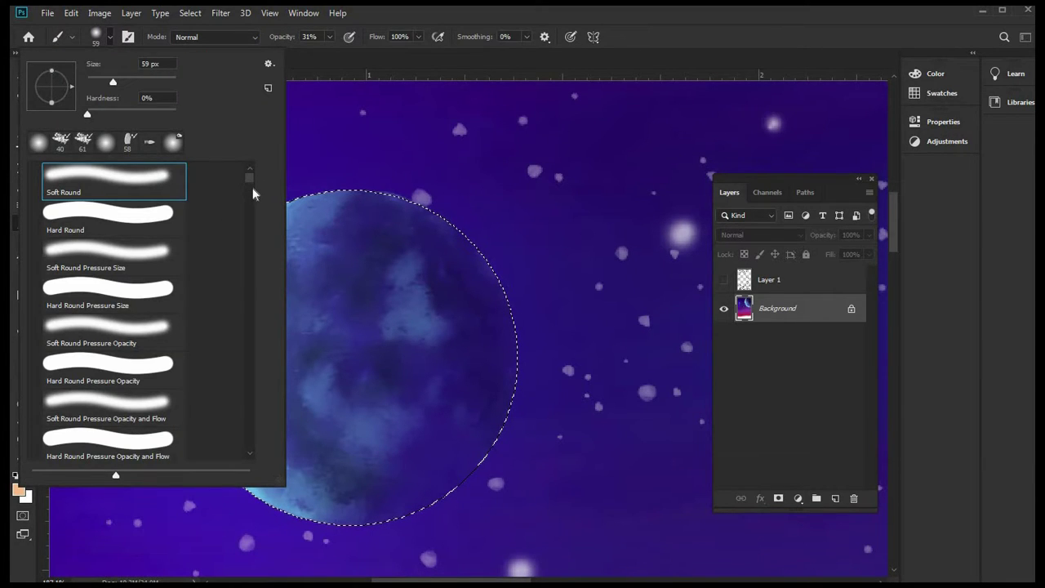
{"action": "scroll", "coordinate": [252, 183], "scroll_direction": "down", "scroll_amount": 5}
{"action": "left_click", "coordinate": [142, 325]}
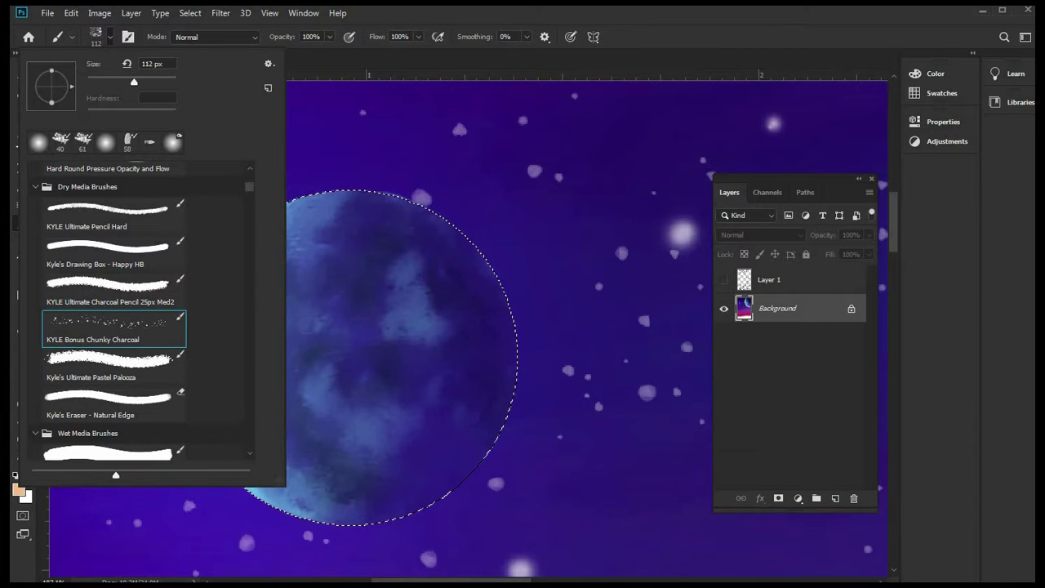
{"action": "scroll", "coordinate": [115, 263], "scroll_direction": "down", "scroll_amount": 1}
{"action": "scroll", "coordinate": [117, 262], "scroll_direction": "down", "scroll_amount": 6}
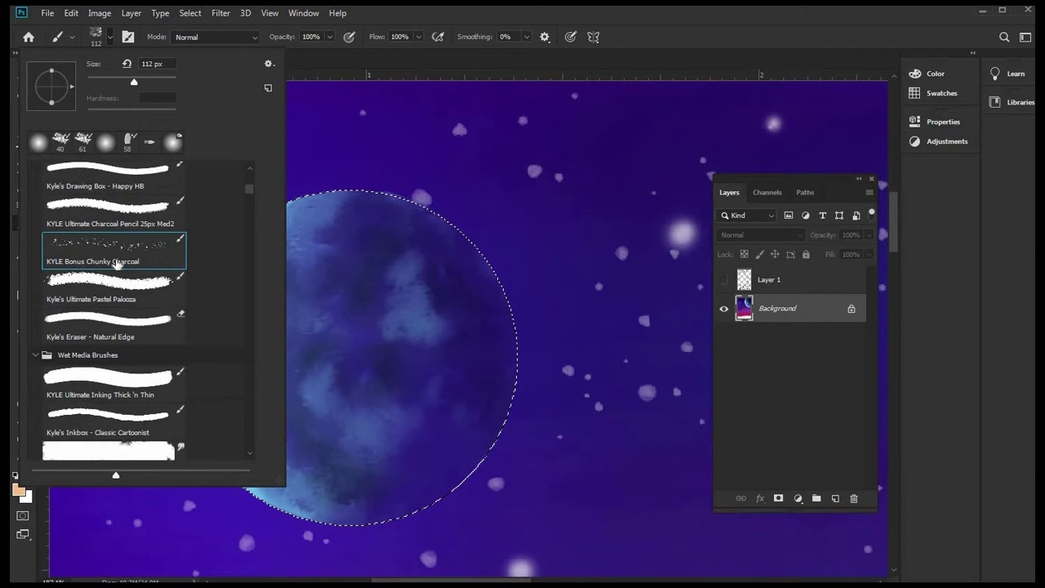
{"action": "scroll", "coordinate": [116, 262], "scroll_direction": "down", "scroll_amount": 4}
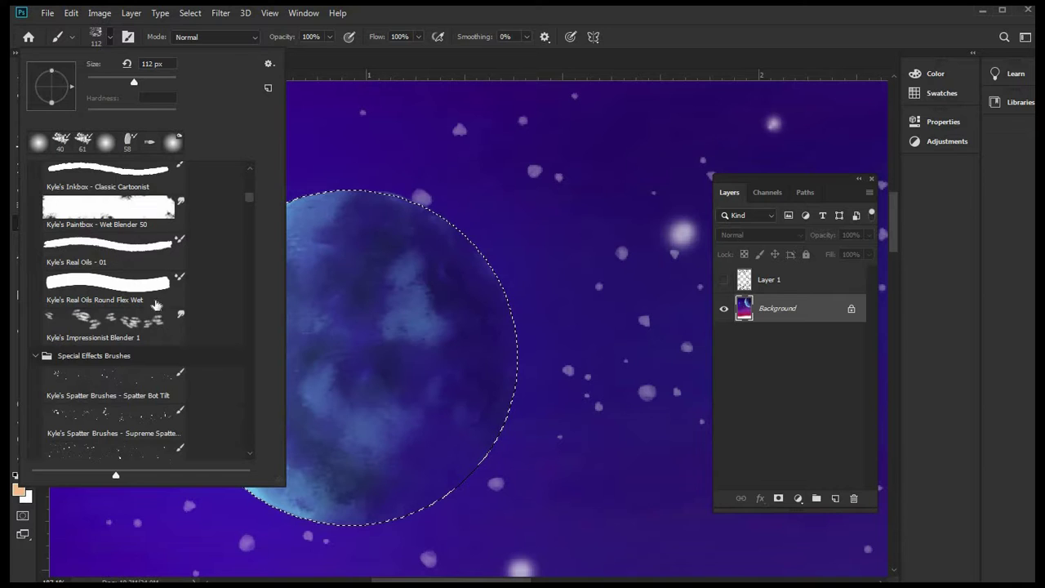
{"action": "left_click", "coordinate": [151, 349]}
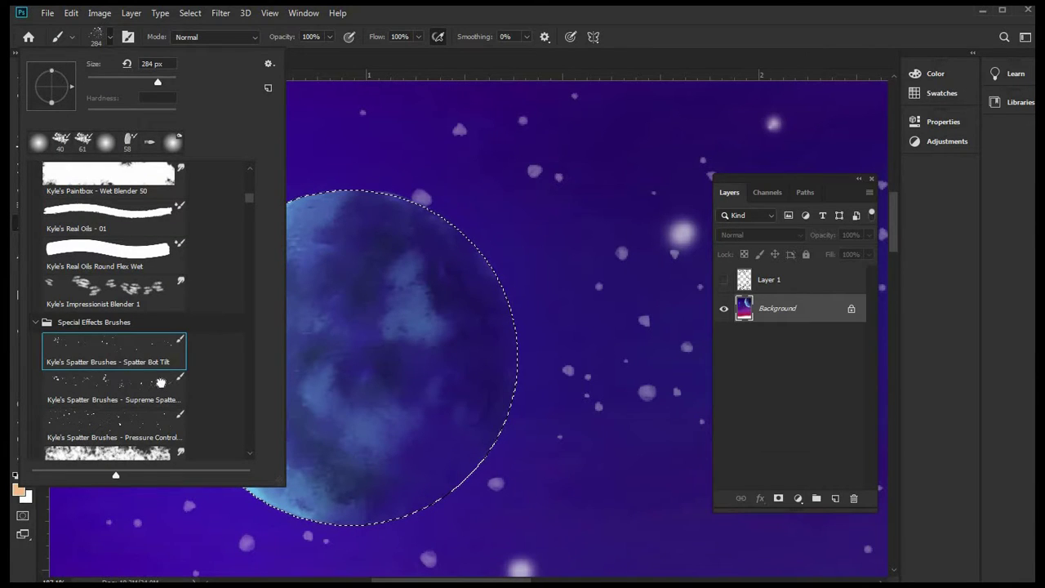
{"action": "left_click", "coordinate": [163, 381]}
{"action": "left_click", "coordinate": [114, 425]}
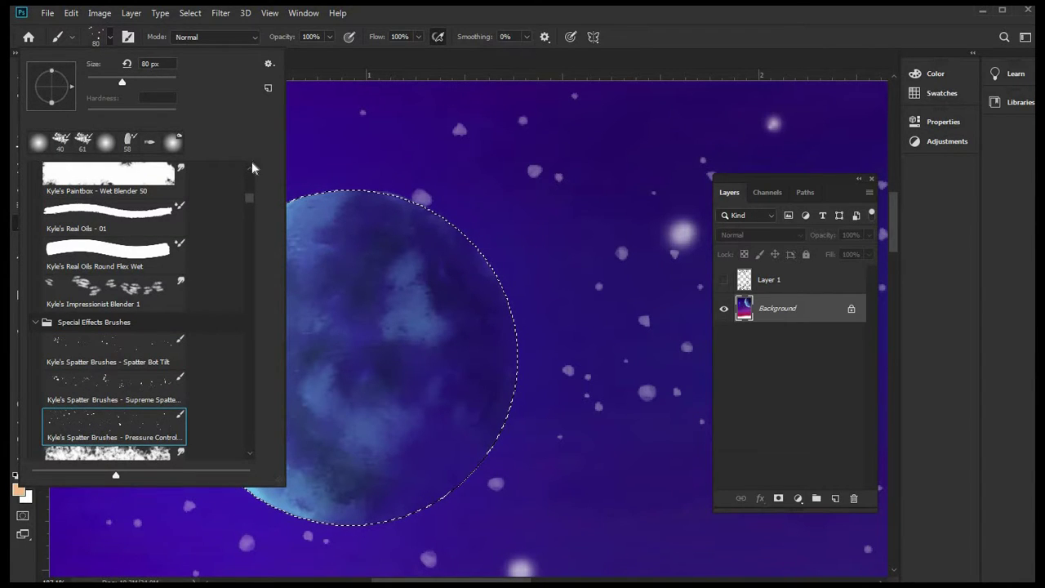
- Set the spatter brush size to 32 px and scatter light orange specks across the moon's centre
{"action": "left_click_drag", "start_coordinate": [118, 81], "coordinate": [116, 81]}
{"action": "left_click", "coordinate": [102, 82]}
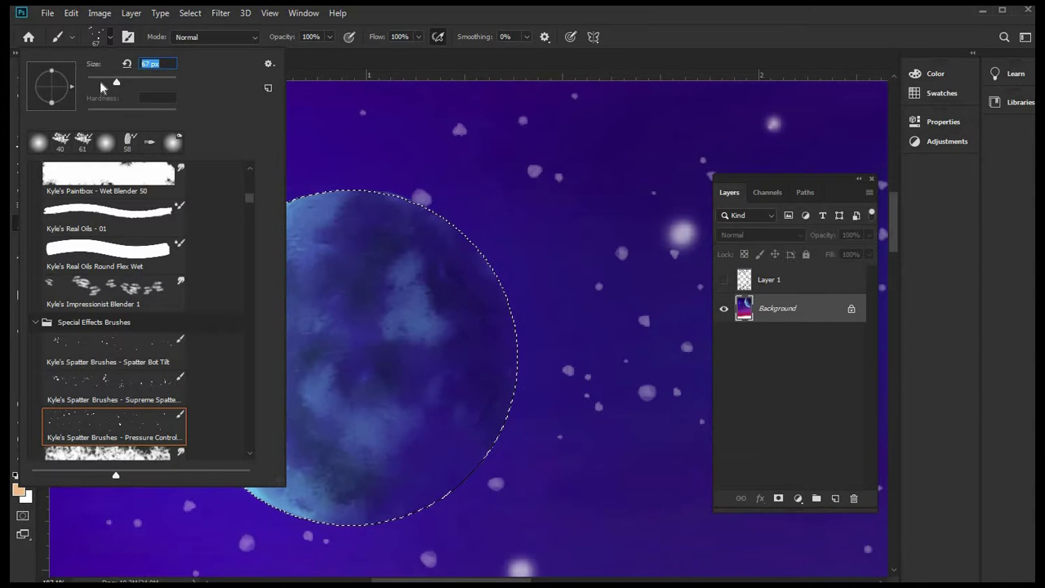
{"action": "left_click", "coordinate": [377, 322]}
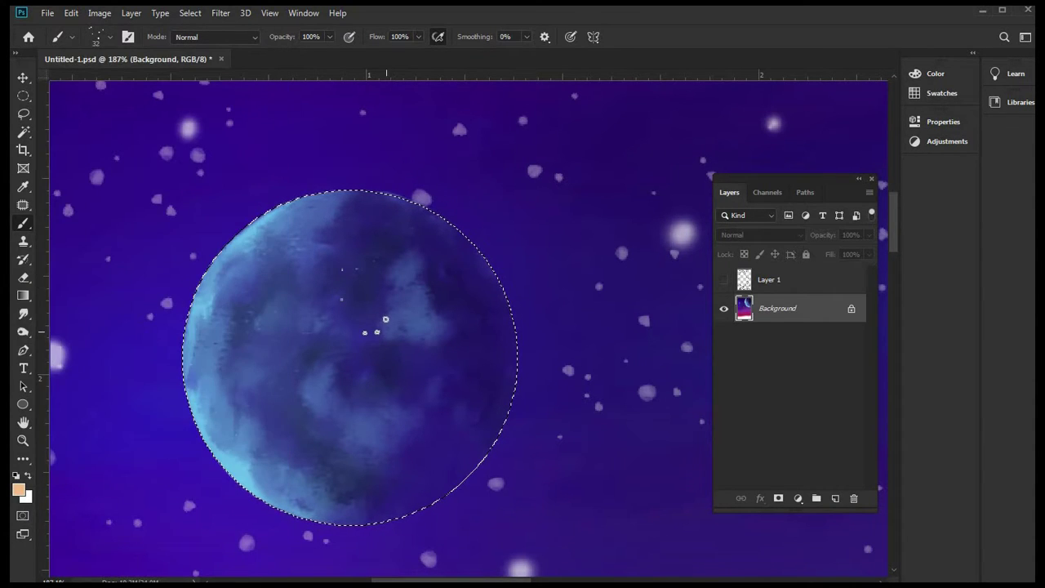
{"action": "left_click", "coordinate": [359, 388]}
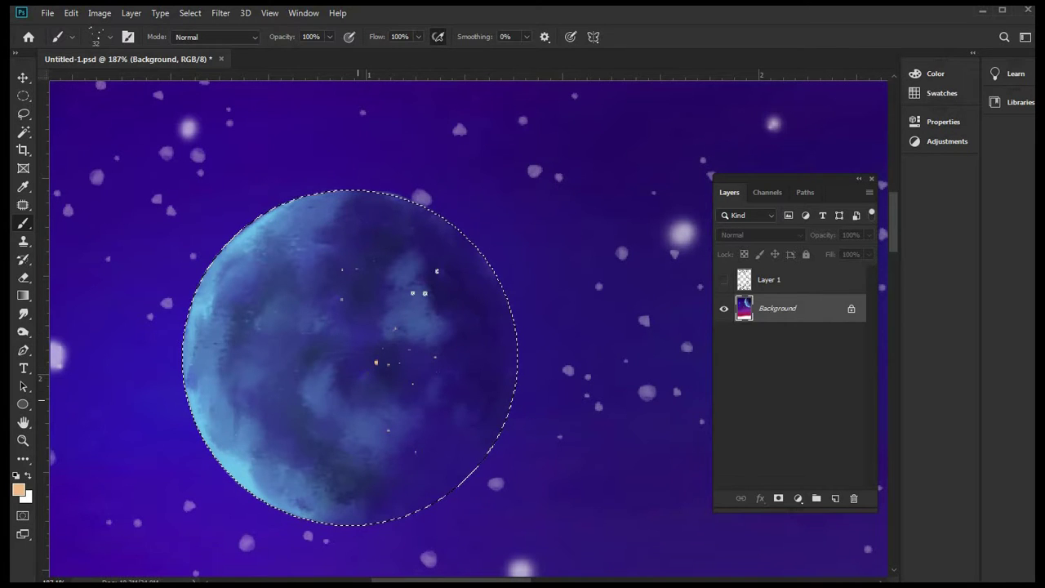
- Reduce the spatter brush size to 29 px and scatter small light orange specks across the whole moon
{"action": "left_click", "coordinate": [109, 38]}
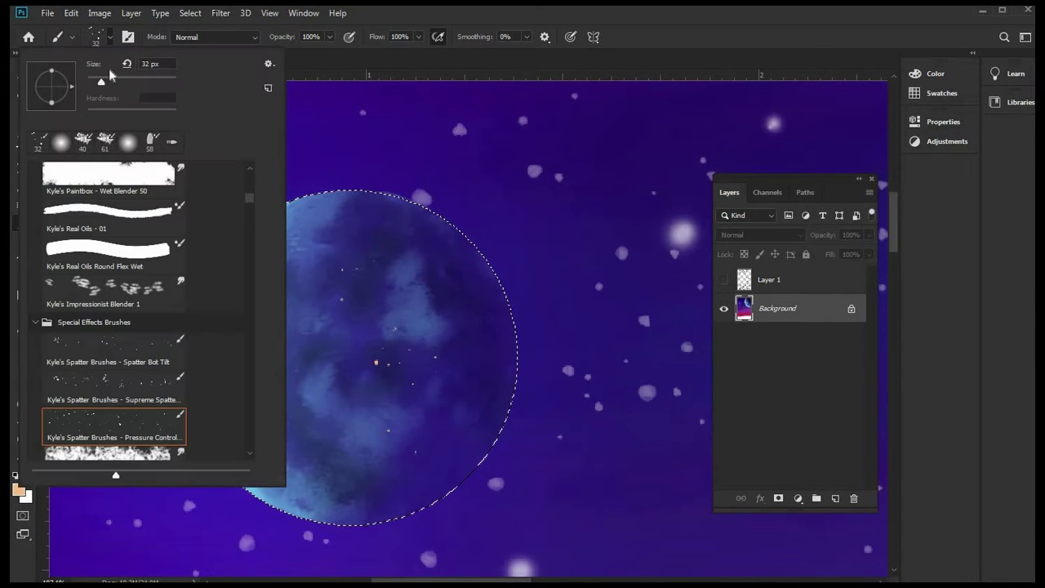
{"action": "left_click", "coordinate": [99, 81]}
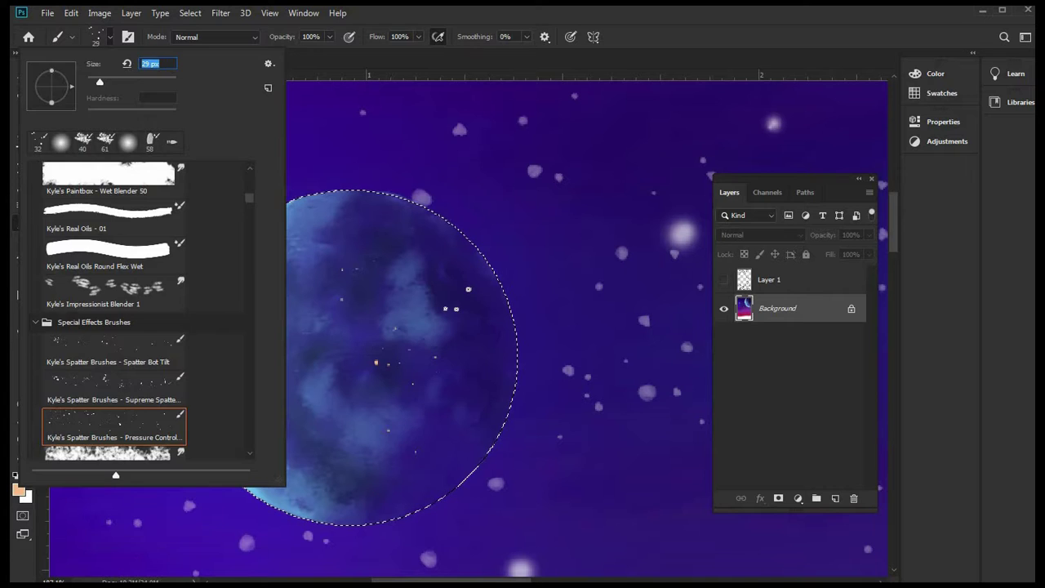
{"action": "left_click", "coordinate": [457, 299]}
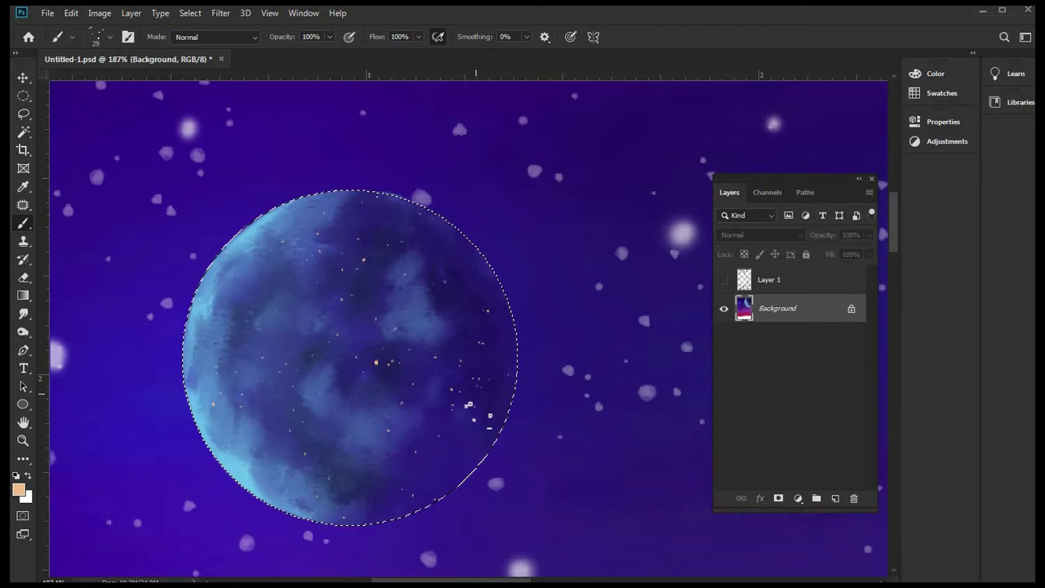
- Set the spatter brush size to 18 px and paint denser clusters of light orange specks around the moon, mostly on its dark side
{"action": "left_click", "coordinate": [110, 38]}
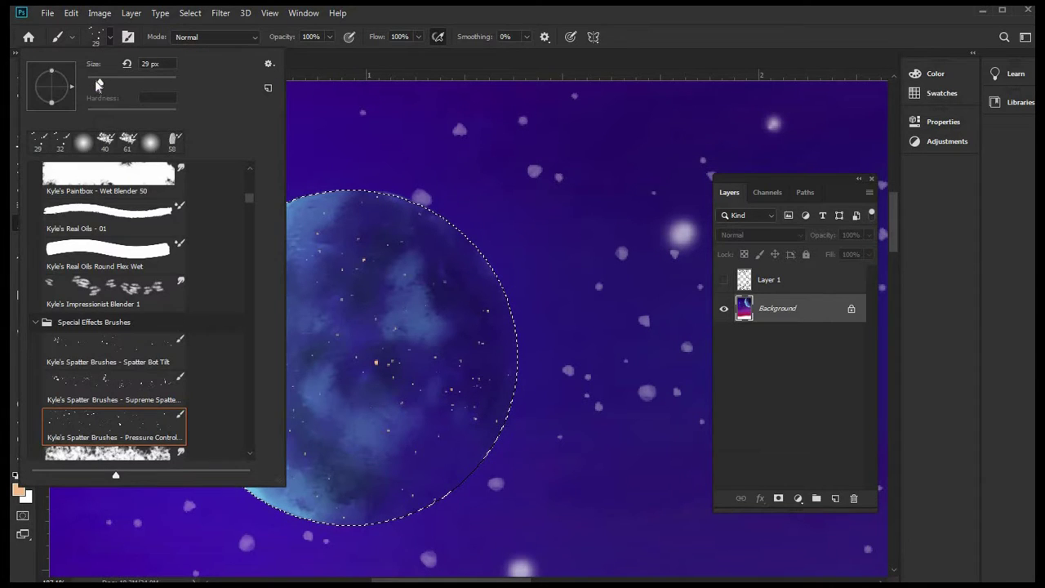
{"action": "left_click_drag", "start_coordinate": [97, 82], "coordinate": [94, 82]}
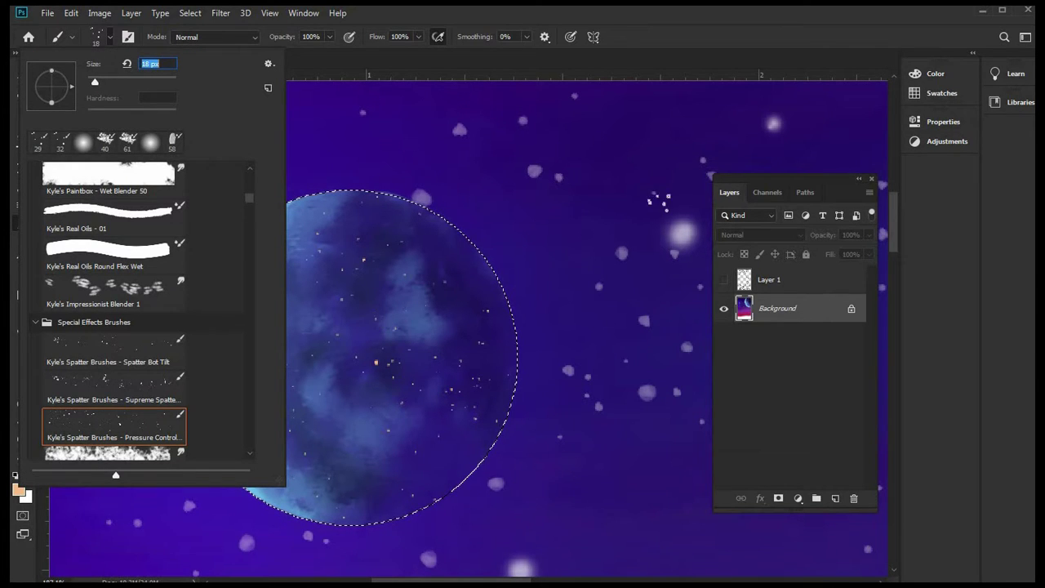
{"action": "key", "text": "Return"}
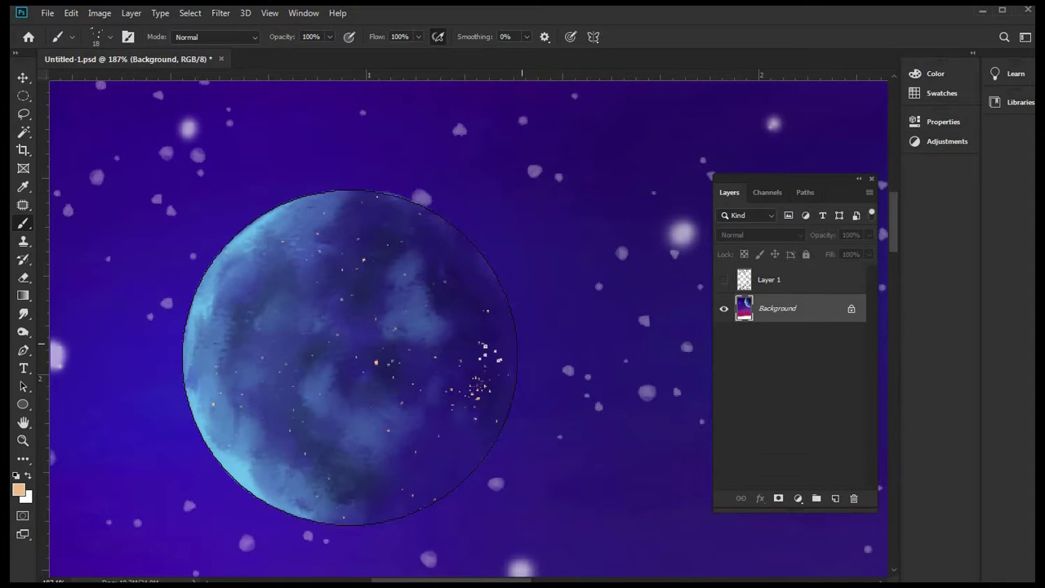
{"action": "left_click", "coordinate": [374, 245]}
{"action": "left_click", "coordinate": [382, 243]}
{"action": "left_click", "coordinate": [373, 248]}
{"action": "left_click", "coordinate": [372, 239]}
{"action": "left_click", "coordinate": [237, 318]}
{"action": "left_click", "coordinate": [412, 439]}
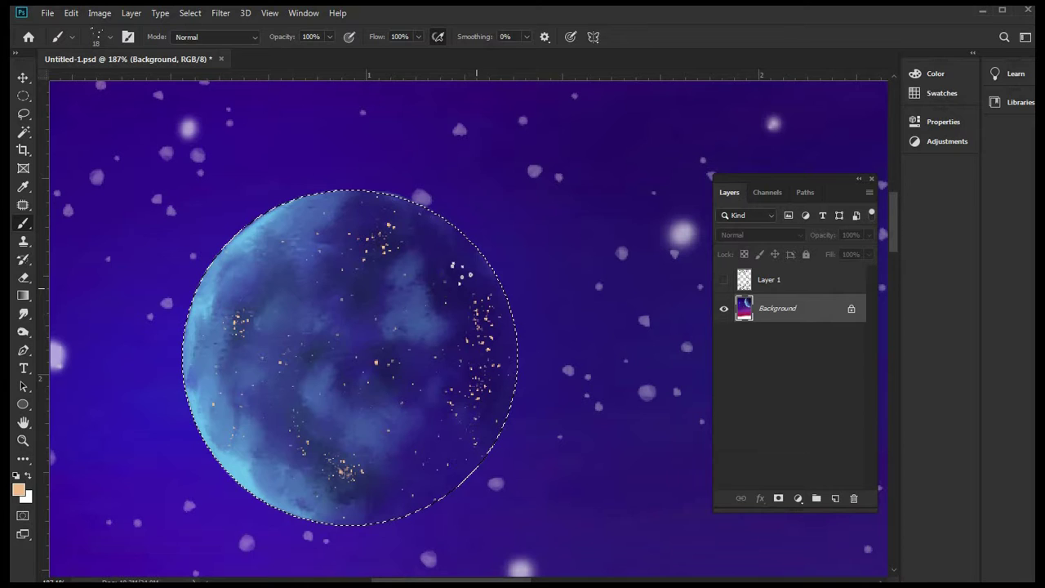
{"action": "left_click", "coordinate": [432, 315]}
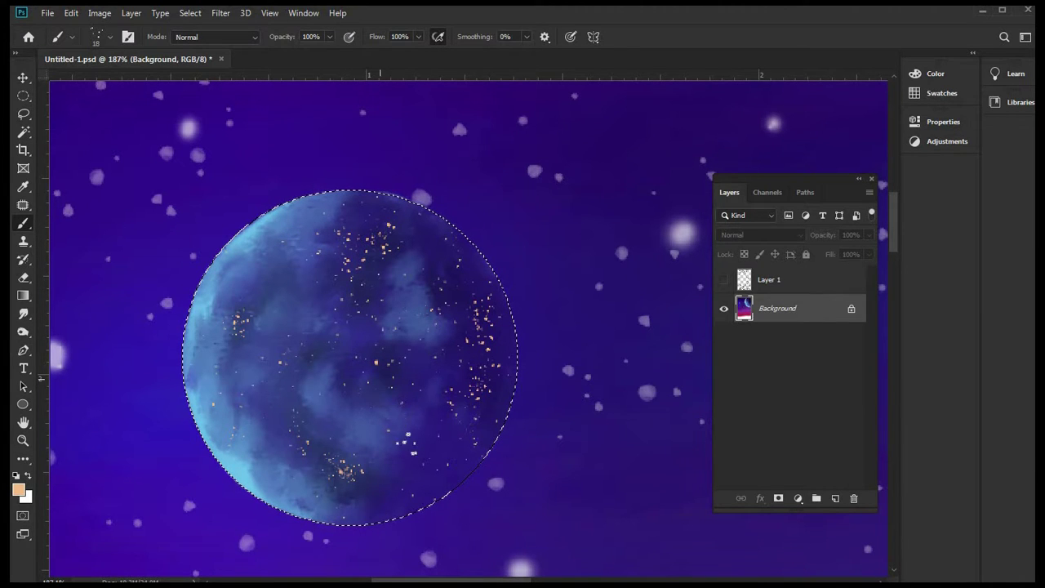
- Switch the Brush tool to the Soft Round brush and reduce its size to 12 px
{"action": "scroll", "coordinate": [370, 377], "scroll_direction": "down", "scroll_amount": 2}
{"action": "scroll", "coordinate": [370, 378], "scroll_direction": "down", "scroll_amount": 5}
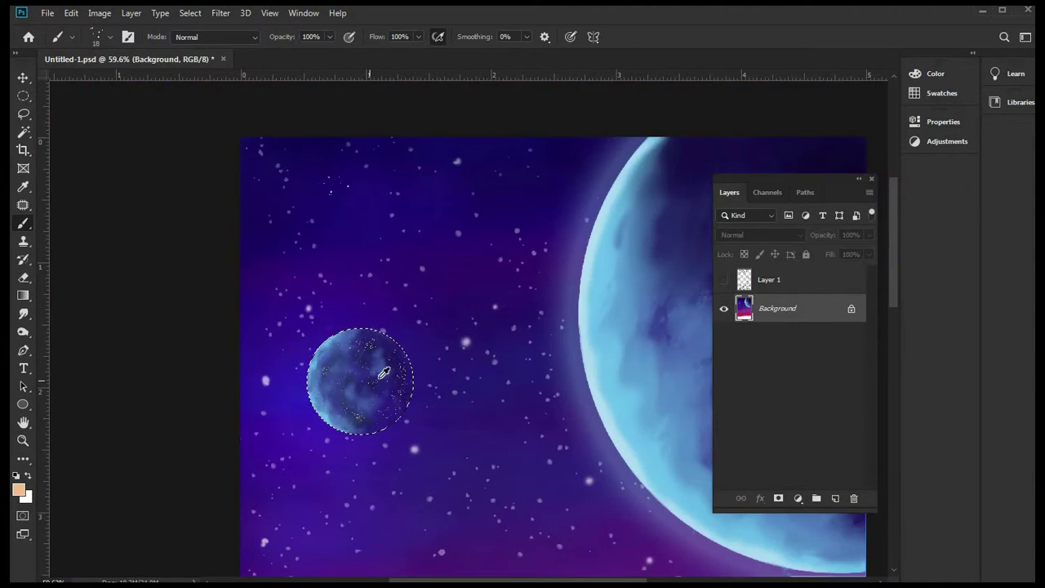
{"action": "scroll", "coordinate": [351, 302], "scroll_direction": "up", "scroll_amount": 5}
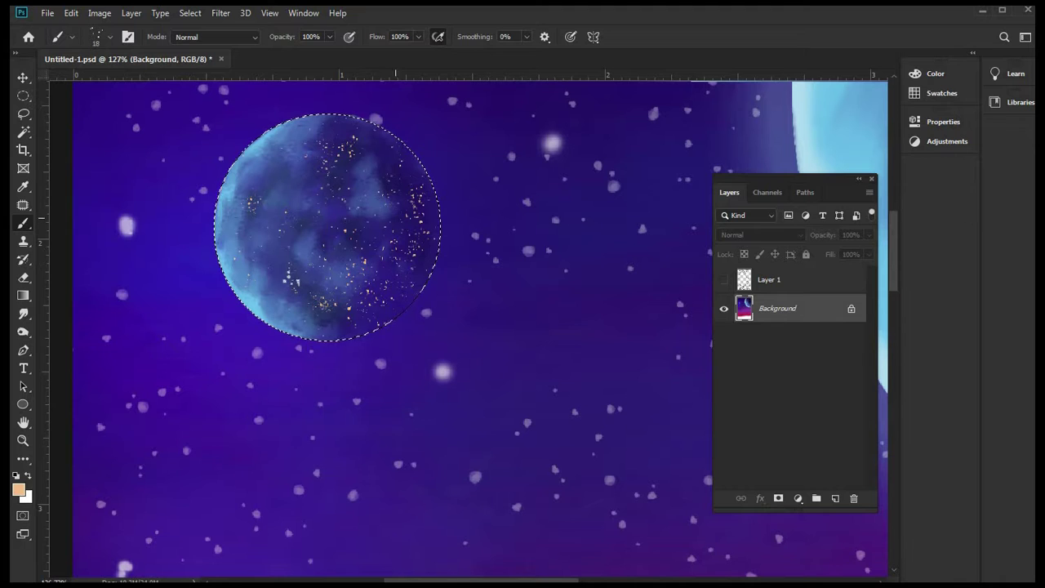
{"action": "left_click", "coordinate": [110, 38]}
{"action": "left_click_drag", "start_coordinate": [251, 198], "coordinate": [249, 173]}
{"action": "left_click", "coordinate": [122, 195]}
{"action": "left_click_drag", "start_coordinate": [93, 81], "coordinate": [91, 82]}
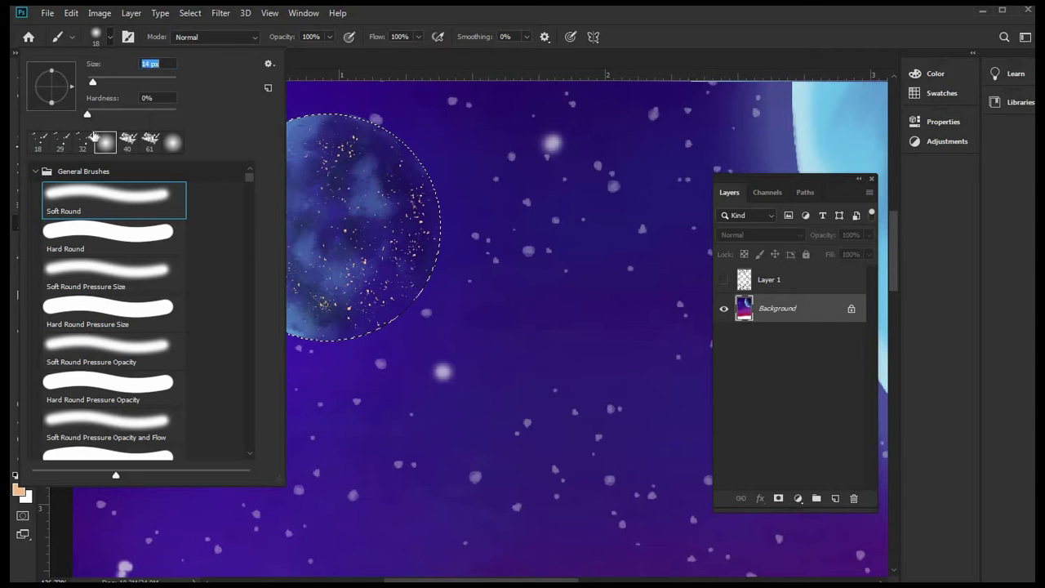
- Undo the trial dab, set the Soft Round brush size to 7 px and dab three glowing light orange spots on the moon
{"action": "left_click", "coordinate": [413, 253]}
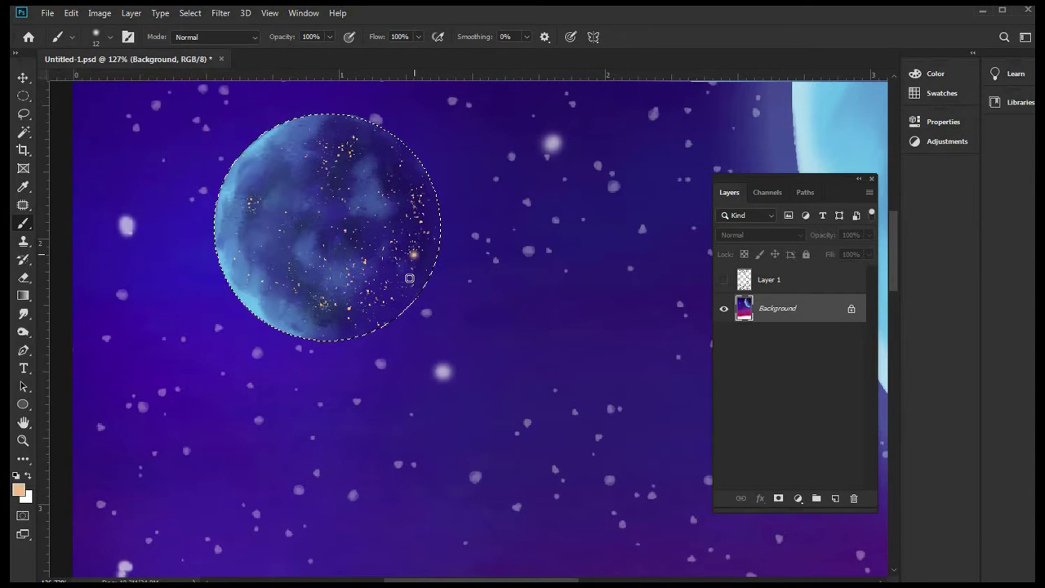
{"action": "key", "text": "ctrl+z"}
{"action": "left_click", "coordinate": [110, 37]}
{"action": "left_click_drag", "start_coordinate": [92, 77], "coordinate": [94, 76]}
{"action": "type", "text": "7"}
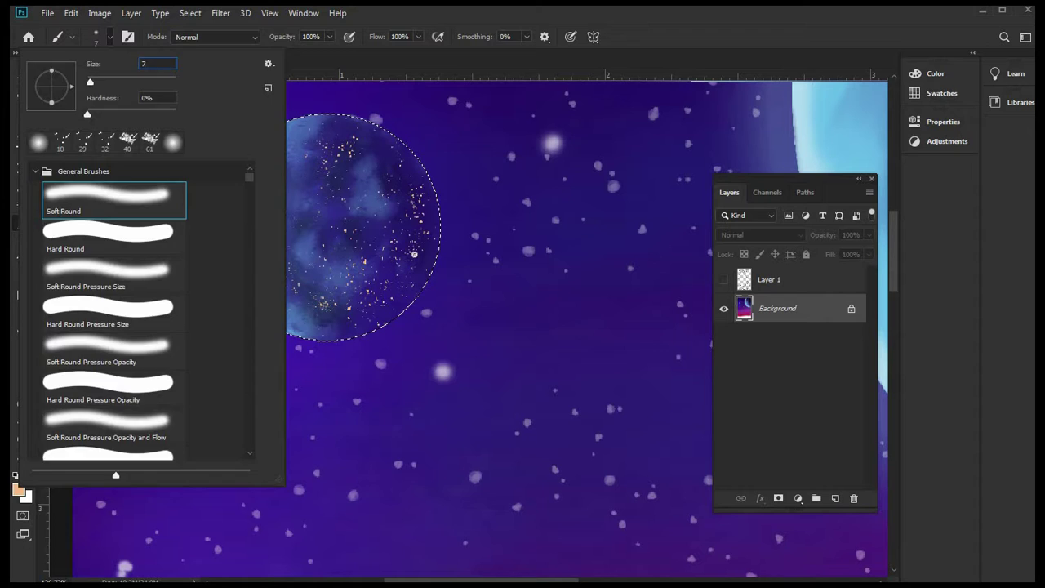
{"action": "left_click", "coordinate": [414, 254]}
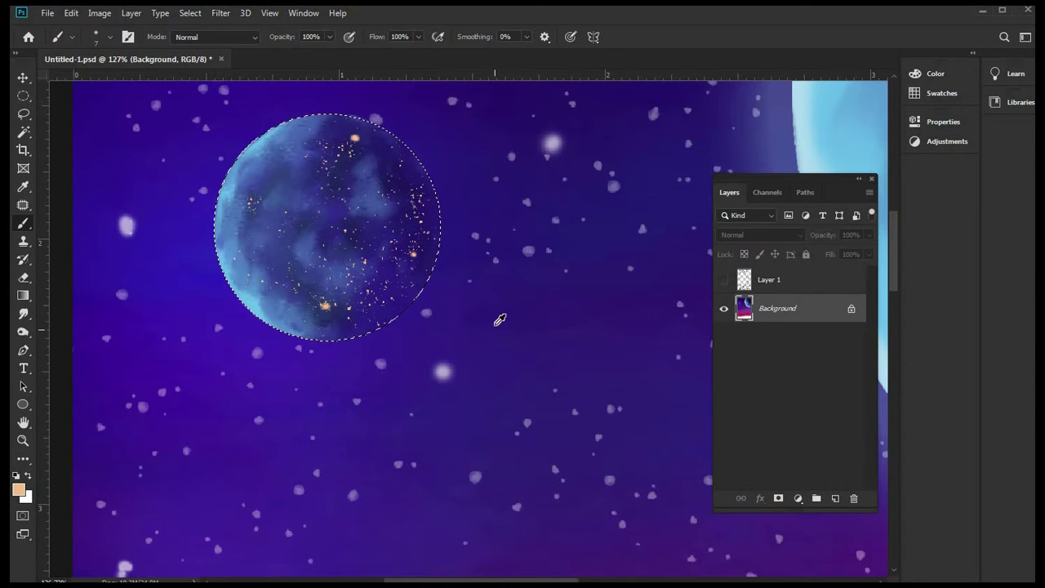
- Deselect the moon to examine it within the whole sky, and restore the circular selection
{"action": "scroll", "coordinate": [499, 319], "scroll_direction": "down", "scroll_amount": 6}
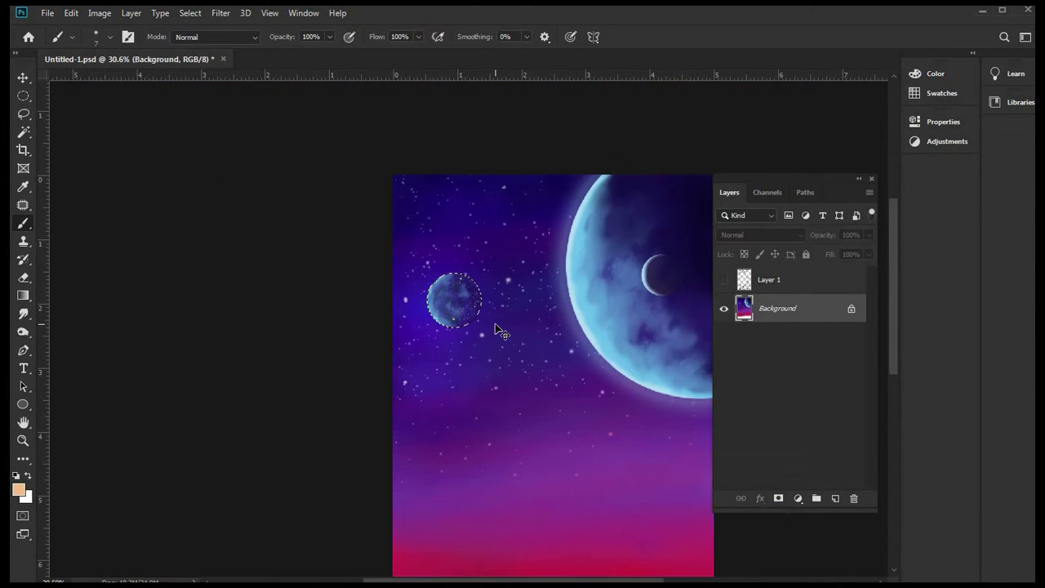
{"action": "key", "text": "ctrl+d"}
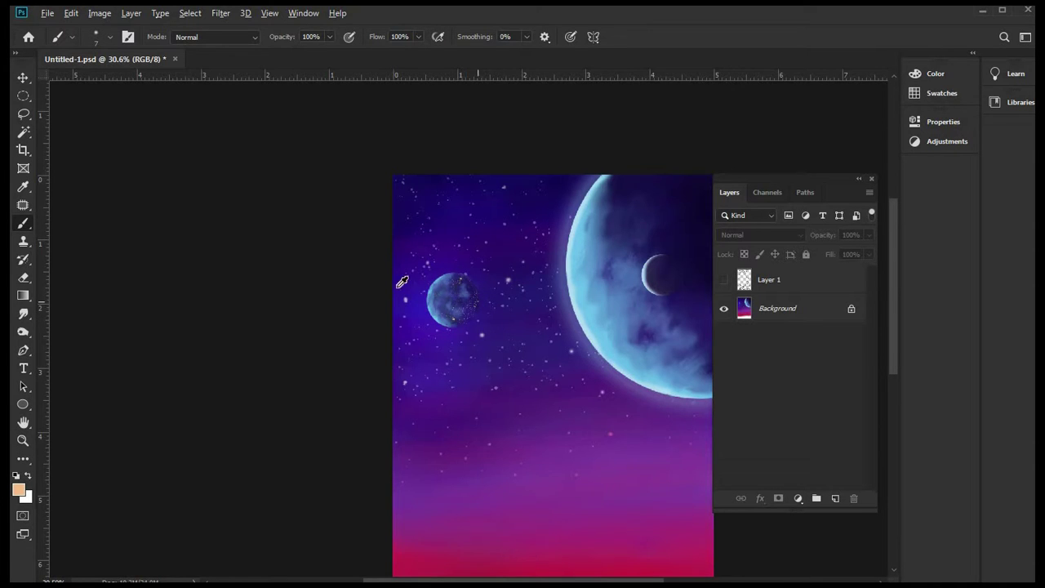
{"action": "scroll", "coordinate": [401, 282], "scroll_direction": "up", "scroll_amount": 2}
{"action": "key", "text": "ctrl+shift+d"}
{"action": "scroll", "coordinate": [489, 293], "scroll_direction": "up", "scroll_amount": 4}
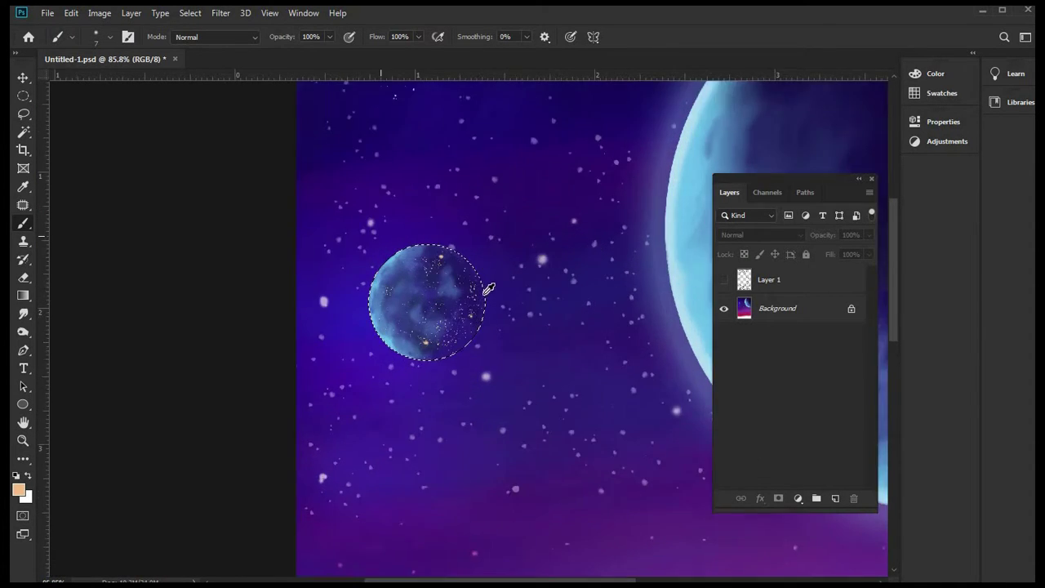
{"action": "scroll", "coordinate": [488, 289], "scroll_direction": "up", "scroll_amount": 2}
- Copy the selected moon from the Background layer onto its own layer using Layer Via Copy
{"action": "left_click", "coordinate": [768, 310]}
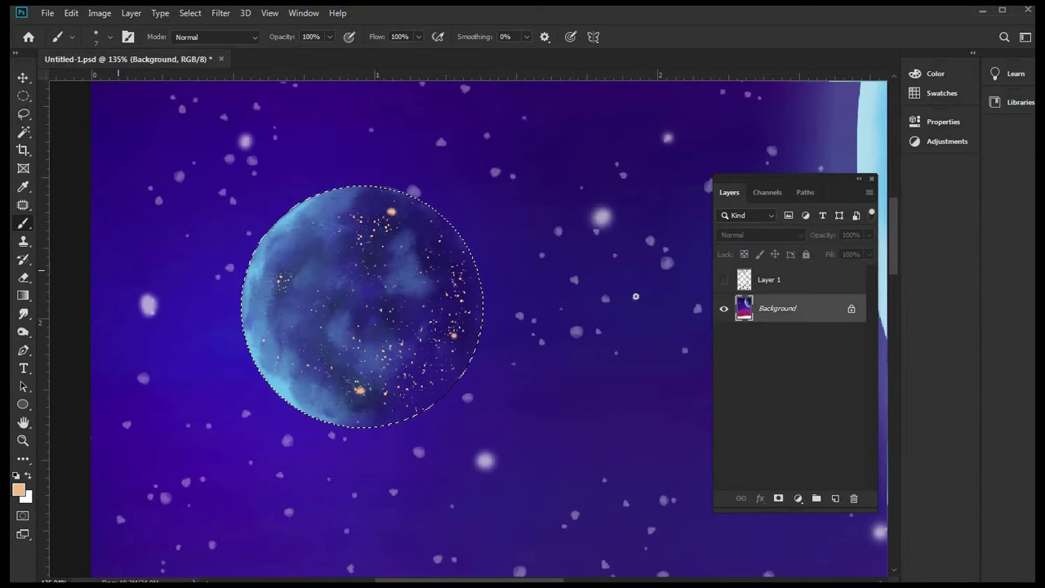
{"action": "left_click", "coordinate": [723, 310]}
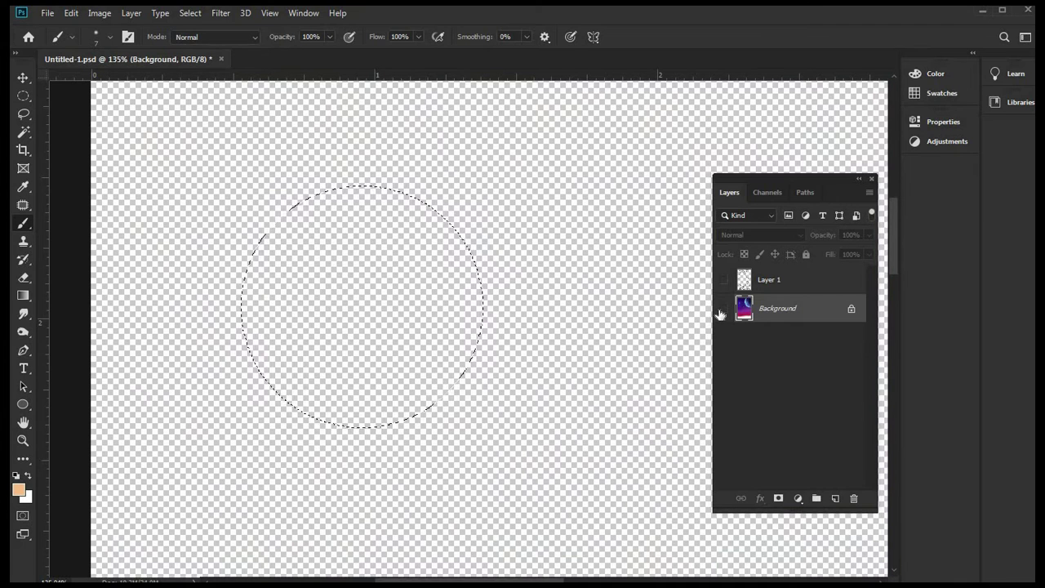
{"action": "left_click", "coordinate": [723, 309]}
{"action": "left_click", "coordinate": [24, 113]}
{"action": "right_click", "coordinate": [364, 336]}
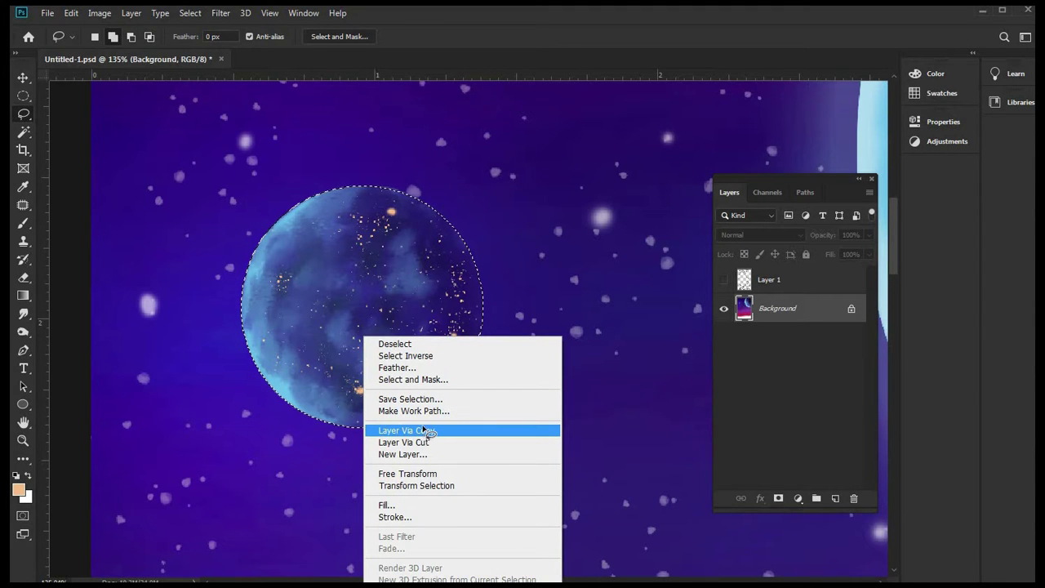
{"action": "left_click", "coordinate": [424, 430]}
- Add an Outer Glow to the copied moon layer and set its colour to a light aqua, a6fef7
{"action": "left_click", "coordinate": [760, 498]}
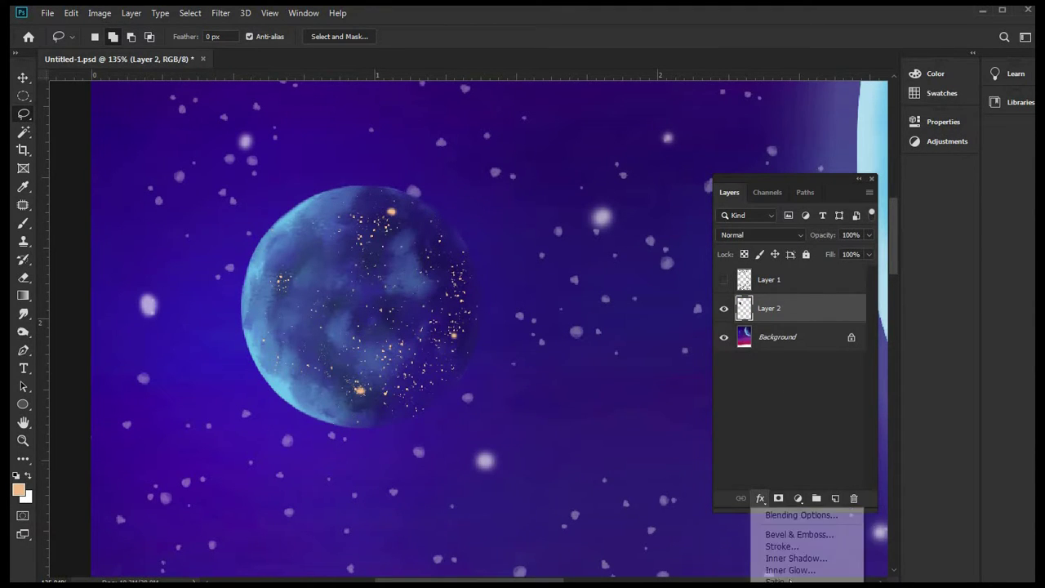
{"action": "left_click", "coordinate": [790, 584]}
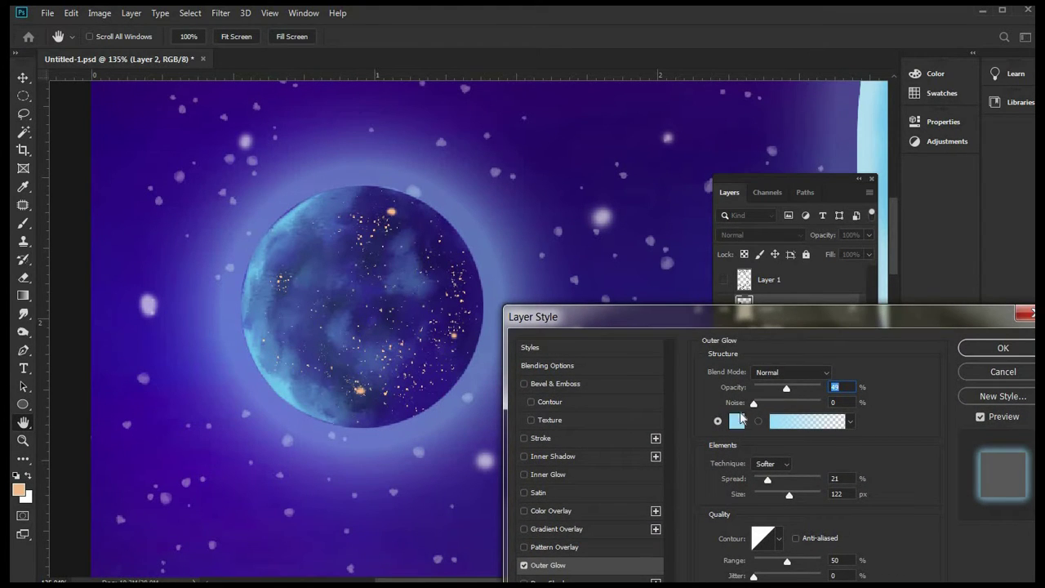
{"action": "left_click", "coordinate": [737, 420]}
{"action": "left_click", "coordinate": [704, 183]}
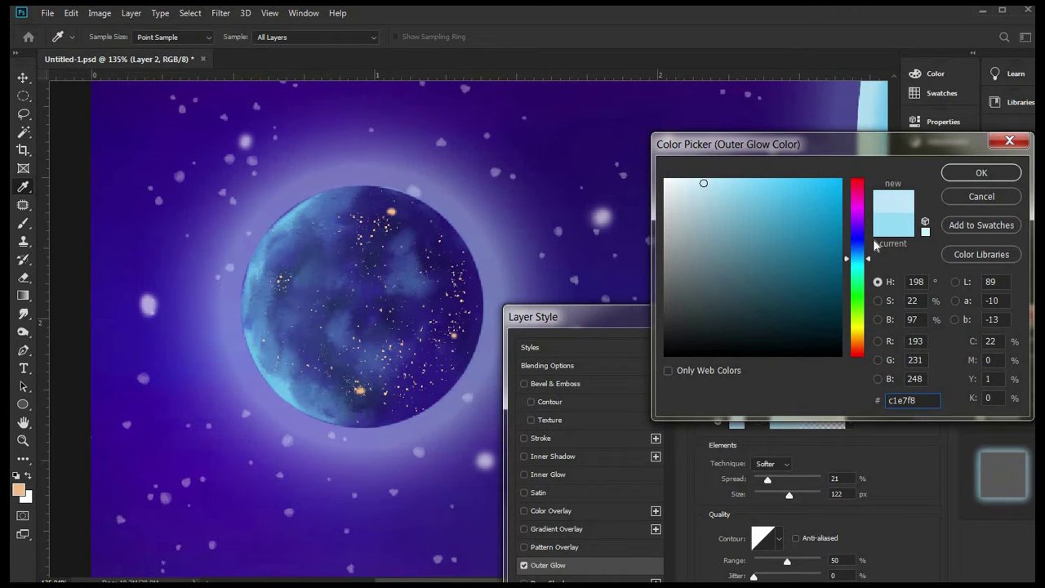
{"action": "left_click", "coordinate": [858, 267]}
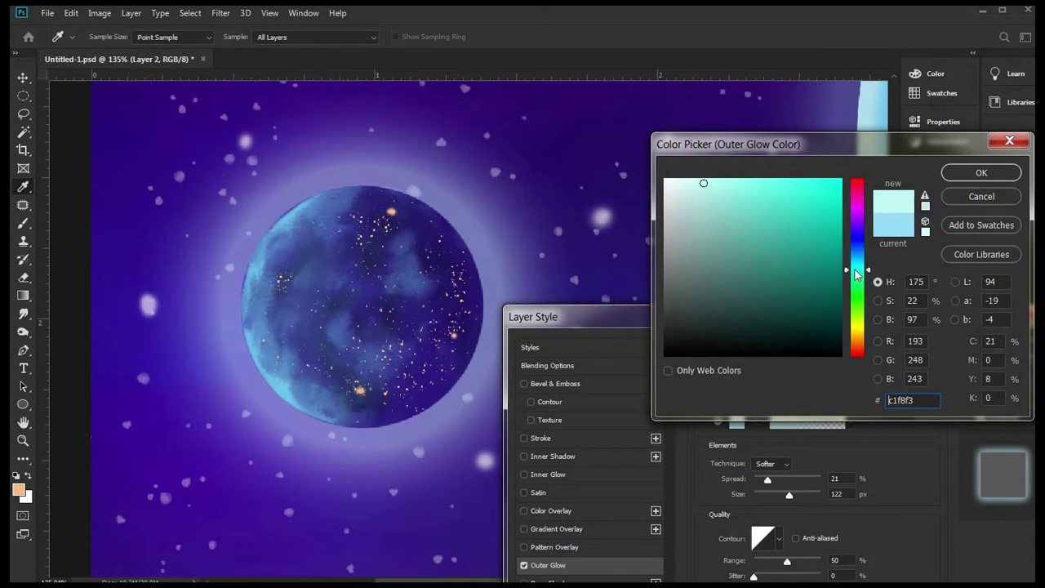
{"action": "left_click_drag", "start_coordinate": [863, 269], "coordinate": [862, 265]}
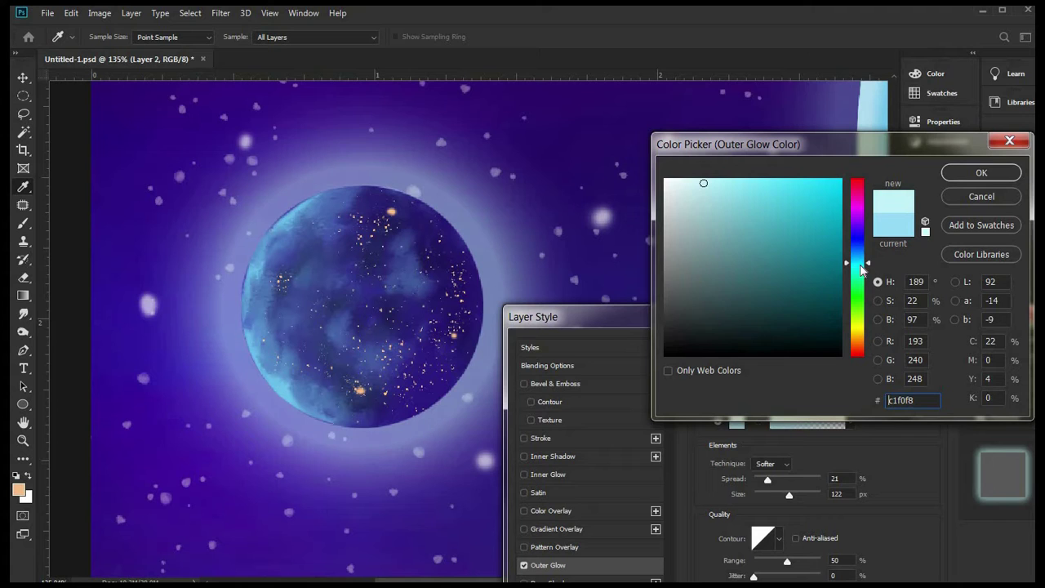
{"action": "left_click", "coordinate": [788, 183]}
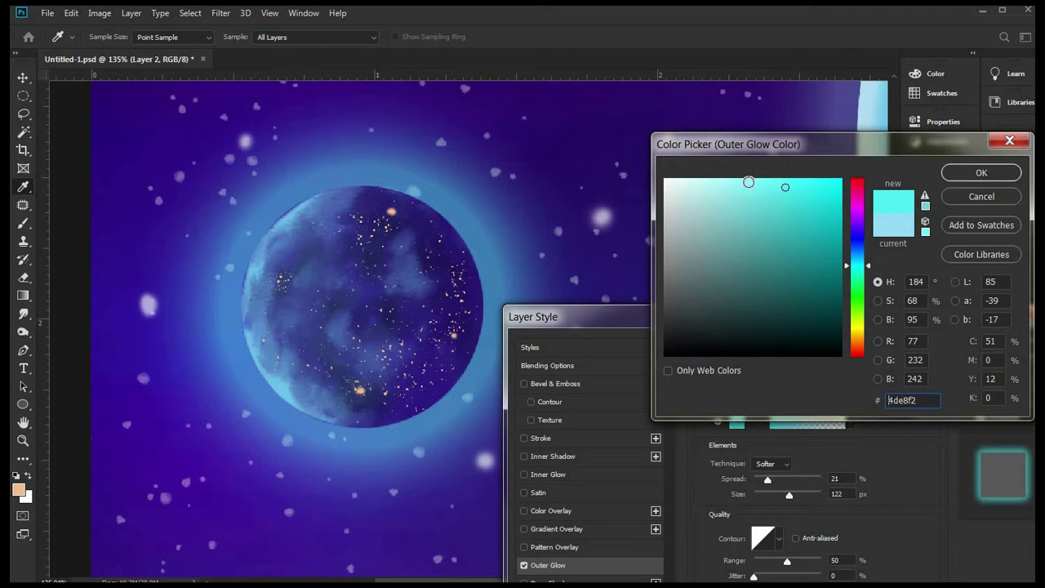
{"action": "left_click", "coordinate": [748, 181]}
{"action": "left_click", "coordinate": [860, 269]}
{"action": "left_click", "coordinate": [722, 181]}
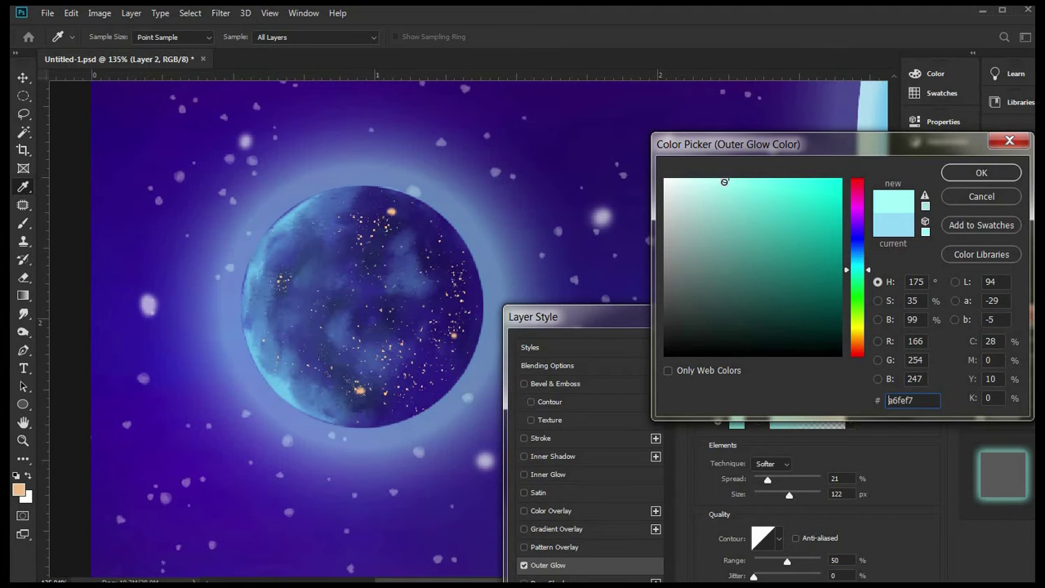
{"action": "left_click", "coordinate": [982, 176]}
- Set the outer glow's spread to 0% and reduce its size to 40 px
{"action": "left_click_drag", "start_coordinate": [753, 322], "coordinate": [807, 321]}
{"action": "left_click_drag", "start_coordinate": [786, 487], "coordinate": [777, 483]}
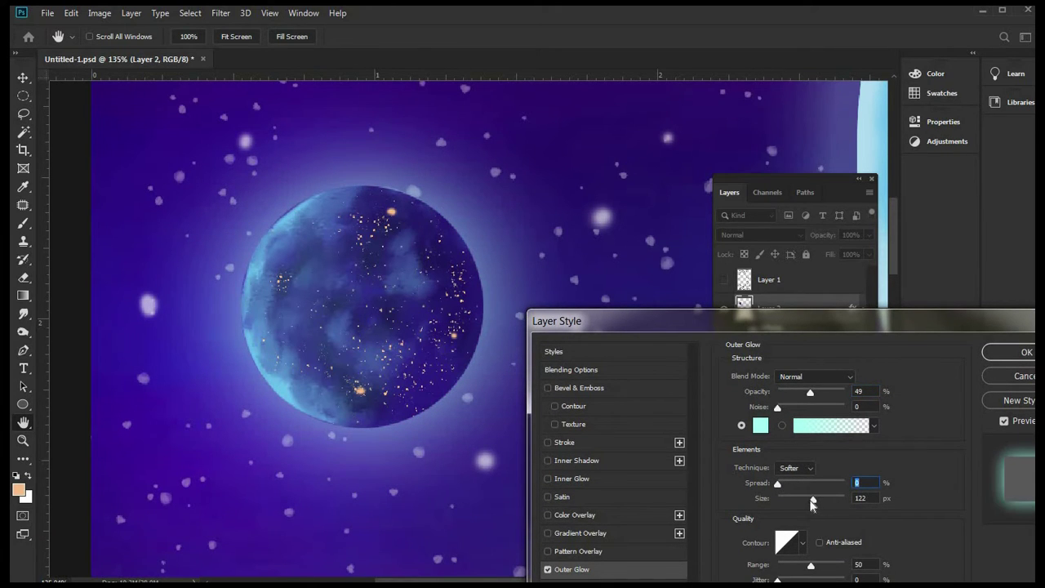
{"action": "left_click_drag", "start_coordinate": [808, 498], "coordinate": [790, 500]}
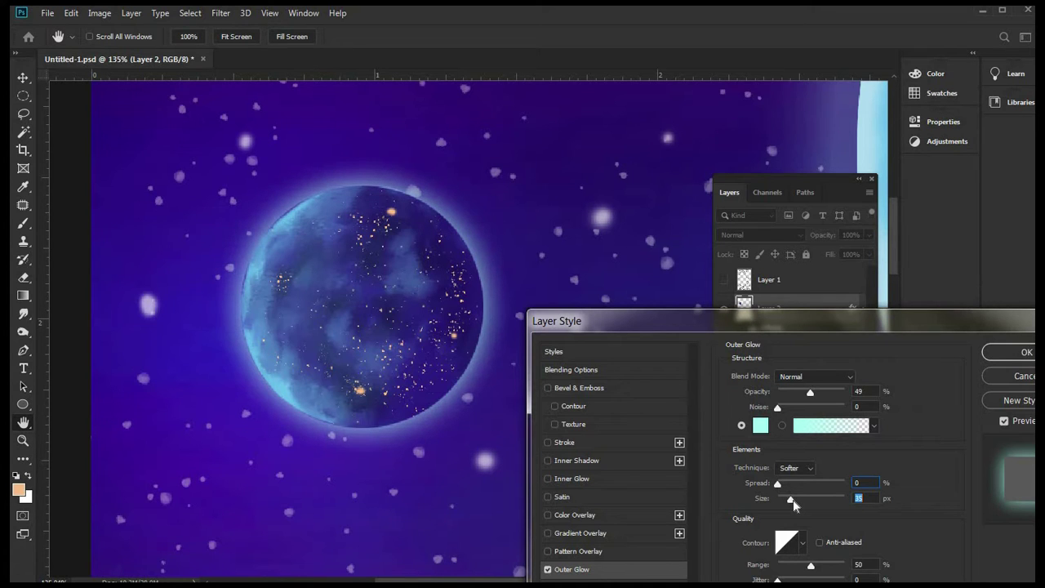
- Change the outer glow's colour to a sky blue near 6ad0f1
{"action": "left_click", "coordinate": [762, 427]}
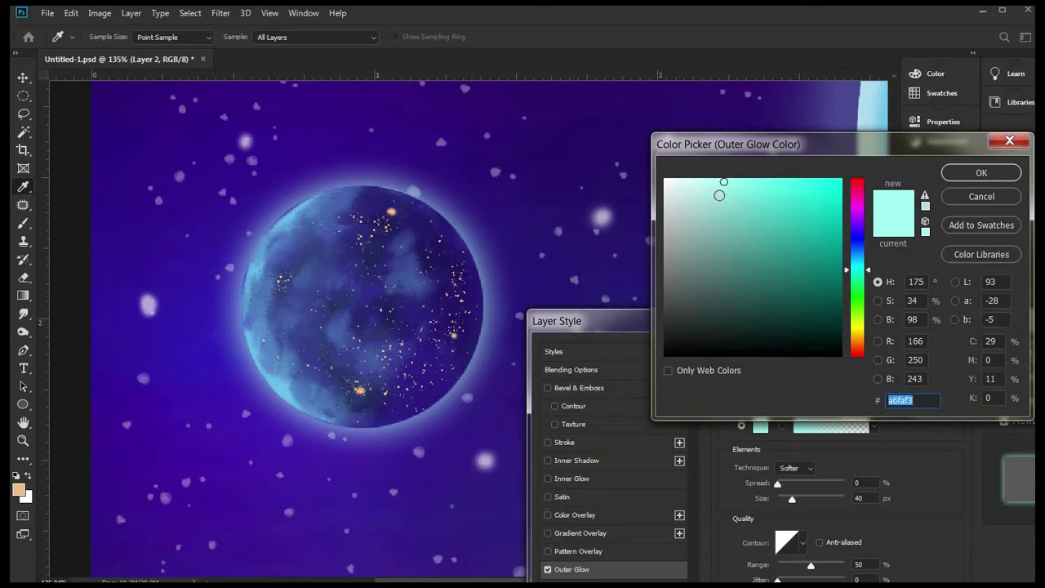
{"action": "left_click_drag", "start_coordinate": [856, 268], "coordinate": [859, 259]}
{"action": "left_click_drag", "start_coordinate": [758, 184], "coordinate": [764, 185]}
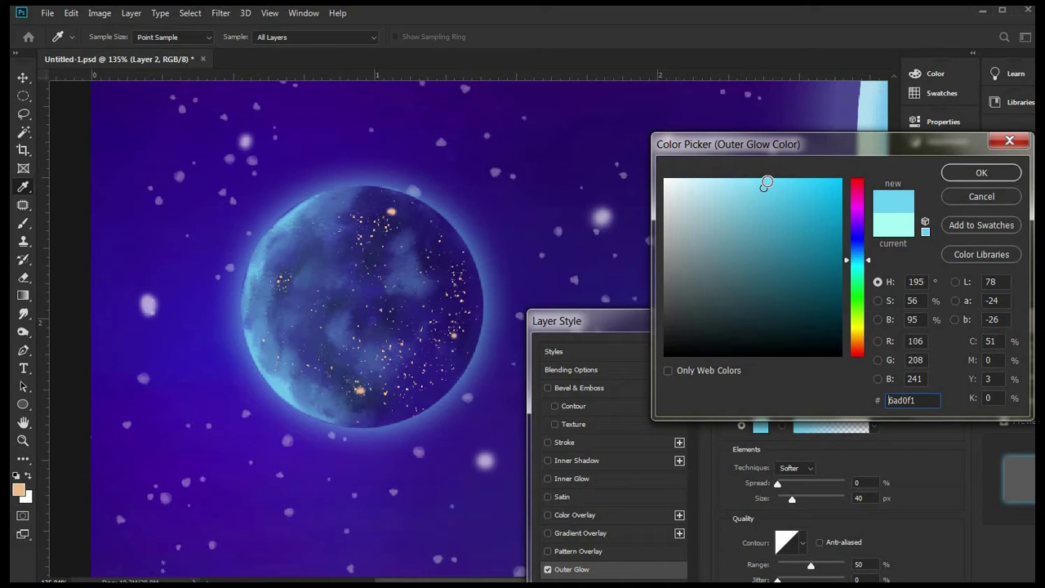
{"action": "left_click", "coordinate": [981, 173]}
- Try out different contour presets for the moon's outer glow and return to the linear contour
{"action": "left_click", "coordinate": [803, 542]}
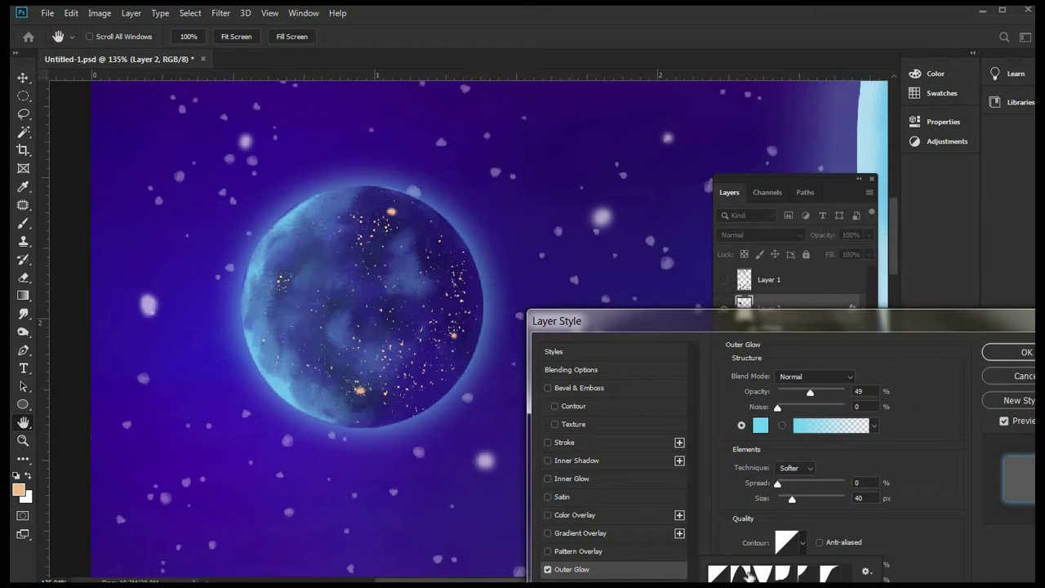
{"action": "left_click", "coordinate": [744, 574]}
{"action": "left_click", "coordinate": [761, 574]}
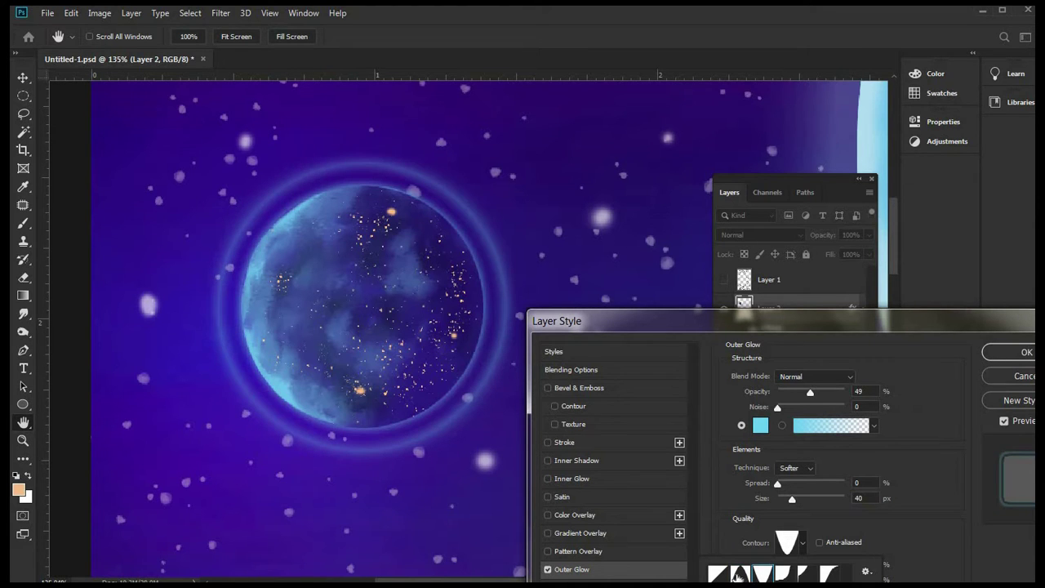
{"action": "left_click", "coordinate": [738, 574]}
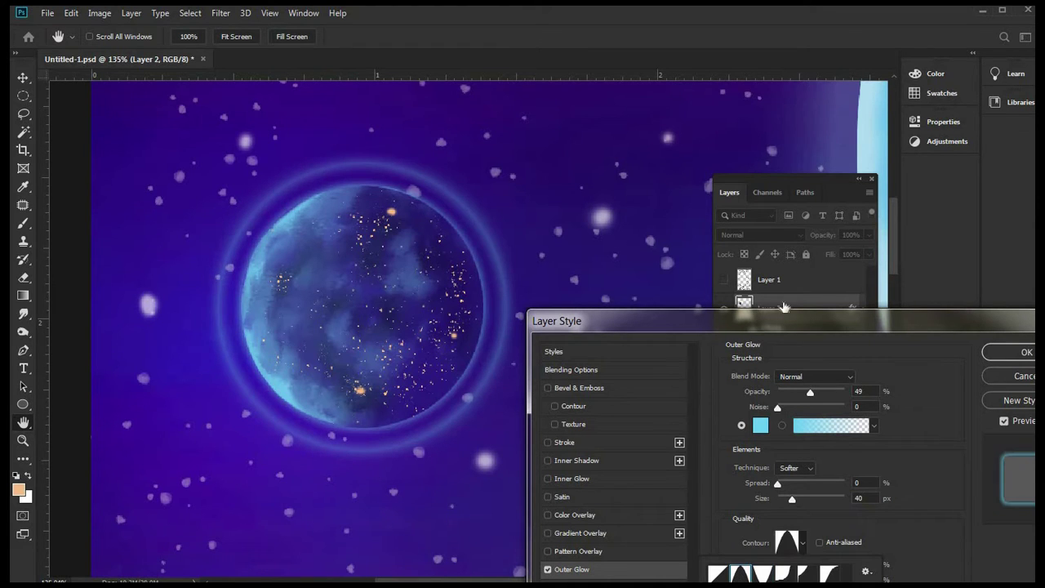
{"action": "left_click", "coordinate": [782, 574]}
{"action": "left_click", "coordinate": [802, 575]}
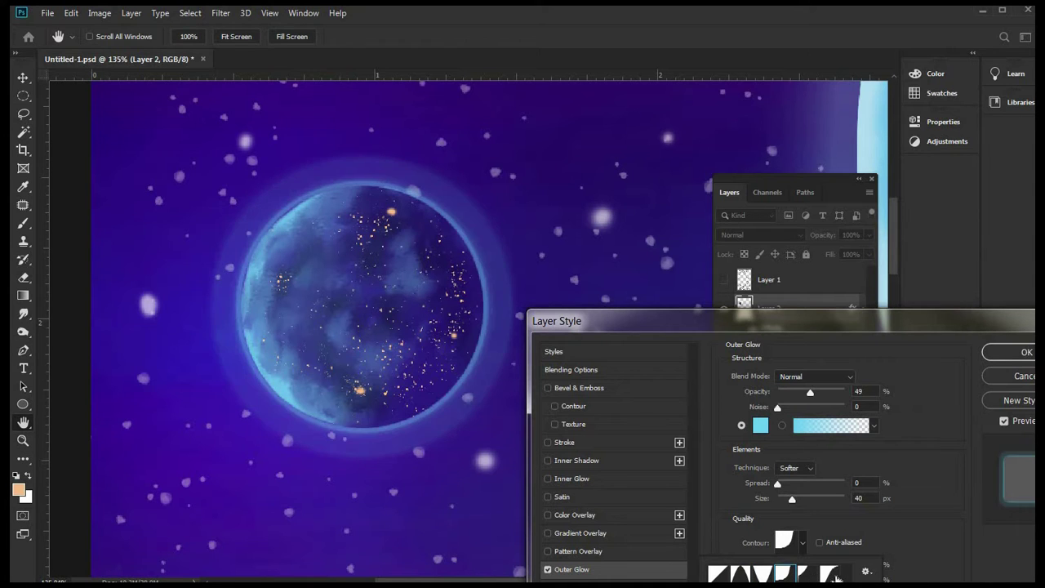
{"action": "left_click", "coordinate": [831, 574]}
{"action": "left_click_drag", "start_coordinate": [783, 320], "coordinate": [777, 202]}
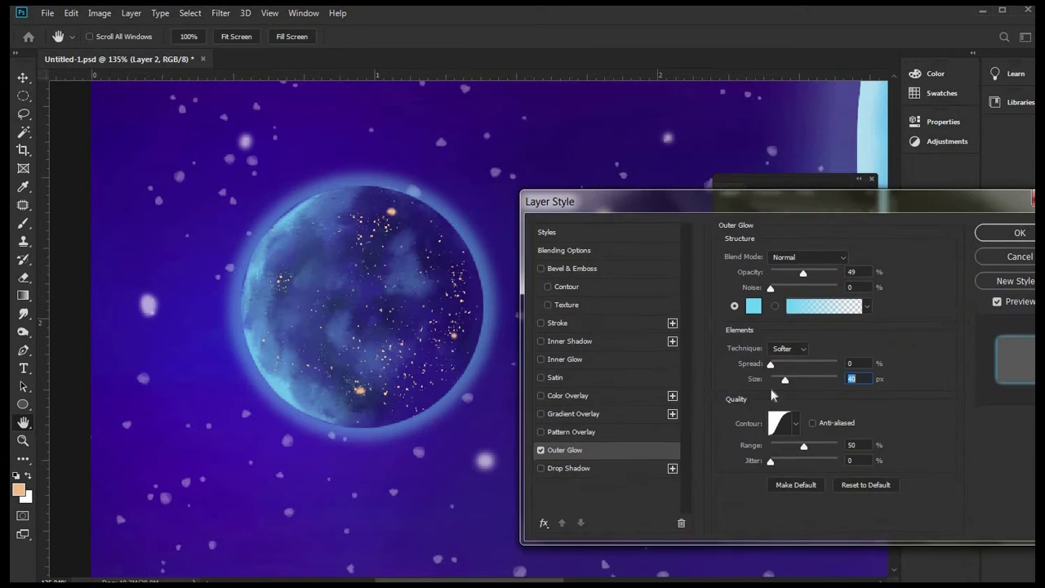
{"action": "left_click", "coordinate": [796, 424]}
{"action": "left_click", "coordinate": [710, 477]}
{"action": "left_click", "coordinate": [732, 477]}
{"action": "left_click", "coordinate": [754, 481]}
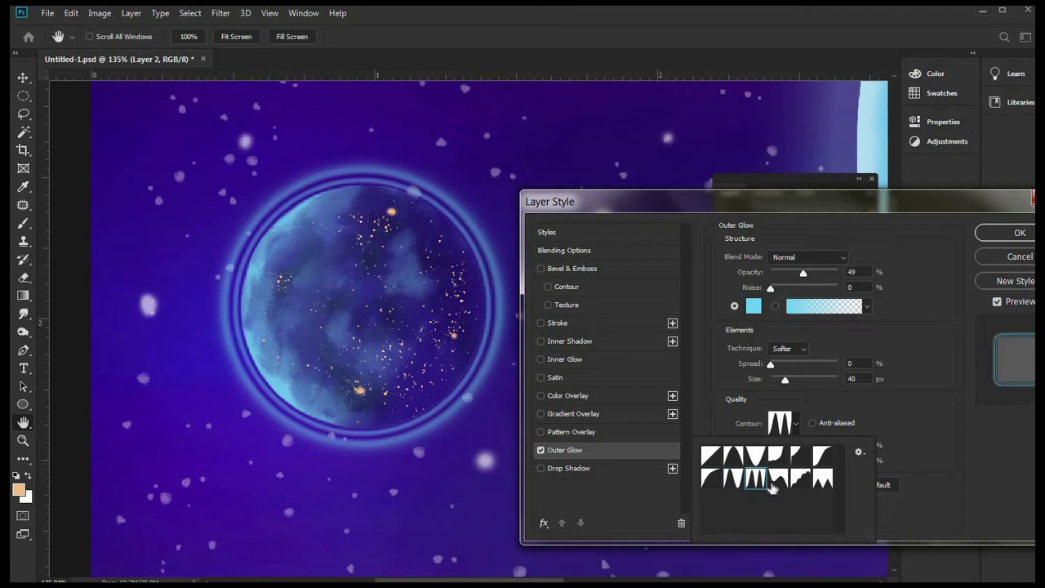
{"action": "left_click", "coordinate": [782, 481]}
{"action": "left_click", "coordinate": [799, 481]}
{"action": "left_click", "coordinate": [710, 456]}
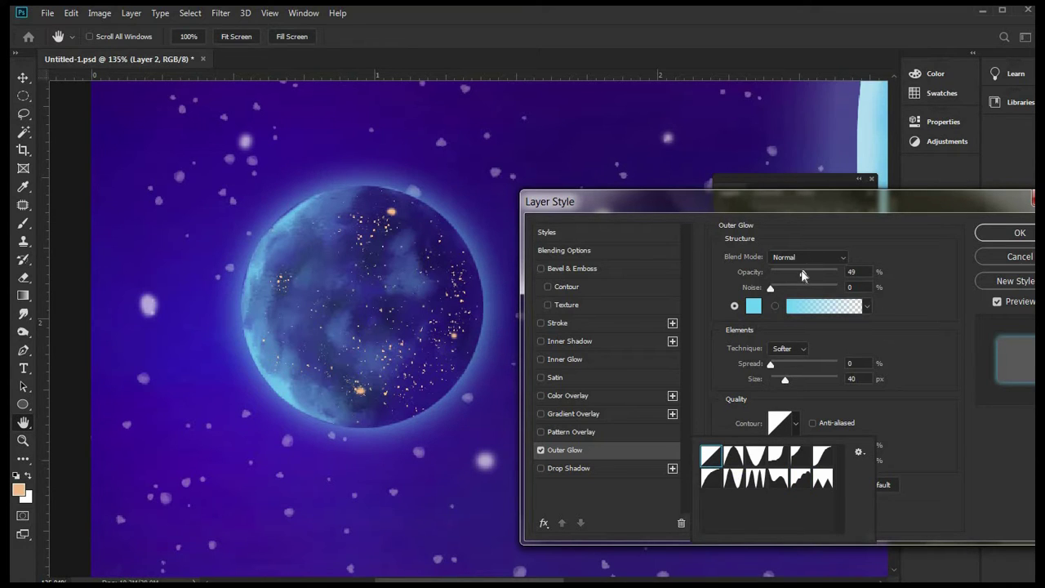
- Set the outer glow's opacity to 68% and apply the layer style
{"action": "left_click", "coordinate": [812, 272]}
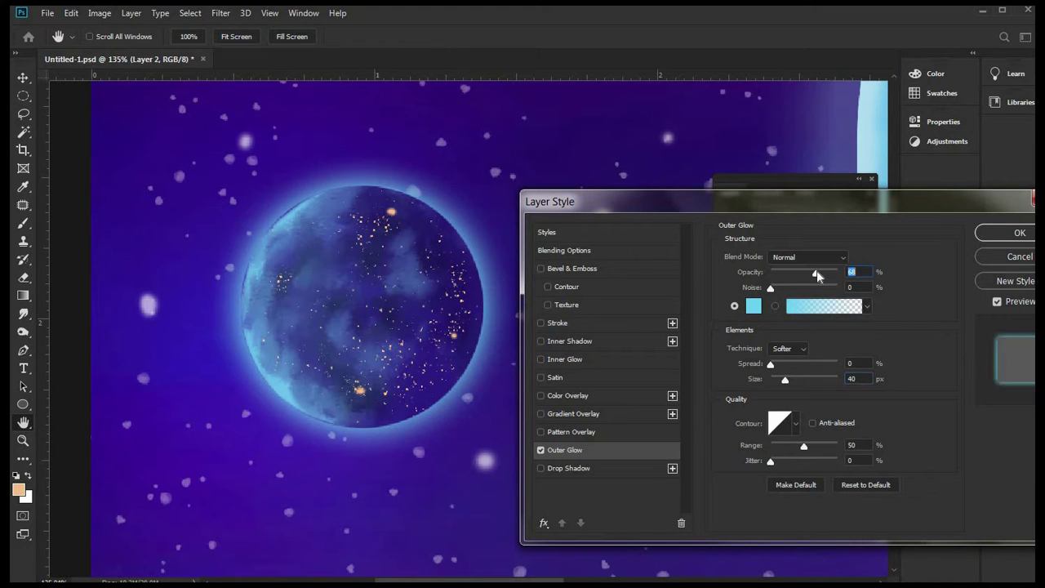
{"action": "key", "text": "Return"}
{"action": "key", "text": "l"}
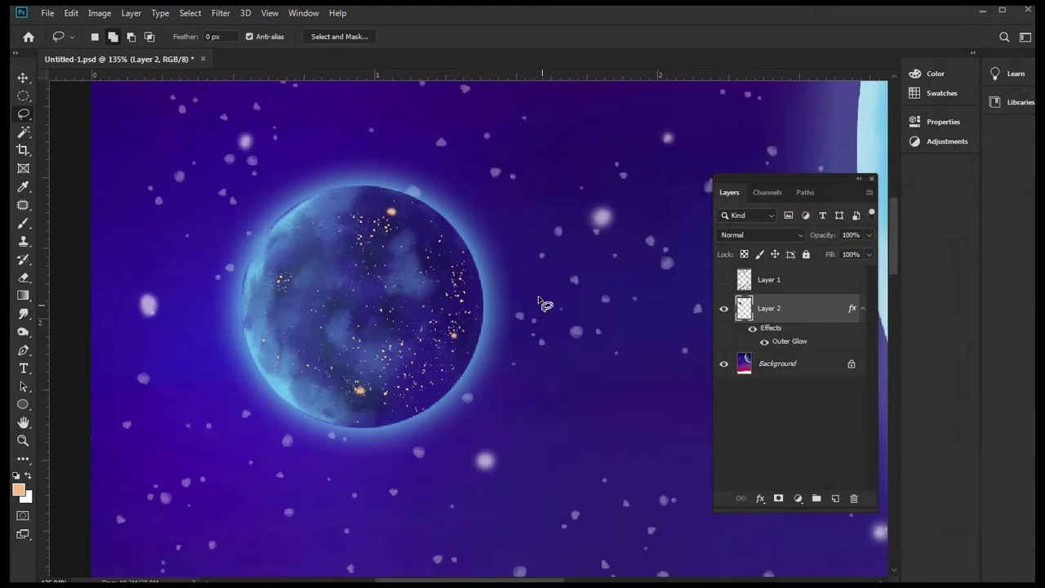
- Load the moon layer's outline as a selection and merge that layer down into the Background
{"action": "scroll", "coordinate": [493, 294], "scroll_direction": "down", "scroll_amount": 2}
{"action": "scroll", "coordinate": [493, 294], "scroll_direction": "down", "scroll_amount": 4}
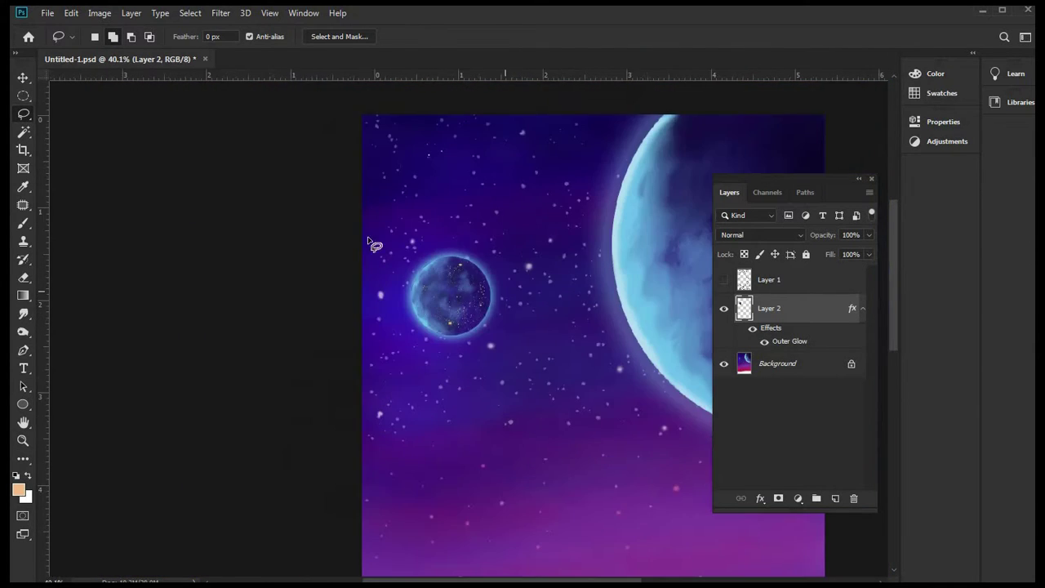
{"action": "scroll", "coordinate": [344, 161], "scroll_direction": "up", "scroll_amount": 1}
{"action": "scroll", "coordinate": [351, 167], "scroll_direction": "up", "scroll_amount": 2}
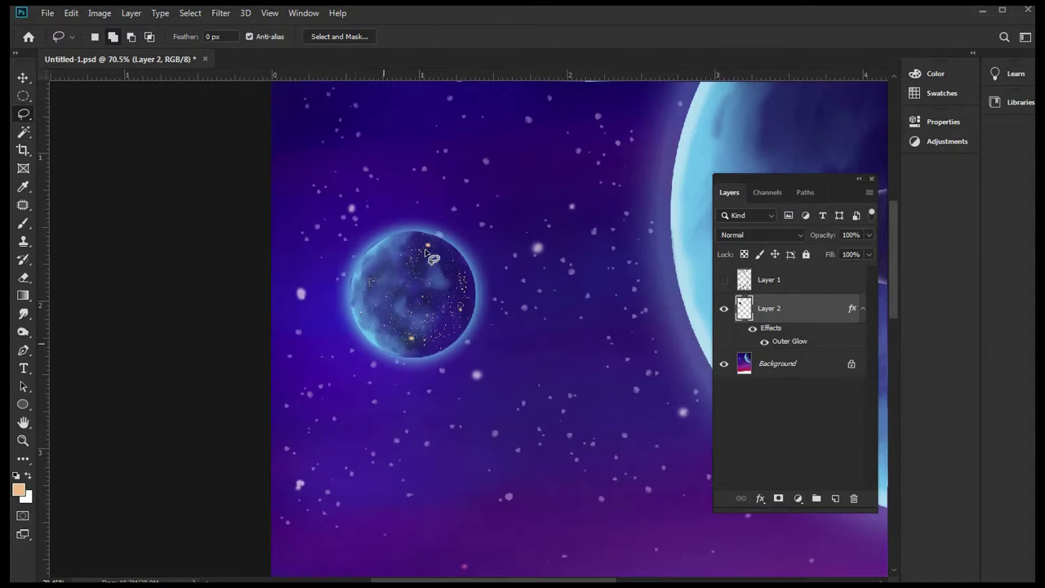
{"action": "scroll", "coordinate": [427, 245], "scroll_direction": "up", "scroll_amount": 3}
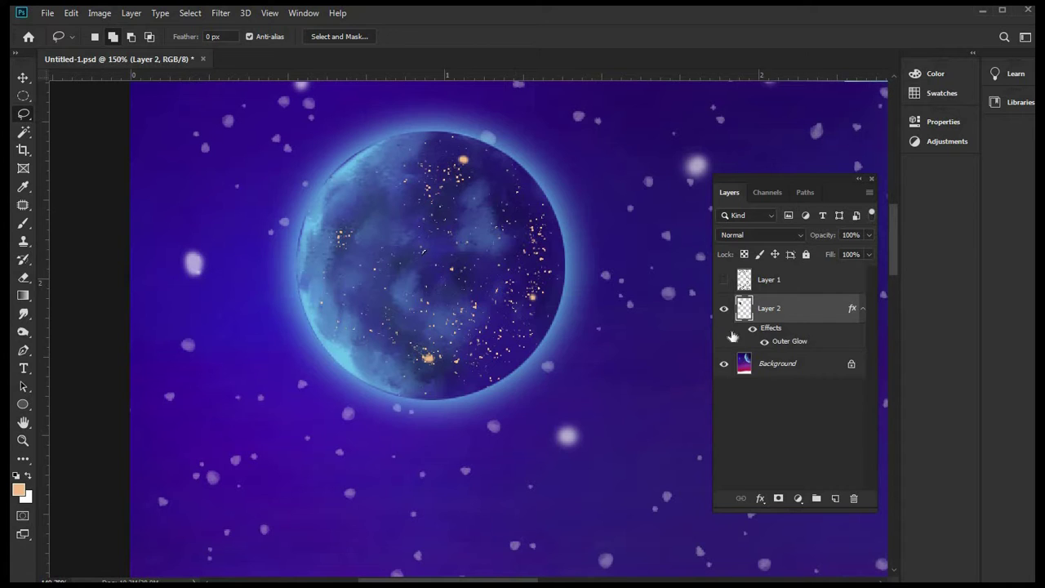
{"action": "left_click", "coordinate": [724, 309]}
{"action": "left_click", "coordinate": [724, 308]}
{"action": "left_click", "coordinate": [745, 309], "text": "ctrl"}
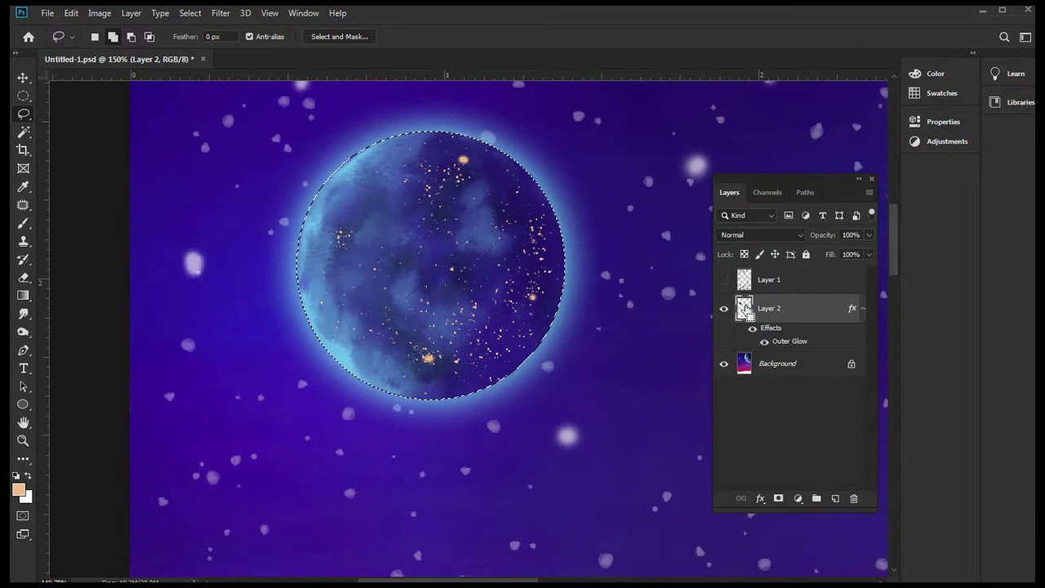
{"action": "key", "text": "ctrl+e"}
- Paint a white highlight along the selected moon's left rim using a brush at 29% opacity
{"action": "scroll", "coordinate": [327, 204], "scroll_direction": "up", "scroll_amount": 5}
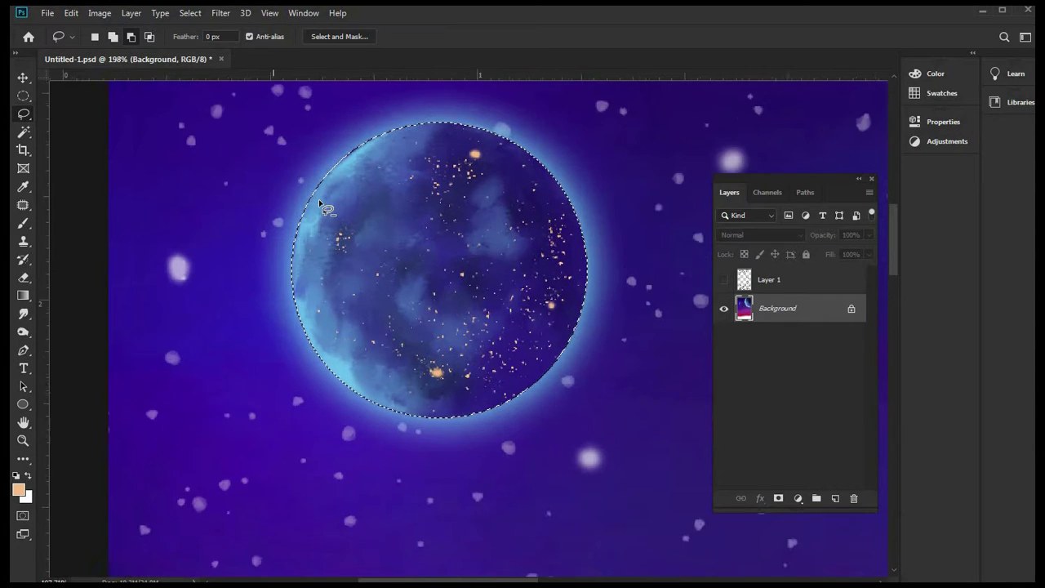
{"action": "left_click", "coordinate": [29, 474]}
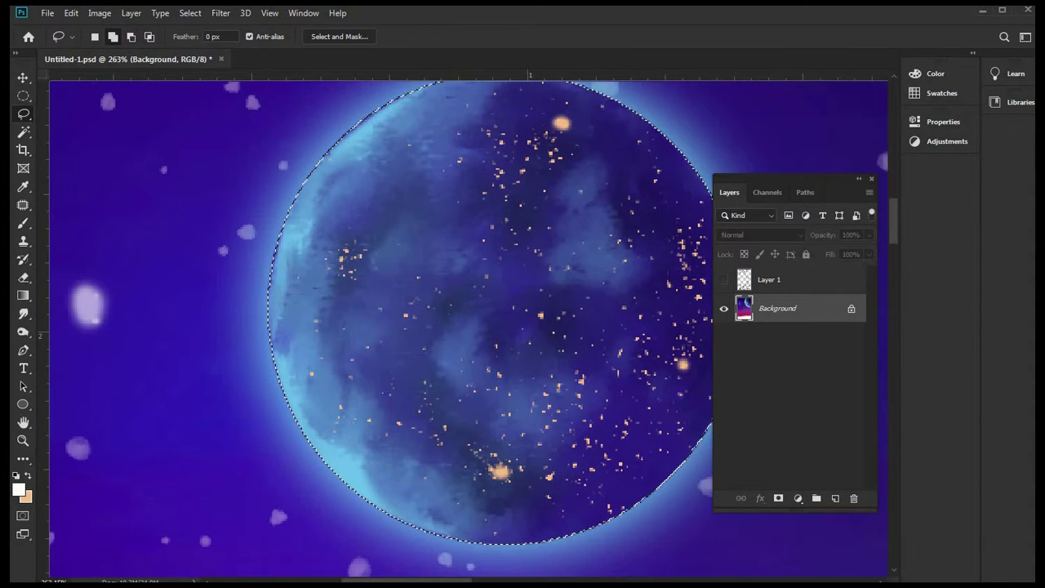
{"action": "left_click", "coordinate": [23, 222]}
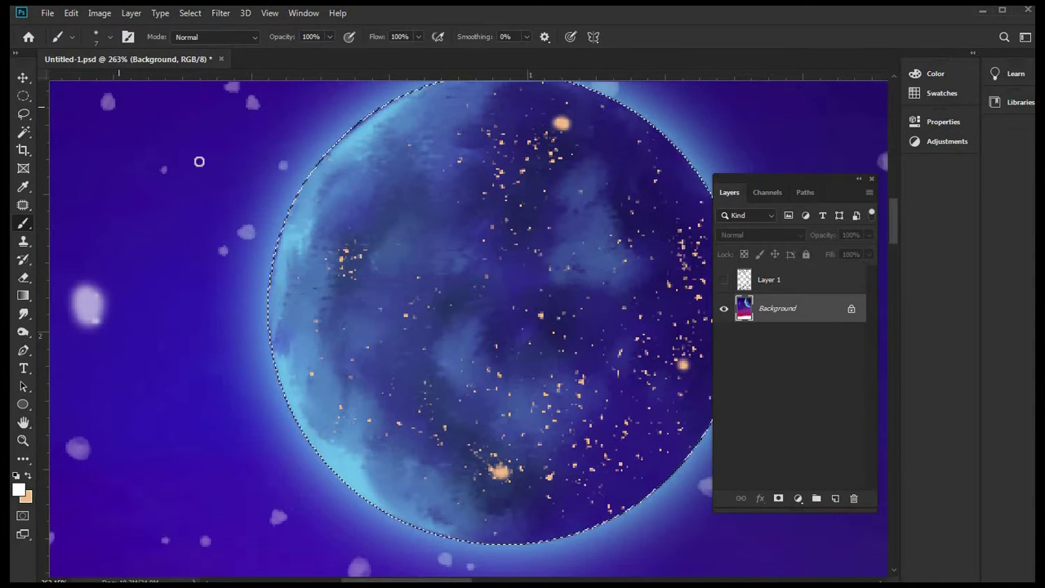
{"action": "scroll", "coordinate": [198, 161], "scroll_direction": "up", "scroll_amount": 2}
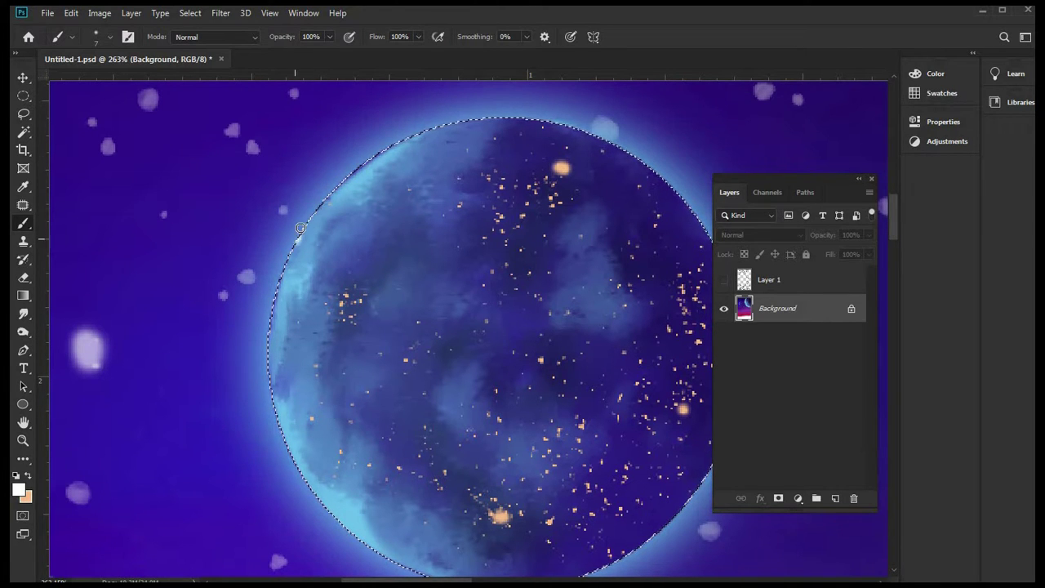
{"action": "left_click", "coordinate": [329, 37]}
{"action": "left_click_drag", "start_coordinate": [332, 51], "coordinate": [284, 54]}
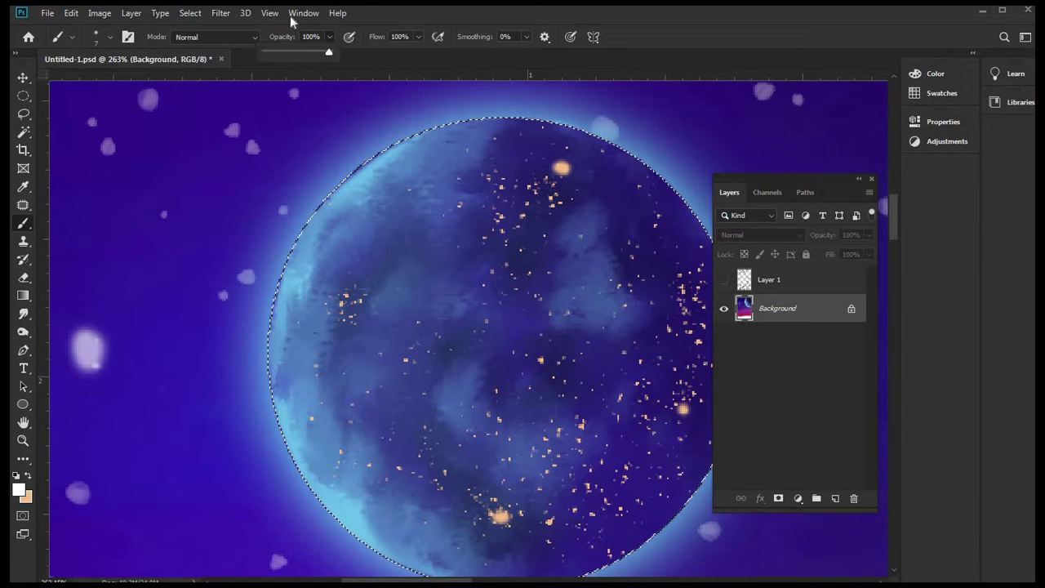
{"action": "mouse_move", "coordinate": [374, 235]}
{"action": "left_mouse_down"}
{"action": "mouse_move", "coordinate": [285, 227]}
{"action": "mouse_move", "coordinate": [319, 193]}
{"action": "mouse_move", "coordinate": [324, 231]}
{"action": "mouse_move", "coordinate": [288, 264]}
{"action": "mouse_move", "coordinate": [354, 170]}
{"action": "mouse_move", "coordinate": [298, 245]}
{"action": "mouse_move", "coordinate": [329, 189]}
{"action": "mouse_move", "coordinate": [298, 245]}
{"action": "mouse_move", "coordinate": [351, 171]}
{"action": "mouse_move", "coordinate": [400, 137]}
{"action": "mouse_move", "coordinate": [323, 204]}
{"action": "mouse_move", "coordinate": [359, 169]}
{"action": "mouse_move", "coordinate": [330, 211]}
{"action": "mouse_move", "coordinate": [294, 232]}
{"action": "left_mouse_up"}
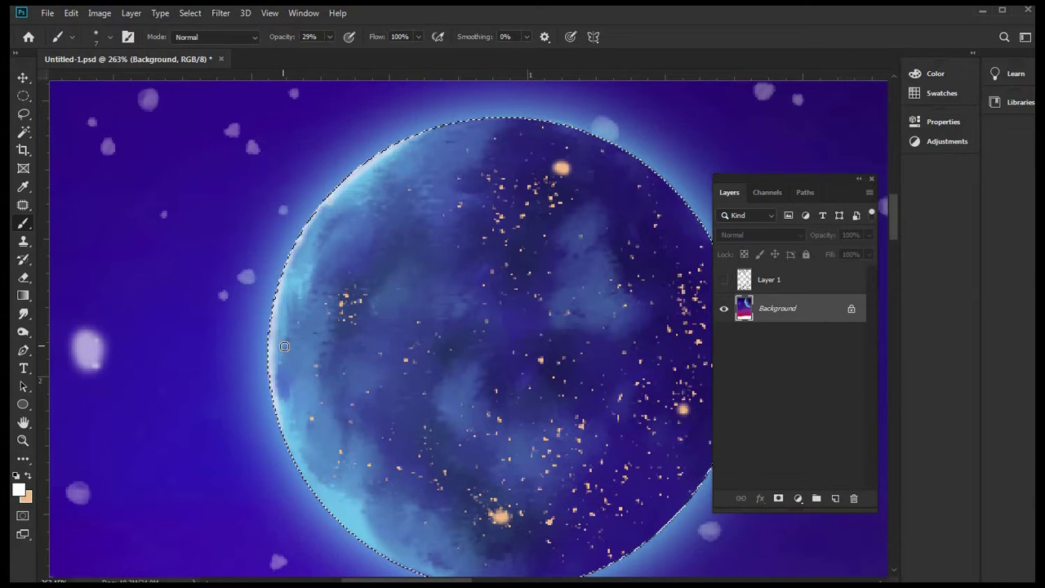
{"action": "scroll", "coordinate": [293, 340], "scroll_direction": "down", "scroll_amount": 3}
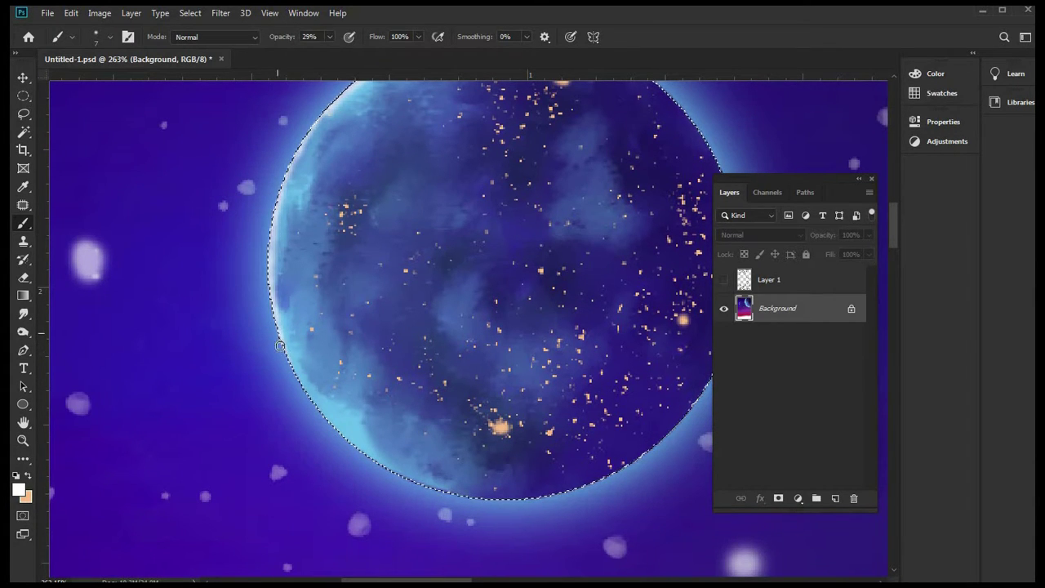
{"action": "left_click_drag", "start_coordinate": [288, 372], "coordinate": [392, 474]}
{"action": "scroll", "coordinate": [440, 310], "scroll_direction": "up", "scroll_amount": 3}
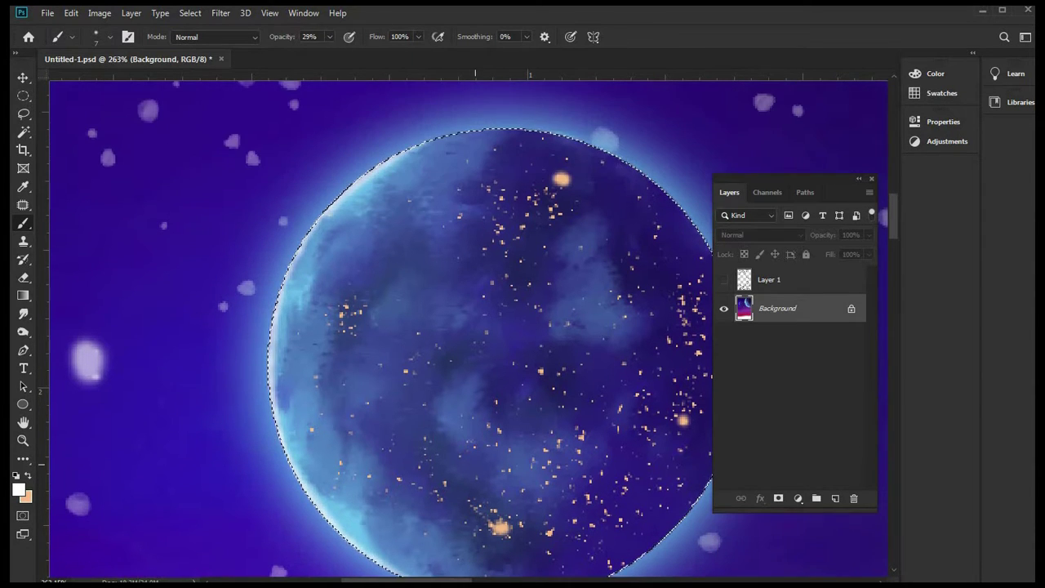
- Blend the moon's white rim highlight with the Smudge tool at 41% strength and clear the selection
{"action": "left_click", "coordinate": [23, 313]}
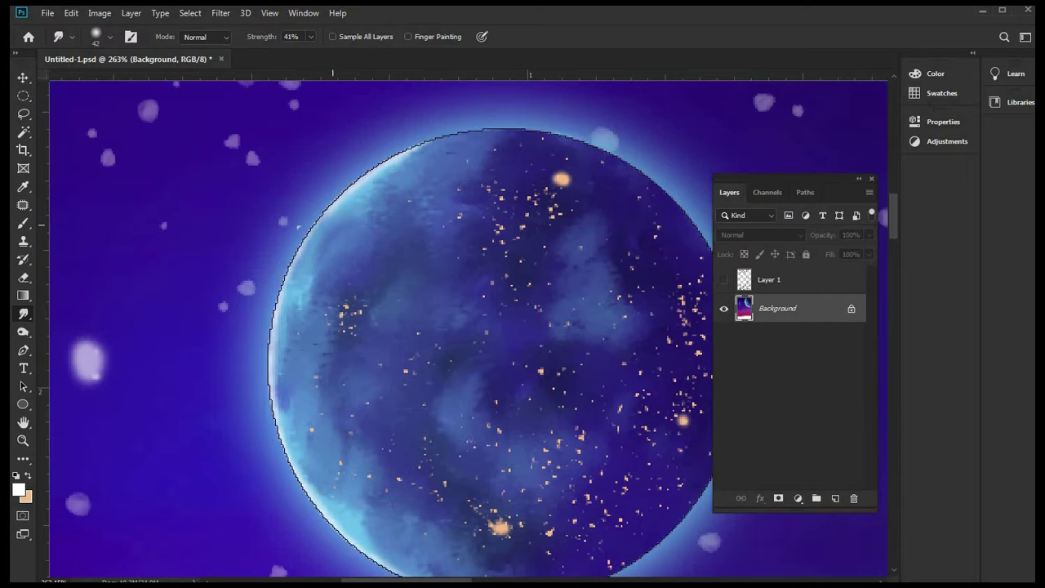
{"action": "scroll", "coordinate": [427, 235], "scroll_direction": "down", "scroll_amount": 5}
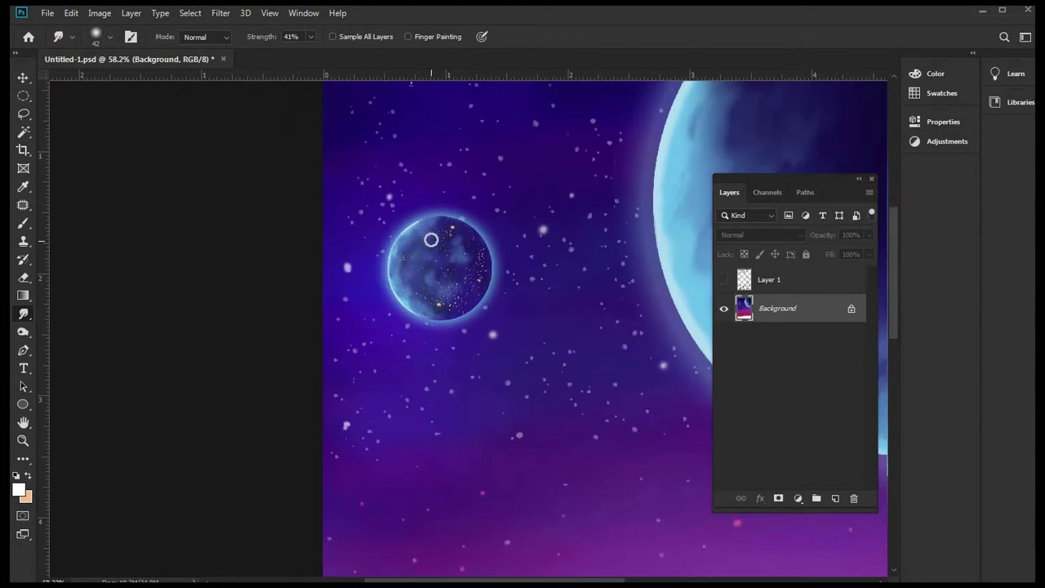
{"action": "scroll", "coordinate": [430, 211], "scroll_direction": "up", "scroll_amount": 5}
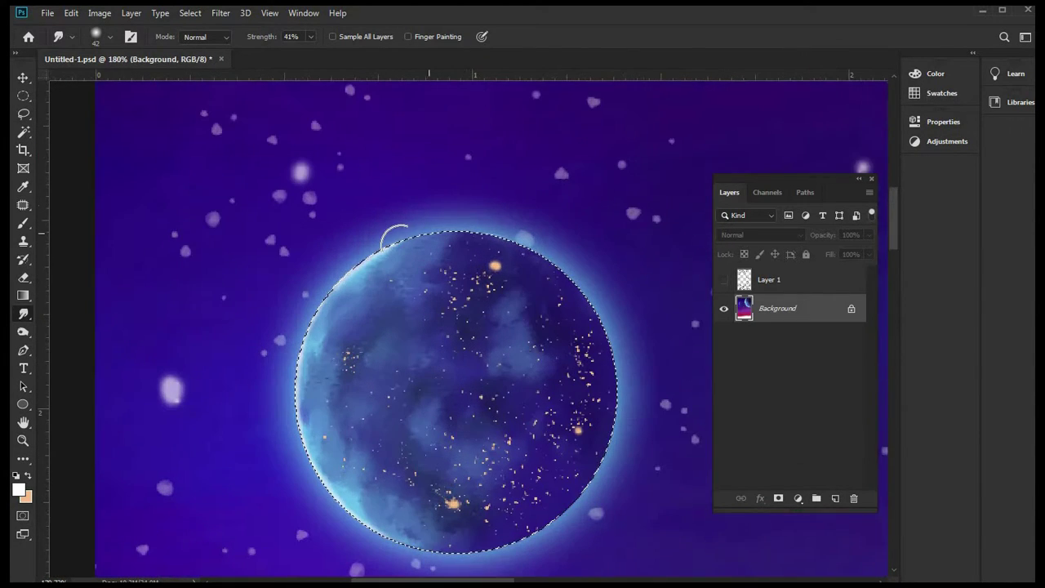
{"action": "mouse_move", "coordinate": [414, 237]}
{"action": "left_mouse_down"}
{"action": "mouse_move", "coordinate": [400, 237]}
{"action": "mouse_move", "coordinate": [455, 234]}
{"action": "mouse_move", "coordinate": [383, 235]}
{"action": "left_mouse_up"}
{"action": "scroll", "coordinate": [413, 408], "scroll_direction": "down", "scroll_amount": 2}
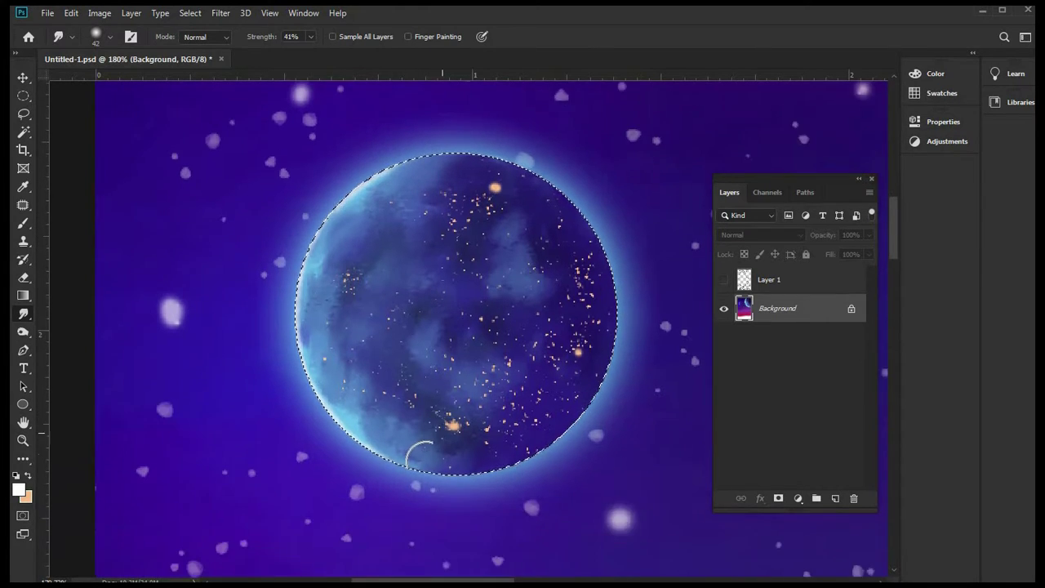
{"action": "key", "text": "ctrl+d"}
{"action": "scroll", "coordinate": [430, 439], "scroll_direction": "down", "scroll_amount": 5}
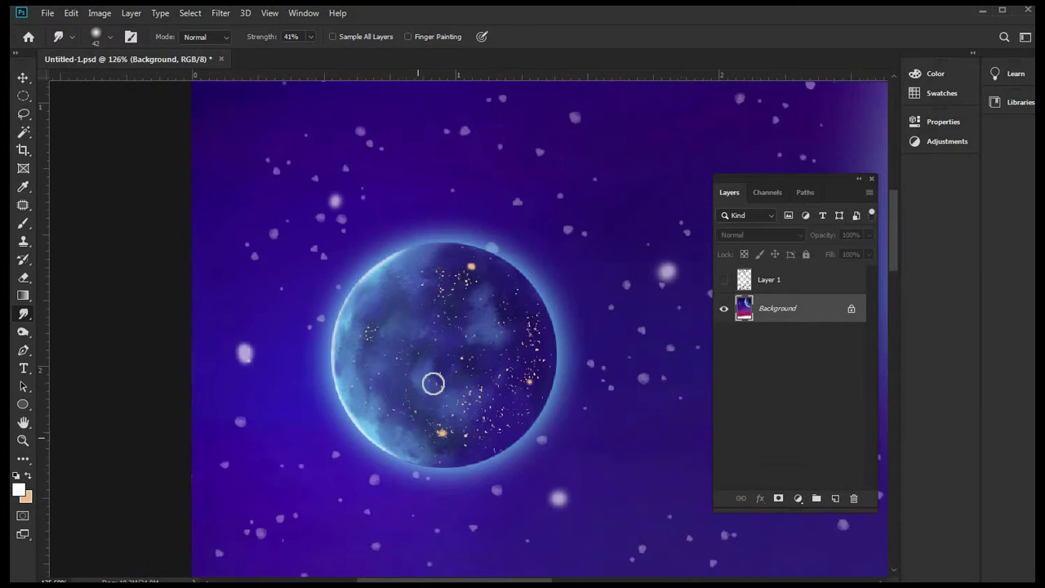
{"action": "key", "text": "ctrl+z"}
{"action": "scroll", "coordinate": [392, 275], "scroll_direction": "up", "scroll_amount": 8}
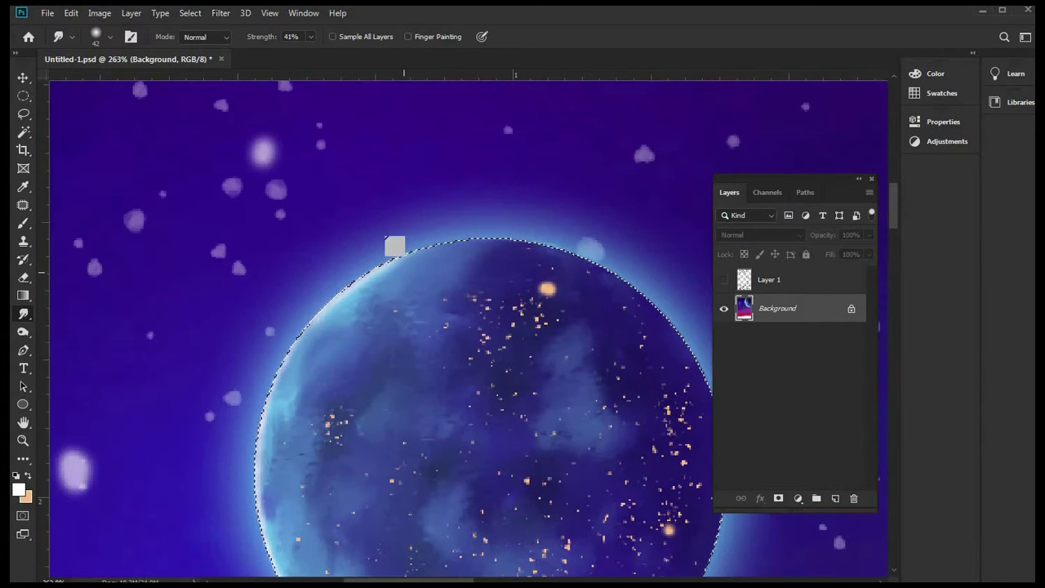
{"action": "key", "text": "ctrl+d"}
{"action": "scroll", "coordinate": [460, 270], "scroll_direction": "down", "scroll_amount": 12}
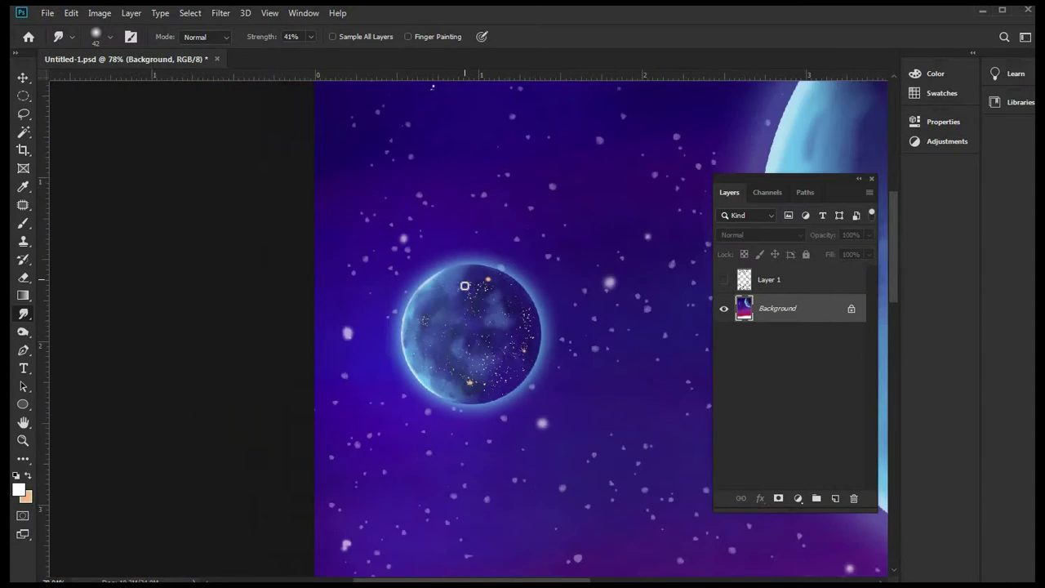
- Toggle the sketch on Layer 1 on and off to compare it with the painted sky and moons, leaving it hidden
{"action": "scroll", "coordinate": [465, 286], "scroll_direction": "down", "scroll_amount": 2}
{"action": "scroll", "coordinate": [465, 286], "scroll_direction": "up", "scroll_amount": 1}
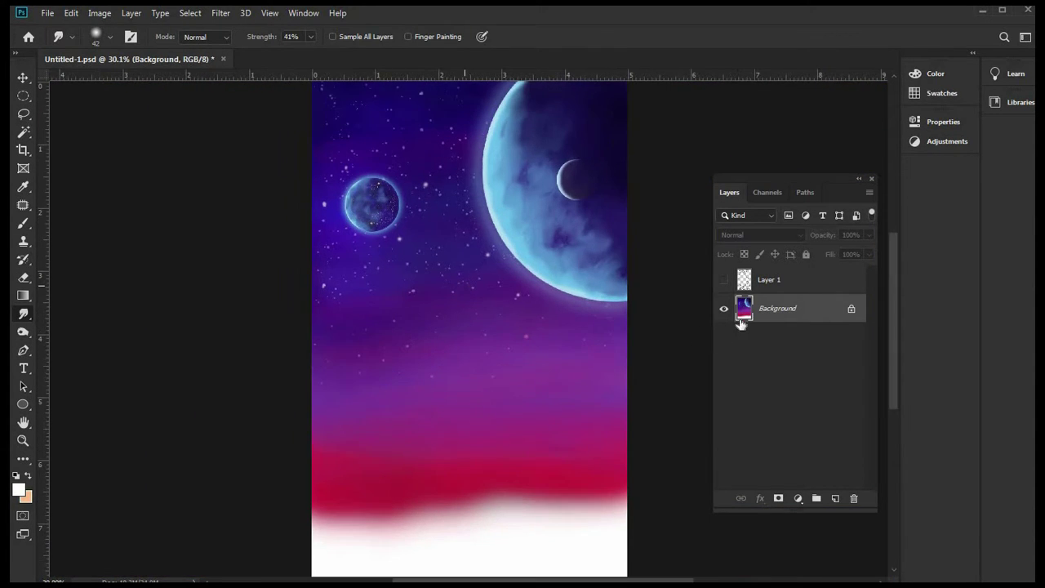
{"action": "left_click", "coordinate": [723, 280]}
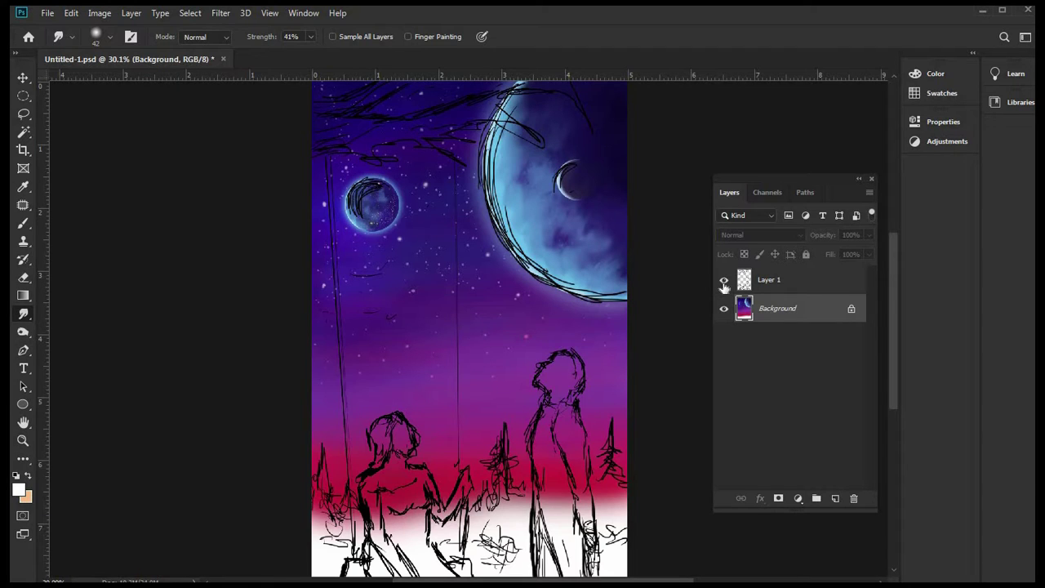
{"action": "left_click", "coordinate": [723, 282]}
{"action": "left_click", "coordinate": [723, 281]}
{"action": "left_click", "coordinate": [724, 282]}
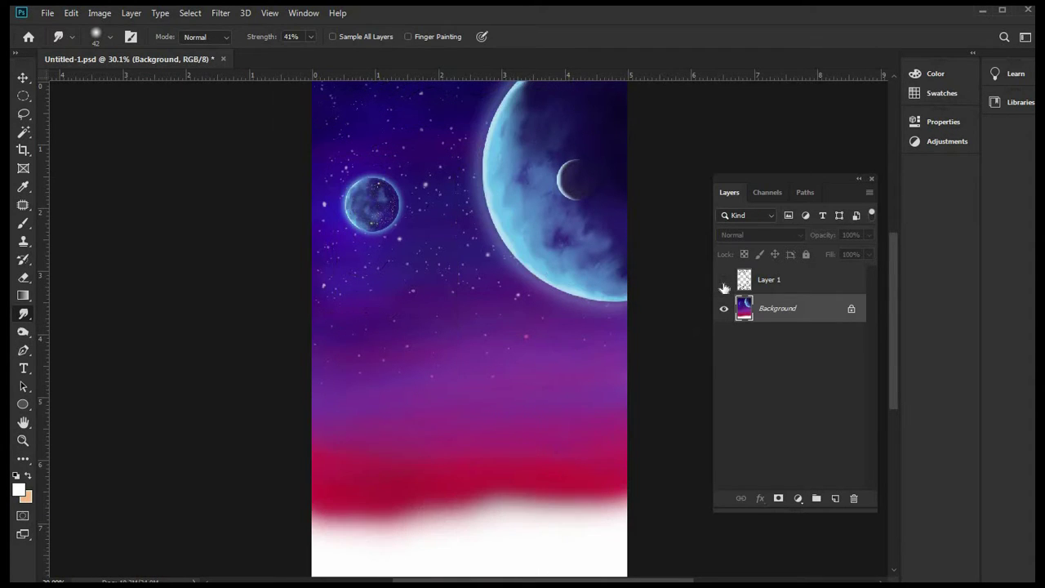
{"action": "left_click", "coordinate": [723, 282]}
{"action": "left_click", "coordinate": [723, 281]}
{"action": "scroll", "coordinate": [388, 213], "scroll_direction": "up", "scroll_amount": 7}
{"action": "scroll", "coordinate": [336, 206], "scroll_direction": "up", "scroll_amount": 6}
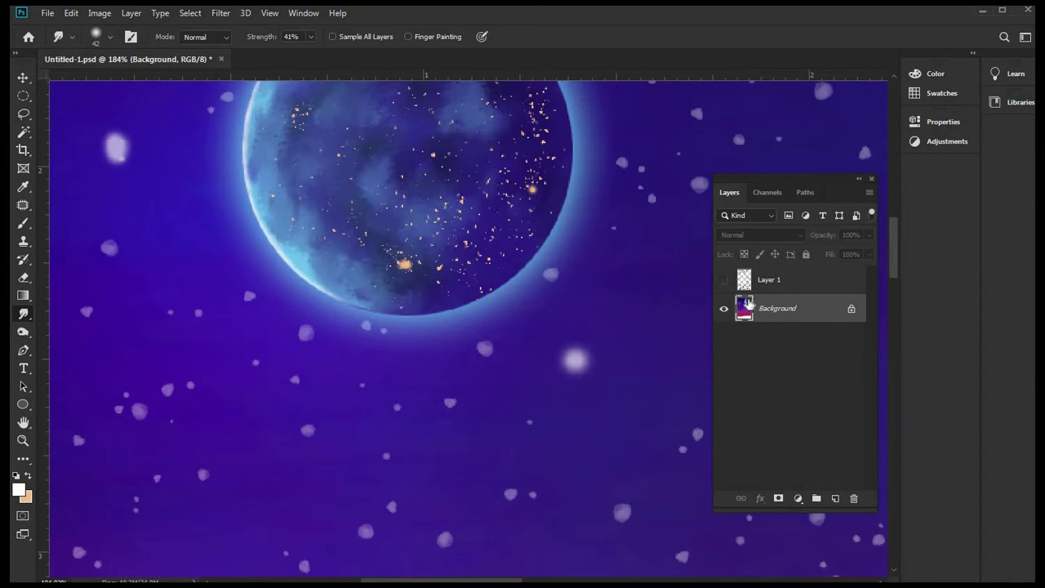
{"action": "key", "text": "ctrl+comma"}
{"action": "key", "text": "ctrl+comma"}
{"action": "key", "text": "ctrl+comma"}
{"action": "key", "text": "ctrl+comma"}
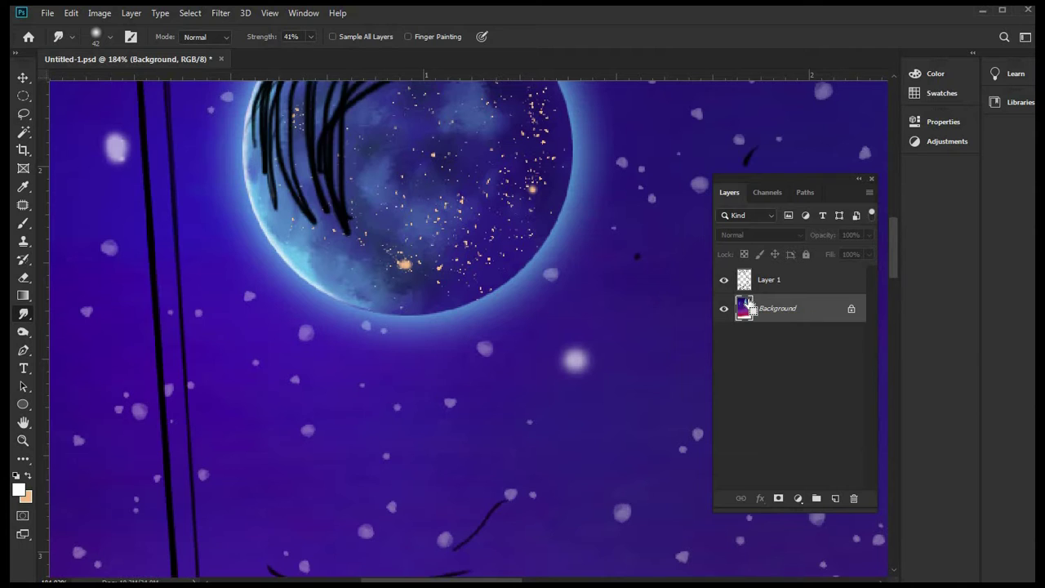
{"action": "key", "text": "ctrl+comma"}
{"action": "key", "text": "ctrl+comma"}
- Restore the small moon's selection, check its lower edge up close, and clear the selection
{"action": "key", "text": "ctrl+shift+d"}
{"action": "scroll", "coordinate": [364, 287], "scroll_direction": "up", "scroll_amount": 2}
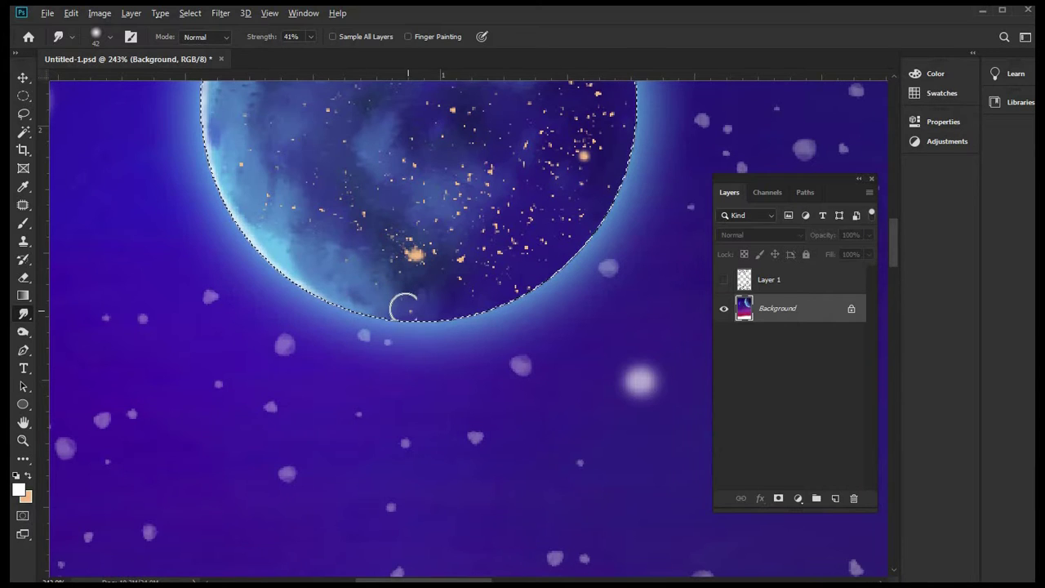
{"action": "scroll", "coordinate": [401, 303], "scroll_direction": "down", "scroll_amount": 5}
{"action": "scroll", "coordinate": [412, 305], "scroll_direction": "down", "scroll_amount": 4}
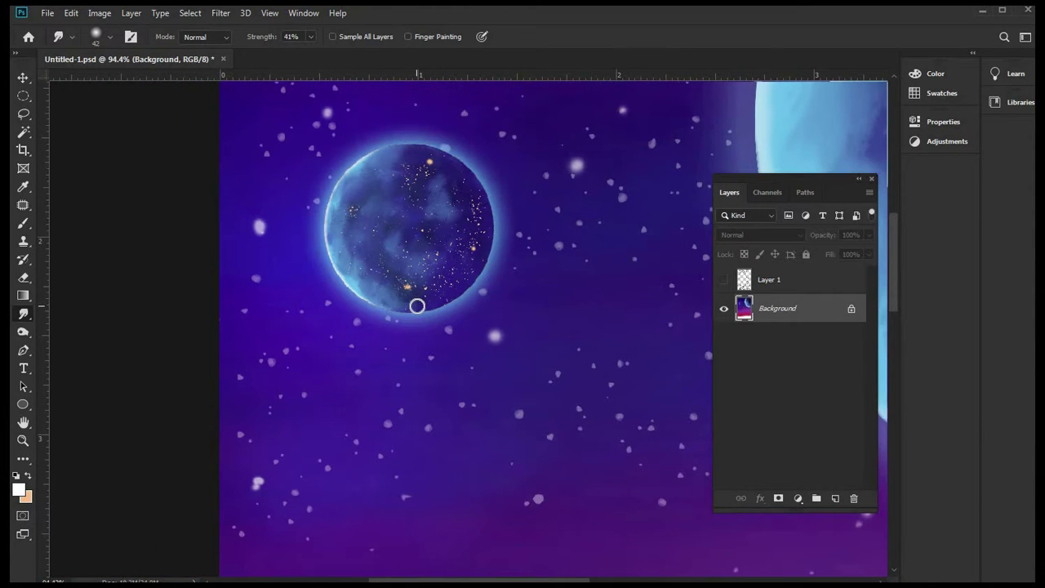
- Compare the painting with and without the Layer 1 sketch, leaving the sketch visible over the painted sky
{"action": "scroll", "coordinate": [418, 304], "scroll_direction": "down", "scroll_amount": 2}
{"action": "scroll", "coordinate": [418, 303], "scroll_direction": "up", "scroll_amount": 4}
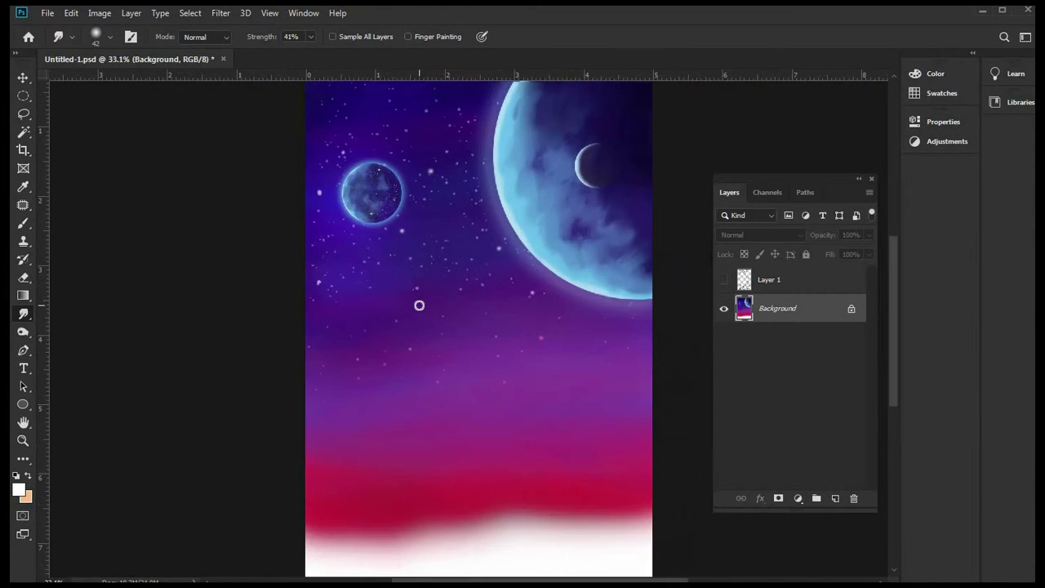
{"action": "scroll", "coordinate": [425, 305], "scroll_direction": "down", "scroll_amount": 2}
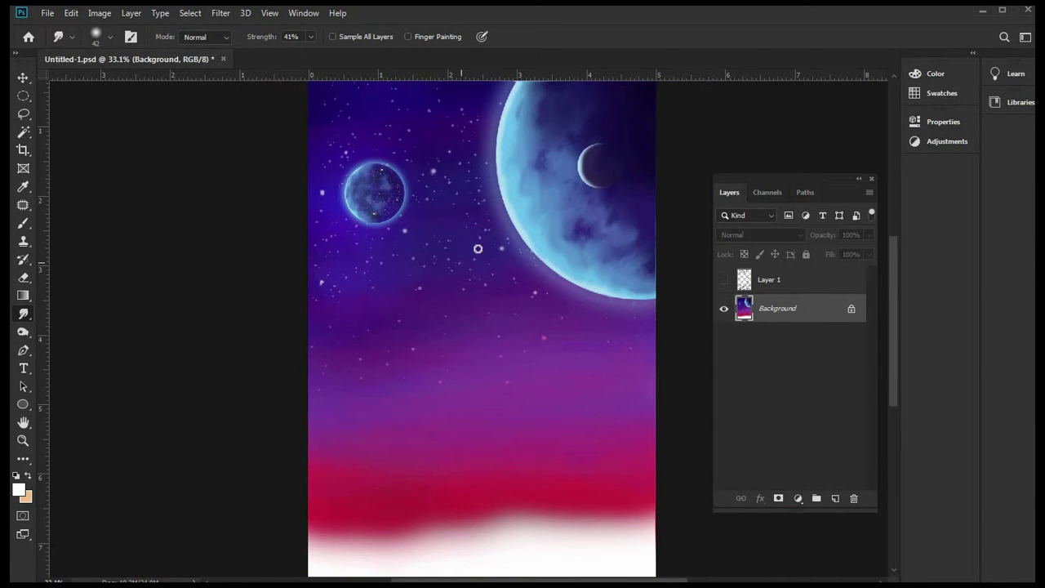
{"action": "left_click", "coordinate": [723, 280]}
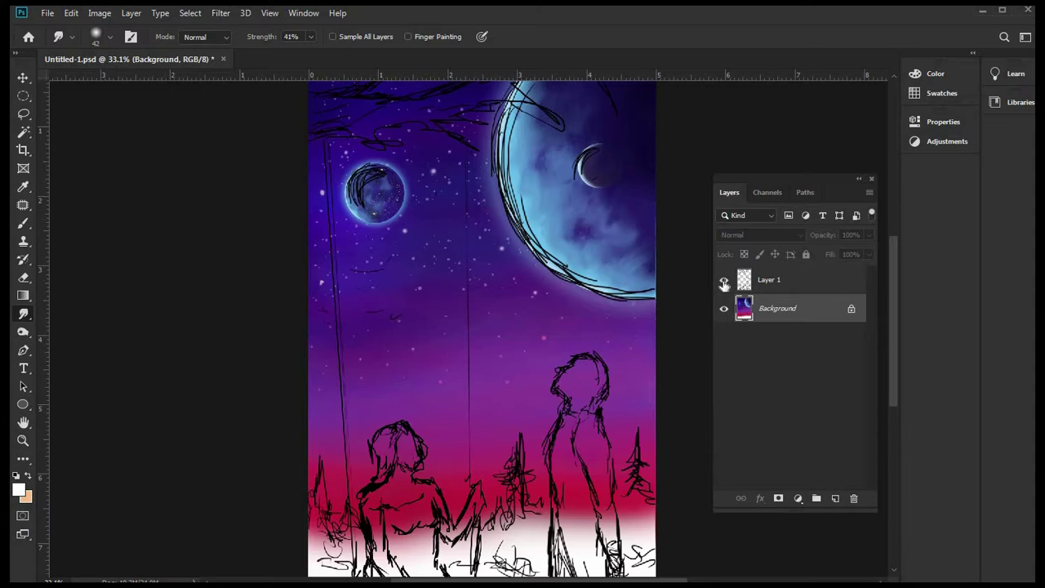
{"action": "left_click", "coordinate": [723, 280]}
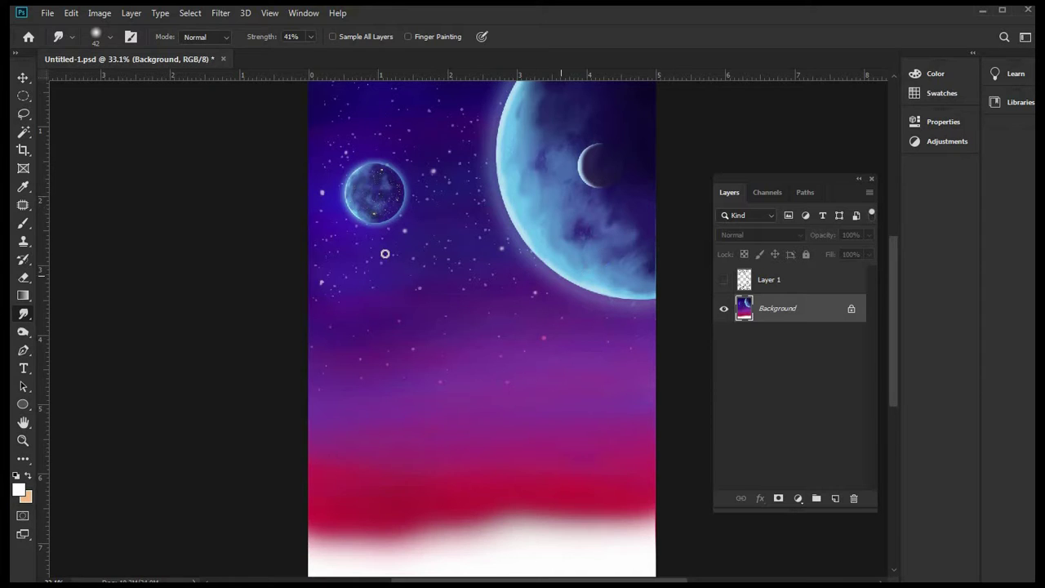
{"action": "left_click", "coordinate": [723, 280]}
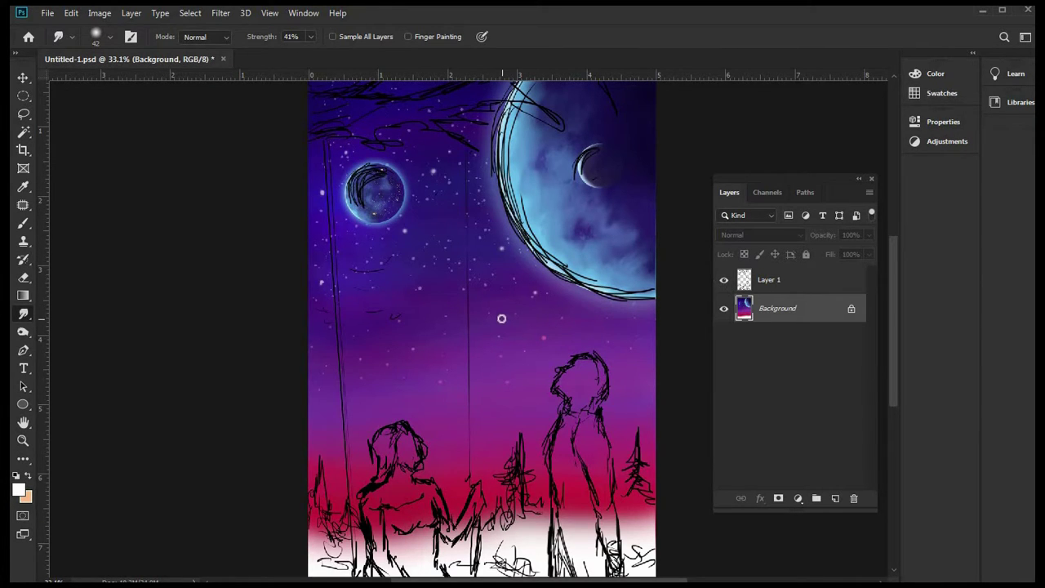
{"action": "scroll", "coordinate": [501, 319], "scroll_direction": "down", "scroll_amount": 3}
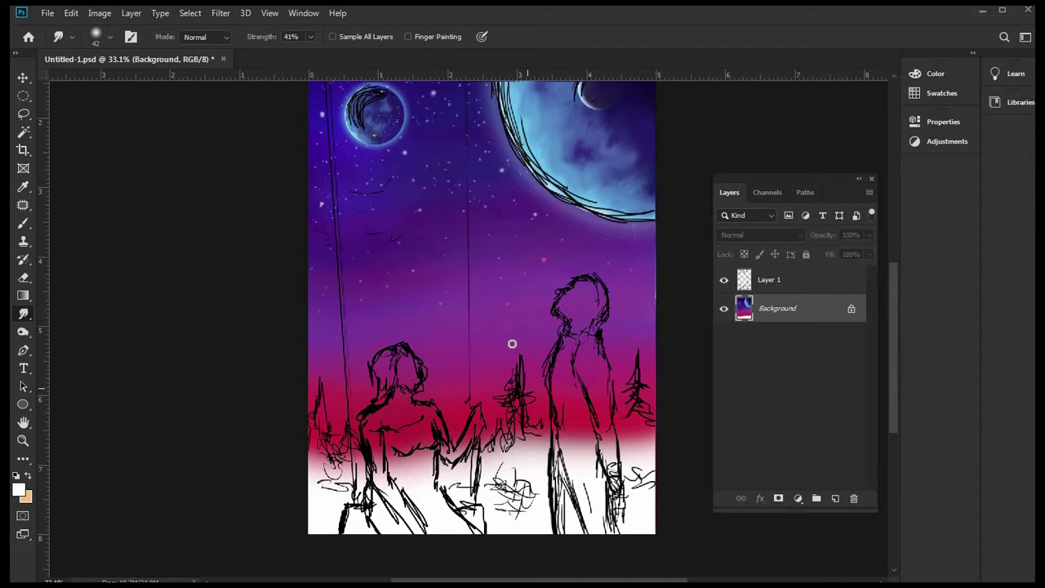
{"action": "scroll", "coordinate": [475, 310], "scroll_direction": "up", "scroll_amount": 2}
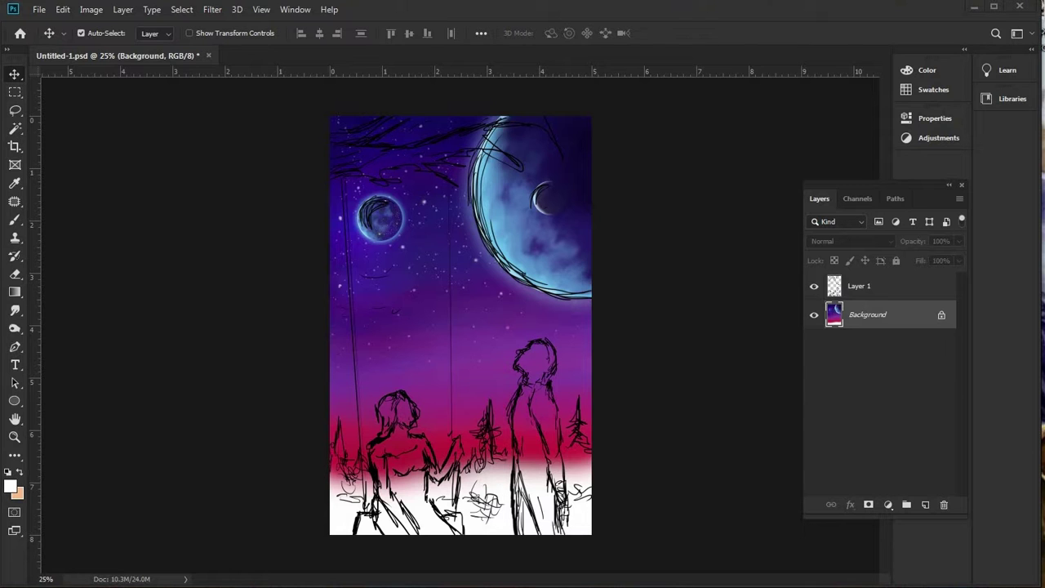
- Switch to the DeviantArt reference in the browser, examine its silhouetted figures, pine trees and grassy slope, and return to the painting
{"action": "key", "text": "alt+Tab"}
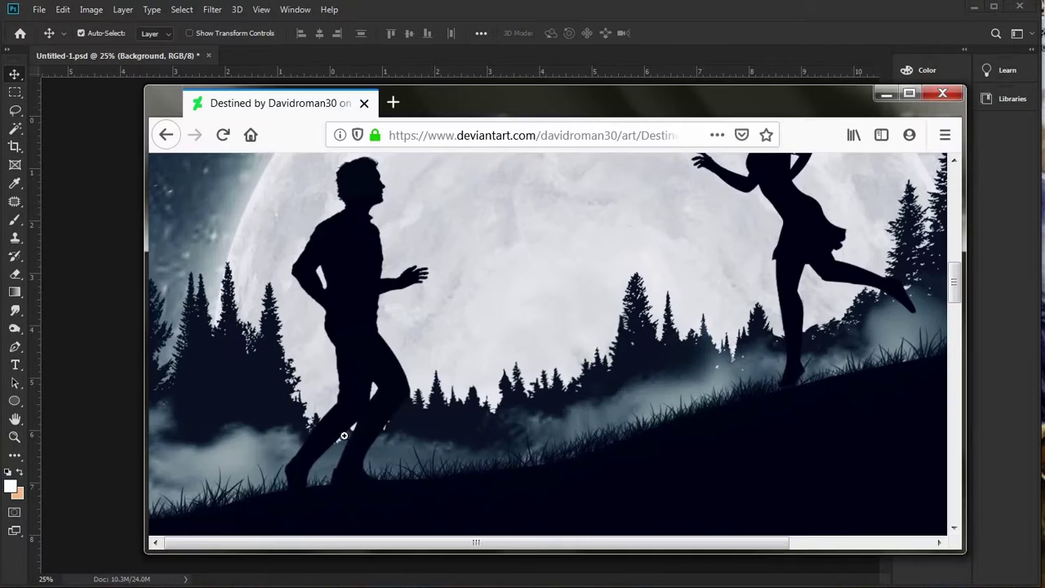
{"action": "scroll", "coordinate": [395, 423], "scroll_direction": "up", "scroll_amount": 3}
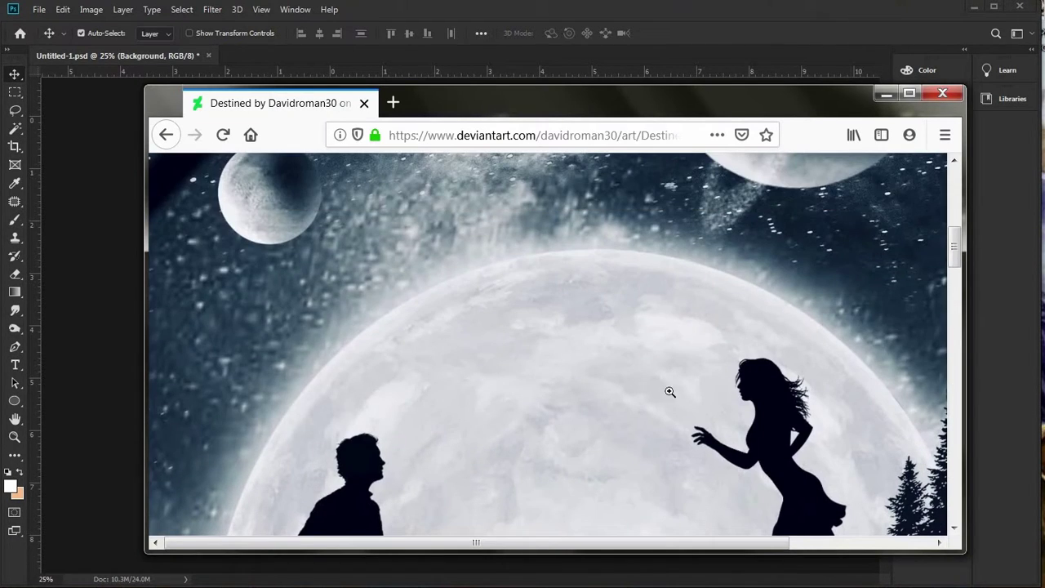
{"action": "scroll", "coordinate": [750, 385], "scroll_direction": "down", "scroll_amount": 2}
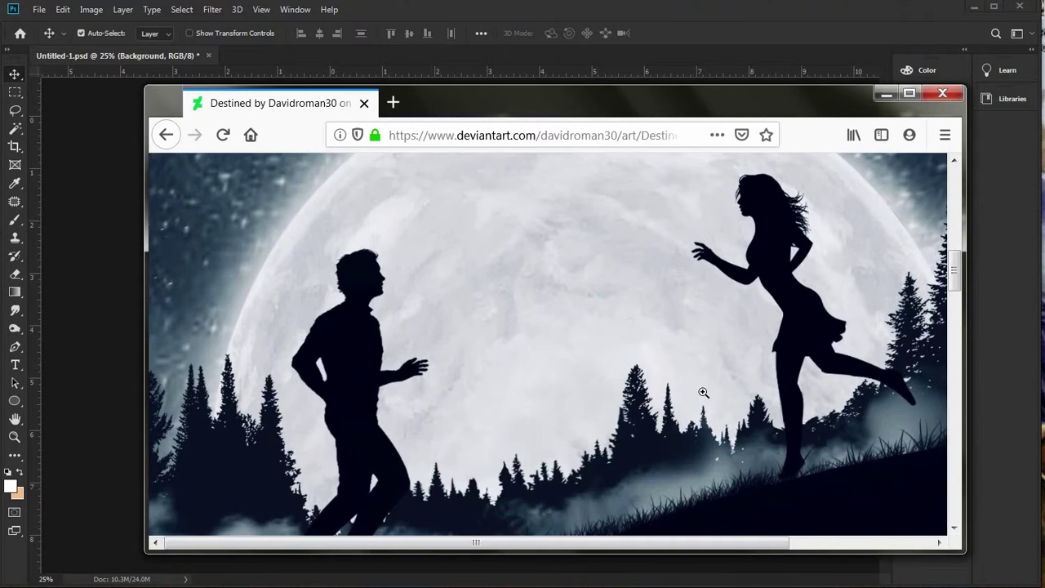
{"action": "scroll", "coordinate": [353, 384], "scroll_direction": "up", "scroll_amount": 2}
{"action": "scroll", "coordinate": [361, 397], "scroll_direction": "down", "scroll_amount": 4}
{"action": "scroll", "coordinate": [370, 409], "scroll_direction": "up", "scroll_amount": 2}
{"action": "scroll", "coordinate": [572, 453], "scroll_direction": "down", "scroll_amount": 2}
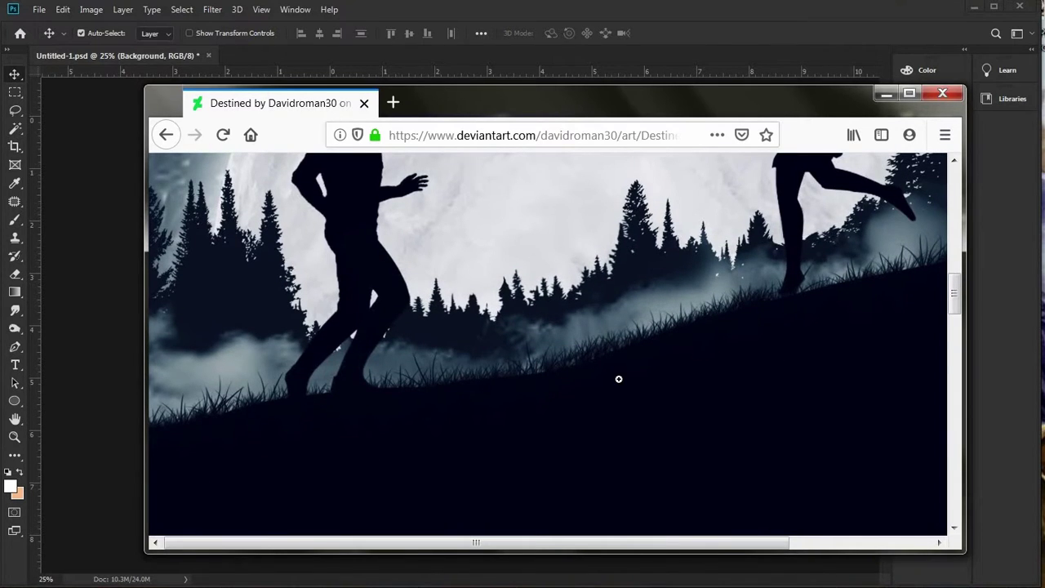
{"action": "scroll", "coordinate": [622, 343], "scroll_direction": "up", "scroll_amount": 1}
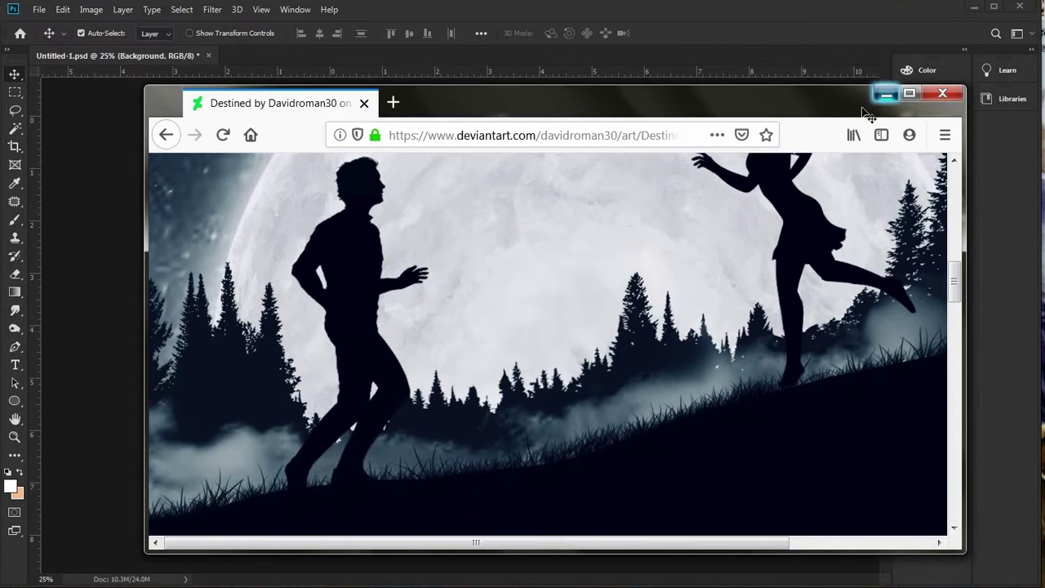
{"action": "left_click", "coordinate": [884, 93]}
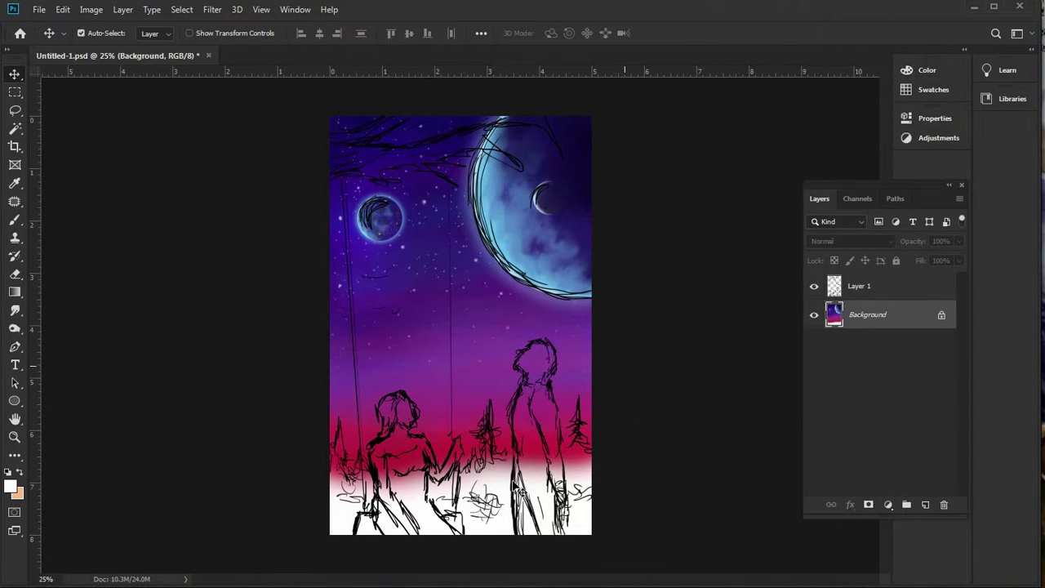
- Set the foreground color to dark navy #151d45 for painting the trees around the two sketched figures
{"action": "left_click", "coordinate": [15, 436]}
{"action": "left_click", "coordinate": [526, 497]}
{"action": "left_click", "coordinate": [559, 512]}
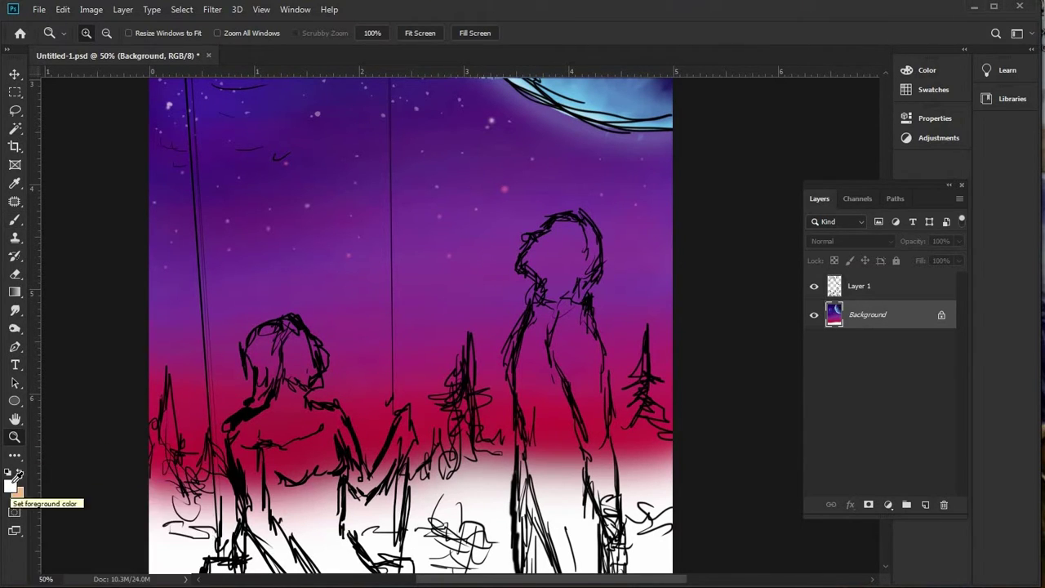
{"action": "left_click", "coordinate": [10, 487]}
{"action": "left_click", "coordinate": [906, 212]}
{"action": "mouse_move", "coordinate": [844, 283]}
{"action": "left_mouse_down"}
{"action": "mouse_move", "coordinate": [828, 284]}
{"action": "mouse_move", "coordinate": [833, 274]}
{"action": "left_mouse_up"}
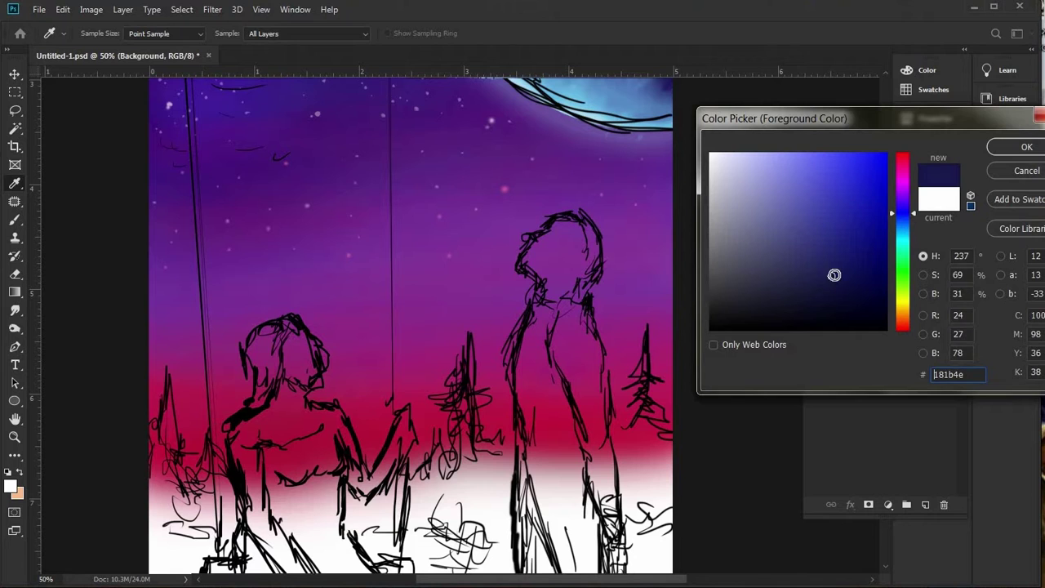
{"action": "left_click_drag", "start_coordinate": [903, 221], "coordinate": [903, 216]}
{"action": "left_click", "coordinate": [833, 283]}
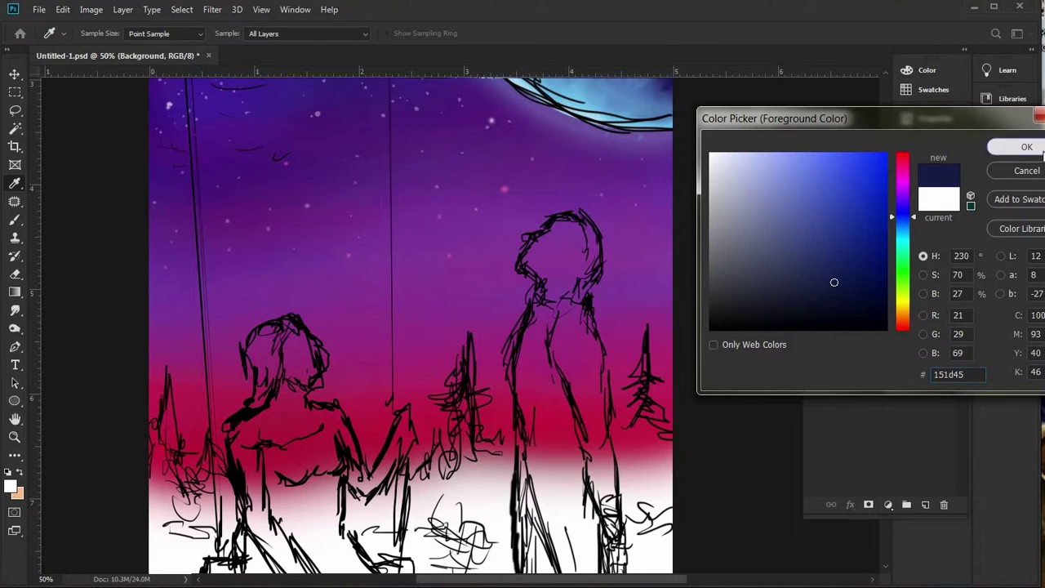
{"action": "key", "text": "Return"}
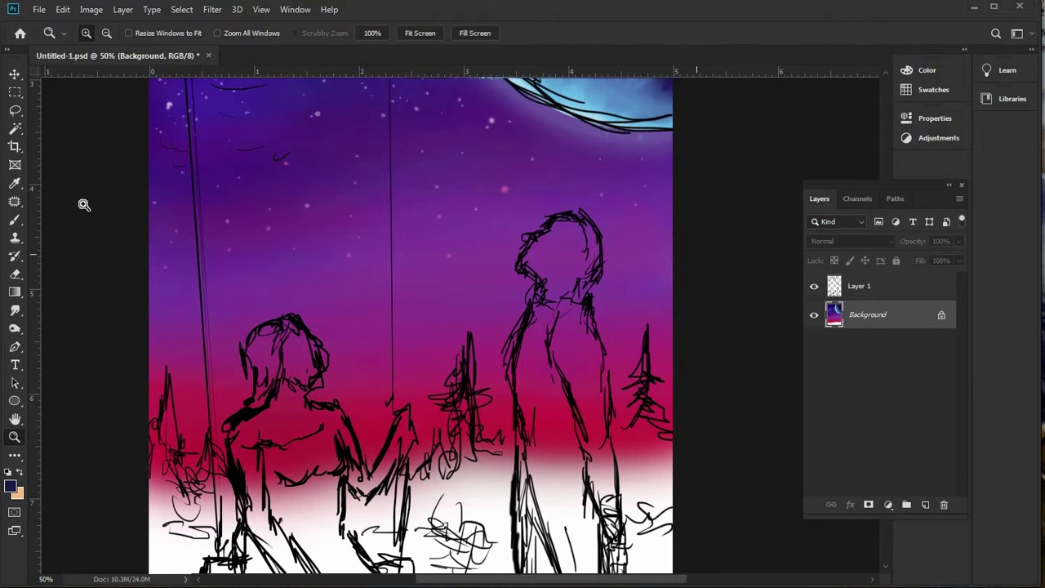
- Choose the Round Point Stiff preset for the Brush tool and enlarge it to 49 px
{"action": "left_click", "coordinate": [16, 219]}
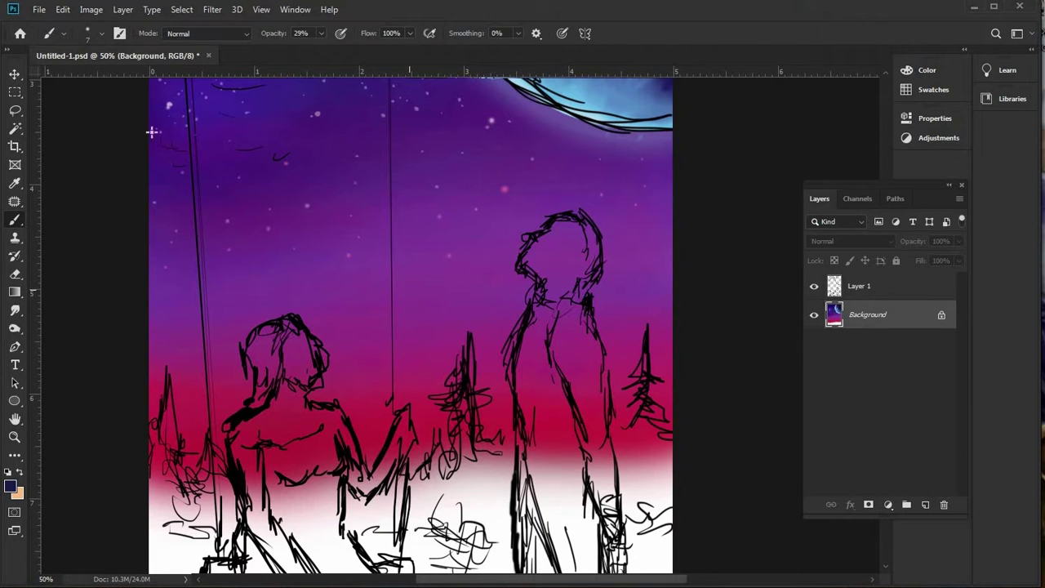
{"action": "left_click", "coordinate": [98, 33]}
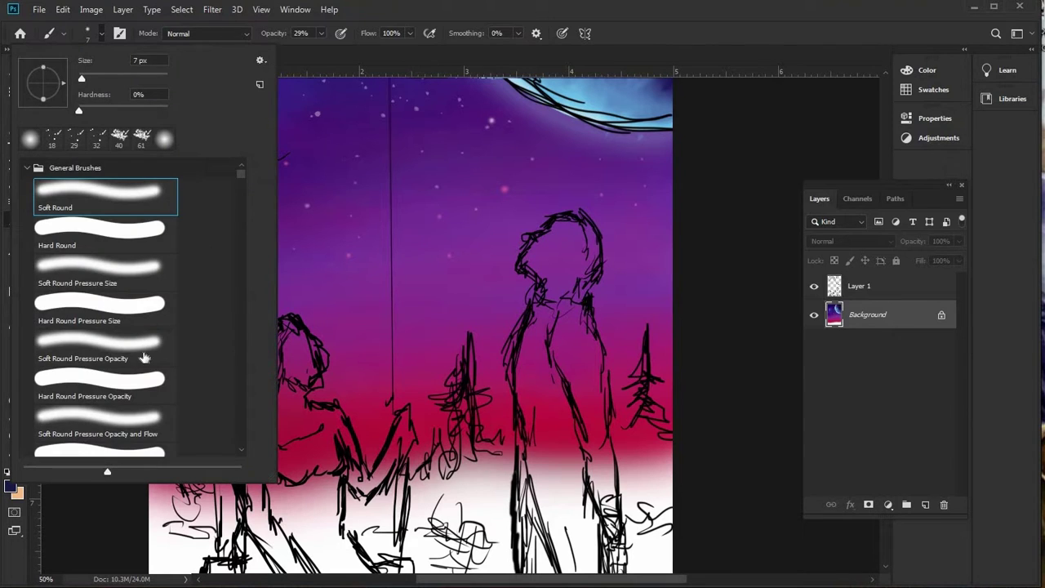
{"action": "scroll", "coordinate": [137, 356], "scroll_direction": "down", "scroll_amount": 5}
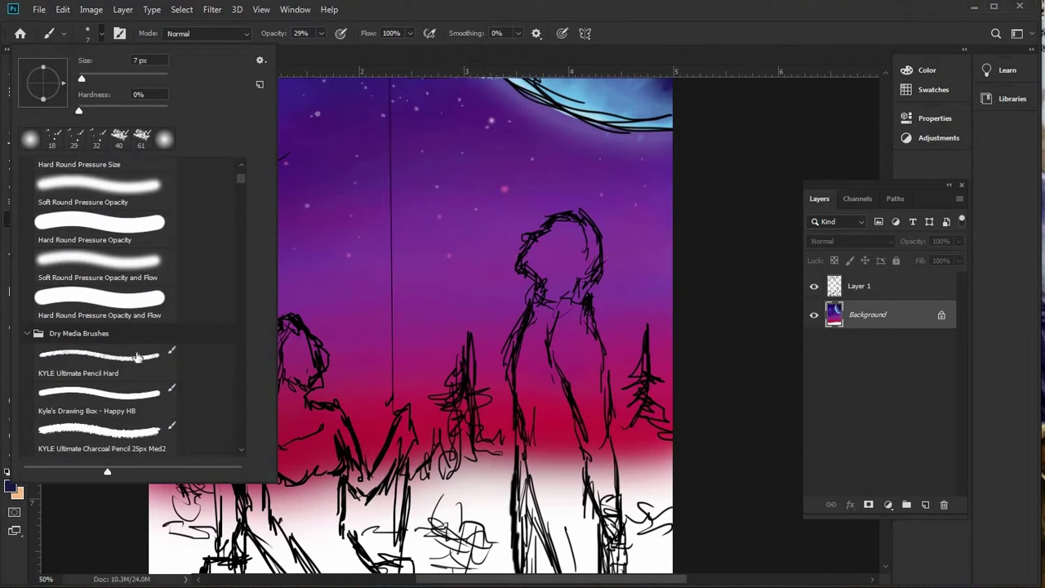
{"action": "scroll", "coordinate": [137, 357], "scroll_direction": "down", "scroll_amount": 4}
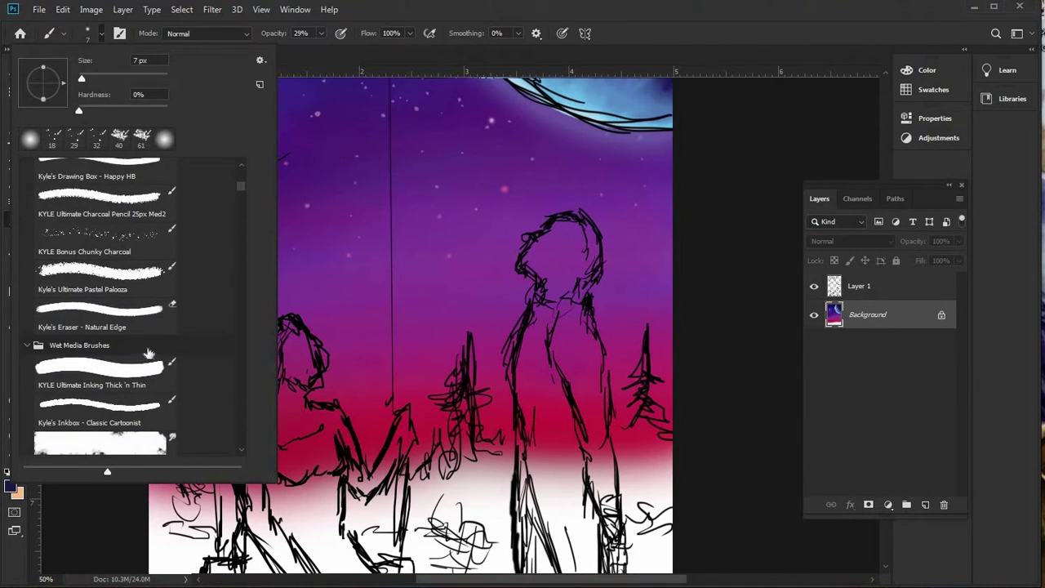
{"action": "scroll", "coordinate": [147, 353], "scroll_direction": "down", "scroll_amount": 5}
{"action": "scroll", "coordinate": [137, 357], "scroll_direction": "down", "scroll_amount": 10}
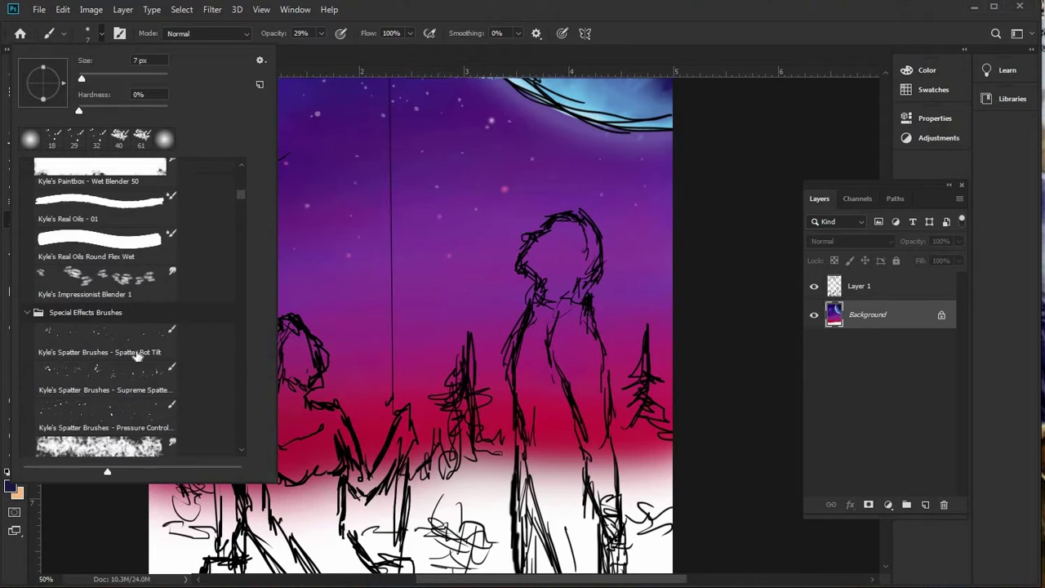
{"action": "scroll", "coordinate": [137, 357], "scroll_direction": "down", "scroll_amount": 10}
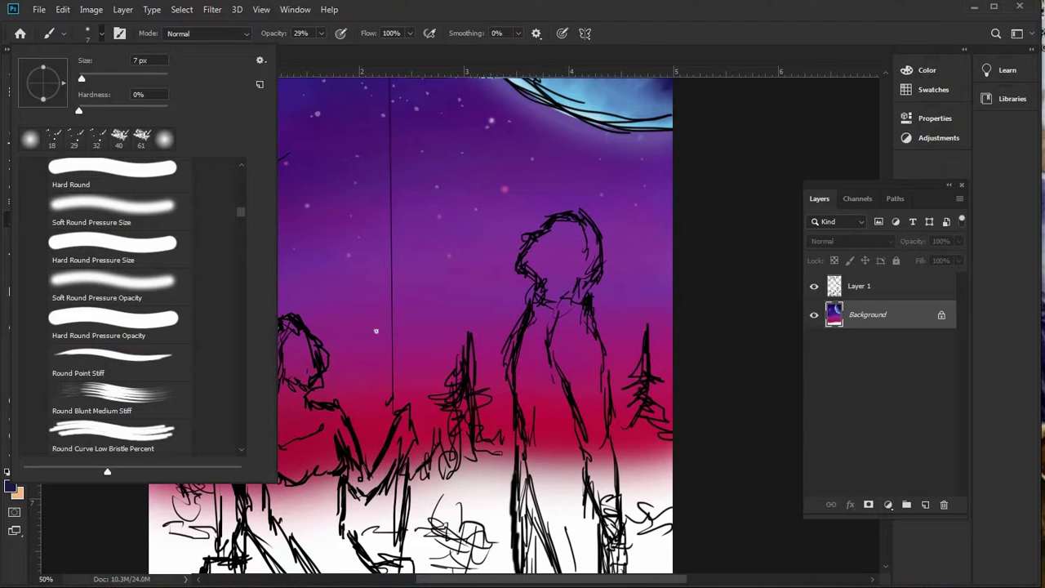
{"action": "left_click", "coordinate": [115, 359]}
{"action": "left_click", "coordinate": [105, 78]}
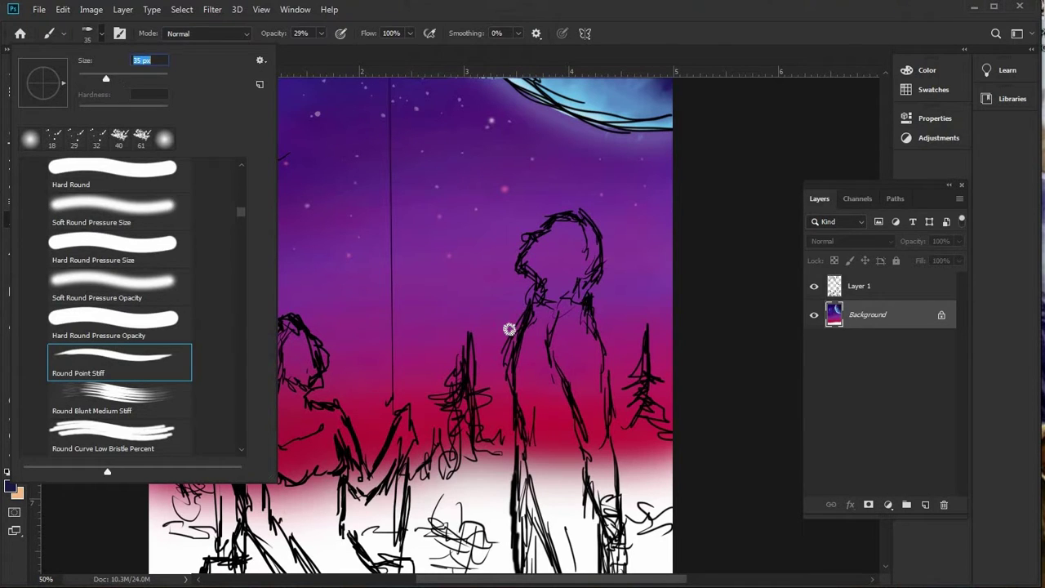
{"action": "left_click", "coordinate": [117, 76]}
{"action": "key", "text": "Return"}
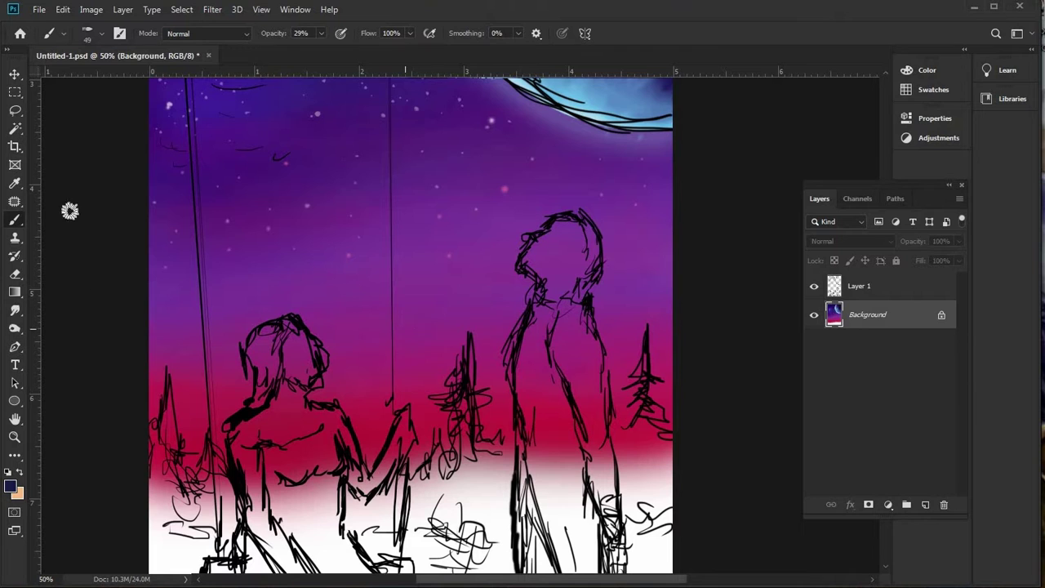
- Reduce the brush size to 40 px and raise its opacity to 100%
{"action": "left_click", "coordinate": [101, 34]}
{"action": "left_click", "coordinate": [109, 77]}
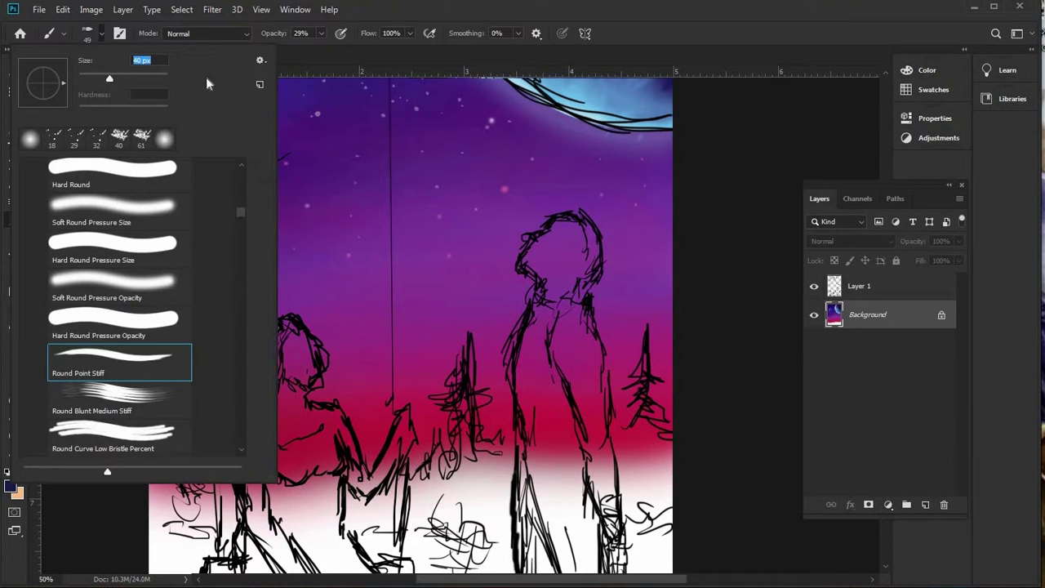
{"action": "key", "text": "Return"}
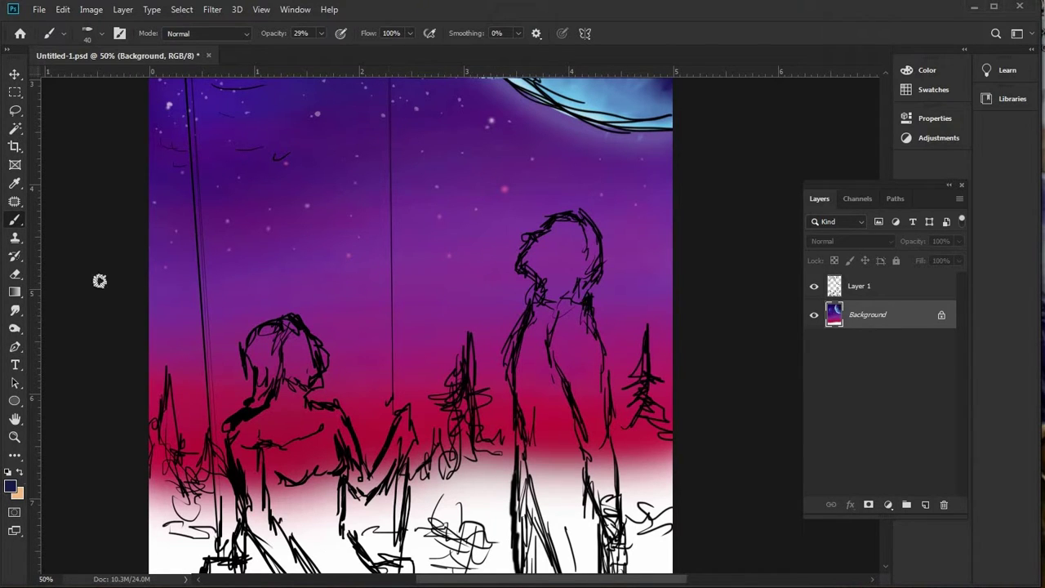
{"action": "left_click", "coordinate": [103, 33]}
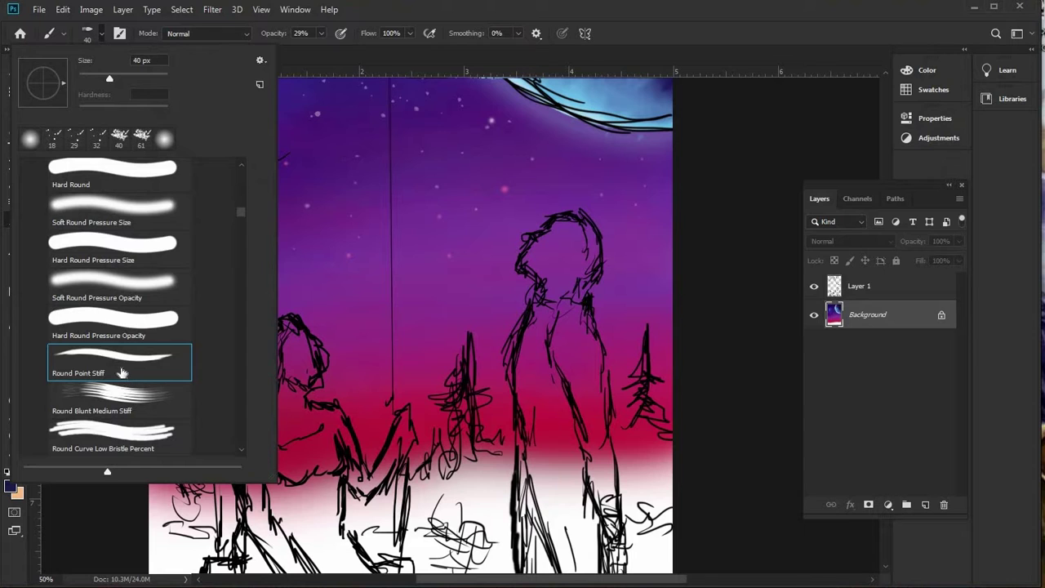
{"action": "key", "text": "Escape"}
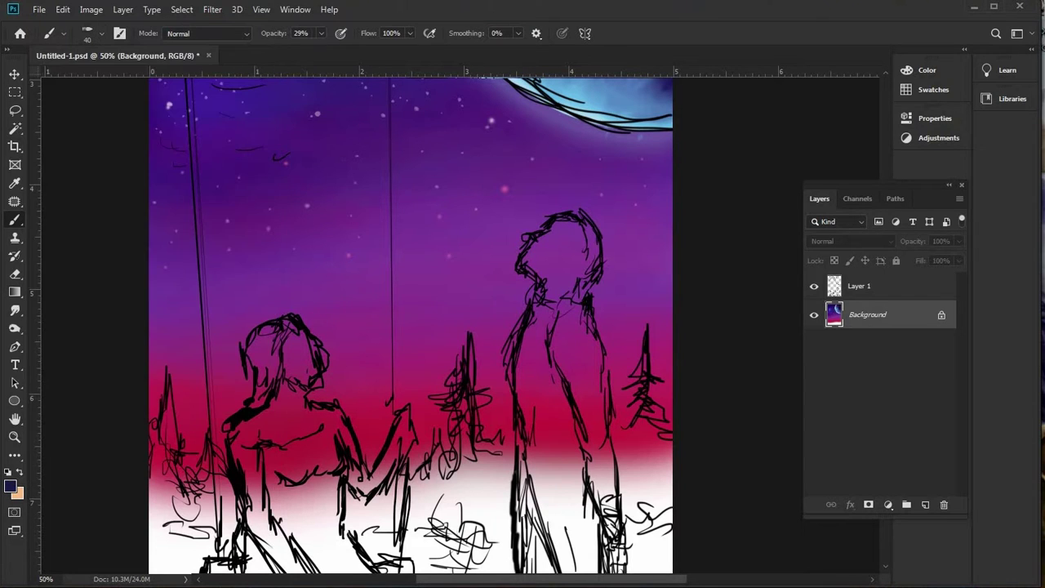
{"action": "left_click", "coordinate": [320, 34]}
{"action": "left_click_drag", "start_coordinate": [320, 49], "coordinate": [455, 70]}
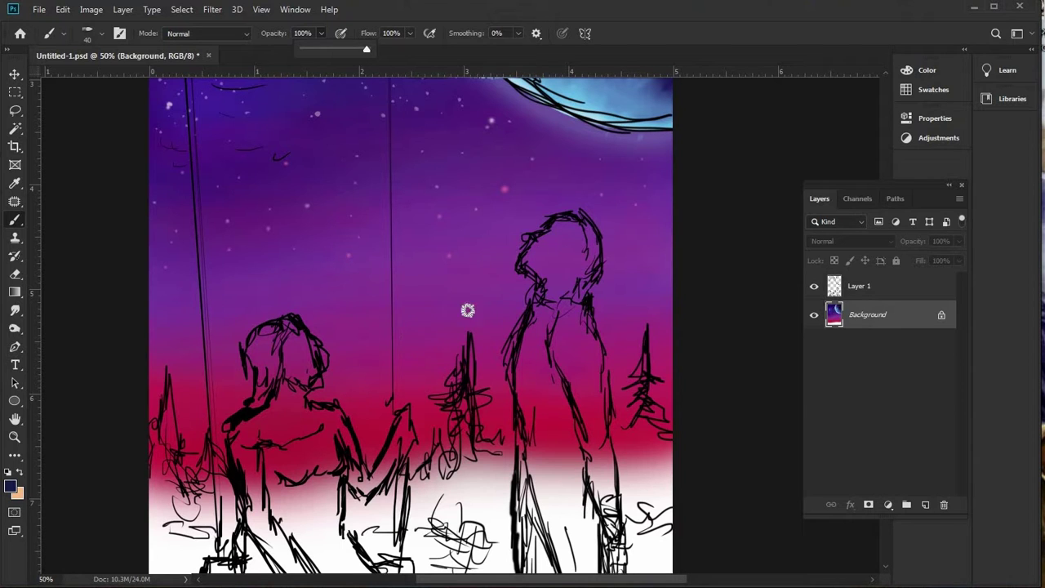
- Paint a tall navy tree trunk between the two figures on the Background layer, with shorter trunks and a ground line around it
{"action": "left_click", "coordinate": [462, 359]}
{"action": "mouse_move", "coordinate": [461, 373]}
{"action": "left_mouse_down"}
{"action": "mouse_move", "coordinate": [464, 330]}
{"action": "mouse_move", "coordinate": [456, 449]}
{"action": "mouse_move", "coordinate": [467, 364]}
{"action": "mouse_move", "coordinate": [466, 451]}
{"action": "mouse_move", "coordinate": [469, 409]}
{"action": "mouse_move", "coordinate": [465, 452]}
{"action": "mouse_move", "coordinate": [435, 470]}
{"action": "left_mouse_up"}
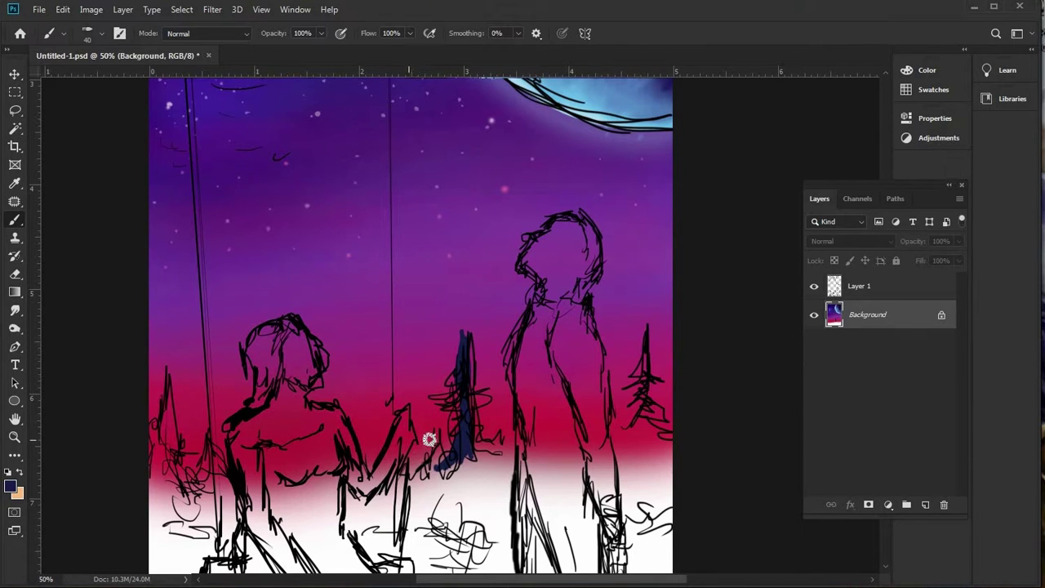
{"action": "mouse_move", "coordinate": [427, 415]}
{"action": "left_mouse_down"}
{"action": "mouse_move", "coordinate": [418, 470]}
{"action": "mouse_move", "coordinate": [428, 418]}
{"action": "mouse_move", "coordinate": [439, 466]}
{"action": "mouse_move", "coordinate": [427, 472]}
{"action": "mouse_move", "coordinate": [464, 466]}
{"action": "mouse_move", "coordinate": [495, 444]}
{"action": "left_mouse_up"}
{"action": "mouse_move", "coordinate": [498, 408]}
{"action": "left_mouse_down"}
{"action": "mouse_move", "coordinate": [498, 448]}
{"action": "mouse_move", "coordinate": [478, 432]}
{"action": "mouse_move", "coordinate": [486, 443]}
{"action": "left_mouse_up"}
- Paint navy tree bases along the sketch's right edge, behind the seated figure and at the left edge, joining them with a ground line
{"action": "mouse_move", "coordinate": [628, 422]}
{"action": "left_mouse_down"}
{"action": "mouse_move", "coordinate": [647, 358]}
{"action": "mouse_move", "coordinate": [642, 409]}
{"action": "mouse_move", "coordinate": [618, 427]}
{"action": "mouse_move", "coordinate": [631, 427]}
{"action": "mouse_move", "coordinate": [643, 379]}
{"action": "mouse_move", "coordinate": [655, 431]}
{"action": "left_mouse_up"}
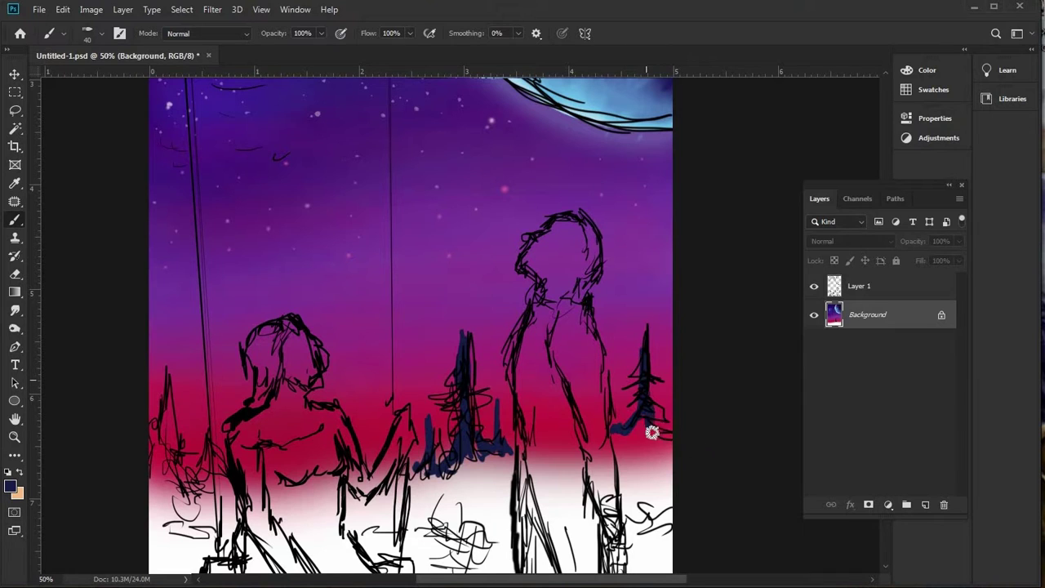
{"action": "mouse_move", "coordinate": [365, 436]}
{"action": "left_mouse_down"}
{"action": "mouse_move", "coordinate": [366, 427]}
{"action": "mouse_move", "coordinate": [369, 466]}
{"action": "left_mouse_up"}
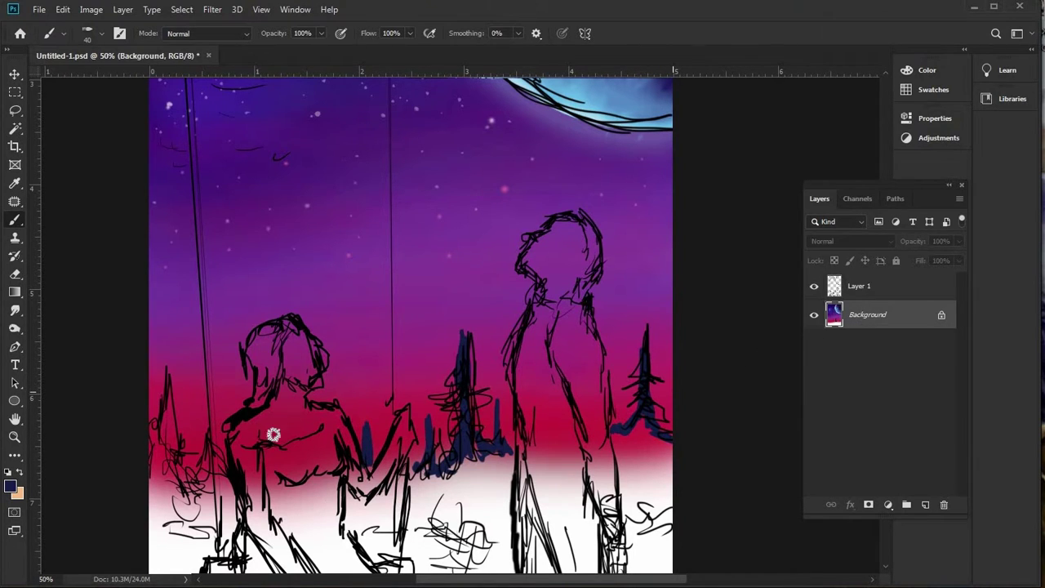
{"action": "mouse_move", "coordinate": [170, 364]}
{"action": "left_mouse_down"}
{"action": "mouse_move", "coordinate": [173, 426]}
{"action": "mouse_move", "coordinate": [171, 385]}
{"action": "mouse_move", "coordinate": [171, 435]}
{"action": "mouse_move", "coordinate": [156, 459]}
{"action": "mouse_move", "coordinate": [166, 378]}
{"action": "mouse_move", "coordinate": [175, 446]}
{"action": "mouse_move", "coordinate": [190, 466]}
{"action": "mouse_move", "coordinate": [201, 405]}
{"action": "mouse_move", "coordinate": [207, 457]}
{"action": "mouse_move", "coordinate": [228, 477]}
{"action": "mouse_move", "coordinate": [214, 459]}
{"action": "mouse_move", "coordinate": [274, 475]}
{"action": "left_mouse_up"}
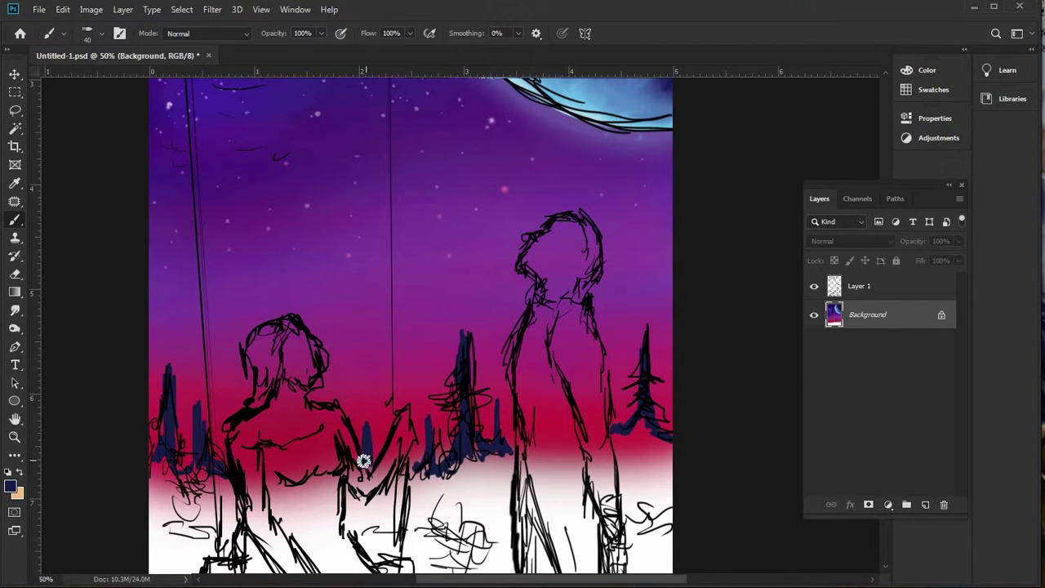
{"action": "left_click_drag", "start_coordinate": [234, 471], "coordinate": [504, 448]}
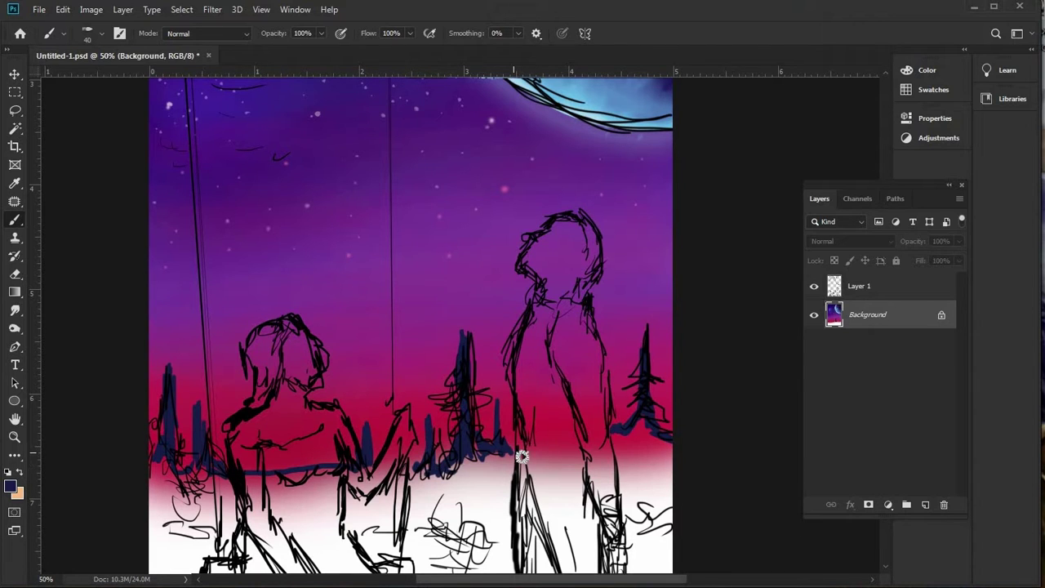
- Extend the navy ground line behind the standing figure to the right-edge tree and hide the sketch on Layer 1
{"action": "left_click_drag", "start_coordinate": [543, 455], "coordinate": [618, 441]}
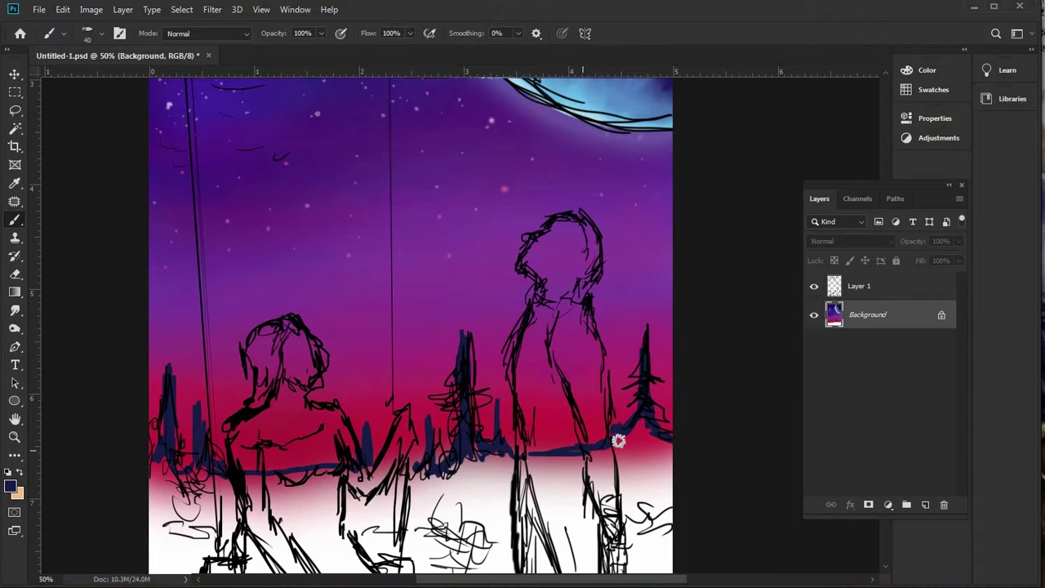
{"action": "left_click", "coordinate": [814, 315], "text": "alt"}
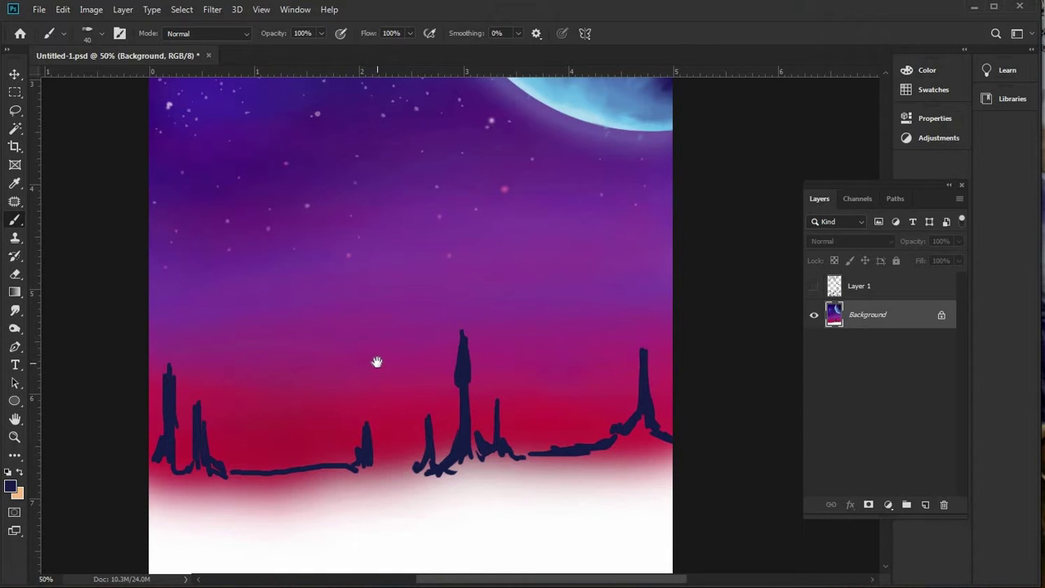
{"action": "key", "text": "ctrl+r"}
{"action": "scroll", "coordinate": [382, 299], "scroll_direction": "down", "scroll_amount": 3}
{"action": "key", "text": "ctrl+r"}
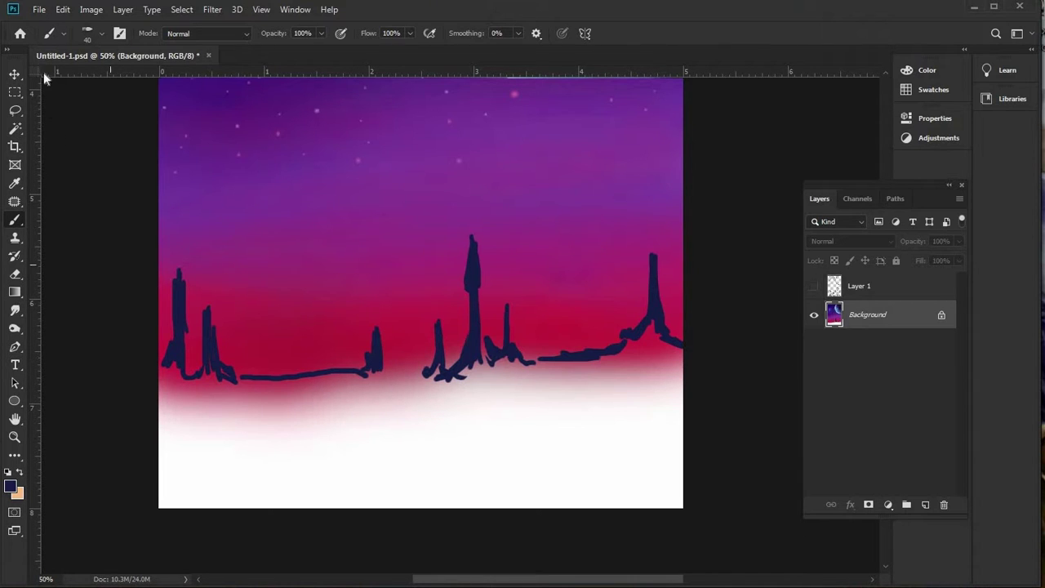
- Paint navy branches on the tree trunks with the Round Point Stiff brush and fill all the ground below the treeline
{"action": "left_click", "coordinate": [63, 36]}
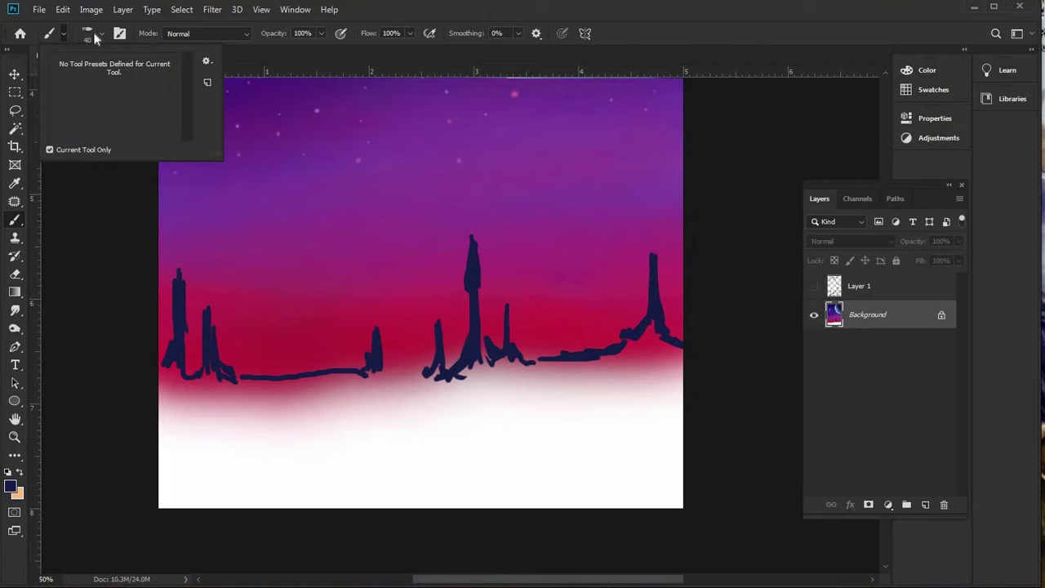
{"action": "left_click", "coordinate": [102, 36]}
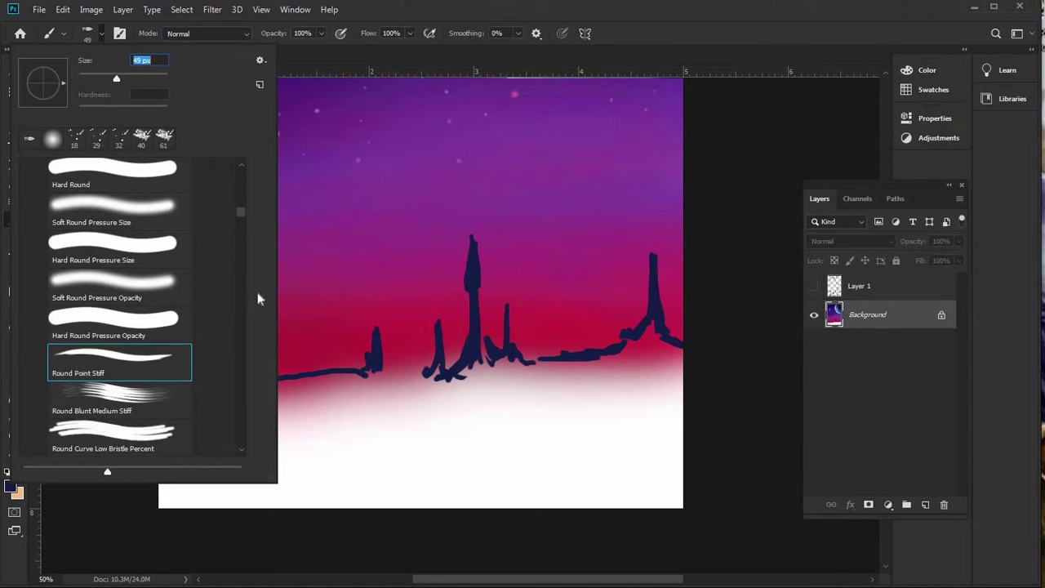
{"action": "left_click", "coordinate": [369, 399]}
{"action": "mouse_move", "coordinate": [365, 400]}
{"action": "left_mouse_down"}
{"action": "mouse_move", "coordinate": [399, 378]}
{"action": "mouse_move", "coordinate": [391, 373]}
{"action": "mouse_move", "coordinate": [409, 377]}
{"action": "mouse_move", "coordinate": [412, 366]}
{"action": "mouse_move", "coordinate": [423, 380]}
{"action": "mouse_move", "coordinate": [423, 362]}
{"action": "mouse_move", "coordinate": [436, 375]}
{"action": "mouse_move", "coordinate": [397, 398]}
{"action": "mouse_move", "coordinate": [380, 384]}
{"action": "mouse_move", "coordinate": [374, 394]}
{"action": "mouse_move", "coordinate": [367, 376]}
{"action": "mouse_move", "coordinate": [337, 386]}
{"action": "mouse_move", "coordinate": [209, 367]}
{"action": "mouse_move", "coordinate": [160, 381]}
{"action": "mouse_move", "coordinate": [165, 367]}
{"action": "mouse_move", "coordinate": [178, 396]}
{"action": "mouse_move", "coordinate": [206, 373]}
{"action": "left_mouse_up"}
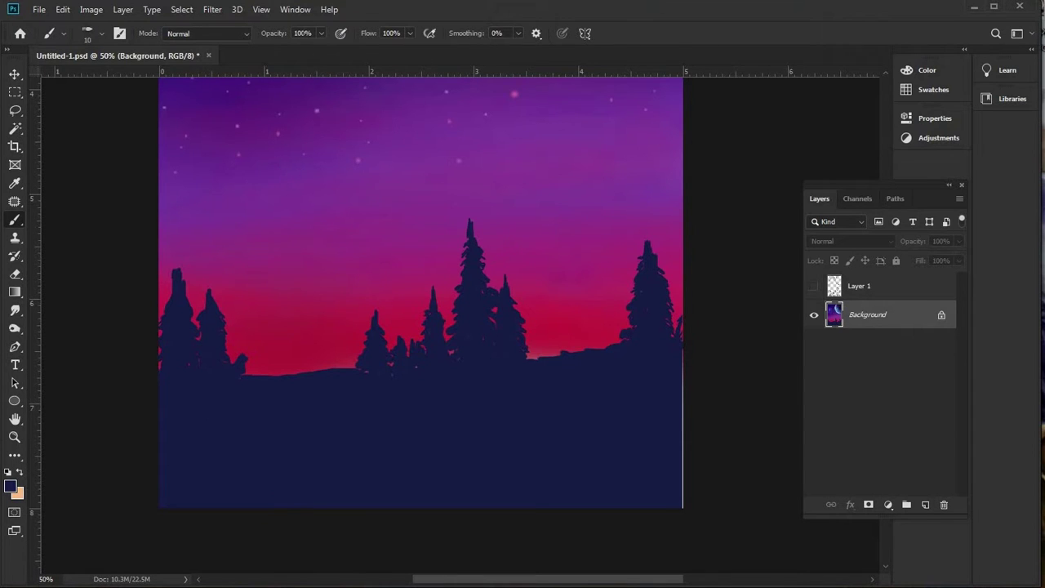
- Open the History and step back to the first brush stroke after the layer visibility changes, moving the list clear of the painting
{"action": "left_click", "coordinate": [294, 11]}
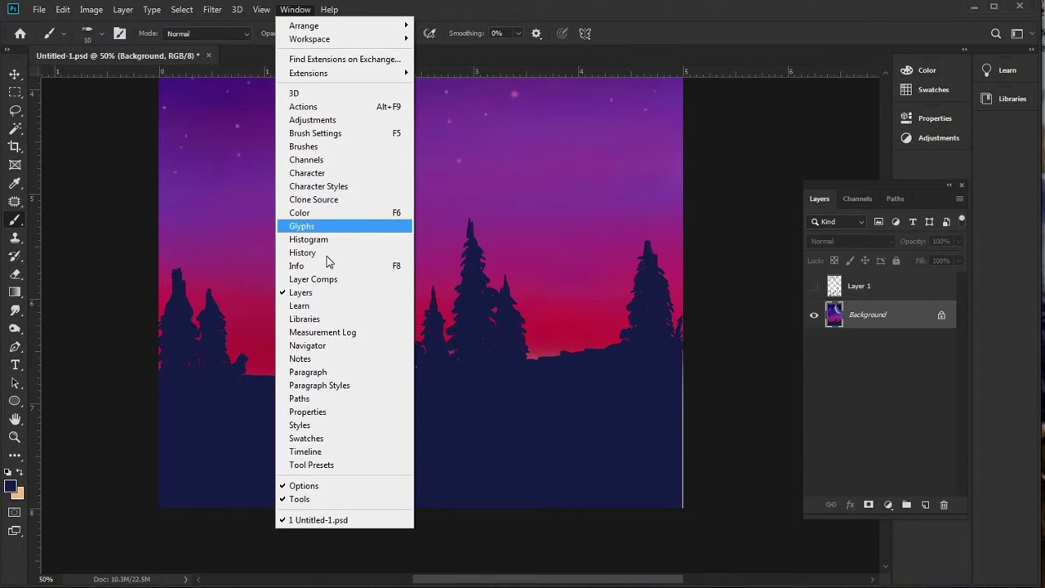
{"action": "left_click", "coordinate": [330, 254]}
{"action": "left_click_drag", "start_coordinate": [453, 293], "coordinate": [455, 173]}
{"action": "scroll", "coordinate": [455, 175], "scroll_direction": "up", "scroll_amount": 2}
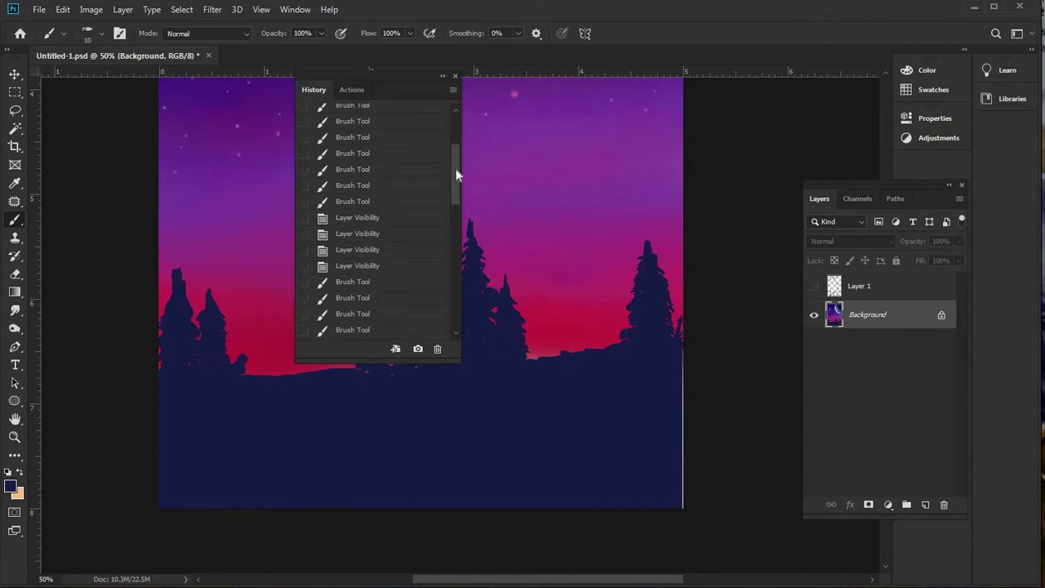
{"action": "scroll", "coordinate": [415, 209], "scroll_direction": "down", "scroll_amount": 1}
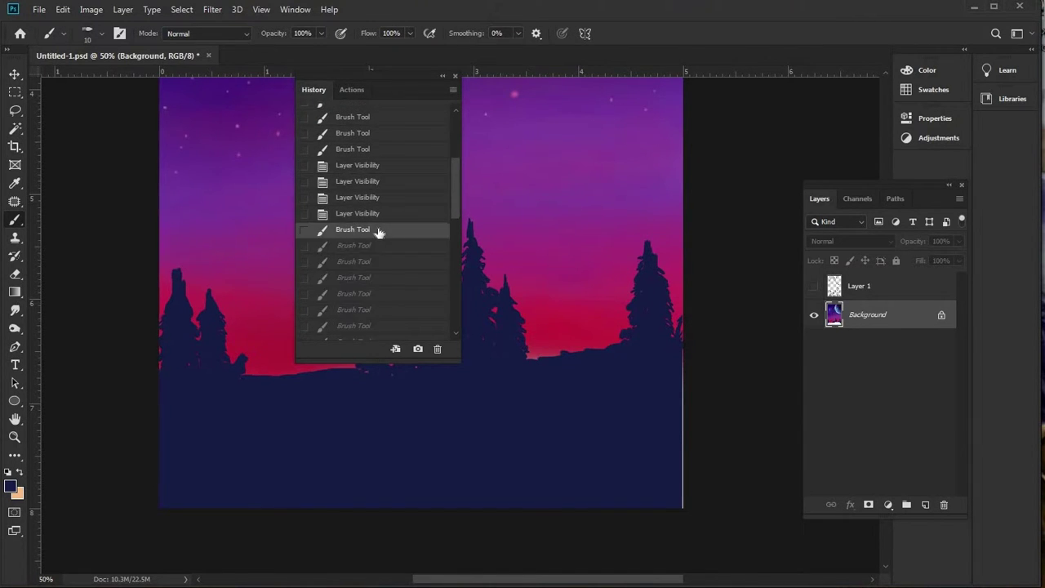
{"action": "left_click", "coordinate": [378, 230]}
{"action": "left_click_drag", "start_coordinate": [404, 80], "coordinate": [805, 133]}
- Step forward through the recorded brush strokes to review how the ground under the trees is filled
{"action": "key", "text": "ctrl+shift+z"}
{"action": "key", "text": "ctrl+shift+z"}
{"action": "key", "text": "ctrl+shift+z"}
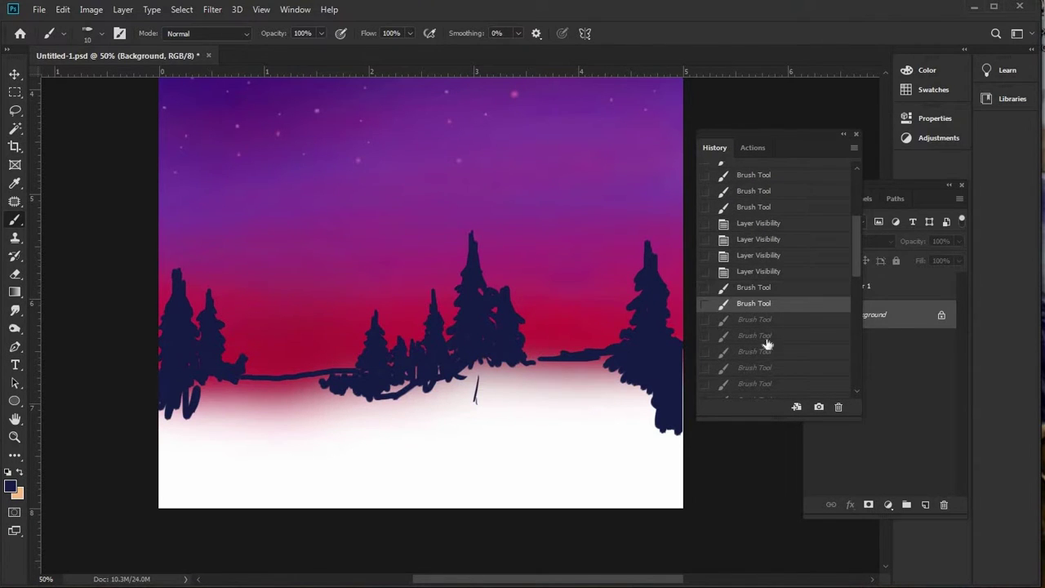
{"action": "key", "text": "ctrl+shift+z"}
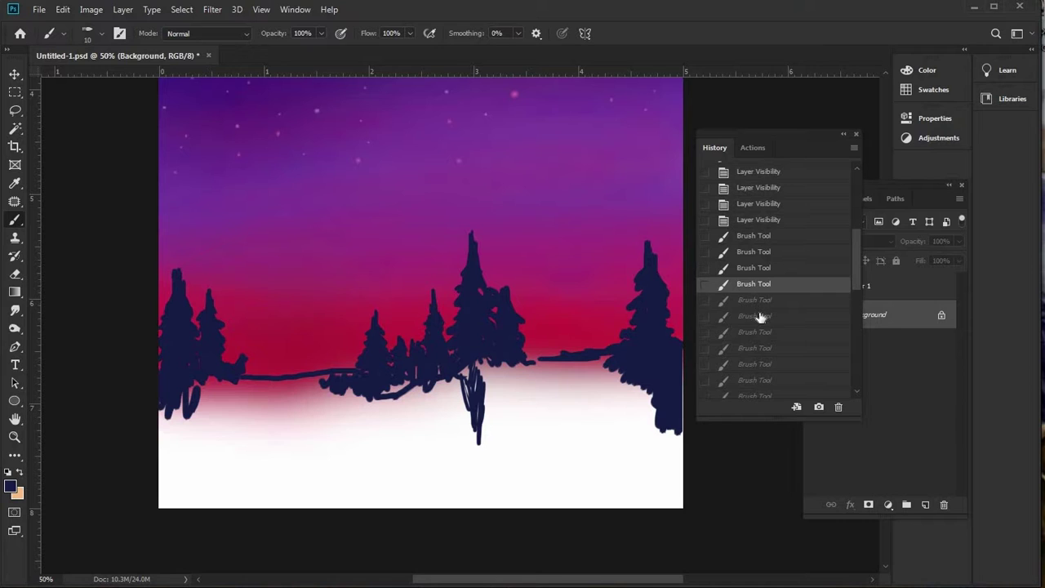
{"action": "key", "text": "ctrl+shift+z"}
{"action": "key", "text": "ctrl+shift+z"}
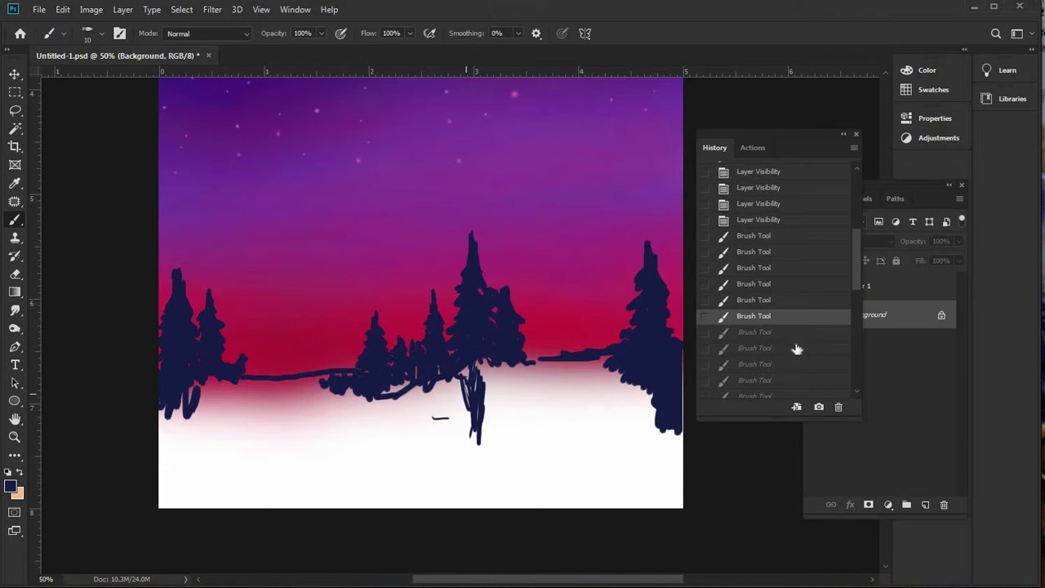
{"action": "key", "text": "ctrl+shift+z"}
{"action": "left_click", "coordinate": [771, 364]}
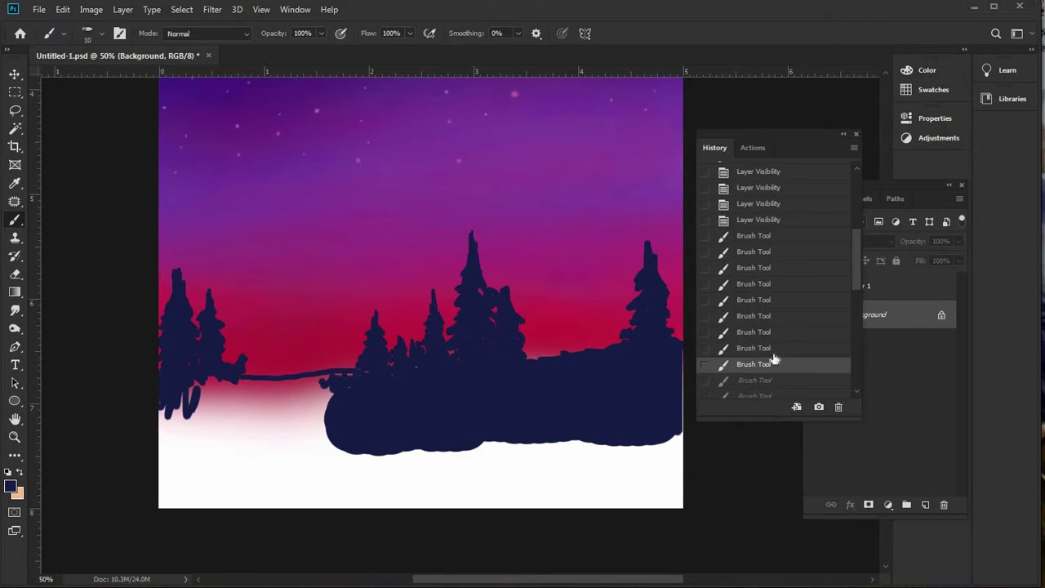
{"action": "scroll", "coordinate": [776, 360], "scroll_direction": "down", "scroll_amount": 1}
{"action": "left_click", "coordinate": [778, 356]}
{"action": "scroll", "coordinate": [777, 355], "scroll_direction": "down", "scroll_amount": 2}
{"action": "left_click", "coordinate": [775, 350]}
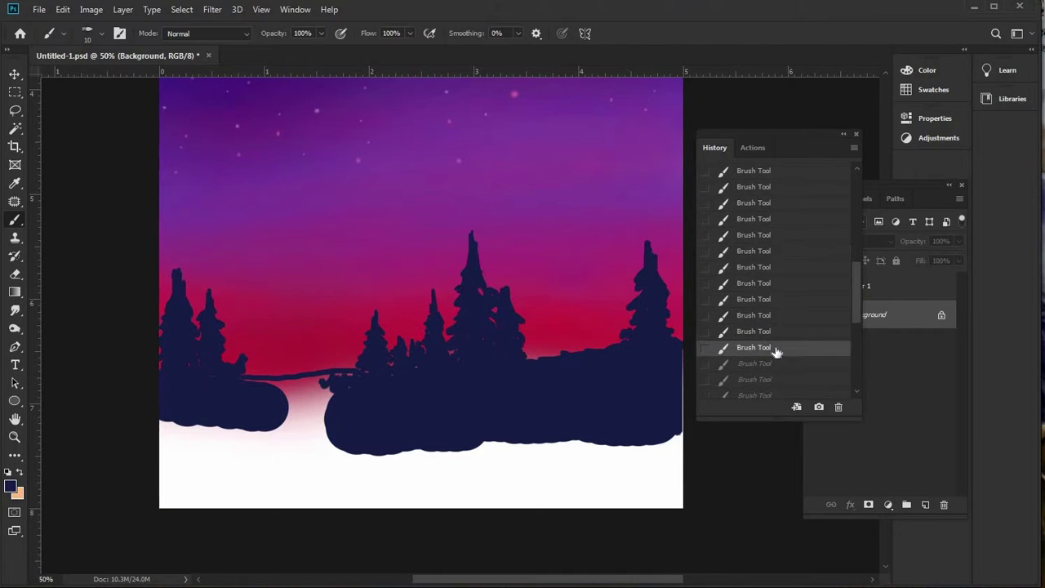
- Restore the latest brush stroke in the History and close the history list
{"action": "scroll", "coordinate": [775, 355], "scroll_direction": "down", "scroll_amount": 4}
{"action": "scroll", "coordinate": [781, 375], "scroll_direction": "down", "scroll_amount": 1}
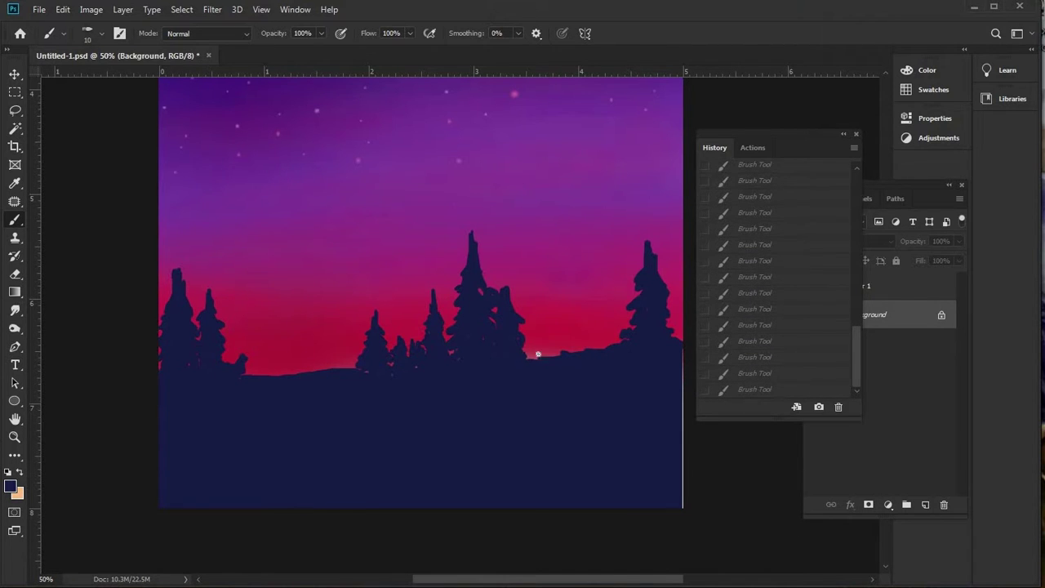
{"action": "left_click", "coordinate": [764, 390]}
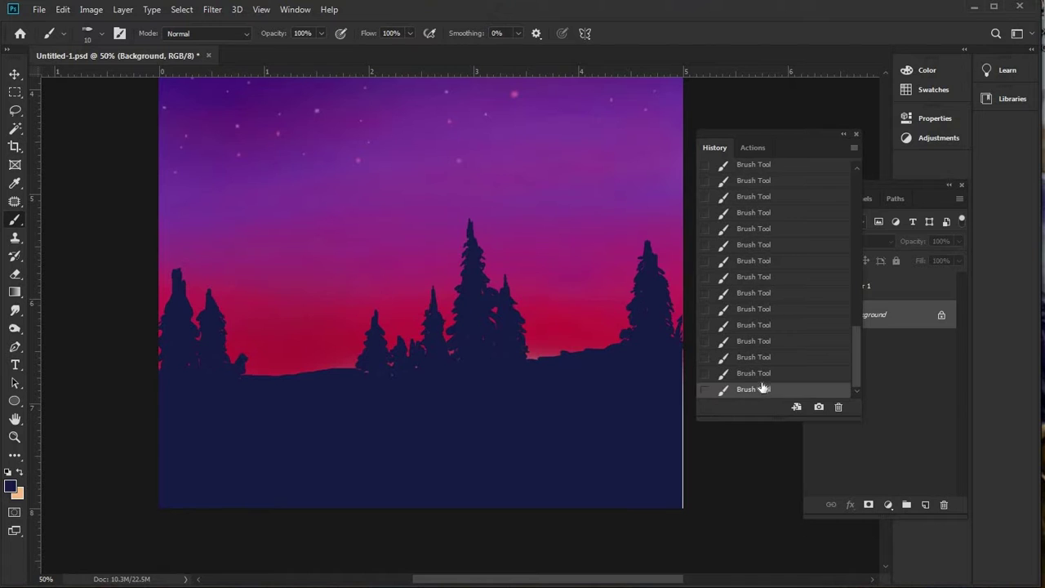
{"action": "left_click", "coordinate": [849, 135]}
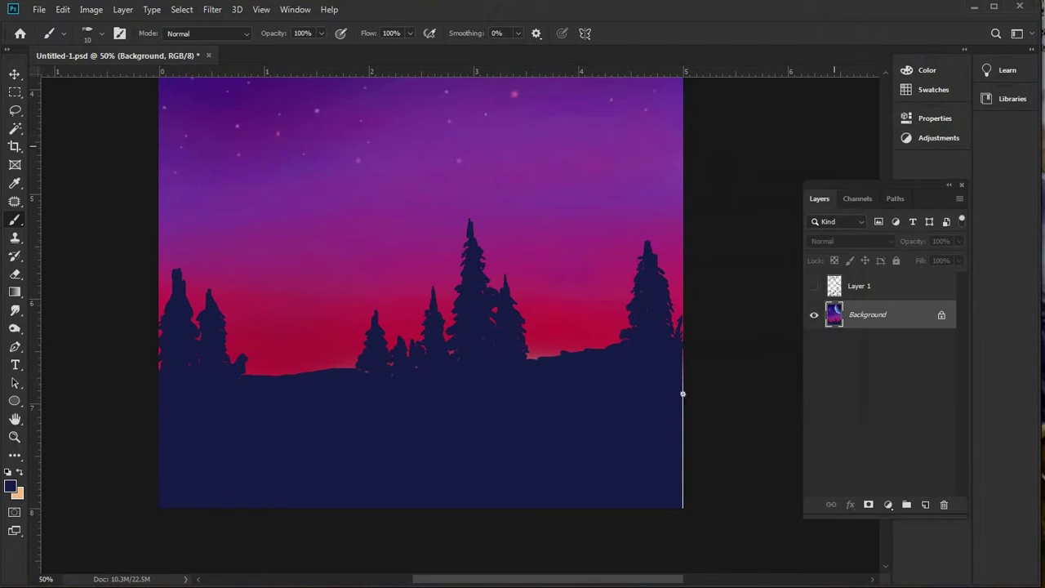
- Compare the painted treeline with the sketch layer and the misty foreground of the DeviantArt reference in the browser
{"action": "left_click", "coordinate": [815, 287]}
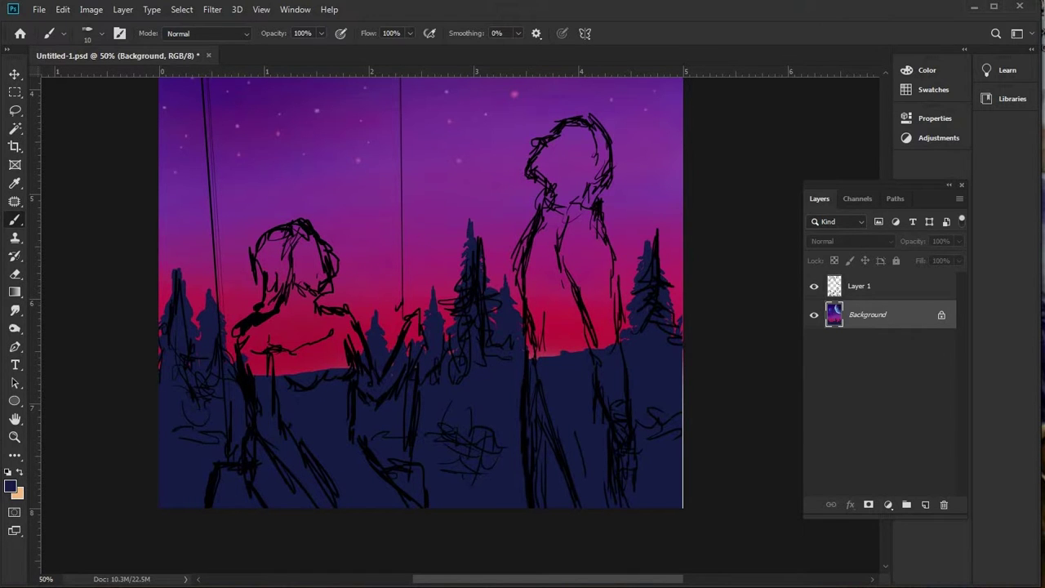
{"action": "key", "text": "alt+Tab"}
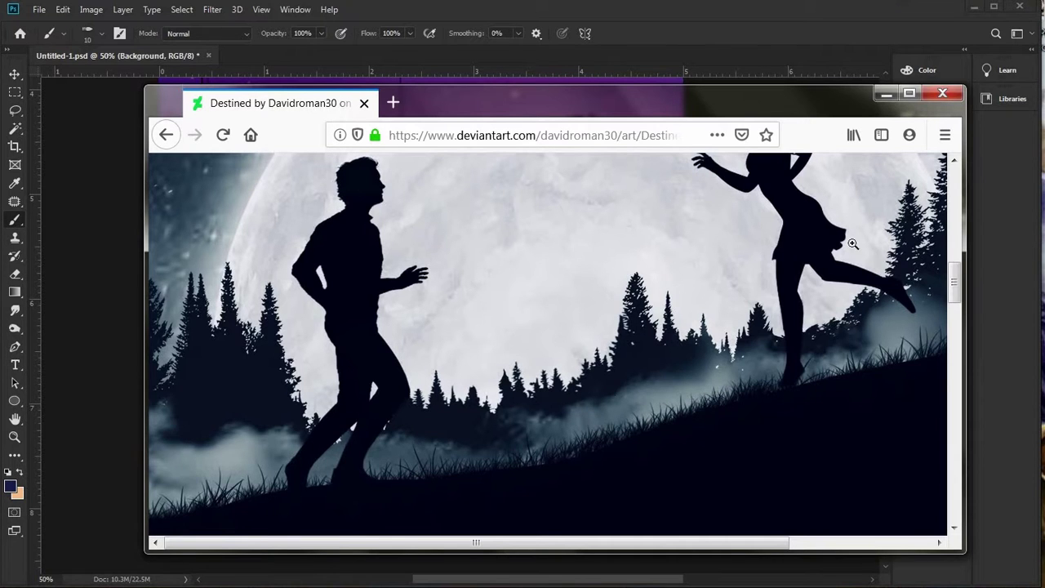
{"action": "left_click", "coordinate": [885, 95]}
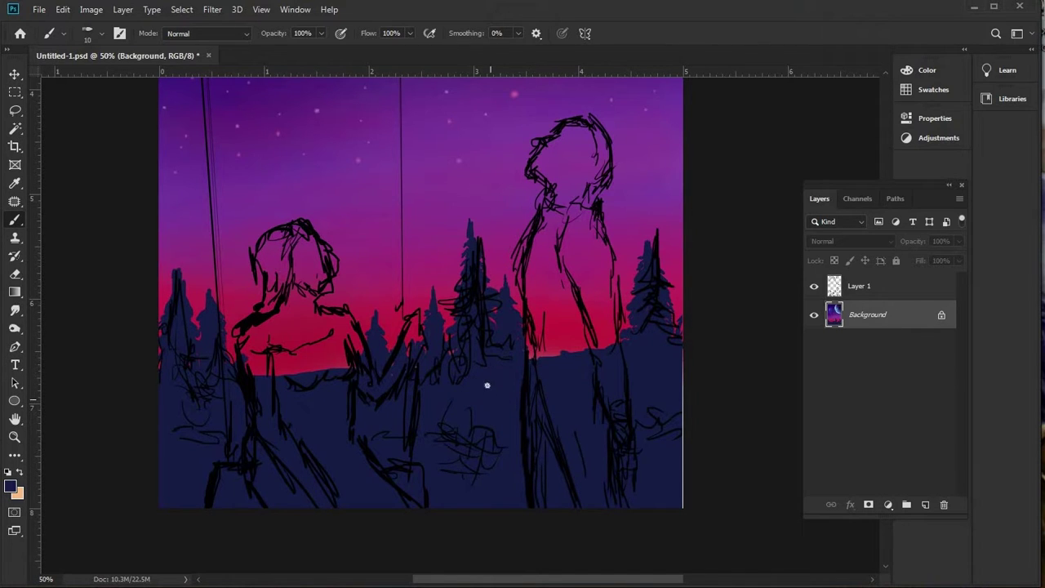
{"action": "left_click", "coordinate": [813, 286]}
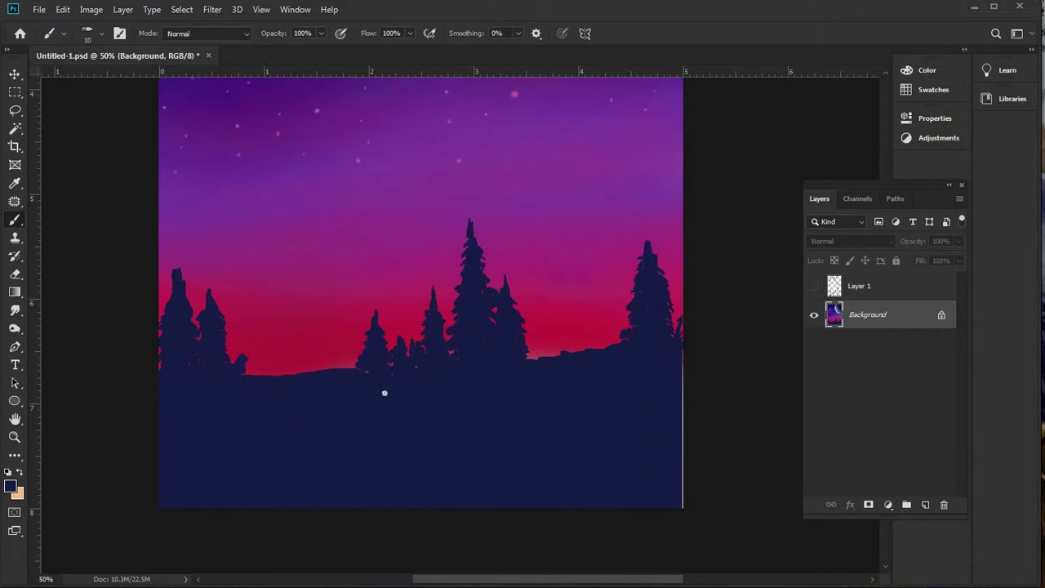
{"action": "scroll", "coordinate": [344, 408], "scroll_direction": "up", "scroll_amount": 2}
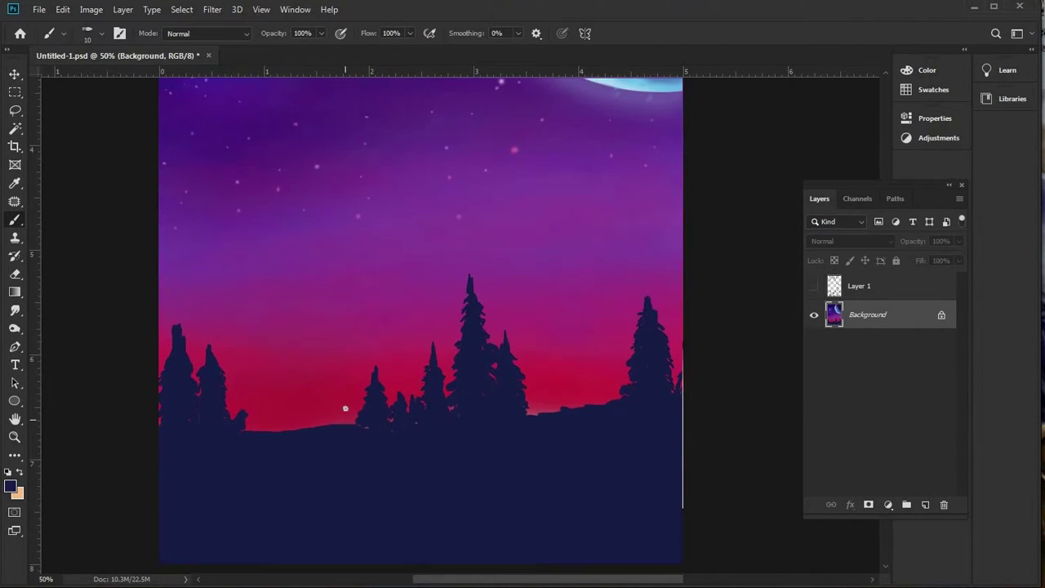
{"action": "scroll", "coordinate": [623, 351], "scroll_direction": "down", "scroll_amount": 3}
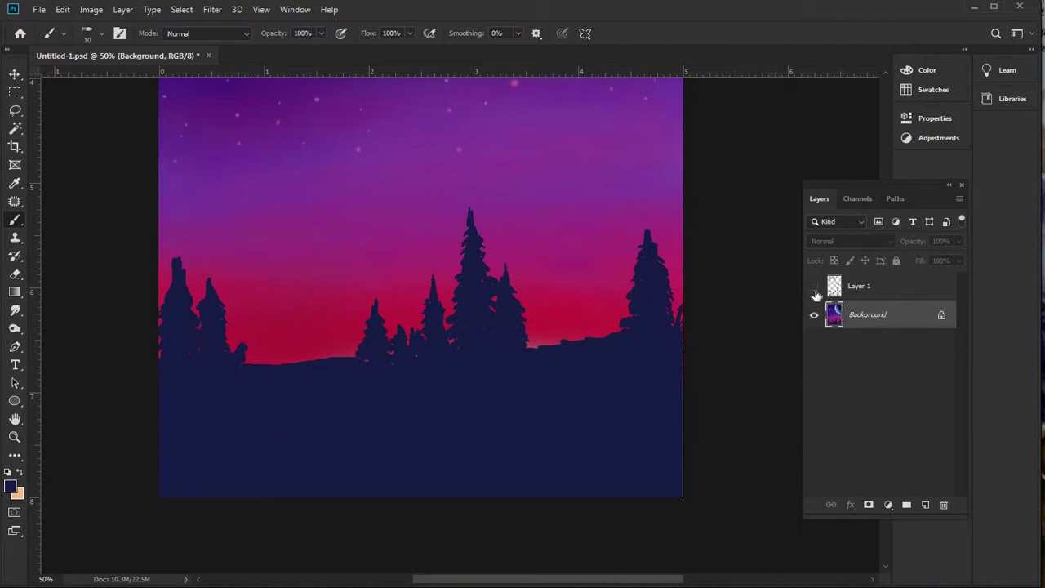
{"action": "left_click", "coordinate": [813, 286]}
- Swap the foreground and background colors, set the foreground to light grey cfccca, and return to the Brush tool
{"action": "left_click", "coordinate": [19, 474]}
{"action": "left_click", "coordinate": [11, 485]}
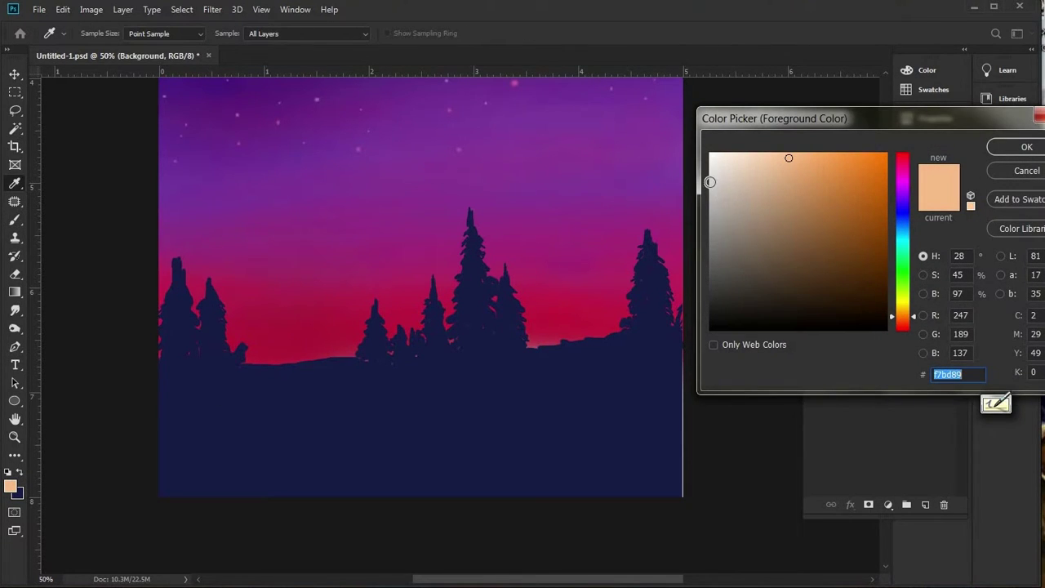
{"action": "type", "text": "cfccca"}
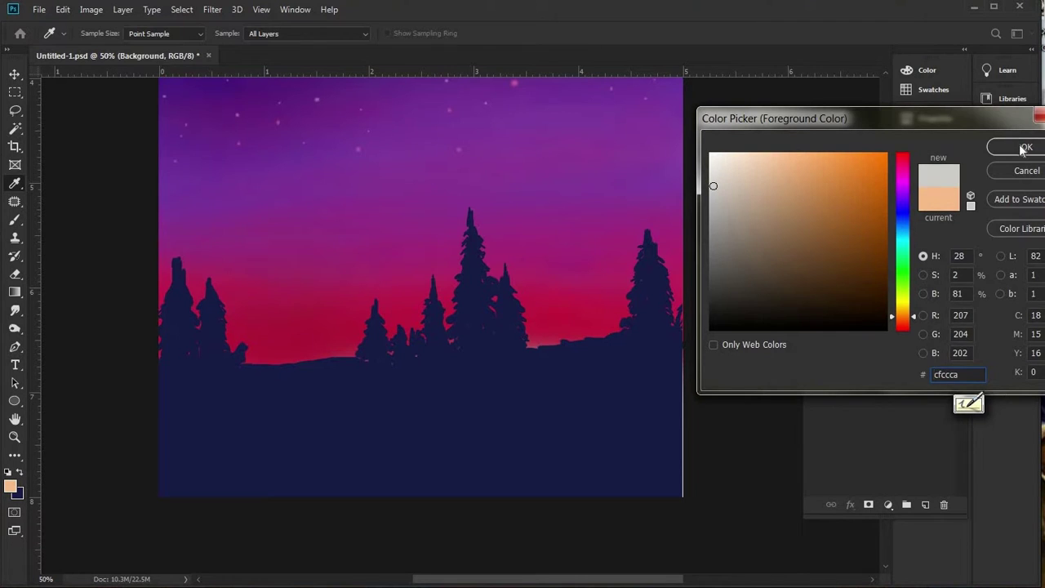
{"action": "key", "text": "Return"}
{"action": "left_click", "coordinate": [15, 219]}
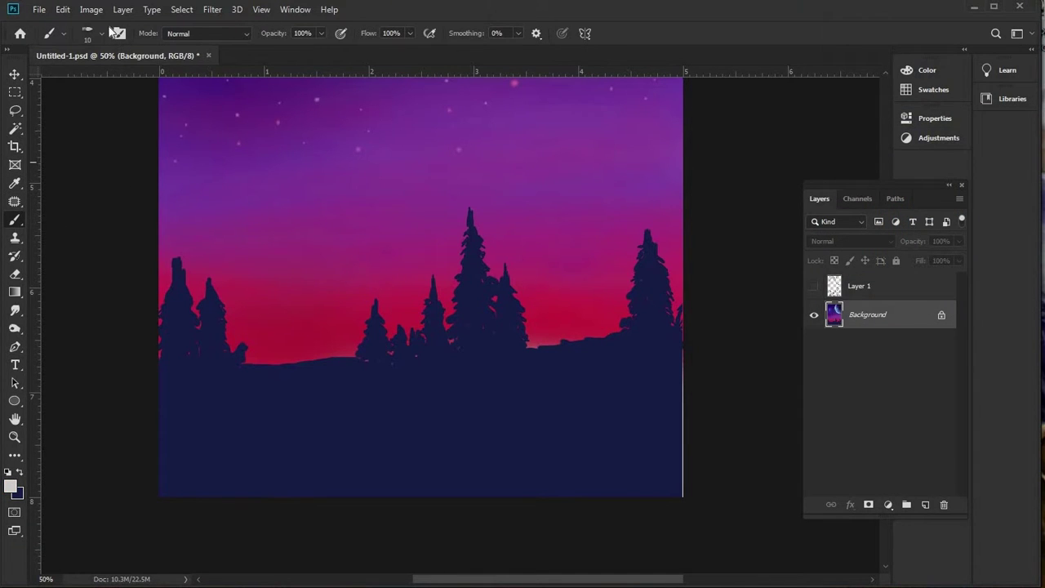
- Choose the Per Stroke Brightness Variance brush at 196 px and lower its opacity to 59%
{"action": "left_click", "coordinate": [101, 34]}
{"action": "left_click", "coordinate": [101, 34]}
{"action": "left_click", "coordinate": [102, 33]}
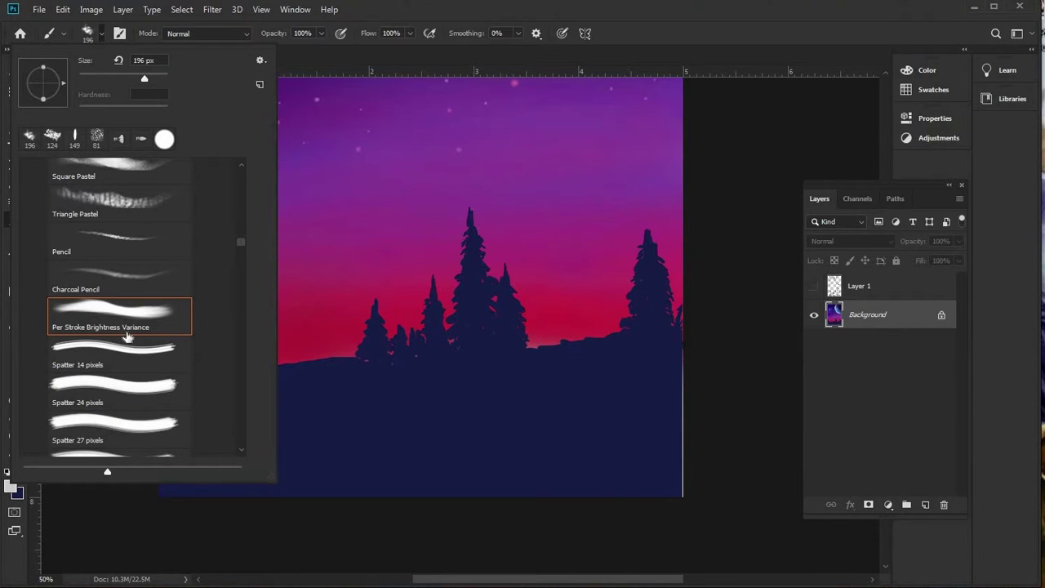
{"action": "left_click", "coordinate": [323, 32]}
{"action": "mouse_move", "coordinate": [298, 51]}
{"action": "left_mouse_down"}
{"action": "mouse_move", "coordinate": [188, 182]}
{"action": "mouse_move", "coordinate": [293, 49]}
{"action": "left_mouse_up"}
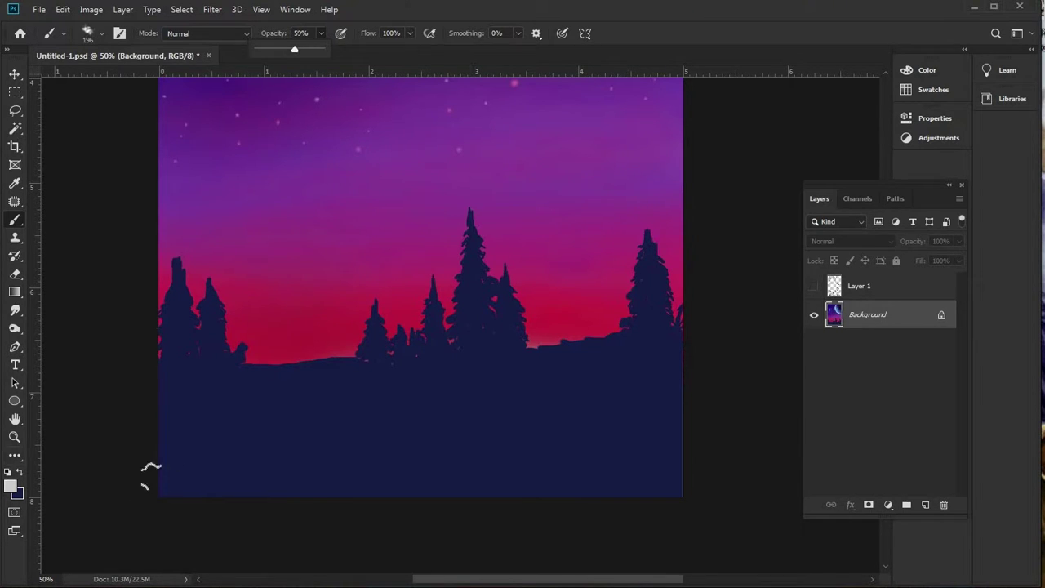
- Paint pale grey mist along the lower-left edge of the Background layer and check its placement against the sketch
{"action": "mouse_move", "coordinate": [157, 477]}
{"action": "left_mouse_down"}
{"action": "mouse_move", "coordinate": [234, 470]}
{"action": "mouse_move", "coordinate": [260, 450]}
{"action": "mouse_move", "coordinate": [292, 479]}
{"action": "mouse_move", "coordinate": [330, 448]}
{"action": "mouse_move", "coordinate": [356, 445]}
{"action": "mouse_move", "coordinate": [400, 473]}
{"action": "mouse_move", "coordinate": [350, 481]}
{"action": "left_mouse_up"}
{"action": "mouse_move", "coordinate": [160, 440]}
{"action": "left_mouse_down"}
{"action": "mouse_move", "coordinate": [193, 433]}
{"action": "mouse_move", "coordinate": [175, 433]}
{"action": "mouse_move", "coordinate": [186, 452]}
{"action": "mouse_move", "coordinate": [152, 439]}
{"action": "left_mouse_up"}
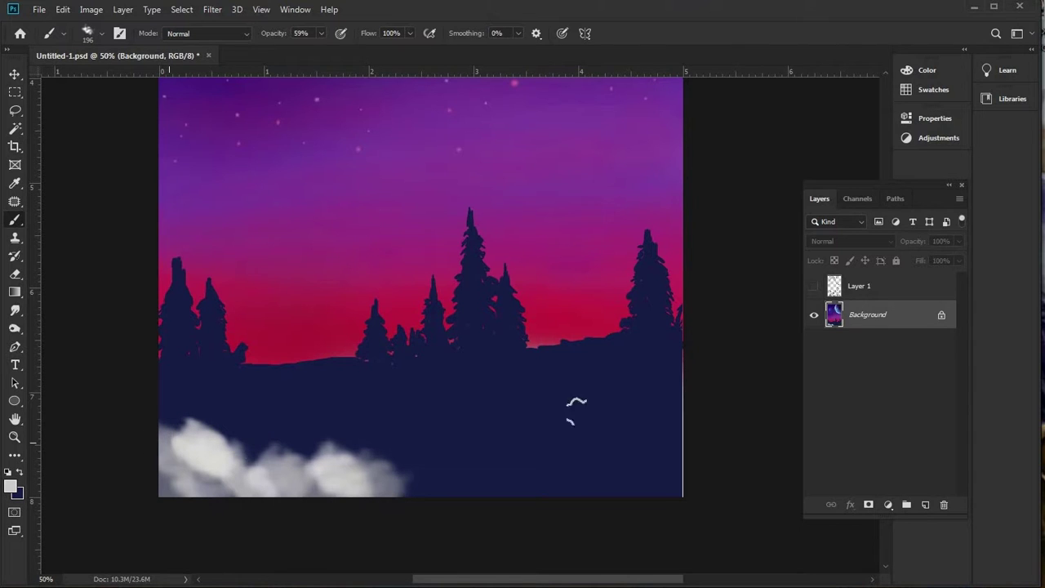
{"action": "left_click", "coordinate": [813, 287]}
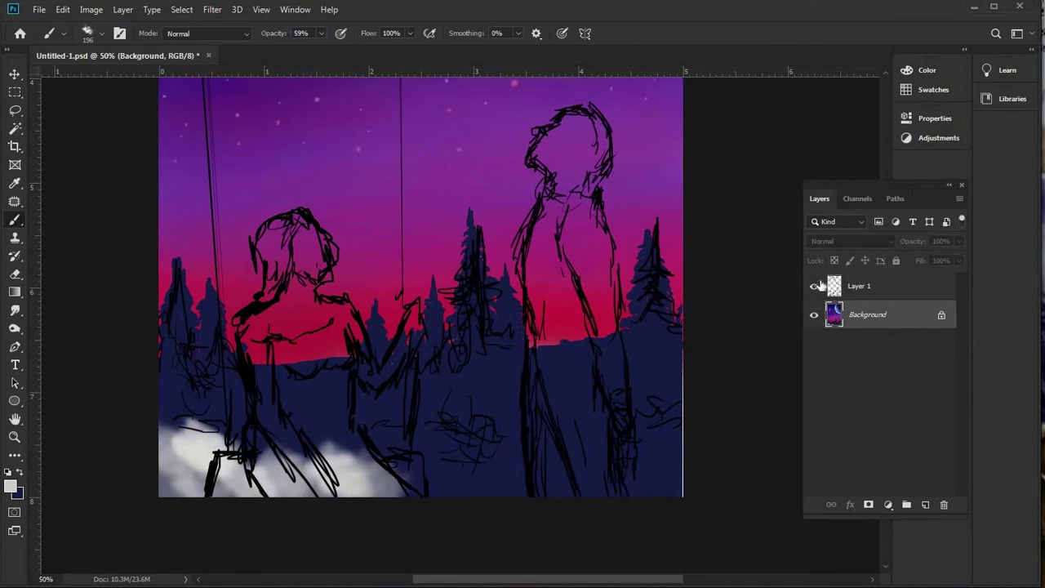
{"action": "left_click", "coordinate": [814, 286]}
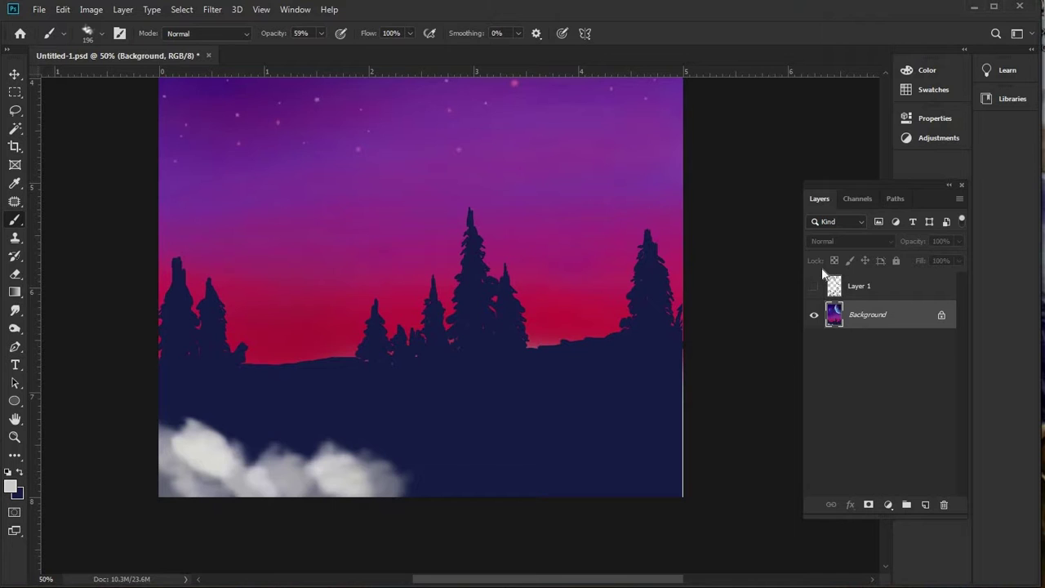
{"action": "left_click", "coordinate": [814, 285]}
{"action": "left_click", "coordinate": [814, 286]}
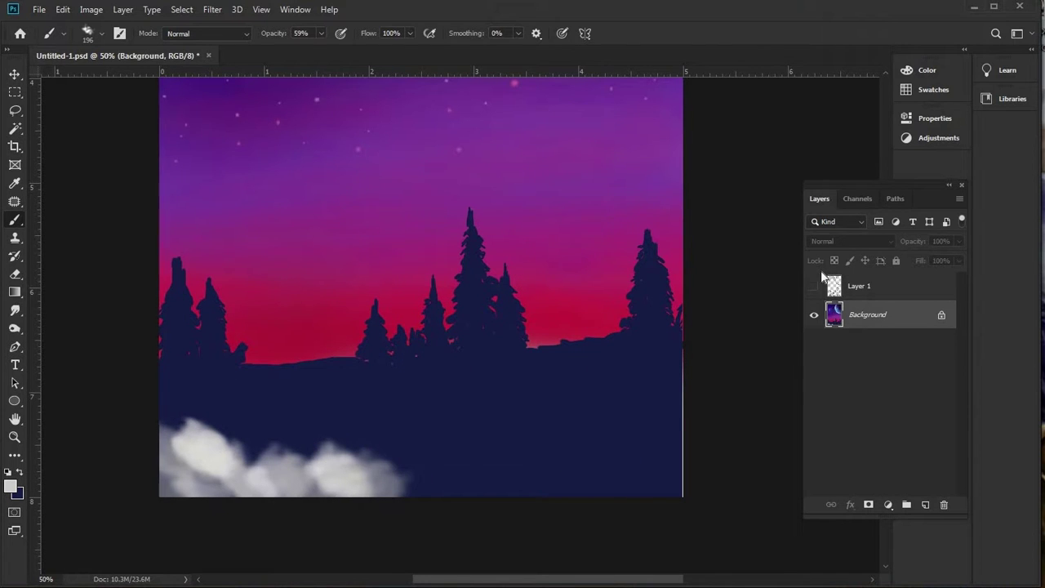
- Continue the grey mist along the canvas's lower edge to the right side, comparing it with the sketch layer
{"action": "mouse_move", "coordinate": [427, 445]}
{"action": "left_mouse_down"}
{"action": "mouse_move", "coordinate": [450, 458]}
{"action": "mouse_move", "coordinate": [395, 471]}
{"action": "mouse_move", "coordinate": [457, 473]}
{"action": "mouse_move", "coordinate": [493, 456]}
{"action": "mouse_move", "coordinate": [534, 474]}
{"action": "mouse_move", "coordinate": [568, 442]}
{"action": "mouse_move", "coordinate": [666, 454]}
{"action": "left_mouse_up"}
{"action": "left_click", "coordinate": [813, 285]}
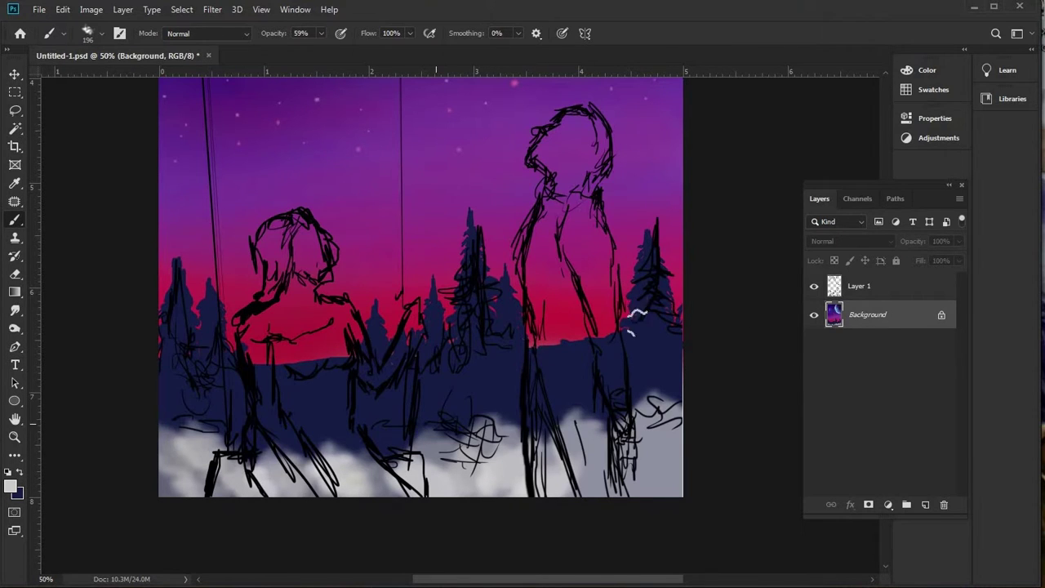
{"action": "left_click", "coordinate": [812, 288]}
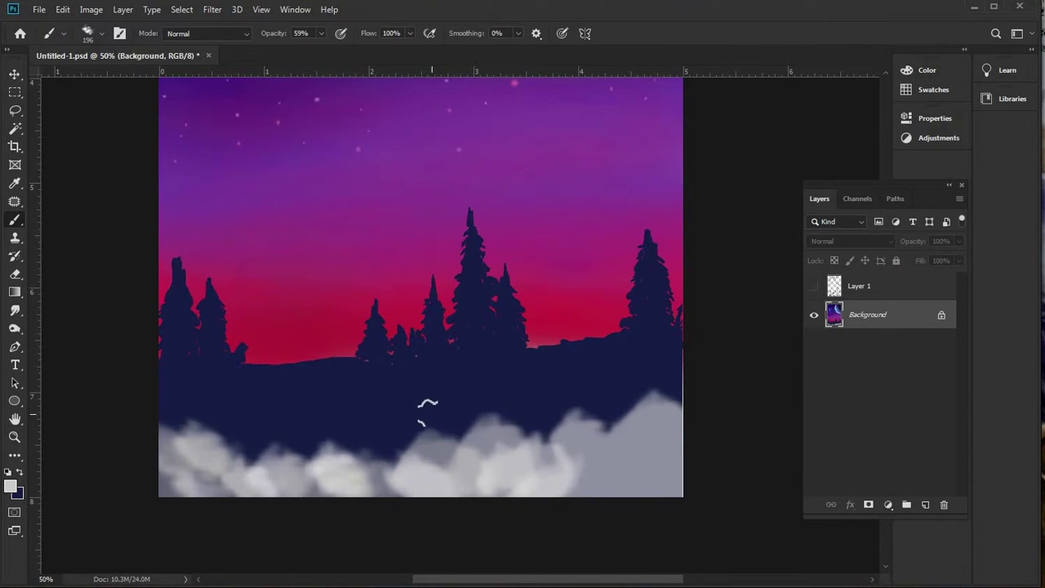
- Try a raised puff of pale mist above the middle of the cloud bank and undo it
{"action": "left_click_drag", "start_coordinate": [427, 408], "coordinate": [484, 408]}
{"action": "key", "text": "ctrl+z"}
{"action": "key", "text": "ctrl+z"}
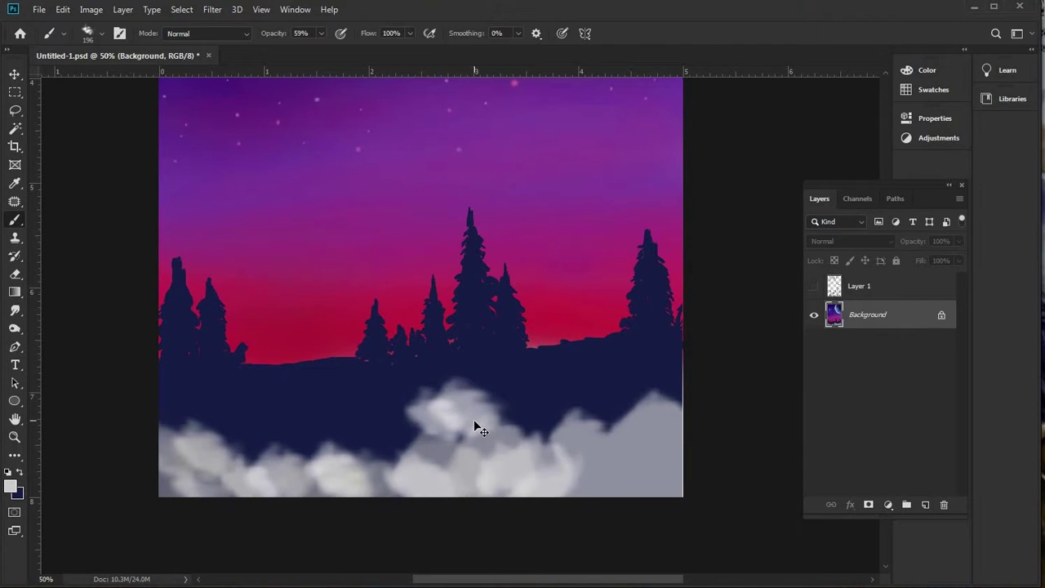
- Lower the brush opacity to 30%, paint a fainter layer of mist above the cloud bank across the canvas, and check it against the sketch
{"action": "key", "text": "ctrl+z"}
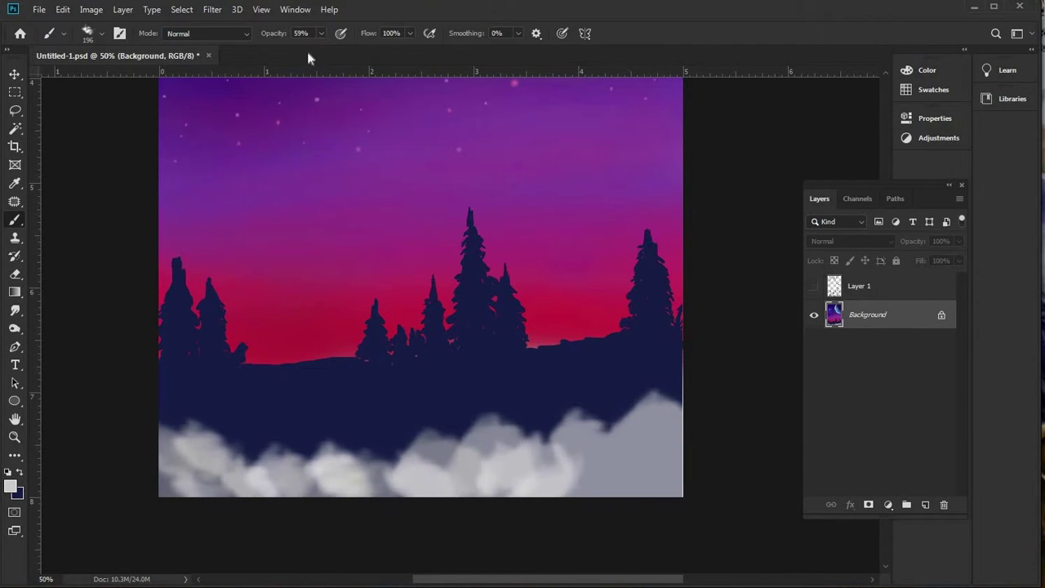
{"action": "left_click", "coordinate": [321, 34]}
{"action": "left_click_drag", "start_coordinate": [322, 49], "coordinate": [301, 48]}
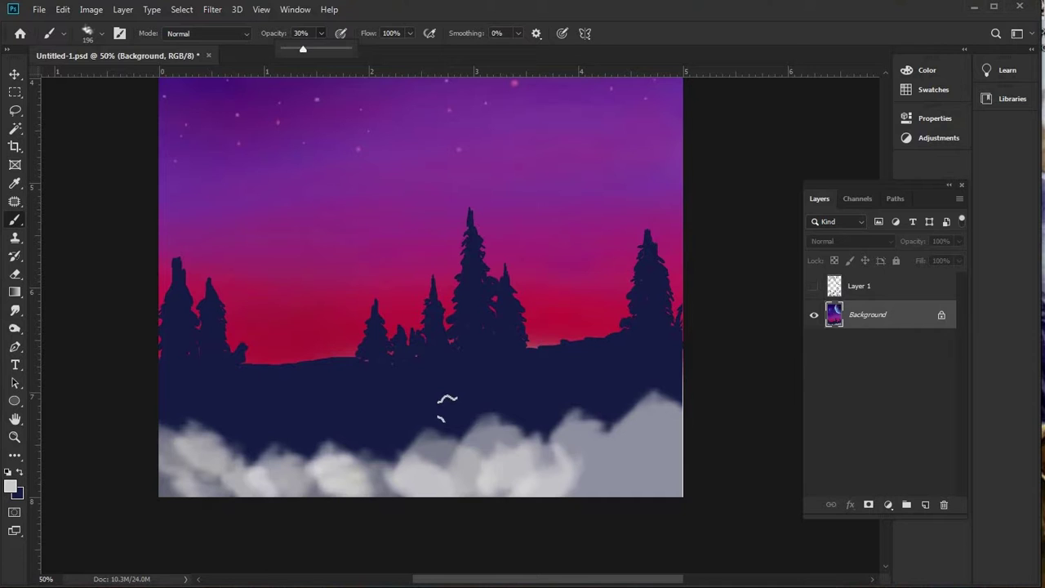
{"action": "mouse_move", "coordinate": [455, 411]}
{"action": "left_mouse_down"}
{"action": "mouse_move", "coordinate": [646, 384]}
{"action": "mouse_move", "coordinate": [350, 421]}
{"action": "mouse_move", "coordinate": [229, 415]}
{"action": "mouse_move", "coordinate": [217, 427]}
{"action": "mouse_move", "coordinate": [408, 482]}
{"action": "left_mouse_up"}
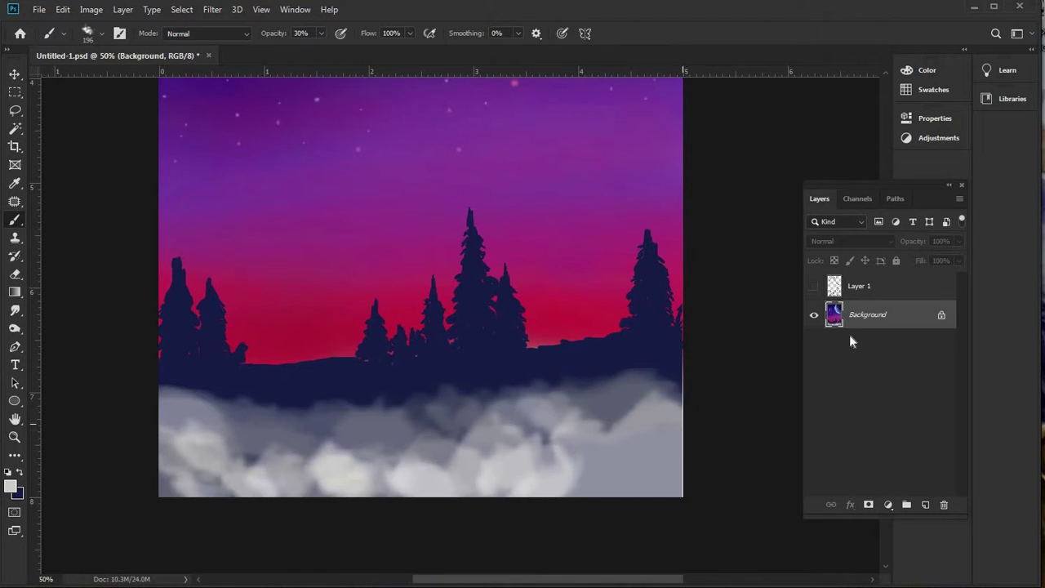
{"action": "left_click", "coordinate": [814, 286]}
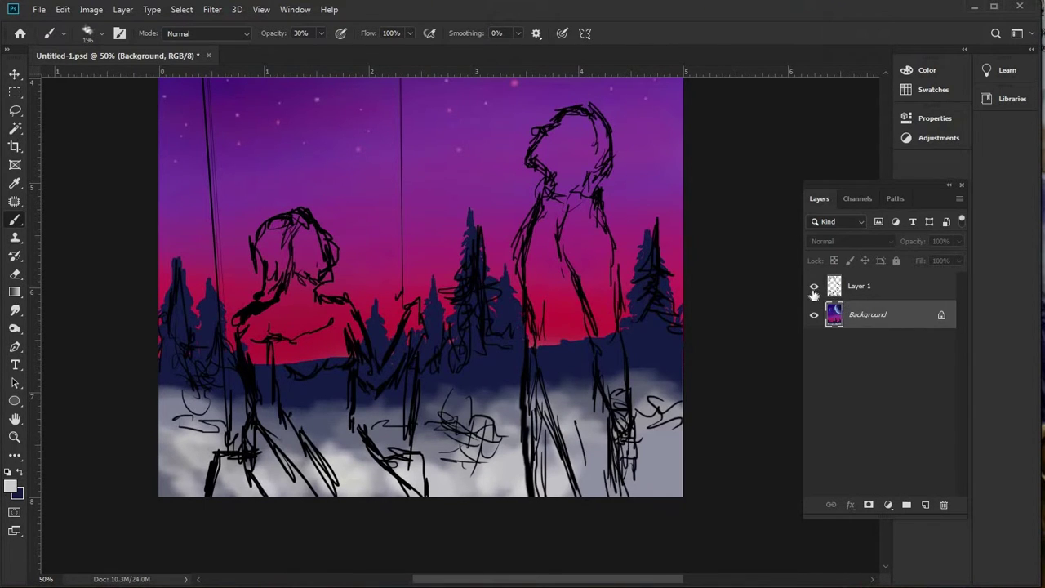
{"action": "left_click", "coordinate": [813, 287]}
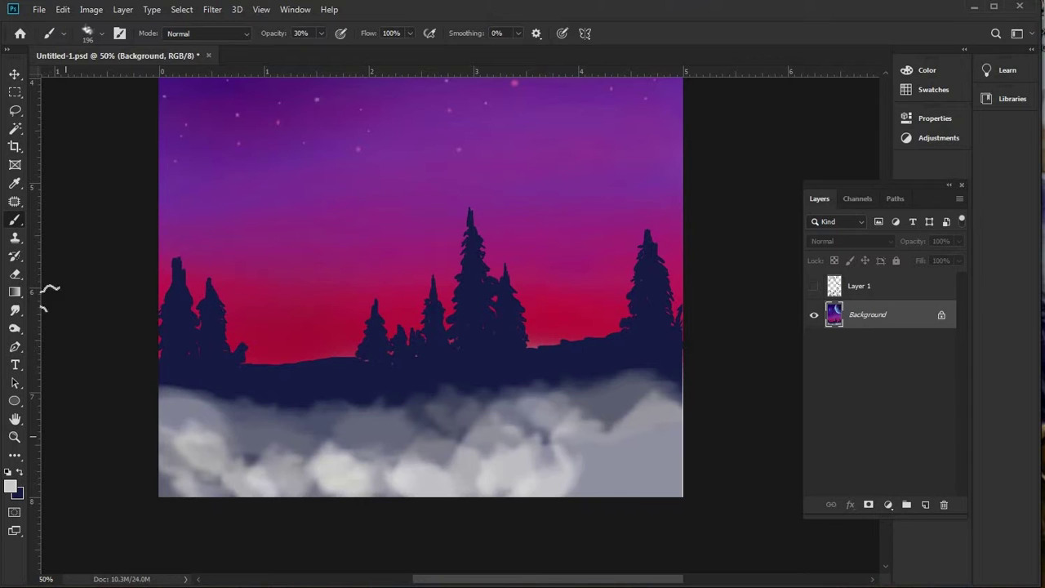
- Soften parts of the mist and the left trees with the Blur tool at 155 px and 24% strength
{"action": "left_click", "coordinate": [18, 331]}
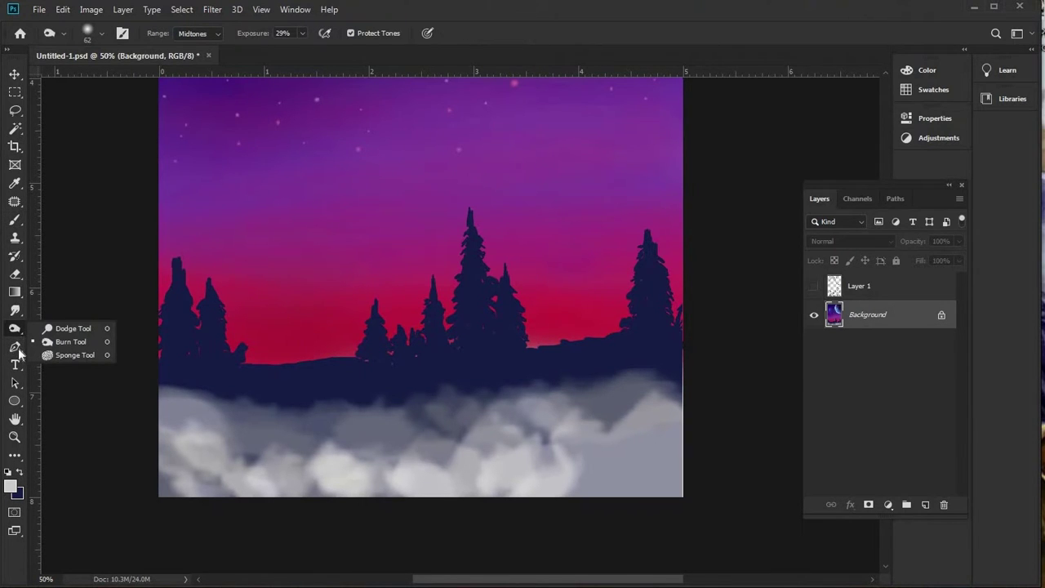
{"action": "left_click", "coordinate": [22, 312]}
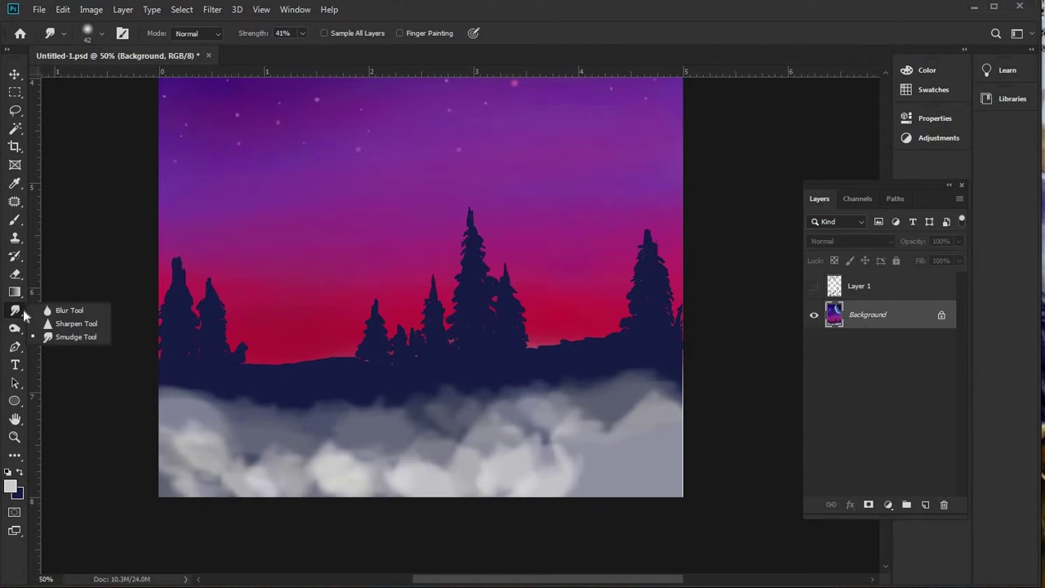
{"action": "left_click", "coordinate": [53, 310]}
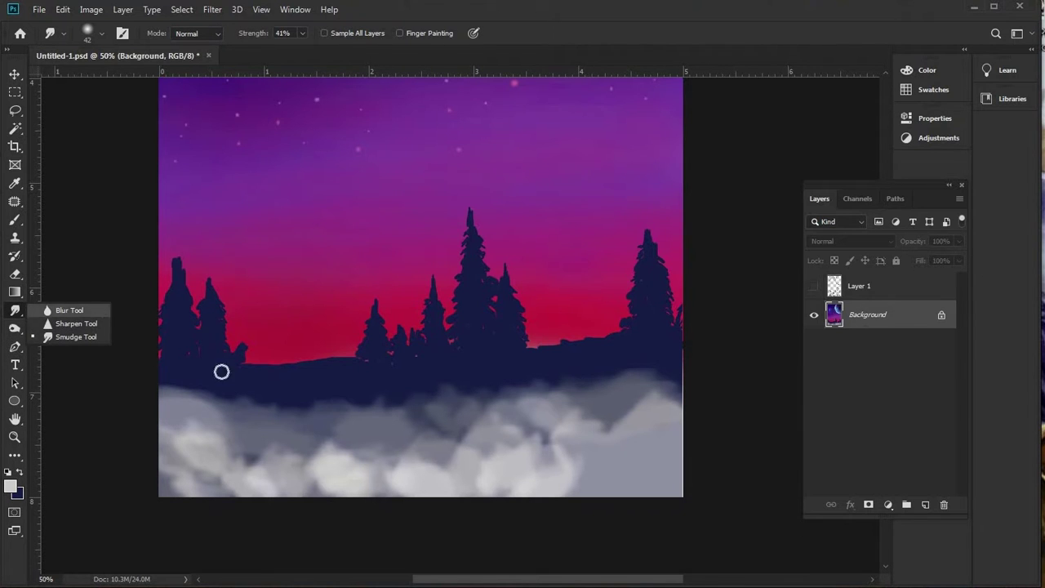
{"action": "left_click", "coordinate": [101, 34]}
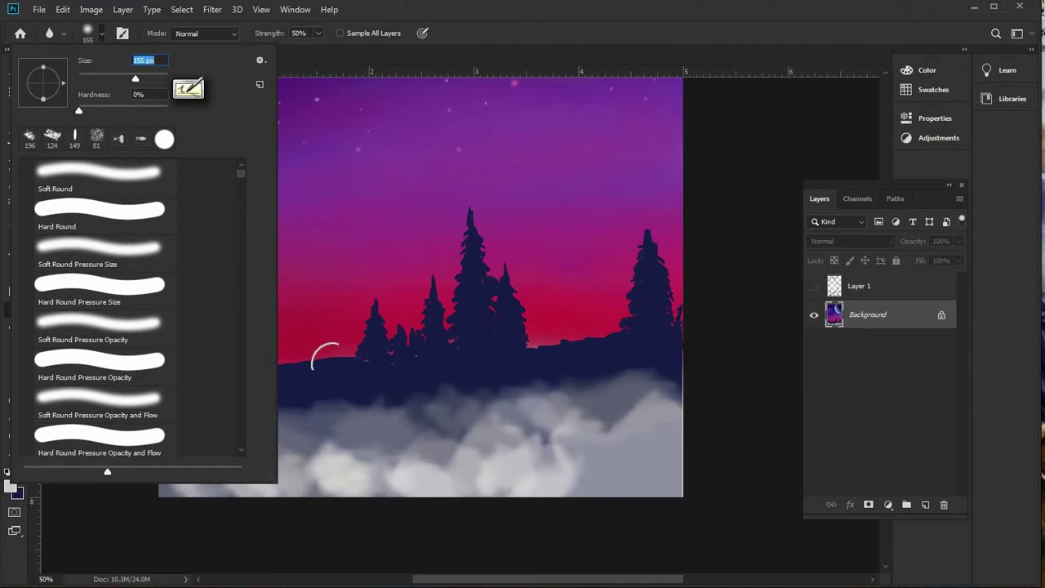
{"action": "left_click", "coordinate": [317, 34]}
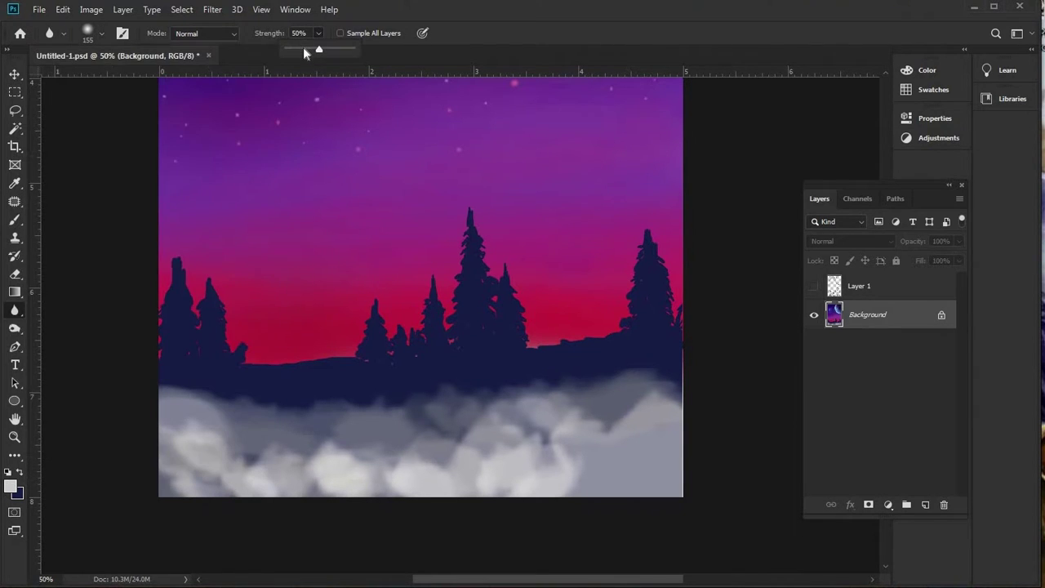
{"action": "left_click_drag", "start_coordinate": [302, 50], "coordinate": [299, 51]}
{"action": "left_click", "coordinate": [192, 458]}
{"action": "mouse_move", "coordinate": [188, 428]}
{"action": "left_mouse_down"}
{"action": "mouse_move", "coordinate": [174, 457]}
{"action": "mouse_move", "coordinate": [233, 459]}
{"action": "left_mouse_up"}
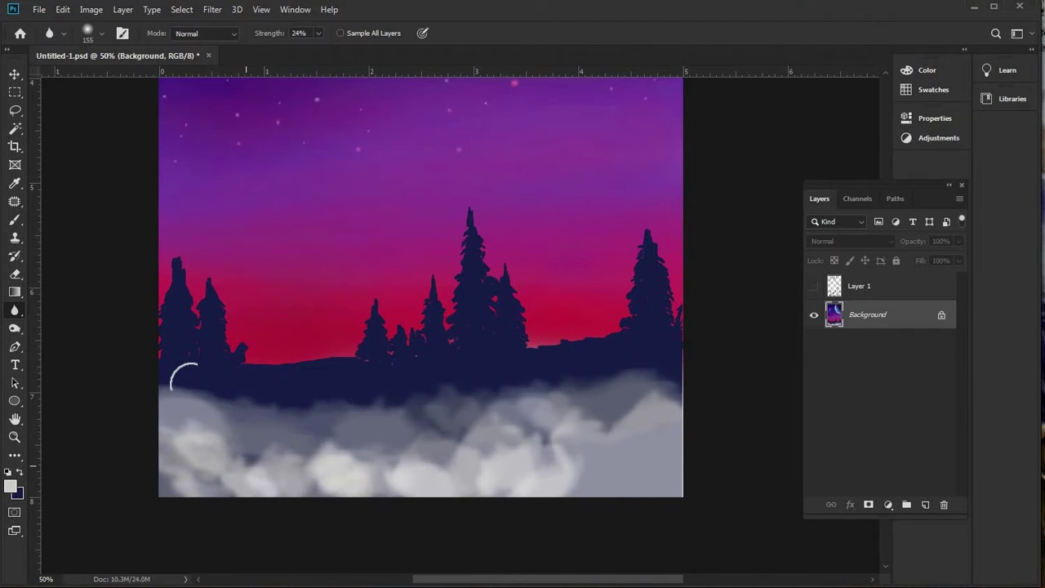
{"action": "mouse_move", "coordinate": [191, 312]}
{"action": "left_mouse_down"}
{"action": "mouse_move", "coordinate": [167, 332]}
{"action": "mouse_move", "coordinate": [180, 306]}
{"action": "mouse_move", "coordinate": [191, 329]}
{"action": "mouse_move", "coordinate": [205, 287]}
{"action": "mouse_move", "coordinate": [212, 351]}
{"action": "mouse_move", "coordinate": [242, 352]}
{"action": "left_mouse_up"}
{"action": "left_click_drag", "start_coordinate": [560, 459], "coordinate": [529, 417]}
- Blend the cloud bank with a 149 px Mixer Brush in sampled pale grey, undo the last stroke at its left end, and sample the treeline's navy
{"action": "key", "text": "i"}
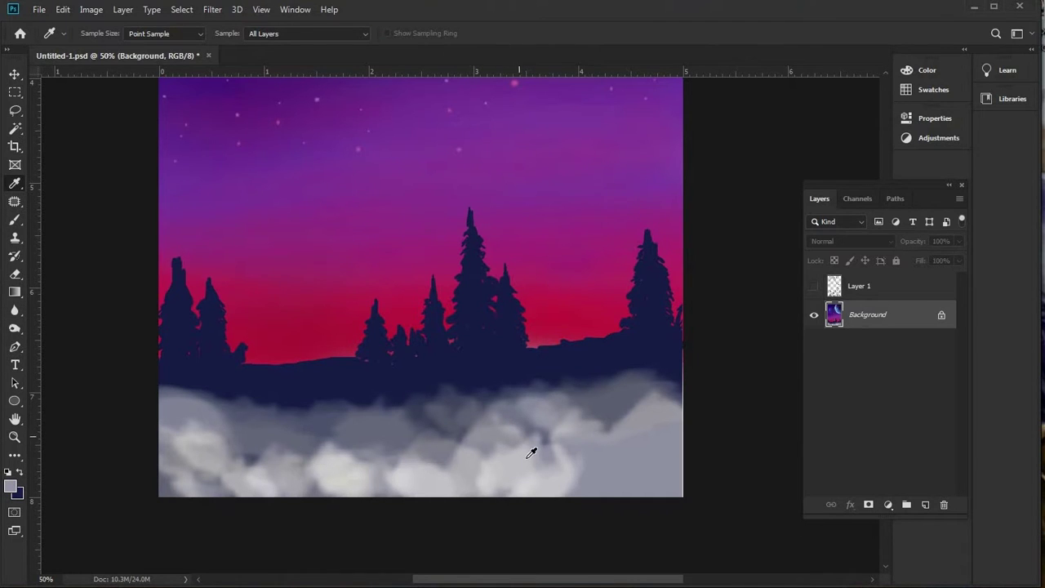
{"action": "left_click", "coordinate": [15, 220]}
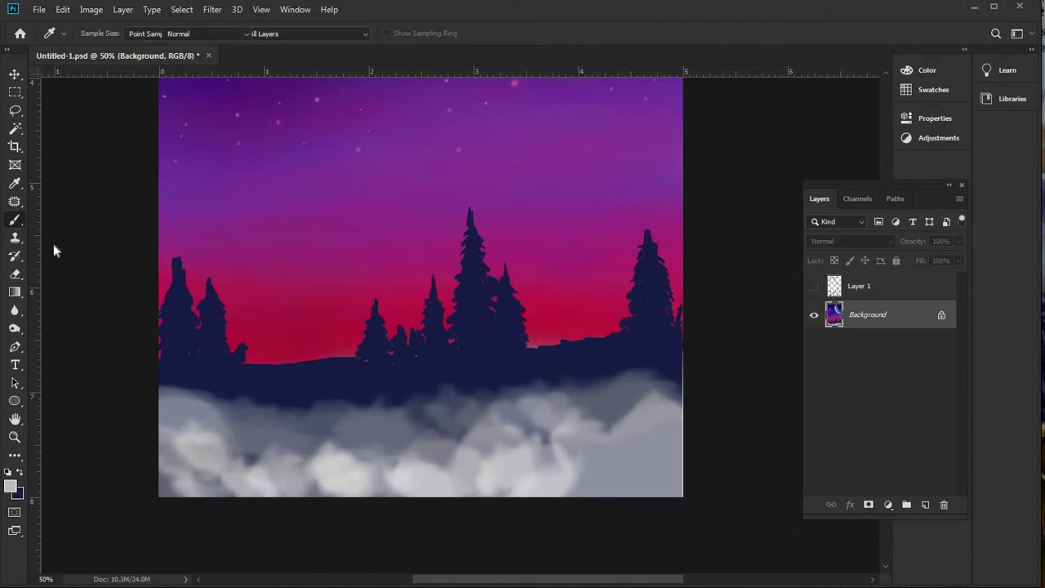
{"action": "right_click", "coordinate": [15, 220]}
{"action": "left_click", "coordinate": [69, 257]}
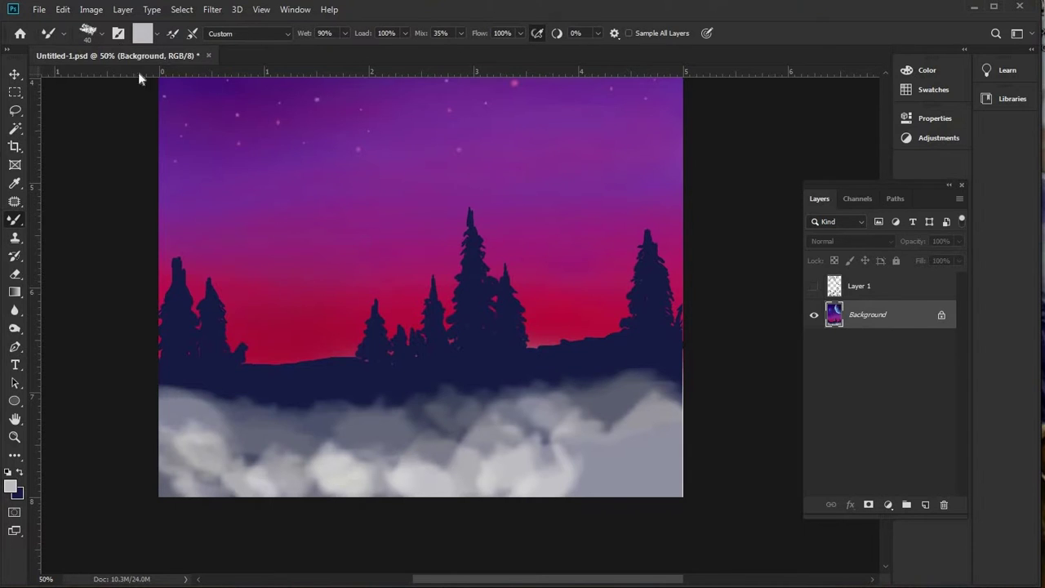
{"action": "left_click", "coordinate": [90, 34]}
{"action": "left_click_drag", "start_coordinate": [134, 75], "coordinate": [155, 76]}
{"action": "left_click", "coordinate": [492, 452]}
{"action": "mouse_move", "coordinate": [492, 451]}
{"action": "left_mouse_down"}
{"action": "mouse_move", "coordinate": [533, 441]}
{"action": "mouse_move", "coordinate": [553, 464]}
{"action": "mouse_move", "coordinate": [584, 438]}
{"action": "mouse_move", "coordinate": [460, 457]}
{"action": "mouse_move", "coordinate": [470, 453]}
{"action": "mouse_move", "coordinate": [473, 472]}
{"action": "mouse_move", "coordinate": [366, 464]}
{"action": "mouse_move", "coordinate": [382, 485]}
{"action": "mouse_move", "coordinate": [292, 467]}
{"action": "mouse_move", "coordinate": [204, 466]}
{"action": "mouse_move", "coordinate": [186, 390]}
{"action": "left_mouse_up"}
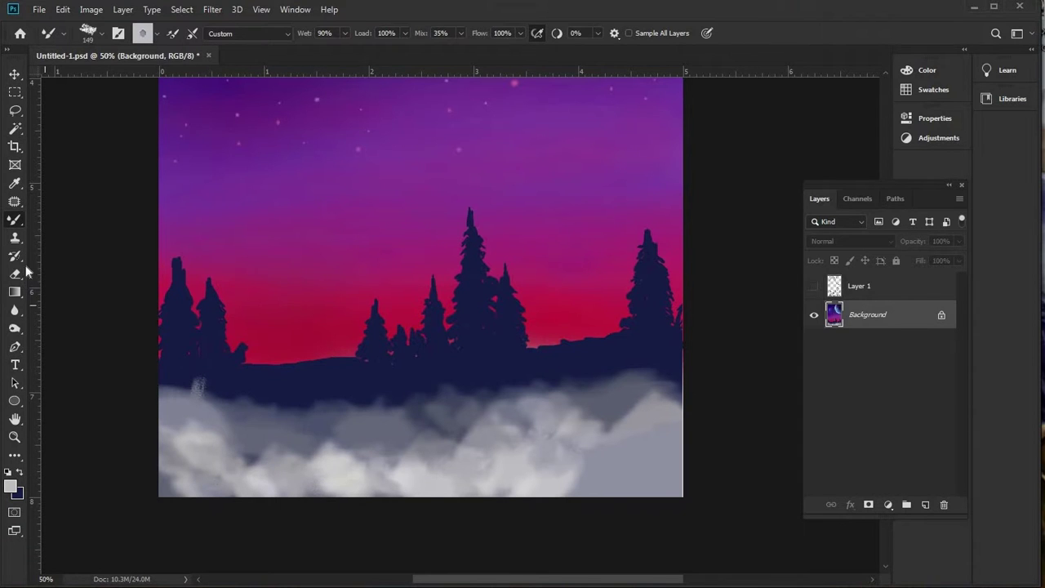
{"action": "key", "text": "ctrl+z"}
{"action": "left_click", "coordinate": [173, 385], "text": "alt"}
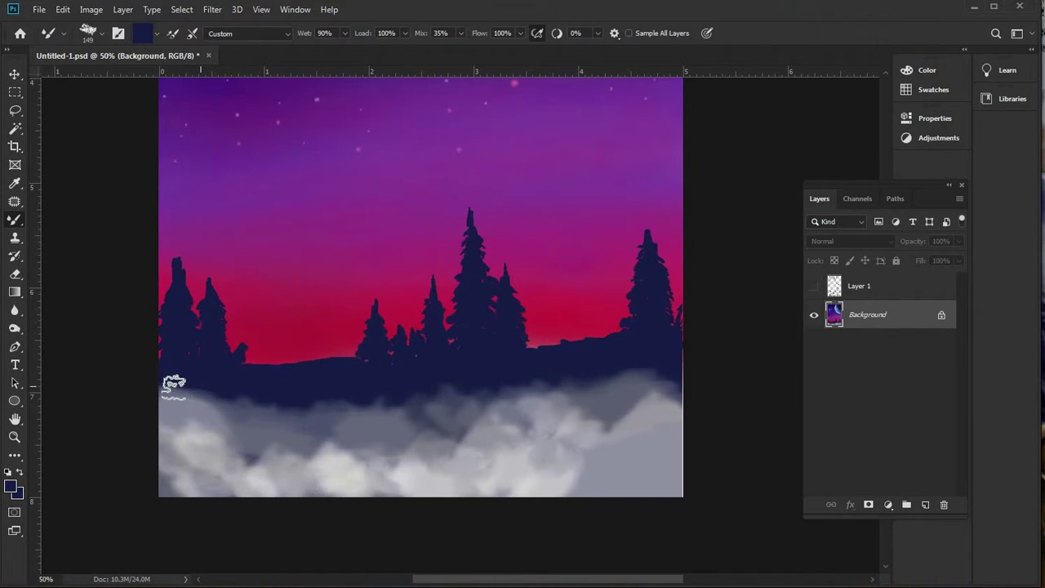
- Compare the painting with the sketch, leave the sketch visible, and make Layer 1 active
{"action": "left_click", "coordinate": [812, 286]}
{"action": "left_click", "coordinate": [813, 285]}
{"action": "left_click", "coordinate": [813, 286]}
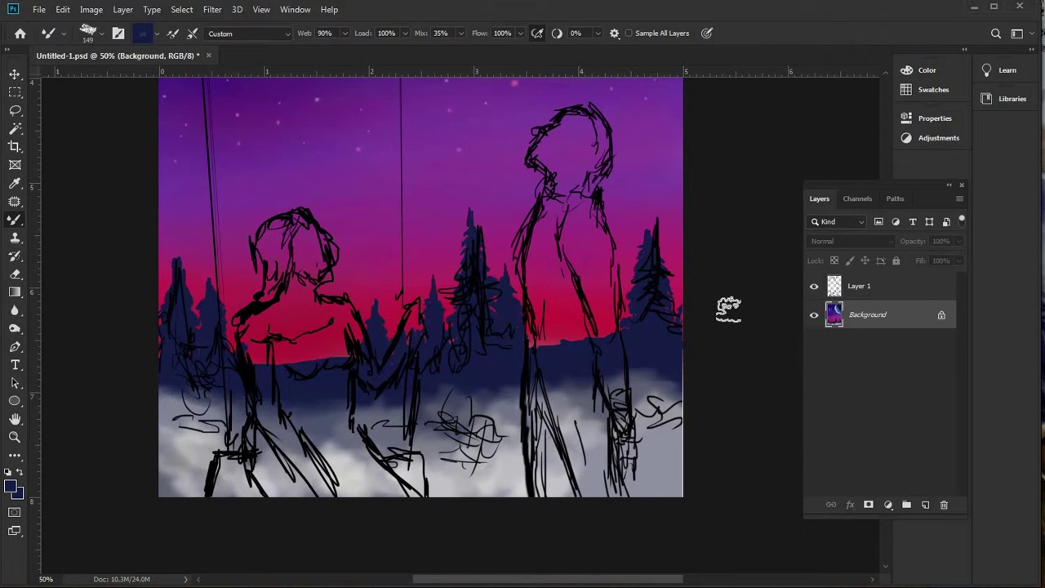
{"action": "left_click", "coordinate": [841, 292]}
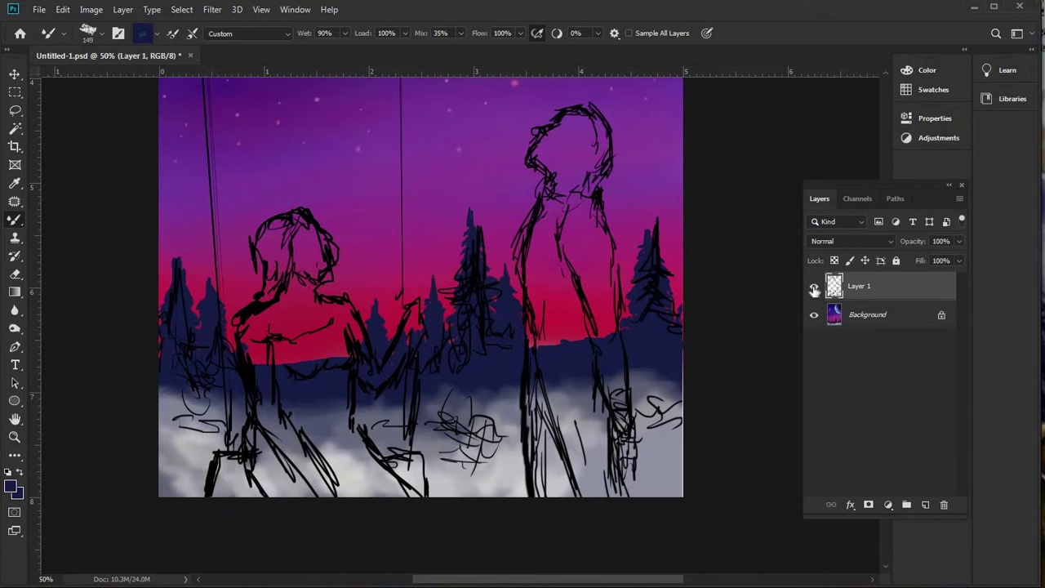
{"action": "left_click", "coordinate": [813, 287]}
{"action": "left_click", "coordinate": [813, 288]}
- Erase the tree and shrub scribbles around the two figures on Layer 1 with a Hard Round eraser at 78 px
{"action": "left_click", "coordinate": [17, 275]}
{"action": "left_click", "coordinate": [99, 36]}
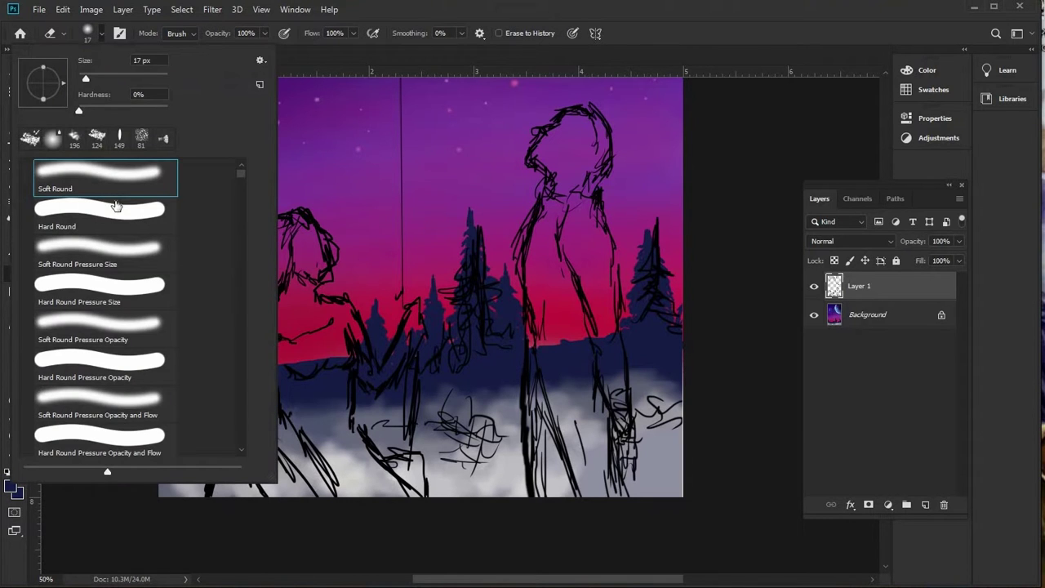
{"action": "left_click", "coordinate": [115, 213]}
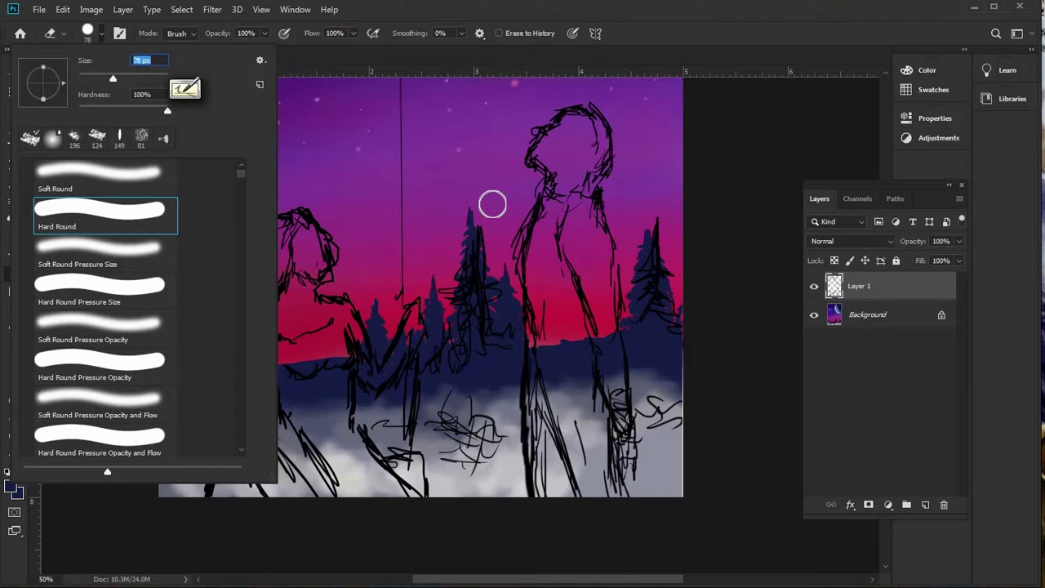
{"action": "key", "text": "Return"}
{"action": "mouse_move", "coordinate": [474, 239]}
{"action": "left_mouse_down"}
{"action": "mouse_move", "coordinate": [465, 345]}
{"action": "mouse_move", "coordinate": [474, 353]}
{"action": "mouse_move", "coordinate": [496, 342]}
{"action": "mouse_move", "coordinate": [490, 349]}
{"action": "mouse_move", "coordinate": [453, 330]}
{"action": "mouse_move", "coordinate": [454, 366]}
{"action": "mouse_move", "coordinate": [449, 375]}
{"action": "mouse_move", "coordinate": [447, 351]}
{"action": "mouse_move", "coordinate": [438, 369]}
{"action": "mouse_move", "coordinate": [444, 444]}
{"action": "mouse_move", "coordinate": [462, 458]}
{"action": "mouse_move", "coordinate": [481, 425]}
{"action": "mouse_move", "coordinate": [486, 457]}
{"action": "mouse_move", "coordinate": [482, 401]}
{"action": "left_mouse_up"}
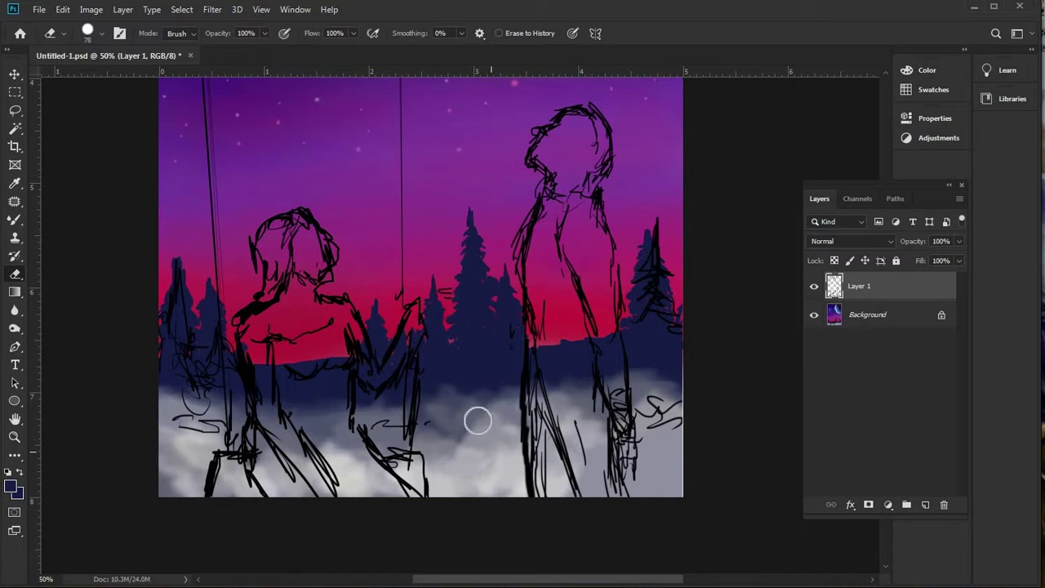
{"action": "mouse_move", "coordinate": [659, 296]}
{"action": "left_mouse_down"}
{"action": "mouse_move", "coordinate": [642, 266]}
{"action": "mouse_move", "coordinate": [646, 303]}
{"action": "mouse_move", "coordinate": [678, 297]}
{"action": "mouse_move", "coordinate": [661, 415]}
{"action": "left_mouse_up"}
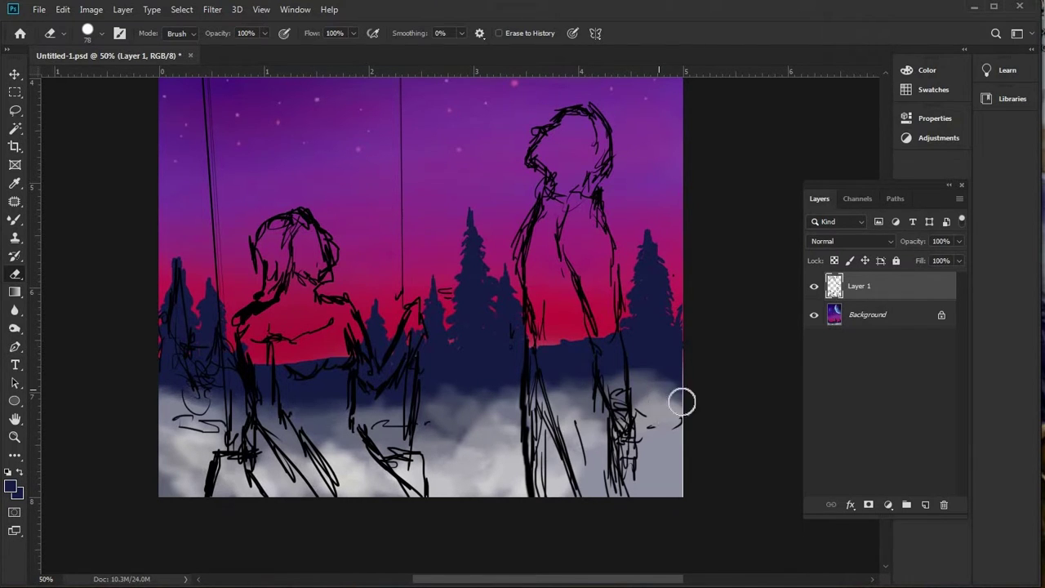
{"action": "mouse_move", "coordinate": [163, 357]}
{"action": "left_mouse_down"}
{"action": "mouse_move", "coordinate": [182, 301]}
{"action": "mouse_move", "coordinate": [191, 424]}
{"action": "left_mouse_up"}
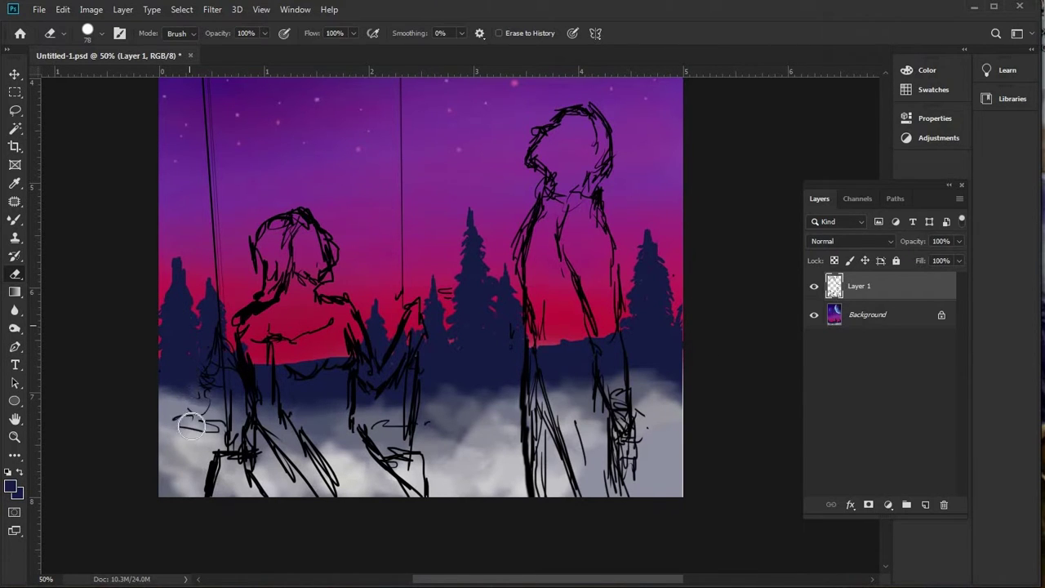
{"action": "mouse_move", "coordinate": [195, 343]}
{"action": "left_mouse_down"}
{"action": "mouse_move", "coordinate": [195, 420]}
{"action": "mouse_move", "coordinate": [206, 398]}
{"action": "mouse_move", "coordinate": [177, 419]}
{"action": "mouse_move", "coordinate": [207, 414]}
{"action": "left_mouse_up"}
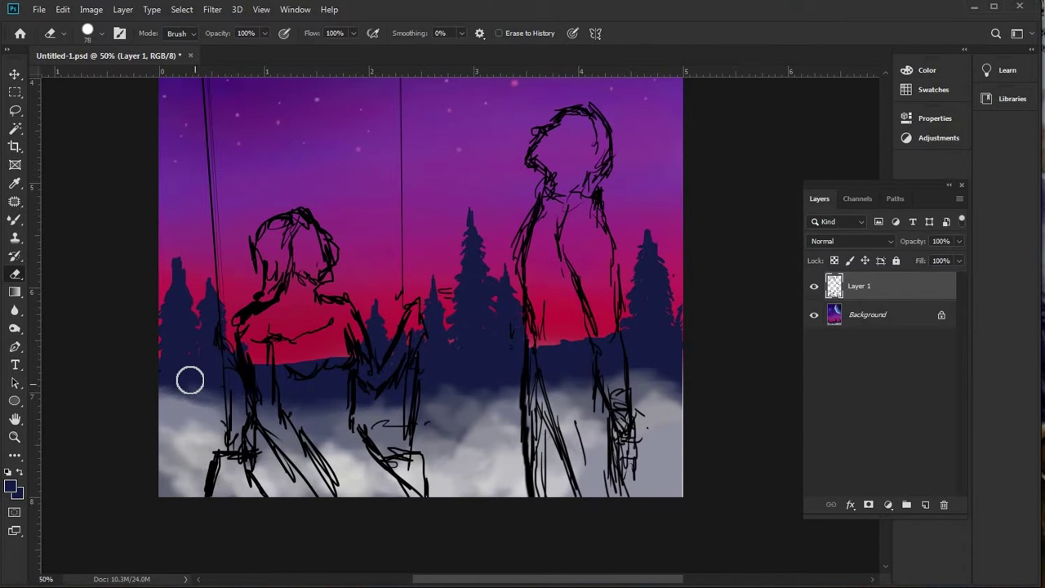
- Review the whole composition, make the Background layer active and hide the sketch layer
{"action": "scroll", "coordinate": [506, 416], "scroll_direction": "down", "scroll_amount": 3}
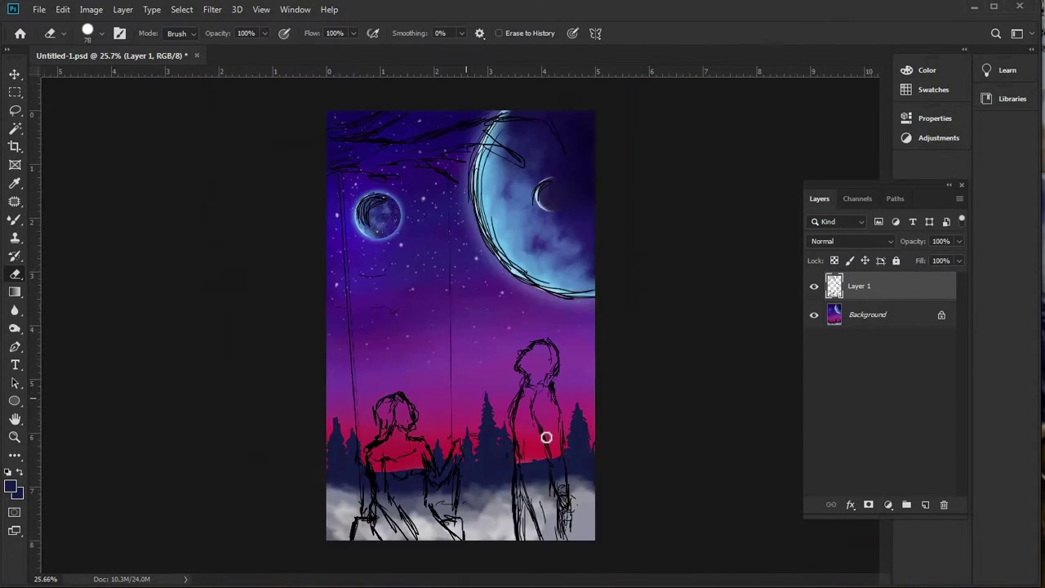
{"action": "scroll", "coordinate": [571, 509], "scroll_direction": "up", "scroll_amount": 2}
{"action": "scroll", "coordinate": [613, 535], "scroll_direction": "down", "scroll_amount": 1}
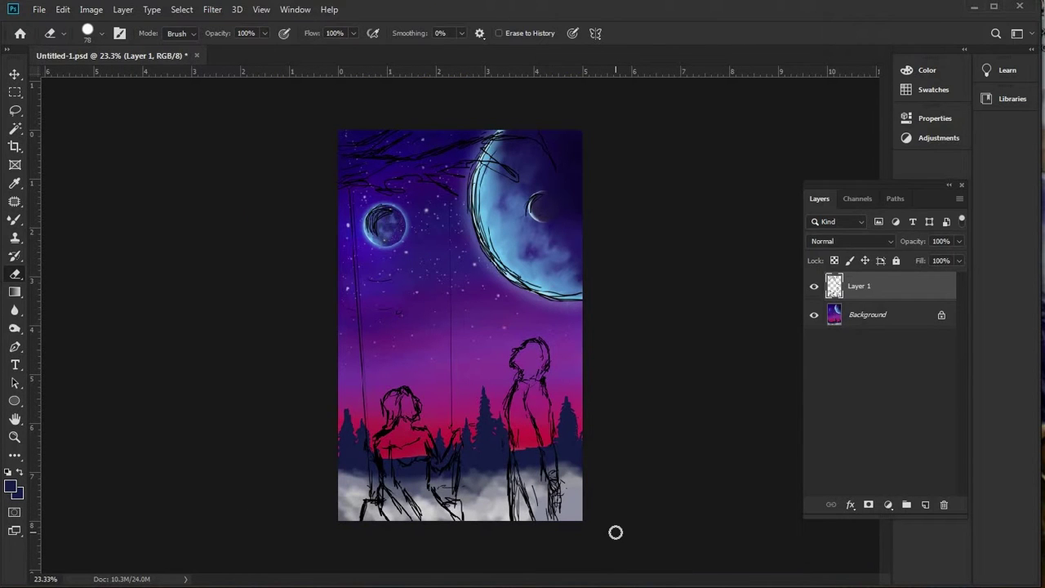
{"action": "left_click", "coordinate": [894, 315]}
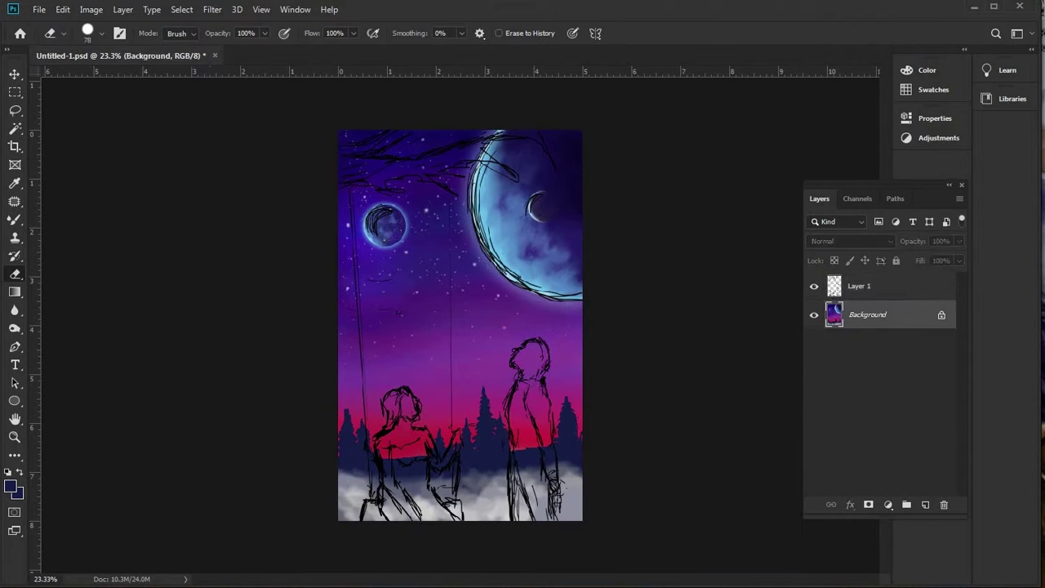
{"action": "left_click", "coordinate": [814, 287]}
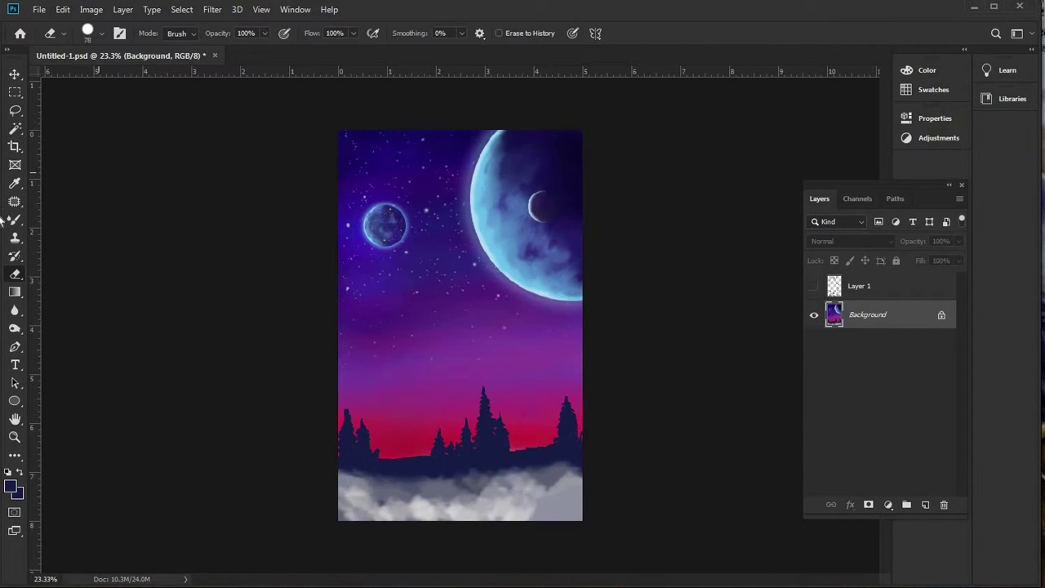
- Select the navy treeline with the Magic Wand and darken it using Levels, with midtones at 0.79 and output white at 200
{"action": "key", "text": "w"}
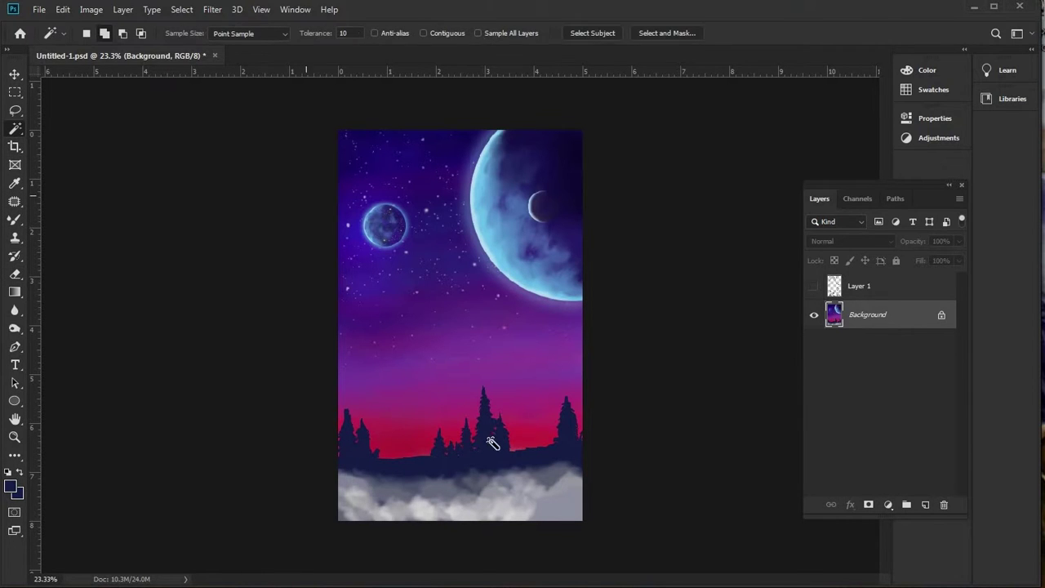
{"action": "left_click", "coordinate": [489, 449]}
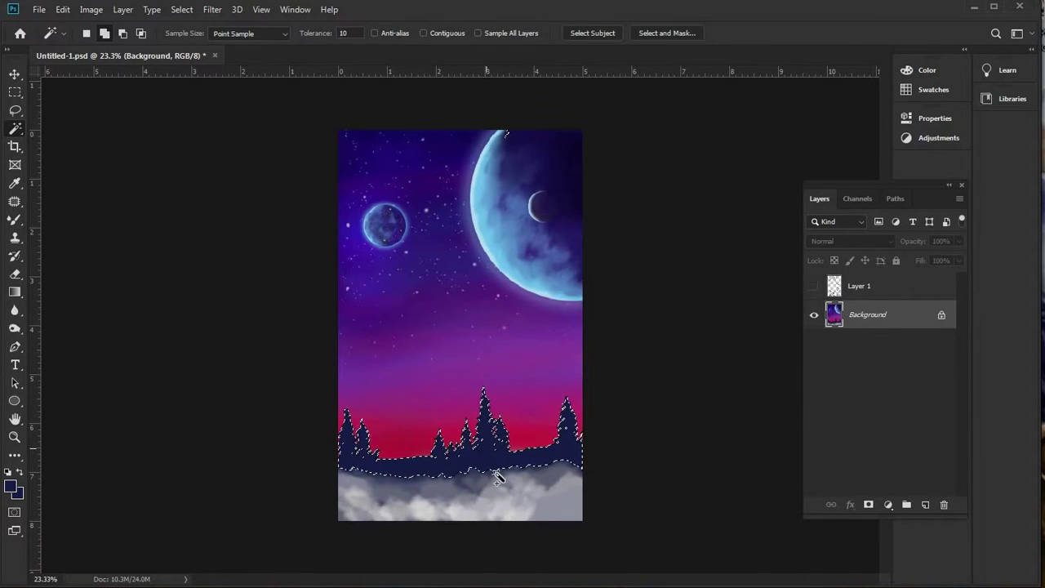
{"action": "scroll", "coordinate": [550, 541], "scroll_direction": "up", "scroll_amount": 3}
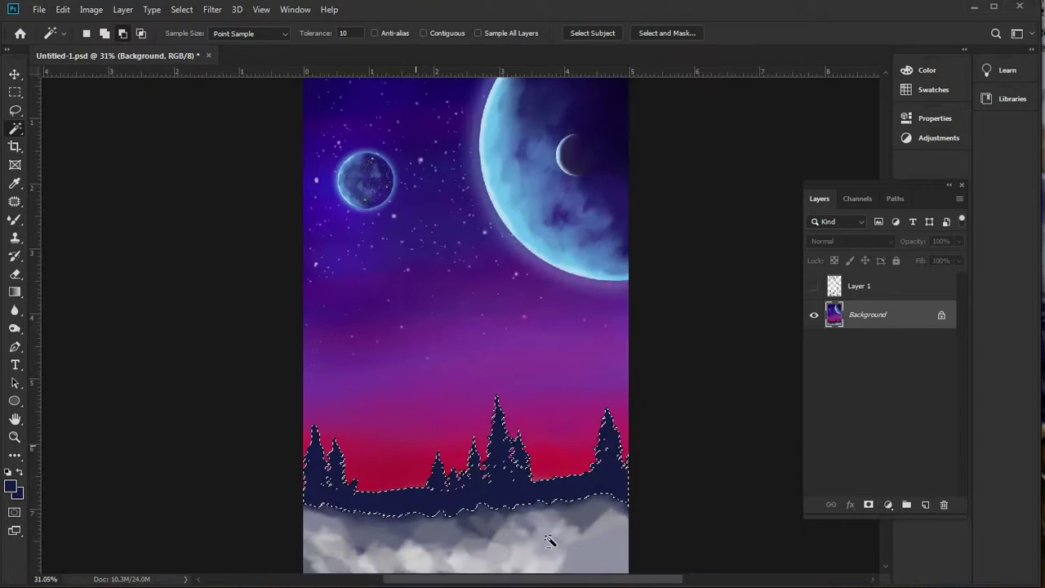
{"action": "scroll", "coordinate": [550, 541], "scroll_direction": "up", "scroll_amount": 1}
{"action": "key", "text": "ctrl+l"}
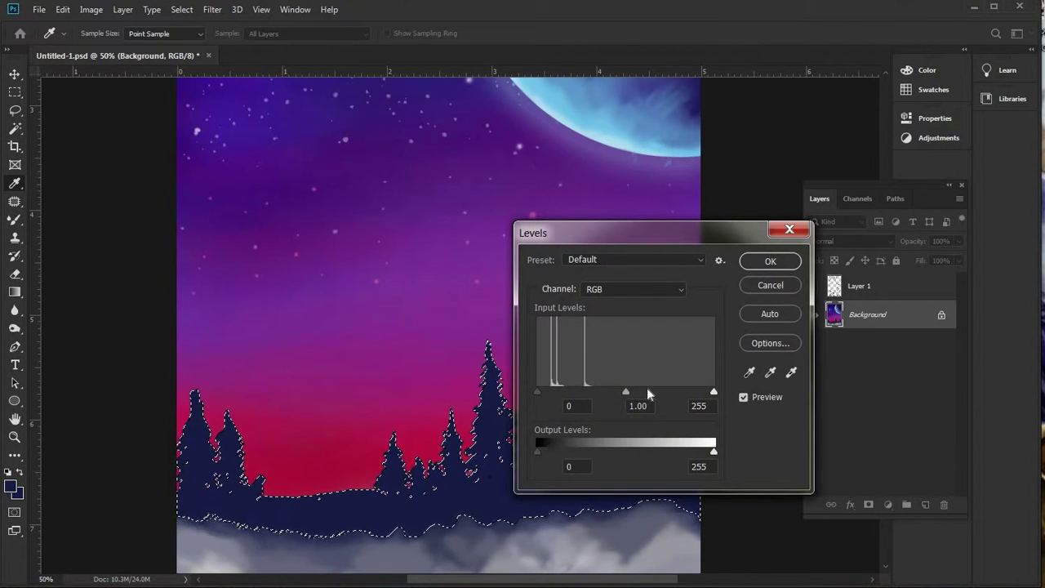
{"action": "left_click_drag", "start_coordinate": [626, 392], "coordinate": [644, 393]}
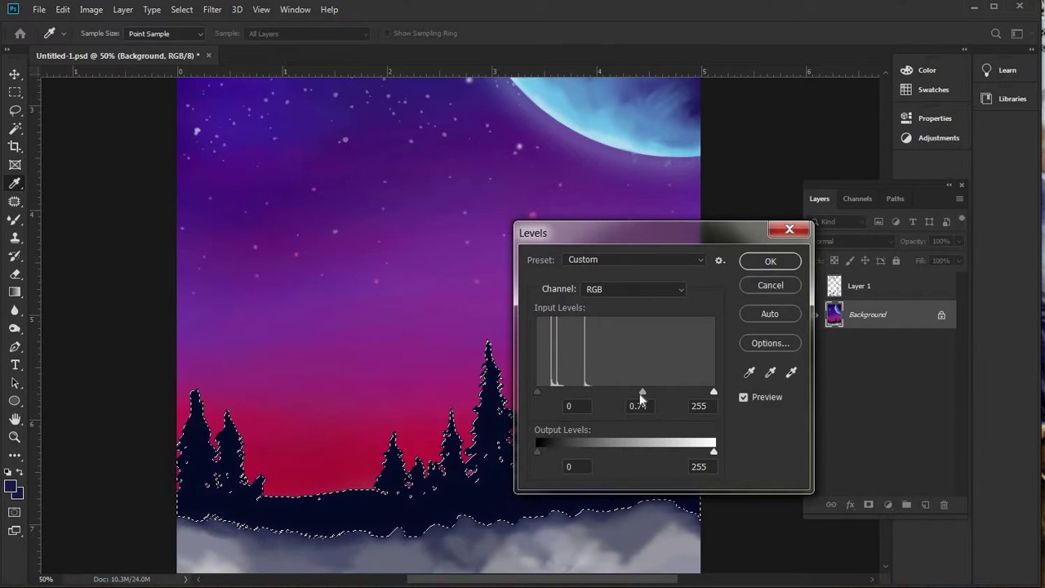
{"action": "left_click_drag", "start_coordinate": [712, 451], "coordinate": [680, 451]}
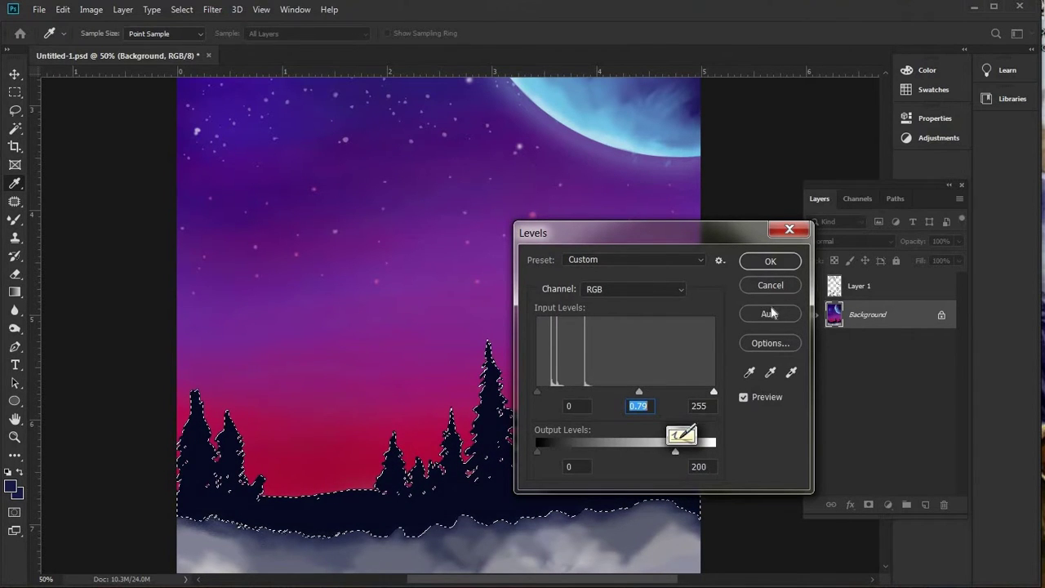
{"action": "left_click", "coordinate": [768, 262]}
- Try reducing the selected treeline's saturation to -59 with Hue/Saturation, deselect it and inspect the tree edges
{"action": "key", "text": "ctrl+u"}
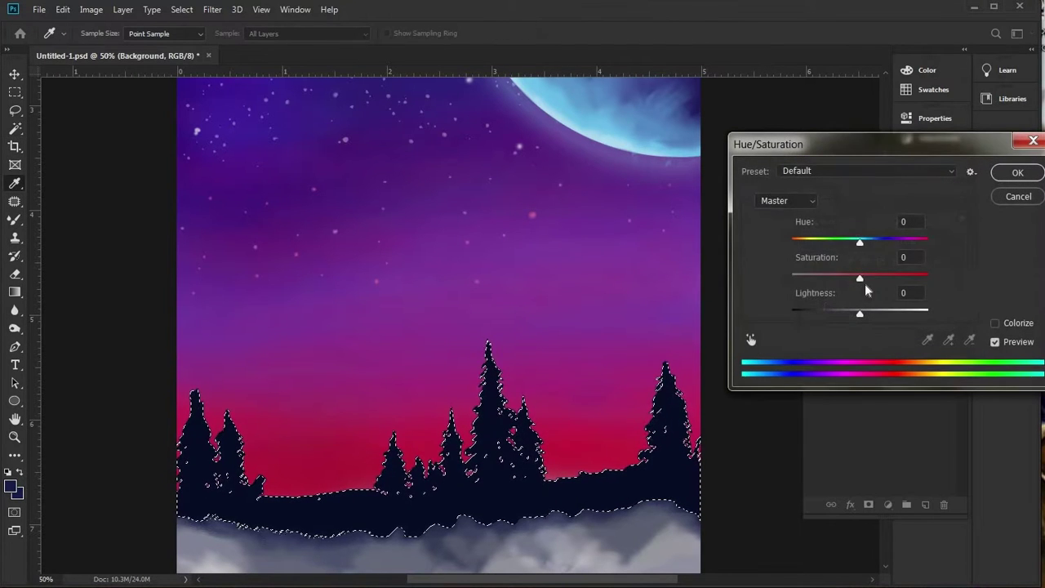
{"action": "left_click_drag", "start_coordinate": [863, 278], "coordinate": [827, 279]}
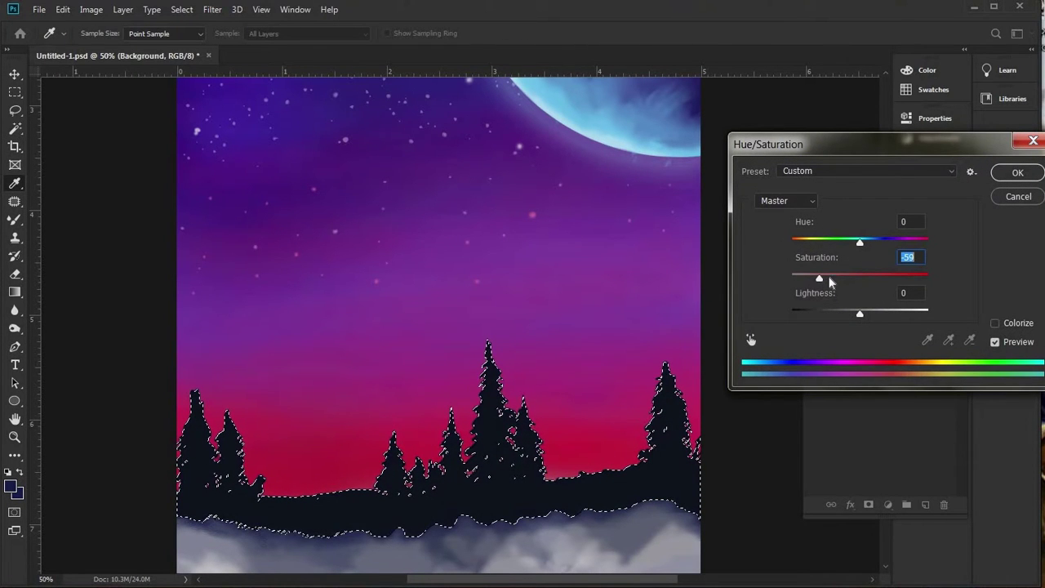
{"action": "left_click", "coordinate": [1017, 172]}
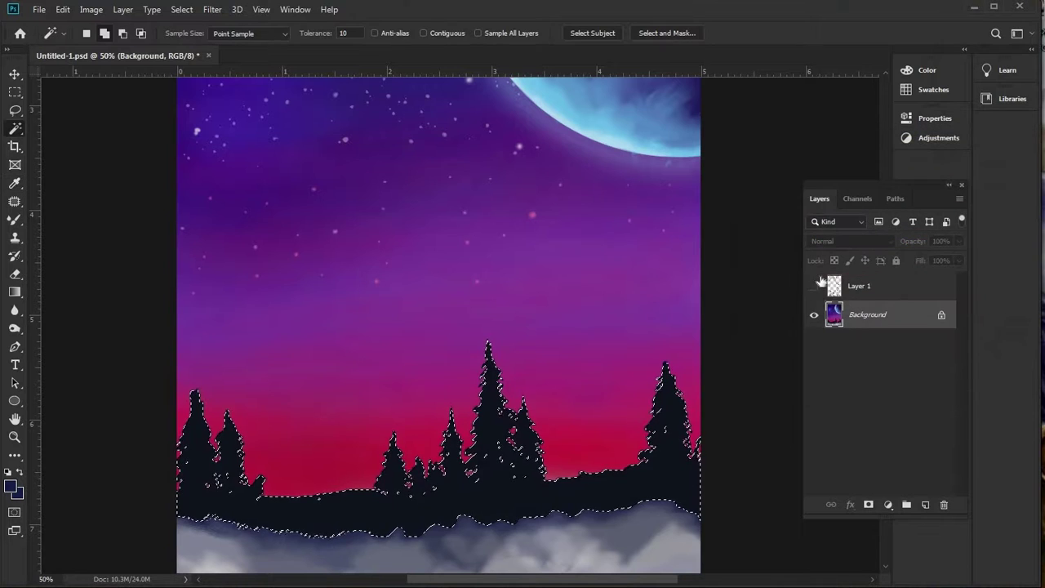
{"action": "key", "text": "ctrl+f"}
{"action": "key", "text": "Escape"}
{"action": "key", "text": "ctrl+d"}
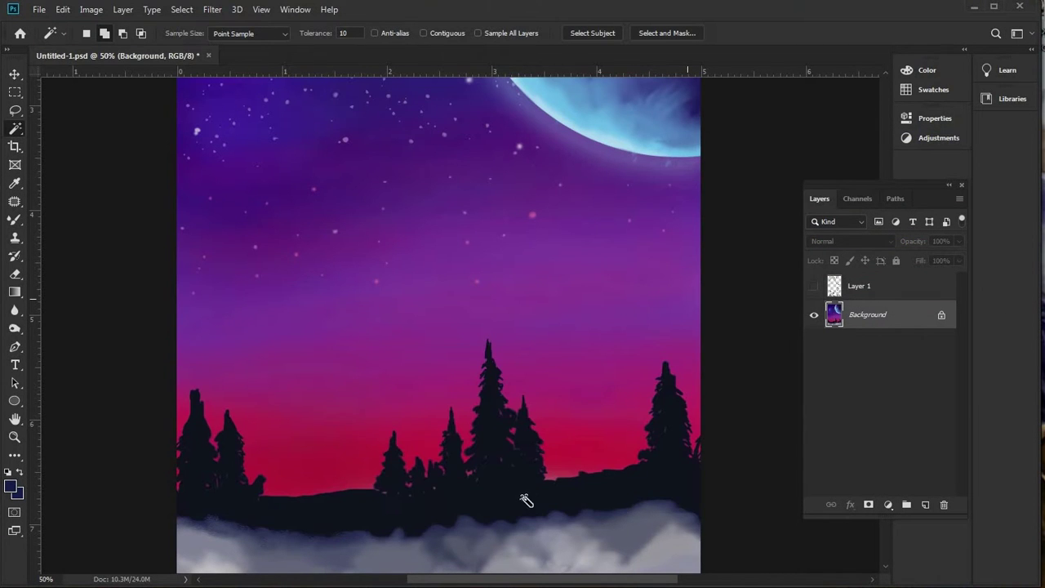
{"action": "scroll", "coordinate": [479, 519], "scroll_direction": "up", "scroll_amount": 5}
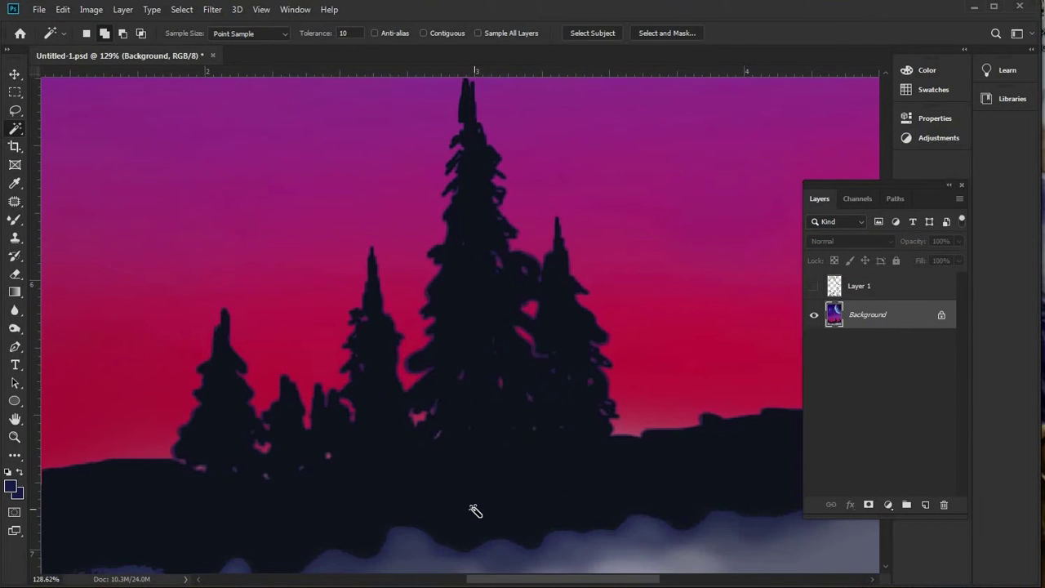
{"action": "scroll", "coordinate": [439, 379], "scroll_direction": "up", "scroll_amount": 5}
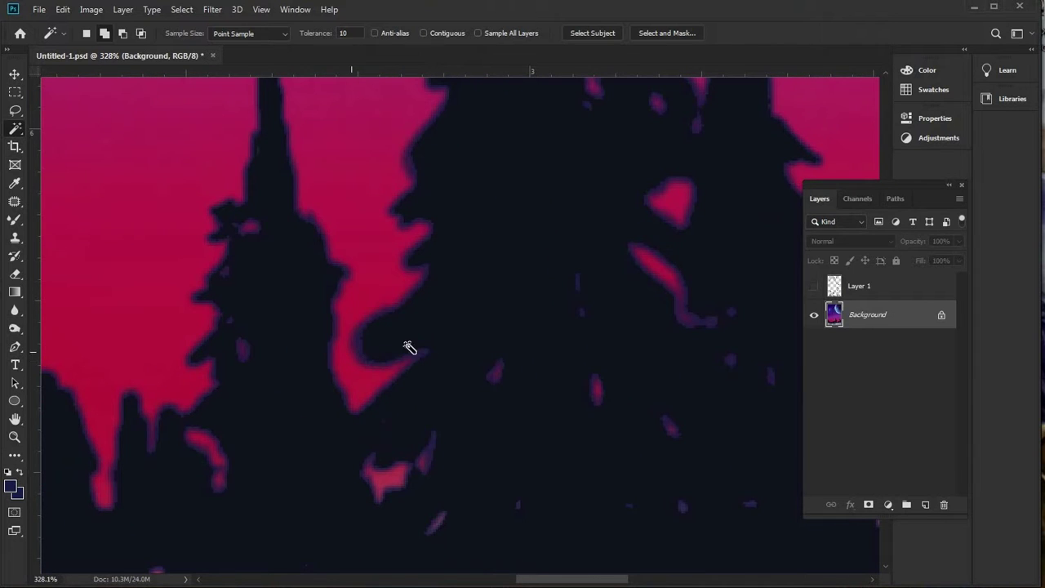
{"action": "scroll", "coordinate": [391, 341], "scroll_direction": "down", "scroll_amount": 6}
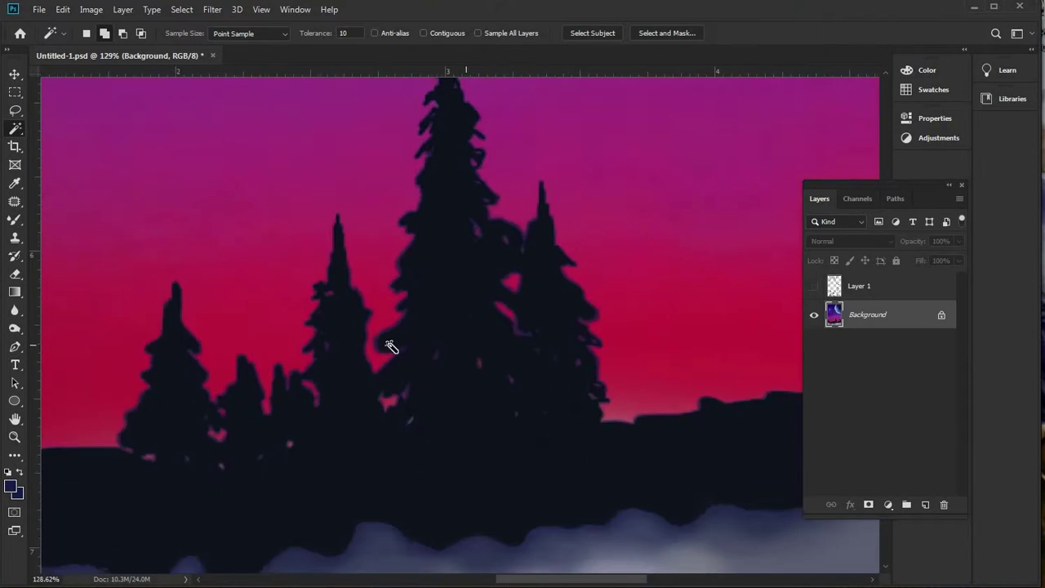
- Select the treeline with the Magic Wand, fill it with the navy foreground color and deselect
{"action": "left_click", "coordinate": [386, 447]}
{"action": "key", "text": "alt+BackSpace"}
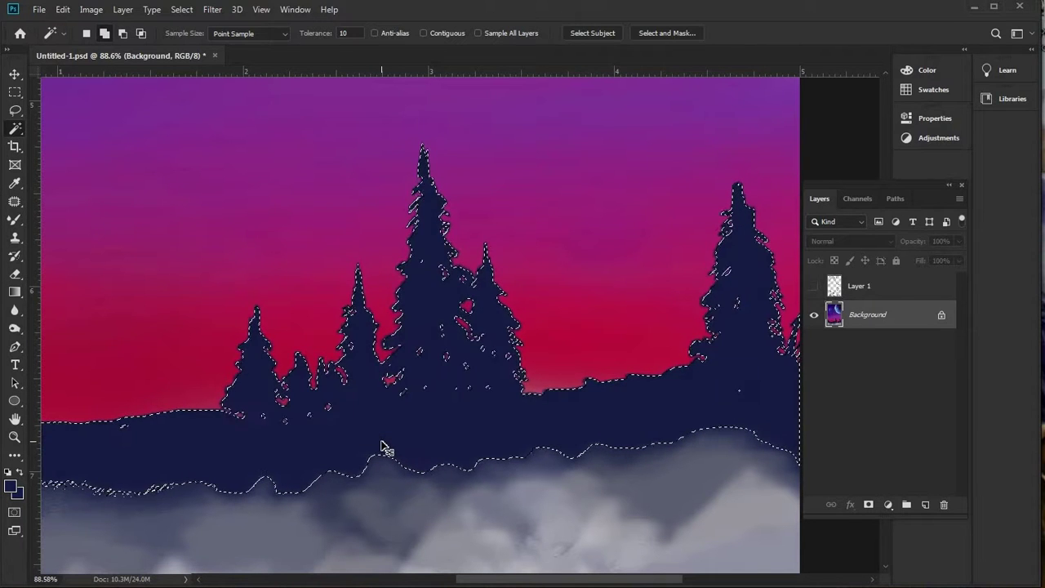
{"action": "key", "text": "ctrl+d"}
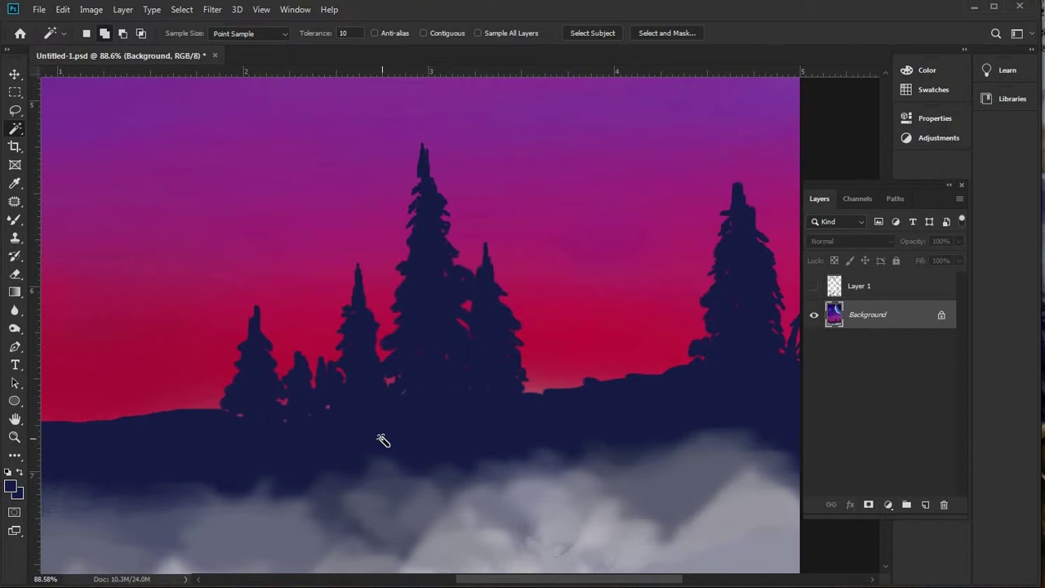
- Select the lower part of the painting, from just above the tallest tree to the bottom edge, with the Rectangular Marquee
{"action": "scroll", "coordinate": [383, 441], "scroll_direction": "down", "scroll_amount": 4}
{"action": "key", "text": "m"}
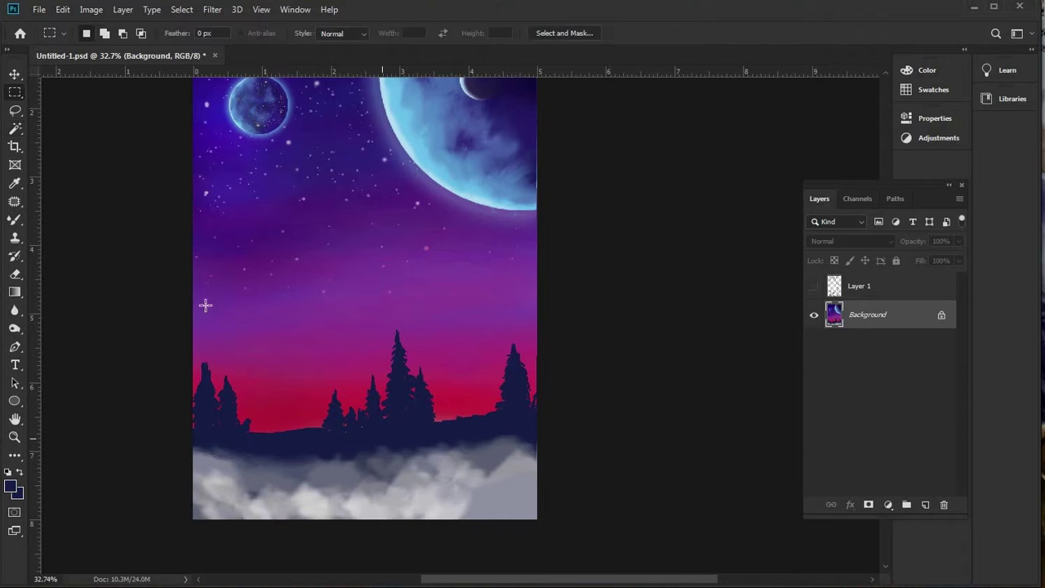
{"action": "left_click_drag", "start_coordinate": [190, 317], "coordinate": [603, 528]}
{"action": "key", "text": "w"}
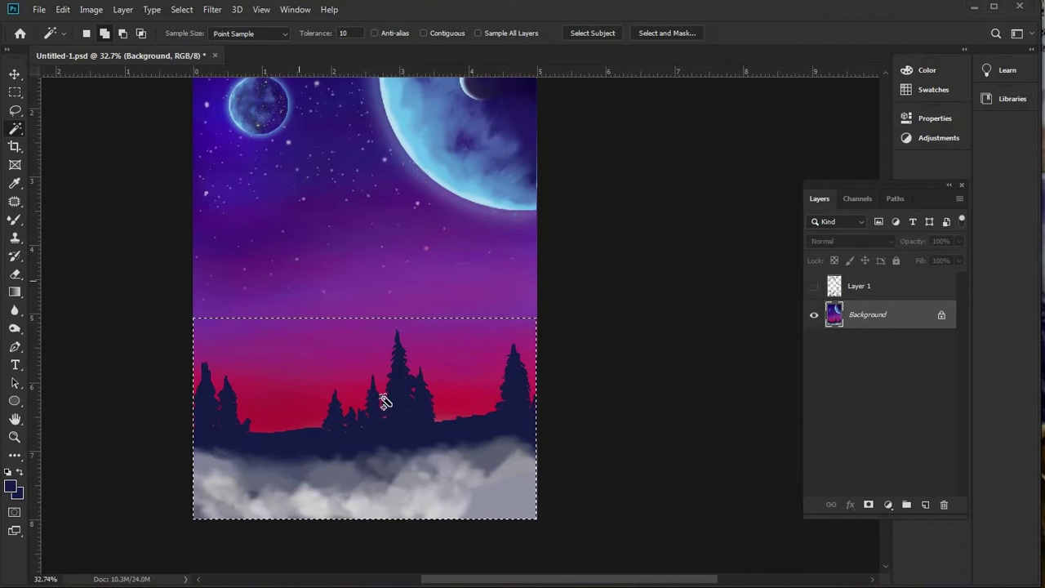
{"action": "scroll", "coordinate": [187, 343], "scroll_direction": "up", "scroll_amount": 5}
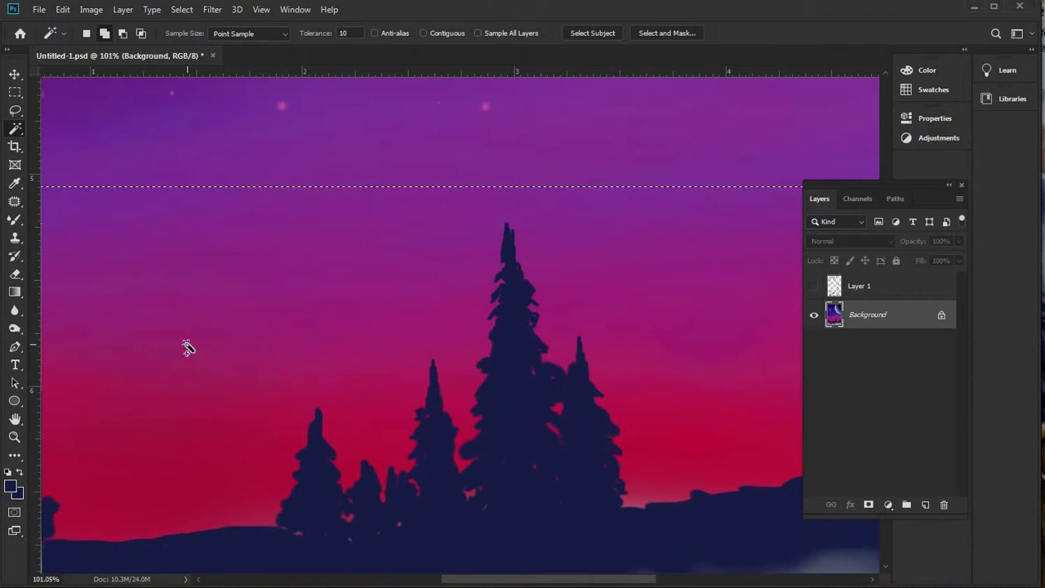
- Subtract the purple and red sky bands around the trees from the selection using the Magic Wand at tolerance 10
{"action": "key", "text": "shift"}
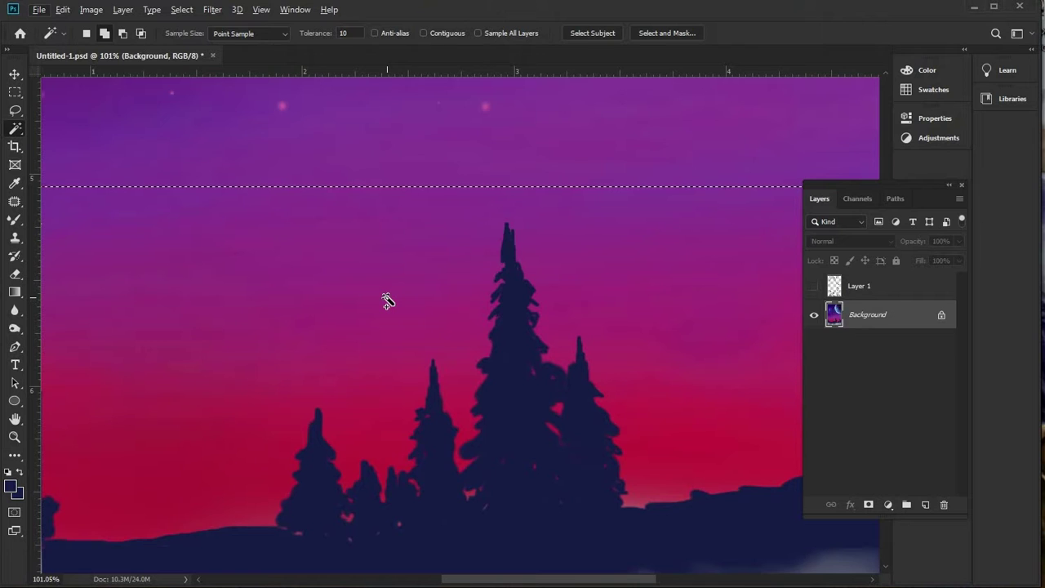
{"action": "left_click", "coordinate": [123, 35]}
{"action": "left_click", "coordinate": [401, 282]}
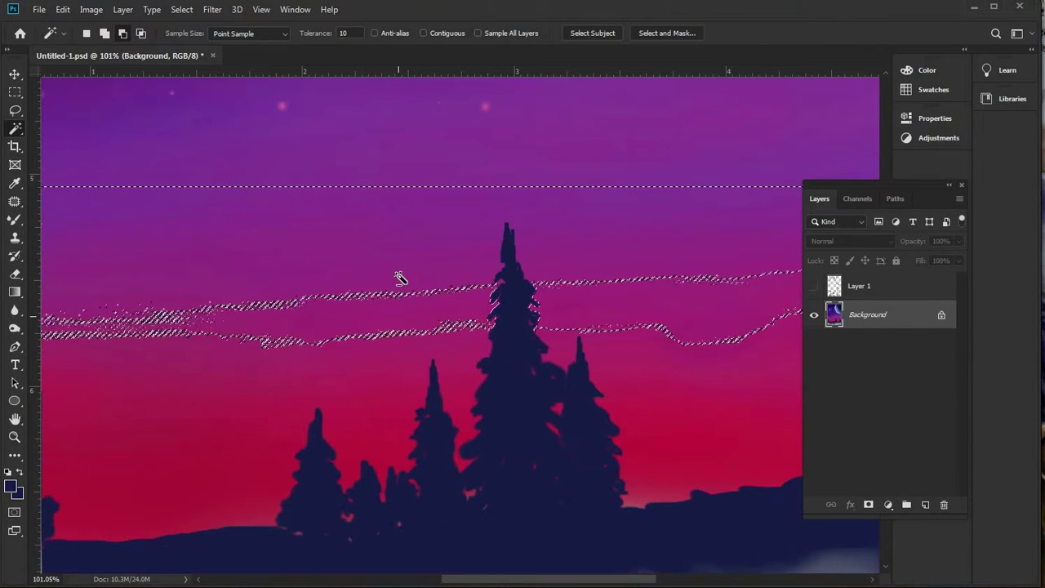
{"action": "left_click", "coordinate": [418, 228]}
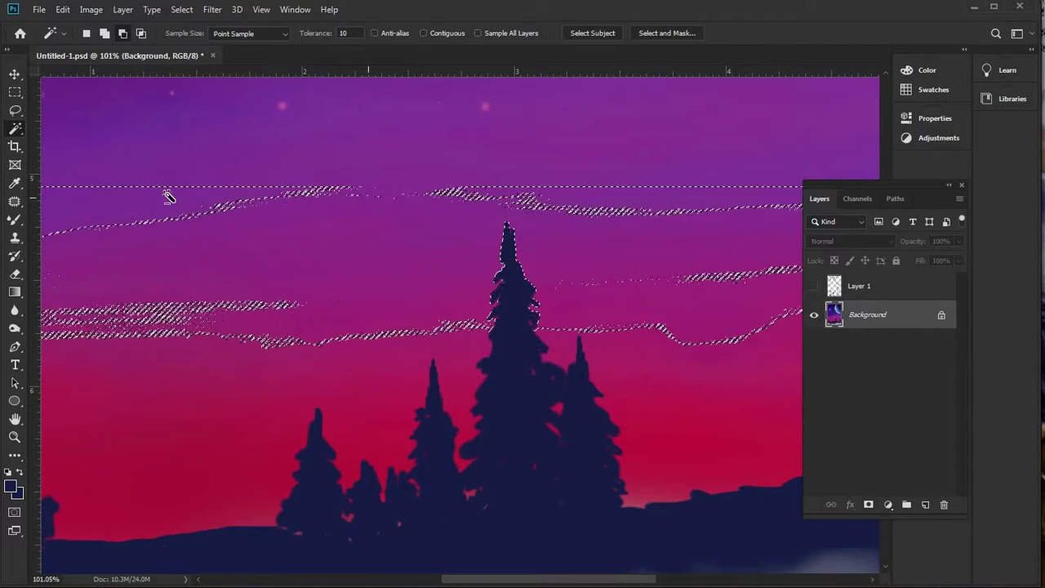
{"action": "left_click", "coordinate": [171, 392]}
{"action": "left_click", "coordinate": [236, 397]}
{"action": "left_click", "coordinate": [704, 431]}
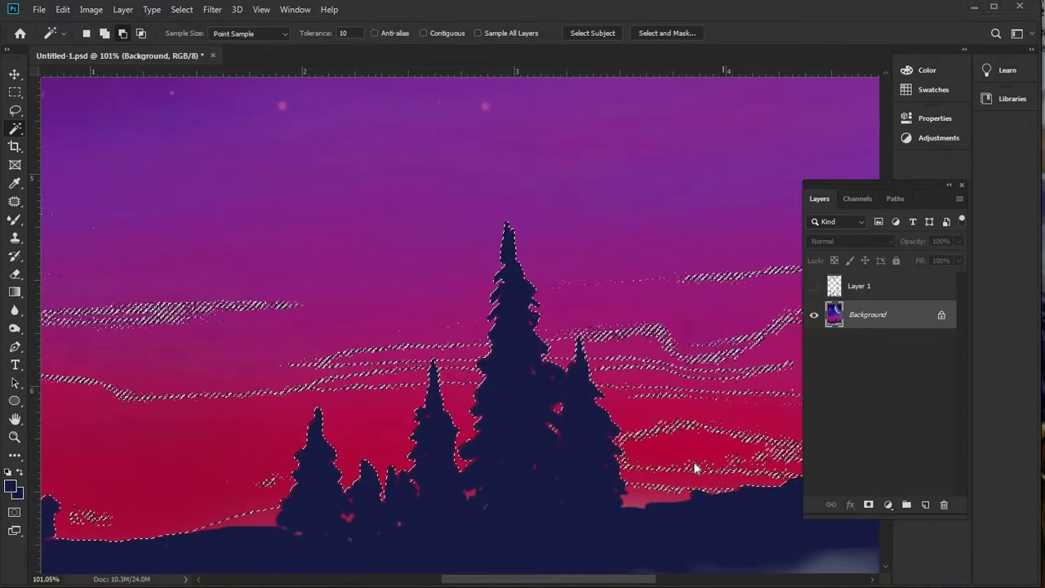
{"action": "left_click", "coordinate": [658, 489]}
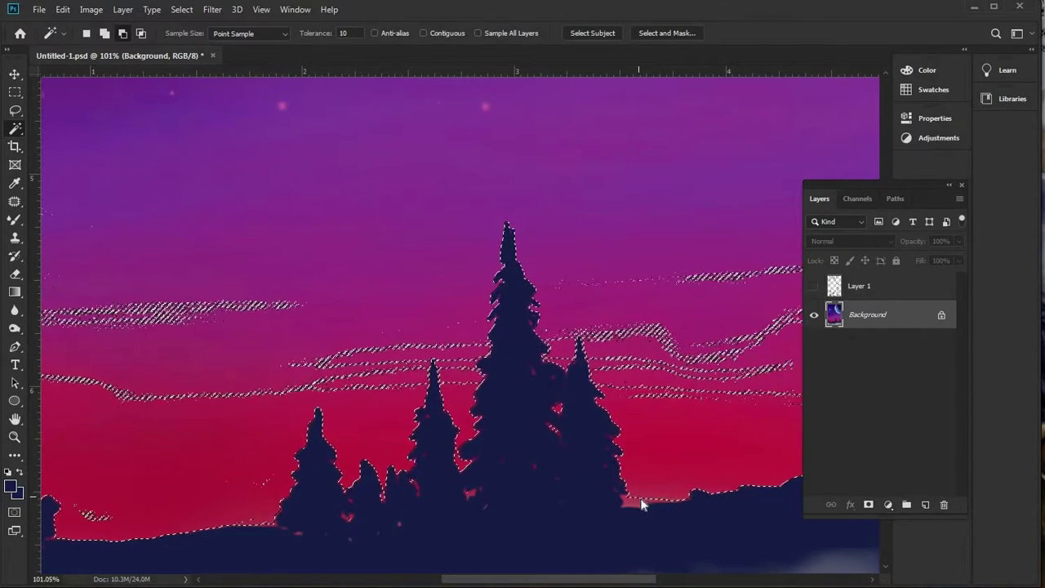
- Set the Magic Wand tolerance to 50 and subtract the remaining sky patches, leaving only the trees and mist selected
{"action": "left_click", "coordinate": [473, 122]}
{"action": "left_click", "coordinate": [331, 34]}
{"action": "type", "text": "300"}
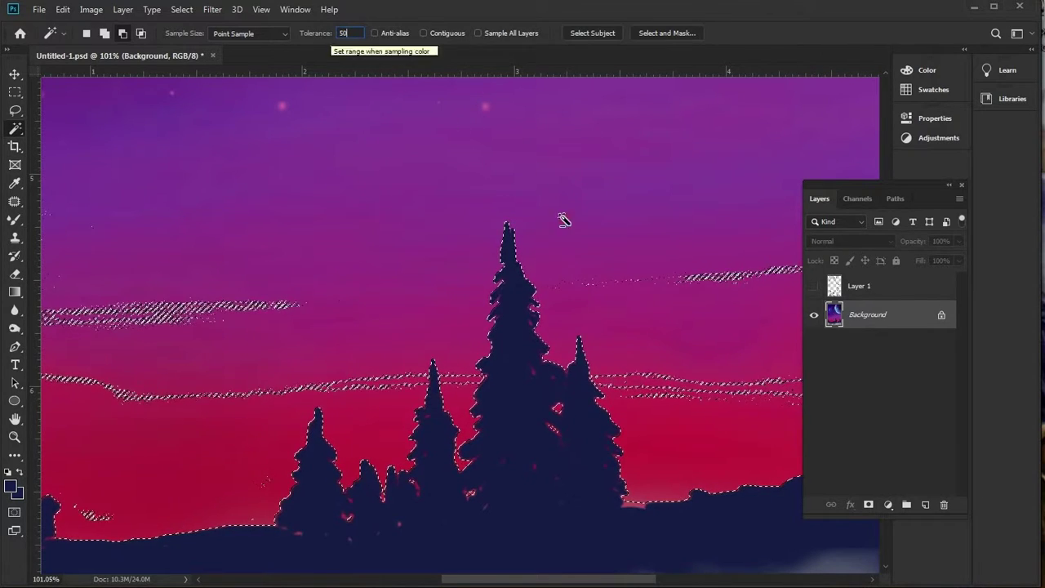
{"action": "left_click", "coordinate": [677, 387]}
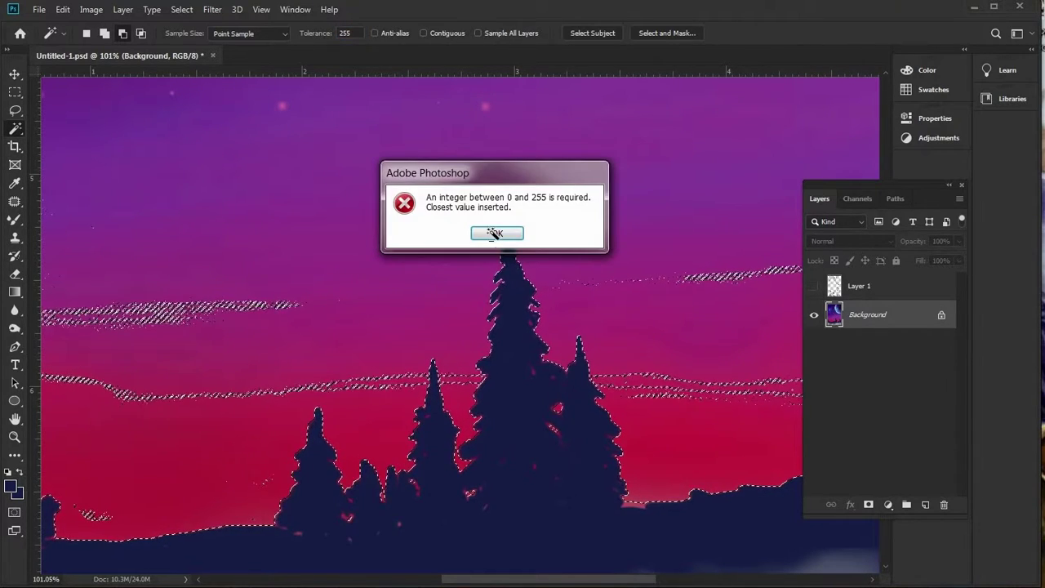
{"action": "left_click", "coordinate": [497, 232]}
{"action": "type", "text": "50"}
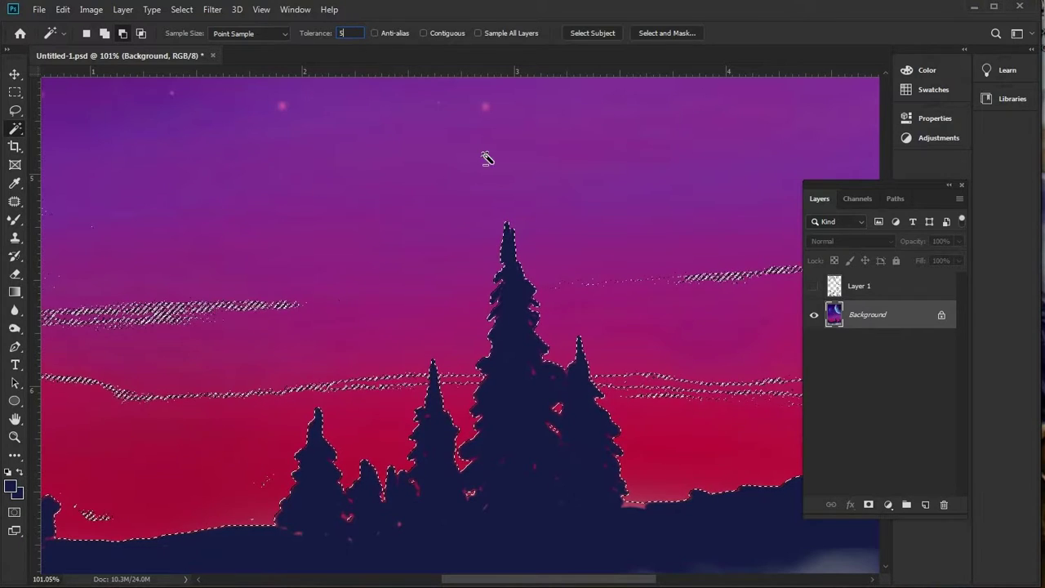
{"action": "left_click", "coordinate": [717, 279]}
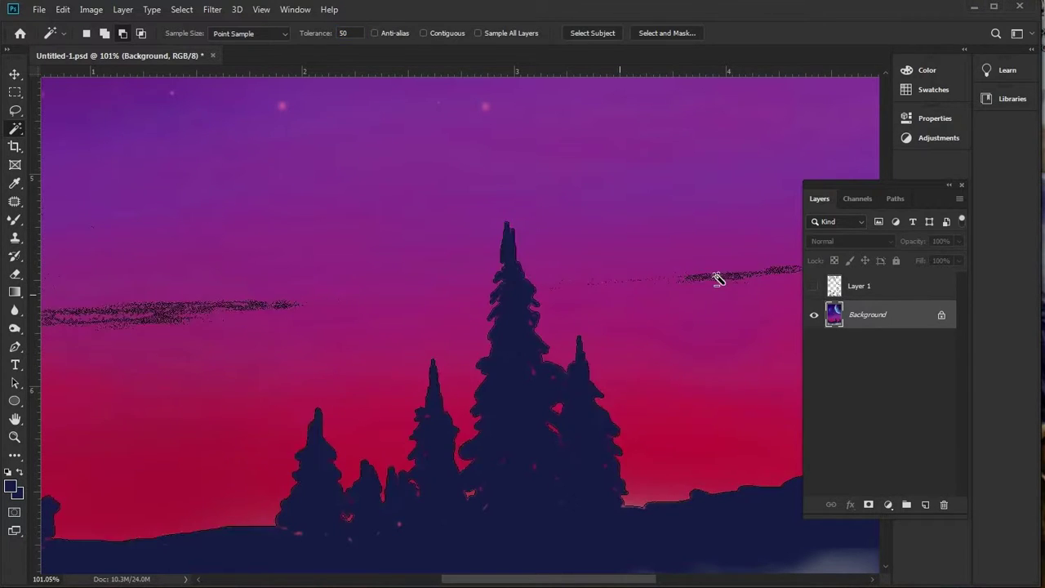
{"action": "scroll", "coordinate": [256, 373], "scroll_direction": "down", "scroll_amount": 3}
{"action": "left_click", "coordinate": [114, 299], "text": "shift"}
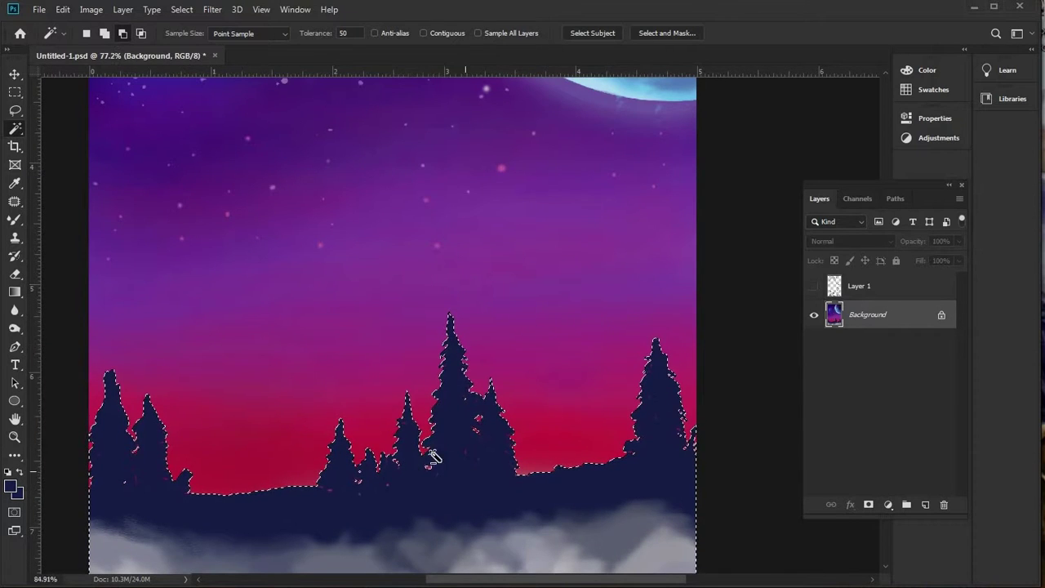
- Check the selection edges around the trees and darken the selected treeline and mist using Levels, with midtones at 0.70
{"action": "scroll", "coordinate": [408, 461], "scroll_direction": "up", "scroll_amount": 6}
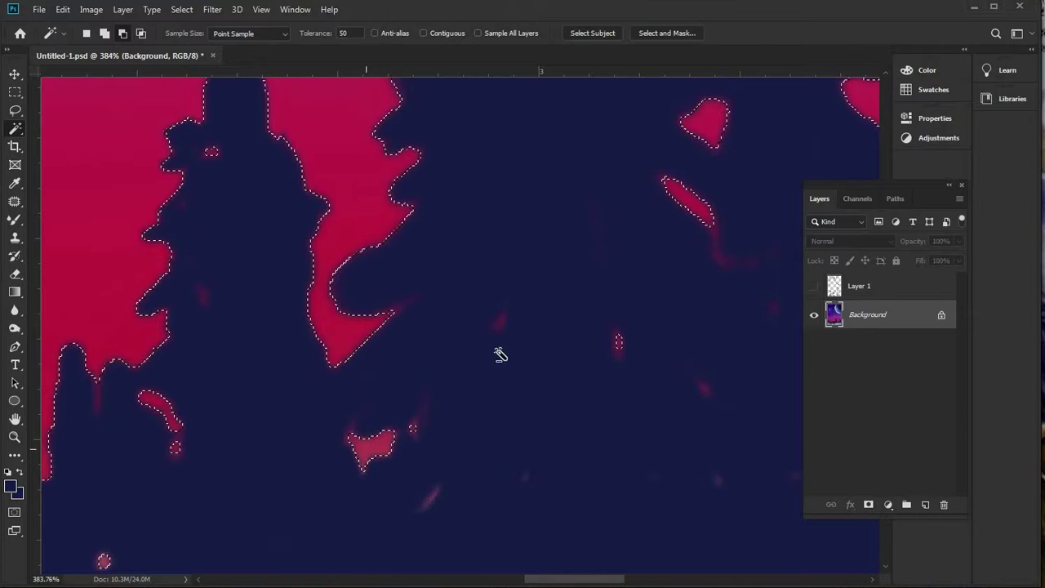
{"action": "scroll", "coordinate": [485, 367], "scroll_direction": "down", "scroll_amount": 2}
{"action": "scroll", "coordinate": [485, 366], "scroll_direction": "down", "scroll_amount": 6}
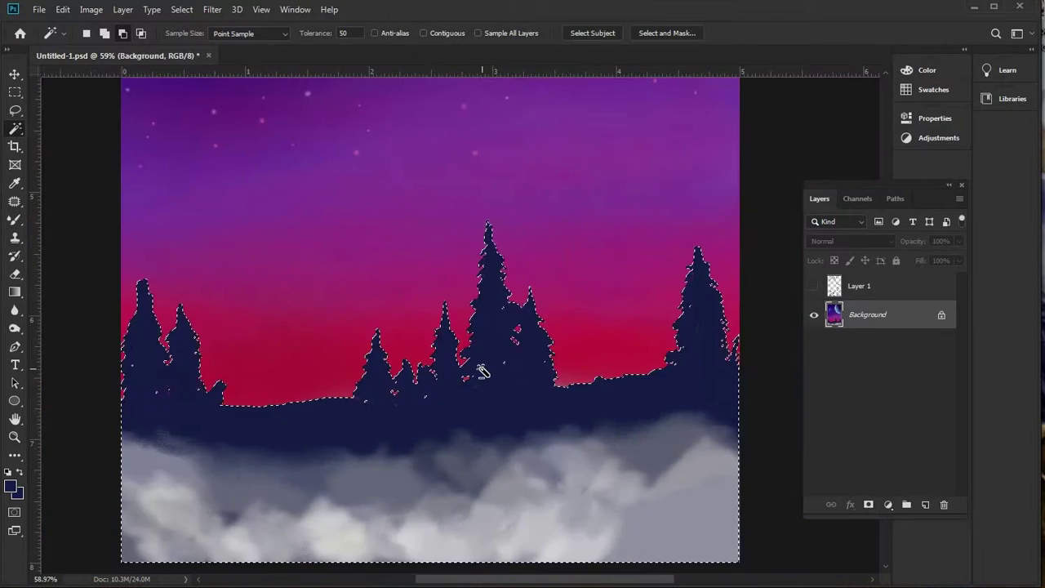
{"action": "scroll", "coordinate": [531, 494], "scroll_direction": "down", "scroll_amount": 1}
{"action": "scroll", "coordinate": [531, 495], "scroll_direction": "up", "scroll_amount": 2}
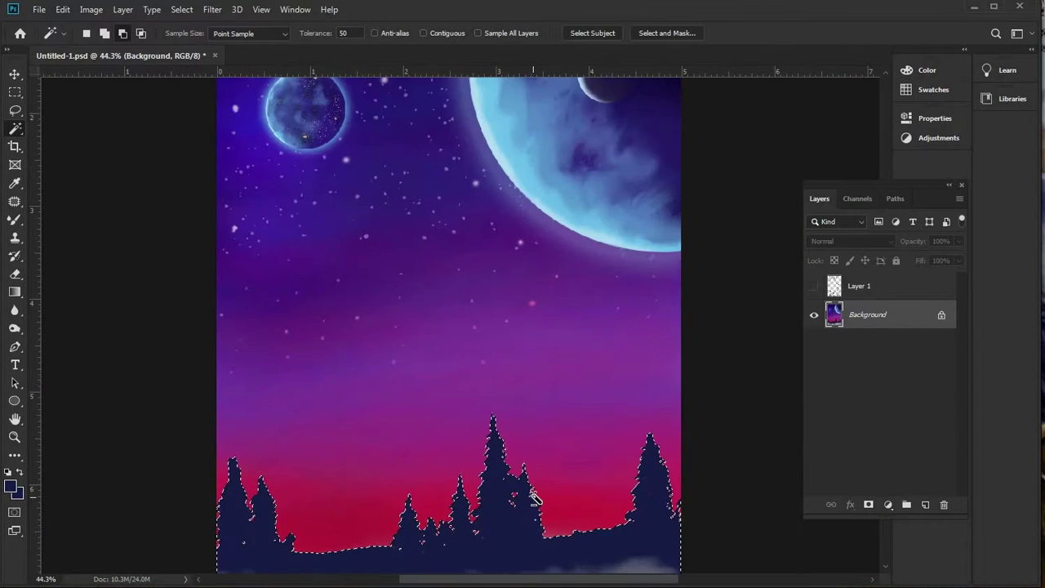
{"action": "key", "text": "ctrl+l"}
{"action": "left_click_drag", "start_coordinate": [625, 390], "coordinate": [647, 393]}
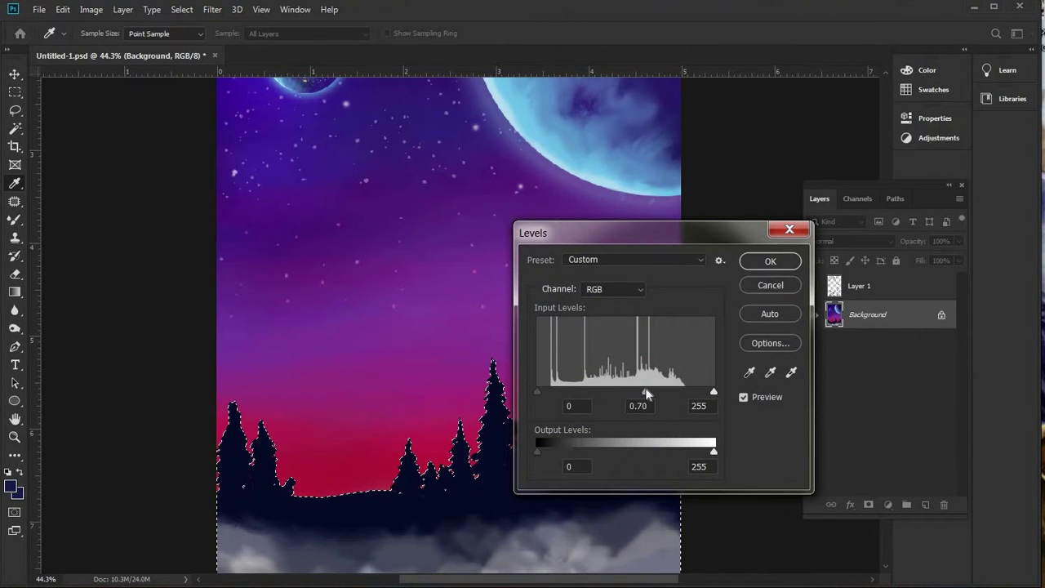
{"action": "left_click", "coordinate": [787, 263]}
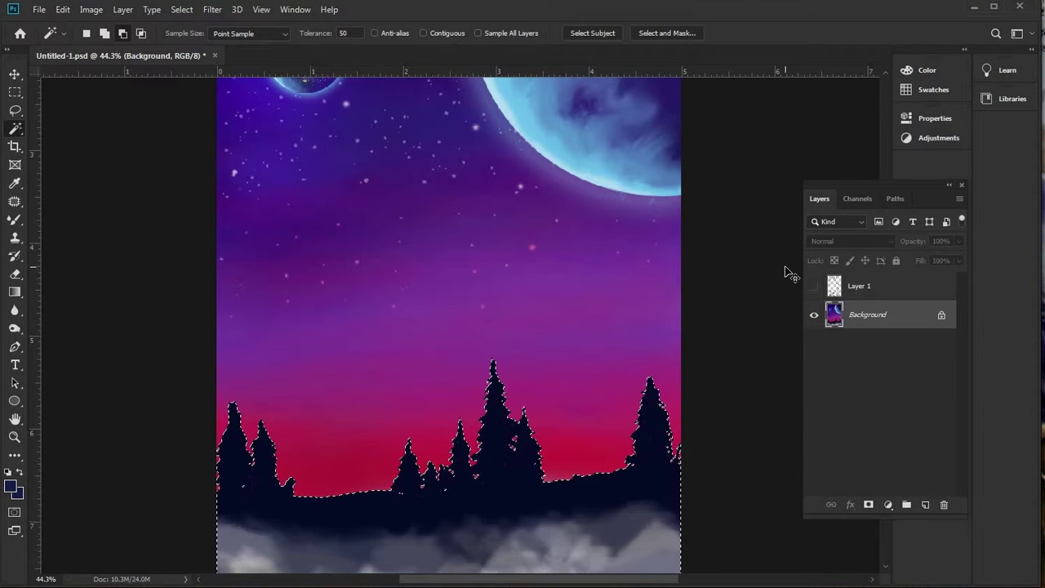
- Reduce the saturation of the selected treeline and mist to -13 with Hue/Saturation and deselect
{"action": "key", "text": "ctrl+u"}
{"action": "left_click_drag", "start_coordinate": [858, 276], "coordinate": [849, 280]}
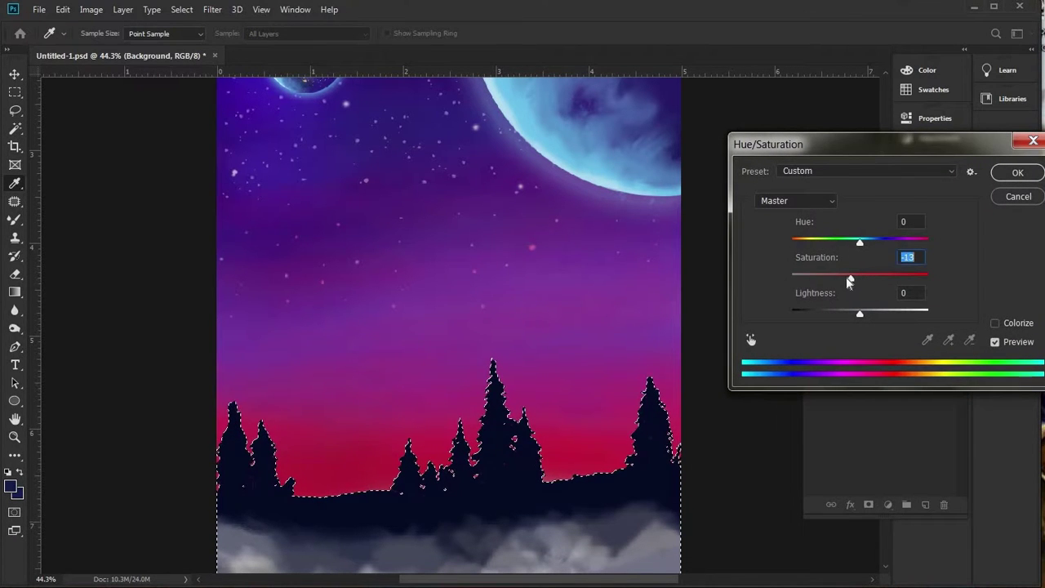
{"action": "key", "text": "Return"}
{"action": "key", "text": "ctrl+d"}
- Inspect the tree edges up close, show the Layer 1 sketch and compare it with the whole painting
{"action": "scroll", "coordinate": [473, 444], "scroll_direction": "up", "scroll_amount": 10}
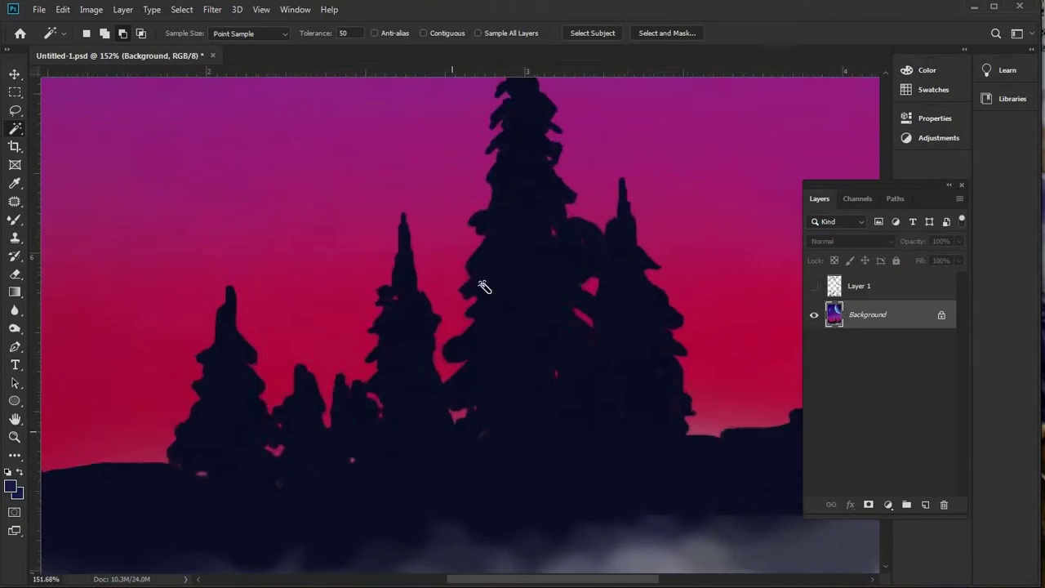
{"action": "scroll", "coordinate": [472, 347], "scroll_direction": "up", "scroll_amount": 3}
{"action": "scroll", "coordinate": [503, 395], "scroll_direction": "down", "scroll_amount": 10}
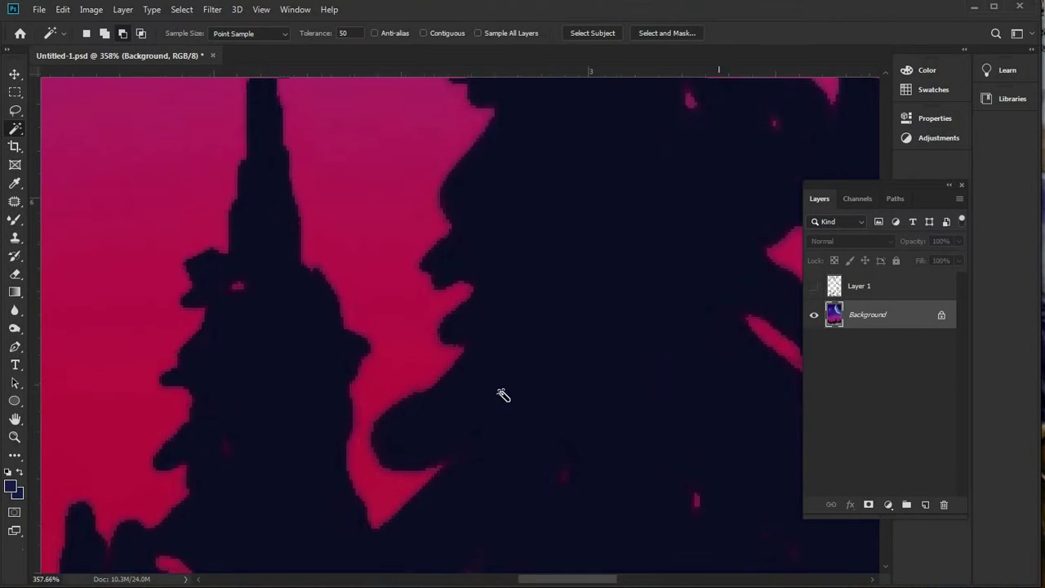
{"action": "scroll", "coordinate": [503, 395], "scroll_direction": "down", "scroll_amount": 2}
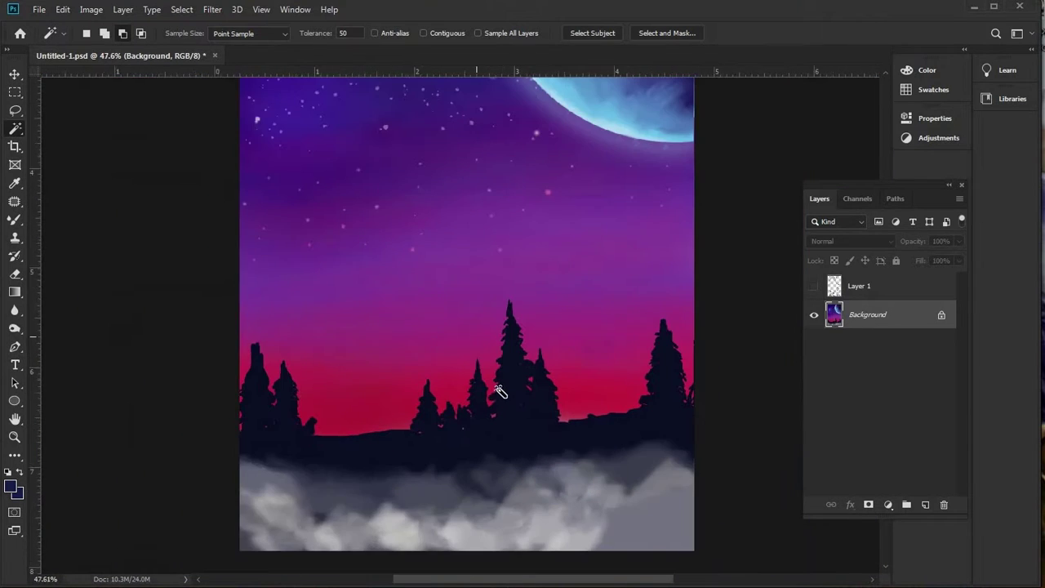
{"action": "scroll", "coordinate": [496, 392], "scroll_direction": "up", "scroll_amount": 5}
{"action": "scroll", "coordinate": [489, 427], "scroll_direction": "down", "scroll_amount": 3}
{"action": "scroll", "coordinate": [346, 399], "scroll_direction": "down", "scroll_amount": 2}
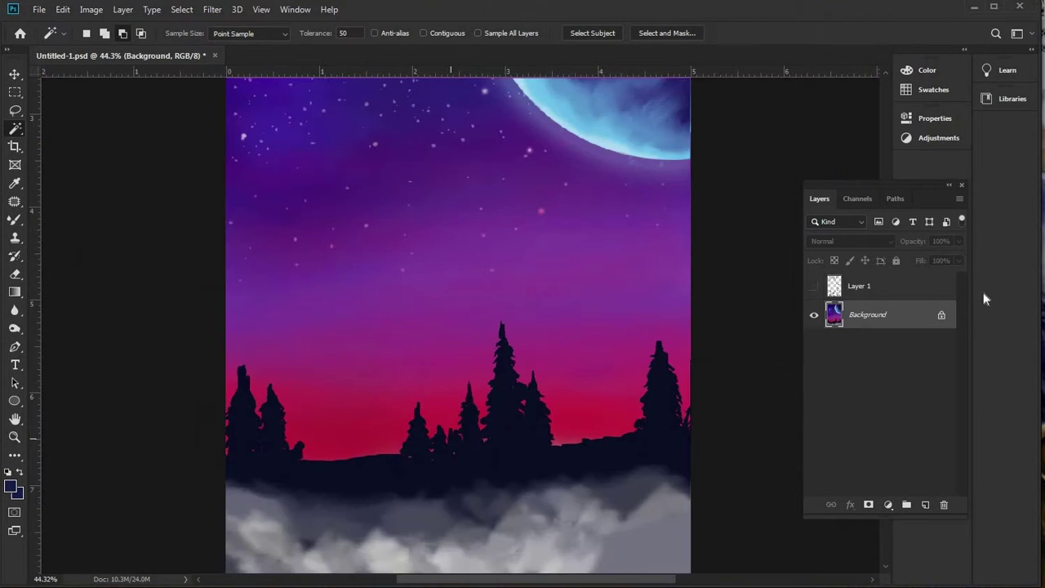
{"action": "left_click", "coordinate": [815, 286]}
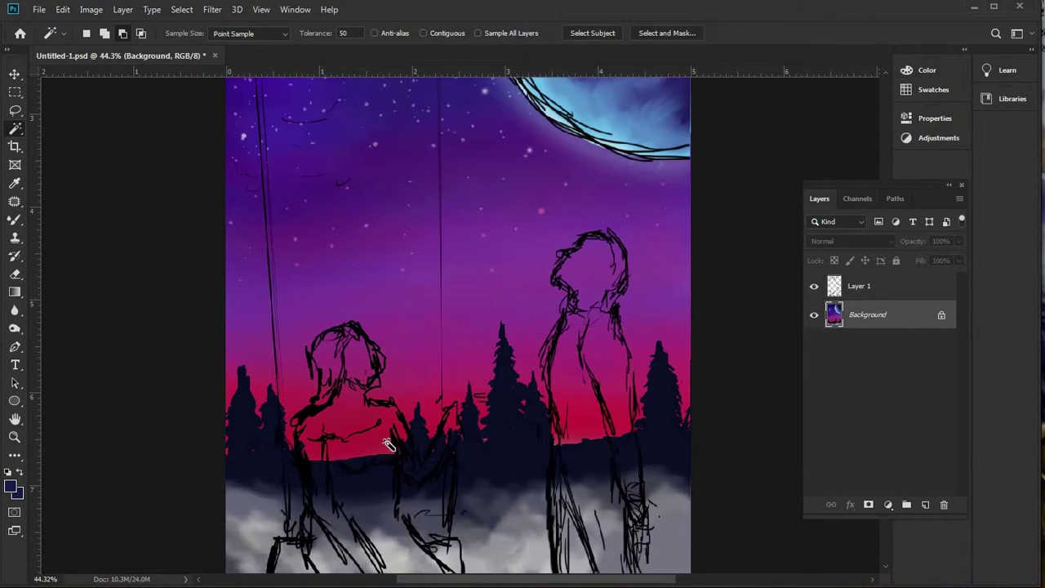
{"action": "scroll", "coordinate": [399, 445], "scroll_direction": "down", "scroll_amount": 3}
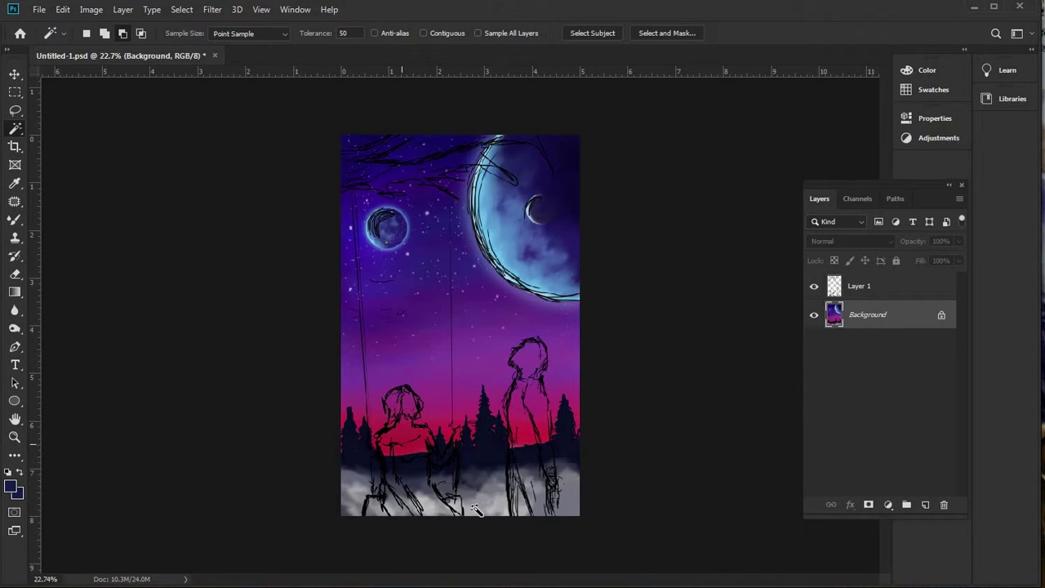
{"action": "scroll", "coordinate": [476, 510], "scroll_direction": "up", "scroll_amount": 2}
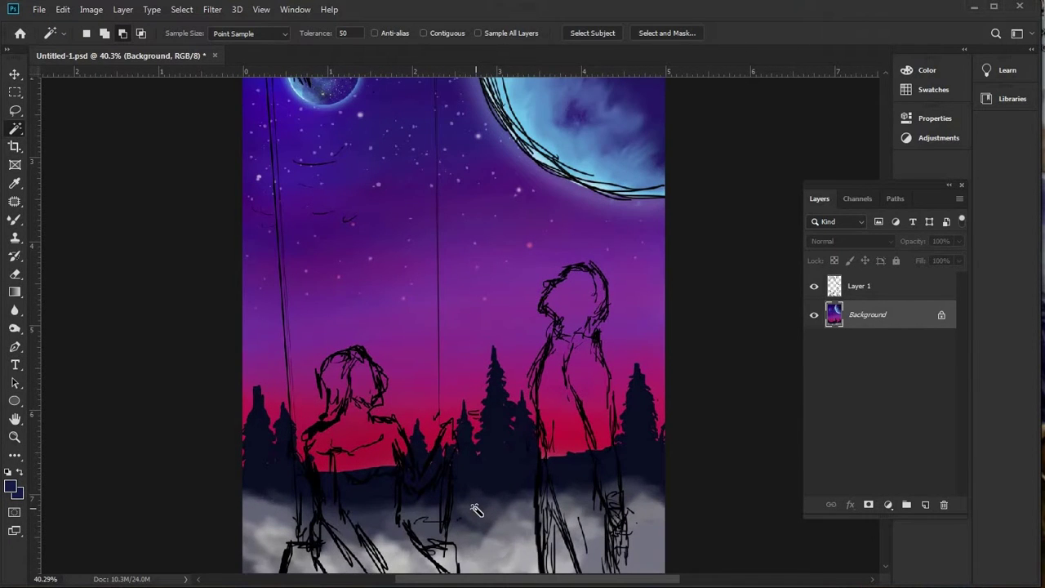
- Review the darkened treeline and mist against the figure sketch, both close up and across the whole painting
{"action": "scroll", "coordinate": [476, 510], "scroll_direction": "down", "scroll_amount": 2}
{"action": "scroll", "coordinate": [481, 522], "scroll_direction": "up", "scroll_amount": 3}
{"action": "scroll", "coordinate": [494, 541], "scroll_direction": "down", "scroll_amount": 3}
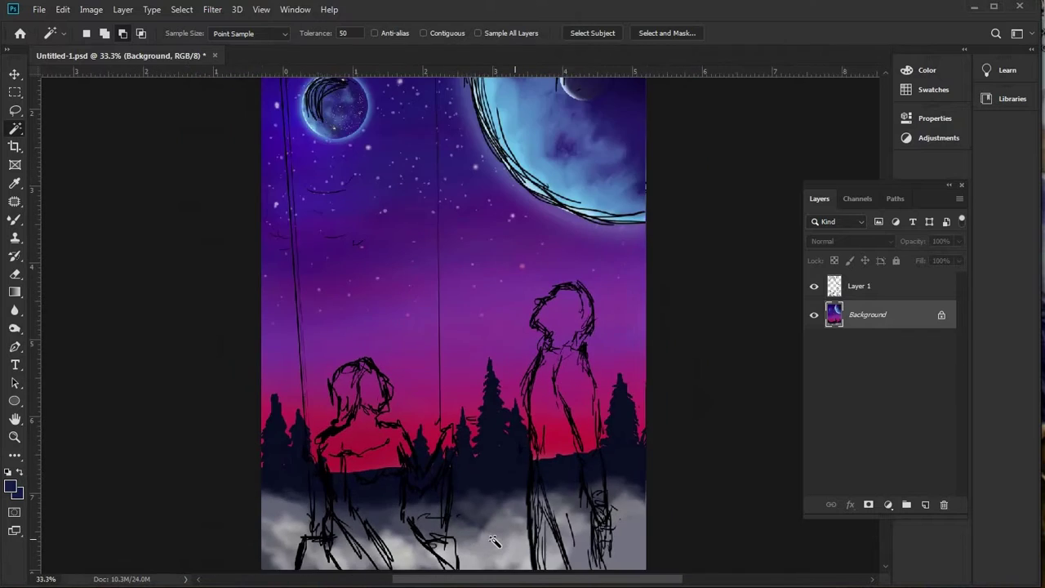
{"action": "scroll", "coordinate": [494, 541], "scroll_direction": "down", "scroll_amount": 2}
{"action": "scroll", "coordinate": [531, 551], "scroll_direction": "up", "scroll_amount": 5}
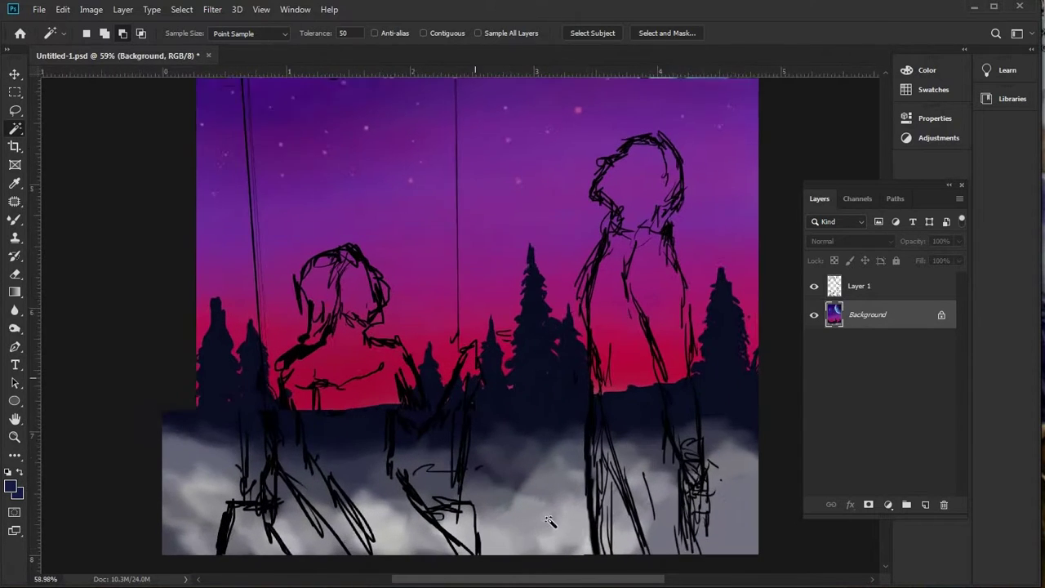
{"action": "scroll", "coordinate": [550, 522], "scroll_direction": "up", "scroll_amount": 1}
{"action": "scroll", "coordinate": [553, 517], "scroll_direction": "down", "scroll_amount": 8}
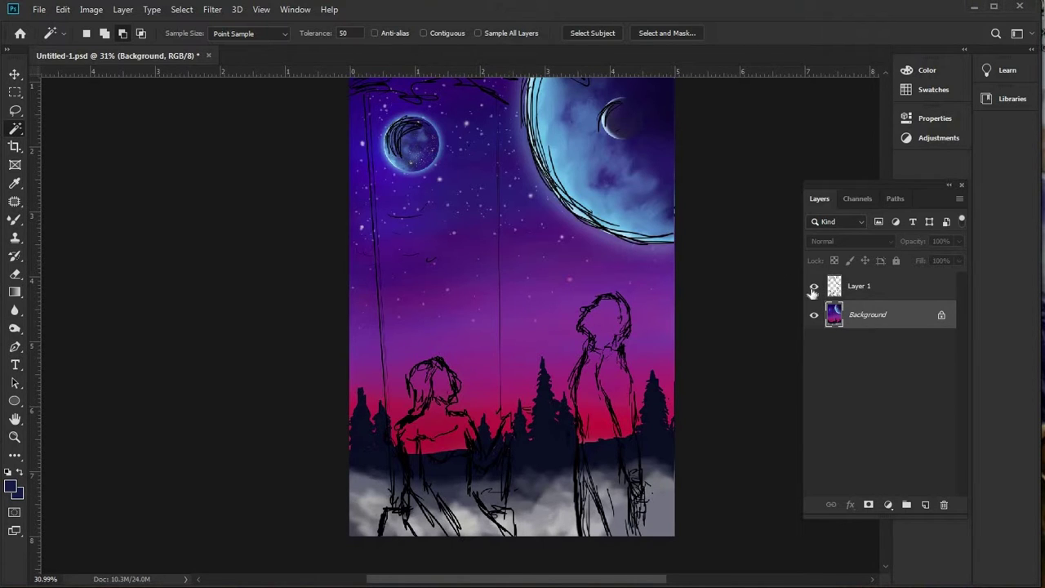
- Hide the Layer 1 sketch and copy the lower part of the Background, with the trees and mist, onto a new layer
{"action": "left_click", "coordinate": [813, 288]}
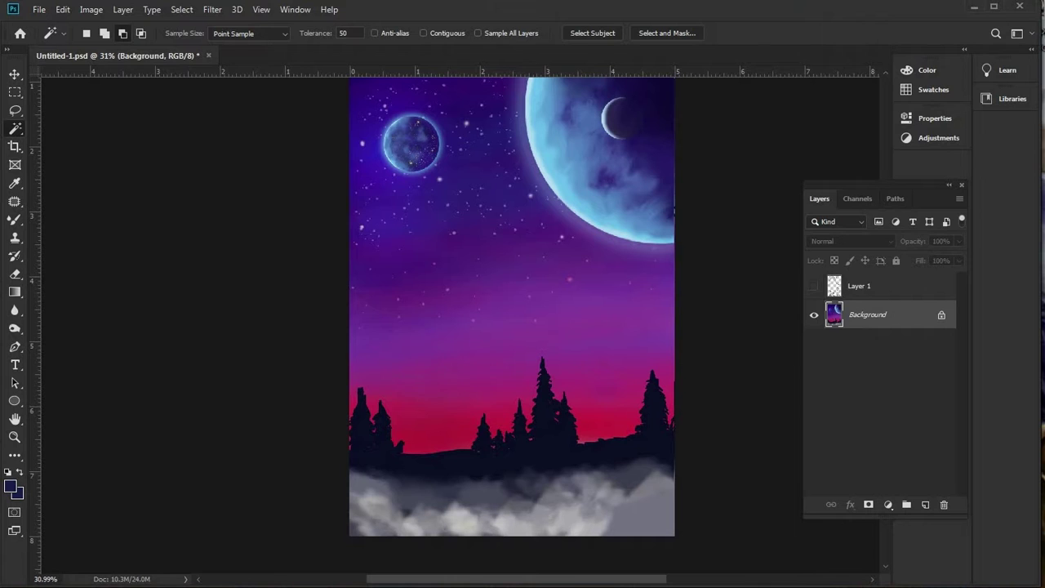
{"action": "left_click", "coordinate": [14, 92]}
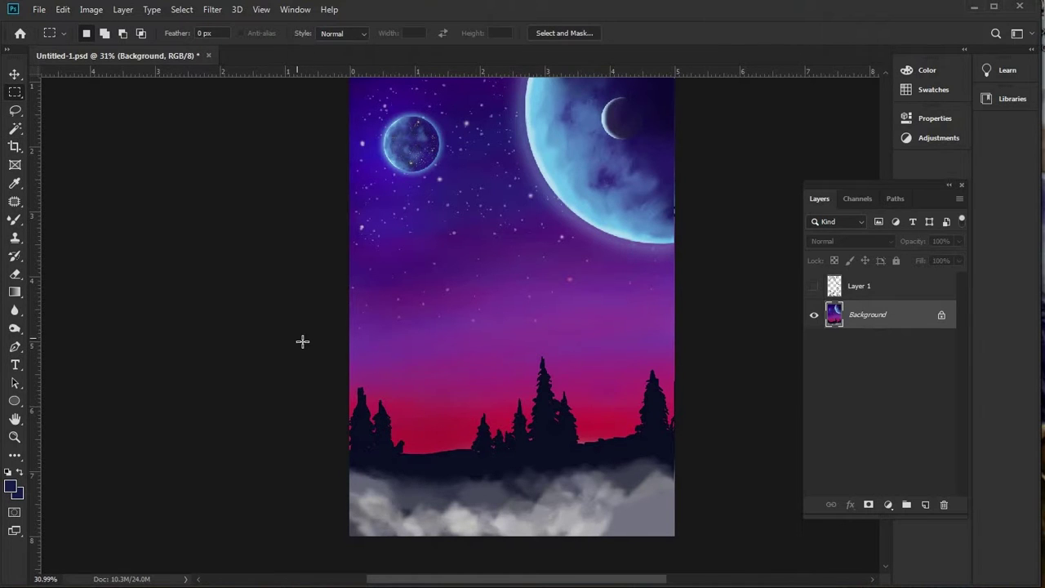
{"action": "left_click_drag", "start_coordinate": [343, 342], "coordinate": [730, 560]}
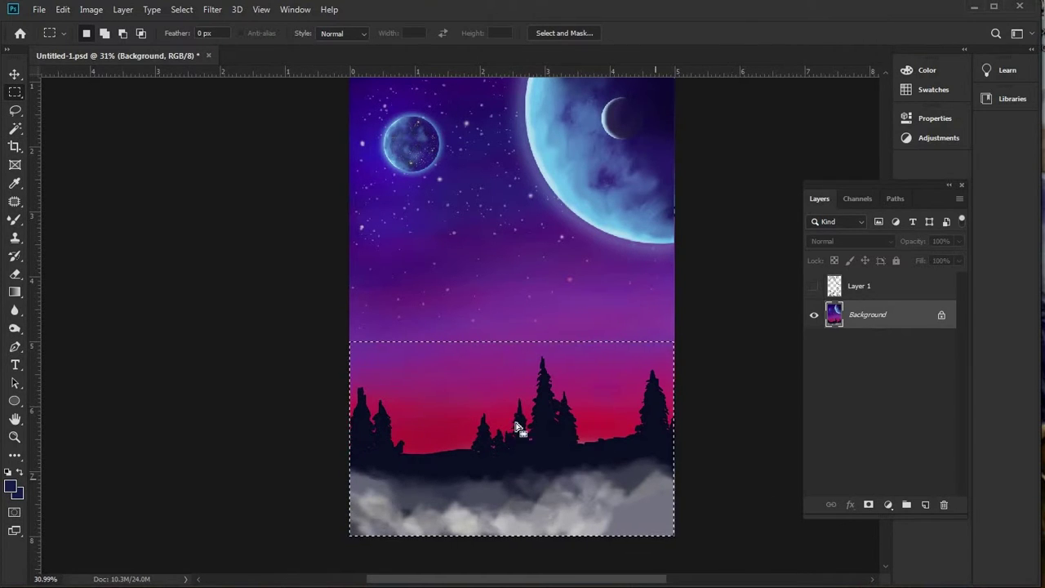
{"action": "right_click", "coordinate": [470, 403]}
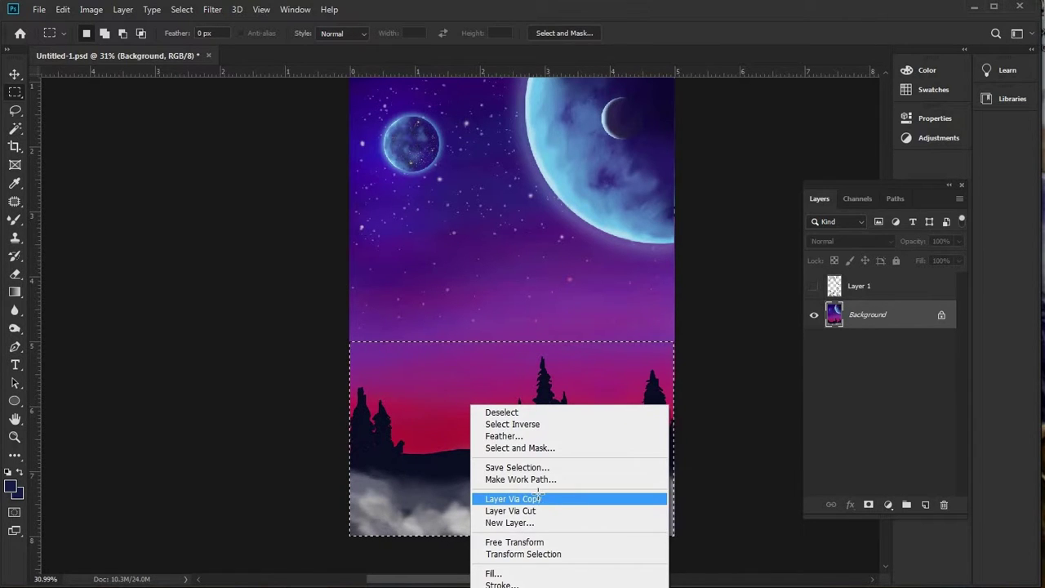
{"action": "left_click", "coordinate": [538, 496]}
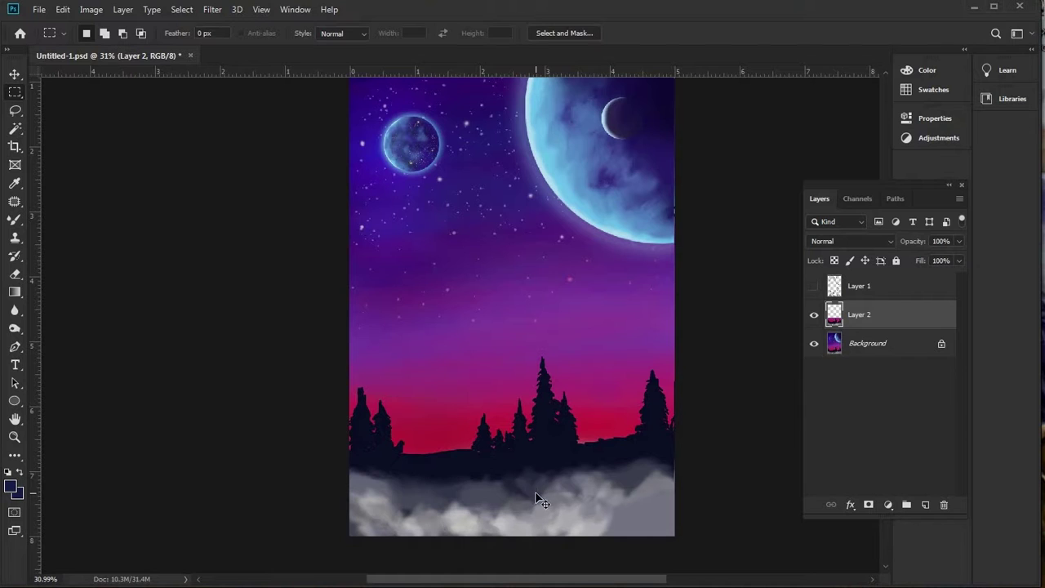
- Free-transform the copied layer to lower the treeline and mist, keeping 100% width and about 101% height
{"action": "key", "text": "ctrl+t"}
{"action": "mouse_move", "coordinate": [511, 351]}
{"action": "left_mouse_down"}
{"action": "mouse_move", "coordinate": [511, 342]}
{"action": "mouse_move", "coordinate": [511, 366]}
{"action": "left_mouse_up"}
{"action": "left_click_drag", "start_coordinate": [523, 559], "coordinate": [515, 548]}
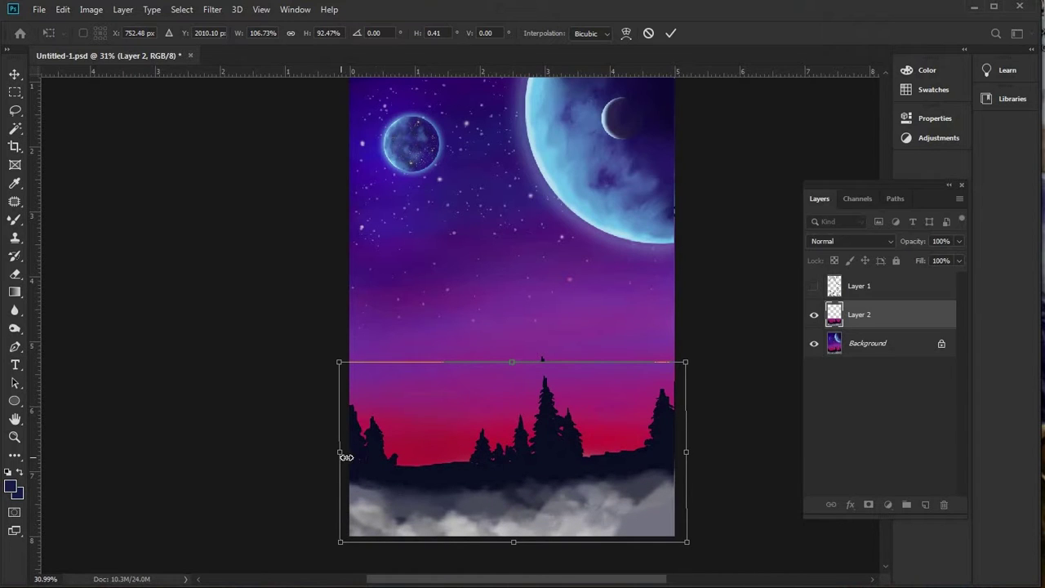
{"action": "left_click_drag", "start_coordinate": [346, 457], "coordinate": [380, 454]}
{"action": "left_click_drag", "start_coordinate": [679, 450], "coordinate": [674, 450]}
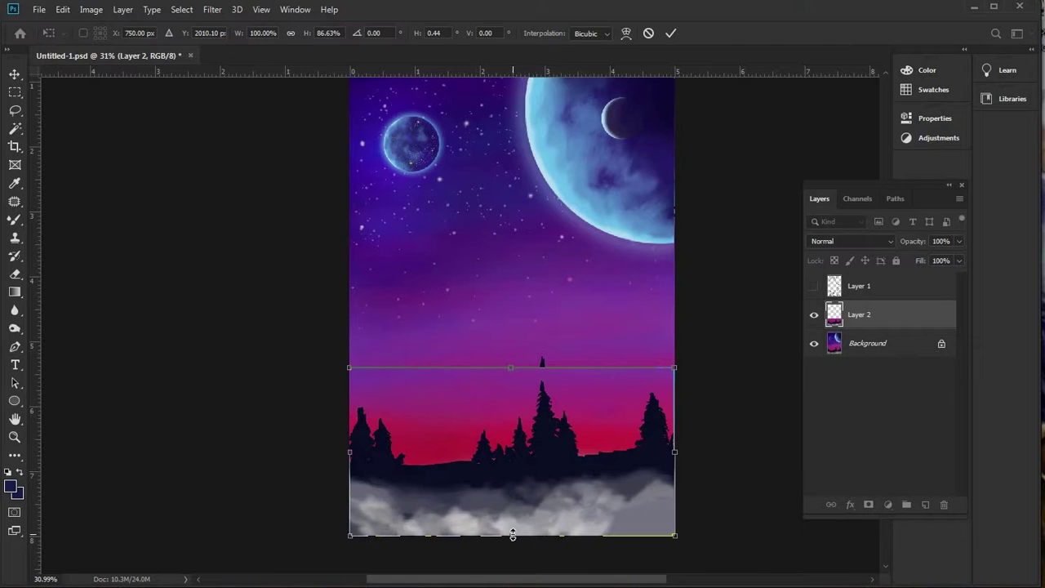
{"action": "mouse_move", "coordinate": [513, 537]}
{"action": "left_mouse_down"}
{"action": "mouse_move", "coordinate": [512, 551]}
{"action": "mouse_move", "coordinate": [514, 541]}
{"action": "left_mouse_up"}
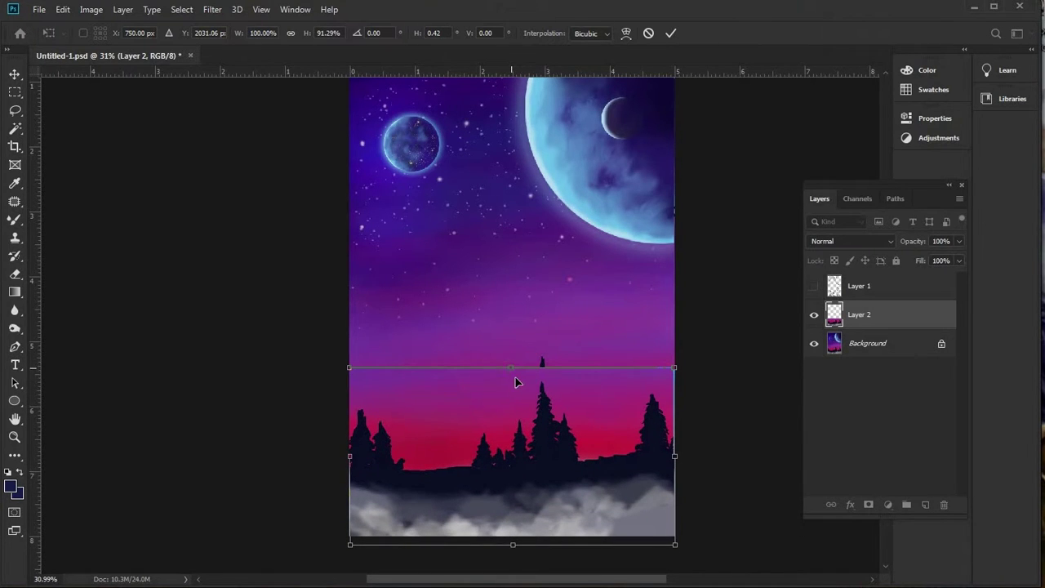
{"action": "left_click_drag", "start_coordinate": [511, 368], "coordinate": [511, 355]}
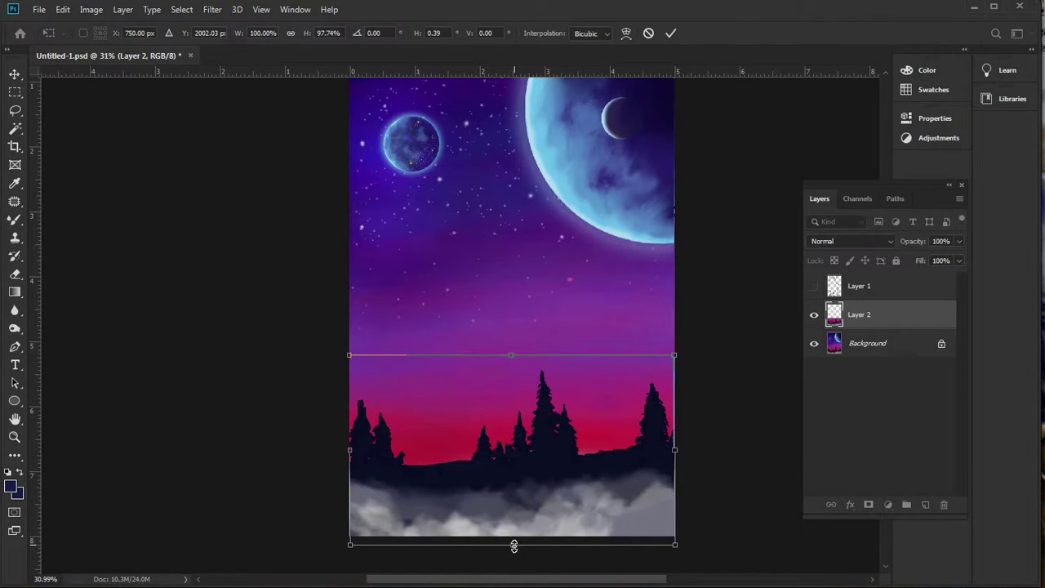
{"action": "left_click_drag", "start_coordinate": [514, 545], "coordinate": [514, 556]}
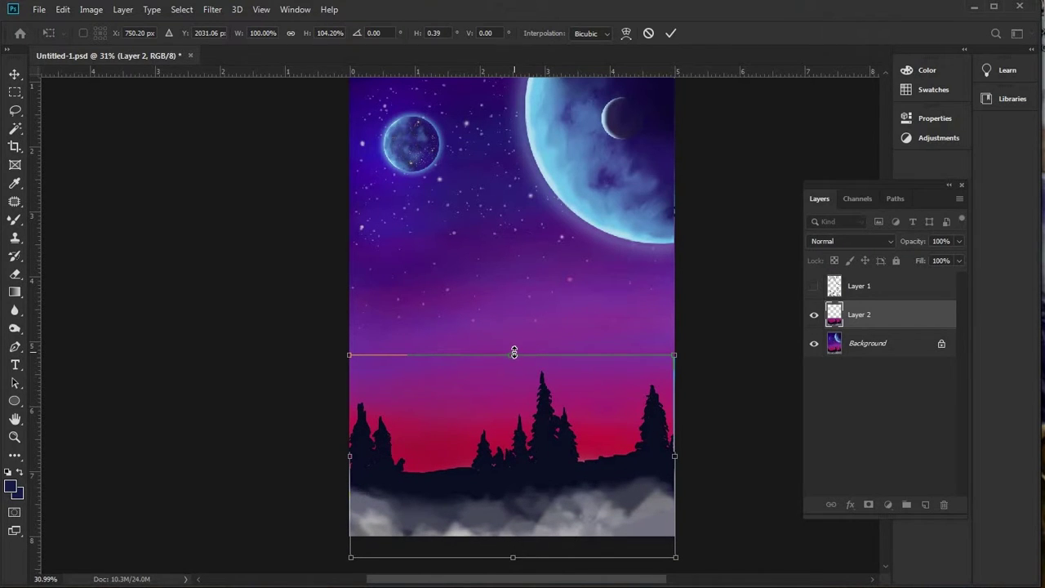
{"action": "left_click_drag", "start_coordinate": [513, 356], "coordinate": [514, 360]}
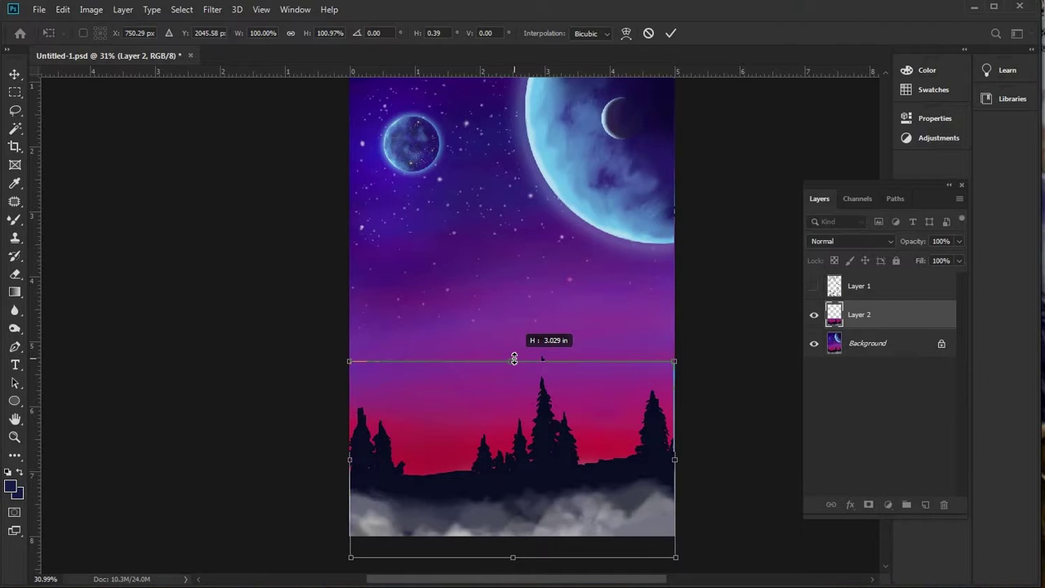
{"action": "key", "text": "Return"}
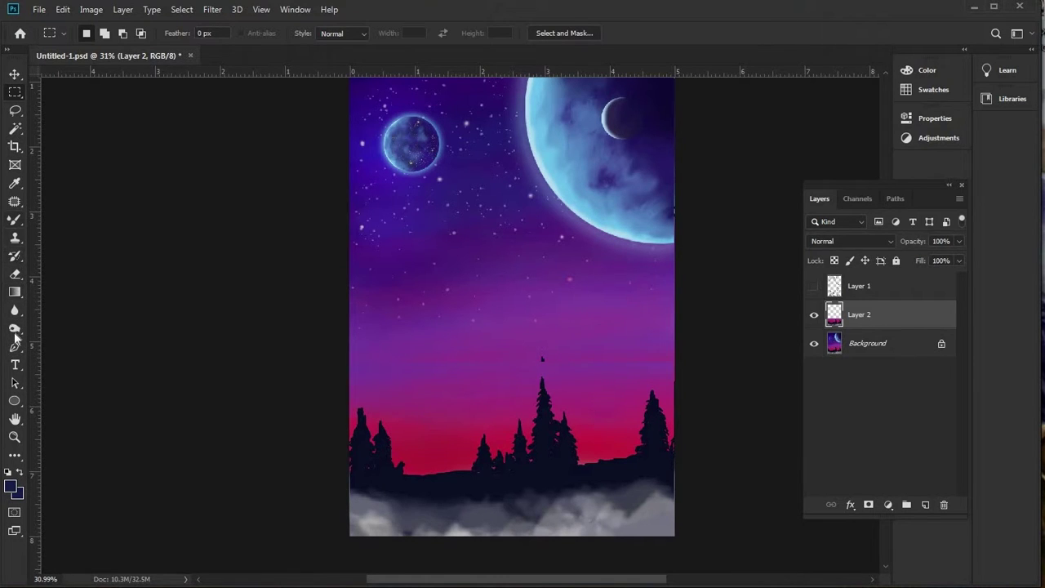
- Smudge away the leftover tree tip above the tallest tree and merge Layer 2 into the Background
{"action": "left_click", "coordinate": [15, 330]}
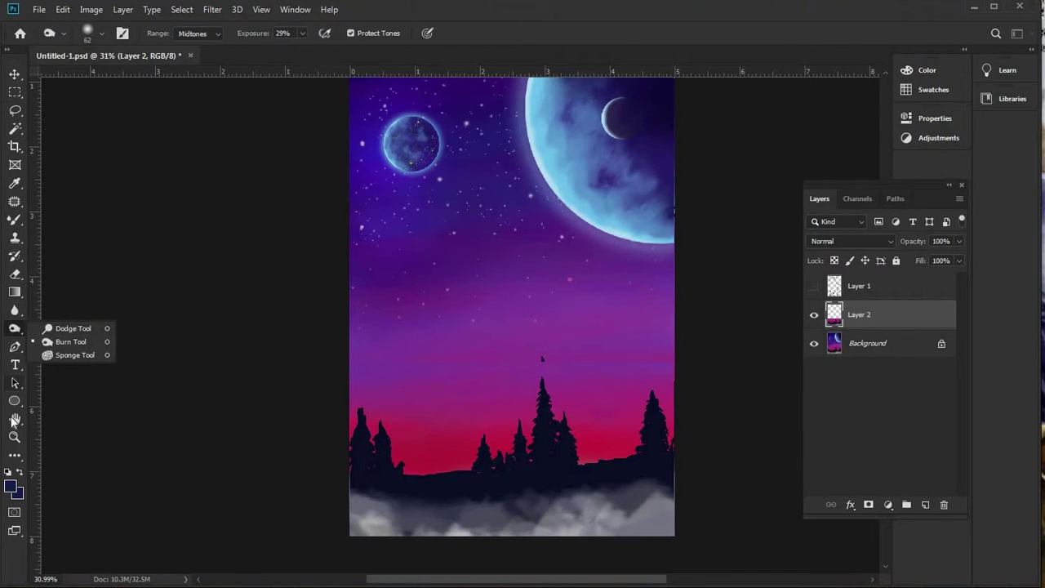
{"action": "left_click", "coordinate": [15, 310]}
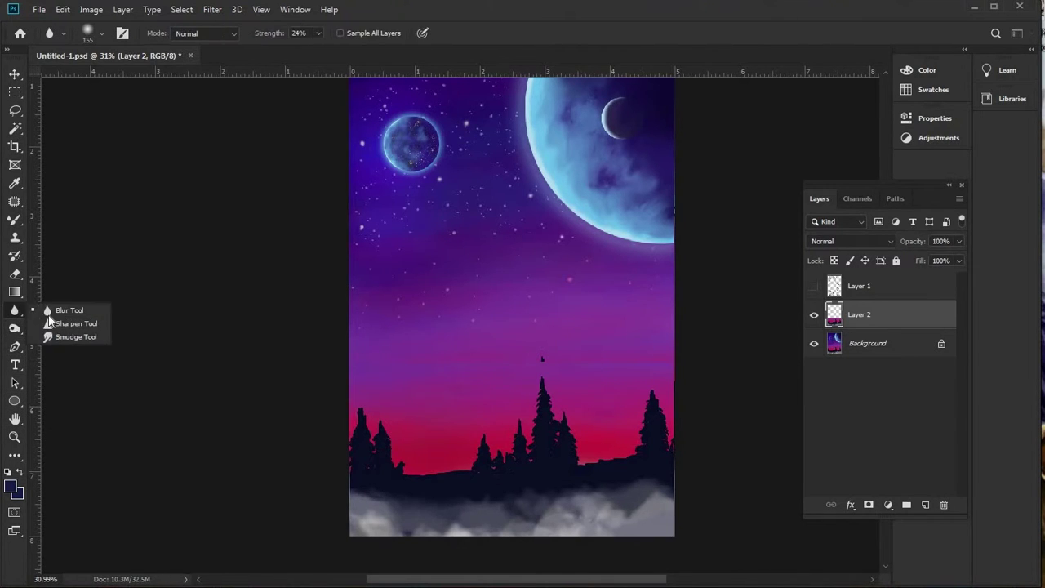
{"action": "left_click", "coordinate": [61, 337]}
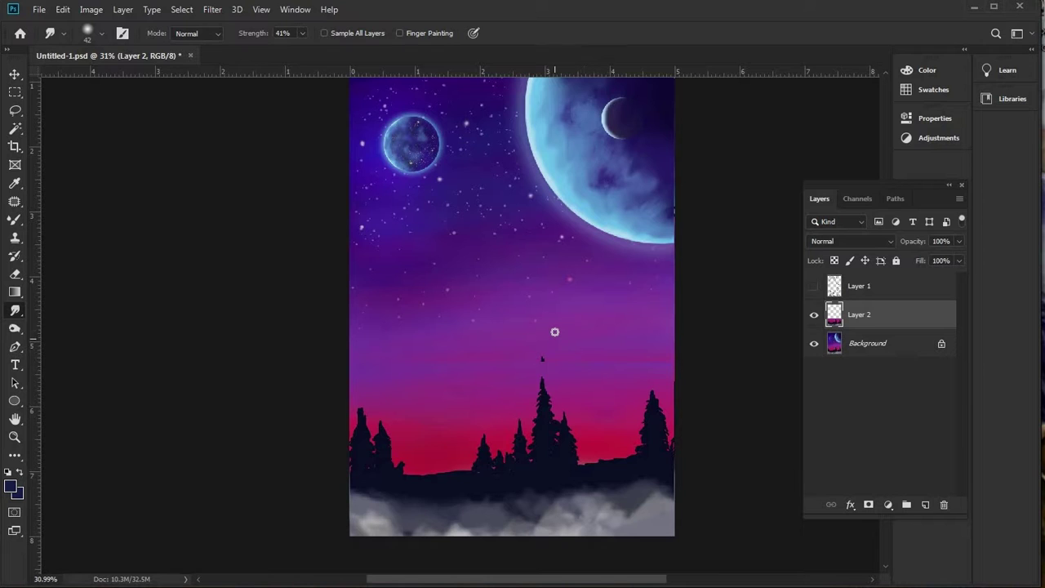
{"action": "scroll", "coordinate": [551, 328], "scroll_direction": "up", "scroll_amount": 3}
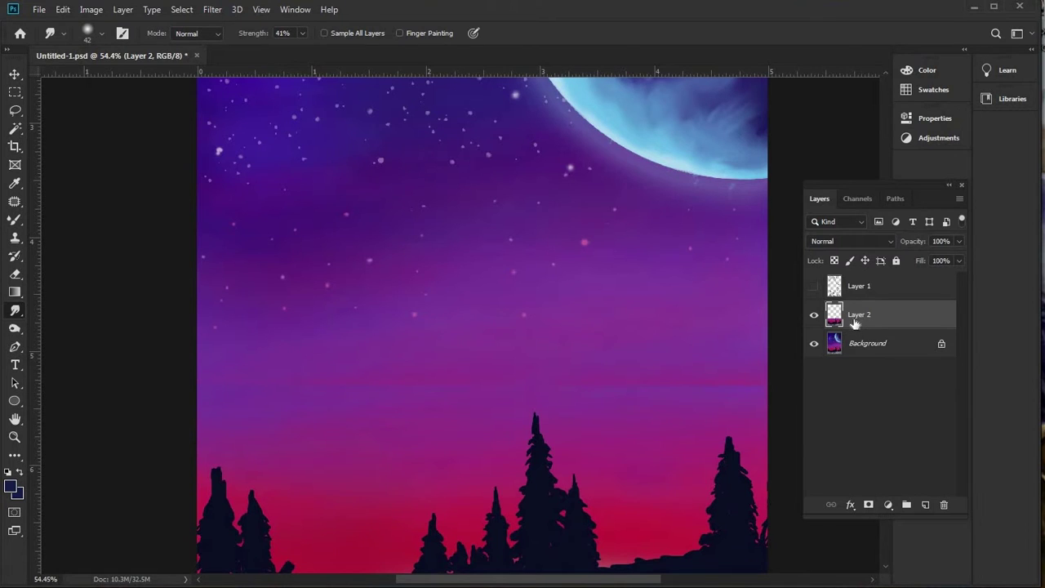
{"action": "key", "text": "ctrl+e"}
- Clean up the seams in the purple sky above the trees with the Patch tool and deselect
{"action": "left_click", "coordinate": [20, 203]}
{"action": "mouse_move", "coordinate": [503, 398]}
{"action": "left_mouse_down"}
{"action": "mouse_move", "coordinate": [173, 393]}
{"action": "mouse_move", "coordinate": [373, 366]}
{"action": "mouse_move", "coordinate": [504, 395]}
{"action": "mouse_move", "coordinate": [514, 360]}
{"action": "mouse_move", "coordinate": [620, 367]}
{"action": "left_mouse_up"}
{"action": "left_click_drag", "start_coordinate": [522, 353], "coordinate": [517, 378]}
{"action": "key", "text": "ctrl+d"}
{"action": "key", "text": "ctrl+0"}
{"action": "scroll", "coordinate": [622, 376], "scroll_direction": "up", "scroll_amount": 3}
{"action": "mouse_move", "coordinate": [522, 416]}
{"action": "left_mouse_down"}
{"action": "mouse_move", "coordinate": [544, 380]}
{"action": "mouse_move", "coordinate": [596, 387]}
{"action": "mouse_move", "coordinate": [506, 374]}
{"action": "left_mouse_up"}
{"action": "left_click_drag", "start_coordinate": [564, 391], "coordinate": [377, 366]}
{"action": "key", "text": "ctrl+d"}
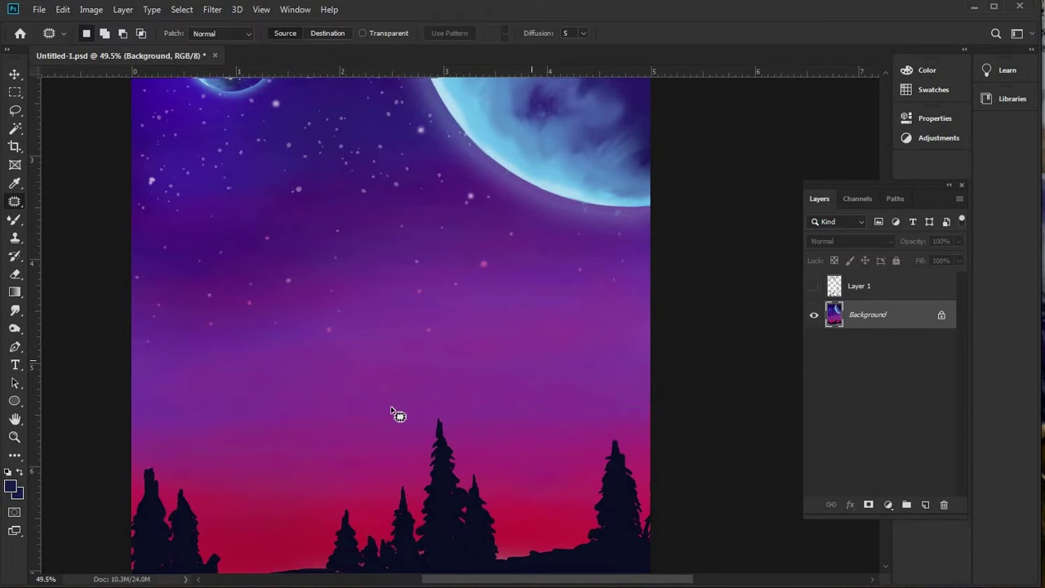
{"action": "key", "text": "ctrl+0"}
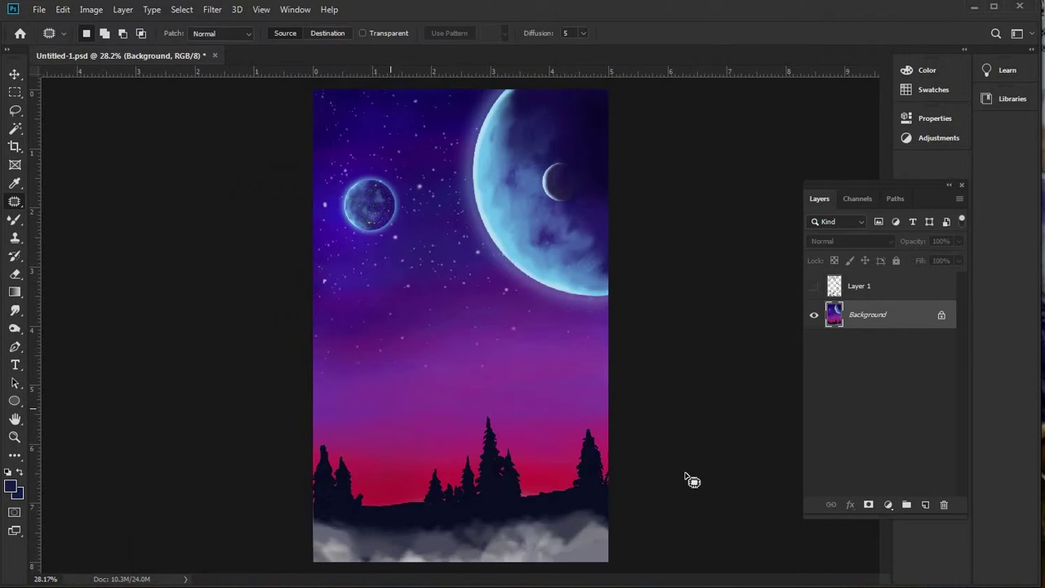
- Show the Layer 1 sketch to compare the figures with the lowered treeline, and hide it again
{"action": "left_click", "coordinate": [815, 287]}
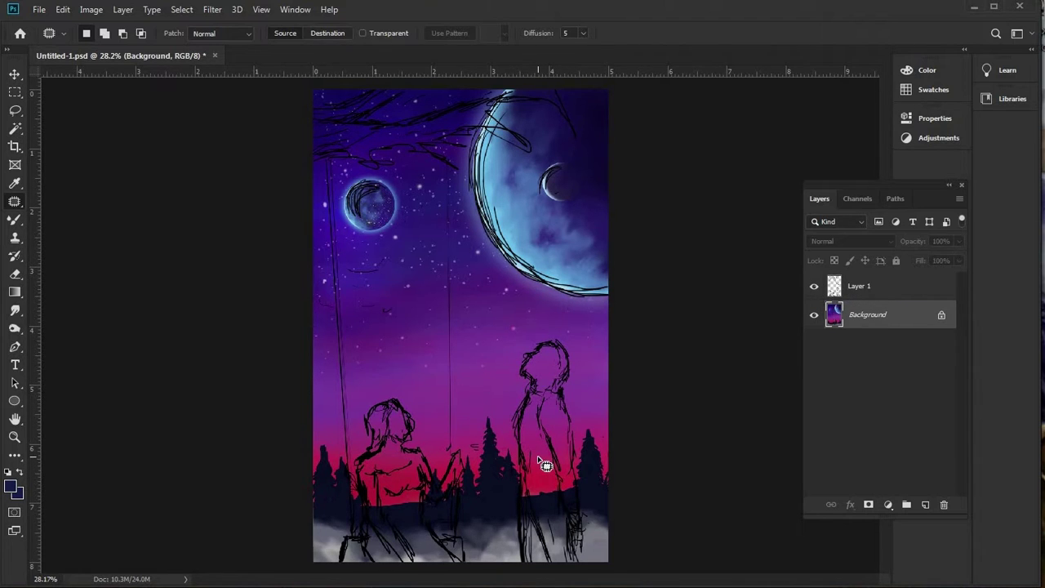
{"action": "scroll", "coordinate": [531, 506], "scroll_direction": "down", "scroll_amount": 2}
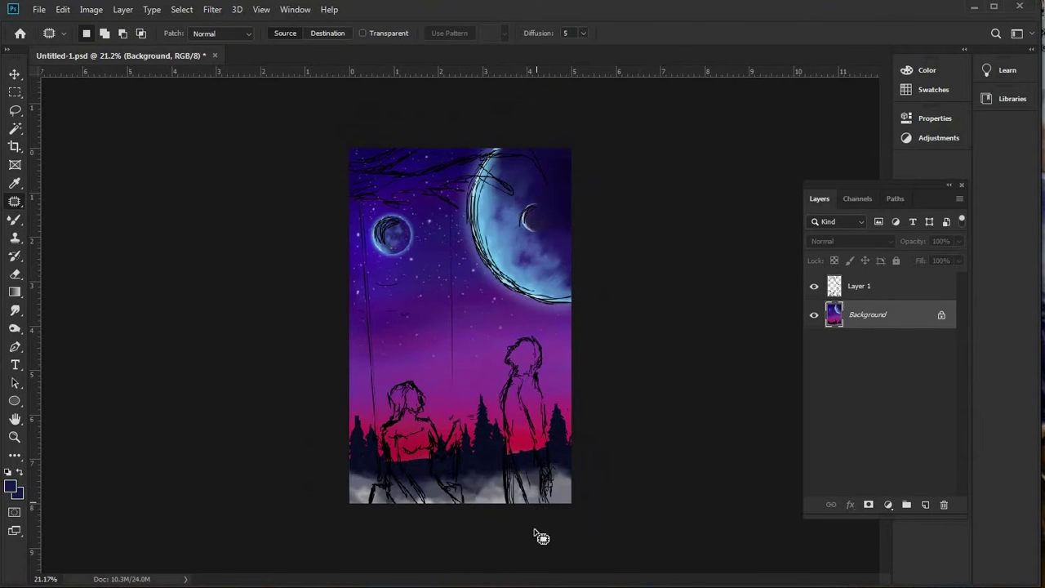
{"action": "scroll", "coordinate": [460, 518], "scroll_direction": "up", "scroll_amount": 8}
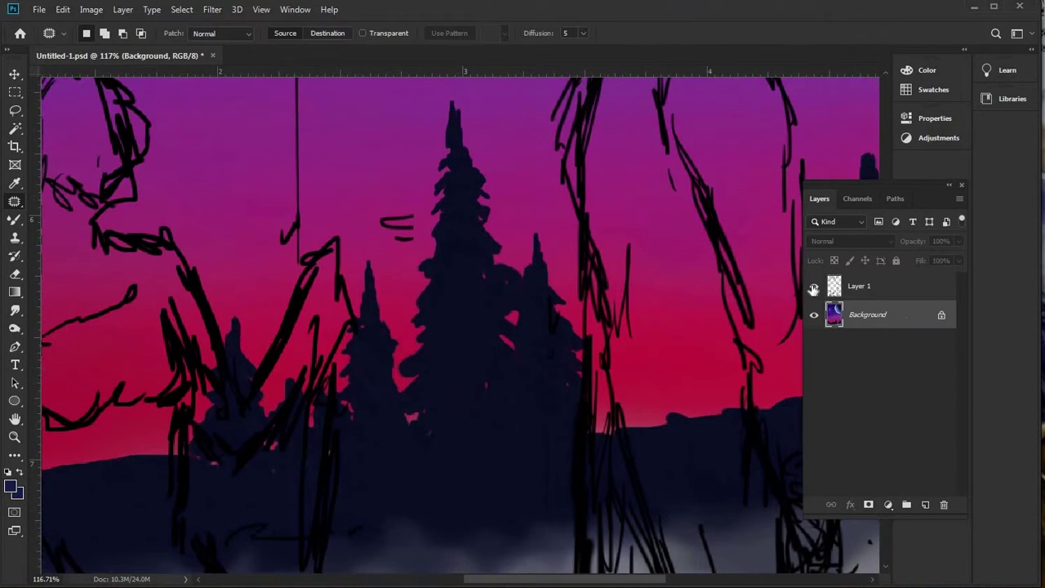
{"action": "left_click", "coordinate": [813, 287]}
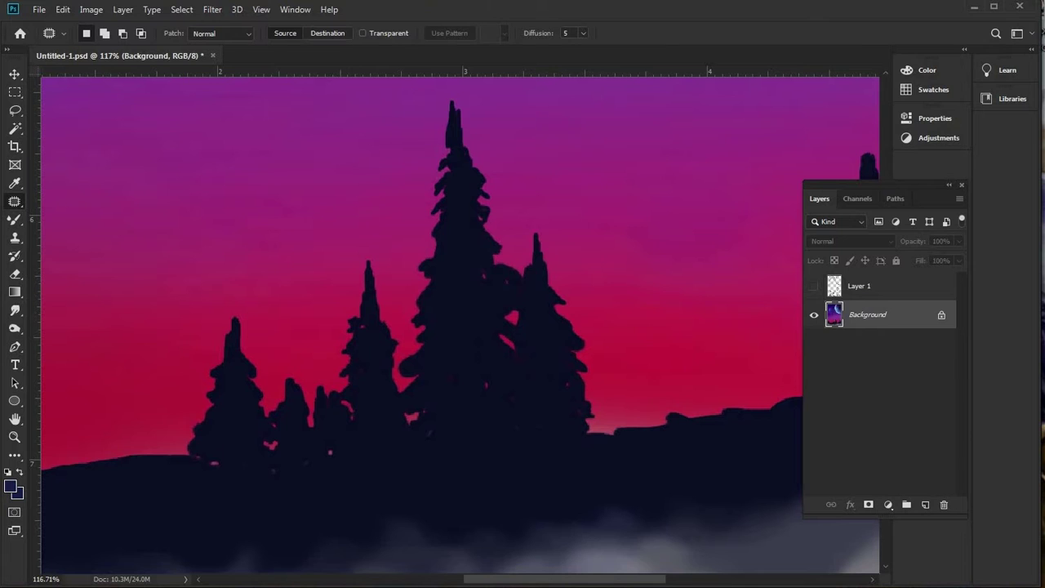
- Sample the dark navy tree colour and set up the Brush tool with the Round Point Stiff brush at 5 px
{"action": "left_click", "coordinate": [14, 182]}
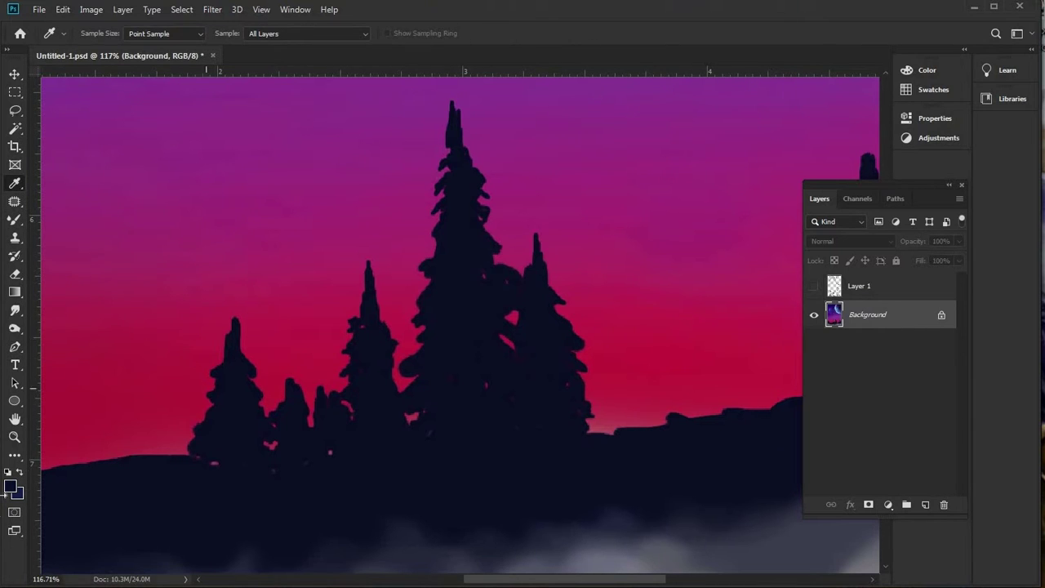
{"action": "left_click", "coordinate": [18, 221]}
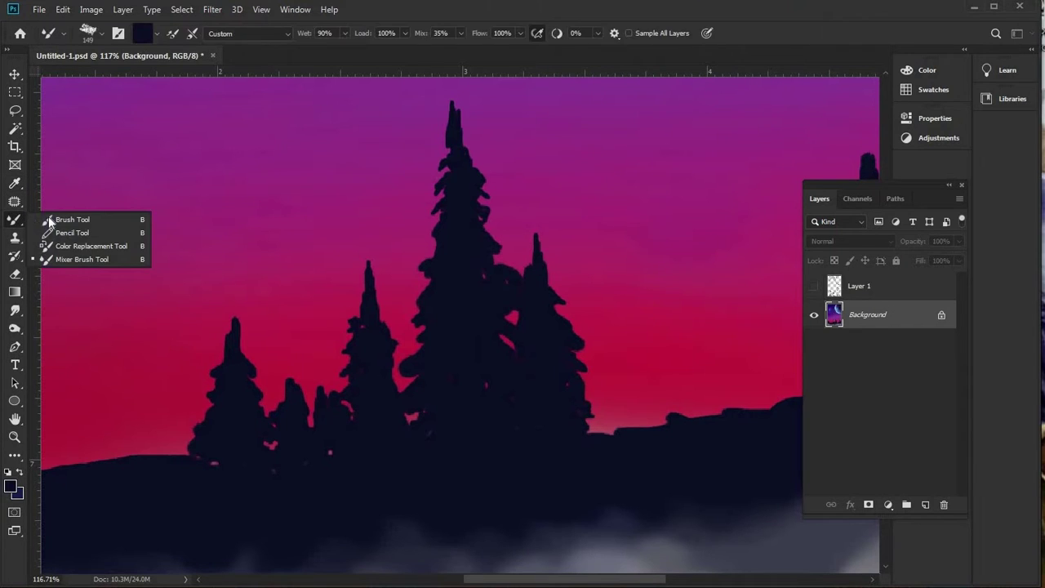
{"action": "left_click", "coordinate": [51, 220]}
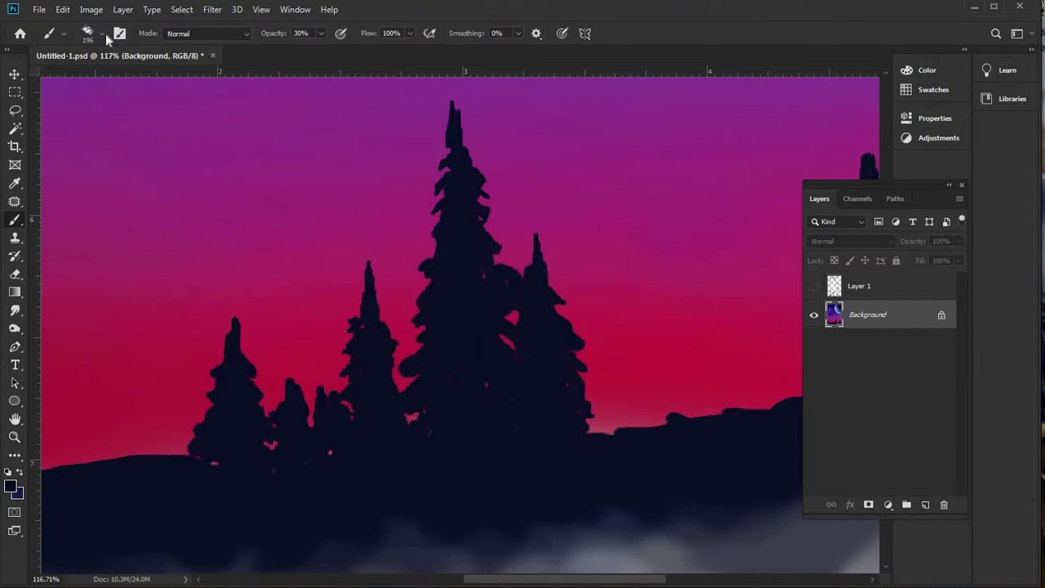
{"action": "left_click", "coordinate": [105, 34]}
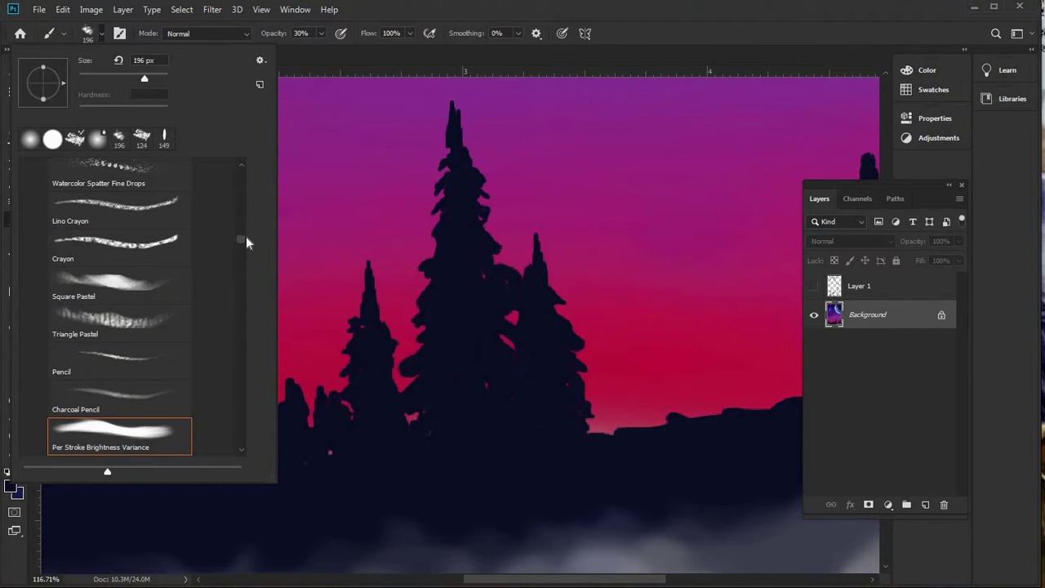
{"action": "scroll", "coordinate": [246, 188], "scroll_direction": "up", "scroll_amount": 15}
{"action": "scroll", "coordinate": [127, 310], "scroll_direction": "down", "scroll_amount": 10}
{"action": "scroll", "coordinate": [126, 306], "scroll_direction": "down", "scroll_amount": 8}
{"action": "scroll", "coordinate": [128, 306], "scroll_direction": "down", "scroll_amount": 5}
{"action": "scroll", "coordinate": [128, 306], "scroll_direction": "down", "scroll_amount": 6}
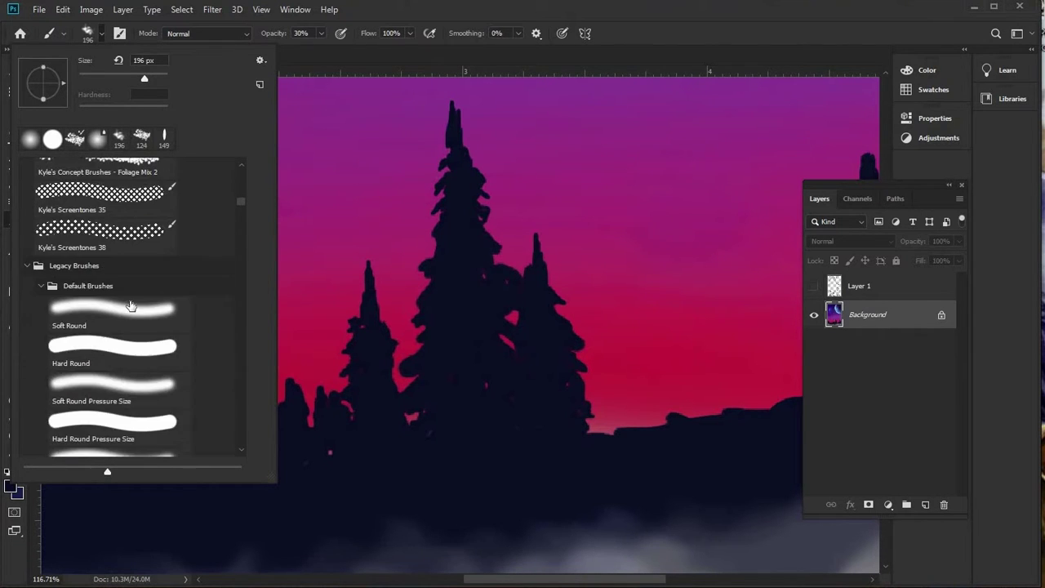
{"action": "left_click", "coordinate": [138, 375]}
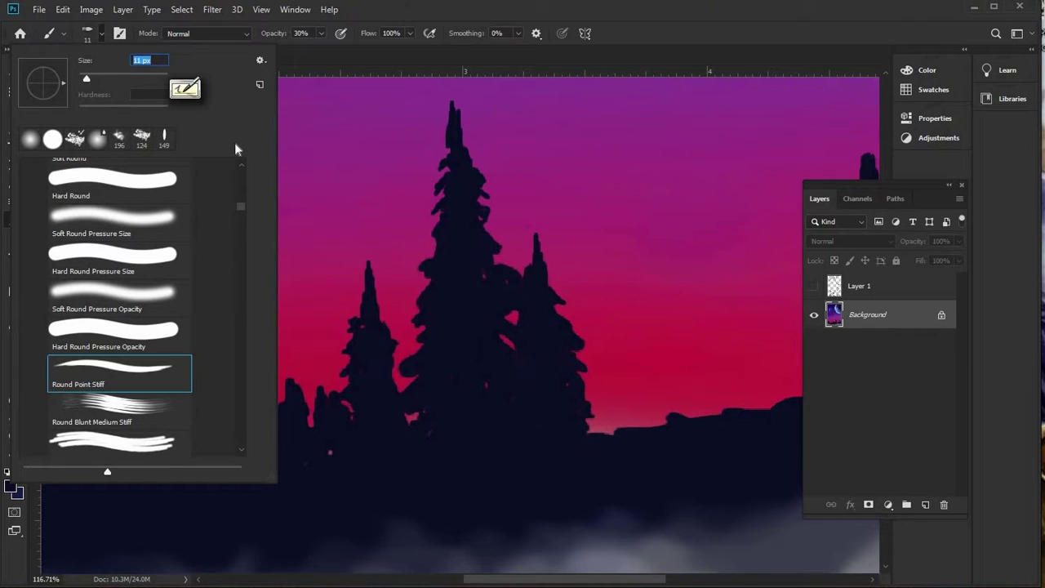
{"action": "type", "text": "5"}
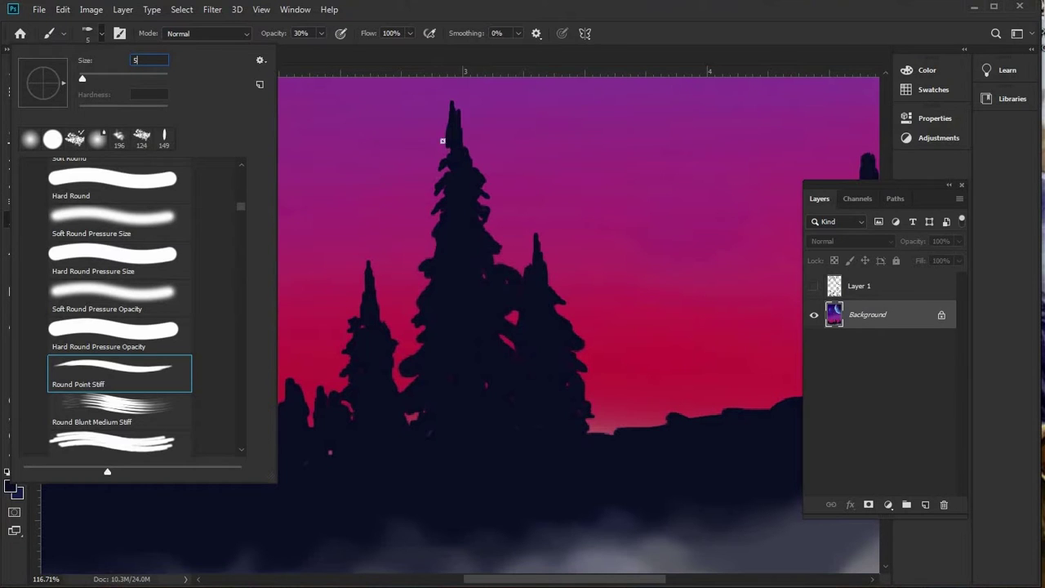
- Set the Round Point Stiff brush to size 5 and 75% opacity
{"action": "key", "text": "Return"}
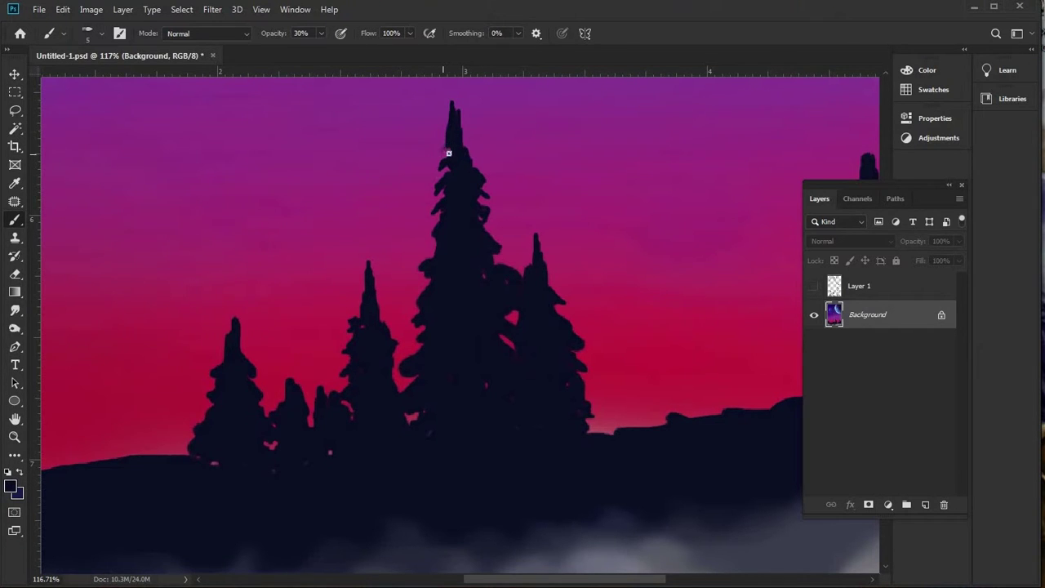
{"action": "left_click", "coordinate": [320, 34]}
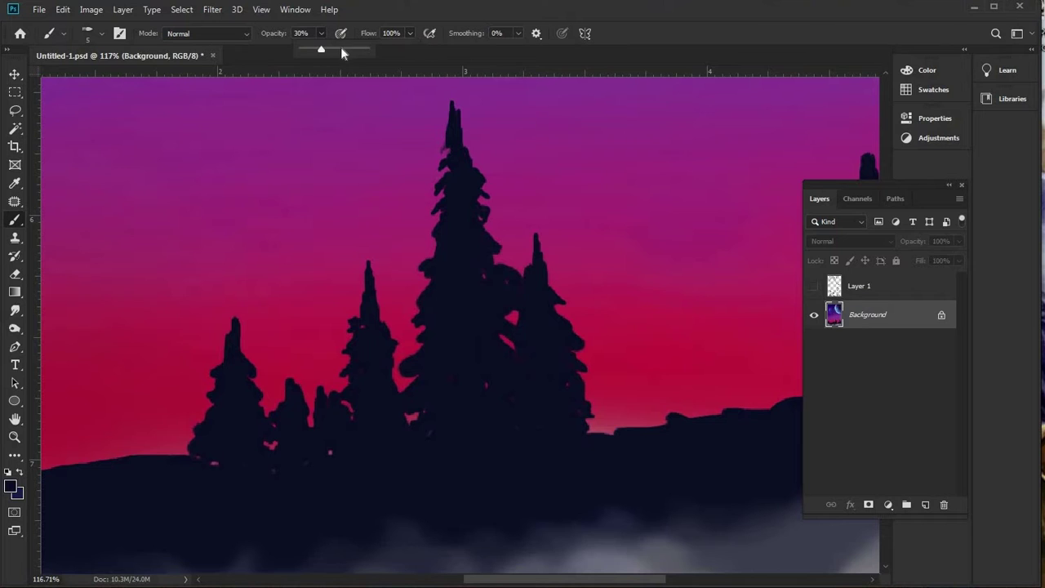
{"action": "left_click", "coordinate": [348, 49]}
{"action": "key", "text": "7"}
{"action": "key", "text": "5"}
- Paint fine ragged branches along the left edge of the tallest central tree with the dark foreground color
{"action": "left_click", "coordinate": [443, 158]}
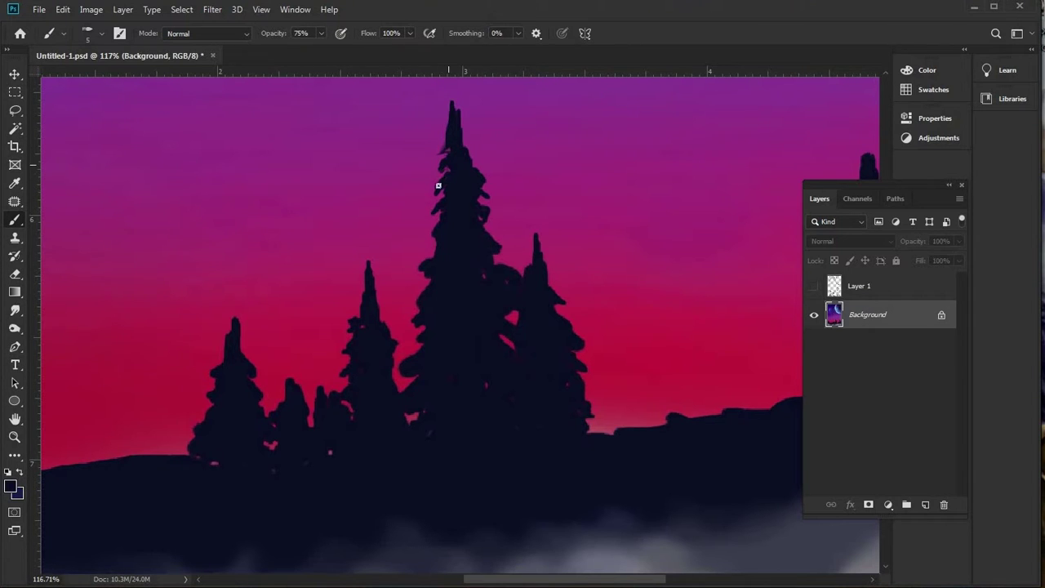
{"action": "left_click_drag", "start_coordinate": [443, 201], "coordinate": [429, 248]}
{"action": "left_click_drag", "start_coordinate": [408, 320], "coordinate": [412, 352]}
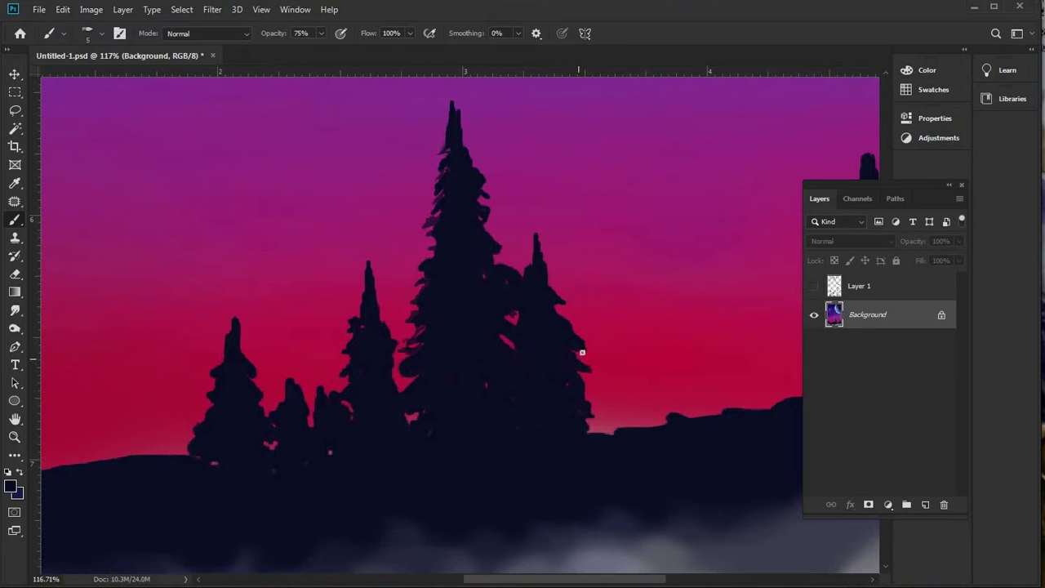
- Paint pointed tips and jagged branches on the small trees to the left of the tallest tree
{"action": "left_click_drag", "start_coordinate": [231, 303], "coordinate": [235, 331]}
{"action": "left_click_drag", "start_coordinate": [205, 379], "coordinate": [219, 381]}
{"action": "left_click_drag", "start_coordinate": [204, 416], "coordinate": [197, 426]}
{"action": "mouse_move", "coordinate": [290, 361]}
{"action": "left_mouse_down"}
{"action": "mouse_move", "coordinate": [276, 402]}
{"action": "mouse_move", "coordinate": [286, 374]}
{"action": "mouse_move", "coordinate": [306, 399]}
{"action": "left_mouse_up"}
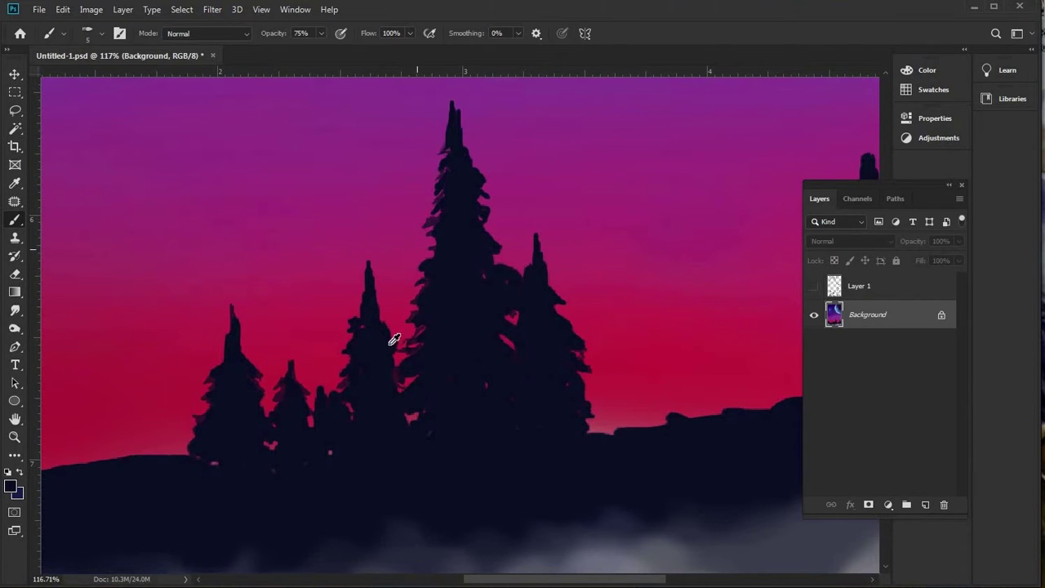
- Paint jagged branches along the lower left edge of the large tree near the canvas's right side
{"action": "scroll", "coordinate": [393, 339], "scroll_direction": "down", "scroll_amount": 2}
{"action": "scroll", "coordinate": [532, 327], "scroll_direction": "up", "scroll_amount": 1}
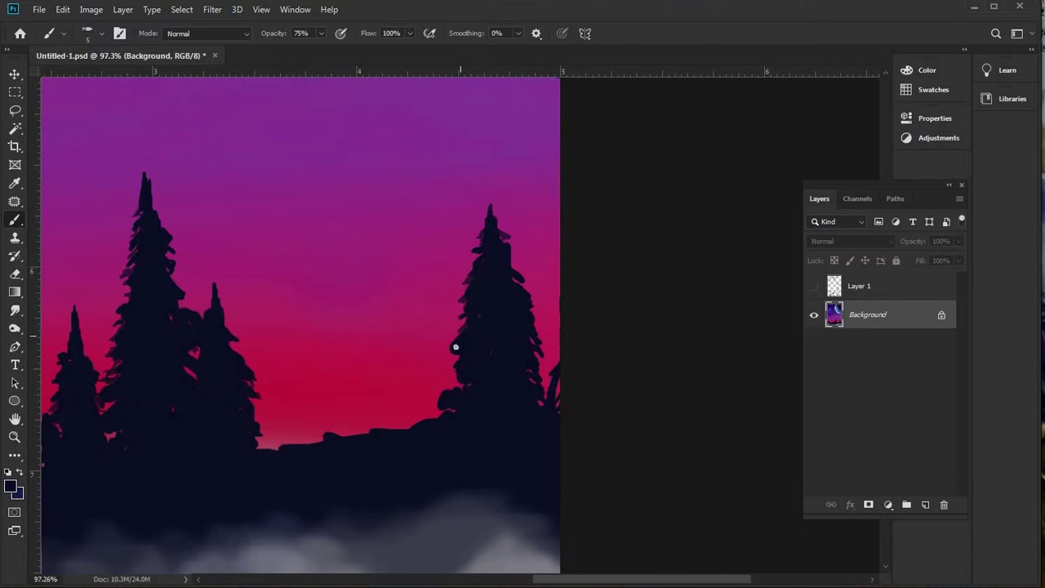
{"action": "mouse_move", "coordinate": [452, 355]}
{"action": "left_mouse_down"}
{"action": "mouse_move", "coordinate": [465, 323]}
{"action": "mouse_move", "coordinate": [461, 393]}
{"action": "left_mouse_up"}
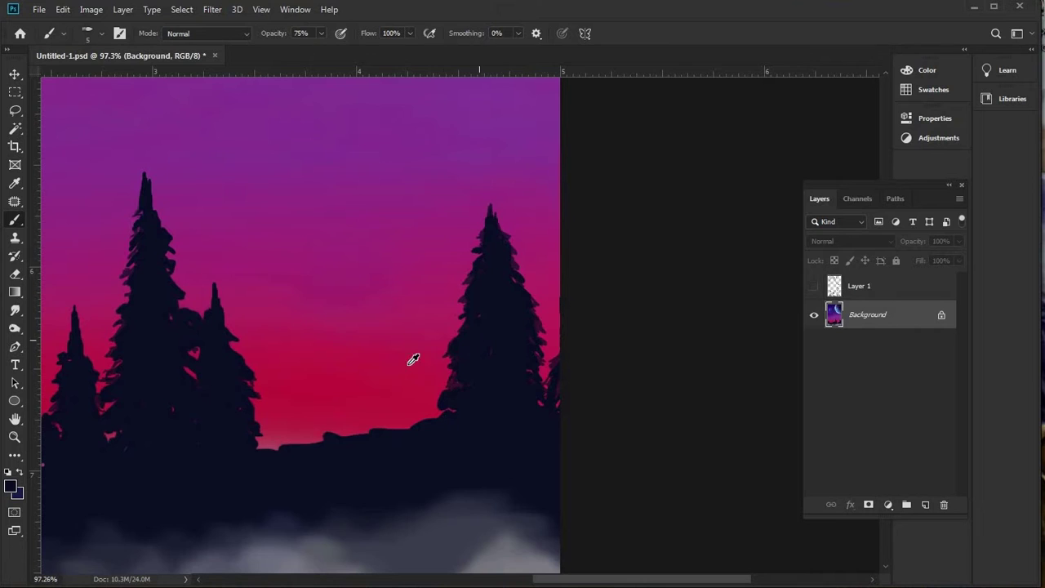
- Paint jagged branches on the two trees at the canvas's left side and on the small tree near the middle
{"action": "key", "text": "ctrl+0"}
{"action": "scroll", "coordinate": [333, 508], "scroll_direction": "up", "scroll_amount": 5}
{"action": "left_click_drag", "start_coordinate": [270, 421], "coordinate": [274, 496]}
{"action": "mouse_move", "coordinate": [282, 400]}
{"action": "left_mouse_down"}
{"action": "mouse_move", "coordinate": [300, 288]}
{"action": "mouse_move", "coordinate": [269, 397]}
{"action": "mouse_move", "coordinate": [284, 378]}
{"action": "left_mouse_up"}
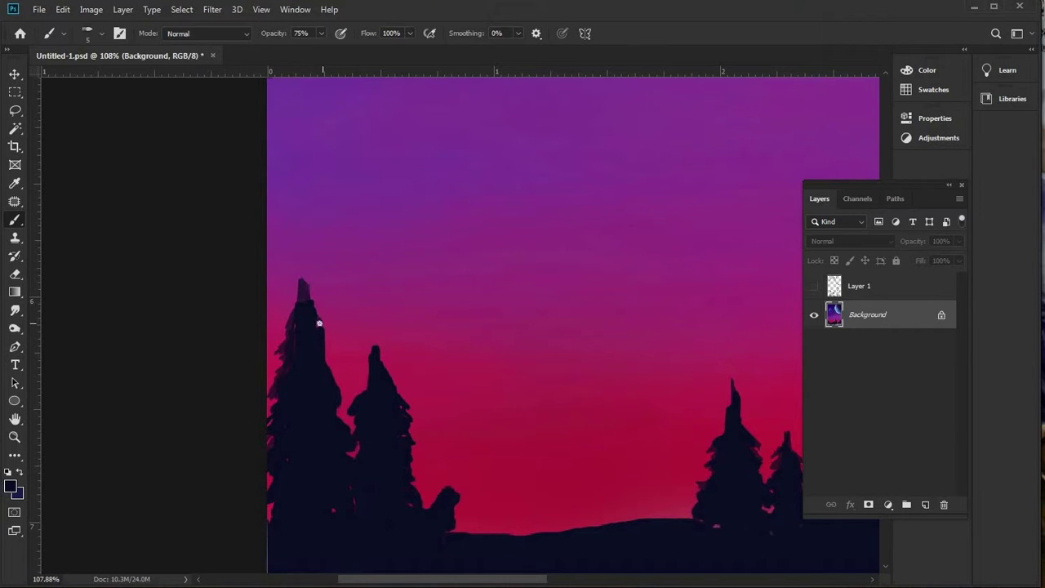
{"action": "mouse_move", "coordinate": [332, 342]}
{"action": "left_mouse_down"}
{"action": "mouse_move", "coordinate": [329, 357]}
{"action": "mouse_move", "coordinate": [319, 329]}
{"action": "left_mouse_up"}
{"action": "mouse_move", "coordinate": [334, 377]}
{"action": "left_mouse_down"}
{"action": "mouse_move", "coordinate": [342, 415]}
{"action": "mouse_move", "coordinate": [356, 416]}
{"action": "mouse_move", "coordinate": [370, 357]}
{"action": "left_mouse_up"}
{"action": "left_click_drag", "start_coordinate": [419, 437], "coordinate": [422, 476]}
{"action": "mouse_move", "coordinate": [405, 406]}
{"action": "left_mouse_down"}
{"action": "mouse_move", "coordinate": [373, 333]}
{"action": "mouse_move", "coordinate": [398, 387]}
{"action": "left_mouse_up"}
{"action": "left_click_drag", "start_coordinate": [421, 491], "coordinate": [386, 441]}
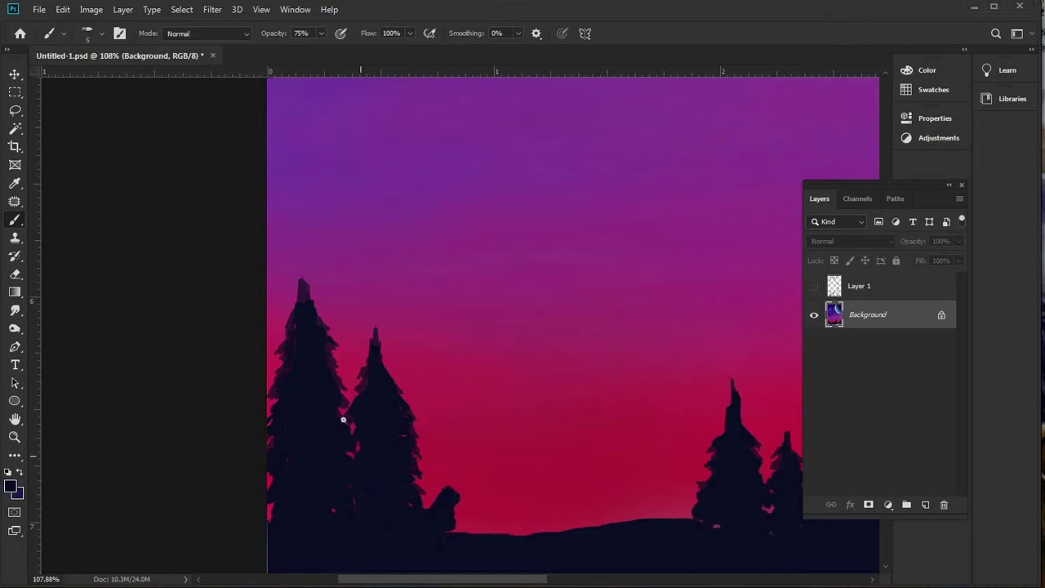
{"action": "left_click_drag", "start_coordinate": [329, 350], "coordinate": [321, 384]}
{"action": "left_click_drag", "start_coordinate": [277, 472], "coordinate": [270, 512]}
{"action": "left_click_drag", "start_coordinate": [718, 425], "coordinate": [704, 476]}
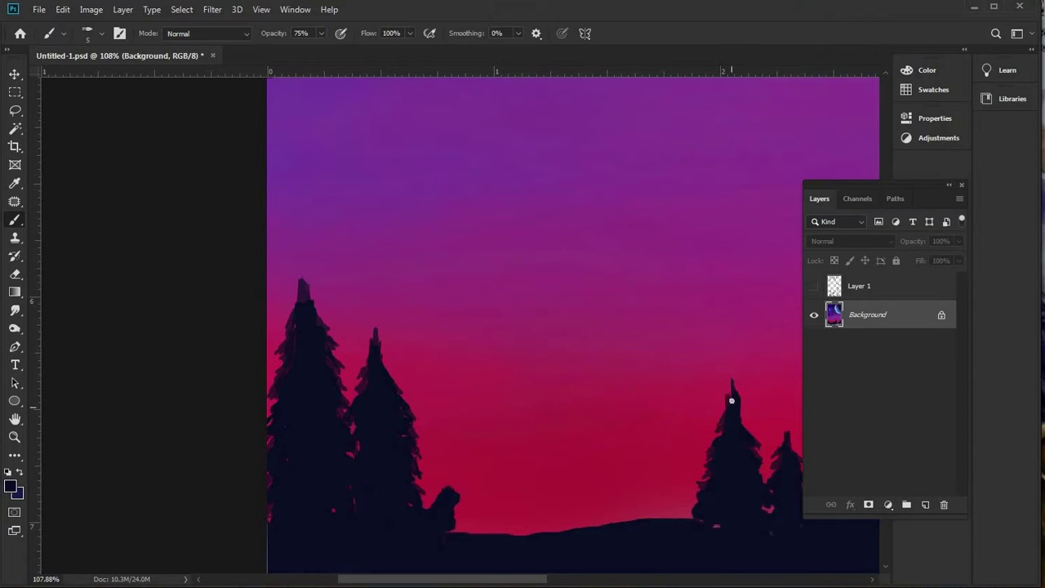
- Examine the tree silhouettes up close and in the context of the whole painting
{"action": "left_click_drag", "start_coordinate": [889, 404], "coordinate": [628, 343]}
{"action": "key", "text": "ctrl+r"}
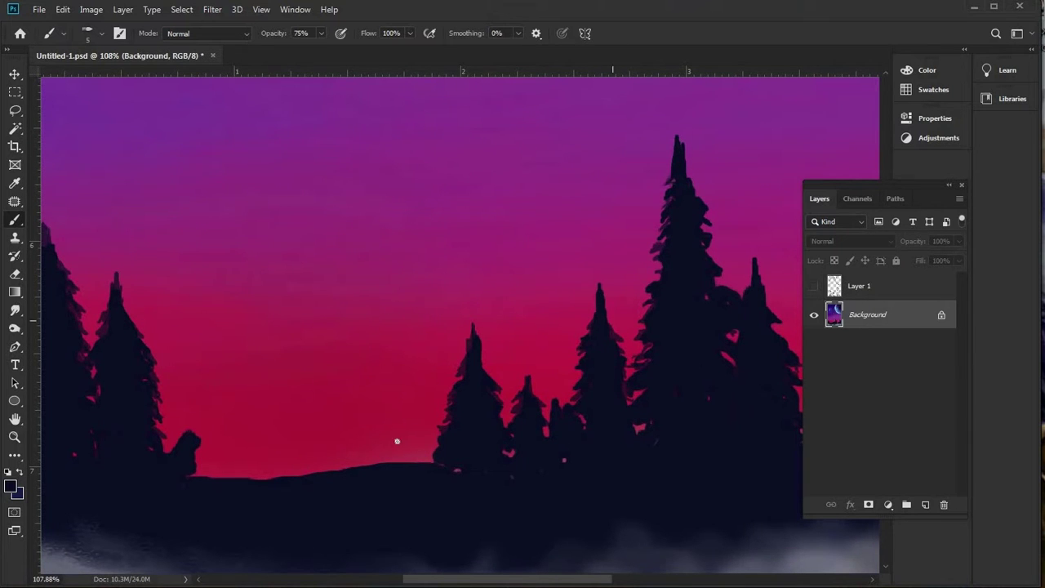
{"action": "scroll", "coordinate": [382, 419], "scroll_direction": "down", "scroll_amount": 2}
{"action": "scroll", "coordinate": [693, 357], "scroll_direction": "down", "scroll_amount": 3}
{"action": "scroll", "coordinate": [621, 384], "scroll_direction": "up", "scroll_amount": 2}
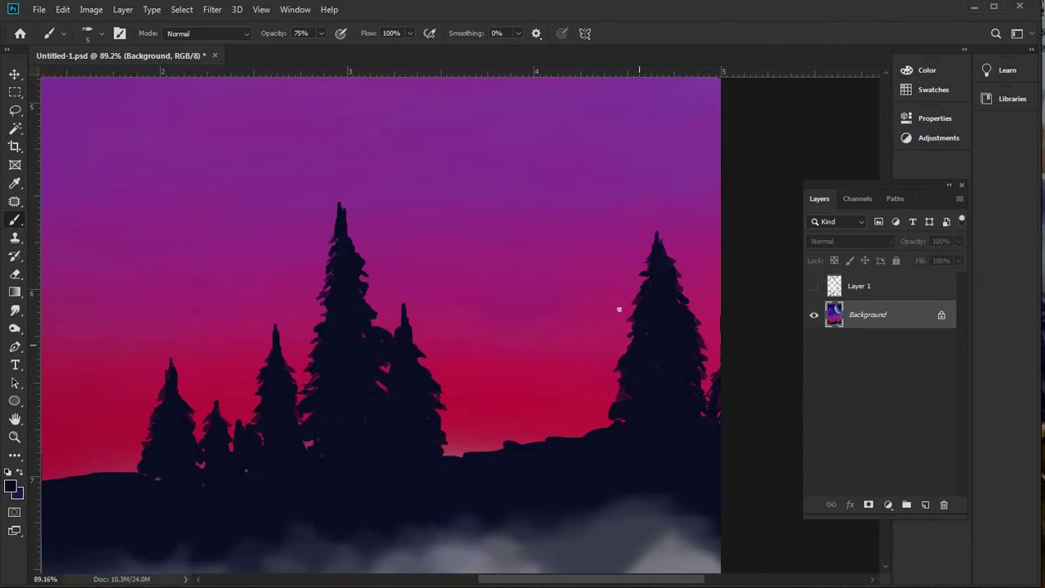
{"action": "scroll", "coordinate": [564, 427], "scroll_direction": "down", "scroll_amount": 3}
{"action": "scroll", "coordinate": [550, 436], "scroll_direction": "up", "scroll_amount": 3}
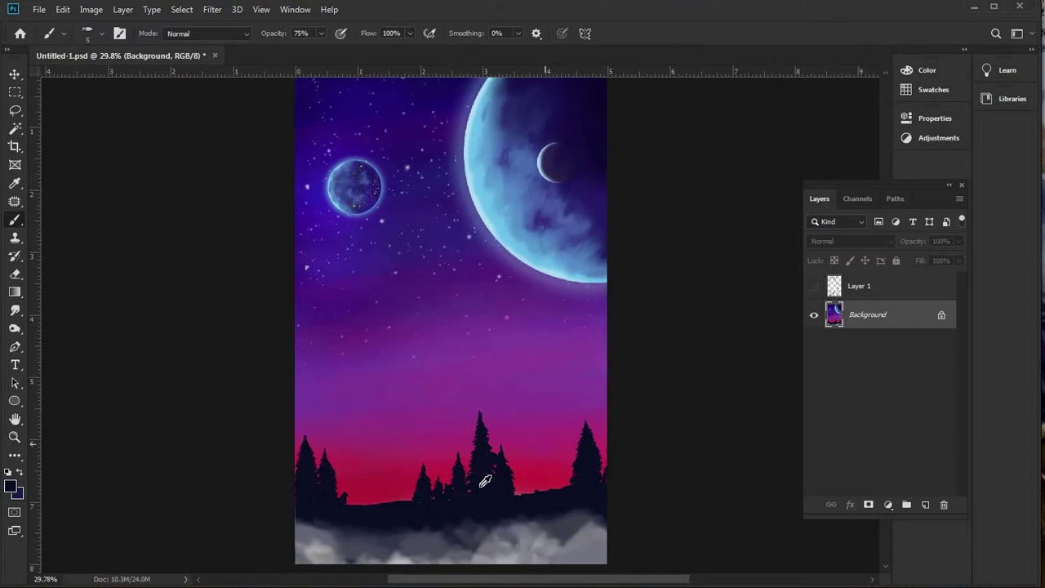
{"action": "scroll", "coordinate": [485, 472], "scroll_direction": "up", "scroll_amount": 4}
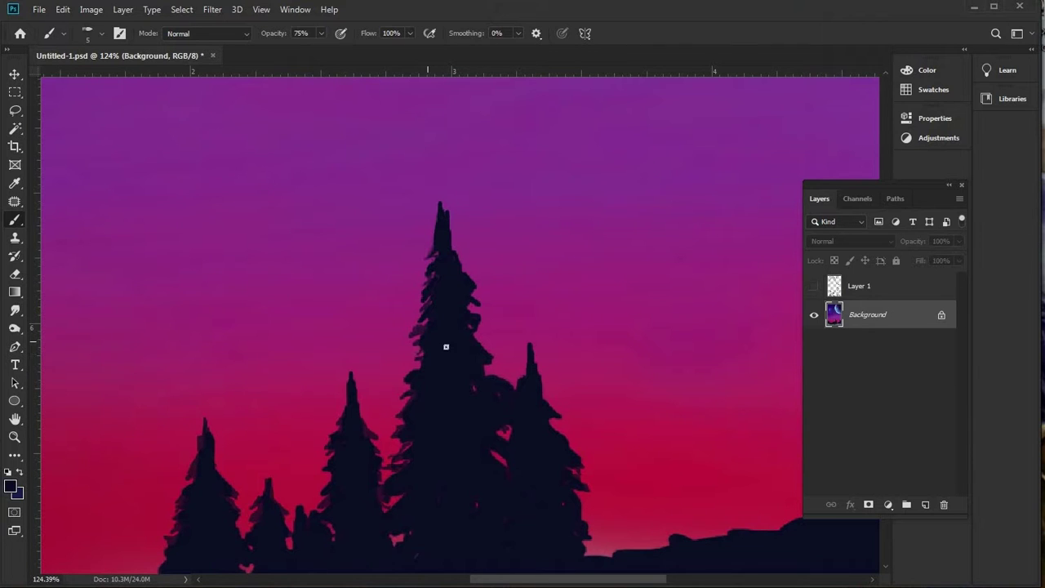
{"action": "scroll", "coordinate": [449, 347], "scroll_direction": "down", "scroll_amount": 3}
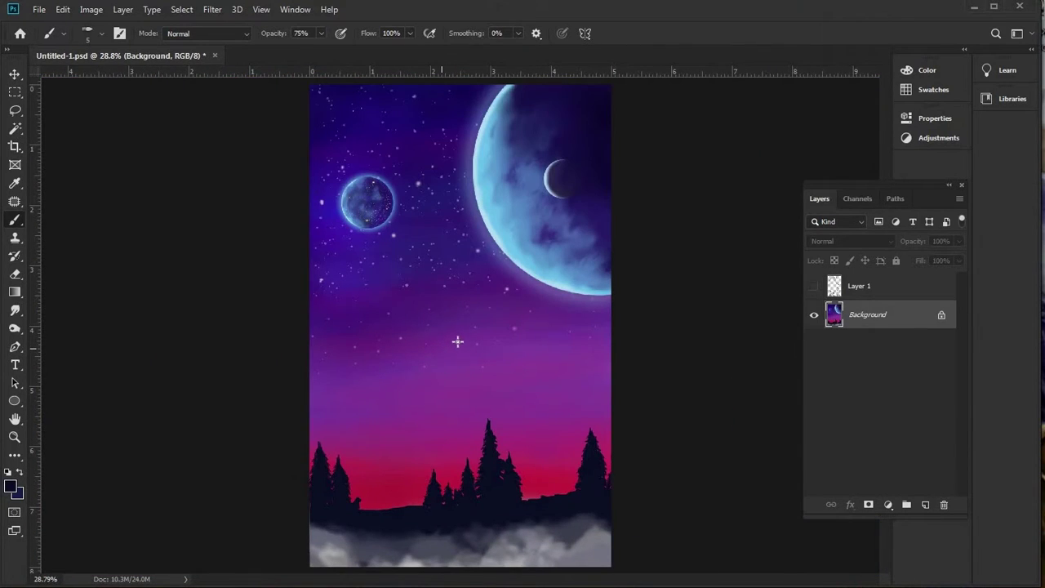
- Show the Layer 1 sketch and erase its guide lines along the large planet's edge on that layer
{"action": "left_click", "coordinate": [813, 289]}
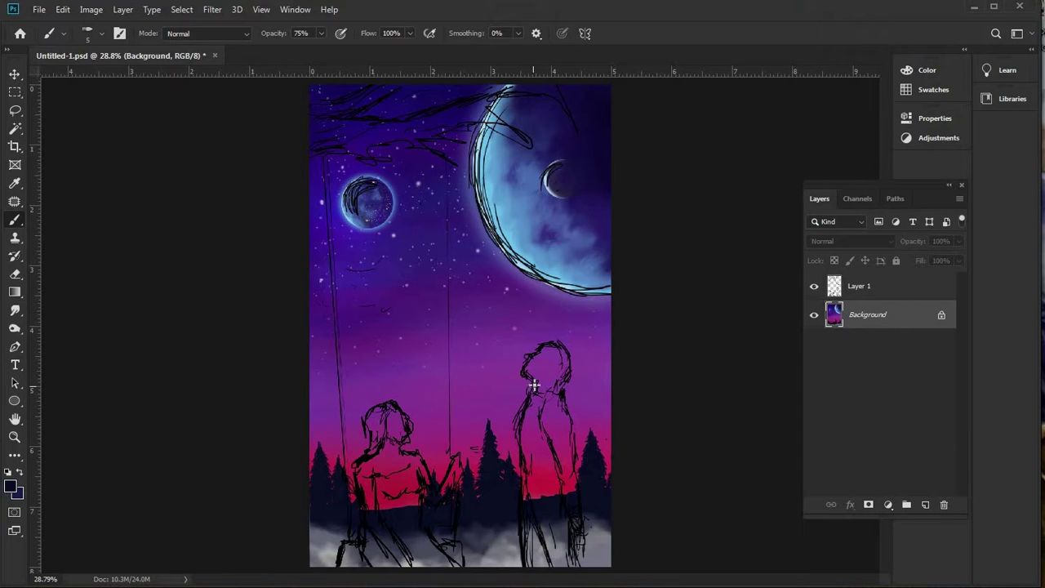
{"action": "left_click", "coordinate": [15, 276]}
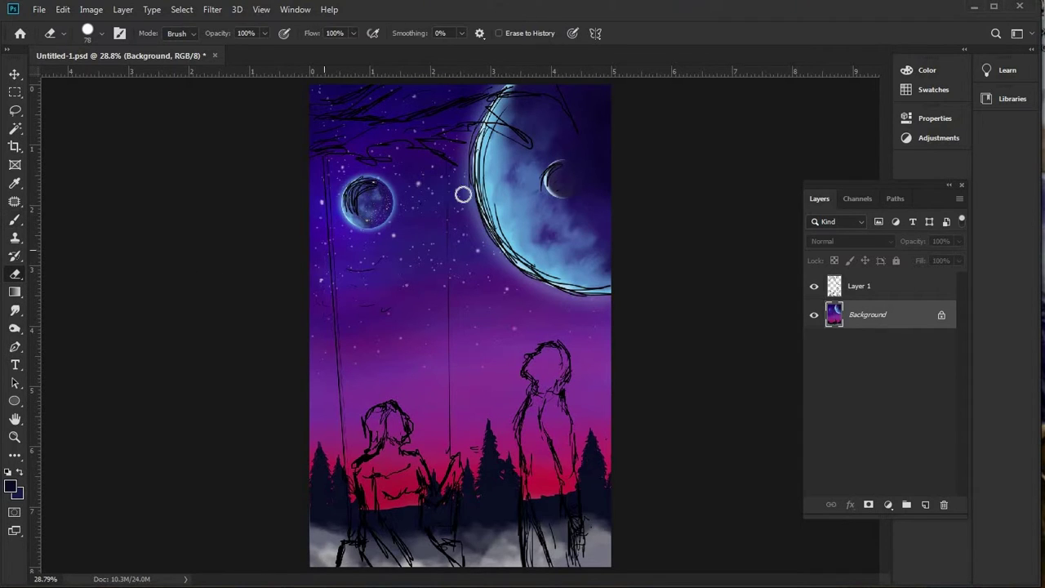
{"action": "mouse_move", "coordinate": [481, 145]}
{"action": "left_mouse_down"}
{"action": "mouse_move", "coordinate": [504, 242]}
{"action": "mouse_move", "coordinate": [542, 278]}
{"action": "mouse_move", "coordinate": [614, 293]}
{"action": "left_mouse_up"}
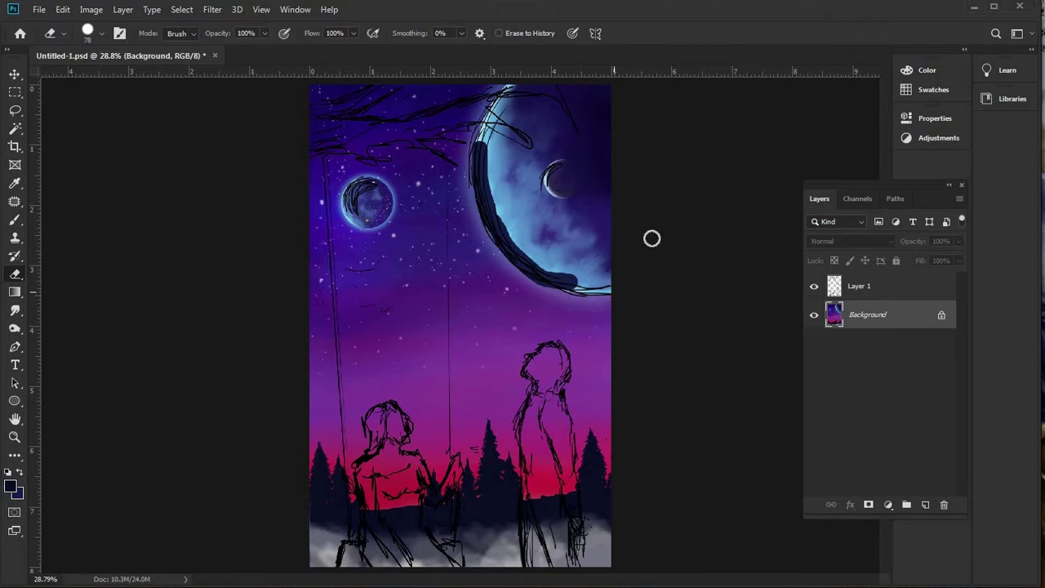
{"action": "key", "text": "ctrl+z"}
{"action": "key", "text": "alt+bracketright"}
{"action": "mouse_move", "coordinate": [485, 166]}
{"action": "left_mouse_down"}
{"action": "mouse_move", "coordinate": [521, 292]}
{"action": "mouse_move", "coordinate": [529, 277]}
{"action": "mouse_move", "coordinate": [545, 293]}
{"action": "mouse_move", "coordinate": [561, 284]}
{"action": "mouse_move", "coordinate": [572, 301]}
{"action": "mouse_move", "coordinate": [611, 281]}
{"action": "mouse_move", "coordinate": [617, 304]}
{"action": "mouse_move", "coordinate": [573, 288]}
{"action": "mouse_move", "coordinate": [472, 196]}
{"action": "mouse_move", "coordinate": [471, 166]}
{"action": "mouse_move", "coordinate": [488, 140]}
{"action": "mouse_move", "coordinate": [472, 147]}
{"action": "mouse_move", "coordinate": [470, 162]}
{"action": "mouse_move", "coordinate": [510, 112]}
{"action": "mouse_move", "coordinate": [497, 139]}
{"action": "left_mouse_up"}
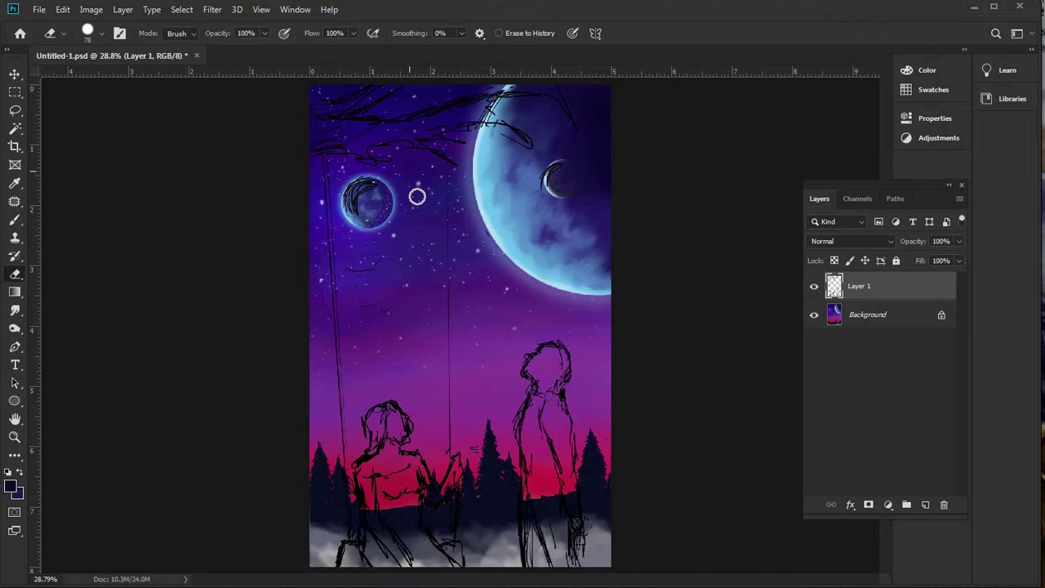
- Erase the Layer 1 sketch lines over the small blue planet and around the crescent moon
{"action": "mouse_move", "coordinate": [350, 204]}
{"action": "left_mouse_down"}
{"action": "mouse_move", "coordinate": [362, 204]}
{"action": "mouse_move", "coordinate": [357, 184]}
{"action": "left_mouse_up"}
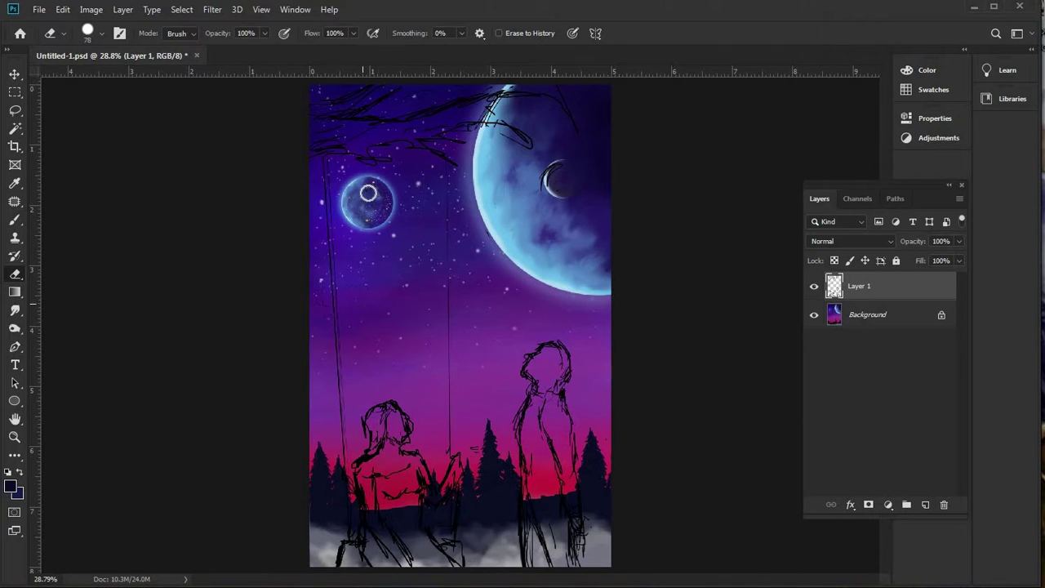
{"action": "scroll", "coordinate": [347, 156], "scroll_direction": "up", "scroll_amount": 4}
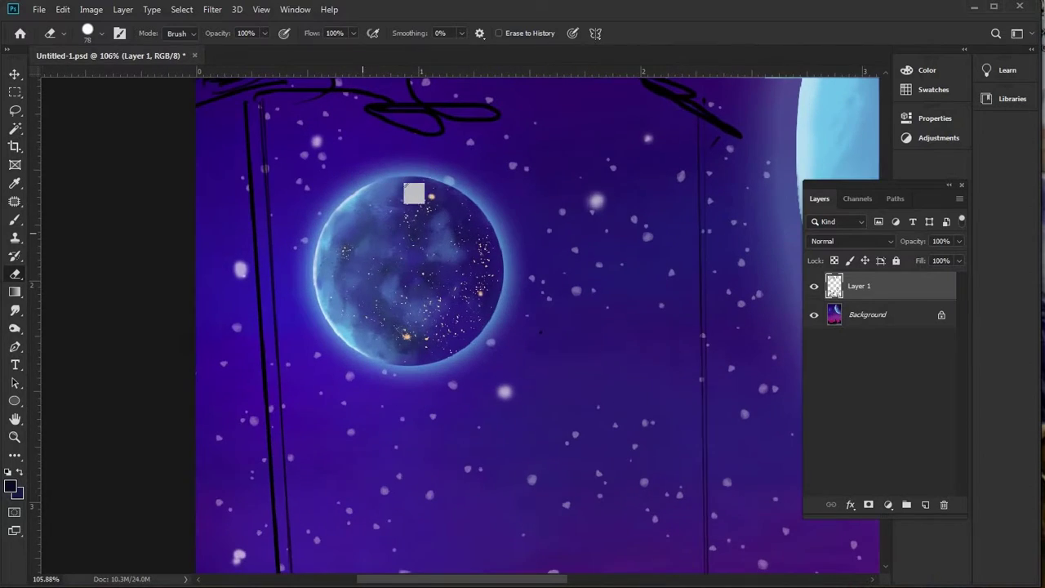
{"action": "scroll", "coordinate": [429, 214], "scroll_direction": "down", "scroll_amount": 4}
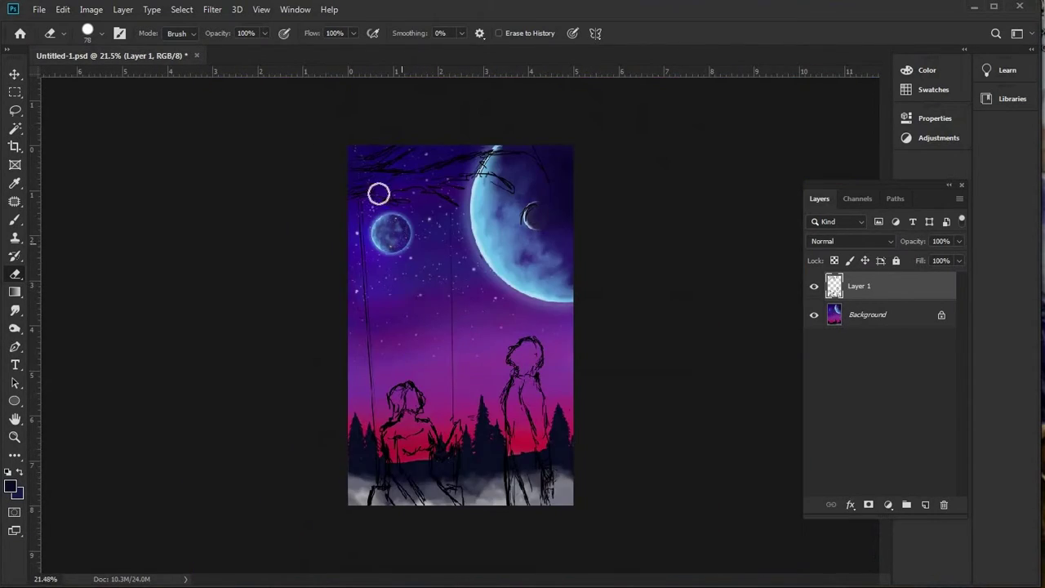
{"action": "scroll", "coordinate": [375, 217], "scroll_direction": "up", "scroll_amount": 6}
{"action": "scroll", "coordinate": [376, 213], "scroll_direction": "up", "scroll_amount": 1}
{"action": "scroll", "coordinate": [383, 208], "scroll_direction": "down", "scroll_amount": 5}
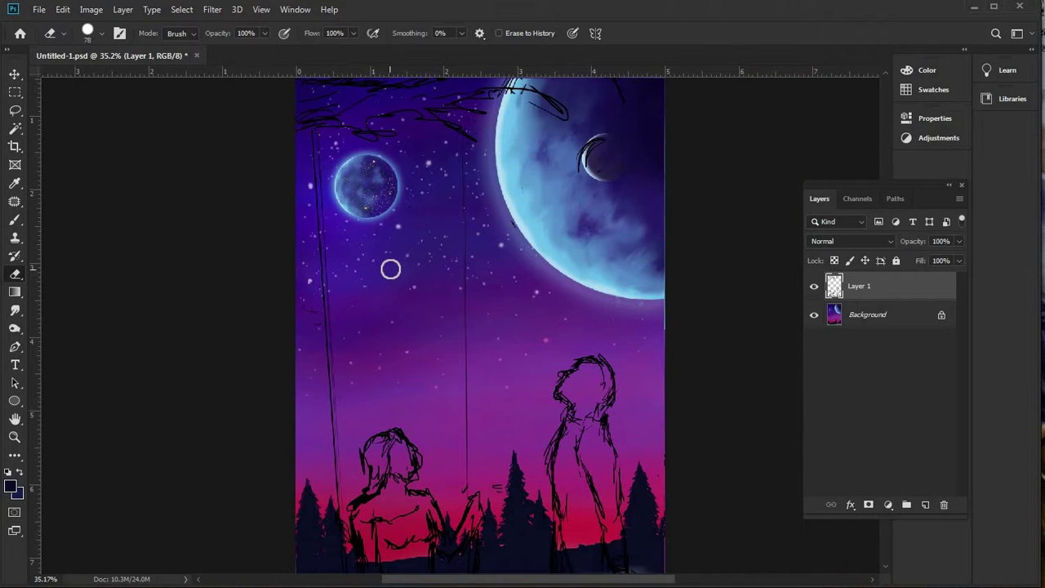
{"action": "scroll", "coordinate": [374, 230], "scroll_direction": "up", "scroll_amount": 2}
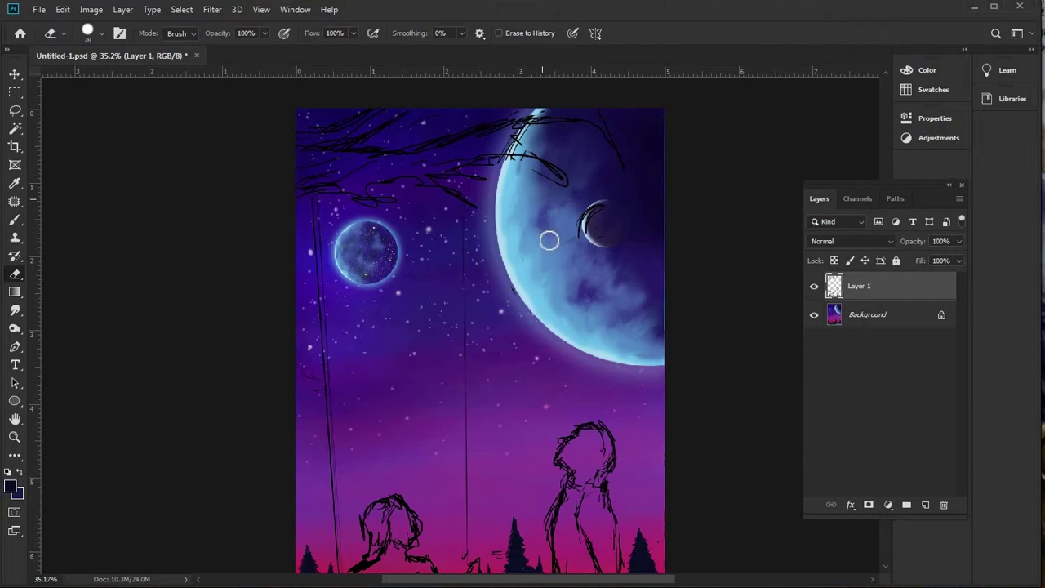
{"action": "left_click_drag", "start_coordinate": [584, 213], "coordinate": [591, 245]}
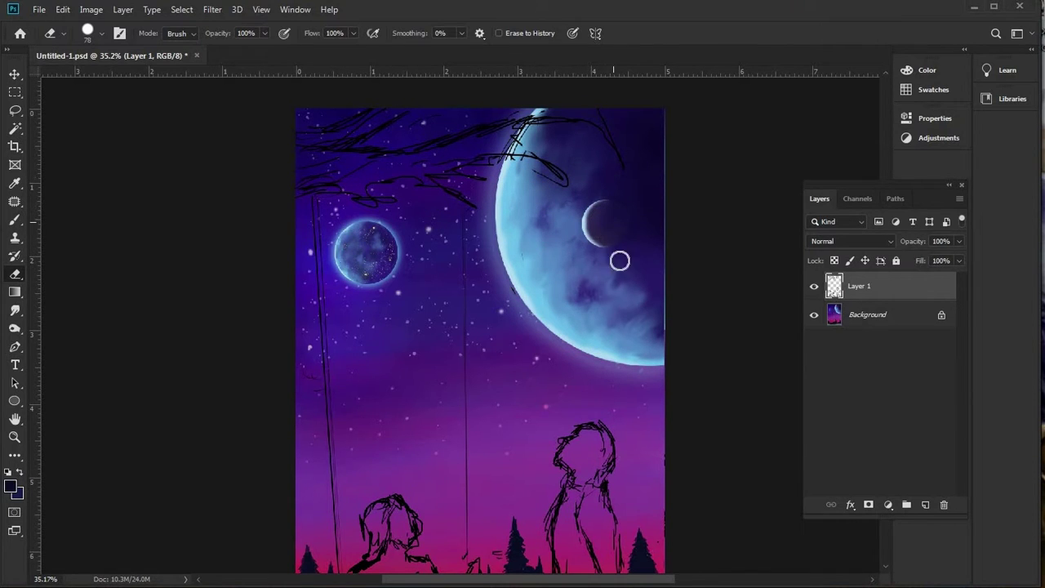
{"action": "scroll", "coordinate": [571, 263], "scroll_direction": "down", "scroll_amount": 3}
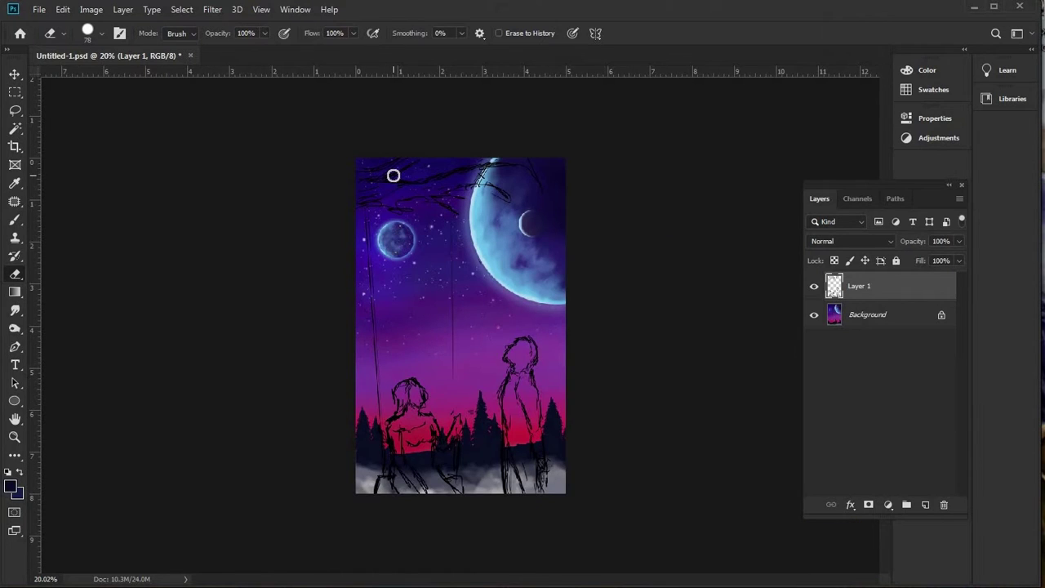
{"action": "scroll", "coordinate": [393, 176], "scroll_direction": "up", "scroll_amount": 2}
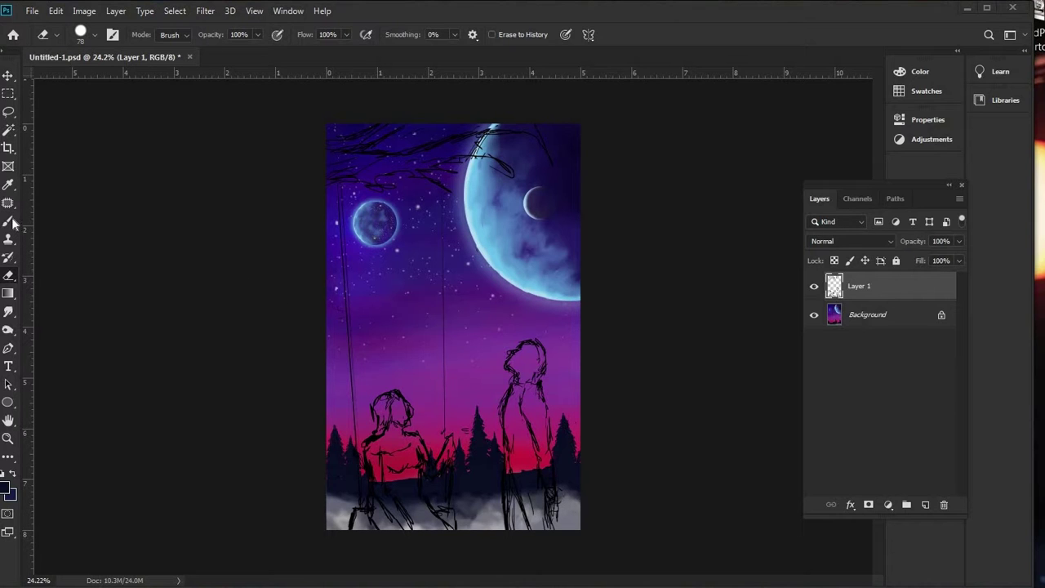
- Set the eraser to the Round Point Stiff tip from the legacy default brushes at 54 px
{"action": "left_click", "coordinate": [96, 35]}
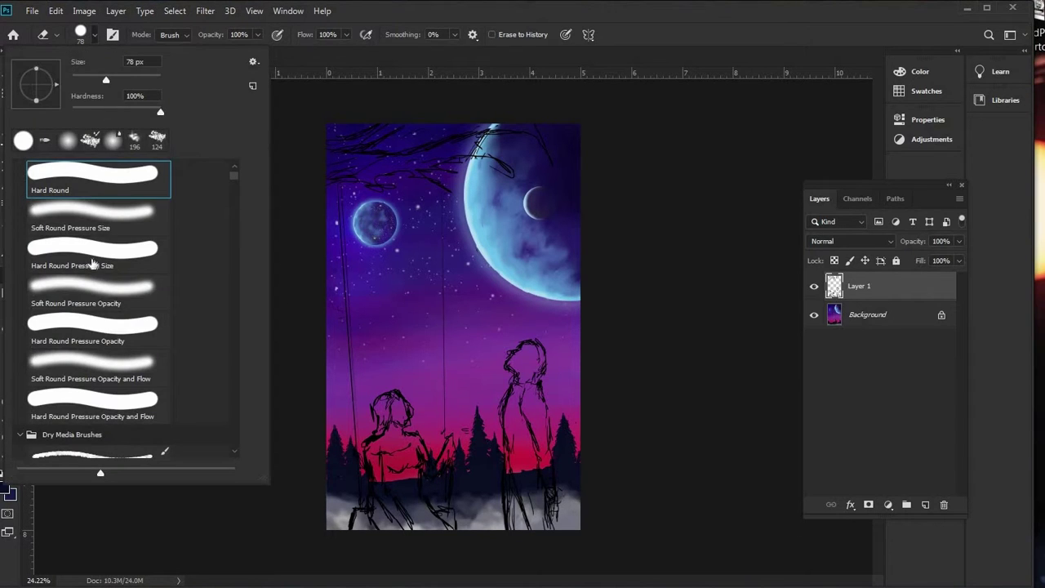
{"action": "scroll", "coordinate": [99, 343], "scroll_direction": "down", "scroll_amount": 5}
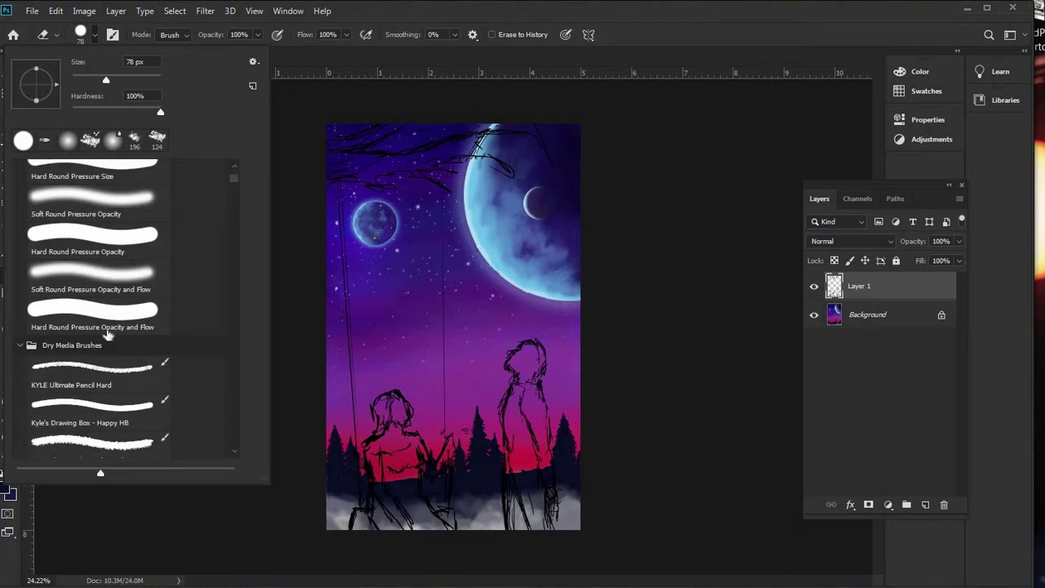
{"action": "scroll", "coordinate": [131, 349], "scroll_direction": "down", "scroll_amount": 3}
{"action": "scroll", "coordinate": [153, 323], "scroll_direction": "up", "scroll_amount": 5}
{"action": "scroll", "coordinate": [154, 322], "scroll_direction": "up", "scroll_amount": 3}
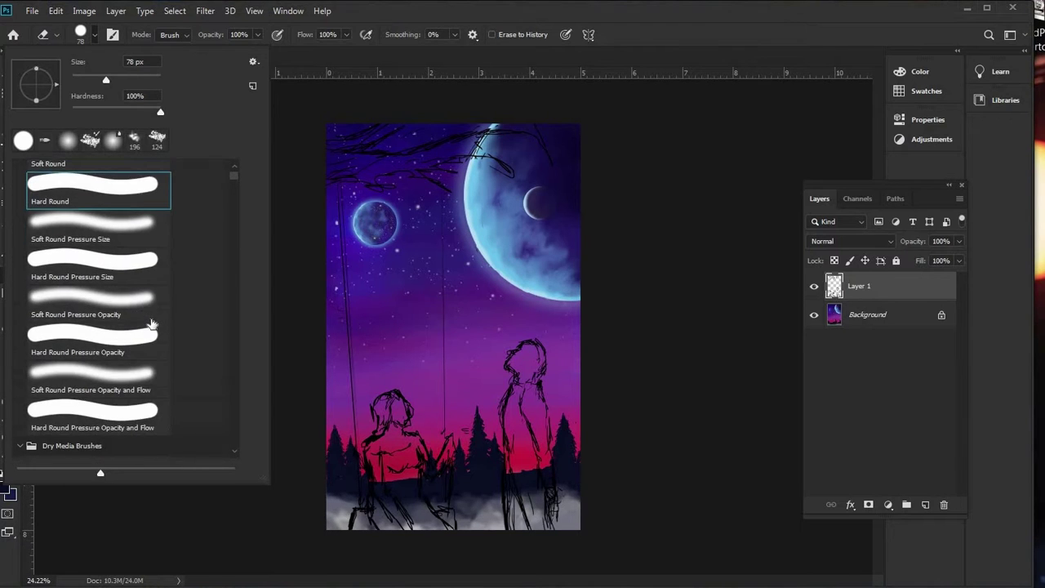
{"action": "scroll", "coordinate": [151, 321], "scroll_direction": "down", "scroll_amount": 8}
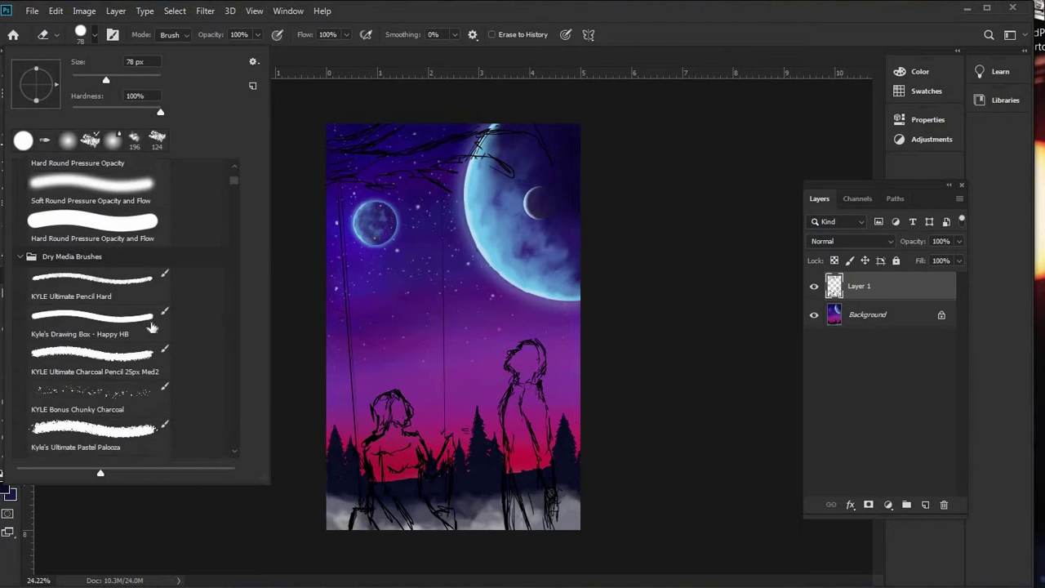
{"action": "scroll", "coordinate": [153, 325], "scroll_direction": "down", "scroll_amount": 6}
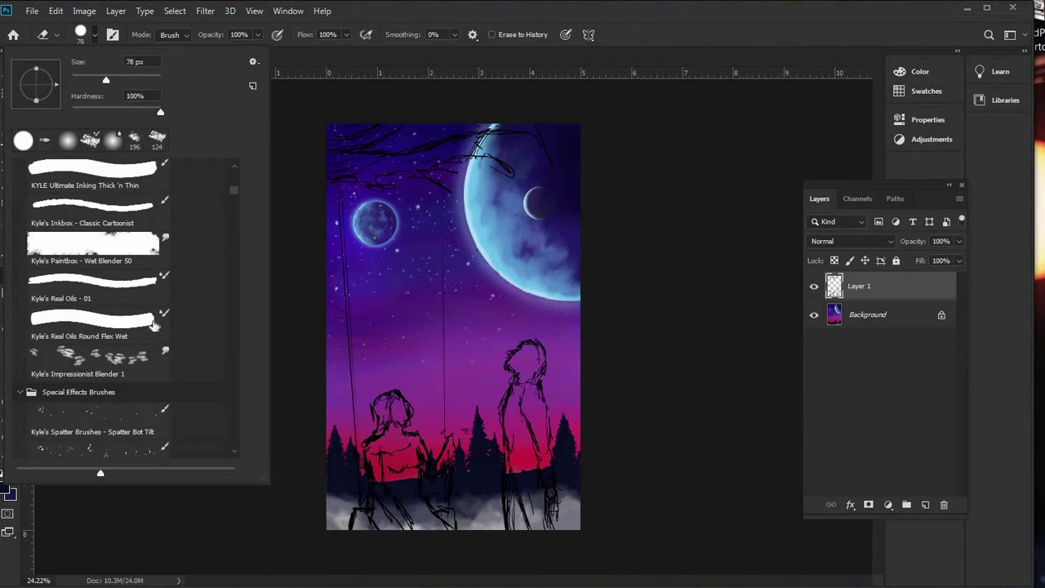
{"action": "scroll", "coordinate": [235, 176], "scroll_direction": "up", "scroll_amount": 14}
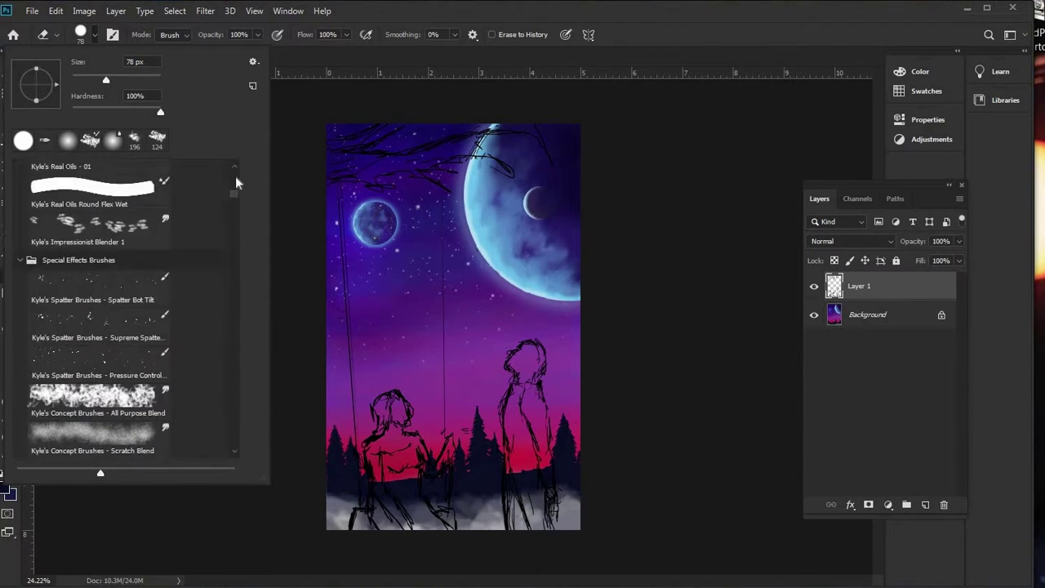
{"action": "scroll", "coordinate": [112, 323], "scroll_direction": "down", "scroll_amount": 7}
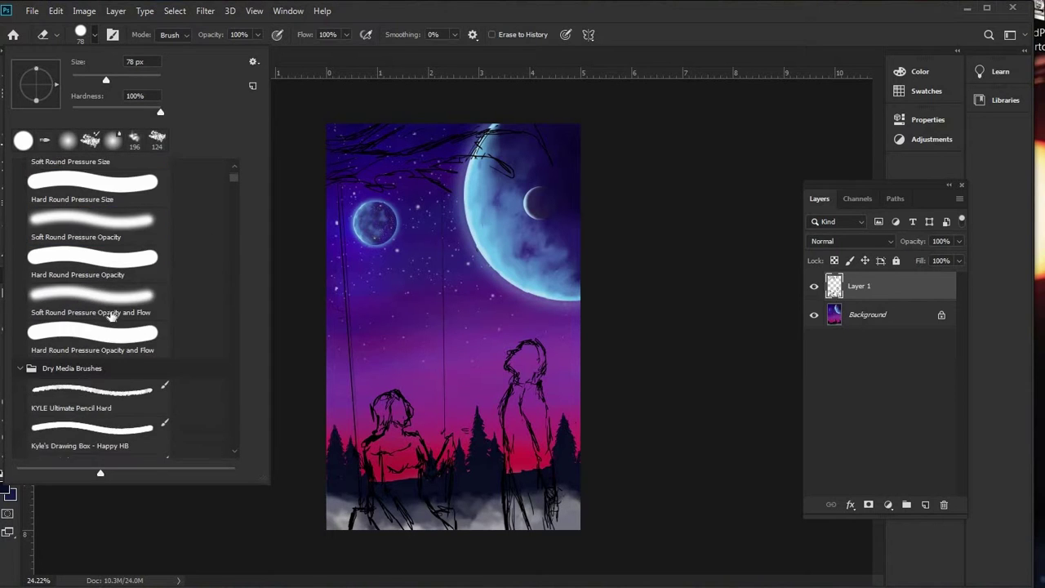
{"action": "scroll", "coordinate": [112, 314], "scroll_direction": "down", "scroll_amount": 5}
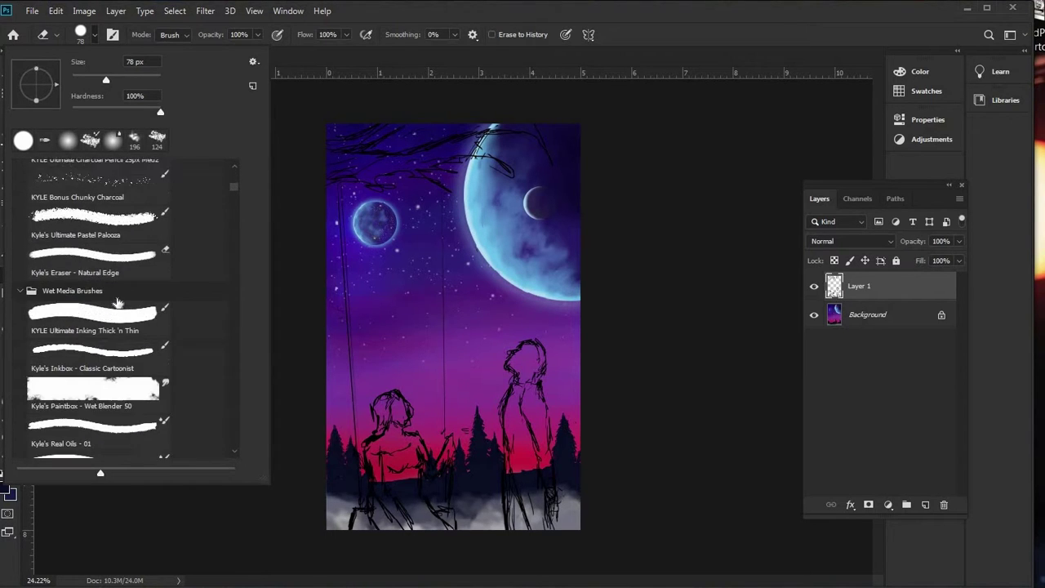
{"action": "scroll", "coordinate": [117, 304], "scroll_direction": "down", "scroll_amount": 6}
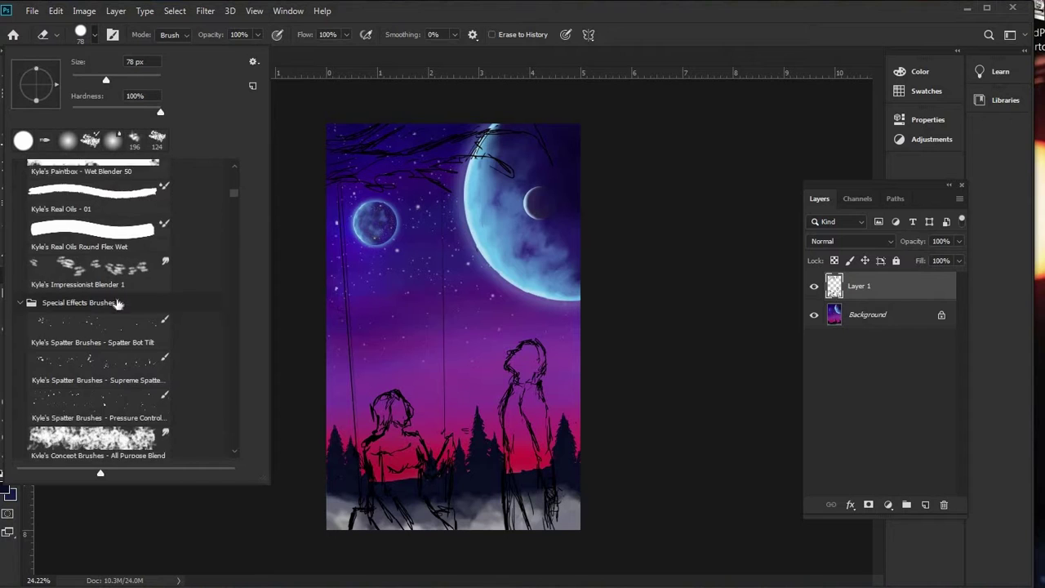
{"action": "scroll", "coordinate": [118, 303], "scroll_direction": "down", "scroll_amount": 5}
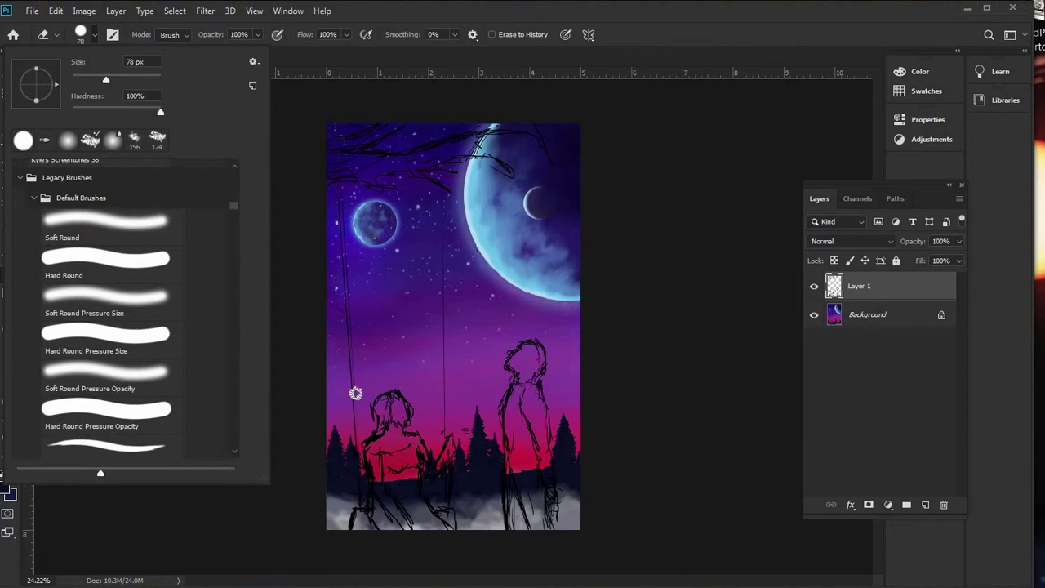
{"action": "left_click", "coordinate": [104, 445]}
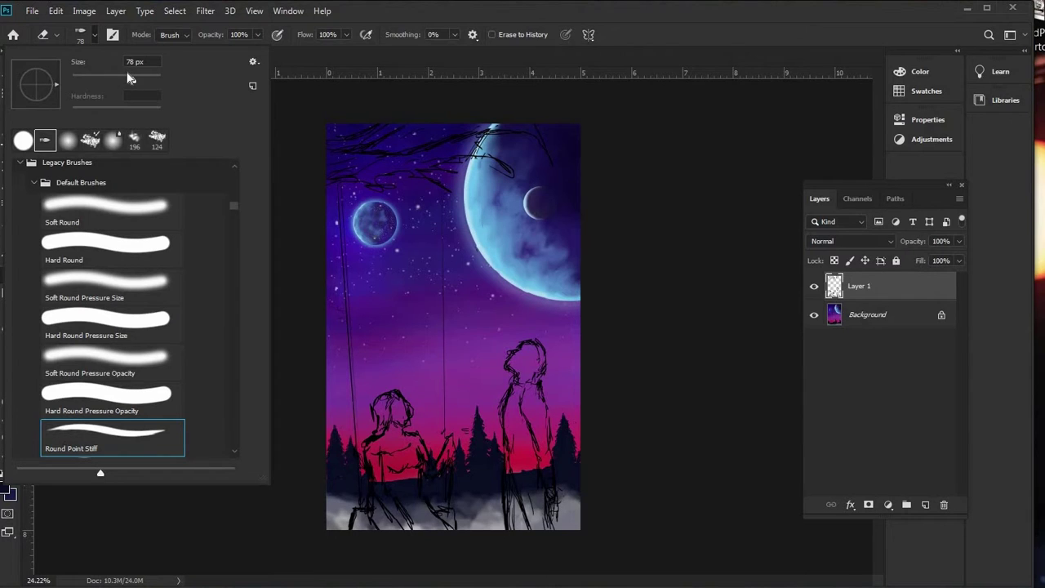
{"action": "left_click_drag", "start_coordinate": [128, 81], "coordinate": [120, 81]}
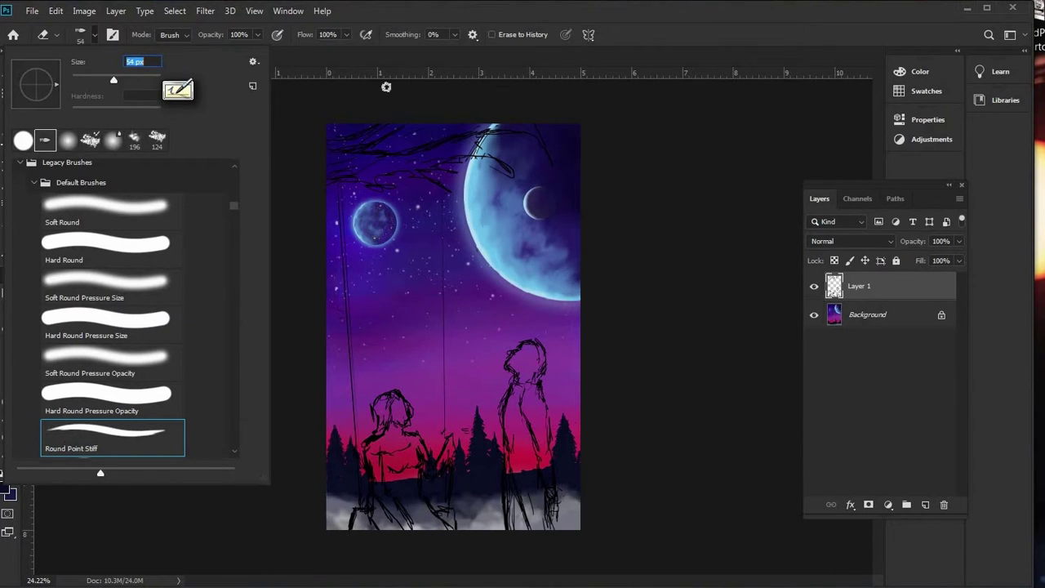
{"action": "left_click", "coordinate": [402, 50]}
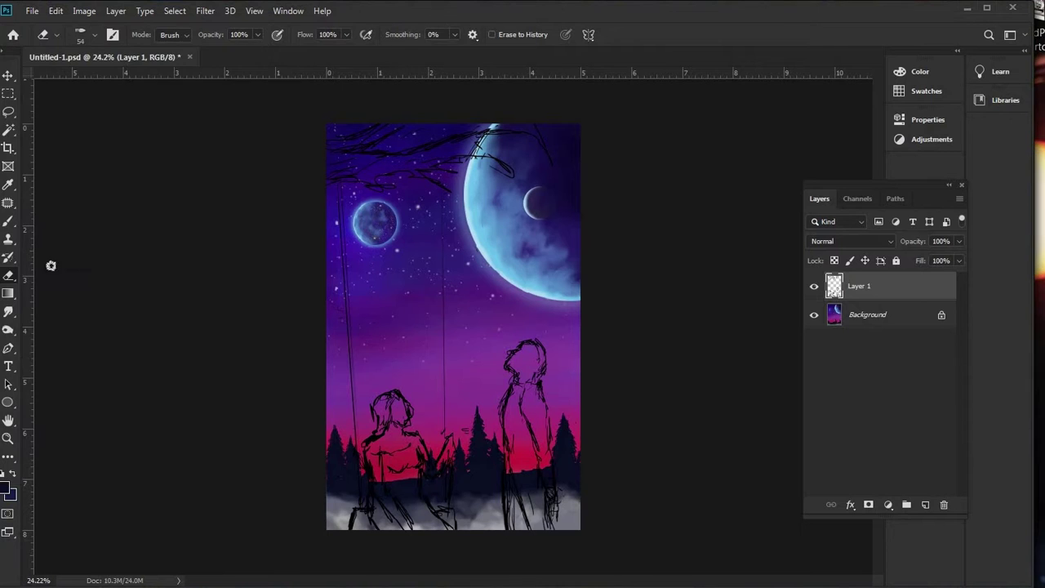
- Set the foreground color to the near-black navy 01020b for painting the branches at the canvas's upper part
{"action": "left_click", "coordinate": [9, 440]}
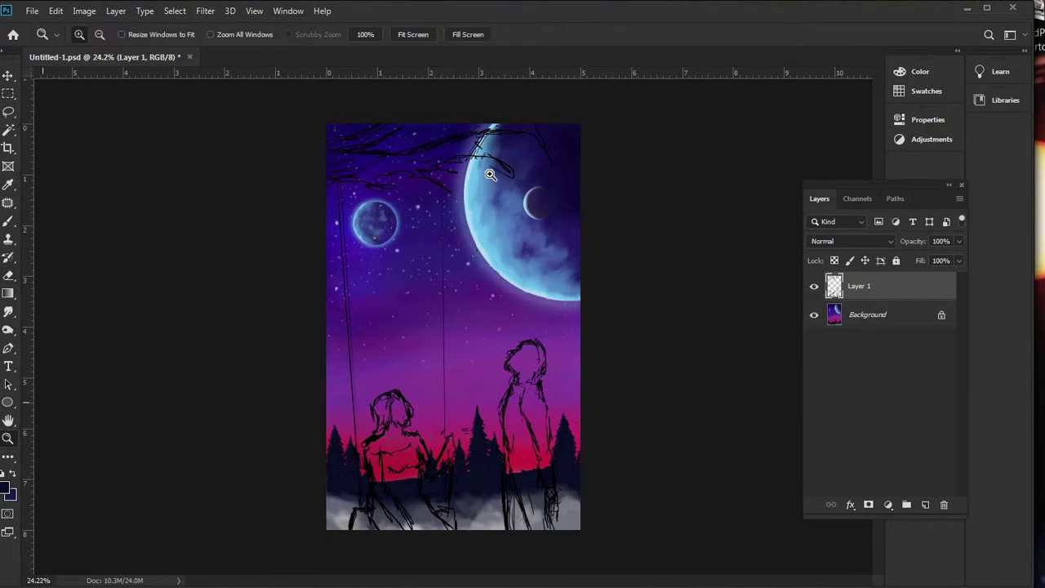
{"action": "left_click", "coordinate": [484, 113]}
{"action": "left_click", "coordinate": [486, 177]}
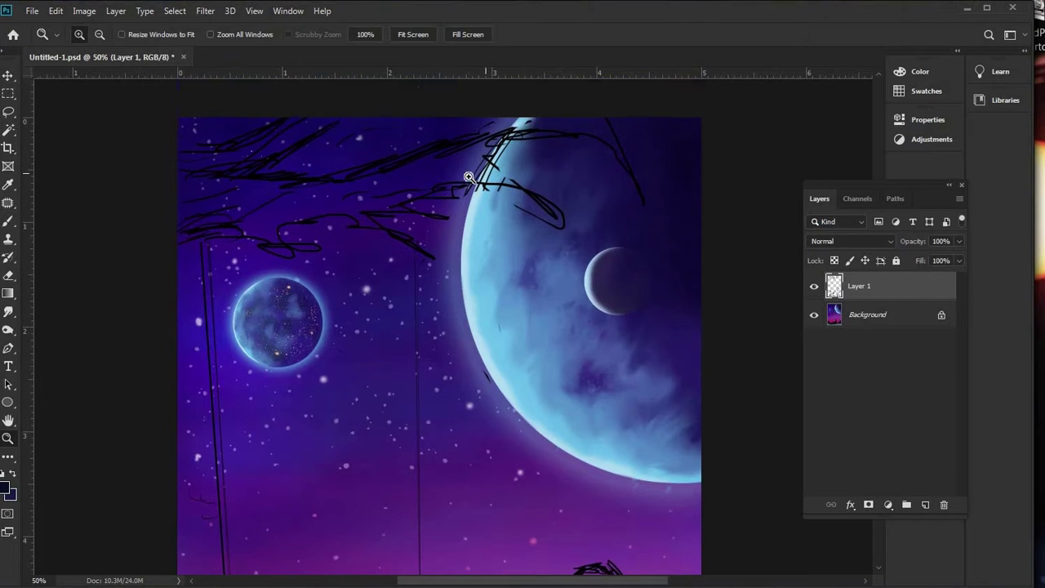
{"action": "left_click", "coordinate": [6, 490]}
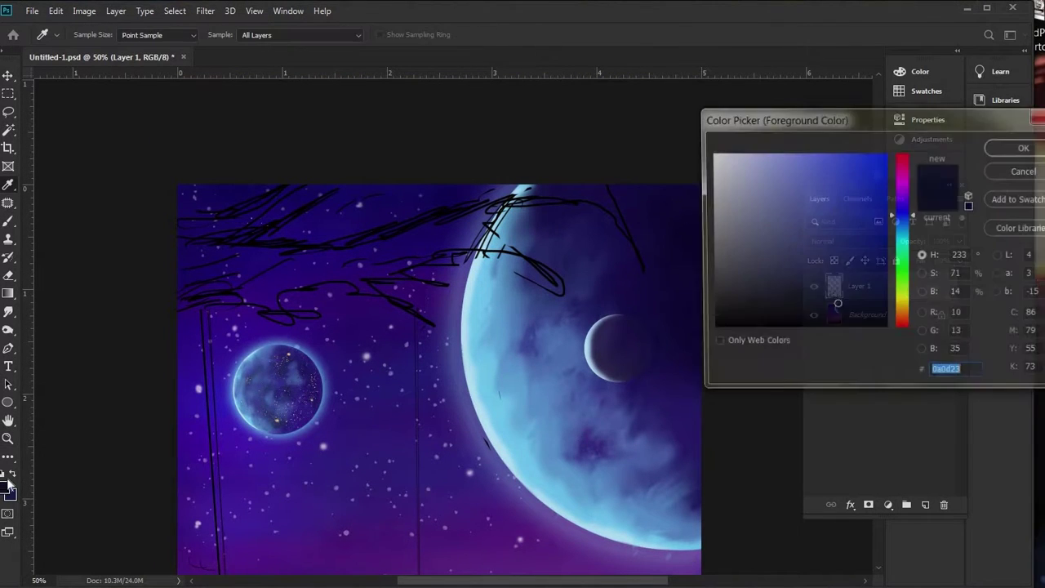
{"action": "left_click", "coordinate": [856, 317]}
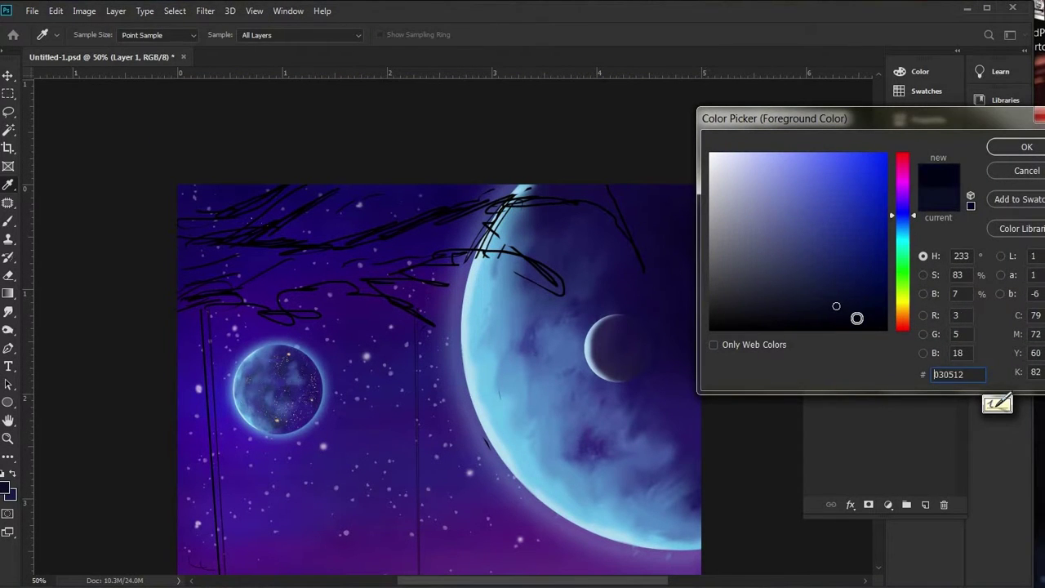
{"action": "left_click", "coordinate": [872, 322]}
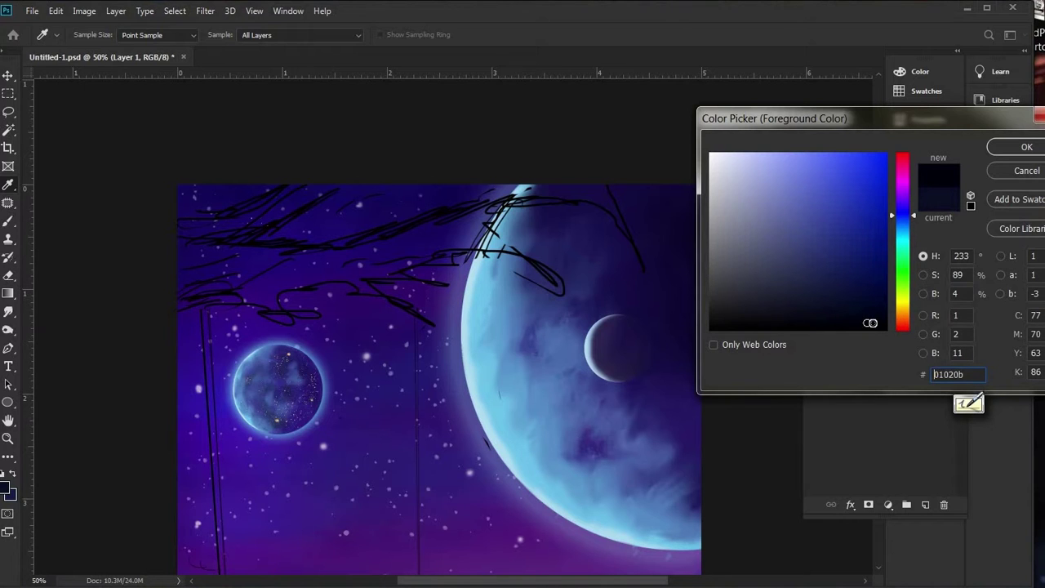
{"action": "left_click", "coordinate": [1021, 147]}
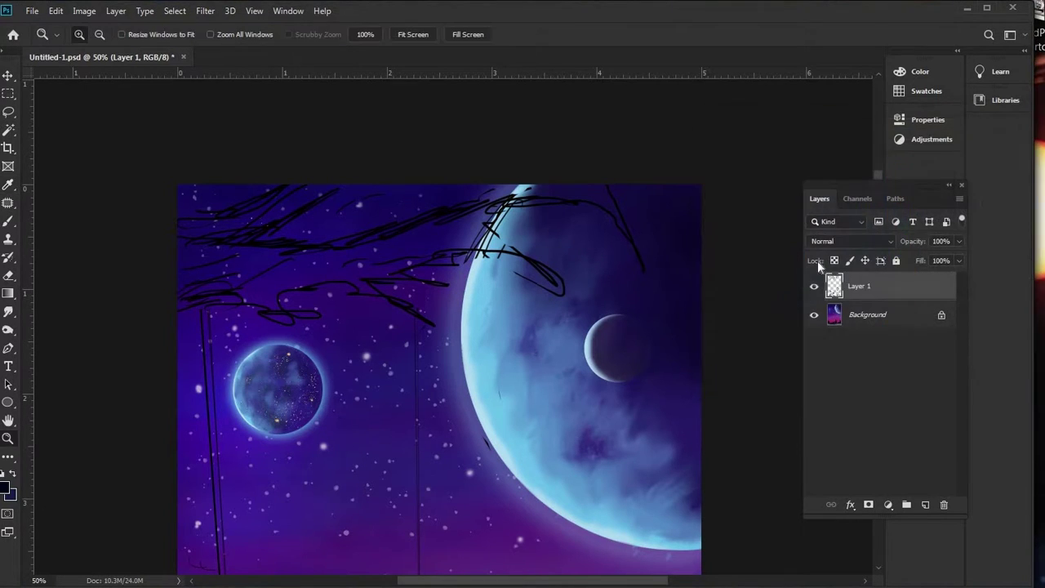
- Add a new empty layer between the Background and the Layer 1 sketch
{"action": "left_click", "coordinate": [831, 315]}
{"action": "left_click", "coordinate": [813, 315]}
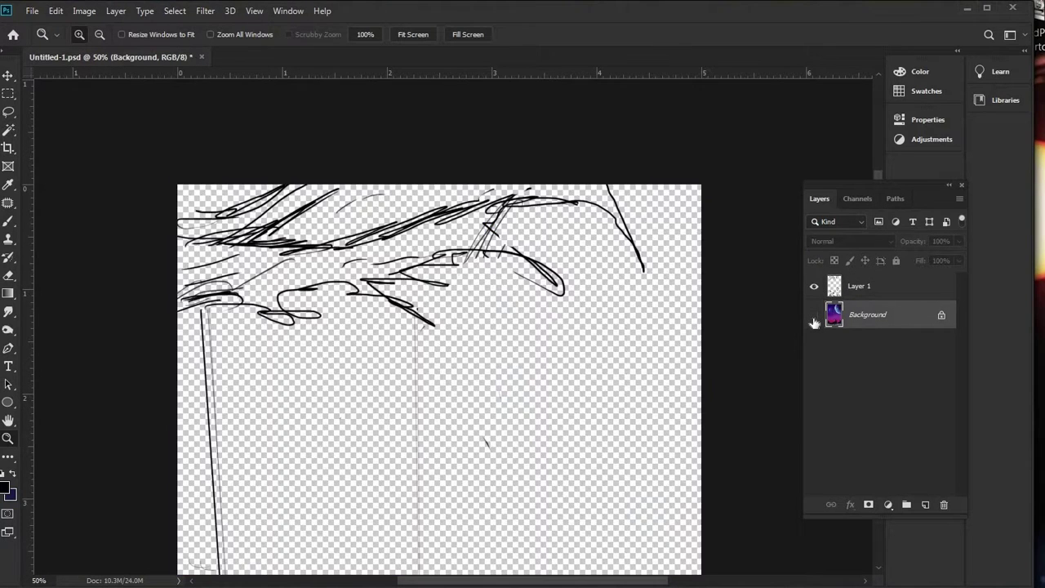
{"action": "left_click", "coordinate": [814, 316]}
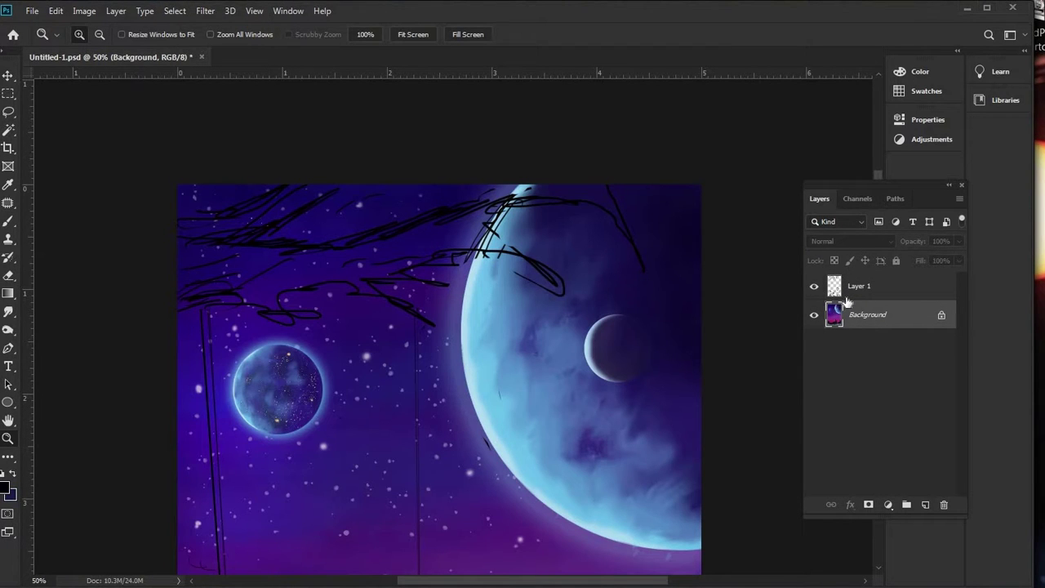
{"action": "left_click", "coordinate": [925, 506]}
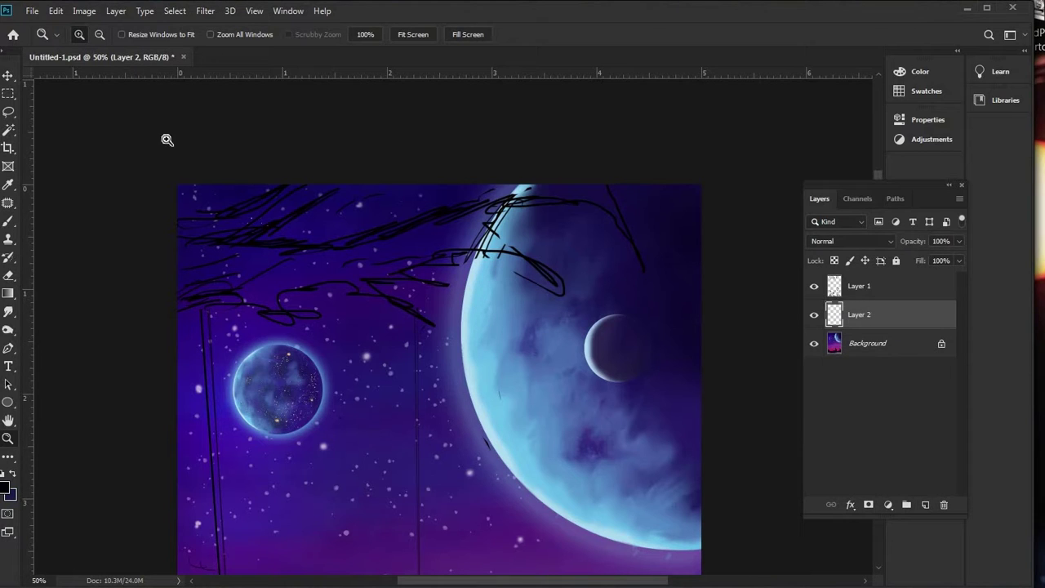
- Trace the sketched tree branches across the upper sky and large planet on Layer 2 with a 35 px brush
{"action": "left_click", "coordinate": [11, 220]}
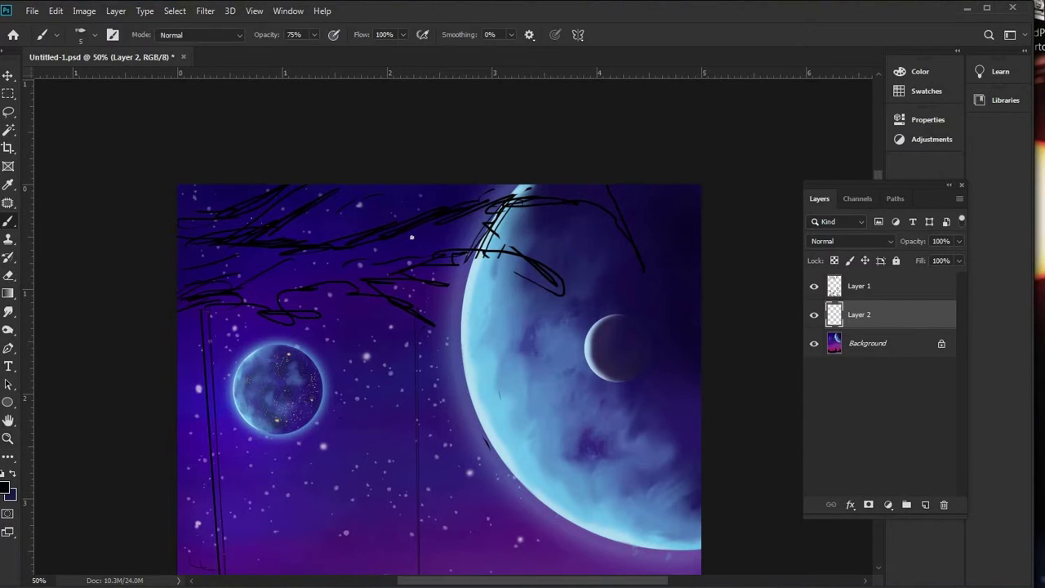
{"action": "left_click", "coordinate": [95, 36]}
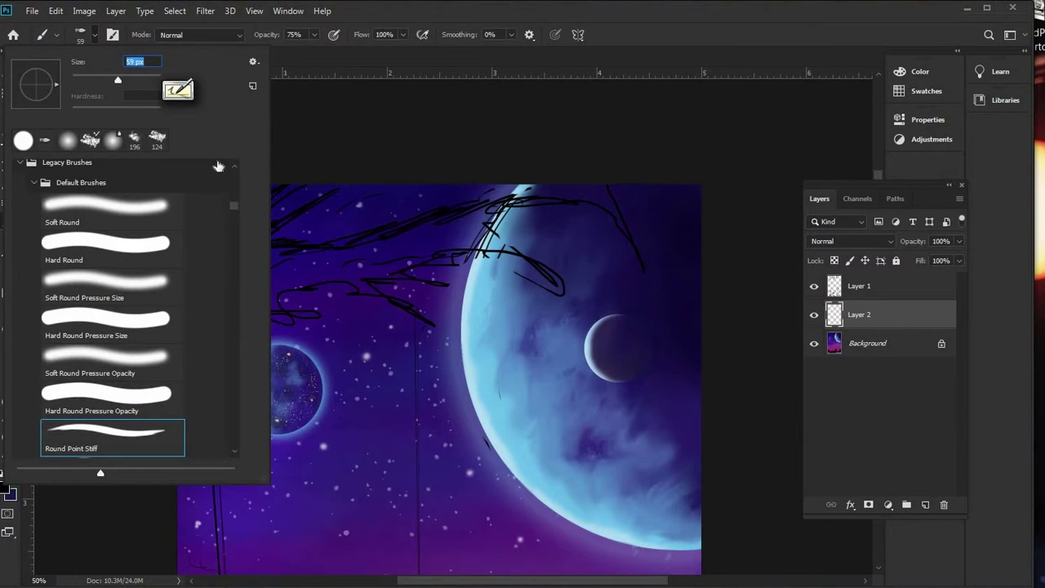
{"action": "left_click", "coordinate": [99, 79]}
{"action": "left_click", "coordinate": [530, 329]}
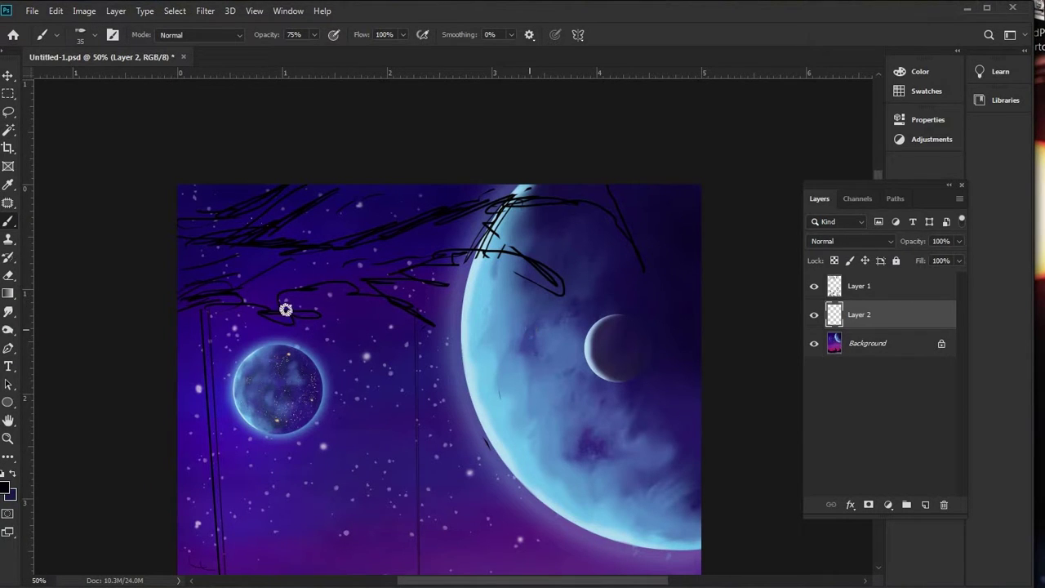
{"action": "left_click_drag", "start_coordinate": [455, 339], "coordinate": [431, 327]}
{"action": "mouse_move", "coordinate": [572, 292]}
{"action": "left_mouse_down"}
{"action": "mouse_move", "coordinate": [591, 295]}
{"action": "mouse_move", "coordinate": [511, 253]}
{"action": "mouse_move", "coordinate": [555, 282]}
{"action": "mouse_move", "coordinate": [587, 287]}
{"action": "left_mouse_up"}
{"action": "mouse_move", "coordinate": [651, 191]}
{"action": "left_mouse_down"}
{"action": "mouse_move", "coordinate": [571, 225]}
{"action": "mouse_move", "coordinate": [487, 231]}
{"action": "left_mouse_up"}
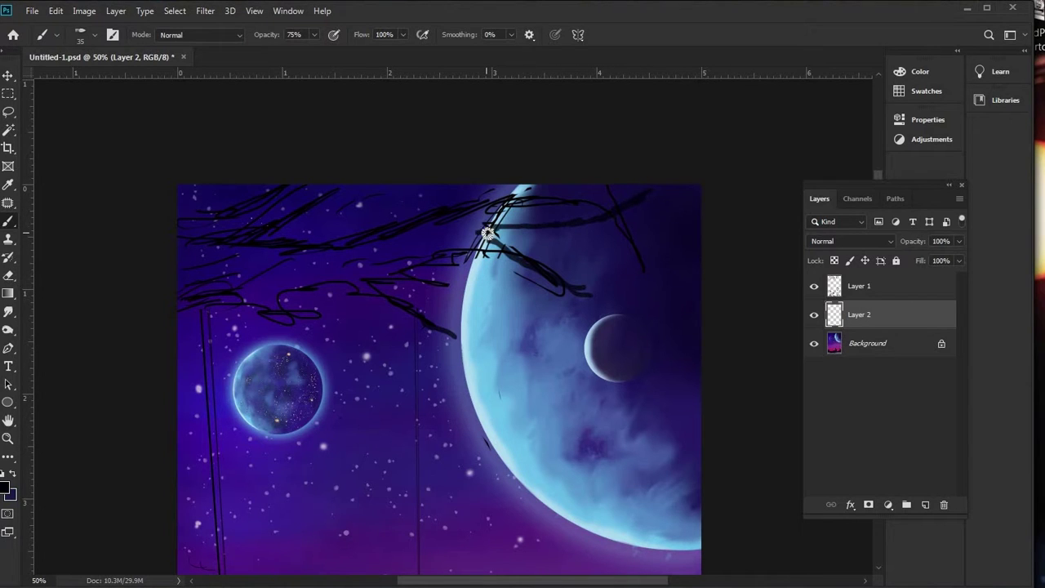
{"action": "left_click_drag", "start_coordinate": [479, 235], "coordinate": [443, 233]}
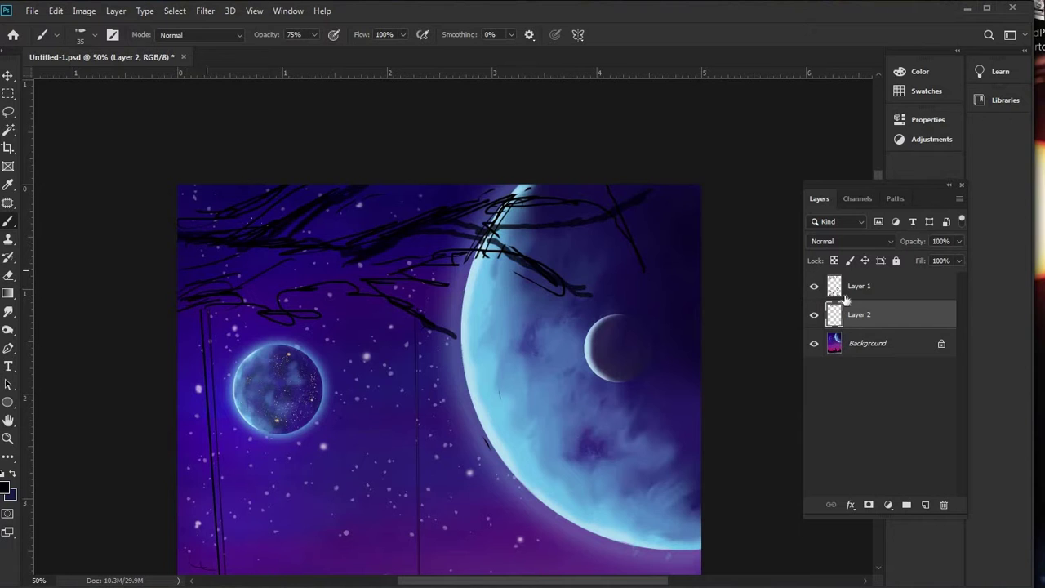
- Hide the Layer 1 sketch and paint the main limb's lower edge, the drooping forked twig and a twig over the large planet
{"action": "left_click", "coordinate": [813, 285]}
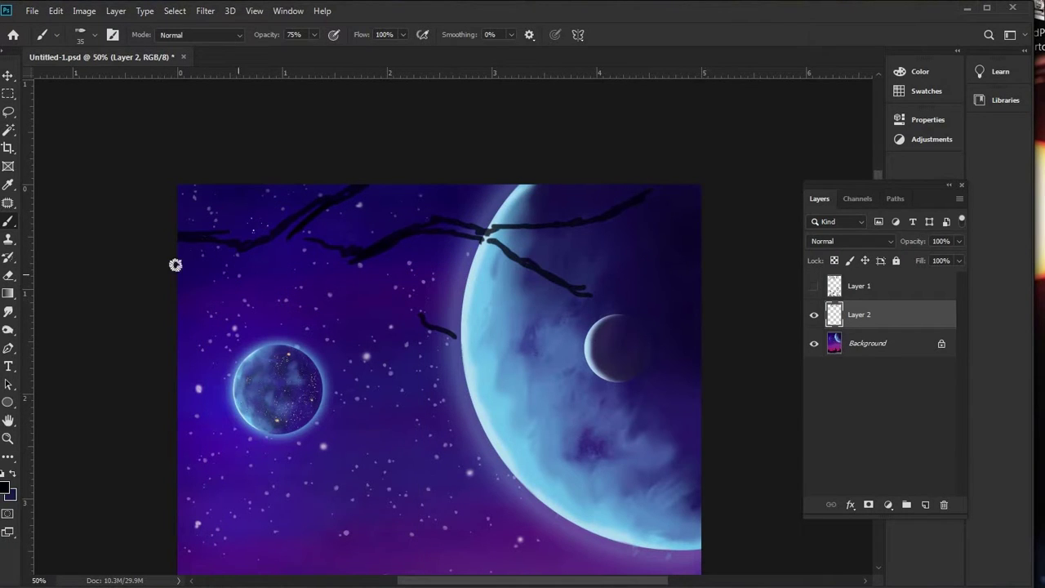
{"action": "mouse_move", "coordinate": [178, 262]}
{"action": "left_mouse_down"}
{"action": "mouse_move", "coordinate": [223, 261]}
{"action": "mouse_move", "coordinate": [178, 241]}
{"action": "mouse_move", "coordinate": [214, 253]}
{"action": "mouse_move", "coordinate": [241, 285]}
{"action": "mouse_move", "coordinate": [176, 267]}
{"action": "mouse_move", "coordinate": [272, 262]}
{"action": "mouse_move", "coordinate": [307, 240]}
{"action": "mouse_move", "coordinate": [339, 268]}
{"action": "mouse_move", "coordinate": [327, 248]}
{"action": "mouse_move", "coordinate": [349, 287]}
{"action": "mouse_move", "coordinate": [353, 274]}
{"action": "mouse_move", "coordinate": [397, 303]}
{"action": "mouse_move", "coordinate": [407, 347]}
{"action": "mouse_move", "coordinate": [417, 316]}
{"action": "left_mouse_up"}
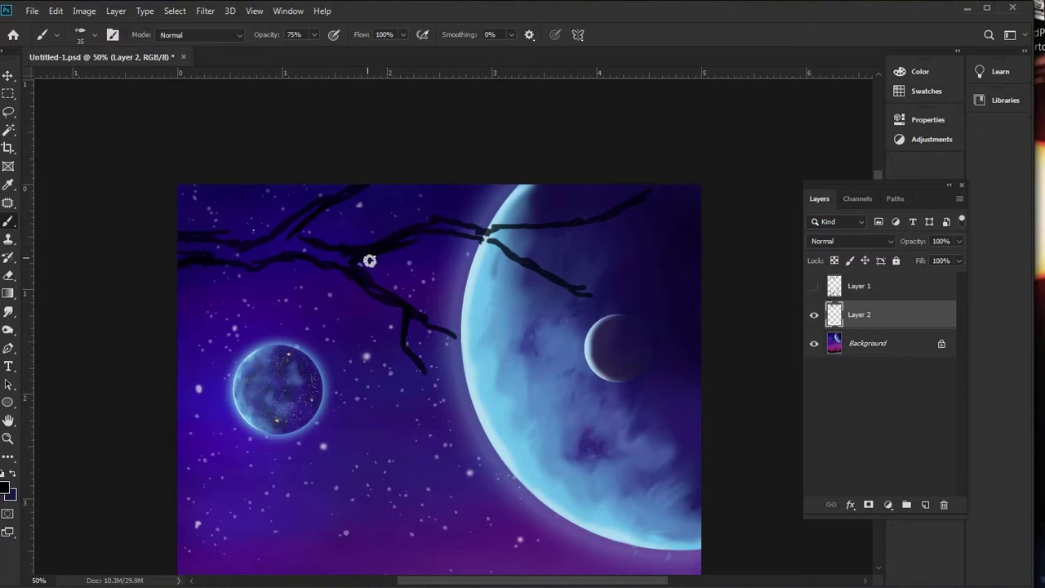
{"action": "mouse_move", "coordinate": [511, 213]}
{"action": "left_mouse_down"}
{"action": "mouse_move", "coordinate": [490, 233]}
{"action": "mouse_move", "coordinate": [574, 224]}
{"action": "mouse_move", "coordinate": [517, 219]}
{"action": "mouse_move", "coordinate": [517, 234]}
{"action": "mouse_move", "coordinate": [588, 218]}
{"action": "mouse_move", "coordinate": [622, 191]}
{"action": "left_mouse_up"}
- Thicken the branch fork over the large planet at 100% brush opacity and fill in the main limb with a 52 px brush
{"action": "key", "text": "0"}
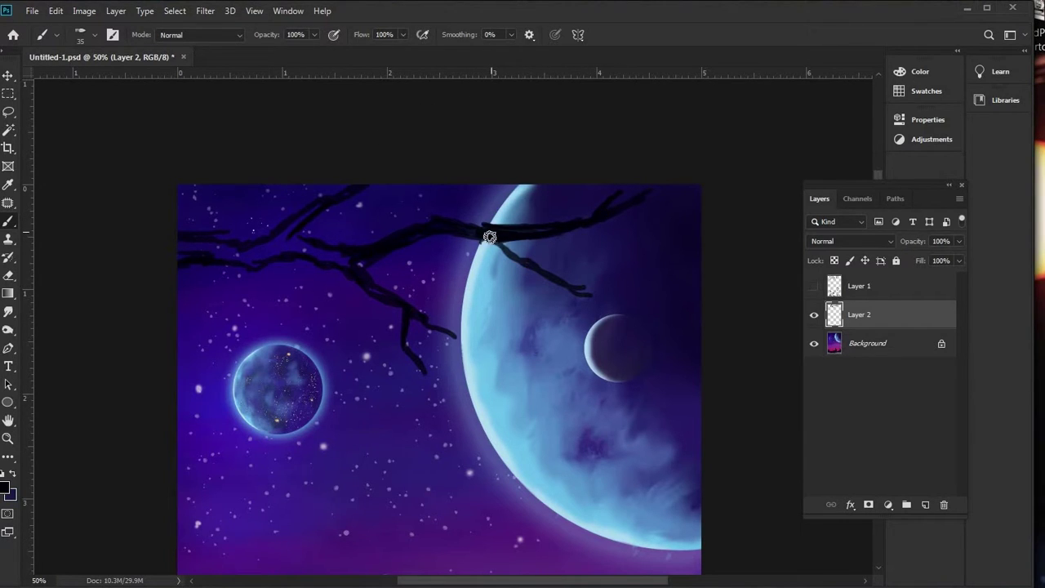
{"action": "left_click_drag", "start_coordinate": [480, 233], "coordinate": [560, 281]}
{"action": "left_click", "coordinate": [95, 35]}
{"action": "left_click_drag", "start_coordinate": [98, 79], "coordinate": [106, 79]}
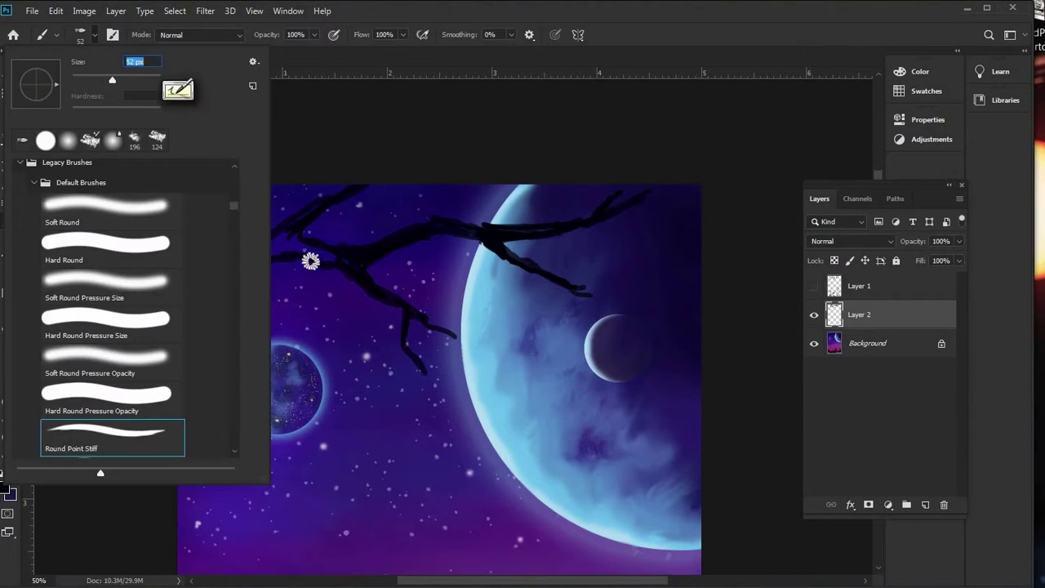
{"action": "left_click", "coordinate": [326, 253]}
{"action": "mouse_move", "coordinate": [197, 241]}
{"action": "left_mouse_down"}
{"action": "mouse_move", "coordinate": [230, 234]}
{"action": "mouse_move", "coordinate": [189, 258]}
{"action": "mouse_move", "coordinate": [216, 249]}
{"action": "mouse_move", "coordinate": [238, 258]}
{"action": "mouse_move", "coordinate": [225, 243]}
{"action": "mouse_move", "coordinate": [219, 253]}
{"action": "mouse_move", "coordinate": [265, 251]}
{"action": "mouse_move", "coordinate": [255, 260]}
{"action": "mouse_move", "coordinate": [259, 243]}
{"action": "mouse_move", "coordinate": [253, 261]}
{"action": "mouse_move", "coordinate": [273, 245]}
{"action": "left_mouse_up"}
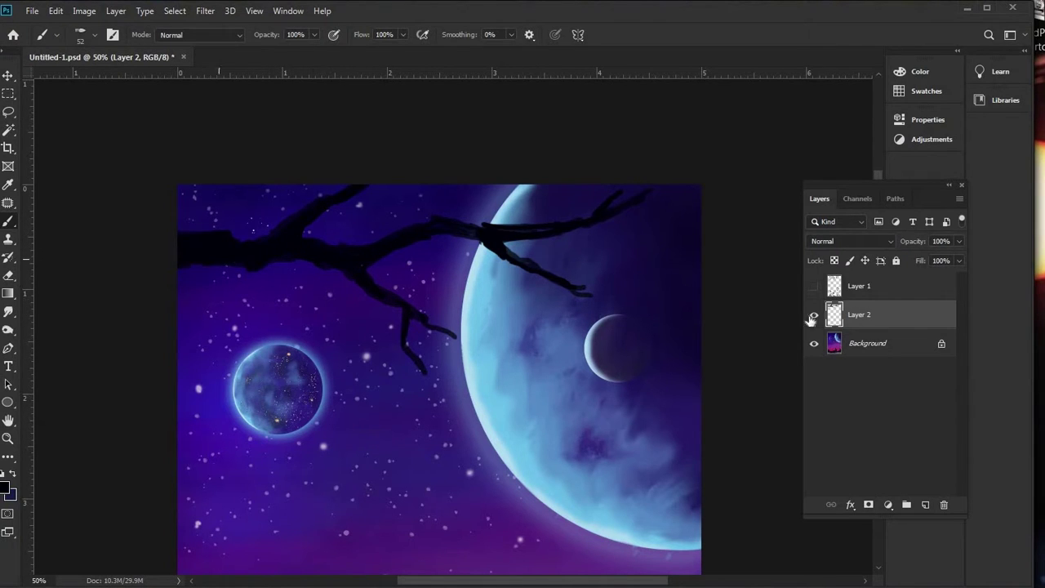
- Compare the painted branches with the Layer 1 sketch, fill the gaps over the large planet, and leave the sketch hidden
{"action": "left_click", "coordinate": [814, 288]}
{"action": "left_click", "coordinate": [814, 289]}
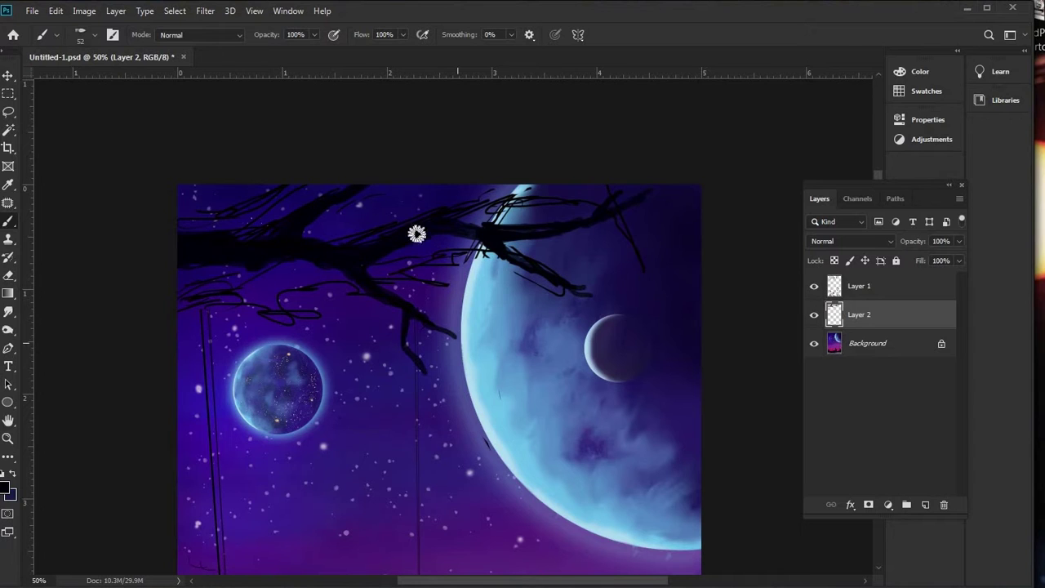
{"action": "left_click", "coordinate": [817, 283]}
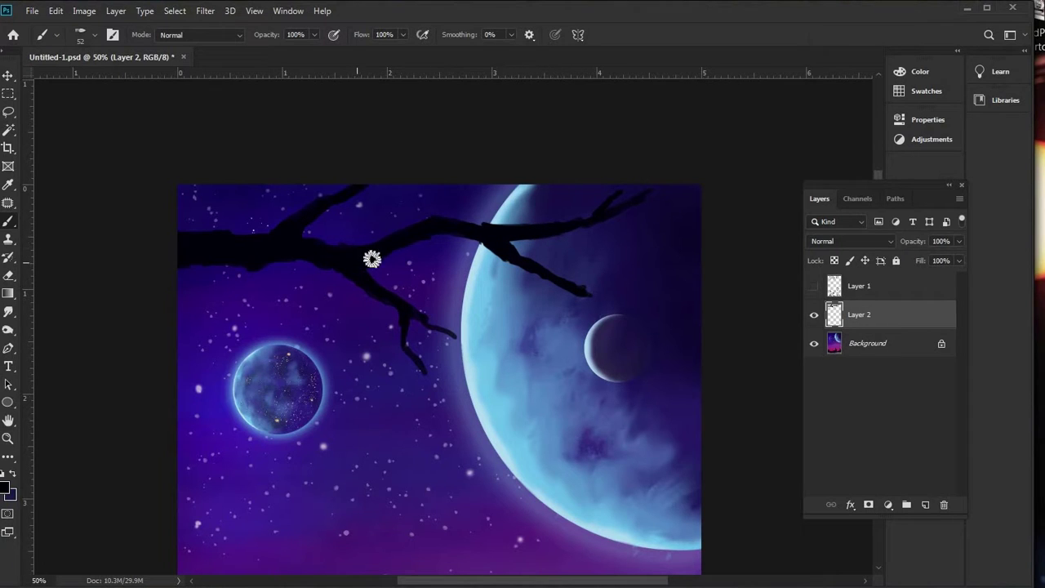
- Thin the branch twigs over the large planet with the Eraser at 35 px
{"action": "left_click", "coordinate": [9, 277]}
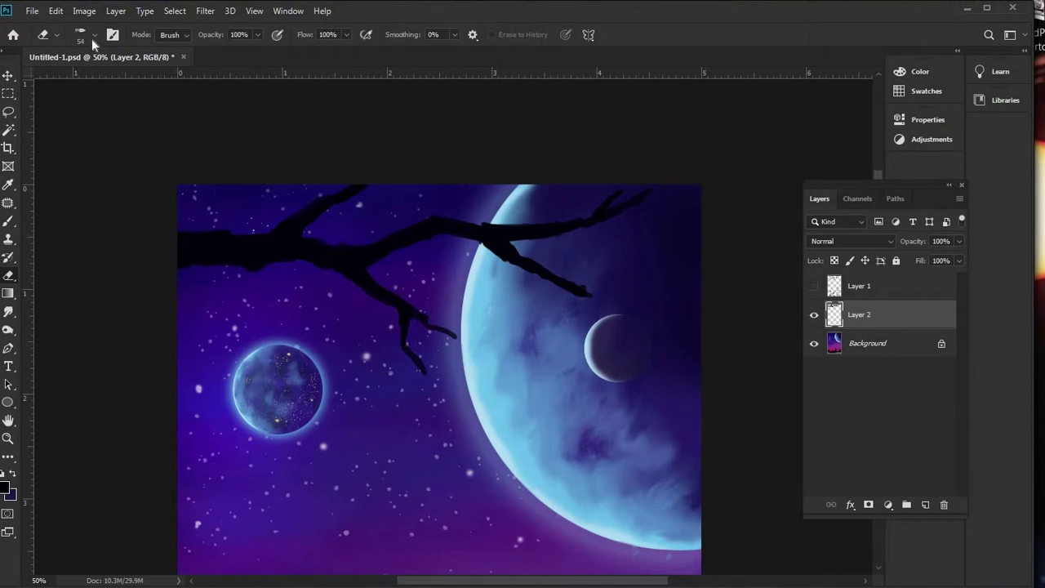
{"action": "left_click", "coordinate": [92, 35]}
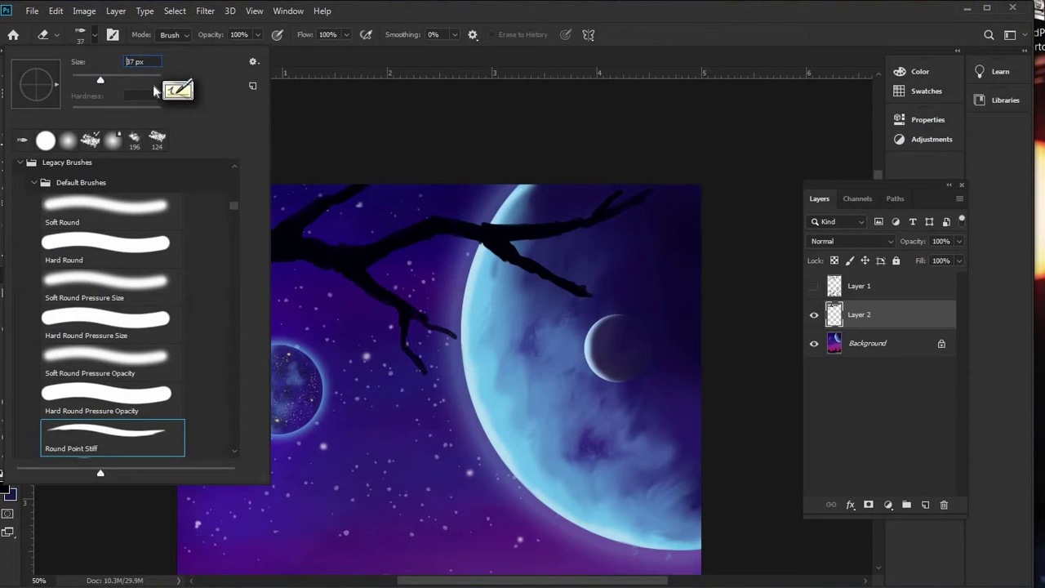
{"action": "key", "text": "Return"}
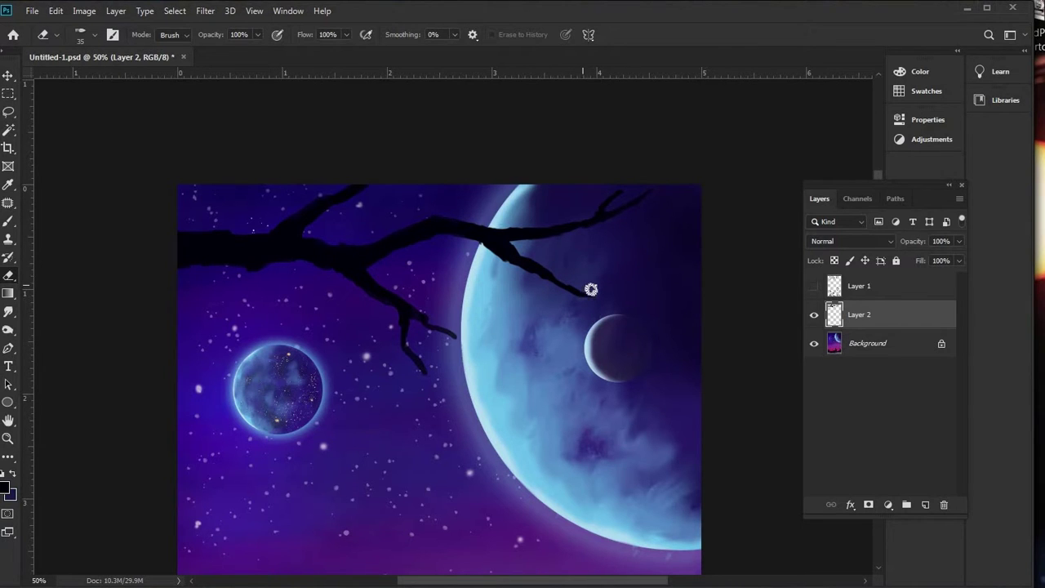
- Paint small side twigs along the main limb, the drooping branch and the branches over the large planet with an 18 px brush
{"action": "left_click", "coordinate": [8, 220]}
{"action": "left_click", "coordinate": [89, 34]}
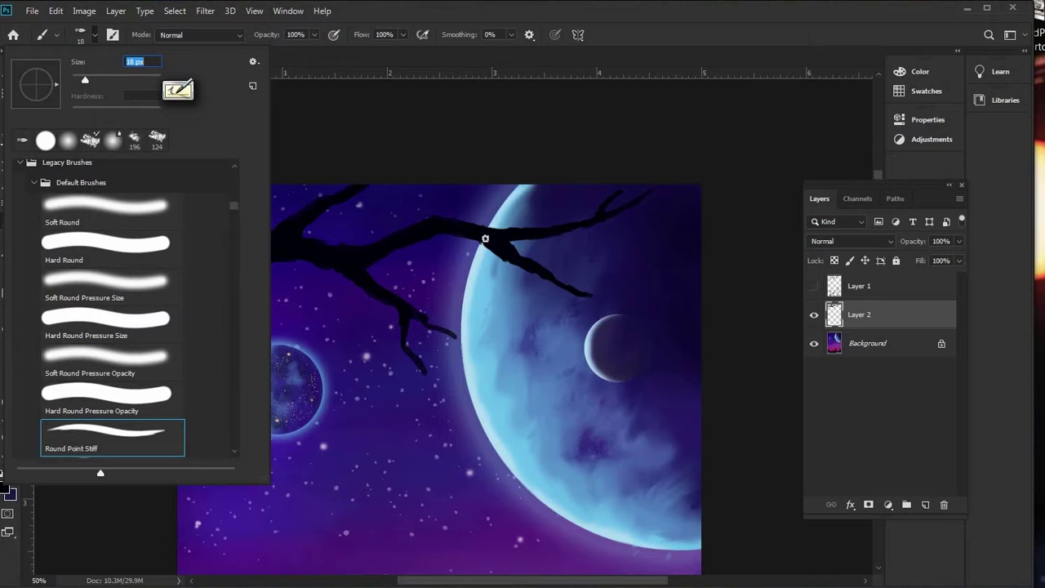
{"action": "left_click", "coordinate": [552, 219]}
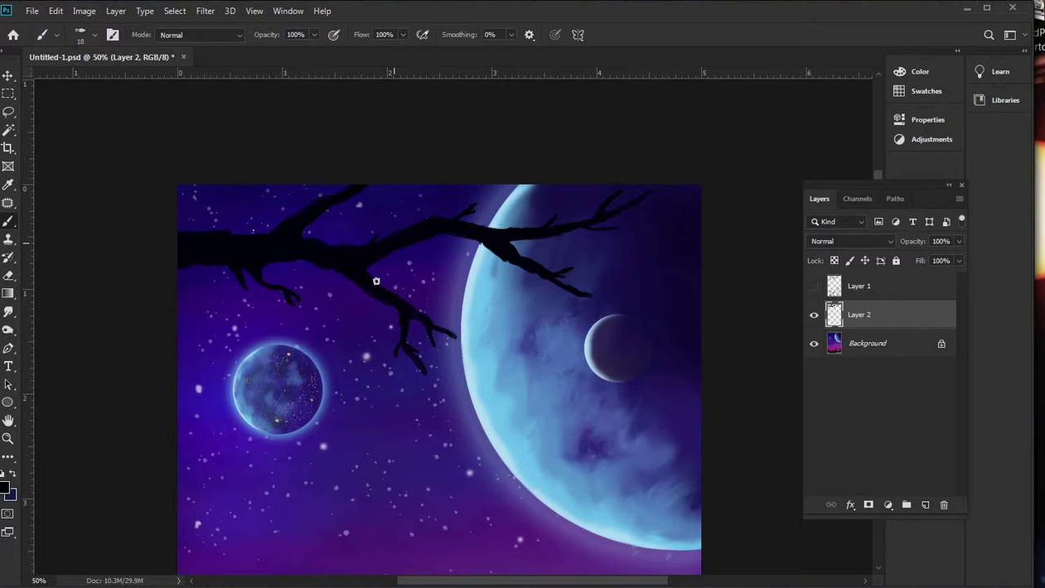
{"action": "scroll", "coordinate": [437, 333], "scroll_direction": "down", "scroll_amount": 3}
{"action": "scroll", "coordinate": [412, 132], "scroll_direction": "up", "scroll_amount": 3}
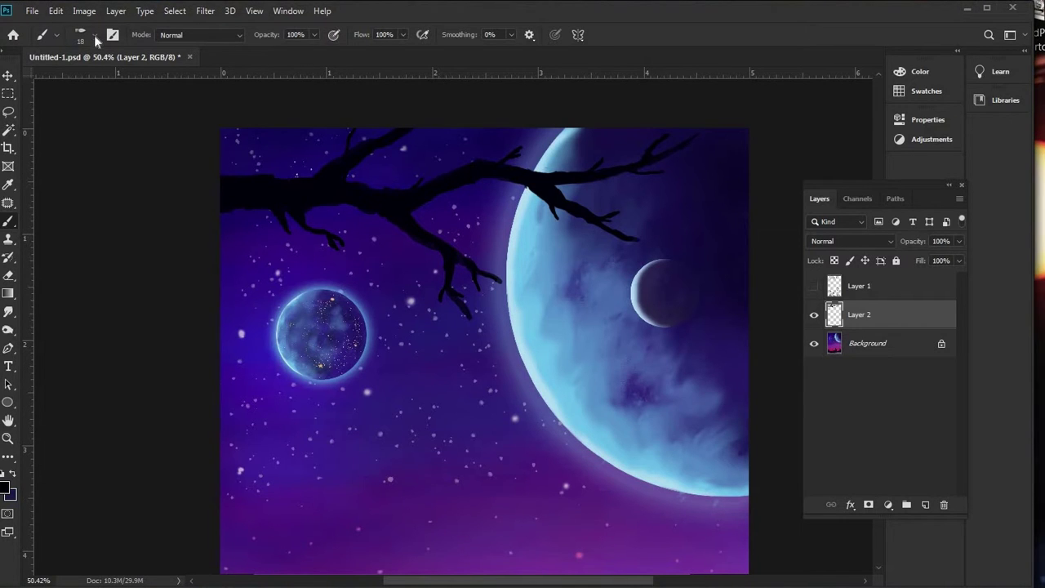
- Try the Azalea special effect brush at 275 px around the drooping twig, and undo the flower stamps
{"action": "left_click", "coordinate": [93, 34]}
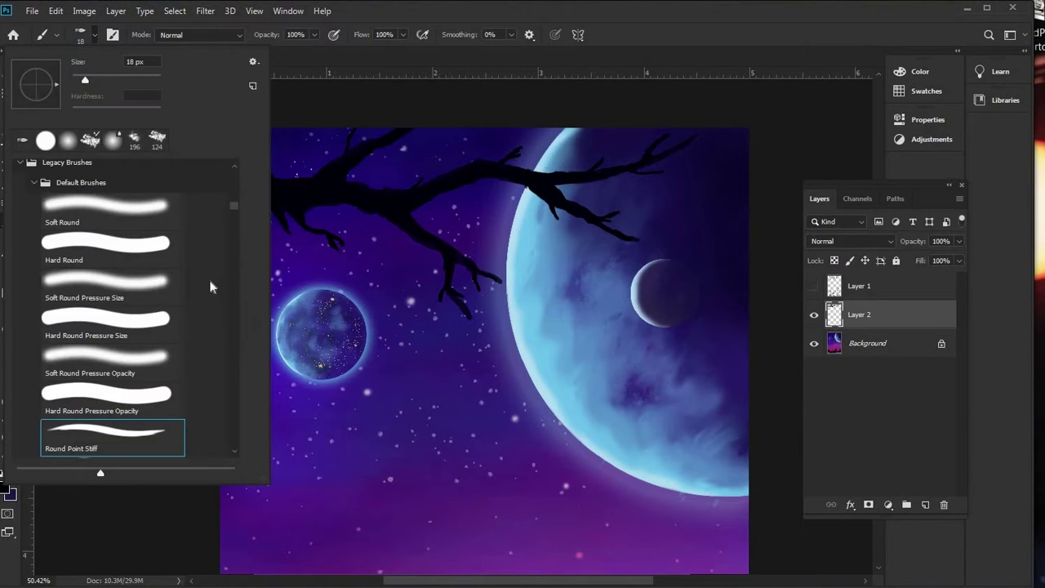
{"action": "scroll", "coordinate": [224, 245], "scroll_direction": "down", "scroll_amount": 1}
{"action": "scroll", "coordinate": [246, 341], "scroll_direction": "down", "scroll_amount": 10}
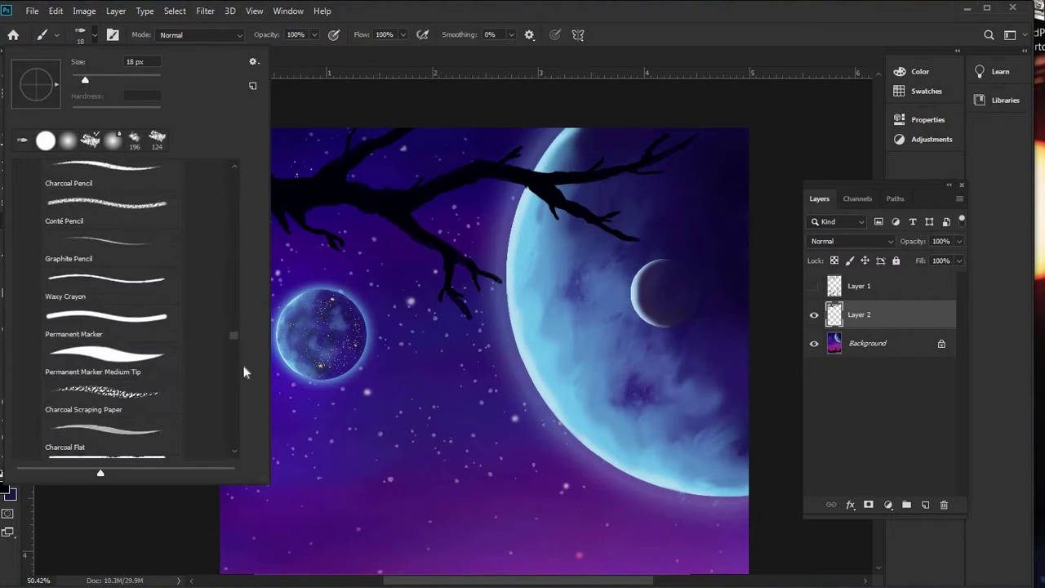
{"action": "scroll", "coordinate": [243, 372], "scroll_direction": "down", "scroll_amount": 10}
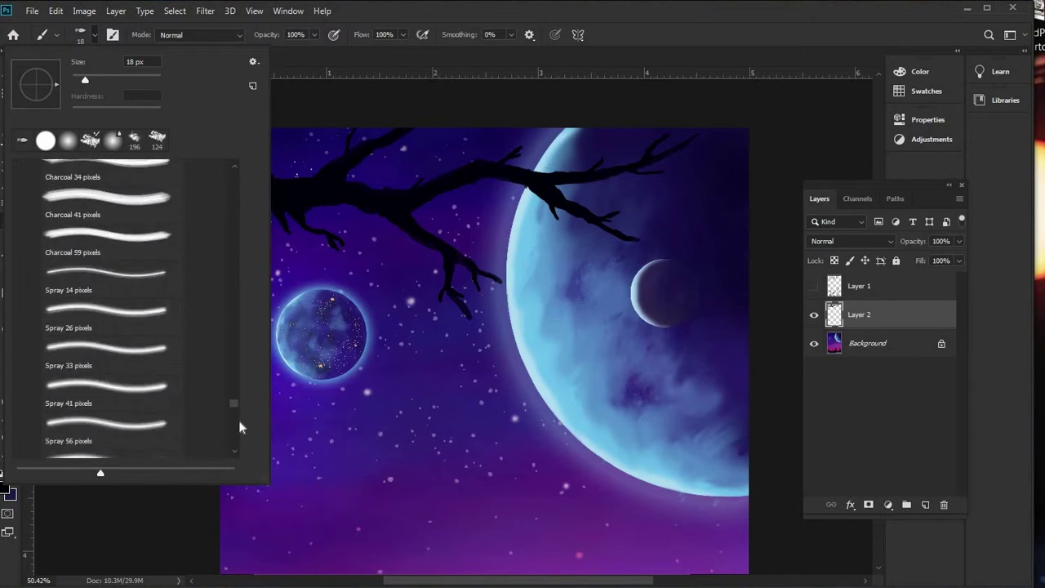
{"action": "scroll", "coordinate": [239, 432], "scroll_direction": "down", "scroll_amount": 10}
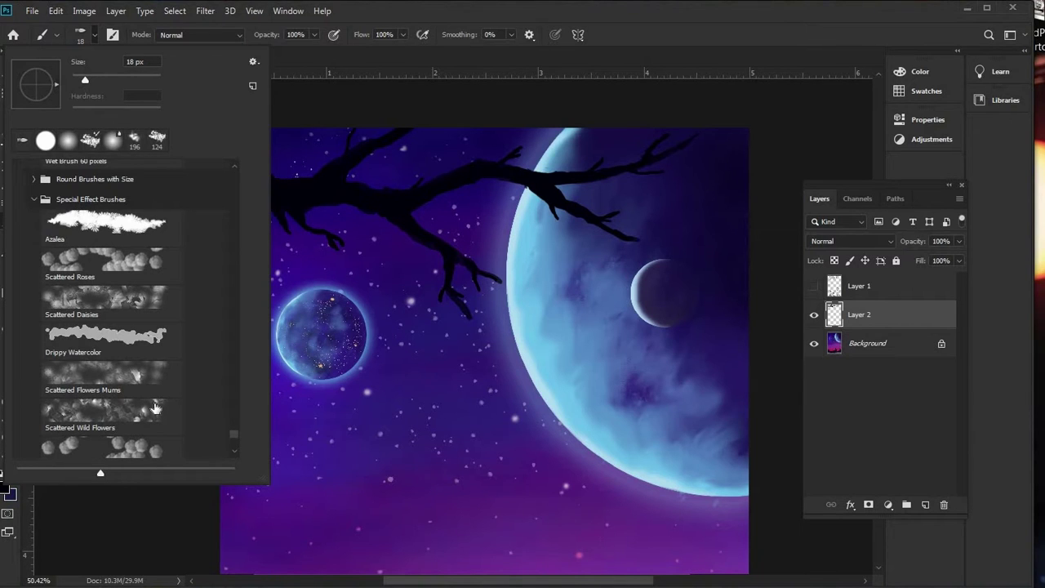
{"action": "scroll", "coordinate": [155, 408], "scroll_direction": "down", "scroll_amount": 1}
{"action": "left_click", "coordinate": [121, 196]}
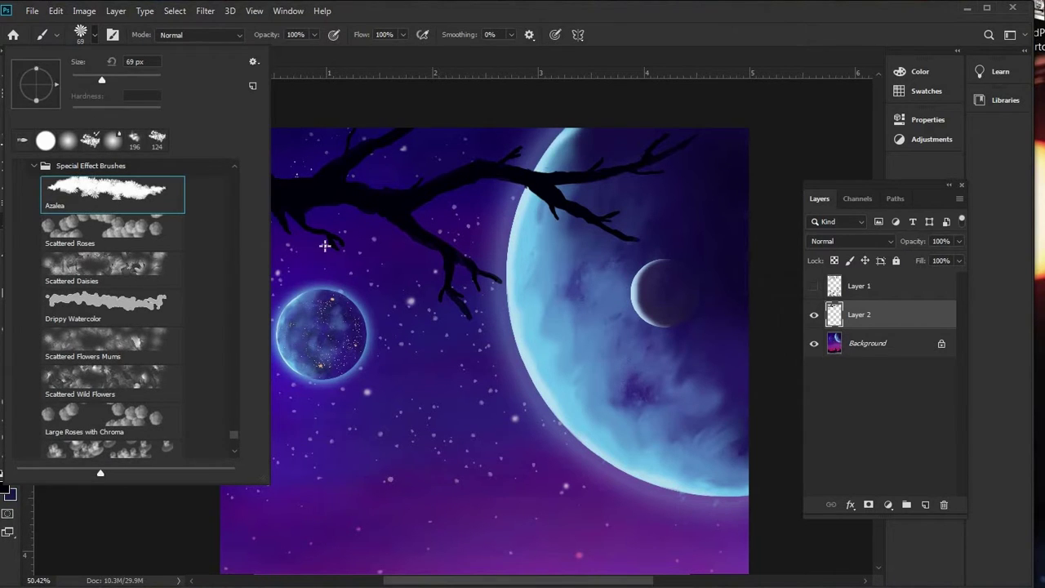
{"action": "left_click", "coordinate": [136, 61]}
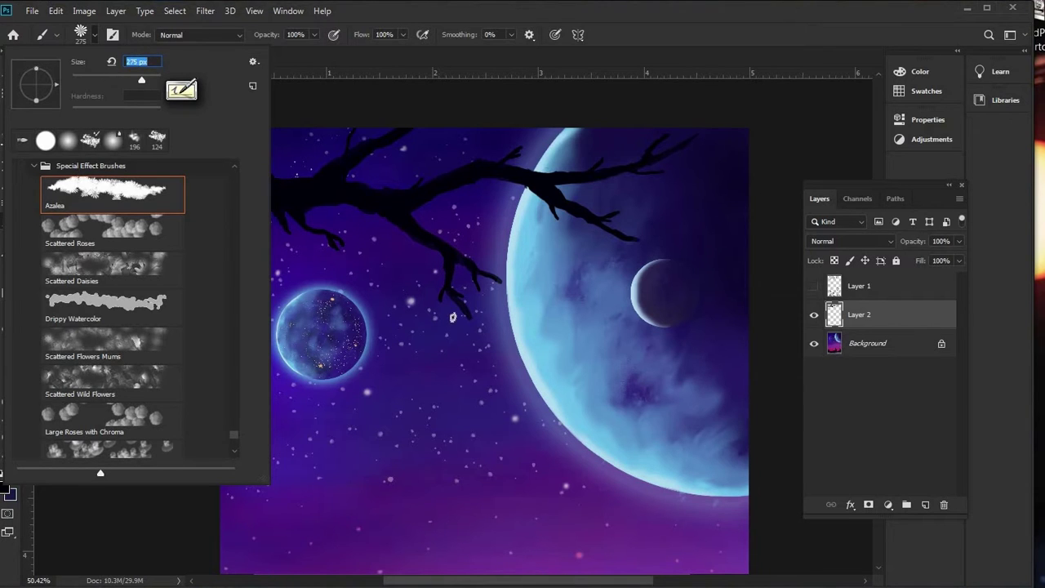
{"action": "key", "text": "Return"}
{"action": "left_click_drag", "start_coordinate": [453, 317], "coordinate": [460, 297]}
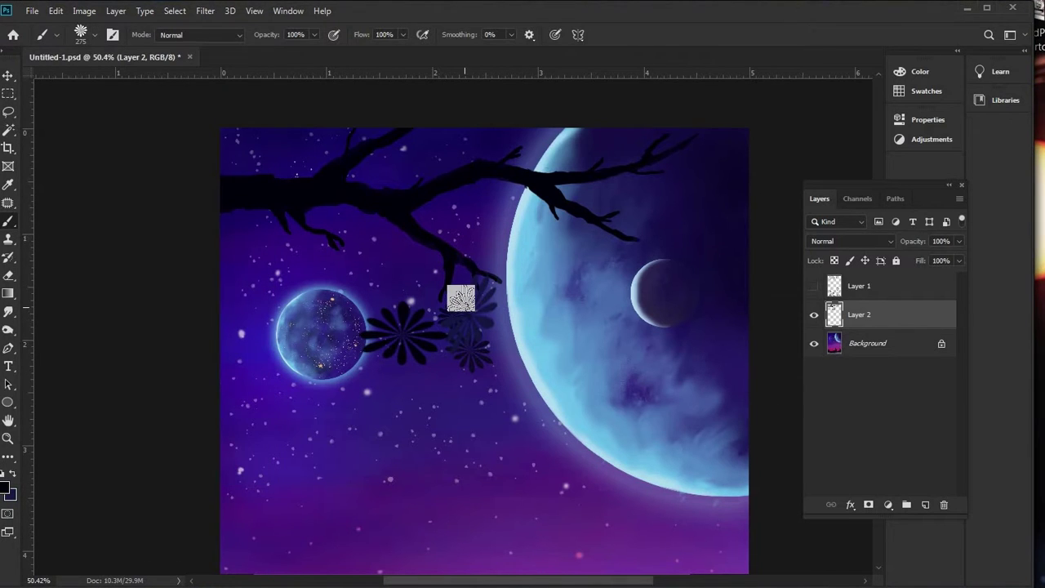
{"action": "key", "text": "ctrl+z"}
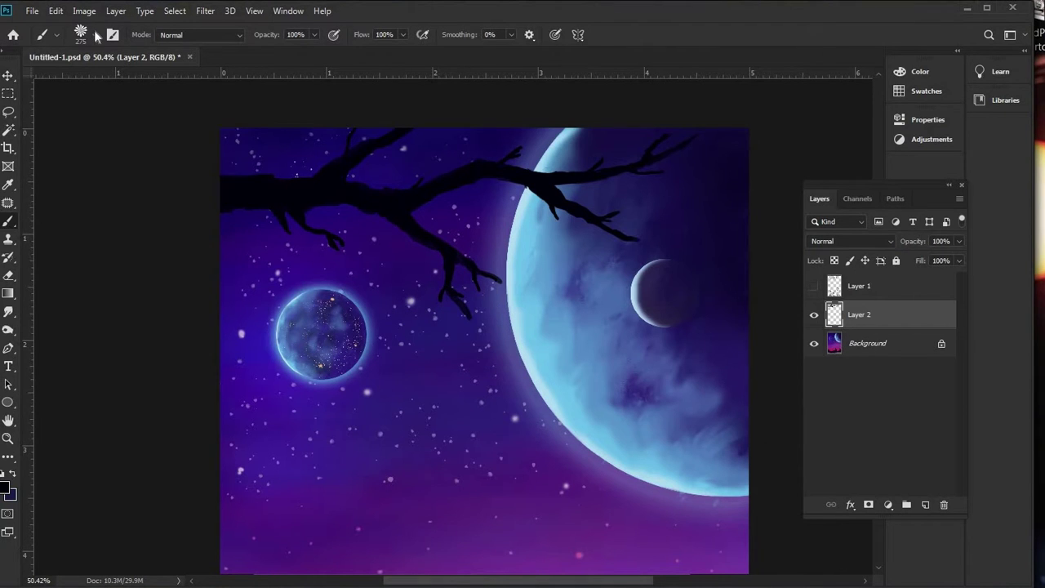
- Try the Falling Ivy Leaves brush at 84 px around the drooping forked twig, and undo the test strokes
{"action": "left_click", "coordinate": [95, 36]}
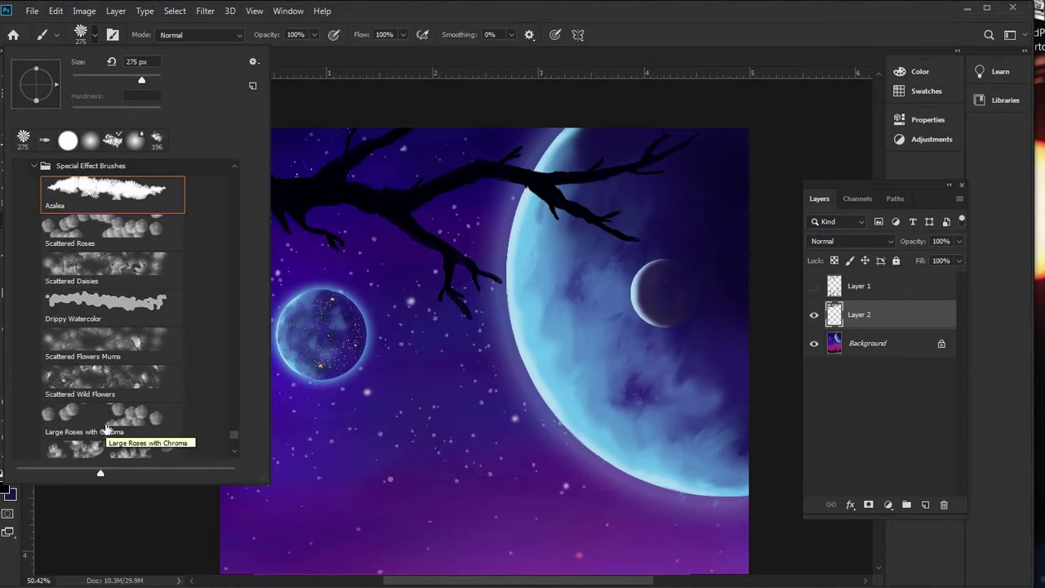
{"action": "left_click", "coordinate": [119, 381]}
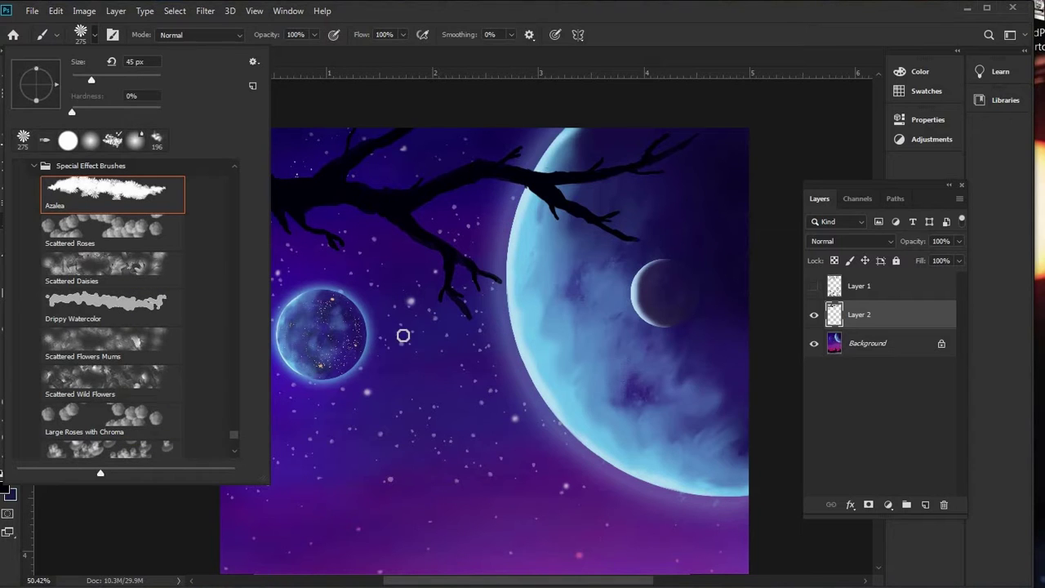
{"action": "scroll", "coordinate": [152, 343], "scroll_direction": "down", "scroll_amount": 3}
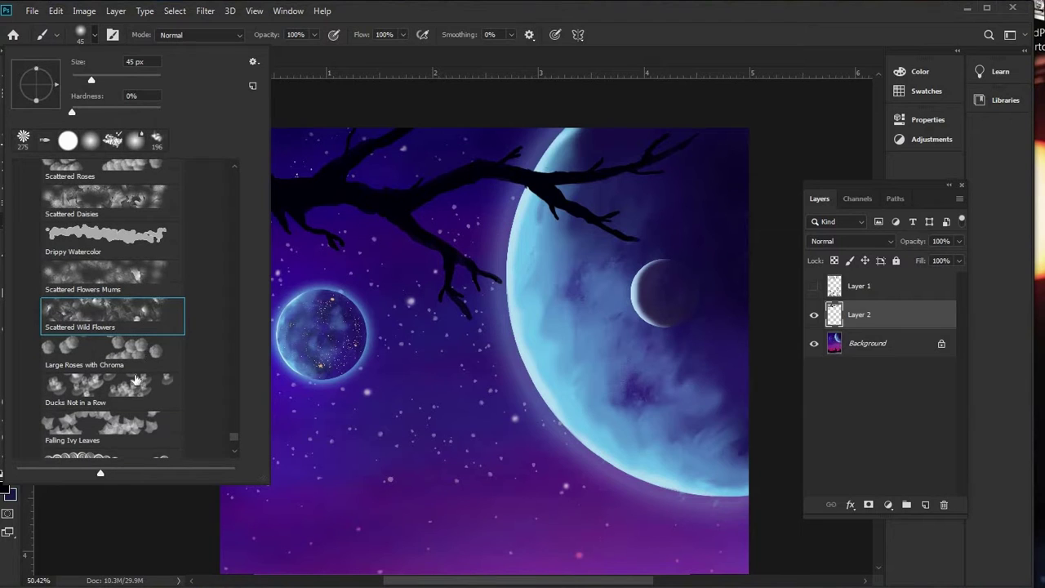
{"action": "scroll", "coordinate": [135, 392], "scroll_direction": "down", "scroll_amount": 1}
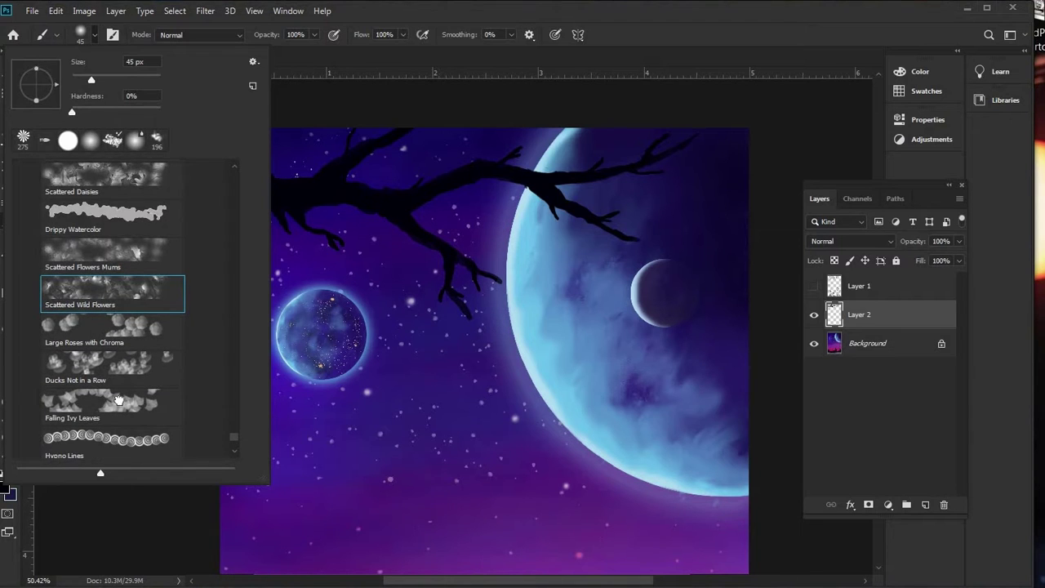
{"action": "left_click", "coordinate": [472, 295]}
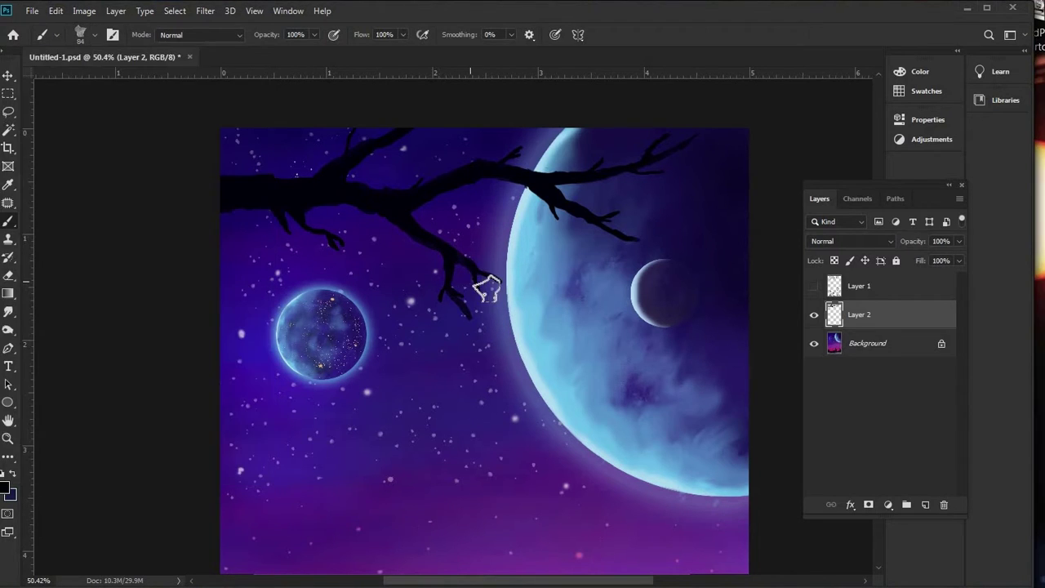
{"action": "left_click_drag", "start_coordinate": [472, 302], "coordinate": [482, 262]}
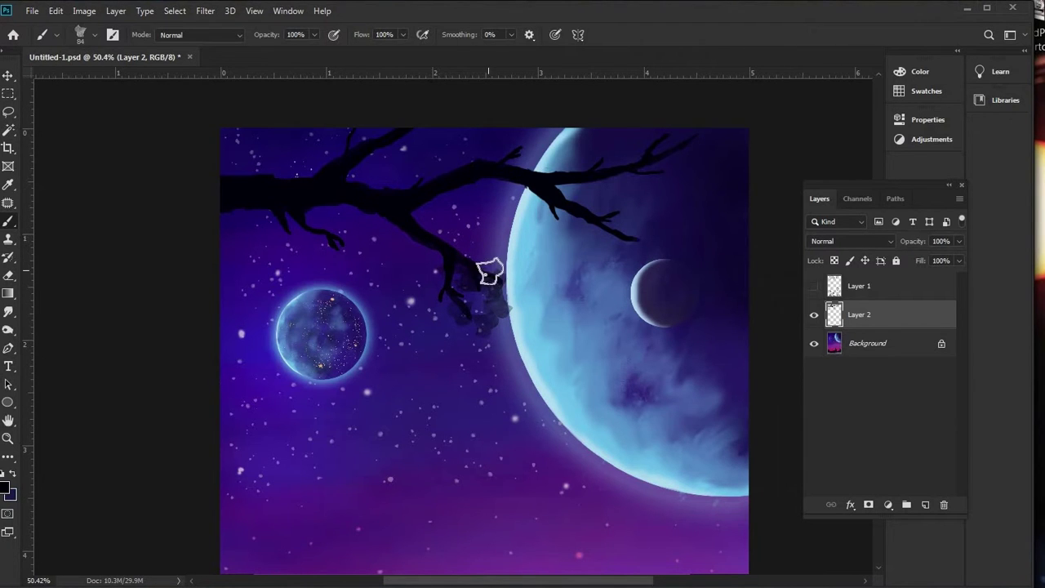
{"action": "key", "text": "ctrl+z"}
{"action": "key", "text": "ctrl+z"}
{"action": "mouse_move", "coordinate": [462, 307]}
{"action": "left_mouse_down"}
{"action": "mouse_move", "coordinate": [494, 294]}
{"action": "mouse_move", "coordinate": [450, 299]}
{"action": "mouse_move", "coordinate": [498, 351]}
{"action": "left_mouse_up"}
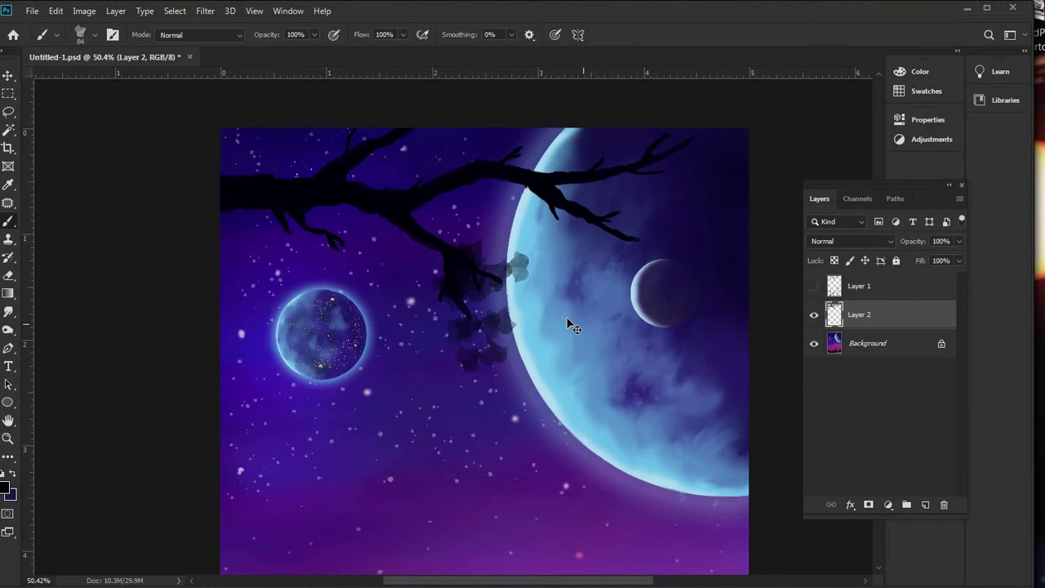
{"action": "key", "text": "ctrl+z"}
- Try the Petal Crystals brush at 35 px on the tip of the drooping twig, and undo the test stroke
{"action": "left_click", "coordinate": [91, 33]}
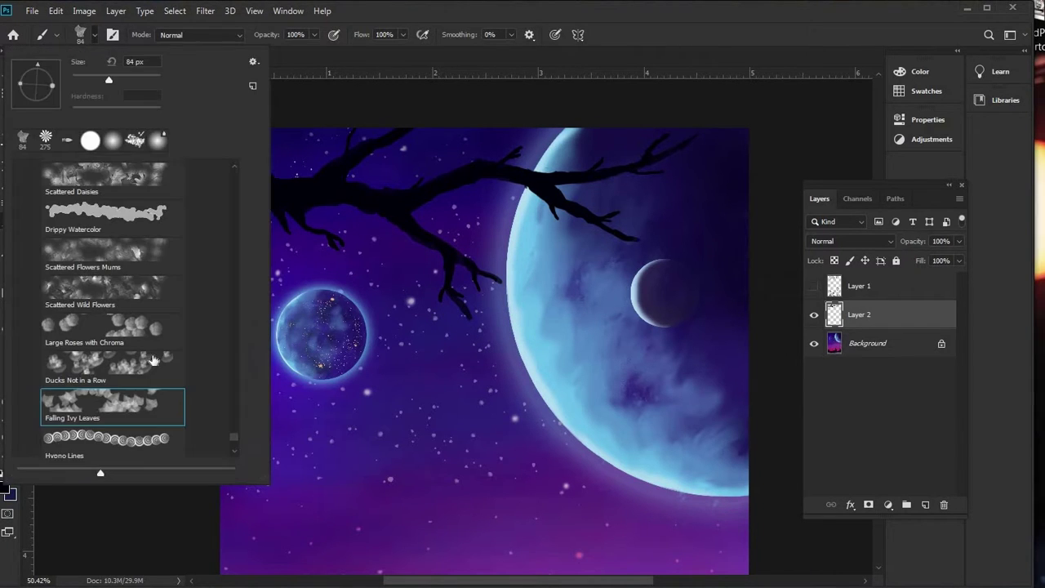
{"action": "scroll", "coordinate": [145, 362], "scroll_direction": "down", "scroll_amount": 5}
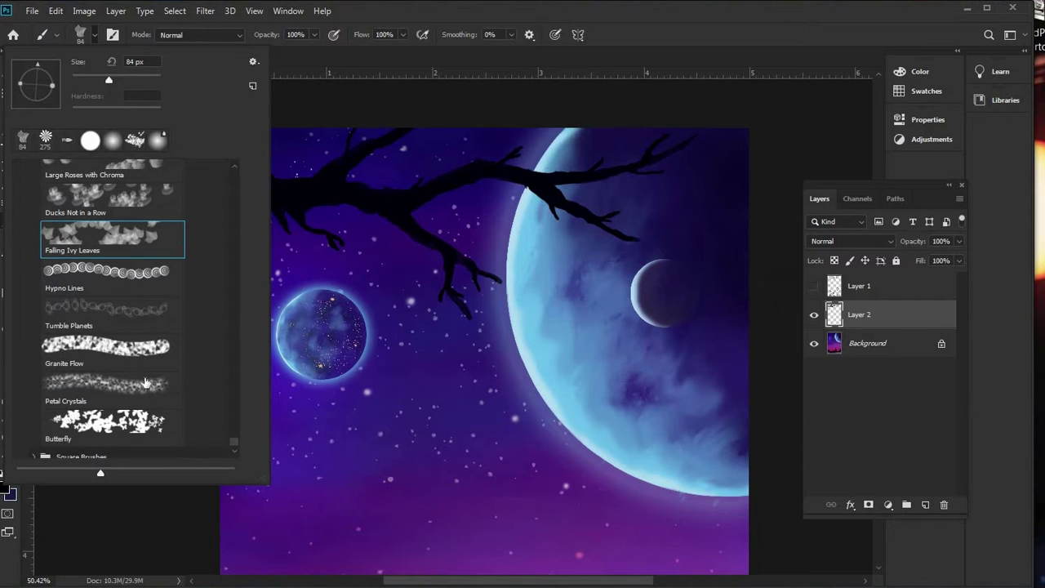
{"action": "scroll", "coordinate": [141, 372], "scroll_direction": "down", "scroll_amount": 1}
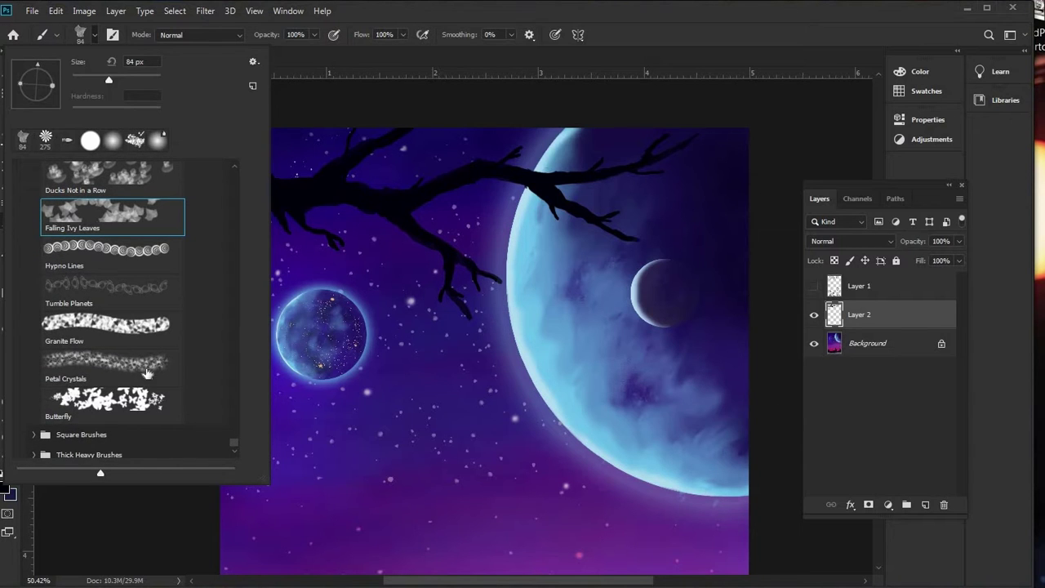
{"action": "left_click", "coordinate": [150, 361]}
{"action": "left_click", "coordinate": [481, 309]}
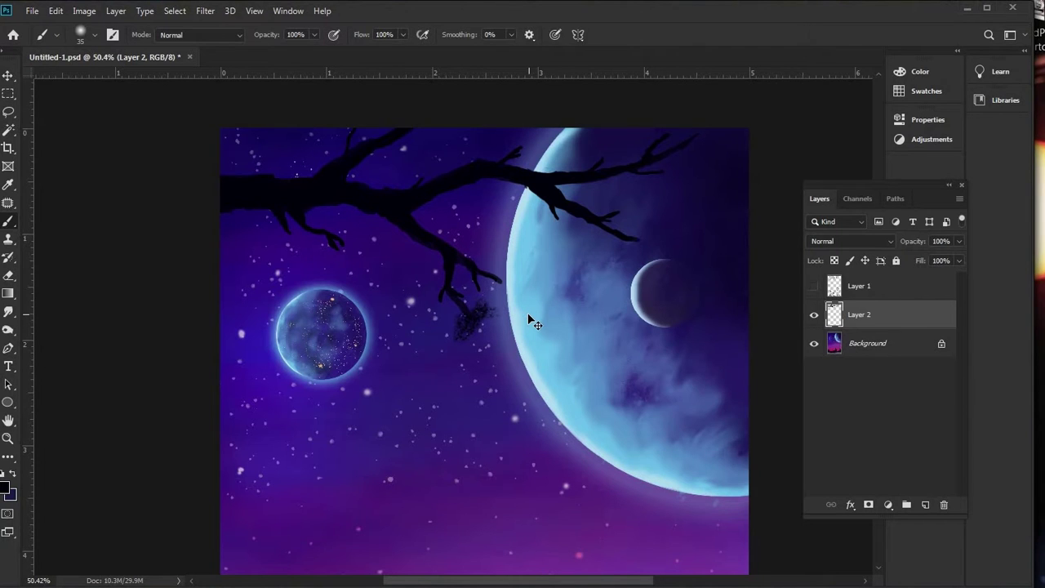
{"action": "key", "text": "ctrl+z"}
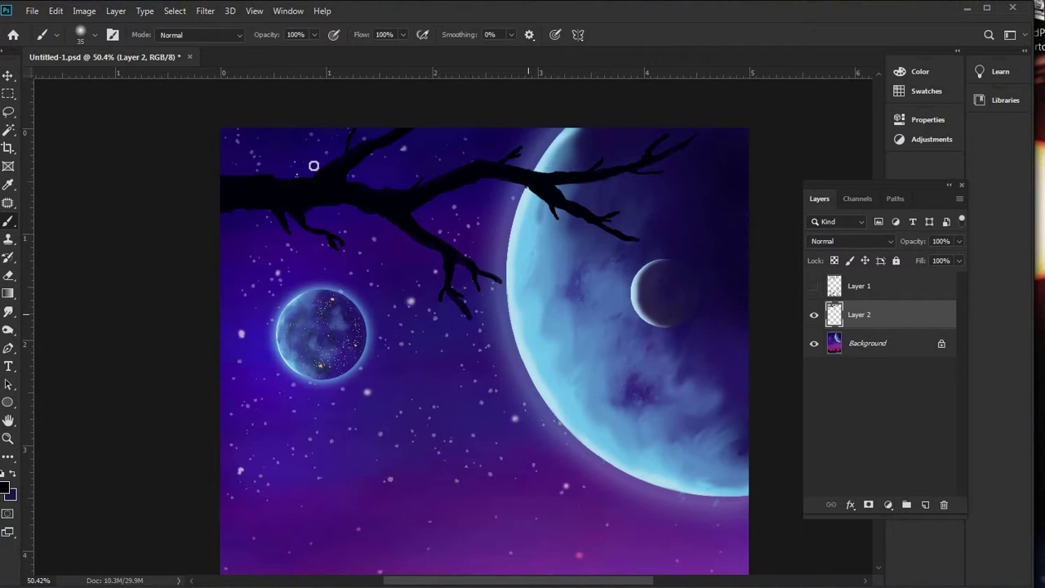
- Choose the recently used Hard Charcoal Edge (modified) brush and set its size to 120 px
{"action": "left_click", "coordinate": [94, 35]}
{"action": "left_click", "coordinate": [128, 76]}
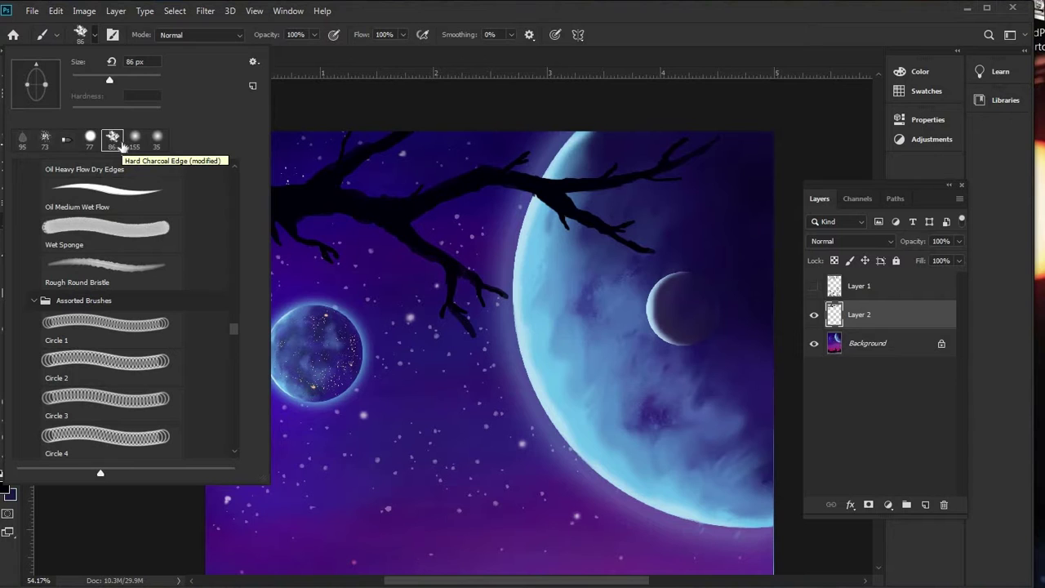
{"action": "left_click_drag", "start_coordinate": [114, 79], "coordinate": [120, 80]}
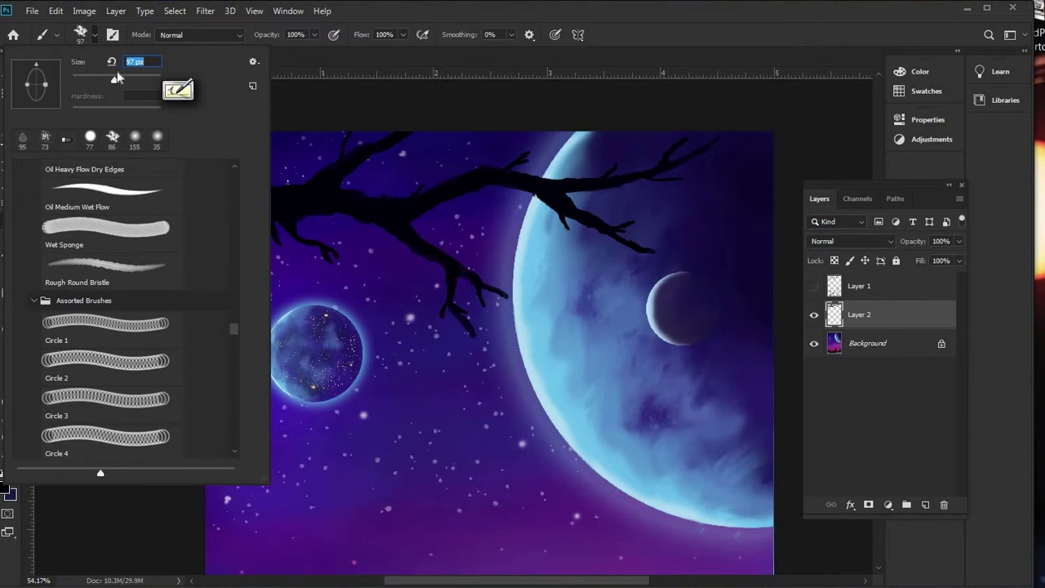
{"action": "type", "text": "120"}
{"action": "key", "text": "Return"}
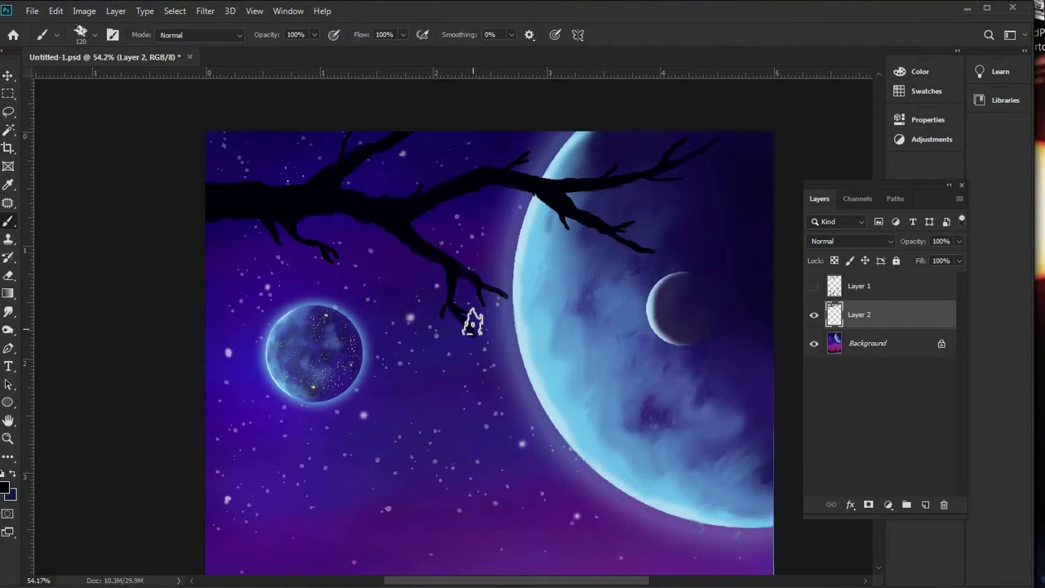
- Try painting leaf clusters on the drooping forked twig with the 120 px charcoal brush, and undo the strokes
{"action": "left_click", "coordinate": [465, 325]}
{"action": "mouse_move", "coordinate": [502, 319]}
{"action": "left_mouse_down"}
{"action": "mouse_move", "coordinate": [485, 310]}
{"action": "mouse_move", "coordinate": [483, 359]}
{"action": "left_mouse_up"}
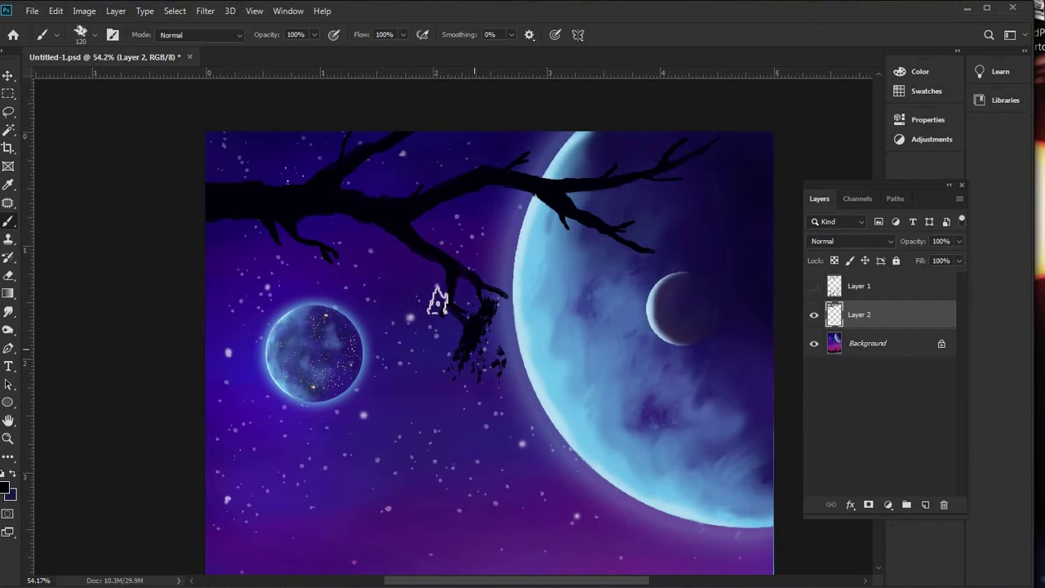
{"action": "key", "text": "ctrl+z"}
{"action": "left_click", "coordinate": [484, 310]}
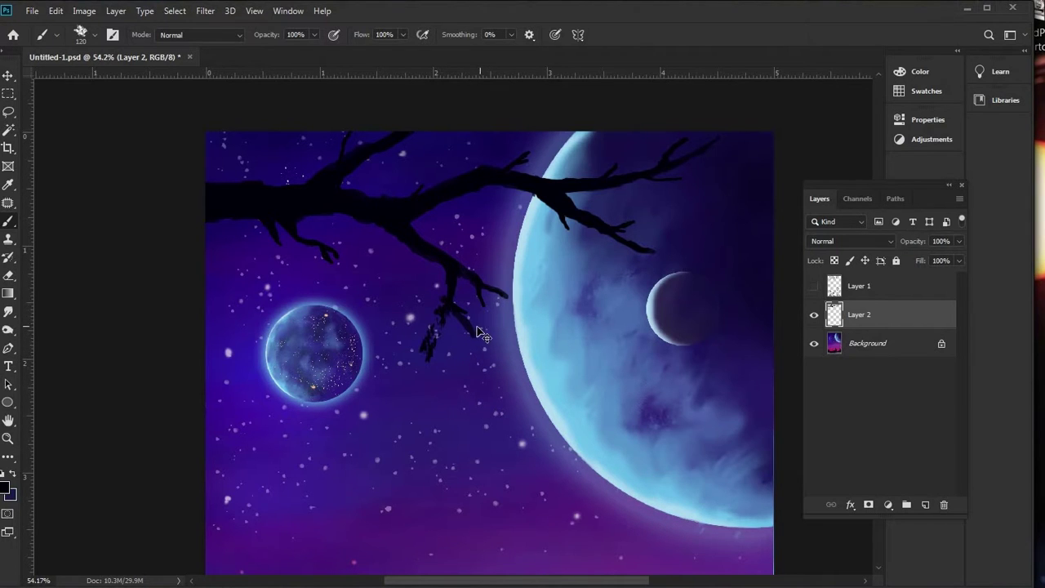
{"action": "key", "text": "ctrl+z"}
- Set the charcoal brush size to 80 px and paint black leaf clusters around the drooping forked twig
{"action": "left_click", "coordinate": [95, 34]}
{"action": "left_click", "coordinate": [134, 61]}
{"action": "type", "text": "80"}
{"action": "key", "text": "Return"}
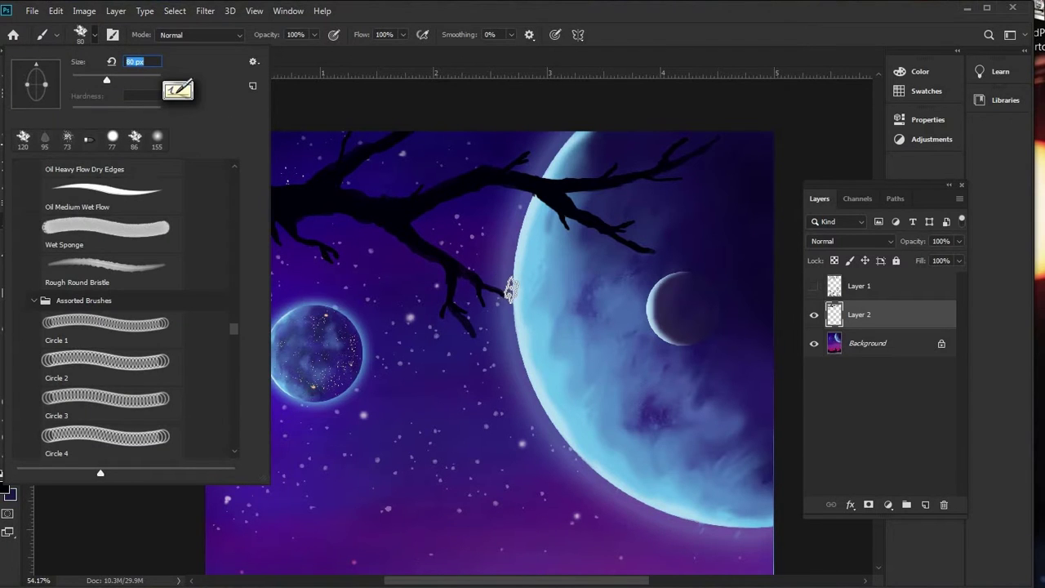
{"action": "left_click", "coordinate": [506, 287]}
{"action": "left_click", "coordinate": [497, 285]}
{"action": "left_click", "coordinate": [489, 287]}
{"action": "left_click", "coordinate": [487, 314]}
{"action": "mouse_move", "coordinate": [487, 316]}
{"action": "left_mouse_down"}
{"action": "mouse_move", "coordinate": [475, 339]}
{"action": "mouse_move", "coordinate": [443, 301]}
{"action": "mouse_move", "coordinate": [453, 326]}
{"action": "left_mouse_up"}
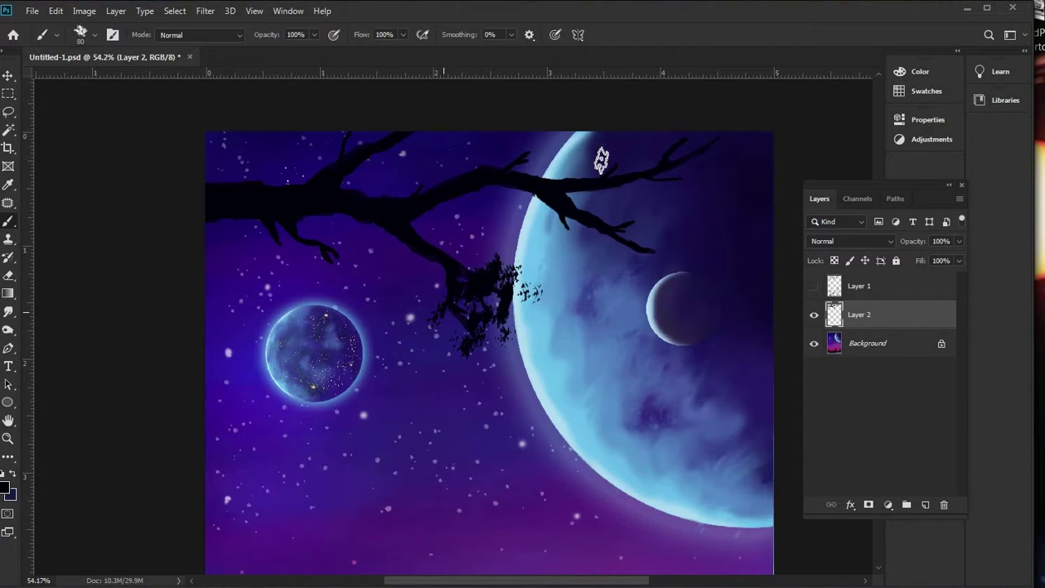
- Paint black foliage along the upper and lower branches over the large planet with the 80 px charcoal brush
{"action": "mouse_move", "coordinate": [509, 154]}
{"action": "left_mouse_down"}
{"action": "mouse_move", "coordinate": [545, 154]}
{"action": "mouse_move", "coordinate": [511, 154]}
{"action": "mouse_move", "coordinate": [497, 166]}
{"action": "mouse_move", "coordinate": [606, 166]}
{"action": "mouse_move", "coordinate": [546, 152]}
{"action": "mouse_move", "coordinate": [574, 159]}
{"action": "left_mouse_up"}
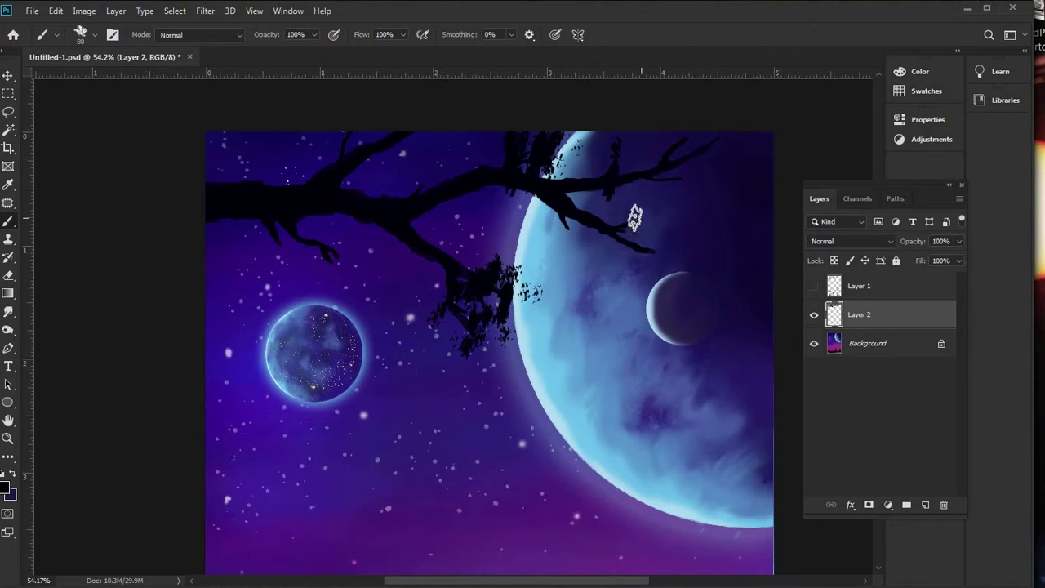
{"action": "mouse_move", "coordinate": [632, 218]}
{"action": "left_mouse_down"}
{"action": "mouse_move", "coordinate": [621, 222]}
{"action": "mouse_move", "coordinate": [659, 247]}
{"action": "left_mouse_up"}
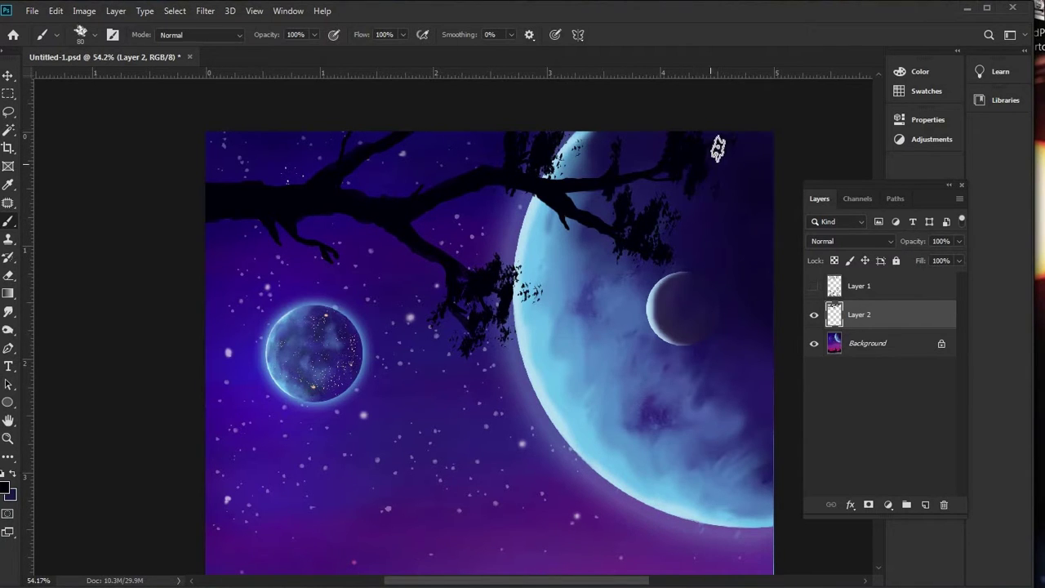
- Paint more black foliage along the upper branches and around the short twigs above the small planet with the 80 px charcoal brush
{"action": "left_click_drag", "start_coordinate": [618, 144], "coordinate": [625, 154]}
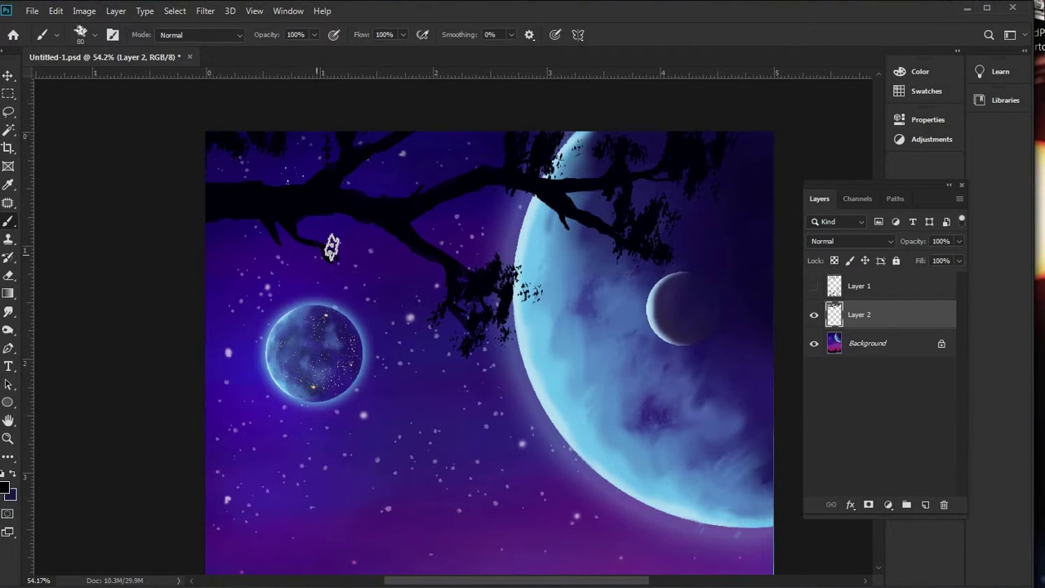
{"action": "left_click_drag", "start_coordinate": [329, 252], "coordinate": [351, 258]}
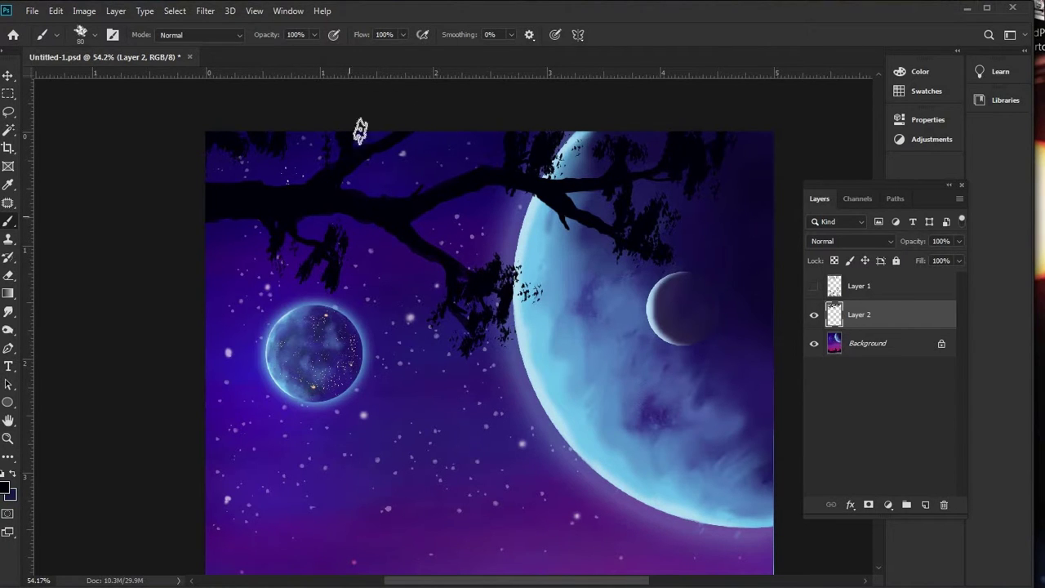
{"action": "left_click", "coordinate": [319, 245]}
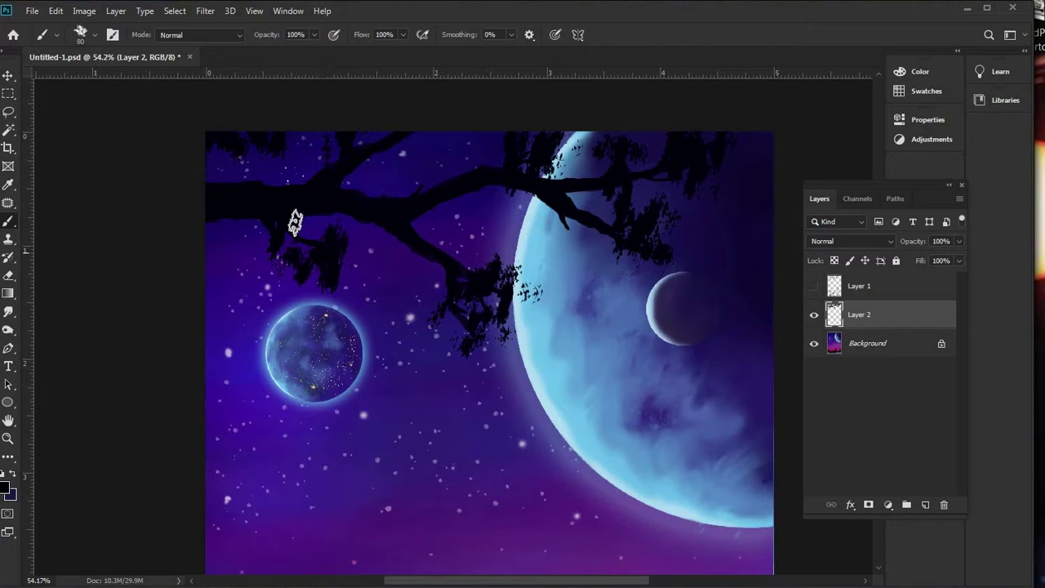
- Set the eraser size to 50 px and trim the stray foliage around the twig and leaf cluster edges
{"action": "left_click", "coordinate": [8, 275]}
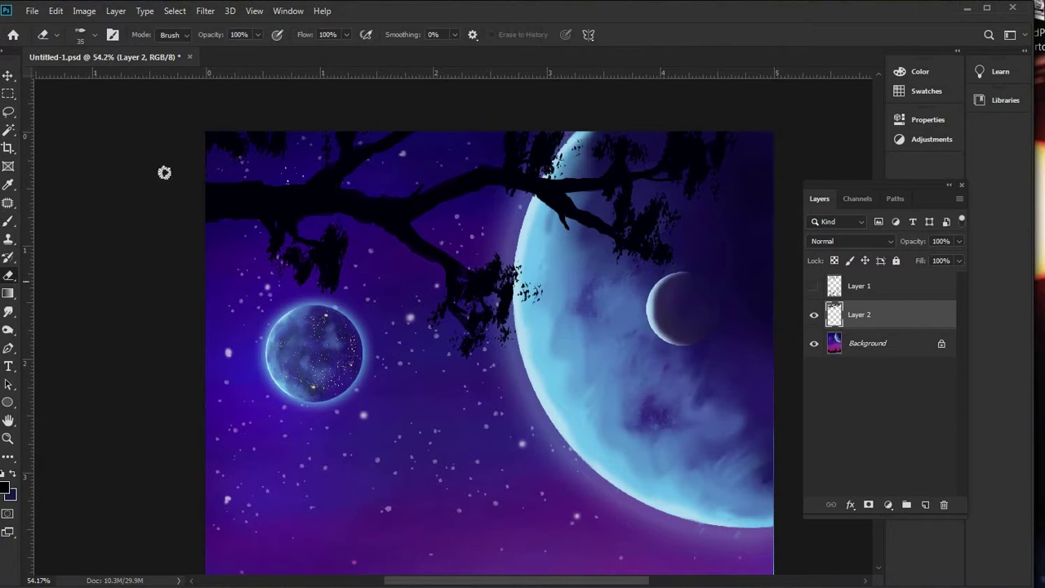
{"action": "left_click", "coordinate": [89, 37]}
{"action": "type", "text": "50"}
{"action": "key", "text": "Return"}
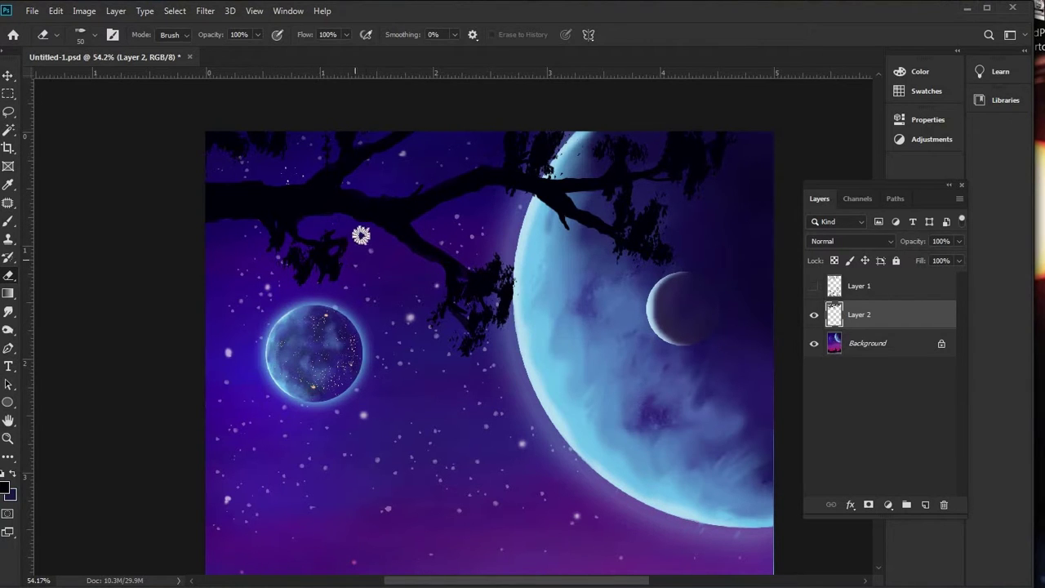
- Choose the Kyle's Concept Brushes - Foliage Mix 2 brush from the Special Effects Brushes
{"action": "left_click", "coordinate": [10, 222]}
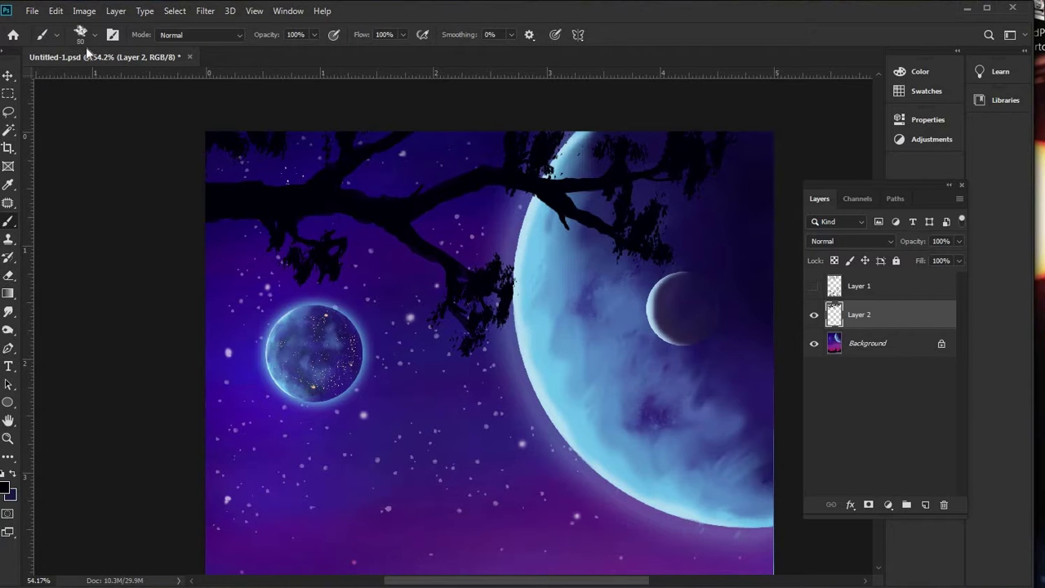
{"action": "left_click", "coordinate": [90, 36]}
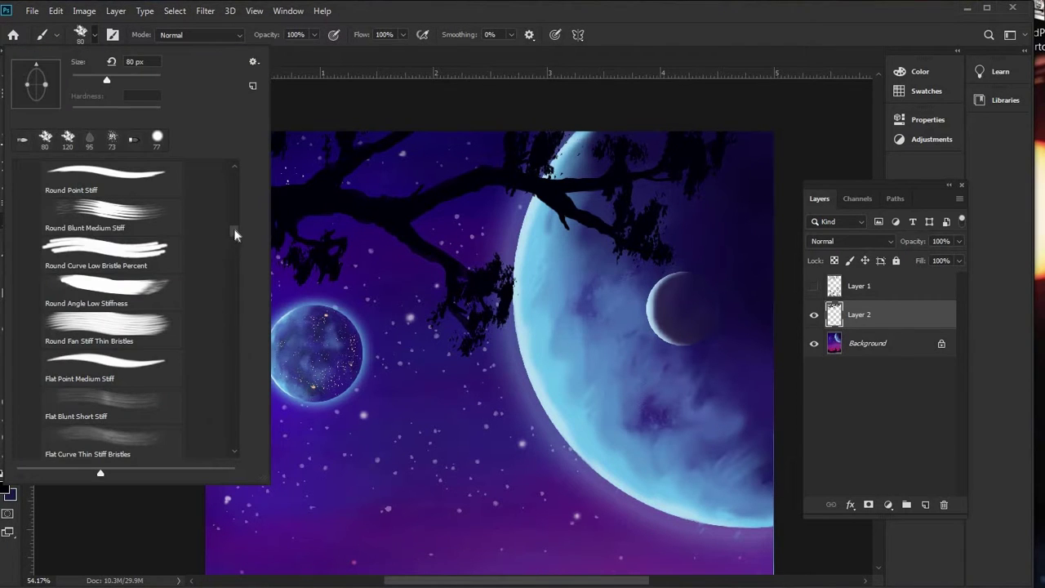
{"action": "left_click_drag", "start_coordinate": [236, 222], "coordinate": [233, 206]}
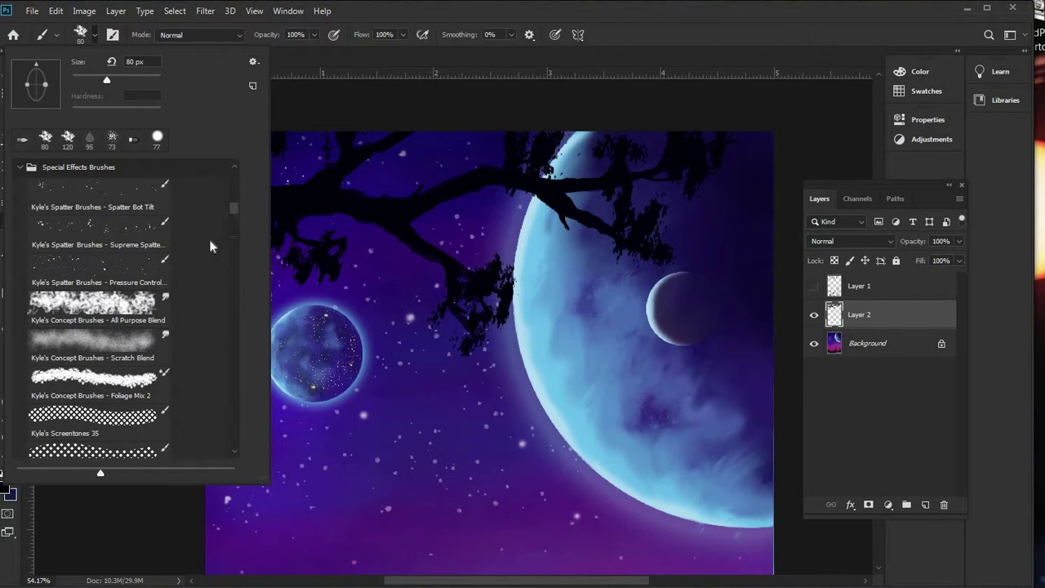
{"action": "scroll", "coordinate": [130, 347], "scroll_direction": "down", "scroll_amount": 1}
{"action": "left_click", "coordinate": [146, 340]}
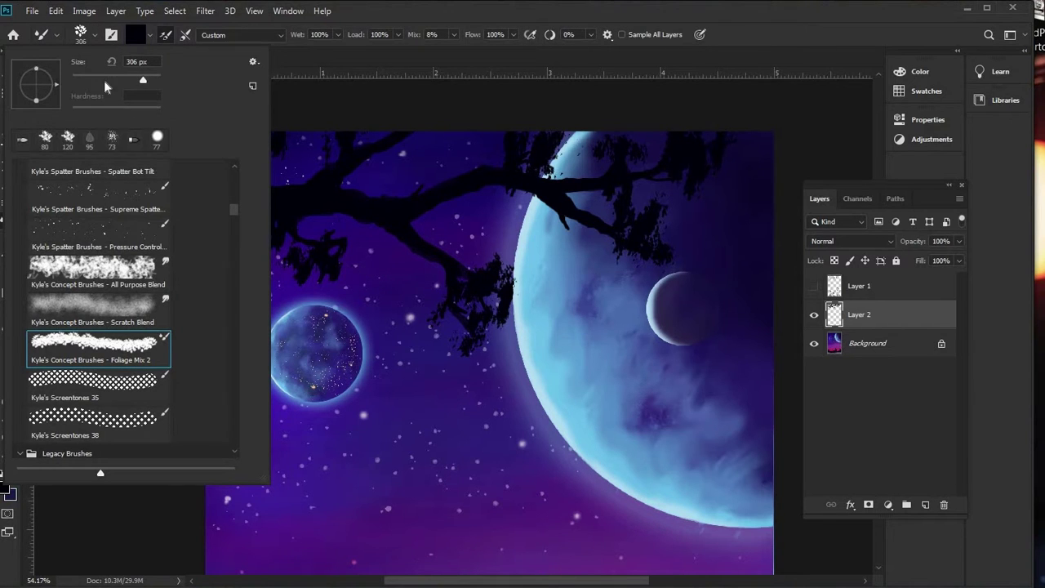
- Reduce the foliage brush to 62 px and paint leaves along the drooping cluster's edge beside the large planet
{"action": "key", "text": "bracketleft"}
{"action": "key", "text": "bracketleft"}
{"action": "key", "text": "bracketleft"}
{"action": "key", "text": "bracketleft"}
{"action": "key", "text": "bracketleft"}
{"action": "key", "text": "bracketleft"}
{"action": "left_click", "coordinate": [504, 268]}
{"action": "mouse_move", "coordinate": [518, 279]}
{"action": "left_mouse_down"}
{"action": "mouse_move", "coordinate": [523, 296]}
{"action": "mouse_move", "coordinate": [513, 293]}
{"action": "left_mouse_up"}
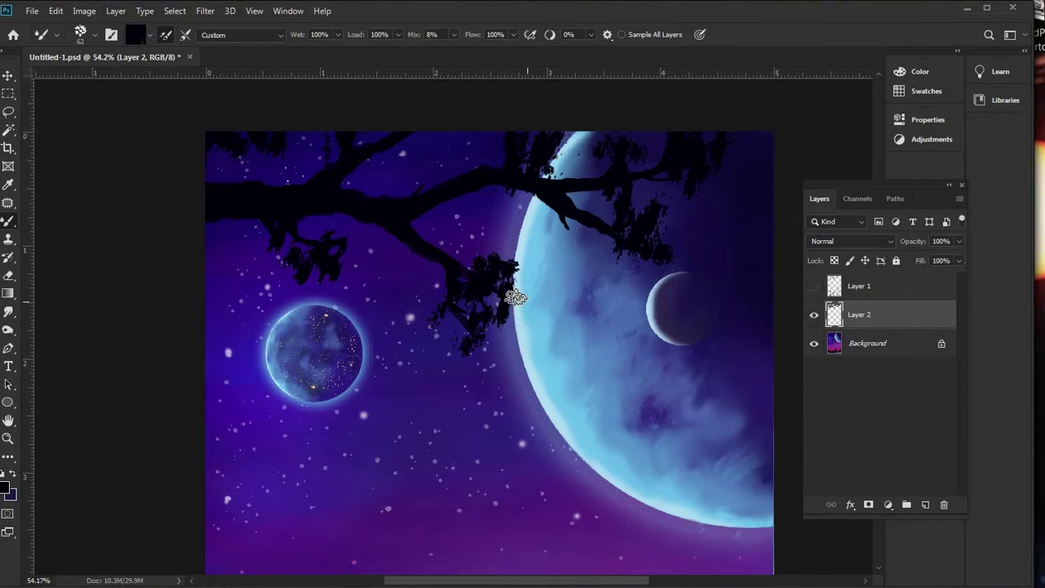
- Set the foliage brush to 95 px and fill out the leaf clusters on the drooping, left and planet-side branches
{"action": "left_click", "coordinate": [90, 36]}
{"action": "left_click", "coordinate": [114, 79]}
{"action": "left_click", "coordinate": [480, 339]}
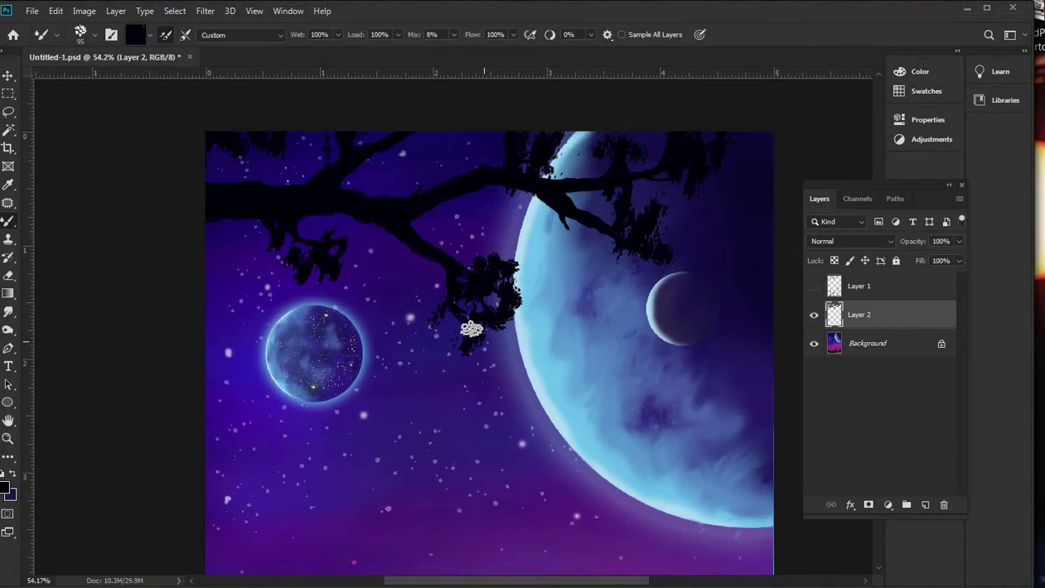
{"action": "mouse_move", "coordinate": [462, 343]}
{"action": "left_mouse_down"}
{"action": "mouse_move", "coordinate": [498, 326]}
{"action": "mouse_move", "coordinate": [489, 332]}
{"action": "mouse_move", "coordinate": [513, 365]}
{"action": "mouse_move", "coordinate": [491, 334]}
{"action": "mouse_move", "coordinate": [447, 322]}
{"action": "mouse_move", "coordinate": [447, 292]}
{"action": "mouse_move", "coordinate": [466, 315]}
{"action": "left_mouse_up"}
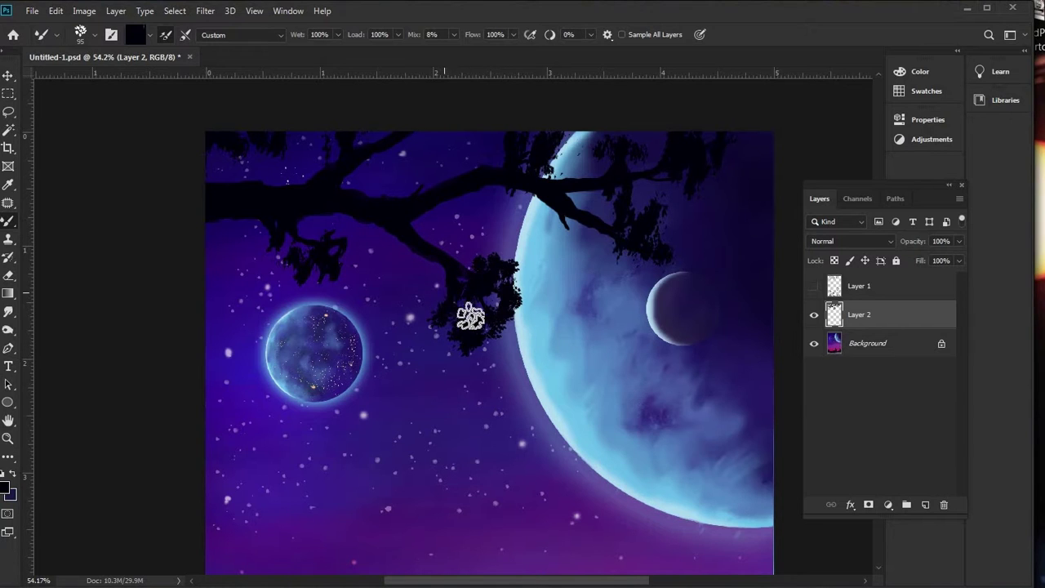
{"action": "mouse_move", "coordinate": [320, 248]}
{"action": "left_mouse_down"}
{"action": "mouse_move", "coordinate": [348, 239]}
{"action": "mouse_move", "coordinate": [339, 243]}
{"action": "mouse_move", "coordinate": [348, 268]}
{"action": "mouse_move", "coordinate": [354, 255]}
{"action": "mouse_move", "coordinate": [340, 300]}
{"action": "mouse_move", "coordinate": [340, 280]}
{"action": "mouse_move", "coordinate": [324, 279]}
{"action": "mouse_move", "coordinate": [343, 280]}
{"action": "mouse_move", "coordinate": [342, 260]}
{"action": "mouse_move", "coordinate": [347, 282]}
{"action": "mouse_move", "coordinate": [312, 268]}
{"action": "mouse_move", "coordinate": [332, 280]}
{"action": "mouse_move", "coordinate": [321, 282]}
{"action": "mouse_move", "coordinate": [308, 251]}
{"action": "mouse_move", "coordinate": [337, 244]}
{"action": "left_mouse_up"}
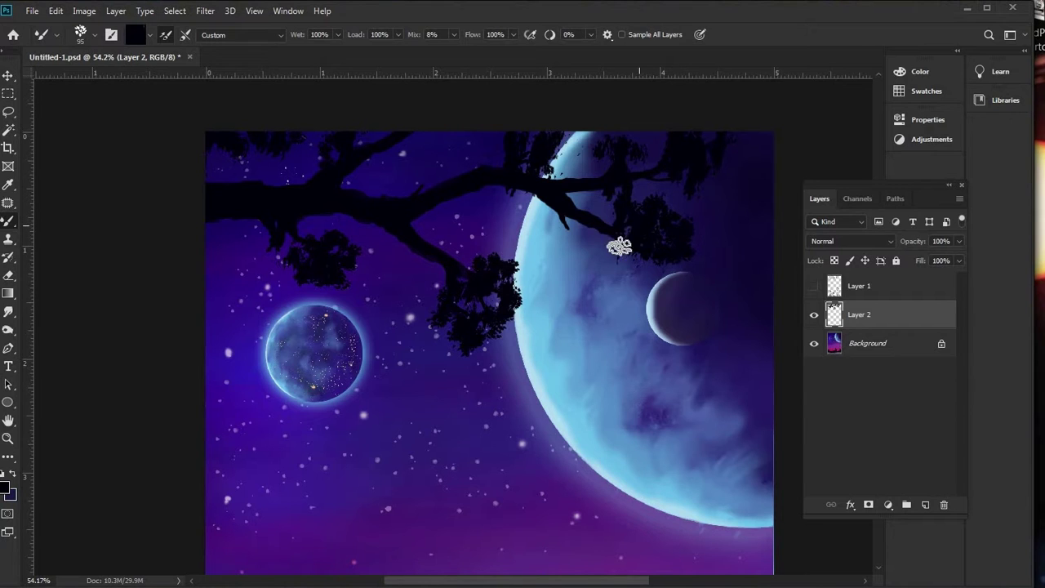
- Set the foliage brush to 152 px and thicken the leaves on the upper branches along the canvas's top edge
{"action": "left_click", "coordinate": [92, 37]}
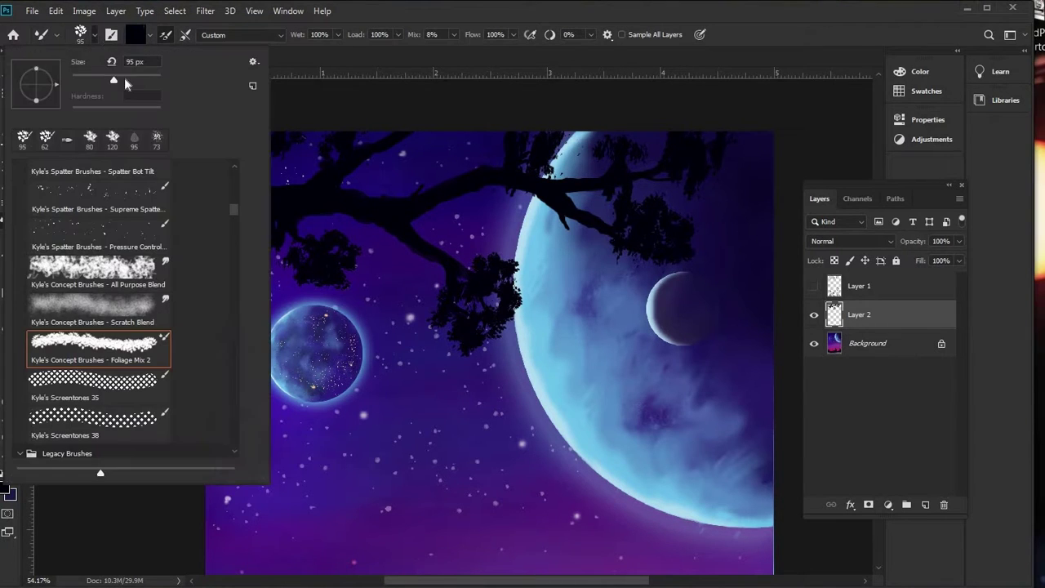
{"action": "left_click_drag", "start_coordinate": [124, 78], "coordinate": [128, 79]}
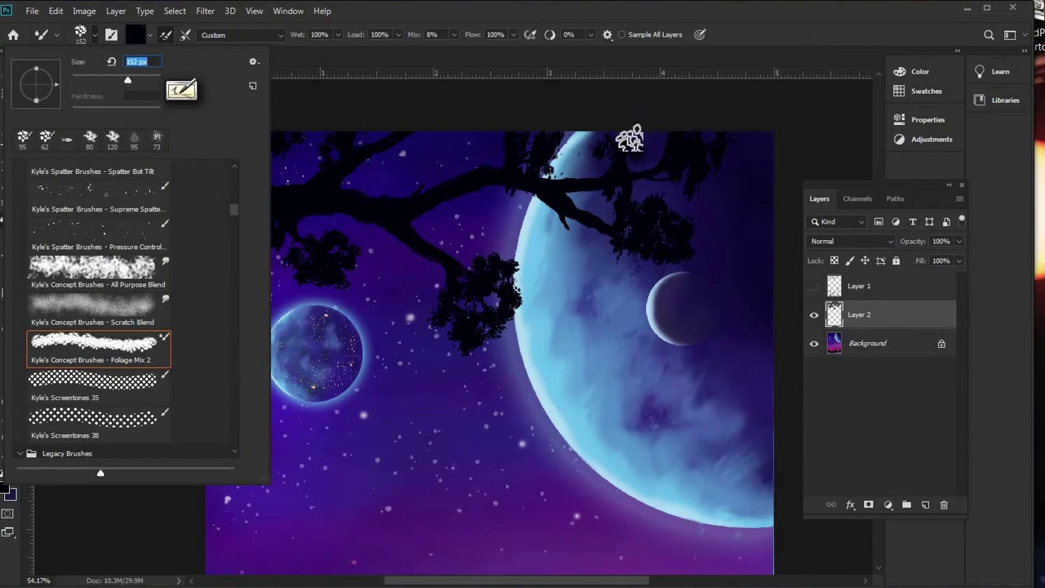
{"action": "key", "text": "Return"}
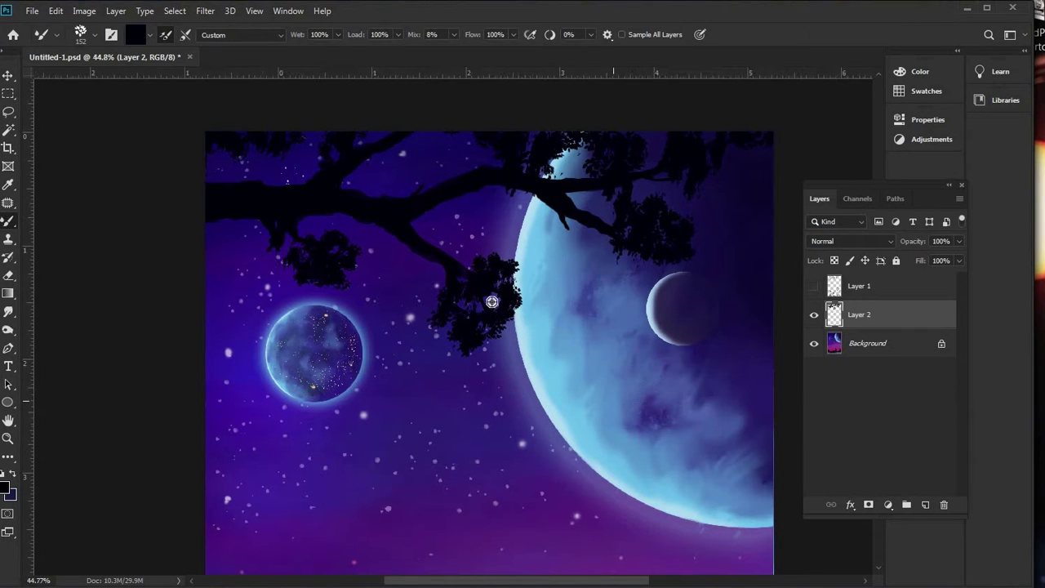
{"action": "scroll", "coordinate": [491, 307], "scroll_direction": "down", "scroll_amount": 5}
{"action": "scroll", "coordinate": [466, 305], "scroll_direction": "up", "scroll_amount": 1}
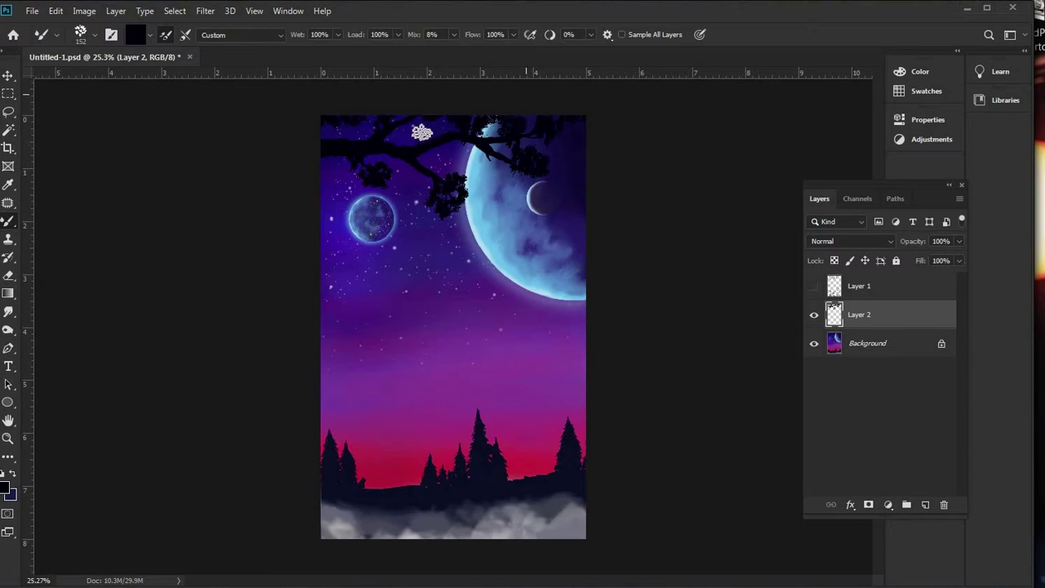
- Enlarge the eraser and remove the foliage from the upper-right corner of the canvas on Layer 2
{"action": "left_click", "coordinate": [9, 276]}
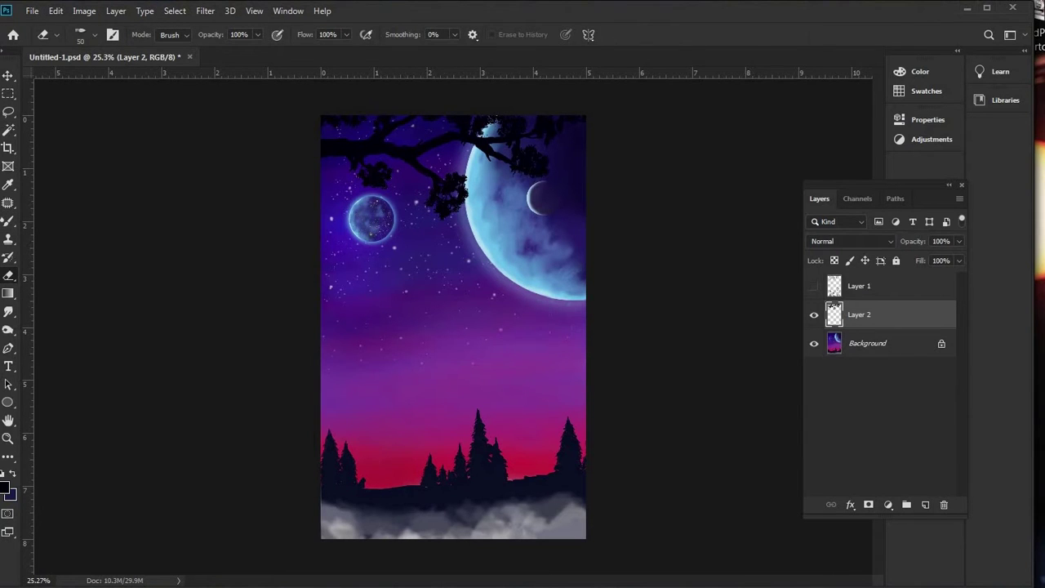
{"action": "left_click", "coordinate": [80, 34]}
{"action": "left_click_drag", "start_coordinate": [149, 82], "coordinate": [175, 82]}
{"action": "left_click", "coordinate": [579, 114]}
- Show the Layer 1 figure sketch and examine how the branches sit against the swing ropes and planets
{"action": "left_click", "coordinate": [814, 312]}
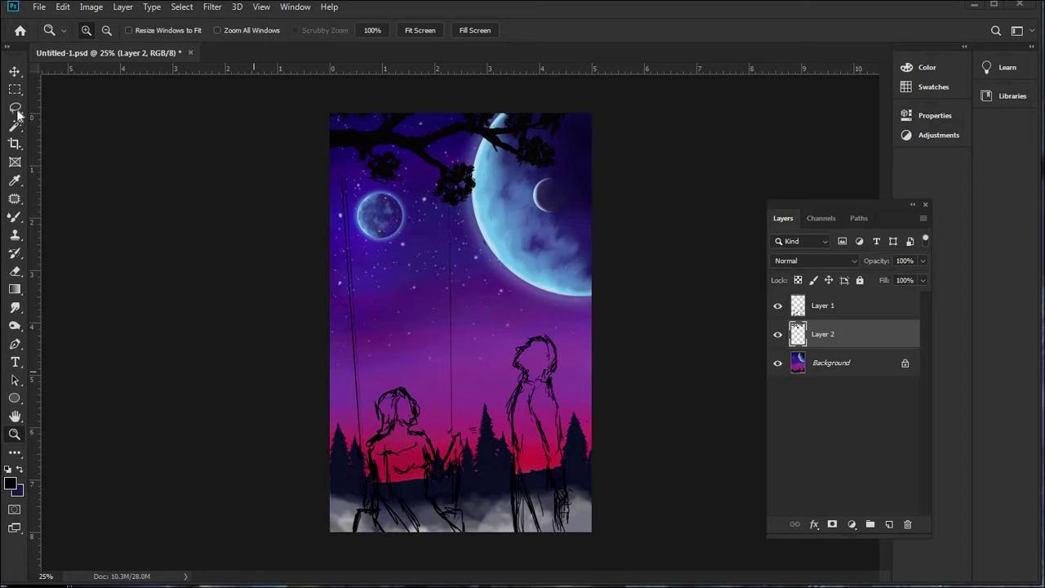
{"action": "key", "text": "l"}
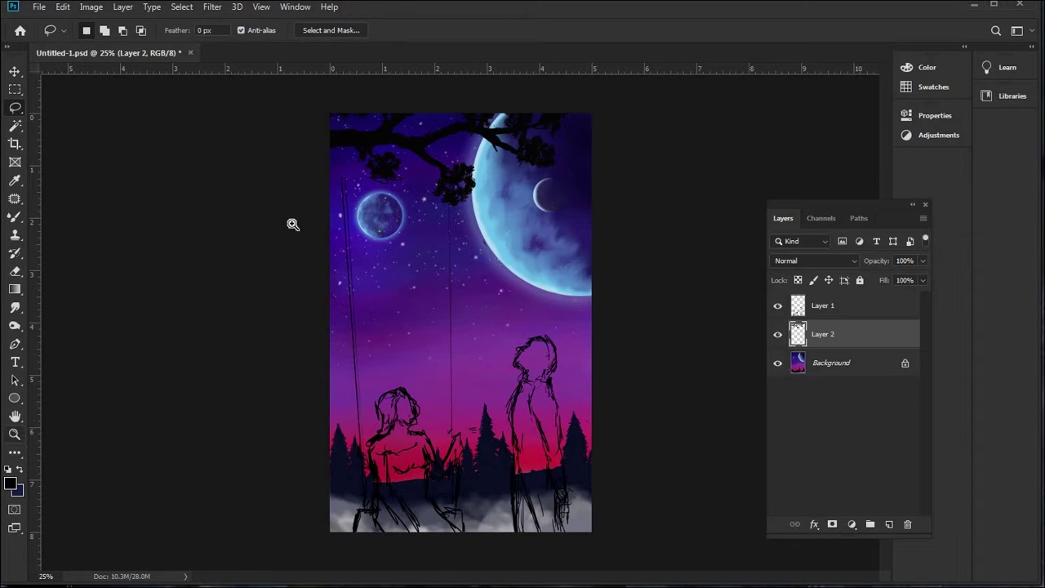
{"action": "key", "text": "z"}
{"action": "left_click_drag", "start_coordinate": [462, 153], "coordinate": [489, 91]}
{"action": "left_click", "coordinate": [419, 31]}
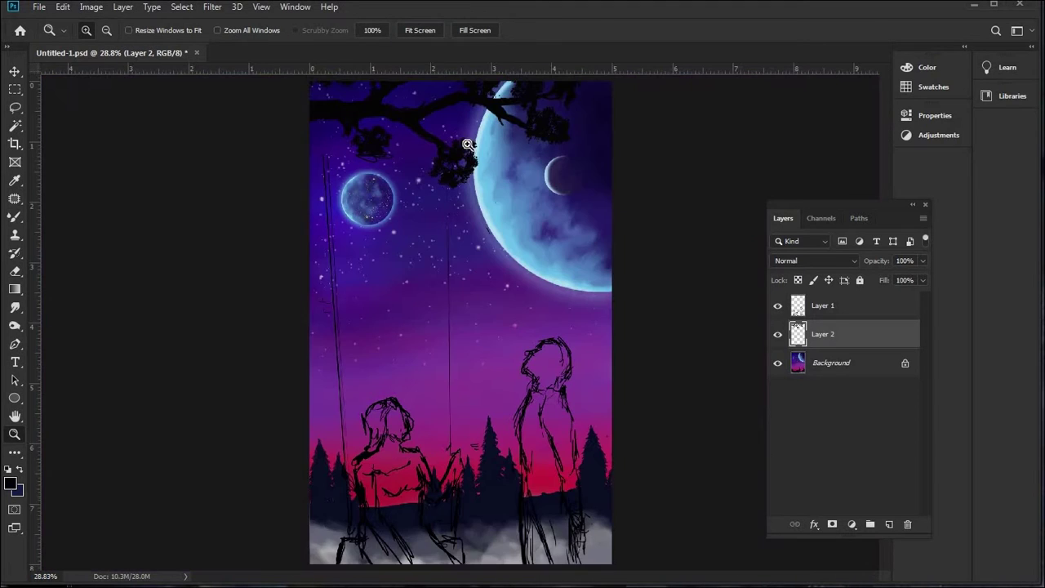
{"action": "left_click", "coordinate": [464, 126]}
{"action": "left_click", "coordinate": [463, 124]}
{"action": "left_click", "coordinate": [464, 124]}
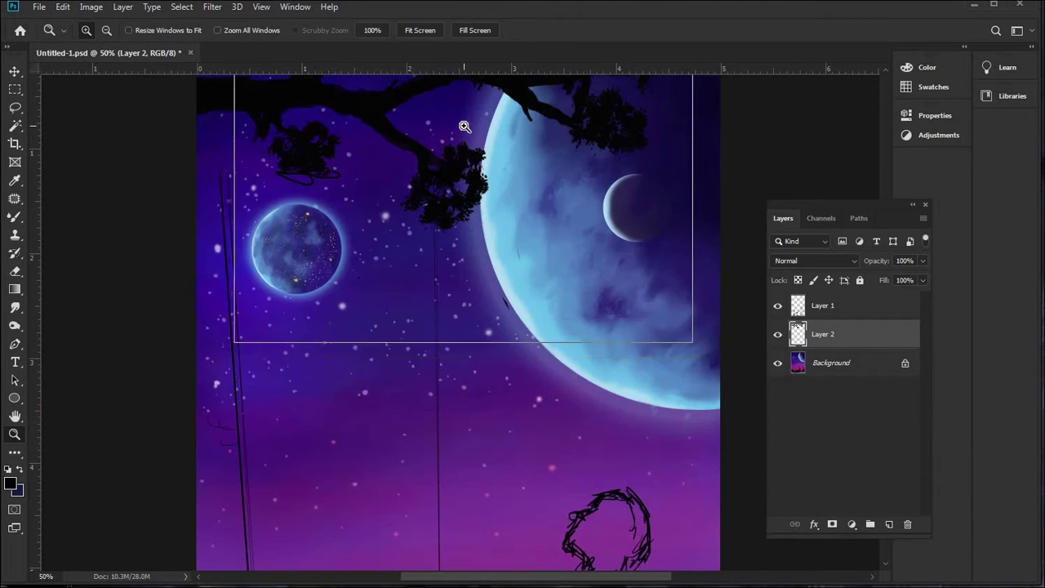
- Hide Layer 1 and lasso the drooping leaf cluster beside the large planet on Layer 2
{"action": "key", "text": "l"}
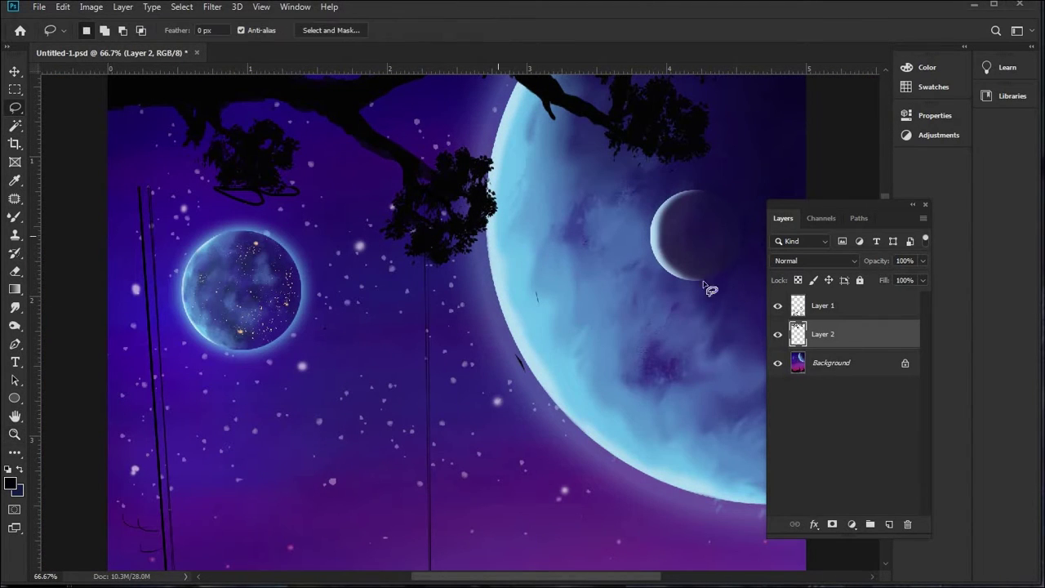
{"action": "left_click", "coordinate": [779, 309]}
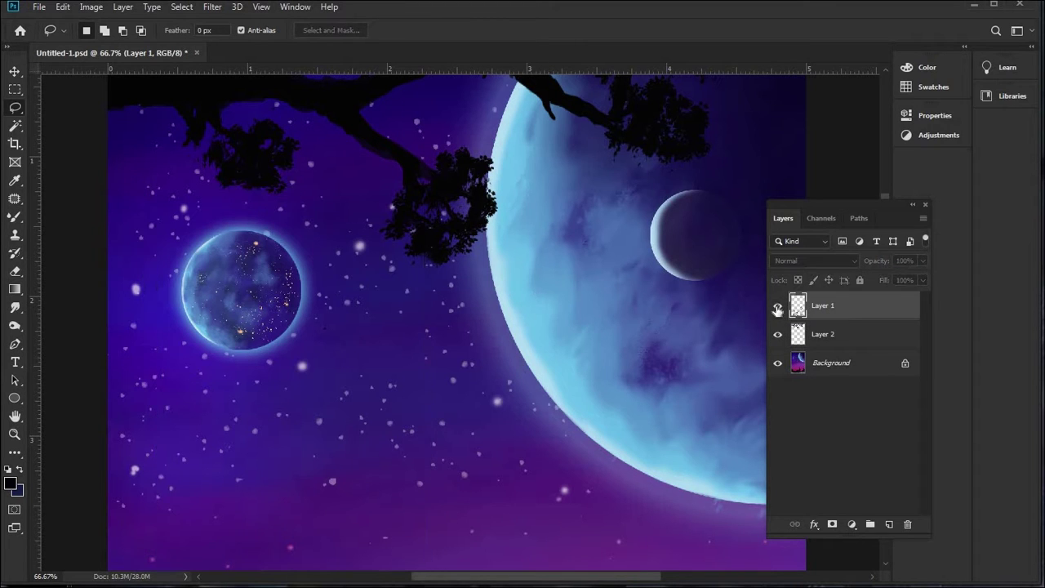
{"action": "left_click", "coordinate": [825, 341]}
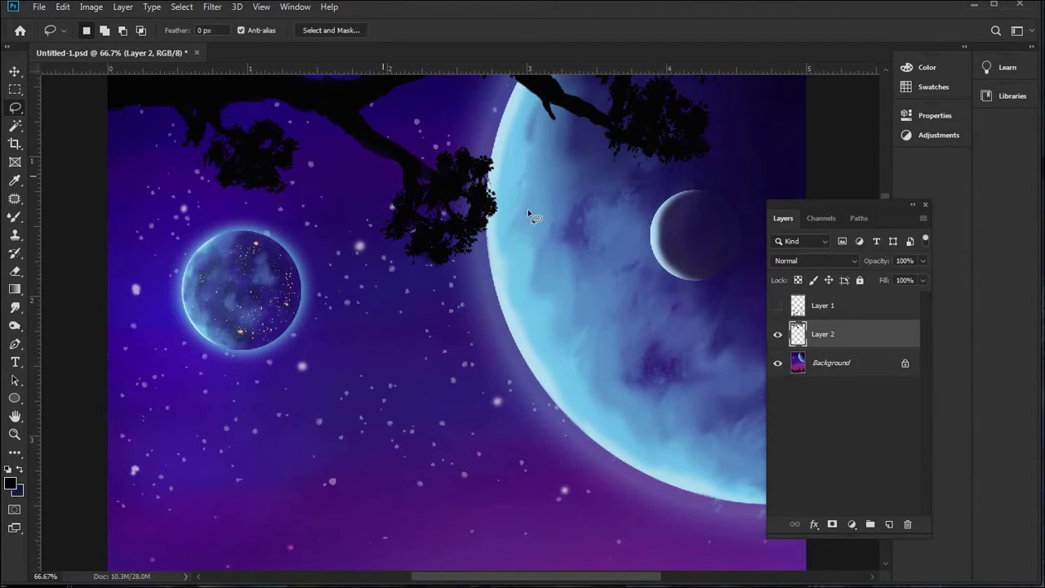
{"action": "mouse_move", "coordinate": [440, 296]}
{"action": "left_mouse_down"}
{"action": "mouse_move", "coordinate": [375, 258]}
{"action": "mouse_move", "coordinate": [361, 219]}
{"action": "mouse_move", "coordinate": [374, 152]}
{"action": "mouse_move", "coordinate": [481, 143]}
{"action": "left_mouse_up"}
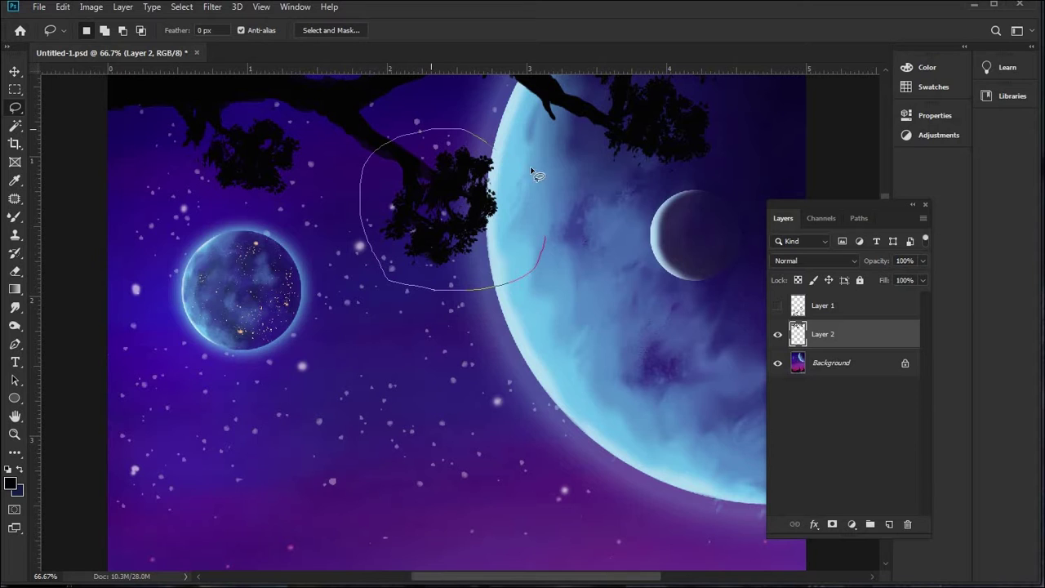
{"action": "left_click_drag", "start_coordinate": [562, 208], "coordinate": [562, 205]}
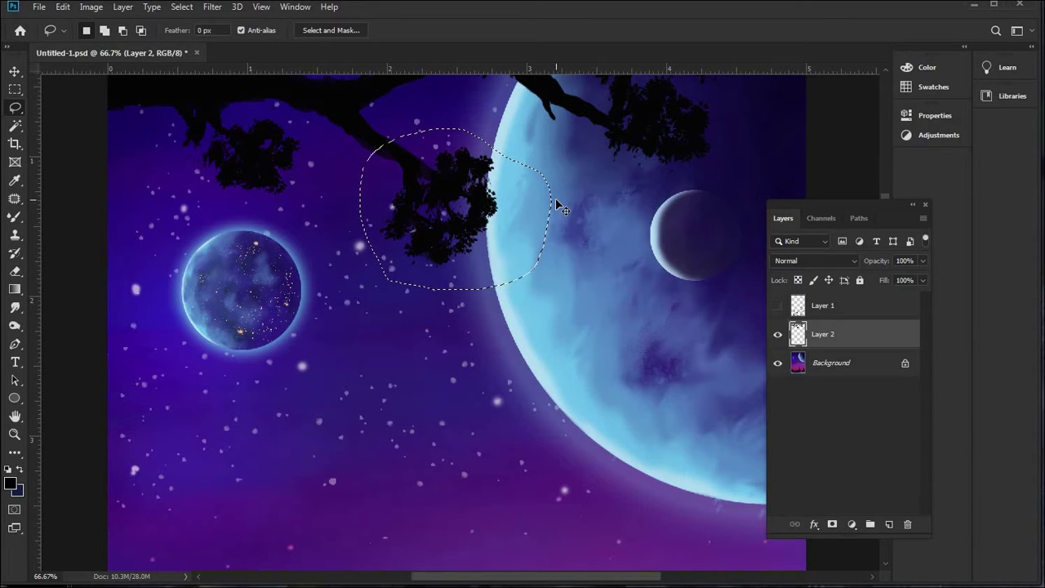
- Distort the selected leaf cluster with Free Transform to about 166% width and 87% height, apply it and deselect
{"action": "key", "text": "ctrl+t"}
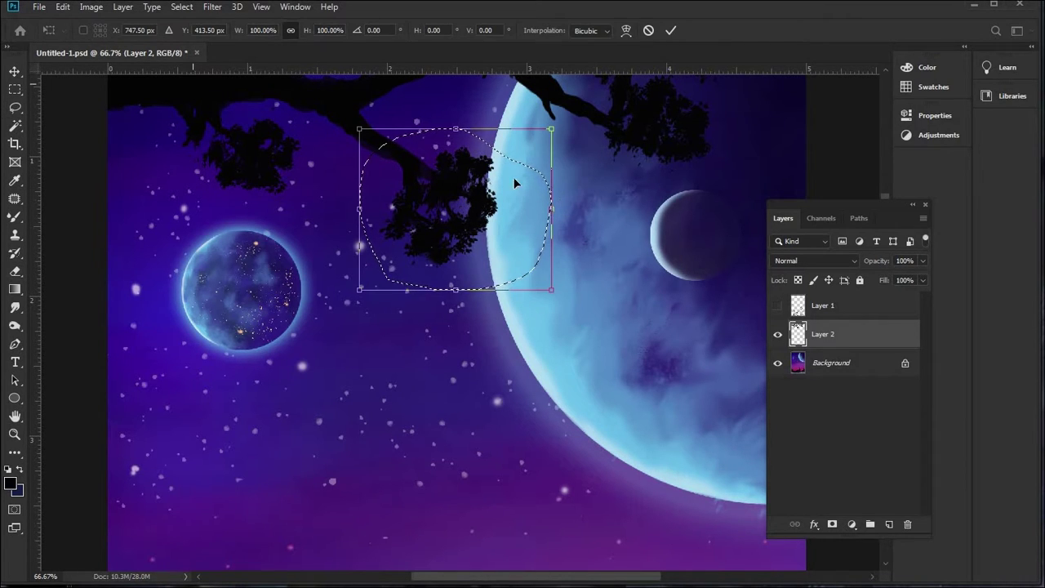
{"action": "left_click_drag", "start_coordinate": [555, 207], "coordinate": [554, 208]}
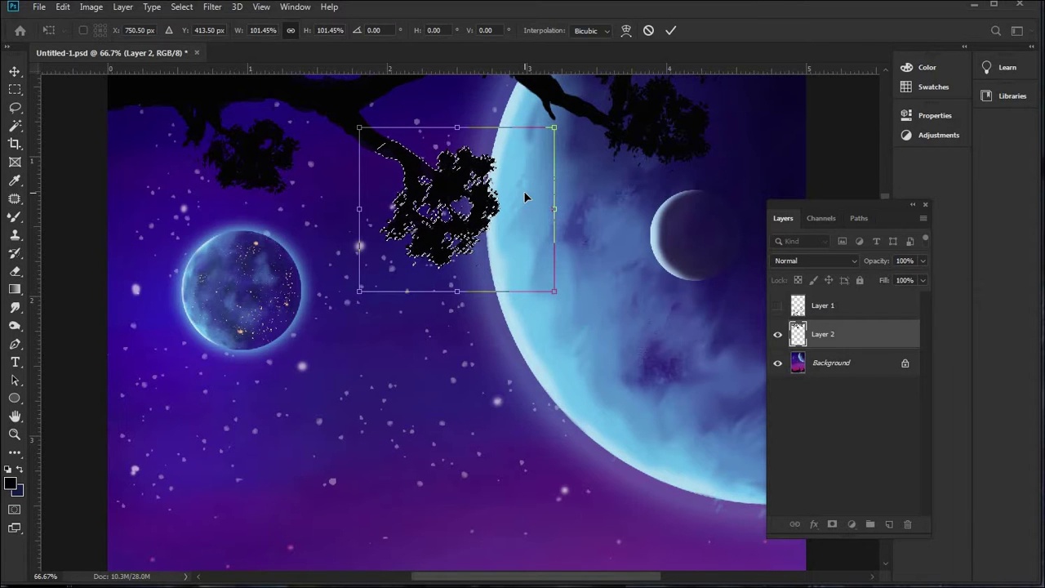
{"action": "right_click", "coordinate": [506, 179]}
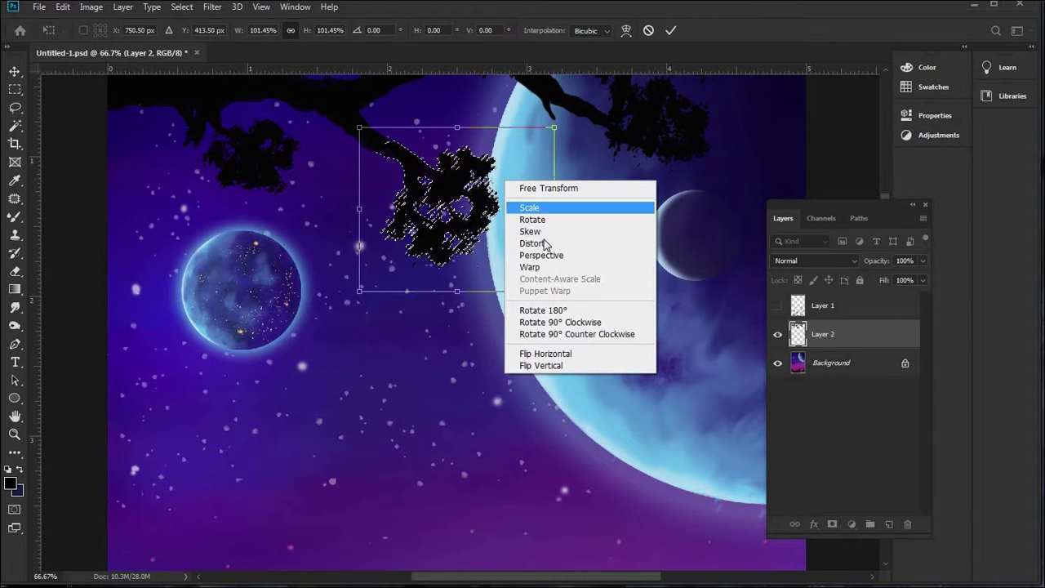
{"action": "left_click", "coordinate": [530, 243]}
{"action": "left_click_drag", "start_coordinate": [555, 211], "coordinate": [671, 201]}
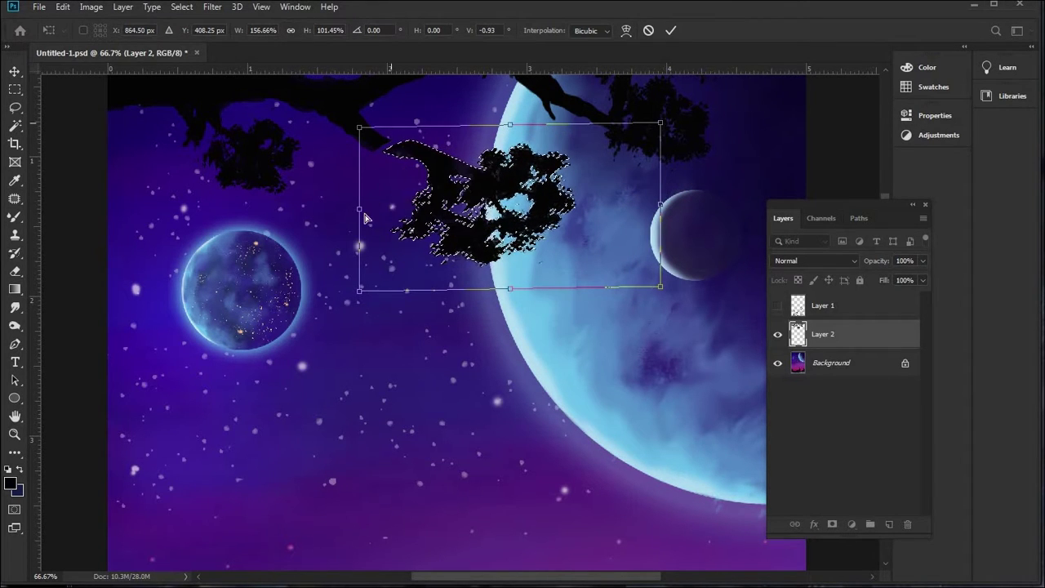
{"action": "left_click_drag", "start_coordinate": [359, 209], "coordinate": [344, 213]}
{"action": "left_click_drag", "start_coordinate": [500, 288], "coordinate": [498, 262]}
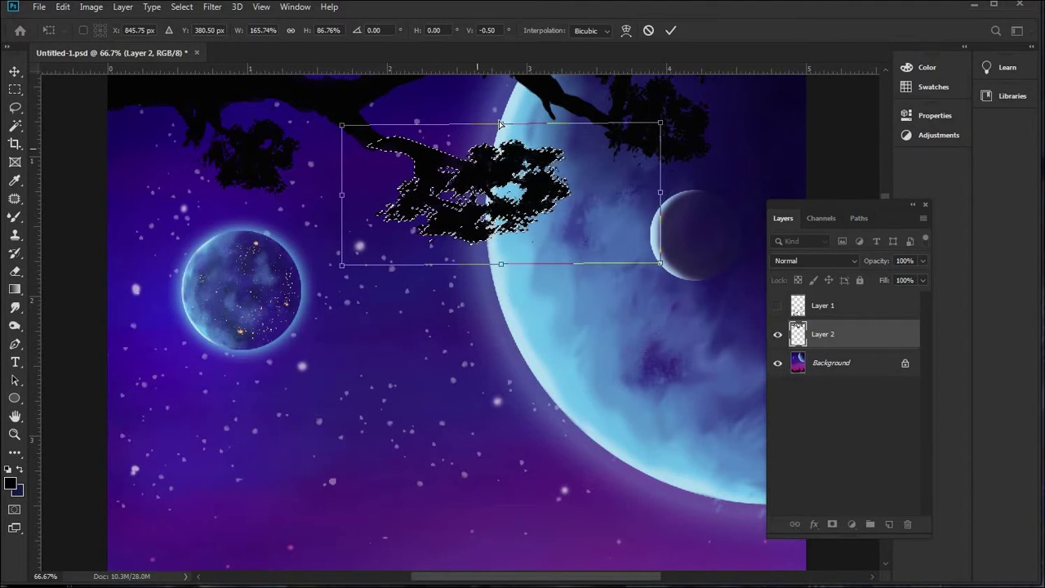
{"action": "left_click_drag", "start_coordinate": [500, 124], "coordinate": [496, 126]}
{"action": "key", "text": "Return"}
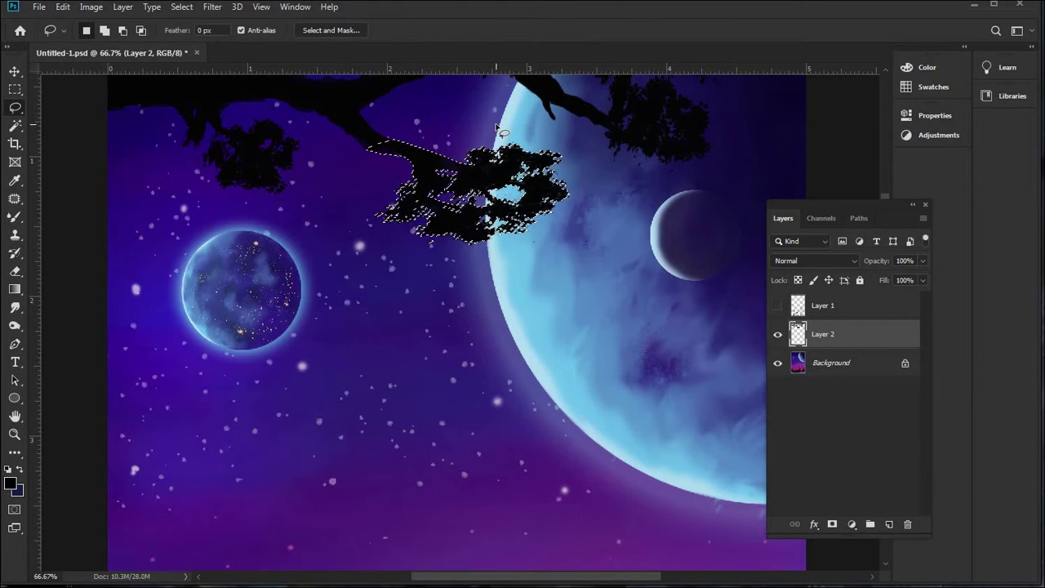
{"action": "key", "text": "ctrl+0"}
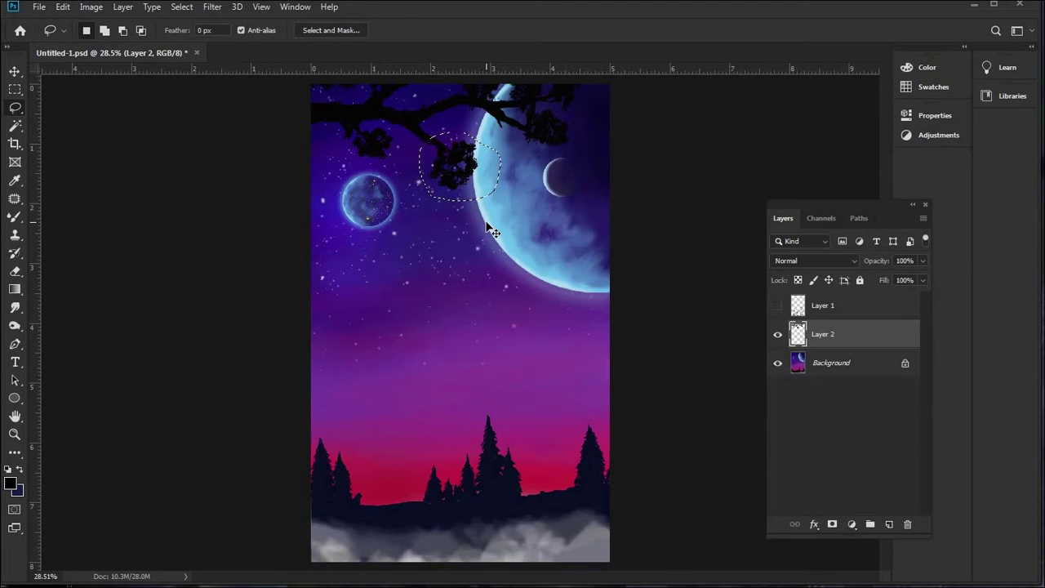
{"action": "key", "text": "ctrl+d"}
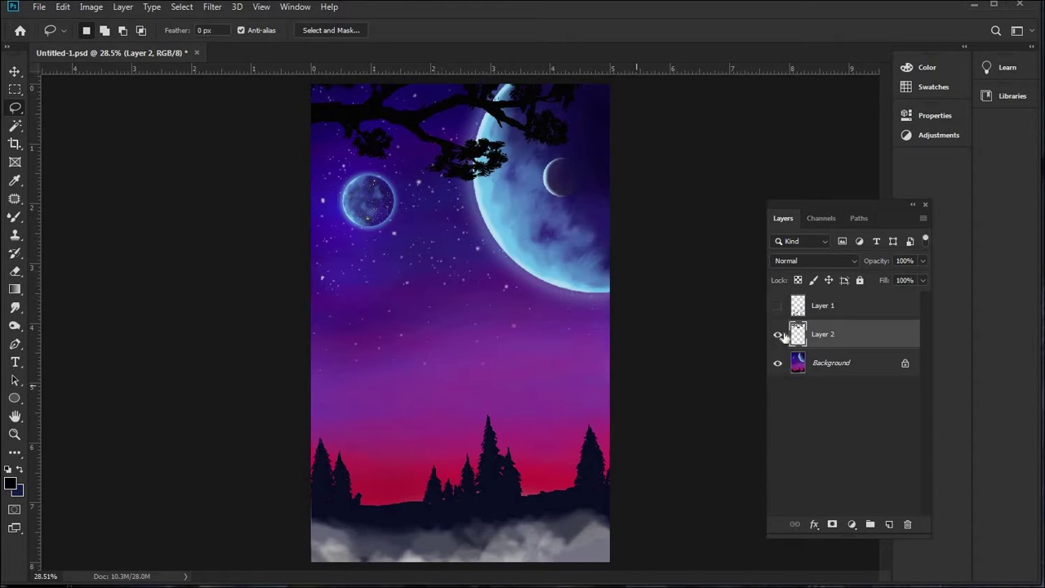
- Show the Layer 1 sketch and examine the seated figure in the lower part of the painting
{"action": "left_click", "coordinate": [777, 307]}
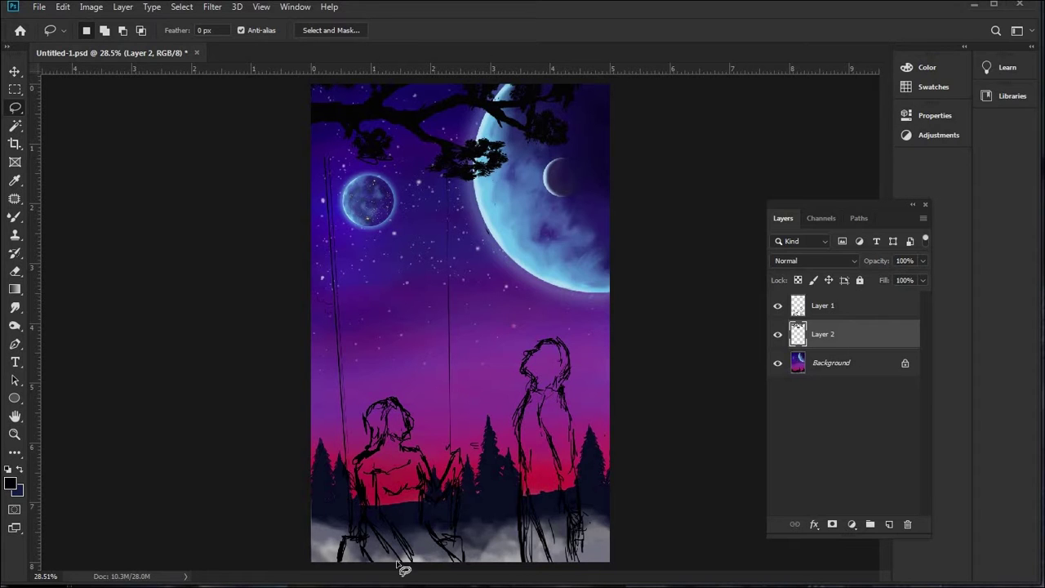
{"action": "scroll", "coordinate": [380, 431], "scroll_direction": "up", "scroll_amount": 3}
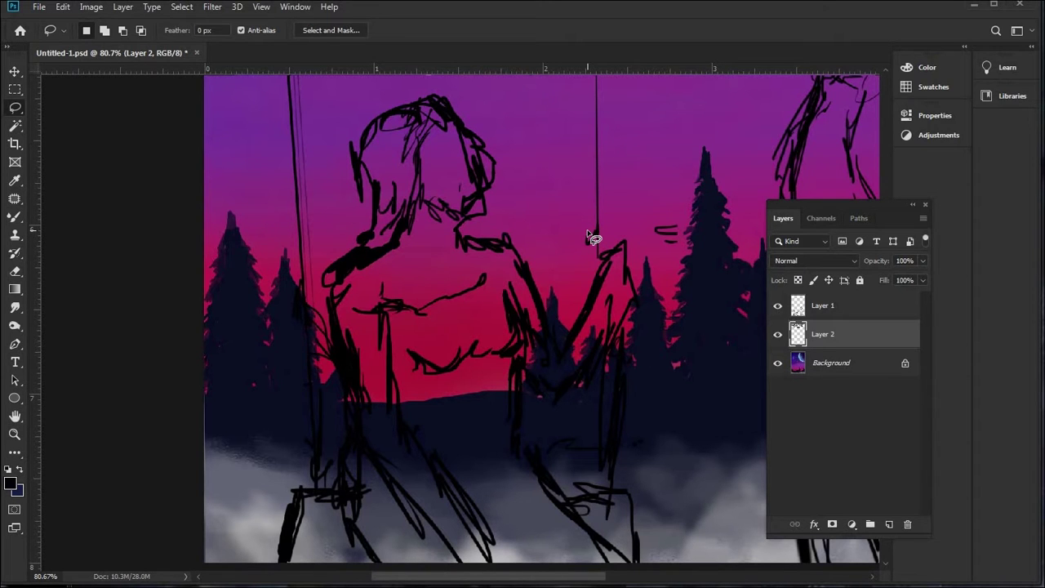
{"action": "scroll", "coordinate": [586, 236], "scroll_direction": "down", "scroll_amount": 8}
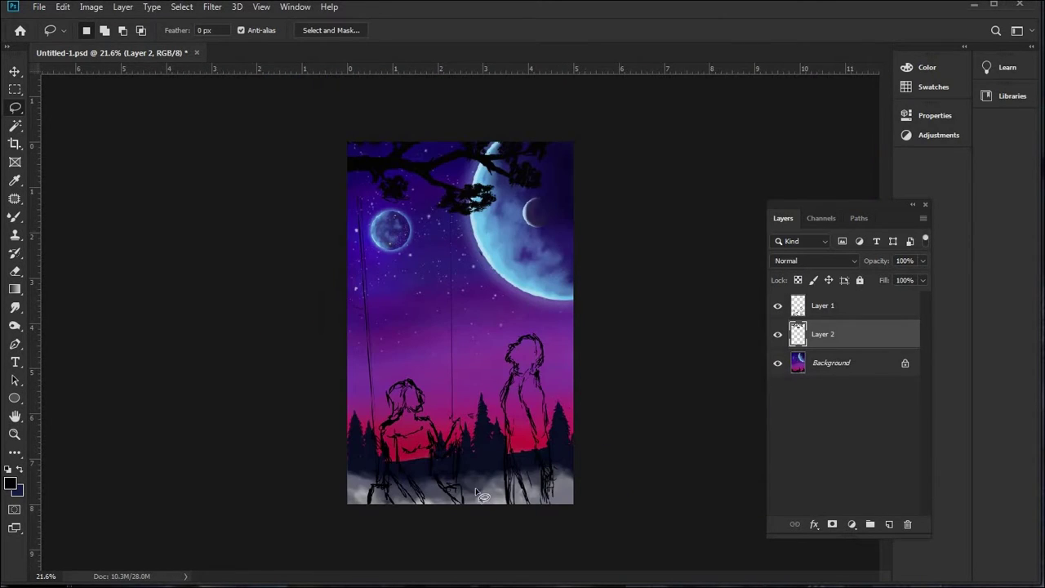
{"action": "scroll", "coordinate": [414, 501], "scroll_direction": "up", "scroll_amount": 6}
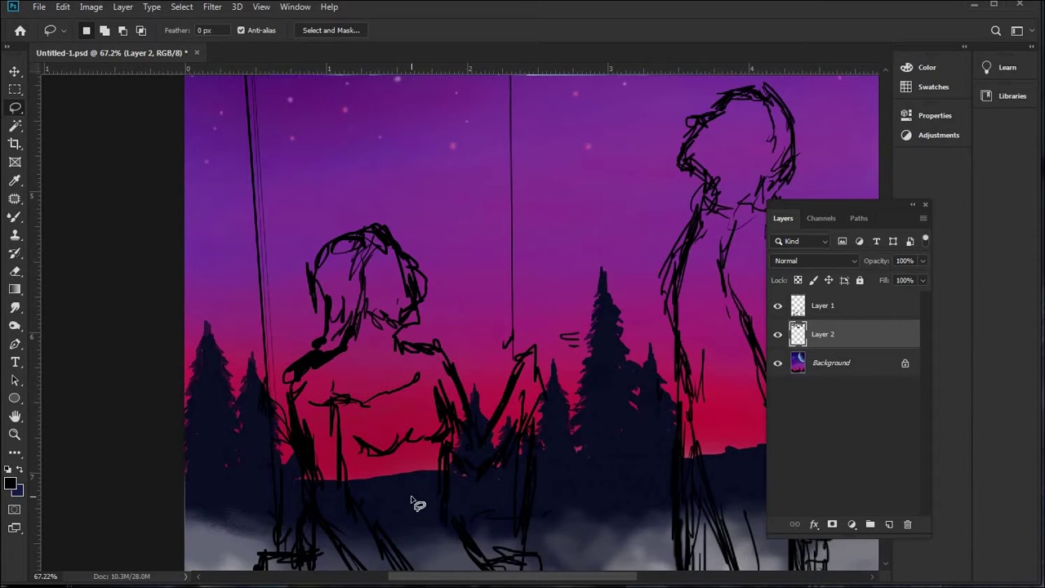
{"action": "scroll", "coordinate": [414, 501], "scroll_direction": "down", "scroll_amount": 3}
{"action": "scroll", "coordinate": [356, 422], "scroll_direction": "up", "scroll_amount": 2}
{"action": "scroll", "coordinate": [349, 422], "scroll_direction": "down", "scroll_amount": 2}
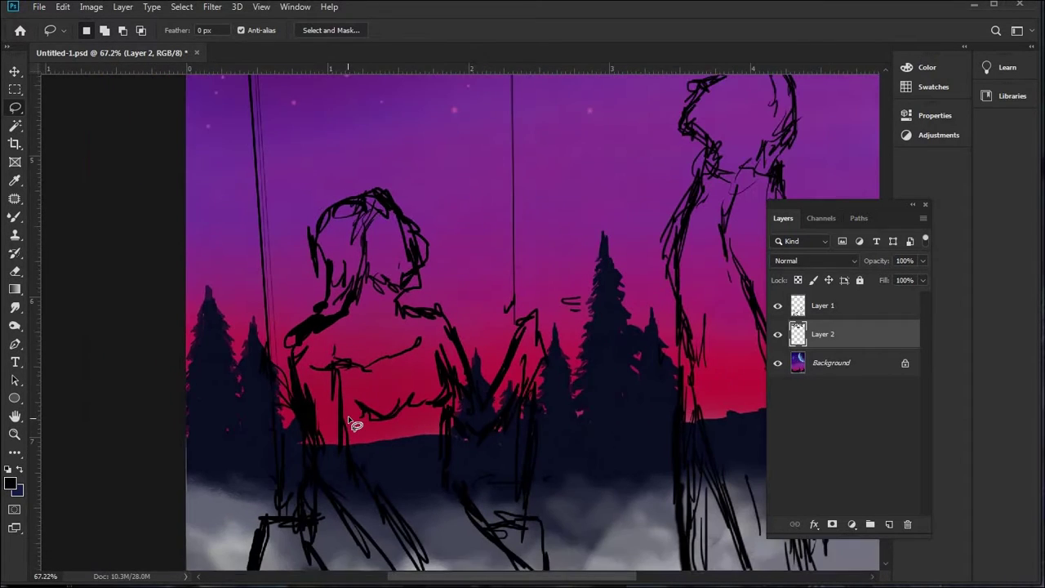
{"action": "scroll", "coordinate": [353, 423], "scroll_direction": "down", "scroll_amount": 2}
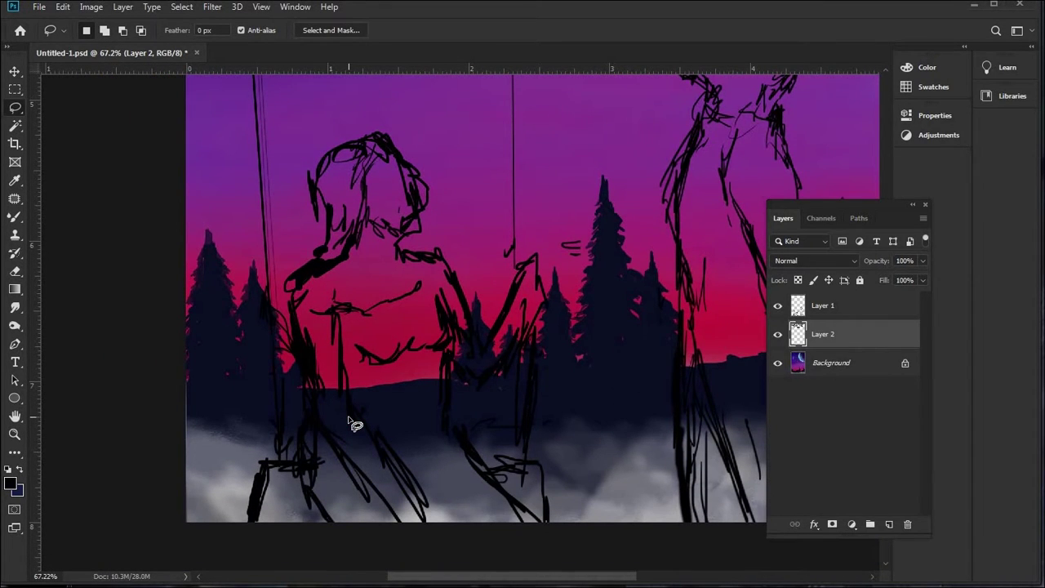
{"action": "scroll", "coordinate": [352, 423], "scroll_direction": "up", "scroll_amount": 1}
{"action": "scroll", "coordinate": [352, 423], "scroll_direction": "down", "scroll_amount": 1}
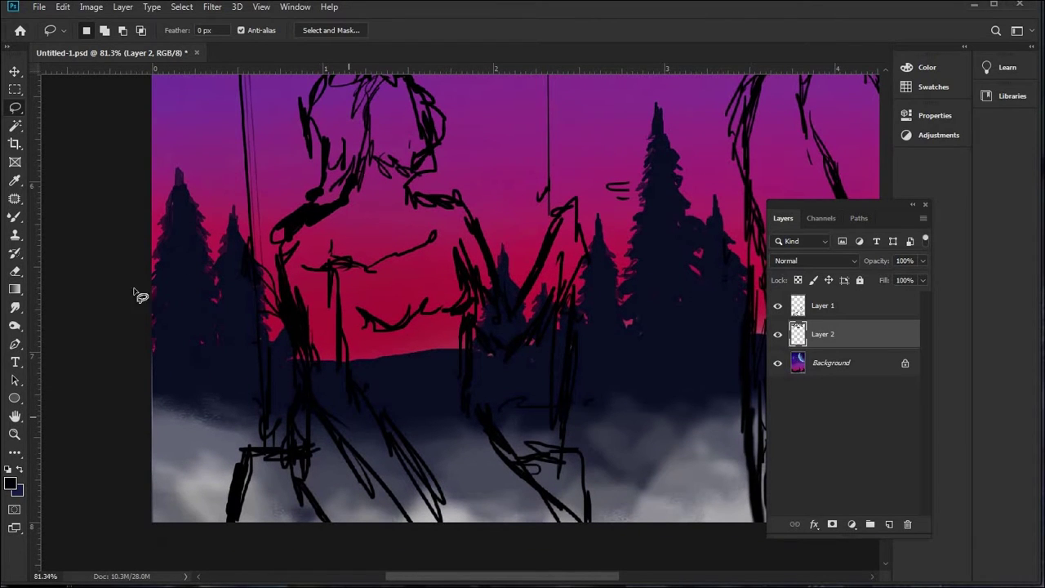
- Choose the Brush tool with the Round Point Stiff preset and set its size to 37 px
{"action": "left_click", "coordinate": [21, 218]}
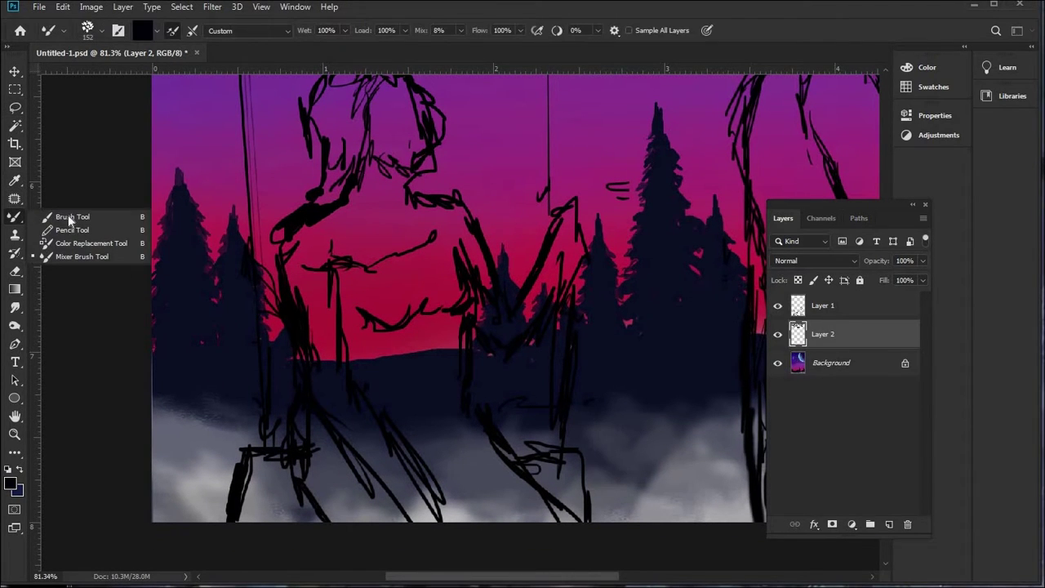
{"action": "left_click", "coordinate": [102, 31]}
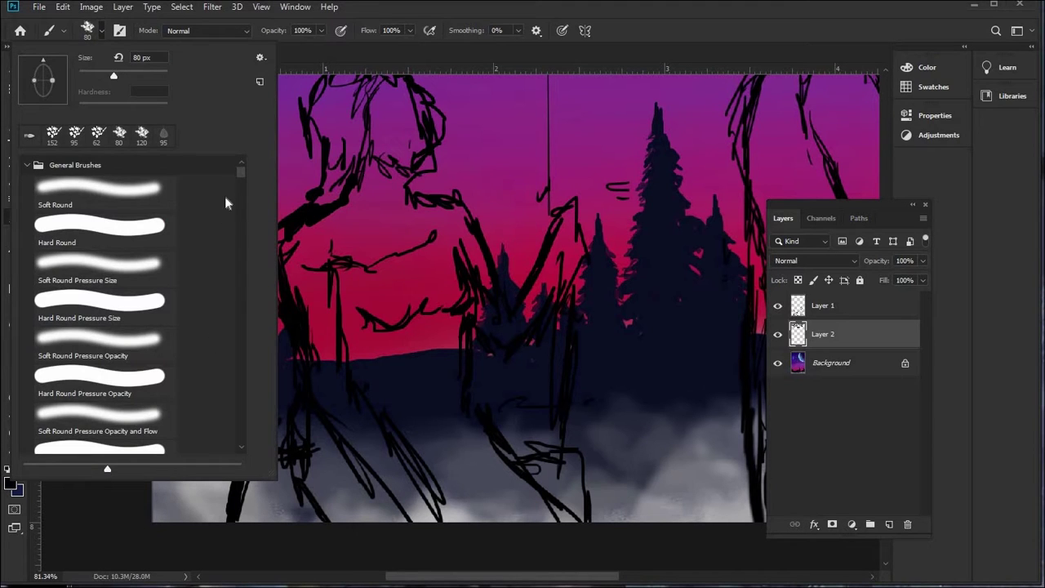
{"action": "scroll", "coordinate": [195, 217], "scroll_direction": "down", "scroll_amount": 7}
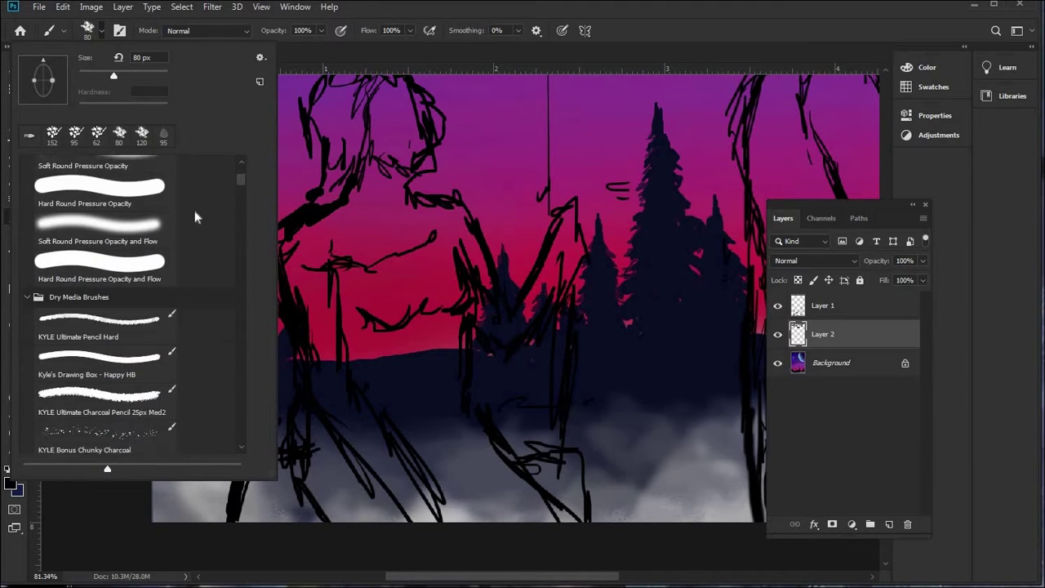
{"action": "scroll", "coordinate": [196, 217], "scroll_direction": "down", "scroll_amount": 8}
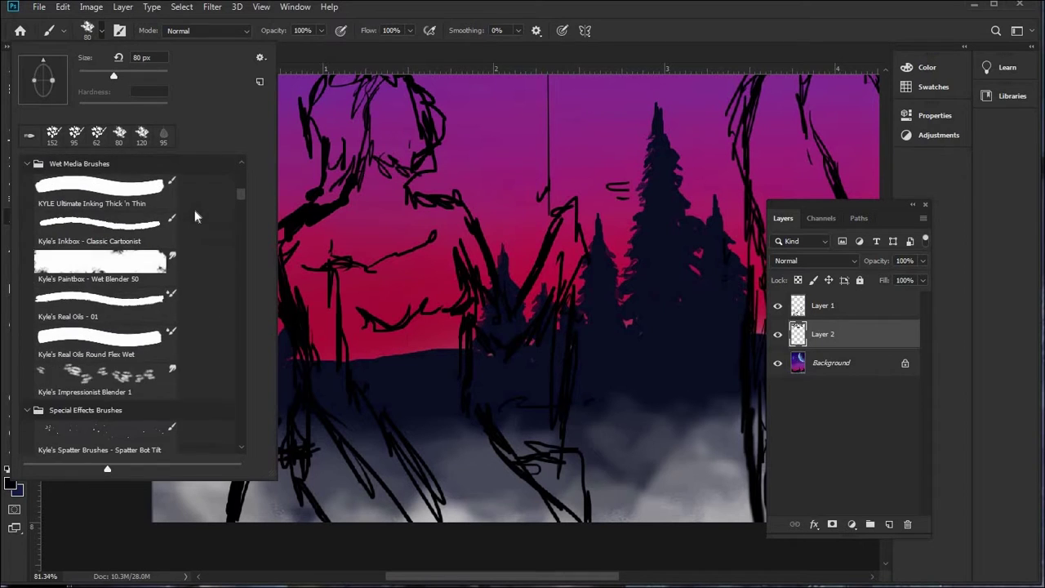
{"action": "scroll", "coordinate": [196, 214], "scroll_direction": "down", "scroll_amount": 8}
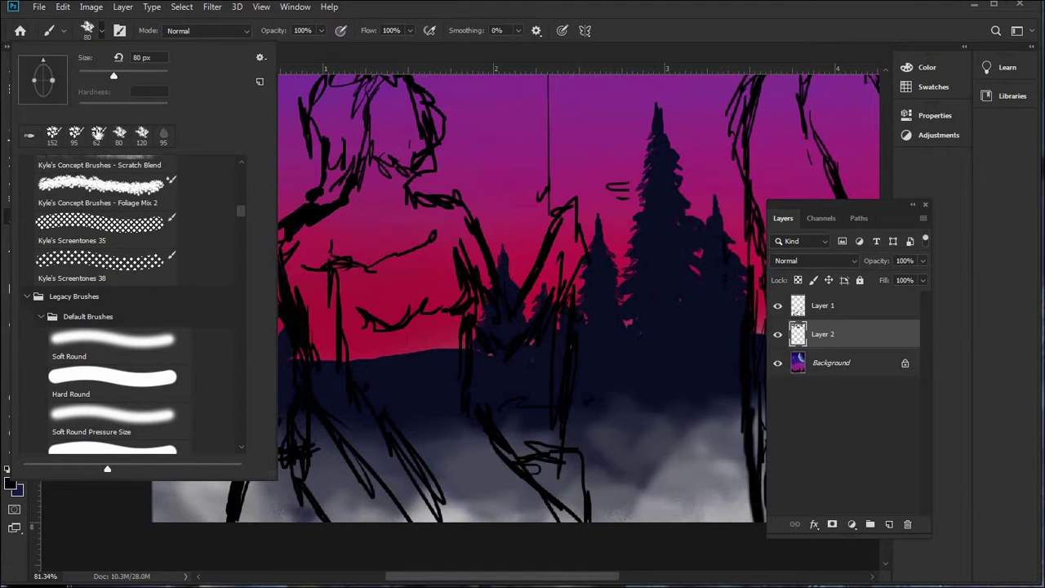
{"action": "left_click", "coordinate": [30, 136]}
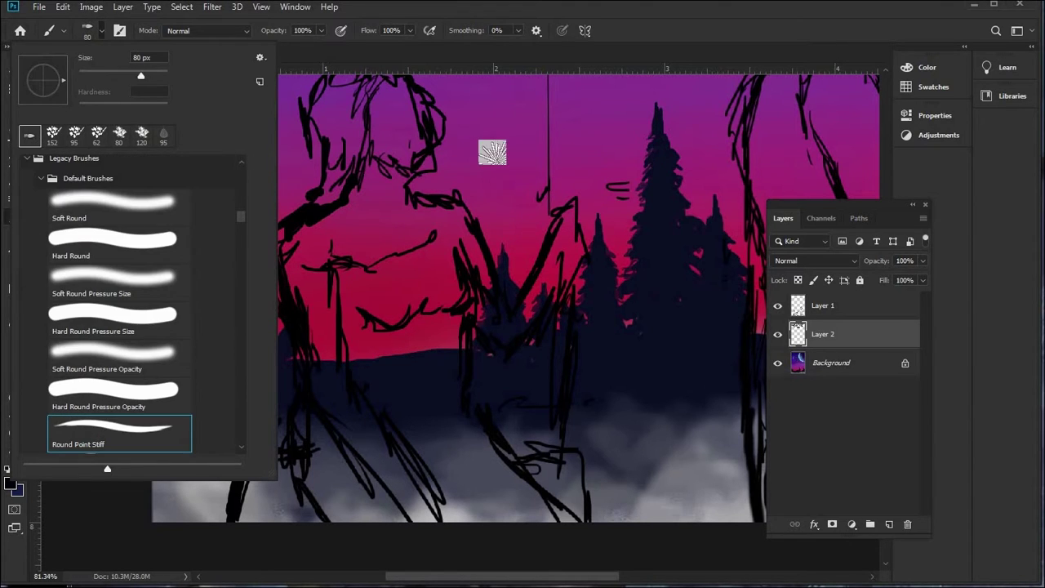
{"action": "left_click", "coordinate": [97, 73]}
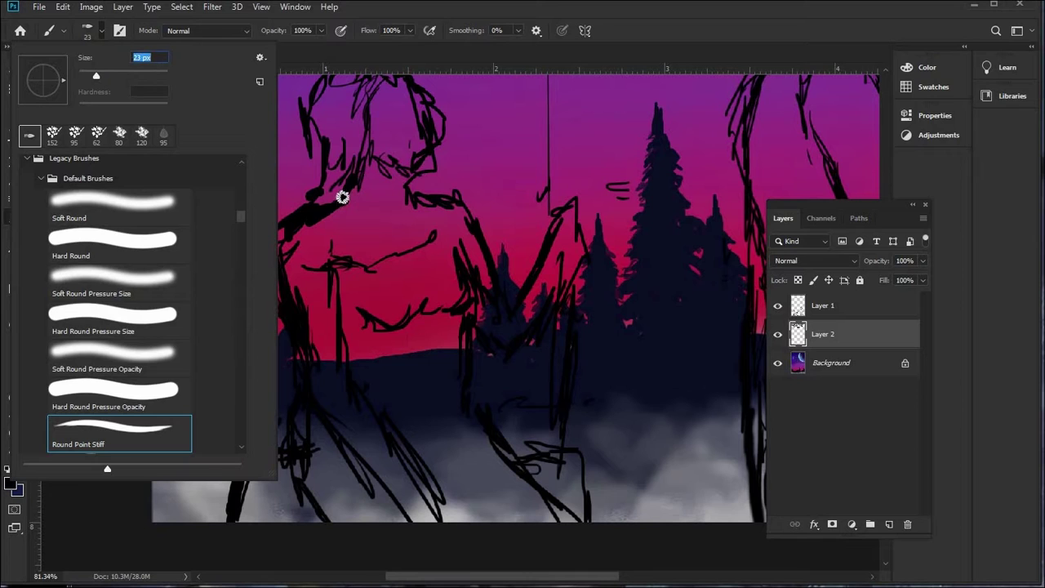
{"action": "left_click", "coordinate": [106, 74]}
{"action": "key", "text": "Return"}
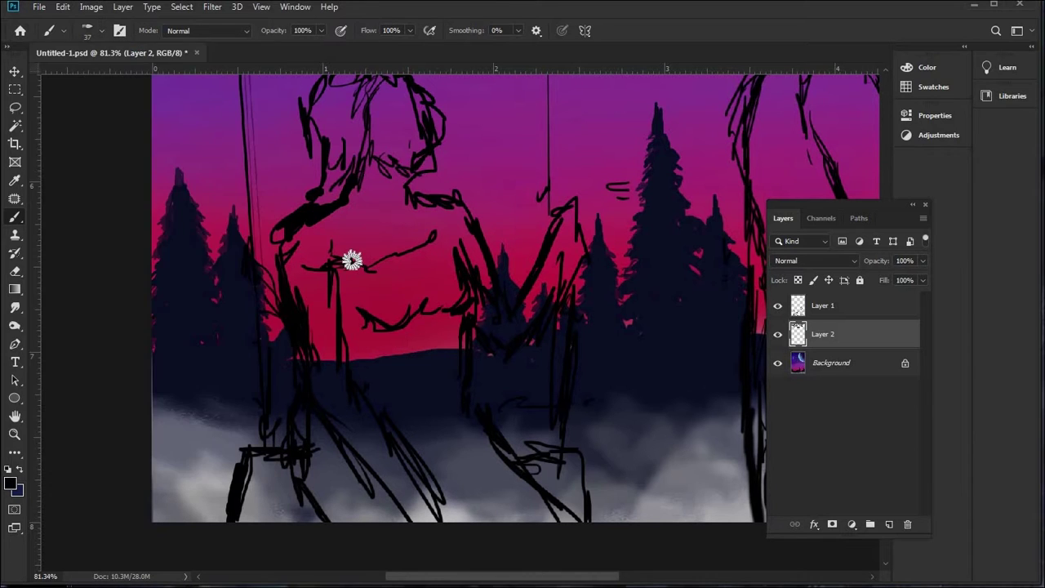
- Lower the opacity of the Layer 1 figure sketch to 9%
{"action": "scroll", "coordinate": [367, 264], "scroll_direction": "up", "scroll_amount": 3}
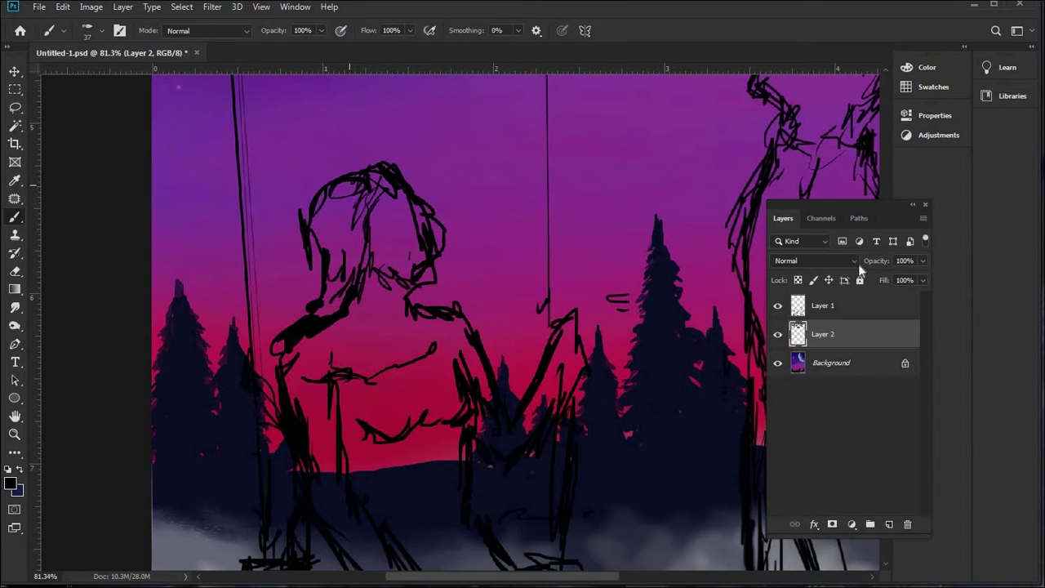
{"action": "left_click", "coordinate": [797, 311]}
{"action": "left_click", "coordinate": [777, 306]}
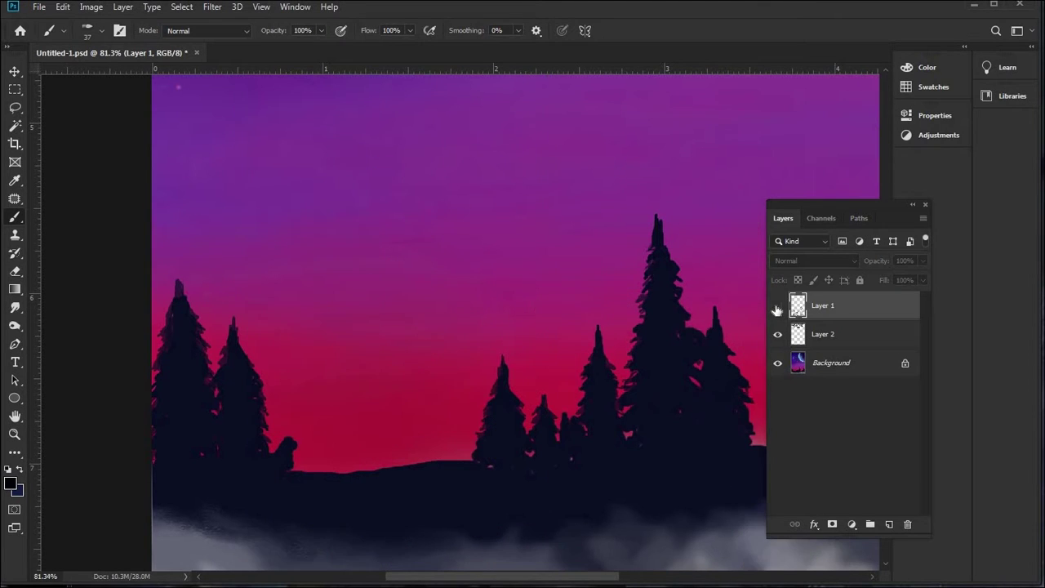
{"action": "key", "text": "ctrl+z"}
{"action": "left_click", "coordinate": [923, 261]}
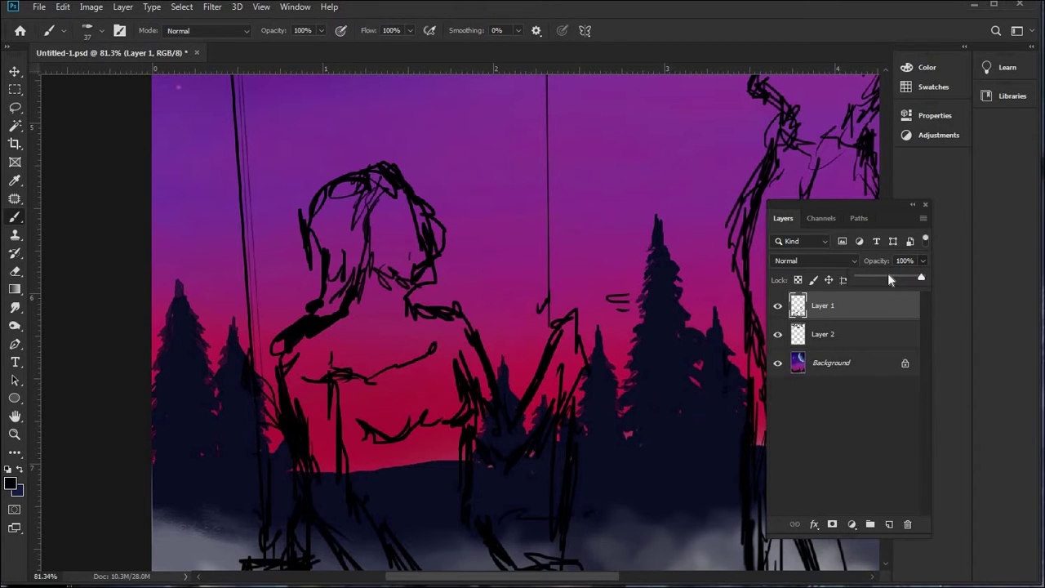
{"action": "left_click_drag", "start_coordinate": [890, 280], "coordinate": [865, 280]}
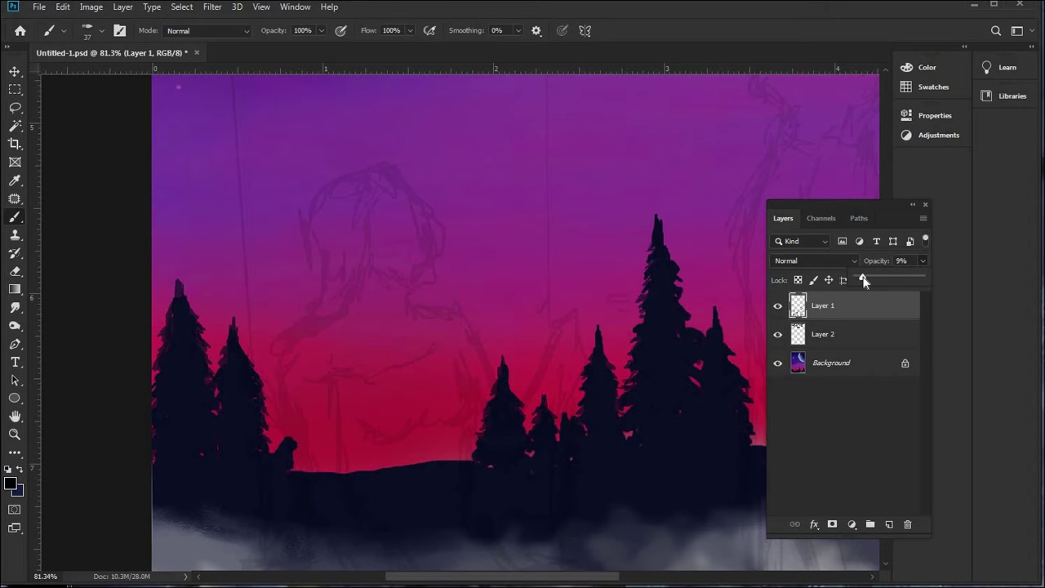
- Make the Background layer active and set the foreground colour to dark blue #16216e for the brush
{"action": "left_click", "coordinate": [840, 364]}
{"action": "scroll", "coordinate": [424, 173], "scroll_direction": "up", "scroll_amount": 2, "text": "alt"}
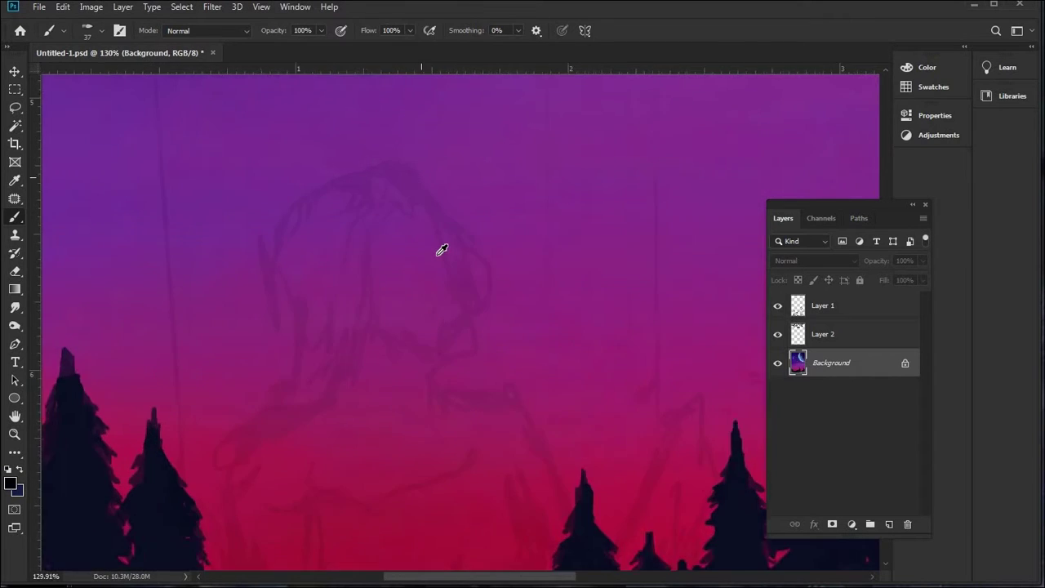
{"action": "scroll", "coordinate": [442, 250], "scroll_direction": "up", "scroll_amount": 1, "text": "alt"}
{"action": "scroll", "coordinate": [442, 249], "scroll_direction": "down", "scroll_amount": 3, "text": "alt"}
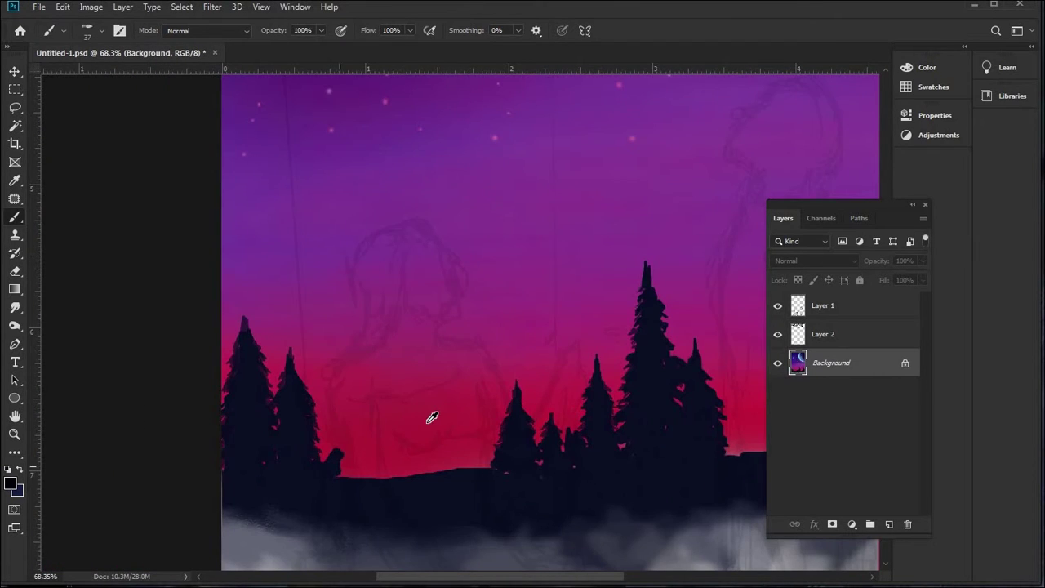
{"action": "scroll", "coordinate": [433, 416], "scroll_direction": "up", "scroll_amount": 1, "text": "alt"}
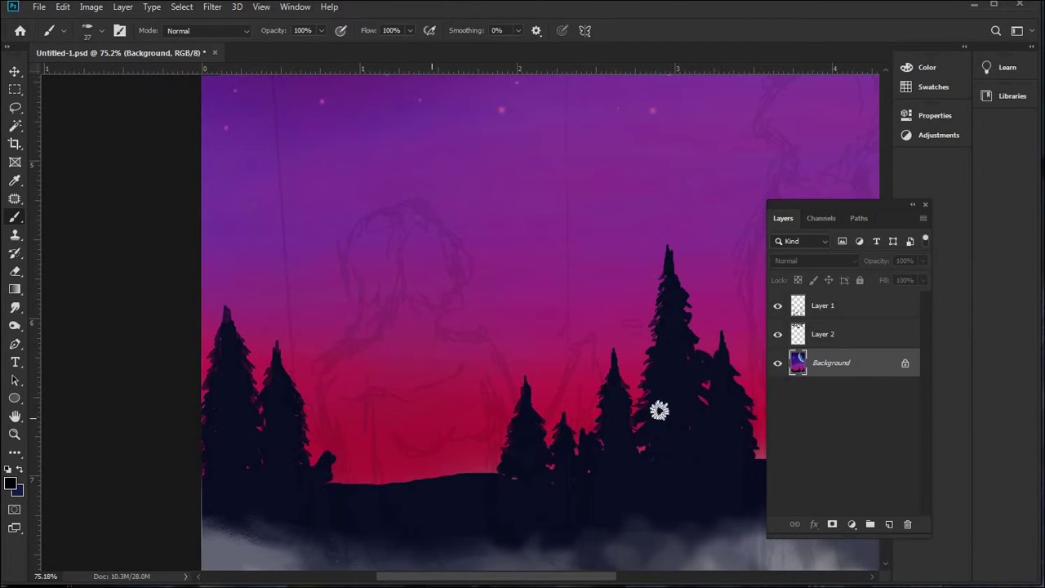
{"action": "left_click", "coordinate": [13, 481]}
{"action": "mouse_move", "coordinate": [804, 206]}
{"action": "left_mouse_down"}
{"action": "mouse_move", "coordinate": [821, 215]}
{"action": "mouse_move", "coordinate": [830, 255]}
{"action": "mouse_move", "coordinate": [814, 273]}
{"action": "left_mouse_up"}
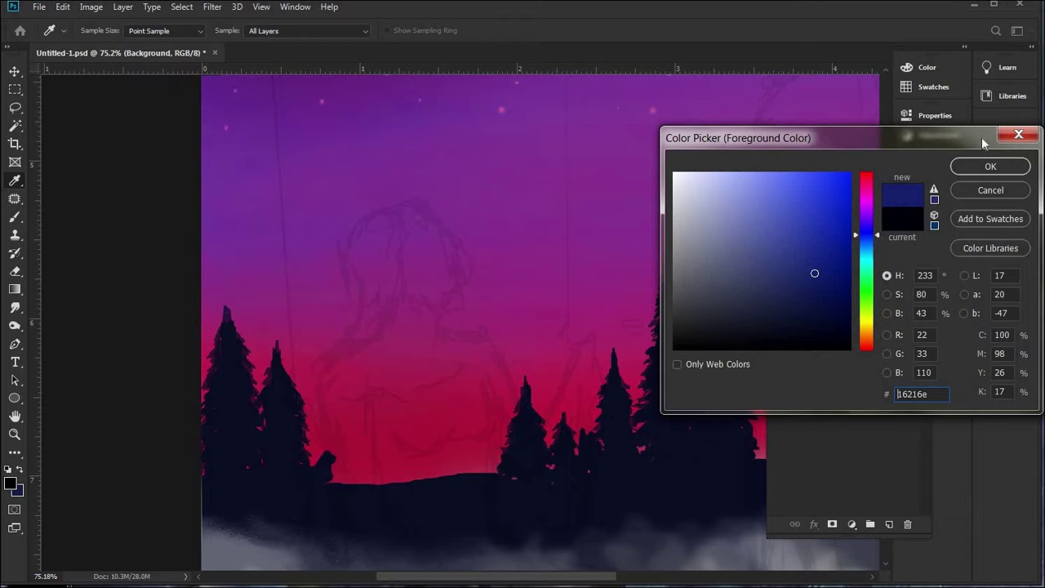
{"action": "left_click", "coordinate": [990, 165]}
{"action": "key", "text": "b"}
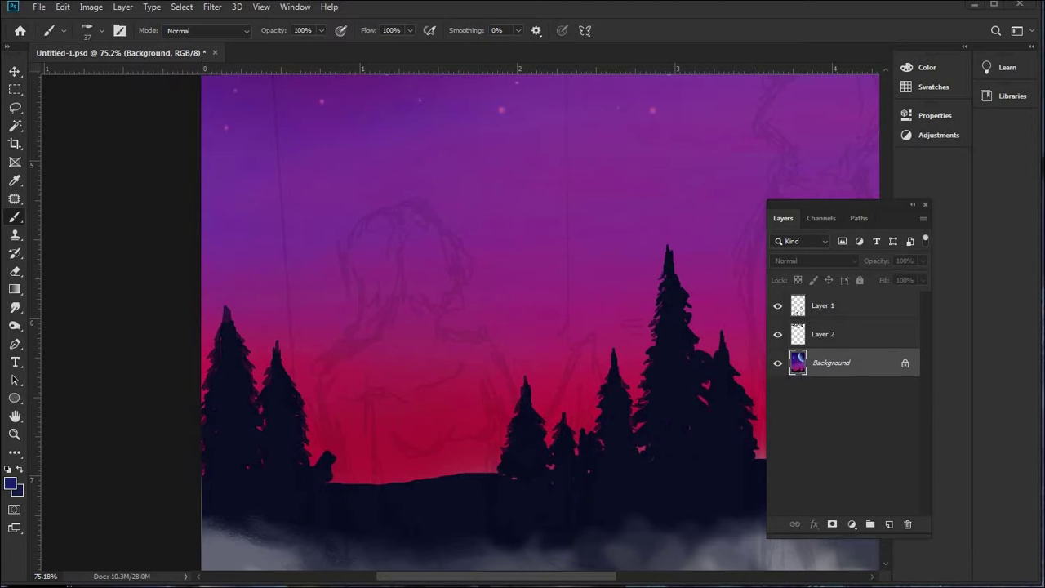
- Reduce the brush to 16 px and trace the seated woman's face profile, front of the neck and outer hair contour
{"action": "scroll", "coordinate": [433, 324], "scroll_direction": "up", "scroll_amount": 8}
{"action": "key", "text": "bracketleft"}
{"action": "key", "text": "bracketleft"}
{"action": "mouse_move", "coordinate": [366, 173]}
{"action": "left_mouse_down"}
{"action": "mouse_move", "coordinate": [413, 217]}
{"action": "mouse_move", "coordinate": [433, 260]}
{"action": "left_mouse_up"}
{"action": "mouse_move", "coordinate": [415, 222]}
{"action": "left_mouse_down"}
{"action": "mouse_move", "coordinate": [472, 293]}
{"action": "mouse_move", "coordinate": [483, 352]}
{"action": "mouse_move", "coordinate": [469, 350]}
{"action": "mouse_move", "coordinate": [494, 380]}
{"action": "mouse_move", "coordinate": [417, 455]}
{"action": "mouse_move", "coordinate": [405, 545]}
{"action": "left_mouse_up"}
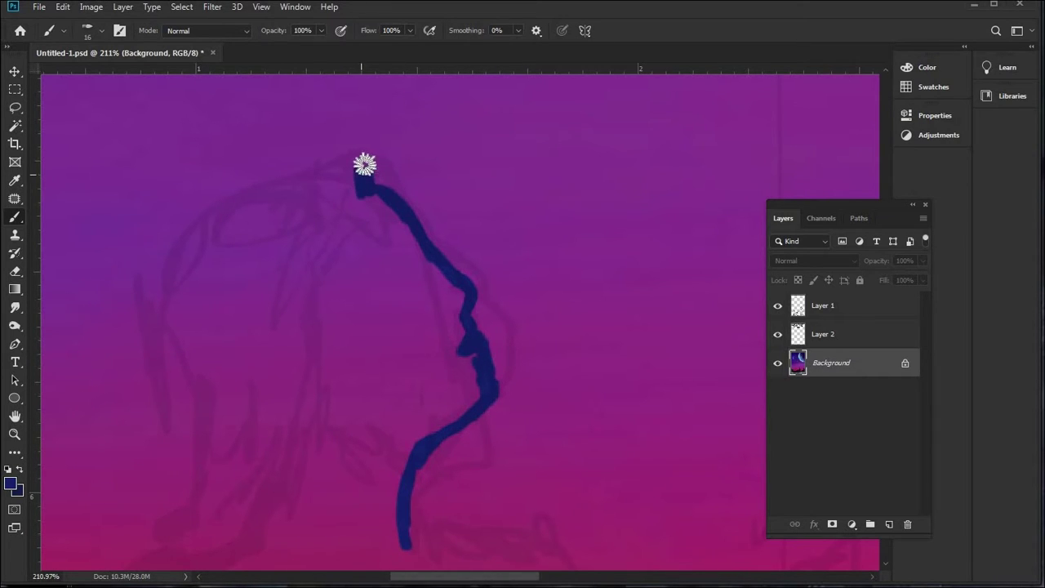
{"action": "mouse_move", "coordinate": [188, 256]}
{"action": "left_mouse_down"}
{"action": "mouse_move", "coordinate": [249, 197]}
{"action": "mouse_move", "coordinate": [303, 190]}
{"action": "mouse_move", "coordinate": [359, 164]}
{"action": "left_mouse_up"}
{"action": "mouse_move", "coordinate": [170, 315]}
{"action": "left_mouse_down"}
{"action": "mouse_move", "coordinate": [187, 252]}
{"action": "mouse_move", "coordinate": [182, 378]}
{"action": "mouse_move", "coordinate": [200, 466]}
{"action": "left_mouse_up"}
- Trace the back of the neck, the ear and the jawline, reducing the brush to 9 px for the fine strokes
{"action": "left_click", "coordinate": [241, 406]}
{"action": "left_click_drag", "start_coordinate": [325, 447], "coordinate": [362, 277]}
{"action": "left_click_drag", "start_coordinate": [244, 216], "coordinate": [225, 397]}
{"action": "mouse_move", "coordinate": [282, 390]}
{"action": "left_mouse_down"}
{"action": "mouse_move", "coordinate": [331, 331]}
{"action": "mouse_move", "coordinate": [352, 257]}
{"action": "mouse_move", "coordinate": [373, 241]}
{"action": "mouse_move", "coordinate": [428, 255]}
{"action": "left_mouse_up"}
{"action": "mouse_move", "coordinate": [366, 201]}
{"action": "left_mouse_down"}
{"action": "mouse_move", "coordinate": [348, 238]}
{"action": "mouse_move", "coordinate": [359, 270]}
{"action": "left_mouse_up"}
{"action": "mouse_move", "coordinate": [335, 257]}
{"action": "left_mouse_down"}
{"action": "mouse_move", "coordinate": [368, 275]}
{"action": "mouse_move", "coordinate": [344, 242]}
{"action": "mouse_move", "coordinate": [406, 296]}
{"action": "left_mouse_up"}
{"action": "right_click", "coordinate": [345, 241]}
{"action": "left_click_drag", "start_coordinate": [369, 240], "coordinate": [376, 268]}
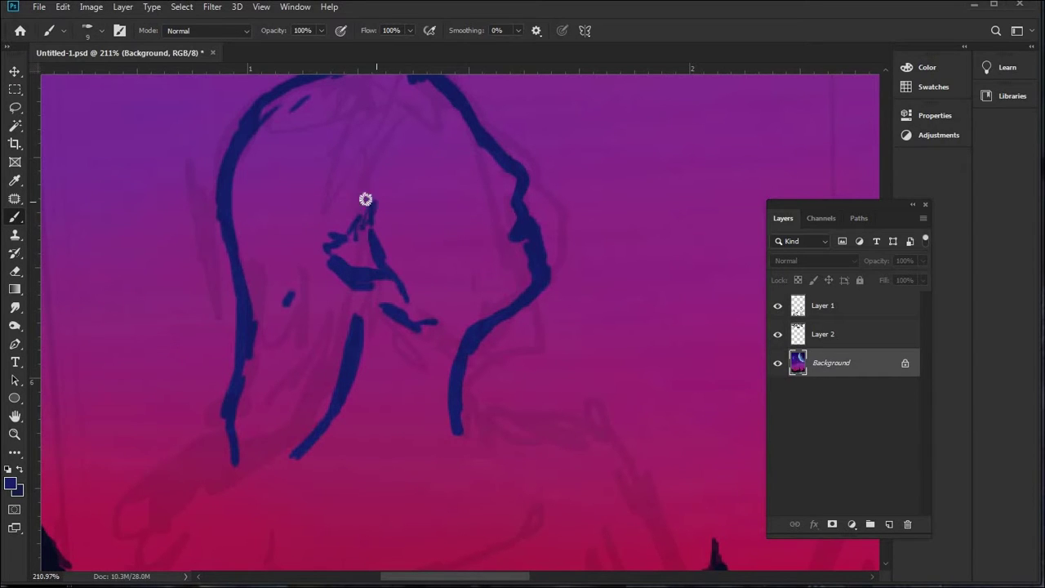
- Draw the hairline from crown to ear and add the eye, eyebrow, nose and mouth details to the woman's face
{"action": "scroll", "coordinate": [394, 145], "scroll_direction": "up", "scroll_amount": 2}
{"action": "mouse_move", "coordinate": [408, 117]}
{"action": "left_mouse_down"}
{"action": "mouse_move", "coordinate": [391, 137]}
{"action": "mouse_move", "coordinate": [398, 193]}
{"action": "mouse_move", "coordinate": [365, 249]}
{"action": "left_mouse_up"}
{"action": "left_click_drag", "start_coordinate": [383, 145], "coordinate": [377, 222]}
{"action": "mouse_move", "coordinate": [438, 204]}
{"action": "left_mouse_down"}
{"action": "mouse_move", "coordinate": [466, 168]}
{"action": "mouse_move", "coordinate": [471, 189]}
{"action": "mouse_move", "coordinate": [452, 211]}
{"action": "mouse_move", "coordinate": [492, 196]}
{"action": "left_mouse_up"}
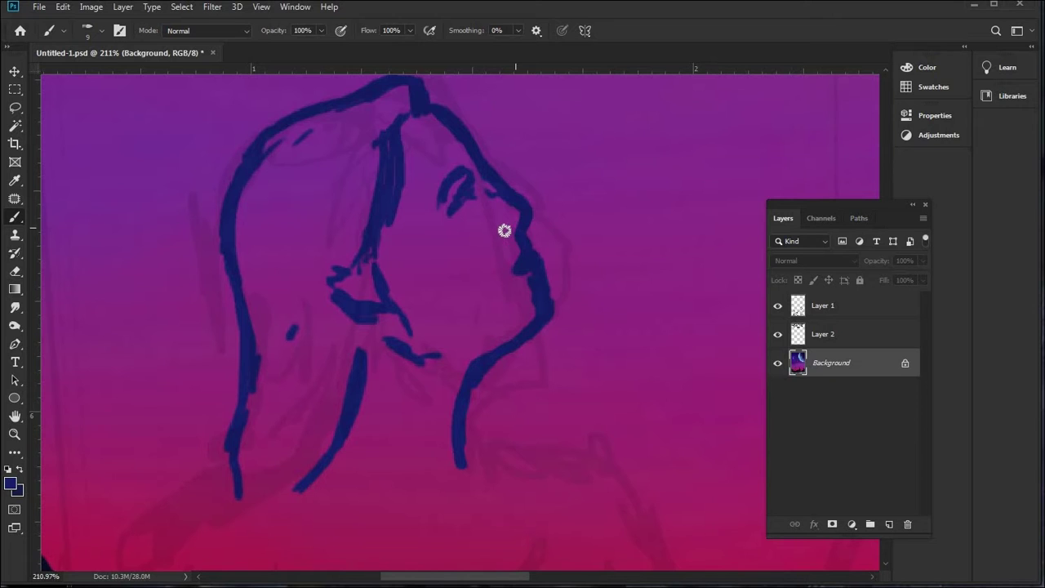
{"action": "left_click_drag", "start_coordinate": [517, 231], "coordinate": [509, 234]}
{"action": "mouse_move", "coordinate": [519, 251]}
{"action": "left_mouse_down"}
{"action": "mouse_move", "coordinate": [506, 269]}
{"action": "mouse_move", "coordinate": [517, 254]}
{"action": "mouse_move", "coordinate": [537, 274]}
{"action": "left_mouse_up"}
{"action": "left_click_drag", "start_coordinate": [546, 324], "coordinate": [524, 343]}
- Trace the near shoulder and the outer edge of the arm from the neck down to the fog
{"action": "left_click_drag", "start_coordinate": [427, 287], "coordinate": [457, 8]}
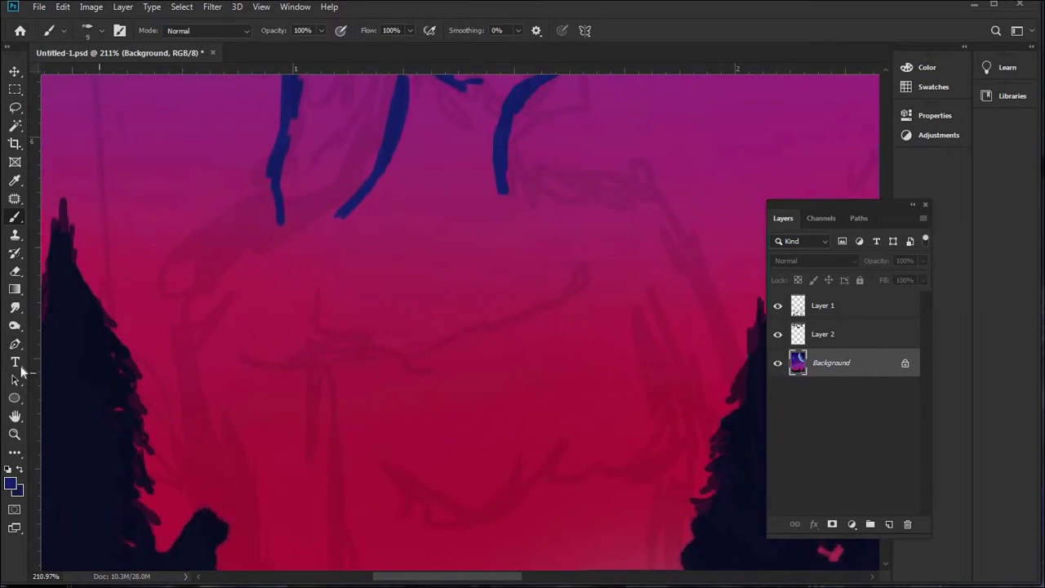
{"action": "key", "text": "z"}
{"action": "key", "text": "ctrl+1"}
{"action": "scroll", "coordinate": [443, 262], "scroll_direction": "down", "scroll_amount": 2}
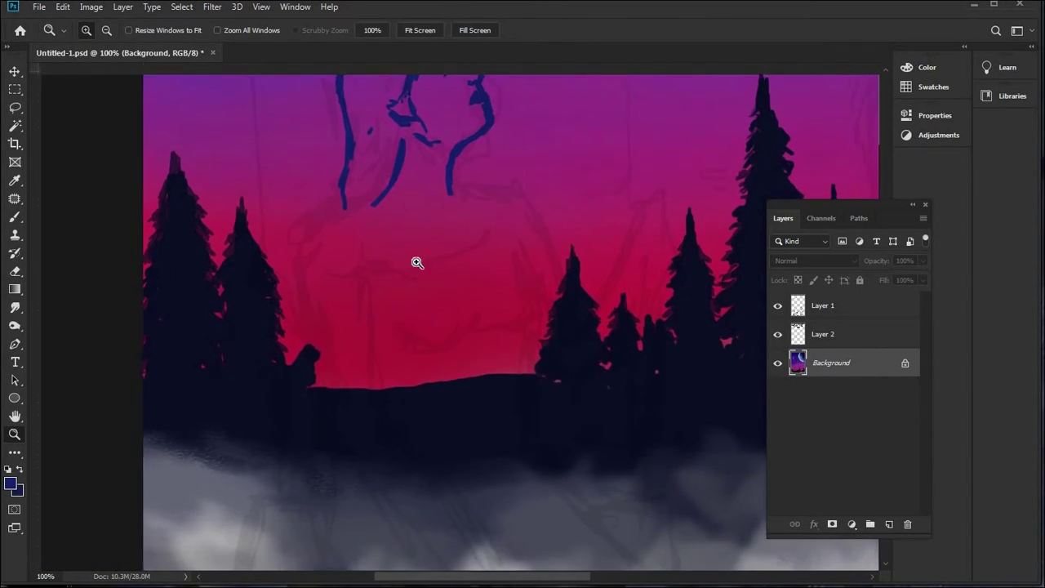
{"action": "key", "text": "b"}
{"action": "mouse_move", "coordinate": [374, 195]}
{"action": "left_mouse_down"}
{"action": "mouse_move", "coordinate": [318, 244]}
{"action": "mouse_move", "coordinate": [302, 313]}
{"action": "mouse_move", "coordinate": [356, 490]}
{"action": "left_mouse_up"}
{"action": "key", "text": "z"}
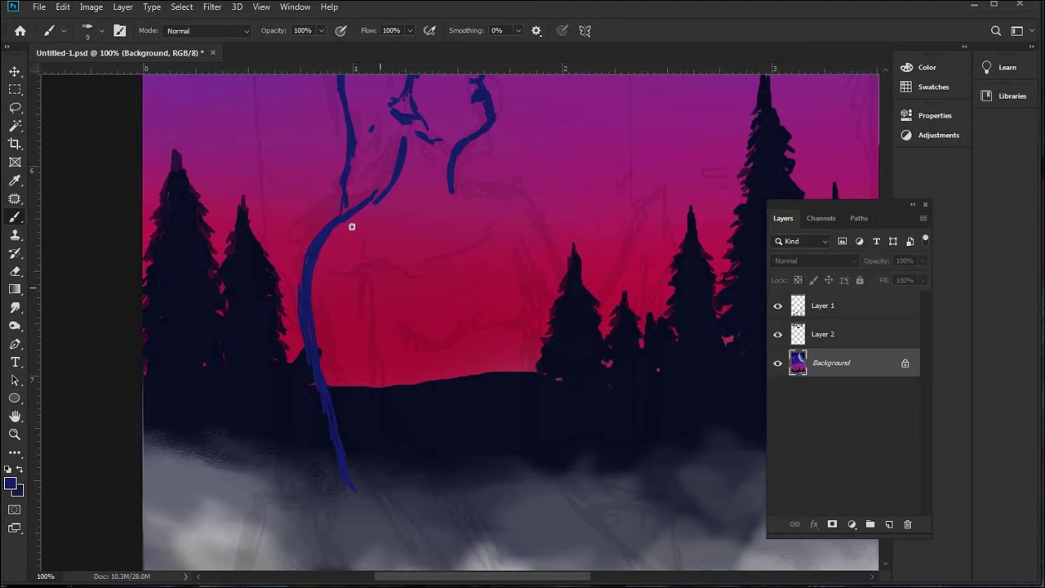
- Draw the collarbones, far shoulder, sleeve, inner edge of the near arm and bodice curves on the torso
{"action": "mouse_move", "coordinate": [372, 219]}
{"action": "left_mouse_down"}
{"action": "mouse_move", "coordinate": [527, 203]}
{"action": "mouse_move", "coordinate": [538, 220]}
{"action": "left_mouse_up"}
{"action": "mouse_move", "coordinate": [315, 269]}
{"action": "left_mouse_down"}
{"action": "mouse_move", "coordinate": [303, 286]}
{"action": "mouse_move", "coordinate": [356, 273]}
{"action": "mouse_move", "coordinate": [373, 294]}
{"action": "mouse_move", "coordinate": [368, 338]}
{"action": "mouse_move", "coordinate": [387, 438]}
{"action": "mouse_move", "coordinate": [372, 378]}
{"action": "mouse_move", "coordinate": [390, 446]}
{"action": "left_mouse_up"}
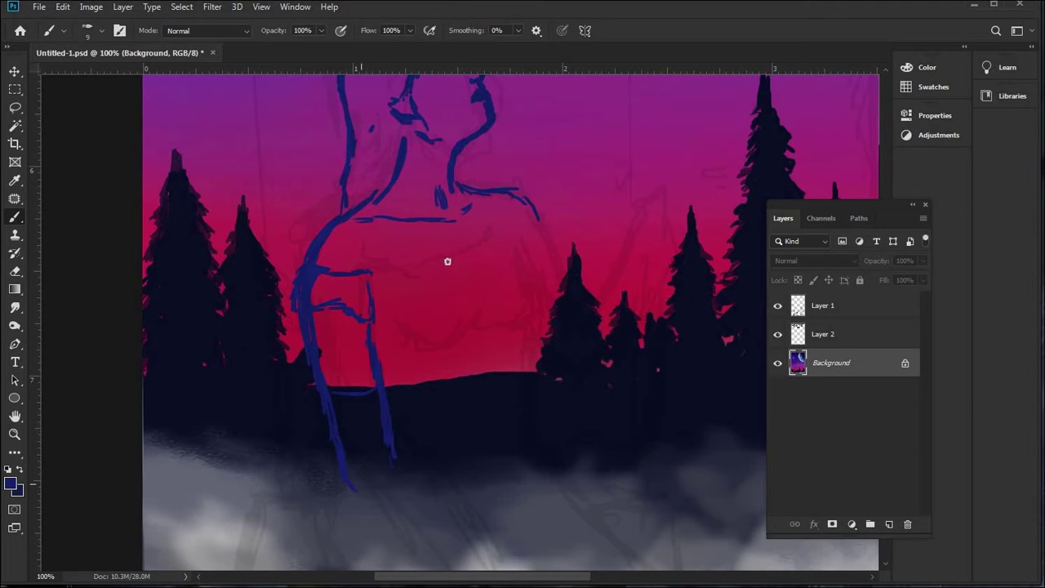
{"action": "mouse_move", "coordinate": [380, 288]}
{"action": "left_mouse_down"}
{"action": "mouse_move", "coordinate": [473, 274]}
{"action": "mouse_move", "coordinate": [477, 288]}
{"action": "mouse_move", "coordinate": [464, 268]}
{"action": "mouse_move", "coordinate": [472, 278]}
{"action": "mouse_move", "coordinate": [457, 340]}
{"action": "left_mouse_up"}
{"action": "mouse_move", "coordinate": [523, 242]}
{"action": "left_mouse_down"}
{"action": "mouse_move", "coordinate": [541, 274]}
{"action": "mouse_move", "coordinate": [500, 328]}
{"action": "left_mouse_up"}
{"action": "left_click_drag", "start_coordinate": [537, 266], "coordinate": [550, 283]}
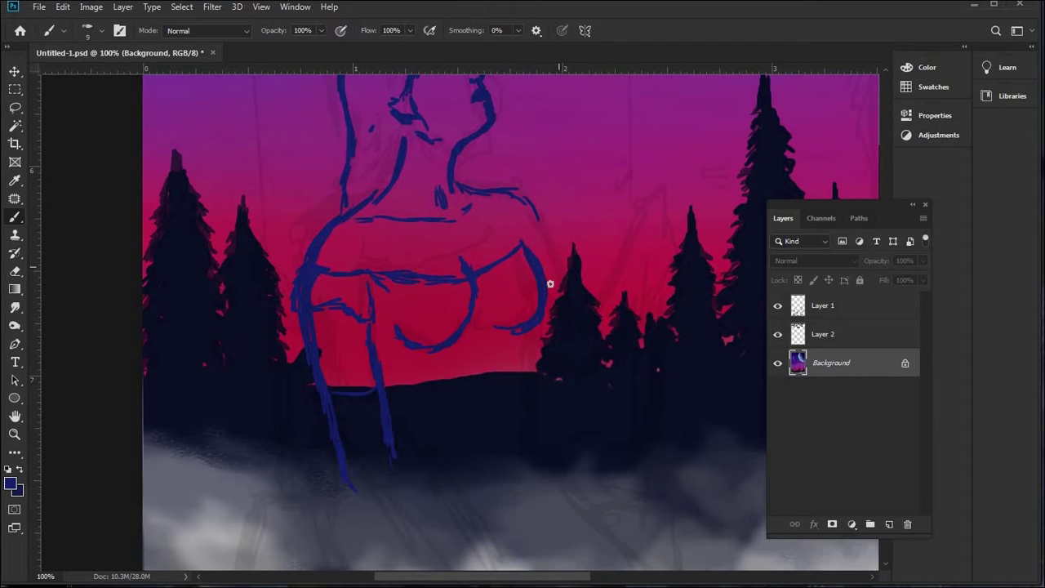
- Outline the far arm bent at the elbow with its raised forearm and hand, and add the adjacent waist line
{"action": "left_click", "coordinate": [13, 435]}
{"action": "left_click", "coordinate": [419, 534], "text": "alt"}
{"action": "left_click", "coordinate": [479, 384]}
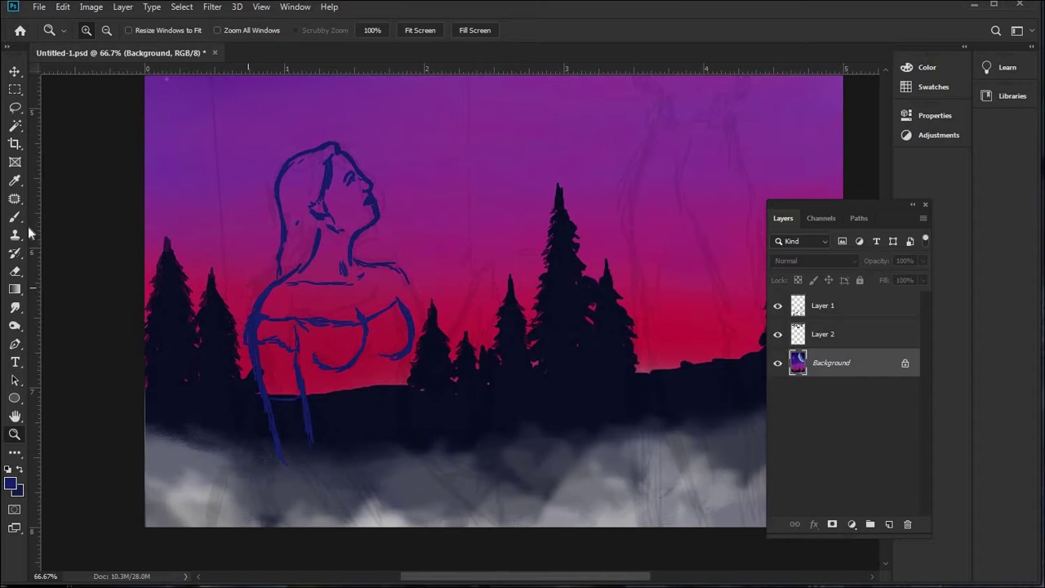
{"action": "left_click", "coordinate": [14, 217]}
{"action": "left_click_drag", "start_coordinate": [411, 290], "coordinate": [425, 327]}
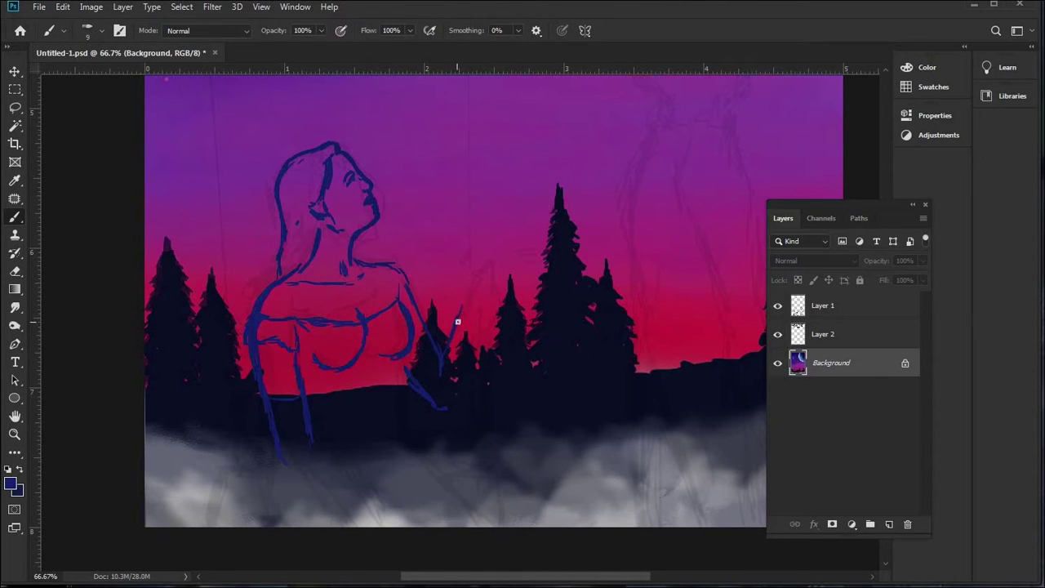
{"action": "mouse_move", "coordinate": [489, 293]}
{"action": "left_mouse_down"}
{"action": "mouse_move", "coordinate": [467, 404]}
{"action": "mouse_move", "coordinate": [459, 395]}
{"action": "mouse_move", "coordinate": [474, 350]}
{"action": "mouse_move", "coordinate": [451, 404]}
{"action": "left_mouse_up"}
{"action": "left_click_drag", "start_coordinate": [402, 377], "coordinate": [400, 436]}
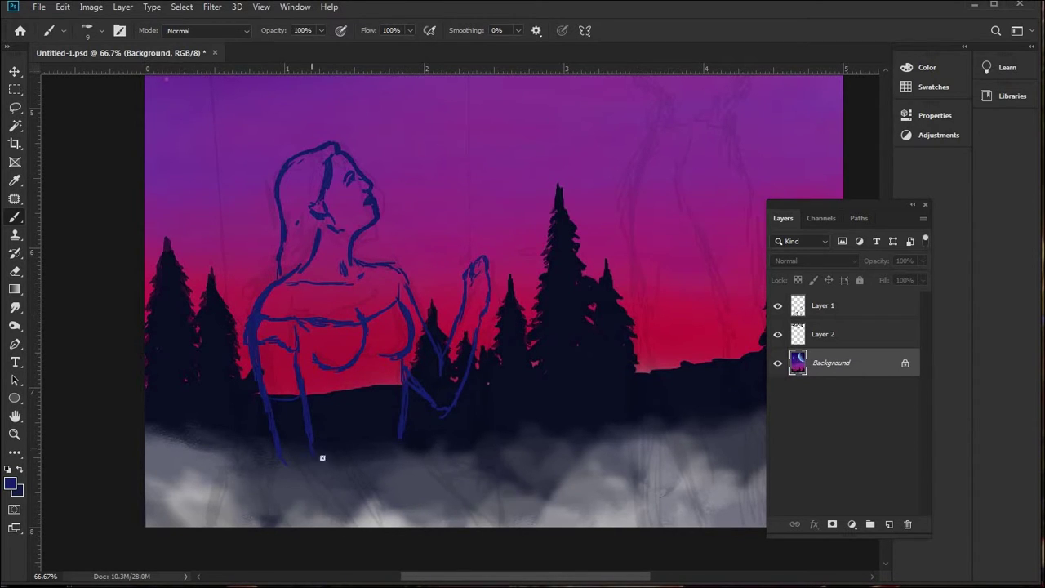
- Outline the thighs, hip line and the near arm's lower end in the fog, and add the seat's edges on both sides
{"action": "left_click_drag", "start_coordinate": [327, 459], "coordinate": [392, 525]}
{"action": "left_click_drag", "start_coordinate": [297, 475], "coordinate": [357, 526]}
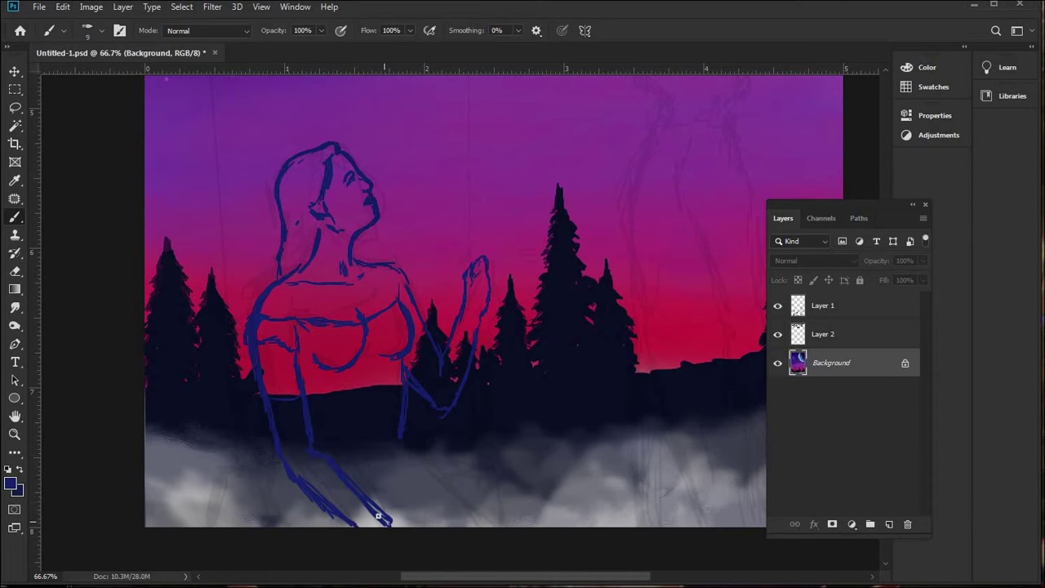
{"action": "left_click_drag", "start_coordinate": [285, 476], "coordinate": [280, 527]}
{"action": "left_click_drag", "start_coordinate": [408, 455], "coordinate": [481, 521]}
{"action": "left_click_drag", "start_coordinate": [423, 470], "coordinate": [488, 526]}
{"action": "mouse_move", "coordinate": [219, 526]}
{"action": "left_mouse_down"}
{"action": "mouse_move", "coordinate": [232, 490]}
{"action": "mouse_move", "coordinate": [278, 481]}
{"action": "left_mouse_up"}
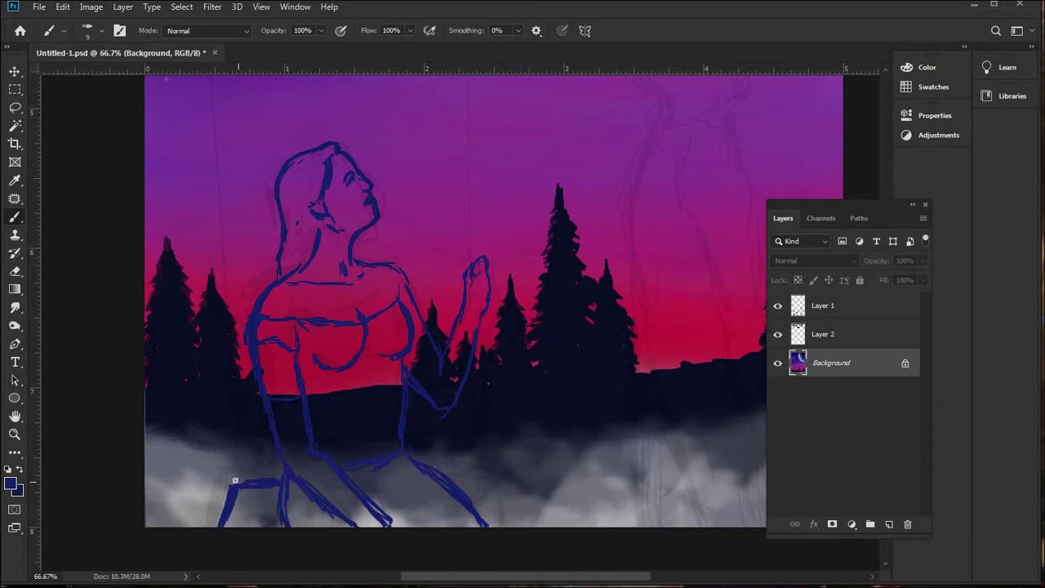
{"action": "left_click_drag", "start_coordinate": [463, 485], "coordinate": [499, 522]}
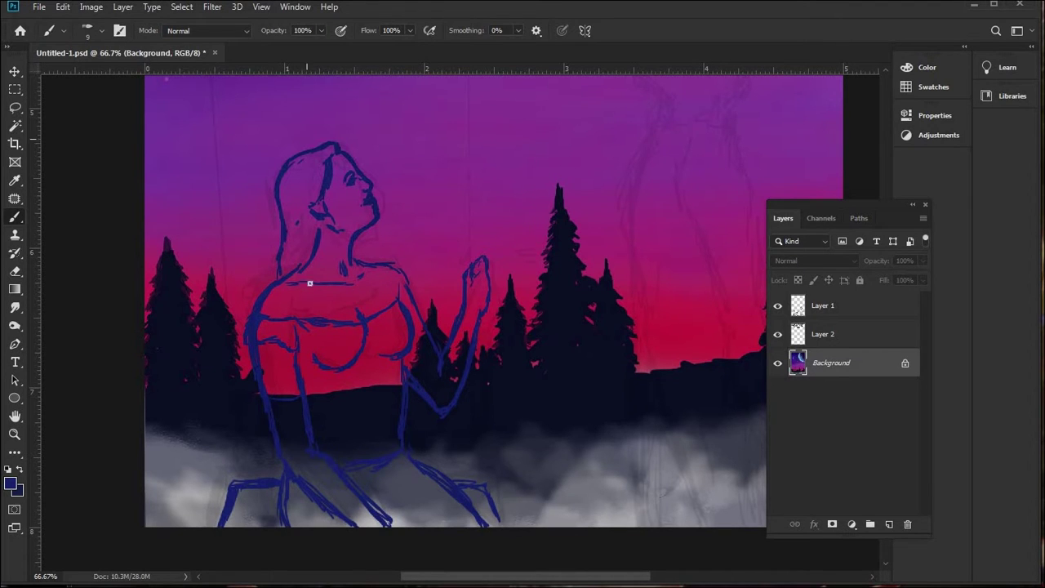
- Fill most of the head inside the blue outline with black using a 25 px brush
{"action": "key", "text": "z"}
{"action": "left_click", "coordinate": [398, 460]}
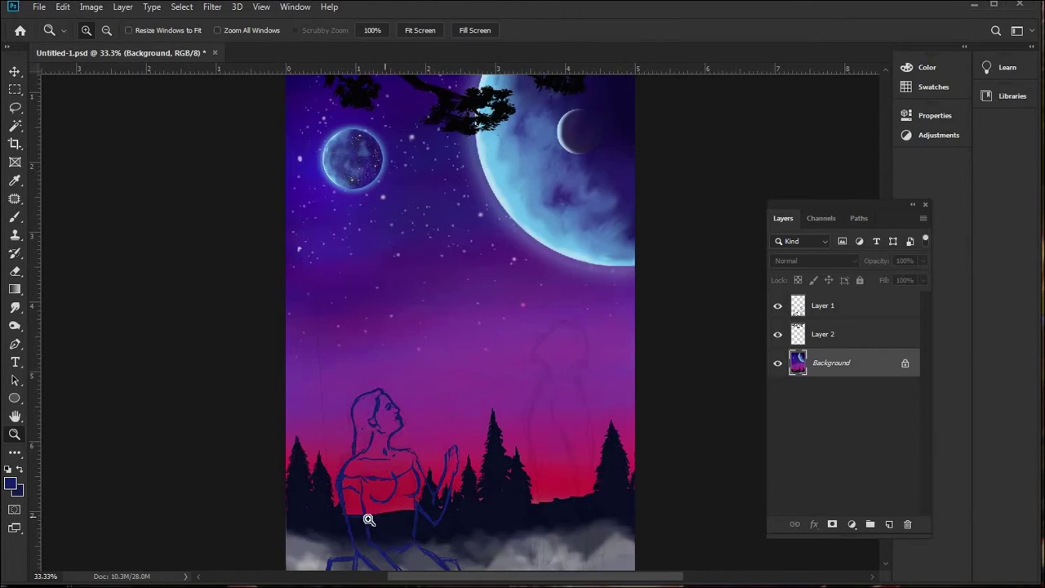
{"action": "left_click", "coordinate": [388, 418]}
{"action": "left_click", "coordinate": [388, 418]}
{"action": "left_click", "coordinate": [389, 418]}
{"action": "left_click", "coordinate": [388, 418]}
{"action": "left_click", "coordinate": [18, 221]}
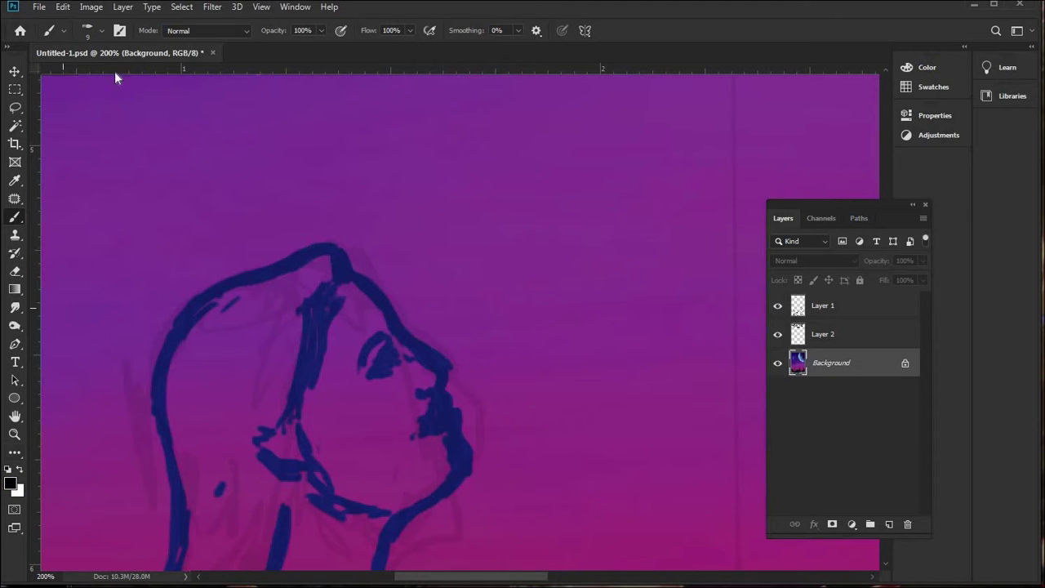
{"action": "left_click", "coordinate": [101, 30]}
{"action": "mouse_move", "coordinate": [325, 396]}
{"action": "left_mouse_down"}
{"action": "mouse_move", "coordinate": [299, 381]}
{"action": "mouse_move", "coordinate": [350, 298]}
{"action": "mouse_move", "coordinate": [373, 320]}
{"action": "mouse_move", "coordinate": [348, 363]}
{"action": "mouse_move", "coordinate": [382, 357]}
{"action": "mouse_move", "coordinate": [396, 381]}
{"action": "mouse_move", "coordinate": [321, 368]}
{"action": "mouse_move", "coordinate": [396, 346]}
{"action": "mouse_move", "coordinate": [280, 354]}
{"action": "mouse_move", "coordinate": [285, 422]}
{"action": "mouse_move", "coordinate": [385, 422]}
{"action": "mouse_move", "coordinate": [243, 451]}
{"action": "mouse_move", "coordinate": [191, 366]}
{"action": "mouse_move", "coordinate": [336, 294]}
{"action": "mouse_move", "coordinate": [345, 373]}
{"action": "mouse_move", "coordinate": [187, 359]}
{"action": "mouse_move", "coordinate": [250, 292]}
{"action": "mouse_move", "coordinate": [261, 297]}
{"action": "mouse_move", "coordinate": [315, 250]}
{"action": "mouse_move", "coordinate": [330, 262]}
{"action": "mouse_move", "coordinate": [310, 264]}
{"action": "mouse_move", "coordinate": [361, 313]}
{"action": "mouse_move", "coordinate": [354, 280]}
{"action": "mouse_move", "coordinate": [365, 285]}
{"action": "mouse_move", "coordinate": [396, 350]}
{"action": "mouse_move", "coordinate": [355, 431]}
{"action": "mouse_move", "coordinate": [343, 419]}
{"action": "left_mouse_up"}
- Try strokes over the brow and nose area in the outline's dark blue and in dark grey 252424
{"action": "key", "text": "i"}
{"action": "left_click", "coordinate": [204, 292]}
{"action": "left_click", "coordinate": [14, 217]}
{"action": "mouse_move", "coordinate": [378, 352]}
{"action": "left_mouse_down"}
{"action": "mouse_move", "coordinate": [390, 339]}
{"action": "mouse_move", "coordinate": [413, 357]}
{"action": "mouse_move", "coordinate": [428, 407]}
{"action": "left_mouse_up"}
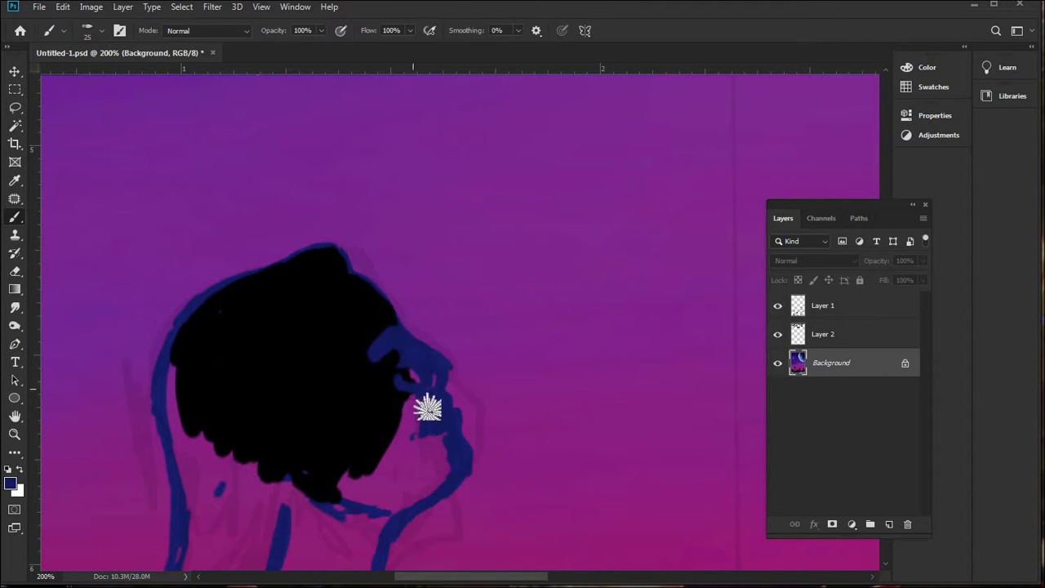
{"action": "key", "text": "i"}
{"action": "left_click", "coordinate": [11, 483]}
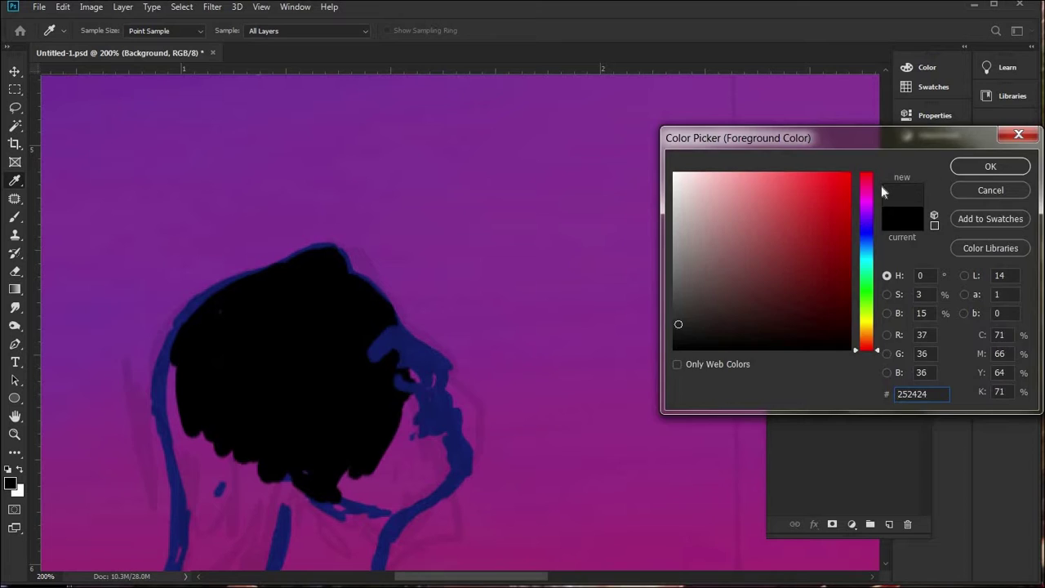
{"action": "key", "text": "Return"}
{"action": "key", "text": "b"}
{"action": "mouse_move", "coordinate": [384, 350]}
{"action": "left_mouse_down"}
{"action": "mouse_move", "coordinate": [403, 401]}
{"action": "mouse_move", "coordinate": [395, 412]}
{"action": "left_mouse_up"}
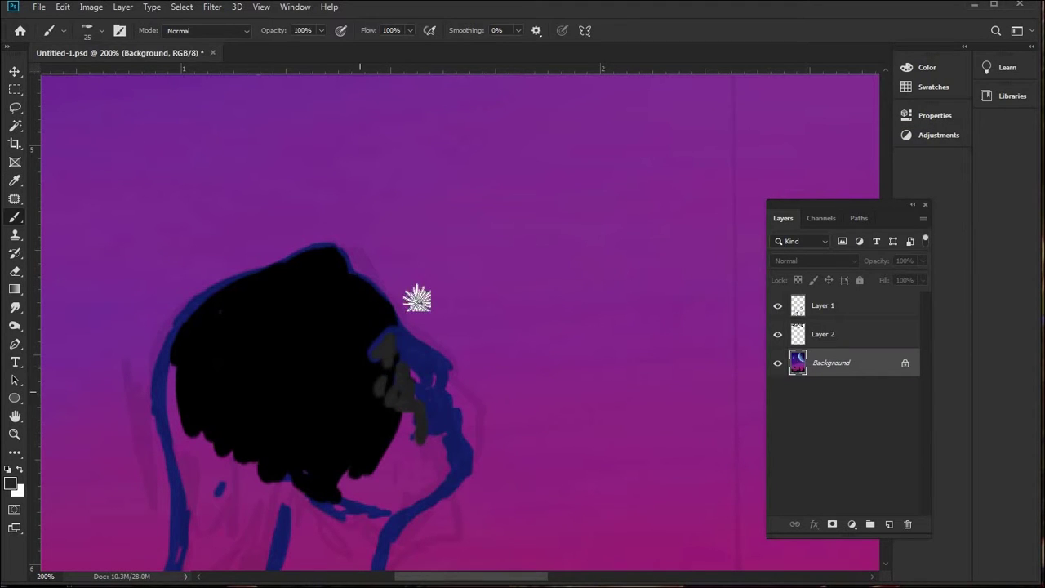
- Set the brush to 16 px and paint black up to the outline along the back of the head, crown and forehead
{"action": "left_click", "coordinate": [103, 34]}
{"action": "type", "text": "16"}
{"action": "mouse_move", "coordinate": [372, 341]}
{"action": "left_mouse_down"}
{"action": "mouse_move", "coordinate": [397, 373]}
{"action": "mouse_move", "coordinate": [388, 393]}
{"action": "left_mouse_up"}
{"action": "mouse_move", "coordinate": [171, 350]}
{"action": "left_mouse_down"}
{"action": "mouse_move", "coordinate": [205, 300]}
{"action": "mouse_move", "coordinate": [236, 297]}
{"action": "mouse_move", "coordinate": [304, 256]}
{"action": "mouse_move", "coordinate": [360, 283]}
{"action": "left_mouse_up"}
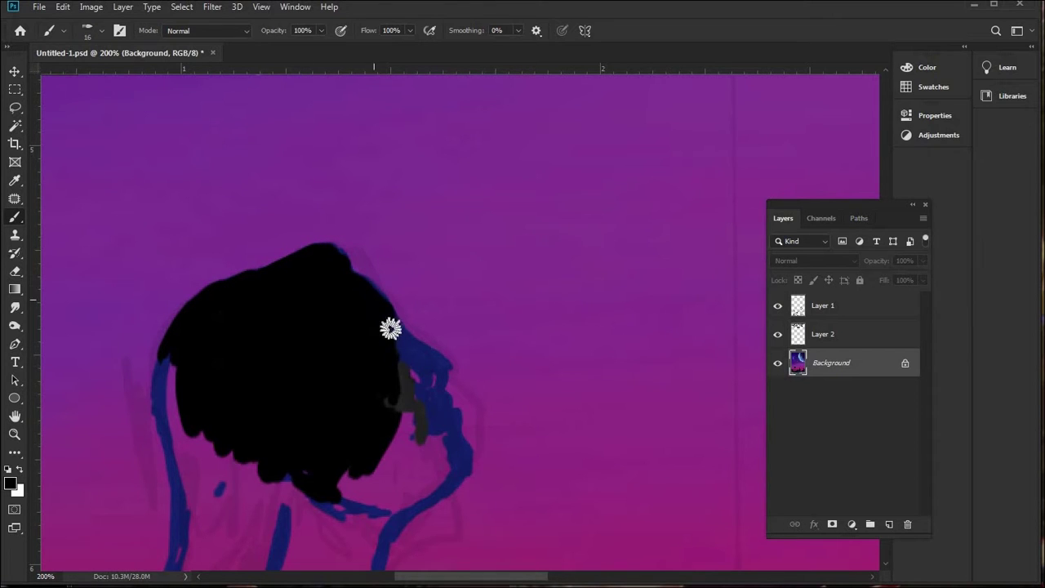
{"action": "left_click_drag", "start_coordinate": [411, 338], "coordinate": [420, 335]}
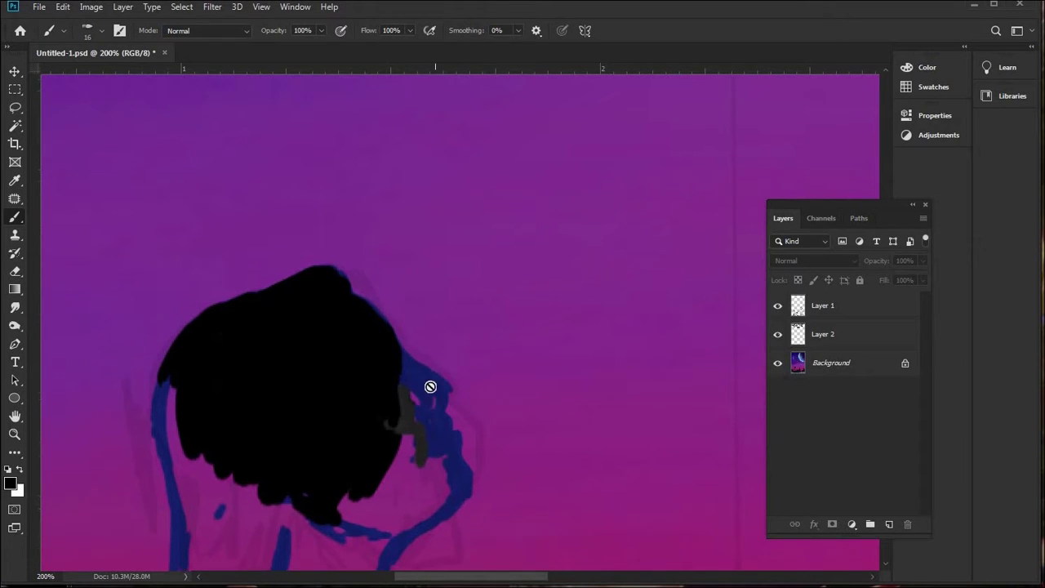
- Fill the face profile from forehead to chin and jaw with black on the Background layer using a 9 px brush
{"action": "scroll", "coordinate": [429, 387], "scroll_direction": "up", "scroll_amount": 3}
{"action": "left_click", "coordinate": [350, 553]}
{"action": "left_click", "coordinate": [495, 231]}
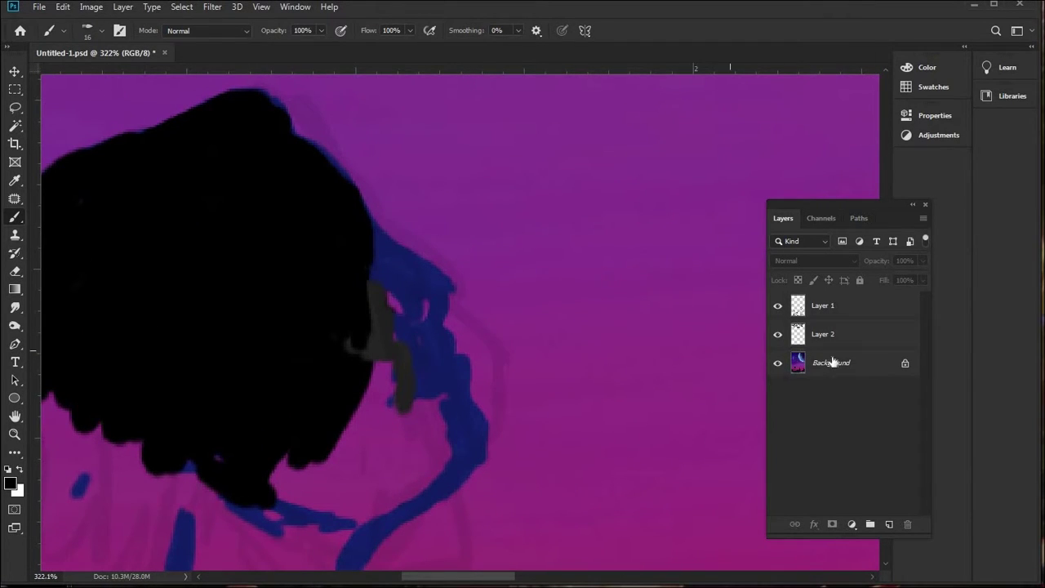
{"action": "left_click", "coordinate": [849, 364]}
{"action": "left_click", "coordinate": [101, 30]}
{"action": "left_click", "coordinate": [375, 528]}
{"action": "mouse_move", "coordinate": [384, 532]}
{"action": "left_mouse_down"}
{"action": "mouse_move", "coordinate": [453, 484]}
{"action": "mouse_move", "coordinate": [468, 421]}
{"action": "mouse_move", "coordinate": [419, 348]}
{"action": "left_mouse_up"}
{"action": "left_click_drag", "start_coordinate": [441, 310], "coordinate": [443, 270]}
{"action": "mouse_move", "coordinate": [348, 181]}
{"action": "left_mouse_down"}
{"action": "mouse_move", "coordinate": [369, 223]}
{"action": "mouse_move", "coordinate": [443, 274]}
{"action": "mouse_move", "coordinate": [385, 266]}
{"action": "mouse_move", "coordinate": [437, 288]}
{"action": "mouse_move", "coordinate": [269, 118]}
{"action": "mouse_move", "coordinate": [229, 109]}
{"action": "mouse_move", "coordinate": [266, 95]}
{"action": "mouse_move", "coordinate": [374, 292]}
{"action": "mouse_move", "coordinate": [407, 278]}
{"action": "mouse_move", "coordinate": [426, 327]}
{"action": "mouse_move", "coordinate": [379, 348]}
{"action": "mouse_move", "coordinate": [404, 308]}
{"action": "mouse_move", "coordinate": [436, 343]}
{"action": "mouse_move", "coordinate": [436, 291]}
{"action": "mouse_move", "coordinate": [426, 325]}
{"action": "mouse_move", "coordinate": [442, 346]}
{"action": "mouse_move", "coordinate": [438, 371]}
{"action": "mouse_move", "coordinate": [366, 371]}
{"action": "mouse_move", "coordinate": [391, 413]}
{"action": "mouse_move", "coordinate": [440, 406]}
{"action": "mouse_move", "coordinate": [434, 377]}
{"action": "mouse_move", "coordinate": [455, 373]}
{"action": "mouse_move", "coordinate": [469, 437]}
{"action": "left_mouse_up"}
{"action": "mouse_move", "coordinate": [405, 458]}
{"action": "left_mouse_down"}
{"action": "mouse_move", "coordinate": [286, 511]}
{"action": "mouse_move", "coordinate": [335, 453]}
{"action": "left_mouse_up"}
- Fill the hair, neck, shoulders, chest and far upper arm with black, enlarging the brush to 35 px
{"action": "key", "text": "z"}
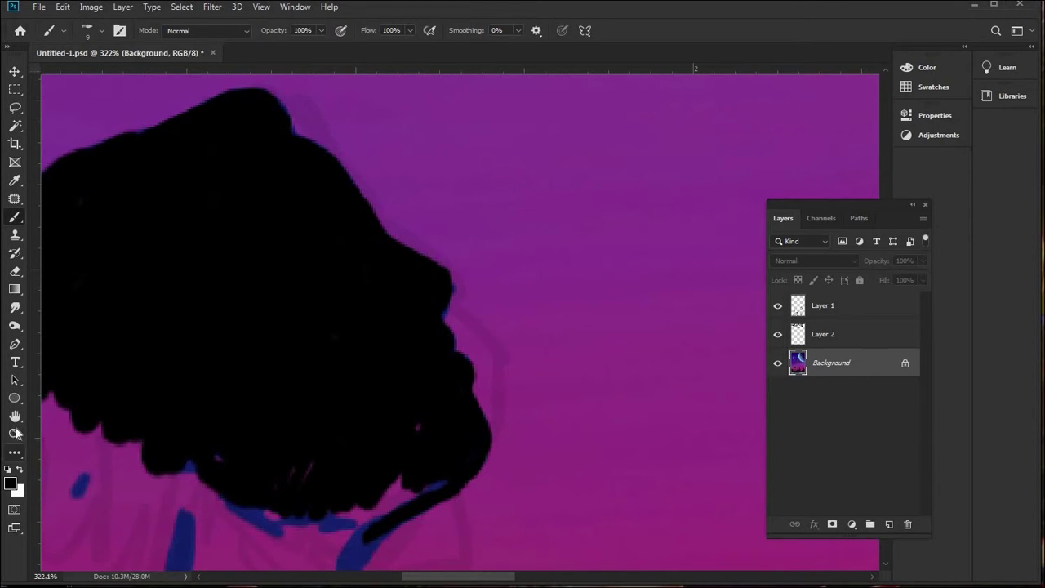
{"action": "key", "text": "ctrl+0"}
{"action": "left_click", "coordinate": [372, 462]}
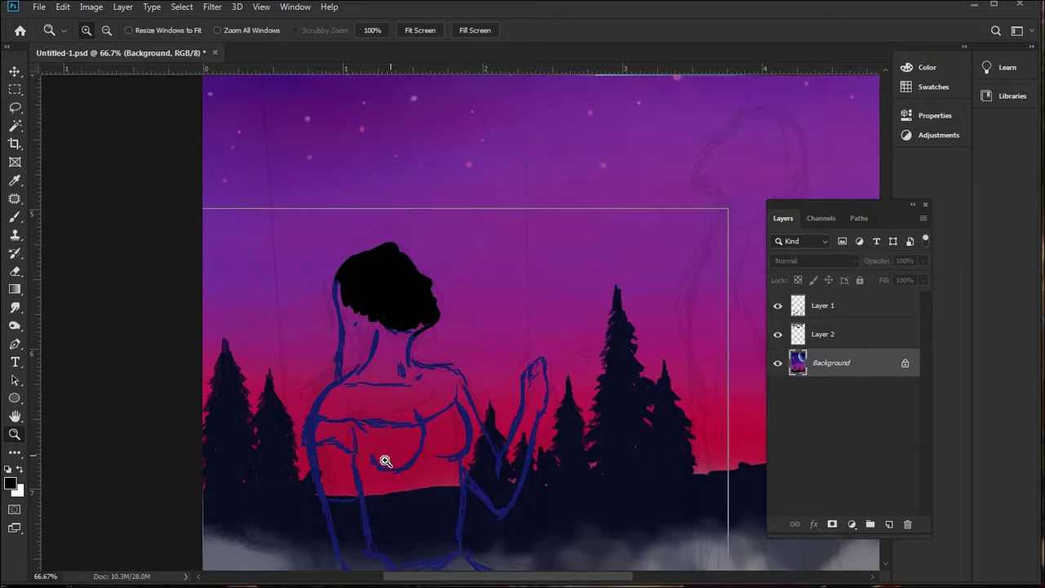
{"action": "left_click", "coordinate": [382, 462]}
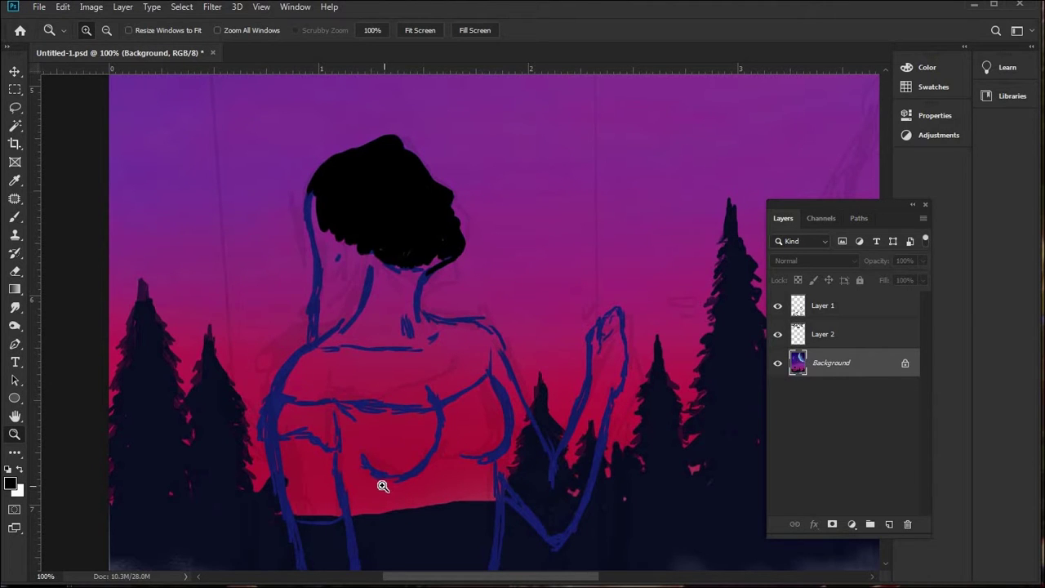
{"action": "key", "text": "b"}
{"action": "right_click", "coordinate": [257, 207]}
{"action": "mouse_move", "coordinate": [342, 363]}
{"action": "left_mouse_down"}
{"action": "mouse_move", "coordinate": [303, 354]}
{"action": "mouse_move", "coordinate": [328, 343]}
{"action": "mouse_move", "coordinate": [368, 285]}
{"action": "mouse_move", "coordinate": [313, 187]}
{"action": "mouse_move", "coordinate": [325, 174]}
{"action": "mouse_move", "coordinate": [310, 303]}
{"action": "mouse_move", "coordinate": [350, 233]}
{"action": "mouse_move", "coordinate": [346, 300]}
{"action": "mouse_move", "coordinate": [275, 406]}
{"action": "mouse_move", "coordinate": [275, 384]}
{"action": "mouse_move", "coordinate": [290, 408]}
{"action": "mouse_move", "coordinate": [298, 362]}
{"action": "mouse_move", "coordinate": [332, 362]}
{"action": "mouse_move", "coordinate": [334, 427]}
{"action": "mouse_move", "coordinate": [407, 447]}
{"action": "mouse_move", "coordinate": [427, 408]}
{"action": "mouse_move", "coordinate": [448, 408]}
{"action": "mouse_move", "coordinate": [491, 430]}
{"action": "mouse_move", "coordinate": [446, 366]}
{"action": "mouse_move", "coordinate": [409, 432]}
{"action": "mouse_move", "coordinate": [378, 326]}
{"action": "mouse_move", "coordinate": [403, 330]}
{"action": "mouse_move", "coordinate": [444, 226]}
{"action": "mouse_move", "coordinate": [451, 245]}
{"action": "left_mouse_up"}
{"action": "left_click", "coordinate": [99, 31]}
{"action": "left_click", "coordinate": [413, 276]}
{"action": "mouse_move", "coordinate": [413, 276]}
{"action": "left_mouse_down"}
{"action": "mouse_move", "coordinate": [410, 323]}
{"action": "mouse_move", "coordinate": [415, 270]}
{"action": "mouse_move", "coordinate": [414, 281]}
{"action": "mouse_move", "coordinate": [430, 264]}
{"action": "mouse_move", "coordinate": [416, 284]}
{"action": "mouse_move", "coordinate": [435, 260]}
{"action": "mouse_move", "coordinate": [415, 327]}
{"action": "mouse_move", "coordinate": [438, 337]}
{"action": "mouse_move", "coordinate": [426, 339]}
{"action": "mouse_move", "coordinate": [423, 321]}
{"action": "mouse_move", "coordinate": [451, 341]}
{"action": "mouse_move", "coordinate": [422, 320]}
{"action": "mouse_move", "coordinate": [445, 341]}
{"action": "mouse_move", "coordinate": [452, 330]}
{"action": "mouse_move", "coordinate": [418, 326]}
{"action": "mouse_move", "coordinate": [454, 324]}
{"action": "mouse_move", "coordinate": [442, 320]}
{"action": "mouse_move", "coordinate": [481, 341]}
{"action": "mouse_move", "coordinate": [490, 322]}
{"action": "mouse_move", "coordinate": [488, 361]}
{"action": "mouse_move", "coordinate": [521, 401]}
{"action": "mouse_move", "coordinate": [521, 430]}
{"action": "mouse_move", "coordinate": [515, 413]}
{"action": "mouse_move", "coordinate": [517, 446]}
{"action": "mouse_move", "coordinate": [507, 460]}
{"action": "mouse_move", "coordinate": [518, 436]}
{"action": "mouse_move", "coordinate": [505, 457]}
{"action": "mouse_move", "coordinate": [522, 487]}
{"action": "mouse_move", "coordinate": [520, 411]}
{"action": "mouse_move", "coordinate": [541, 450]}
{"action": "mouse_move", "coordinate": [534, 496]}
{"action": "mouse_move", "coordinate": [512, 487]}
{"action": "mouse_move", "coordinate": [543, 500]}
{"action": "left_mouse_up"}
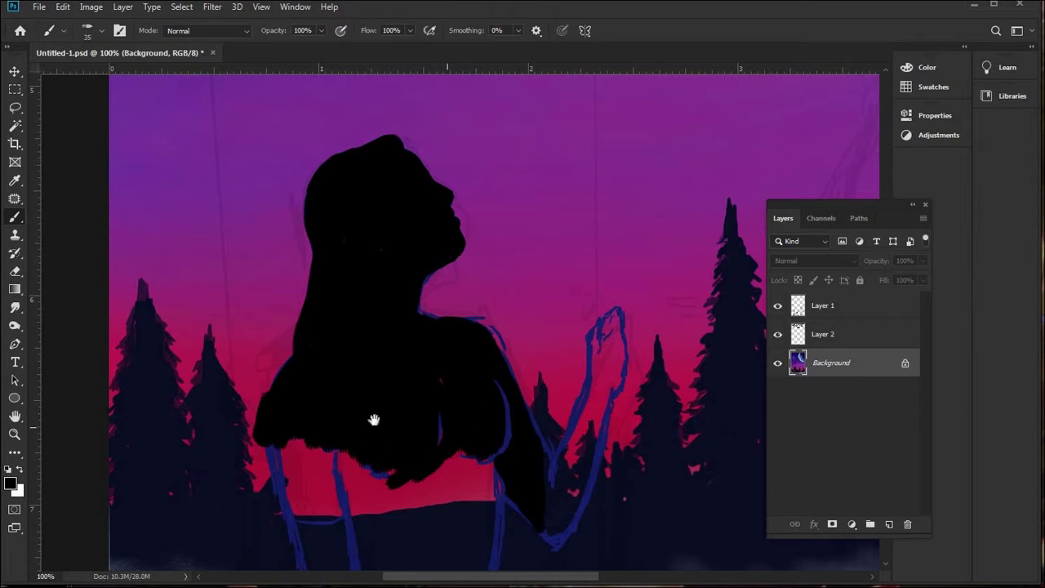
- Fill the far elbow, raised forearm and hand with black
{"action": "scroll", "coordinate": [373, 418], "scroll_direction": "down", "scroll_amount": 3}
{"action": "scroll", "coordinate": [506, 381], "scroll_direction": "down", "scroll_amount": 1}
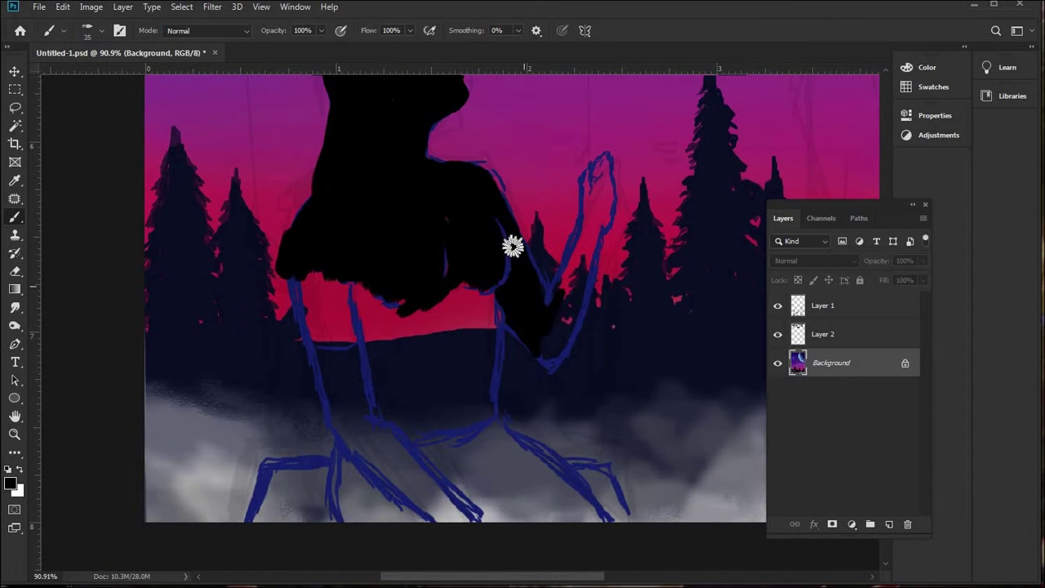
{"action": "mouse_move", "coordinate": [525, 259]}
{"action": "left_mouse_down"}
{"action": "mouse_move", "coordinate": [550, 303]}
{"action": "mouse_move", "coordinate": [595, 168]}
{"action": "mouse_move", "coordinate": [608, 189]}
{"action": "mouse_move", "coordinate": [571, 334]}
{"action": "left_mouse_up"}
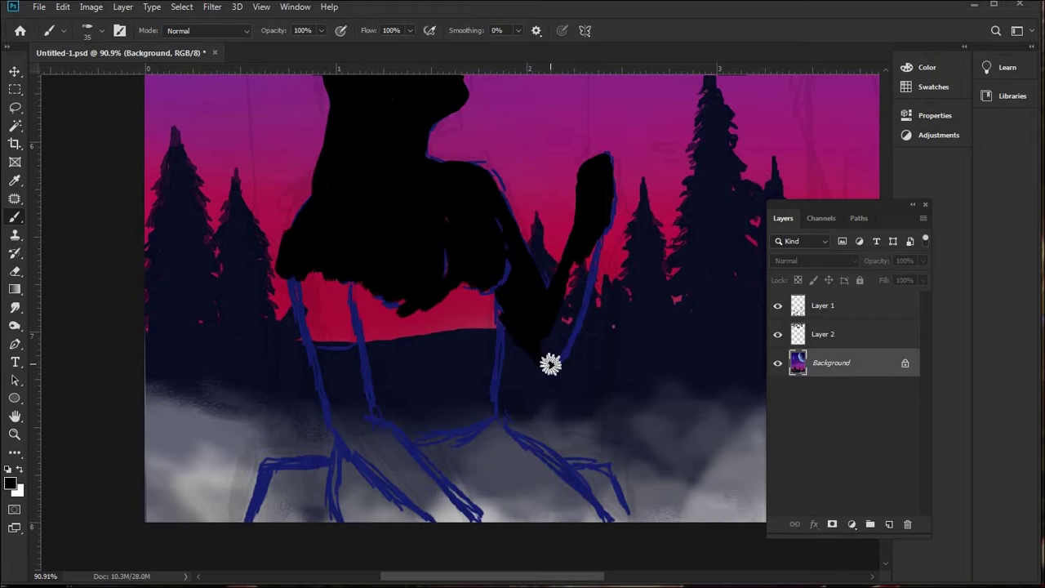
{"action": "mouse_move", "coordinate": [554, 366]}
{"action": "left_mouse_down"}
{"action": "mouse_move", "coordinate": [579, 311]}
{"action": "mouse_move", "coordinate": [573, 270]}
{"action": "mouse_move", "coordinate": [566, 355]}
{"action": "mouse_move", "coordinate": [592, 254]}
{"action": "mouse_move", "coordinate": [563, 326]}
{"action": "left_mouse_up"}
- Fill the near arm, the torso and both thighs with black down to the canvas edge
{"action": "scroll", "coordinate": [484, 316], "scroll_direction": "down", "scroll_amount": 5}
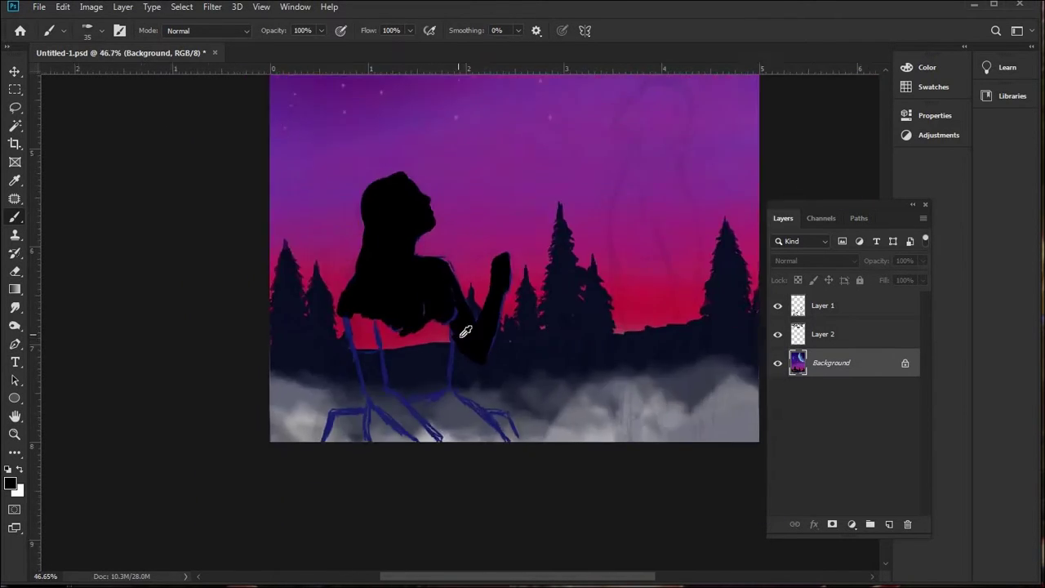
{"action": "scroll", "coordinate": [400, 516], "scroll_direction": "up", "scroll_amount": 5}
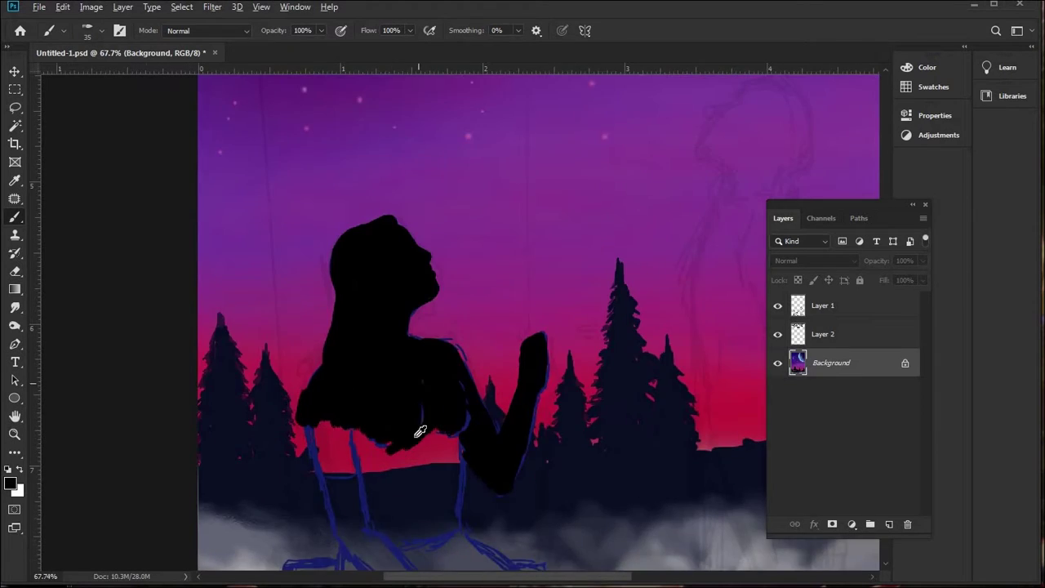
{"action": "mouse_move", "coordinate": [264, 280]}
{"action": "left_mouse_down"}
{"action": "mouse_move", "coordinate": [307, 448]}
{"action": "mouse_move", "coordinate": [298, 516]}
{"action": "mouse_move", "coordinate": [309, 435]}
{"action": "left_mouse_up"}
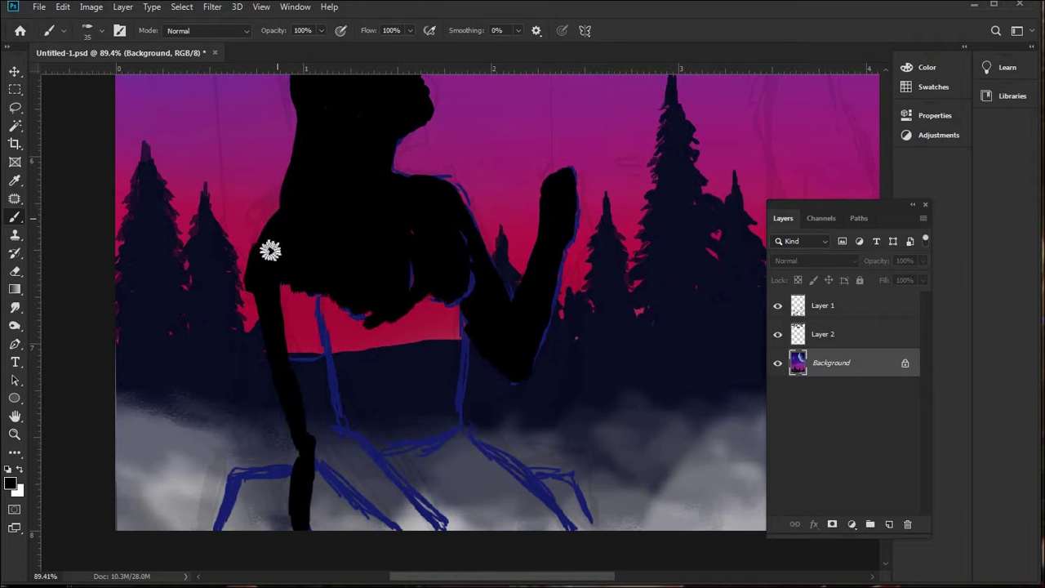
{"action": "mouse_move", "coordinate": [247, 289]}
{"action": "left_mouse_down"}
{"action": "mouse_move", "coordinate": [273, 303]}
{"action": "mouse_move", "coordinate": [302, 290]}
{"action": "mouse_move", "coordinate": [249, 290]}
{"action": "left_mouse_up"}
{"action": "mouse_move", "coordinate": [317, 350]}
{"action": "left_mouse_down"}
{"action": "mouse_move", "coordinate": [410, 237]}
{"action": "mouse_move", "coordinate": [324, 296]}
{"action": "mouse_move", "coordinate": [301, 322]}
{"action": "mouse_move", "coordinate": [315, 325]}
{"action": "left_mouse_up"}
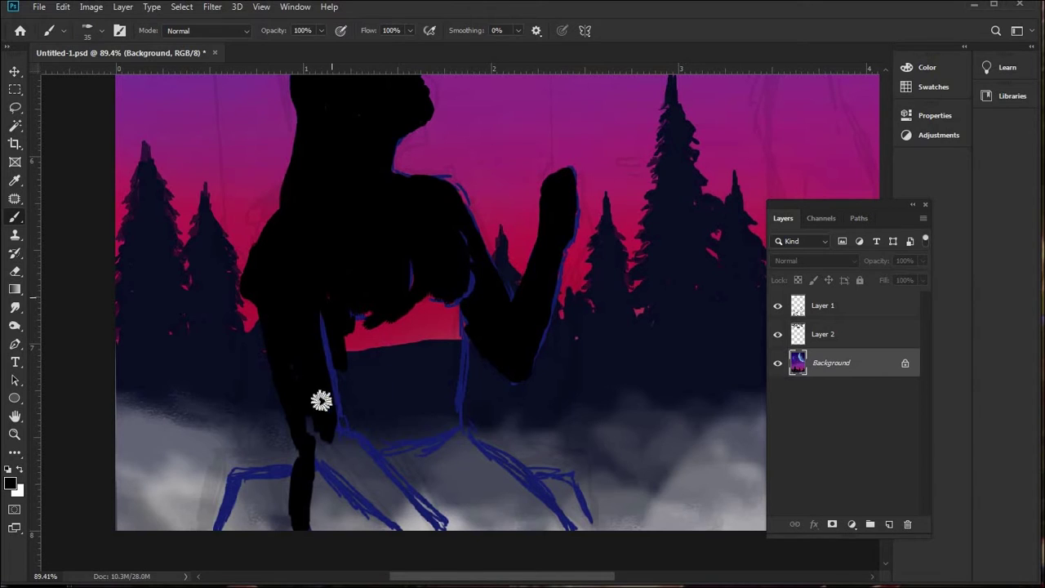
{"action": "left_click_drag", "start_coordinate": [324, 442], "coordinate": [314, 429]}
{"action": "mouse_move", "coordinate": [341, 477]}
{"action": "left_mouse_down"}
{"action": "mouse_move", "coordinate": [324, 513]}
{"action": "mouse_move", "coordinate": [351, 543]}
{"action": "mouse_move", "coordinate": [349, 501]}
{"action": "mouse_move", "coordinate": [321, 492]}
{"action": "mouse_move", "coordinate": [354, 485]}
{"action": "mouse_move", "coordinate": [371, 457]}
{"action": "mouse_move", "coordinate": [417, 513]}
{"action": "mouse_move", "coordinate": [397, 522]}
{"action": "mouse_move", "coordinate": [384, 506]}
{"action": "left_mouse_up"}
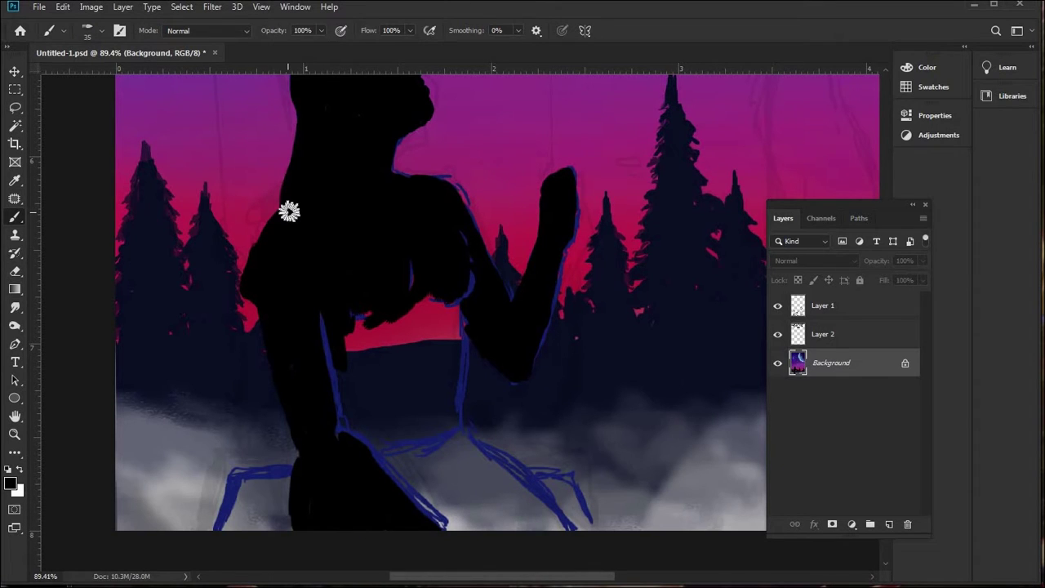
{"action": "mouse_move", "coordinate": [361, 364]}
{"action": "left_mouse_down"}
{"action": "mouse_move", "coordinate": [371, 308]}
{"action": "mouse_move", "coordinate": [460, 313]}
{"action": "mouse_move", "coordinate": [433, 352]}
{"action": "mouse_move", "coordinate": [441, 301]}
{"action": "mouse_move", "coordinate": [461, 330]}
{"action": "mouse_move", "coordinate": [455, 389]}
{"action": "mouse_move", "coordinate": [432, 308]}
{"action": "mouse_move", "coordinate": [444, 334]}
{"action": "mouse_move", "coordinate": [402, 312]}
{"action": "mouse_move", "coordinate": [381, 370]}
{"action": "mouse_move", "coordinate": [359, 340]}
{"action": "mouse_move", "coordinate": [352, 419]}
{"action": "mouse_move", "coordinate": [389, 448]}
{"action": "mouse_move", "coordinate": [383, 388]}
{"action": "mouse_move", "coordinate": [384, 435]}
{"action": "mouse_move", "coordinate": [439, 414]}
{"action": "mouse_move", "coordinate": [421, 353]}
{"action": "mouse_move", "coordinate": [453, 498]}
{"action": "mouse_move", "coordinate": [462, 446]}
{"action": "mouse_move", "coordinate": [561, 518]}
{"action": "mouse_move", "coordinate": [504, 482]}
{"action": "mouse_move", "coordinate": [507, 514]}
{"action": "mouse_move", "coordinate": [452, 494]}
{"action": "mouse_move", "coordinate": [405, 441]}
{"action": "mouse_move", "coordinate": [403, 469]}
{"action": "mouse_move", "coordinate": [427, 496]}
{"action": "mouse_move", "coordinate": [392, 460]}
{"action": "mouse_move", "coordinate": [452, 523]}
{"action": "mouse_move", "coordinate": [529, 520]}
{"action": "left_mouse_up"}
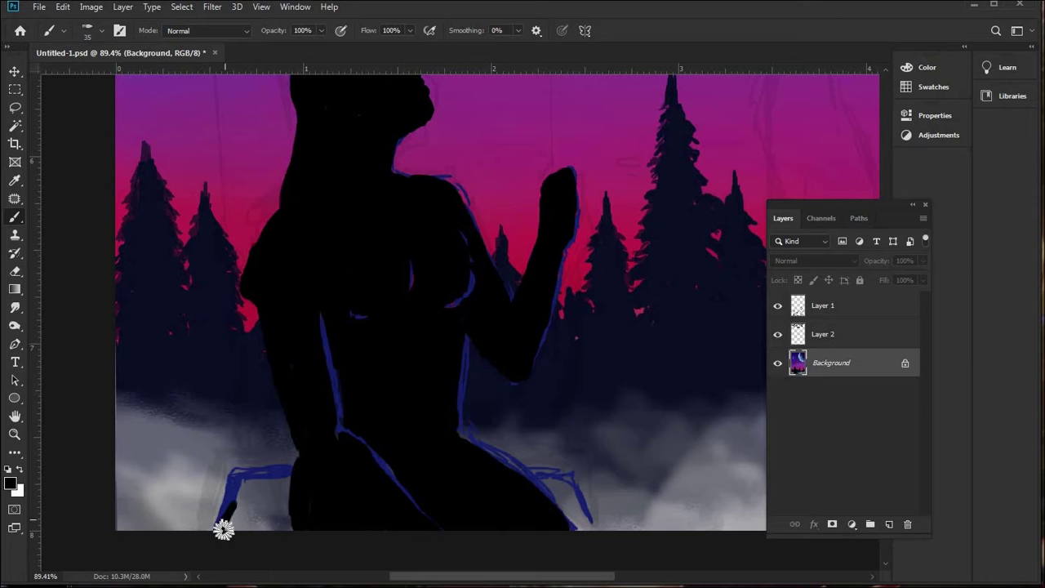
- Paint the seat beneath the figure as a solid black block with slanted sides reaching the canvas edge
{"action": "mouse_move", "coordinate": [240, 480]}
{"action": "left_mouse_down"}
{"action": "mouse_move", "coordinate": [240, 468]}
{"action": "mouse_move", "coordinate": [210, 528]}
{"action": "left_mouse_up"}
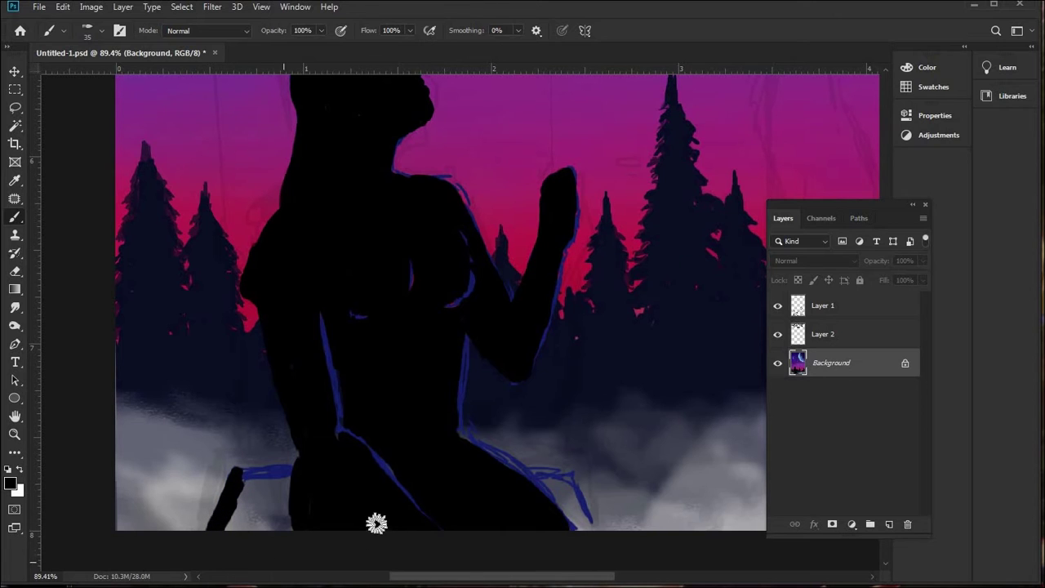
{"action": "left_click_drag", "start_coordinate": [581, 511], "coordinate": [589, 528]}
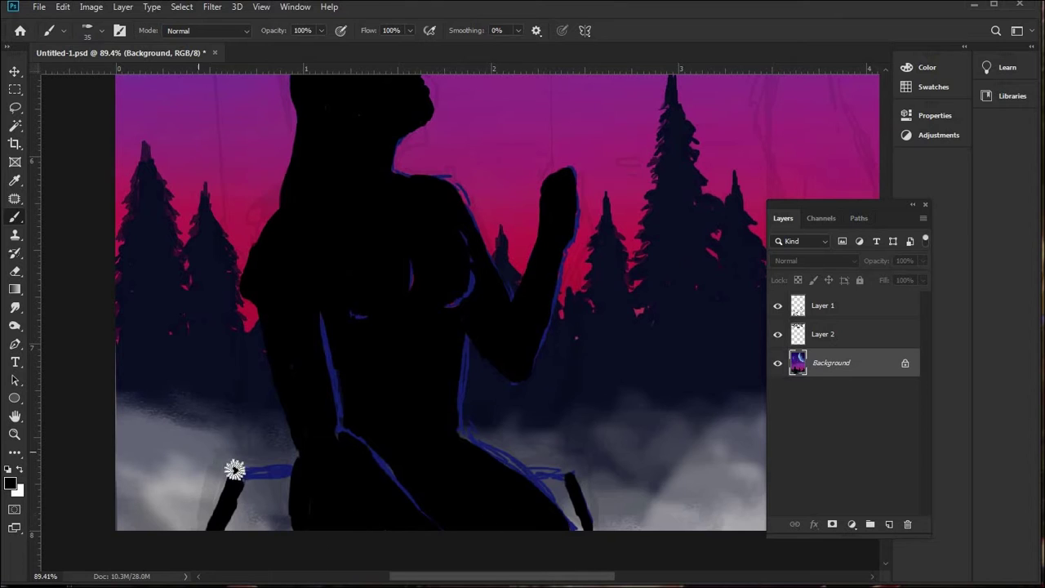
{"action": "left_click_drag", "start_coordinate": [242, 471], "coordinate": [569, 480]}
{"action": "mouse_move", "coordinate": [251, 520]}
{"action": "left_mouse_down"}
{"action": "mouse_move", "coordinate": [245, 490]}
{"action": "mouse_move", "coordinate": [291, 494]}
{"action": "mouse_move", "coordinate": [274, 496]}
{"action": "left_mouse_up"}
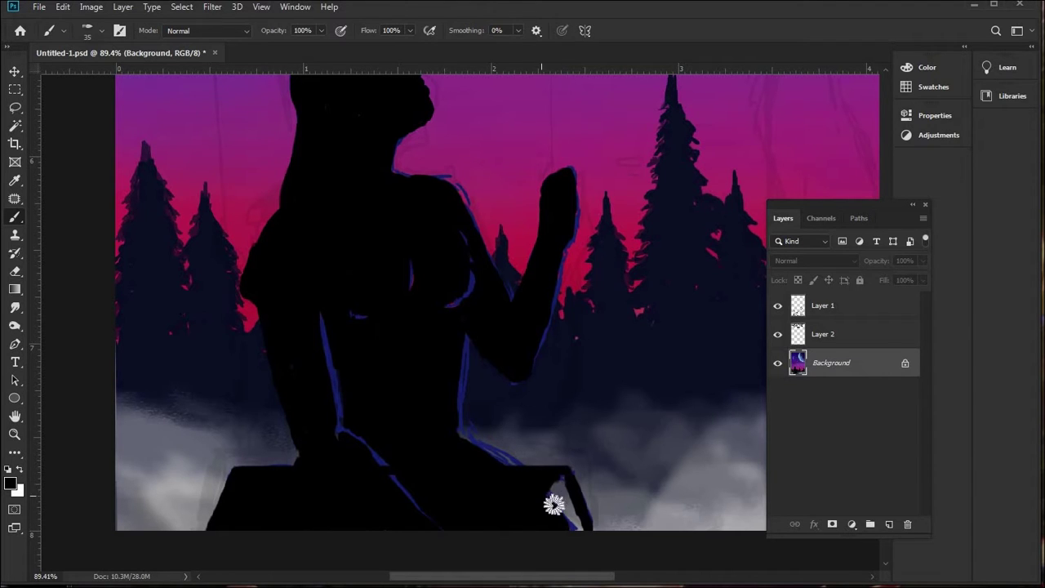
{"action": "left_click_drag", "start_coordinate": [571, 515], "coordinate": [584, 532]}
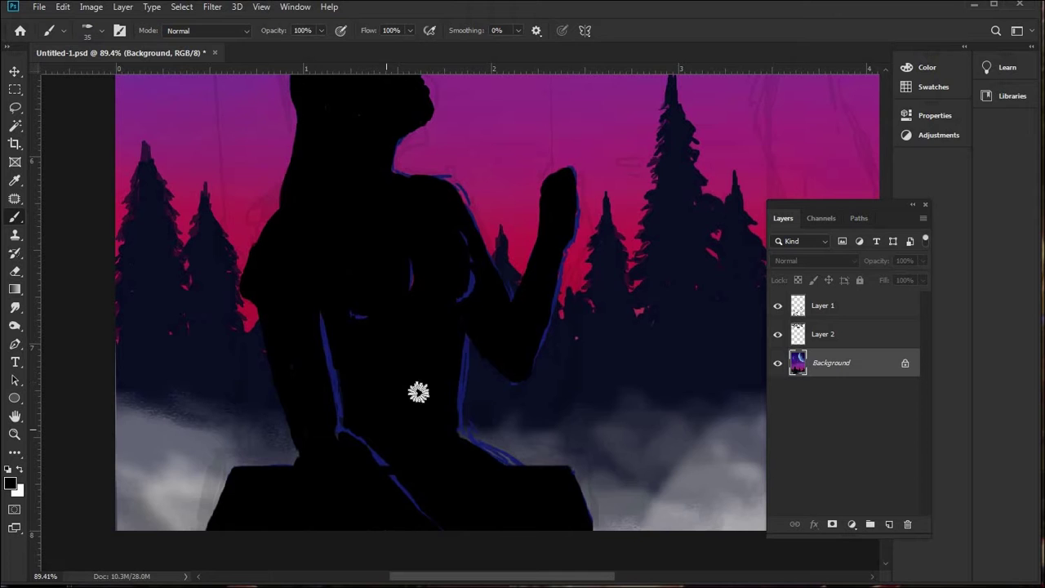
- Hide Layer 1
{"action": "scroll", "coordinate": [306, 289], "scroll_direction": "down", "scroll_amount": 6}
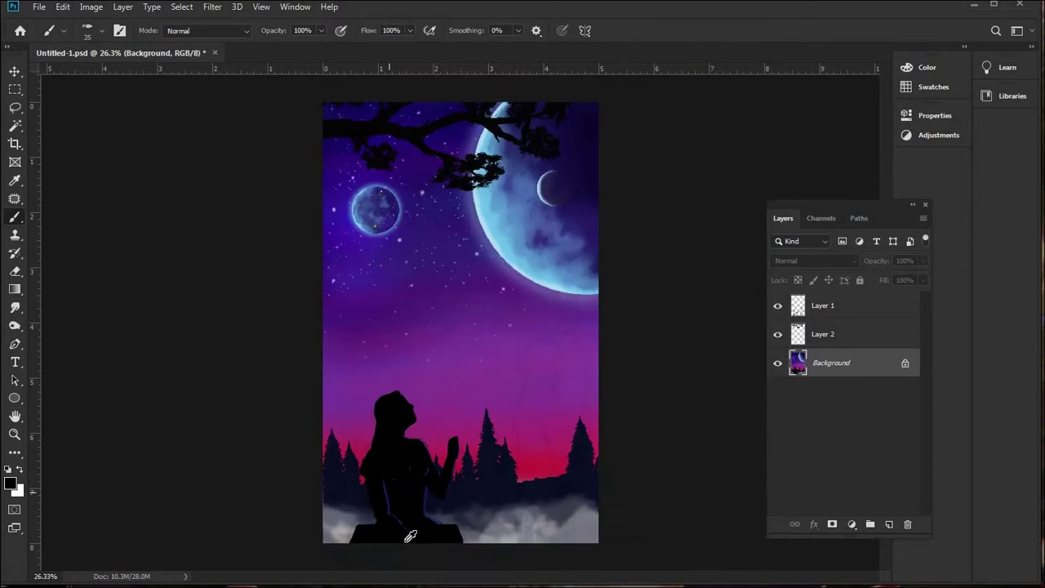
{"action": "scroll", "coordinate": [367, 408], "scroll_direction": "up", "scroll_amount": 3}
{"action": "left_click", "coordinate": [780, 309]}
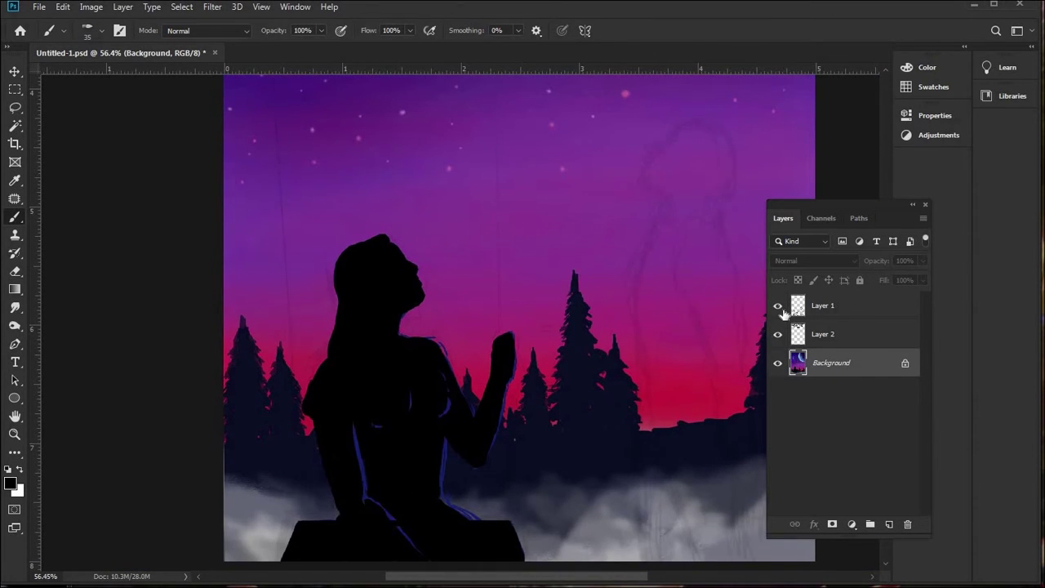
{"action": "scroll", "coordinate": [426, 454], "scroll_direction": "down", "scroll_amount": 5}
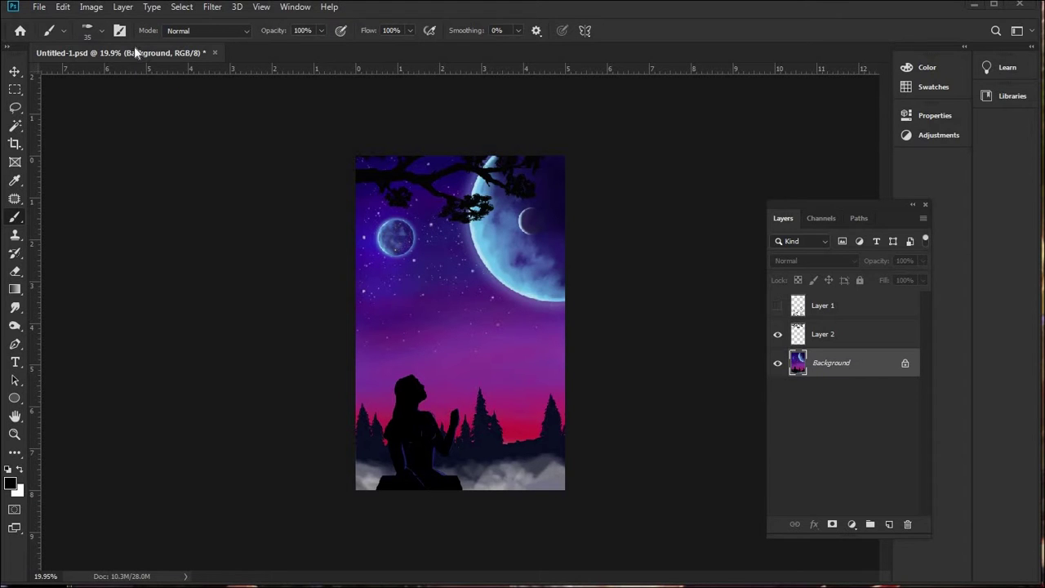
- Set black as the paint colour with a 17 px brush and thin the blue line between the near arm and torso
{"action": "scroll", "coordinate": [427, 532], "scroll_direction": "up", "scroll_amount": 6}
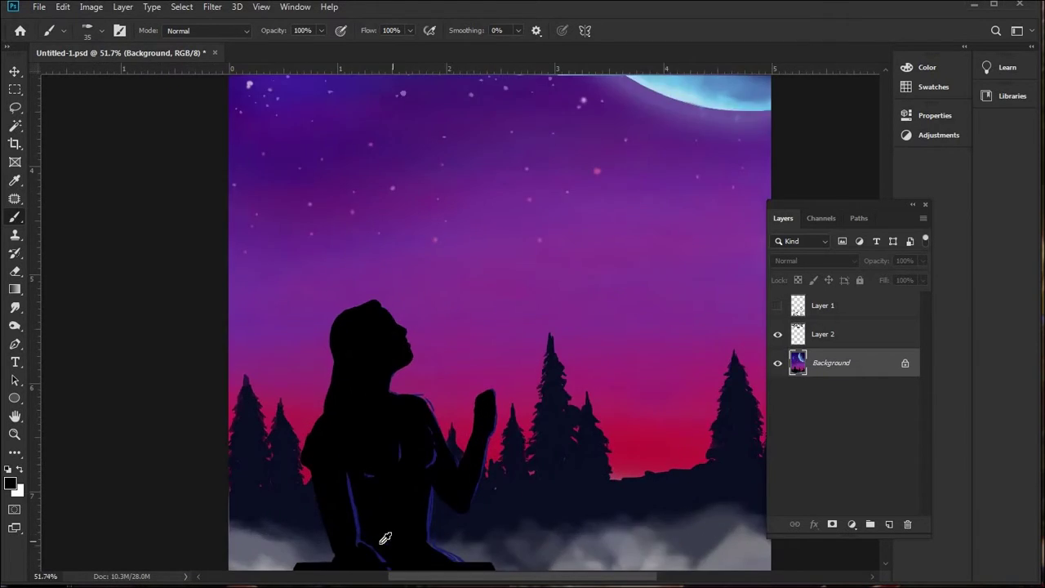
{"action": "scroll", "coordinate": [382, 539], "scroll_direction": "down", "scroll_amount": 3}
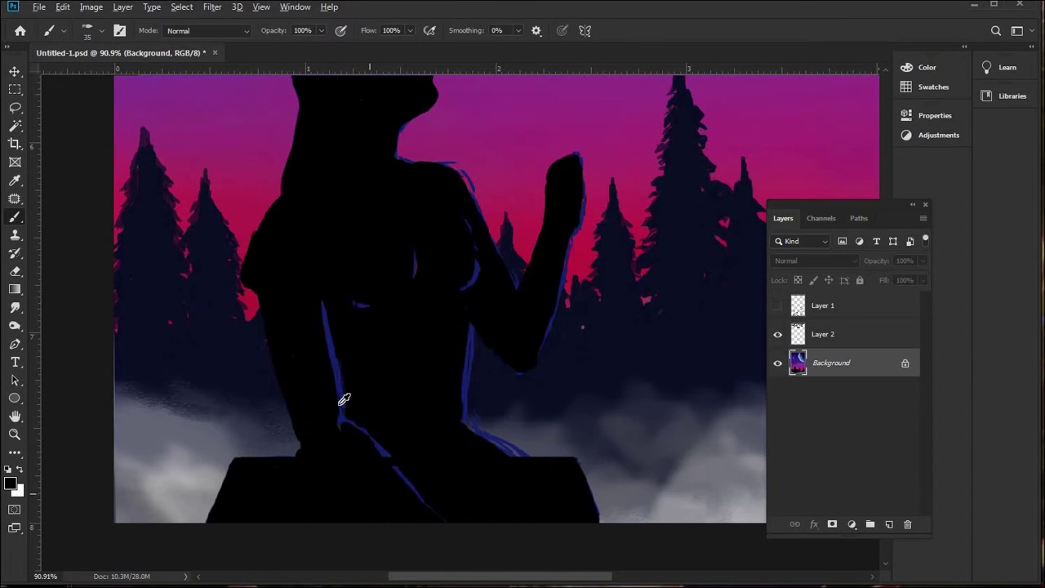
{"action": "scroll", "coordinate": [339, 372], "scroll_direction": "up", "scroll_amount": 2}
{"action": "scroll", "coordinate": [339, 371], "scroll_direction": "up", "scroll_amount": 1}
{"action": "scroll", "coordinate": [338, 303], "scroll_direction": "down", "scroll_amount": 2}
{"action": "scroll", "coordinate": [310, 371], "scroll_direction": "up", "scroll_amount": 2}
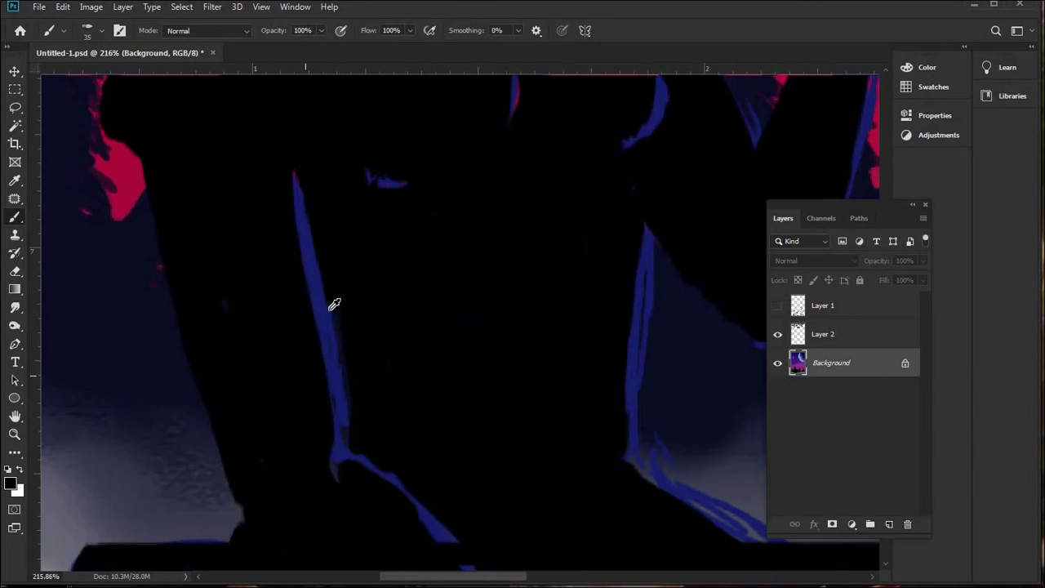
{"action": "left_click", "coordinate": [137, 344], "text": "alt"}
{"action": "left_click", "coordinate": [6, 473]}
{"action": "left_click", "coordinate": [102, 32]}
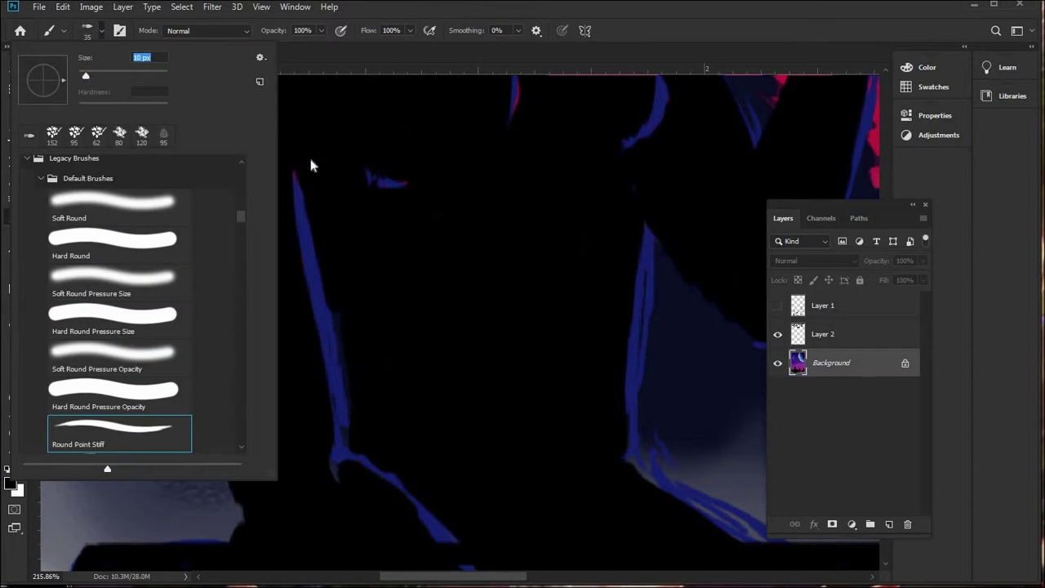
{"action": "type", "text": "17"}
{"action": "key", "text": "Return"}
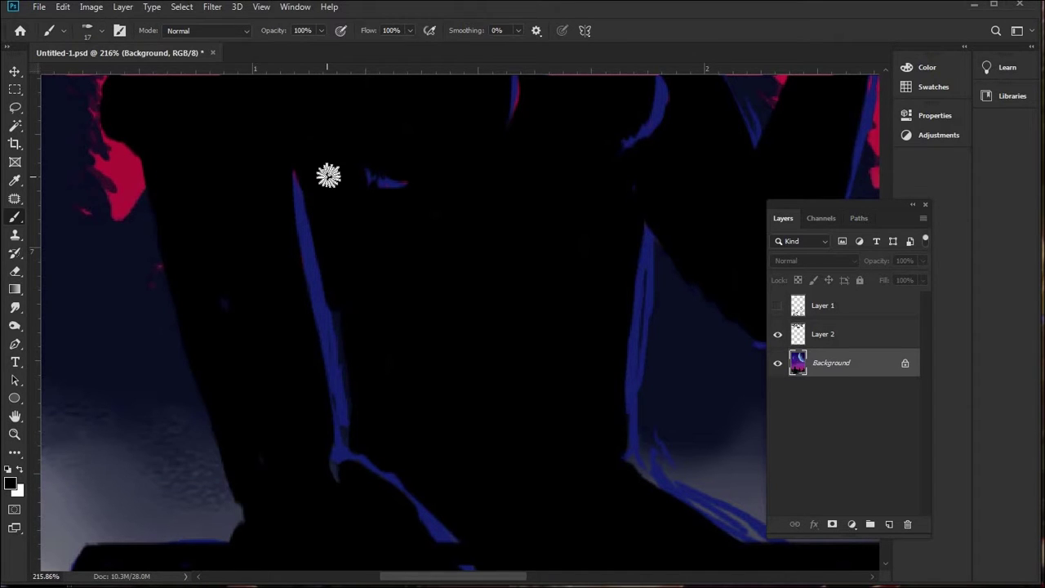
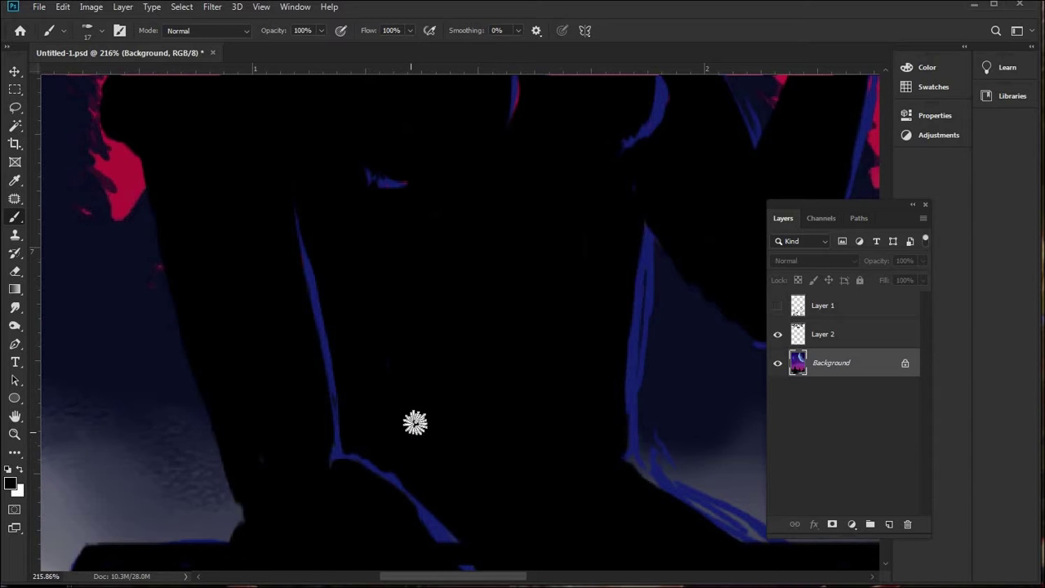
- Thin the blue crease line along the thigh with black and cover its lower stretch over the seat
{"action": "scroll", "coordinate": [408, 314], "scroll_direction": "down", "scroll_amount": 5}
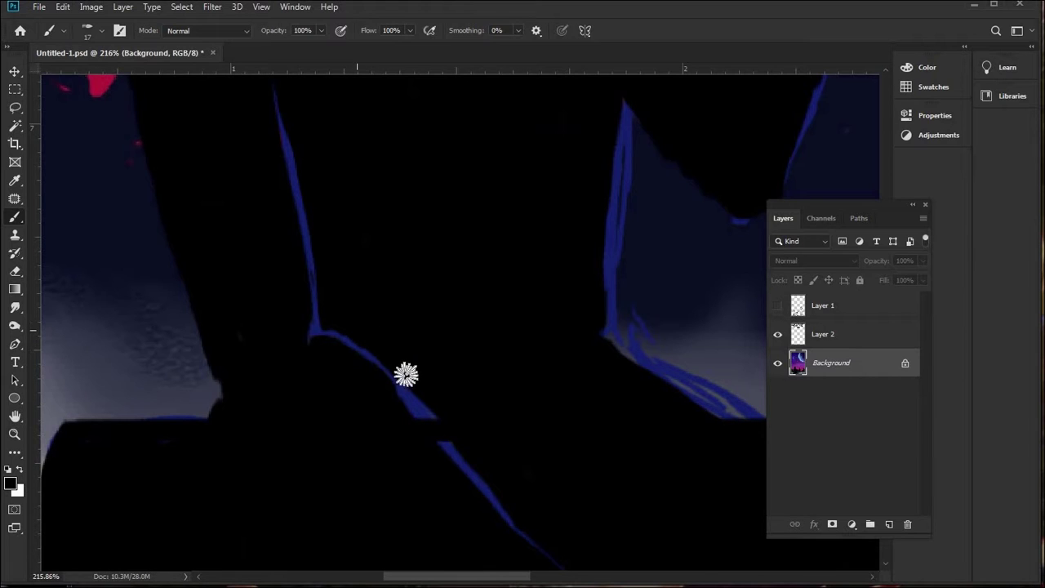
{"action": "left_click_drag", "start_coordinate": [395, 362], "coordinate": [433, 425]}
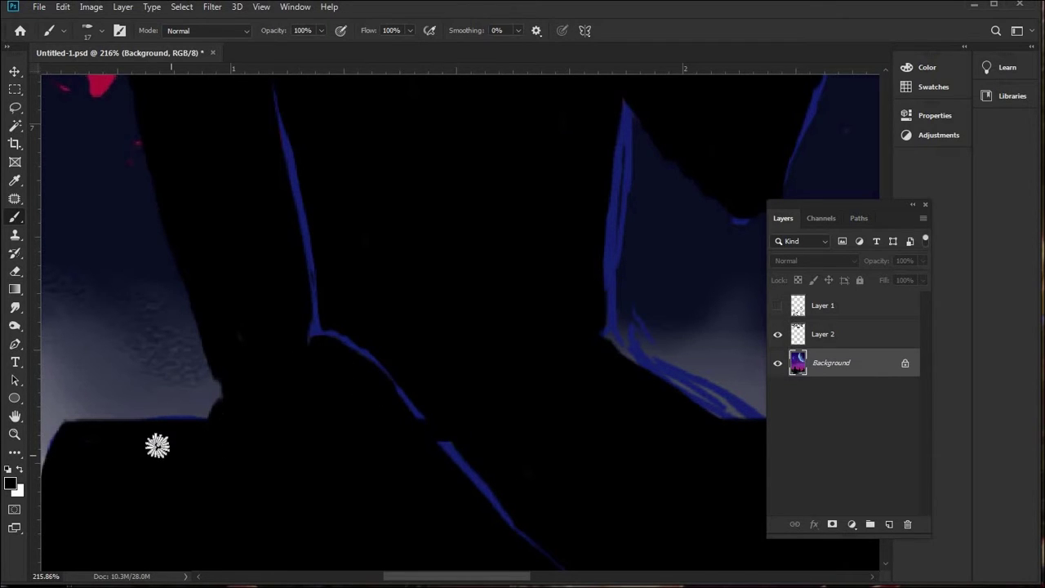
{"action": "mouse_move", "coordinate": [445, 419]}
{"action": "left_mouse_down"}
{"action": "mouse_move", "coordinate": [572, 575]}
{"action": "mouse_move", "coordinate": [527, 504]}
{"action": "mouse_move", "coordinate": [440, 433]}
{"action": "mouse_move", "coordinate": [426, 404]}
{"action": "mouse_move", "coordinate": [466, 471]}
{"action": "left_mouse_up"}
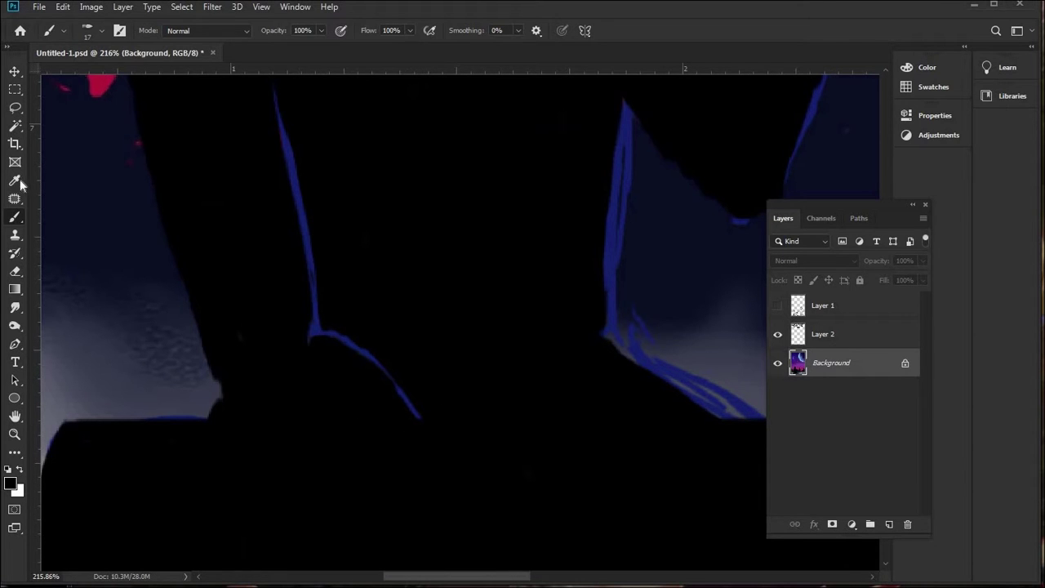
- Sample the dark blue and repaint the thigh crease with a 9 px brush, extending it diagonally down over the seat
{"action": "key", "text": "i"}
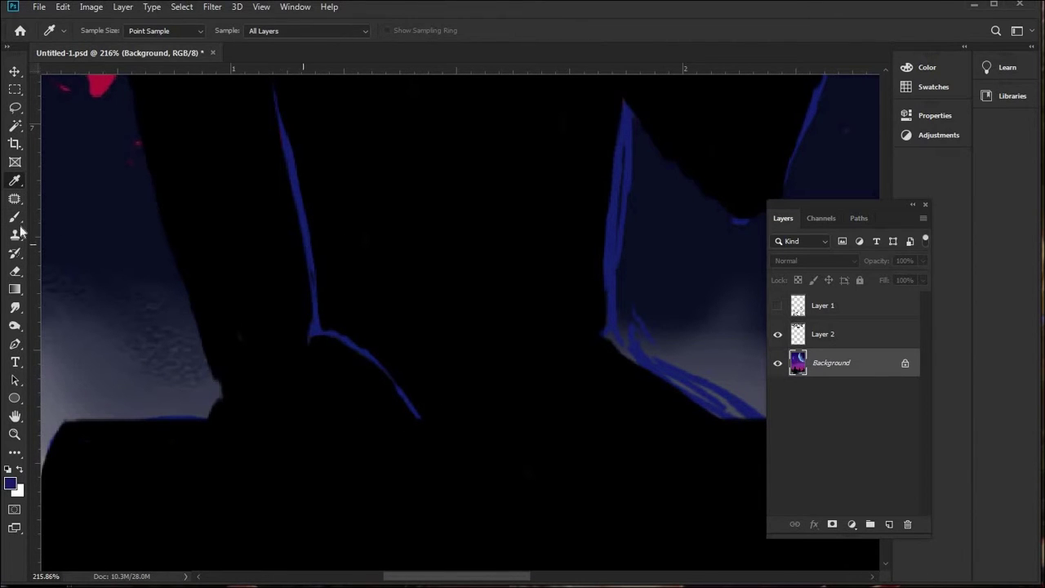
{"action": "left_click", "coordinate": [16, 217]}
{"action": "left_click", "coordinate": [98, 33]}
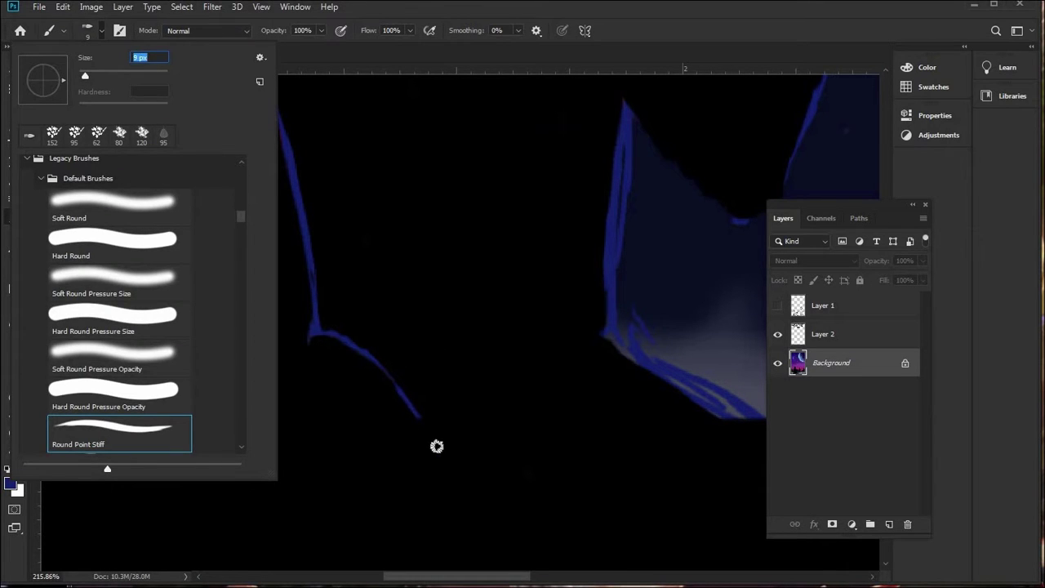
{"action": "key", "text": "Return"}
{"action": "left_click_drag", "start_coordinate": [438, 449], "coordinate": [374, 365]}
{"action": "left_click_drag", "start_coordinate": [462, 482], "coordinate": [346, 344]}
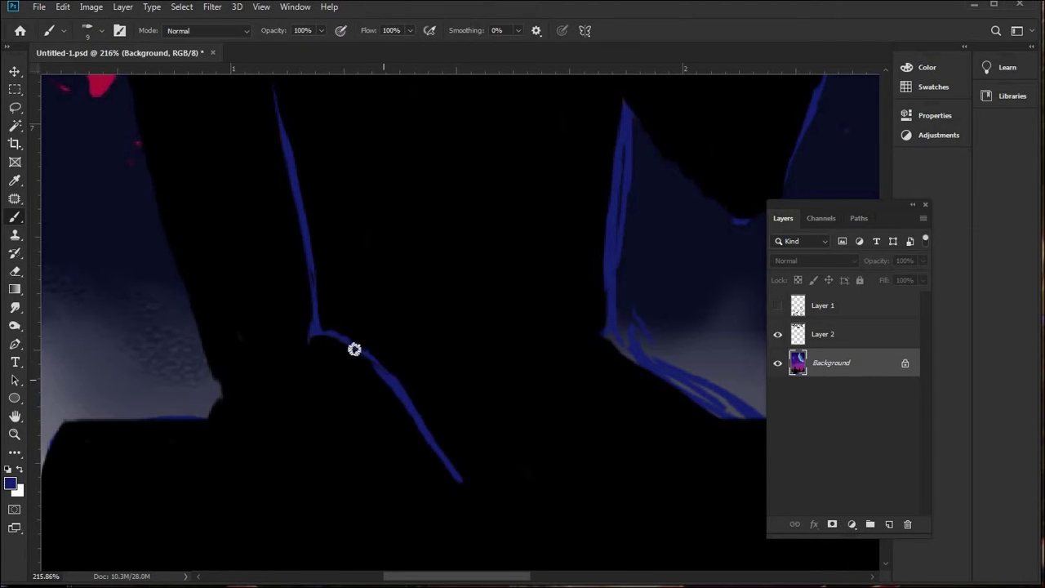
{"action": "left_click_drag", "start_coordinate": [481, 479], "coordinate": [416, 425]}
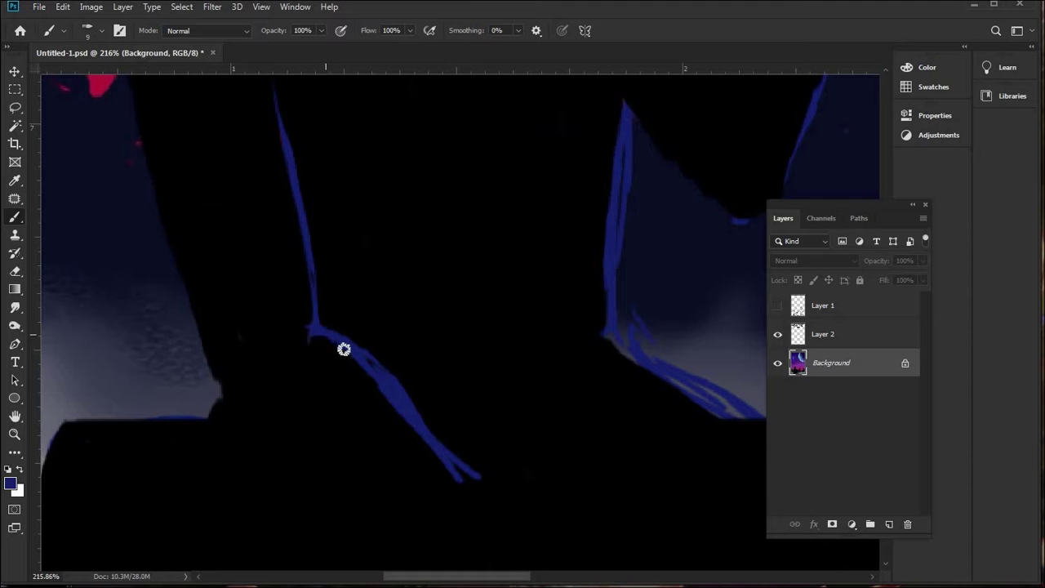
{"action": "left_click_drag", "start_coordinate": [386, 384], "coordinate": [535, 514]}
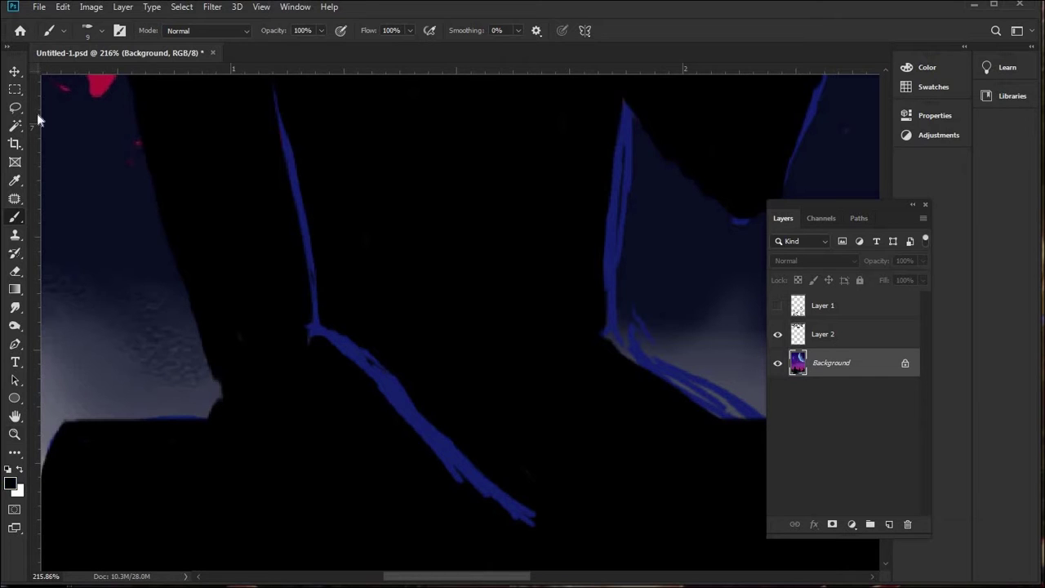
- Trim the thigh crease line to a slim tapering stroke using black with a 22 px brush
{"action": "left_click", "coordinate": [63, 32]}
{"action": "left_click", "coordinate": [101, 32]}
{"action": "left_click", "coordinate": [95, 76]}
{"action": "left_click_drag", "start_coordinate": [311, 357], "coordinate": [335, 363]}
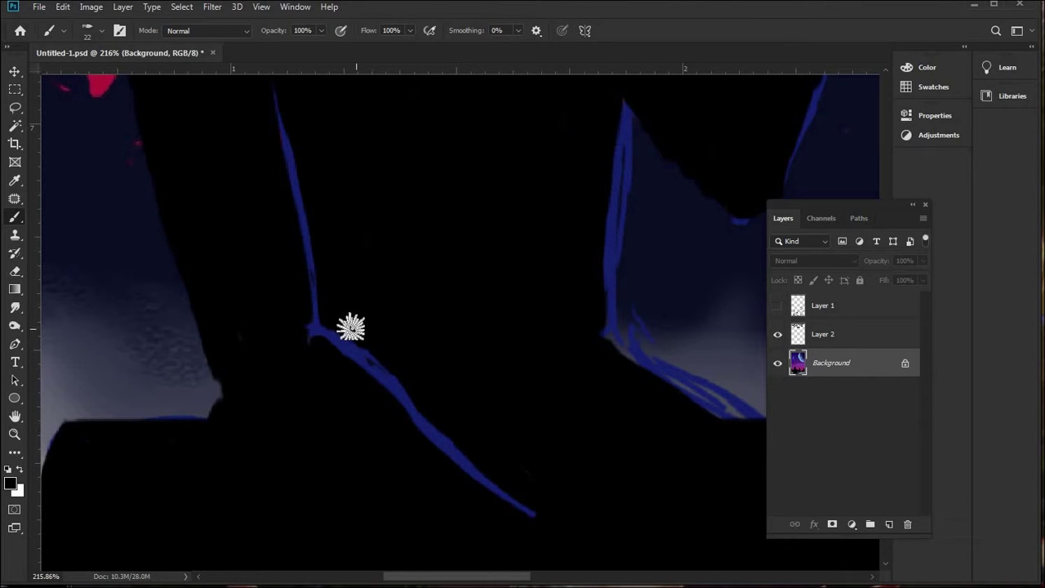
{"action": "left_click", "coordinate": [543, 520]}
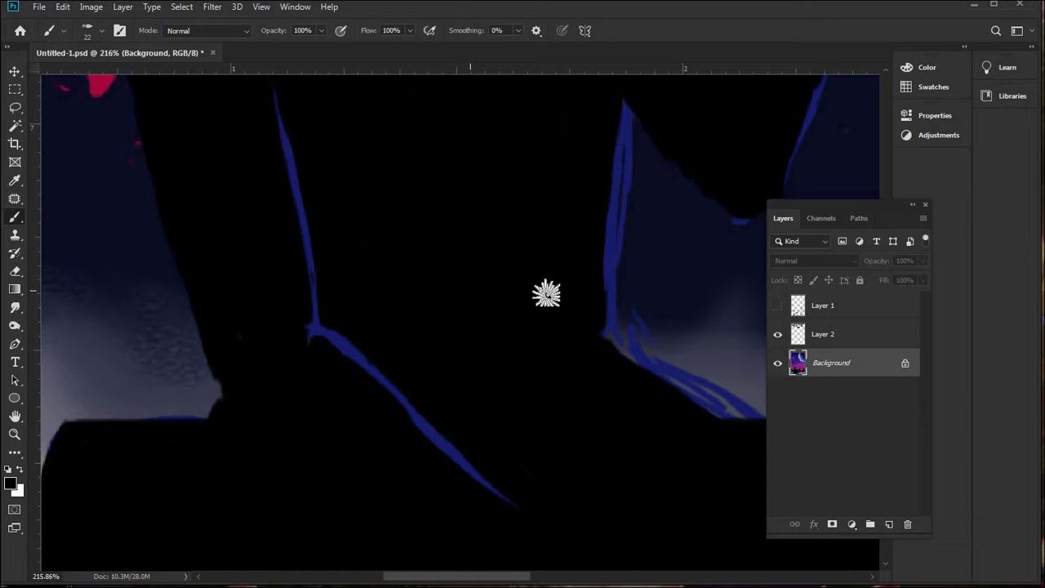
- Sample the dark blue and paint contour strokes on the chest and down the far side of the torso with a 13 px brush
{"action": "key", "text": "space"}
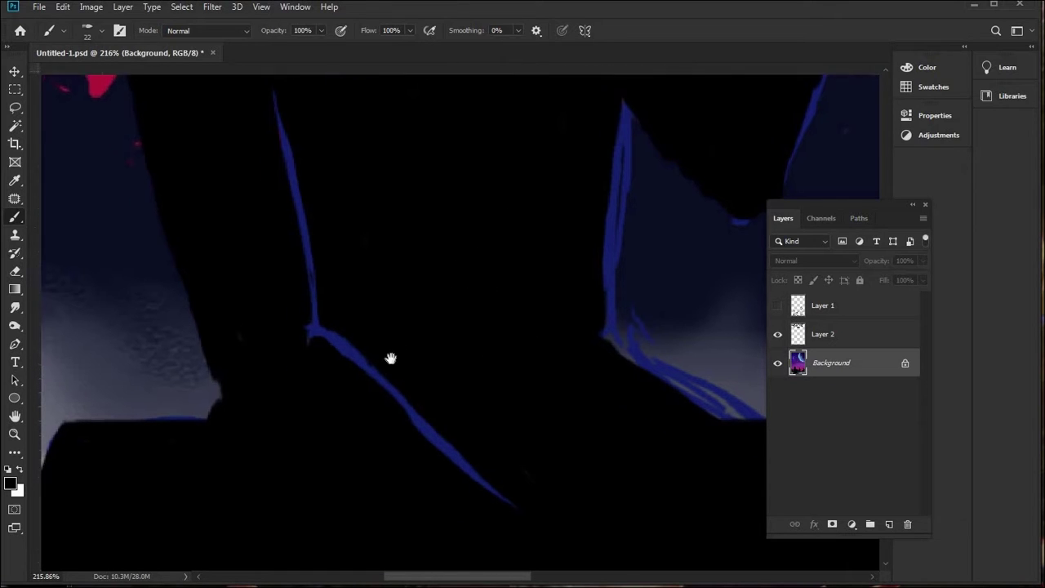
{"action": "scroll", "coordinate": [506, 327], "scroll_direction": "up", "scroll_amount": 5}
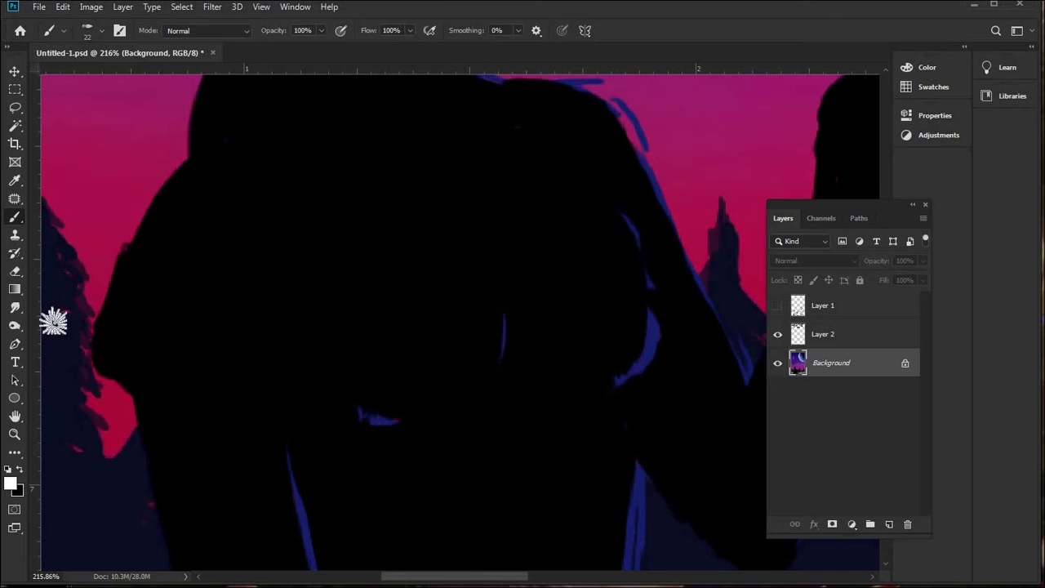
{"action": "left_click", "coordinate": [286, 490], "text": "alt"}
{"action": "left_click", "coordinate": [88, 31]}
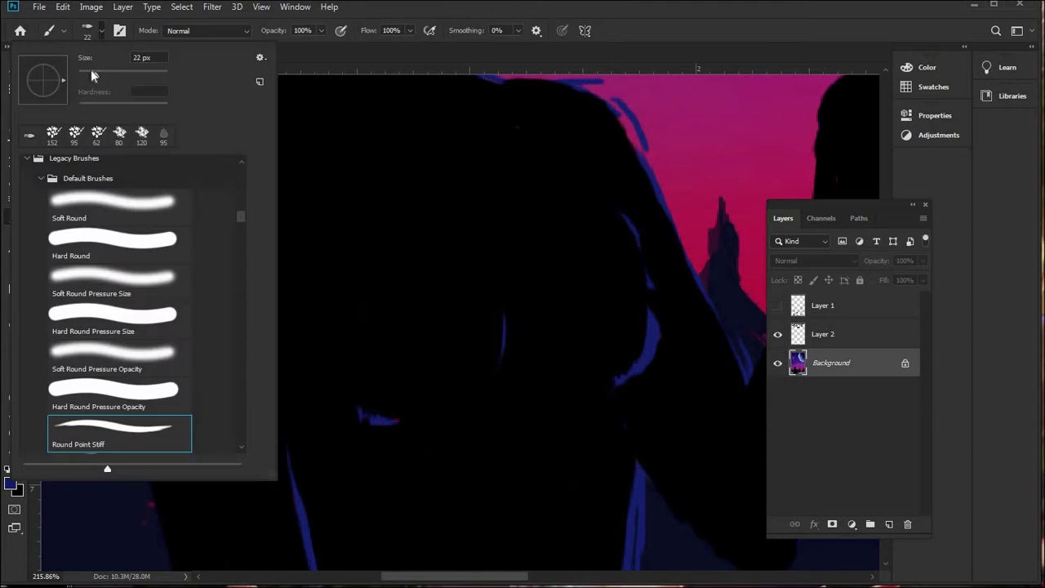
{"action": "key", "text": "Return"}
{"action": "mouse_move", "coordinate": [501, 368]}
{"action": "left_mouse_down"}
{"action": "mouse_move", "coordinate": [480, 270]}
{"action": "mouse_move", "coordinate": [506, 331]}
{"action": "left_mouse_up"}
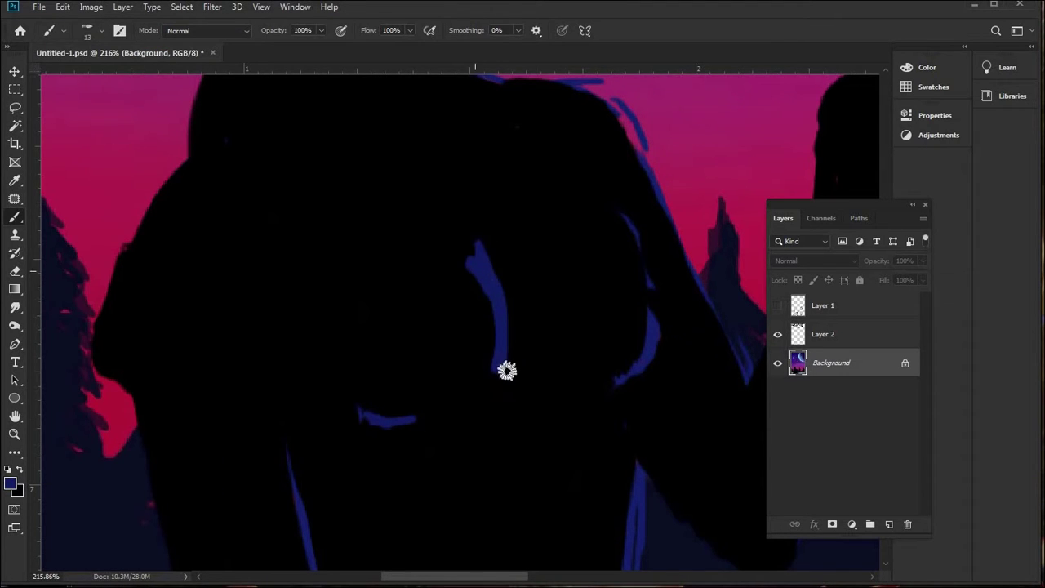
{"action": "mouse_move", "coordinate": [626, 229]}
{"action": "left_mouse_down"}
{"action": "mouse_move", "coordinate": [652, 288]}
{"action": "mouse_move", "coordinate": [644, 355]}
{"action": "mouse_move", "coordinate": [627, 390]}
{"action": "mouse_move", "coordinate": [630, 376]}
{"action": "mouse_move", "coordinate": [634, 482]}
{"action": "left_mouse_up"}
- Paint two short dark blue collarbone strokes below the neck
{"action": "scroll", "coordinate": [560, 319], "scroll_direction": "up", "scroll_amount": 5}
{"action": "scroll", "coordinate": [560, 319], "scroll_direction": "left", "scroll_amount": 3}
{"action": "left_click_drag", "start_coordinate": [363, 302], "coordinate": [481, 293]}
{"action": "left_click_drag", "start_coordinate": [563, 253], "coordinate": [534, 268]}
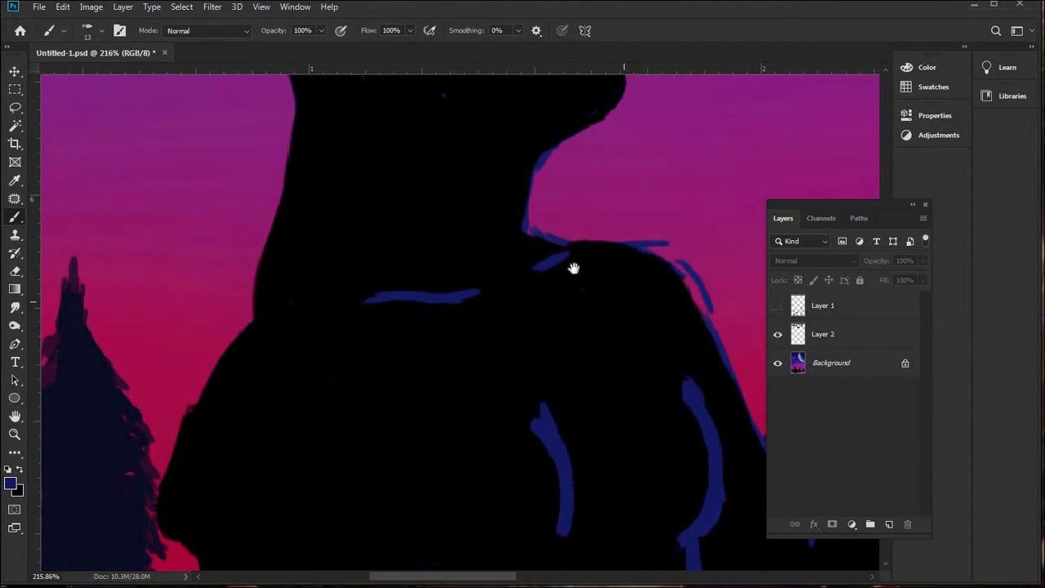
- Outline the far shoulder and the upper arm's outer edge down to the elbow bend in dark blue on the Background layer
{"action": "scroll", "coordinate": [527, 233], "scroll_direction": "down", "scroll_amount": 3}
{"action": "scroll", "coordinate": [528, 234], "scroll_direction": "right", "scroll_amount": 4}
{"action": "left_click", "coordinate": [800, 366]}
{"action": "mouse_move", "coordinate": [425, 163]}
{"action": "left_mouse_down"}
{"action": "mouse_move", "coordinate": [478, 152]}
{"action": "mouse_move", "coordinate": [511, 166]}
{"action": "left_mouse_up"}
{"action": "scroll", "coordinate": [642, 291], "scroll_direction": "down", "scroll_amount": 3}
{"action": "scroll", "coordinate": [641, 291], "scroll_direction": "right", "scroll_amount": 3}
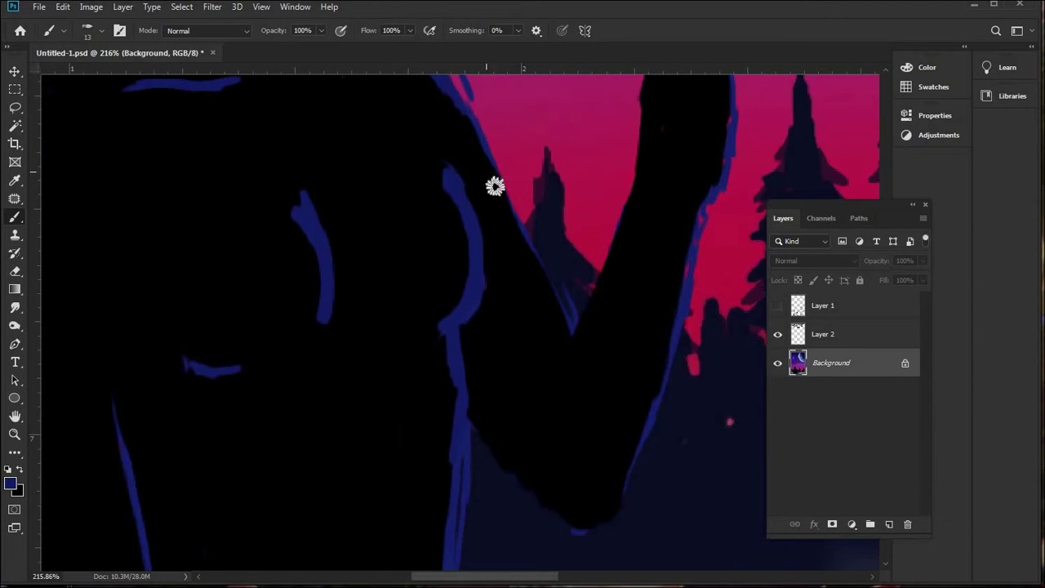
{"action": "left_click_drag", "start_coordinate": [517, 235], "coordinate": [572, 343]}
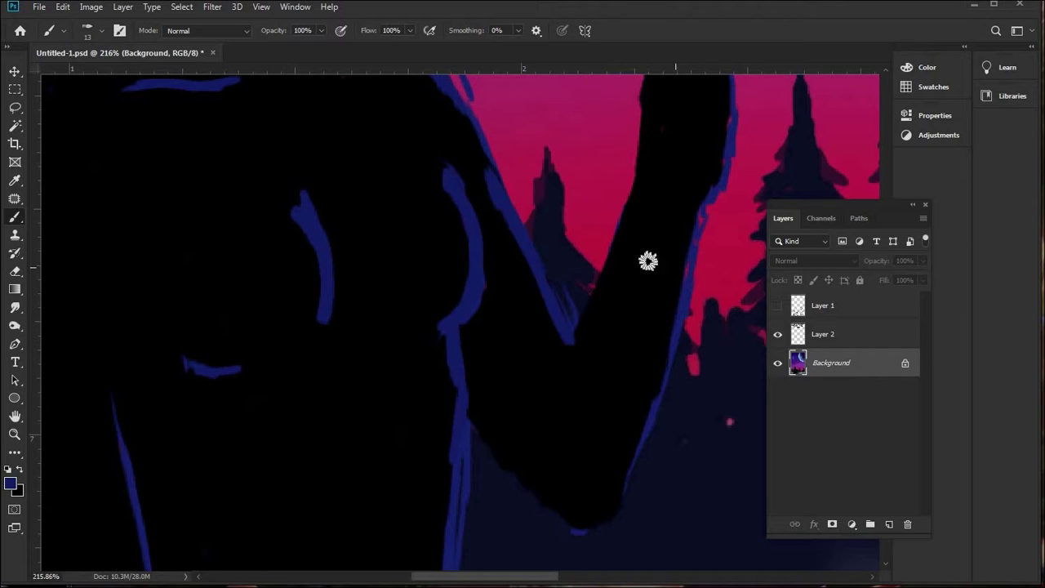
- Outline the face profile in dark blue and add strokes along the jawline and the side of the neck
{"action": "scroll", "coordinate": [644, 244], "scroll_direction": "up", "scroll_amount": 3}
{"action": "scroll", "coordinate": [604, 261], "scroll_direction": "up", "scroll_amount": 3}
{"action": "scroll", "coordinate": [571, 346], "scroll_direction": "left", "scroll_amount": 3}
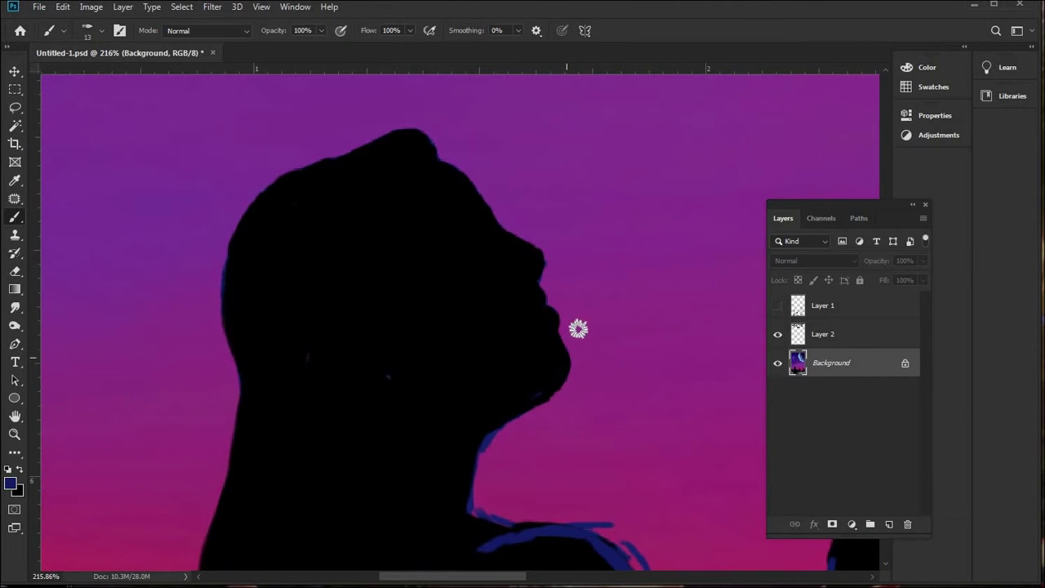
{"action": "mouse_move", "coordinate": [441, 163]}
{"action": "left_mouse_down"}
{"action": "mouse_move", "coordinate": [488, 201]}
{"action": "mouse_move", "coordinate": [490, 245]}
{"action": "mouse_move", "coordinate": [492, 219]}
{"action": "mouse_move", "coordinate": [525, 239]}
{"action": "mouse_move", "coordinate": [563, 376]}
{"action": "mouse_move", "coordinate": [557, 397]}
{"action": "left_mouse_up"}
{"action": "left_click_drag", "start_coordinate": [357, 371], "coordinate": [494, 415]}
{"action": "scroll", "coordinate": [392, 355], "scroll_direction": "down", "scroll_amount": 5}
{"action": "left_click_drag", "start_coordinate": [334, 272], "coordinate": [301, 390]}
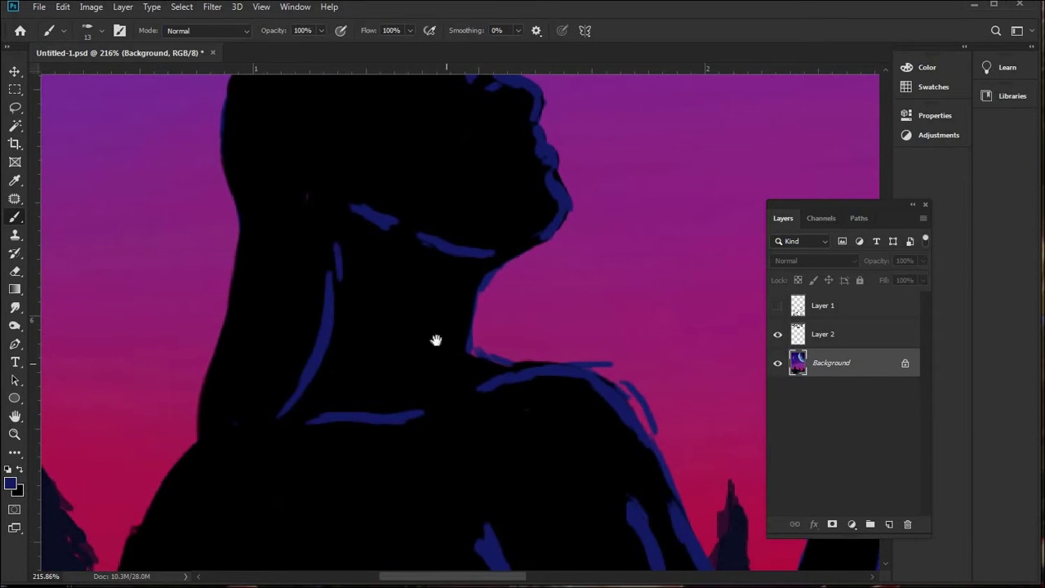
- Outline the hair in dark blue and add hairline strokes, eye details and a cheek patch to the head
{"action": "scroll", "coordinate": [413, 242], "scroll_direction": "down", "scroll_amount": 10}
{"action": "left_click", "coordinate": [14, 434]}
{"action": "key", "text": "ctrl+0"}
{"action": "left_click_drag", "start_coordinate": [579, 293], "coordinate": [369, 436]}
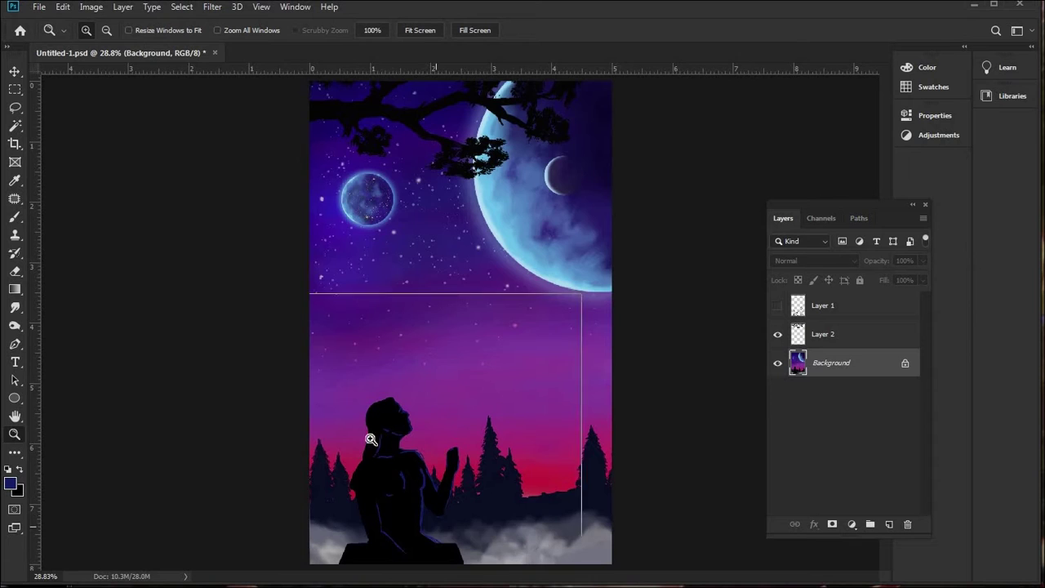
{"action": "left_click", "coordinate": [15, 218]}
{"action": "mouse_move", "coordinate": [205, 450]}
{"action": "left_mouse_down"}
{"action": "mouse_move", "coordinate": [263, 346]}
{"action": "mouse_move", "coordinate": [375, 305]}
{"action": "mouse_move", "coordinate": [367, 363]}
{"action": "left_mouse_up"}
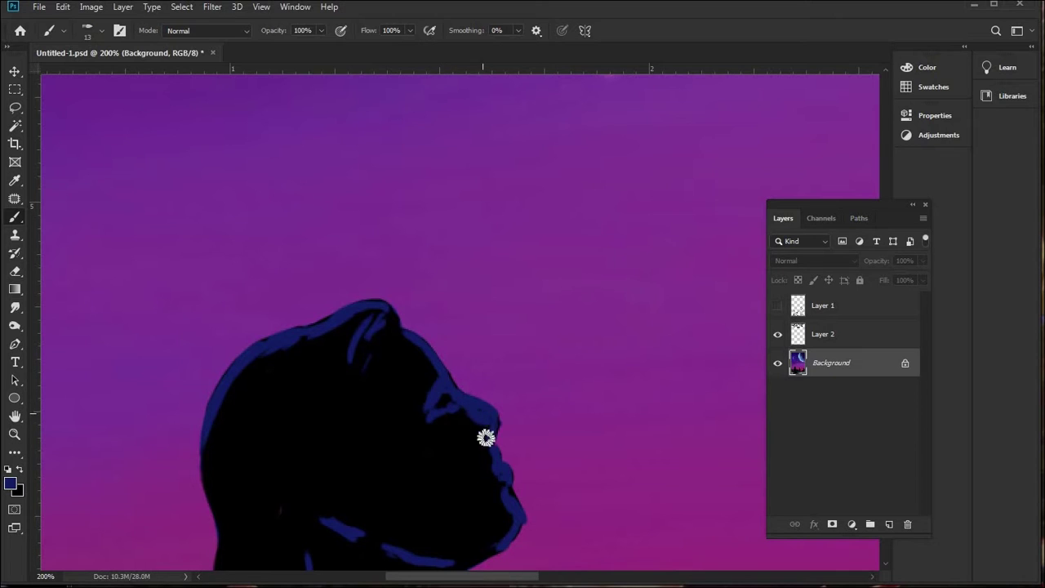
{"action": "mouse_move", "coordinate": [450, 450]}
{"action": "left_mouse_down"}
{"action": "mouse_move", "coordinate": [435, 468]}
{"action": "mouse_move", "coordinate": [443, 457]}
{"action": "mouse_move", "coordinate": [459, 466]}
{"action": "left_mouse_up"}
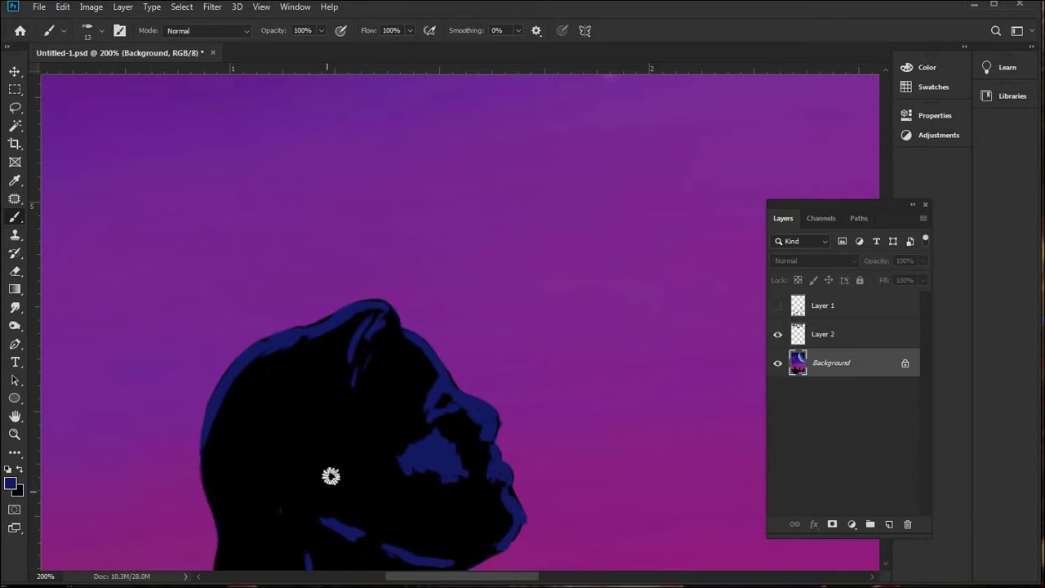
{"action": "left_click_drag", "start_coordinate": [329, 512], "coordinate": [343, 408]}
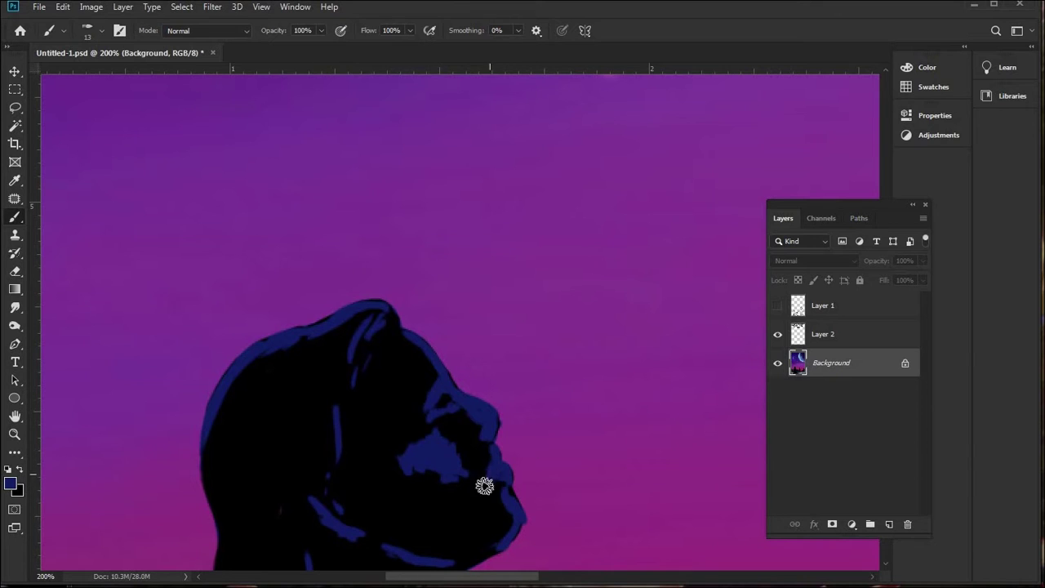
- Try a slightly lighter blue highlight around the eye
{"action": "left_click", "coordinate": [10, 484]}
{"action": "left_click", "coordinate": [114, 248]}
{"action": "key", "text": "Return"}
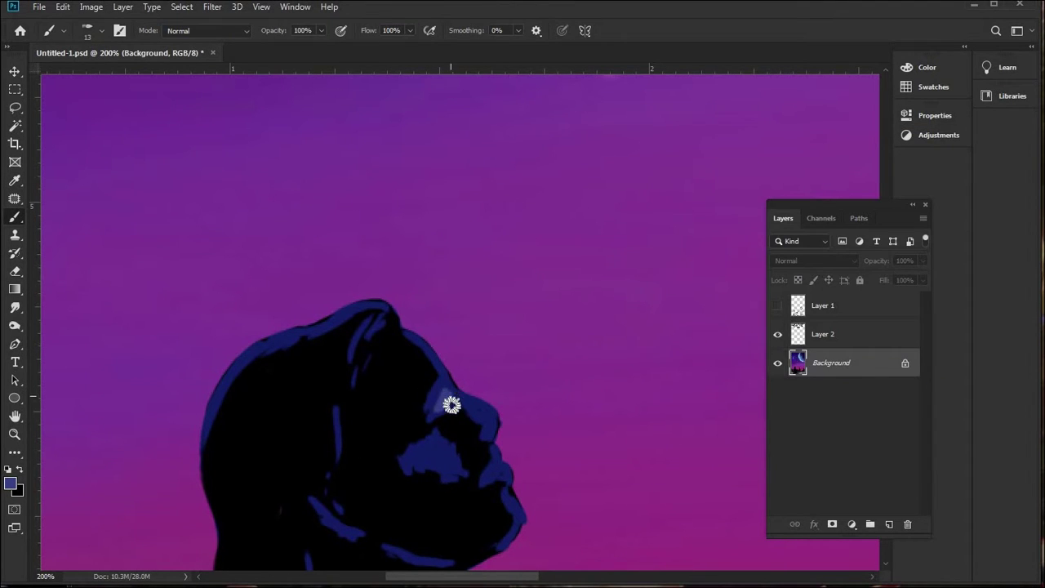
- Paint dark blue contour lines under the chest, below the near shoulder, along the far thigh and on the seat's far edge
{"action": "key", "text": "z"}
{"action": "key", "text": "ctrl+0"}
{"action": "left_click", "coordinate": [371, 426]}
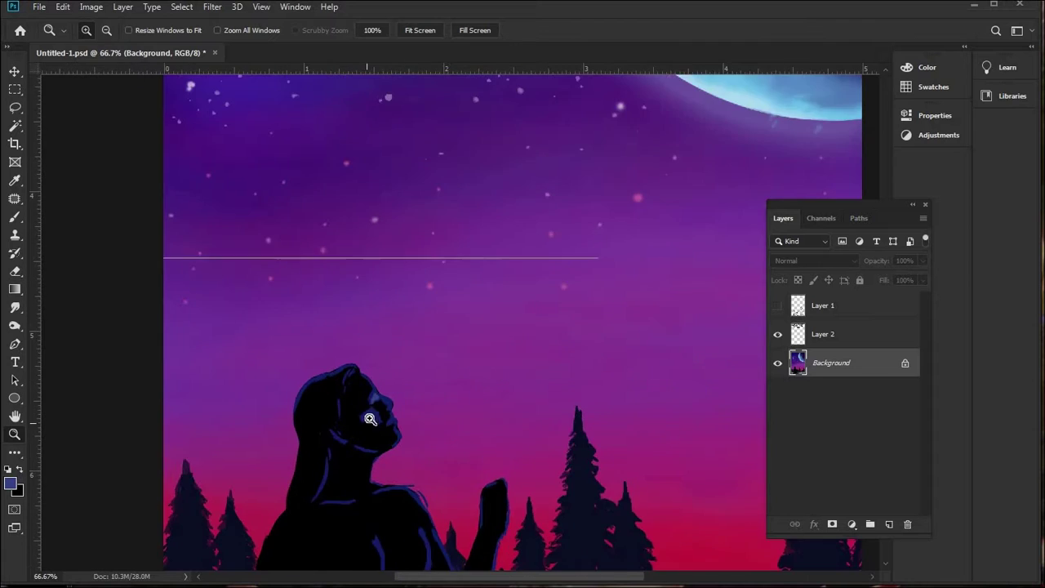
{"action": "left_click", "coordinate": [371, 426]}
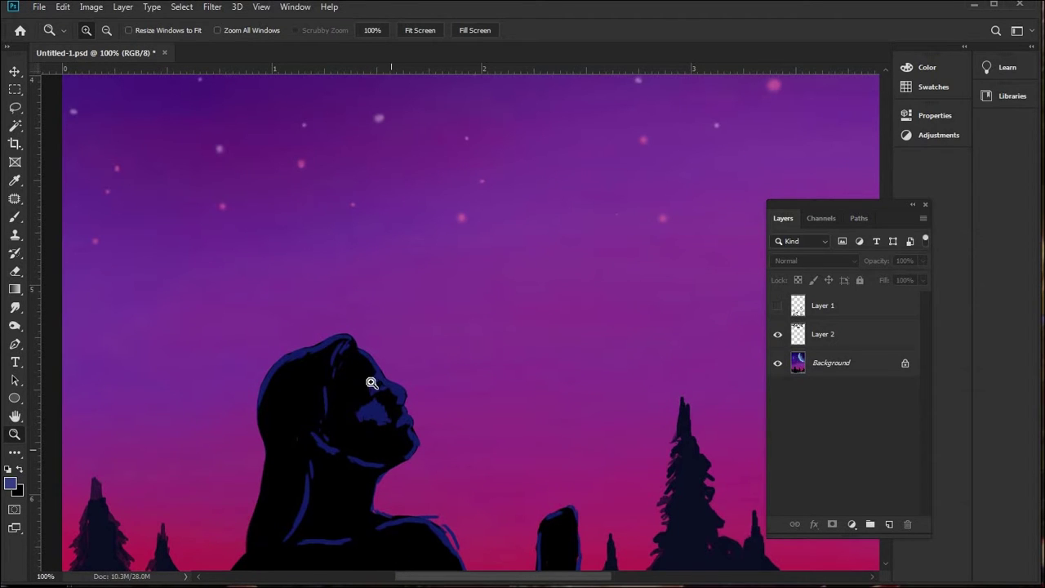
{"action": "key", "text": "ctrl+0"}
{"action": "left_click", "coordinate": [371, 421]}
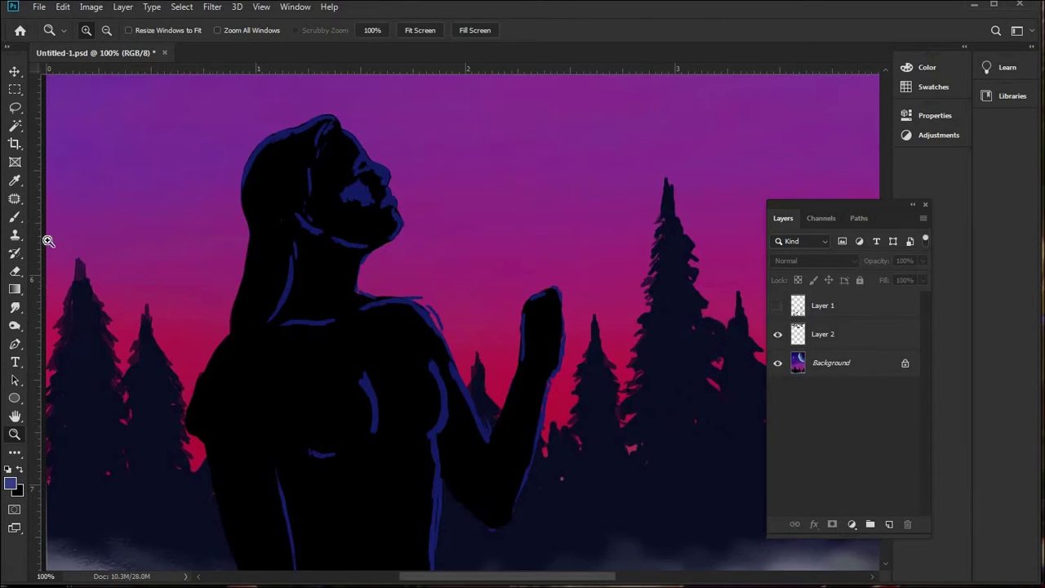
{"action": "key", "text": "b"}
{"action": "left_click", "coordinate": [368, 420]}
{"action": "left_click", "coordinate": [494, 231]}
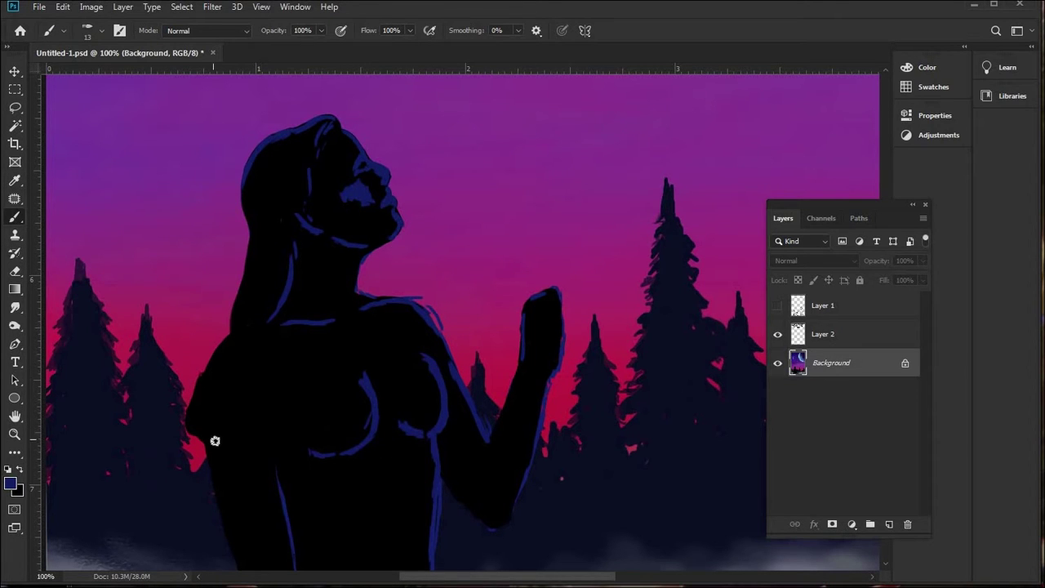
{"action": "scroll", "coordinate": [411, 475], "scroll_direction": "down", "scroll_amount": 5}
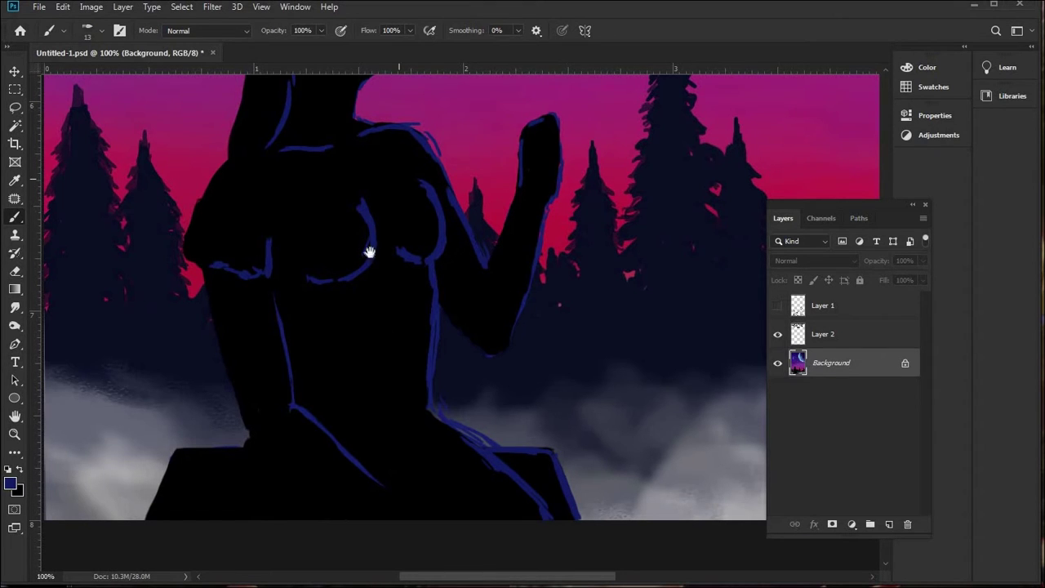
- Blend the dark blue cheek patch into the face with a black Mixer Brush using the 40 px Soft Round tip
{"action": "scroll", "coordinate": [383, 327], "scroll_direction": "up", "scroll_amount": 5}
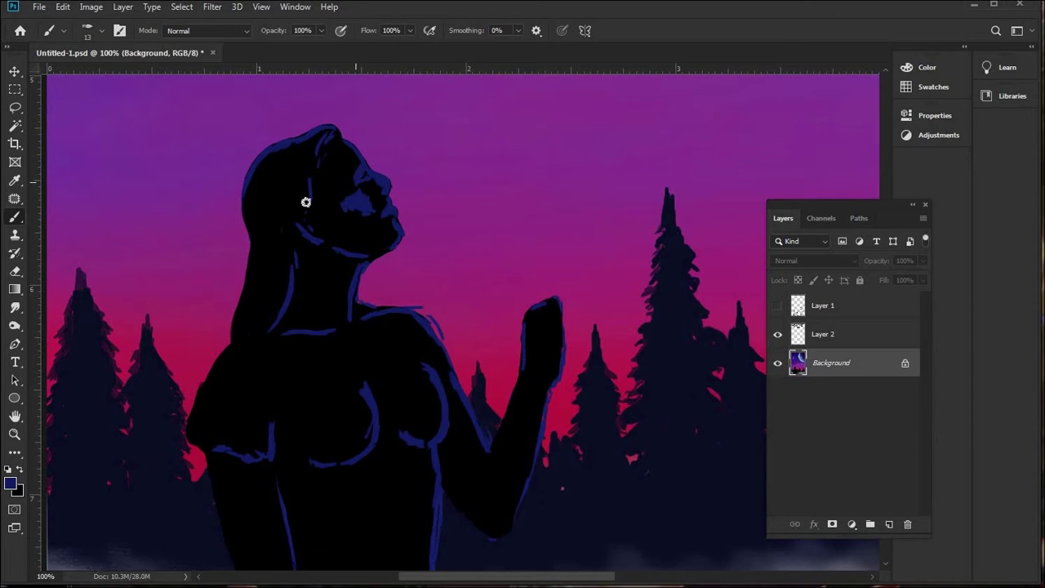
{"action": "left_click", "coordinate": [15, 182]}
{"action": "left_click", "coordinate": [85, 346]}
{"action": "right_click", "coordinate": [15, 217]}
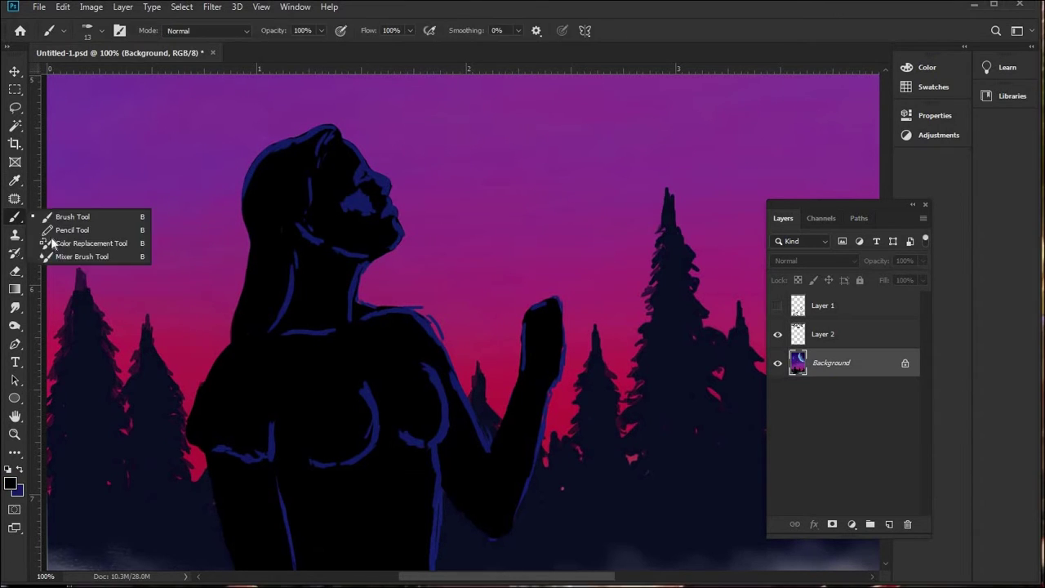
{"action": "left_click", "coordinate": [74, 254]}
{"action": "left_click", "coordinate": [94, 31]}
{"action": "left_click", "coordinate": [112, 326]}
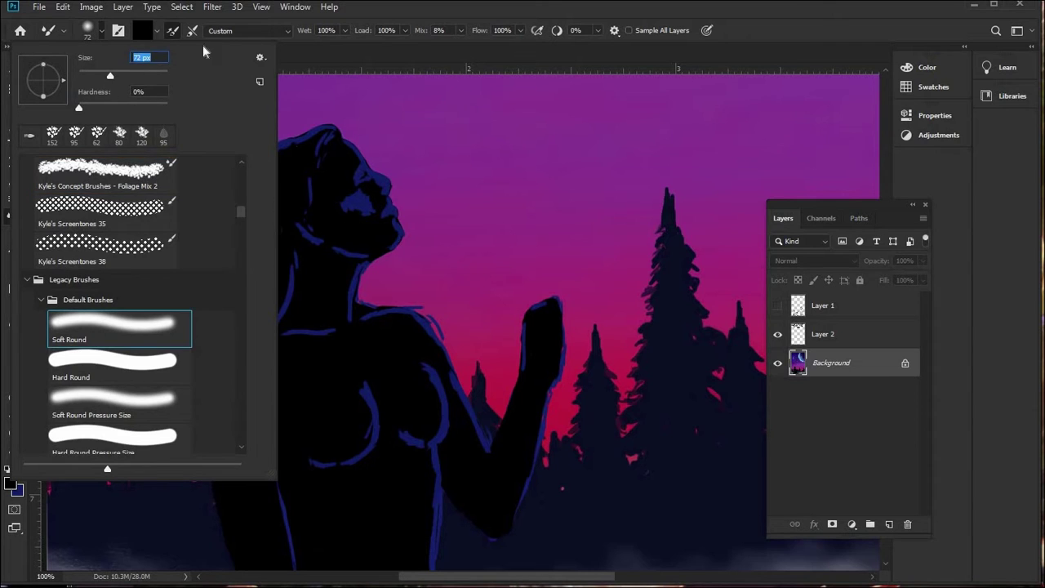
{"action": "key", "text": "Return"}
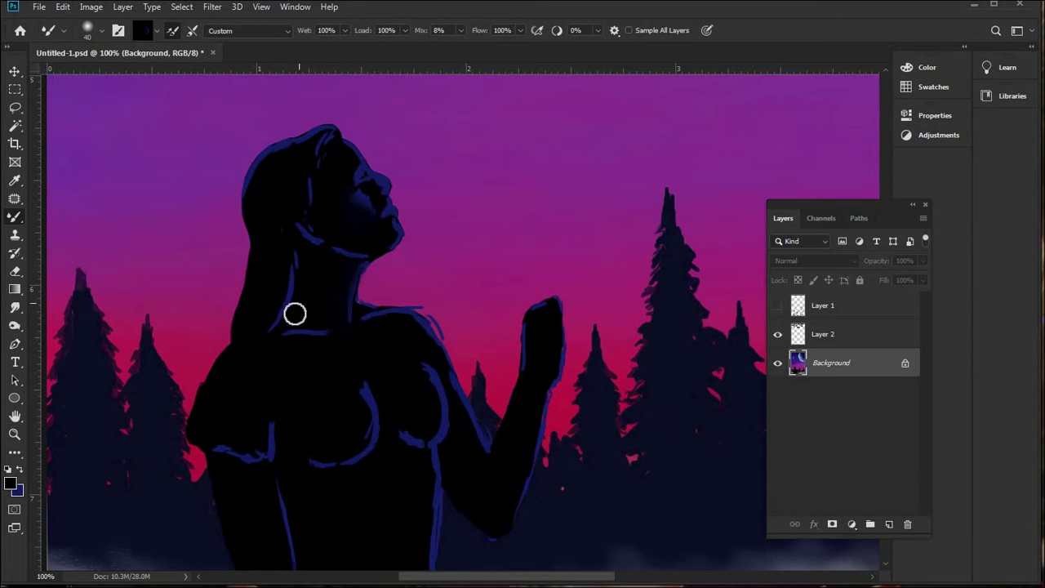
- Set the Mixer Brush to 47% wet, 53% load and 31 px, then blend dark blue across the hair and face
{"action": "left_click_drag", "start_coordinate": [345, 30], "coordinate": [316, 46]}
{"action": "left_click_drag", "start_coordinate": [405, 31], "coordinate": [378, 47]}
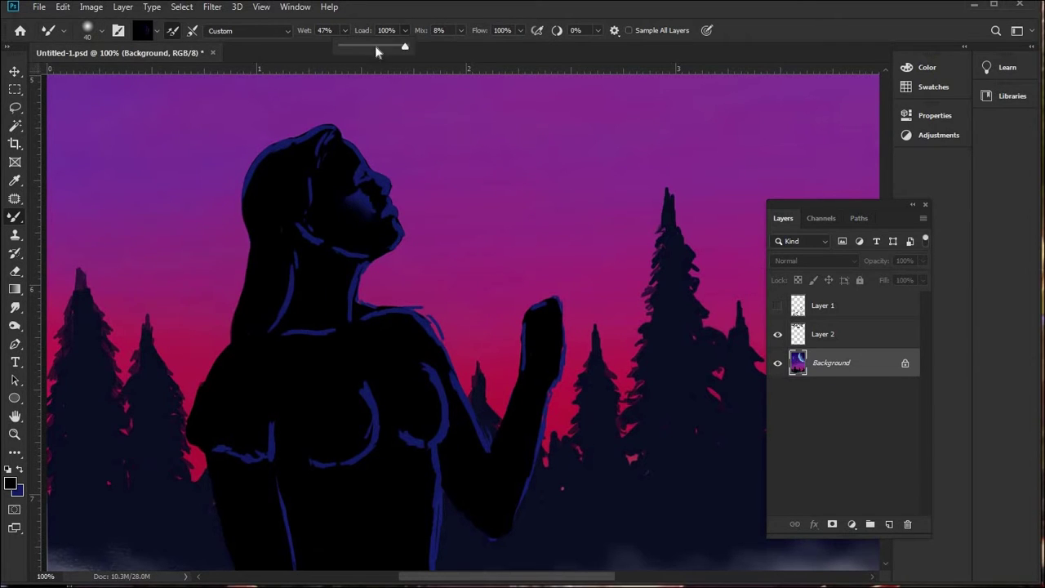
{"action": "key", "text": "x"}
{"action": "left_click", "coordinate": [101, 30]}
{"action": "key", "text": "Return"}
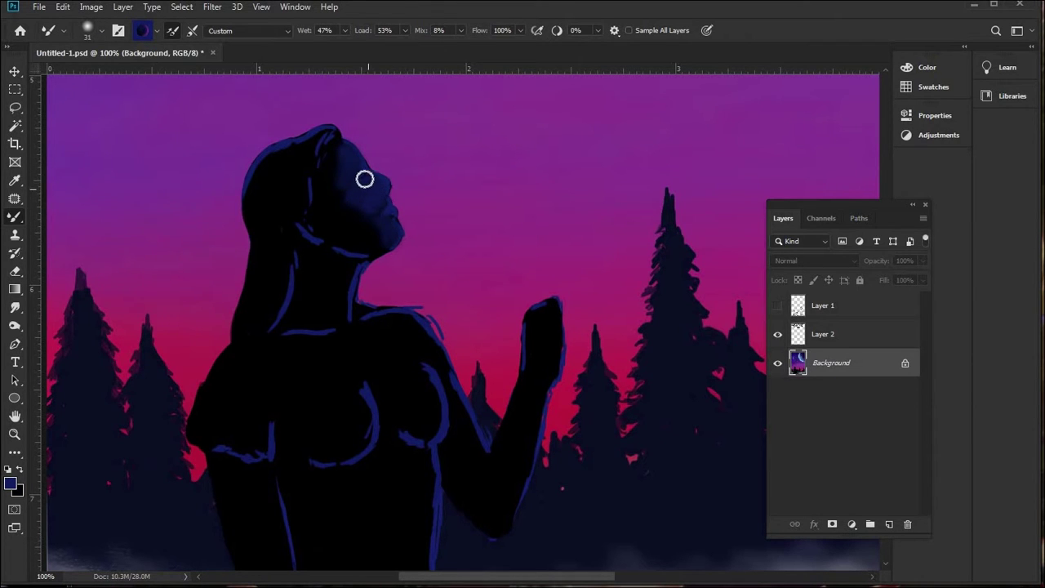
{"action": "mouse_move", "coordinate": [274, 162]}
{"action": "left_mouse_down"}
{"action": "mouse_move", "coordinate": [310, 150]}
{"action": "mouse_move", "coordinate": [299, 198]}
{"action": "mouse_move", "coordinate": [320, 195]}
{"action": "mouse_move", "coordinate": [326, 163]}
{"action": "mouse_move", "coordinate": [364, 171]}
{"action": "mouse_move", "coordinate": [369, 199]}
{"action": "left_mouse_up"}
- Blend black into the dark blue contours of the head, neck, chest, torso and thigh
{"action": "key", "text": "x"}
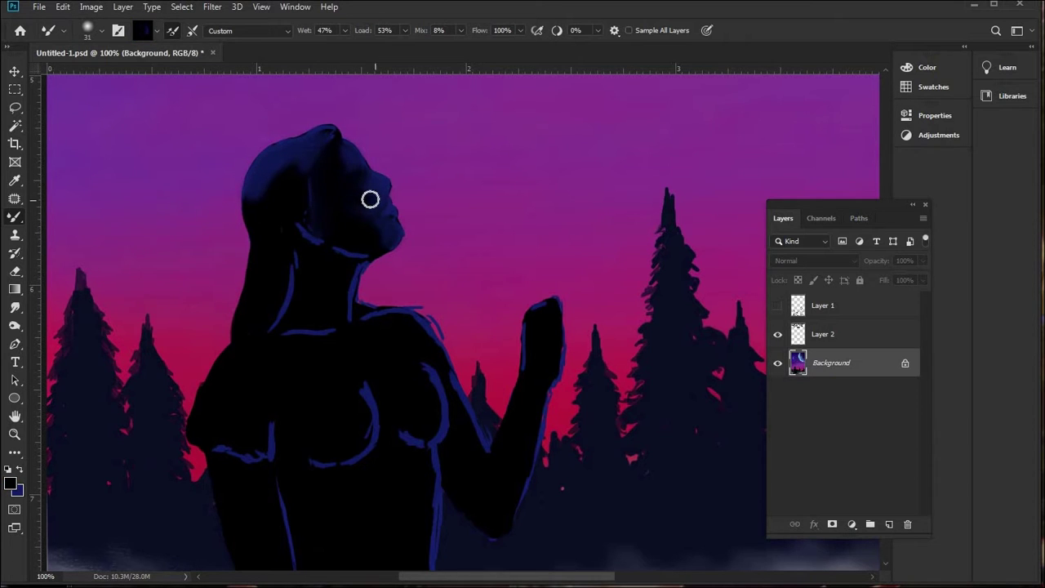
{"action": "mouse_move", "coordinate": [260, 183]}
{"action": "left_mouse_down"}
{"action": "mouse_move", "coordinate": [301, 158]}
{"action": "mouse_move", "coordinate": [361, 242]}
{"action": "left_mouse_up"}
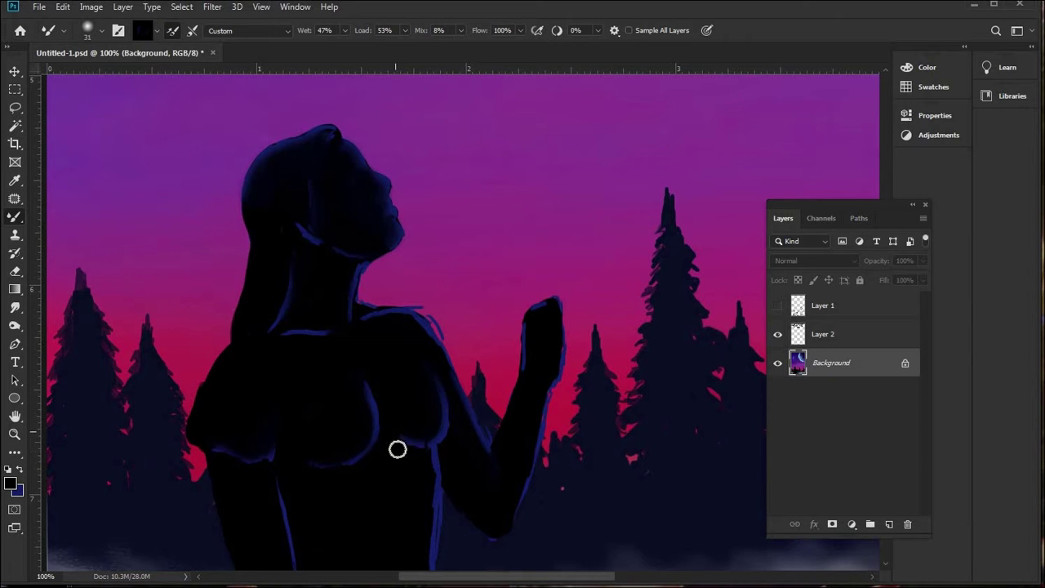
{"action": "left_click_drag", "start_coordinate": [422, 385], "coordinate": [420, 203]}
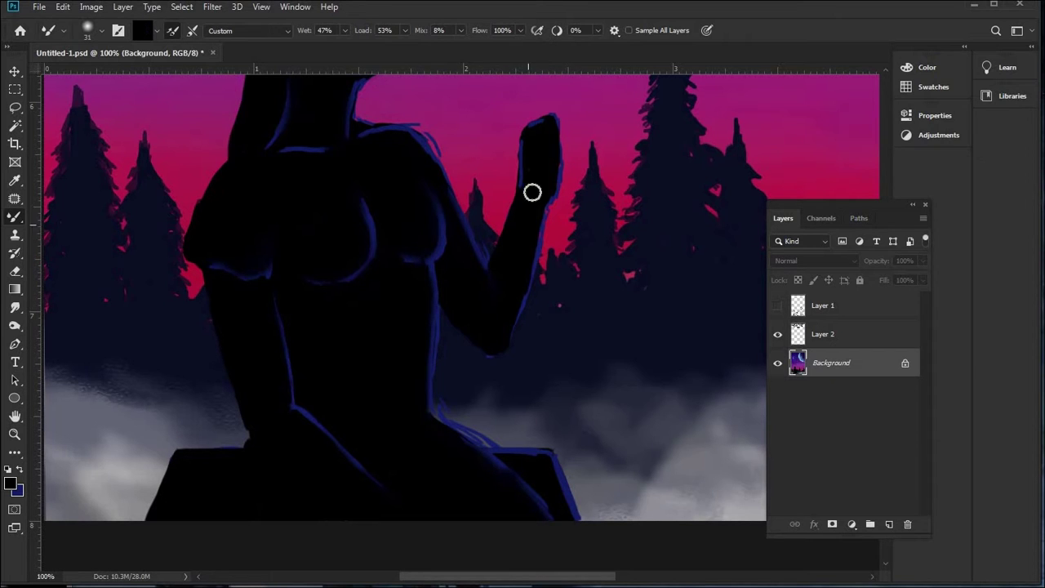
{"action": "scroll", "coordinate": [368, 226], "scroll_direction": "up", "scroll_amount": 5}
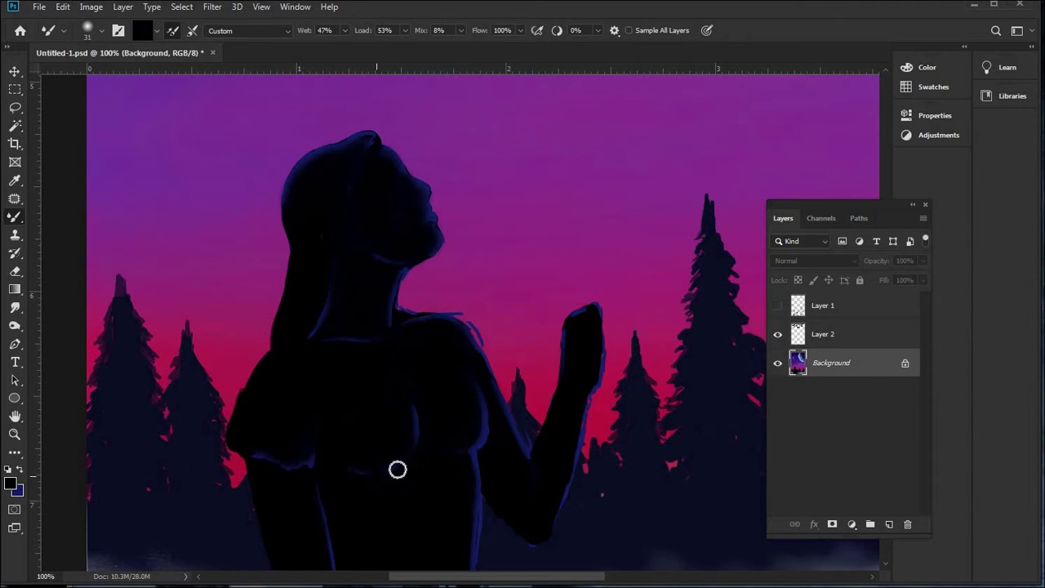
- Add soft dark blue highlights to the chest and collarbone and blend their edges with a 66 px black Mixer Brush
{"action": "key", "text": "x"}
{"action": "left_click_drag", "start_coordinate": [408, 398], "coordinate": [382, 422]}
{"action": "left_click_drag", "start_coordinate": [462, 371], "coordinate": [472, 400]}
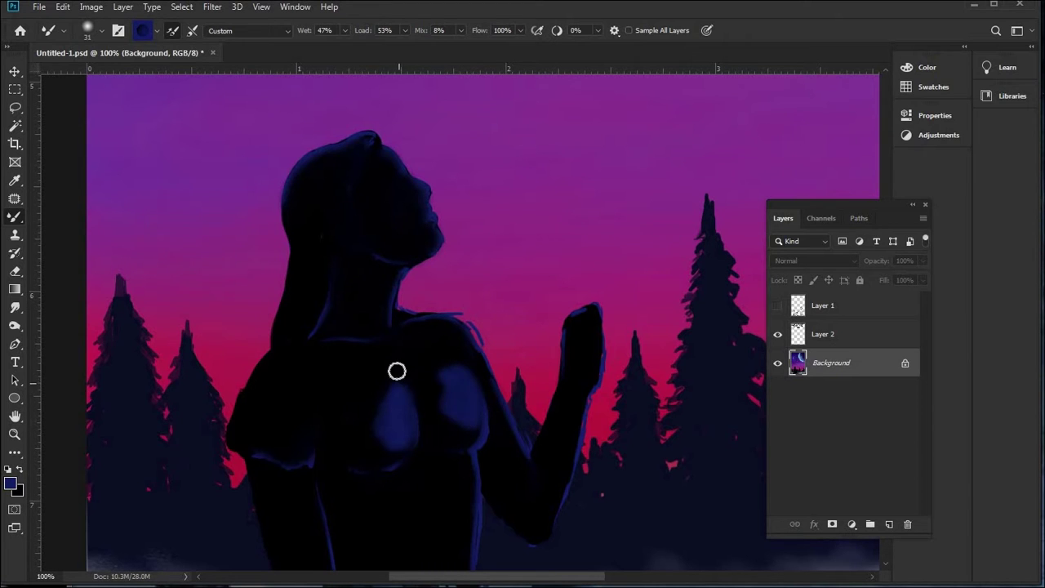
{"action": "key", "text": "x"}
{"action": "left_click", "coordinate": [91, 30]}
{"action": "left_click", "coordinate": [361, 360]}
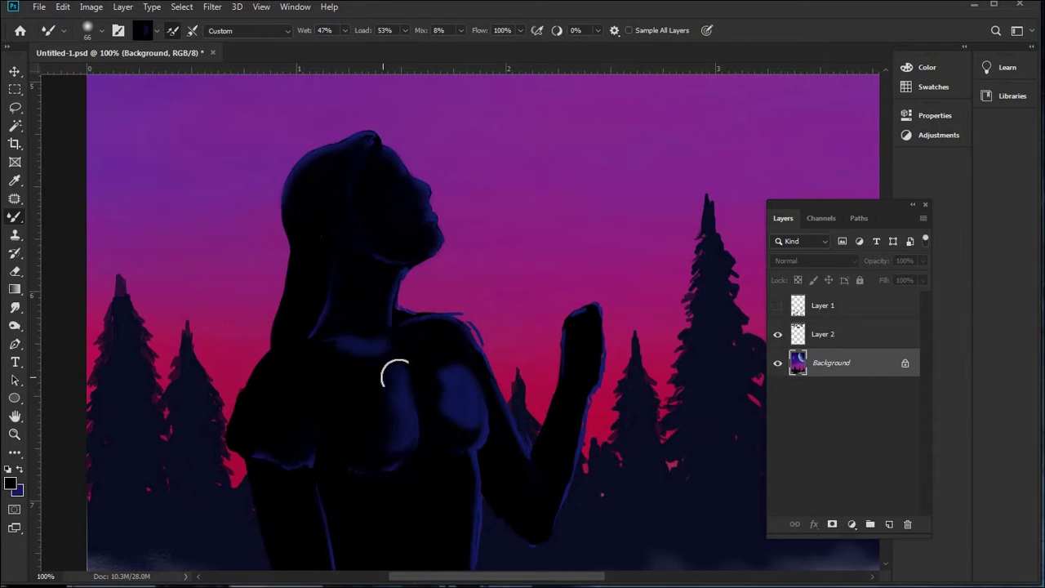
- Smudge the chest and collarbone highlights into rounded shading with the Smudge tool at 42 px and 41% strength
{"action": "left_click", "coordinate": [15, 310]}
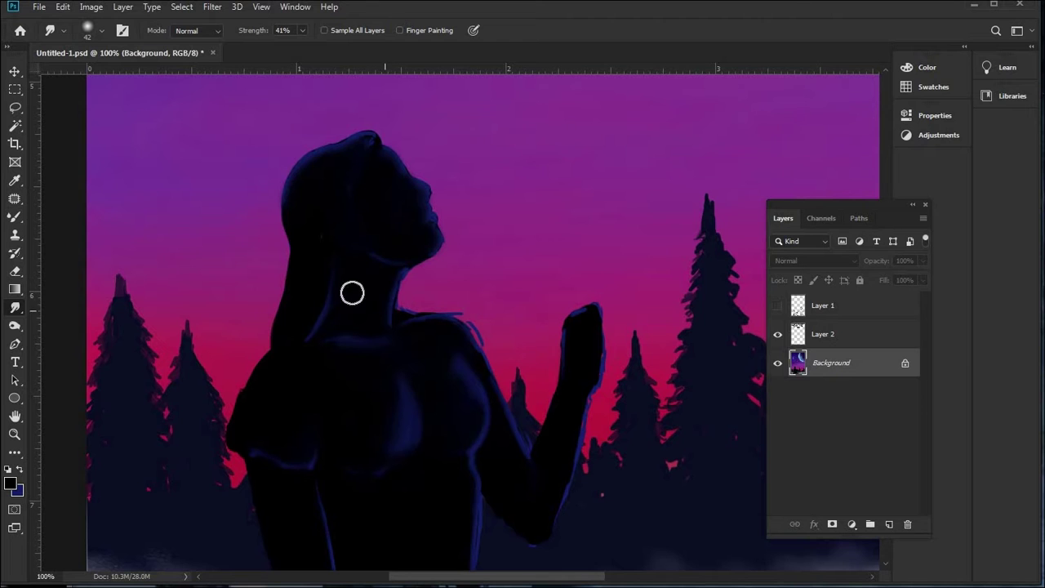
{"action": "key", "text": "ctrl+r"}
{"action": "left_click_drag", "start_coordinate": [434, 341], "coordinate": [423, 209]}
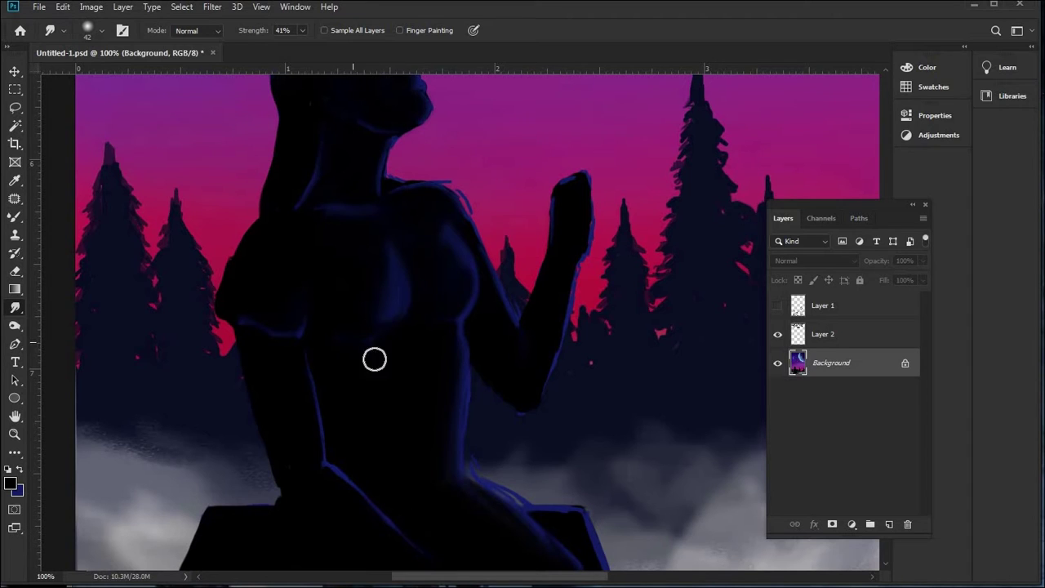
{"action": "mouse_move", "coordinate": [389, 285]}
{"action": "left_mouse_down"}
{"action": "mouse_move", "coordinate": [383, 303]}
{"action": "mouse_move", "coordinate": [387, 270]}
{"action": "mouse_move", "coordinate": [394, 299]}
{"action": "mouse_move", "coordinate": [395, 266]}
{"action": "mouse_move", "coordinate": [351, 287]}
{"action": "mouse_move", "coordinate": [360, 343]}
{"action": "mouse_move", "coordinate": [390, 365]}
{"action": "mouse_move", "coordinate": [397, 338]}
{"action": "left_mouse_up"}
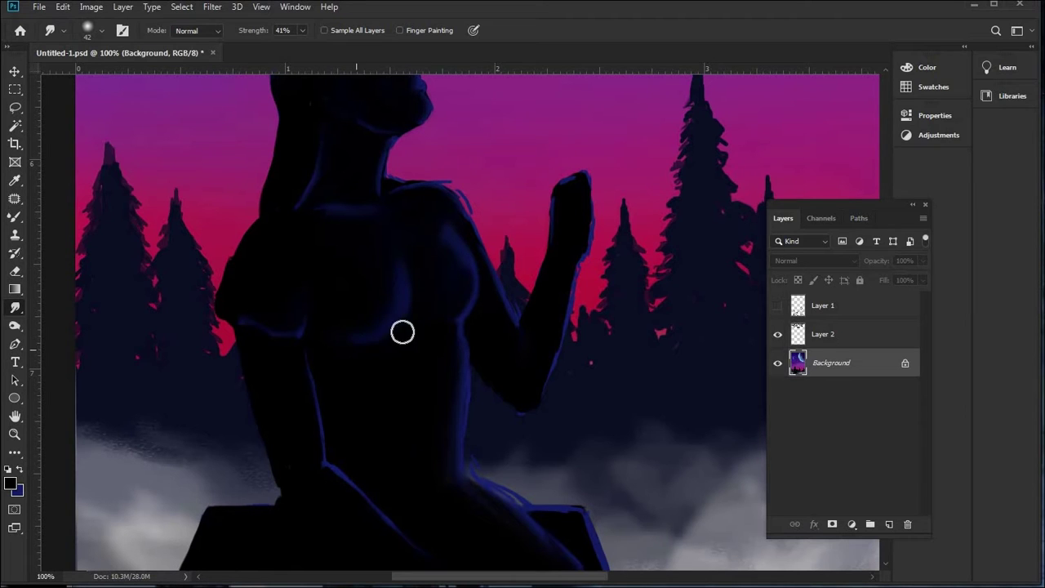
{"action": "mouse_move", "coordinate": [434, 245]}
{"action": "left_mouse_down"}
{"action": "mouse_move", "coordinate": [430, 215]}
{"action": "mouse_move", "coordinate": [448, 224]}
{"action": "mouse_move", "coordinate": [436, 222]}
{"action": "mouse_move", "coordinate": [413, 268]}
{"action": "mouse_move", "coordinate": [430, 226]}
{"action": "mouse_move", "coordinate": [426, 357]}
{"action": "mouse_move", "coordinate": [436, 310]}
{"action": "left_mouse_up"}
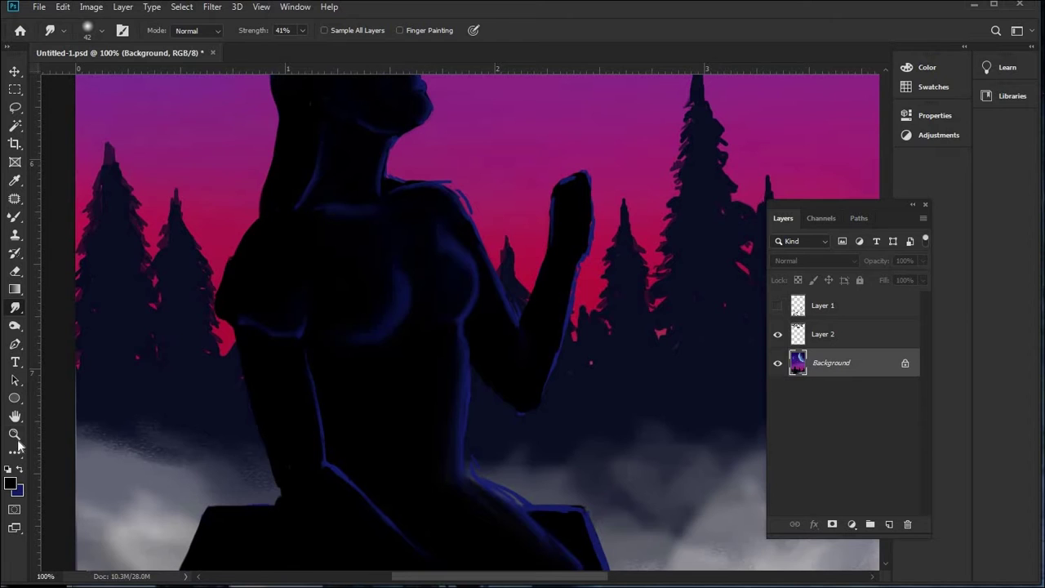
- Paint a dark blue highlight across the near shoulder and smudge it into the black silhouette
{"action": "left_click", "coordinate": [15, 433]}
{"action": "key", "text": "ctrl+0"}
{"action": "left_click", "coordinate": [375, 509]}
{"action": "left_click", "coordinate": [388, 477]}
{"action": "left_click", "coordinate": [15, 307]}
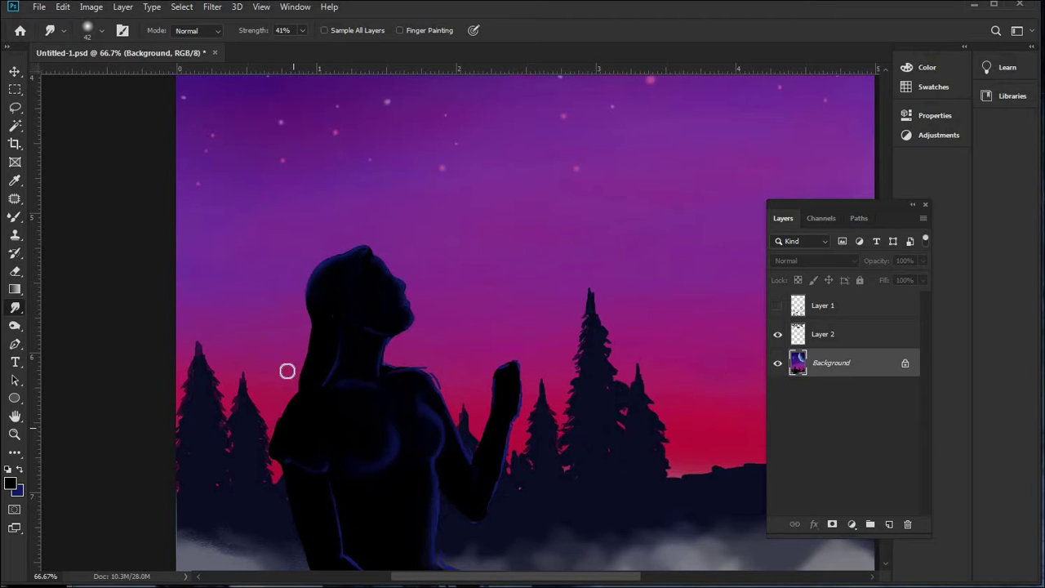
{"action": "key", "text": "x"}
{"action": "key", "text": "b"}
{"action": "key", "text": "r"}
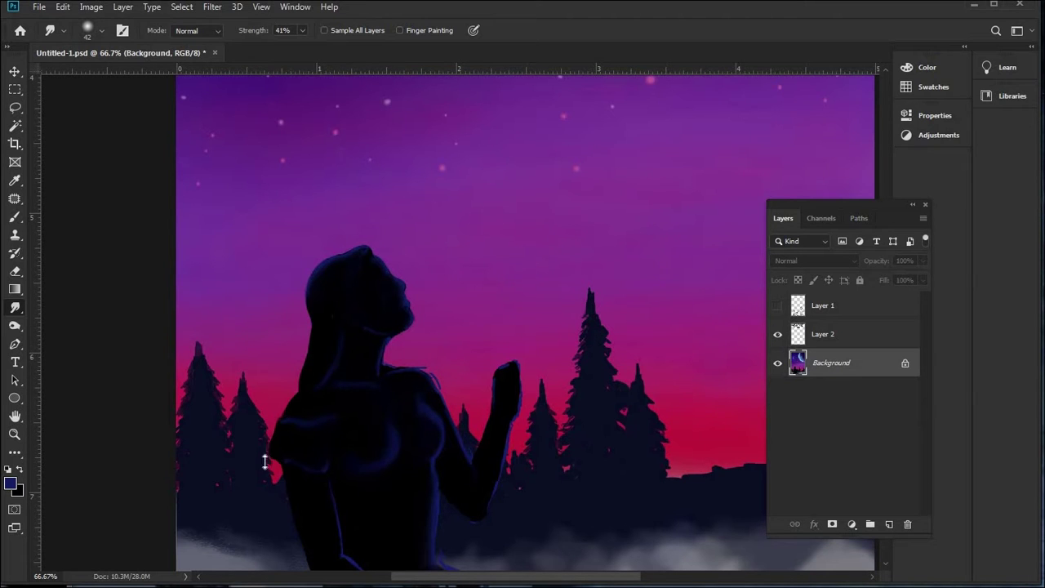
- Paint dark blue hair strands along the hairline beside the face with the 13 px brush
{"action": "key", "text": "z"}
{"action": "left_click", "coordinate": [433, 286]}
{"action": "left_click", "coordinate": [299, 268]}
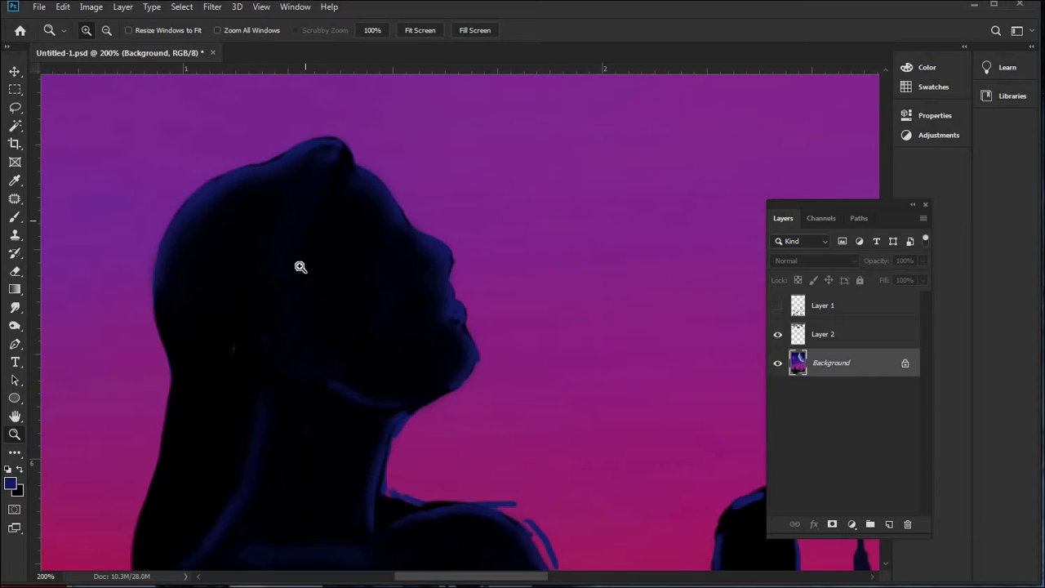
{"action": "left_click", "coordinate": [14, 217]}
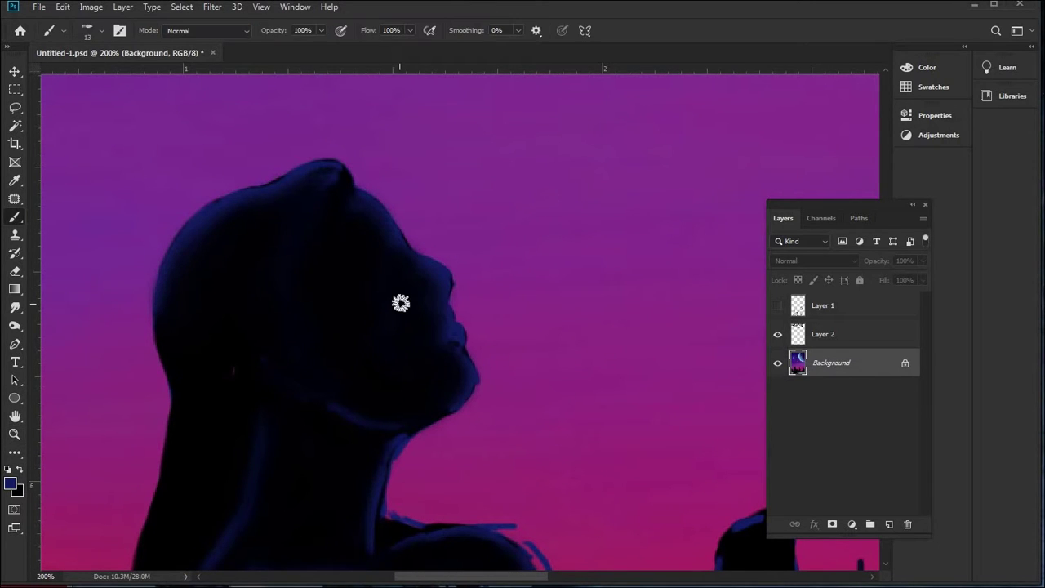
{"action": "mouse_move", "coordinate": [328, 196]}
{"action": "left_mouse_down"}
{"action": "mouse_move", "coordinate": [318, 321]}
{"action": "mouse_move", "coordinate": [286, 356]}
{"action": "mouse_move", "coordinate": [321, 270]}
{"action": "mouse_move", "coordinate": [319, 198]}
{"action": "left_mouse_up"}
{"action": "mouse_move", "coordinate": [289, 290]}
{"action": "left_mouse_down"}
{"action": "mouse_move", "coordinate": [287, 237]}
{"action": "mouse_move", "coordinate": [273, 269]}
{"action": "left_mouse_up"}
{"action": "left_click_drag", "start_coordinate": [283, 224], "coordinate": [260, 341]}
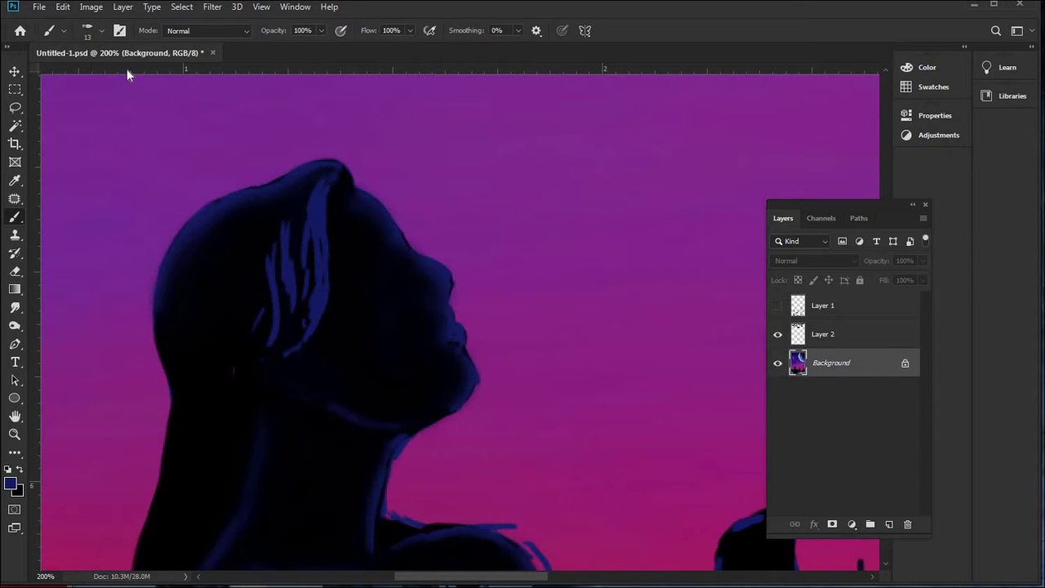
- Paint dark blue highlights on the eye area, facial profile, jawline, cheek and forehead with an 11 px brush
{"action": "left_click", "coordinate": [102, 30]}
{"action": "type", "text": "11"}
{"action": "key", "text": "Return"}
{"action": "mouse_move", "coordinate": [381, 273]}
{"action": "left_mouse_down"}
{"action": "mouse_move", "coordinate": [398, 247]}
{"action": "mouse_move", "coordinate": [405, 260]}
{"action": "mouse_move", "coordinate": [393, 256]}
{"action": "mouse_move", "coordinate": [395, 246]}
{"action": "mouse_move", "coordinate": [413, 272]}
{"action": "left_mouse_up"}
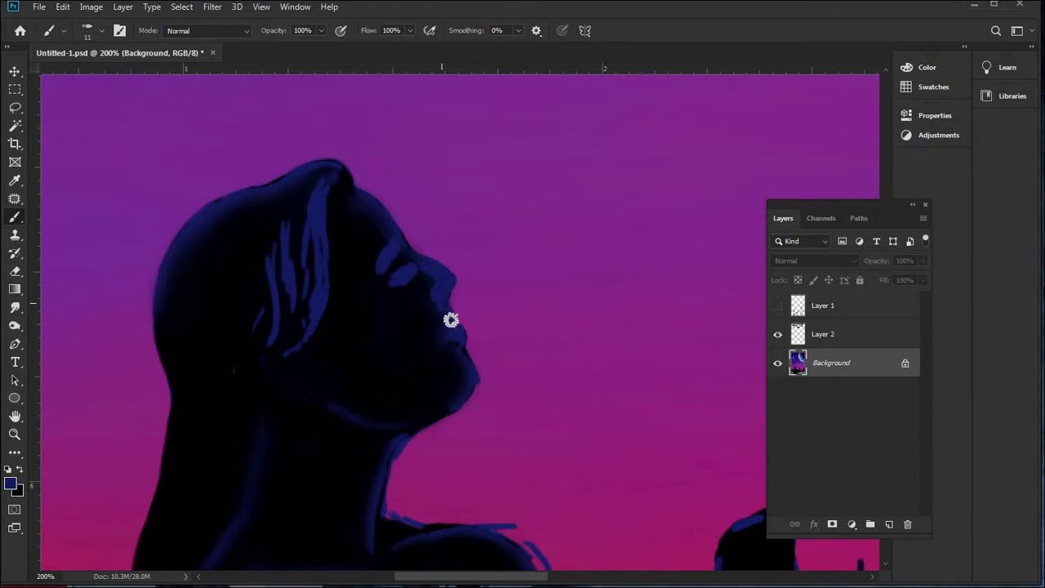
{"action": "mouse_move", "coordinate": [469, 365]}
{"action": "left_mouse_down"}
{"action": "mouse_move", "coordinate": [462, 406]}
{"action": "mouse_move", "coordinate": [381, 425]}
{"action": "mouse_move", "coordinate": [387, 413]}
{"action": "mouse_move", "coordinate": [343, 401]}
{"action": "left_mouse_up"}
{"action": "left_click_drag", "start_coordinate": [361, 327], "coordinate": [373, 321]}
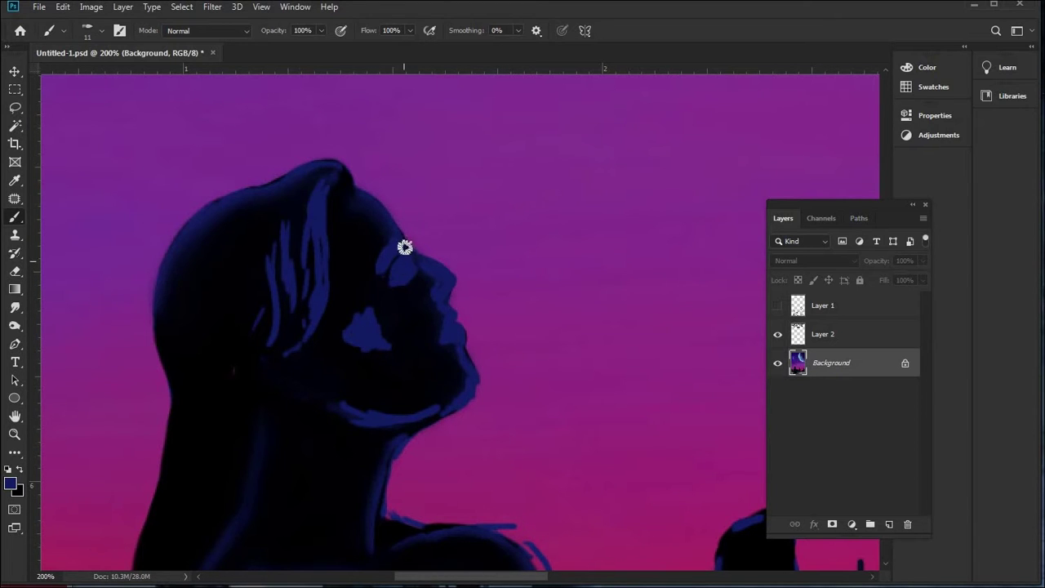
{"action": "mouse_move", "coordinate": [406, 253]}
{"action": "left_mouse_down"}
{"action": "mouse_move", "coordinate": [346, 207]}
{"action": "mouse_move", "coordinate": [387, 209]}
{"action": "left_mouse_up"}
- Blend the forehead, eye, cheek and chin highlights into the face with a 22 px black Mixer Brush
{"action": "left_click", "coordinate": [18, 472]}
{"action": "right_click", "coordinate": [15, 216]}
{"action": "left_click", "coordinate": [49, 260]}
{"action": "left_click", "coordinate": [88, 30]}
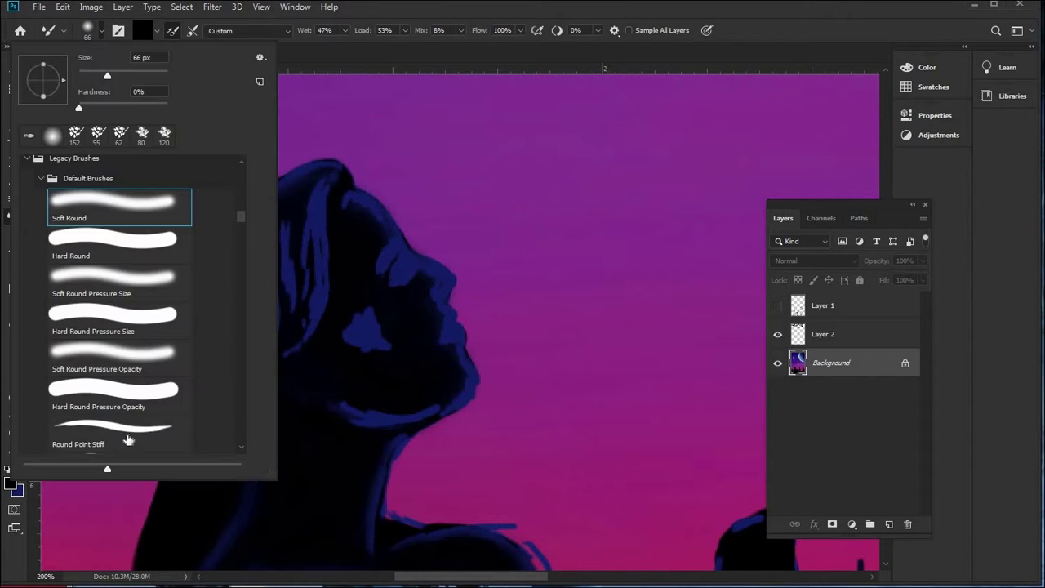
{"action": "left_click", "coordinate": [90, 75]}
{"action": "left_click", "coordinate": [354, 203]}
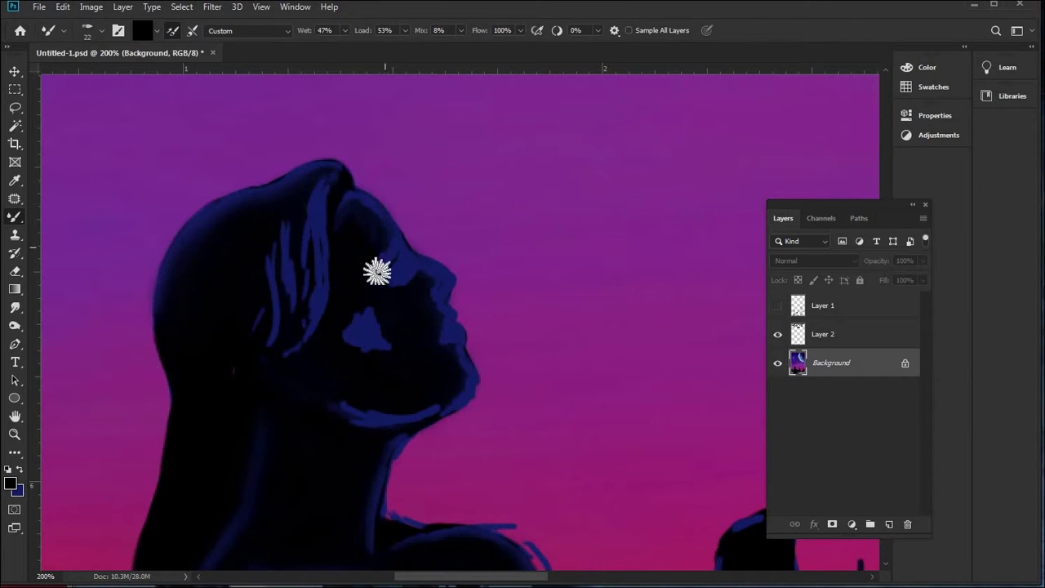
{"action": "mouse_move", "coordinate": [409, 264]}
{"action": "left_mouse_down"}
{"action": "mouse_move", "coordinate": [413, 299]}
{"action": "mouse_move", "coordinate": [430, 279]}
{"action": "mouse_move", "coordinate": [443, 395]}
{"action": "left_mouse_up"}
- Blend the hair strands into a smooth hairline edge and refine the nose, lips and jaw shading
{"action": "right_click", "coordinate": [15, 307]}
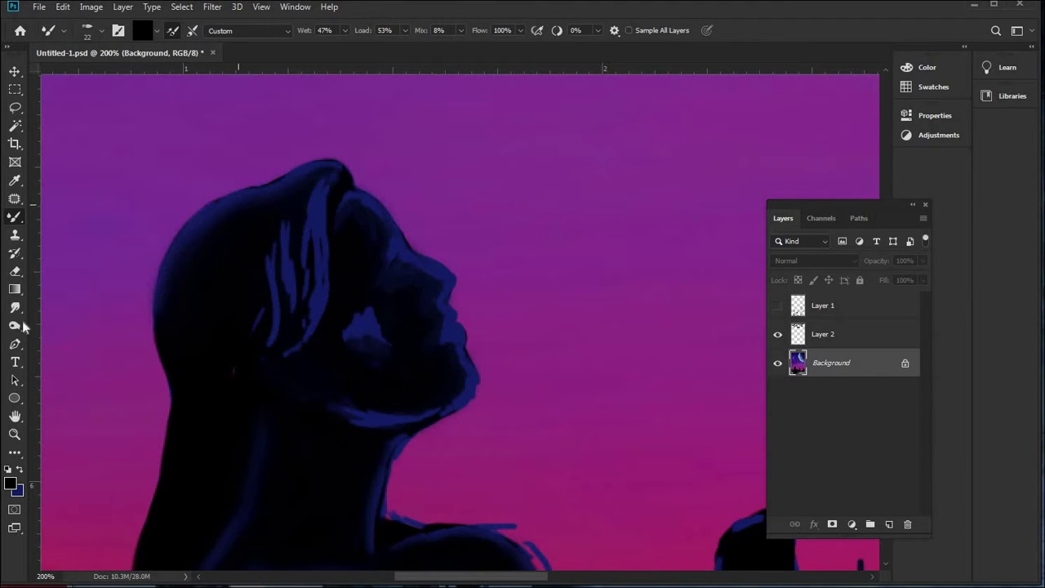
{"action": "left_click", "coordinate": [49, 334]}
{"action": "key", "text": "b"}
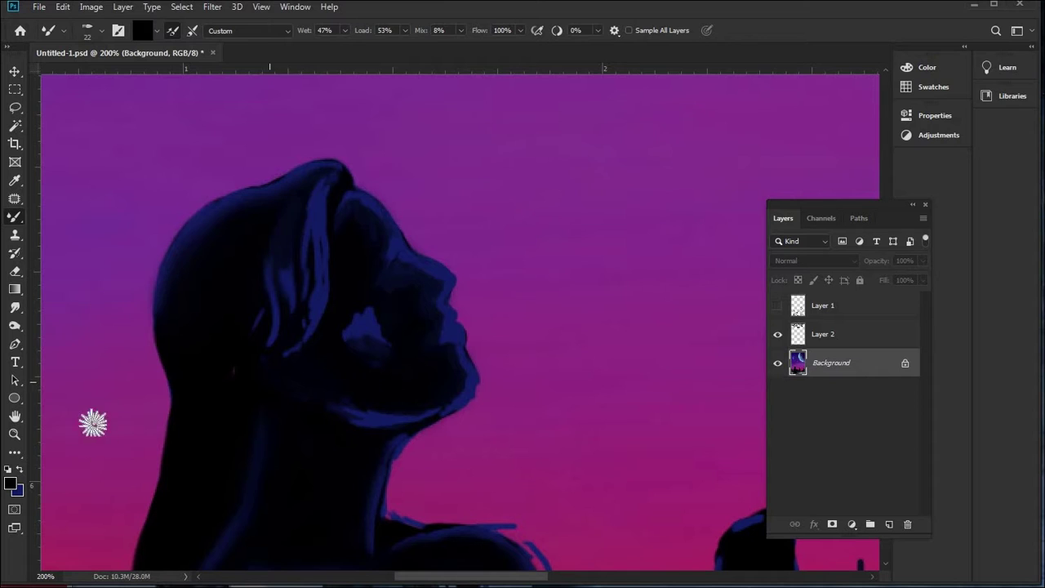
{"action": "mouse_move", "coordinate": [296, 205]}
{"action": "left_mouse_down"}
{"action": "mouse_move", "coordinate": [301, 329]}
{"action": "mouse_move", "coordinate": [284, 283]}
{"action": "mouse_move", "coordinate": [269, 381]}
{"action": "mouse_move", "coordinate": [331, 186]}
{"action": "left_mouse_up"}
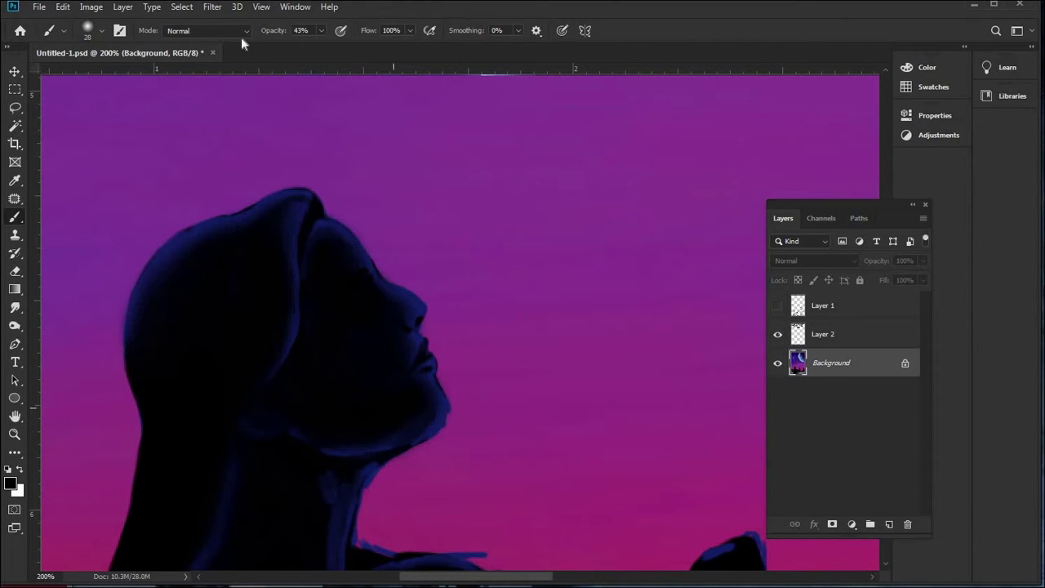
- Soften the hairline, face, jaw and neck highlights using a 14 px Soft Round black brush at 43% opacity
{"action": "left_click", "coordinate": [102, 30]}
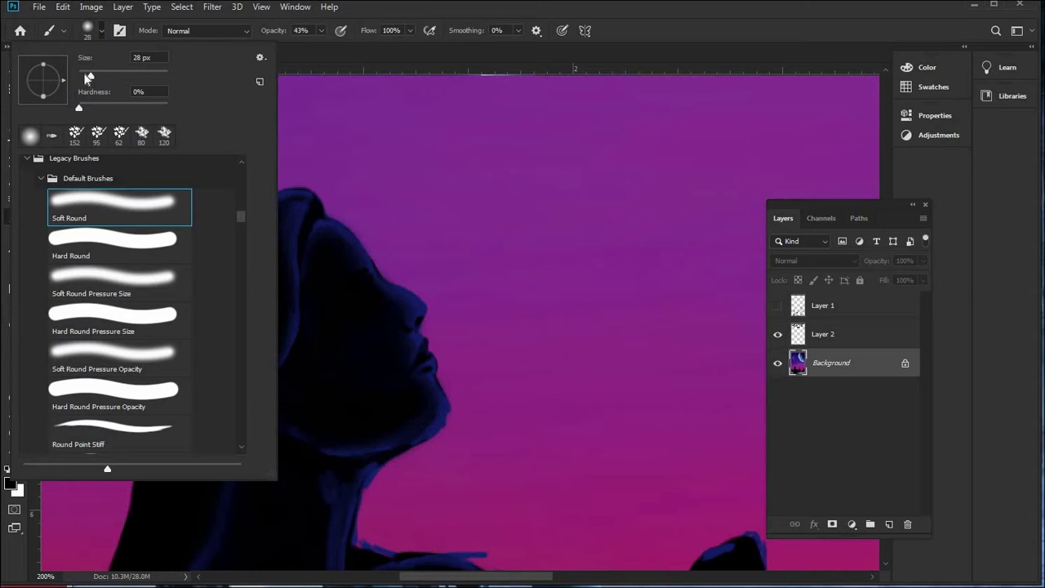
{"action": "type", "text": "14"}
{"action": "key", "text": "Return"}
{"action": "left_click", "coordinate": [314, 257]}
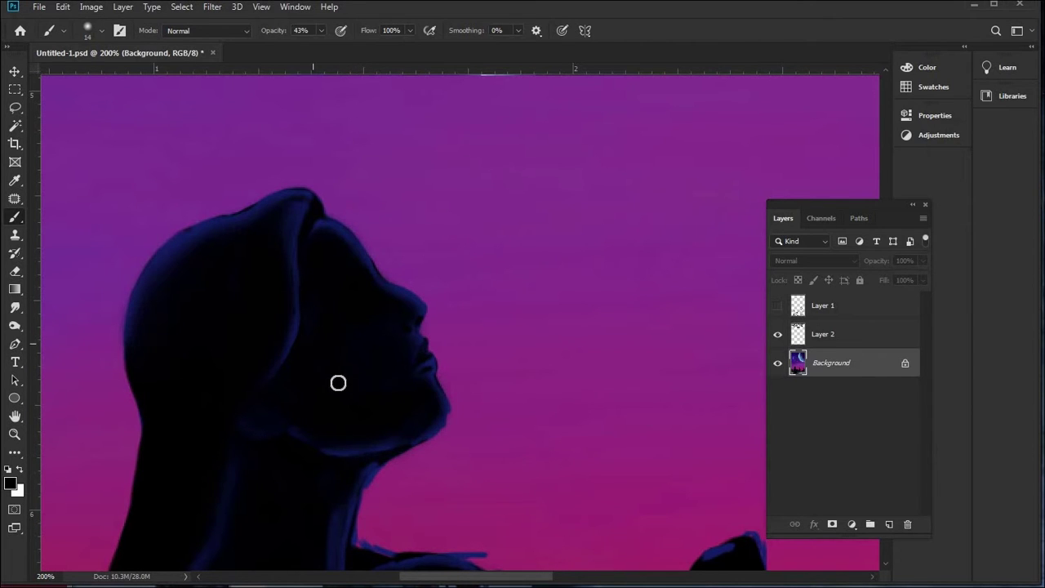
{"action": "left_click_drag", "start_coordinate": [443, 299], "coordinate": [294, 159]}
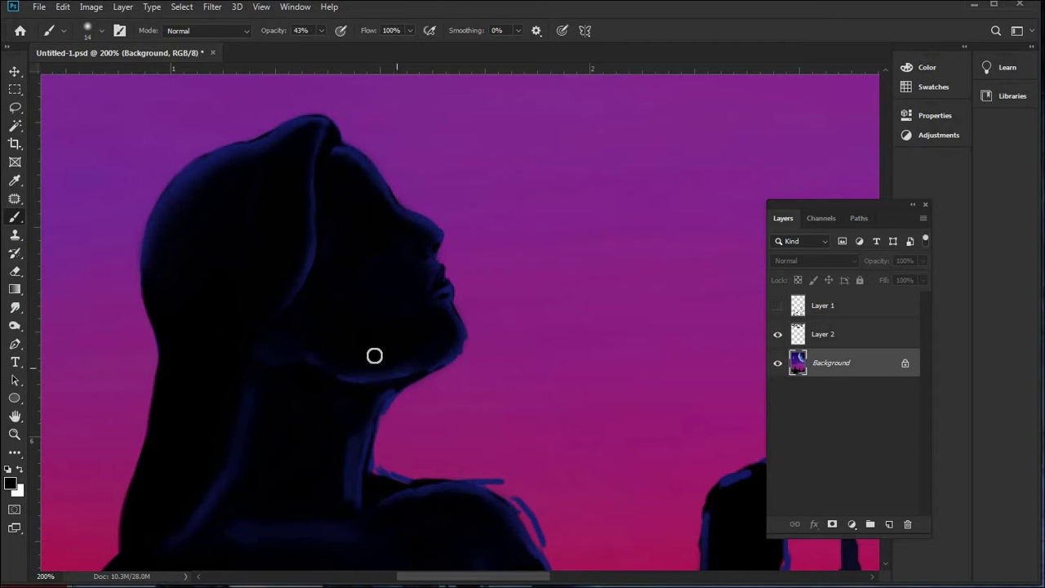
{"action": "left_click_drag", "start_coordinate": [387, 327], "coordinate": [399, 261]}
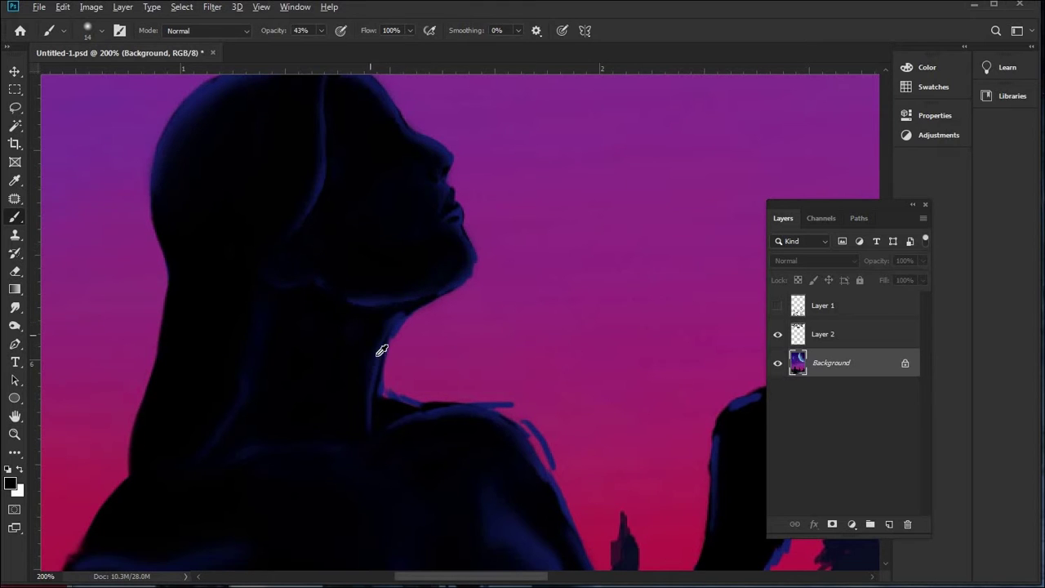
{"action": "scroll", "coordinate": [381, 351], "scroll_direction": "down", "scroll_amount": 10}
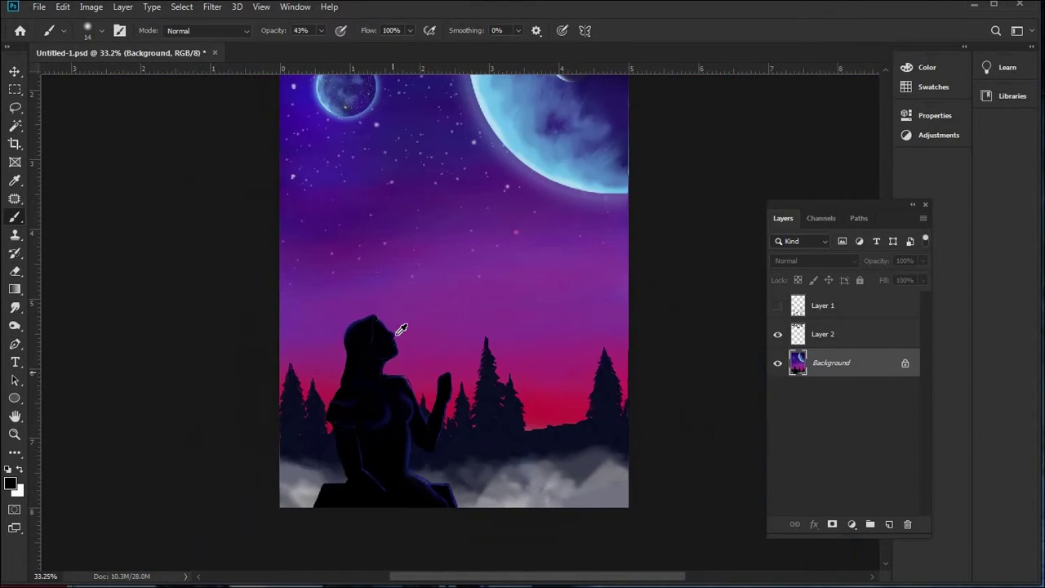
{"action": "scroll", "coordinate": [347, 367], "scroll_direction": "up", "scroll_amount": 5}
{"action": "scroll", "coordinate": [343, 392], "scroll_direction": "down", "scroll_amount": 5}
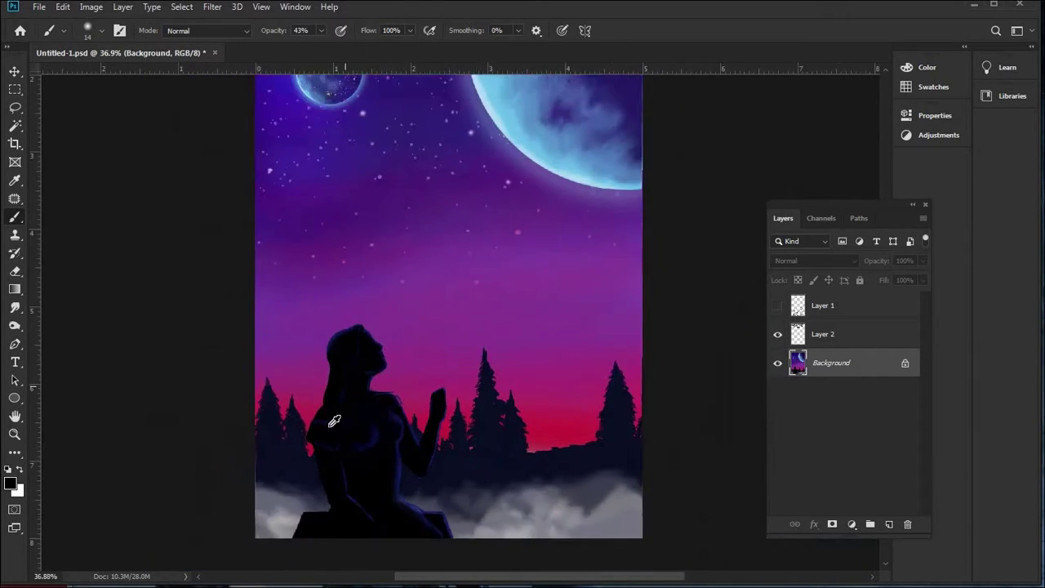
{"action": "scroll", "coordinate": [334, 420], "scroll_direction": "up", "scroll_amount": 5}
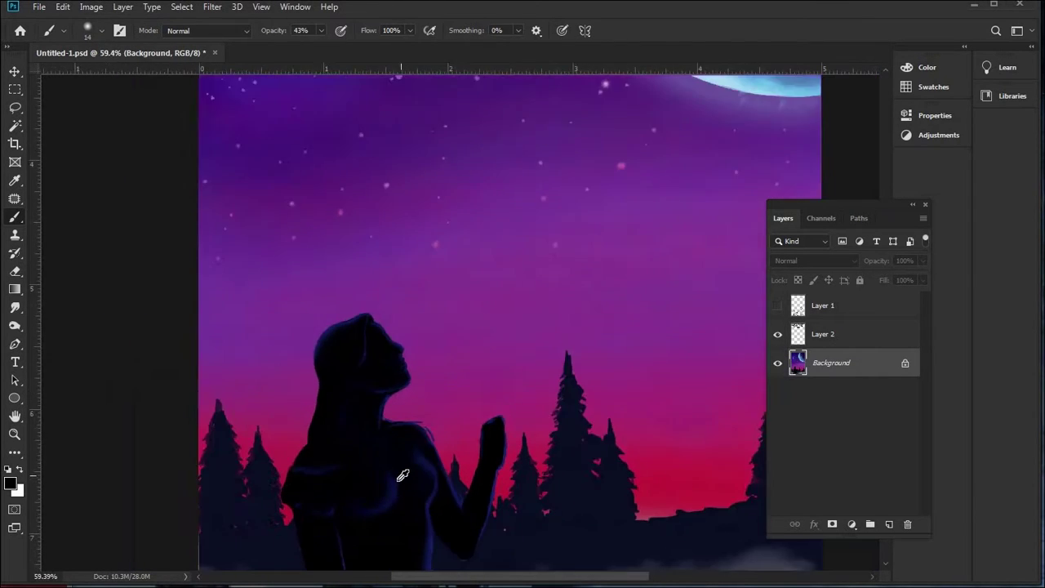
- Paint a dark blue neckline highlight across the chest with the 9 px Round Point Stiff brush at 73% opacity
{"action": "scroll", "coordinate": [402, 475], "scroll_direction": "down", "scroll_amount": 5}
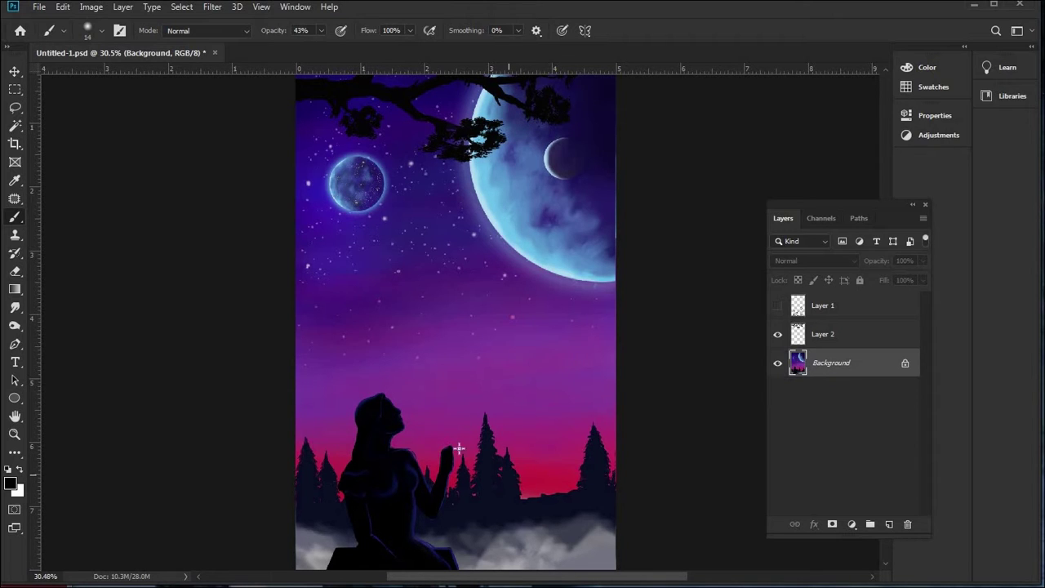
{"action": "left_click_drag", "start_coordinate": [404, 461], "coordinate": [415, 373]}
{"action": "scroll", "coordinate": [401, 380], "scroll_direction": "up", "scroll_amount": 2}
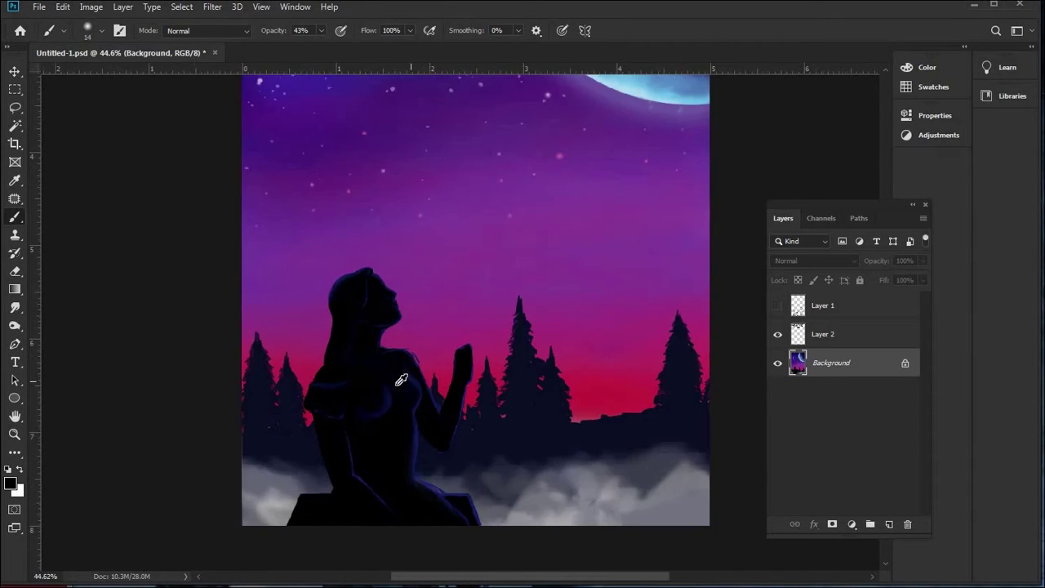
{"action": "scroll", "coordinate": [401, 380], "scroll_direction": "up", "scroll_amount": 6}
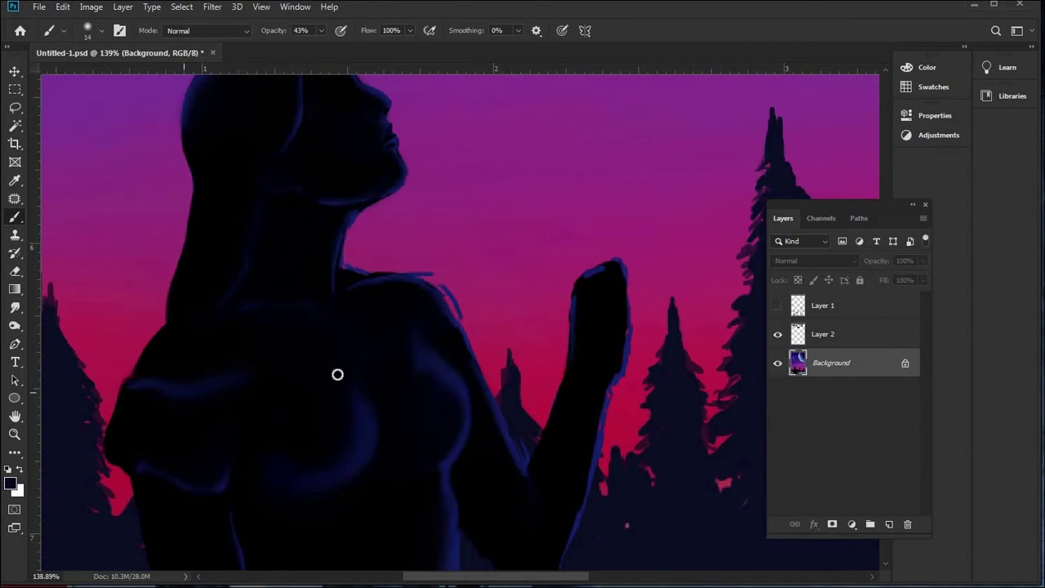
{"action": "left_click", "coordinate": [16, 181]}
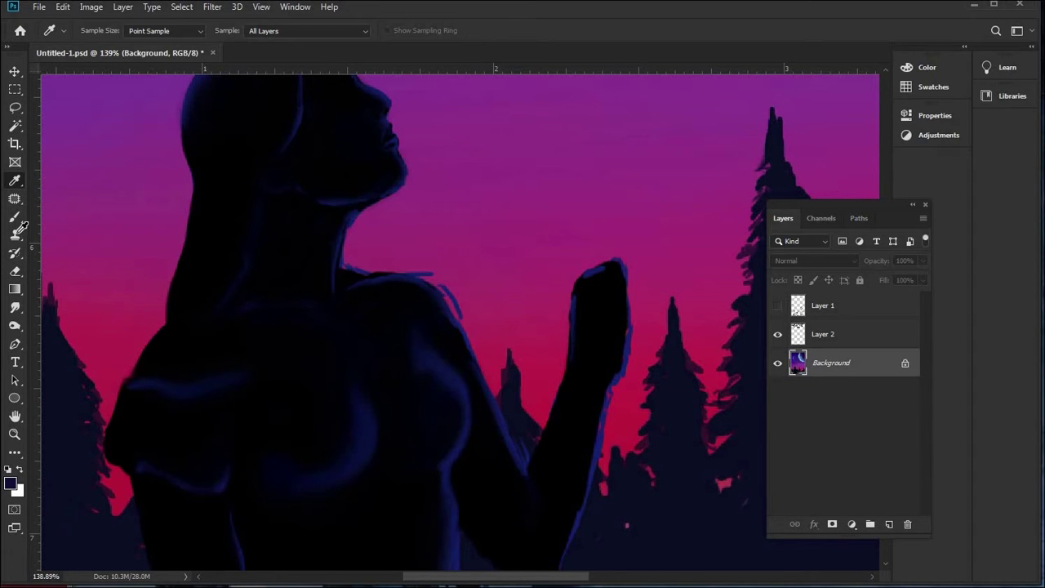
{"action": "key", "text": "b"}
{"action": "left_click", "coordinate": [101, 33]}
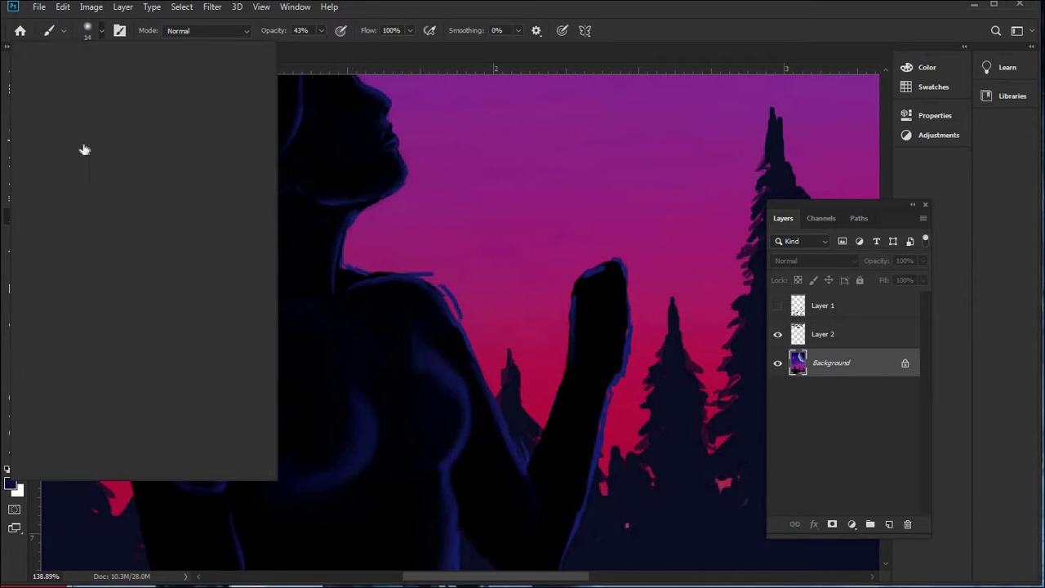
{"action": "left_click", "coordinate": [52, 135]}
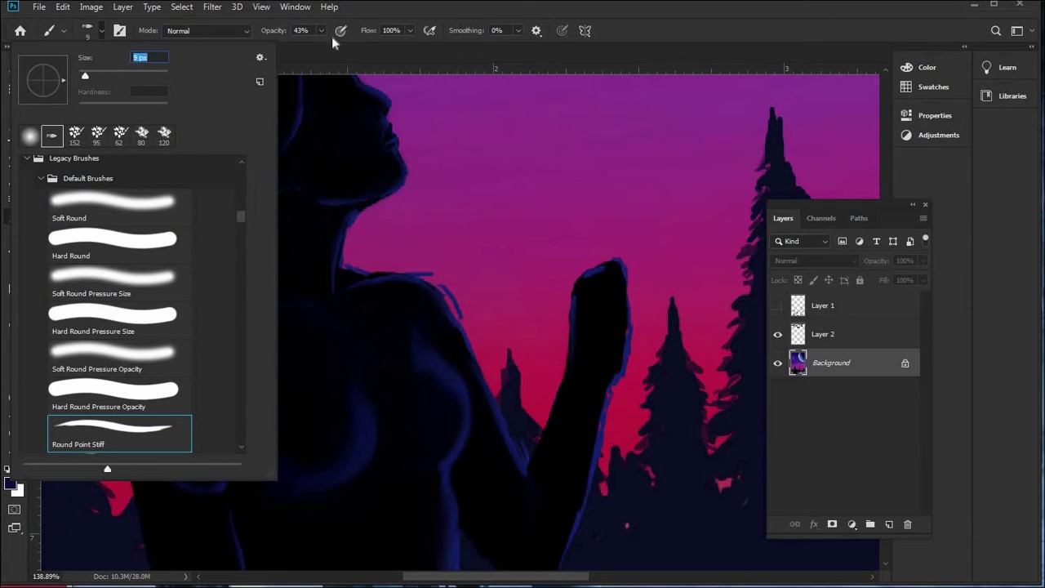
{"action": "key", "text": "Return"}
{"action": "key", "text": "7"}
{"action": "key", "text": "3"}
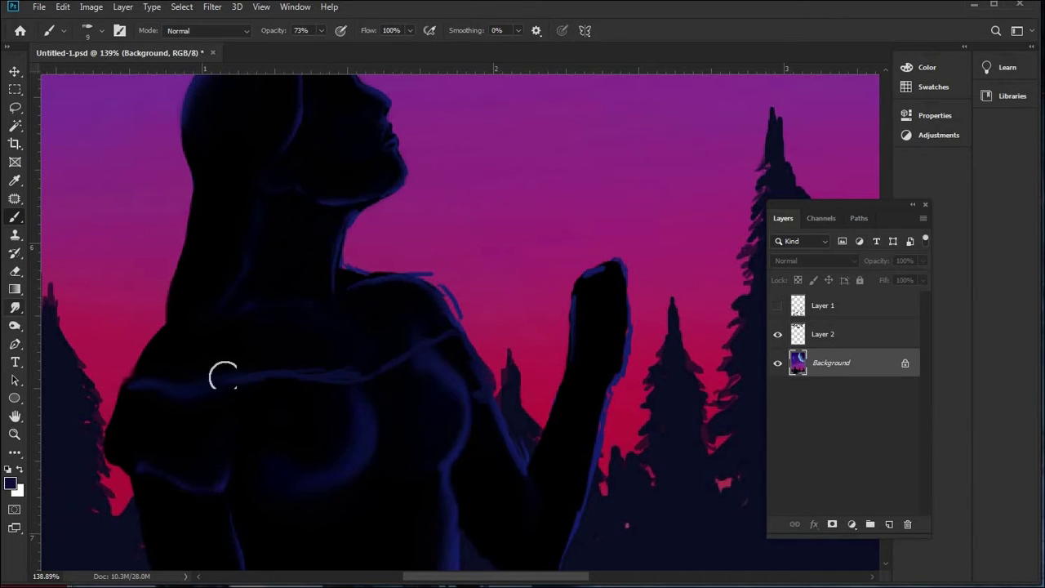
- Smudge the neckline highlight with a 42 px Soft Round brush at 41% strength and soften the facial edge at 23 px
{"action": "key", "text": "r"}
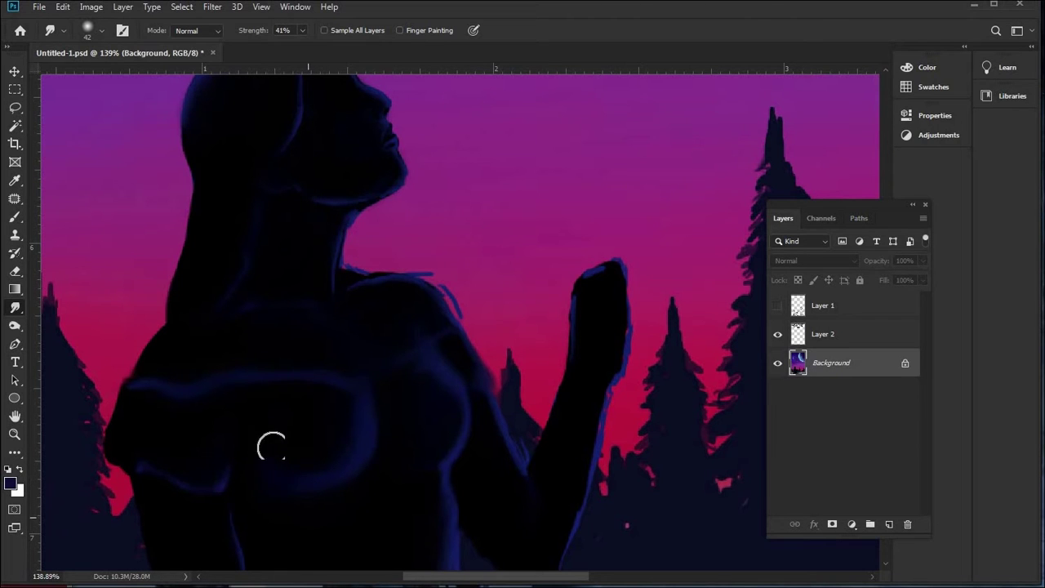
{"action": "key", "text": "ctrl+0"}
{"action": "scroll", "coordinate": [384, 252], "scroll_direction": "up", "scroll_amount": 5}
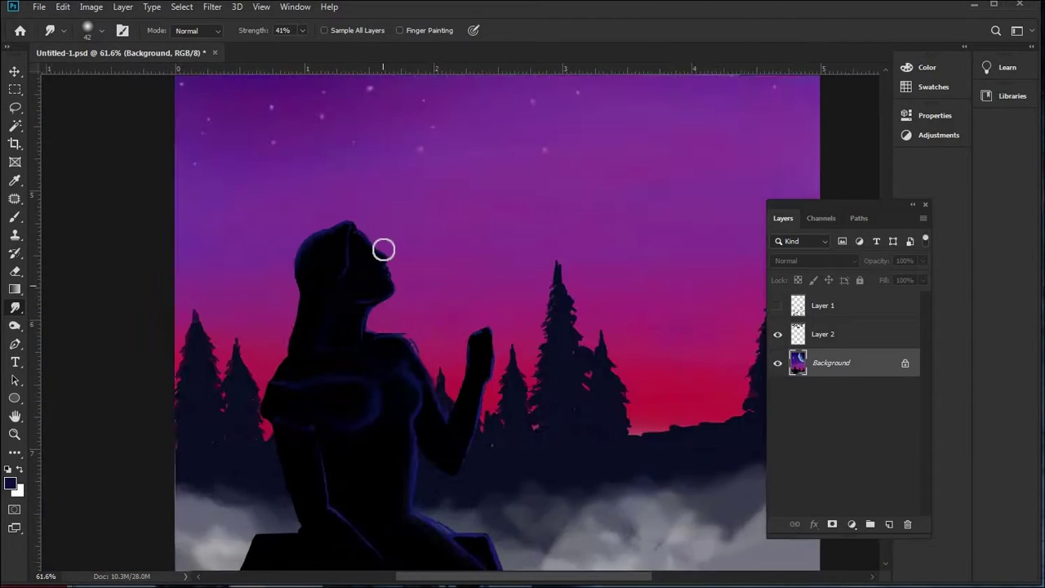
{"action": "left_click", "coordinate": [88, 30]}
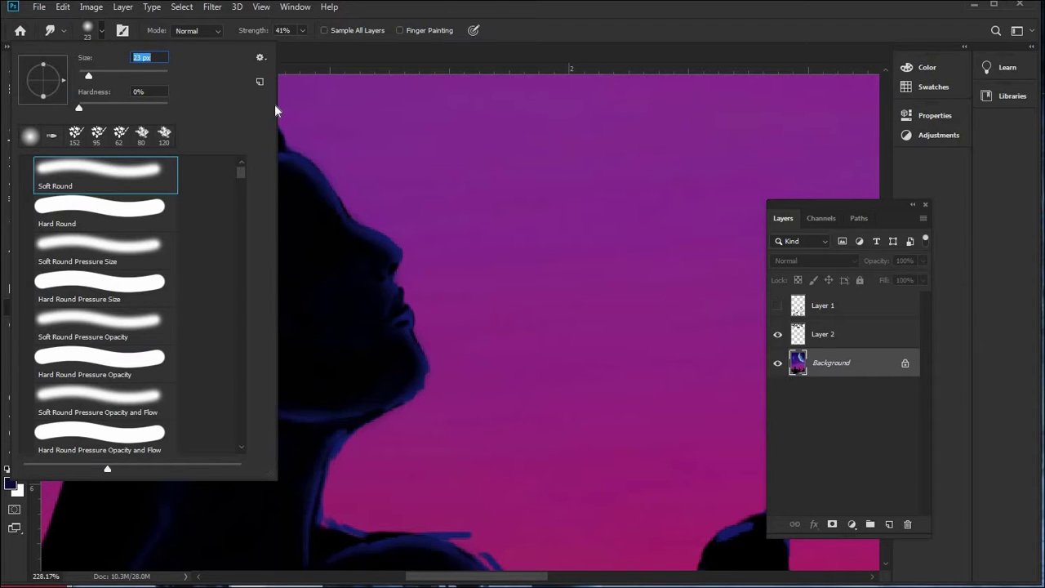
{"action": "left_click", "coordinate": [311, 215]}
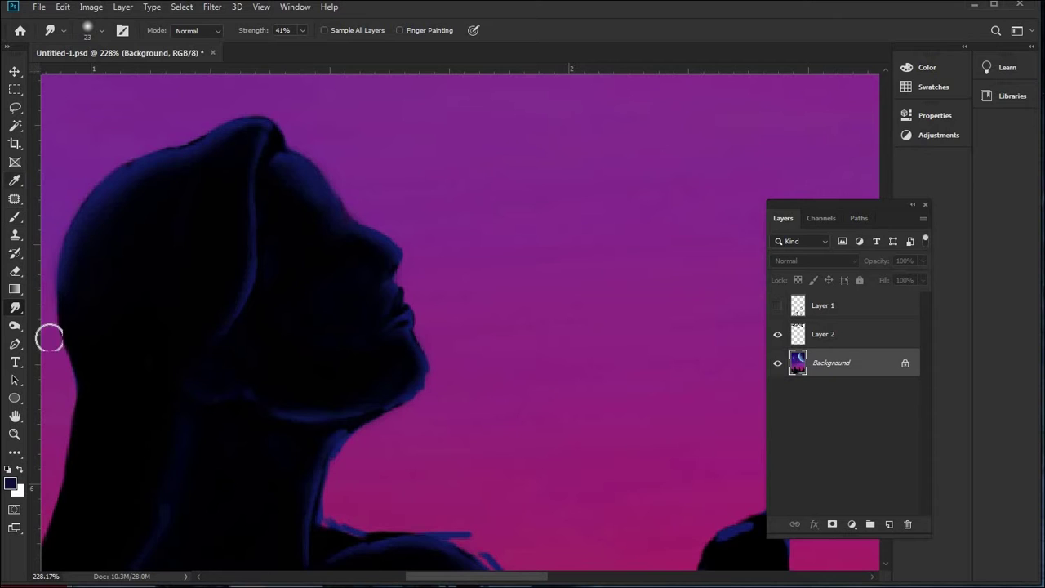
- Start a Pen path at the hairline and trace the woman's forehead, nose and lips
{"action": "key", "text": "p"}
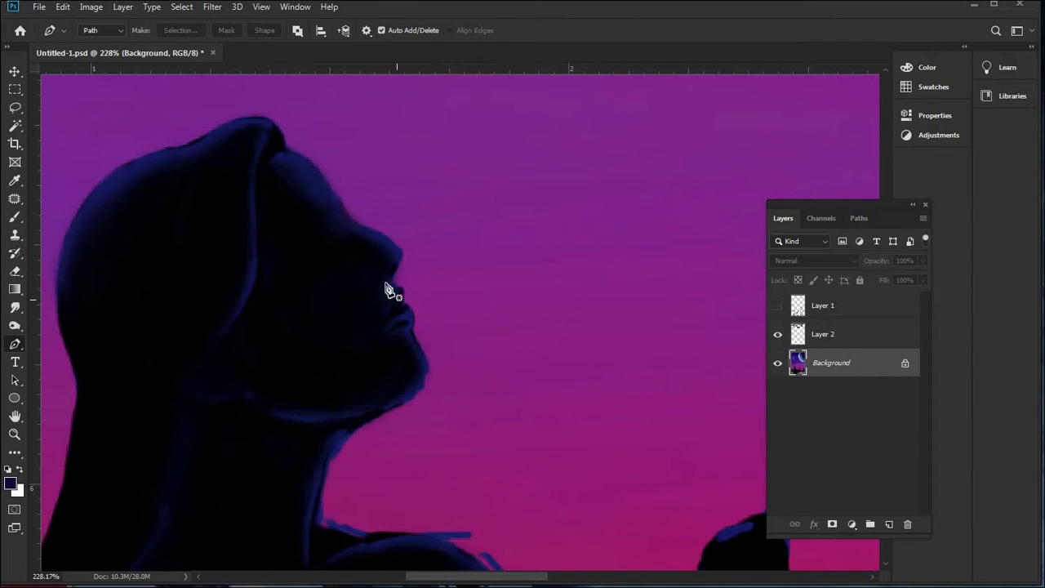
{"action": "scroll", "coordinate": [275, 191], "scroll_direction": "down", "scroll_amount": 3}
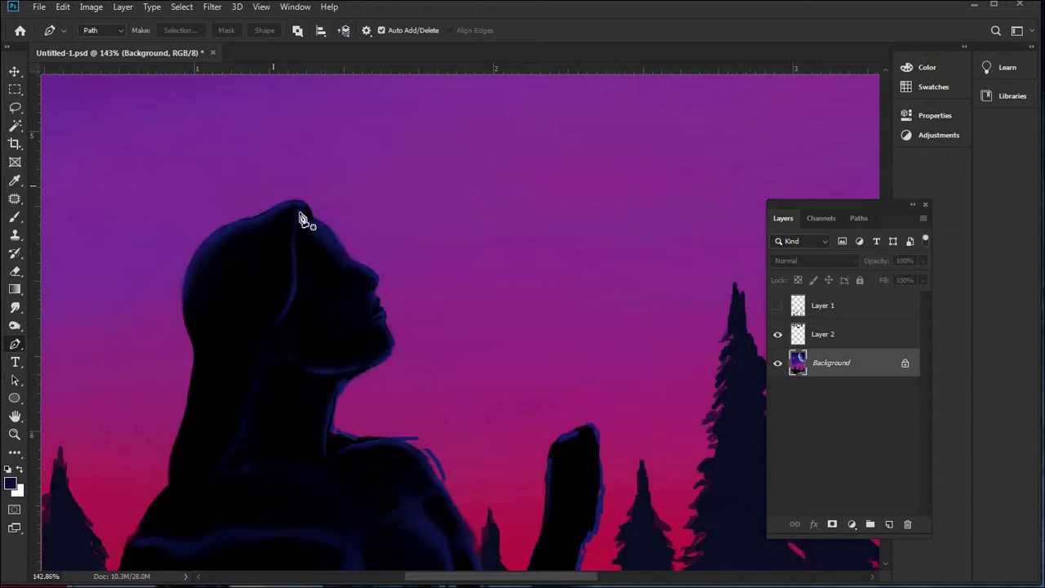
{"action": "scroll", "coordinate": [380, 280], "scroll_direction": "up", "scroll_amount": 5}
{"action": "scroll", "coordinate": [386, 284], "scroll_direction": "up", "scroll_amount": 2}
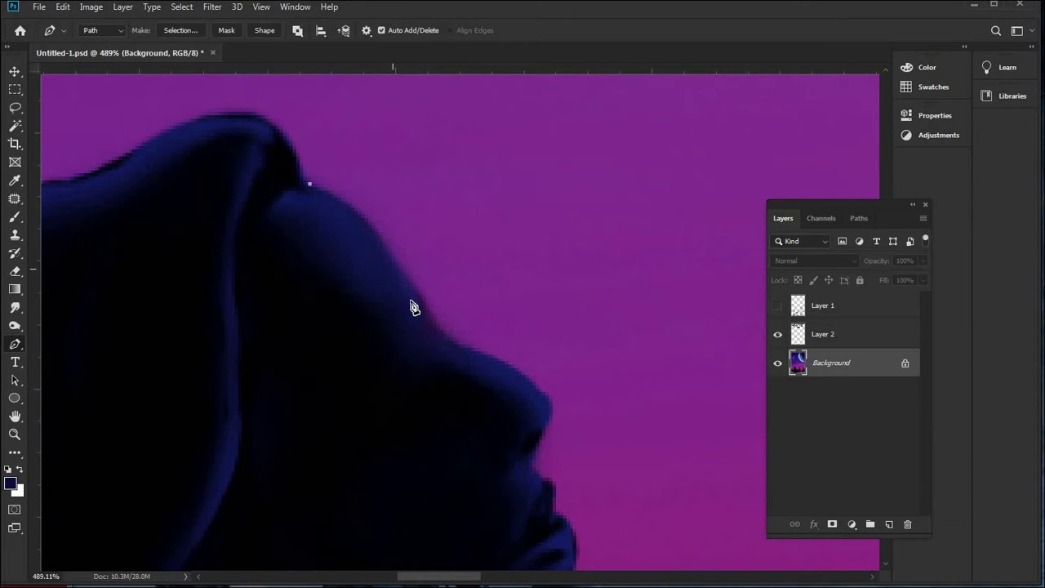
{"action": "left_click", "coordinate": [432, 330]}
{"action": "left_click_drag", "start_coordinate": [377, 249], "coordinate": [381, 245]}
{"action": "scroll", "coordinate": [417, 358], "scroll_direction": "down", "scroll_amount": 3}
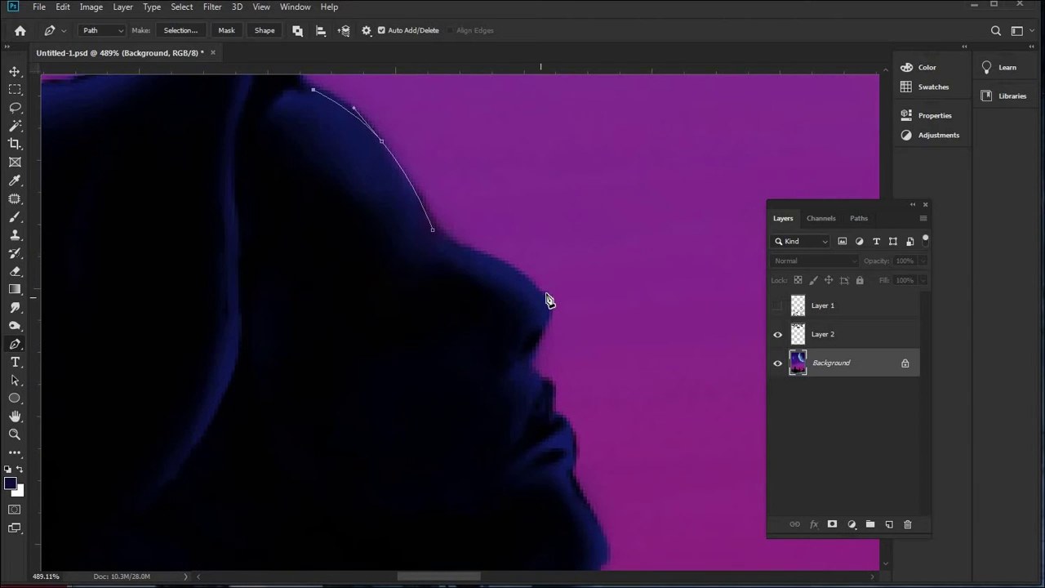
{"action": "left_click", "coordinate": [546, 295]}
{"action": "left_click_drag", "start_coordinate": [490, 266], "coordinate": [485, 265]}
{"action": "scroll", "coordinate": [562, 399], "scroll_direction": "down", "scroll_amount": 3}
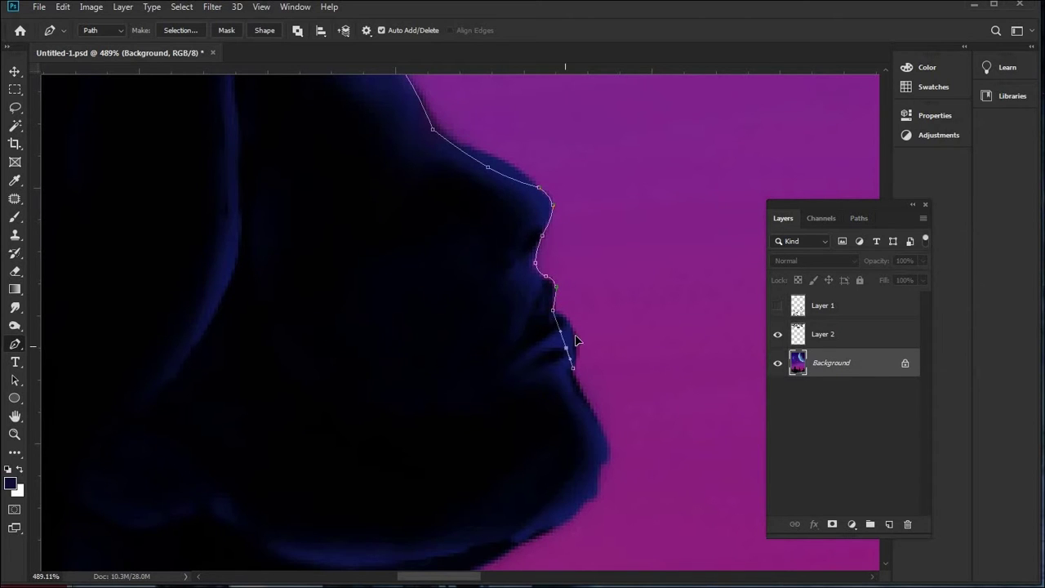
- Continue the Pen path around the chin, along the jaw and down the front of the neck
{"action": "scroll", "coordinate": [592, 363], "scroll_direction": "down", "scroll_amount": 3}
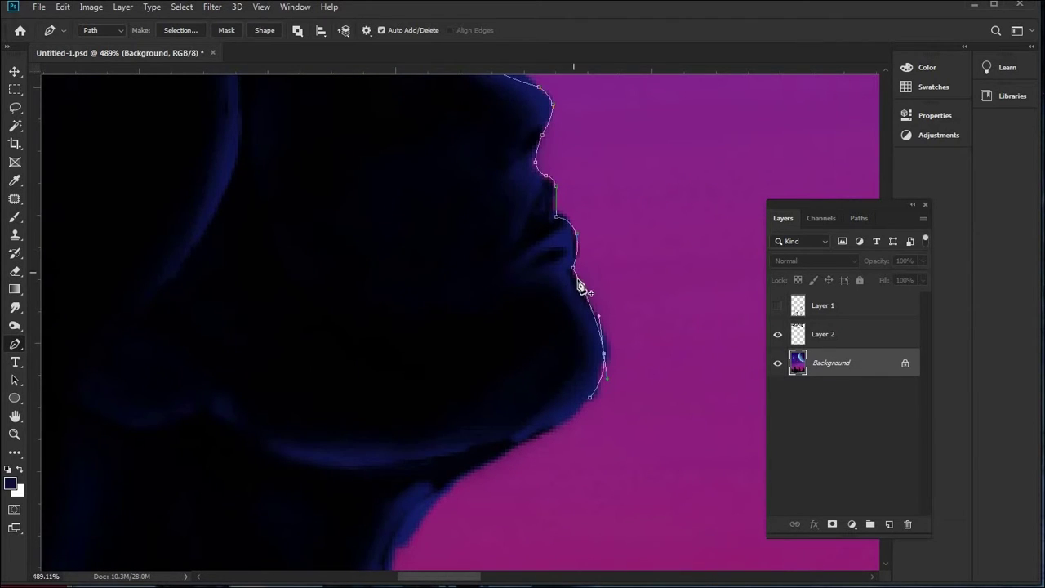
{"action": "scroll", "coordinate": [565, 416], "scroll_direction": "down", "scroll_amount": 2}
{"action": "left_click", "coordinate": [571, 399]}
{"action": "left_click", "coordinate": [514, 432]}
{"action": "left_click", "coordinate": [469, 458]}
{"action": "scroll", "coordinate": [457, 384], "scroll_direction": "down", "scroll_amount": 3}
{"action": "left_click", "coordinate": [425, 424]}
{"action": "scroll", "coordinate": [425, 424], "scroll_direction": "up", "scroll_amount": 2}
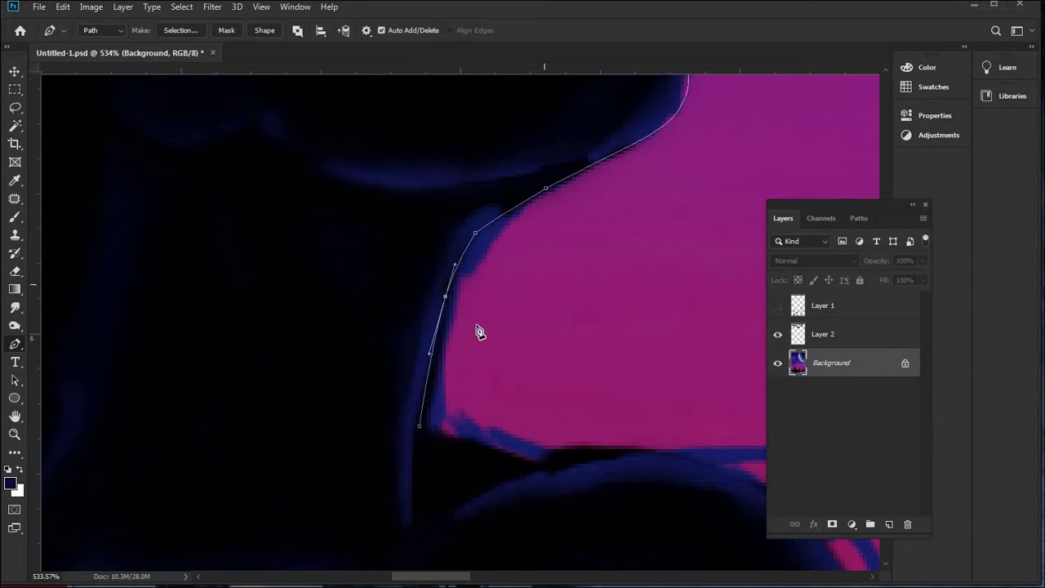
- Trace the base of the neck and the top curve of the front shoulder, excluding the stray blue strokes
{"action": "scroll", "coordinate": [466, 416], "scroll_direction": "down", "scroll_amount": 5}
{"action": "scroll", "coordinate": [544, 399], "scroll_direction": "up", "scroll_amount": 5}
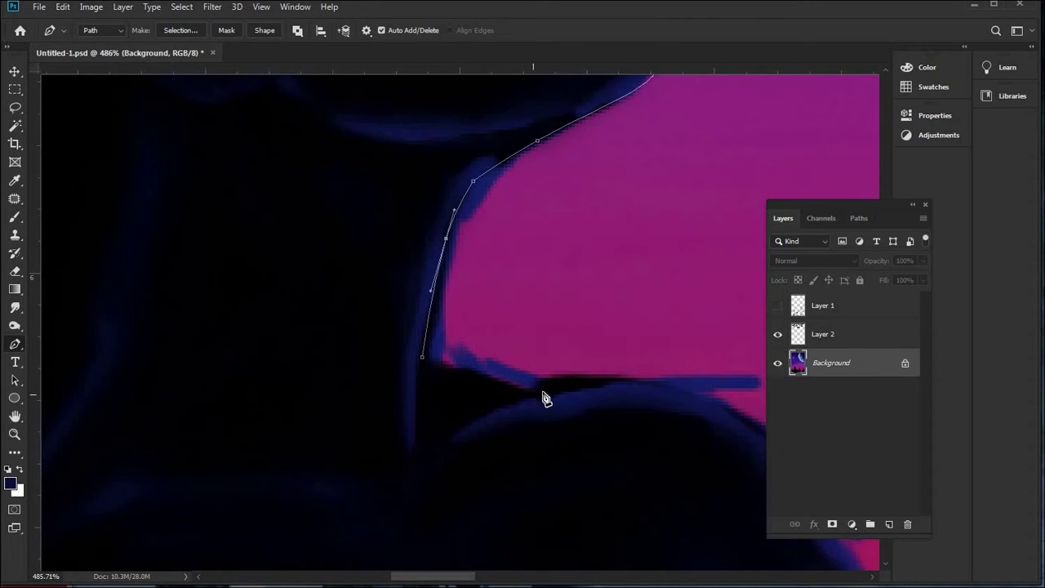
{"action": "scroll", "coordinate": [541, 413], "scroll_direction": "down", "scroll_amount": 5}
{"action": "scroll", "coordinate": [524, 402], "scroll_direction": "up", "scroll_amount": 5}
{"action": "left_click_drag", "start_coordinate": [501, 398], "coordinate": [542, 401]}
{"action": "left_click", "coordinate": [727, 446]}
{"action": "left_click_drag", "start_coordinate": [650, 428], "coordinate": [650, 402]}
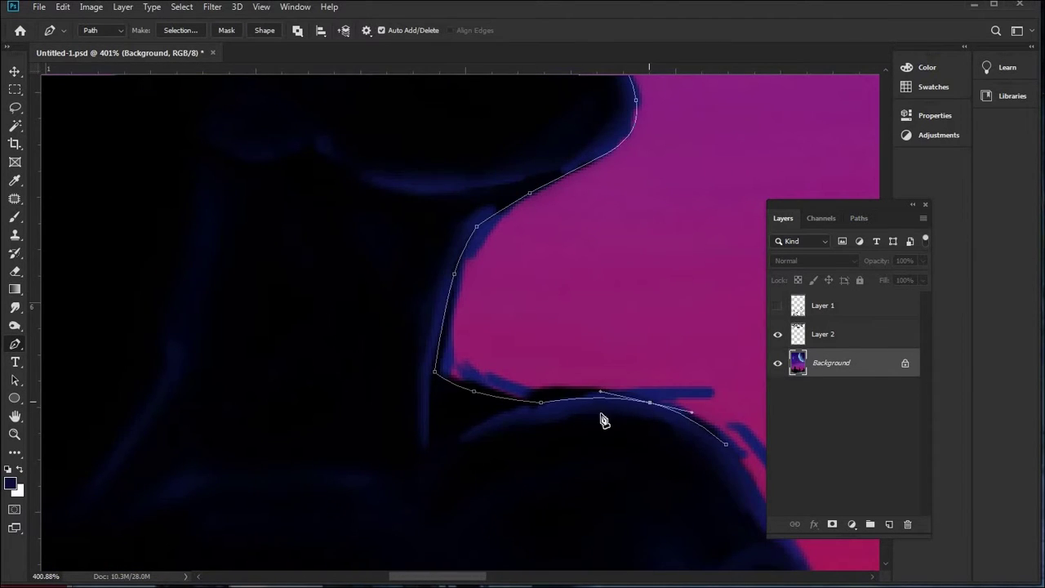
- Extend the Pen path from the shoulder down the outer edge of the raised arm's upper part
{"action": "scroll", "coordinate": [610, 415], "scroll_direction": "down", "scroll_amount": 5}
{"action": "scroll", "coordinate": [627, 418], "scroll_direction": "up", "scroll_amount": 5}
{"action": "left_click", "coordinate": [646, 370]}
{"action": "left_click", "coordinate": [618, 323]}
{"action": "scroll", "coordinate": [611, 364], "scroll_direction": "down", "scroll_amount": 5}
{"action": "scroll", "coordinate": [595, 319], "scroll_direction": "up", "scroll_amount": 5}
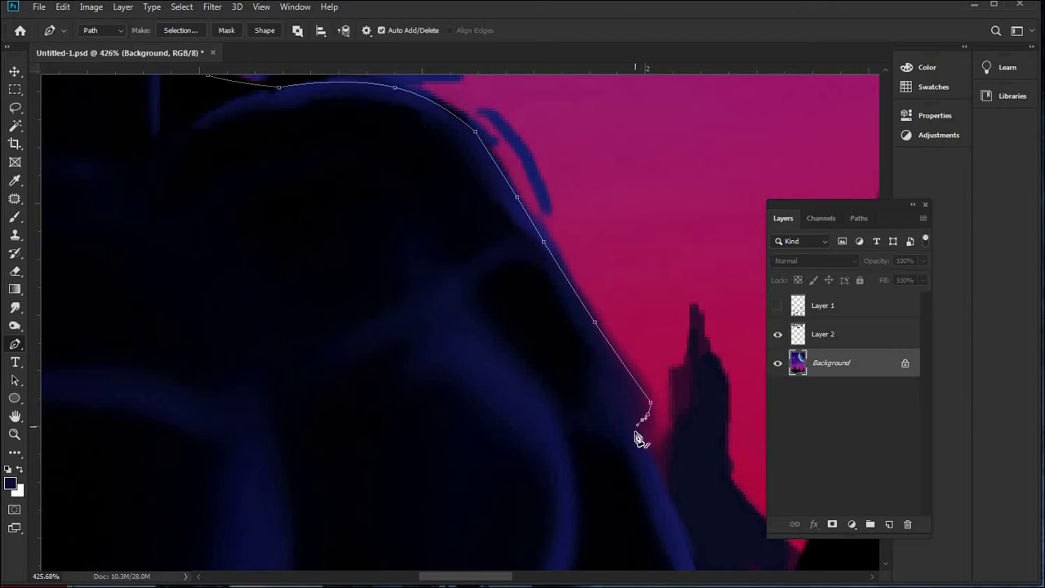
- Trace the inner bend of the raised arm's elbow and the start of the inner forearm
{"action": "scroll", "coordinate": [641, 427], "scroll_direction": "down", "scroll_amount": 5}
{"action": "scroll", "coordinate": [596, 291], "scroll_direction": "up", "scroll_amount": 5}
{"action": "left_click", "coordinate": [687, 490]}
{"action": "scroll", "coordinate": [632, 367], "scroll_direction": "down", "scroll_amount": 5}
{"action": "scroll", "coordinate": [751, 350], "scroll_direction": "up", "scroll_amount": 5}
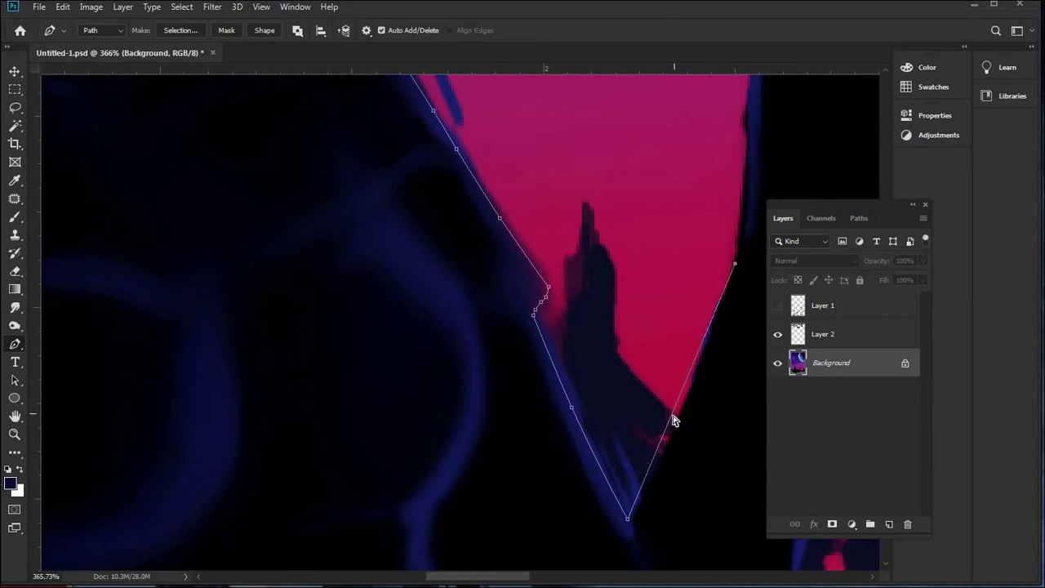
{"action": "left_click", "coordinate": [732, 267]}
- Trace the inner forearm up to the wrist and around the raised hand's curved outline
{"action": "scroll", "coordinate": [719, 354], "scroll_direction": "down", "scroll_amount": 5}
{"action": "scroll", "coordinate": [639, 287], "scroll_direction": "up", "scroll_amount": 5}
{"action": "left_click", "coordinate": [638, 245]}
{"action": "left_click", "coordinate": [676, 196]}
{"action": "scroll", "coordinate": [677, 200], "scroll_direction": "up", "scroll_amount": 2}
{"action": "left_click", "coordinate": [653, 209]}
{"action": "left_click_drag", "start_coordinate": [709, 181], "coordinate": [718, 171]}
{"action": "scroll", "coordinate": [535, 247], "scroll_direction": "up", "scroll_amount": 1}
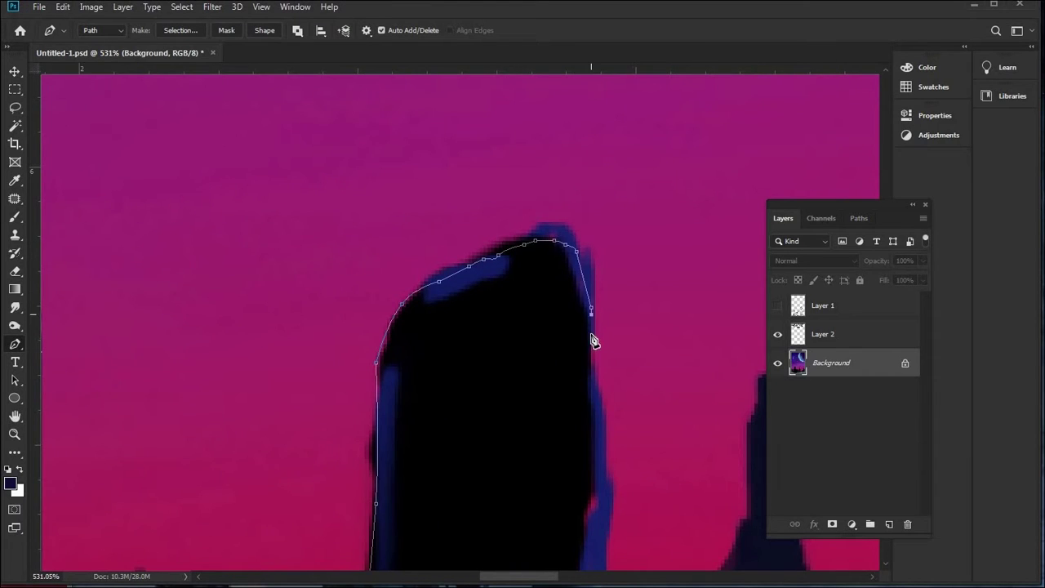
- Continue the Pen path down the outer side of the hand and forearm to the elbow
{"action": "scroll", "coordinate": [600, 384], "scroll_direction": "down", "scroll_amount": 4}
{"action": "scroll", "coordinate": [555, 441], "scroll_direction": "up", "scroll_amount": 2}
{"action": "left_click", "coordinate": [544, 471]}
{"action": "scroll", "coordinate": [522, 422], "scroll_direction": "up", "scroll_amount": 2}
{"action": "left_click", "coordinate": [523, 411]}
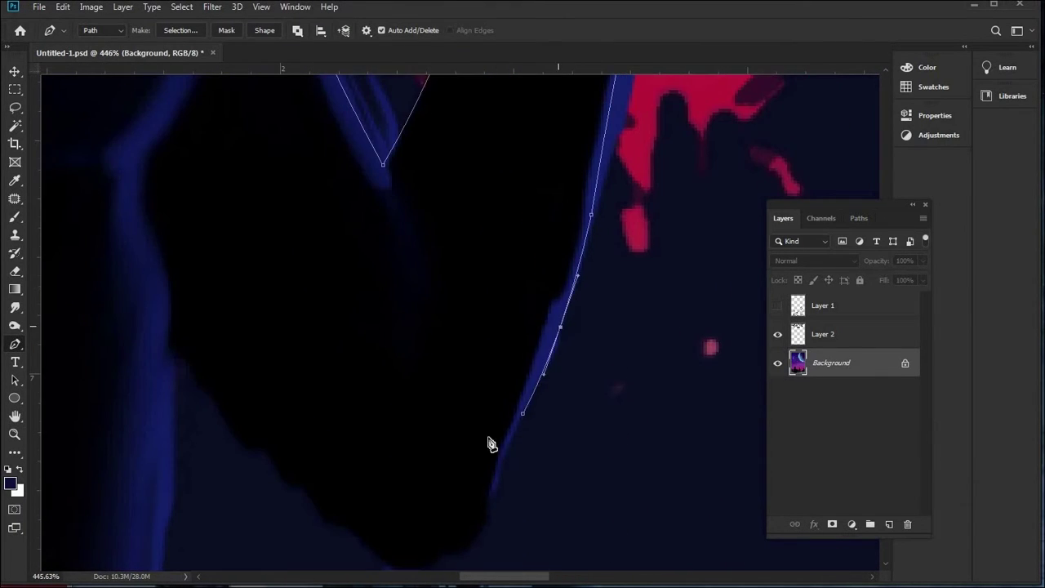
{"action": "scroll", "coordinate": [506, 440], "scroll_direction": "down", "scroll_amount": 1}
{"action": "left_click", "coordinate": [489, 471]}
{"action": "left_click_drag", "start_coordinate": [408, 528], "coordinate": [460, 525]}
- Trace the underside of the upper arm back to the torso and follow the front of the waist
{"action": "left_click_drag", "start_coordinate": [176, 299], "coordinate": [257, 413]}
{"action": "scroll", "coordinate": [358, 221], "scroll_direction": "down", "scroll_amount": 1}
{"action": "scroll", "coordinate": [347, 367], "scroll_direction": "up", "scroll_amount": 1}
{"action": "left_click", "coordinate": [345, 420]}
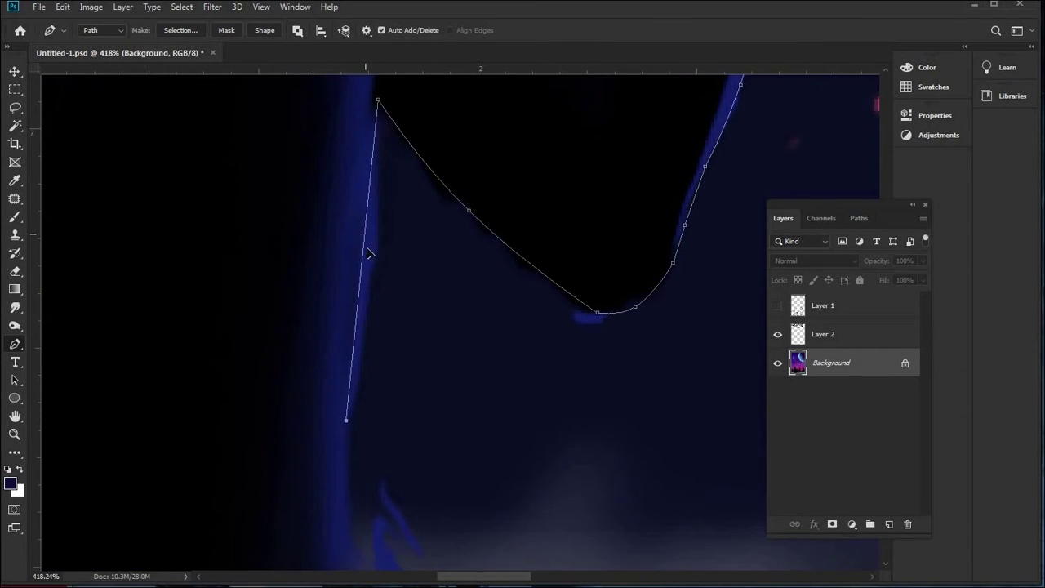
{"action": "left_click_drag", "start_coordinate": [364, 256], "coordinate": [373, 189]}
{"action": "scroll", "coordinate": [378, 146], "scroll_direction": "up", "scroll_amount": 1}
{"action": "scroll", "coordinate": [315, 306], "scroll_direction": "down", "scroll_amount": 2}
{"action": "scroll", "coordinate": [321, 384], "scroll_direction": "up", "scroll_amount": 1}
- Trace the curve from the waist over the thigh and along the top edge of the seat
{"action": "left_click", "coordinate": [316, 328]}
{"action": "left_click", "coordinate": [469, 412]}
{"action": "left_click", "coordinate": [402, 370]}
{"action": "left_click", "coordinate": [649, 414]}
{"action": "scroll", "coordinate": [653, 420], "scroll_direction": "down", "scroll_amount": 1}
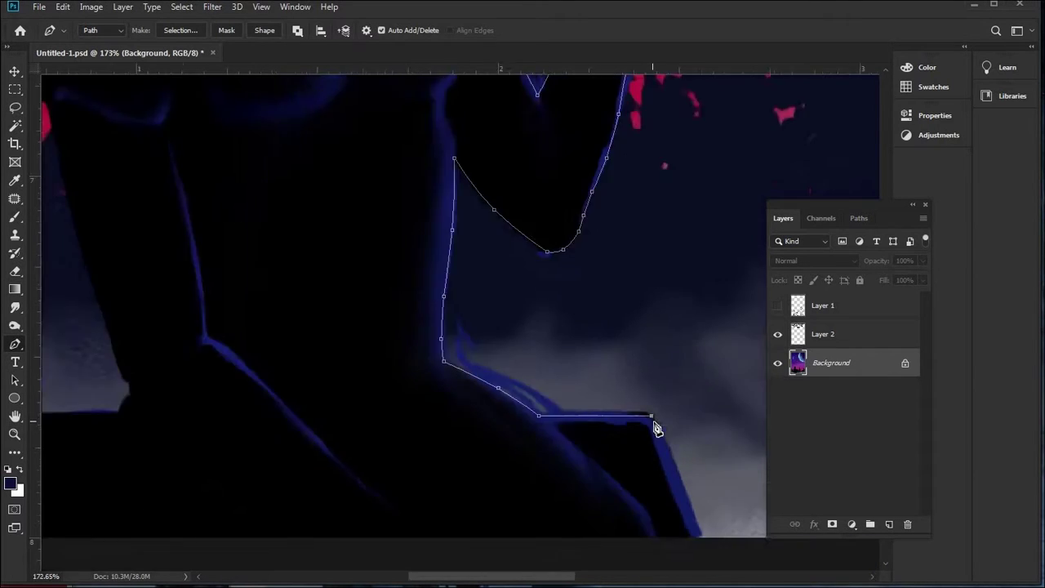
- Run the Pen path below the canvas edge and up around the opposite side of the seat
{"action": "scroll", "coordinate": [657, 429], "scroll_direction": "down", "scroll_amount": 1}
{"action": "scroll", "coordinate": [205, 525], "scroll_direction": "up", "scroll_amount": 2}
{"action": "left_click", "coordinate": [224, 532]}
{"action": "left_click", "coordinate": [218, 483]}
{"action": "left_click", "coordinate": [303, 289]}
{"action": "left_click", "coordinate": [474, 287]}
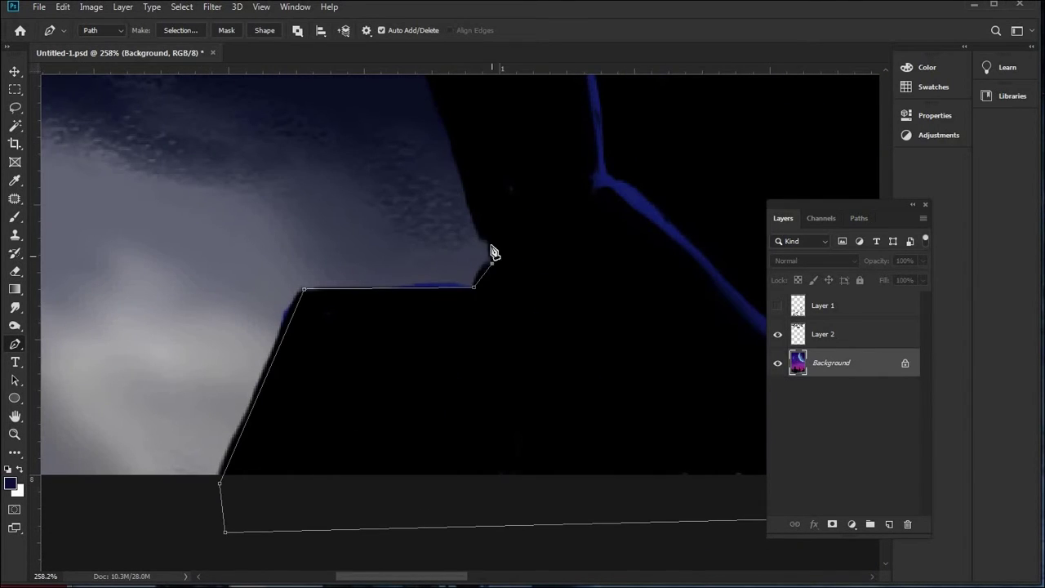
- Trace the outer edge of the supporting arm from the seat up to the sleeve
{"action": "scroll", "coordinate": [466, 158], "scroll_direction": "down", "scroll_amount": 2}
{"action": "scroll", "coordinate": [485, 321], "scroll_direction": "up", "scroll_amount": 3}
{"action": "left_click", "coordinate": [432, 358]}
{"action": "left_click", "coordinate": [410, 327]}
{"action": "left_click", "coordinate": [422, 221]}
{"action": "scroll", "coordinate": [422, 219], "scroll_direction": "down", "scroll_amount": 2}
{"action": "scroll", "coordinate": [445, 139], "scroll_direction": "up", "scroll_amount": 2}
{"action": "left_click", "coordinate": [419, 228]}
{"action": "left_click", "coordinate": [449, 201]}
- Continue the Pen path around the rear shoulder and up the edge of the long hair
{"action": "scroll", "coordinate": [450, 204], "scroll_direction": "down", "scroll_amount": 2}
{"action": "left_click", "coordinate": [503, 267]}
{"action": "scroll", "coordinate": [443, 338], "scroll_direction": "down", "scroll_amount": 2}
{"action": "scroll", "coordinate": [471, 240], "scroll_direction": "up", "scroll_amount": 2}
{"action": "left_click", "coordinate": [451, 473]}
{"action": "left_click_drag", "start_coordinate": [451, 473], "coordinate": [438, 472]}
{"action": "scroll", "coordinate": [477, 310], "scroll_direction": "up", "scroll_amount": 1}
- Trace the nape and the rounded back of the head with curved Pen segments
{"action": "left_click", "coordinate": [495, 264]}
{"action": "scroll", "coordinate": [482, 204], "scroll_direction": "up", "scroll_amount": 3}
{"action": "left_click", "coordinate": [475, 182]}
{"action": "left_click", "coordinate": [492, 308]}
{"action": "left_click_drag", "start_coordinate": [491, 308], "coordinate": [466, 309]}
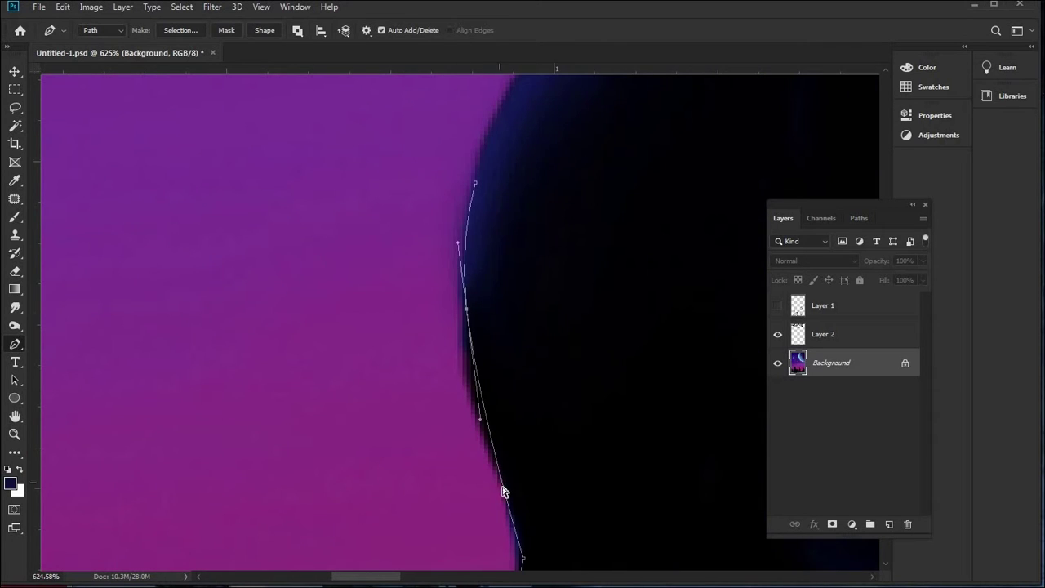
{"action": "scroll", "coordinate": [490, 392], "scroll_direction": "down", "scroll_amount": 3}
{"action": "scroll", "coordinate": [506, 228], "scroll_direction": "up", "scroll_amount": 2}
{"action": "left_click", "coordinate": [496, 221]}
{"action": "left_click_drag", "start_coordinate": [400, 333], "coordinate": [381, 312]}
- Trace the crown and the raised front peak of the hair back toward the path's starting point at the forehead
{"action": "scroll", "coordinate": [610, 195], "scroll_direction": "up", "scroll_amount": 2}
{"action": "left_click", "coordinate": [604, 191]}
{"action": "left_click", "coordinate": [523, 212]}
{"action": "left_click", "coordinate": [569, 198]}
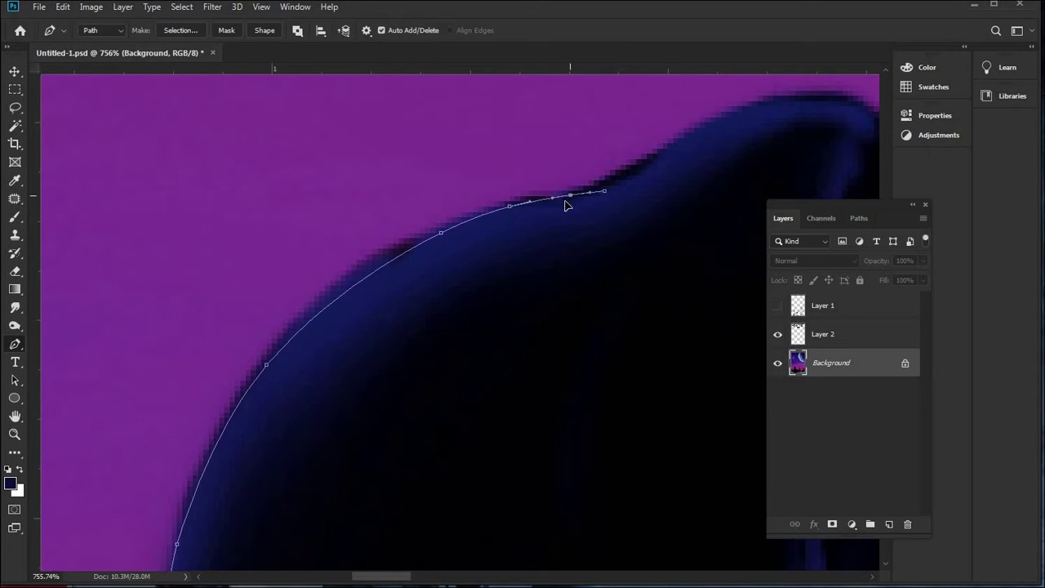
{"action": "scroll", "coordinate": [550, 209], "scroll_direction": "down", "scroll_amount": 2}
{"action": "left_click", "coordinate": [566, 205]}
{"action": "left_click", "coordinate": [648, 259]}
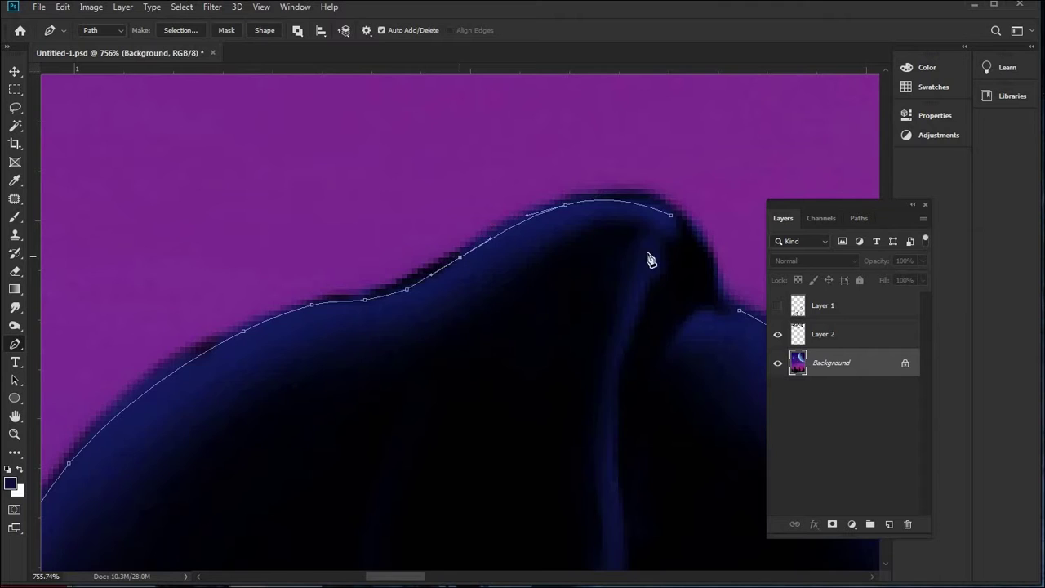
{"action": "scroll", "coordinate": [645, 269], "scroll_direction": "down", "scroll_amount": 1}
{"action": "scroll", "coordinate": [628, 272], "scroll_direction": "up", "scroll_amount": 2}
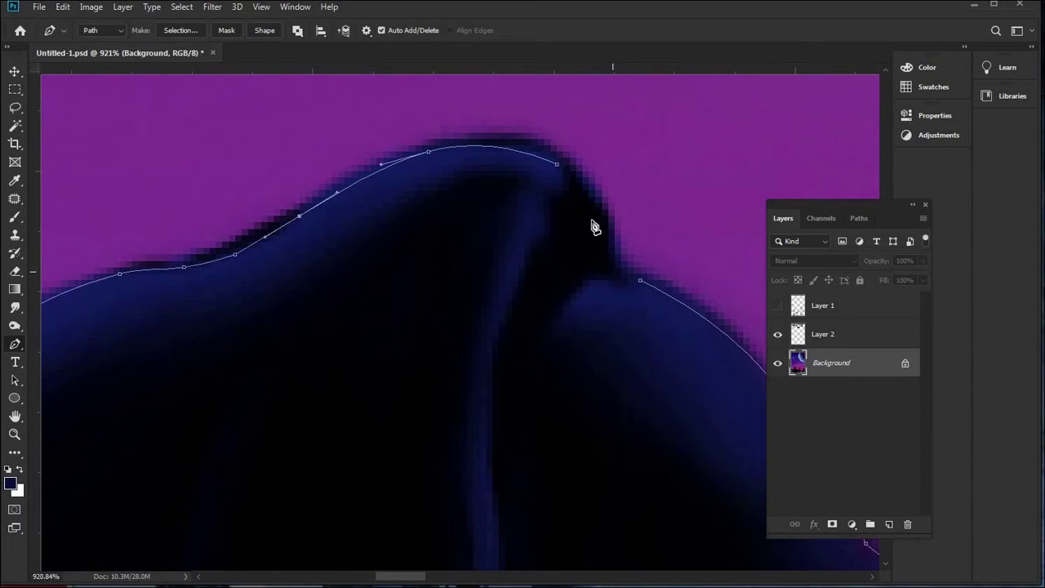
{"action": "left_click_drag", "start_coordinate": [603, 217], "coordinate": [602, 215]}
- Check the traced outline around the figure and convert the Pen path into a selection
{"action": "scroll", "coordinate": [599, 260], "scroll_direction": "down", "scroll_amount": 5}
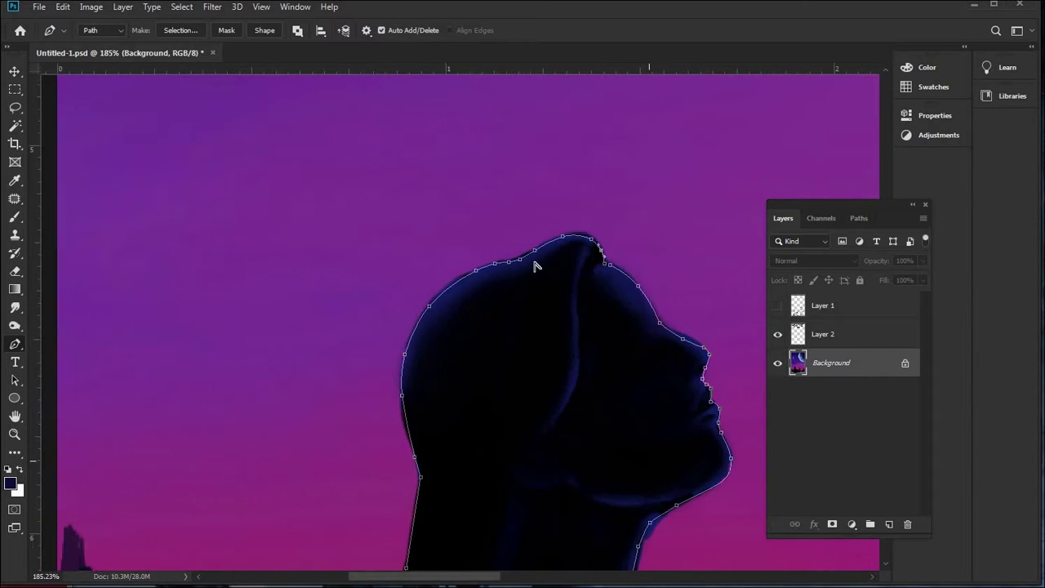
{"action": "scroll", "coordinate": [522, 293], "scroll_direction": "down", "scroll_amount": 3}
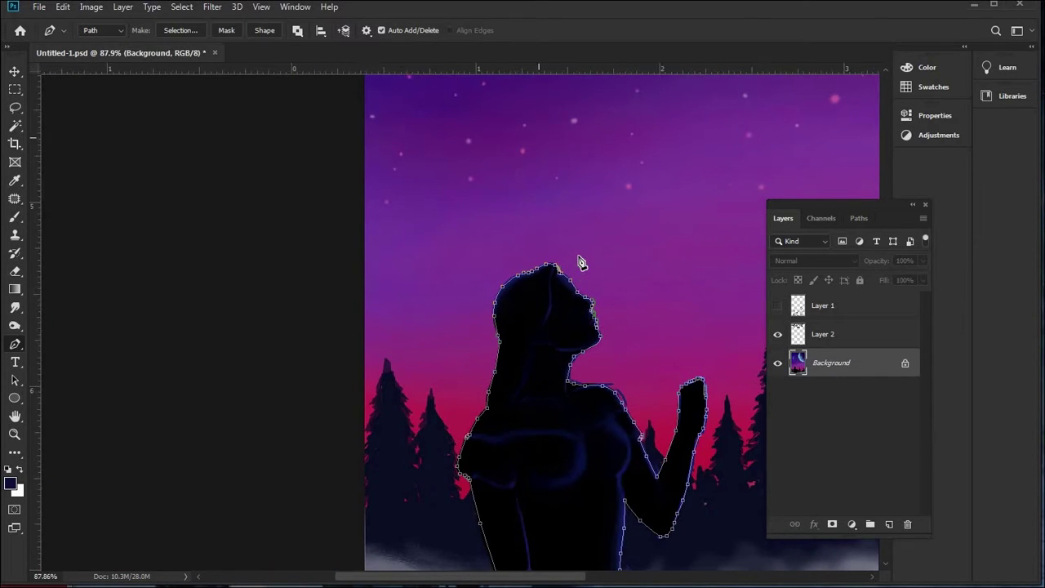
{"action": "scroll", "coordinate": [581, 260], "scroll_direction": "up", "scroll_amount": 5}
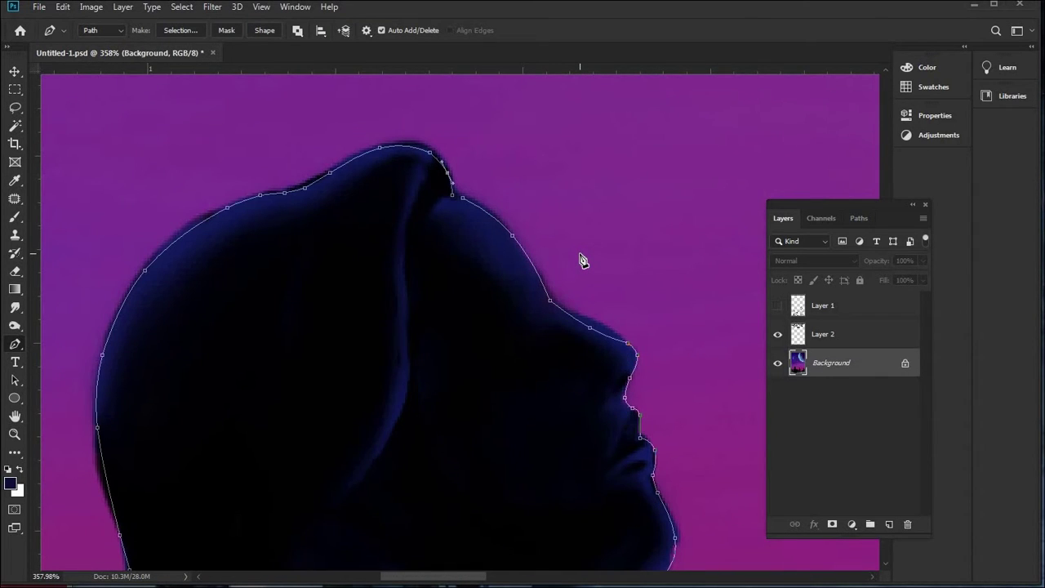
{"action": "key", "text": "Escape"}
{"action": "key", "text": "ctrl+z"}
{"action": "scroll", "coordinate": [580, 258], "scroll_direction": "down", "scroll_amount": 1}
{"action": "key", "text": "ctrl+Return"}
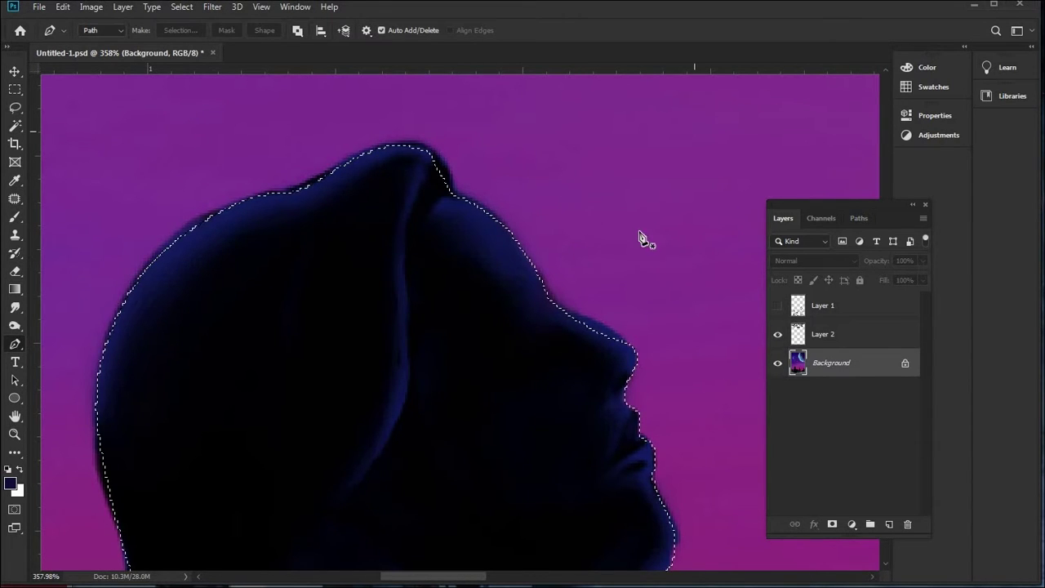
- Smudge away the dark overspill outside the selected outline around the front hair peak, forehead and nose
{"action": "scroll", "coordinate": [546, 343], "scroll_direction": "down", "scroll_amount": 1}
{"action": "scroll", "coordinate": [546, 343], "scroll_direction": "down", "scroll_amount": 5}
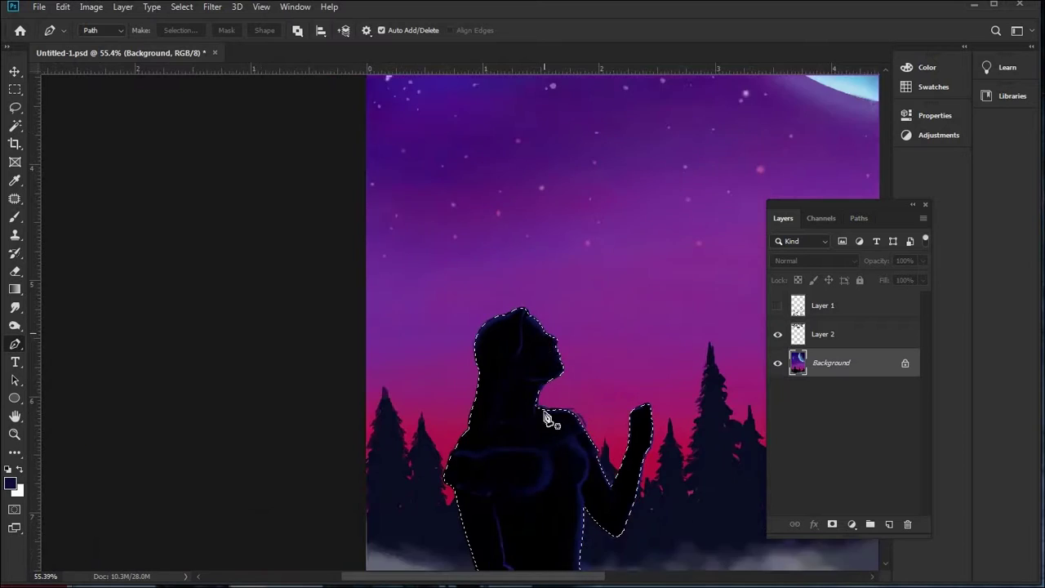
{"action": "scroll", "coordinate": [551, 173], "scroll_direction": "up", "scroll_amount": 5}
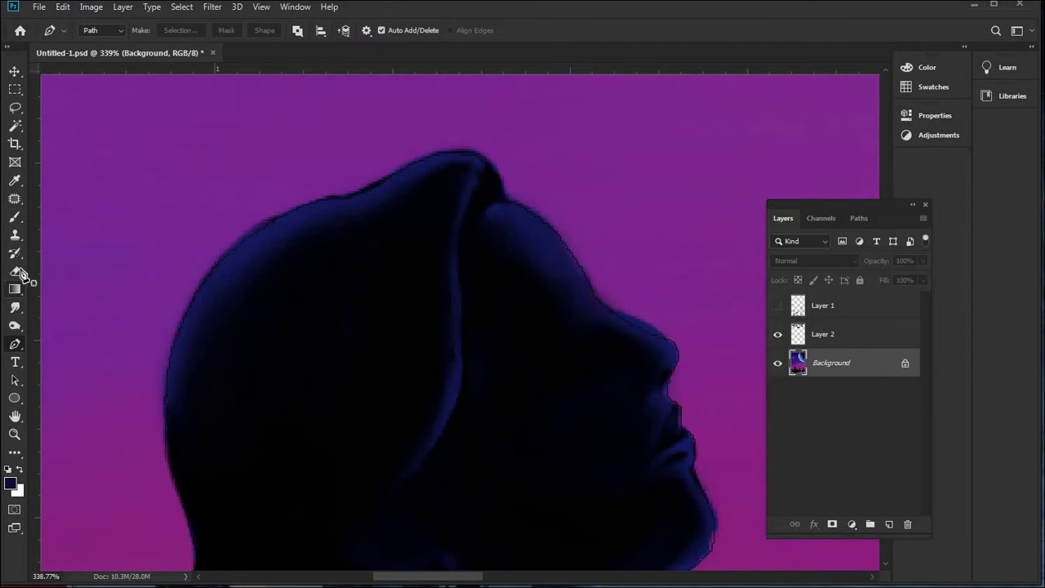
{"action": "left_click", "coordinate": [15, 307]}
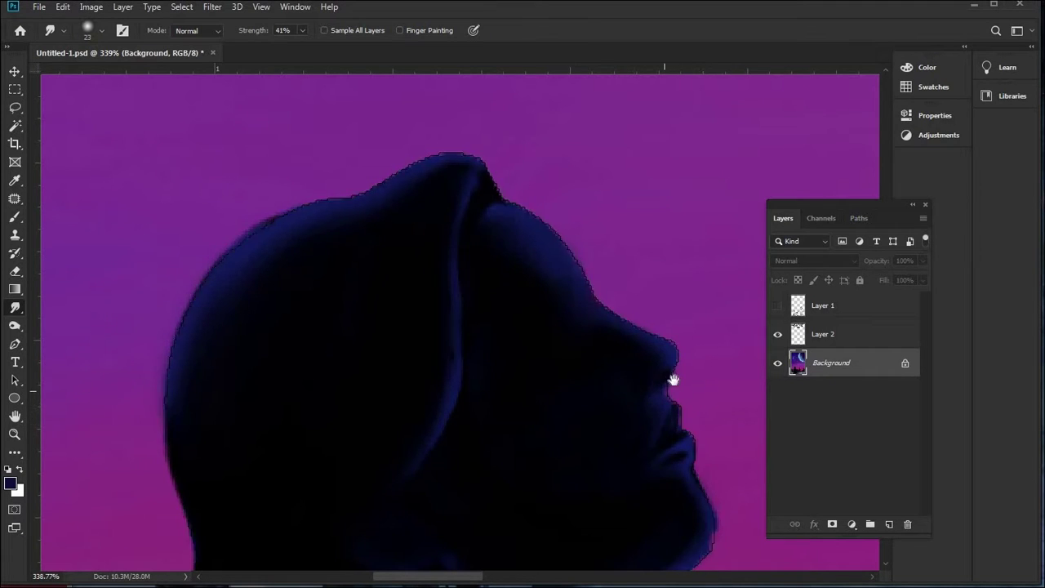
{"action": "scroll", "coordinate": [665, 367], "scroll_direction": "down", "scroll_amount": 5}
{"action": "scroll", "coordinate": [644, 378], "scroll_direction": "up", "scroll_amount": 4}
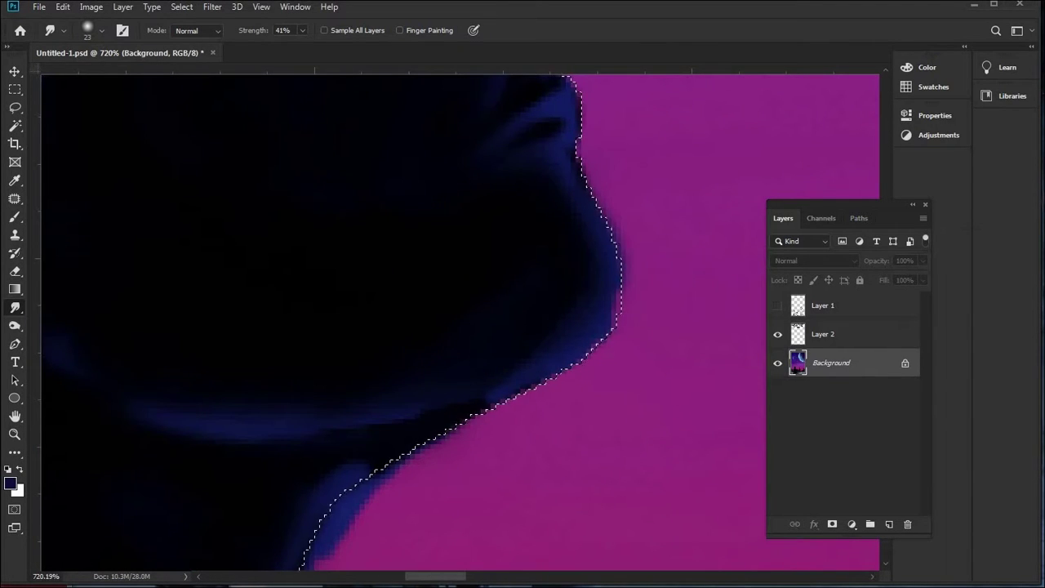
- Set the Smudge brush size to 17 px and clean the outer edge along the chin, neck and front shoulder
{"action": "left_click", "coordinate": [101, 30]}
{"action": "left_click_drag", "start_coordinate": [90, 93], "coordinate": [81, 94]}
{"action": "left_click", "coordinate": [619, 307]}
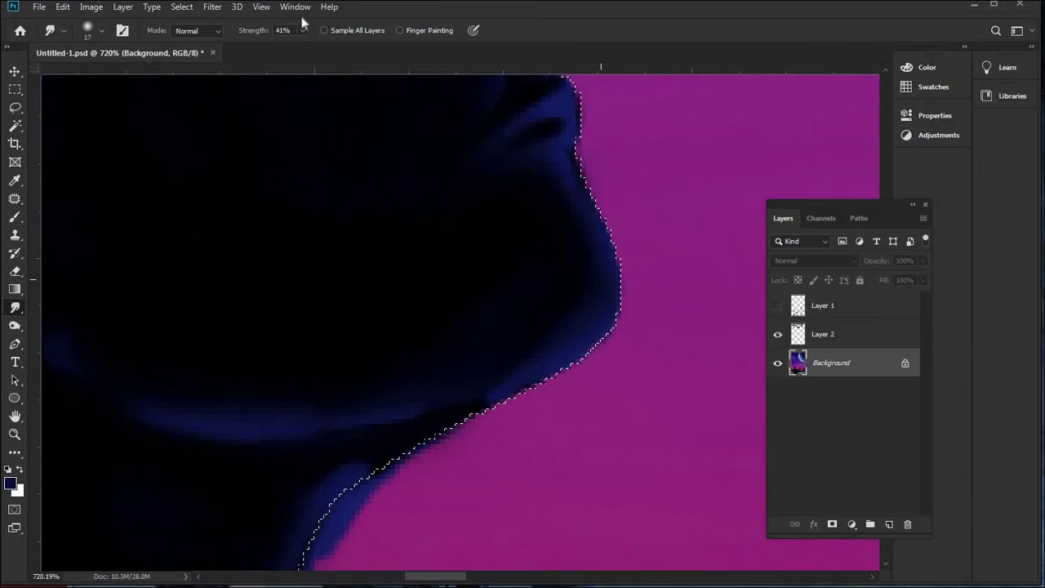
{"action": "scroll", "coordinate": [455, 401], "scroll_direction": "down", "scroll_amount": 6}
{"action": "mouse_move", "coordinate": [425, 138]}
{"action": "left_mouse_down"}
{"action": "mouse_move", "coordinate": [384, 351]}
{"action": "mouse_move", "coordinate": [473, 384]}
{"action": "mouse_move", "coordinate": [531, 383]}
{"action": "mouse_move", "coordinate": [575, 363]}
{"action": "mouse_move", "coordinate": [367, 253]}
{"action": "left_mouse_up"}
{"action": "left_click_drag", "start_coordinate": [577, 242], "coordinate": [349, 5]}
{"action": "mouse_move", "coordinate": [559, 280]}
{"action": "left_mouse_down"}
{"action": "mouse_move", "coordinate": [510, 245]}
{"action": "mouse_move", "coordinate": [408, 135]}
{"action": "mouse_move", "coordinate": [465, 262]}
{"action": "left_mouse_up"}
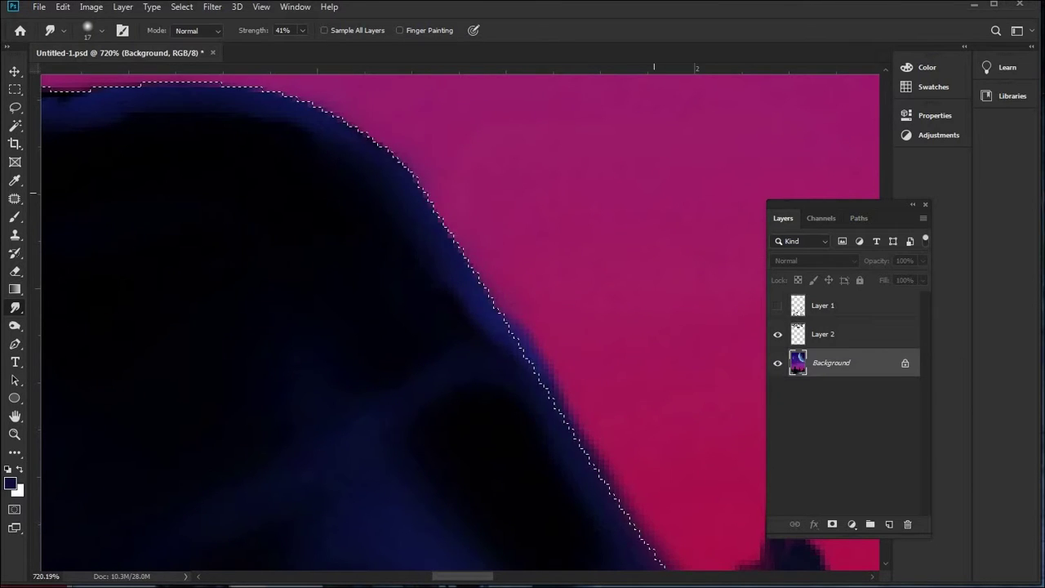
- Smudge the background against the selection edge down the raised arm and the front of the torso
{"action": "left_click_drag", "start_coordinate": [555, 530], "coordinate": [448, 261]}
{"action": "mouse_move", "coordinate": [588, 571]}
{"action": "left_mouse_down"}
{"action": "mouse_move", "coordinate": [529, 407]}
{"action": "mouse_move", "coordinate": [544, 303]}
{"action": "mouse_move", "coordinate": [522, 163]}
{"action": "mouse_move", "coordinate": [571, 457]}
{"action": "mouse_move", "coordinate": [578, 275]}
{"action": "mouse_move", "coordinate": [560, 237]}
{"action": "mouse_move", "coordinate": [593, 182]}
{"action": "mouse_move", "coordinate": [563, 147]}
{"action": "mouse_move", "coordinate": [571, 163]}
{"action": "mouse_move", "coordinate": [501, 167]}
{"action": "mouse_move", "coordinate": [562, 367]}
{"action": "mouse_move", "coordinate": [482, 347]}
{"action": "mouse_move", "coordinate": [503, 346]}
{"action": "mouse_move", "coordinate": [392, 375]}
{"action": "mouse_move", "coordinate": [245, 245]}
{"action": "mouse_move", "coordinate": [340, 282]}
{"action": "mouse_move", "coordinate": [466, 368]}
{"action": "left_mouse_up"}
{"action": "left_click_drag", "start_coordinate": [294, 515], "coordinate": [363, 342]}
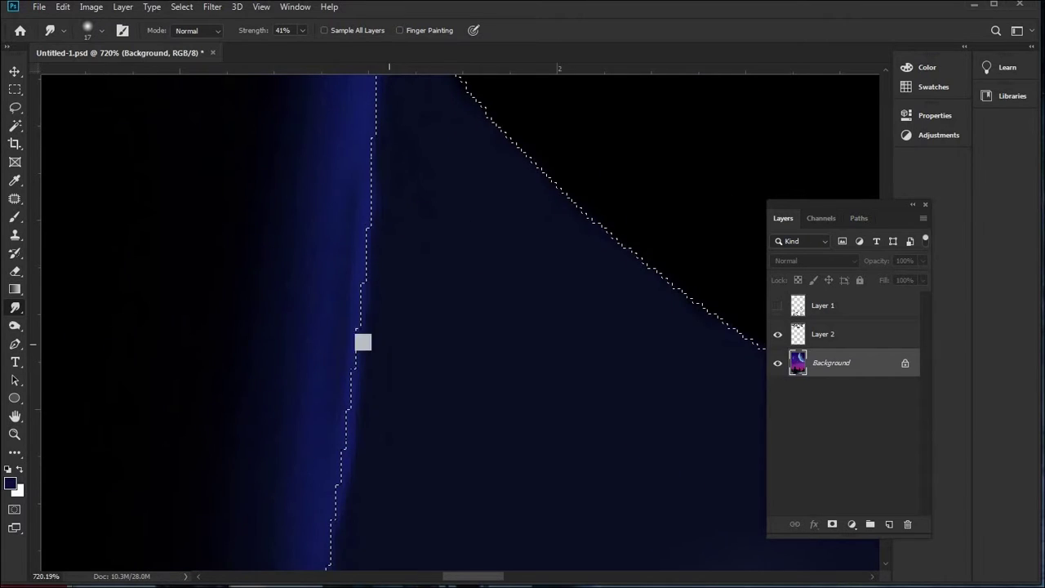
{"action": "left_click_drag", "start_coordinate": [432, 373], "coordinate": [449, 137]}
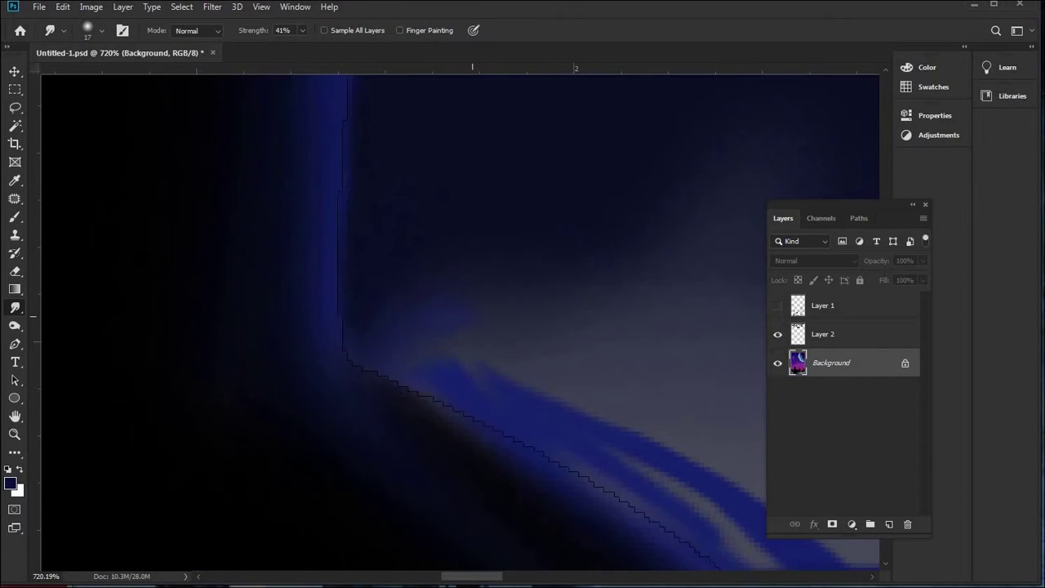
- Smudge the stray blue paint outside the outline of the thigh and the front edge of the seat
{"action": "mouse_move", "coordinate": [604, 489]}
{"action": "left_mouse_down"}
{"action": "mouse_move", "coordinate": [412, 322]}
{"action": "mouse_move", "coordinate": [588, 368]}
{"action": "left_mouse_up"}
{"action": "mouse_move", "coordinate": [755, 347]}
{"action": "left_mouse_down"}
{"action": "mouse_move", "coordinate": [505, 306]}
{"action": "mouse_move", "coordinate": [653, 319]}
{"action": "left_mouse_up"}
{"action": "left_click_drag", "start_coordinate": [759, 245], "coordinate": [523, 232]}
{"action": "left_click_drag", "start_coordinate": [572, 392], "coordinate": [531, 229]}
{"action": "mouse_move", "coordinate": [531, 229]}
{"action": "left_mouse_down"}
{"action": "mouse_move", "coordinate": [555, 351]}
{"action": "mouse_move", "coordinate": [662, 492]}
{"action": "left_mouse_up"}
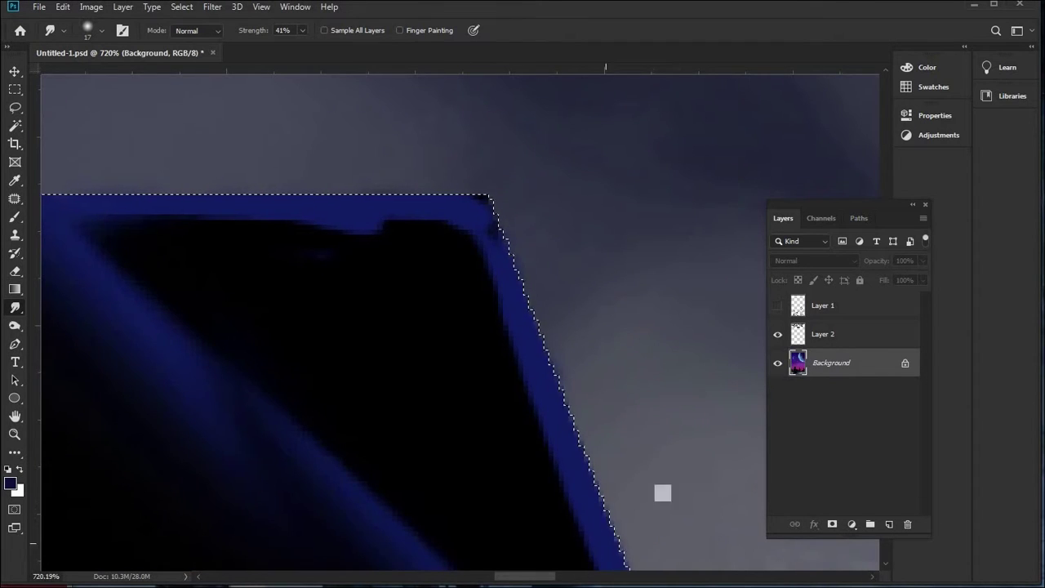
- Smudge away the dark fringe along the rear edge and top of the seat behind the figure
{"action": "scroll", "coordinate": [662, 492], "scroll_direction": "down", "scroll_amount": 5}
{"action": "scroll", "coordinate": [710, 544], "scroll_direction": "up", "scroll_amount": 5}
{"action": "scroll", "coordinate": [564, 368], "scroll_direction": "down", "scroll_amount": 5}
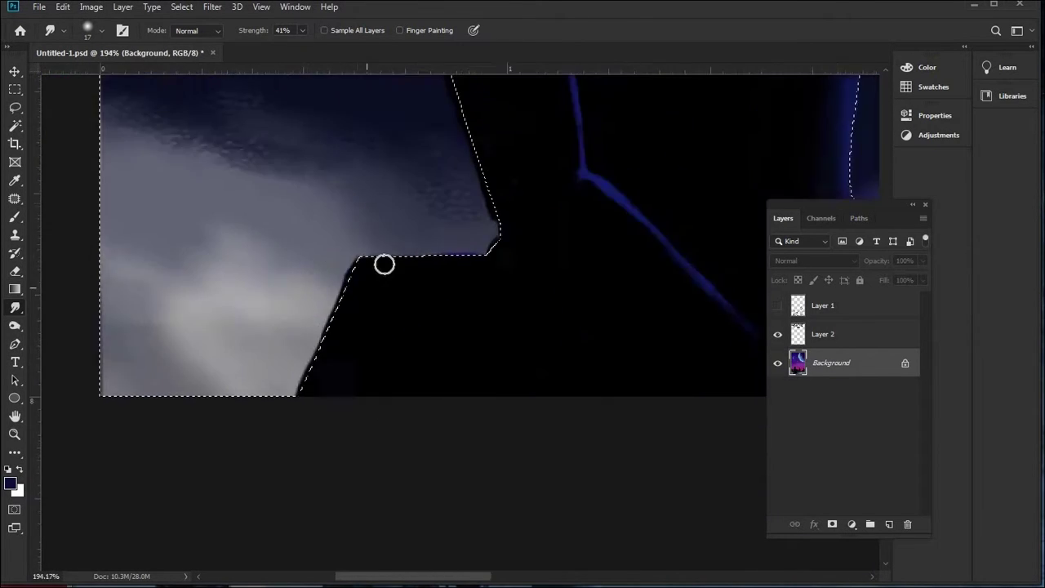
{"action": "scroll", "coordinate": [383, 264], "scroll_direction": "up", "scroll_amount": 2}
{"action": "left_click_drag", "start_coordinate": [322, 299], "coordinate": [256, 401]}
{"action": "left_click_drag", "start_coordinate": [473, 249], "coordinate": [534, 269]}
{"action": "scroll", "coordinate": [550, 284], "scroll_direction": "up", "scroll_amount": 2}
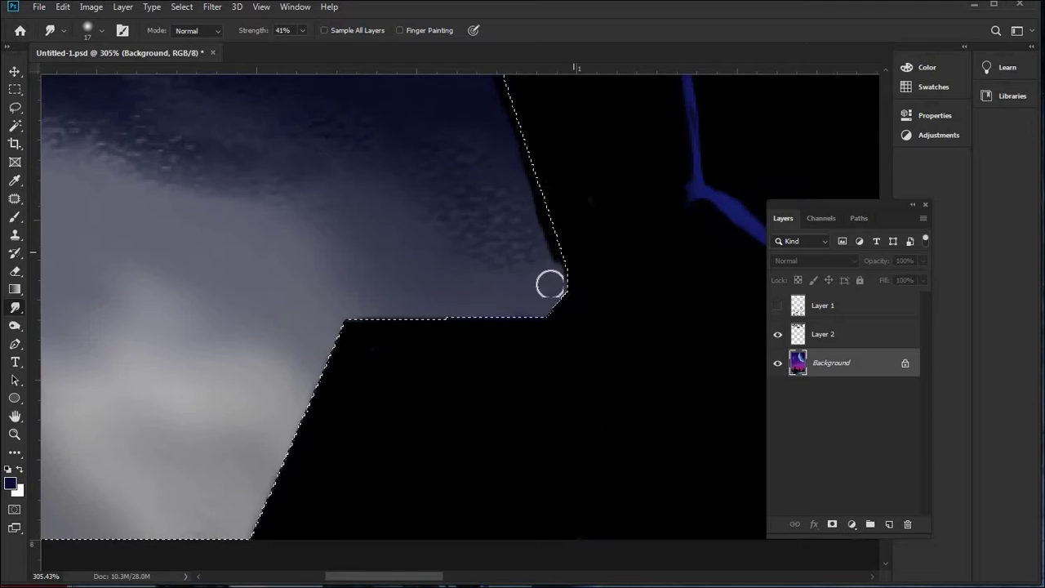
- Smudge the outer edge clean up the rear arm, shoulder, long hair and back of the head
{"action": "scroll", "coordinate": [542, 276], "scroll_direction": "up", "scroll_amount": 5}
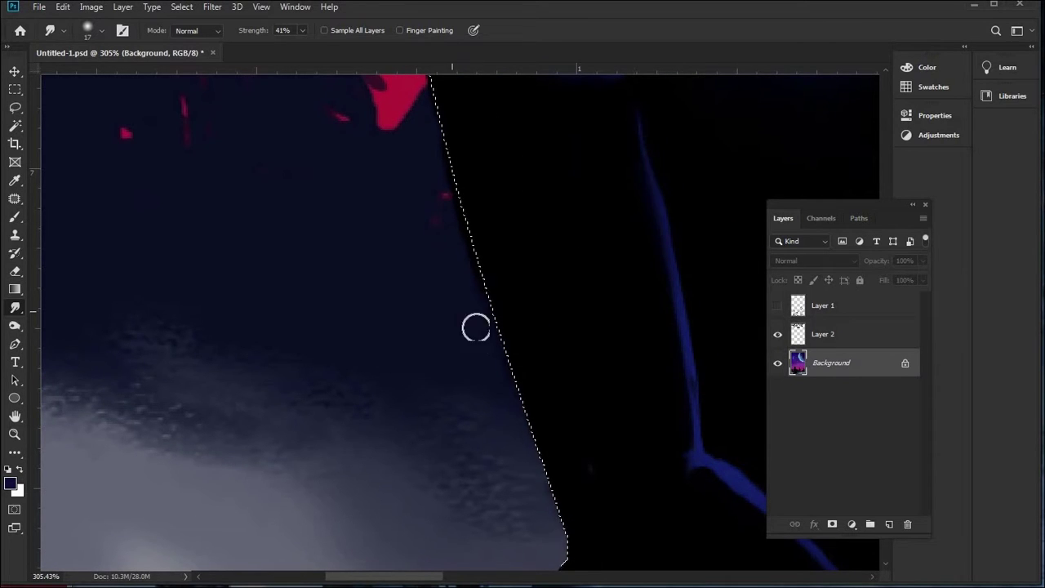
{"action": "scroll", "coordinate": [473, 280], "scroll_direction": "up", "scroll_amount": 5}
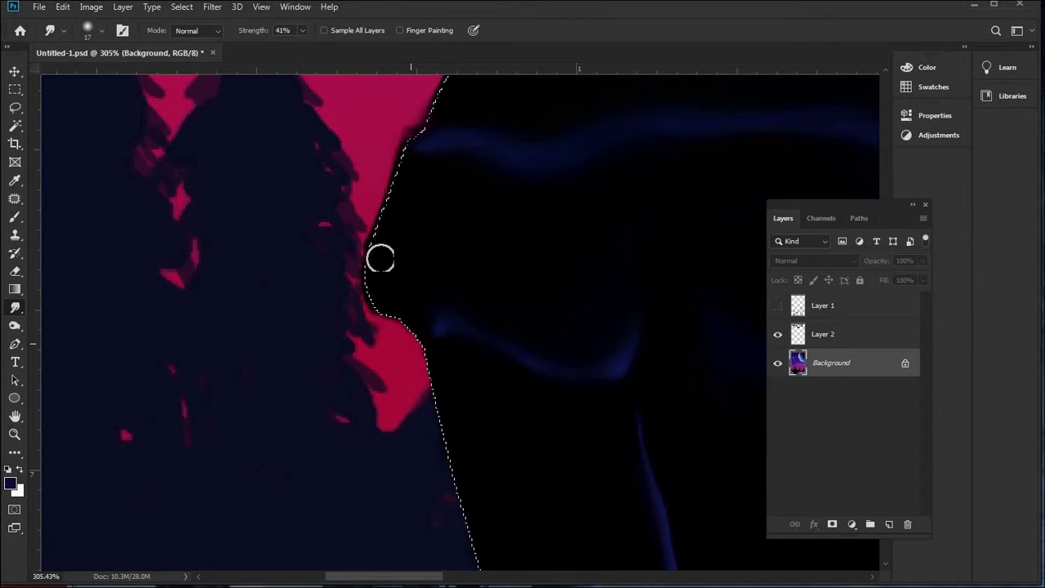
{"action": "scroll", "coordinate": [383, 278], "scroll_direction": "up", "scroll_amount": 2}
{"action": "scroll", "coordinate": [364, 408], "scroll_direction": "up", "scroll_amount": 3}
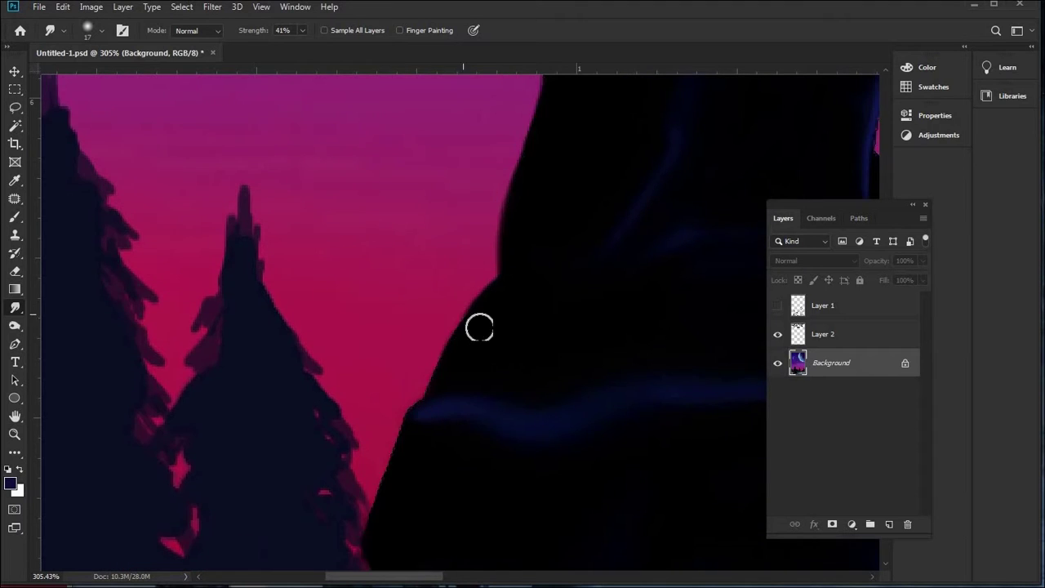
{"action": "scroll", "coordinate": [469, 313], "scroll_direction": "up", "scroll_amount": 3}
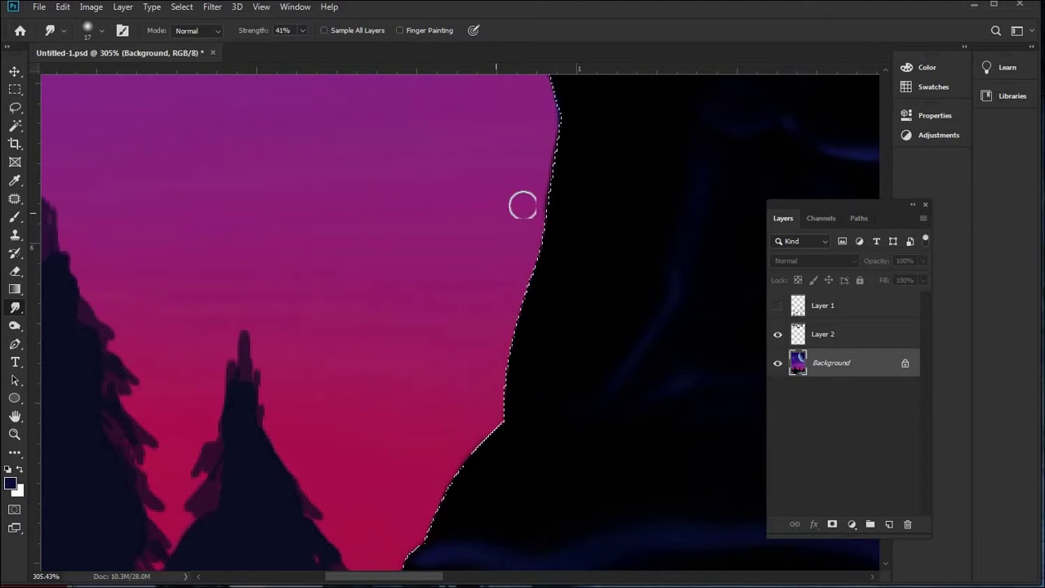
{"action": "scroll", "coordinate": [583, 242], "scroll_direction": "up", "scroll_amount": 5}
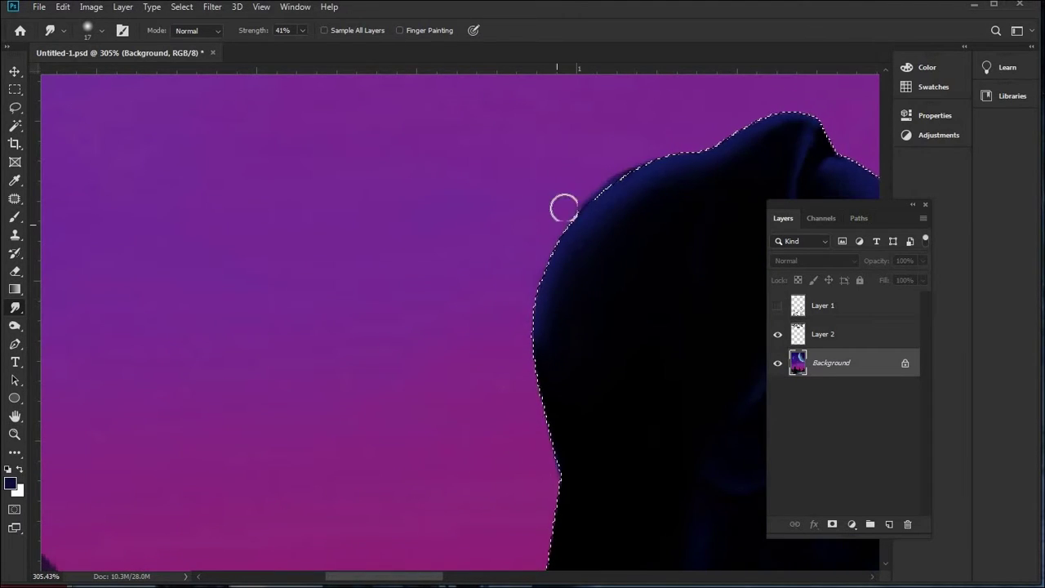
- Switch the selection back to the figure itself and copy it onto a new layer
{"action": "scroll", "coordinate": [541, 221], "scroll_direction": "down", "scroll_amount": 6}
{"action": "scroll", "coordinate": [543, 221], "scroll_direction": "down", "scroll_amount": 3}
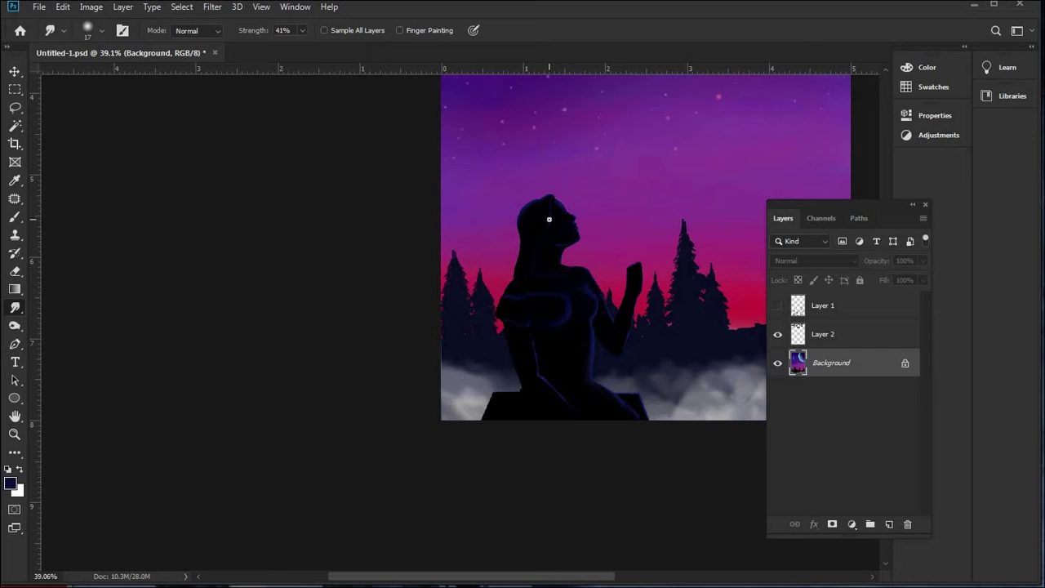
{"action": "scroll", "coordinate": [381, 546], "scroll_direction": "down", "scroll_amount": 2}
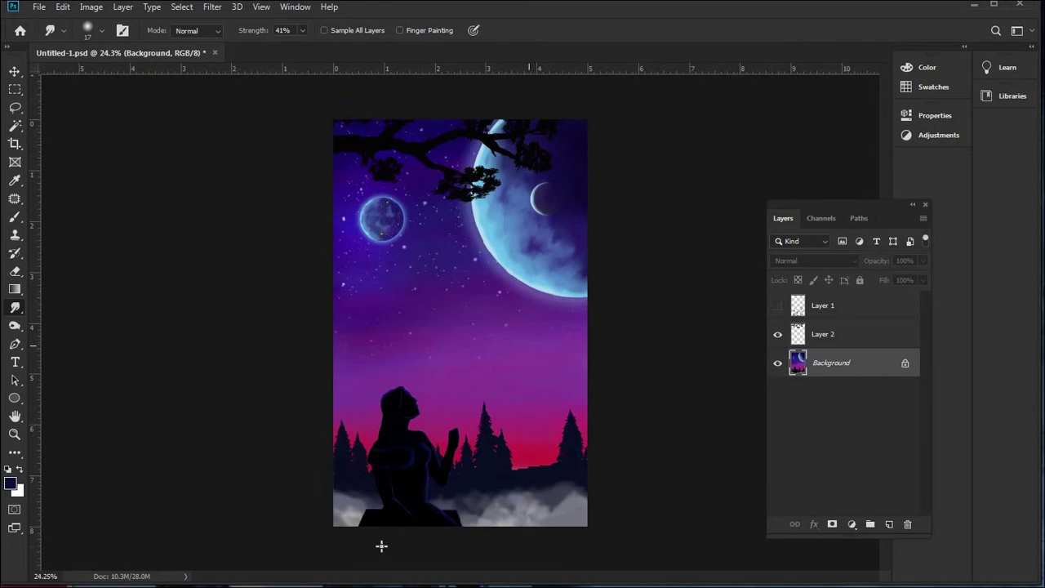
{"action": "scroll", "coordinate": [387, 436], "scroll_direction": "up", "scroll_amount": 5}
{"action": "scroll", "coordinate": [361, 425], "scroll_direction": "down", "scroll_amount": 4}
{"action": "scroll", "coordinate": [359, 438], "scroll_direction": "up", "scroll_amount": 2}
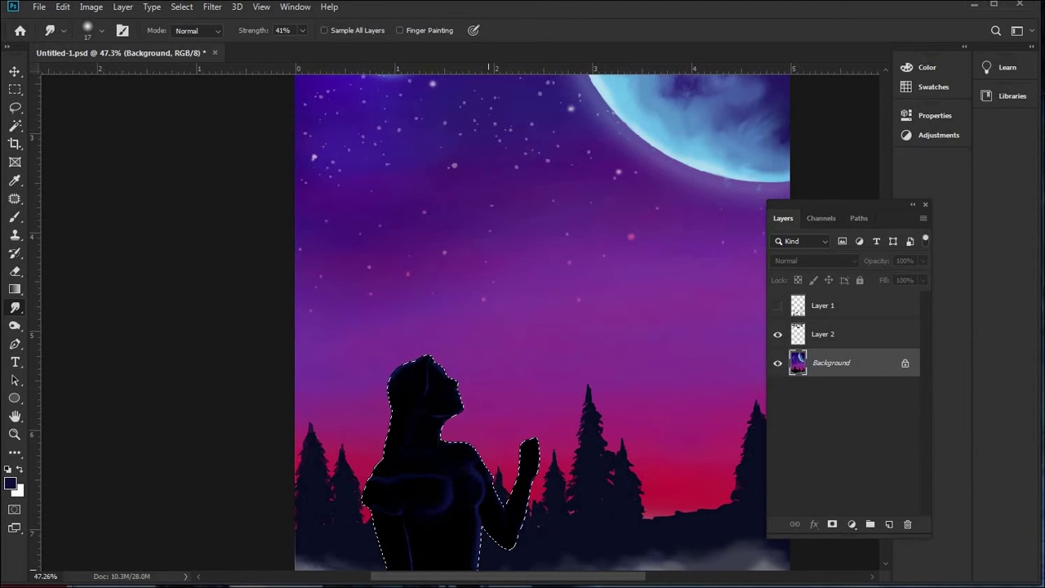
{"action": "left_click", "coordinate": [14, 109]}
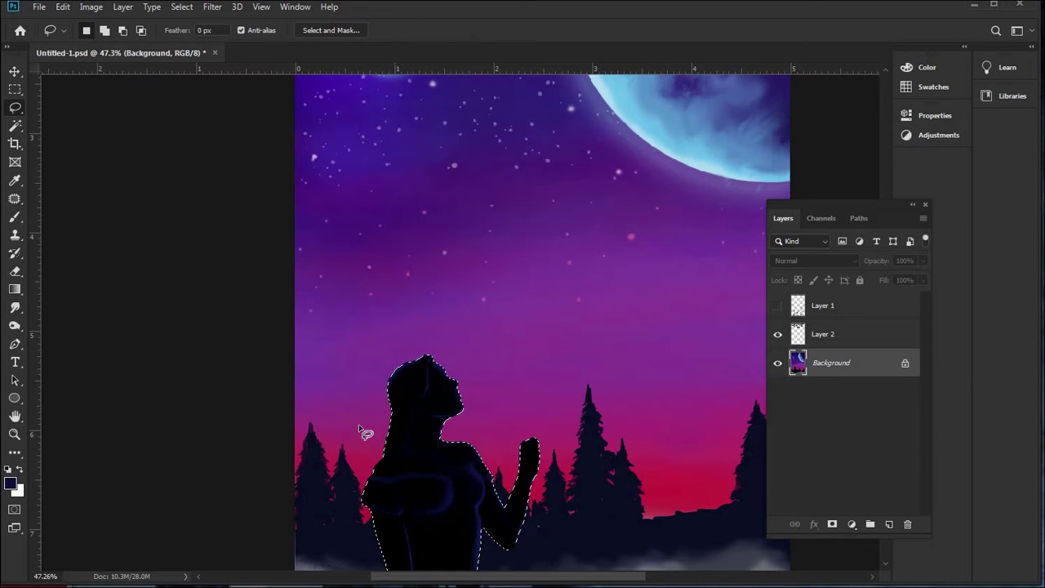
{"action": "right_click", "coordinate": [408, 396]}
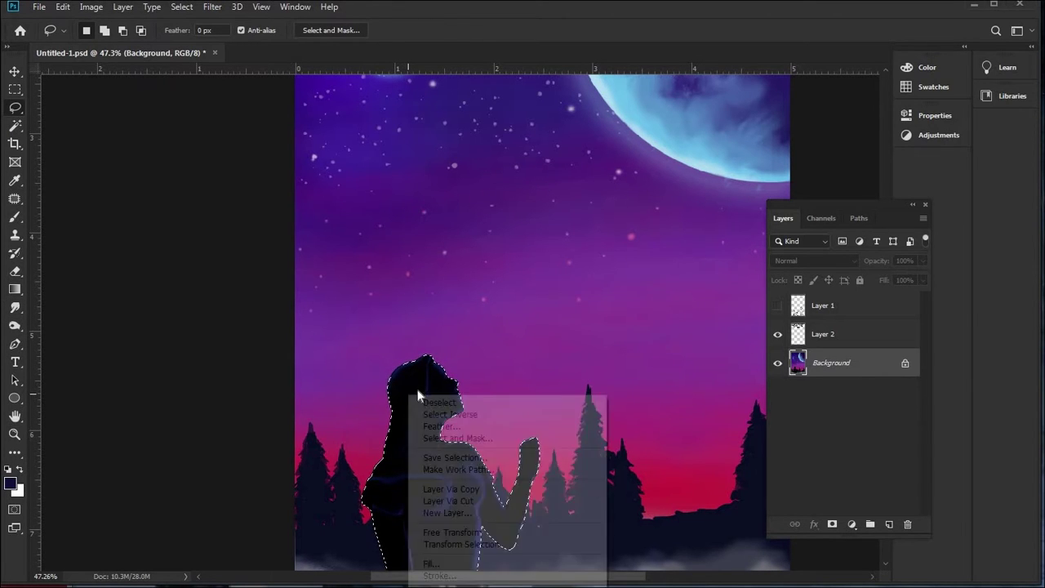
{"action": "left_click", "coordinate": [450, 488]}
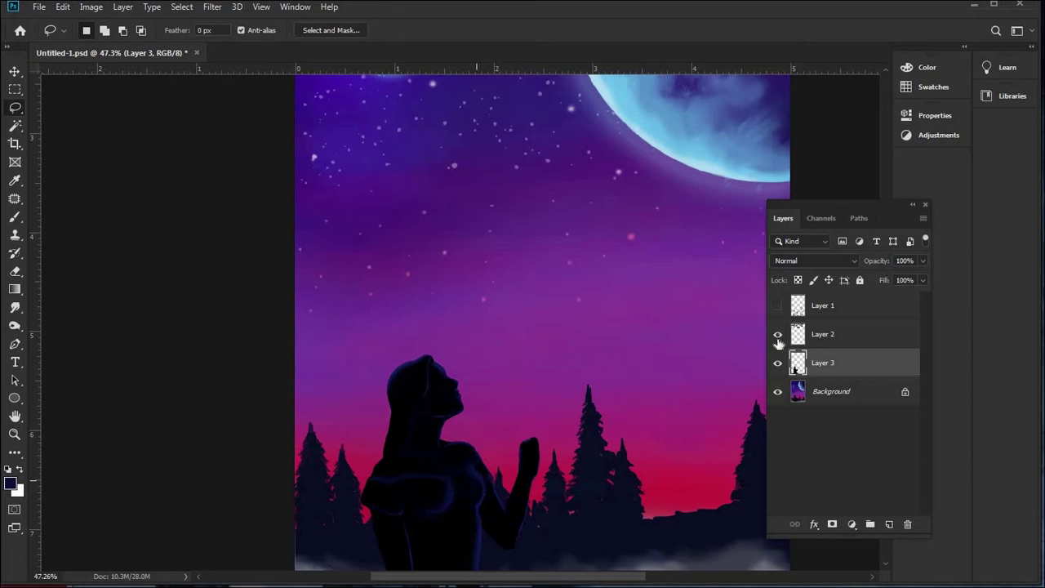
- Toggle the visibility of the copied figure and the background to check the isolated silhouette
{"action": "left_click", "coordinate": [777, 364]}
{"action": "left_click", "coordinate": [777, 367]}
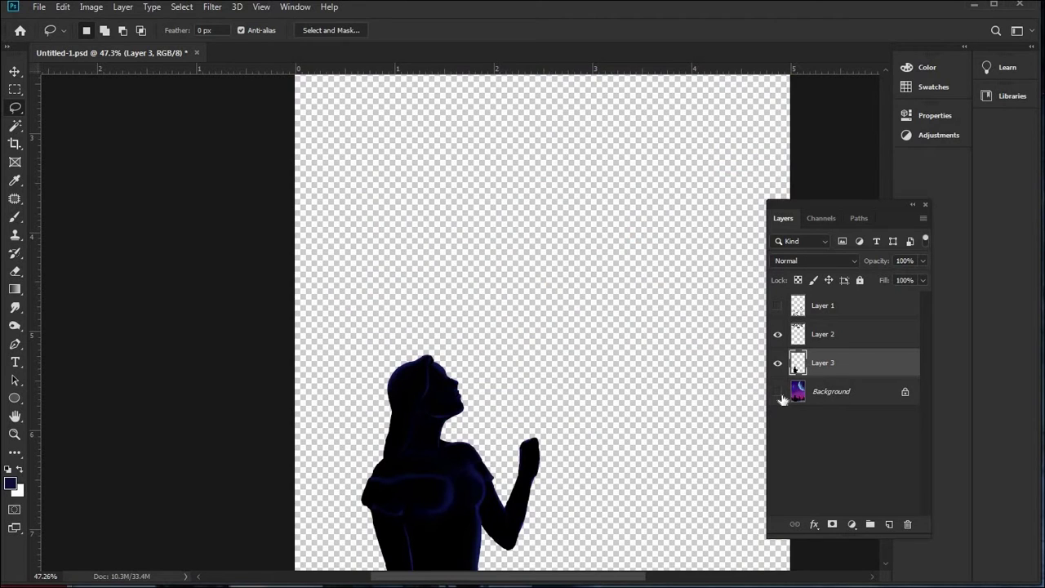
{"action": "left_click", "coordinate": [778, 394]}
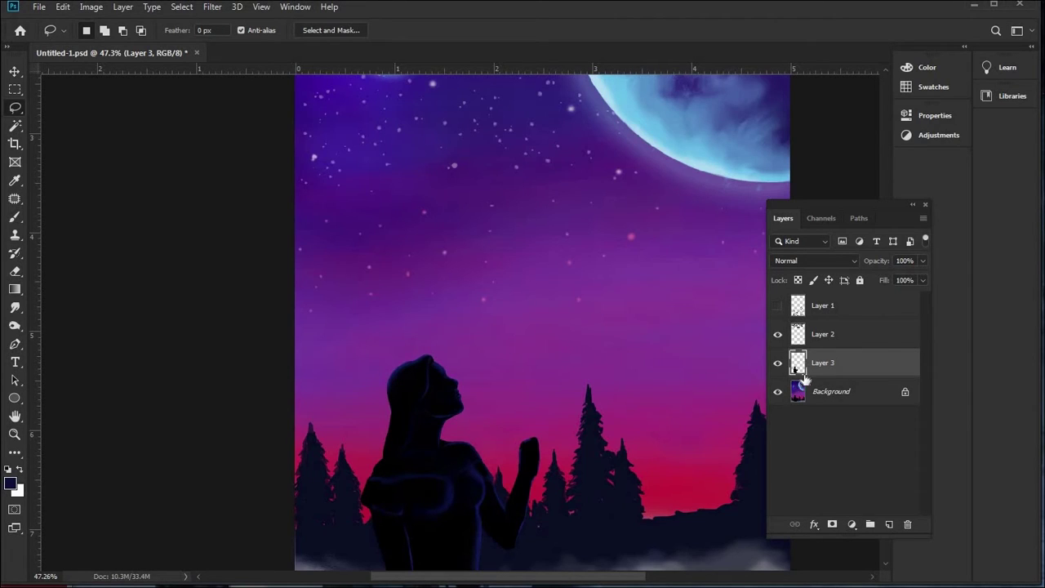
- Load the figure layer as a selection, smudge the blue highlight on the back of the head at 91 px, and deselect
{"action": "scroll", "coordinate": [416, 381], "scroll_direction": "up", "scroll_amount": 10}
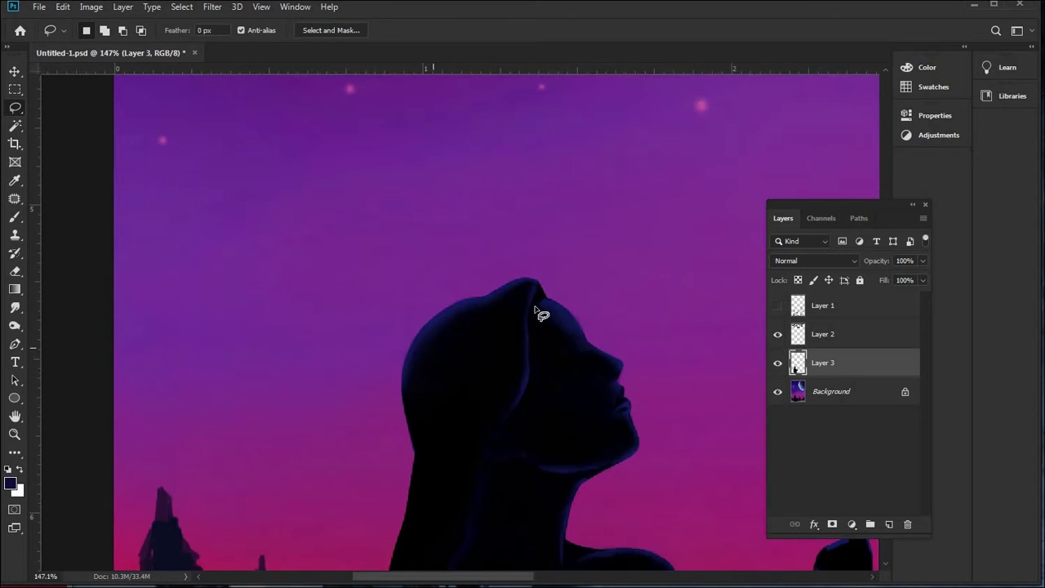
{"action": "left_click", "coordinate": [800, 367], "text": "ctrl"}
{"action": "left_click", "coordinate": [15, 307]}
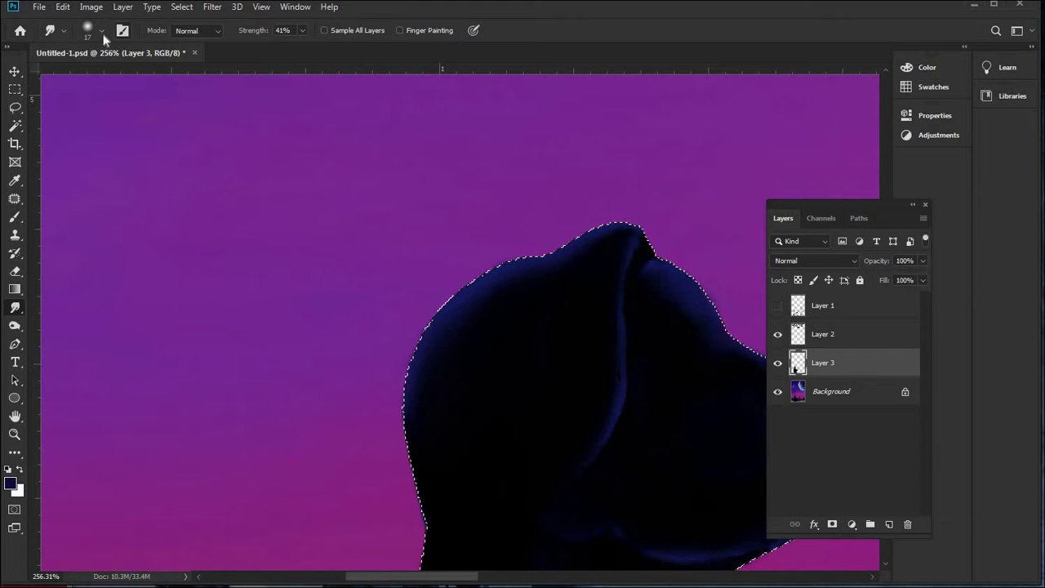
{"action": "left_click", "coordinate": [102, 32]}
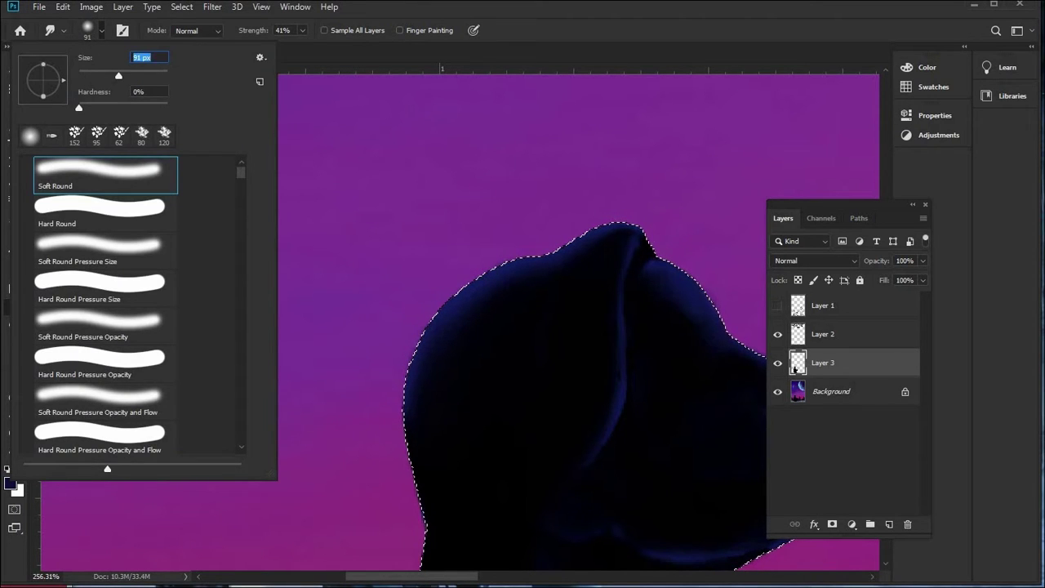
{"action": "key", "text": "Return"}
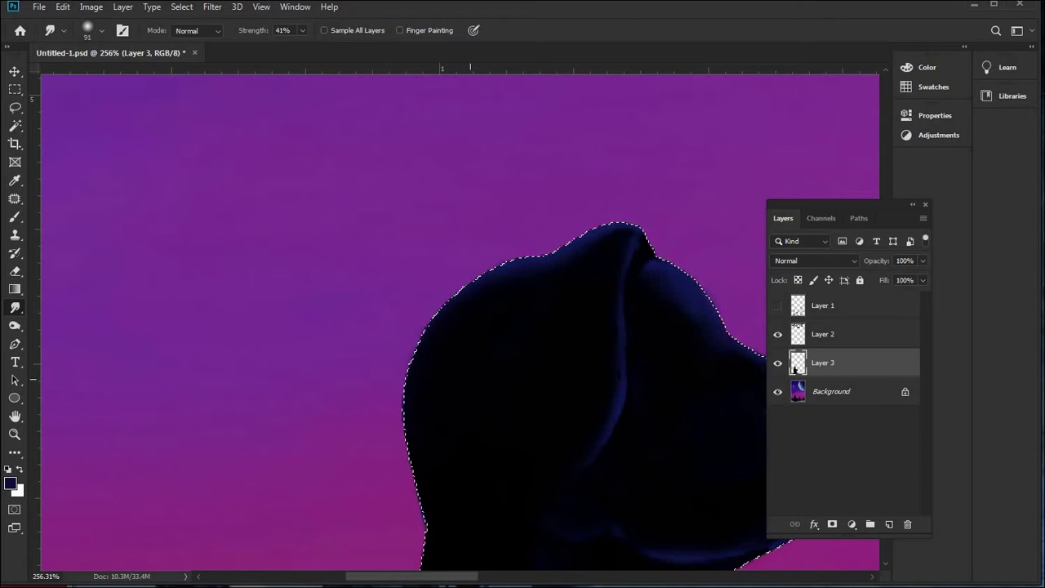
{"action": "key", "text": "ctrl+d"}
- Reload the figure's selection and smudge the blue highlights on the raised forearm and inner elbow with a 45 px brush
{"action": "scroll", "coordinate": [460, 366], "scroll_direction": "down", "scroll_amount": 5}
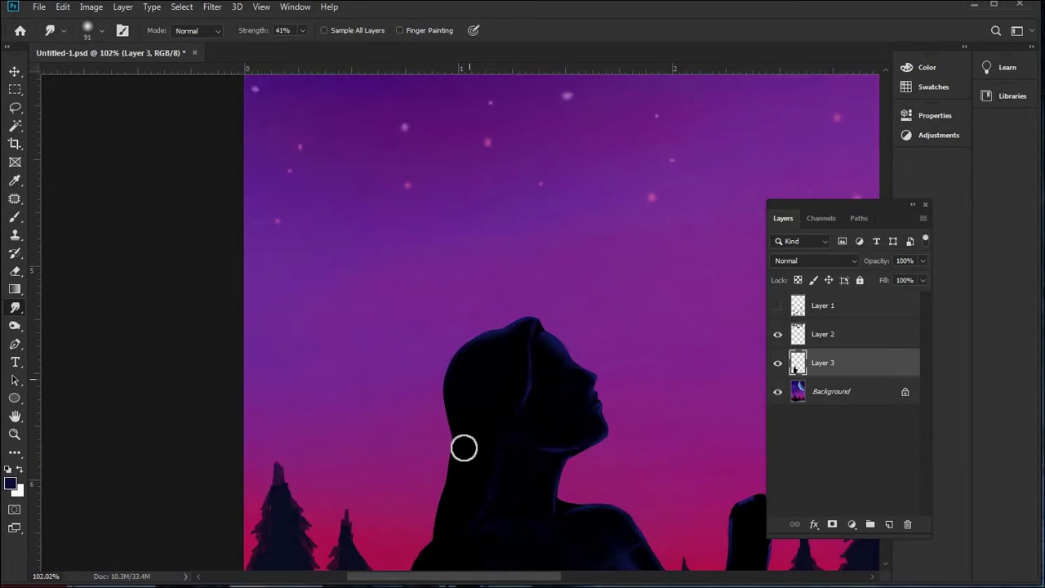
{"action": "scroll", "coordinate": [463, 439], "scroll_direction": "down", "scroll_amount": 5}
{"action": "scroll", "coordinate": [462, 548], "scroll_direction": "down", "scroll_amount": 3}
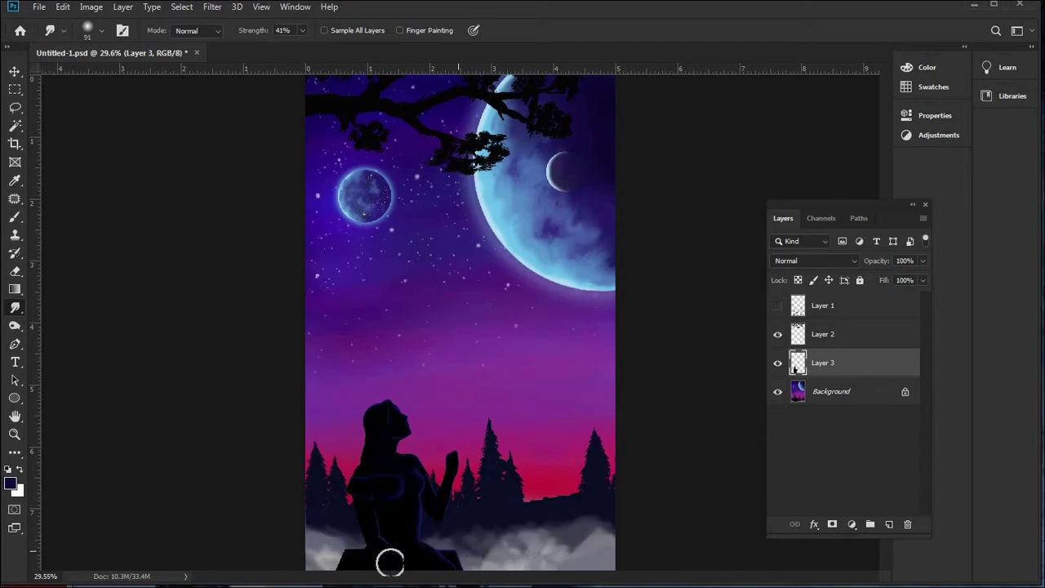
{"action": "scroll", "coordinate": [391, 562], "scroll_direction": "up", "scroll_amount": 5}
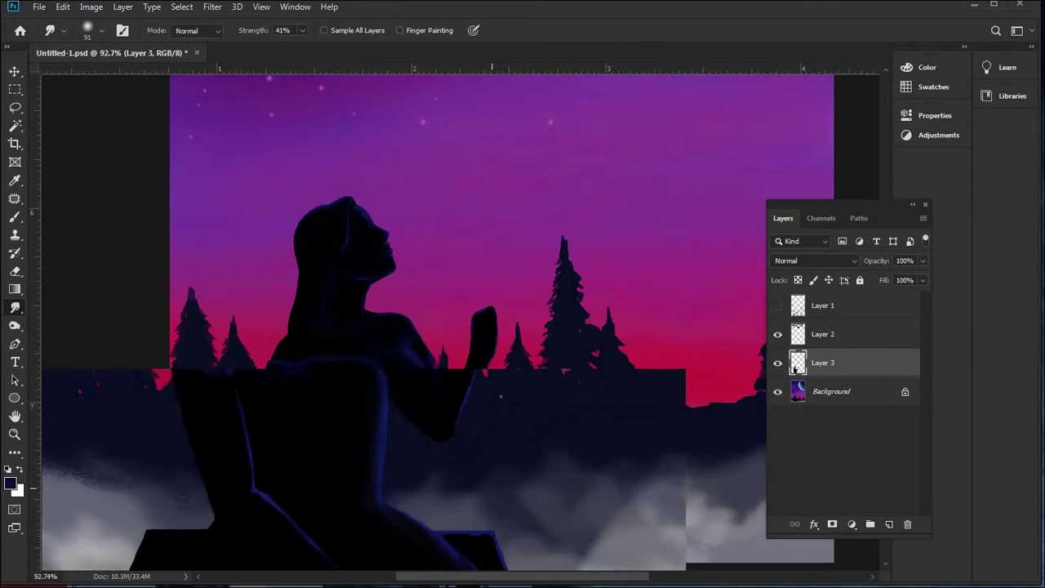
{"action": "scroll", "coordinate": [796, 367], "scroll_direction": "up", "scroll_amount": 5}
{"action": "left_click", "coordinate": [798, 367], "text": "ctrl"}
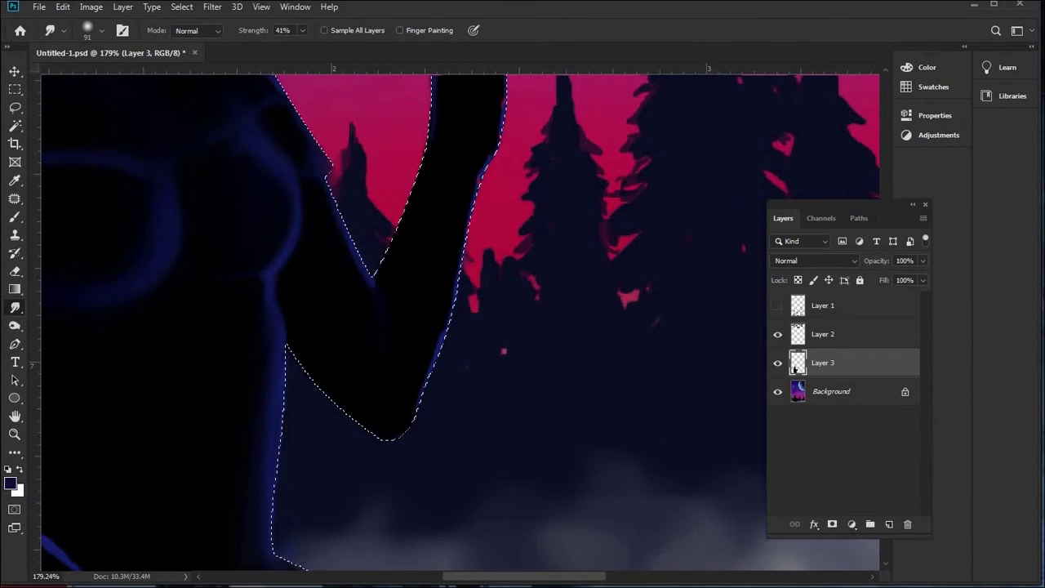
{"action": "left_click", "coordinate": [101, 31]}
{"action": "left_click_drag", "start_coordinate": [104, 75], "coordinate": [98, 75]}
{"action": "left_click", "coordinate": [406, 397]}
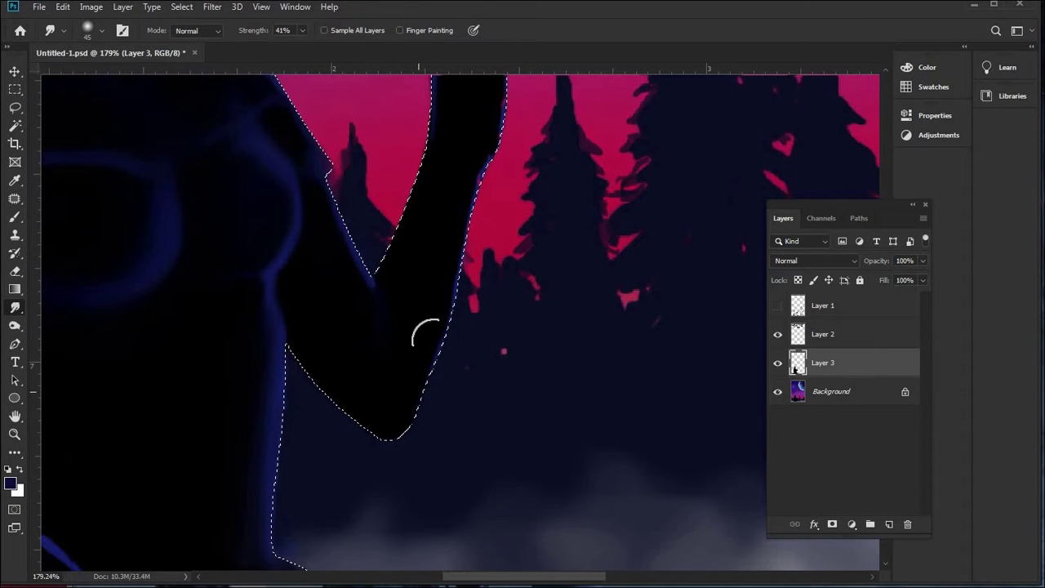
{"action": "left_click_drag", "start_coordinate": [368, 296], "coordinate": [373, 310]}
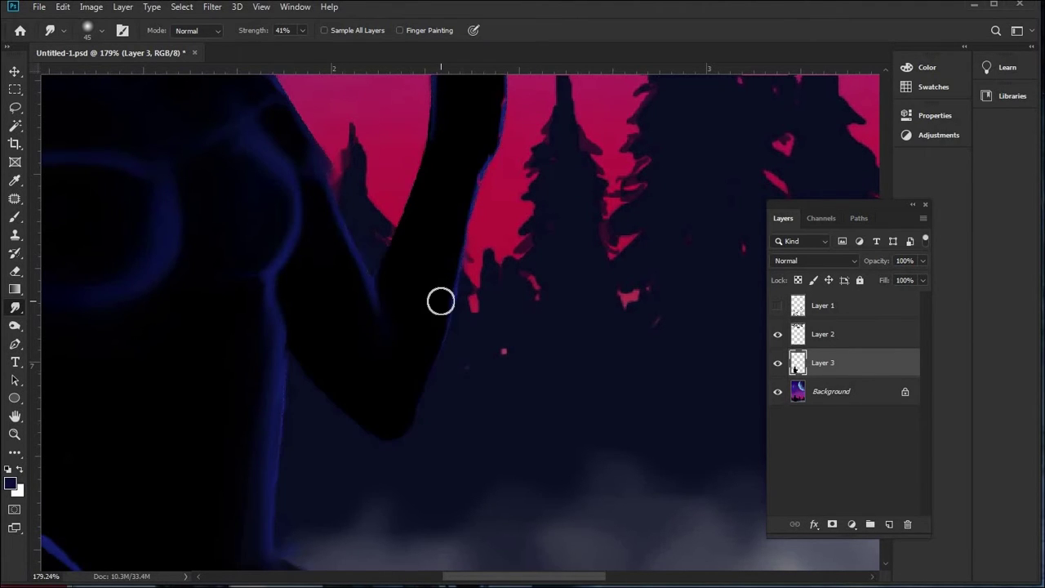
{"action": "scroll", "coordinate": [440, 298], "scroll_direction": "down", "scroll_amount": 3}
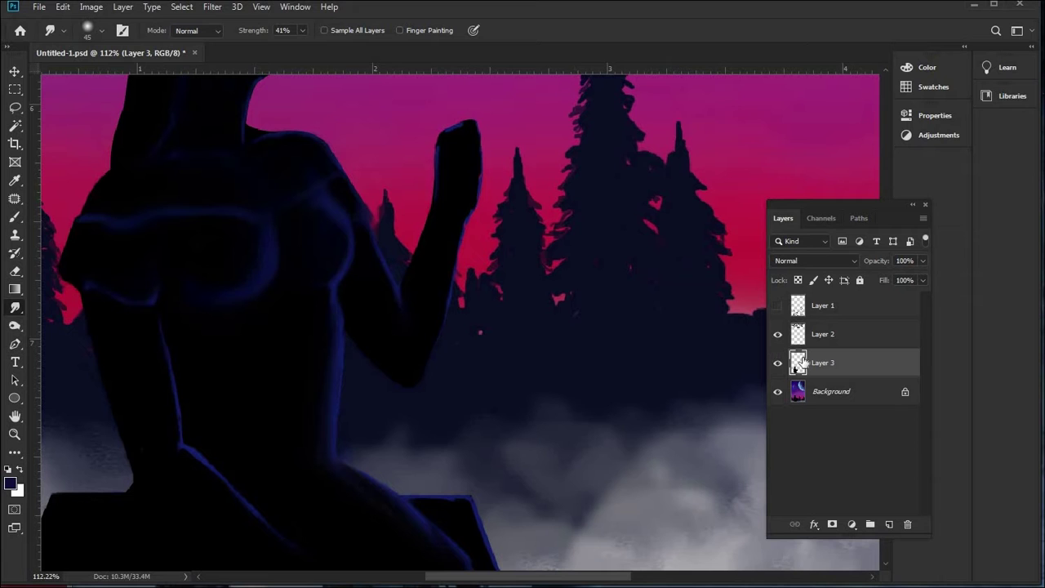
- Examine the smudged highlights on the figure's raised arm and shoulder, both close up and within the whole painting
{"action": "scroll", "coordinate": [526, 232], "scroll_direction": "up", "scroll_amount": 5}
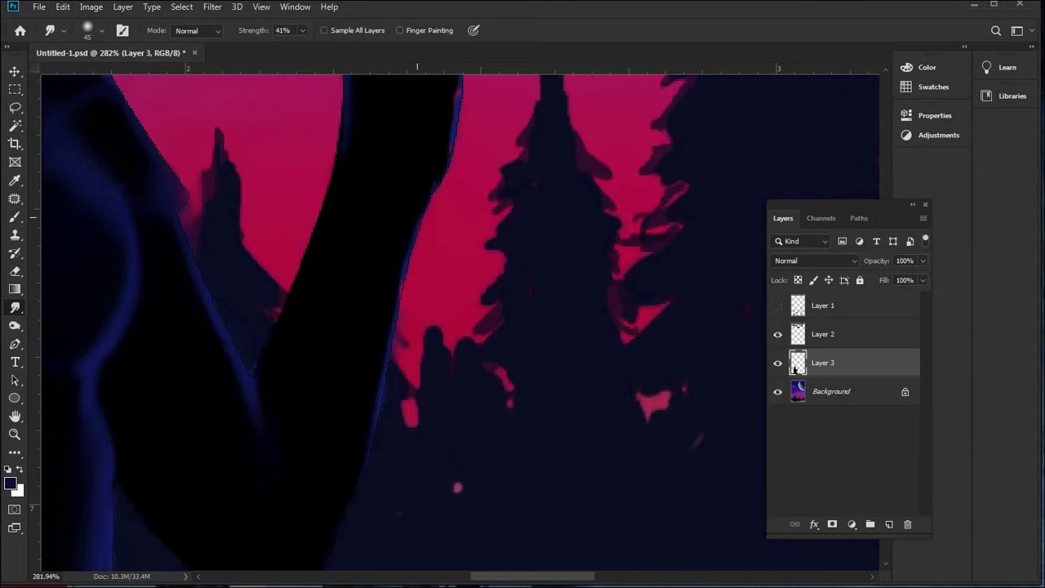
{"action": "scroll", "coordinate": [431, 177], "scroll_direction": "up", "scroll_amount": 3}
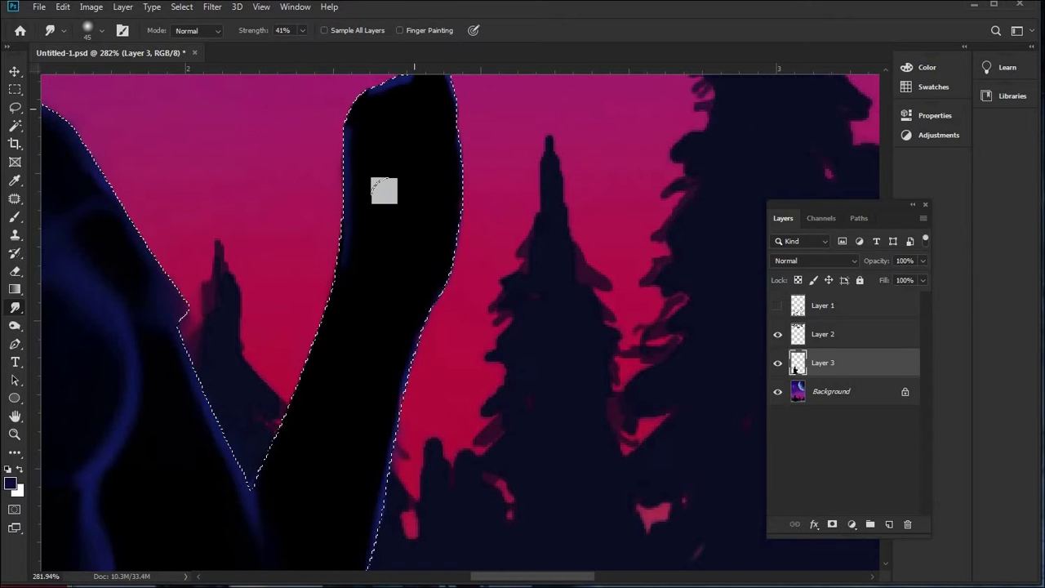
{"action": "scroll", "coordinate": [393, 197], "scroll_direction": "down", "scroll_amount": 2}
{"action": "scroll", "coordinate": [392, 197], "scroll_direction": "down", "scroll_amount": 4}
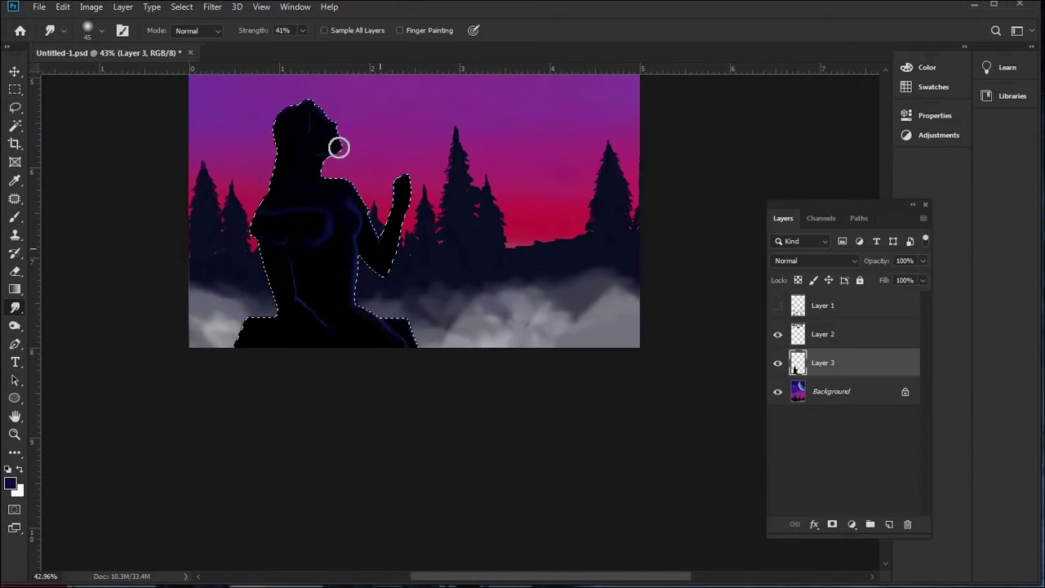
{"action": "scroll", "coordinate": [331, 141], "scroll_direction": "up", "scroll_amount": 4}
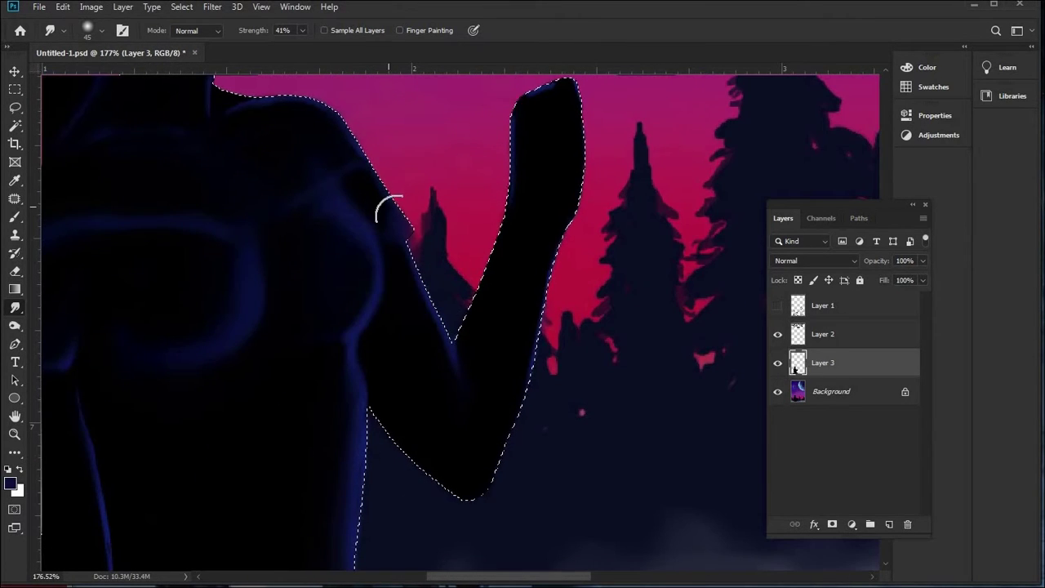
{"action": "scroll", "coordinate": [426, 265], "scroll_direction": "down", "scroll_amount": 5}
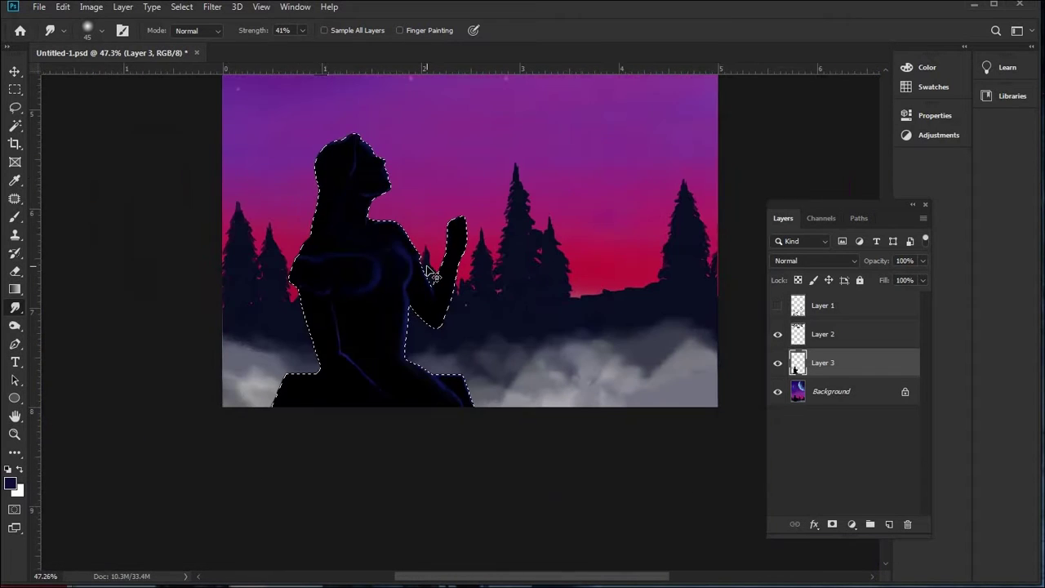
{"action": "scroll", "coordinate": [424, 343], "scroll_direction": "down", "scroll_amount": 4}
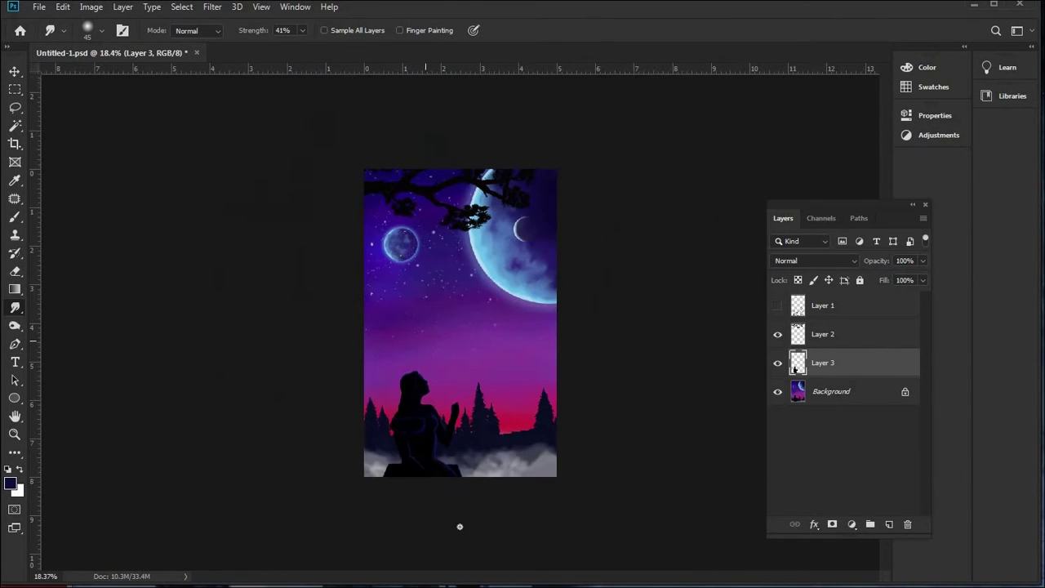
{"action": "scroll", "coordinate": [456, 499], "scroll_direction": "up", "scroll_amount": 1}
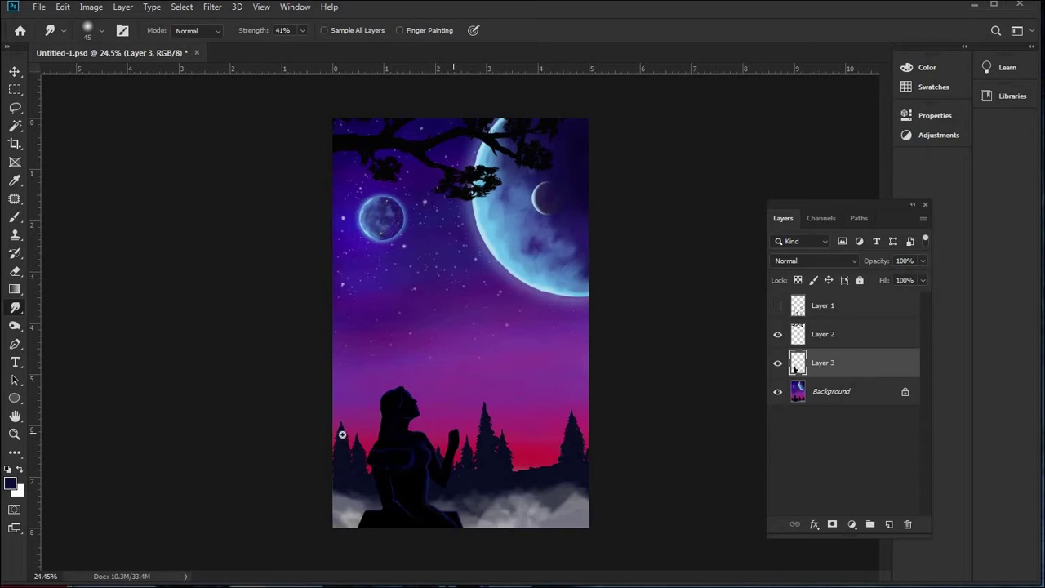
- Smudge the blue highlights along the figure's resting arm and the lower edge of the sleeve
{"action": "scroll", "coordinate": [400, 546], "scroll_direction": "up", "scroll_amount": 10}
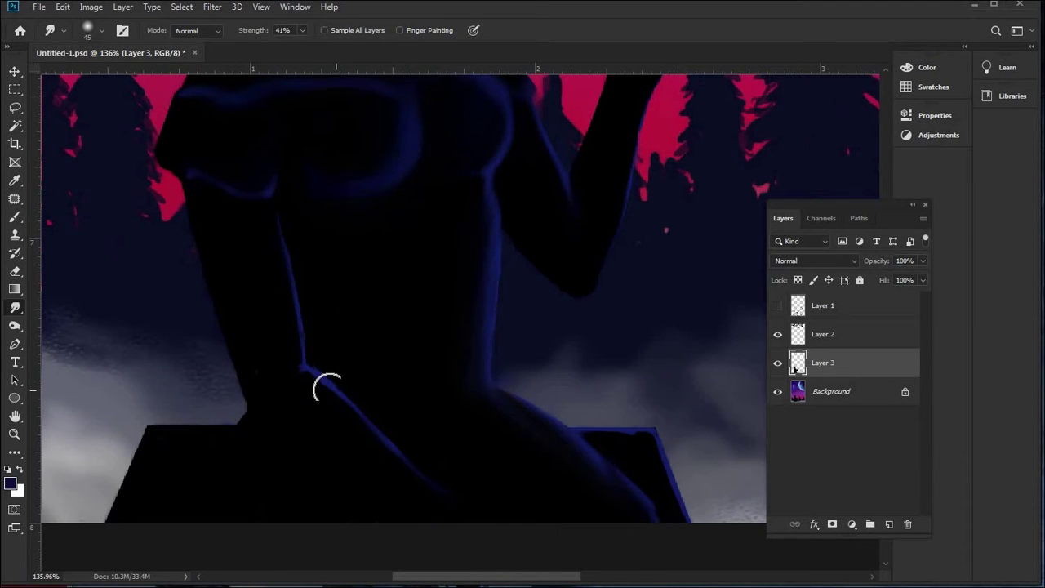
{"action": "mouse_move", "coordinate": [326, 388]}
{"action": "left_mouse_down"}
{"action": "mouse_move", "coordinate": [441, 501]}
{"action": "mouse_move", "coordinate": [311, 386]}
{"action": "mouse_move", "coordinate": [424, 505]}
{"action": "mouse_move", "coordinate": [312, 359]}
{"action": "mouse_move", "coordinate": [311, 323]}
{"action": "mouse_move", "coordinate": [271, 226]}
{"action": "mouse_move", "coordinate": [302, 358]}
{"action": "mouse_move", "coordinate": [284, 212]}
{"action": "mouse_move", "coordinate": [273, 312]}
{"action": "left_mouse_up"}
{"action": "scroll", "coordinate": [273, 312], "scroll_direction": "up", "scroll_amount": 5}
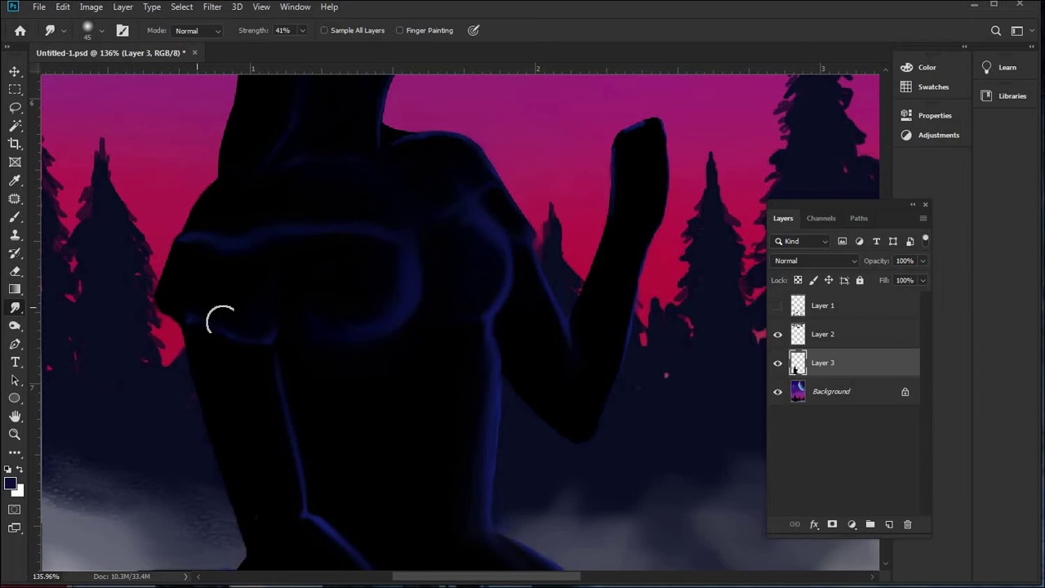
{"action": "scroll", "coordinate": [264, 317], "scroll_direction": "down", "scroll_amount": 6}
{"action": "scroll", "coordinate": [416, 467], "scroll_direction": "down", "scroll_amount": 2}
{"action": "scroll", "coordinate": [457, 485], "scroll_direction": "up", "scroll_amount": 3}
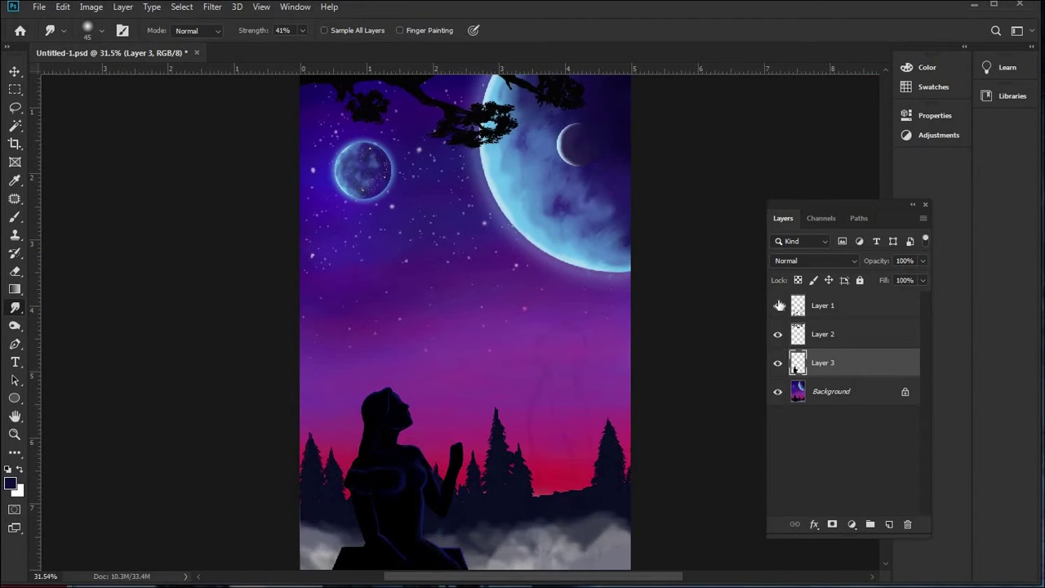
- Show the Layer 1 sketch at 48% layer opacity and switch to the Brush with black as the foreground colour
{"action": "left_click", "coordinate": [826, 305]}
{"action": "left_click", "coordinate": [922, 261]}
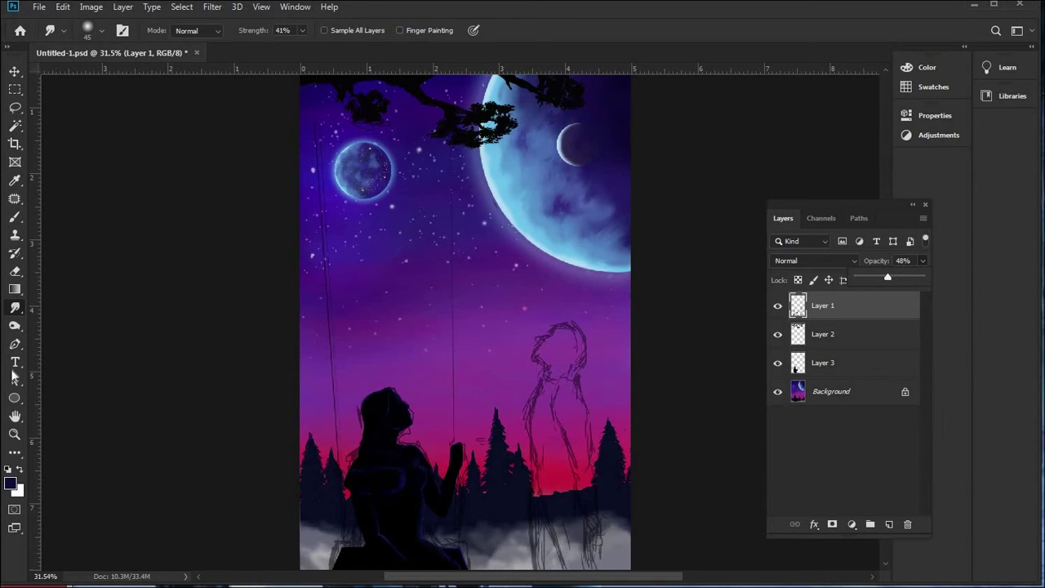
{"action": "left_click", "coordinate": [11, 470]}
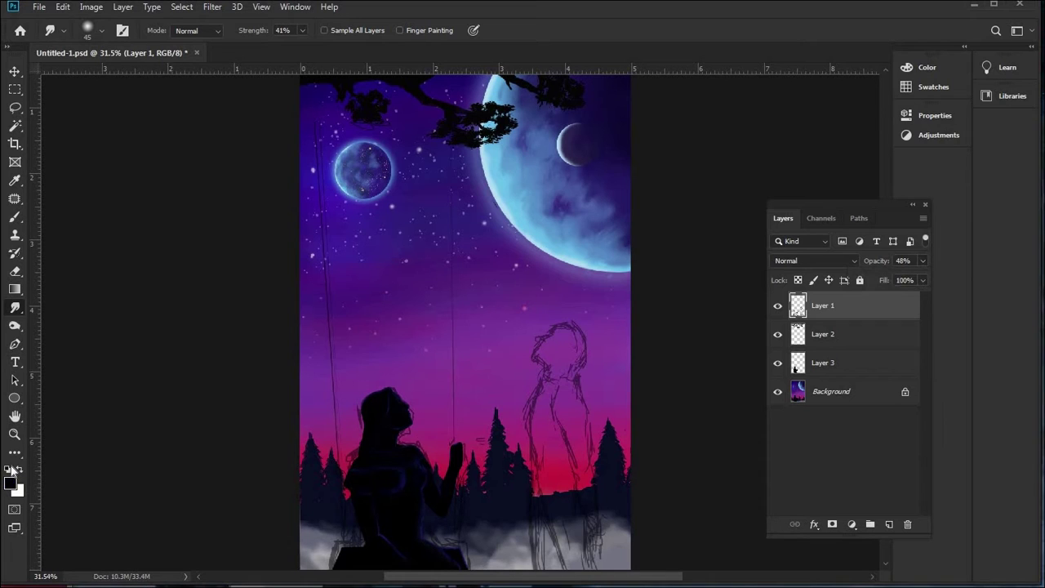
{"action": "left_click", "coordinate": [15, 216]}
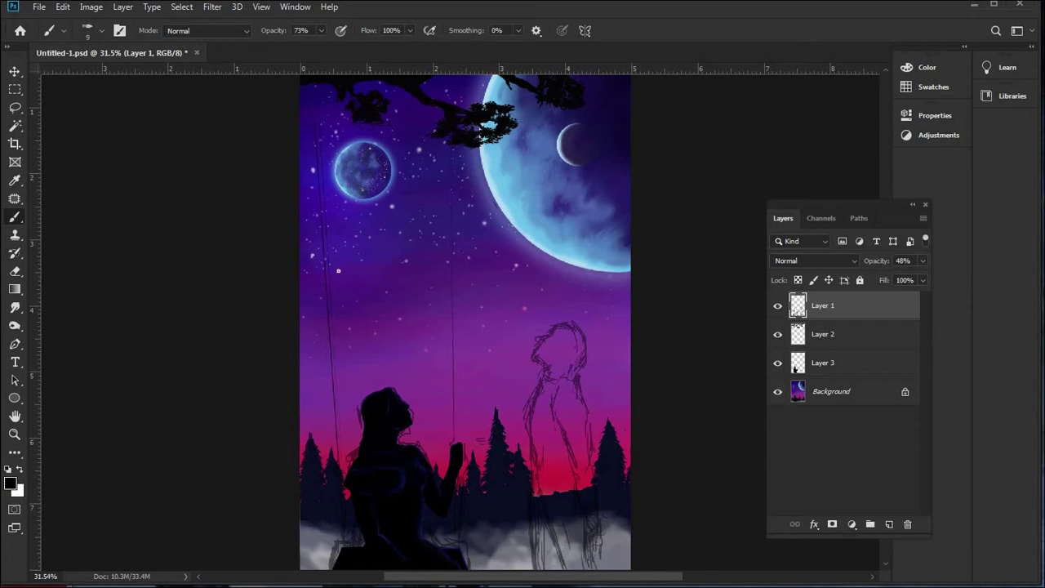
- Try a 23 px Round Point Stiff stroke in the sky, then undo it
{"action": "right_click", "coordinate": [96, 72]}
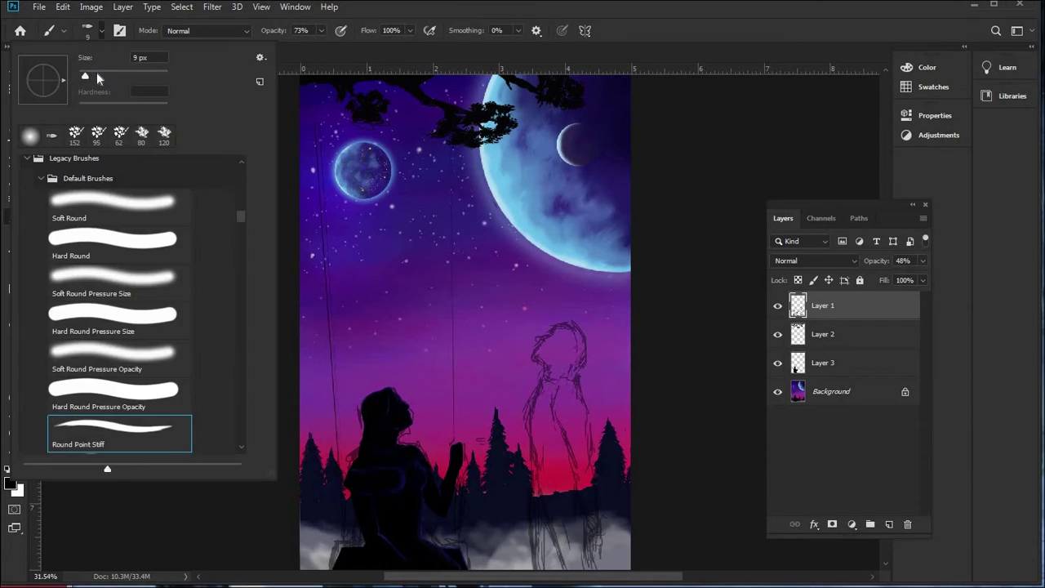
{"action": "key", "text": "Return"}
{"action": "left_click_drag", "start_coordinate": [343, 310], "coordinate": [346, 351]}
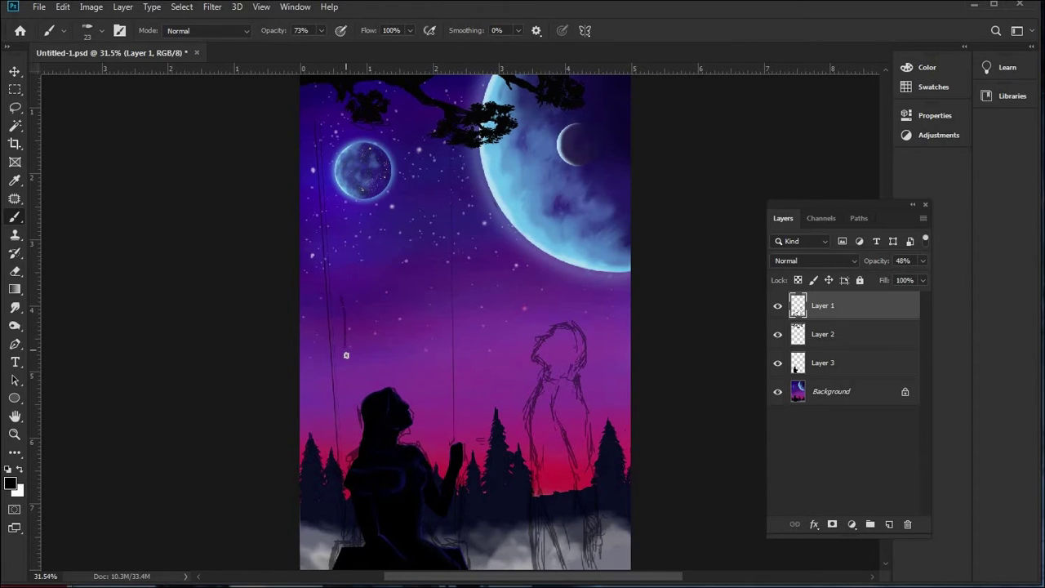
{"action": "key", "text": "ctrl+z"}
- Set the brush opacity to 100% and try a 32 px stroke on the sketch layer, undoing the stroke
{"action": "left_click", "coordinate": [320, 33]}
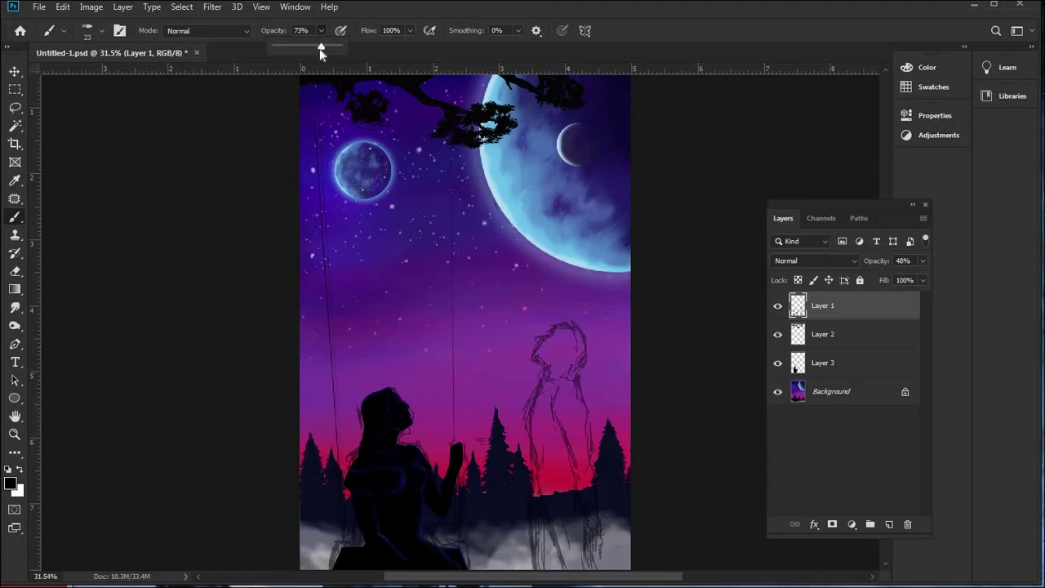
{"action": "left_click", "coordinate": [102, 30]}
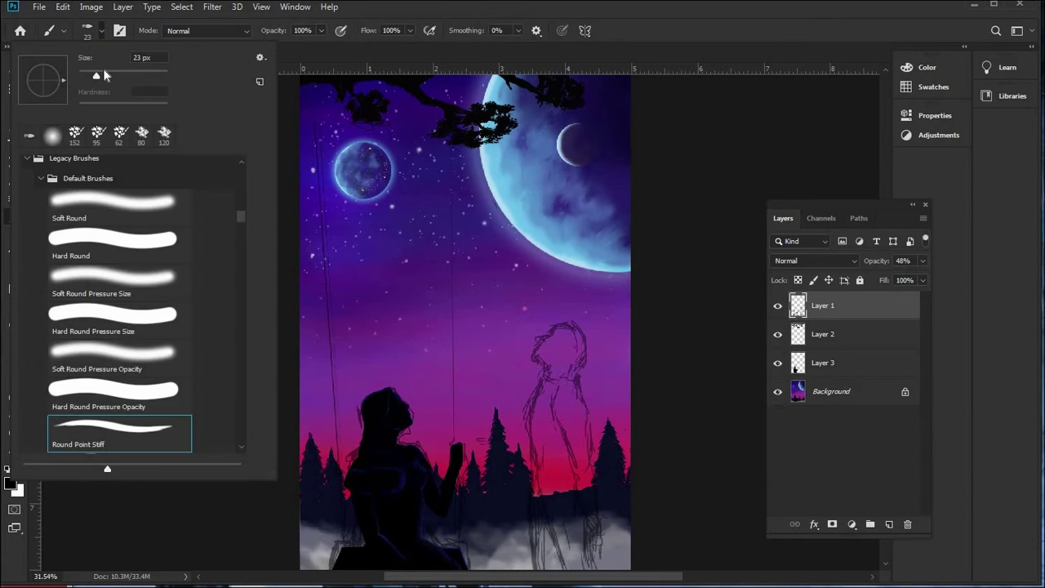
{"action": "double_click", "coordinate": [142, 57]}
{"action": "type", "text": "32"}
{"action": "key", "text": "Return"}
{"action": "left_click_drag", "start_coordinate": [372, 242], "coordinate": [375, 319]}
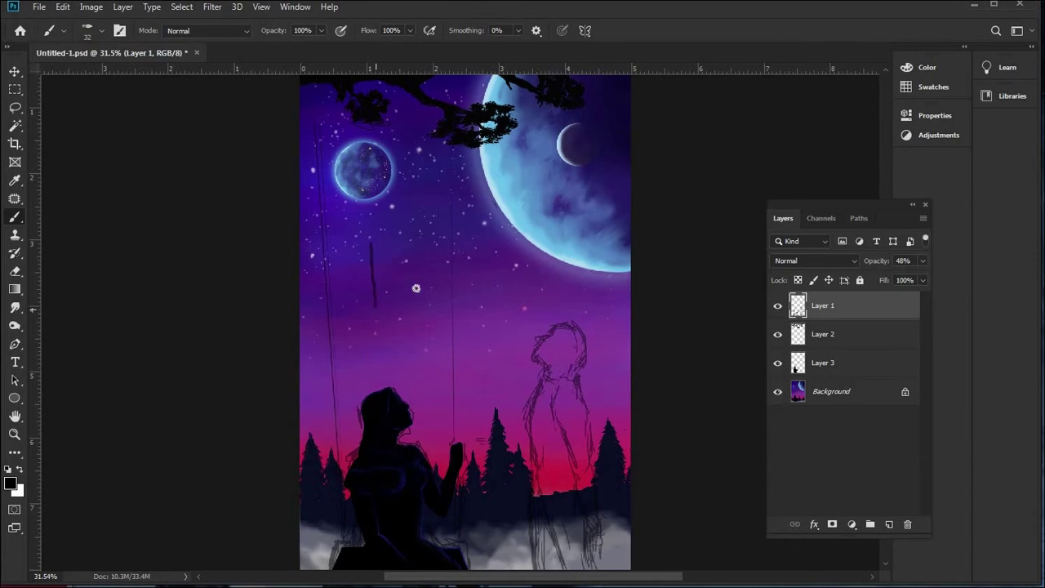
{"action": "key", "text": "ctrl+z"}
- Make Layer 3 active, set the brush to 28 px, and undo the test strokes in the sky
{"action": "left_click", "coordinate": [838, 392]}
{"action": "left_click", "coordinate": [813, 368]}
{"action": "left_click_drag", "start_coordinate": [400, 355], "coordinate": [401, 284]}
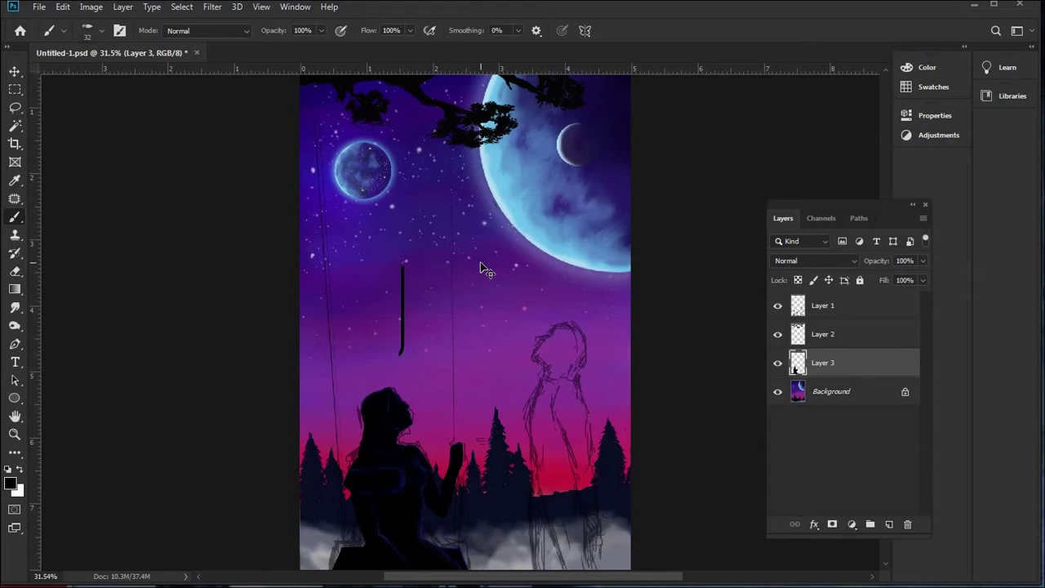
{"action": "key", "text": "ctrl+z"}
{"action": "right_click", "coordinate": [99, 74]}
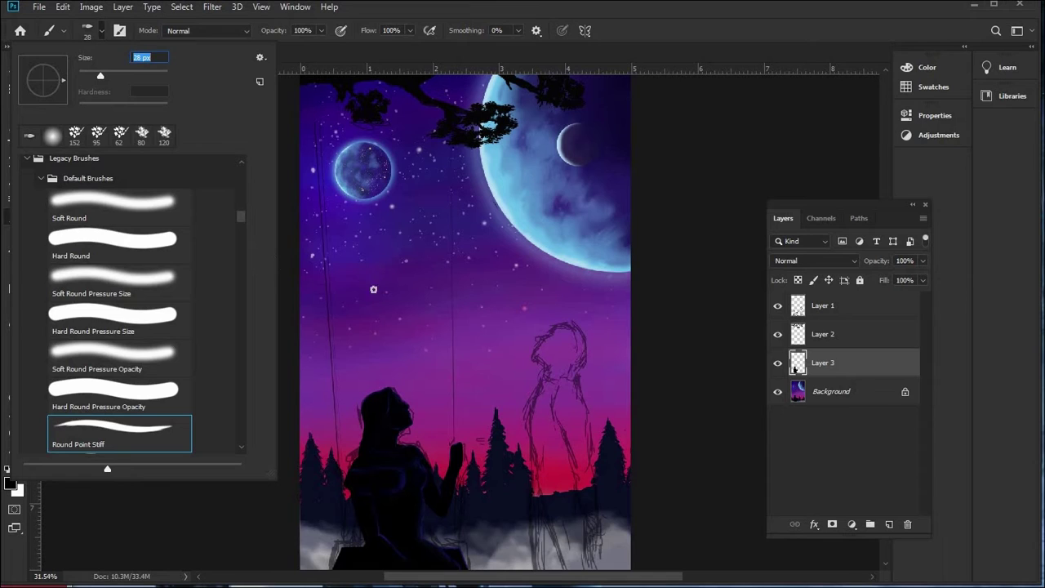
{"action": "left_click", "coordinate": [390, 274]}
{"action": "left_click_drag", "start_coordinate": [390, 274], "coordinate": [364, 298]}
{"action": "key", "text": "ctrl+z"}
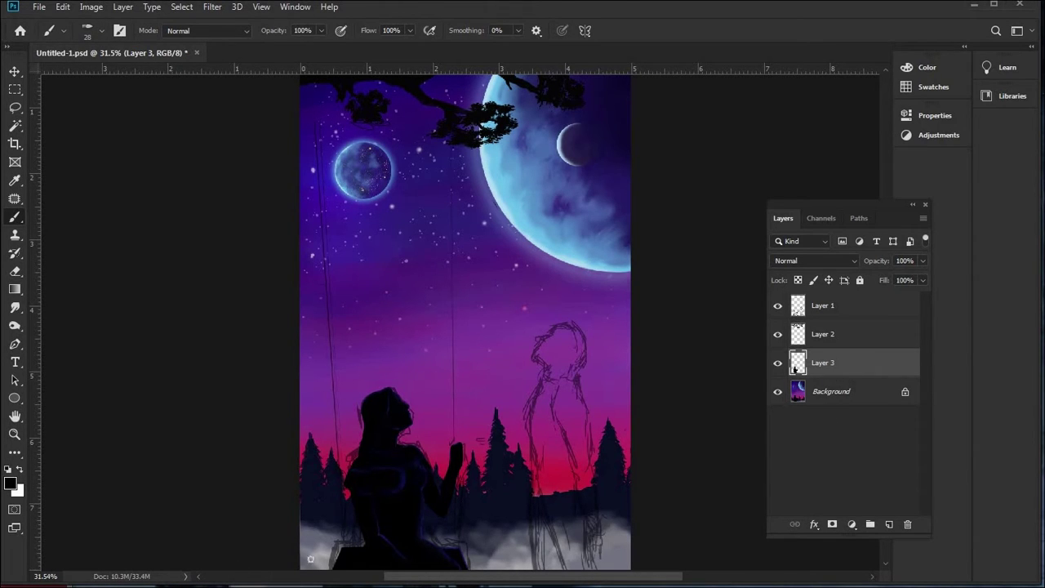
- Paint a straight black swing rope on Layer 3 from the thick branch down to the seat behind the figure's back
{"action": "scroll", "coordinate": [342, 554], "scroll_direction": "up", "scroll_amount": 3}
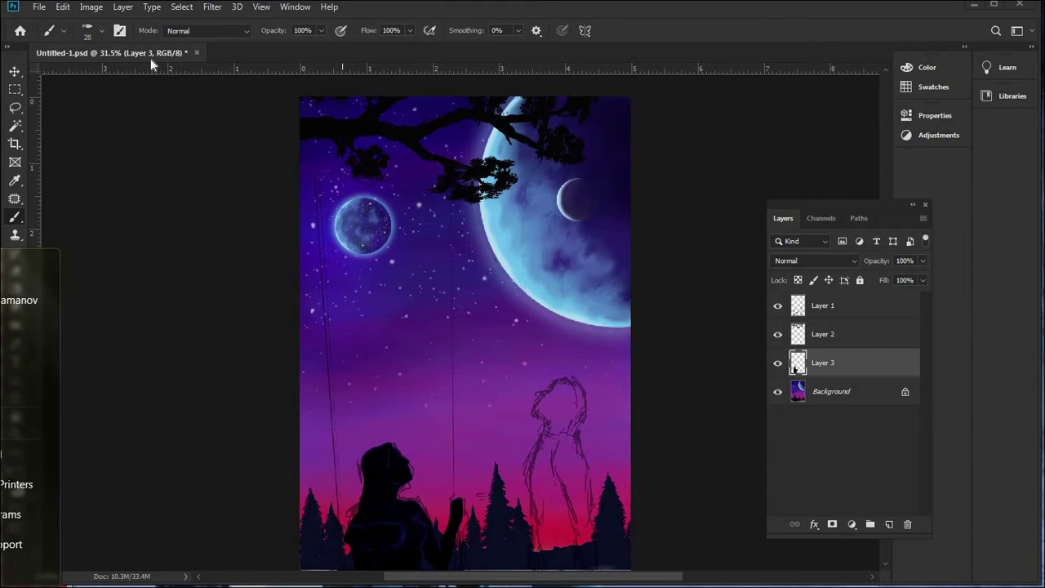
{"action": "scroll", "coordinate": [359, 485], "scroll_direction": "down", "scroll_amount": 5}
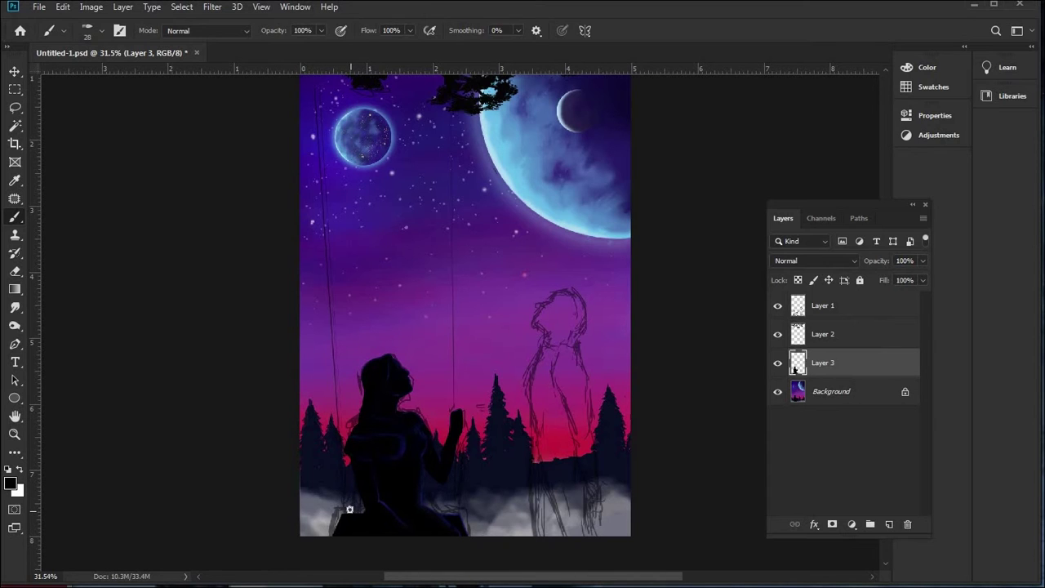
{"action": "scroll", "coordinate": [348, 508], "scroll_direction": "up", "scroll_amount": 5}
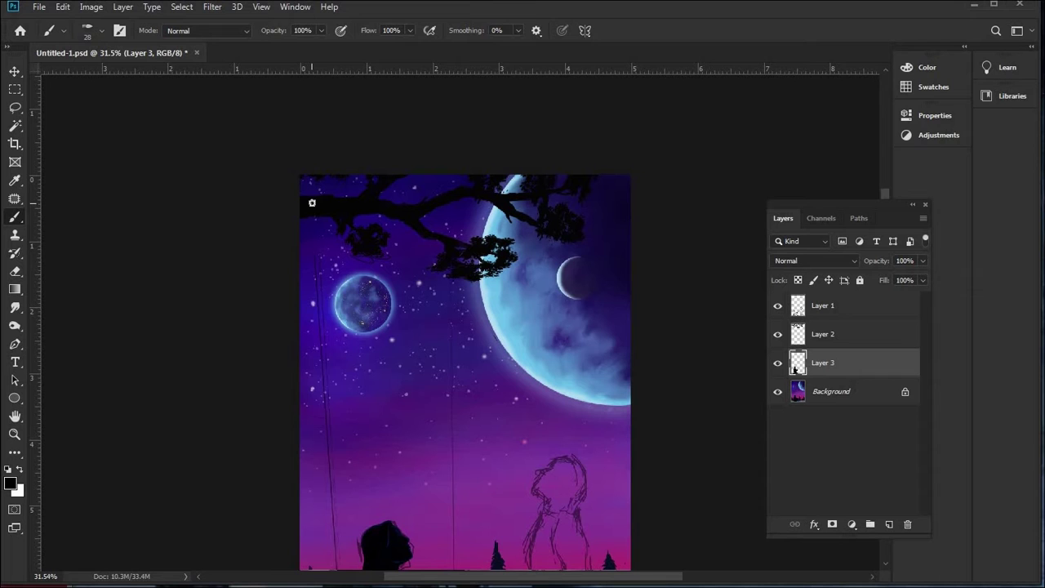
{"action": "left_click_drag", "start_coordinate": [313, 217], "coordinate": [333, 570]}
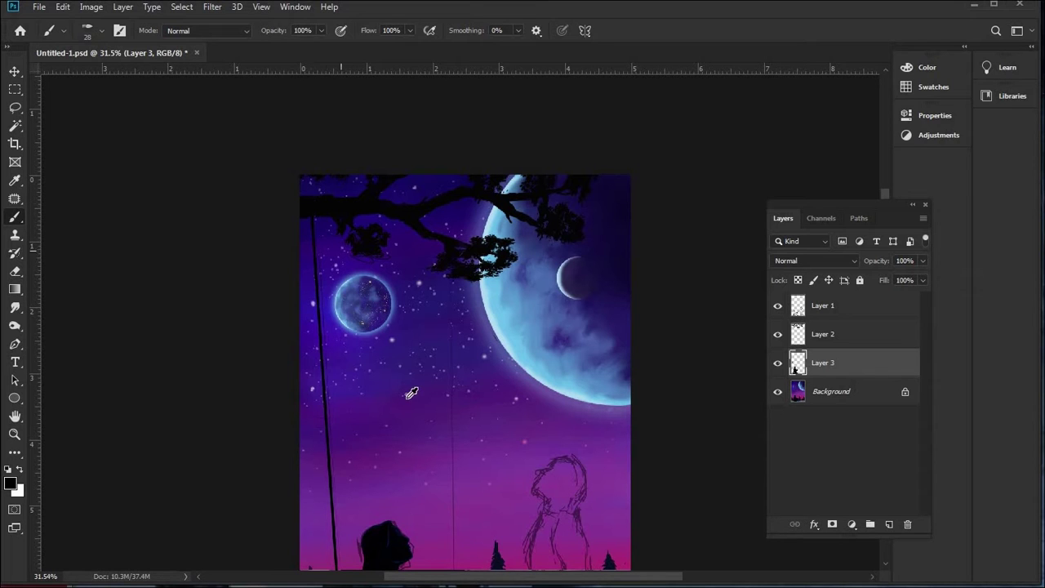
{"action": "scroll", "coordinate": [410, 392], "scroll_direction": "down", "scroll_amount": 3}
- Paint the second straight black rope between the seat and the branch, passing through the figure's raised hand
{"action": "scroll", "coordinate": [457, 438], "scroll_direction": "up", "scroll_amount": 3}
{"action": "scroll", "coordinate": [452, 447], "scroll_direction": "up", "scroll_amount": 1}
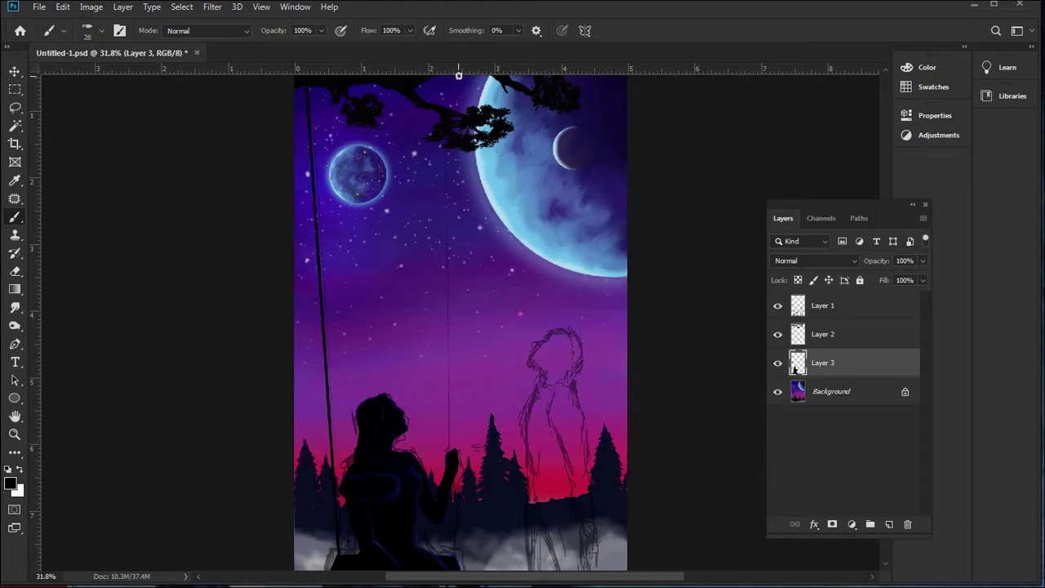
{"action": "scroll", "coordinate": [457, 75], "scroll_direction": "up", "scroll_amount": 2}
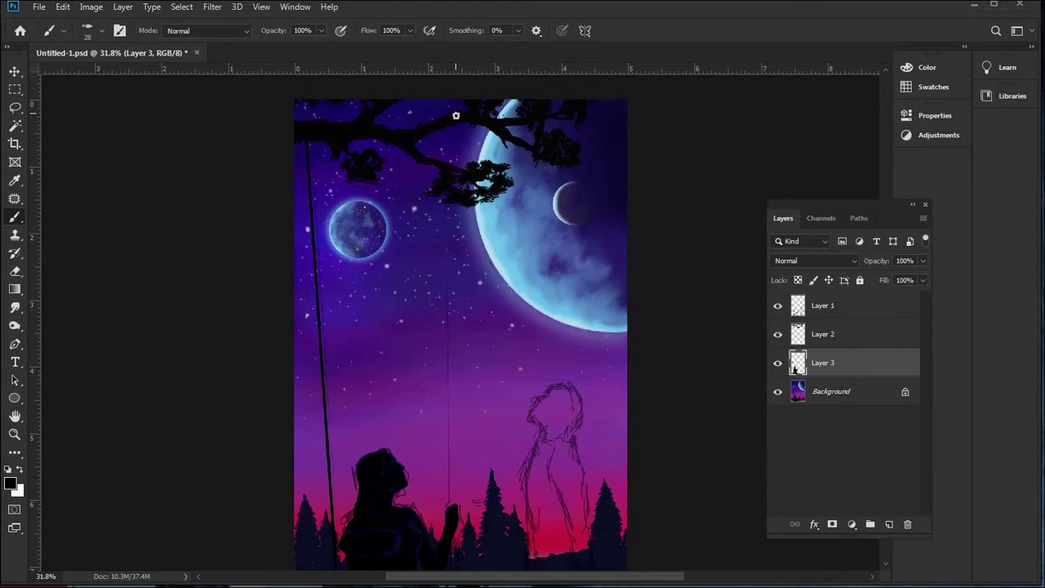
{"action": "left_click", "coordinate": [455, 115], "text": "shift"}
{"action": "scroll", "coordinate": [450, 325], "scroll_direction": "down", "scroll_amount": 5}
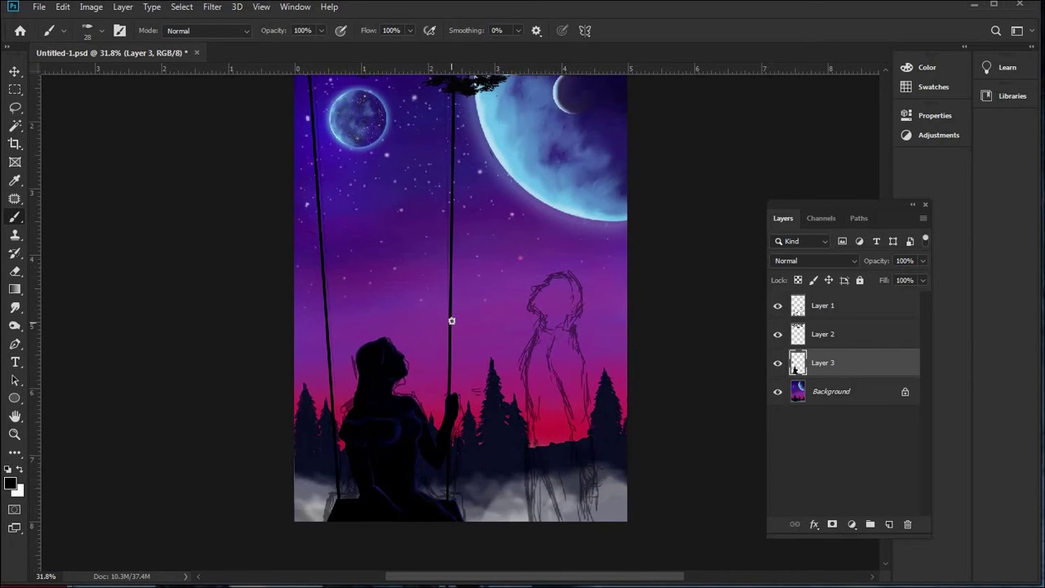
{"action": "key", "text": "super"}
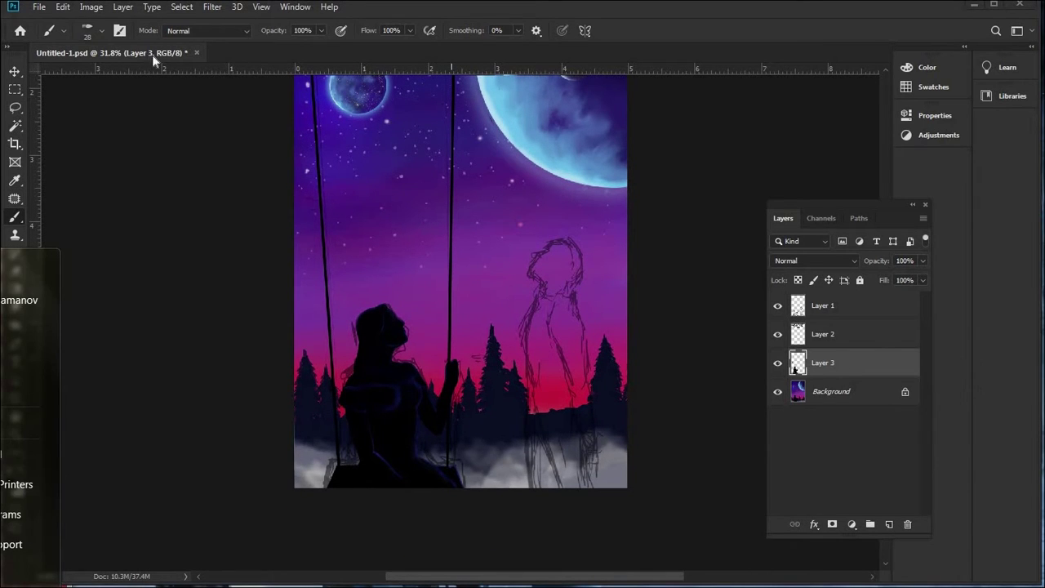
- Inspect the ropes against the branches and the whole painting, toggling the visibility of Layer 3
{"action": "scroll", "coordinate": [492, 401], "scroll_direction": "down", "scroll_amount": 3}
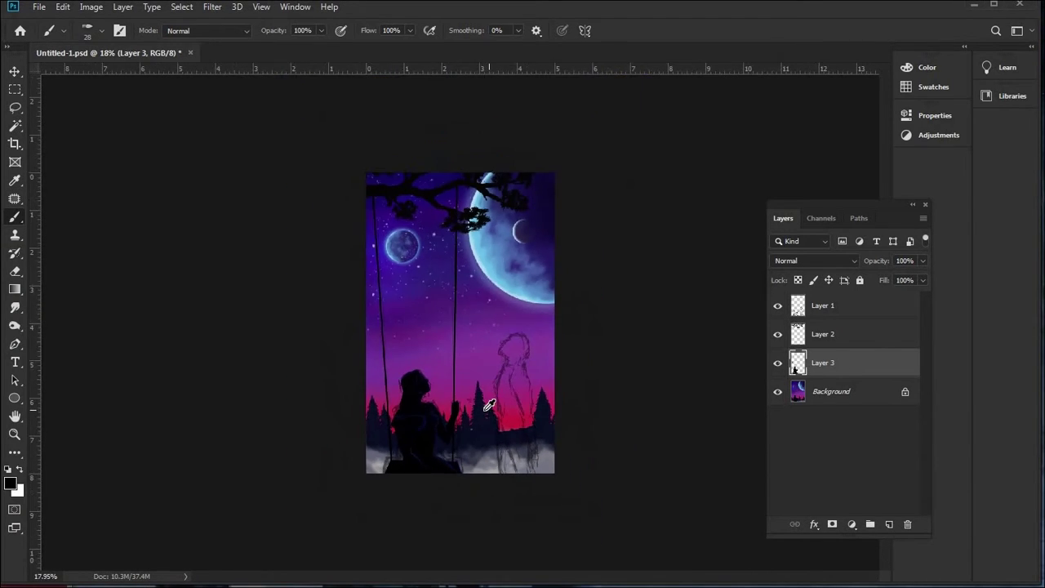
{"action": "scroll", "coordinate": [489, 404], "scroll_direction": "up", "scroll_amount": 2}
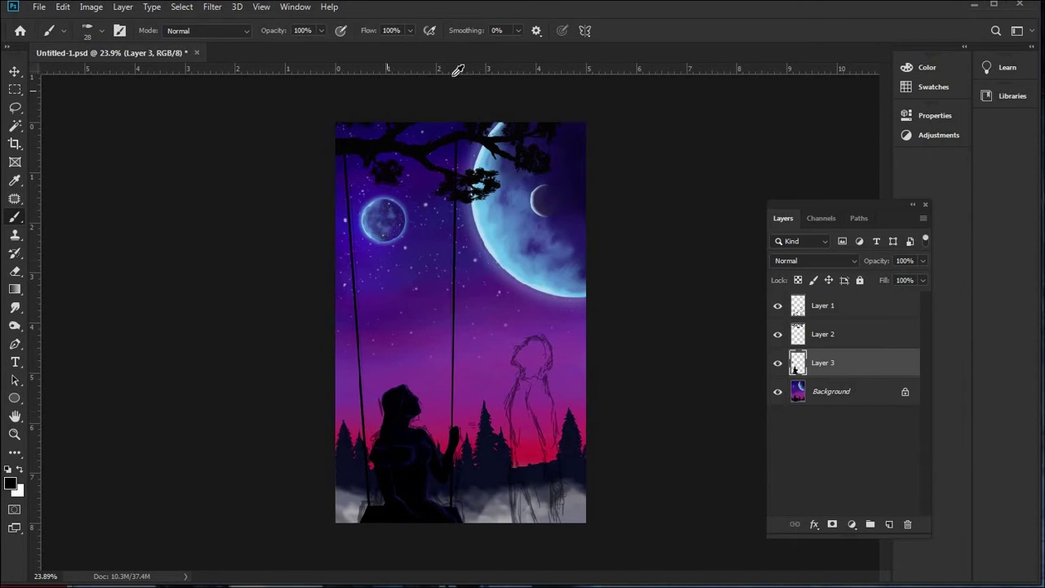
{"action": "scroll", "coordinate": [455, 74], "scroll_direction": "up", "scroll_amount": 4}
{"action": "scroll", "coordinate": [464, 269], "scroll_direction": "down", "scroll_amount": 5}
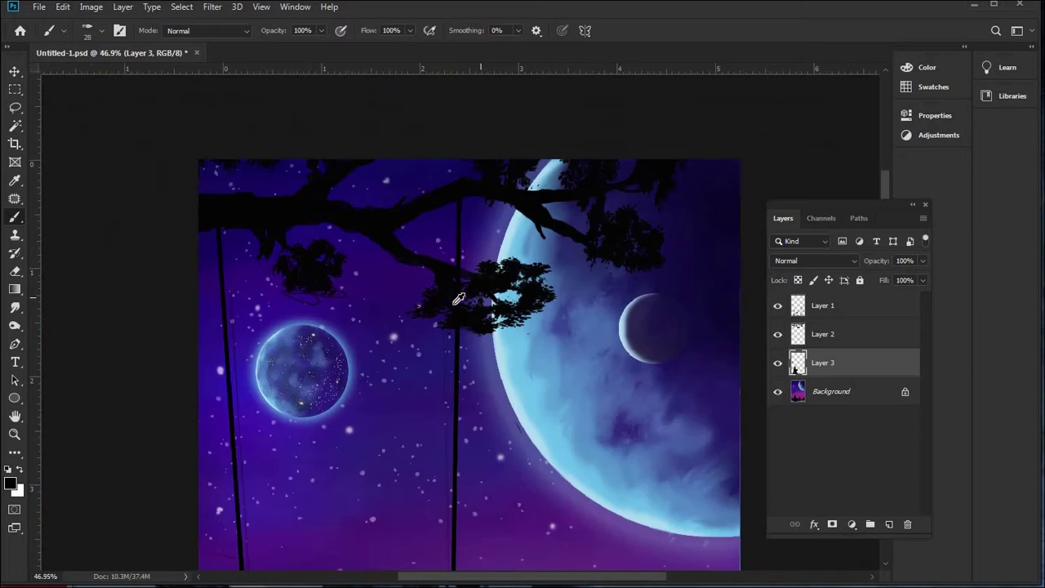
{"action": "left_click", "coordinate": [777, 362]}
{"action": "left_click", "coordinate": [777, 363]}
{"action": "scroll", "coordinate": [460, 439], "scroll_direction": "up", "scroll_amount": 2}
{"action": "scroll", "coordinate": [460, 439], "scroll_direction": "down", "scroll_amount": 1}
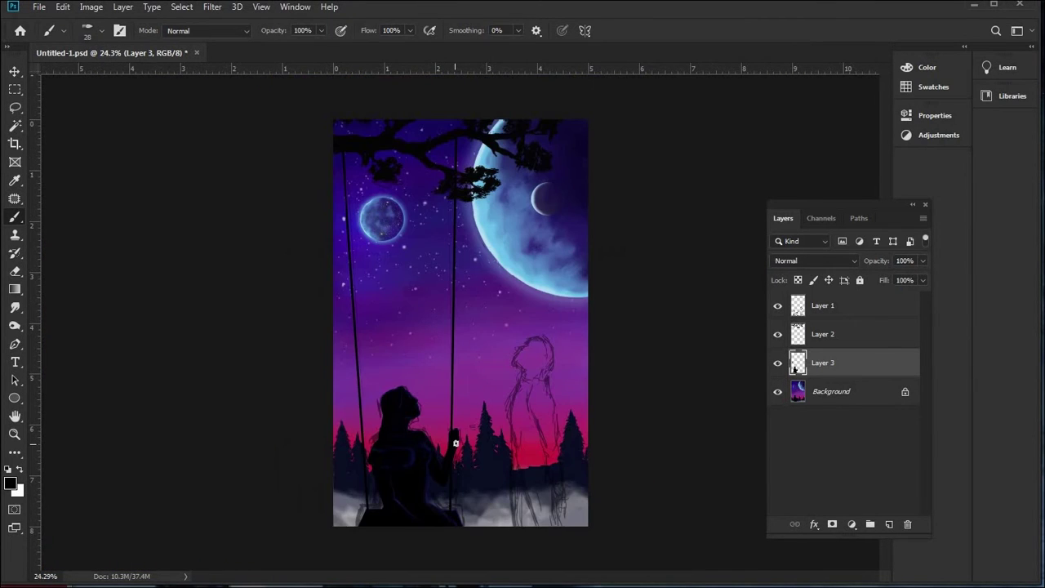
- Outline the rope above the raised hand with the Polygonal Lasso, from the top of the fist up past the branch
{"action": "key", "text": "v"}
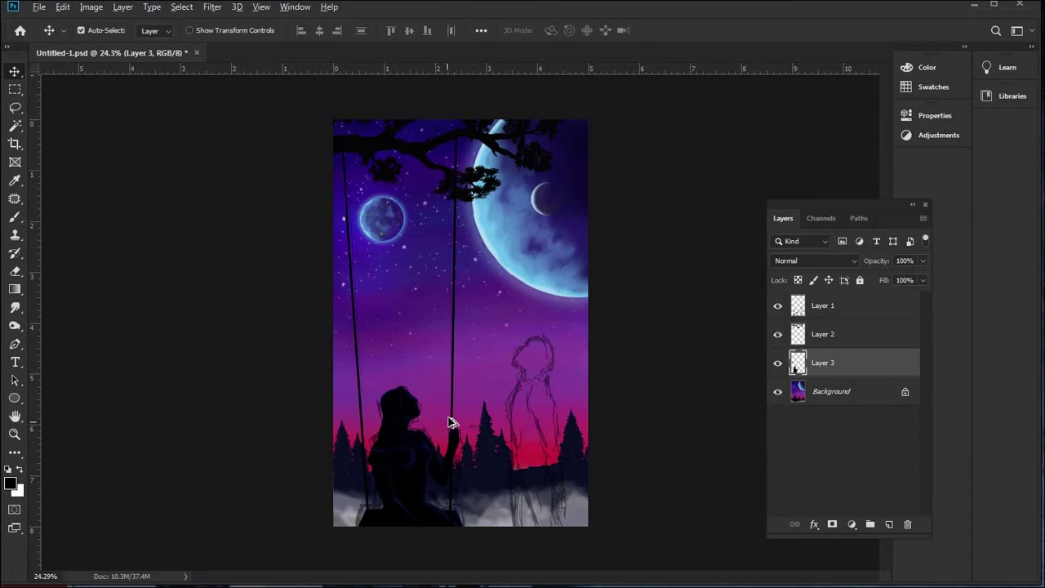
{"action": "scroll", "coordinate": [452, 422], "scroll_direction": "up", "scroll_amount": 4}
{"action": "scroll", "coordinate": [451, 441], "scroll_direction": "up", "scroll_amount": 4}
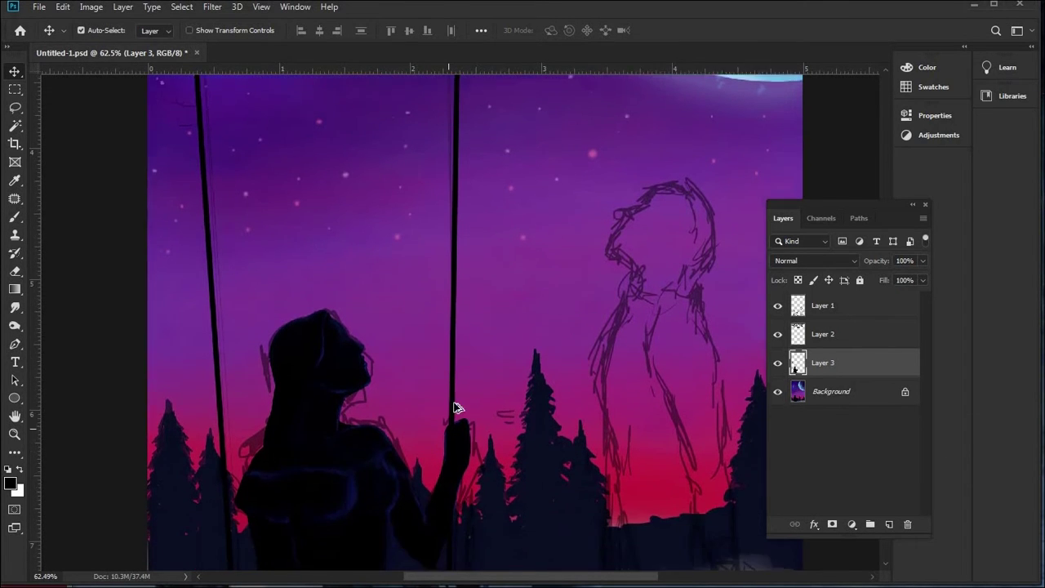
{"action": "scroll", "coordinate": [457, 394], "scroll_direction": "down", "scroll_amount": 5}
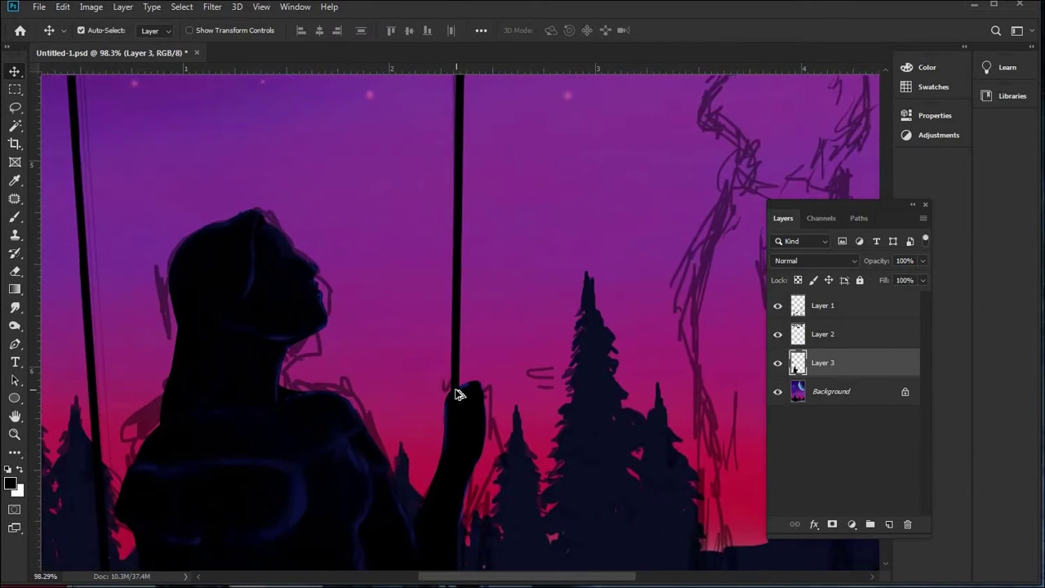
{"action": "scroll", "coordinate": [457, 394], "scroll_direction": "up", "scroll_amount": 4}
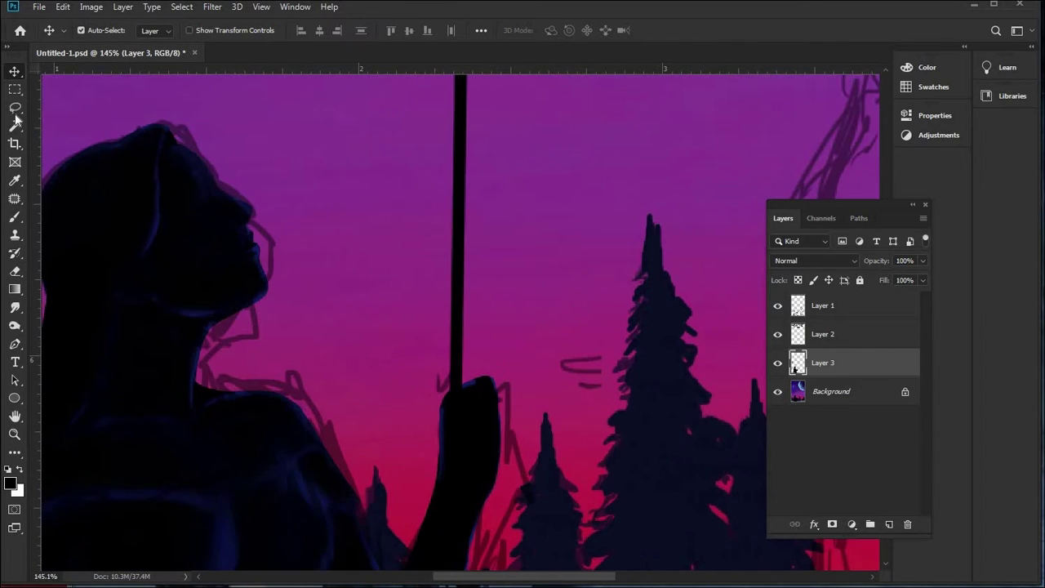
{"action": "key", "text": "shift+l"}
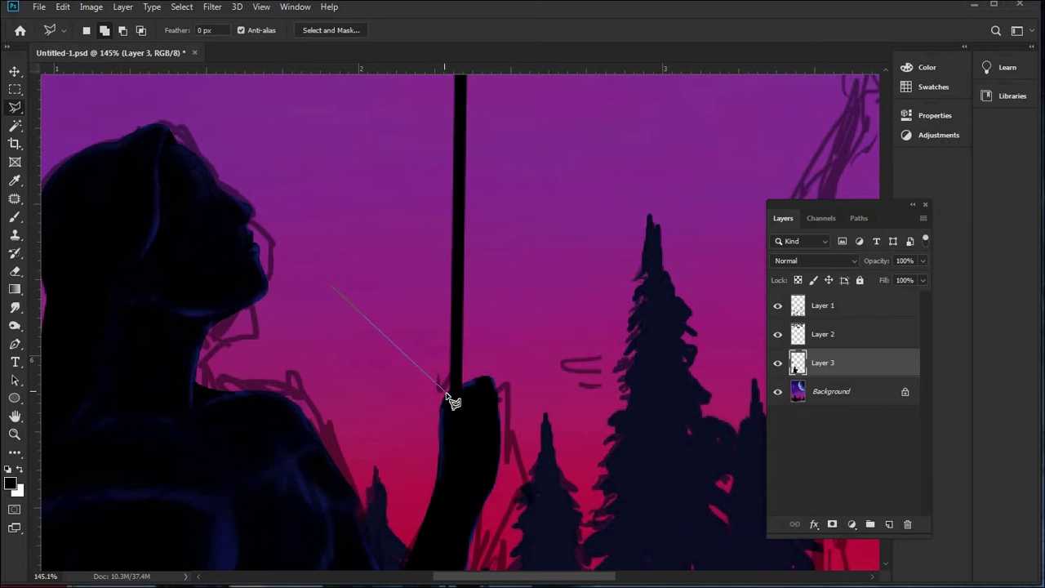
{"action": "left_click", "coordinate": [487, 378]}
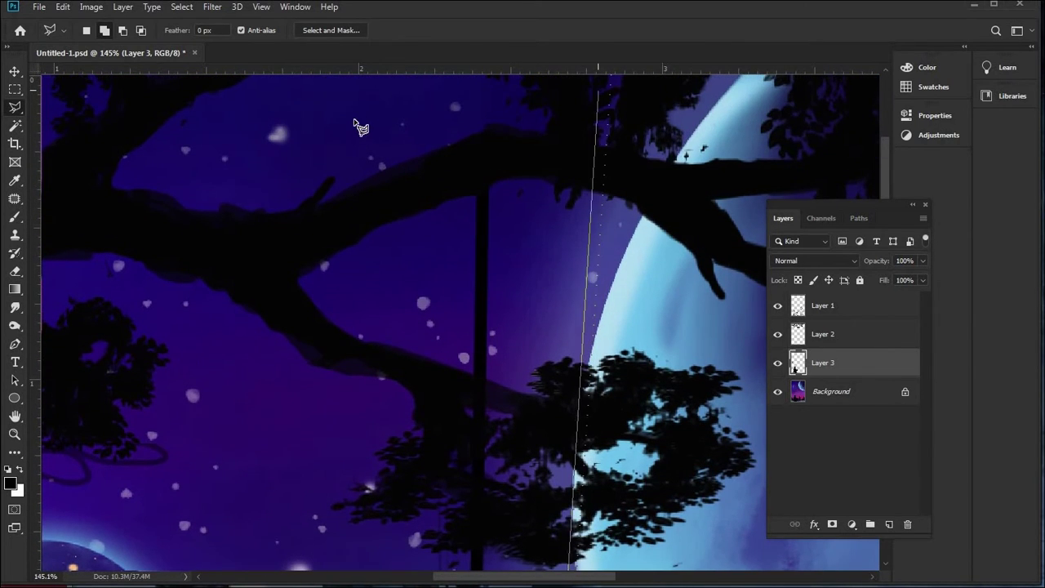
- Close the polygonal selection around the right swing rope between the tree branch and the girl's hand
{"action": "left_click", "coordinate": [350, 109]}
{"action": "left_click", "coordinate": [252, 174]}
{"action": "key", "text": "Return"}
{"action": "scroll", "coordinate": [517, 373], "scroll_direction": "down", "scroll_amount": 5}
{"action": "scroll", "coordinate": [519, 398], "scroll_direction": "down", "scroll_amount": 2}
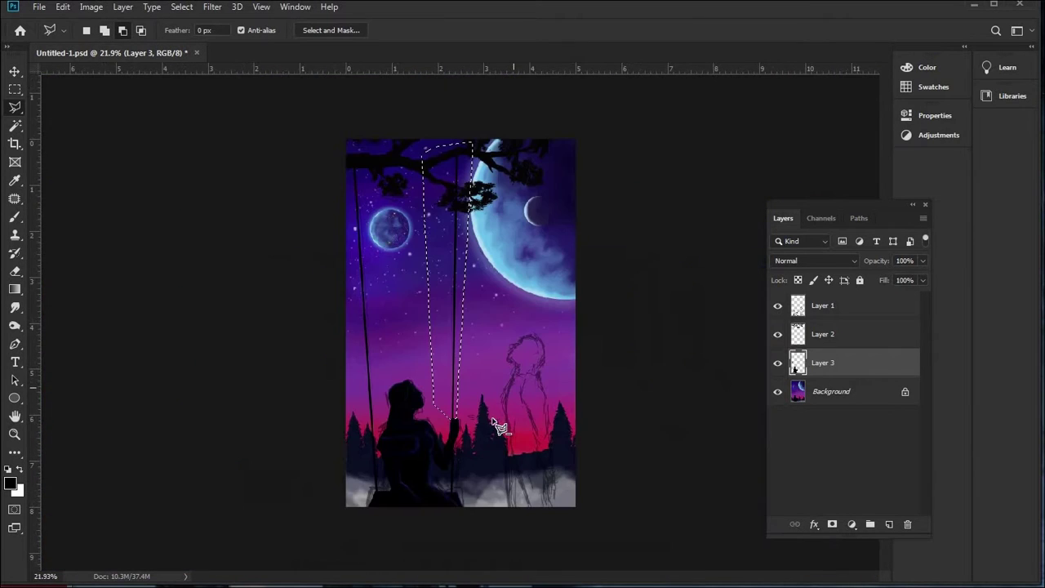
{"action": "scroll", "coordinate": [441, 457], "scroll_direction": "up", "scroll_amount": 4}
{"action": "scroll", "coordinate": [457, 506], "scroll_direction": "up", "scroll_amount": 3}
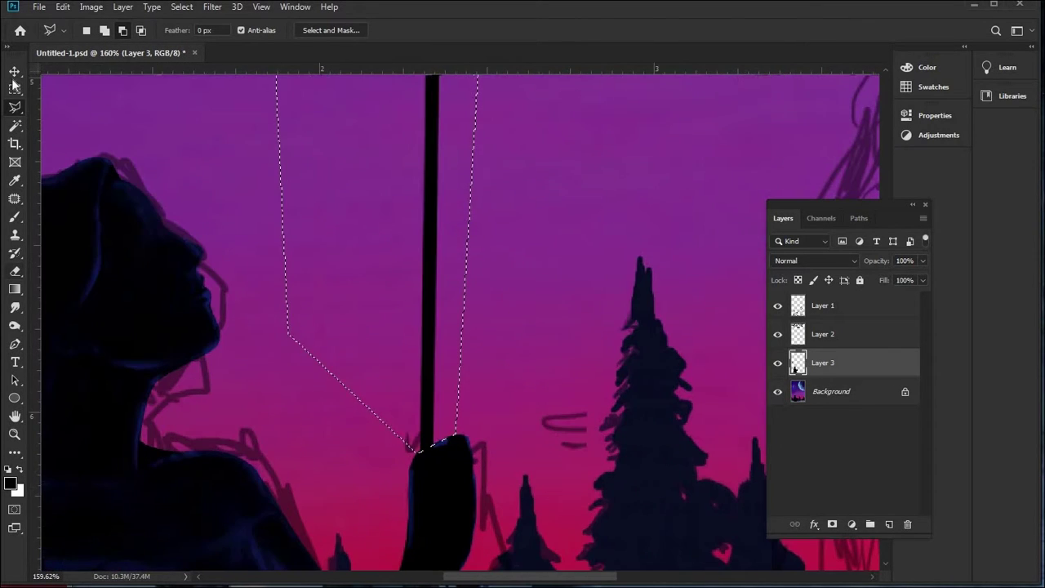
- Nudge the selected rope segment on Layer 3 slightly to the right over the hand and deselect it
{"action": "key", "text": "v"}
{"action": "scroll", "coordinate": [335, 383], "scroll_direction": "down", "scroll_amount": 1}
{"action": "scroll", "coordinate": [335, 383], "scroll_direction": "down", "scroll_amount": 5}
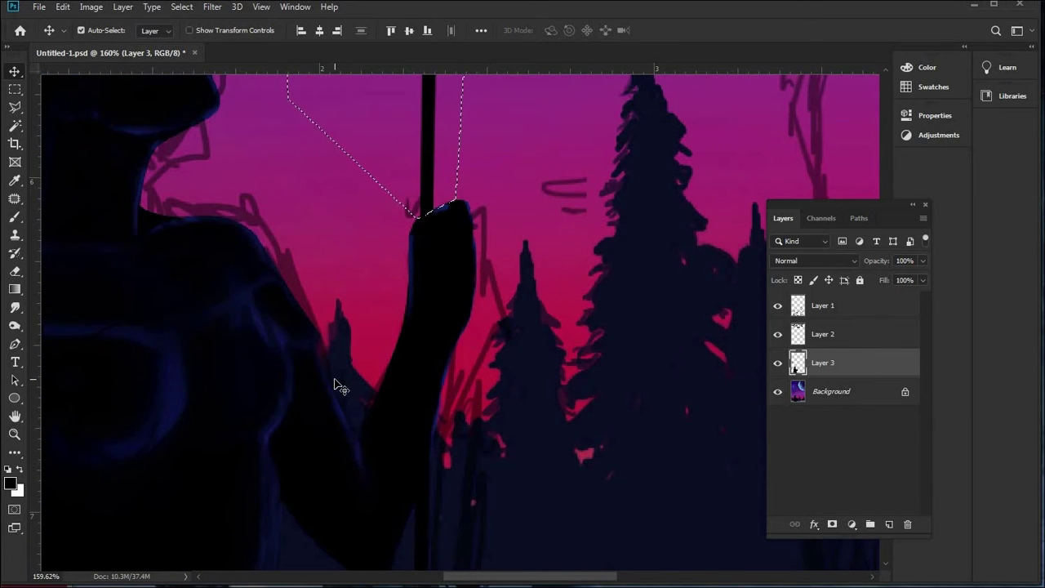
{"action": "key", "text": "ctrl+z"}
{"action": "key", "text": "Right"}
{"action": "key", "text": "Right"}
{"action": "key", "text": "Right"}
{"action": "key", "text": "Right"}
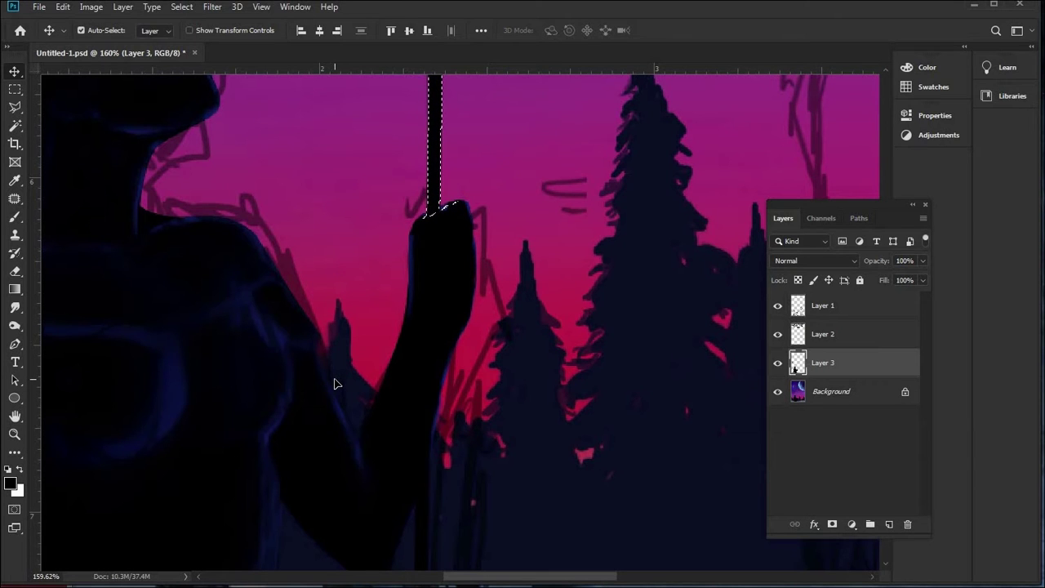
{"action": "key", "text": "ctrl+d"}
- Hide Layer 1, which holds the rough figure sketches
{"action": "scroll", "coordinate": [378, 491], "scroll_direction": "down", "scroll_amount": 2}
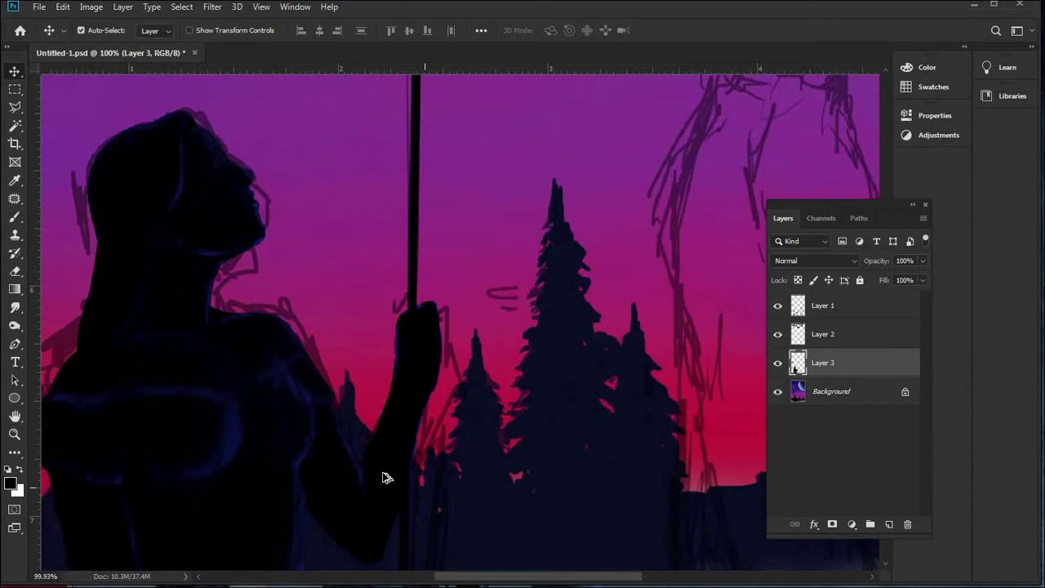
{"action": "scroll", "coordinate": [383, 482], "scroll_direction": "down", "scroll_amount": 5}
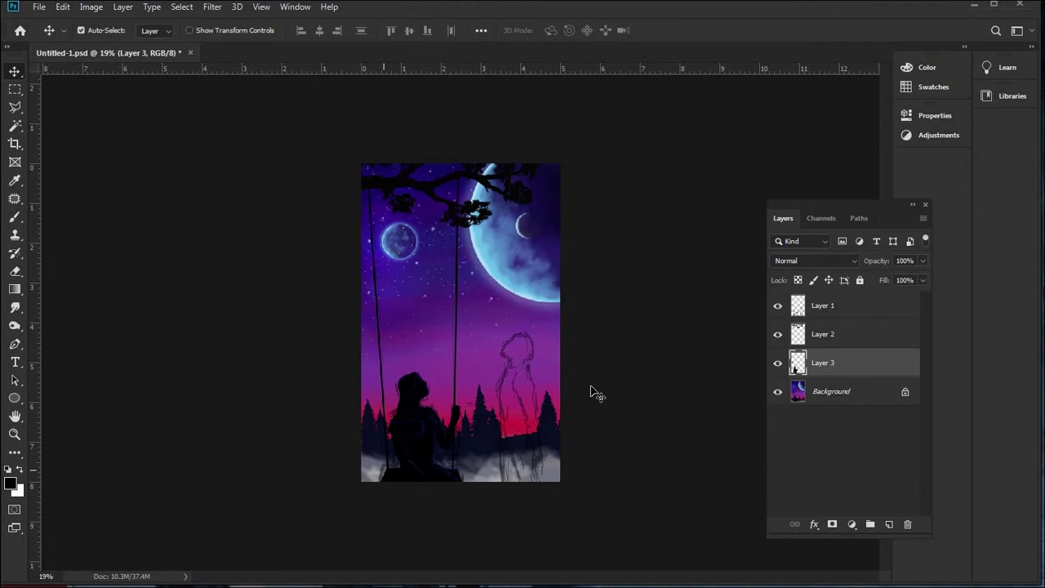
{"action": "left_click", "coordinate": [775, 310]}
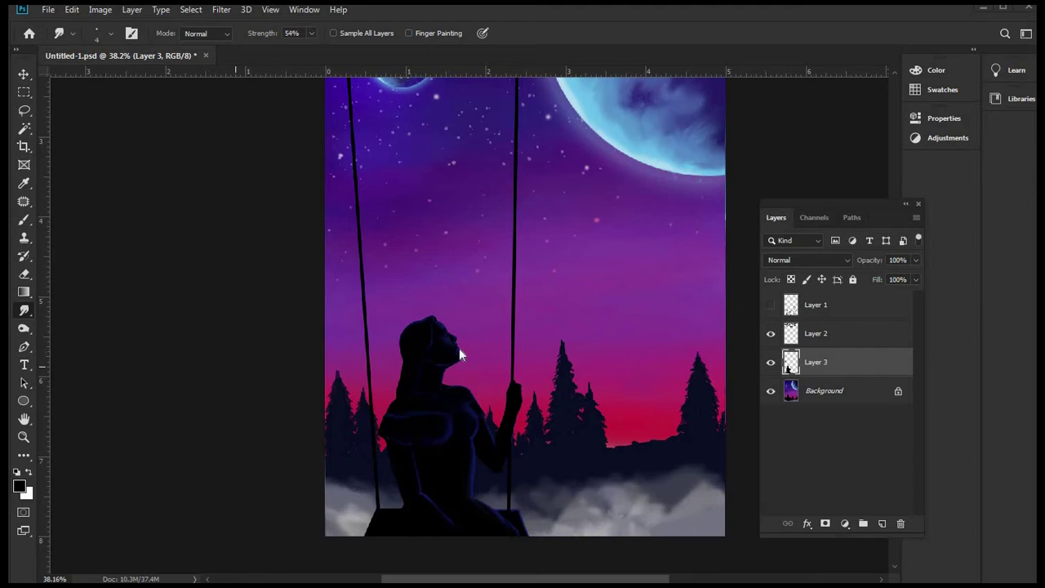
- Show the History list and compare the face in the original Untitled-1.psd snapshot with the latest Smudge Tool state
{"action": "scroll", "coordinate": [459, 348], "scroll_direction": "up", "scroll_amount": 2}
{"action": "scroll", "coordinate": [455, 346], "scroll_direction": "up", "scroll_amount": 5}
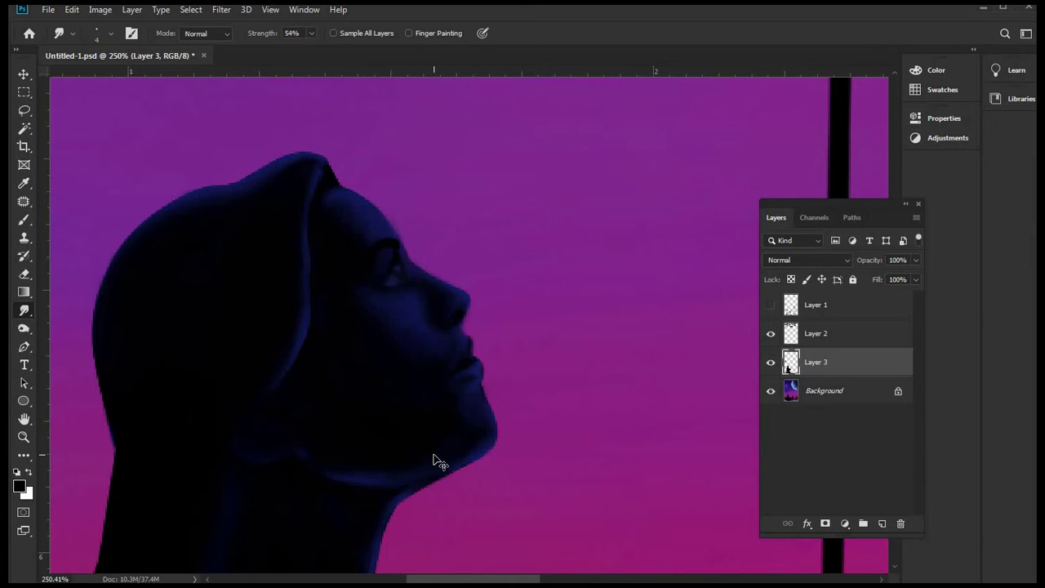
{"action": "left_click", "coordinate": [303, 11]}
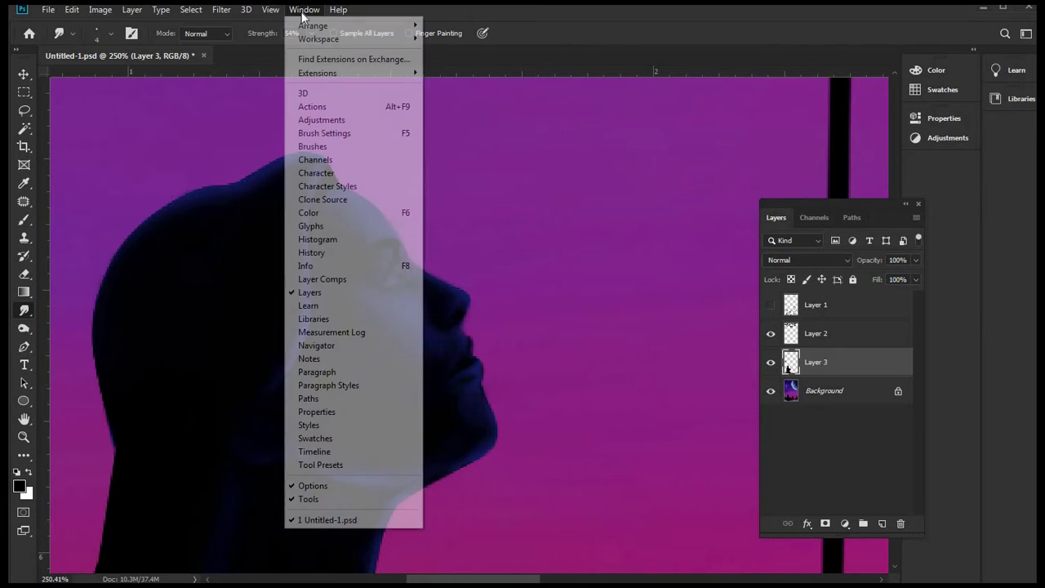
{"action": "left_click", "coordinate": [312, 253]}
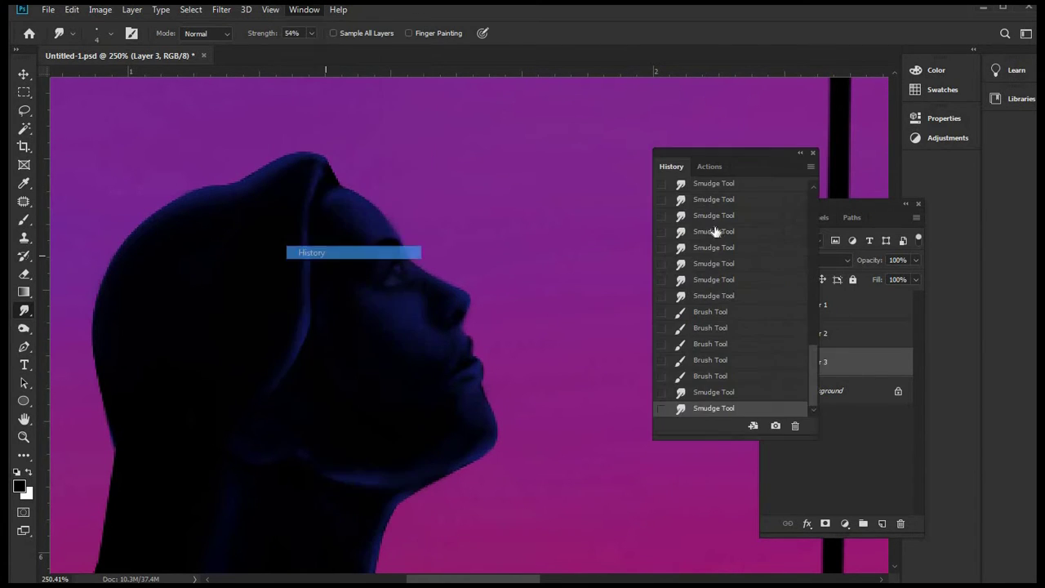
{"action": "scroll", "coordinate": [722, 293], "scroll_direction": "up", "scroll_amount": 5}
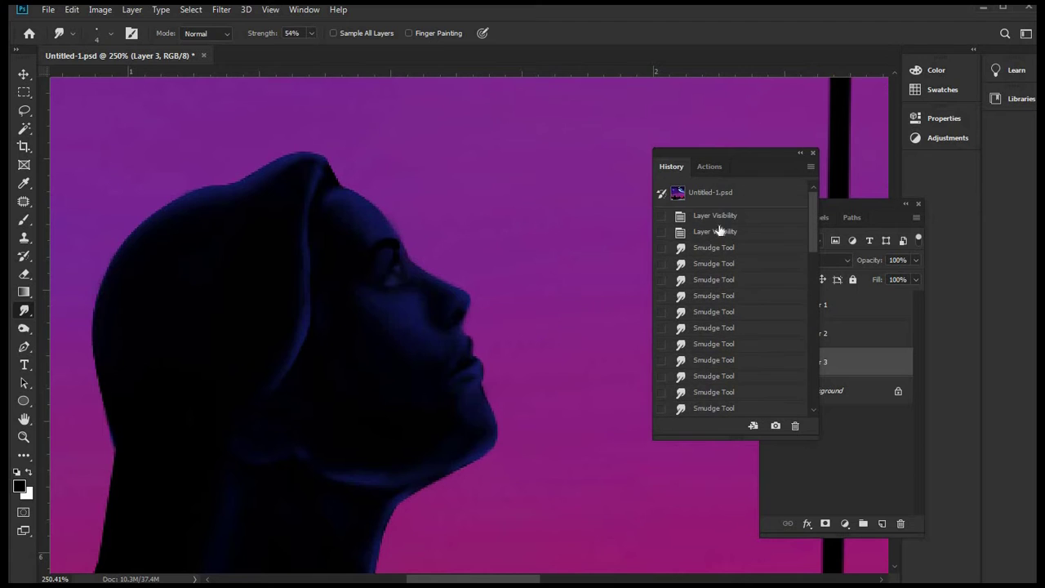
{"action": "left_click", "coordinate": [744, 198]}
{"action": "scroll", "coordinate": [724, 289], "scroll_direction": "down", "scroll_amount": 10}
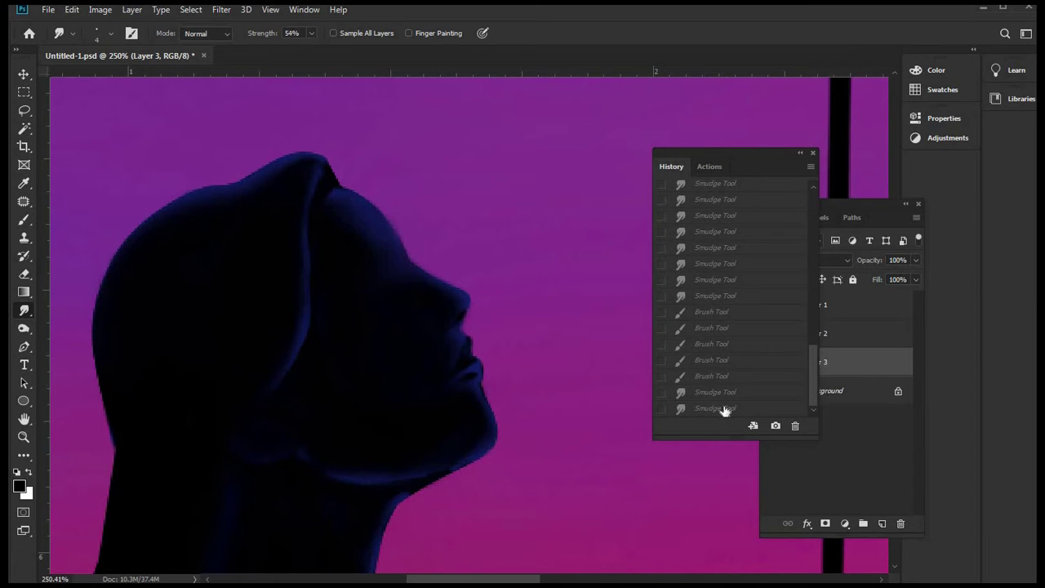
{"action": "left_click", "coordinate": [724, 408]}
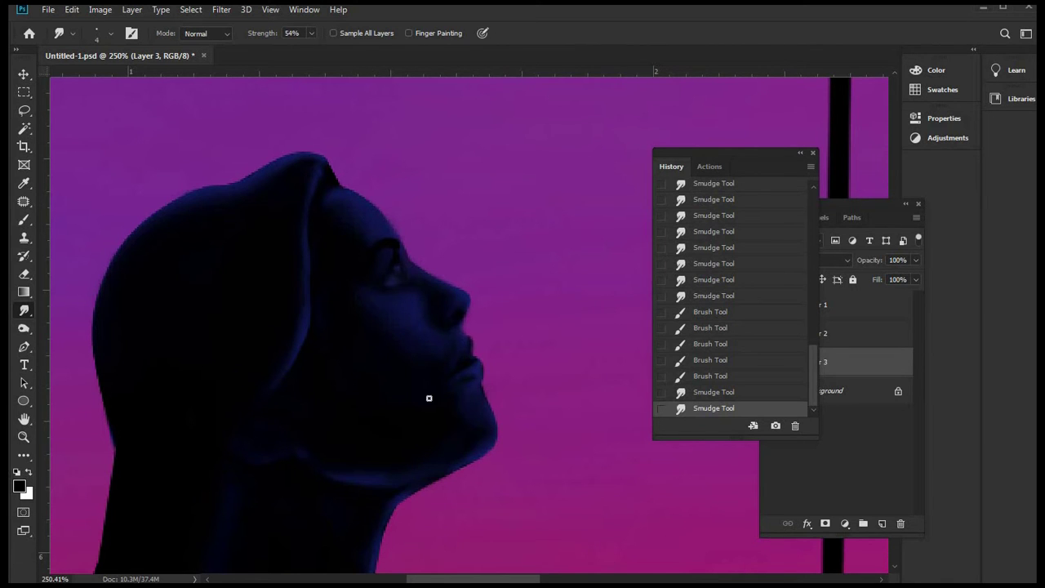
- Hide and reshow the Background layer to check the edge of the face silhouette
{"action": "scroll", "coordinate": [458, 437], "scroll_direction": "up", "scroll_amount": 2}
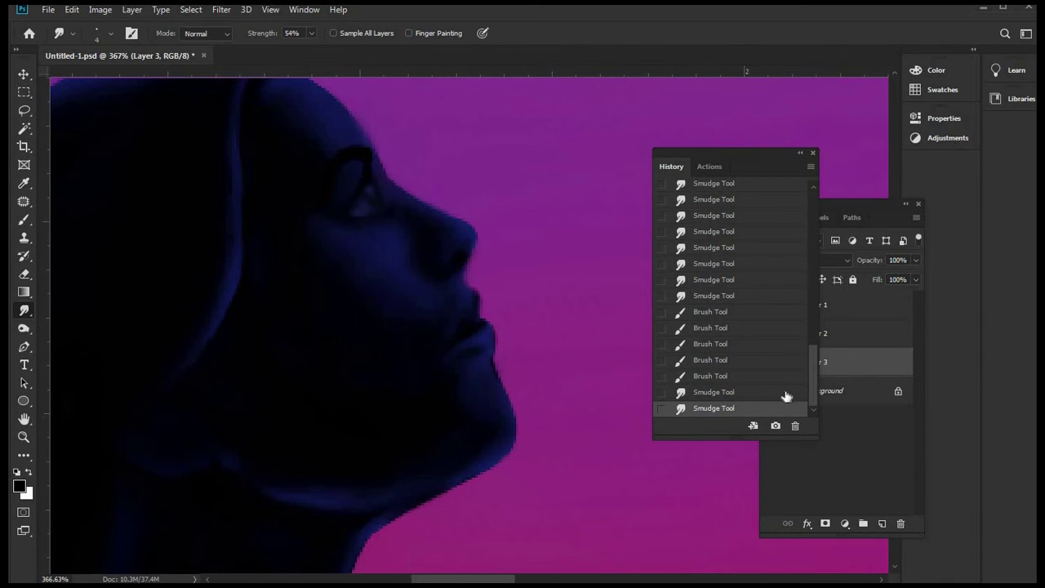
{"action": "left_click", "coordinate": [775, 395]}
{"action": "left_click", "coordinate": [770, 392]}
{"action": "left_click", "coordinate": [771, 393]}
- Draw a Pen path from the lower lip around the chin, adding and shifting anchor points to follow the contour
{"action": "key", "text": "p"}
{"action": "key", "text": "alt+bracketleft"}
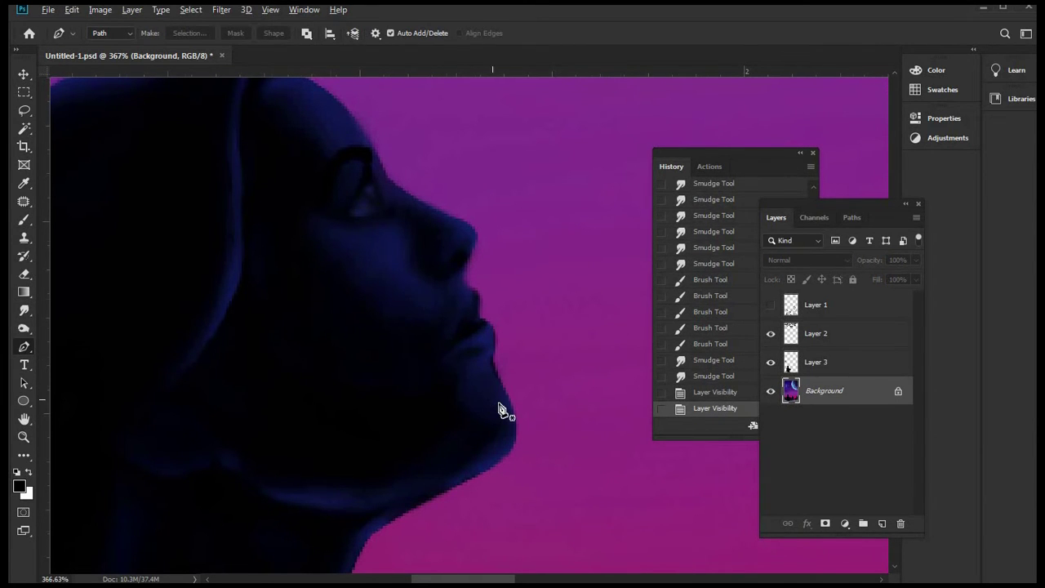
{"action": "scroll", "coordinate": [500, 408], "scroll_direction": "up", "scroll_amount": 3}
{"action": "left_click", "coordinate": [491, 309]}
{"action": "left_click", "coordinate": [505, 376]}
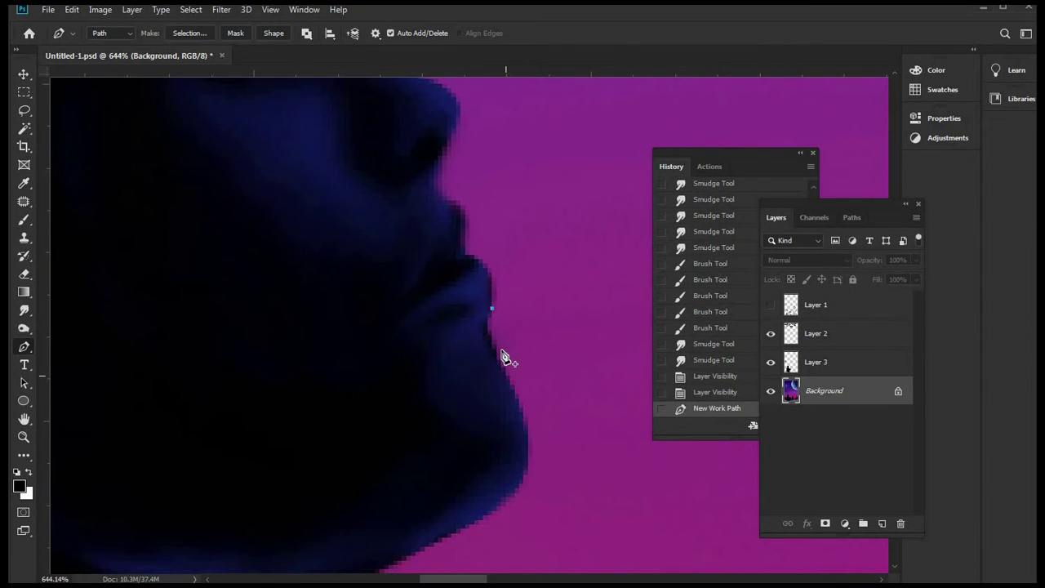
{"action": "left_click", "coordinate": [489, 345]}
{"action": "mouse_move", "coordinate": [485, 345]}
{"action": "left_mouse_down"}
{"action": "mouse_move", "coordinate": [482, 334]}
{"action": "mouse_move", "coordinate": [490, 362]}
{"action": "mouse_move", "coordinate": [486, 339]}
{"action": "left_mouse_up"}
{"action": "scroll", "coordinate": [490, 424], "scroll_direction": "down", "scroll_amount": 3}
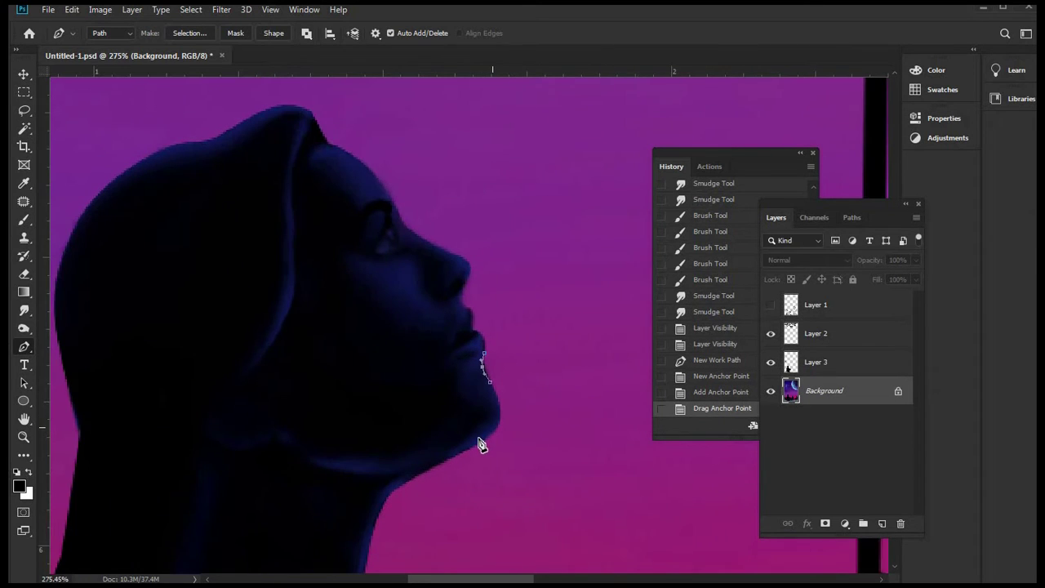
{"action": "scroll", "coordinate": [492, 438], "scroll_direction": "up", "scroll_amount": 2}
{"action": "left_click", "coordinate": [490, 431]}
{"action": "left_click", "coordinate": [494, 400]}
{"action": "mouse_move", "coordinate": [494, 400]}
{"action": "left_mouse_down"}
{"action": "mouse_move", "coordinate": [513, 419]}
{"action": "mouse_move", "coordinate": [509, 412]}
{"action": "left_mouse_up"}
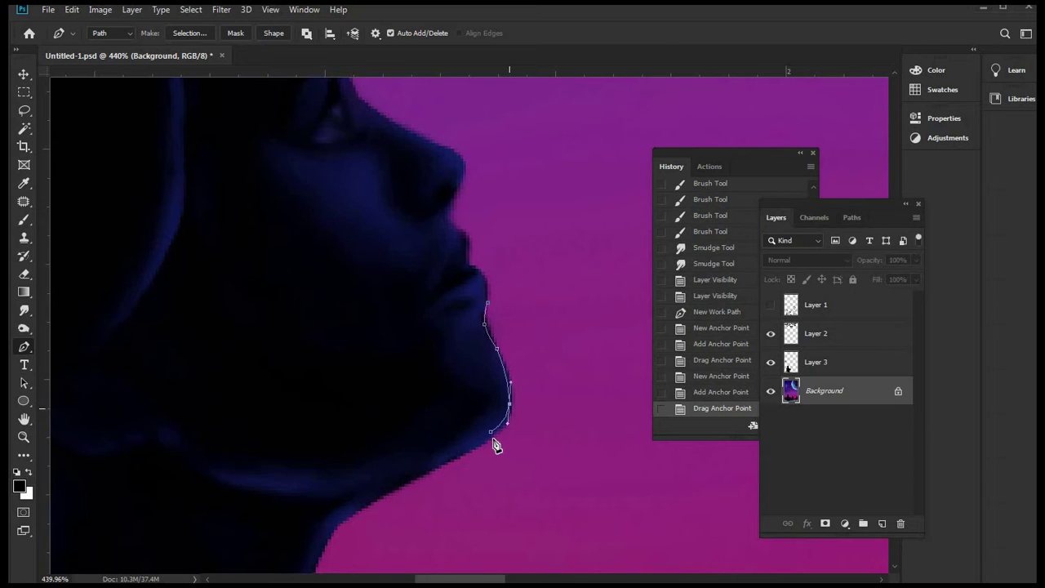
- Extend the path along the jawline and down the front of the neck, curving it with added anchor points
{"action": "scroll", "coordinate": [494, 445], "scroll_direction": "down", "scroll_amount": 3}
{"action": "scroll", "coordinate": [436, 462], "scroll_direction": "up", "scroll_amount": 2}
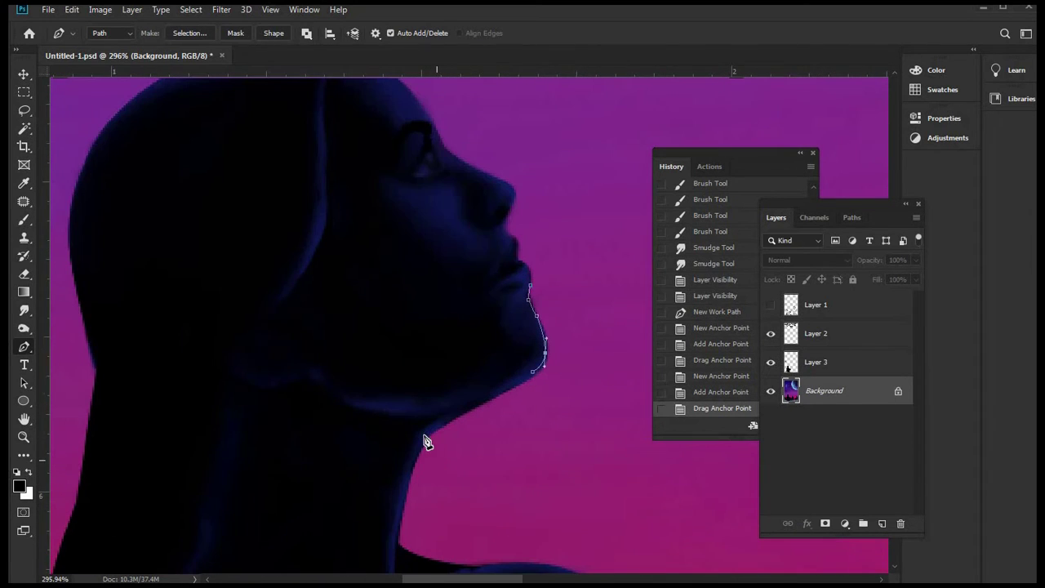
{"action": "left_click", "coordinate": [419, 438]}
{"action": "left_click", "coordinate": [451, 413]}
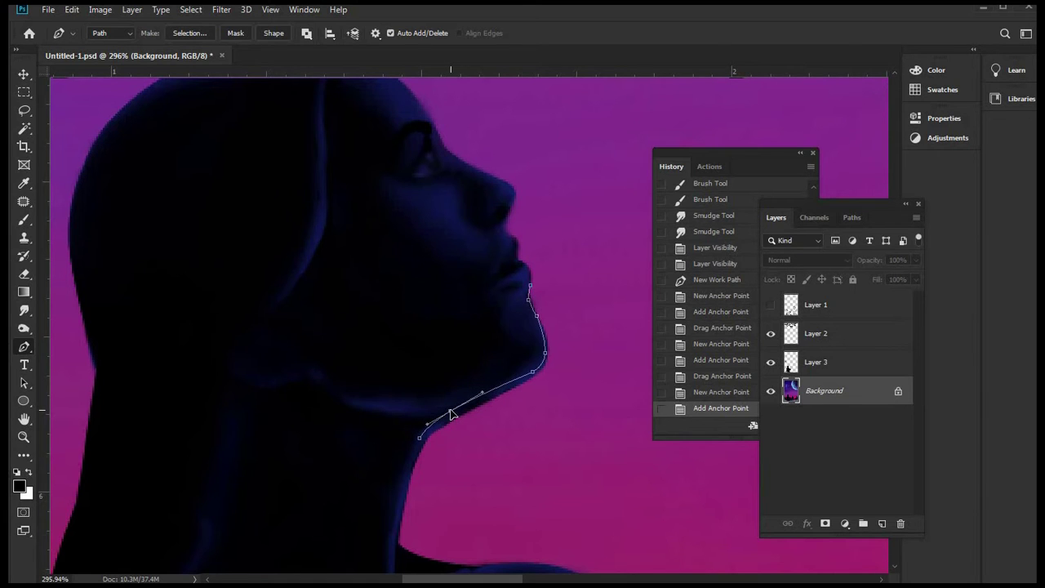
{"action": "left_click_drag", "start_coordinate": [451, 413], "coordinate": [506, 404]}
{"action": "scroll", "coordinate": [408, 451], "scroll_direction": "down", "scroll_amount": 3}
{"action": "scroll", "coordinate": [404, 451], "scroll_direction": "up", "scroll_amount": 2}
{"action": "left_click", "coordinate": [397, 451]}
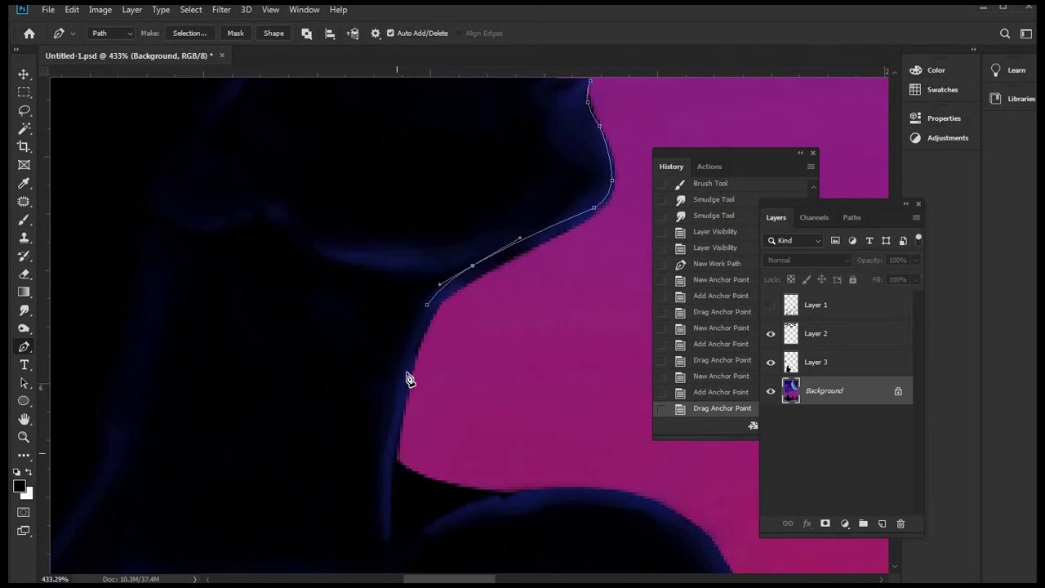
{"action": "left_click", "coordinate": [410, 385]}
{"action": "left_click_drag", "start_coordinate": [408, 385], "coordinate": [500, 424]}
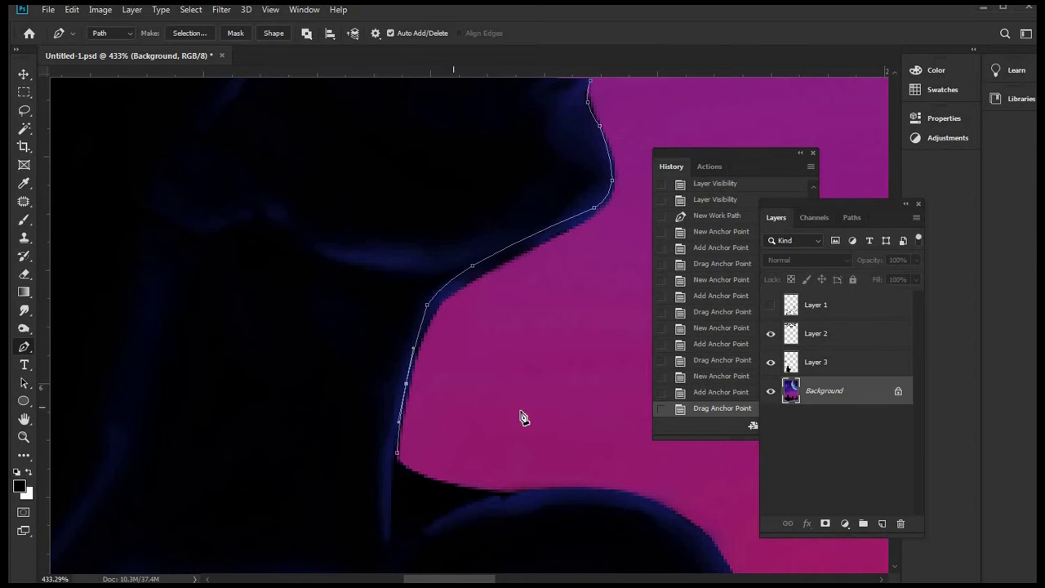
- Finish the path through the sky in front of the neck as a selection and clear that area from Layer 3
{"action": "scroll", "coordinate": [602, 389], "scroll_direction": "down", "scroll_amount": 3}
{"action": "left_click", "coordinate": [604, 384]}
{"action": "left_click", "coordinate": [617, 330]}
{"action": "double_click", "coordinate": [613, 290]}
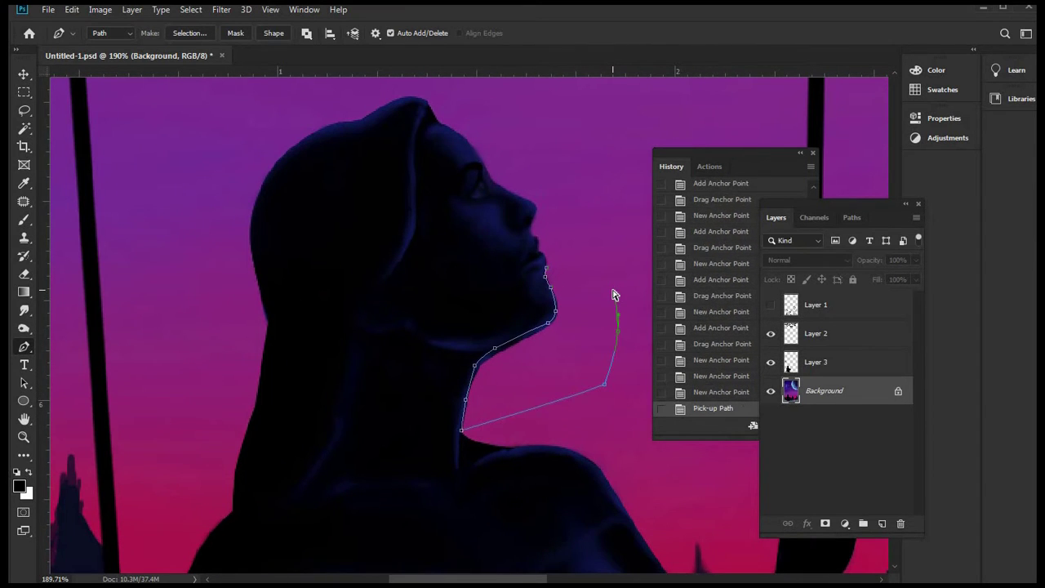
{"action": "key", "text": "ctrl+Return"}
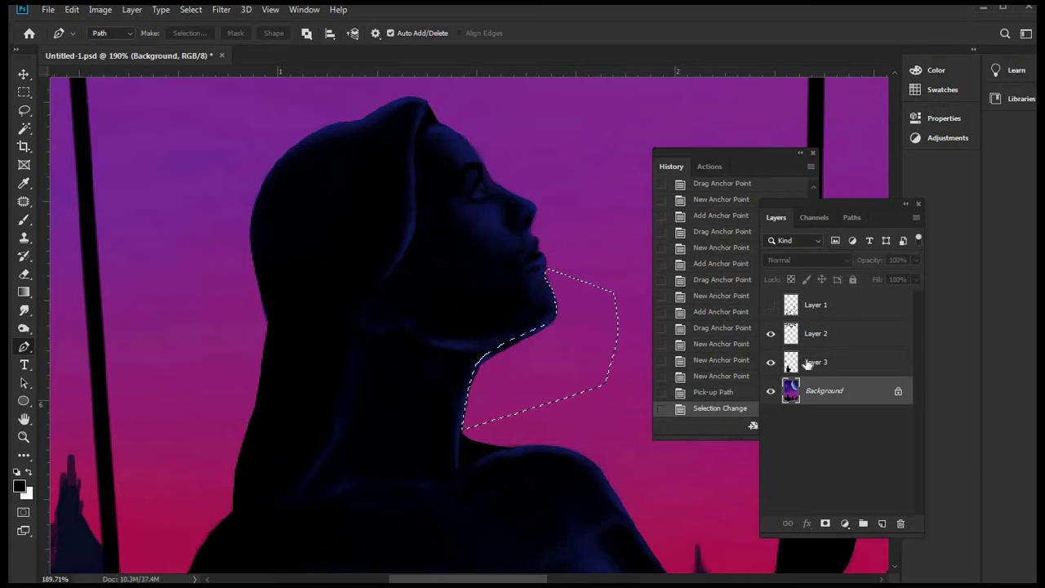
{"action": "left_click", "coordinate": [808, 363]}
{"action": "key", "text": "Delete"}
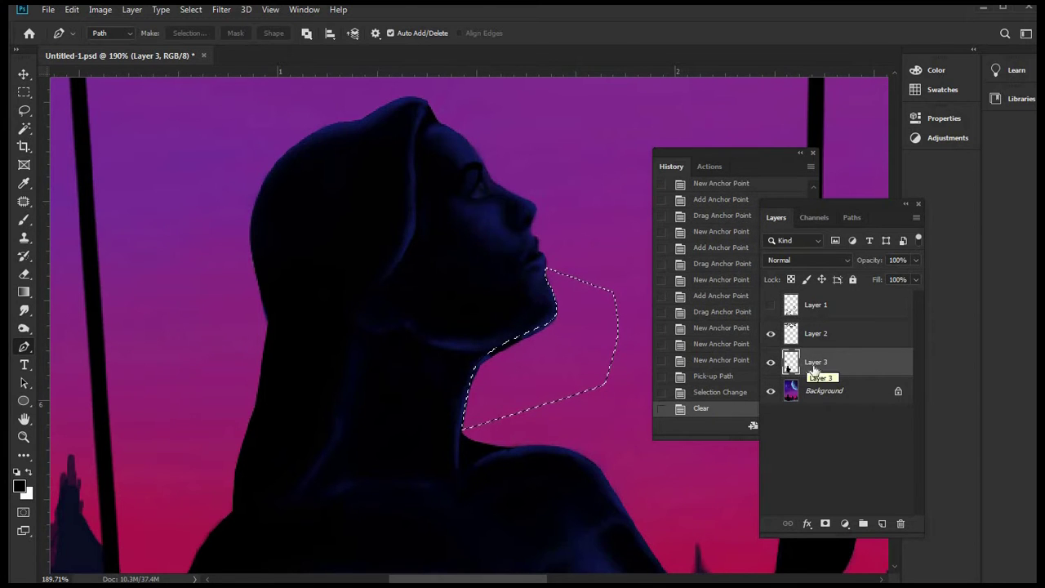
- Smudge the Background inside the selection along the chin and jaw edge with a 64 px Soft Round brush
{"action": "left_click", "coordinate": [826, 391]}
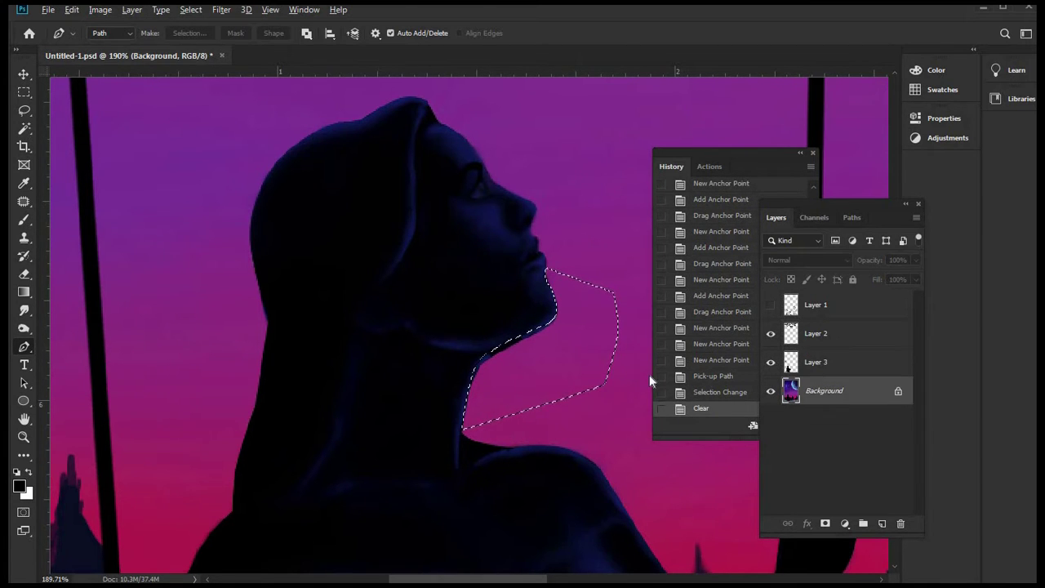
{"action": "scroll", "coordinate": [480, 359], "scroll_direction": "up", "scroll_amount": 2}
{"action": "key", "text": "r"}
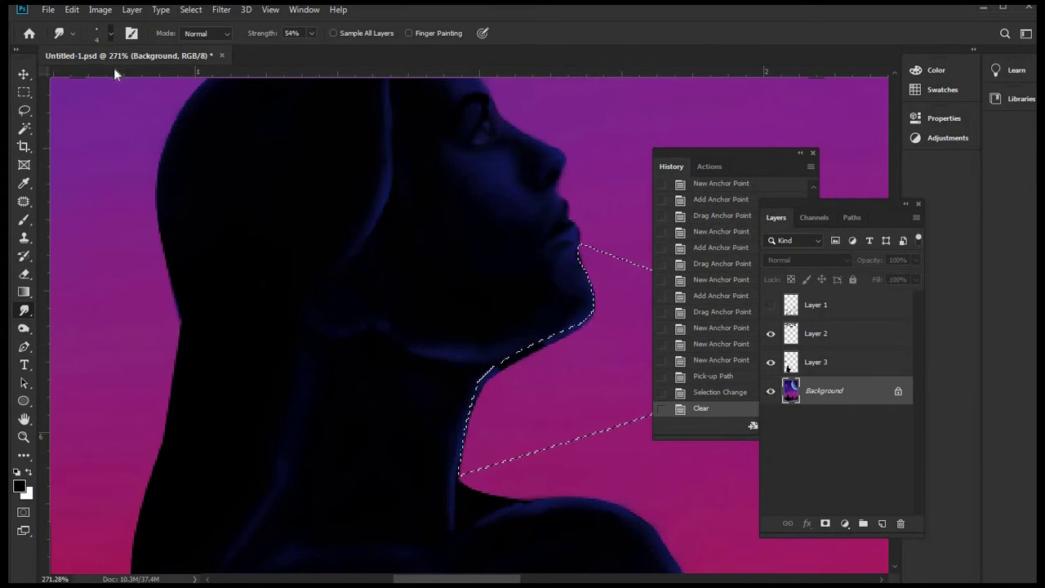
{"action": "left_click", "coordinate": [111, 34]}
{"action": "key", "text": "Return"}
{"action": "left_click_drag", "start_coordinate": [531, 347], "coordinate": [489, 384]}
{"action": "left_click_drag", "start_coordinate": [571, 326], "coordinate": [539, 343]}
{"action": "mouse_move", "coordinate": [564, 330]}
{"action": "left_mouse_down"}
{"action": "mouse_move", "coordinate": [531, 346]}
{"action": "mouse_move", "coordinate": [547, 339]}
{"action": "left_mouse_up"}
{"action": "left_click_drag", "start_coordinate": [588, 310], "coordinate": [563, 331]}
{"action": "mouse_move", "coordinate": [571, 326]}
{"action": "left_mouse_down"}
{"action": "mouse_move", "coordinate": [535, 347]}
{"action": "mouse_move", "coordinate": [551, 336]}
{"action": "left_mouse_up"}
{"action": "left_click_drag", "start_coordinate": [567, 329], "coordinate": [530, 349]}
{"action": "scroll", "coordinate": [583, 263], "scroll_direction": "up", "scroll_amount": 3}
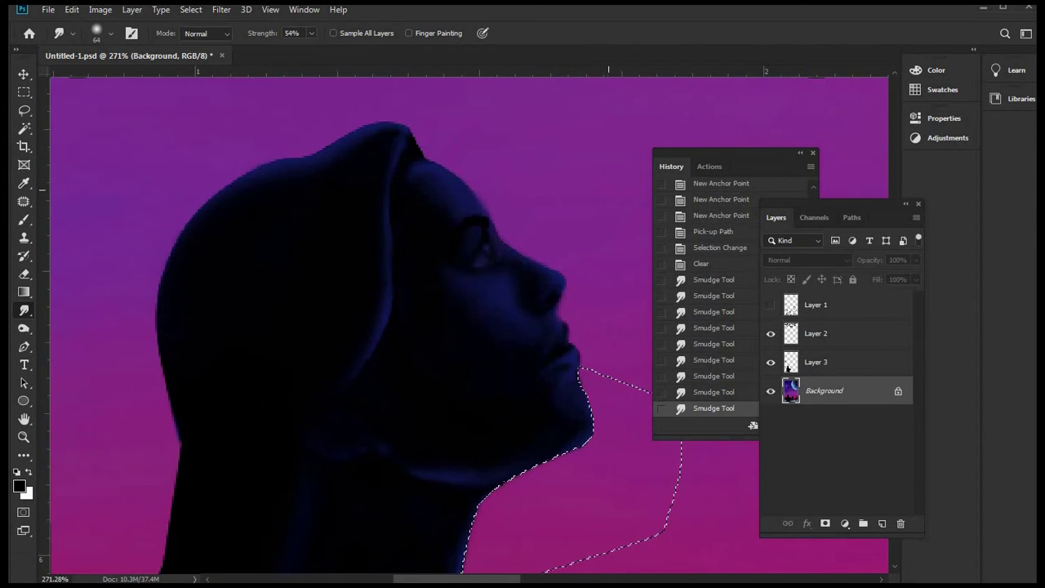
- Deselect the area around the chin and neck, inspecting the smudged edge up close
{"action": "key", "text": "ctrl+d"}
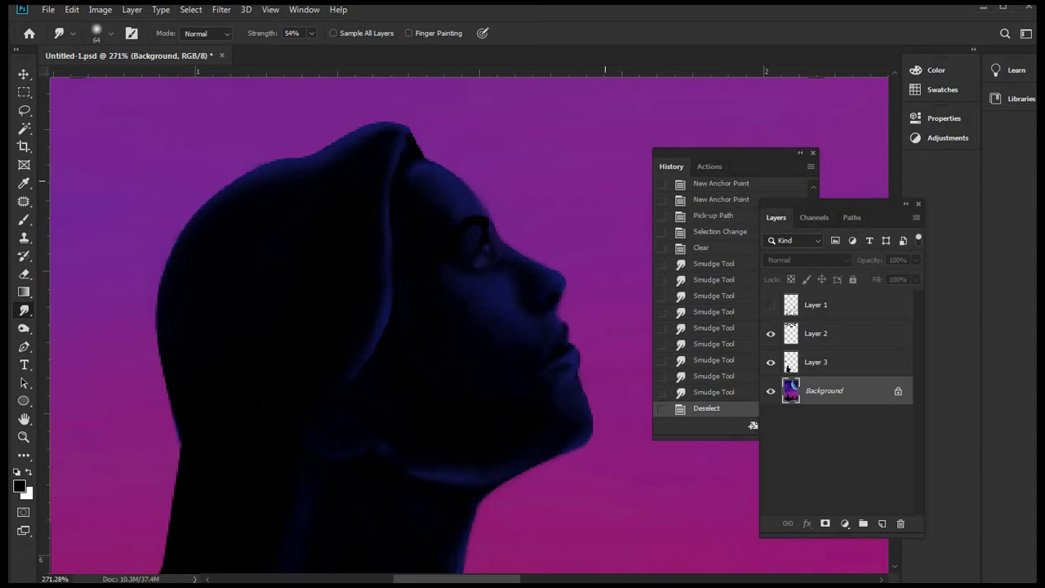
{"action": "key", "text": "ctrl+z"}
{"action": "scroll", "coordinate": [628, 470], "scroll_direction": "up", "scroll_amount": 5, "text": "alt"}
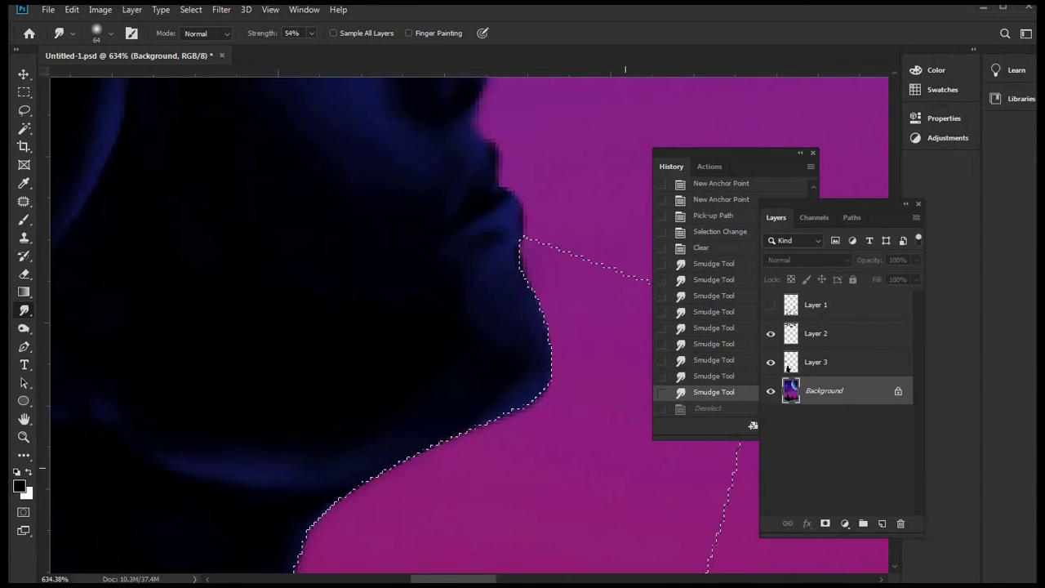
{"action": "key", "text": "ctrl+d"}
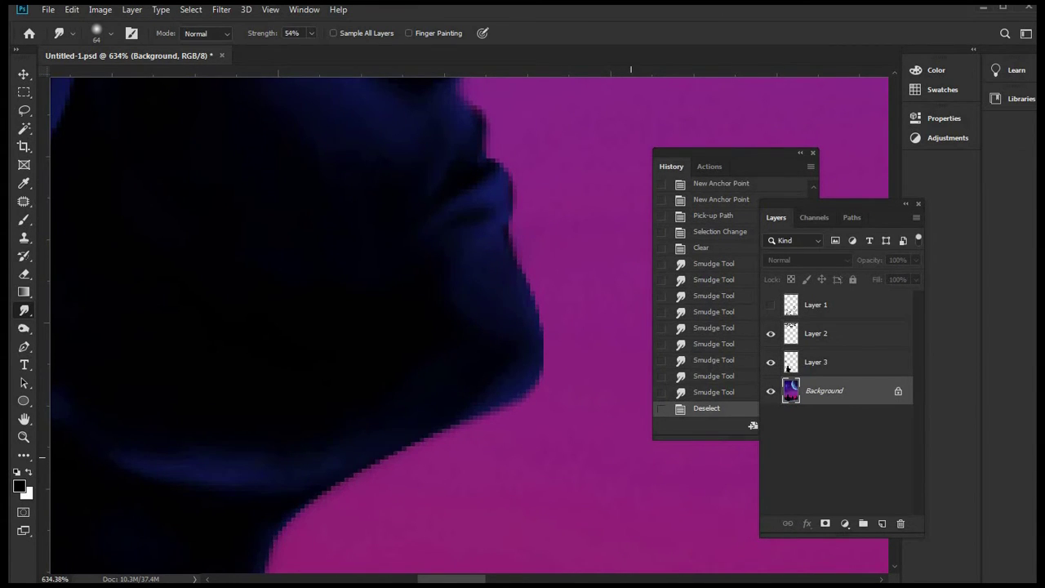
- Hide and reshow Layer 3 to check the sky behind the girl's head
{"action": "scroll", "coordinate": [536, 353], "scroll_direction": "down", "scroll_amount": 5, "text": "alt"}
{"action": "scroll", "coordinate": [535, 352], "scroll_direction": "up", "scroll_amount": 3, "text": "alt"}
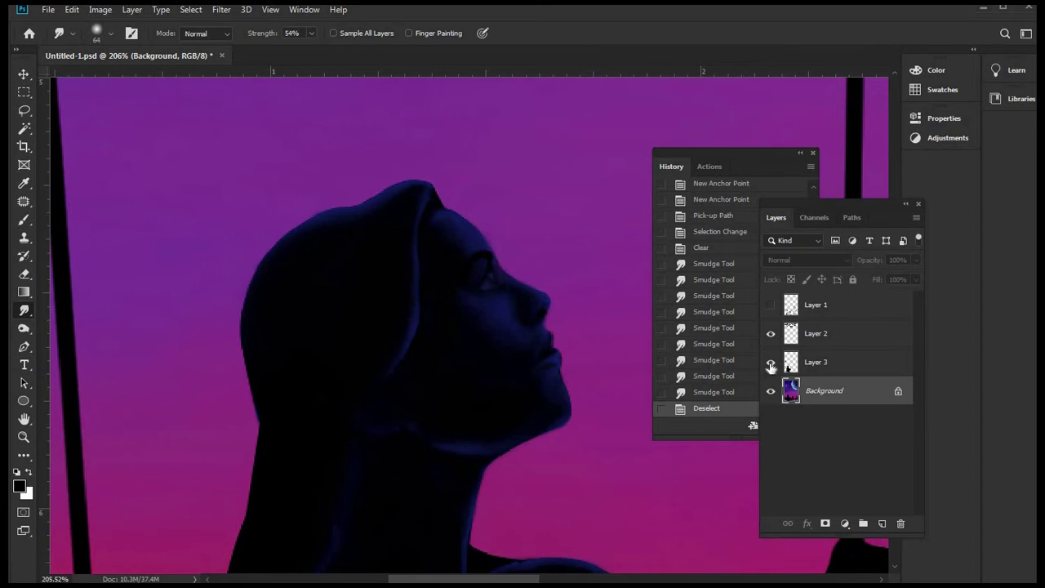
{"action": "left_click", "coordinate": [771, 364]}
{"action": "left_click", "coordinate": [771, 363]}
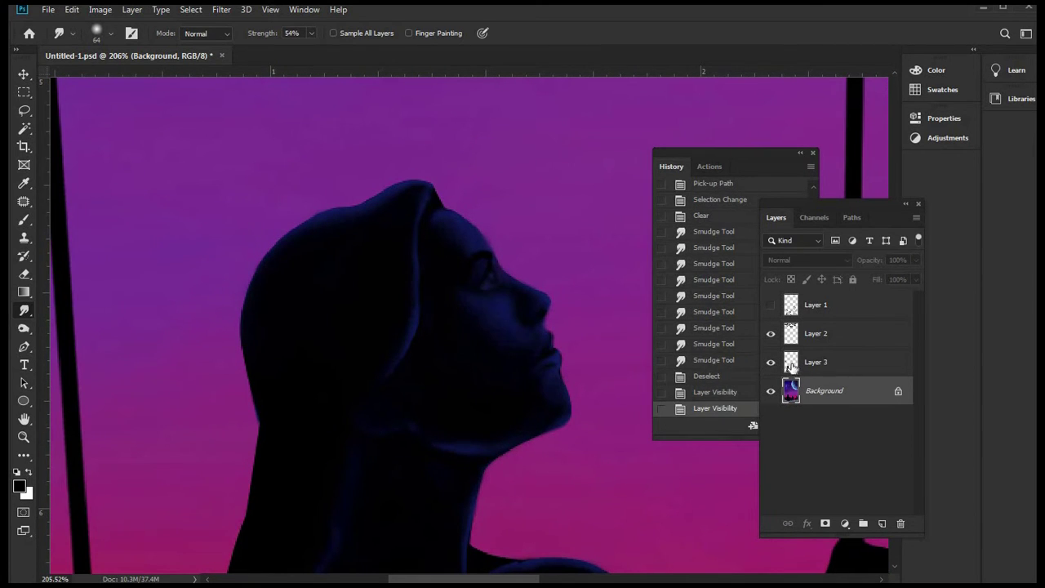
- Load Layer 3's outline as a selection and smudge the Background along the lips and chin edge with a 39 px Soft Round brush
{"action": "left_click", "coordinate": [791, 366], "text": "ctrl"}
{"action": "key", "text": "ctrl+plus"}
{"action": "key", "text": "ctrl+plus"}
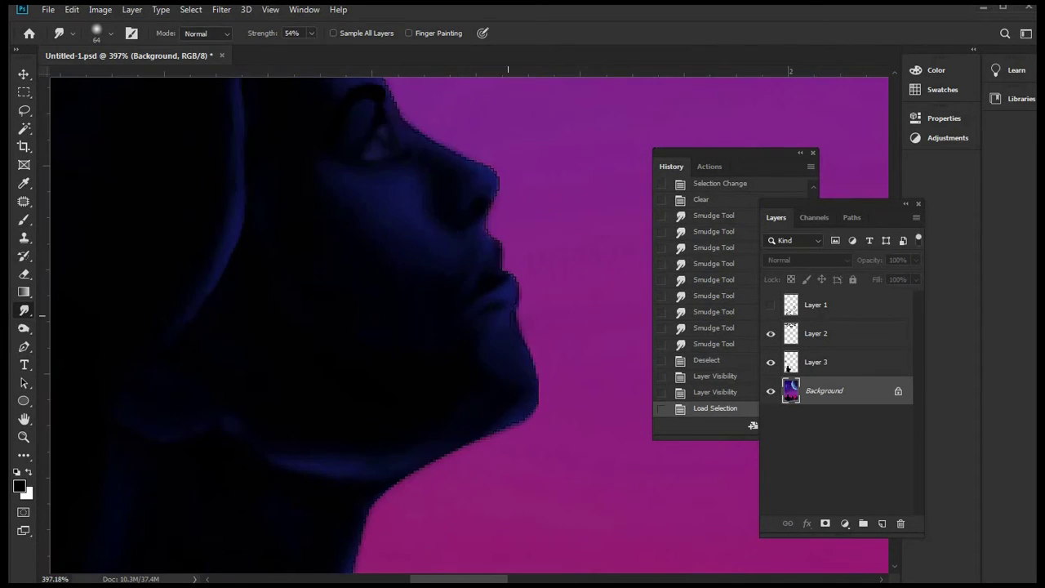
{"action": "right_click", "coordinate": [111, 74]}
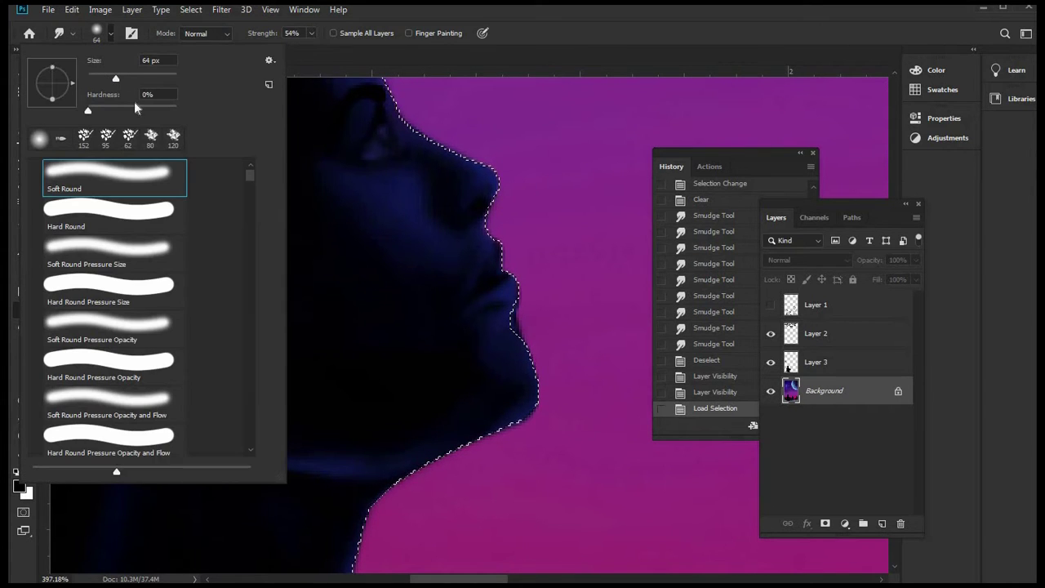
{"action": "left_click_drag", "start_coordinate": [516, 326], "coordinate": [536, 392]}
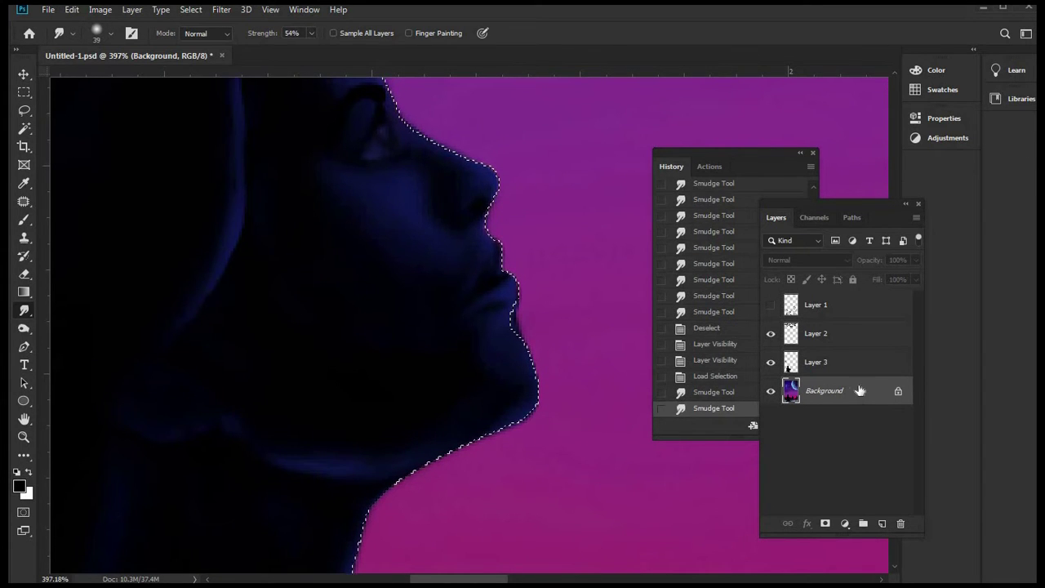
{"action": "left_click_drag", "start_coordinate": [552, 328], "coordinate": [531, 367]}
{"action": "key", "text": "i"}
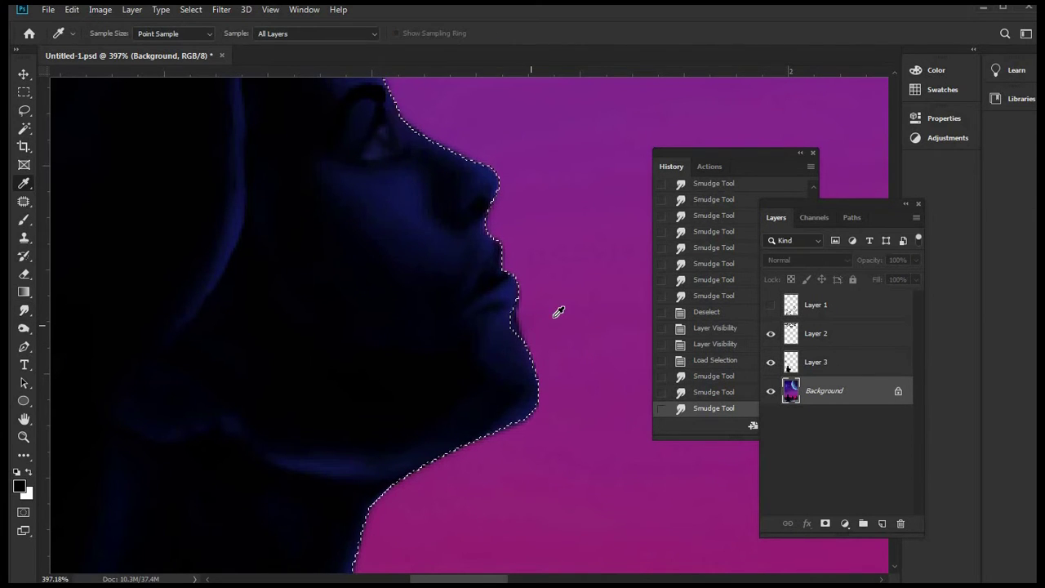
{"action": "left_click", "coordinate": [24, 315]}
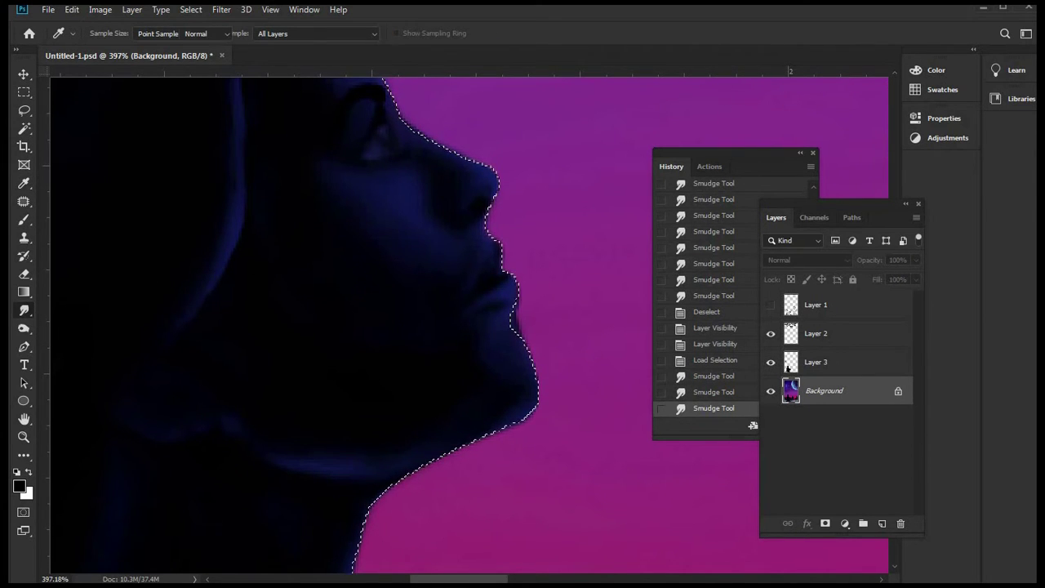
{"action": "key", "text": "ctrl+h"}
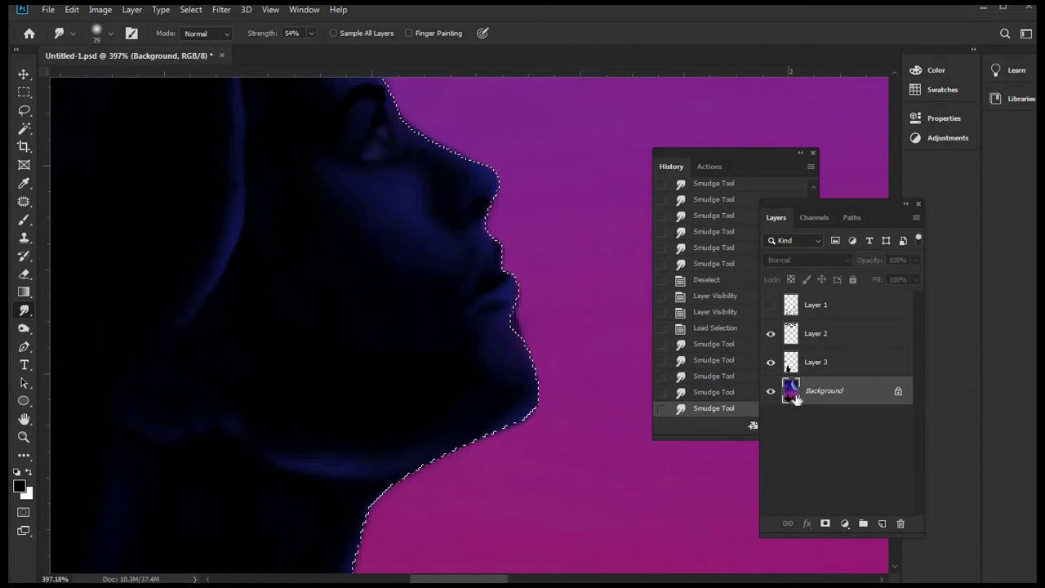
- Hide and reshow the Background and Layer 3 to compare the face edge, and make Layer 3 active
{"action": "left_click", "coordinate": [769, 393]}
{"action": "left_click", "coordinate": [769, 392]}
{"action": "left_click", "coordinate": [817, 365]}
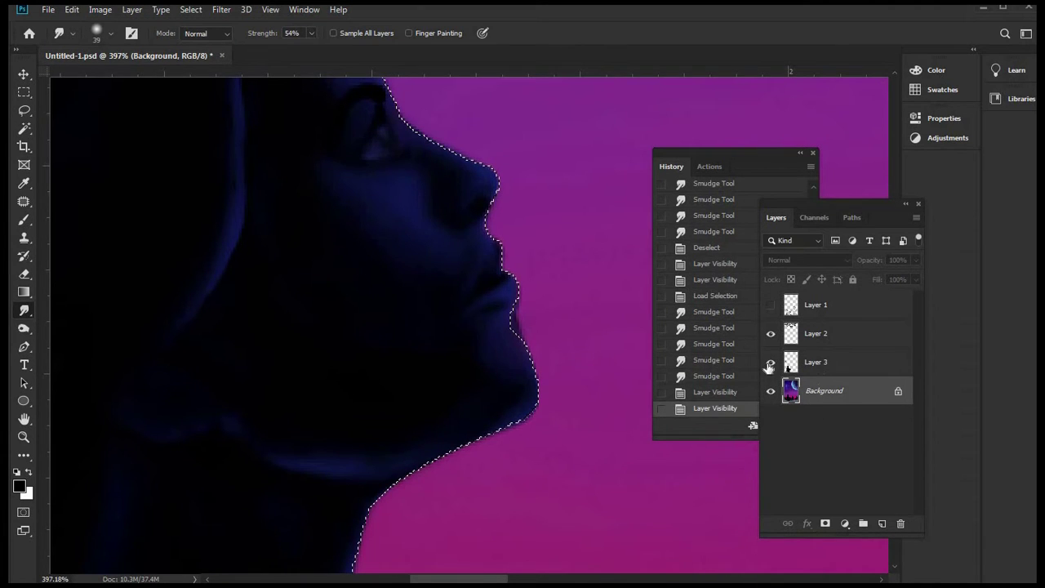
{"action": "left_click", "coordinate": [769, 363]}
{"action": "left_click", "coordinate": [769, 363]}
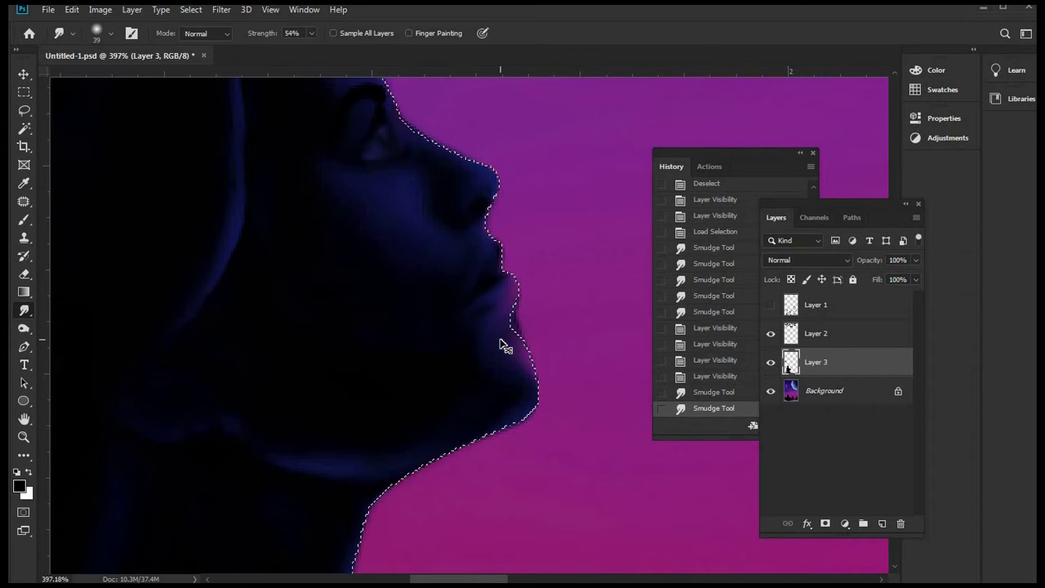
- Undo the last two smudge strokes on Layer 3 and invert the selection
{"action": "key", "text": "ctrl+z"}
{"action": "key", "text": "ctrl+z"}
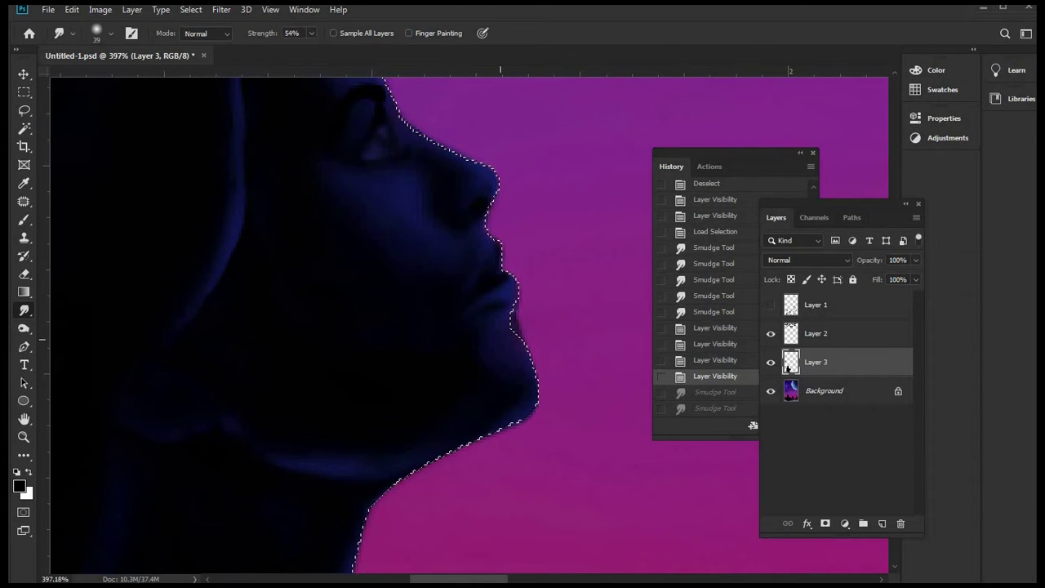
{"action": "key", "text": "ctrl+shift+i"}
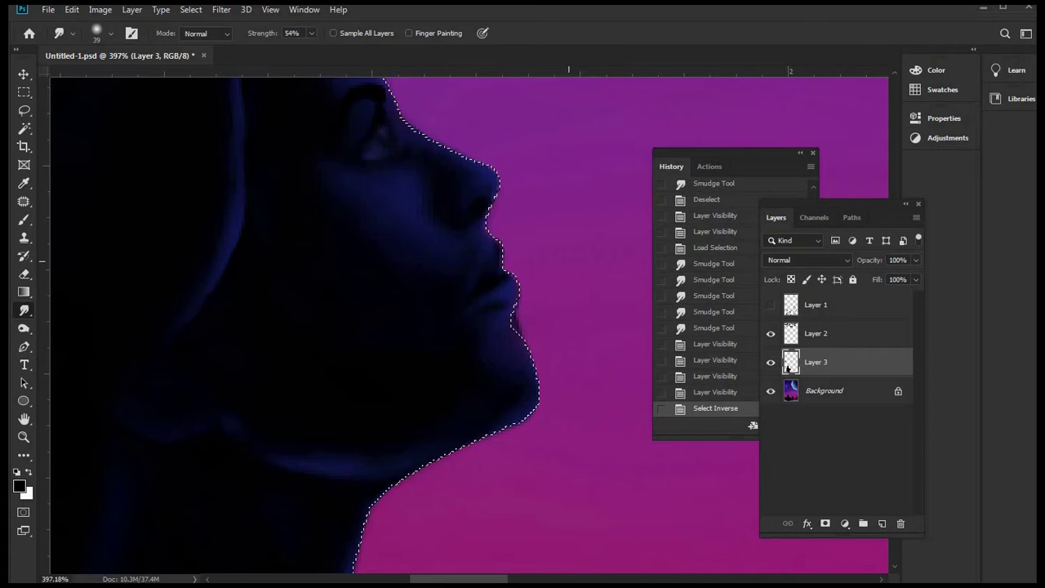
- Smudge the Background just outside the chin and below the lower lip within the inverted selection
{"action": "mouse_move", "coordinate": [529, 401]}
{"action": "left_mouse_down"}
{"action": "mouse_move", "coordinate": [514, 420]}
{"action": "mouse_move", "coordinate": [522, 414]}
{"action": "left_mouse_up"}
{"action": "key", "text": "alt+bracketleft"}
{"action": "left_click_drag", "start_coordinate": [562, 360], "coordinate": [527, 346]}
{"action": "left_click_drag", "start_coordinate": [548, 334], "coordinate": [515, 315]}
{"action": "scroll", "coordinate": [537, 518], "scroll_direction": "up", "scroll_amount": 1}
{"action": "scroll", "coordinate": [538, 449], "scroll_direction": "up", "scroll_amount": 2}
- Deselect the face outline to check the smudged chin edge, and restore the selection
{"action": "key", "text": "ctrl+d"}
{"action": "scroll", "coordinate": [525, 432], "scroll_direction": "down", "scroll_amount": 2}
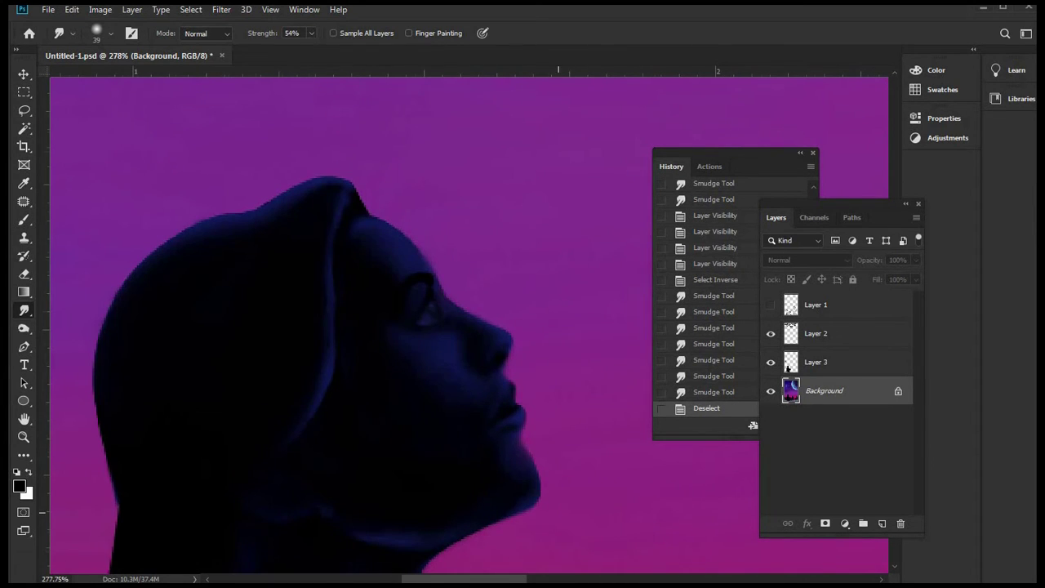
{"action": "scroll", "coordinate": [558, 500], "scroll_direction": "up", "scroll_amount": 2}
{"action": "key", "text": "ctrl+z"}
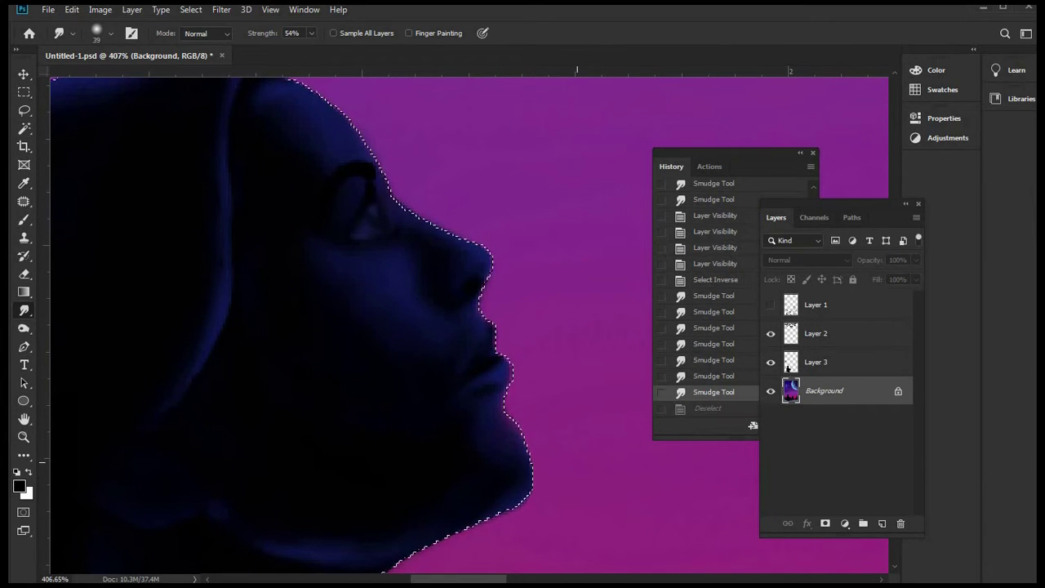
{"action": "scroll", "coordinate": [579, 467], "scroll_direction": "up", "scroll_amount": 1}
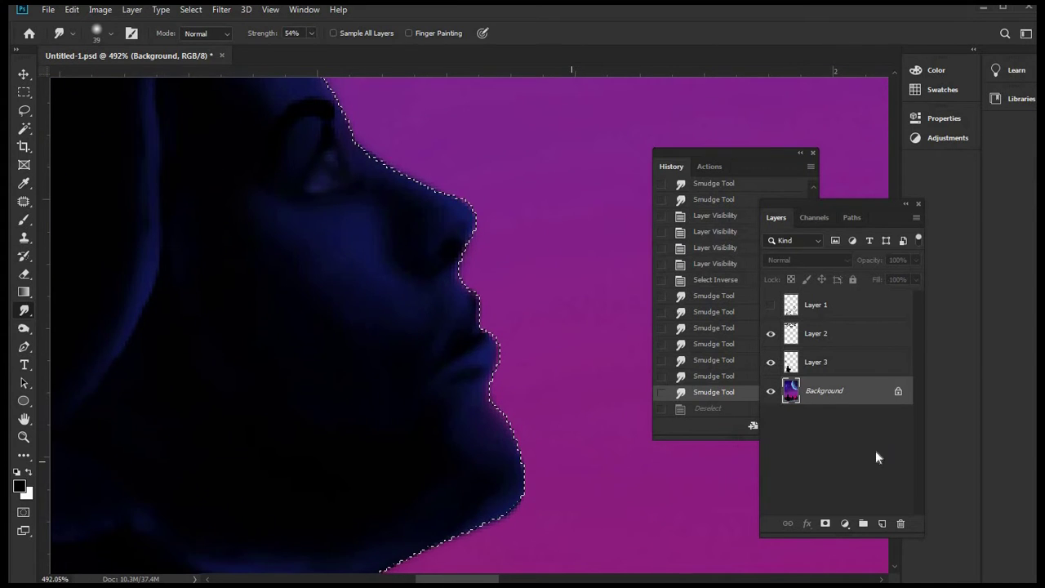
- Make Layer 3 active and set the Smudge brush size to 12 px
{"action": "left_click", "coordinate": [857, 361]}
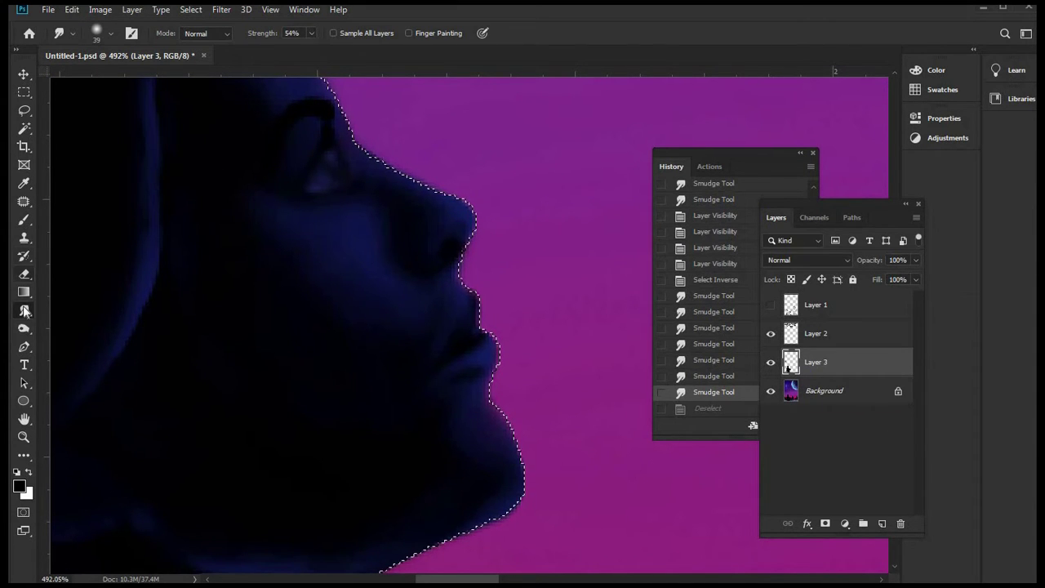
{"action": "left_click", "coordinate": [96, 32]}
{"action": "type", "text": "12"}
{"action": "key", "text": "Return"}
- Try smudging Layer 3 along the edge just below the lower lip
{"action": "left_click_drag", "start_coordinate": [499, 403], "coordinate": [496, 422]}
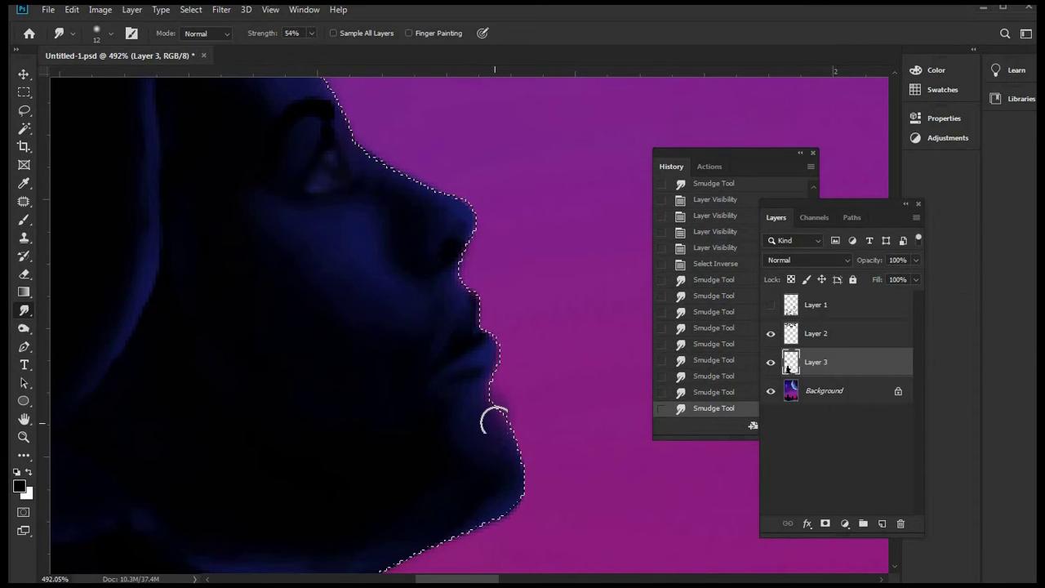
{"action": "key", "text": "ctrl+z"}
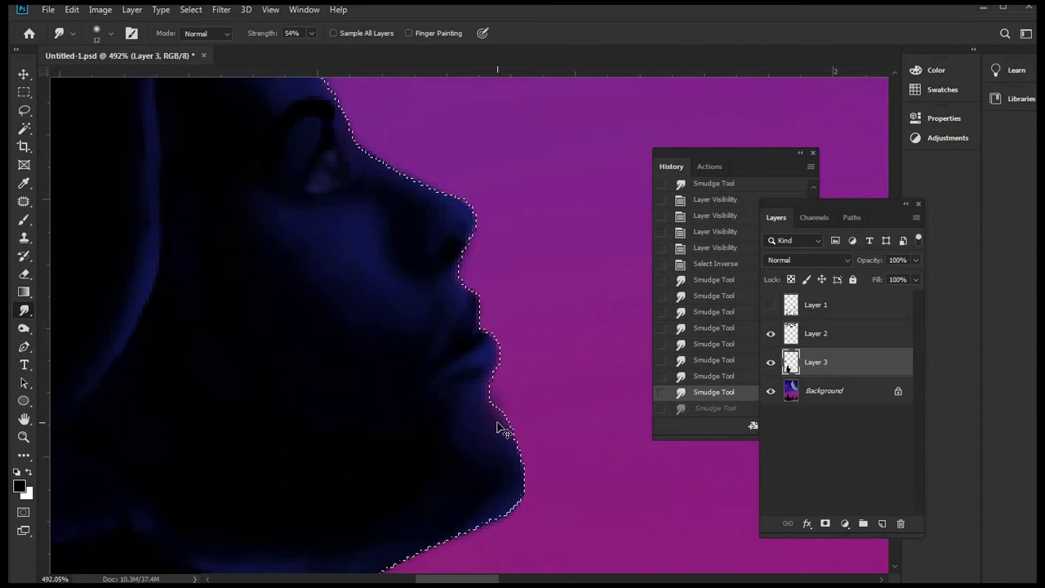
{"action": "key", "text": "ctrl+z"}
- Invert the selection, smudge Layer 3 outward along the edge between the lower lip and chin, and deselect
{"action": "key", "text": "ctrl+shift+i"}
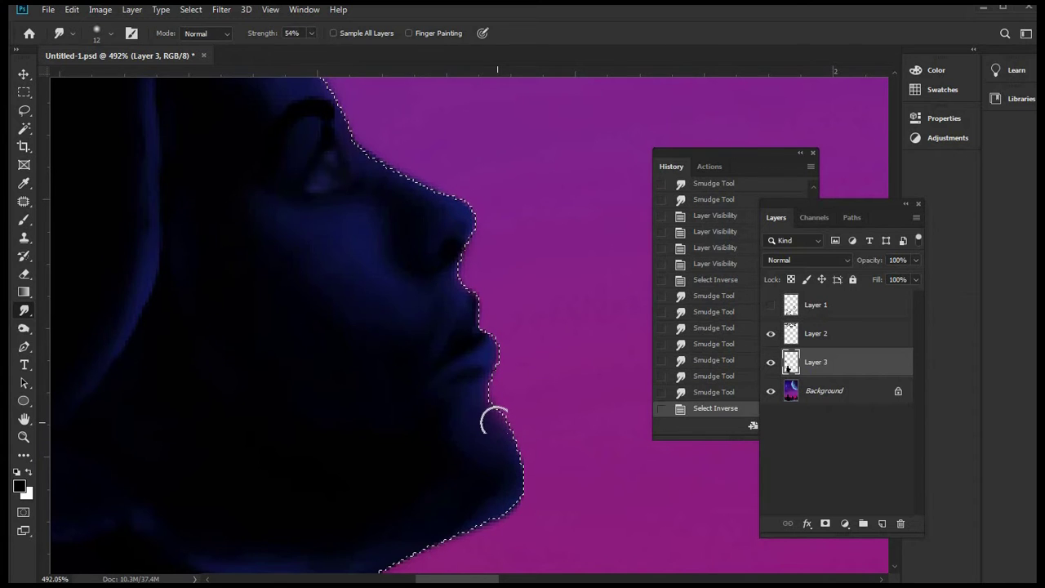
{"action": "mouse_move", "coordinate": [462, 402]}
{"action": "left_mouse_down"}
{"action": "mouse_move", "coordinate": [485, 396]}
{"action": "mouse_move", "coordinate": [490, 420]}
{"action": "mouse_move", "coordinate": [502, 413]}
{"action": "left_mouse_up"}
{"action": "mouse_move", "coordinate": [502, 413]}
{"action": "left_mouse_down"}
{"action": "mouse_move", "coordinate": [517, 411]}
{"action": "mouse_move", "coordinate": [576, 453]}
{"action": "left_mouse_up"}
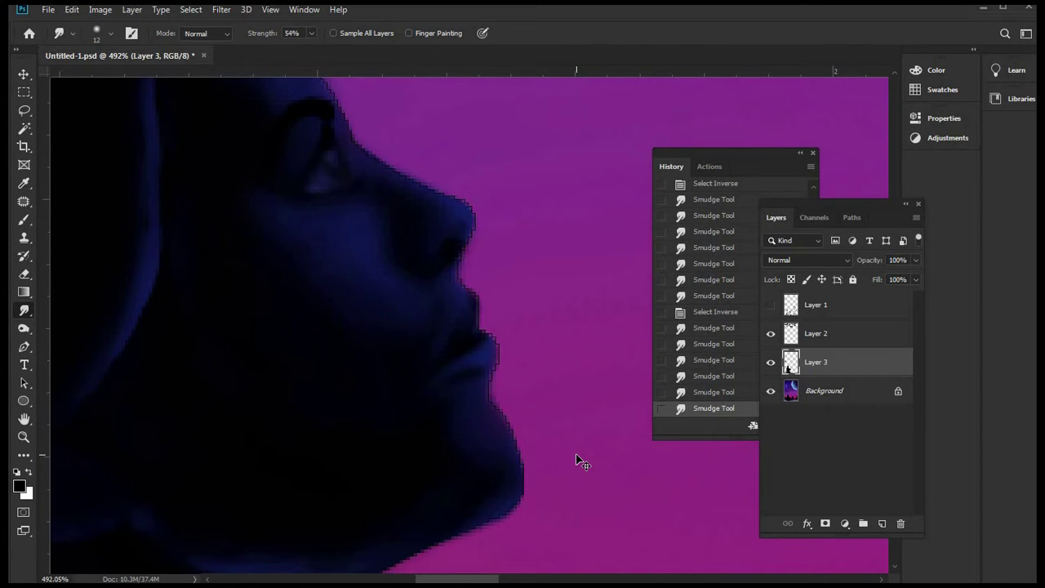
{"action": "key", "text": "ctrl+d"}
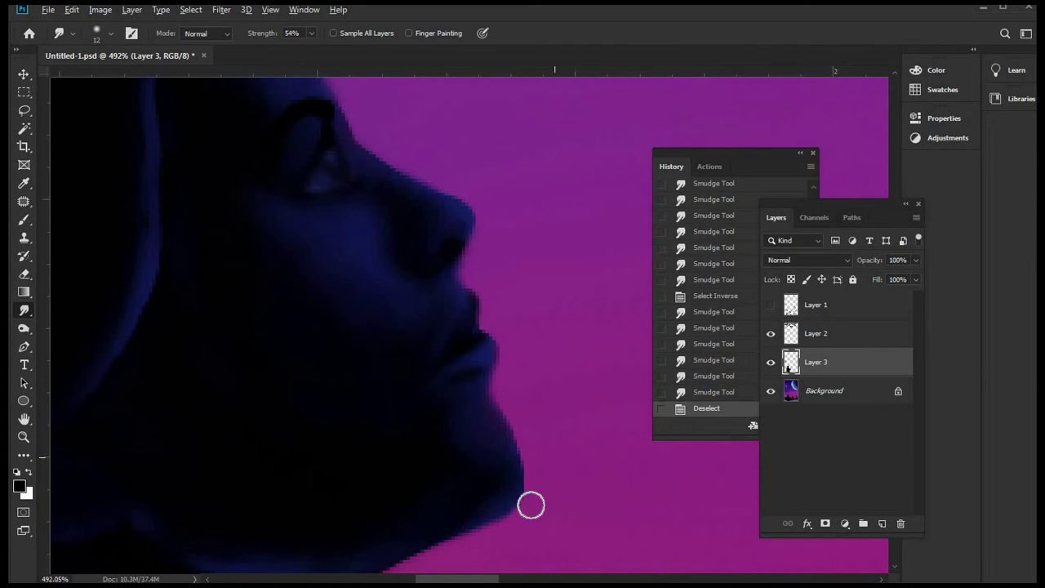
- Soften the chin tip on Layer 3 with short smudge strokes, and make the Background active
{"action": "scroll", "coordinate": [530, 505], "scroll_direction": "down", "scroll_amount": 2}
{"action": "scroll", "coordinate": [517, 494], "scroll_direction": "up", "scroll_amount": 4}
{"action": "mouse_move", "coordinate": [509, 493]}
{"action": "left_mouse_down"}
{"action": "mouse_move", "coordinate": [497, 497]}
{"action": "mouse_move", "coordinate": [512, 487]}
{"action": "left_mouse_up"}
{"action": "mouse_move", "coordinate": [512, 486]}
{"action": "left_mouse_down"}
{"action": "mouse_move", "coordinate": [531, 468]}
{"action": "mouse_move", "coordinate": [531, 440]}
{"action": "mouse_move", "coordinate": [514, 495]}
{"action": "left_mouse_up"}
{"action": "key", "text": "alt+bracketleft"}
{"action": "scroll", "coordinate": [514, 495], "scroll_direction": "down", "scroll_amount": 3}
{"action": "scroll", "coordinate": [514, 495], "scroll_direction": "down", "scroll_amount": 5}
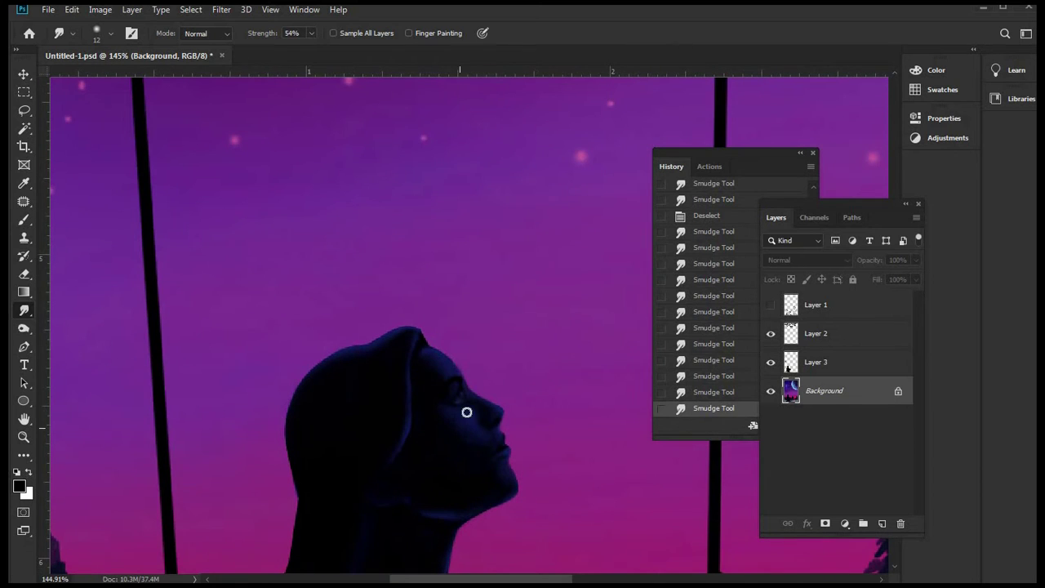
- Examine the smudged face profile up close and against the whole painting
{"action": "scroll", "coordinate": [469, 390], "scroll_direction": "up", "scroll_amount": 1}
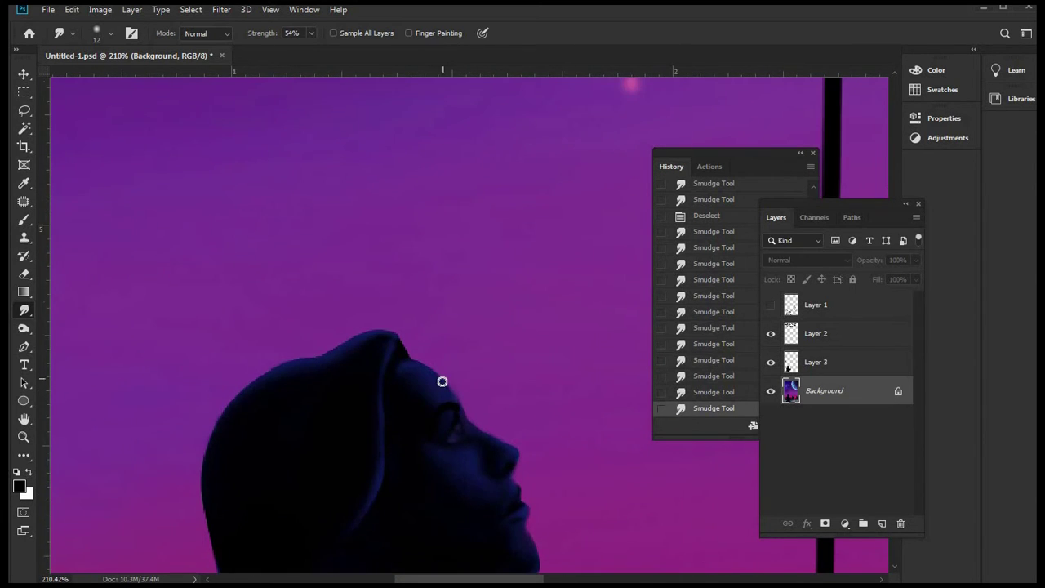
{"action": "scroll", "coordinate": [441, 378], "scroll_direction": "down", "scroll_amount": 1}
{"action": "scroll", "coordinate": [448, 425], "scroll_direction": "down", "scroll_amount": 1}
{"action": "scroll", "coordinate": [448, 434], "scroll_direction": "up", "scroll_amount": 1}
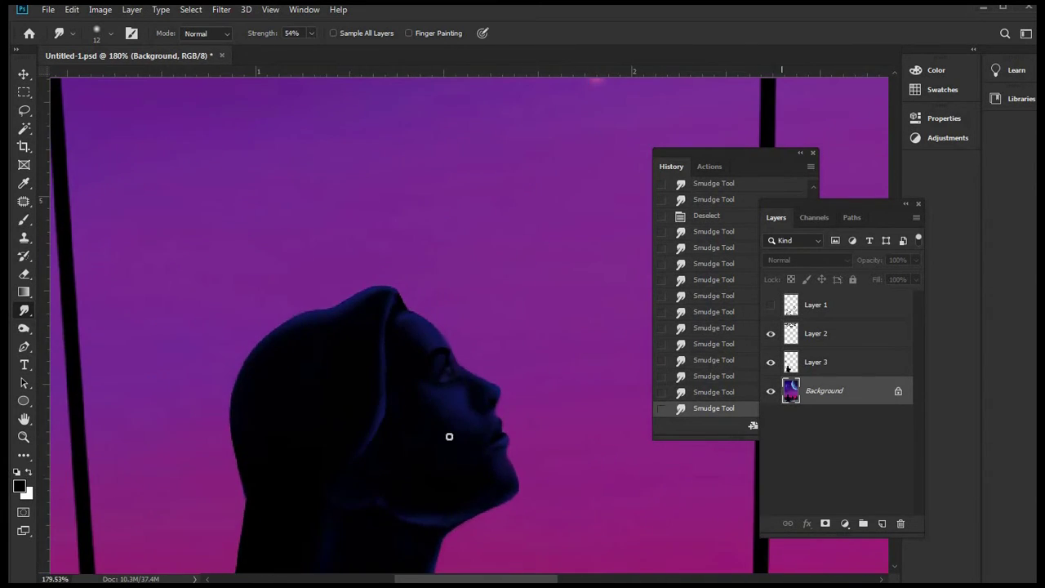
{"action": "scroll", "coordinate": [448, 457], "scroll_direction": "down", "scroll_amount": 1}
{"action": "scroll", "coordinate": [444, 474], "scroll_direction": "down", "scroll_amount": 2}
{"action": "scroll", "coordinate": [450, 445], "scroll_direction": "up", "scroll_amount": 4}
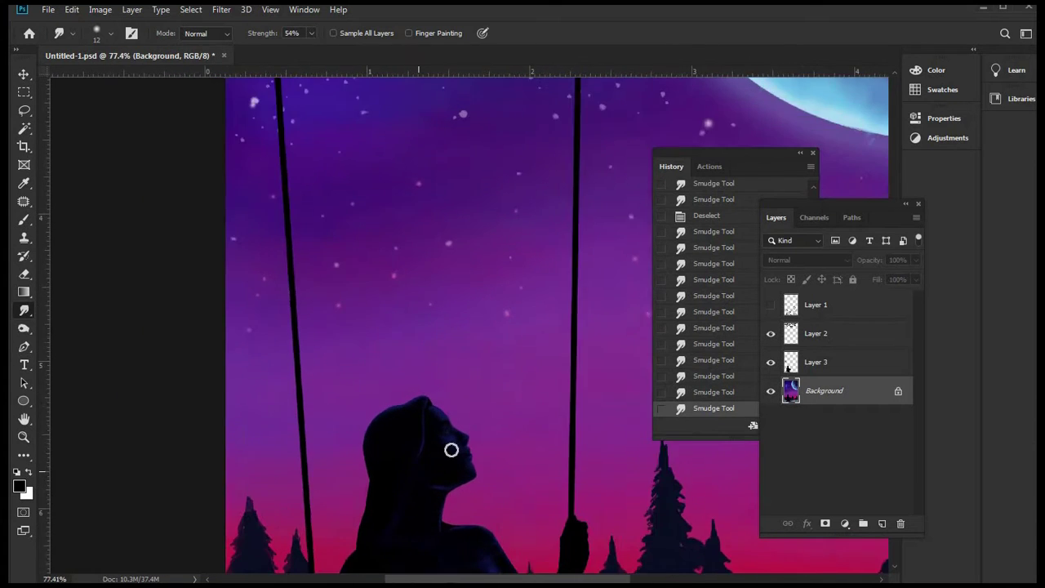
{"action": "scroll", "coordinate": [459, 447], "scroll_direction": "down", "scroll_amount": 2}
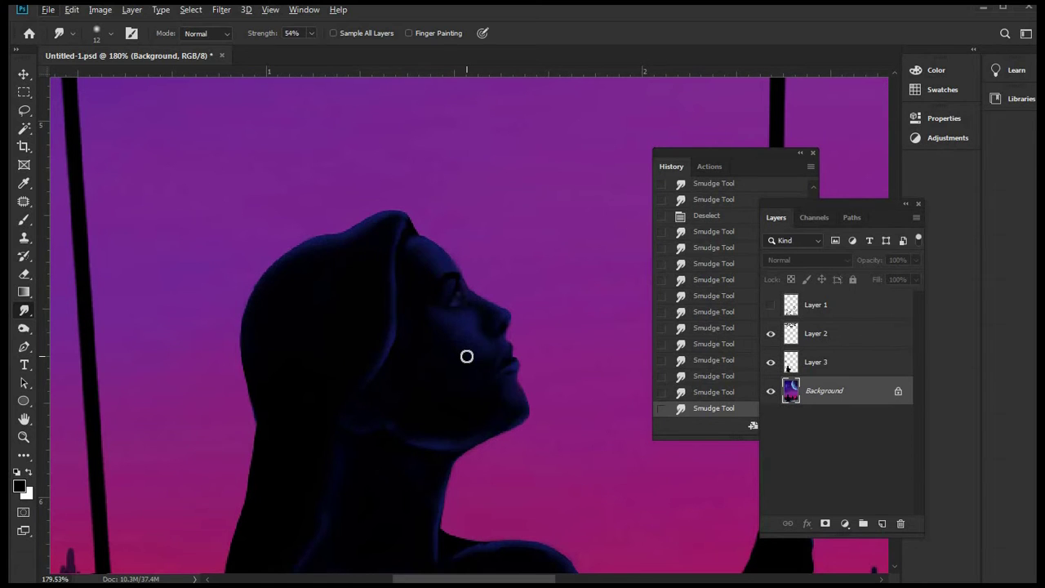
- Make Layer 3 active and hide and reshow it twice to compare the face with the Background
{"action": "left_click", "coordinate": [780, 366]}
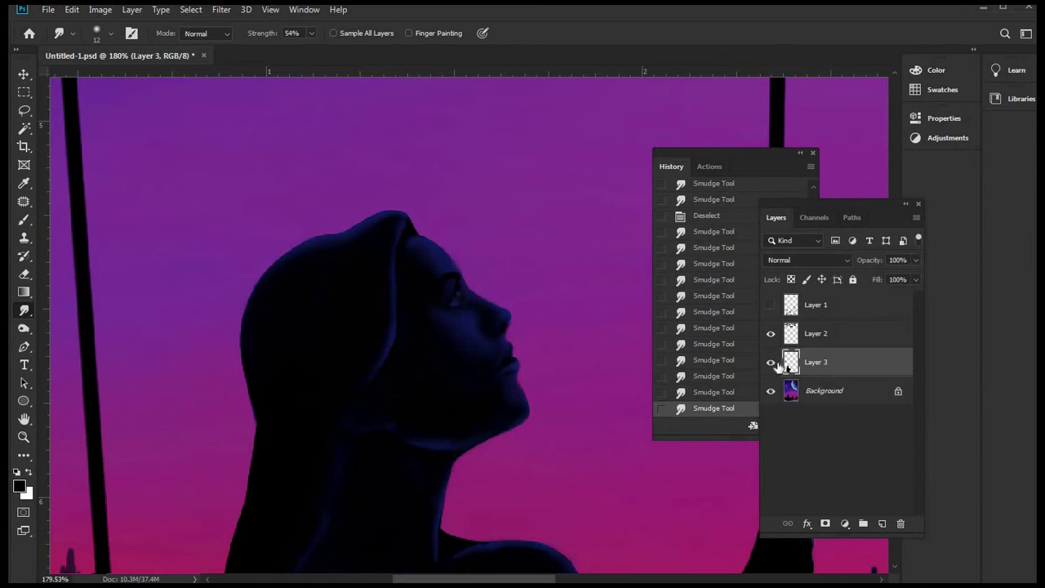
{"action": "left_click", "coordinate": [770, 365]}
{"action": "left_click", "coordinate": [770, 365]}
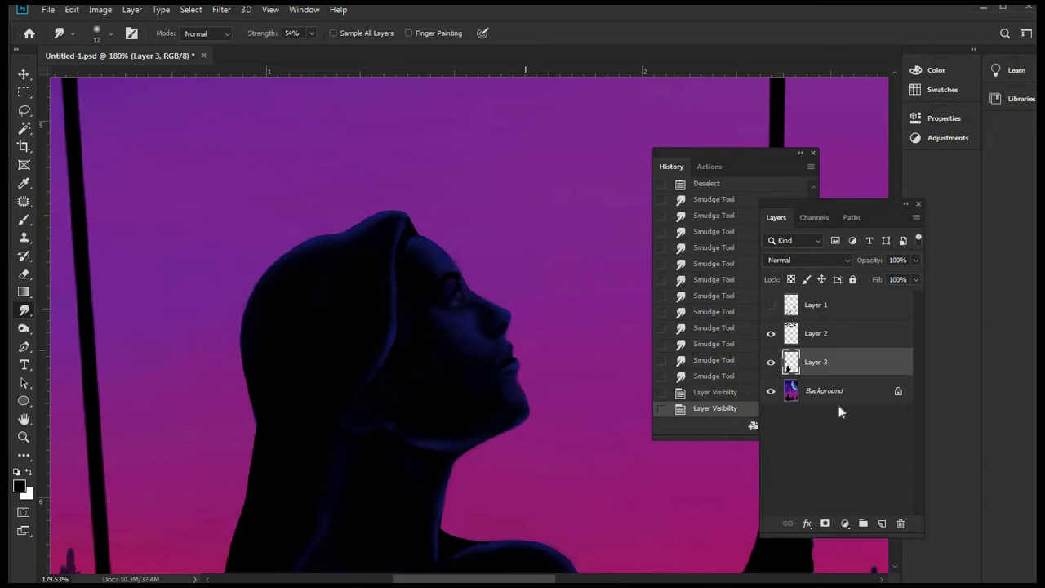
{"action": "left_click", "coordinate": [770, 365]}
{"action": "left_click", "coordinate": [770, 365]}
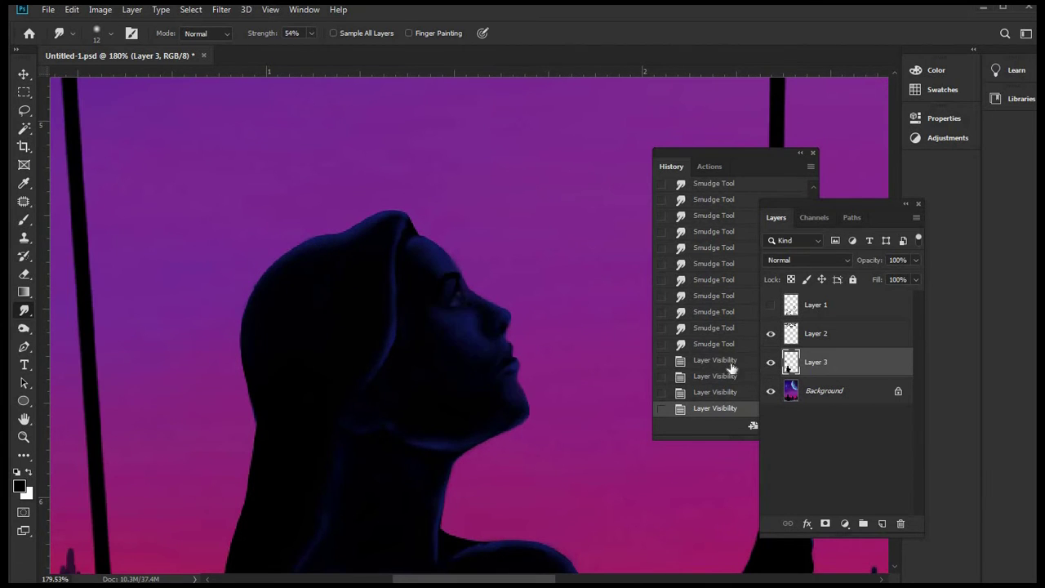
- Merge Layer 3 down into the Background
{"action": "scroll", "coordinate": [495, 391], "scroll_direction": "down", "scroll_amount": 4}
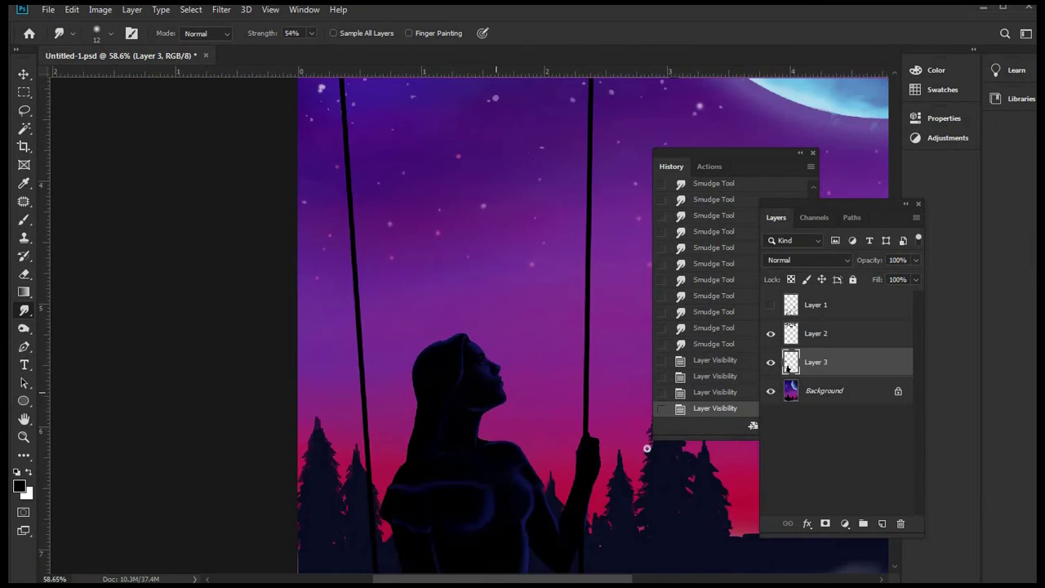
{"action": "scroll", "coordinate": [513, 443], "scroll_direction": "up", "scroll_amount": 4}
{"action": "scroll", "coordinate": [486, 414], "scroll_direction": "up", "scroll_amount": 2}
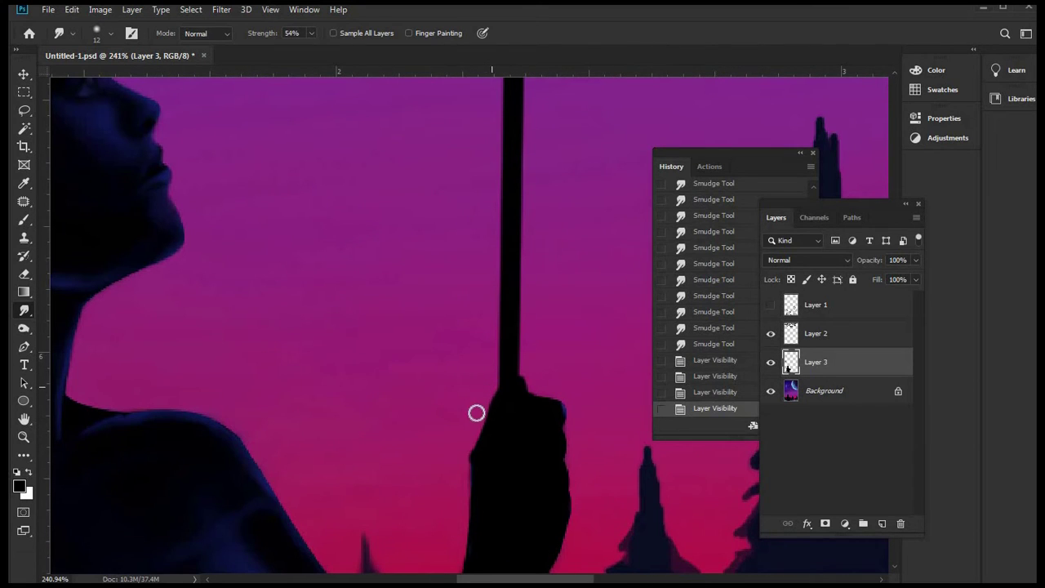
{"action": "scroll", "coordinate": [387, 422], "scroll_direction": "down", "scroll_amount": 5}
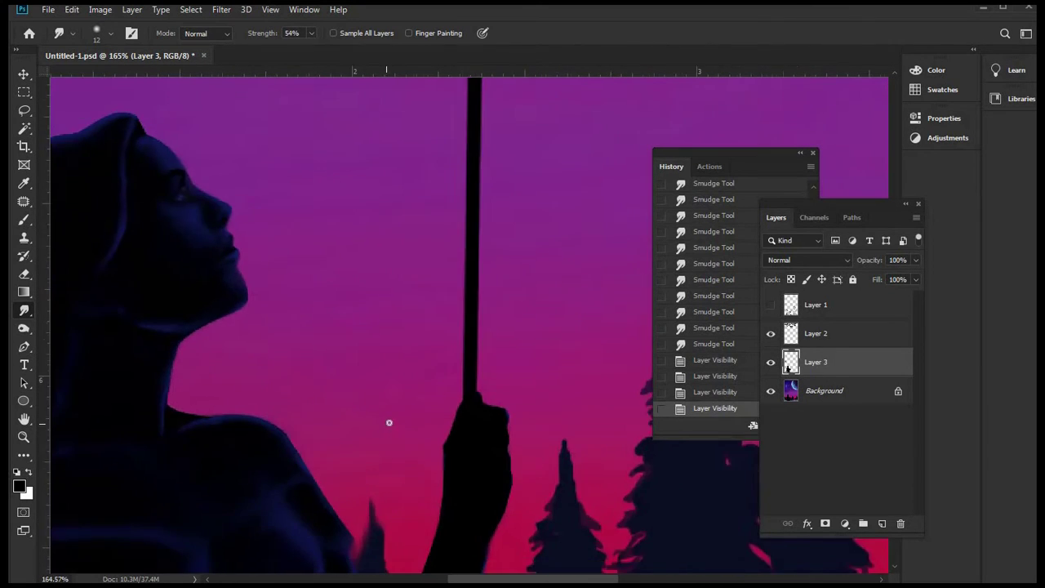
{"action": "scroll", "coordinate": [413, 324], "scroll_direction": "up", "scroll_amount": 5}
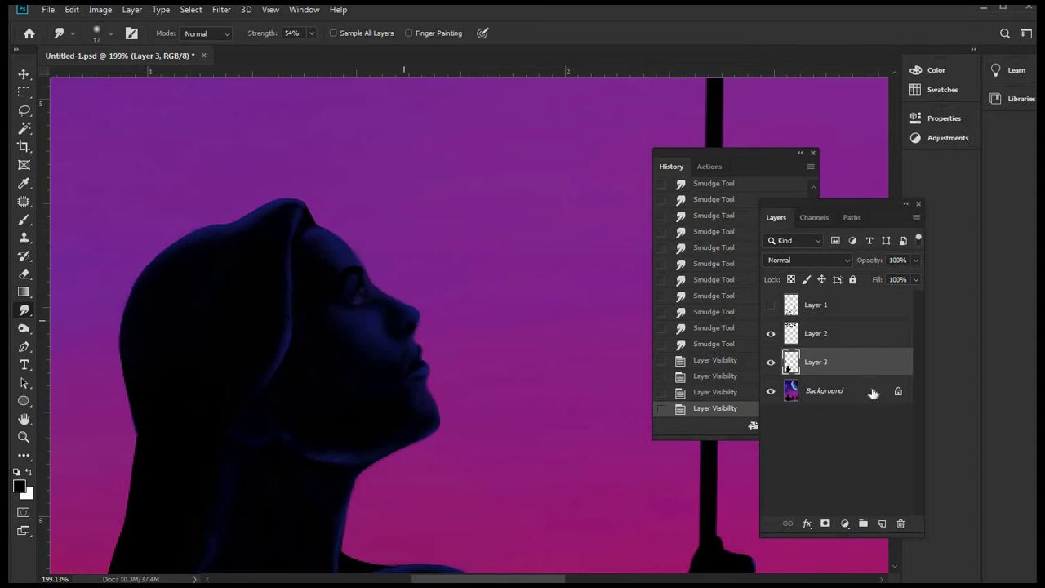
{"action": "key", "text": "ctrl+e"}
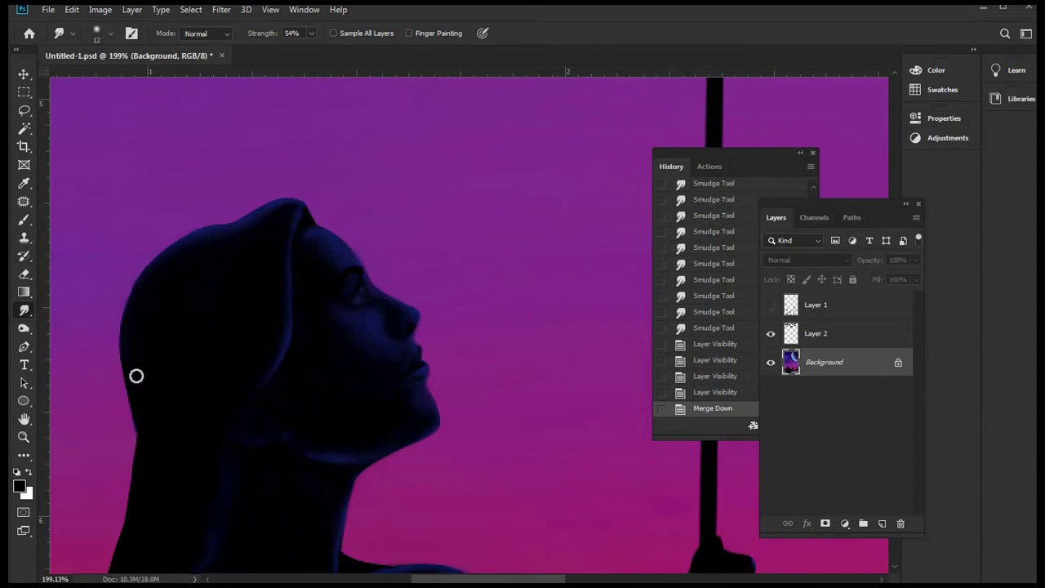
- Lasso a loose freehand selection around the head and upper neck on the Background and open it in the Liquify filter
{"action": "left_click", "coordinate": [24, 111]}
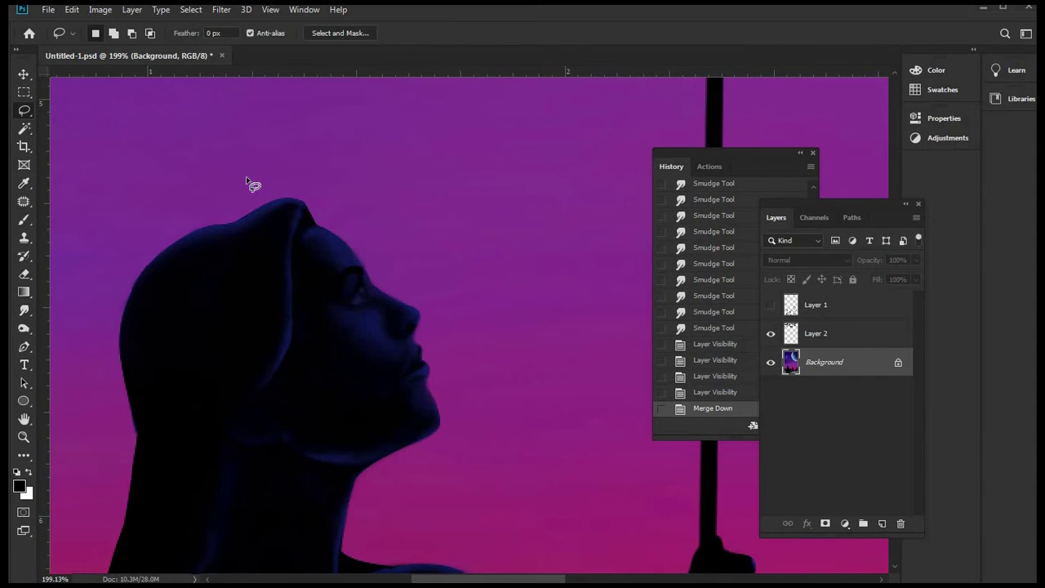
{"action": "mouse_move", "coordinate": [284, 172]}
{"action": "left_mouse_down"}
{"action": "mouse_move", "coordinate": [319, 173]}
{"action": "mouse_move", "coordinate": [409, 204]}
{"action": "mouse_move", "coordinate": [451, 239]}
{"action": "mouse_move", "coordinate": [492, 308]}
{"action": "mouse_move", "coordinate": [513, 389]}
{"action": "mouse_move", "coordinate": [500, 471]}
{"action": "mouse_move", "coordinate": [464, 504]}
{"action": "mouse_move", "coordinate": [341, 536]}
{"action": "mouse_move", "coordinate": [234, 511]}
{"action": "mouse_move", "coordinate": [147, 433]}
{"action": "mouse_move", "coordinate": [118, 316]}
{"action": "mouse_move", "coordinate": [129, 217]}
{"action": "mouse_move", "coordinate": [259, 167]}
{"action": "mouse_move", "coordinate": [294, 172]}
{"action": "left_mouse_up"}
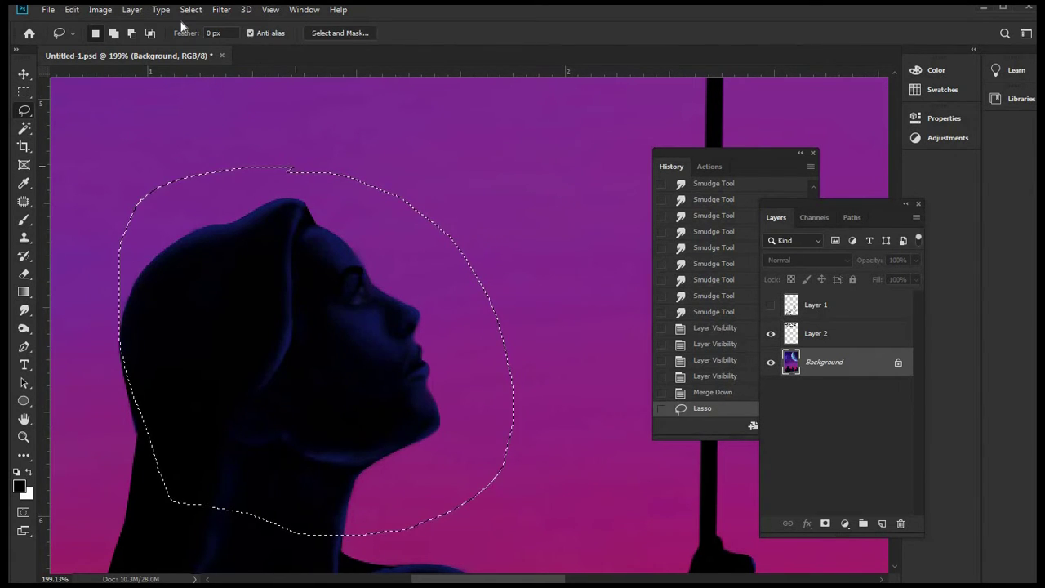
{"action": "left_click", "coordinate": [227, 11]}
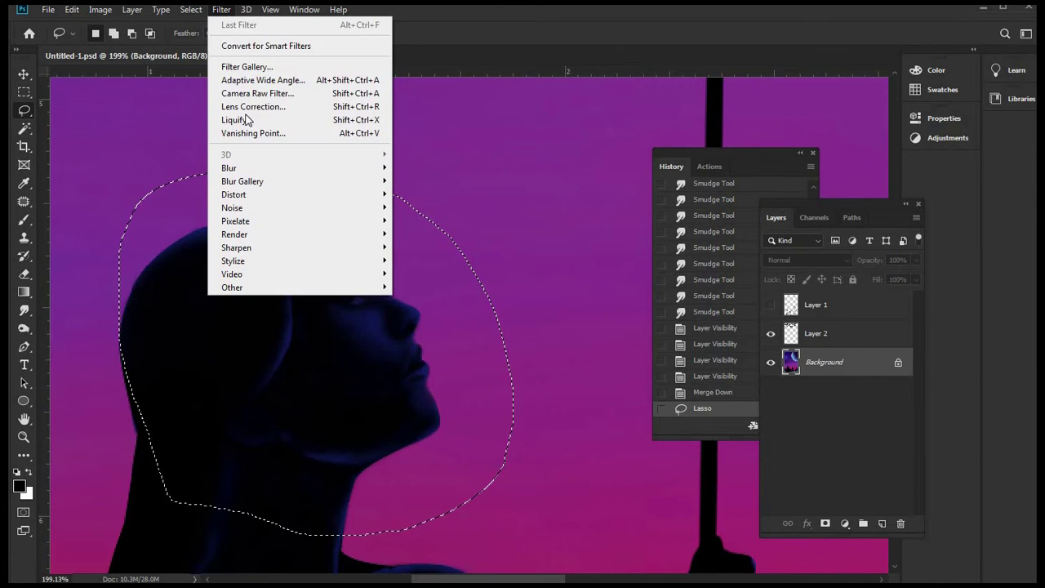
{"action": "left_click", "coordinate": [247, 119]}
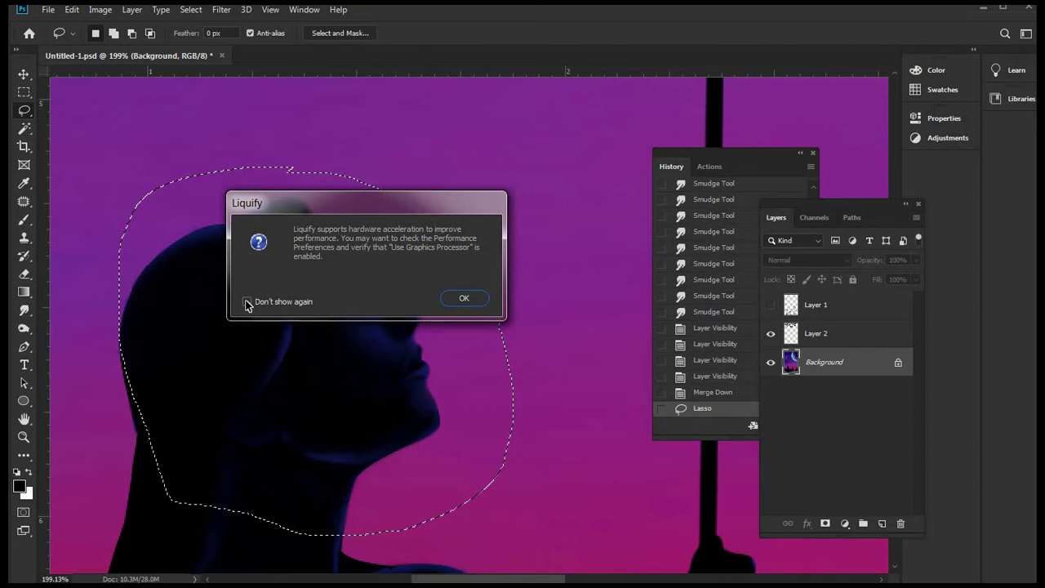
{"action": "left_click", "coordinate": [462, 298]}
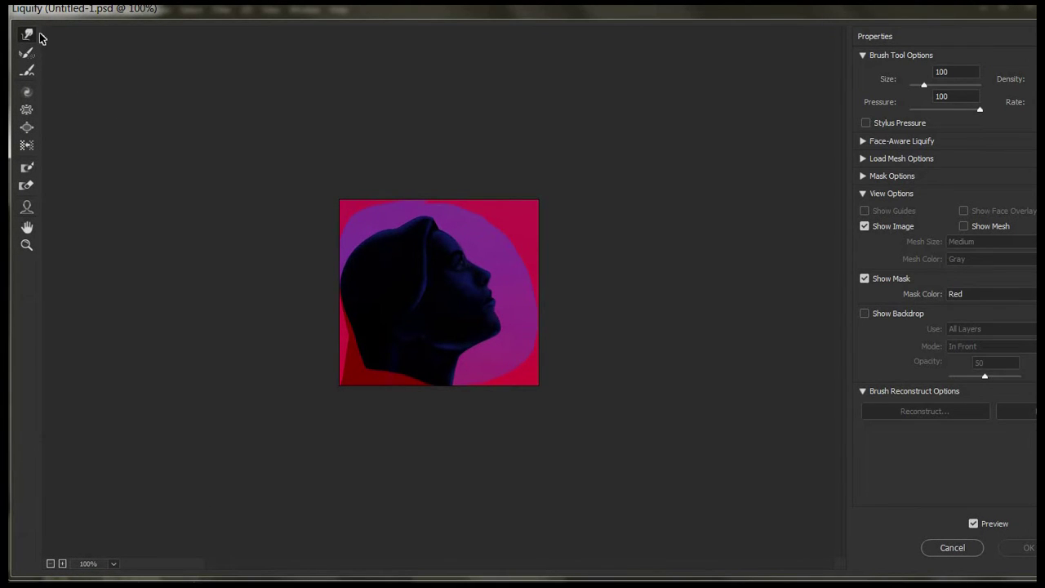
- Check the Eyes settings of Face-Aware Liquify for the head
{"action": "scroll", "coordinate": [539, 226], "scroll_direction": "up", "scroll_amount": 5, "text": "alt"}
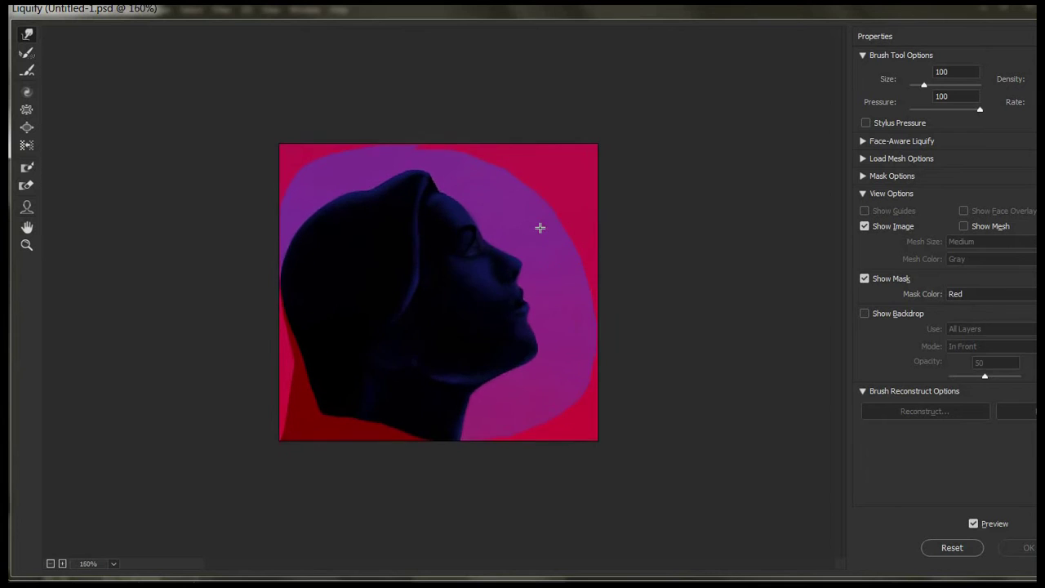
{"action": "left_click", "coordinate": [863, 142]}
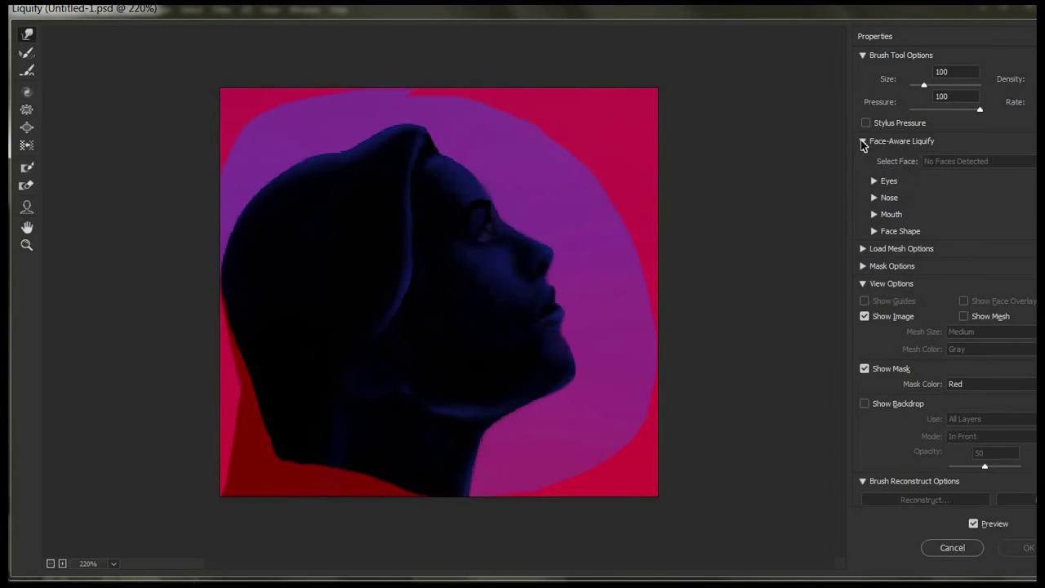
{"action": "left_click", "coordinate": [873, 183]}
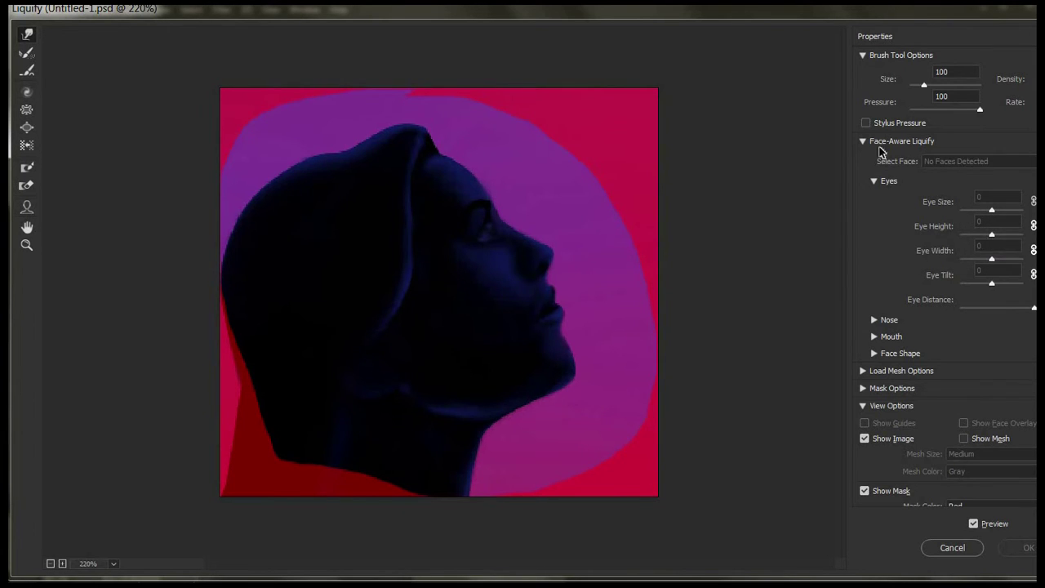
{"action": "left_click", "coordinate": [861, 142]}
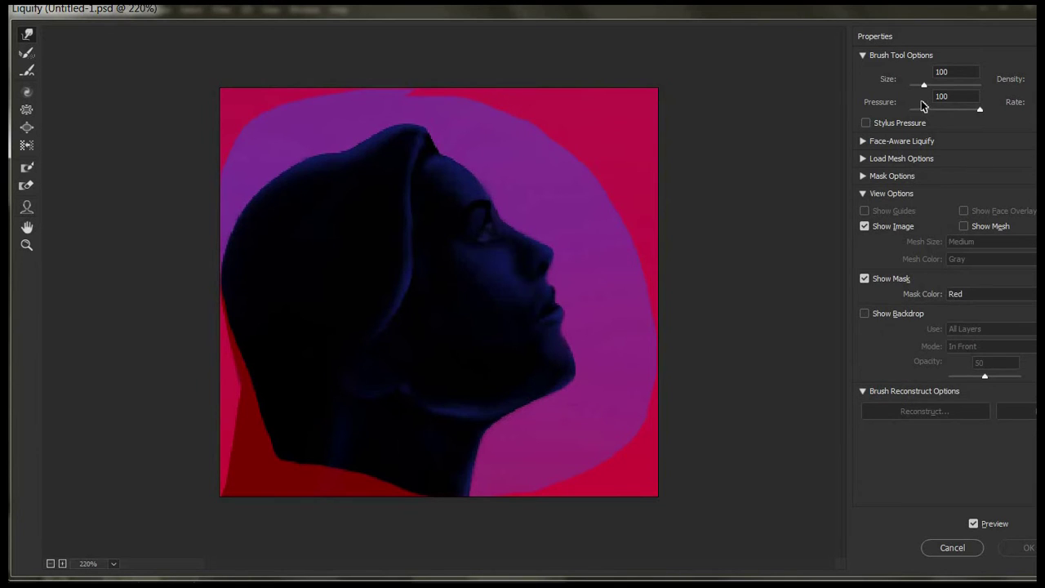
- Reshape the hood edge, eye, nose and mouth with Liquify's warp brush at sizes 53, 215 and 166, and apply the filter
{"action": "left_click_drag", "start_coordinate": [922, 86], "coordinate": [919, 86]}
{"action": "left_click_drag", "start_coordinate": [492, 217], "coordinate": [478, 233]}
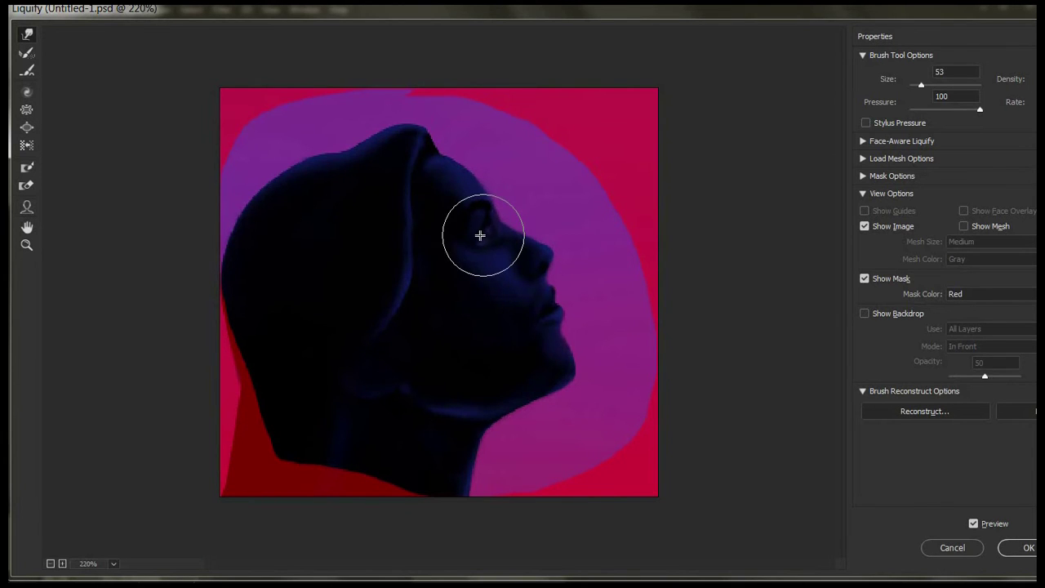
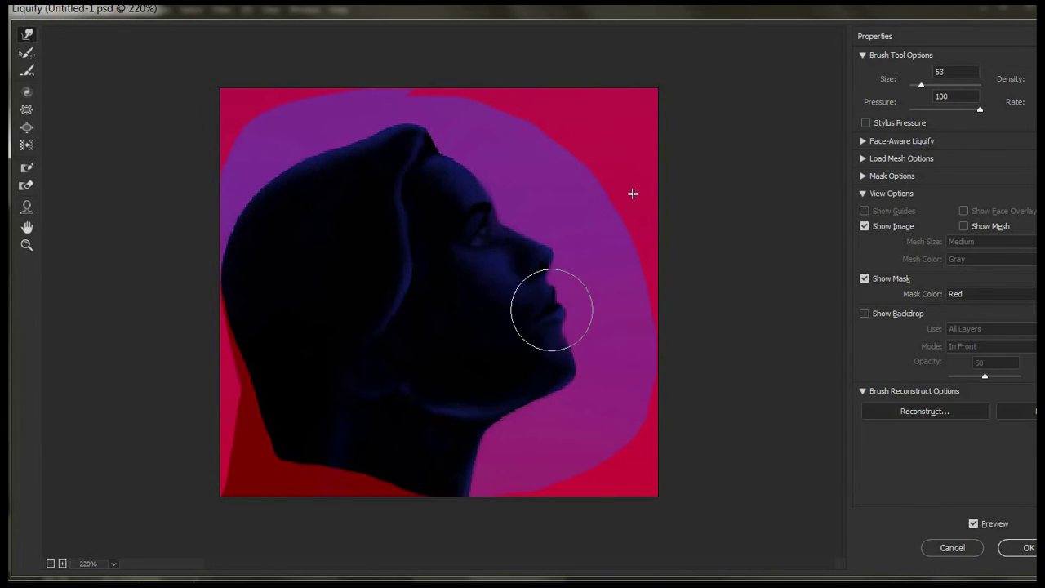
{"action": "left_click", "coordinate": [927, 85]}
{"action": "left_click", "coordinate": [926, 86]}
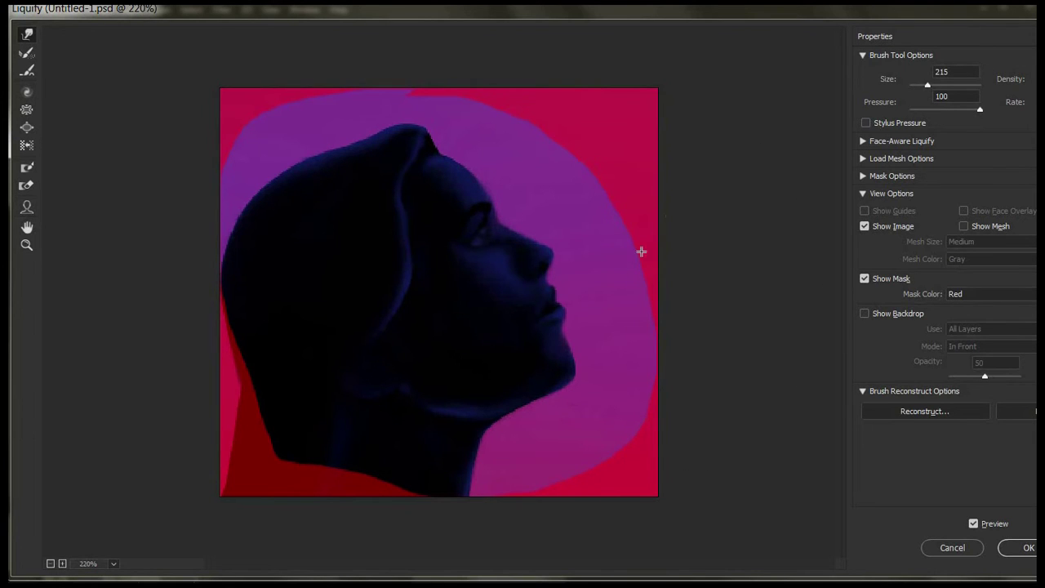
{"action": "left_click", "coordinate": [924, 85]}
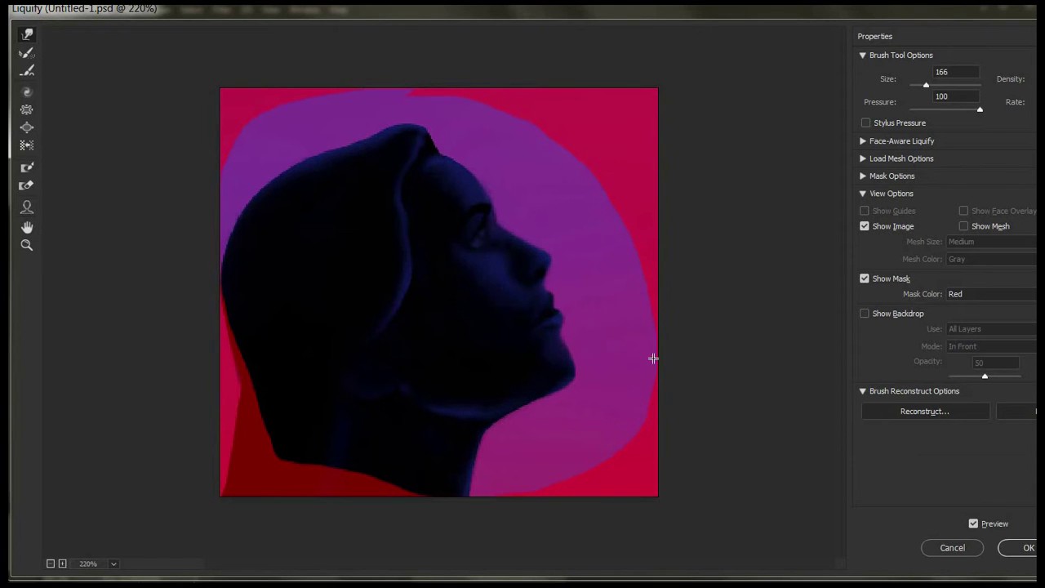
{"action": "left_click", "coordinate": [1023, 550]}
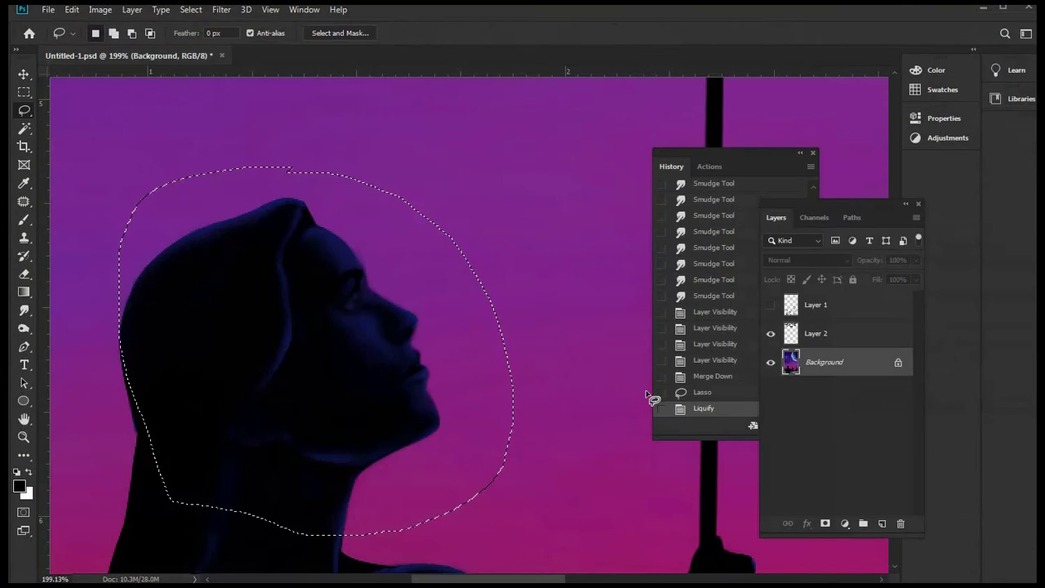
- Undo and redo the Liquify edit to compare the face, and deselect the head
{"action": "left_click", "coordinate": [653, 391]}
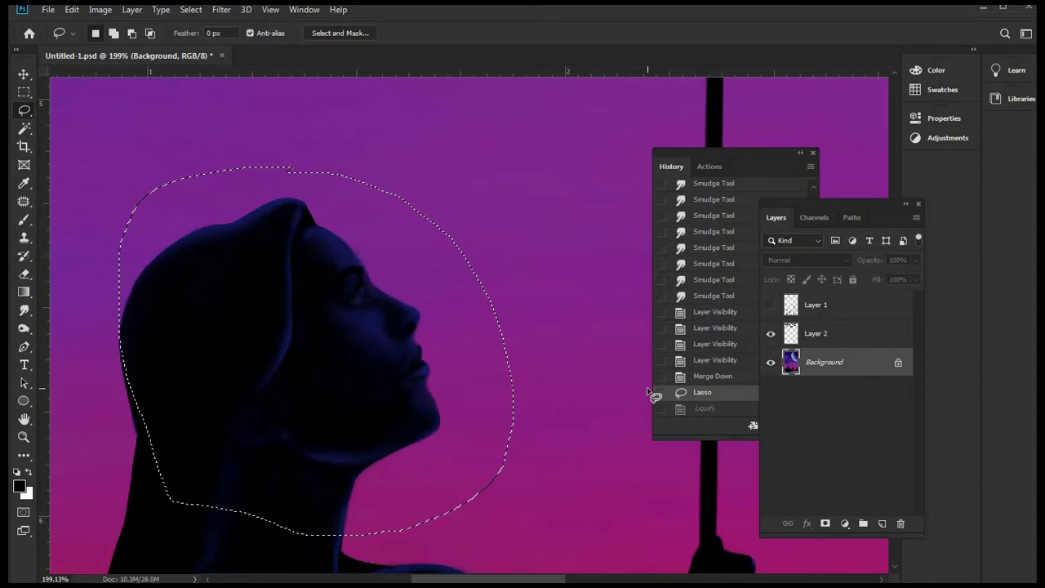
{"action": "key", "text": "ctrl+shift+z"}
{"action": "key", "text": "ctrl+d"}
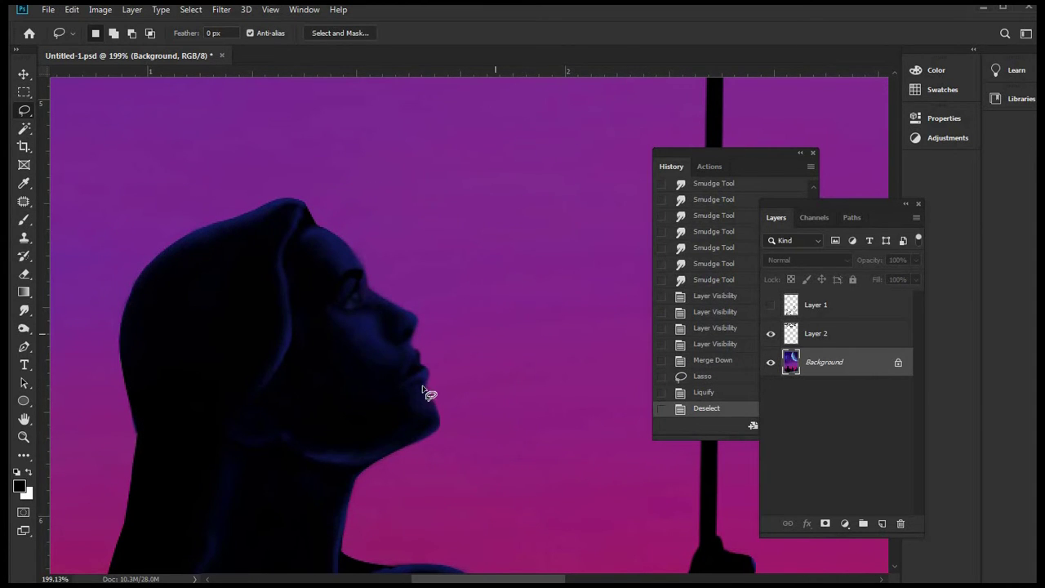
- Examine the reshaped face against the whole painting and up close
{"action": "scroll", "coordinate": [443, 400], "scroll_direction": "down", "scroll_amount": 5}
{"action": "scroll", "coordinate": [447, 397], "scroll_direction": "down", "scroll_amount": 5}
{"action": "scroll", "coordinate": [448, 439], "scroll_direction": "up", "scroll_amount": 2}
{"action": "scroll", "coordinate": [457, 436], "scroll_direction": "down", "scroll_amount": 2}
{"action": "scroll", "coordinate": [457, 432], "scroll_direction": "down", "scroll_amount": 1}
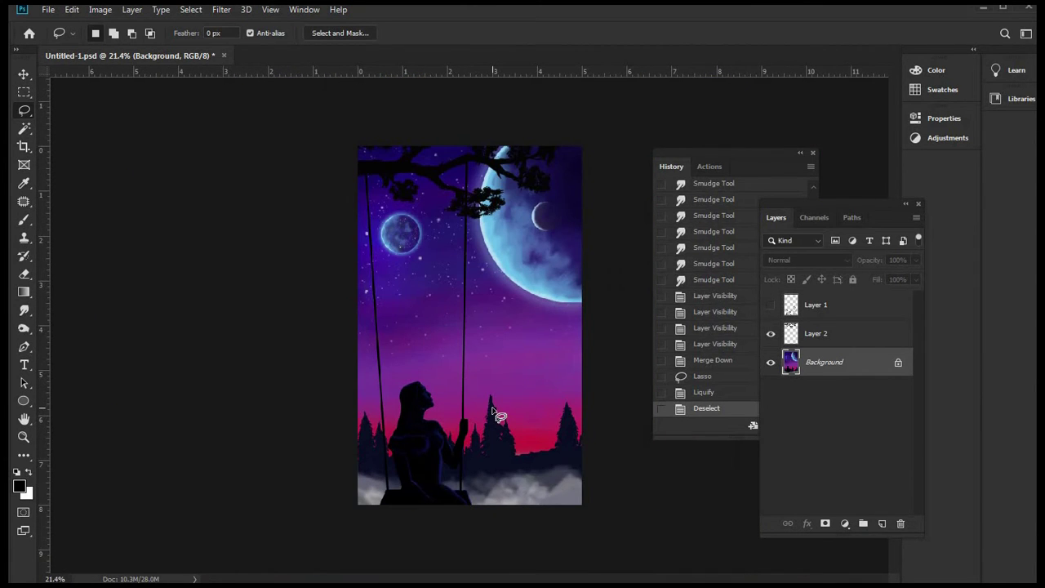
{"action": "scroll", "coordinate": [461, 421], "scroll_direction": "up", "scroll_amount": 1}
{"action": "scroll", "coordinate": [388, 445], "scroll_direction": "up", "scroll_amount": 1}
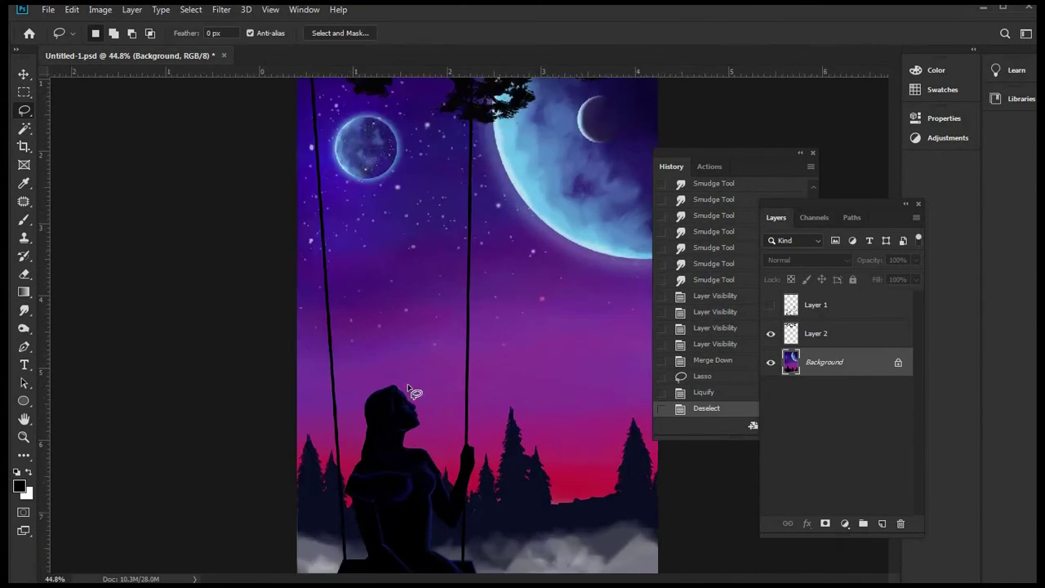
{"action": "scroll", "coordinate": [411, 392], "scroll_direction": "up", "scroll_amount": 6}
{"action": "scroll", "coordinate": [425, 369], "scroll_direction": "down", "scroll_amount": 4}
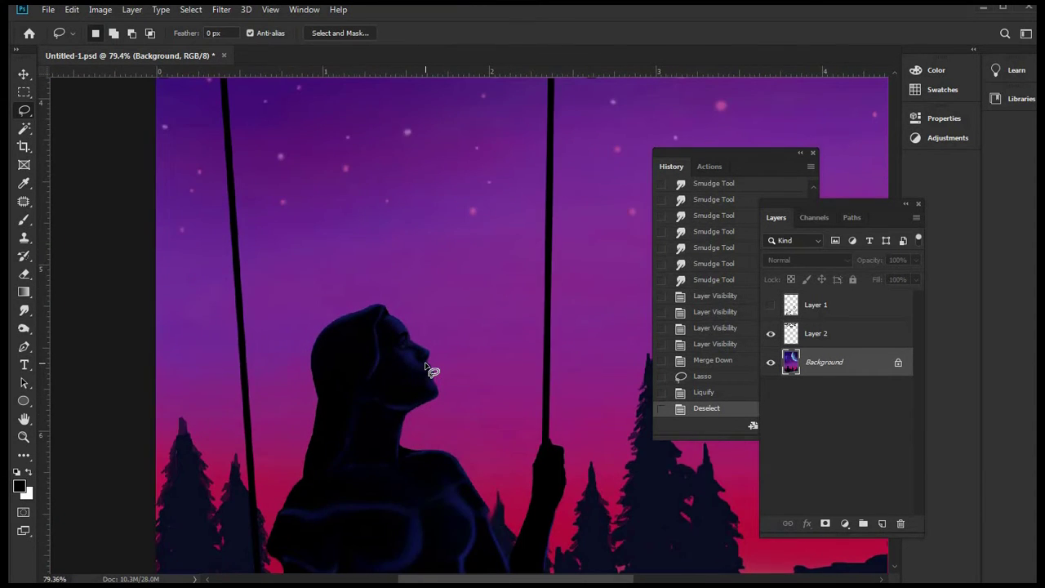
{"action": "scroll", "coordinate": [531, 494], "scroll_direction": "down", "scroll_amount": 2}
- Toggle the visibility of Layer 2 and Layer 1 in turn to compare their content around the raised hand
{"action": "scroll", "coordinate": [536, 466], "scroll_direction": "up", "scroll_amount": 5}
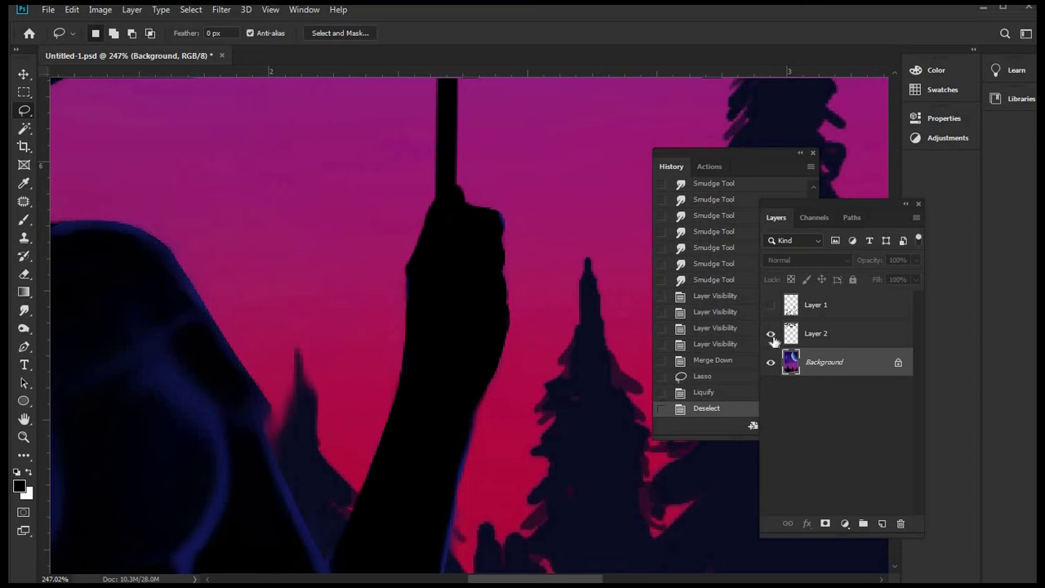
{"action": "left_click", "coordinate": [770, 334]}
{"action": "left_click", "coordinate": [770, 305]}
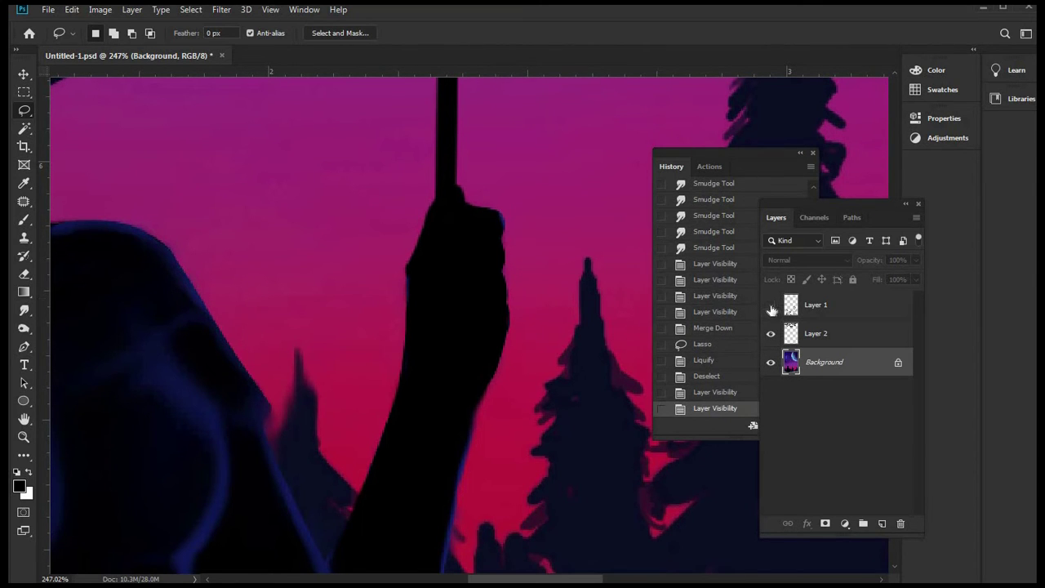
{"action": "left_click", "coordinate": [771, 305]}
{"action": "left_click", "coordinate": [770, 305]}
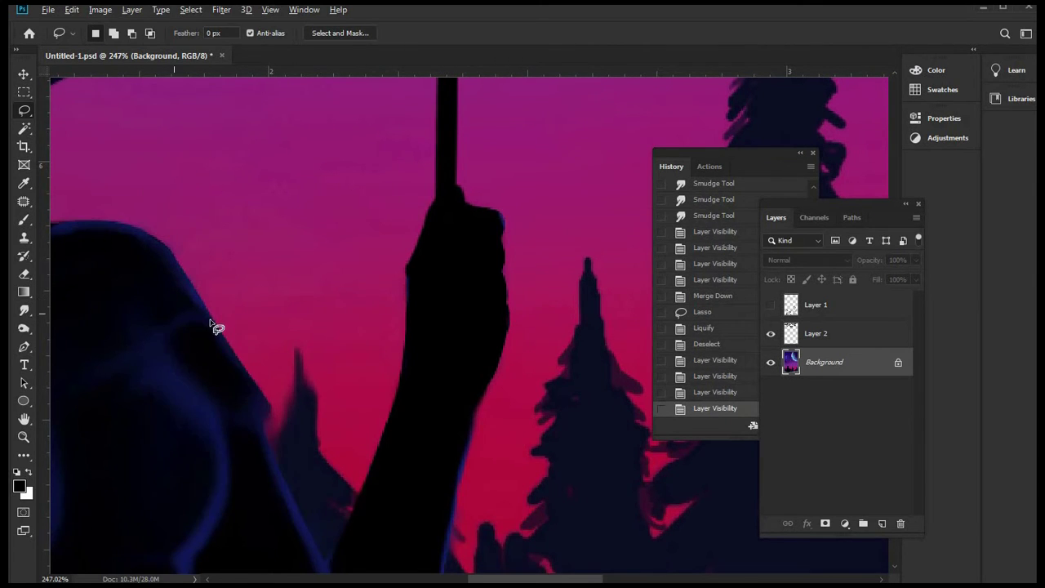
- Make Layer 2 active and sample the dark blue at the girl's jaw and neck edge as the foreground color
{"action": "scroll", "coordinate": [214, 324], "scroll_direction": "down", "scroll_amount": 2}
{"action": "scroll", "coordinate": [215, 325], "scroll_direction": "down", "scroll_amount": 3}
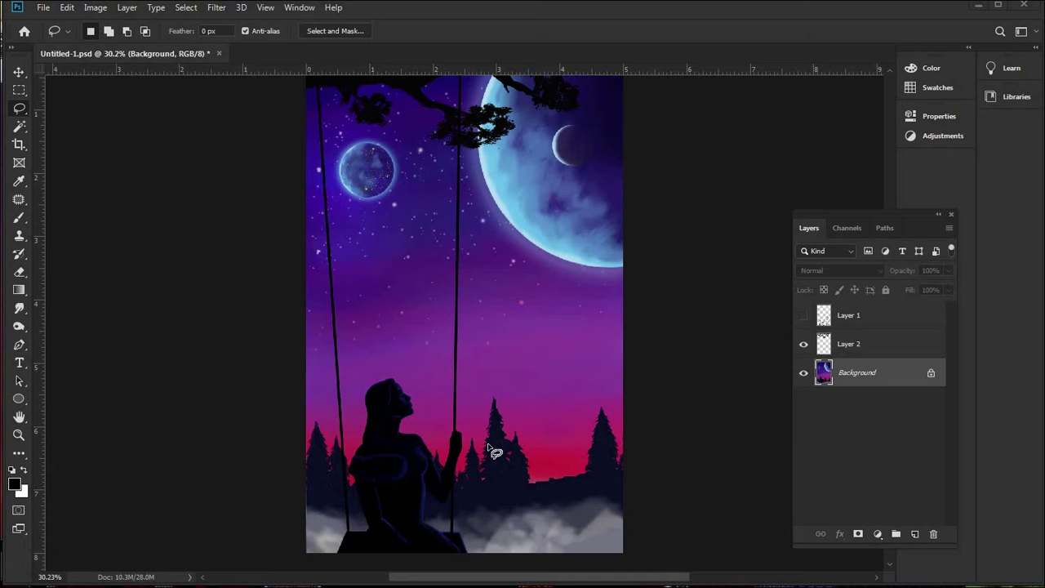
{"action": "left_click", "coordinate": [852, 351]}
{"action": "key", "text": "z"}
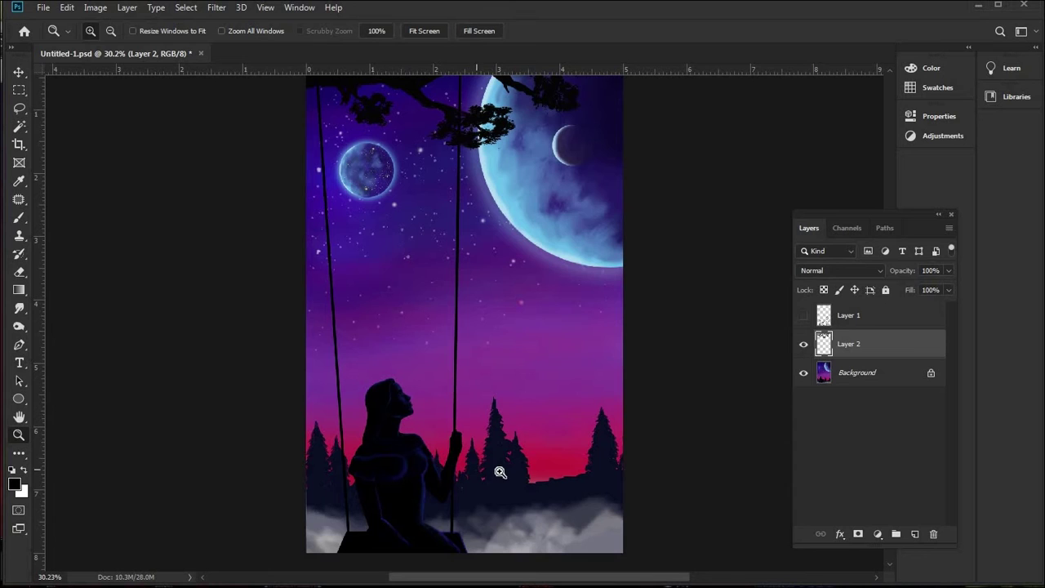
{"action": "left_click", "coordinate": [478, 462]}
{"action": "left_click", "coordinate": [462, 443]}
{"action": "left_click", "coordinate": [451, 419]}
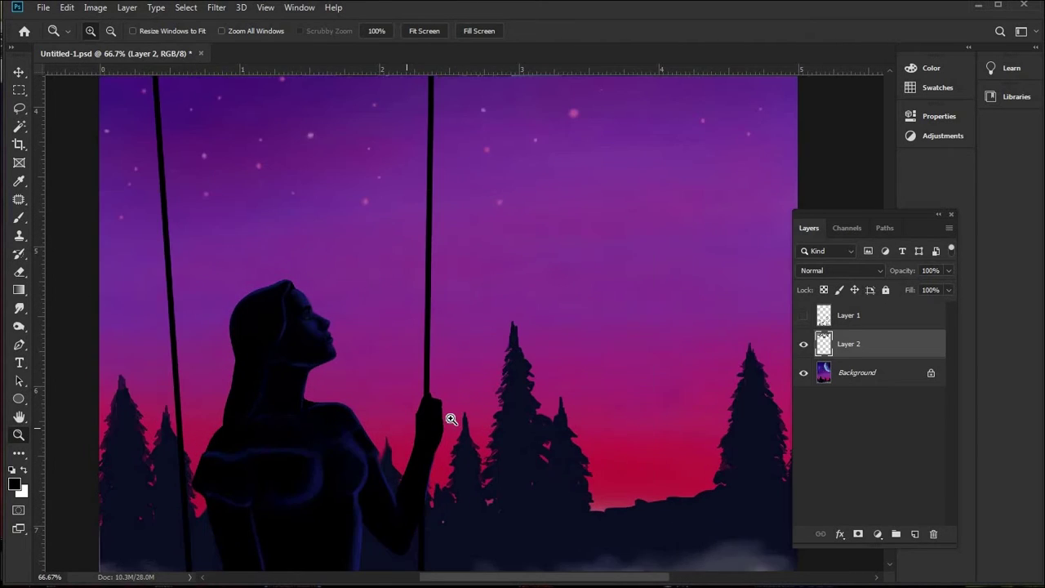
{"action": "left_click", "coordinate": [452, 419]}
{"action": "left_click", "coordinate": [454, 417]}
{"action": "left_click", "coordinate": [20, 181]}
{"action": "left_click", "coordinate": [78, 260]}
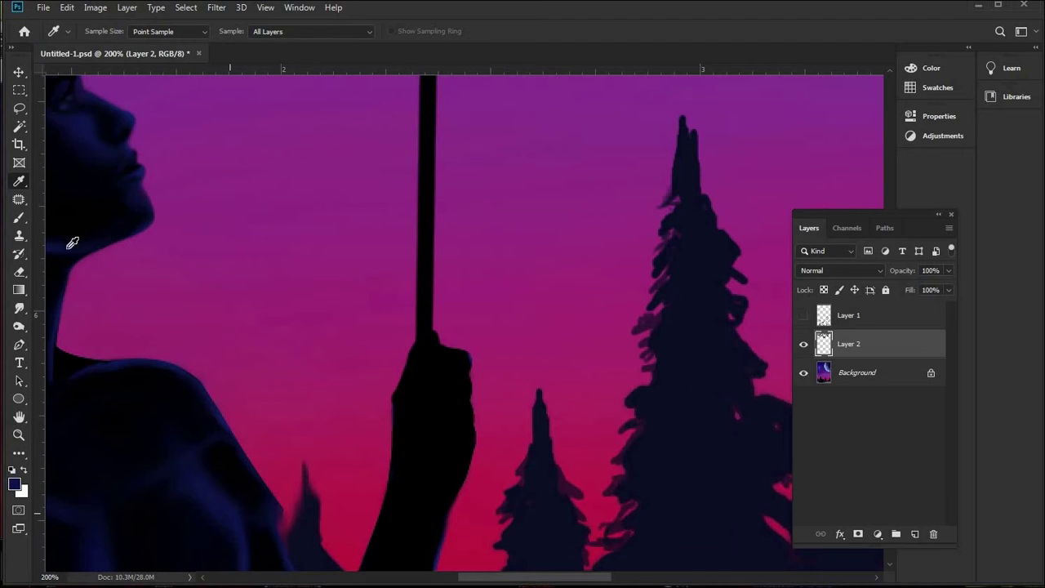
- Brighten the sampled foreground color to a blue of about #16216d
{"action": "left_click", "coordinate": [21, 218]}
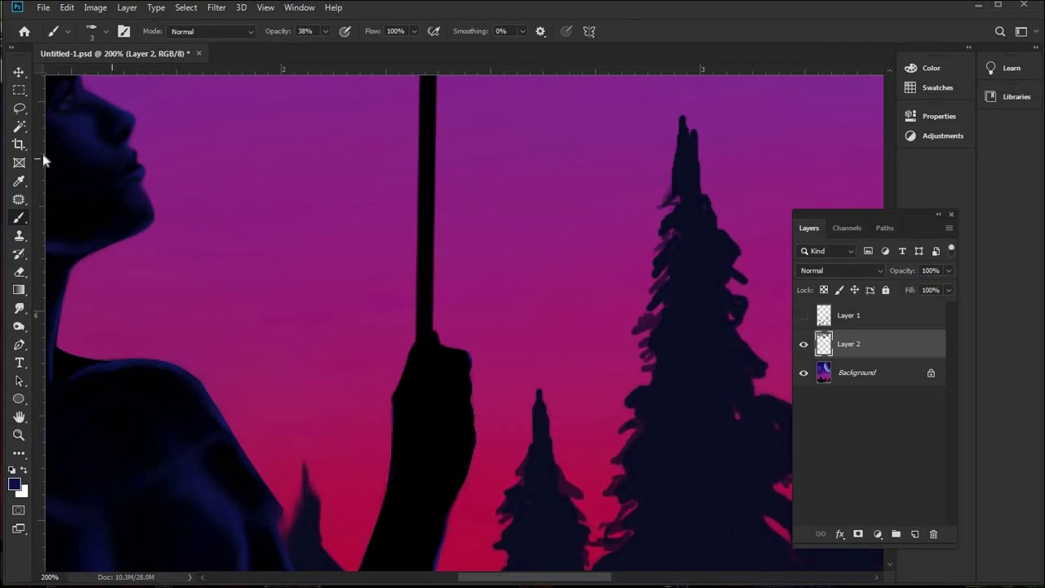
{"action": "left_click", "coordinate": [22, 182]}
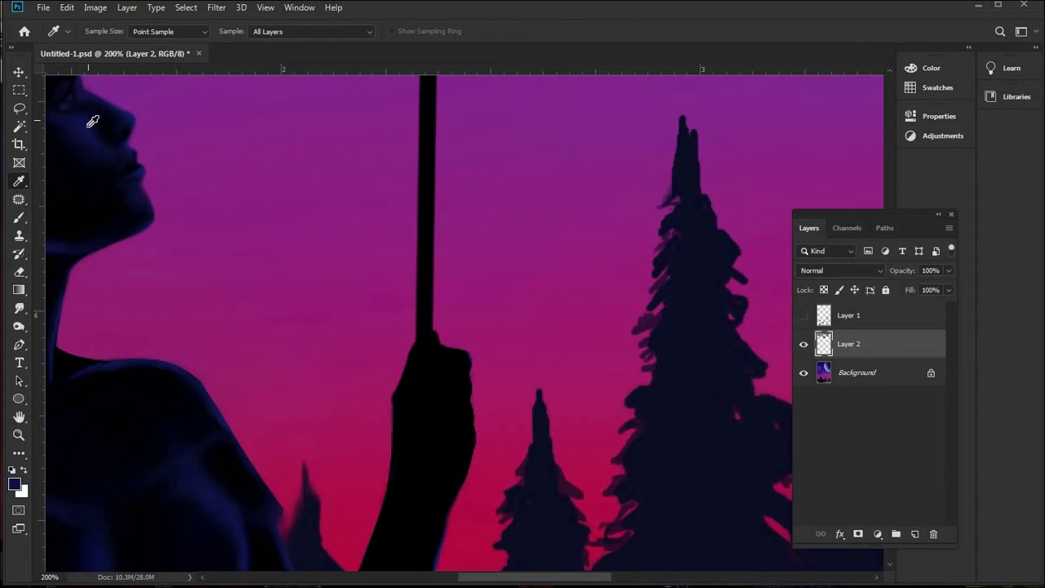
{"action": "left_click", "coordinate": [15, 485]}
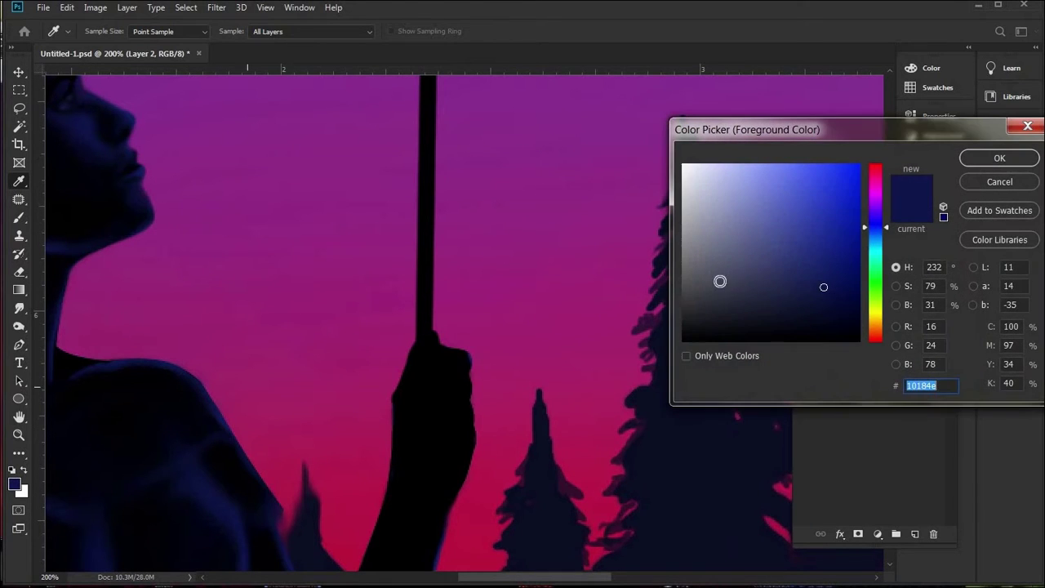
{"action": "left_click", "coordinate": [822, 264]}
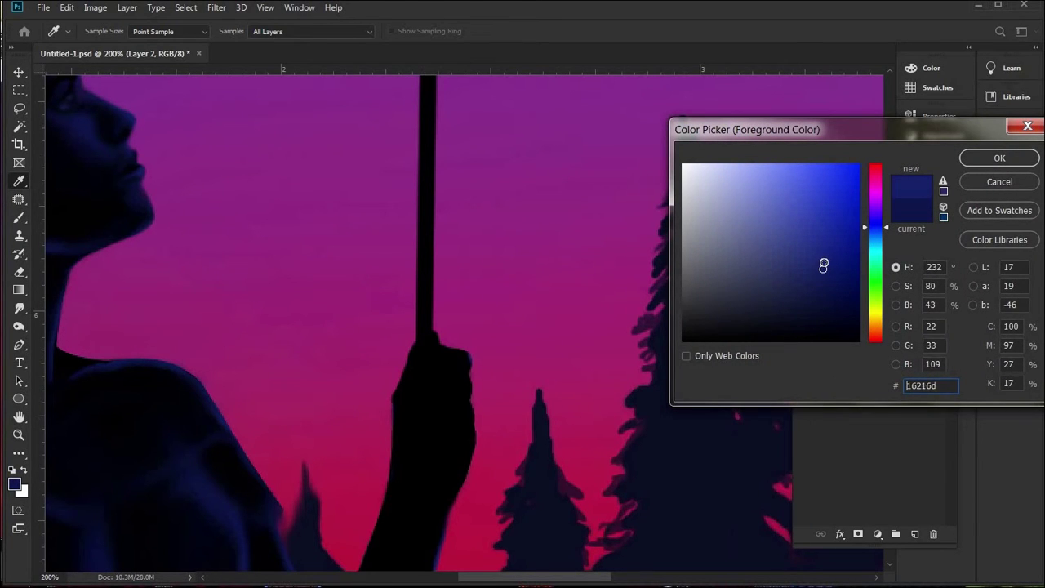
{"action": "left_click", "coordinate": [975, 158]}
- Paint thin blue rim highlights along the knuckles, fingers and wrist of the raised hand on Layer 2, raising the brush opacity to 52%
{"action": "left_click", "coordinate": [20, 217]}
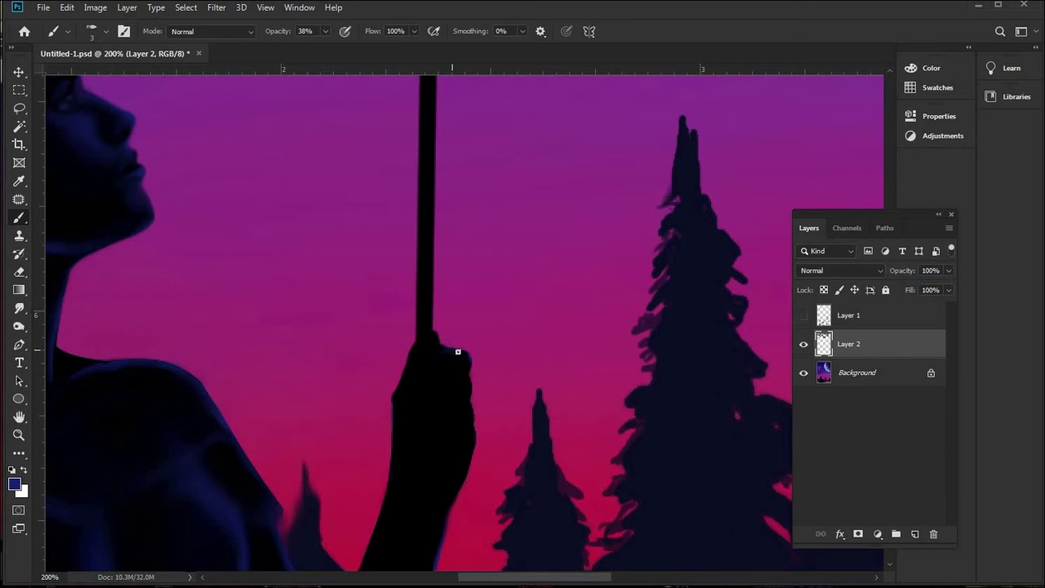
{"action": "left_click", "coordinate": [325, 31]}
{"action": "left_click_drag", "start_coordinate": [325, 47], "coordinate": [335, 49]}
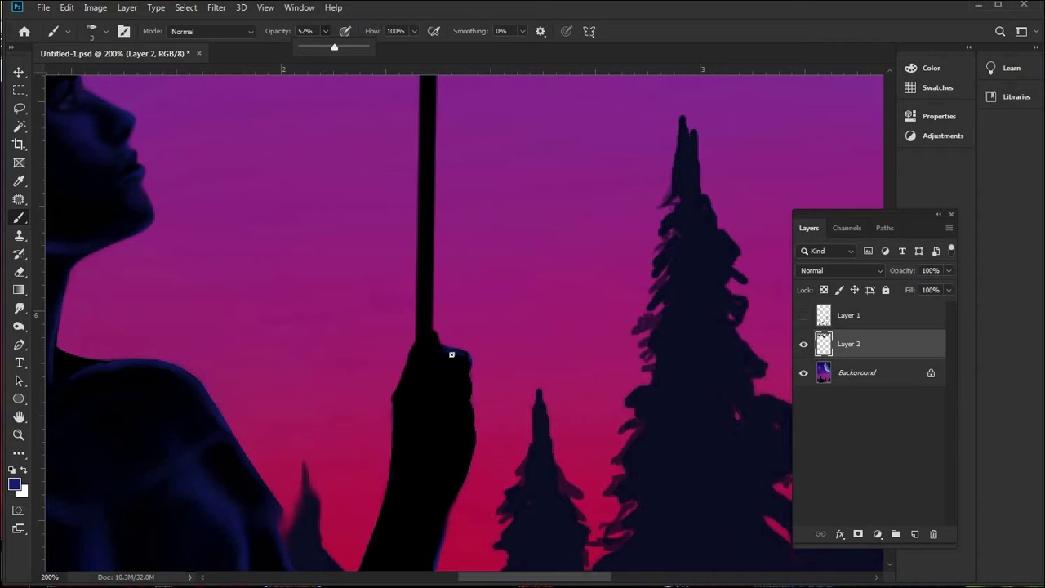
{"action": "left_click", "coordinate": [464, 355]}
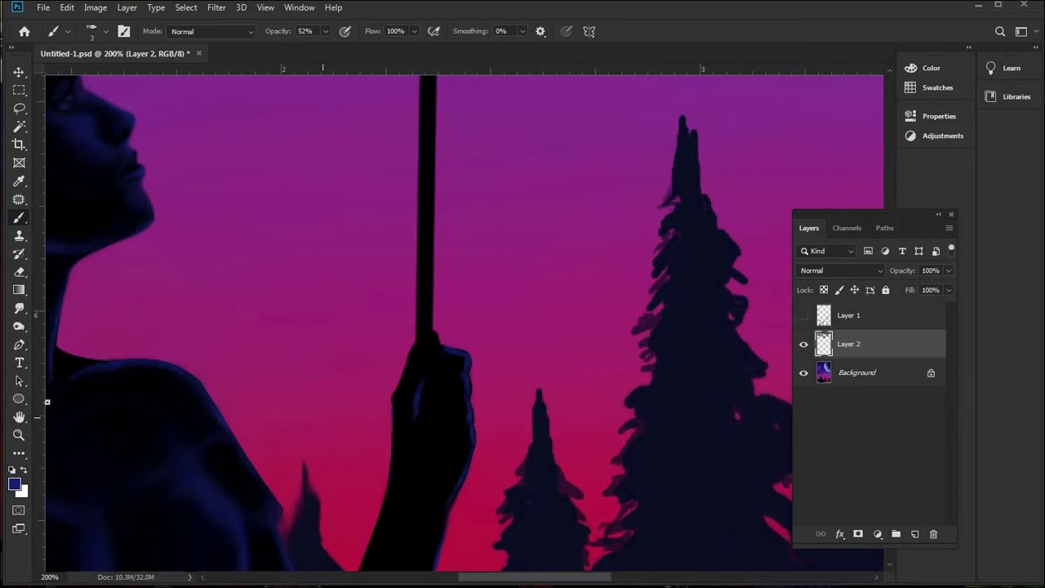
{"action": "scroll", "coordinate": [57, 403], "scroll_direction": "down", "scroll_amount": 1}
{"action": "left_click", "coordinate": [19, 434]}
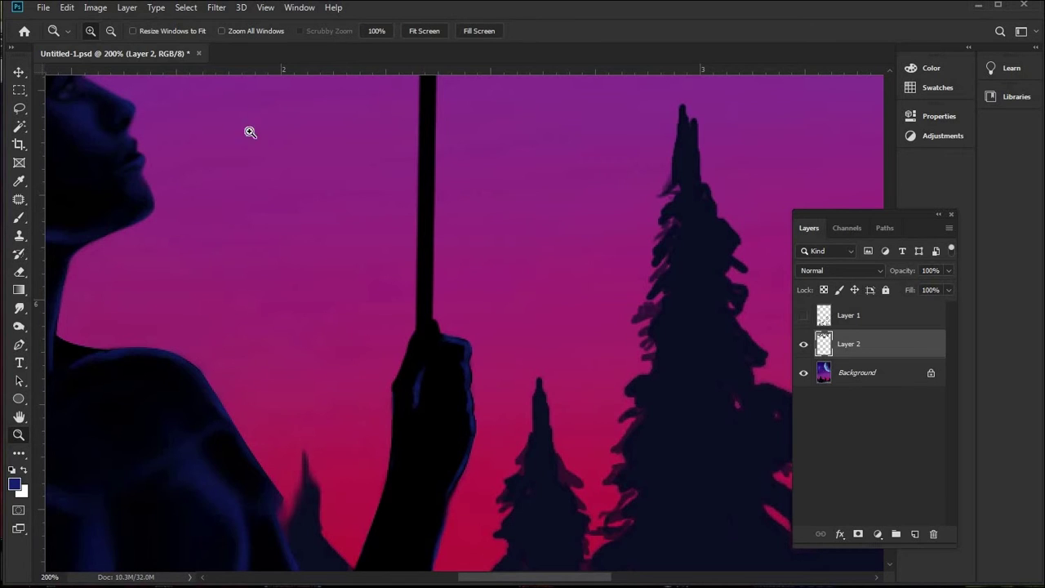
{"action": "scroll", "coordinate": [441, 24], "scroll_direction": "up", "scroll_amount": 1}
{"action": "left_click", "coordinate": [443, 30]}
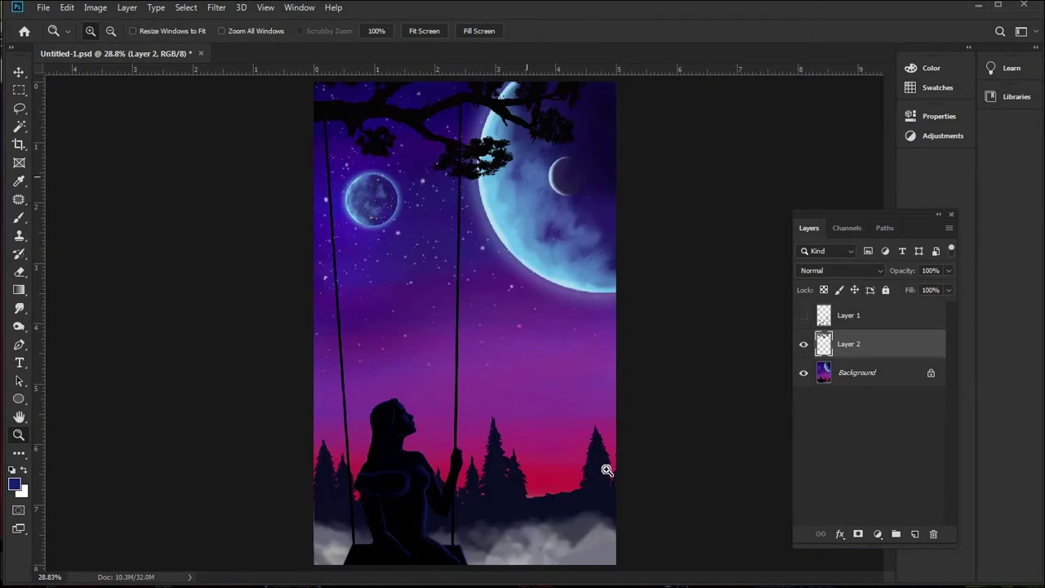
- Extend the blue rim highlight down the outer edge of the raised wrist and forearm on Layer 2
{"action": "left_click", "coordinate": [530, 472]}
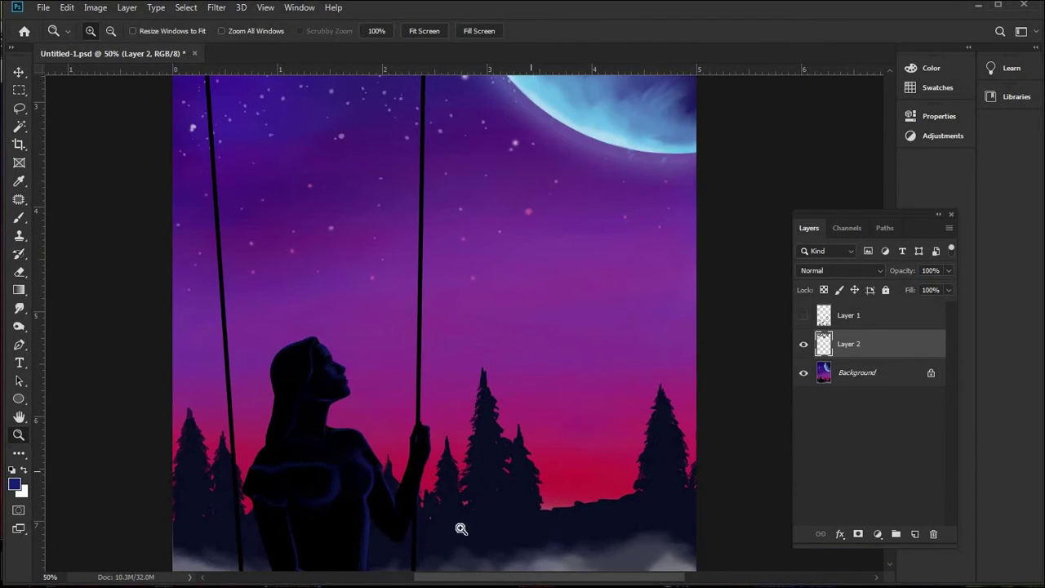
{"action": "left_click", "coordinate": [427, 479]}
{"action": "left_click", "coordinate": [437, 439]}
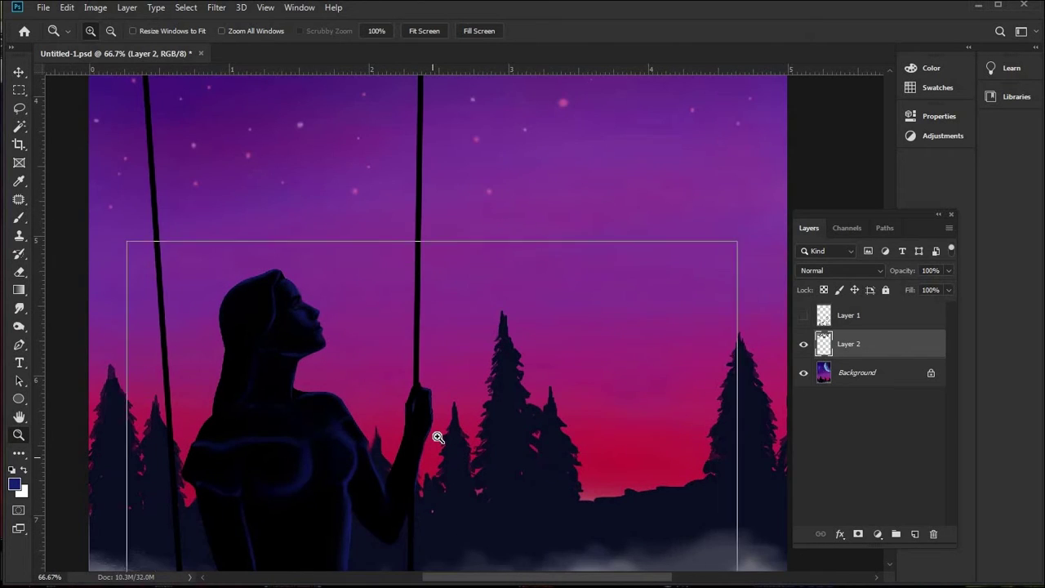
{"action": "left_click", "coordinate": [436, 439]}
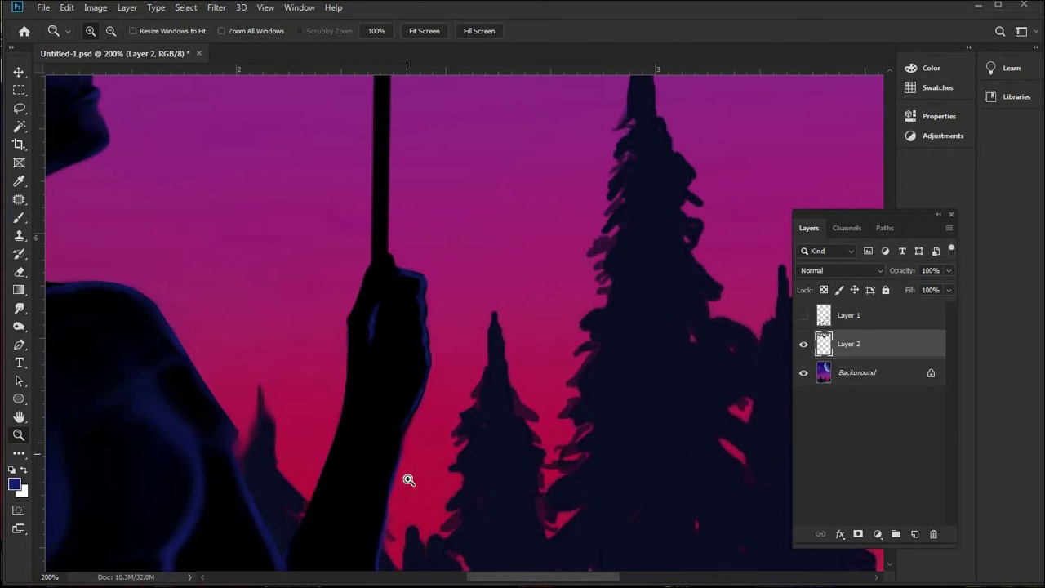
{"action": "left_click", "coordinate": [403, 471]}
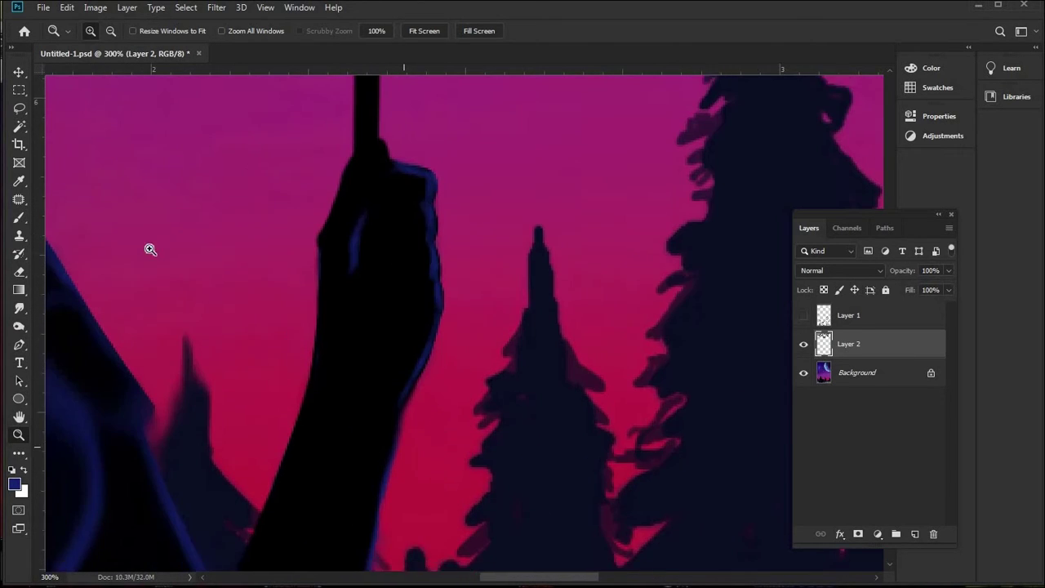
{"action": "left_click", "coordinate": [27, 218]}
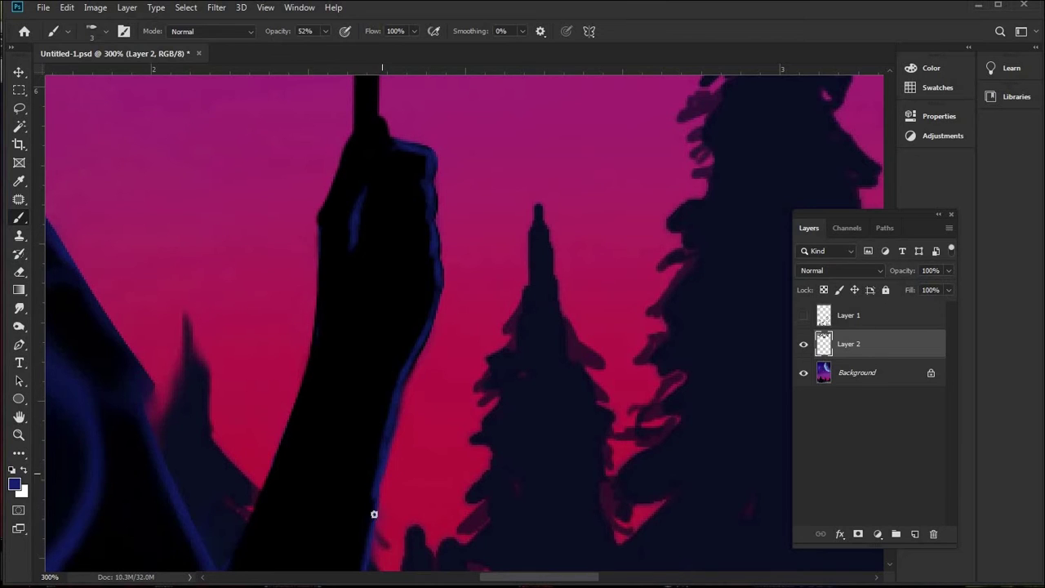
- Sample the crimson of the sky and clean up the outer edge of the raised forearm with it
{"action": "left_click", "coordinate": [19, 181]}
{"action": "left_click", "coordinate": [125, 276]}
{"action": "key", "text": "b"}
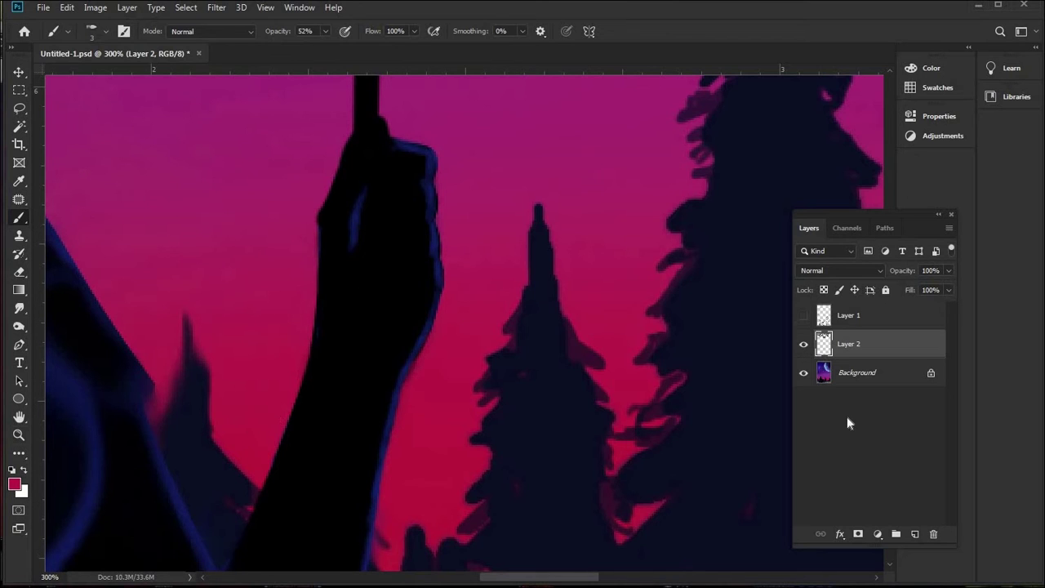
- Toggle the visibility of Layer 2 while viewing the whole painting to compare it with and without the recent additions
{"action": "left_click", "coordinate": [805, 344]}
{"action": "key", "text": "z"}
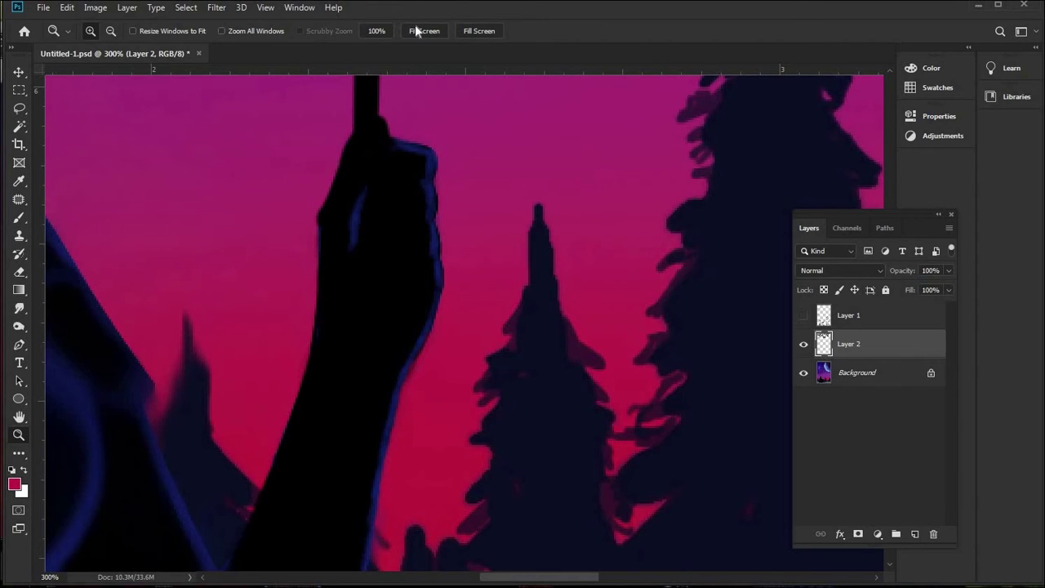
{"action": "left_click", "coordinate": [417, 31]}
{"action": "left_click", "coordinate": [803, 345]}
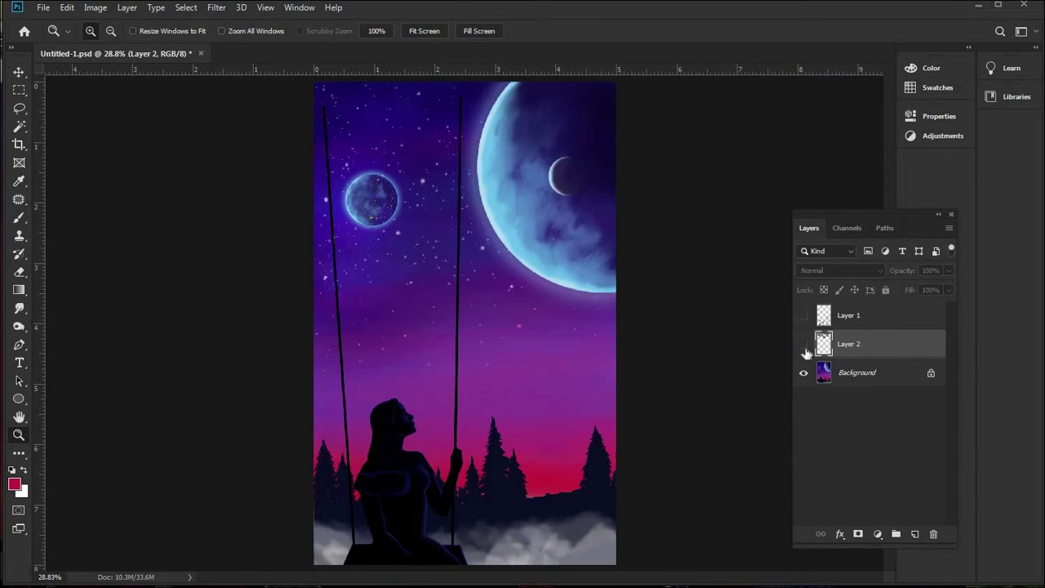
{"action": "left_click", "coordinate": [803, 345]}
{"action": "left_click", "coordinate": [803, 344]}
{"action": "left_click", "coordinate": [744, 350]}
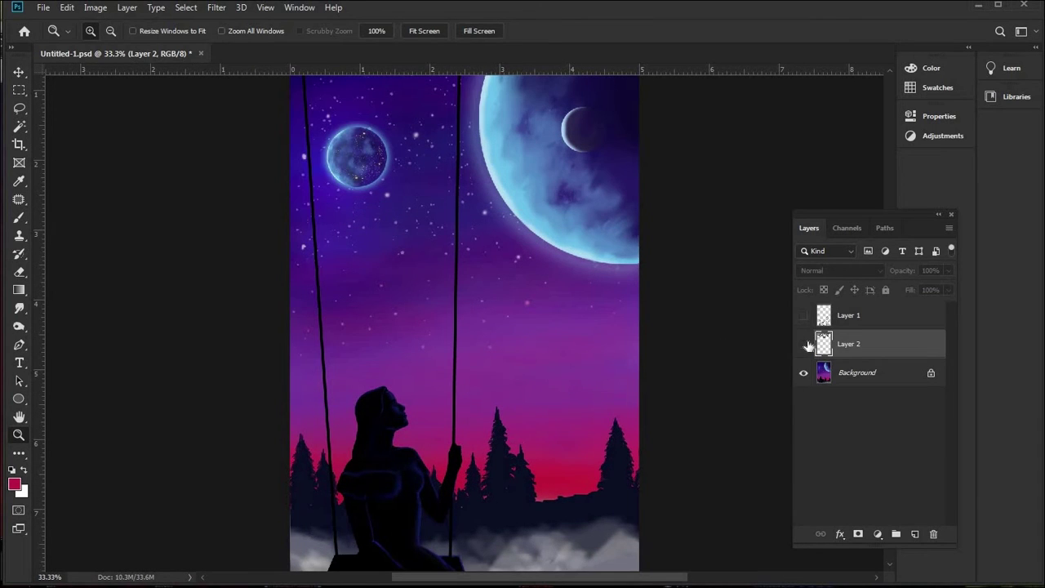
{"action": "left_click", "coordinate": [804, 344]}
{"action": "scroll", "coordinate": [550, 275], "scroll_direction": "up", "scroll_amount": 3}
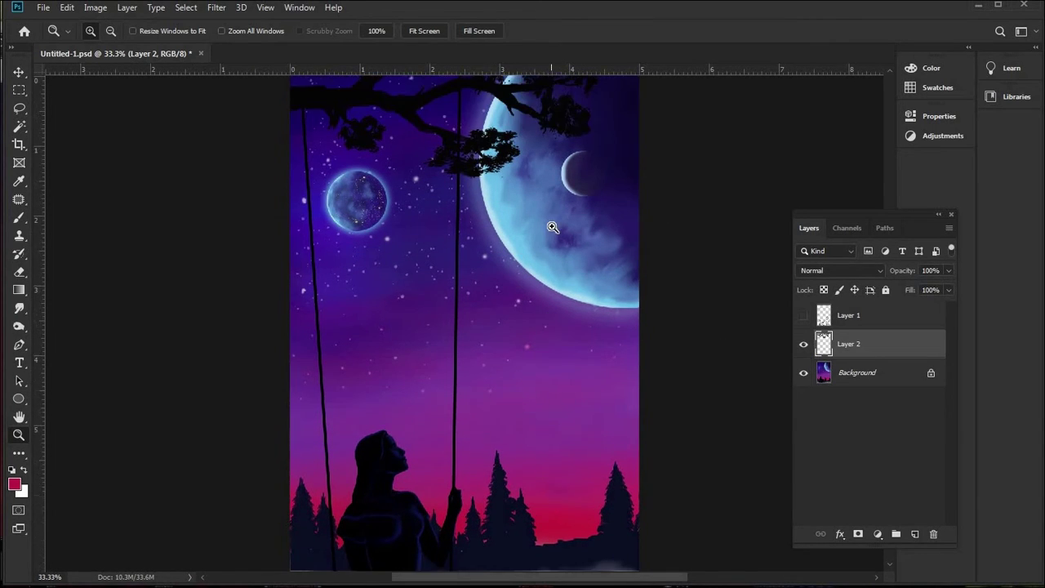
{"action": "left_click", "coordinate": [804, 346]}
{"action": "left_click", "coordinate": [804, 346]}
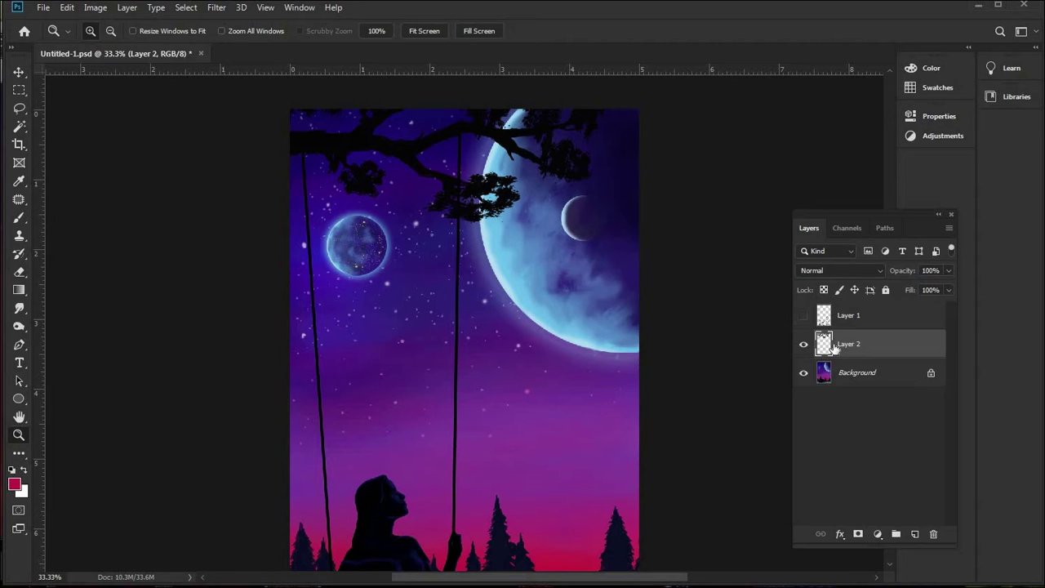
- Merge Layer 2 down into the Background layer
{"action": "key", "text": "ctrl+e"}
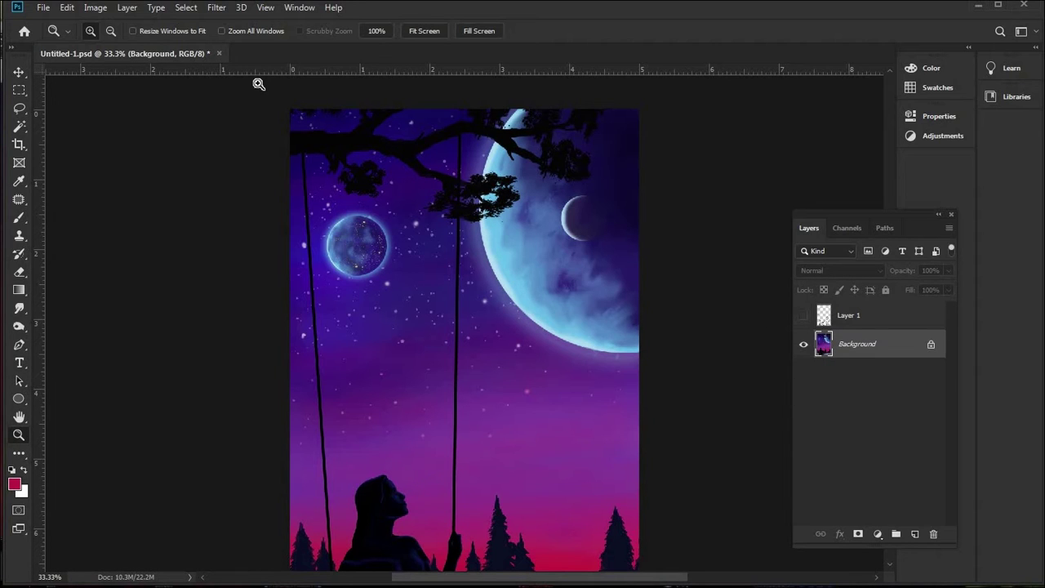
{"action": "key", "text": "ctrl+z"}
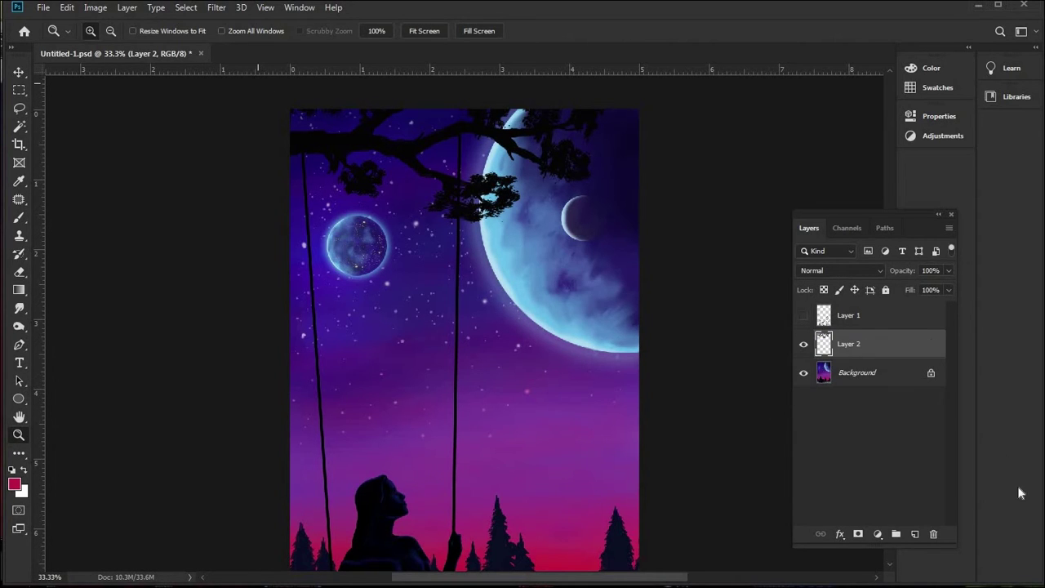
{"action": "right_click", "coordinate": [854, 351]}
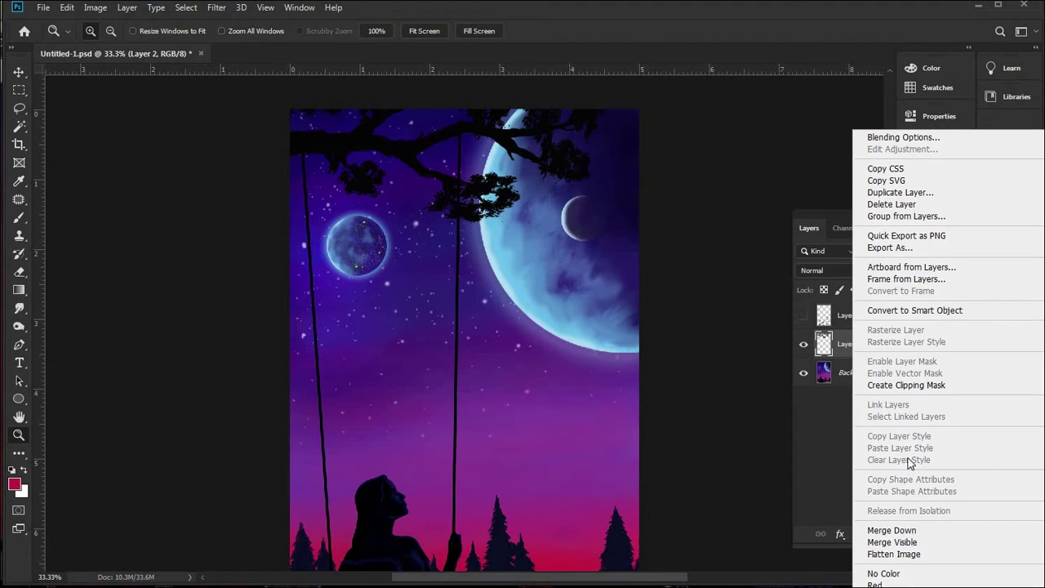
{"action": "left_click", "coordinate": [893, 530]}
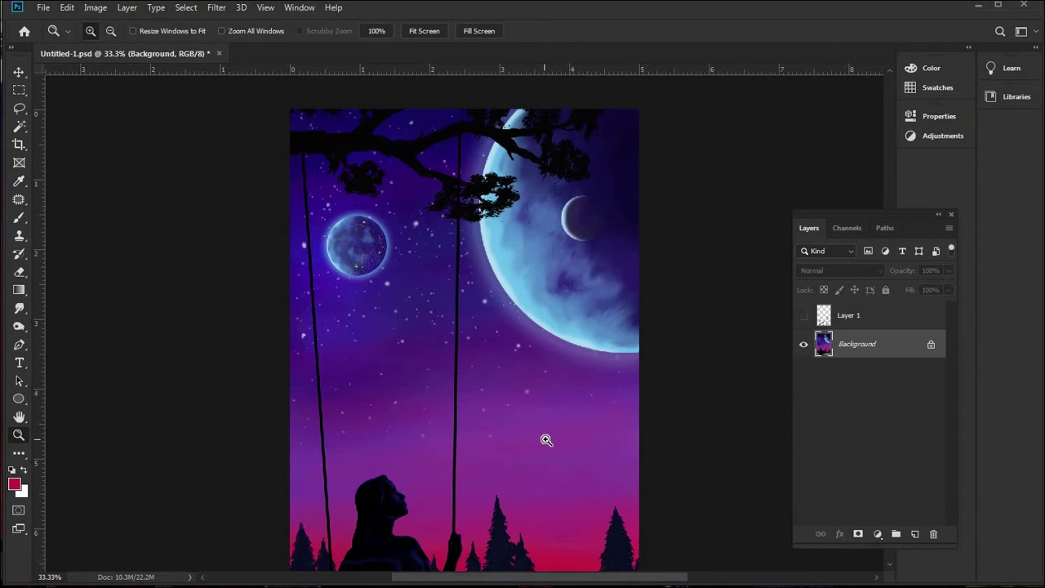
- Show the Layer 1 sketch and add a new empty layer directly above the Background
{"action": "scroll", "coordinate": [546, 440], "scroll_direction": "down", "scroll_amount": 4}
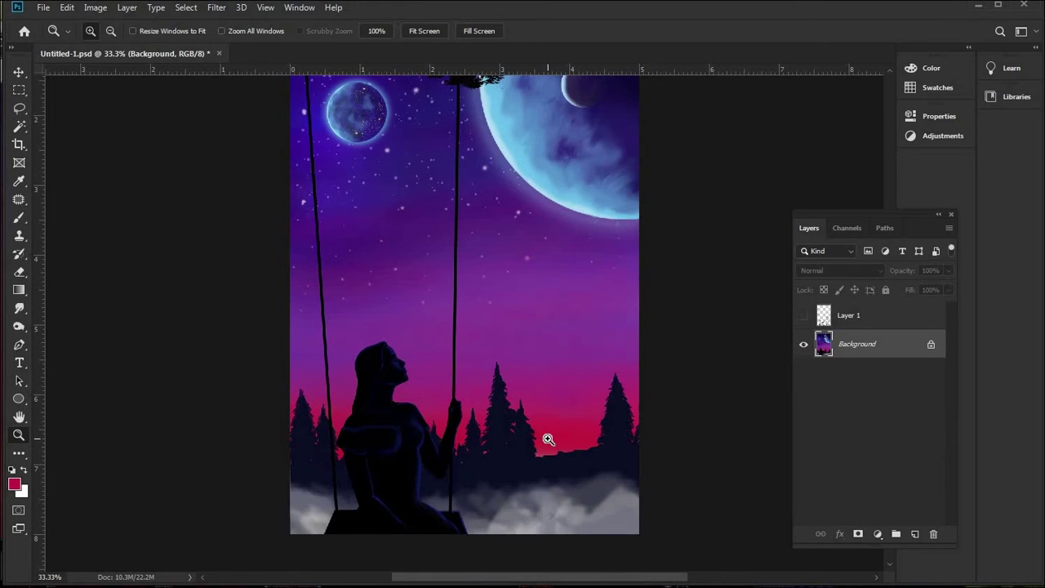
{"action": "scroll", "coordinate": [546, 444], "scroll_direction": "down", "scroll_amount": 1}
{"action": "scroll", "coordinate": [549, 437], "scroll_direction": "up", "scroll_amount": 1}
{"action": "left_click", "coordinate": [804, 317]}
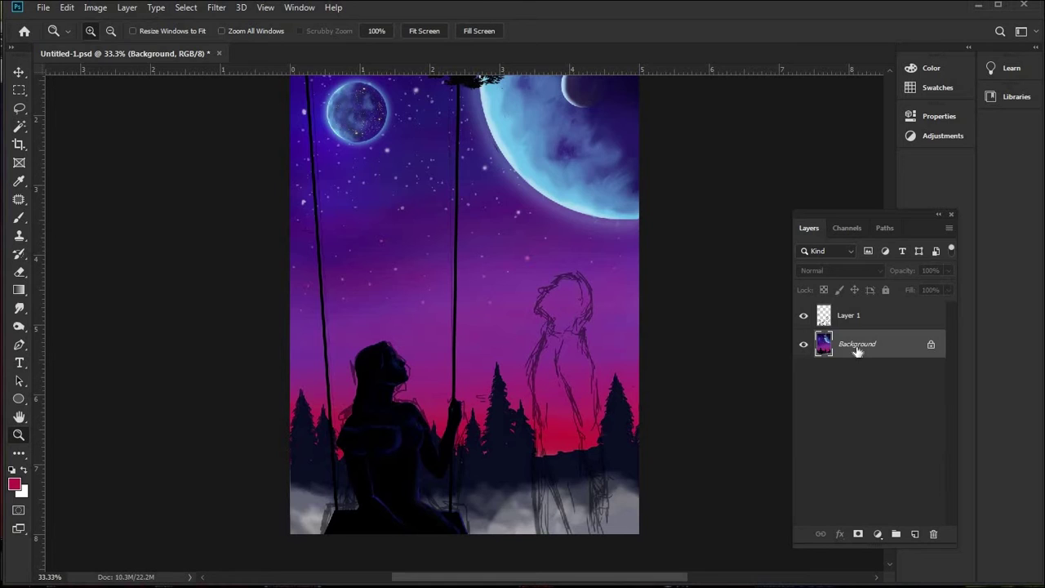
{"action": "left_click", "coordinate": [915, 535]}
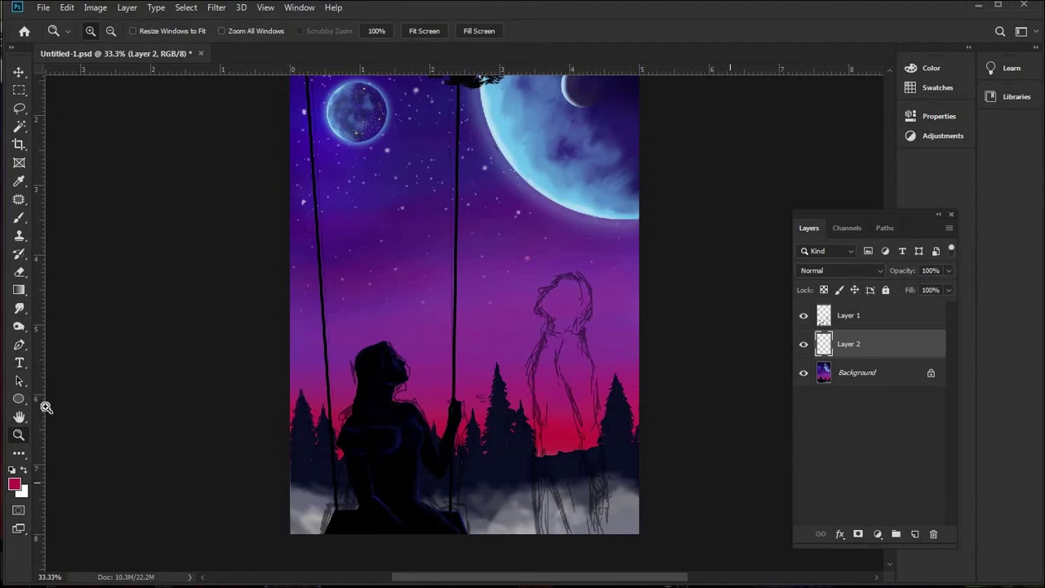
- Sample the near-black of the girl's silhouette as the foreground color for the standing figure
{"action": "left_click", "coordinate": [21, 183]}
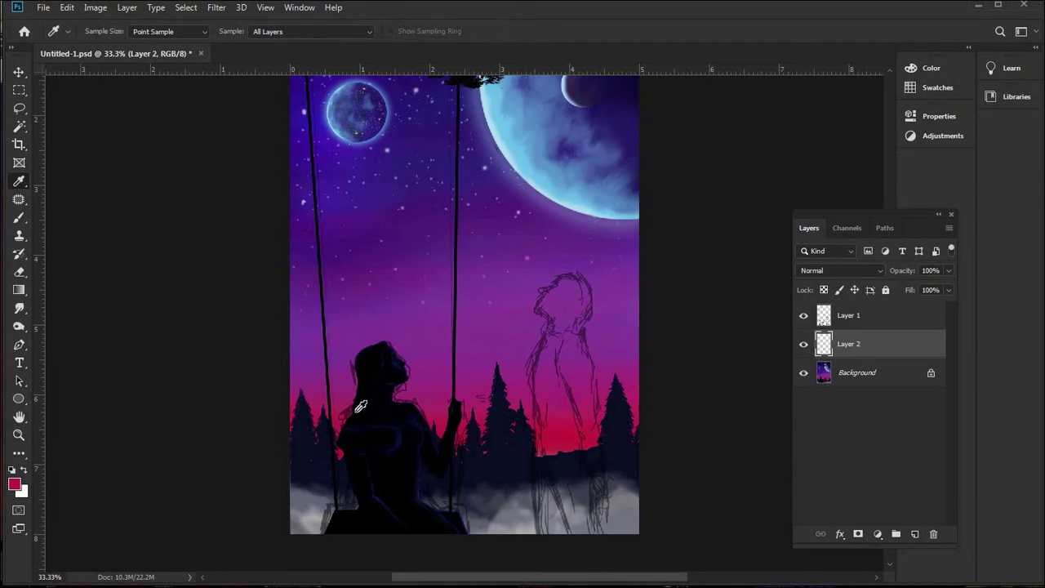
{"action": "left_click", "coordinate": [370, 410]}
{"action": "scroll", "coordinate": [612, 286], "scroll_direction": "up", "scroll_amount": 4}
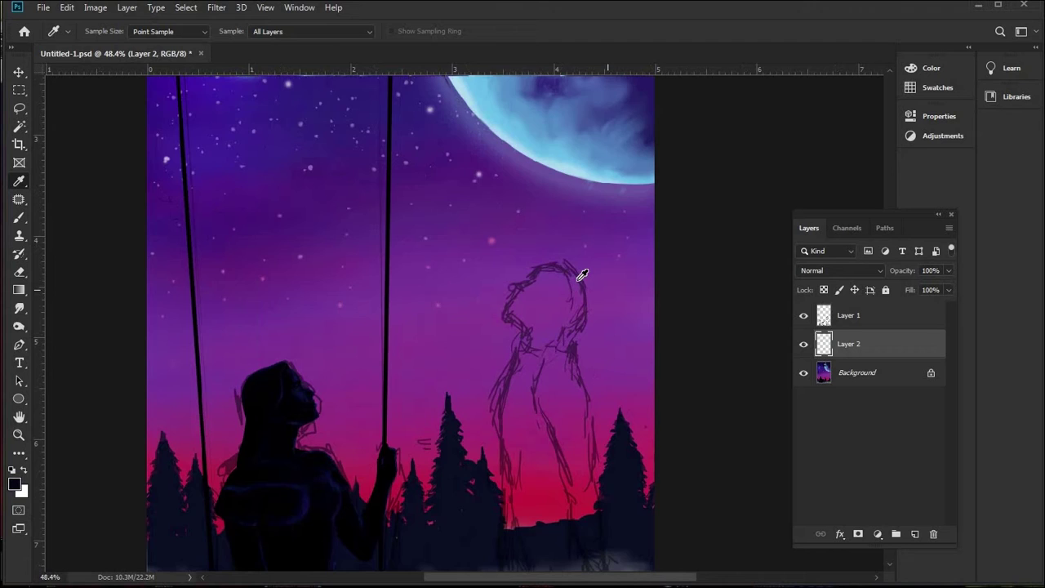
{"action": "scroll", "coordinate": [529, 286], "scroll_direction": "down", "scroll_amount": 4}
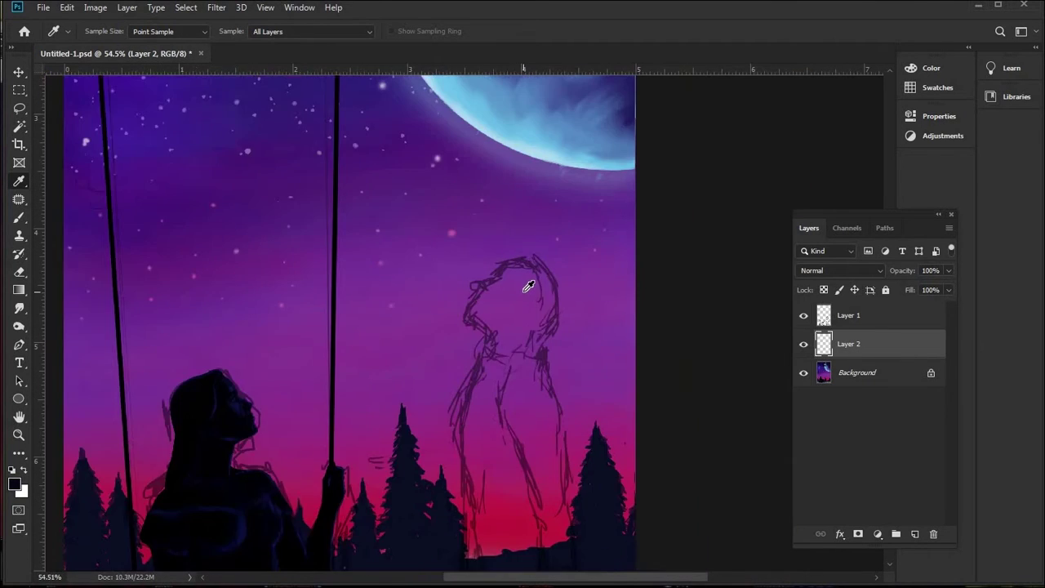
{"action": "scroll", "coordinate": [527, 287], "scroll_direction": "up", "scroll_amount": 1}
{"action": "scroll", "coordinate": [527, 286], "scroll_direction": "up", "scroll_amount": 3}
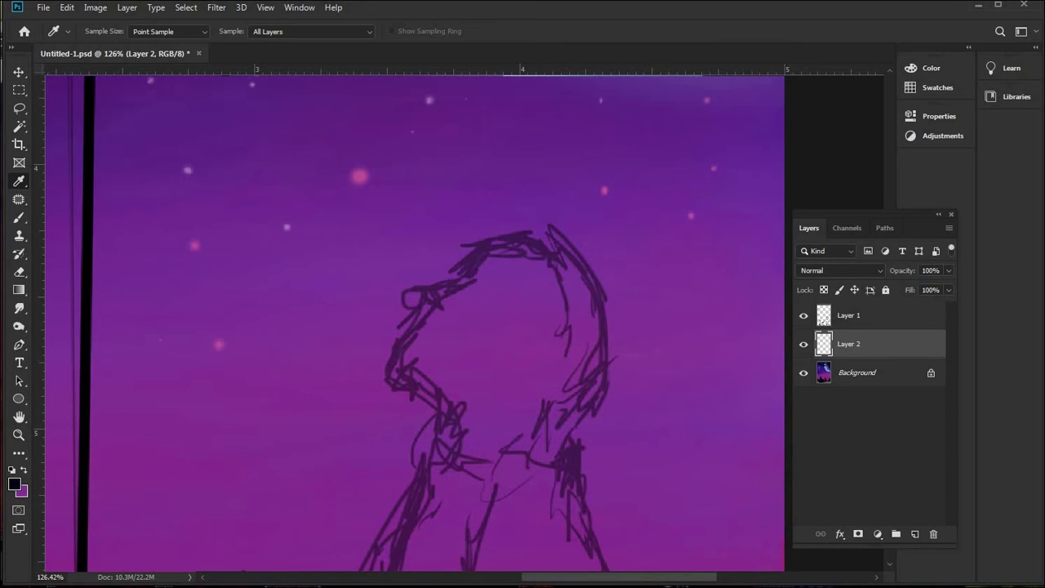
- Outline the standing figure's head, face profile and neckline over the sketch with a 13 px brush at 100% opacity
{"action": "key", "text": "b"}
{"action": "left_click", "coordinate": [67, 31]}
{"action": "left_click", "coordinate": [325, 31]}
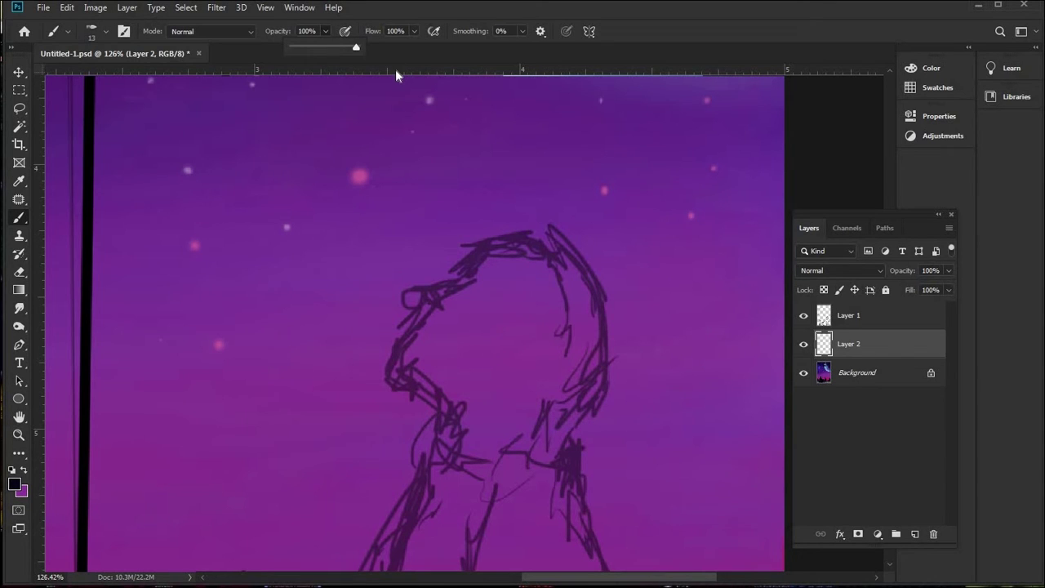
{"action": "mouse_move", "coordinate": [492, 247]}
{"action": "left_mouse_down"}
{"action": "mouse_move", "coordinate": [418, 307]}
{"action": "mouse_move", "coordinate": [397, 345]}
{"action": "mouse_move", "coordinate": [397, 380]}
{"action": "mouse_move", "coordinate": [396, 369]}
{"action": "mouse_move", "coordinate": [433, 413]}
{"action": "mouse_move", "coordinate": [445, 451]}
{"action": "left_mouse_up"}
{"action": "mouse_move", "coordinate": [506, 238]}
{"action": "left_mouse_down"}
{"action": "mouse_move", "coordinate": [551, 262]}
{"action": "mouse_move", "coordinate": [548, 250]}
{"action": "mouse_move", "coordinate": [592, 309]}
{"action": "mouse_move", "coordinate": [605, 358]}
{"action": "mouse_move", "coordinate": [595, 397]}
{"action": "mouse_move", "coordinate": [557, 438]}
{"action": "left_mouse_up"}
{"action": "left_click_drag", "start_coordinate": [606, 354], "coordinate": [591, 392]}
{"action": "mouse_move", "coordinate": [441, 475]}
{"action": "left_mouse_down"}
{"action": "mouse_move", "coordinate": [504, 438]}
{"action": "mouse_move", "coordinate": [555, 436]}
{"action": "left_mouse_up"}
- Trace the standing figure's chest, back and inner arm lines over the sketch in near-black
{"action": "scroll", "coordinate": [430, 243], "scroll_direction": "down", "scroll_amount": 5}
{"action": "mouse_move", "coordinate": [429, 243]}
{"action": "left_mouse_down"}
{"action": "mouse_move", "coordinate": [366, 408]}
{"action": "mouse_move", "coordinate": [368, 397]}
{"action": "mouse_move", "coordinate": [392, 443]}
{"action": "left_mouse_up"}
{"action": "left_click", "coordinate": [19, 434]}
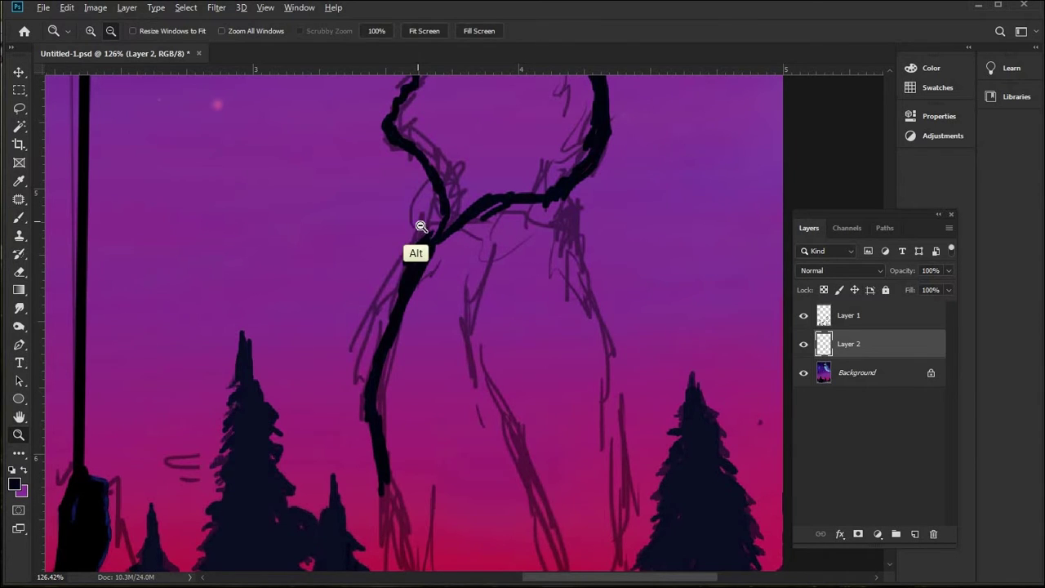
{"action": "left_click", "coordinate": [432, 269], "text": "alt"}
{"action": "key", "text": "b"}
{"action": "left_click_drag", "start_coordinate": [522, 276], "coordinate": [542, 379]}
{"action": "left_click_drag", "start_coordinate": [474, 347], "coordinate": [507, 420]}
{"action": "left_click_drag", "start_coordinate": [546, 381], "coordinate": [548, 444]}
{"action": "left_click_drag", "start_coordinate": [541, 356], "coordinate": [556, 477]}
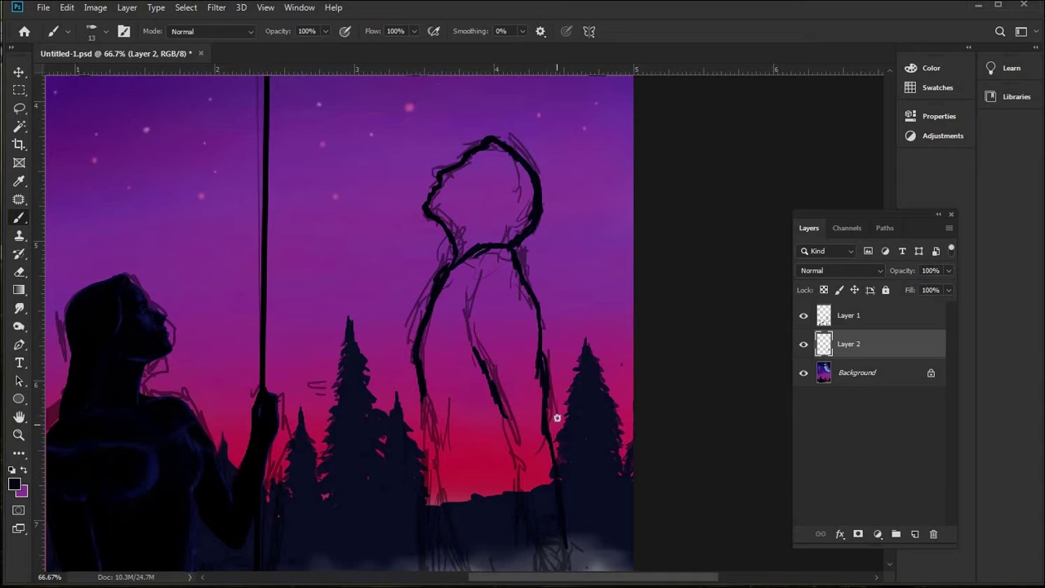
- Complete the outline of the standing figure's arm, hand and lower body down to the canvas's lower edge
{"action": "left_click_drag", "start_coordinate": [555, 418], "coordinate": [543, 319]}
{"action": "left_click_drag", "start_coordinate": [495, 294], "coordinate": [508, 393]}
{"action": "mouse_move", "coordinate": [527, 444]}
{"action": "left_mouse_down"}
{"action": "mouse_move", "coordinate": [550, 497]}
{"action": "mouse_move", "coordinate": [548, 474]}
{"action": "mouse_move", "coordinate": [574, 560]}
{"action": "left_mouse_up"}
{"action": "left_click_drag", "start_coordinate": [414, 294], "coordinate": [421, 560]}
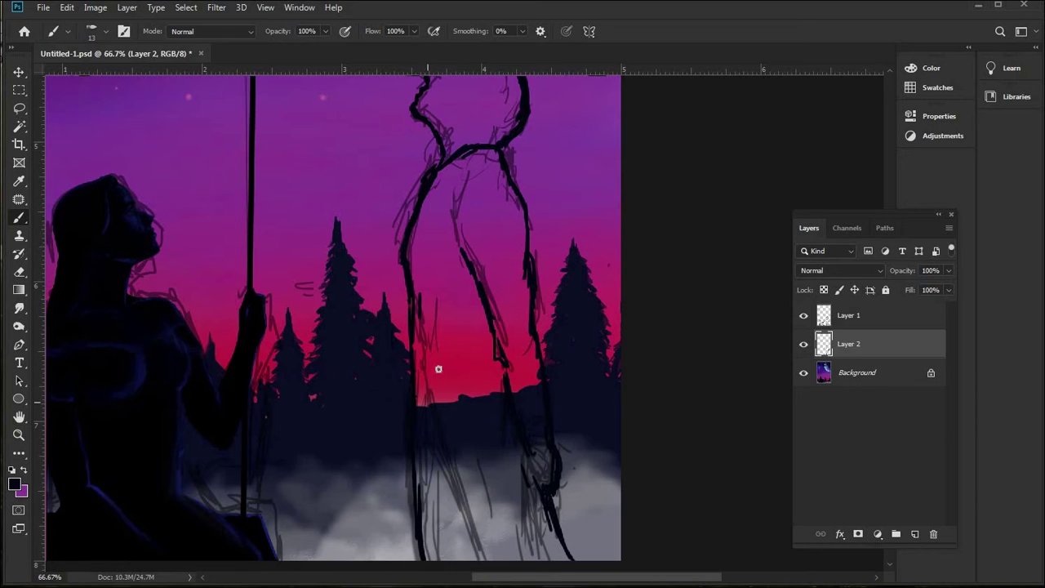
{"action": "left_click_drag", "start_coordinate": [465, 249], "coordinate": [455, 193]}
- Set the foreground color to blue #182267 and paint rim lines along the standing figure's collar, inner arm and lower front
{"action": "key", "text": "i"}
{"action": "left_click", "coordinate": [147, 366]}
{"action": "left_click", "coordinate": [14, 484]}
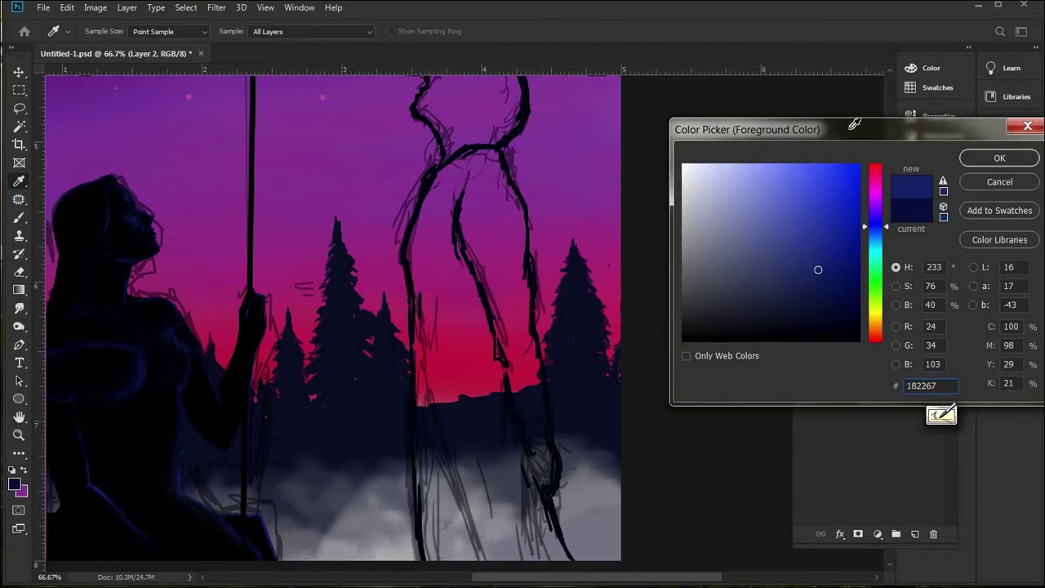
{"action": "left_click", "coordinate": [998, 158]}
{"action": "key", "text": "b"}
{"action": "mouse_move", "coordinate": [460, 212]}
{"action": "left_mouse_down"}
{"action": "mouse_move", "coordinate": [495, 321]}
{"action": "mouse_move", "coordinate": [508, 420]}
{"action": "left_mouse_up"}
{"action": "left_click_drag", "start_coordinate": [413, 318], "coordinate": [486, 560]}
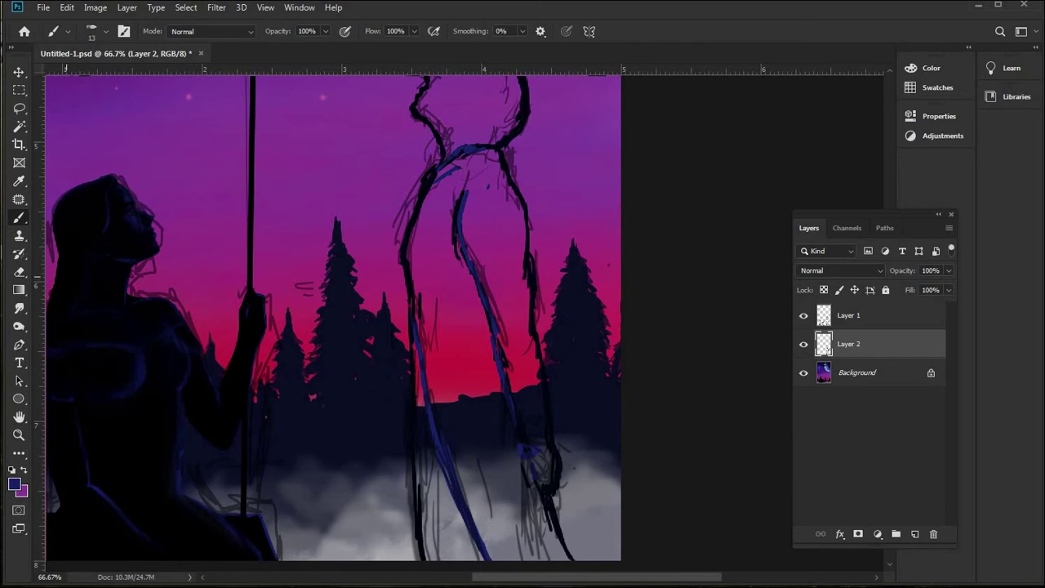
- Hide the Layer 1 sketch and fill the standing figure's body with black using a 28 px brush, leaving the blue lines exposed
{"action": "key", "text": "d"}
{"action": "left_click", "coordinate": [803, 315]}
{"action": "left_click_drag", "start_coordinate": [448, 291], "coordinate": [448, 343]}
{"action": "left_click", "coordinate": [68, 31]}
{"action": "type", "text": "28"}
{"action": "key", "text": "Return"}
{"action": "mouse_move", "coordinate": [441, 490]}
{"action": "left_mouse_down"}
{"action": "mouse_move", "coordinate": [426, 548]}
{"action": "mouse_move", "coordinate": [451, 522]}
{"action": "mouse_move", "coordinate": [467, 555]}
{"action": "left_mouse_up"}
{"action": "left_click_drag", "start_coordinate": [424, 443], "coordinate": [444, 489]}
{"action": "mouse_move", "coordinate": [423, 300]}
{"action": "left_mouse_down"}
{"action": "mouse_move", "coordinate": [437, 403]}
{"action": "mouse_move", "coordinate": [452, 373]}
{"action": "mouse_move", "coordinate": [482, 441]}
{"action": "left_mouse_up"}
{"action": "mouse_move", "coordinate": [426, 226]}
{"action": "left_mouse_down"}
{"action": "mouse_move", "coordinate": [442, 187]}
{"action": "mouse_move", "coordinate": [415, 219]}
{"action": "mouse_move", "coordinate": [426, 184]}
{"action": "mouse_move", "coordinate": [410, 252]}
{"action": "mouse_move", "coordinate": [417, 304]}
{"action": "mouse_move", "coordinate": [424, 260]}
{"action": "mouse_move", "coordinate": [443, 316]}
{"action": "mouse_move", "coordinate": [412, 275]}
{"action": "mouse_move", "coordinate": [414, 306]}
{"action": "mouse_move", "coordinate": [463, 364]}
{"action": "mouse_move", "coordinate": [450, 209]}
{"action": "mouse_move", "coordinate": [478, 191]}
{"action": "mouse_move", "coordinate": [484, 173]}
{"action": "mouse_move", "coordinate": [457, 164]}
{"action": "mouse_move", "coordinate": [477, 156]}
{"action": "mouse_move", "coordinate": [498, 174]}
{"action": "mouse_move", "coordinate": [496, 202]}
{"action": "mouse_move", "coordinate": [479, 189]}
{"action": "mouse_move", "coordinate": [471, 243]}
{"action": "mouse_move", "coordinate": [489, 225]}
{"action": "mouse_move", "coordinate": [496, 231]}
{"action": "mouse_move", "coordinate": [513, 200]}
{"action": "mouse_move", "coordinate": [506, 258]}
{"action": "mouse_move", "coordinate": [480, 250]}
{"action": "mouse_move", "coordinate": [475, 260]}
{"action": "mouse_move", "coordinate": [506, 291]}
{"action": "mouse_move", "coordinate": [518, 232]}
{"action": "mouse_move", "coordinate": [522, 306]}
{"action": "mouse_move", "coordinate": [501, 318]}
{"action": "mouse_move", "coordinate": [505, 339]}
{"action": "mouse_move", "coordinate": [521, 316]}
{"action": "mouse_move", "coordinate": [516, 386]}
{"action": "mouse_move", "coordinate": [535, 425]}
{"action": "mouse_move", "coordinate": [526, 355]}
{"action": "mouse_move", "coordinate": [540, 458]}
{"action": "mouse_move", "coordinate": [495, 442]}
{"action": "mouse_move", "coordinate": [534, 476]}
{"action": "mouse_move", "coordinate": [522, 471]}
{"action": "mouse_move", "coordinate": [561, 553]}
{"action": "mouse_move", "coordinate": [498, 481]}
{"action": "mouse_move", "coordinate": [475, 490]}
{"action": "mouse_move", "coordinate": [504, 505]}
{"action": "mouse_move", "coordinate": [494, 550]}
{"action": "left_mouse_up"}
{"action": "mouse_move", "coordinate": [489, 455]}
{"action": "left_mouse_down"}
{"action": "mouse_move", "coordinate": [507, 497]}
{"action": "mouse_move", "coordinate": [443, 243]}
{"action": "mouse_move", "coordinate": [495, 386]}
{"action": "mouse_move", "coordinate": [502, 346]}
{"action": "left_mouse_up"}
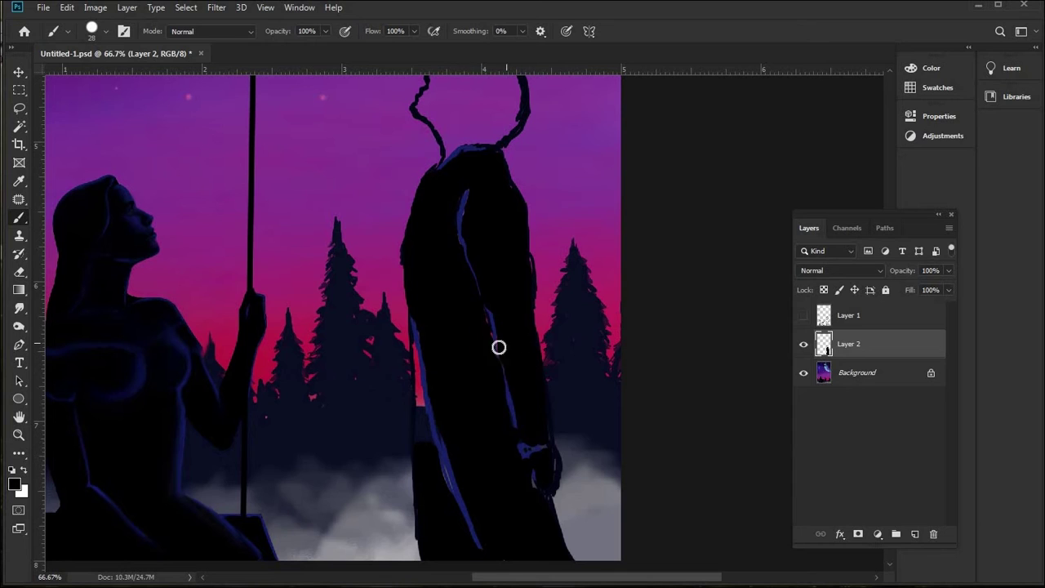
- Switch to the Round Point Stiff brush at 7 px and fill the remaining gaps along the standing figure's front edge with black
{"action": "right_click", "coordinate": [312, 261]}
{"action": "left_click", "coordinate": [120, 431]}
{"action": "key", "text": "Return"}
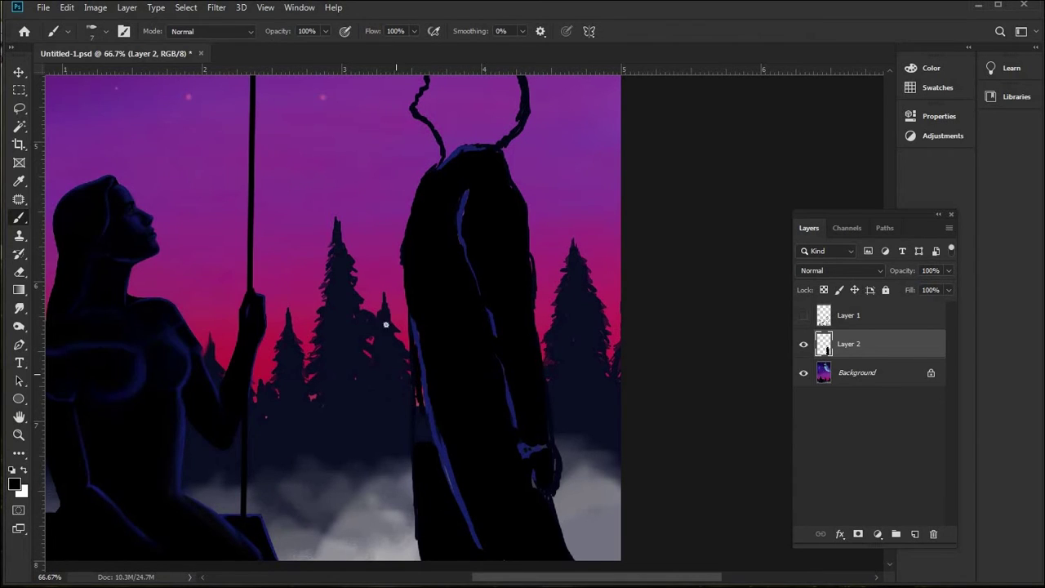
{"action": "left_click_drag", "start_coordinate": [422, 411], "coordinate": [419, 397]}
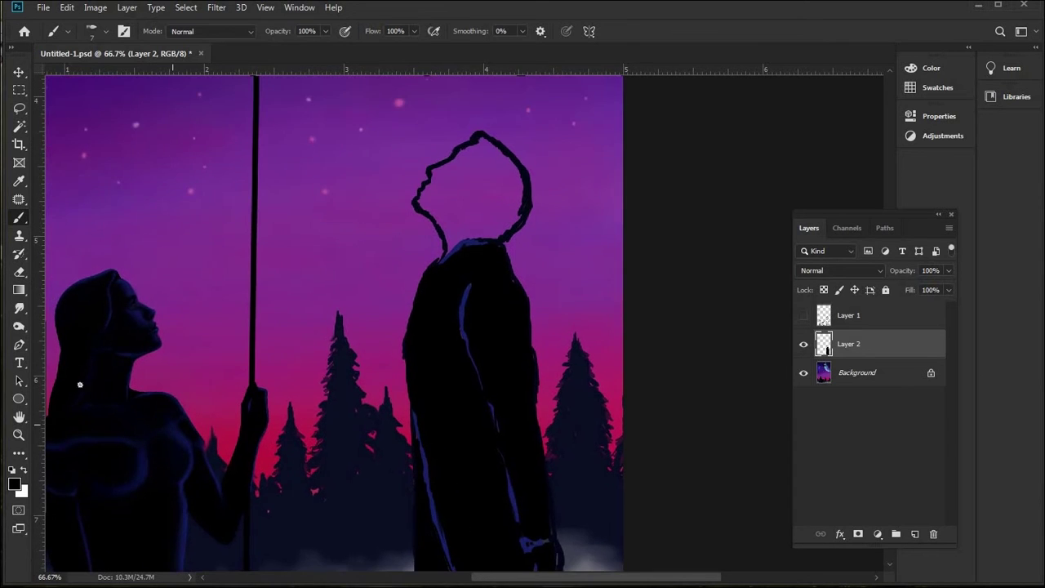
- Fill the standing figure's head and neck with black, enlarging the brush to 19 px
{"action": "key", "text": "z"}
{"action": "left_click", "coordinate": [530, 158]}
{"action": "key", "text": "b"}
{"action": "left_click_drag", "start_coordinate": [294, 261], "coordinate": [269, 200]}
{"action": "right_click", "coordinate": [191, 107]}
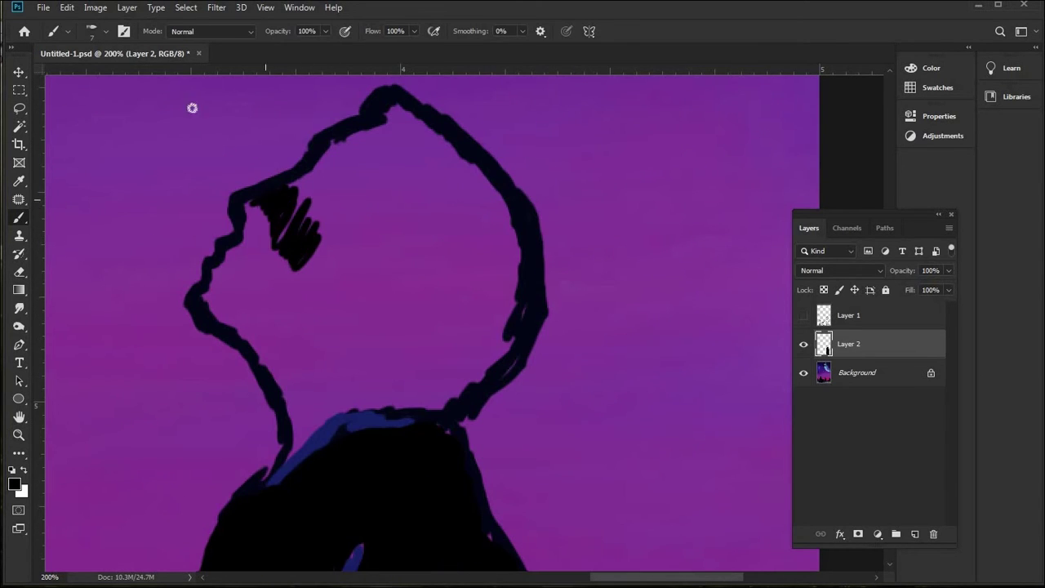
{"action": "mouse_move", "coordinate": [380, 180]}
{"action": "left_mouse_down"}
{"action": "mouse_move", "coordinate": [339, 214]}
{"action": "mouse_move", "coordinate": [304, 184]}
{"action": "mouse_move", "coordinate": [302, 196]}
{"action": "mouse_move", "coordinate": [317, 156]}
{"action": "mouse_move", "coordinate": [302, 171]}
{"action": "mouse_move", "coordinate": [360, 132]}
{"action": "mouse_move", "coordinate": [387, 174]}
{"action": "mouse_move", "coordinate": [360, 254]}
{"action": "mouse_move", "coordinate": [392, 108]}
{"action": "mouse_move", "coordinate": [412, 152]}
{"action": "mouse_move", "coordinate": [445, 148]}
{"action": "mouse_move", "coordinate": [433, 165]}
{"action": "mouse_move", "coordinate": [467, 152]}
{"action": "mouse_move", "coordinate": [444, 190]}
{"action": "mouse_move", "coordinate": [453, 257]}
{"action": "mouse_move", "coordinate": [515, 228]}
{"action": "mouse_move", "coordinate": [478, 371]}
{"action": "mouse_move", "coordinate": [449, 418]}
{"action": "mouse_move", "coordinate": [469, 419]}
{"action": "mouse_move", "coordinate": [499, 386]}
{"action": "mouse_move", "coordinate": [506, 240]}
{"action": "mouse_move", "coordinate": [489, 230]}
{"action": "mouse_move", "coordinate": [405, 279]}
{"action": "mouse_move", "coordinate": [338, 301]}
{"action": "mouse_move", "coordinate": [328, 226]}
{"action": "mouse_move", "coordinate": [475, 369]}
{"action": "mouse_move", "coordinate": [400, 396]}
{"action": "mouse_move", "coordinate": [354, 351]}
{"action": "mouse_move", "coordinate": [356, 319]}
{"action": "mouse_move", "coordinate": [267, 229]}
{"action": "mouse_move", "coordinate": [230, 247]}
{"action": "mouse_move", "coordinate": [194, 302]}
{"action": "mouse_move", "coordinate": [274, 371]}
{"action": "mouse_move", "coordinate": [291, 419]}
{"action": "mouse_move", "coordinate": [276, 467]}
{"action": "mouse_move", "coordinate": [358, 392]}
{"action": "mouse_move", "coordinate": [347, 402]}
{"action": "mouse_move", "coordinate": [267, 256]}
{"action": "mouse_move", "coordinate": [213, 305]}
{"action": "mouse_move", "coordinate": [270, 315]}
{"action": "mouse_move", "coordinate": [292, 384]}
{"action": "left_mouse_up"}
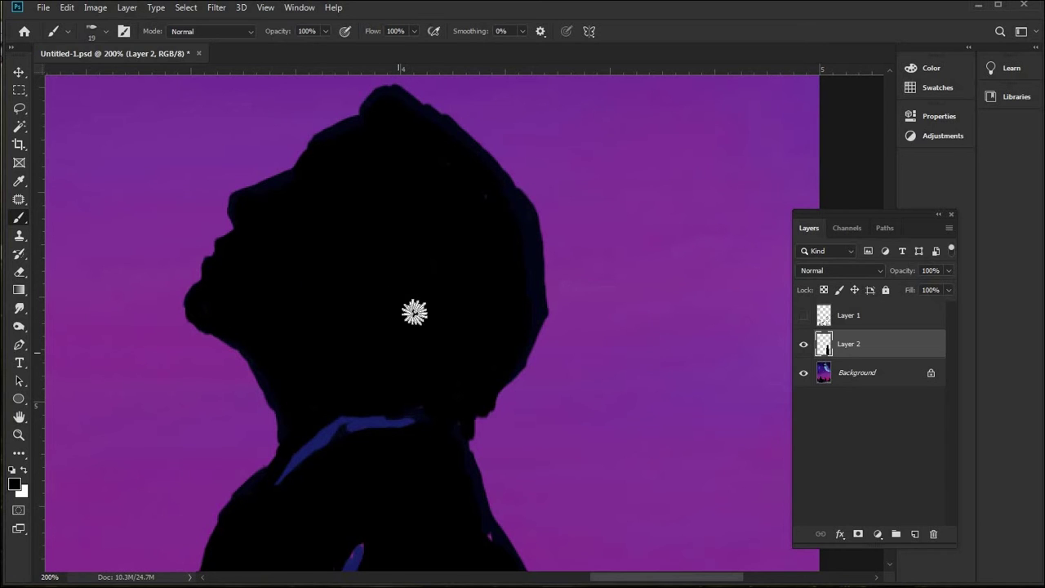
- Set the brush size to 16 px for touching up the head's outline
{"action": "left_click", "coordinate": [106, 31]}
{"action": "left_click_drag", "start_coordinate": [92, 76], "coordinate": [90, 76]}
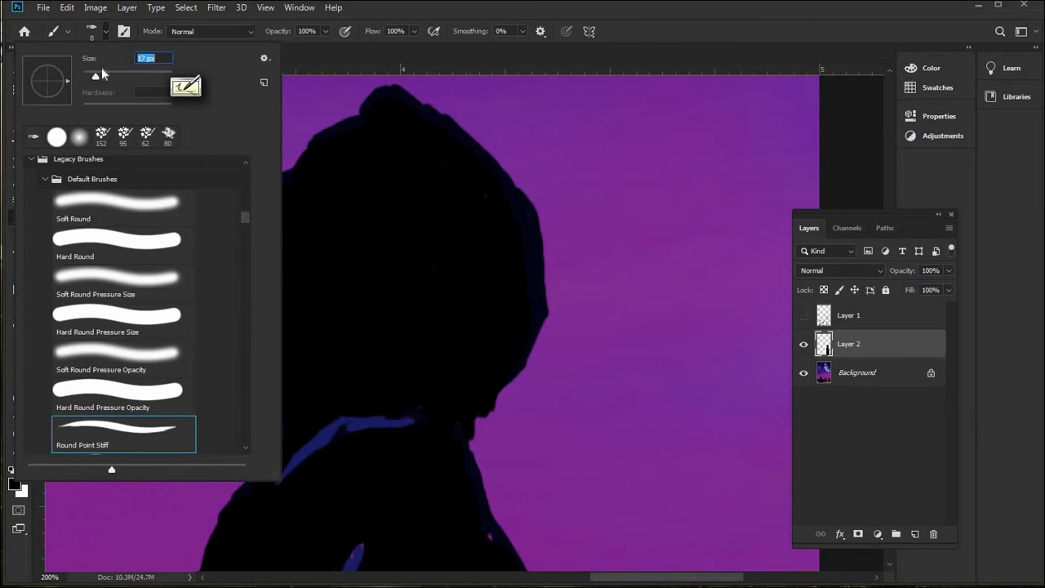
{"action": "key", "text": "Return"}
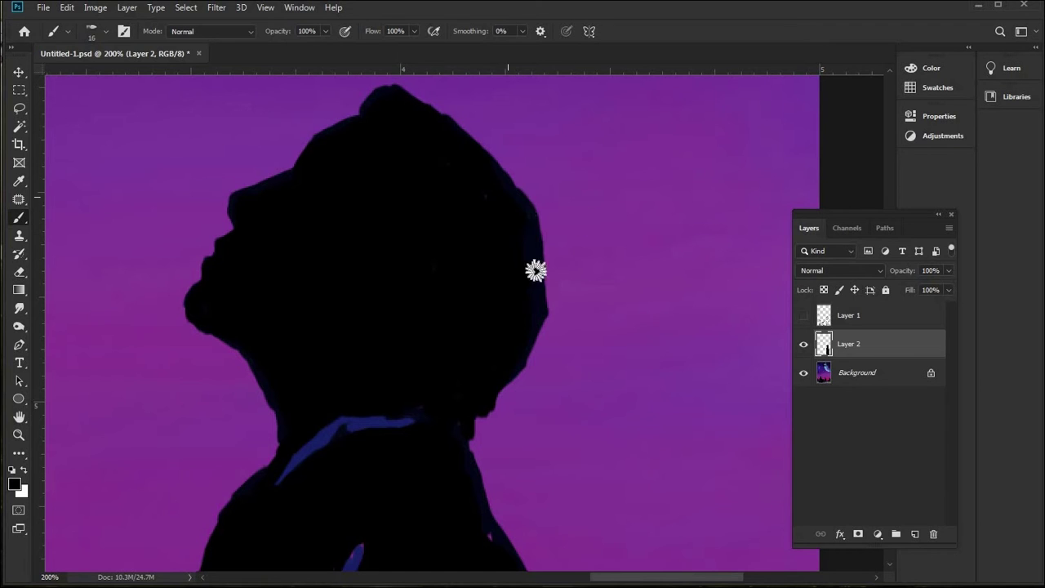
- Paint black over part of the sleeve line and fill the gaps around the standing figure's cuff and hand
{"action": "key", "text": "z"}
{"action": "key", "text": "ctrl+0"}
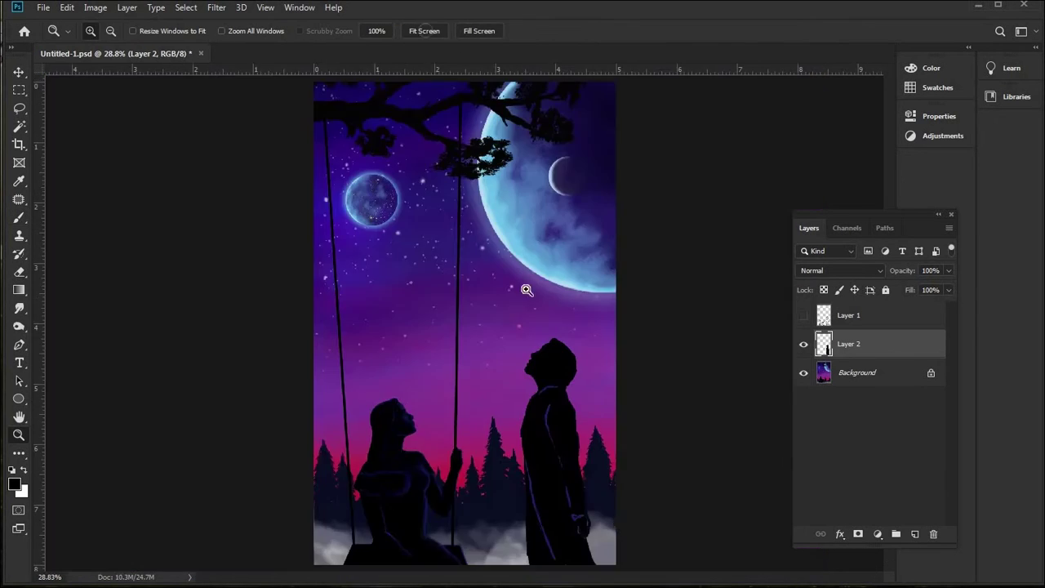
{"action": "key", "text": "ctrl+1"}
{"action": "key", "text": "b"}
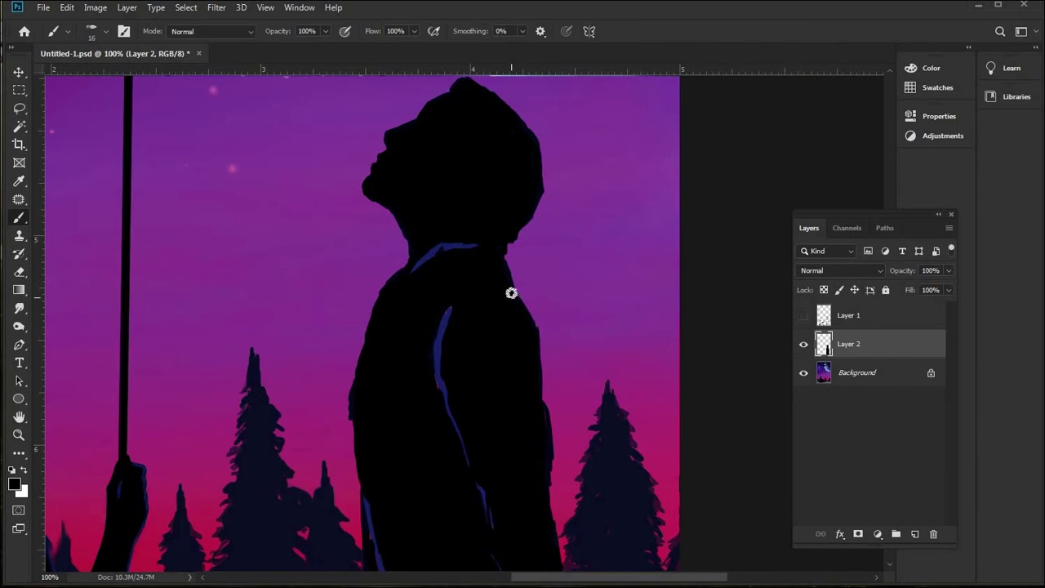
{"action": "left_click_drag", "start_coordinate": [437, 374], "coordinate": [445, 404]}
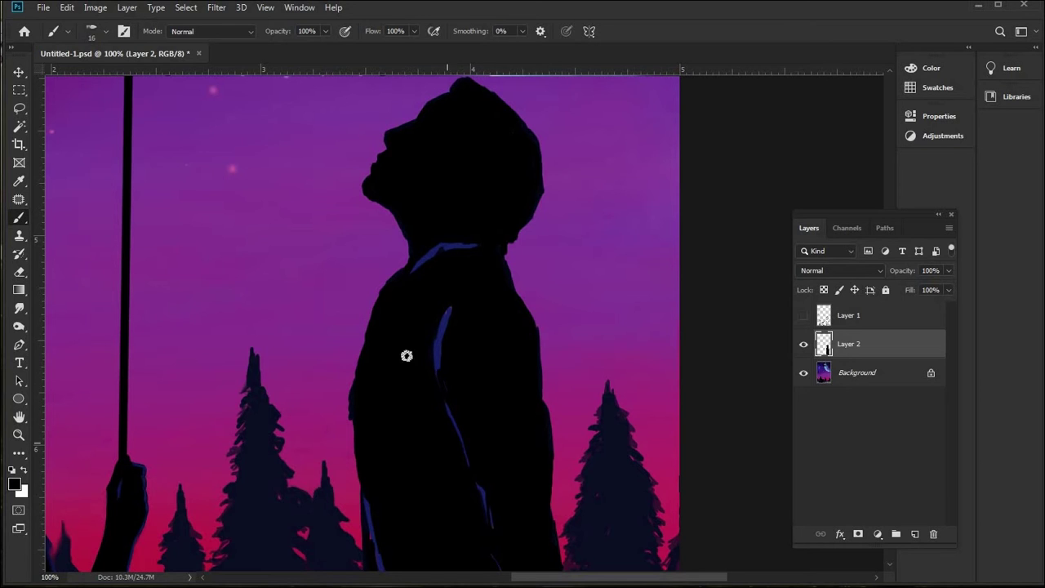
{"action": "scroll", "coordinate": [427, 450], "scroll_direction": "down", "scroll_amount": 5}
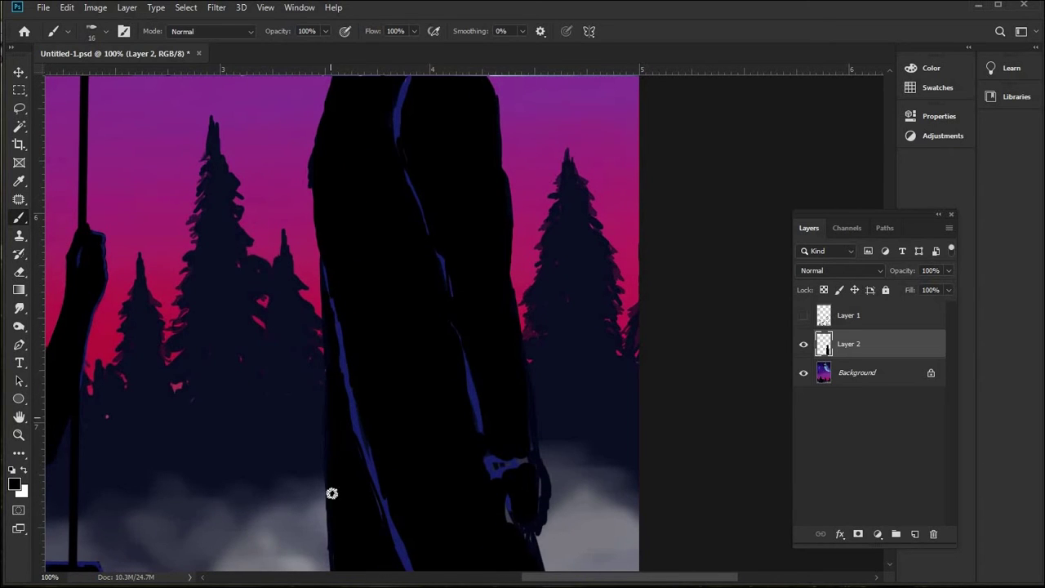
{"action": "left_click_drag", "start_coordinate": [498, 455], "coordinate": [524, 445]}
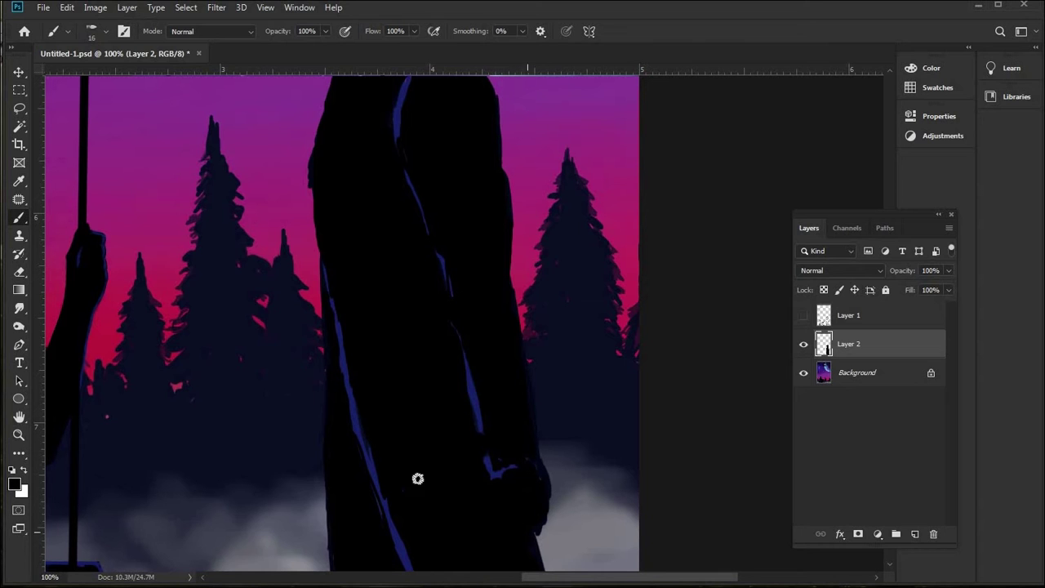
- Sample the dark blue from the painting and paint forehead and nose-bridge highlights on the standing figure with a 9 px brush
{"action": "left_click", "coordinate": [275, 224], "text": "alt"}
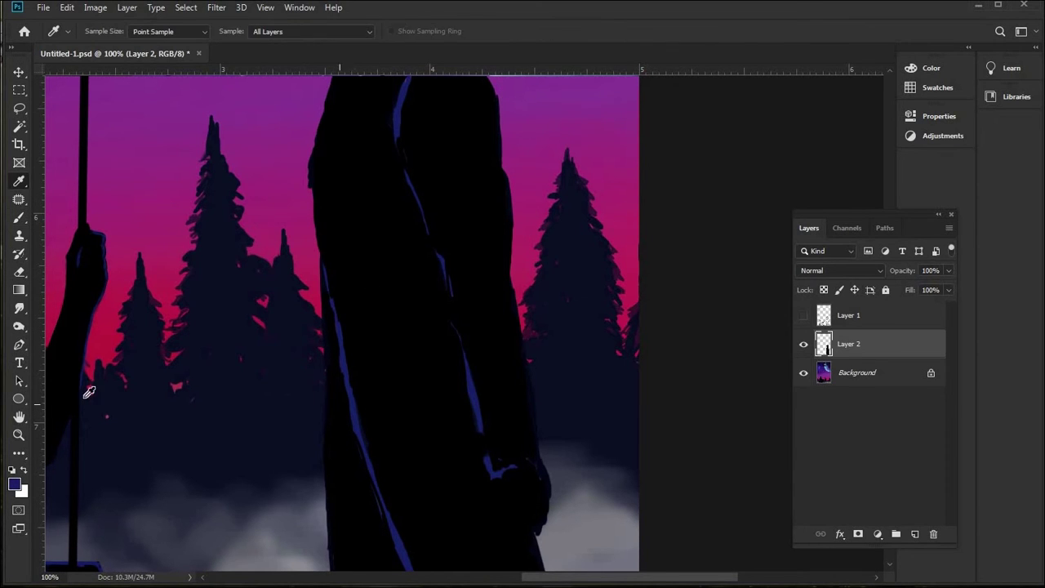
{"action": "left_click_drag", "start_coordinate": [368, 205], "coordinate": [454, 280]}
{"action": "left_click", "coordinate": [454, 280], "text": "ctrl"}
{"action": "right_click", "coordinate": [81, 99]}
{"action": "left_click", "coordinate": [307, 276]}
{"action": "mouse_move", "coordinate": [307, 276]}
{"action": "left_mouse_down"}
{"action": "mouse_move", "coordinate": [359, 262]}
{"action": "mouse_move", "coordinate": [416, 205]}
{"action": "mouse_move", "coordinate": [444, 212]}
{"action": "mouse_move", "coordinate": [437, 192]}
{"action": "mouse_move", "coordinate": [391, 217]}
{"action": "mouse_move", "coordinate": [411, 246]}
{"action": "left_mouse_up"}
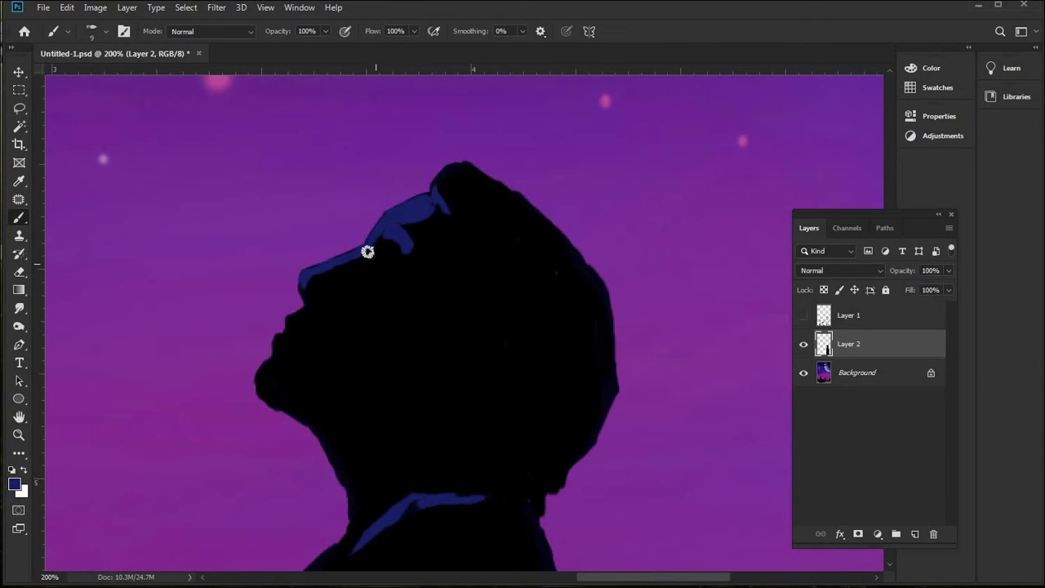
- Paint dark blue highlights on the standing figure's cheek, lips, chin, neck, ear and hairline
{"action": "mouse_move", "coordinate": [317, 293]}
{"action": "left_mouse_down"}
{"action": "mouse_move", "coordinate": [342, 304]}
{"action": "mouse_move", "coordinate": [370, 273]}
{"action": "mouse_move", "coordinate": [389, 281]}
{"action": "mouse_move", "coordinate": [336, 313]}
{"action": "mouse_move", "coordinate": [396, 308]}
{"action": "left_mouse_up"}
{"action": "mouse_move", "coordinate": [295, 316]}
{"action": "left_mouse_down"}
{"action": "mouse_move", "coordinate": [271, 364]}
{"action": "mouse_move", "coordinate": [303, 412]}
{"action": "mouse_move", "coordinate": [293, 412]}
{"action": "mouse_move", "coordinate": [354, 440]}
{"action": "mouse_move", "coordinate": [316, 426]}
{"action": "mouse_move", "coordinate": [354, 504]}
{"action": "left_mouse_up"}
{"action": "left_click_drag", "start_coordinate": [431, 392], "coordinate": [478, 394]}
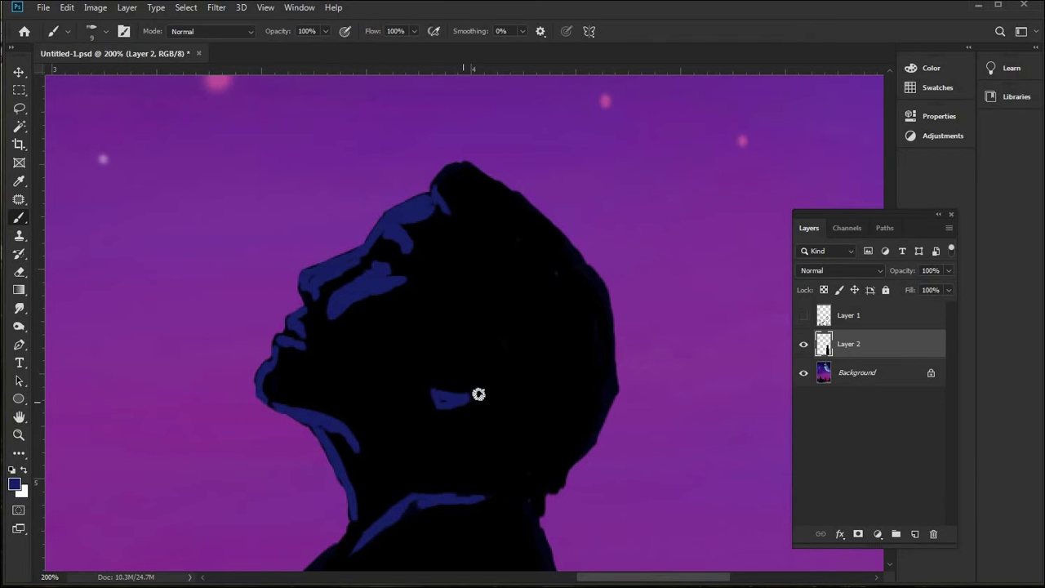
{"action": "mouse_move", "coordinate": [482, 272]}
{"action": "left_mouse_down"}
{"action": "mouse_move", "coordinate": [481, 358]}
{"action": "mouse_move", "coordinate": [501, 481]}
{"action": "left_mouse_up"}
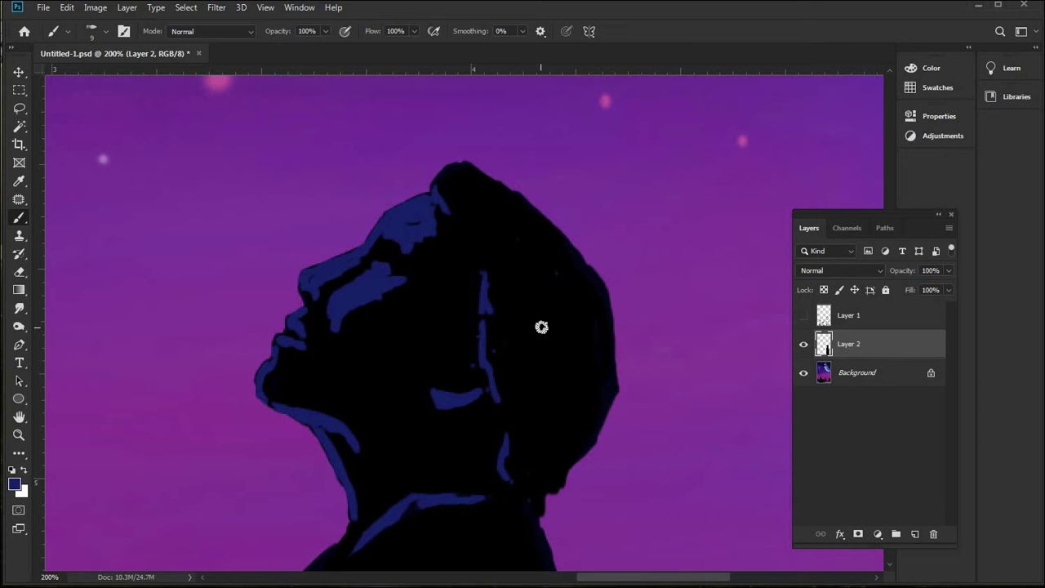
- Paint the standing figure's eye details, switching to black and a 3 px brush
{"action": "scroll", "coordinate": [583, 384], "scroll_direction": "down", "scroll_amount": 3}
{"action": "scroll", "coordinate": [560, 348], "scroll_direction": "up", "scroll_amount": 2}
{"action": "scroll", "coordinate": [433, 261], "scroll_direction": "down", "scroll_amount": 10}
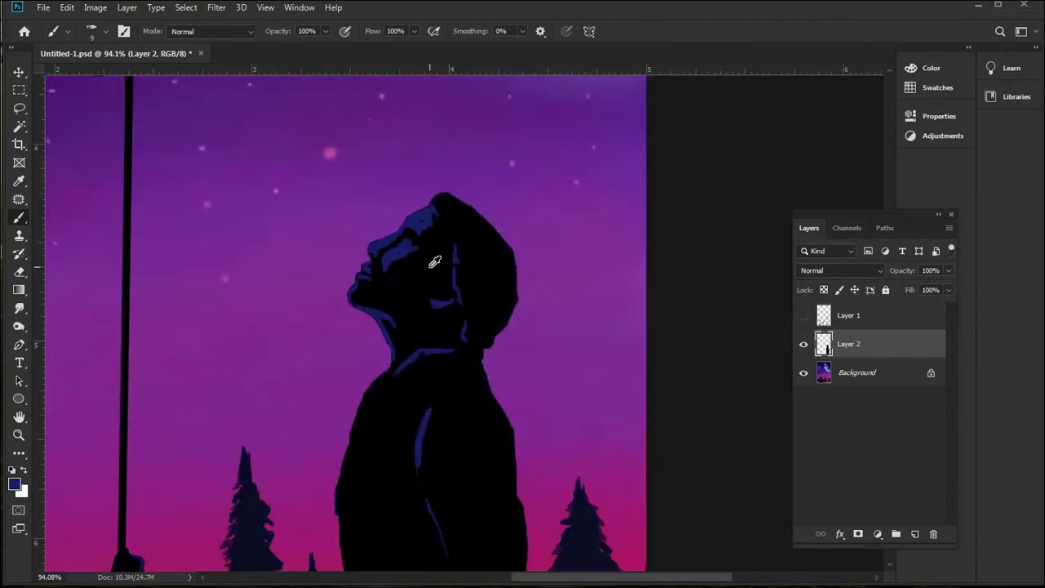
{"action": "scroll", "coordinate": [160, 305], "scroll_direction": "up", "scroll_amount": 12}
{"action": "scroll", "coordinate": [436, 331], "scroll_direction": "left", "scroll_amount": 2}
{"action": "scroll", "coordinate": [513, 234], "scroll_direction": "up", "scroll_amount": 6}
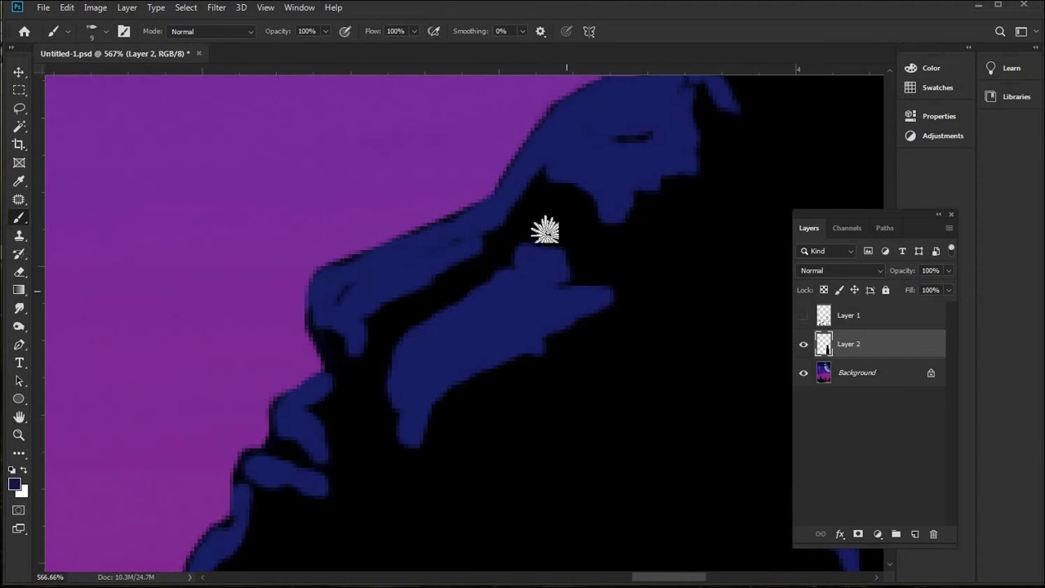
{"action": "mouse_move", "coordinate": [537, 219]}
{"action": "left_mouse_down"}
{"action": "mouse_move", "coordinate": [572, 228]}
{"action": "mouse_move", "coordinate": [560, 245]}
{"action": "left_mouse_up"}
{"action": "key", "text": "d"}
{"action": "left_click", "coordinate": [105, 31]}
{"action": "left_click_drag", "start_coordinate": [89, 76], "coordinate": [84, 76]}
{"action": "left_click_drag", "start_coordinate": [566, 181], "coordinate": [597, 226]}
{"action": "mouse_move", "coordinate": [545, 204]}
{"action": "left_mouse_down"}
{"action": "mouse_move", "coordinate": [550, 220]}
{"action": "mouse_move", "coordinate": [566, 217]}
{"action": "left_mouse_up"}
{"action": "left_click_drag", "start_coordinate": [534, 249], "coordinate": [558, 256]}
- Paint the standing figure's eyebrow and lower eyelid in black
{"action": "left_click", "coordinate": [662, 253], "text": "alt"}
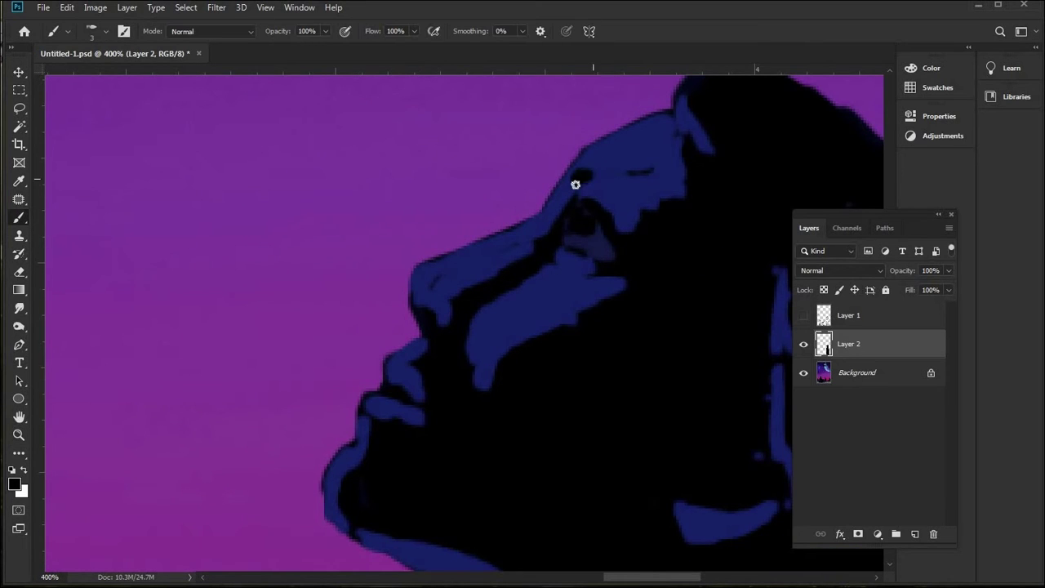
{"action": "mouse_move", "coordinate": [592, 183]}
{"action": "left_mouse_down"}
{"action": "mouse_move", "coordinate": [620, 179]}
{"action": "mouse_move", "coordinate": [636, 197]}
{"action": "mouse_move", "coordinate": [647, 236]}
{"action": "left_mouse_up"}
{"action": "left_click_drag", "start_coordinate": [570, 246], "coordinate": [616, 271]}
- Lower the brush opacity to 18% and add faint white highlights to the upper lip and nostril
{"action": "left_click", "coordinate": [325, 31]}
{"action": "left_click_drag", "start_coordinate": [330, 49], "coordinate": [267, 49]}
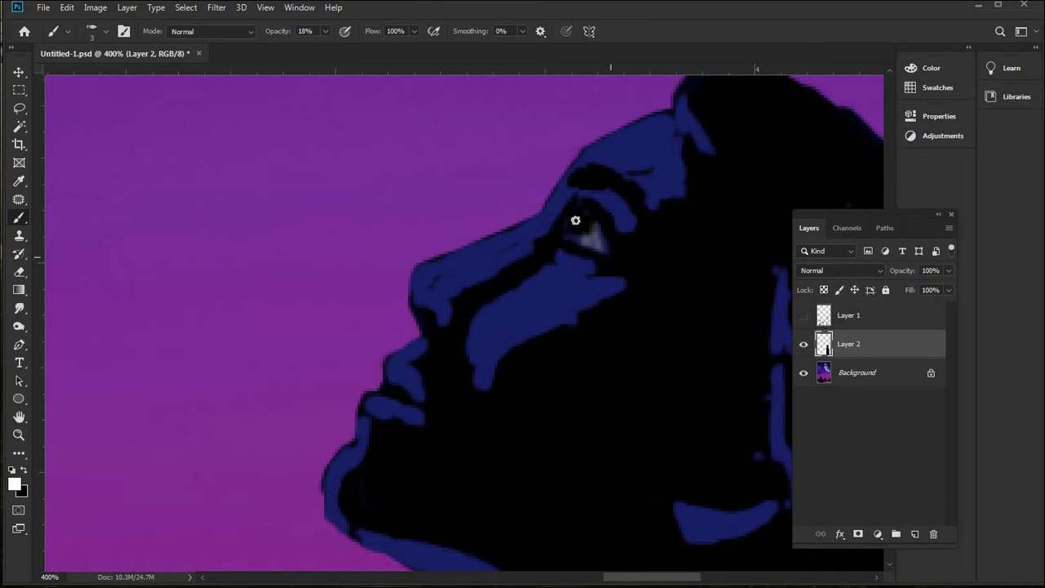
{"action": "left_click_drag", "start_coordinate": [408, 379], "coordinate": [387, 369]}
{"action": "left_click_drag", "start_coordinate": [438, 305], "coordinate": [416, 294]}
- Sample the face's dark blue and blend the cheek and eye-socket highlights with a 12 px Mixer Brush
{"action": "left_click", "coordinate": [517, 313], "text": "alt"}
{"action": "left_click_drag", "start_coordinate": [591, 332], "coordinate": [465, 271]}
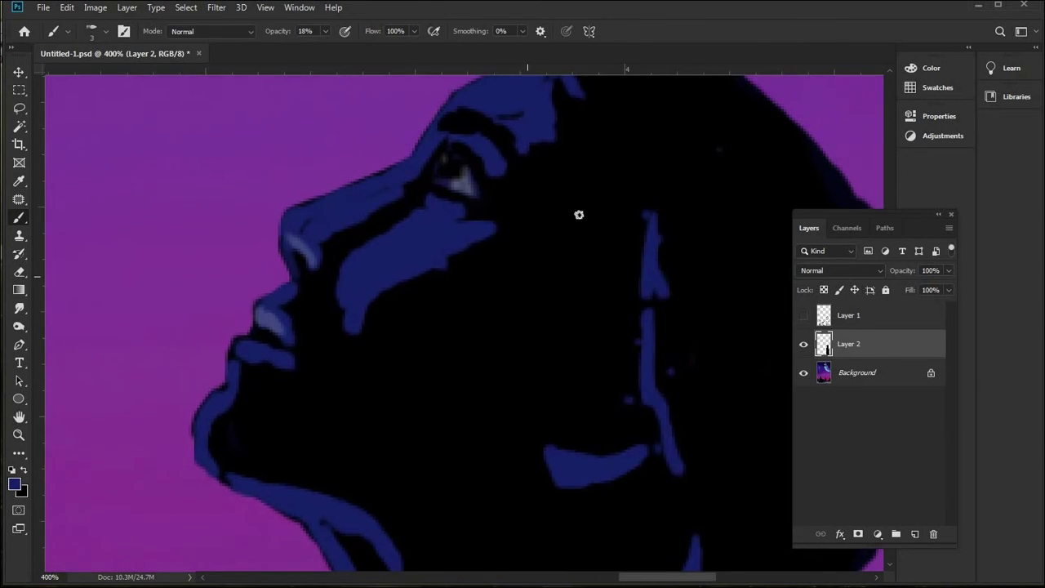
{"action": "right_click", "coordinate": [19, 217]}
{"action": "left_click", "coordinate": [82, 259]}
{"action": "mouse_move", "coordinate": [392, 280]}
{"action": "left_mouse_down"}
{"action": "mouse_move", "coordinate": [459, 235]}
{"action": "mouse_move", "coordinate": [491, 236]}
{"action": "mouse_move", "coordinate": [448, 205]}
{"action": "left_mouse_up"}
{"action": "left_click", "coordinate": [105, 31]}
{"action": "left_click_drag", "start_coordinate": [92, 72], "coordinate": [89, 73]}
{"action": "left_click_drag", "start_coordinate": [441, 212], "coordinate": [491, 207]}
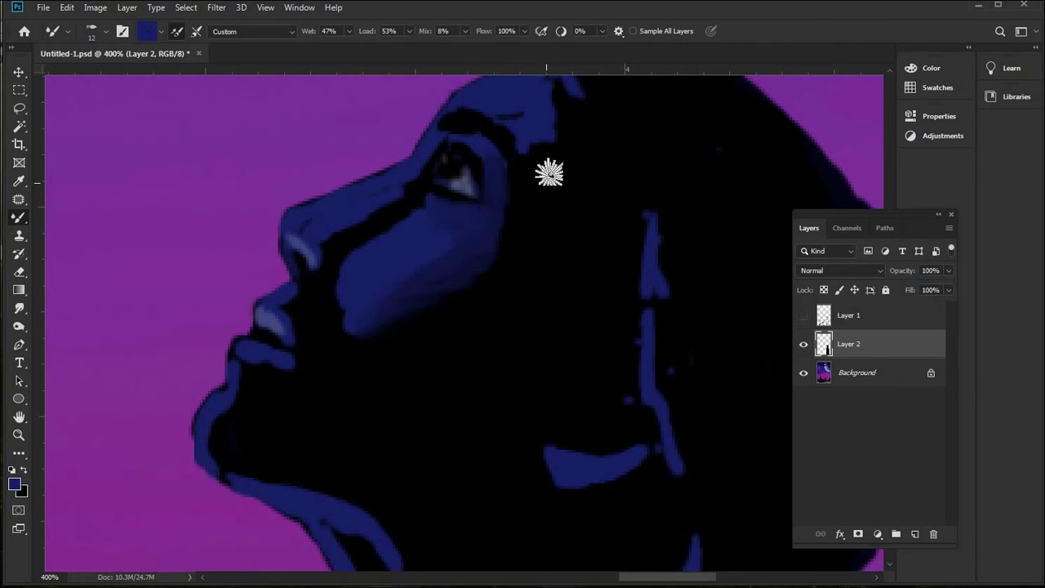
- Blend the forehead, nose, lips, chin and ear highlights into the black with the Mixer Brush
{"action": "left_click_drag", "start_coordinate": [550, 177], "coordinate": [546, 131]}
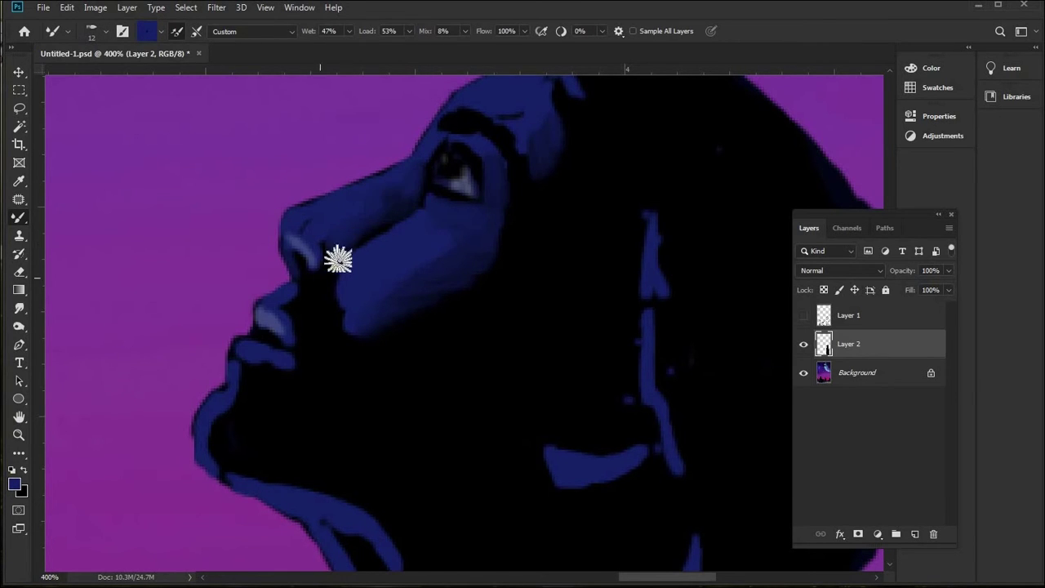
{"action": "mouse_move", "coordinate": [303, 303]}
{"action": "left_mouse_down"}
{"action": "mouse_move", "coordinate": [296, 366]}
{"action": "mouse_move", "coordinate": [249, 387]}
{"action": "mouse_move", "coordinate": [266, 449]}
{"action": "left_mouse_up"}
{"action": "mouse_move", "coordinate": [594, 443]}
{"action": "left_mouse_down"}
{"action": "mouse_move", "coordinate": [551, 455]}
{"action": "mouse_move", "coordinate": [563, 490]}
{"action": "left_mouse_up"}
- Swap the foreground to black and blend the cheek, ear and upper hairline darker with a 27 px Mixer Brush
{"action": "key", "text": "z"}
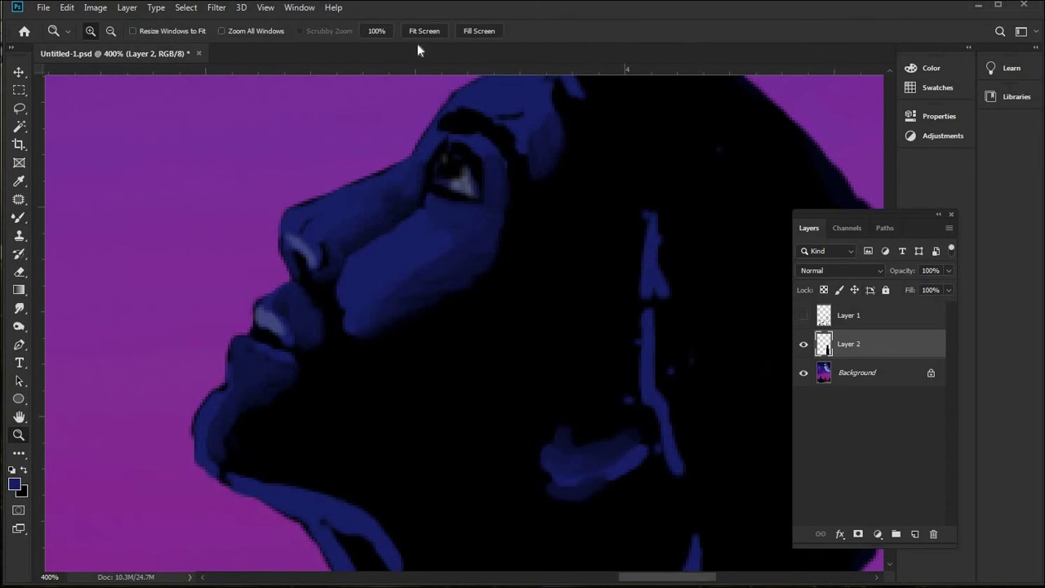
{"action": "key", "text": "ctrl+0"}
{"action": "scroll", "coordinate": [585, 349], "scroll_direction": "up", "scroll_amount": 4}
{"action": "key", "text": "x"}
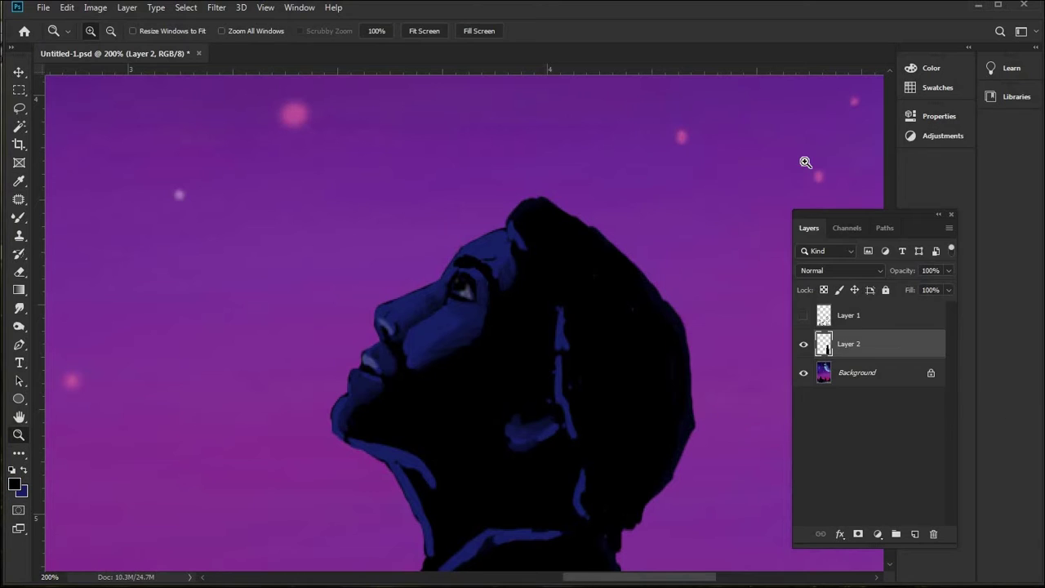
{"action": "key", "text": "b"}
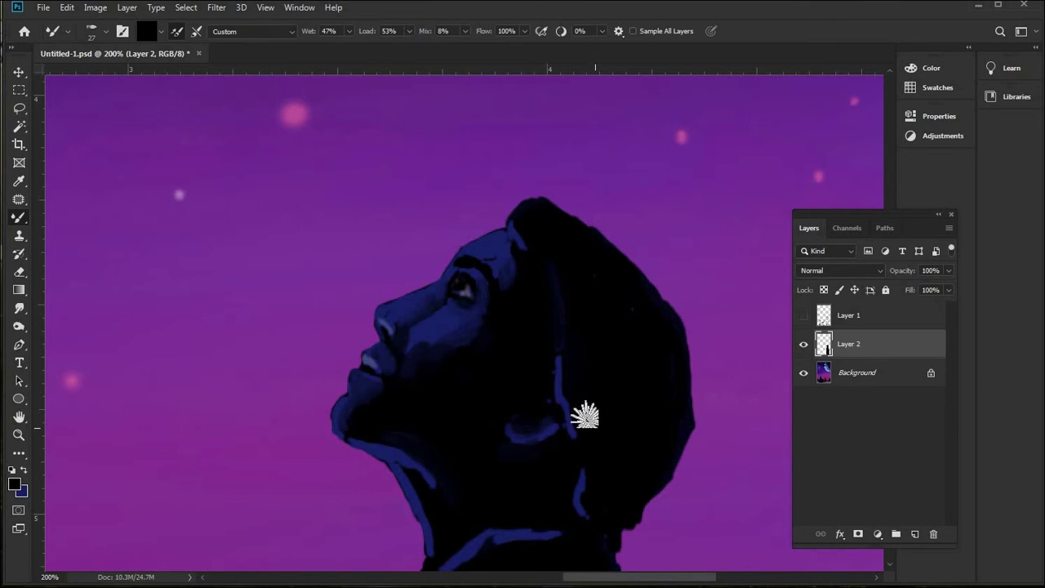
- Smooth the face, chin and ear shading with a 29 px Smudge tool at 54% strength
{"action": "left_click", "coordinate": [19, 308]}
{"action": "left_click", "coordinate": [106, 31]}
{"action": "key", "text": "Return"}
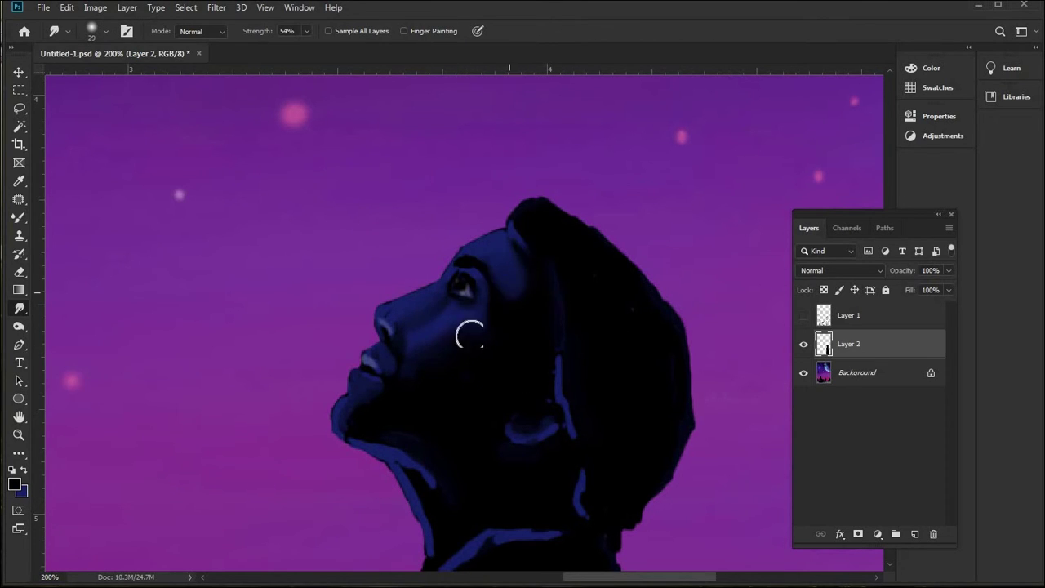
{"action": "mouse_move", "coordinate": [378, 359]}
{"action": "left_mouse_down"}
{"action": "mouse_move", "coordinate": [350, 419]}
{"action": "mouse_move", "coordinate": [410, 441]}
{"action": "mouse_move", "coordinate": [368, 431]}
{"action": "mouse_move", "coordinate": [426, 464]}
{"action": "mouse_move", "coordinate": [444, 490]}
{"action": "left_mouse_up"}
{"action": "mouse_move", "coordinate": [474, 413]}
{"action": "left_mouse_down"}
{"action": "mouse_move", "coordinate": [530, 445]}
{"action": "mouse_move", "coordinate": [565, 376]}
{"action": "left_mouse_up"}
- Set the Smudge tool to 25% strength and 18 px, and soften the sideburn, nape and neck highlights
{"action": "left_click", "coordinate": [306, 31]}
{"action": "left_click_drag", "start_coordinate": [308, 46], "coordinate": [287, 47]}
{"action": "left_click", "coordinate": [105, 33]}
{"action": "left_click_drag", "start_coordinate": [50, 68], "coordinate": [41, 68]}
{"action": "left_click", "coordinate": [580, 443]}
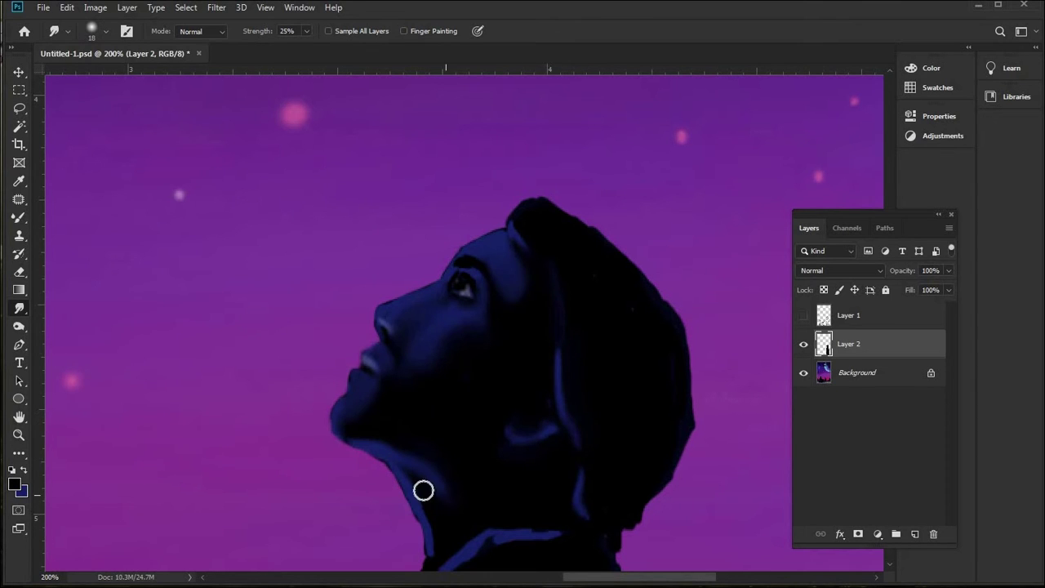
{"action": "left_click_drag", "start_coordinate": [435, 553], "coordinate": [442, 514]}
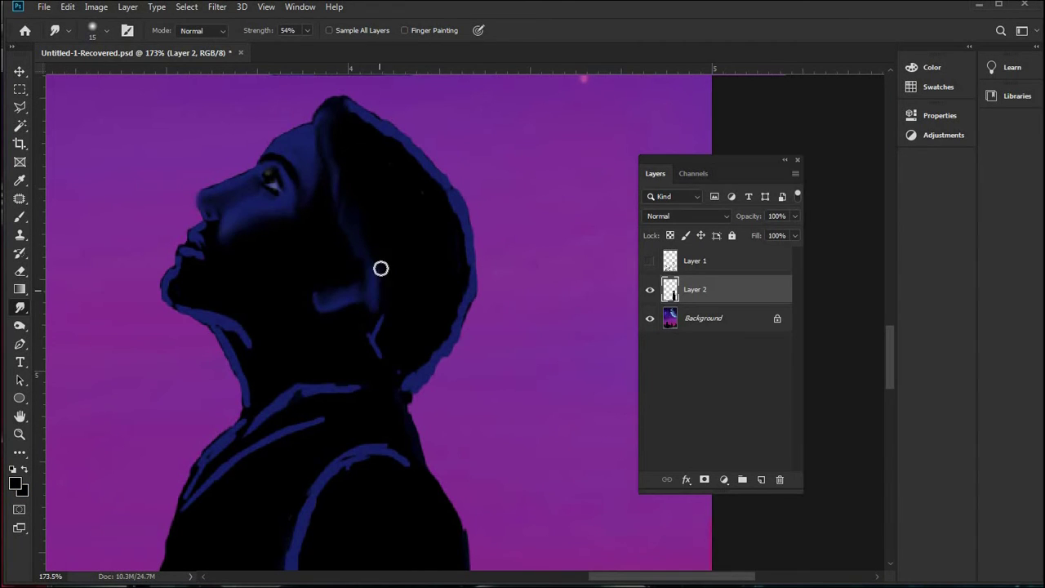
- Smudge the hairline behind the ear at 15 px, and retouch beside the mouth with a 6 px brush at 11% opacity
{"action": "left_click_drag", "start_coordinate": [376, 331], "coordinate": [422, 360]}
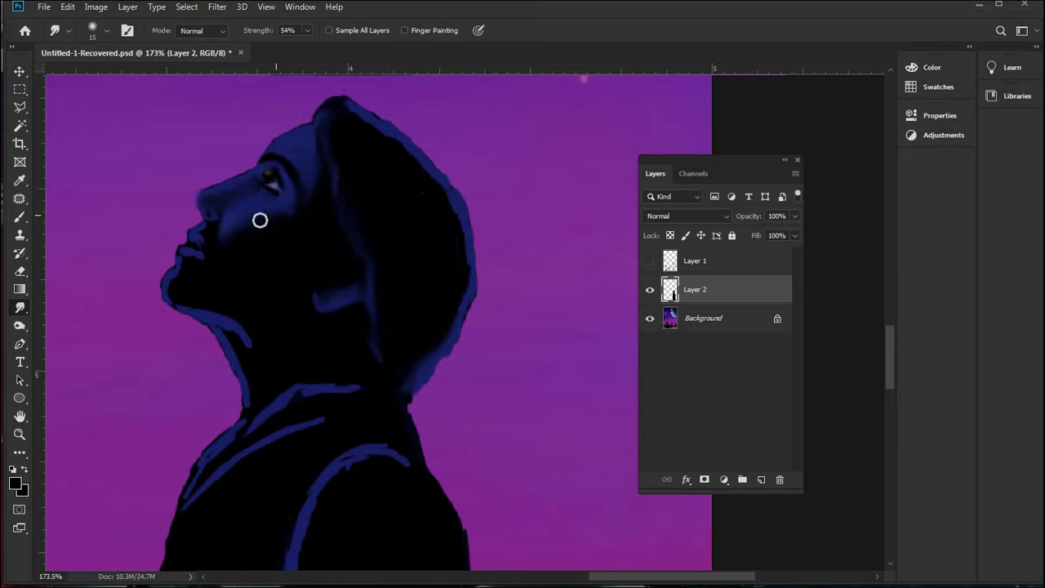
{"action": "key", "text": "b"}
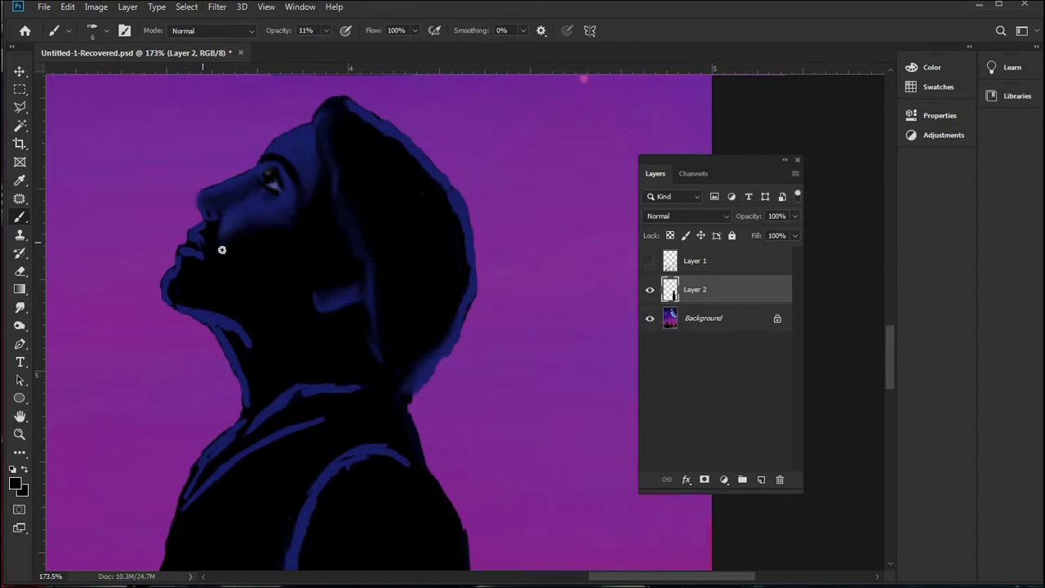
{"action": "key", "text": "r"}
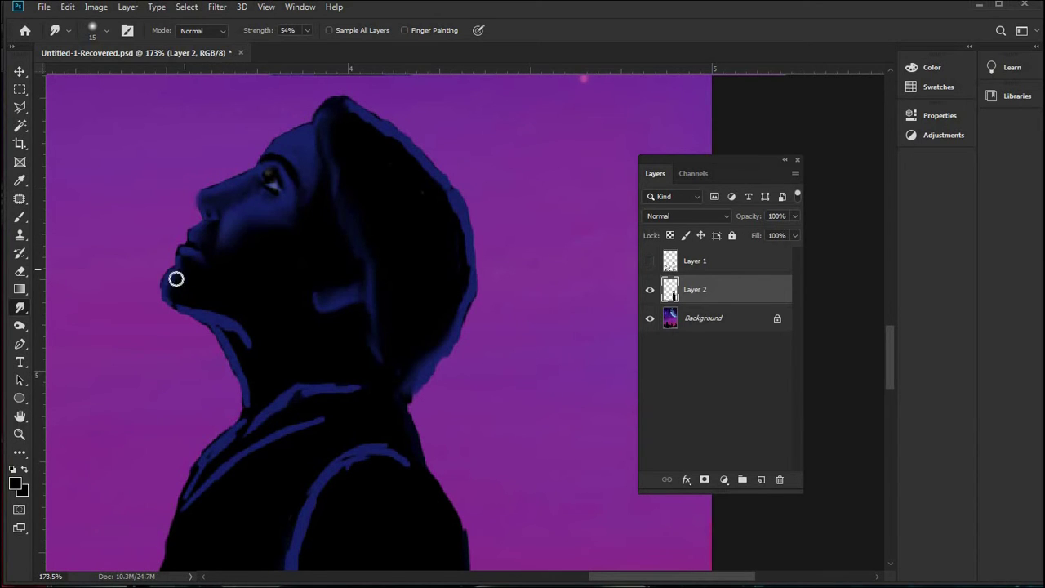
- Smudge the blue highlights along the neck, collar, lapel, back of the head and chin at 15 px and 54% strength
{"action": "mouse_move", "coordinate": [231, 341]}
{"action": "left_mouse_down"}
{"action": "mouse_move", "coordinate": [251, 409]}
{"action": "mouse_move", "coordinate": [350, 384]}
{"action": "left_mouse_up"}
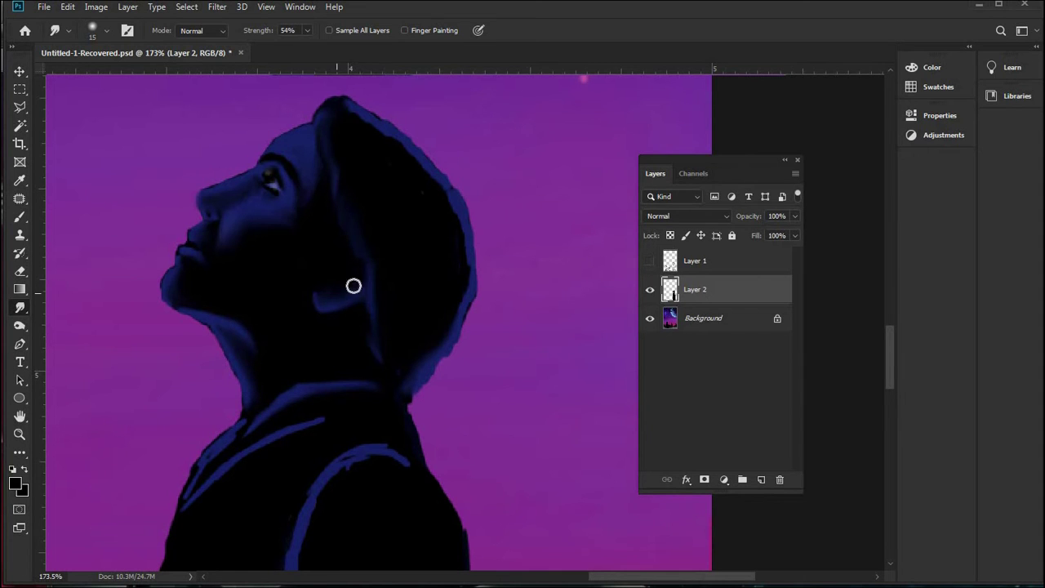
{"action": "mouse_move", "coordinate": [245, 427]}
{"action": "left_mouse_down"}
{"action": "mouse_move", "coordinate": [233, 459]}
{"action": "mouse_move", "coordinate": [352, 414]}
{"action": "left_mouse_up"}
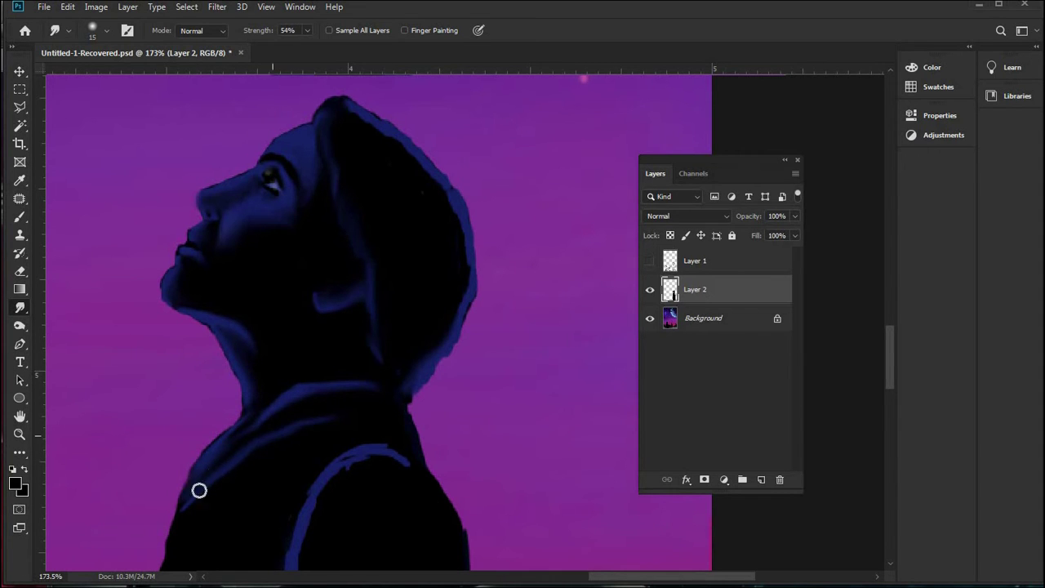
{"action": "left_click_drag", "start_coordinate": [446, 317], "coordinate": [435, 343]}
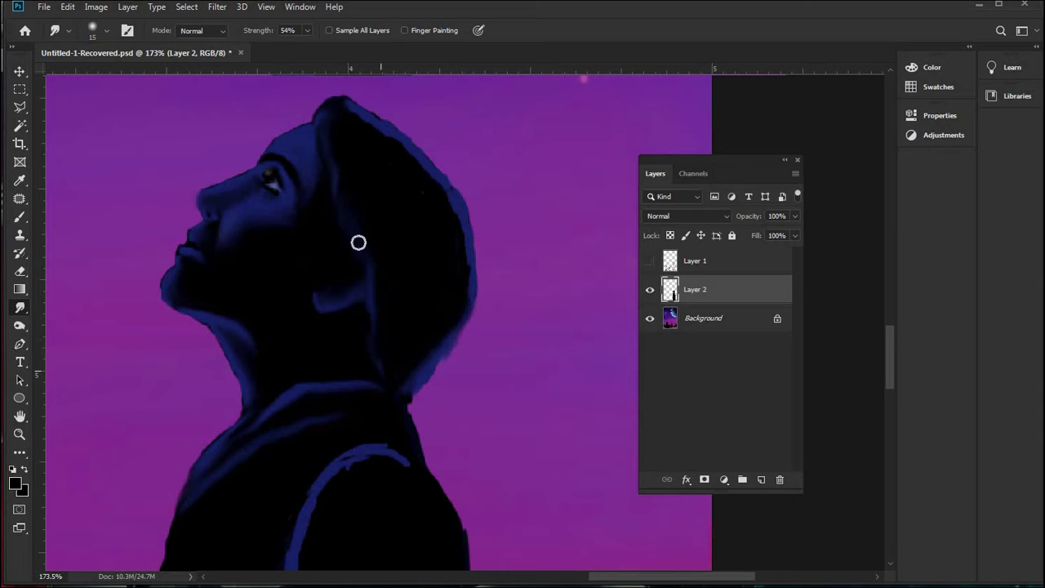
{"action": "left_click_drag", "start_coordinate": [161, 291], "coordinate": [166, 304]}
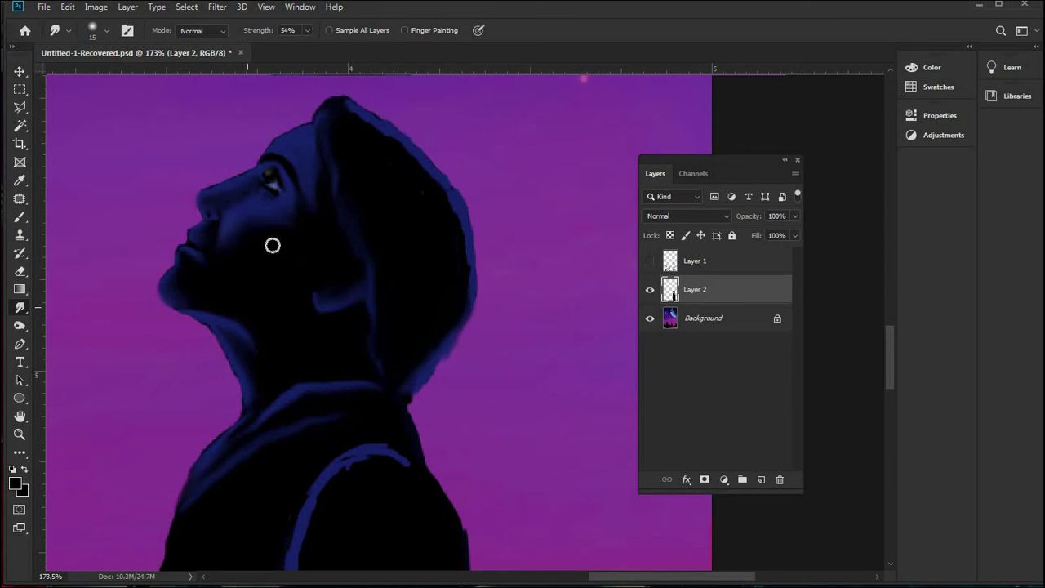
- Reset to the default black and white colors and touch up the nostril with a 2 px brush
{"action": "left_click", "coordinate": [13, 469]}
{"action": "left_click", "coordinate": [19, 217]}
{"action": "left_click", "coordinate": [106, 31]}
{"action": "left_click", "coordinate": [397, 5]}
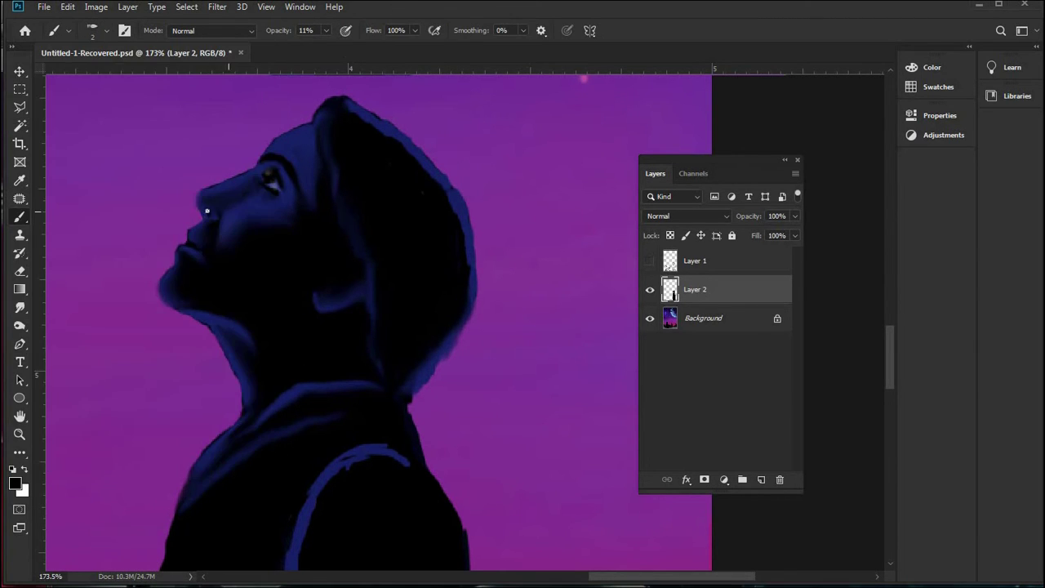
{"action": "left_click_drag", "start_coordinate": [326, 30], "coordinate": [347, 32]}
{"action": "left_click", "coordinate": [204, 206]}
- Soften the blue shoulder and sleeve highlights on the standing figure's coat with a 40 px Smudge tool at 54% strength
{"action": "key", "text": "z"}
{"action": "key", "text": "ctrl+0"}
{"action": "left_click", "coordinate": [595, 460]}
{"action": "left_click", "coordinate": [595, 360]}
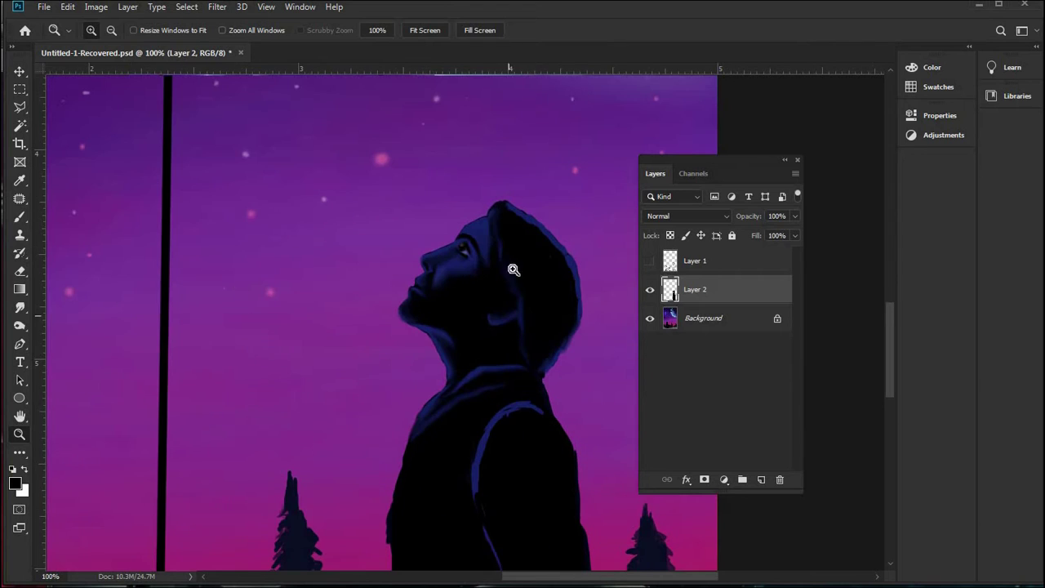
{"action": "key", "text": "r"}
{"action": "left_click", "coordinate": [92, 30]}
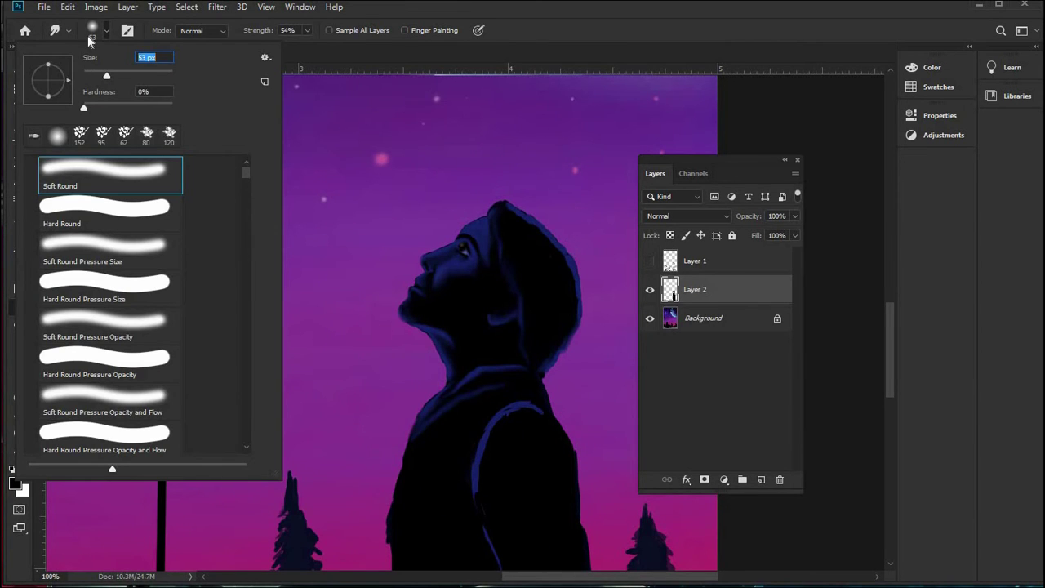
{"action": "type", "text": "40"}
{"action": "key", "text": "Return"}
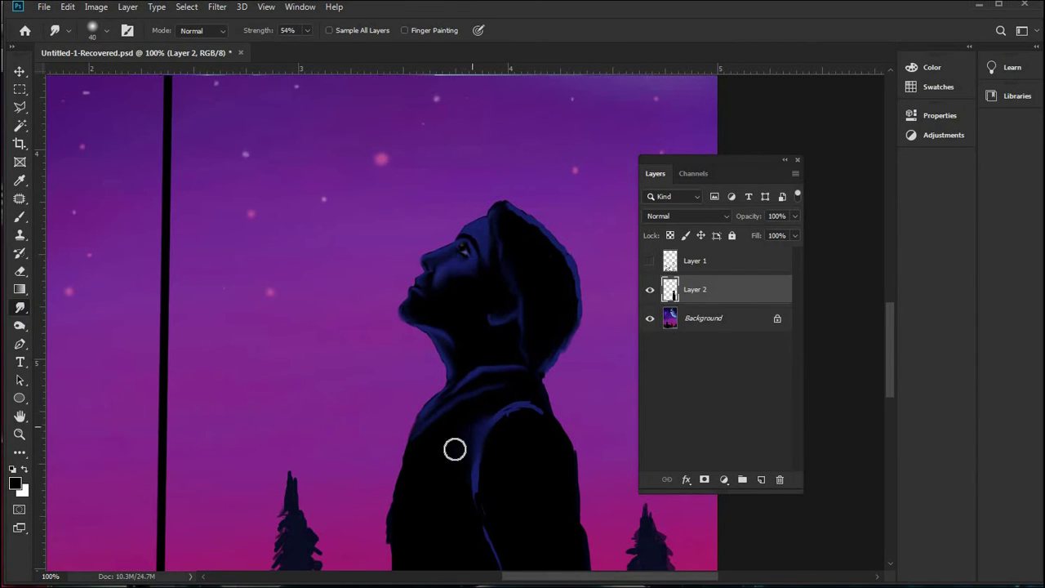
{"action": "mouse_move", "coordinate": [517, 399]}
{"action": "left_mouse_down"}
{"action": "mouse_move", "coordinate": [534, 403]}
{"action": "mouse_move", "coordinate": [468, 468]}
{"action": "mouse_move", "coordinate": [462, 506]}
{"action": "mouse_move", "coordinate": [463, 475]}
{"action": "left_mouse_up"}
{"action": "scroll", "coordinate": [532, 462], "scroll_direction": "down", "scroll_amount": 3}
{"action": "scroll", "coordinate": [471, 358], "scroll_direction": "up", "scroll_amount": 2}
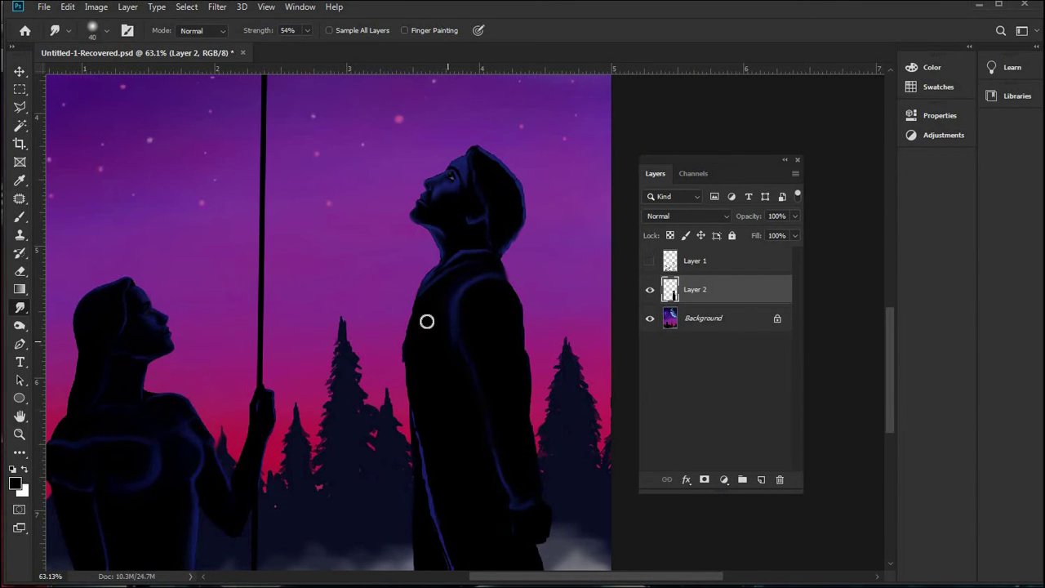
{"action": "scroll", "coordinate": [444, 543], "scroll_direction": "down", "scroll_amount": 4}
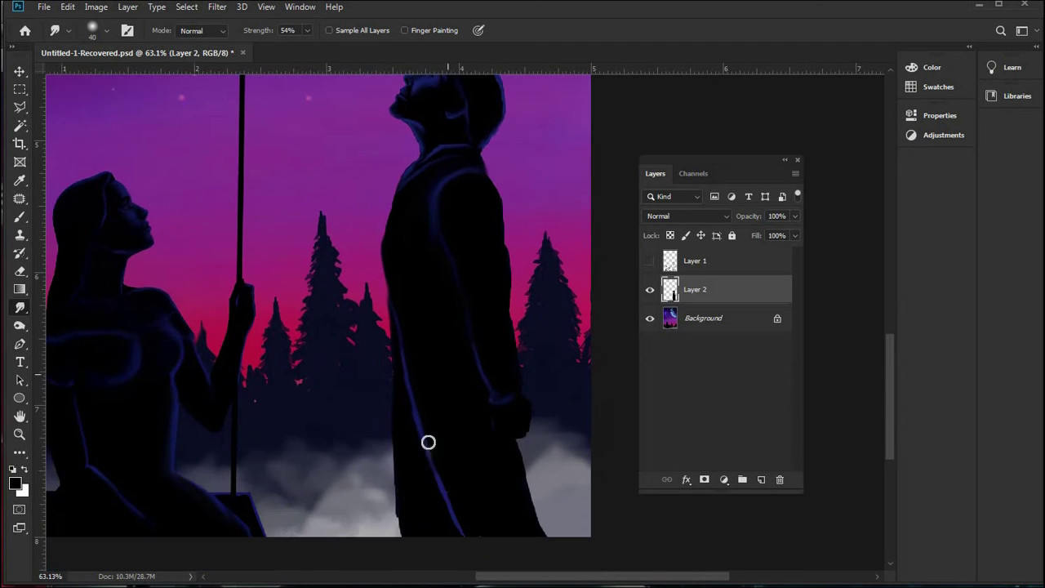
- Paint a navy blue rim highlight along the chest edge of the standing figure's coat with a 9 px brush at 53% opacity
{"action": "left_click", "coordinate": [20, 434]}
{"action": "left_click", "coordinate": [478, 525]}
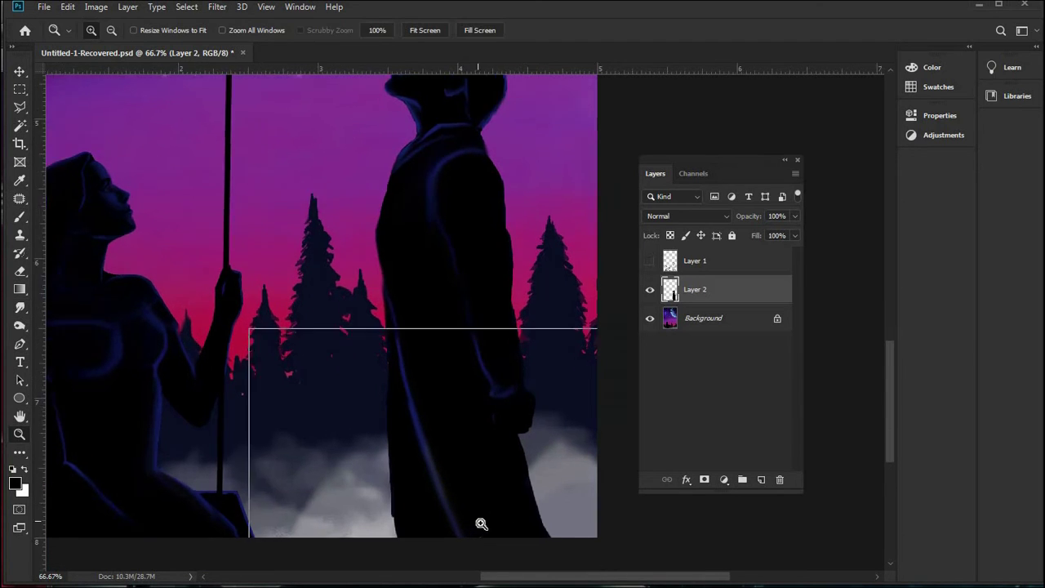
{"action": "left_click", "coordinate": [478, 525]}
{"action": "left_click", "coordinate": [478, 525]}
{"action": "left_click", "coordinate": [479, 525]}
{"action": "left_click", "coordinate": [20, 217]}
{"action": "left_click", "coordinate": [106, 31]}
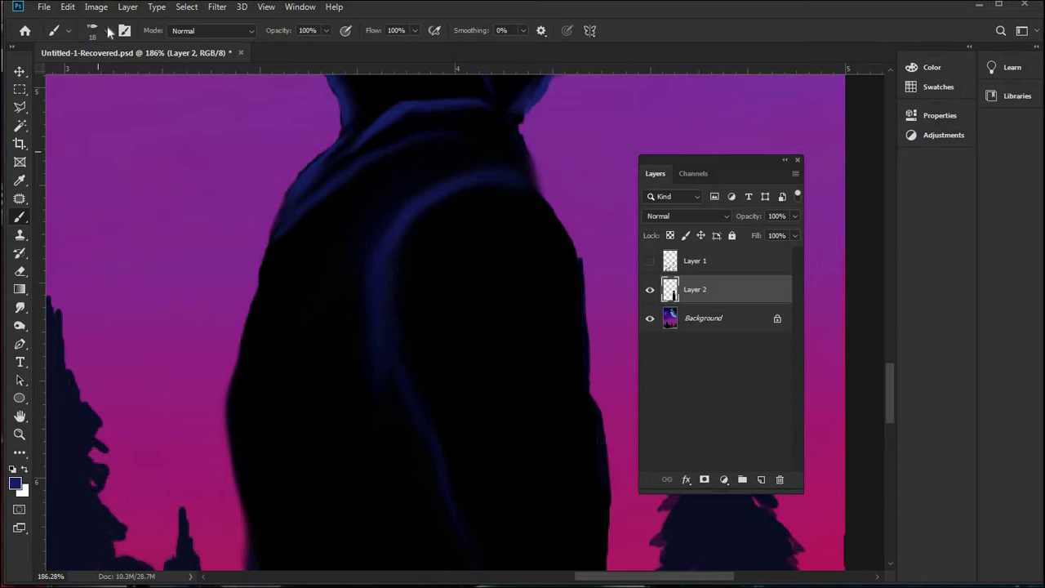
{"action": "left_click", "coordinate": [106, 31]}
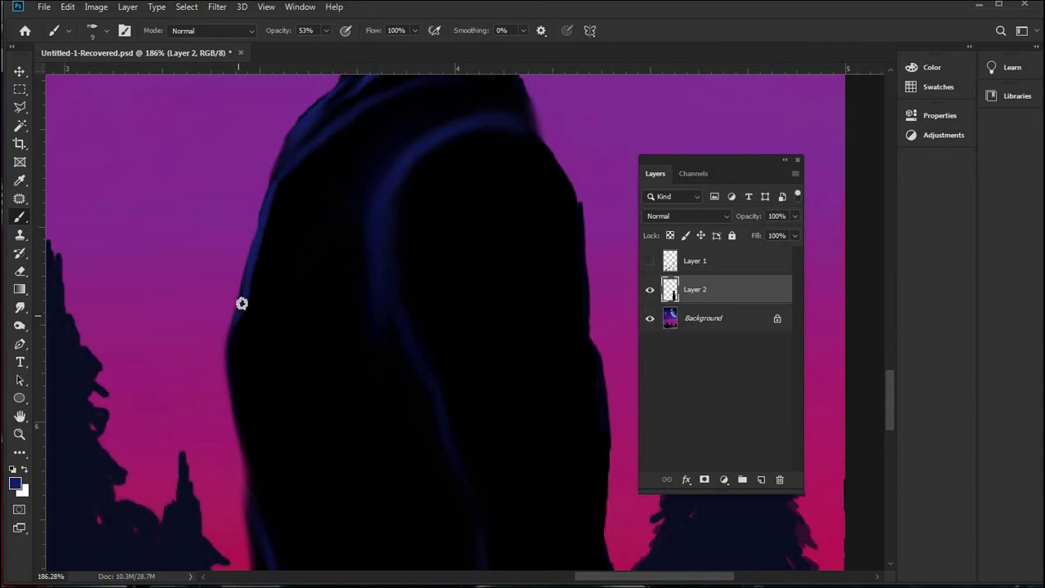
{"action": "left_click_drag", "start_coordinate": [241, 302], "coordinate": [229, 376]}
{"action": "key", "text": "ctrl+0"}
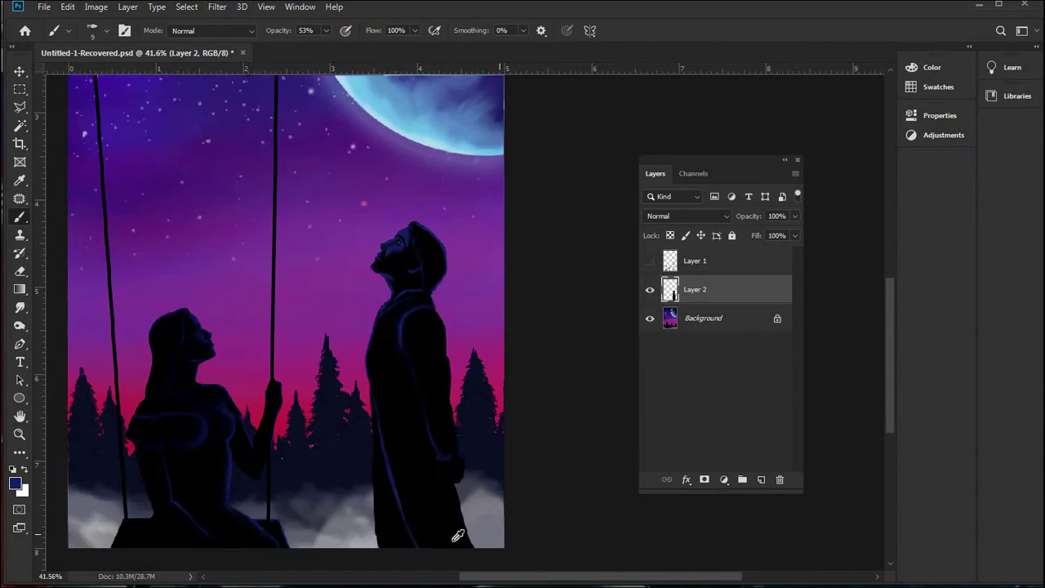
- Blend the blue rim highlight along the back of the standing figure's head with a 26 px Smudge tool at 54% strength
{"action": "scroll", "coordinate": [282, 252], "scroll_direction": "up", "scroll_amount": 5}
{"action": "left_click", "coordinate": [18, 327]}
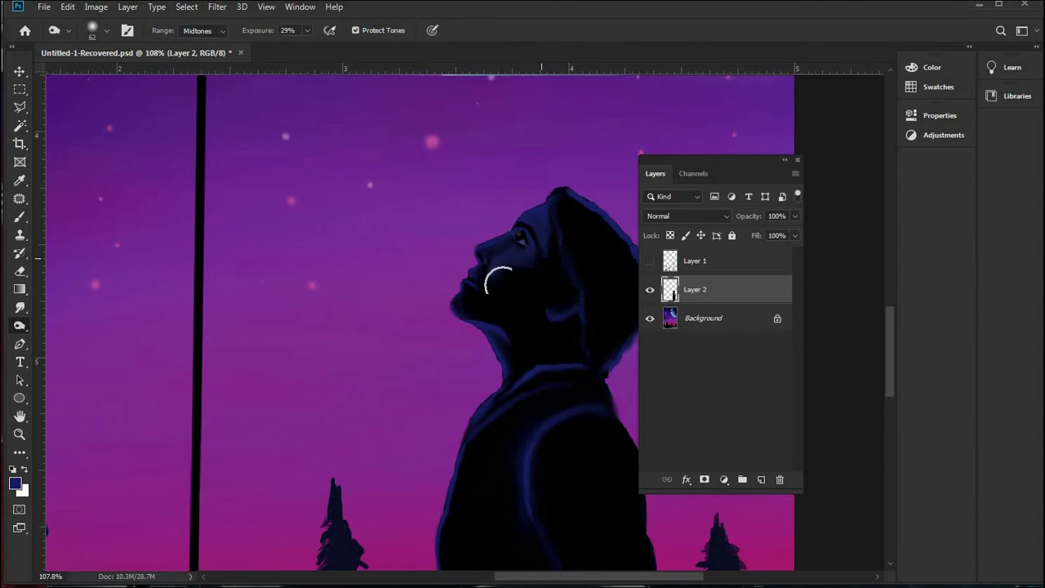
{"action": "scroll", "coordinate": [522, 294], "scroll_direction": "down", "scroll_amount": 3}
{"action": "scroll", "coordinate": [476, 299], "scroll_direction": "up", "scroll_amount": 1}
{"action": "scroll", "coordinate": [571, 392], "scroll_direction": "down", "scroll_amount": 2}
{"action": "scroll", "coordinate": [573, 317], "scroll_direction": "up", "scroll_amount": 4}
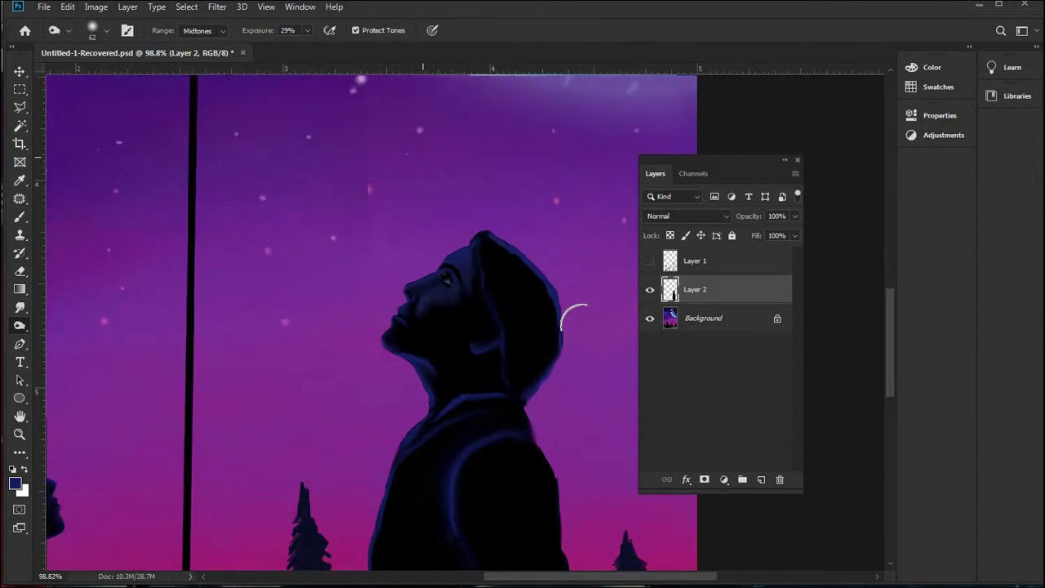
{"action": "scroll", "coordinate": [573, 317], "scroll_direction": "up", "scroll_amount": 3}
{"action": "left_click", "coordinate": [19, 306]}
{"action": "left_click", "coordinate": [106, 30]}
{"action": "left_click", "coordinate": [408, 182]}
{"action": "mouse_move", "coordinate": [481, 229]}
{"action": "left_mouse_down"}
{"action": "mouse_move", "coordinate": [518, 289]}
{"action": "mouse_move", "coordinate": [522, 343]}
{"action": "mouse_move", "coordinate": [492, 408]}
{"action": "left_mouse_up"}
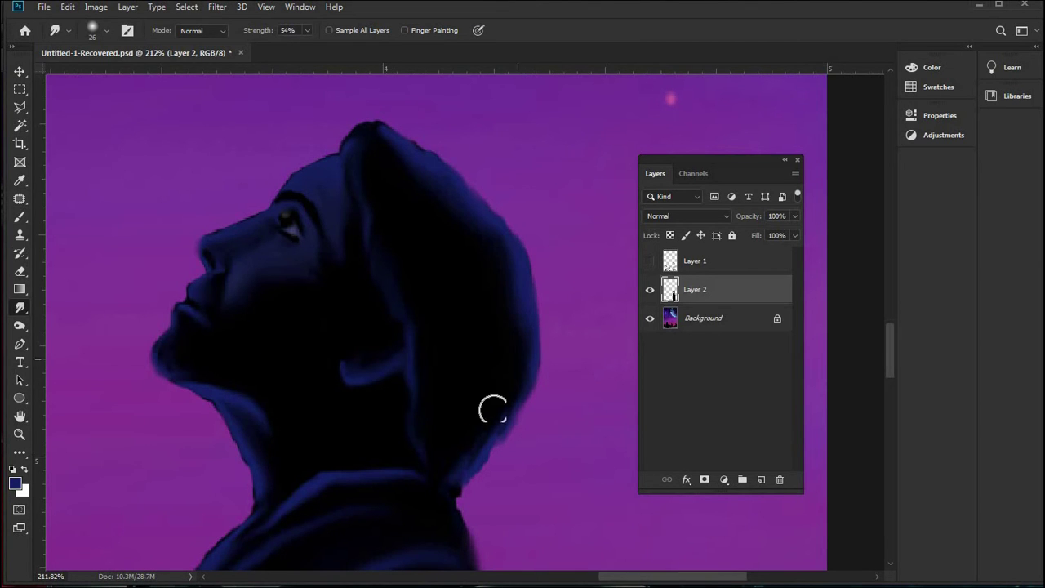
{"action": "scroll", "coordinate": [474, 295], "scroll_direction": "down", "scroll_amount": 5}
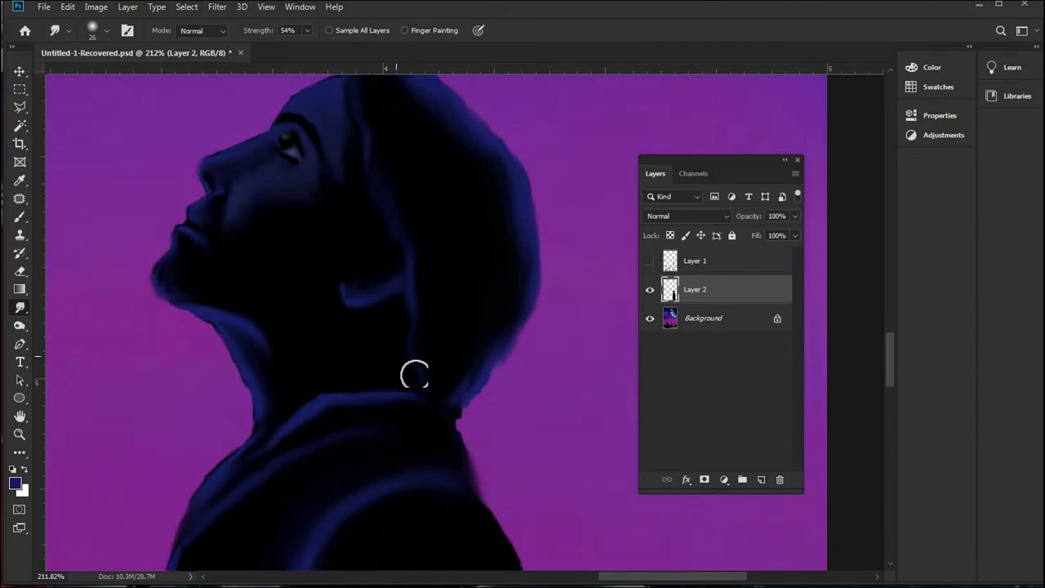
{"action": "scroll", "coordinate": [571, 474], "scroll_direction": "up", "scroll_amount": 2}
{"action": "scroll", "coordinate": [582, 488], "scroll_direction": "down", "scroll_amount": 2}
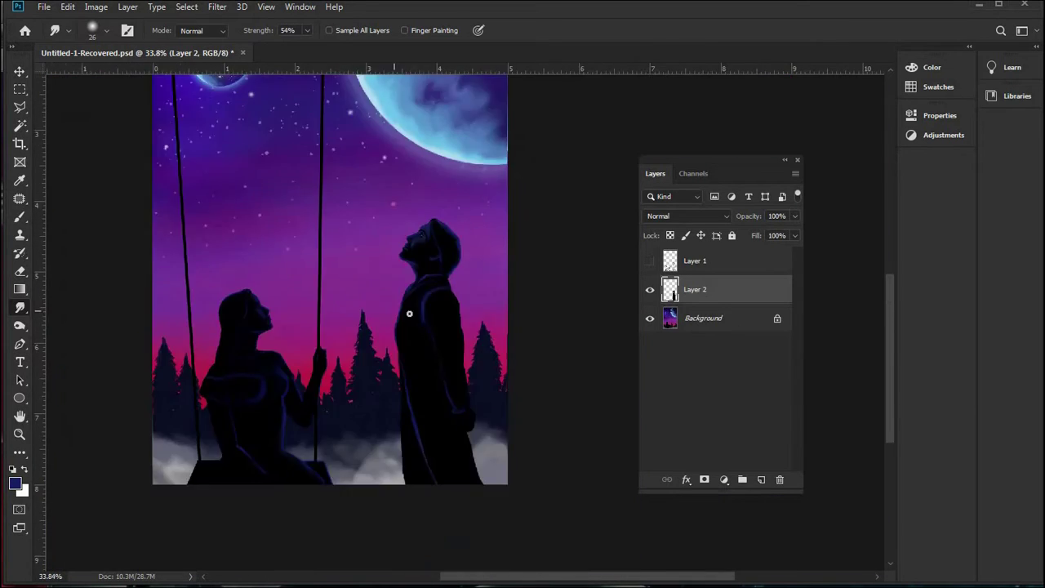
- Compare the whole painting with Layer 2 hidden and shown
{"action": "scroll", "coordinate": [406, 308], "scroll_direction": "left", "scroll_amount": 2}
{"action": "key", "text": "o"}
{"action": "scroll", "coordinate": [234, 149], "scroll_direction": "down", "scroll_amount": 2}
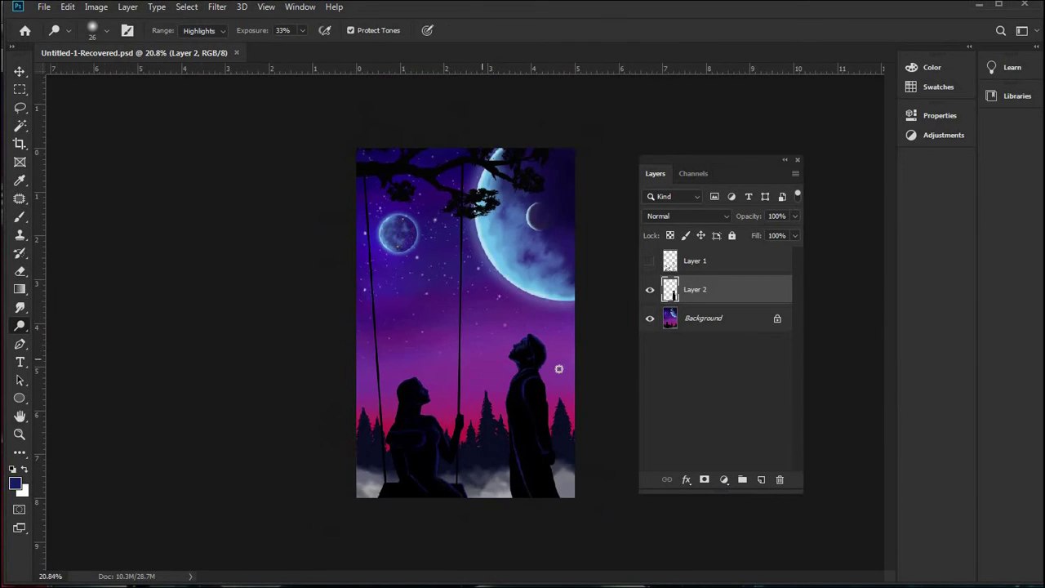
{"action": "scroll", "coordinate": [569, 360], "scroll_direction": "up", "scroll_amount": 5}
{"action": "left_click", "coordinate": [650, 291]}
{"action": "left_click", "coordinate": [649, 291]}
{"action": "scroll", "coordinate": [338, 310], "scroll_direction": "down", "scroll_amount": 2}
- Lasso a freehand selection around the standing figure's head and open it in the Liquify filter
{"action": "left_click", "coordinate": [21, 108]}
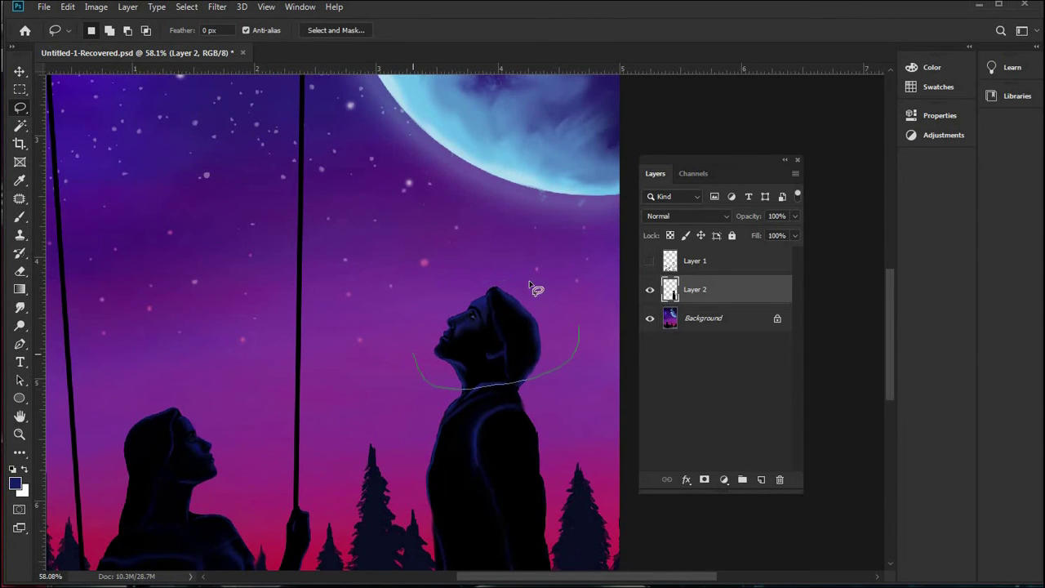
{"action": "left_click_drag", "start_coordinate": [563, 312], "coordinate": [549, 287]}
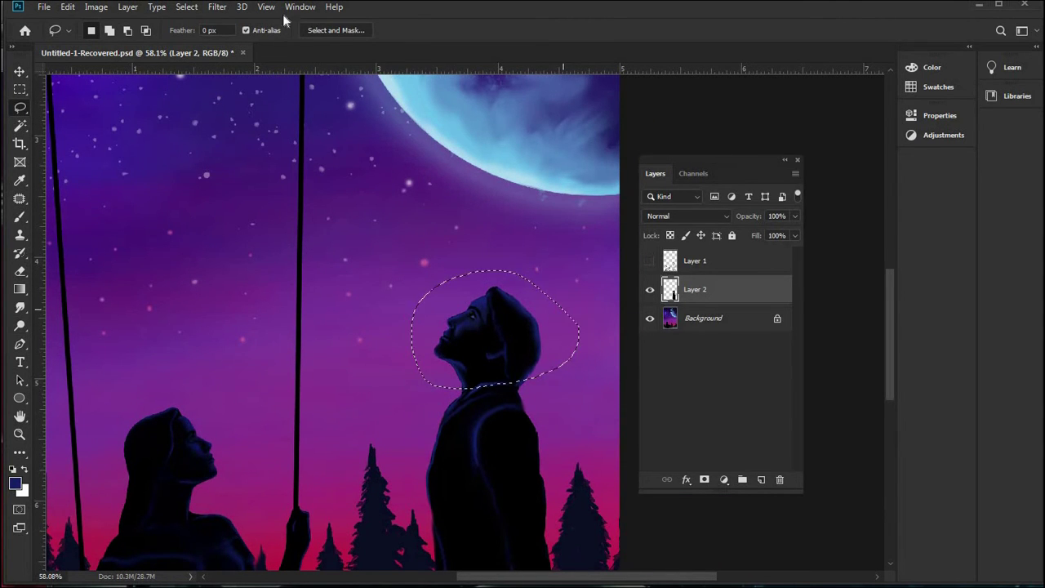
{"action": "left_click", "coordinate": [216, 8]}
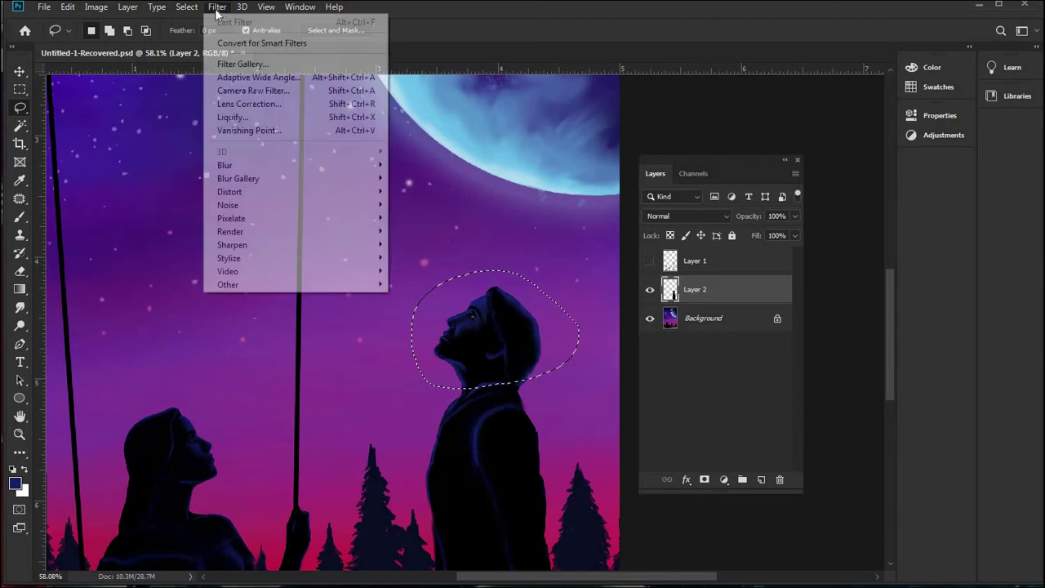
{"action": "left_click", "coordinate": [252, 115]}
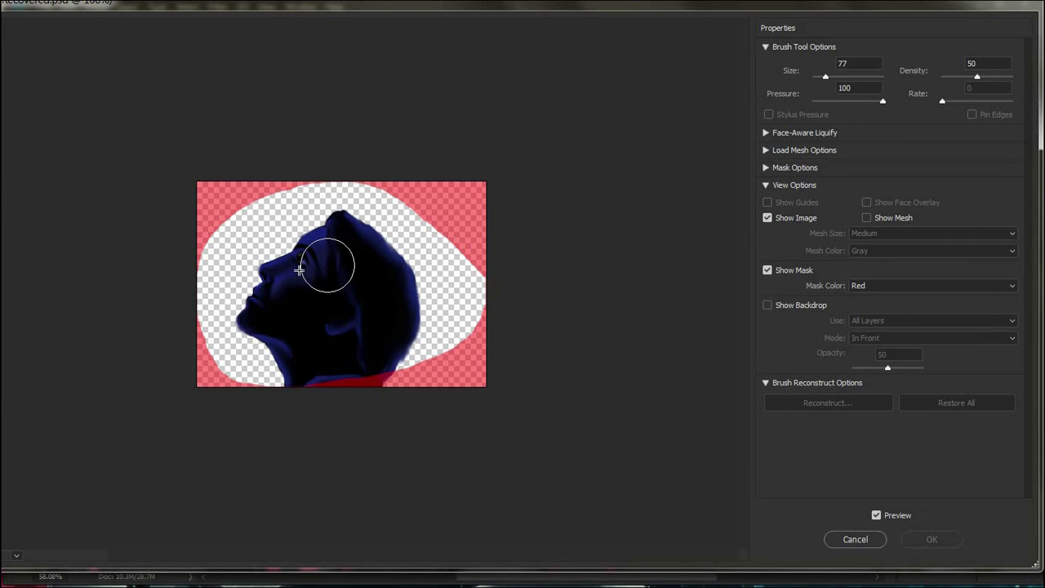
{"action": "key", "text": "ctrl+plus"}
{"action": "key", "text": "ctrl+plus"}
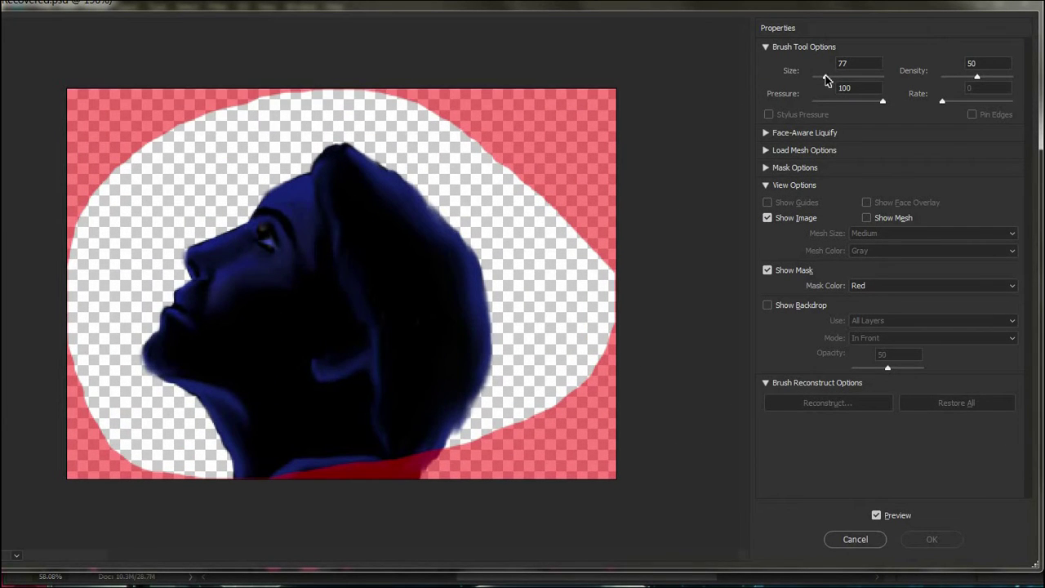
- Push the eye and nose outward with a 91 px Liquify brush, adjust the ear area, apply the filter and deselect the head
{"action": "left_click_drag", "start_coordinate": [826, 75], "coordinate": [853, 77]}
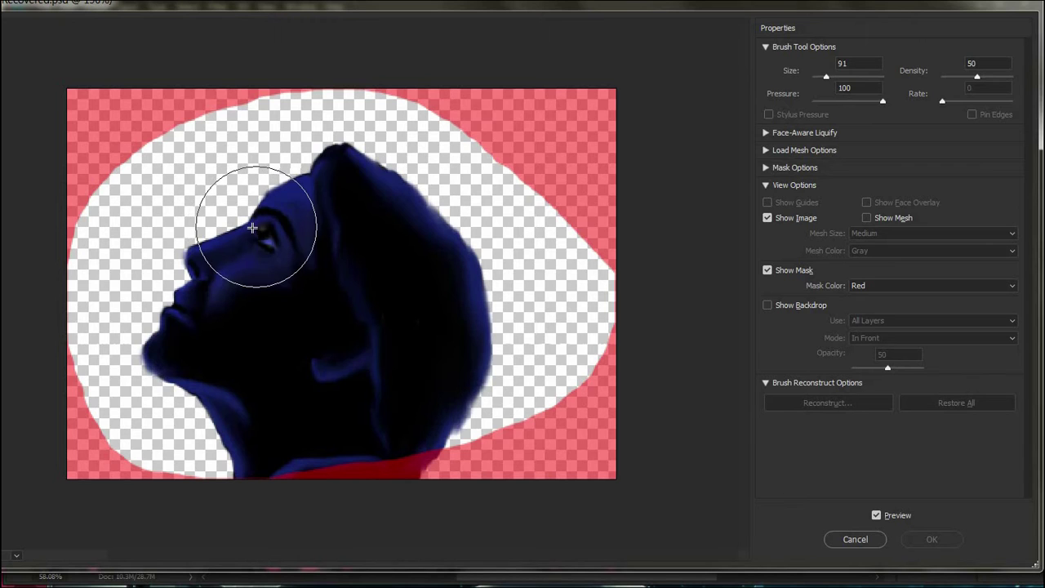
{"action": "left_click_drag", "start_coordinate": [226, 243], "coordinate": [208, 260]}
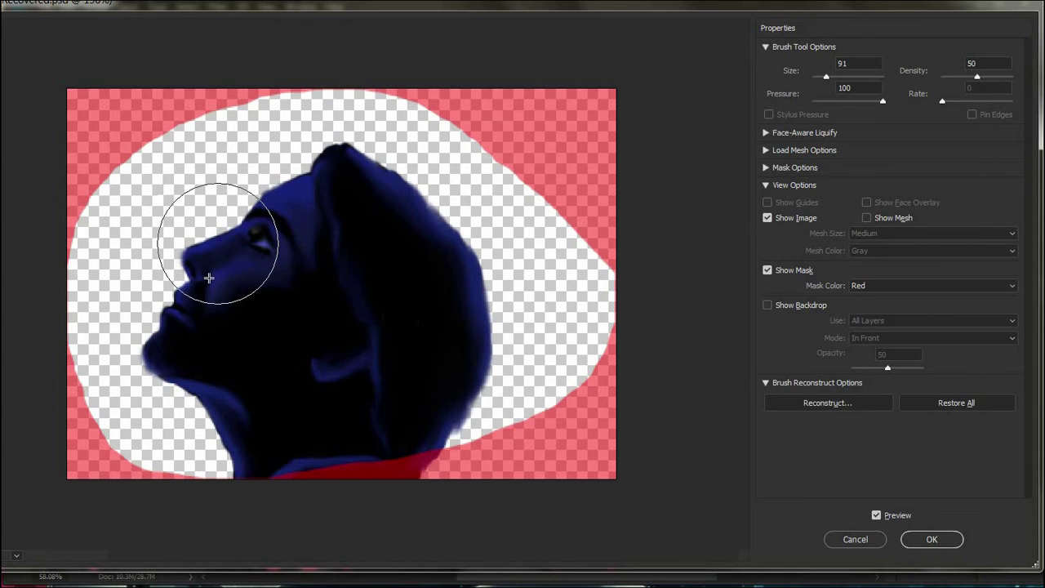
{"action": "key", "text": "ctrl+z"}
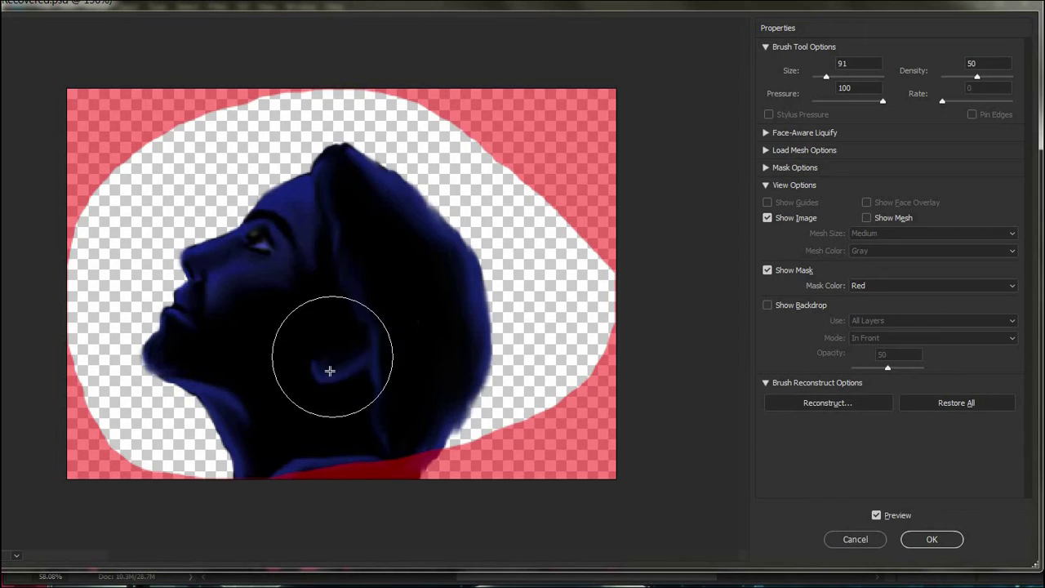
{"action": "mouse_move", "coordinate": [346, 363]}
{"action": "left_mouse_down"}
{"action": "mouse_move", "coordinate": [322, 377]}
{"action": "mouse_move", "coordinate": [315, 361]}
{"action": "left_mouse_up"}
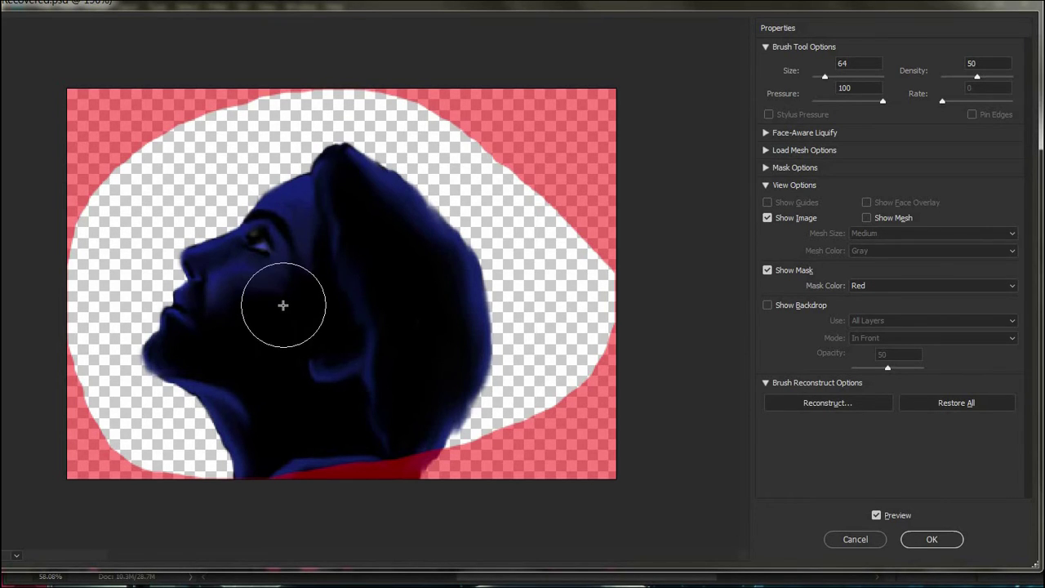
{"action": "left_click", "coordinate": [930, 539]}
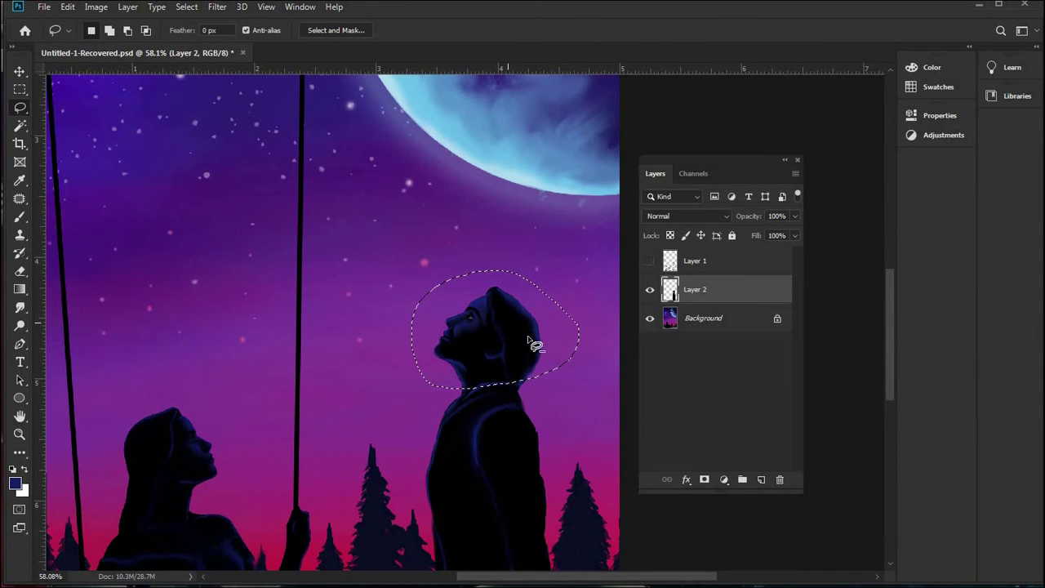
{"action": "scroll", "coordinate": [534, 344], "scroll_direction": "up", "scroll_amount": 2}
{"action": "scroll", "coordinate": [538, 343], "scroll_direction": "up", "scroll_amount": 1}
{"action": "key", "text": "ctrl+z"}
{"action": "key", "text": "ctrl+shift+z"}
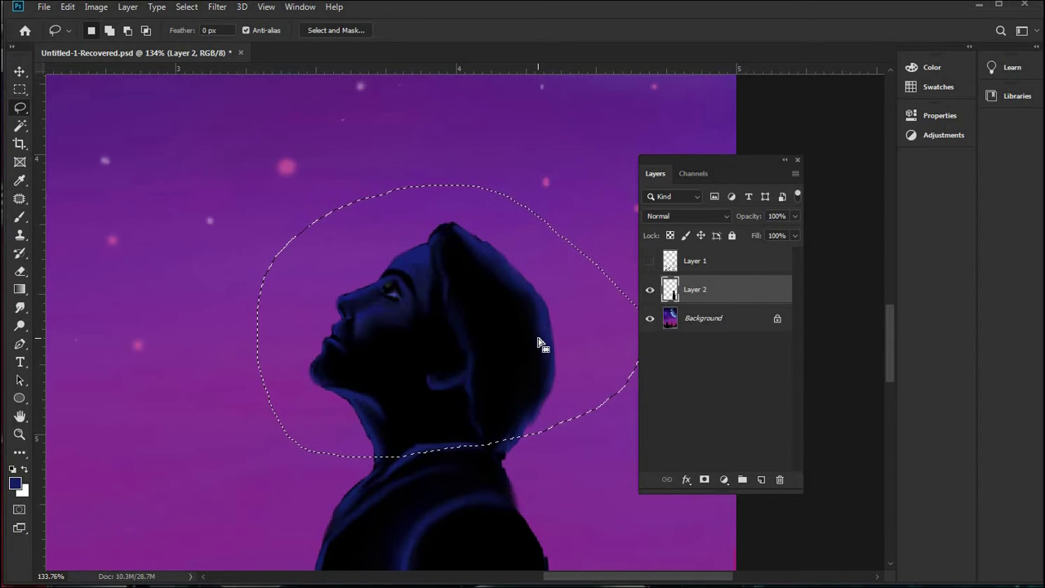
{"action": "key", "text": "ctrl+d"}
- Compare both figures' faces and sample the light blue from the white of the standing figure's eye
{"action": "scroll", "coordinate": [528, 346], "scroll_direction": "down", "scroll_amount": 5}
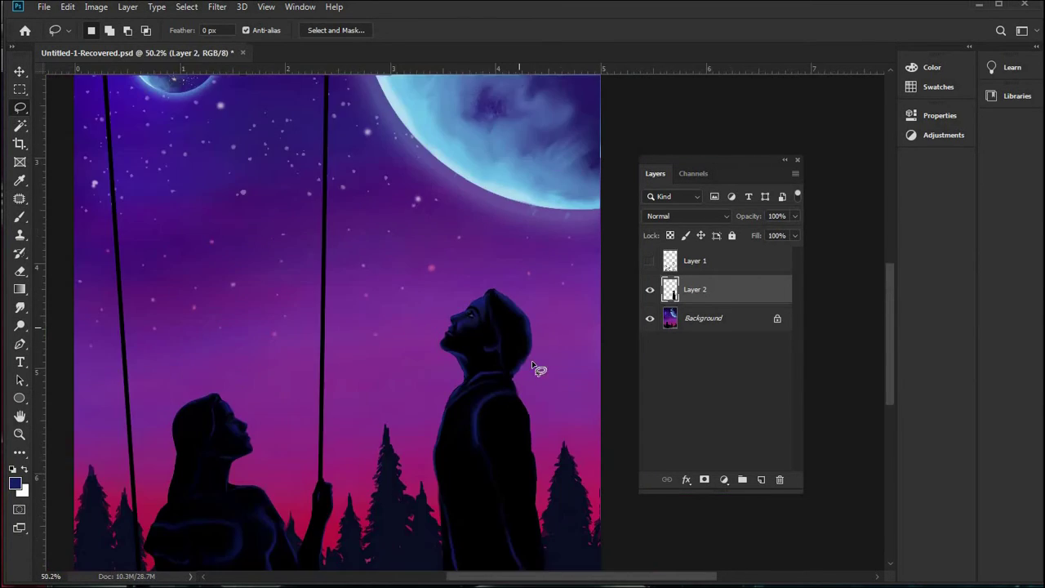
{"action": "scroll", "coordinate": [529, 378], "scroll_direction": "up", "scroll_amount": 2}
{"action": "scroll", "coordinate": [361, 397], "scroll_direction": "down", "scroll_amount": 2}
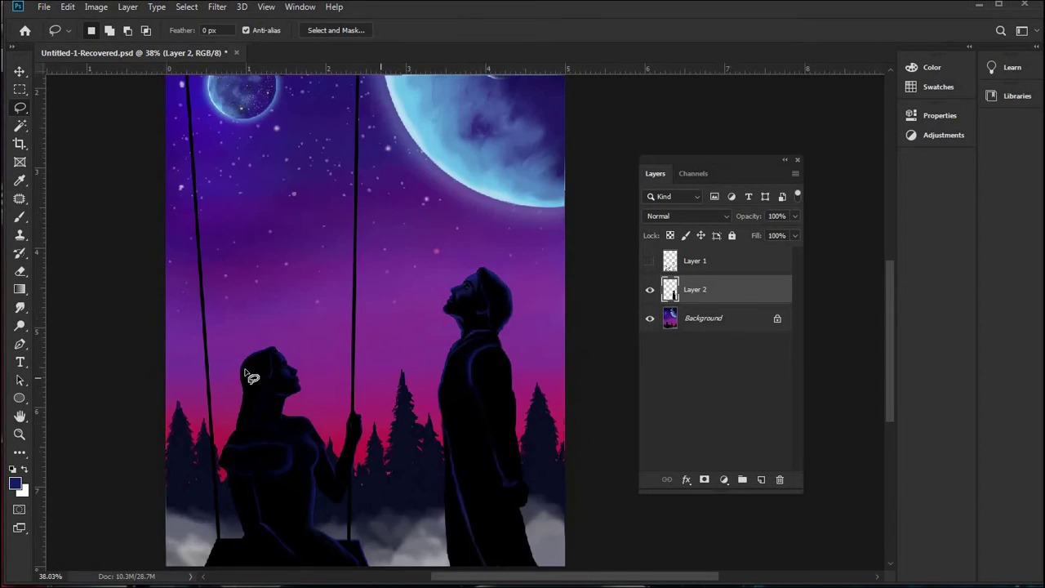
{"action": "scroll", "coordinate": [255, 371], "scroll_direction": "up", "scroll_amount": 6}
{"action": "scroll", "coordinate": [275, 336], "scroll_direction": "up", "scroll_amount": 2}
{"action": "scroll", "coordinate": [275, 334], "scroll_direction": "down", "scroll_amount": 6}
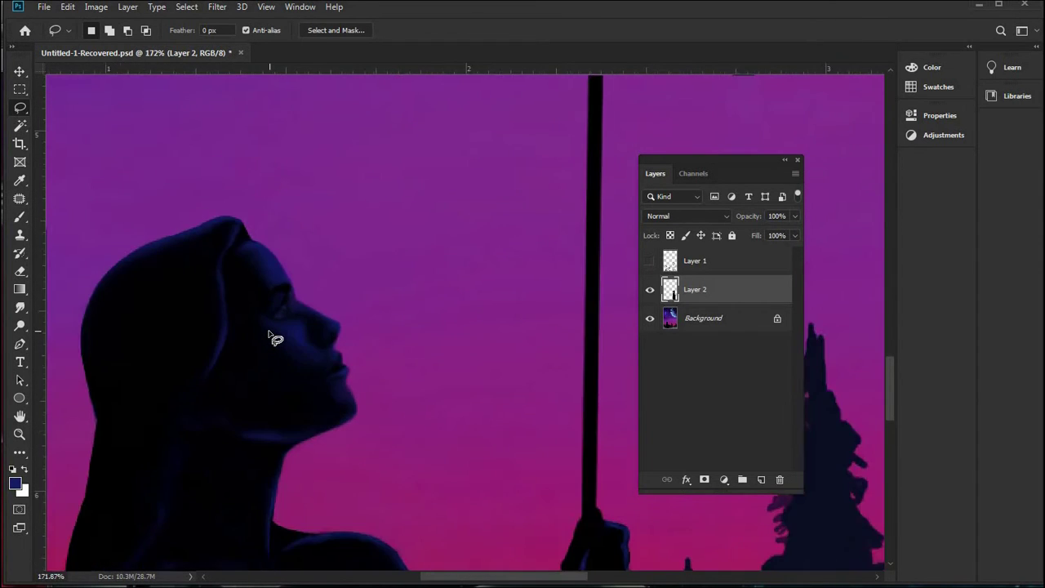
{"action": "scroll", "coordinate": [500, 232], "scroll_direction": "up", "scroll_amount": 8}
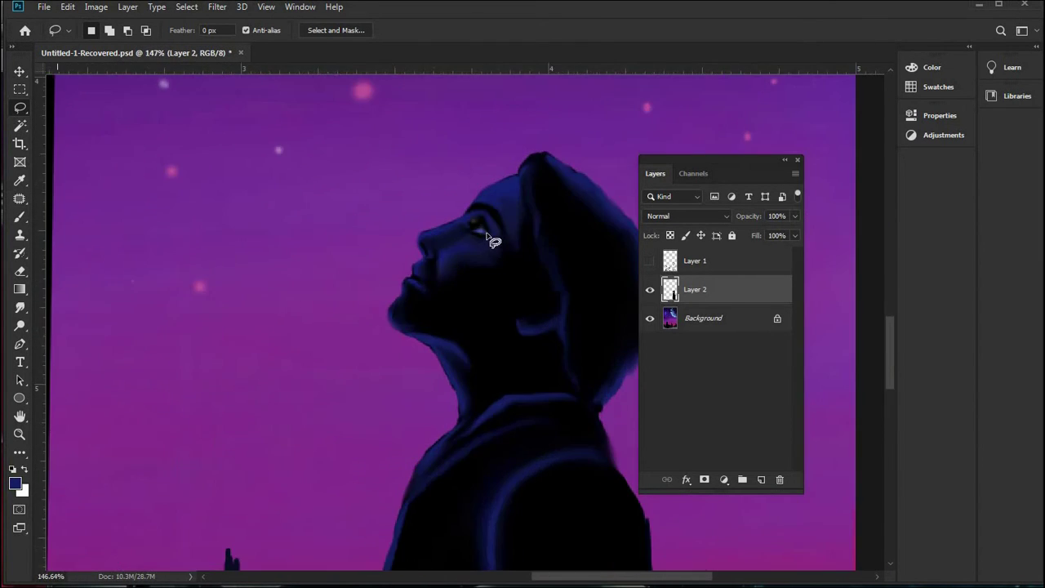
{"action": "key", "text": "i"}
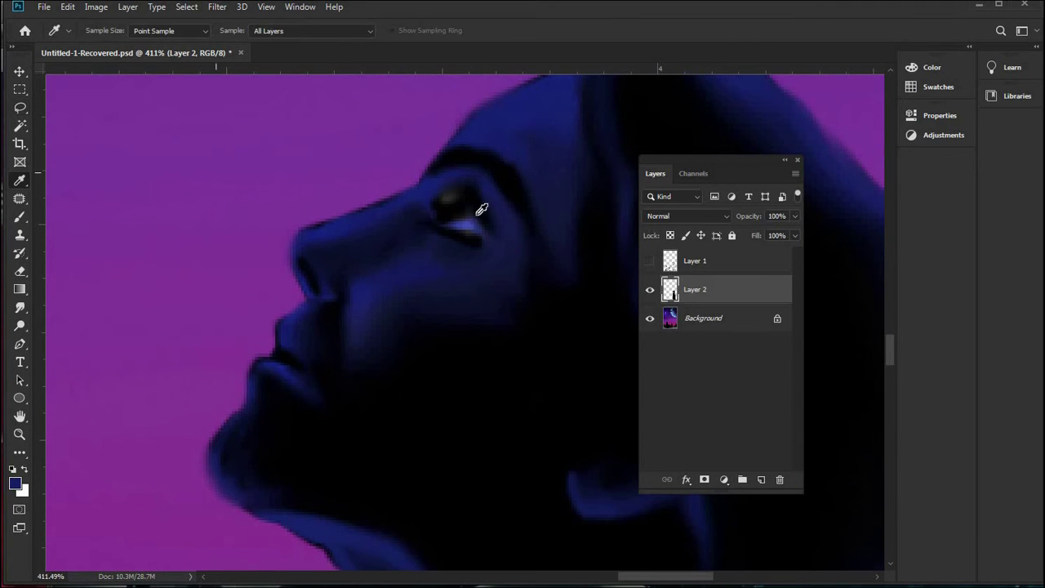
{"action": "scroll", "coordinate": [335, 307], "scroll_direction": "down", "scroll_amount": 8}
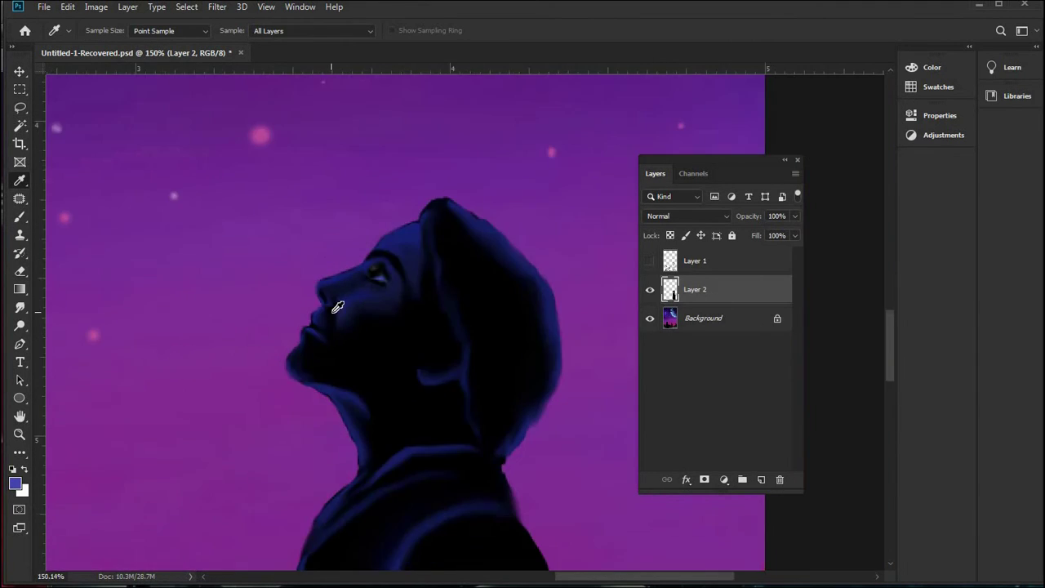
{"action": "scroll", "coordinate": [193, 370], "scroll_direction": "up", "scroll_amount": 2}
{"action": "scroll", "coordinate": [193, 370], "scroll_direction": "up", "scroll_amount": 9}
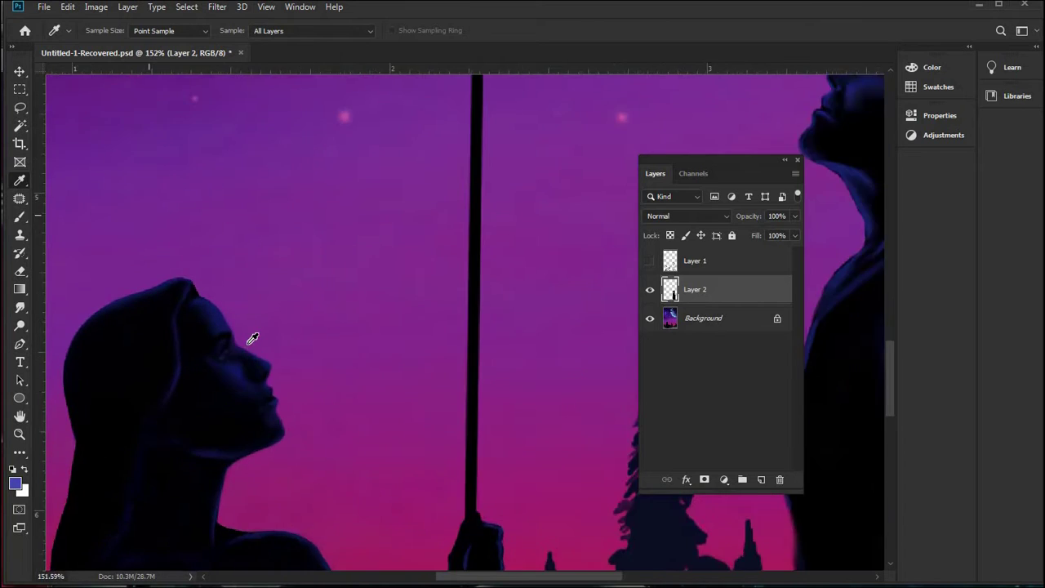
- Brighten the white of the swinging girl's eye using a 5 px Round Point Stiff brush at 53% opacity
{"action": "key", "text": "b"}
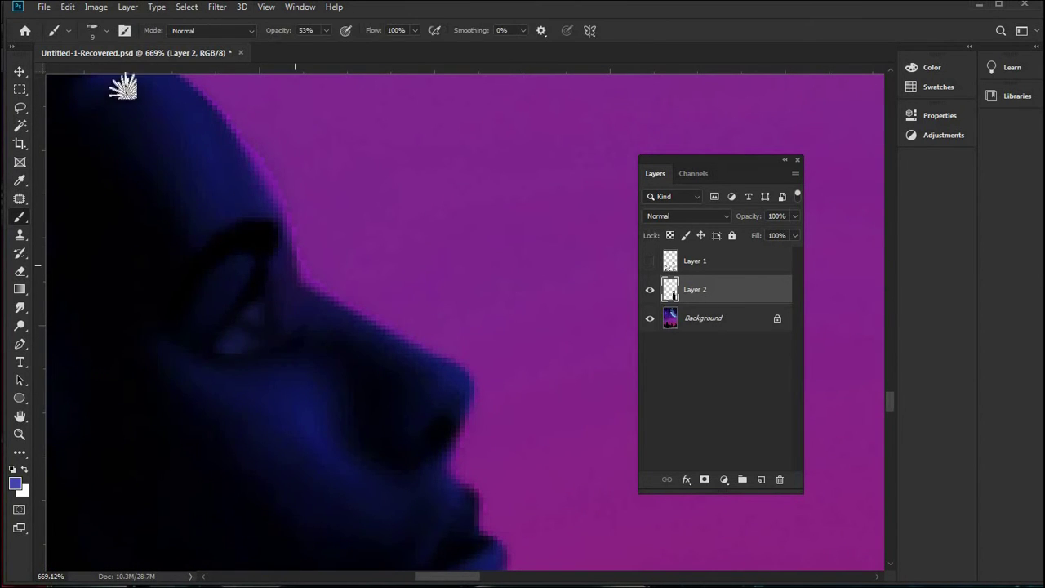
{"action": "left_click", "coordinate": [101, 33]}
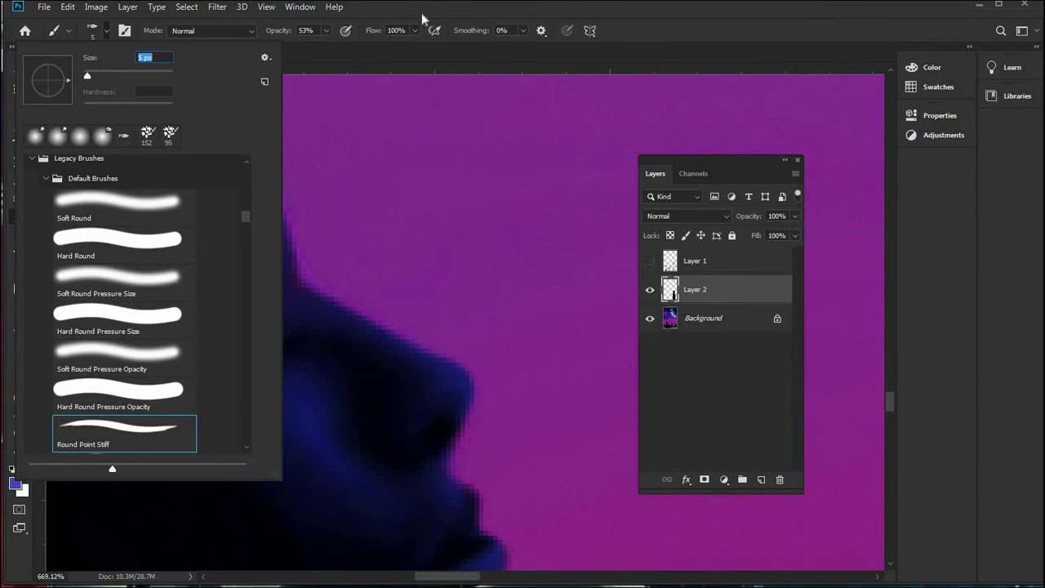
{"action": "key", "text": "Return"}
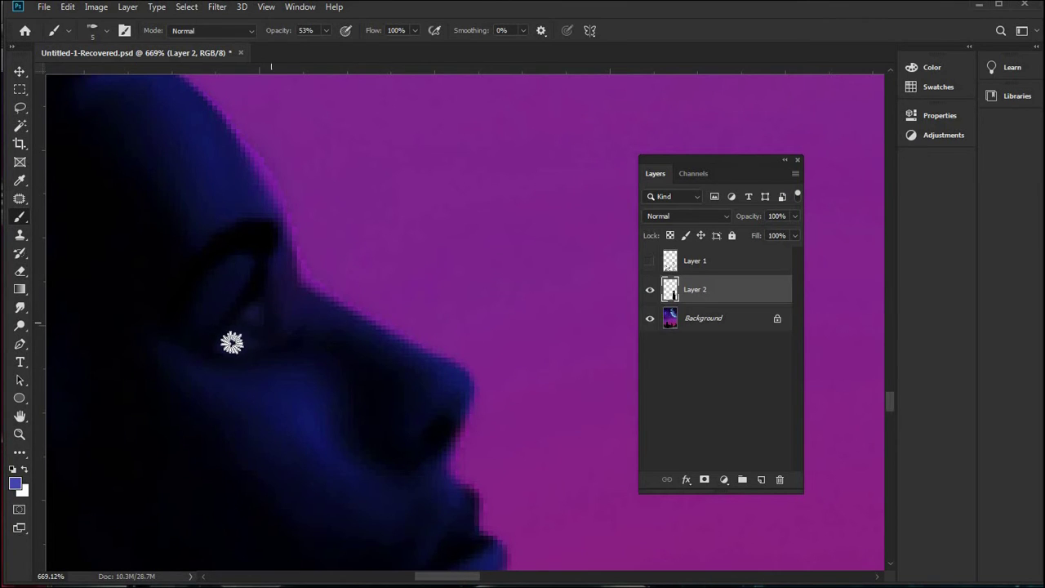
{"action": "left_click_drag", "start_coordinate": [241, 336], "coordinate": [234, 345]}
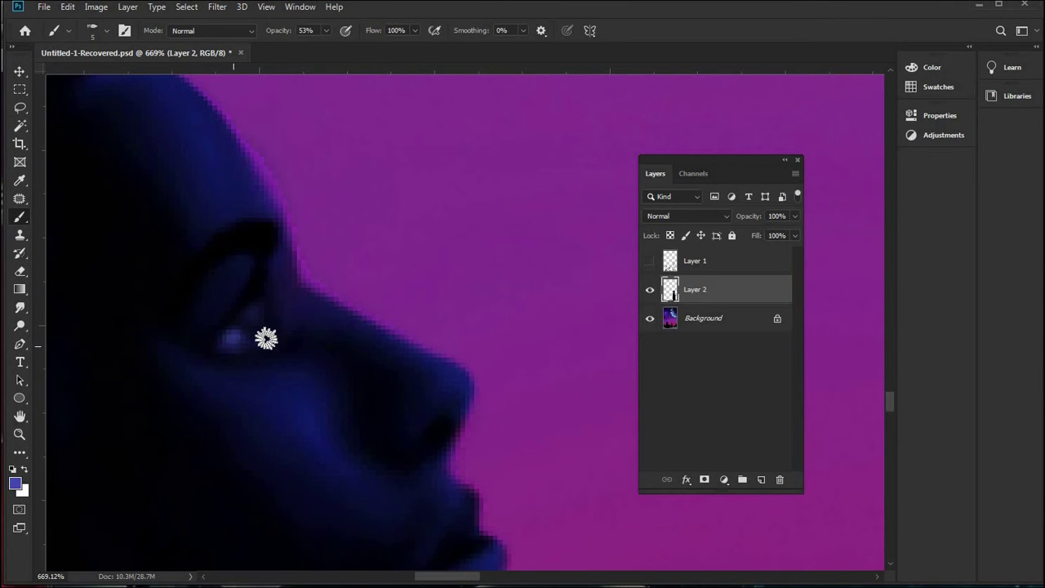
- Retouch the standing figure's upper eyelid and iris edge with sampled black and dark blue, using the 5 px brush at 53% opacity
{"action": "scroll", "coordinate": [263, 350], "scroll_direction": "down", "scroll_amount": 3, "text": "alt"}
{"action": "scroll", "coordinate": [300, 310], "scroll_direction": "down", "scroll_amount": 10, "text": "alt"}
{"action": "scroll", "coordinate": [465, 222], "scroll_direction": "up", "scroll_amount": 10, "text": "alt"}
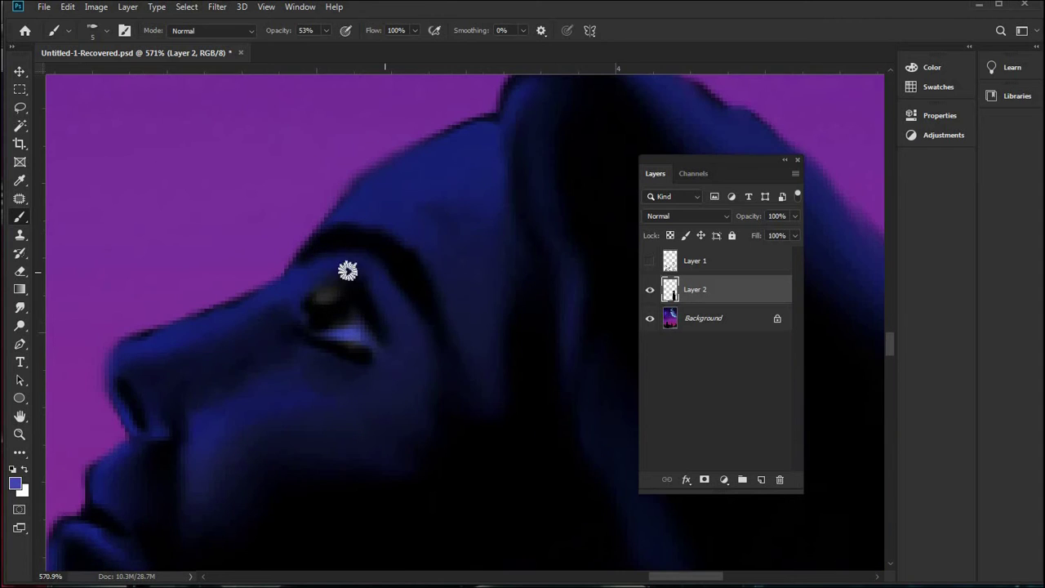
{"action": "left_click", "coordinate": [351, 284], "text": "alt"}
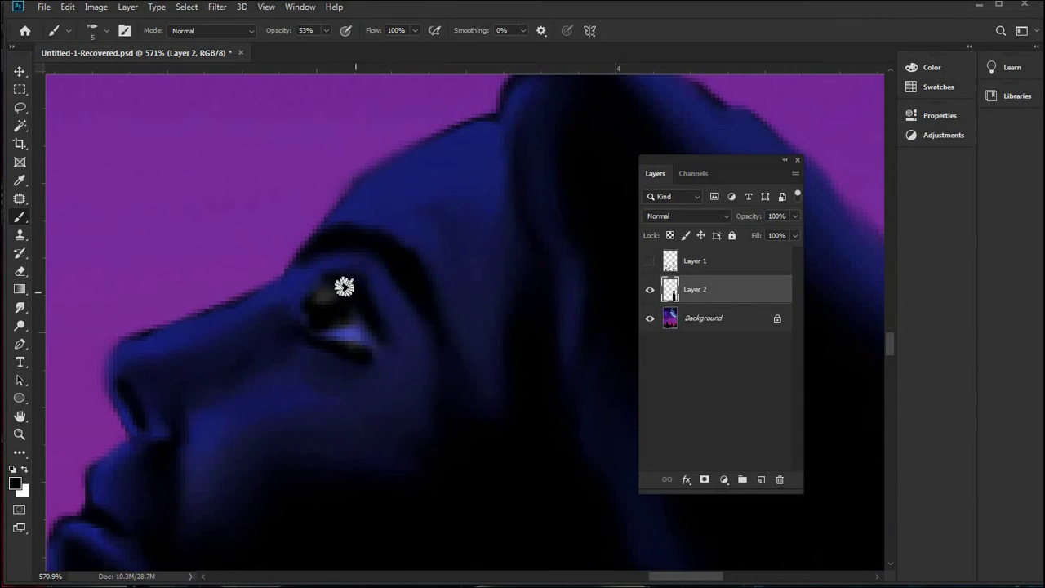
{"action": "left_click", "coordinate": [307, 291], "text": "alt"}
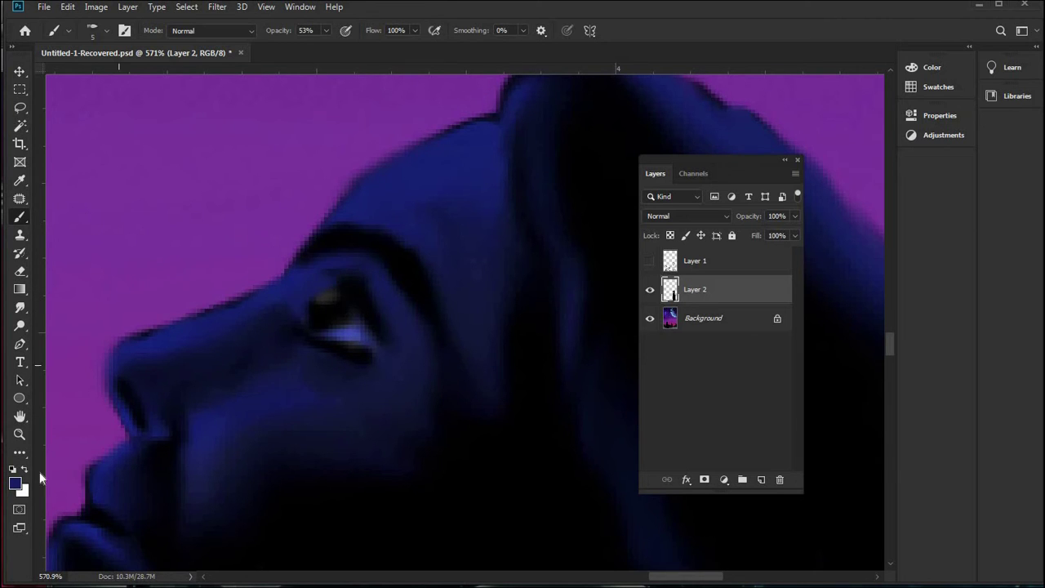
- Add a white catchlight to the standing figure's iris with a 2 px Round Point Stiff brush at 53% opacity
{"action": "left_click", "coordinate": [26, 470]}
{"action": "left_click", "coordinate": [106, 32]}
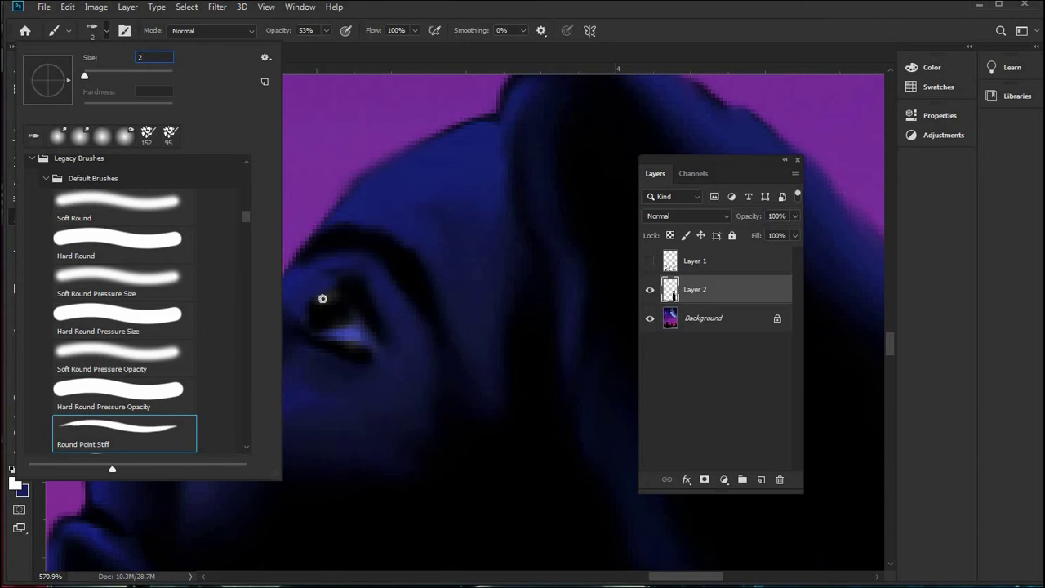
{"action": "key", "text": "Return"}
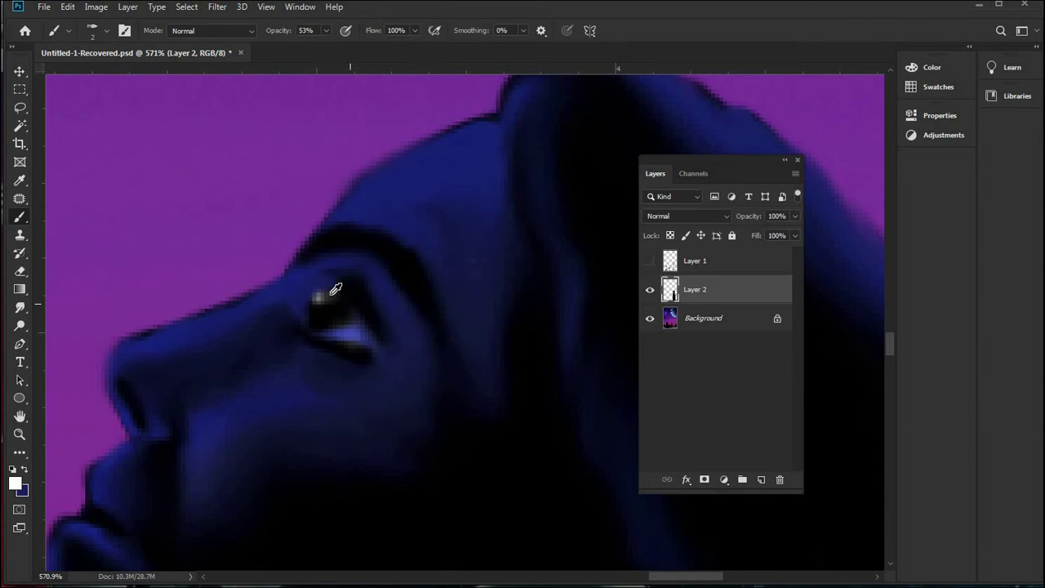
{"action": "scroll", "coordinate": [433, 282], "scroll_direction": "down", "scroll_amount": 10}
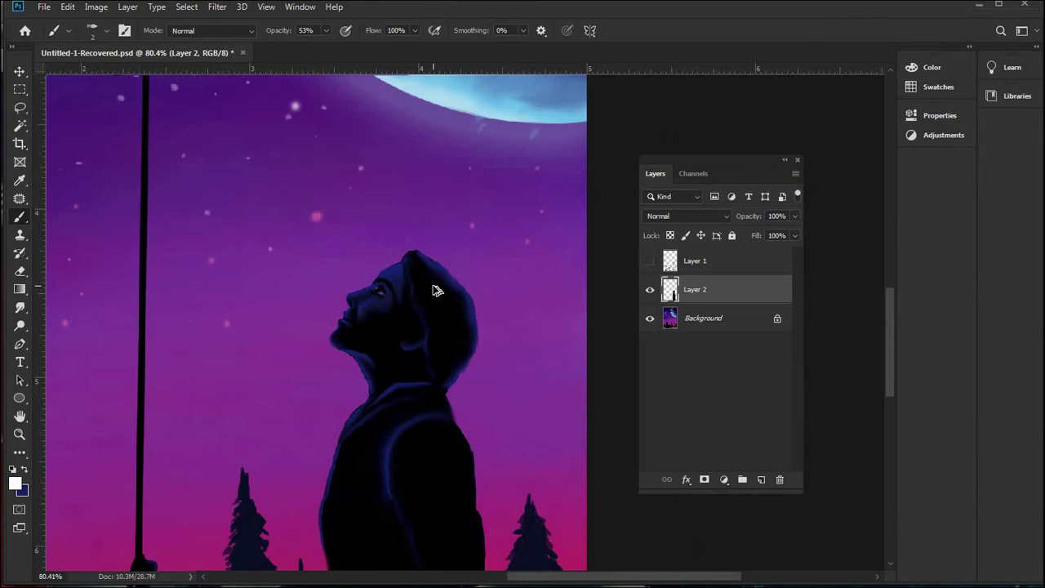
{"action": "scroll", "coordinate": [376, 282], "scroll_direction": "up", "scroll_amount": 8}
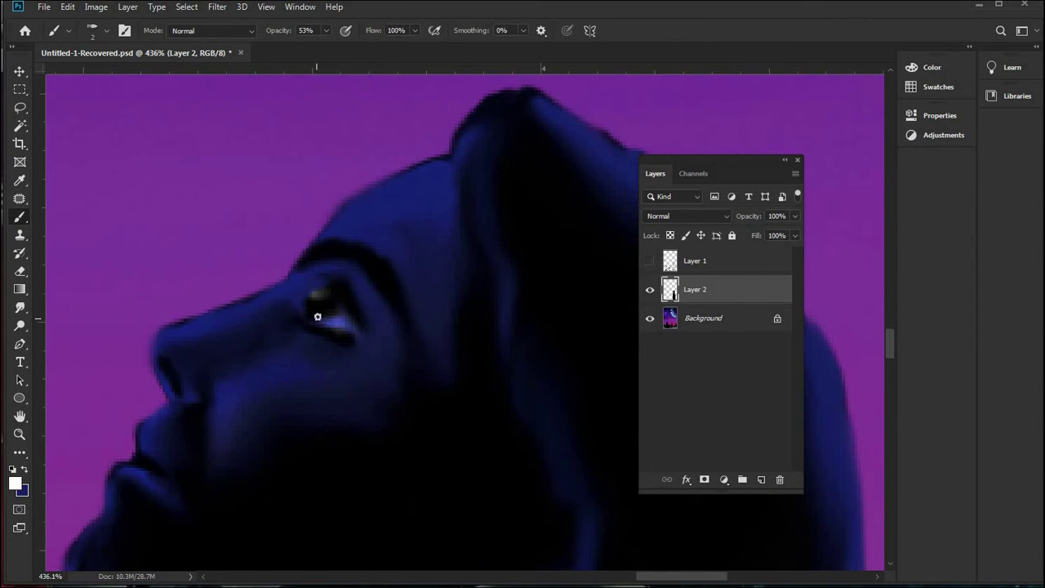
{"action": "scroll", "coordinate": [318, 306], "scroll_direction": "up", "scroll_amount": 2}
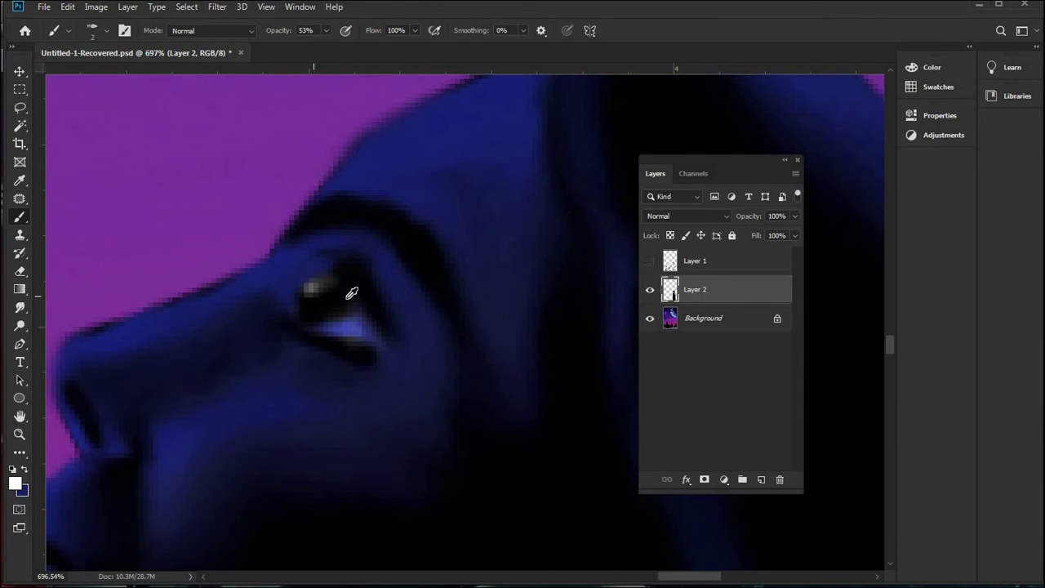
- Dab a small white highlight onto the swinging girl's eye with the 2 px brush at 53% opacity
{"action": "scroll", "coordinate": [353, 293], "scroll_direction": "down", "scroll_amount": 12}
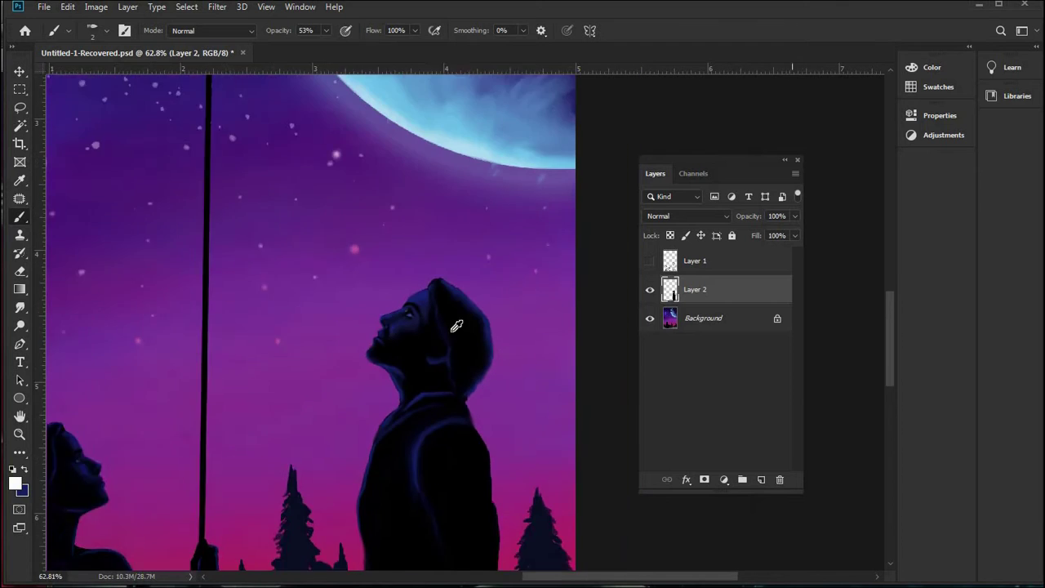
{"action": "scroll", "coordinate": [268, 398], "scroll_direction": "up", "scroll_amount": 12}
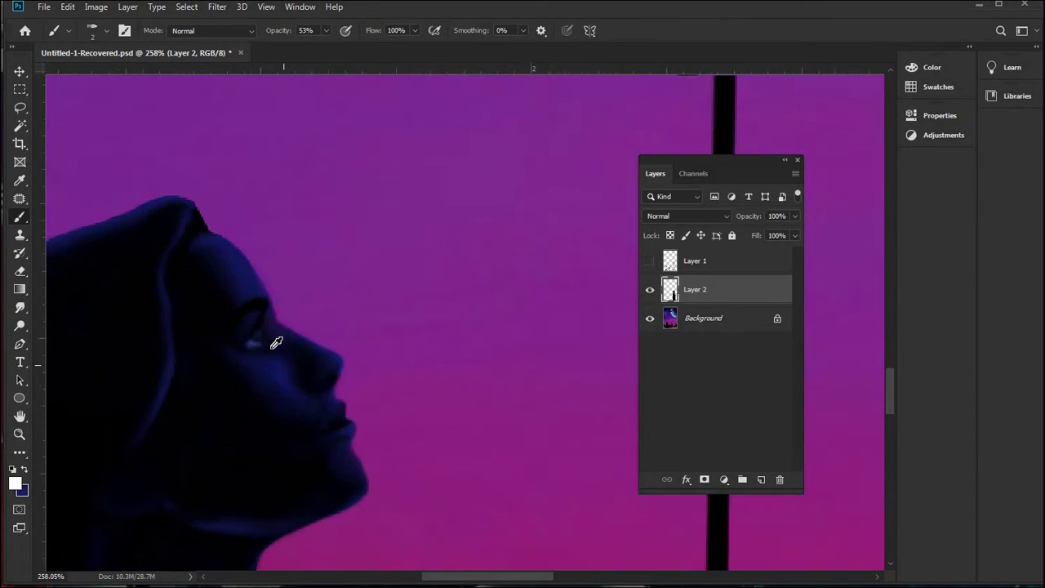
{"action": "scroll", "coordinate": [221, 281], "scroll_direction": "up", "scroll_amount": 1}
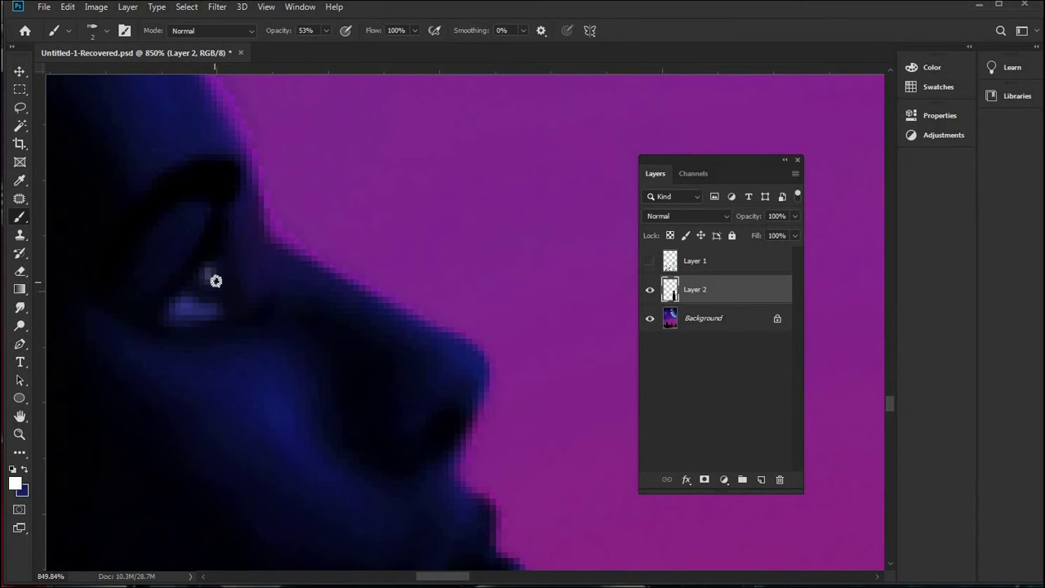
- Compare the eye highlights of the swinging girl and the standing figure at full-scene and close-up scale
{"action": "scroll", "coordinate": [471, 287], "scroll_direction": "down", "scroll_amount": 10}
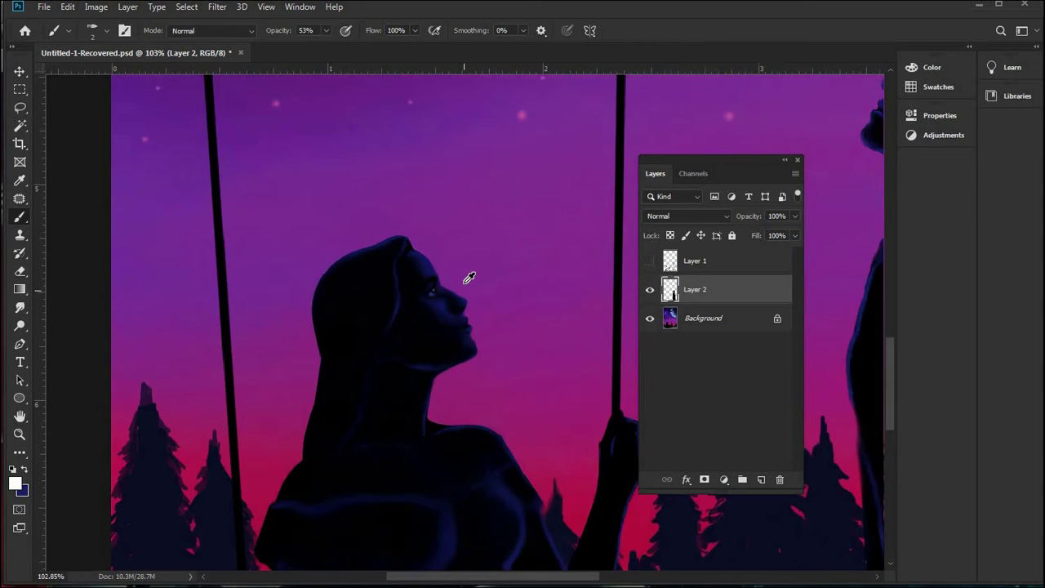
{"action": "scroll", "coordinate": [472, 280], "scroll_direction": "down", "scroll_amount": 3}
{"action": "scroll", "coordinate": [636, 230], "scroll_direction": "up", "scroll_amount": 2}
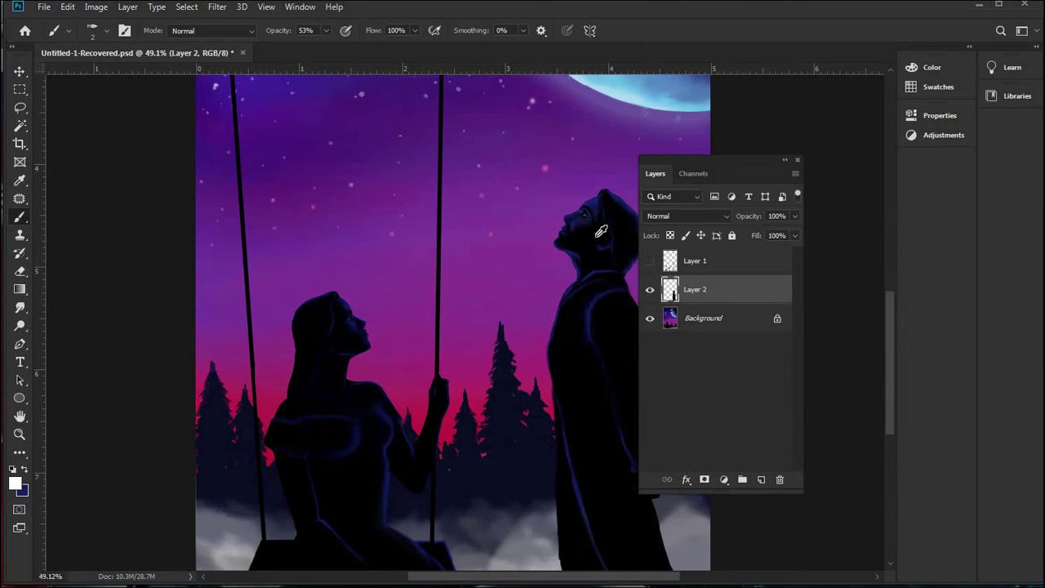
{"action": "scroll", "coordinate": [618, 229], "scroll_direction": "up", "scroll_amount": 2}
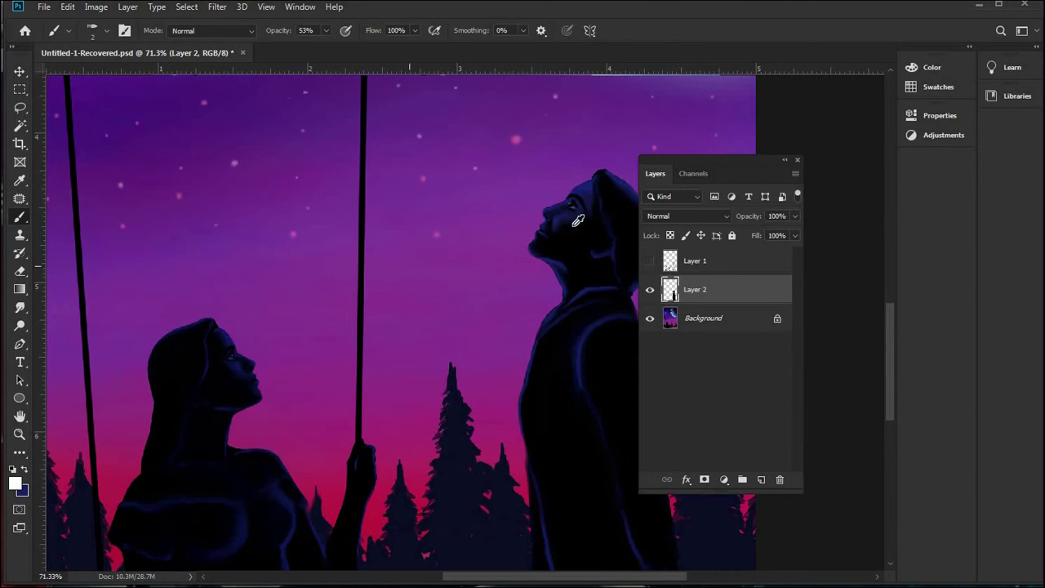
{"action": "scroll", "coordinate": [572, 165], "scroll_direction": "up", "scroll_amount": 3}
{"action": "scroll", "coordinate": [564, 177], "scroll_direction": "down", "scroll_amount": 4}
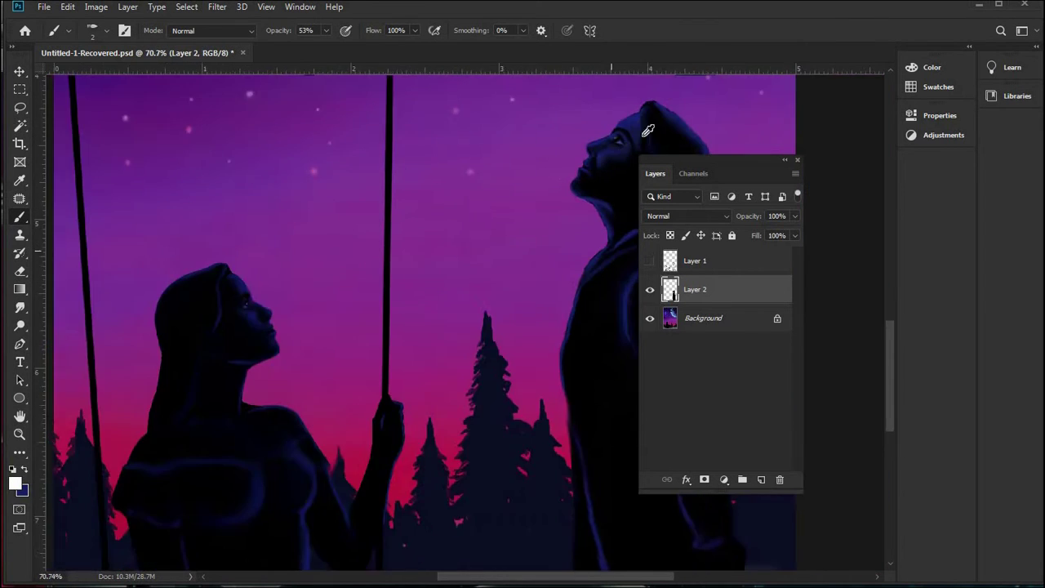
{"action": "scroll", "coordinate": [460, 191], "scroll_direction": "up", "scroll_amount": 6}
{"action": "scroll", "coordinate": [453, 209], "scroll_direction": "up", "scroll_amount": 3}
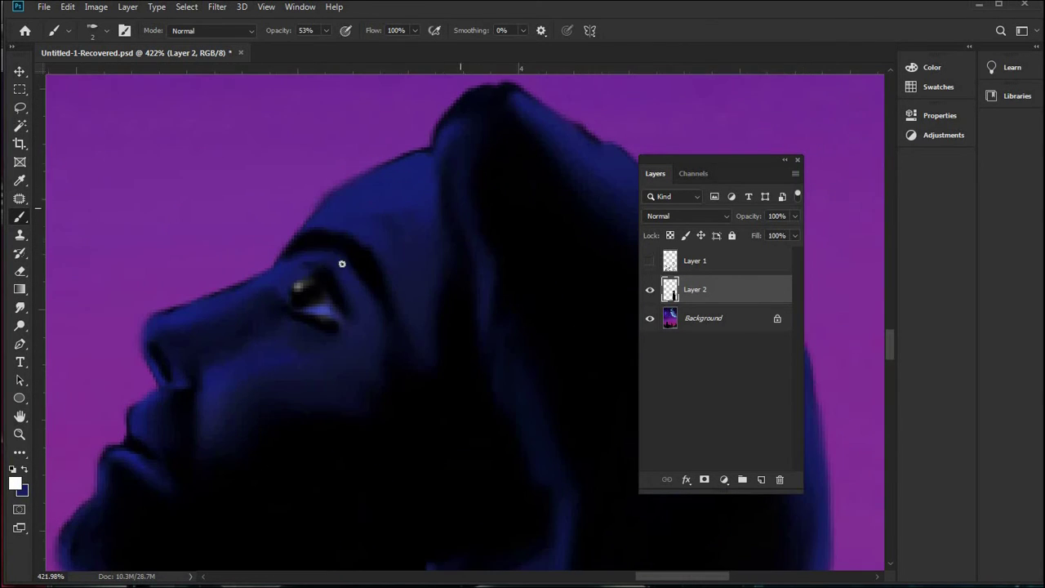
- Soften the area around the standing figure's eye using the Smudge tool with a 5 px Soft Round brush at 54% strength
{"action": "scroll", "coordinate": [261, 291], "scroll_direction": "up", "scroll_amount": 3}
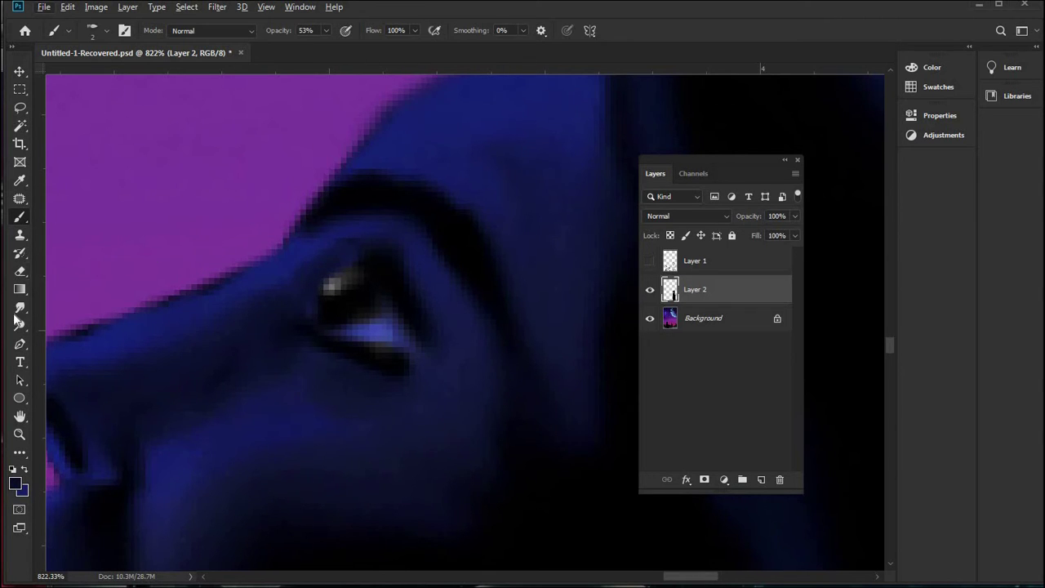
{"action": "key", "text": "r"}
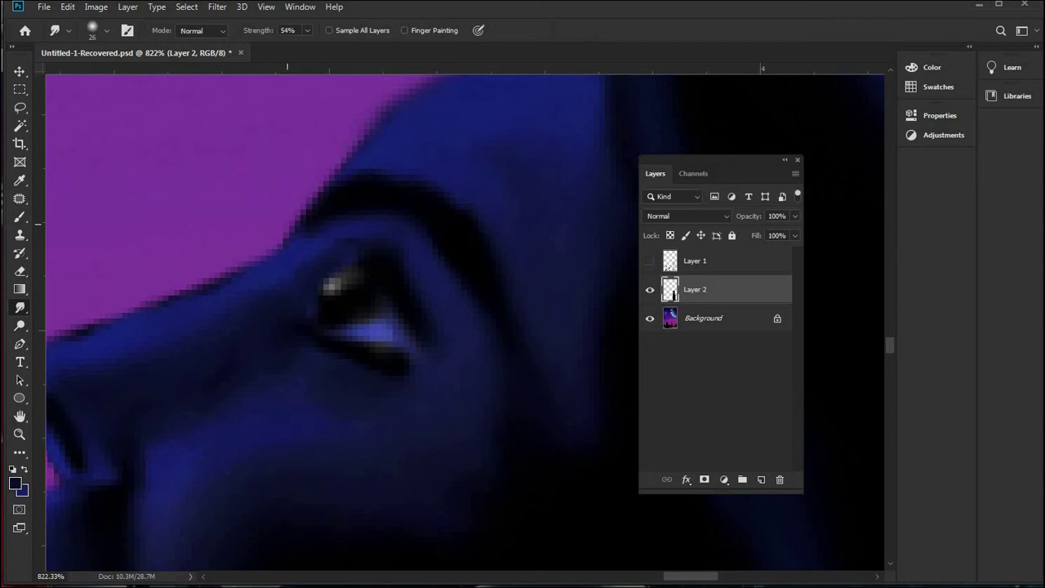
{"action": "left_click", "coordinate": [103, 36]}
{"action": "double_click", "coordinate": [147, 58]}
{"action": "type", "text": "12"}
{"action": "key", "text": "Return"}
{"action": "type", "text": "5"}
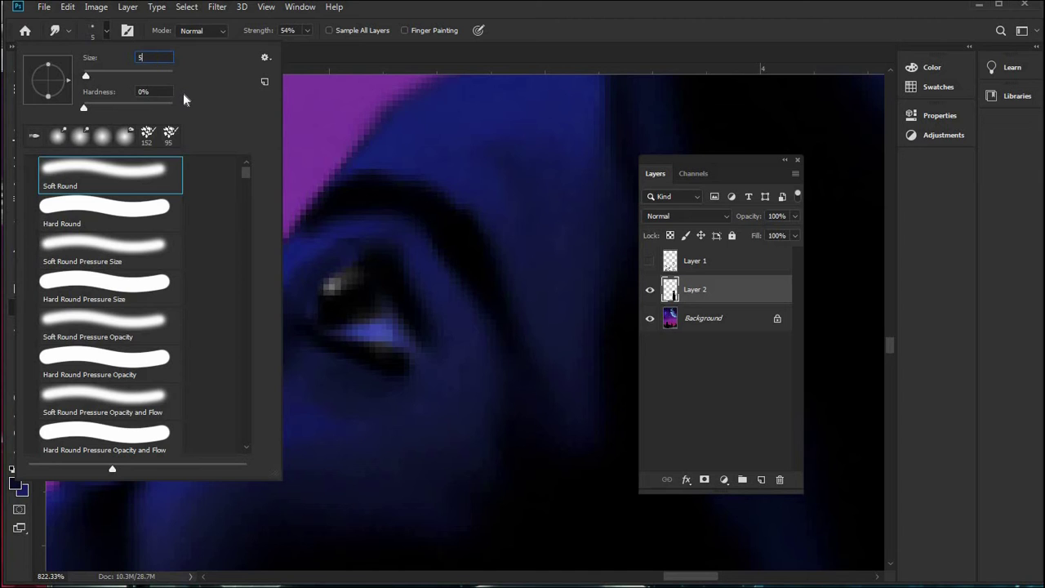
{"action": "left_click", "coordinate": [297, 262]}
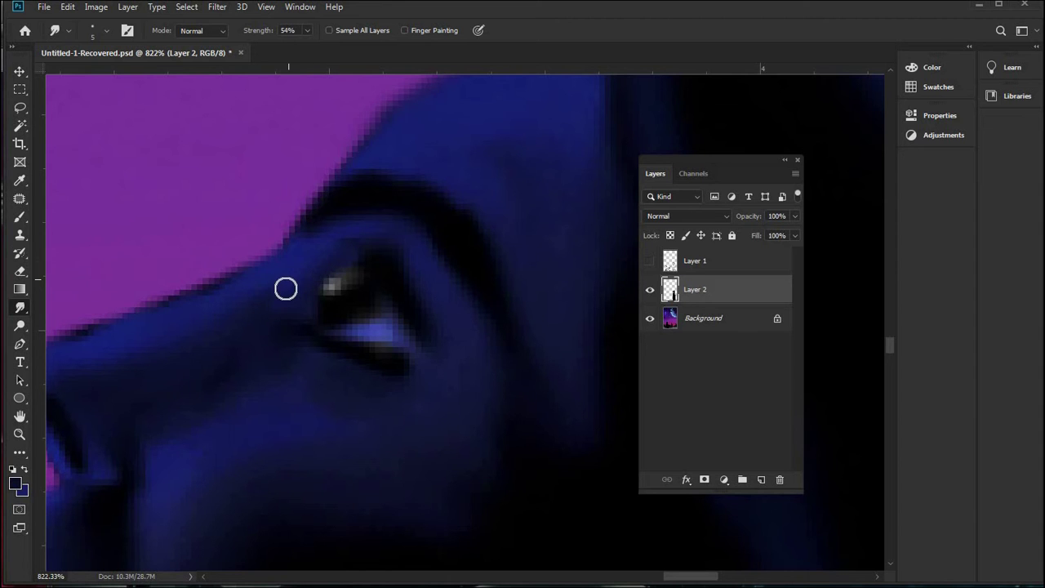
- Examine the standing figure's retouched eye and head against the whole painting
{"action": "scroll", "coordinate": [292, 287], "scroll_direction": "down", "scroll_amount": 10}
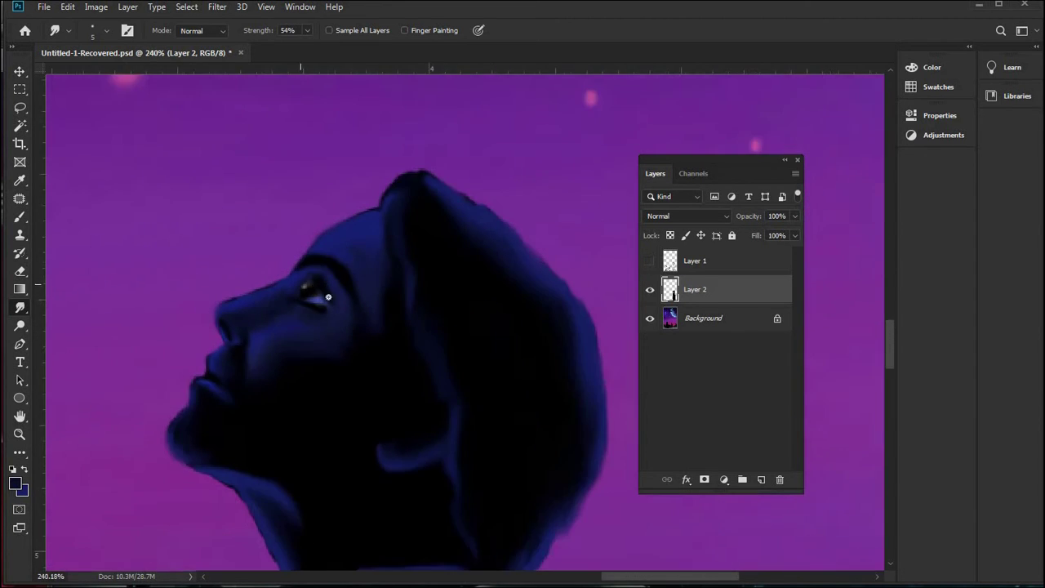
{"action": "scroll", "coordinate": [348, 335], "scroll_direction": "down", "scroll_amount": 3}
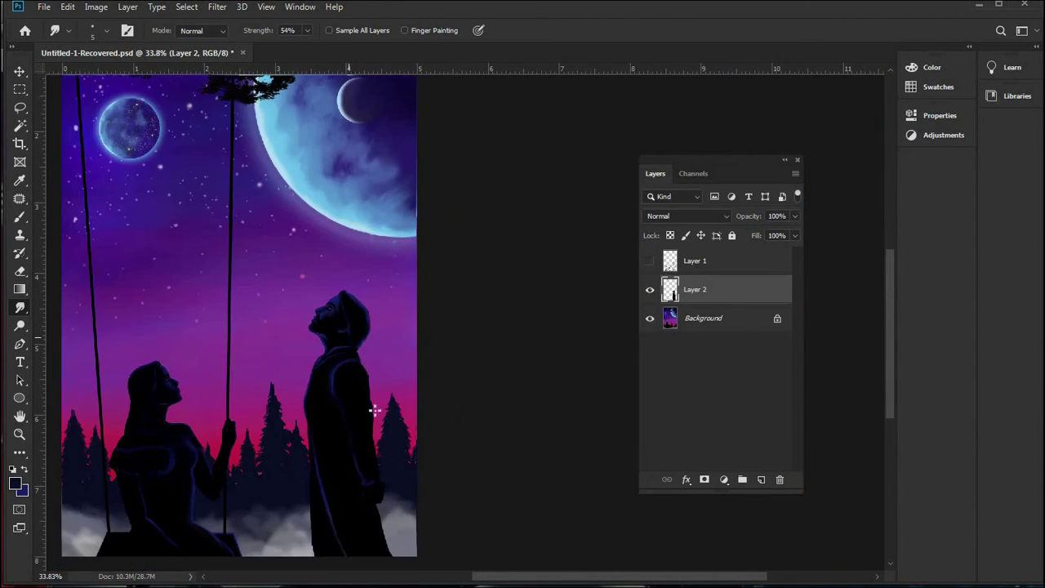
{"action": "scroll", "coordinate": [385, 264], "scroll_direction": "up", "scroll_amount": 4}
{"action": "scroll", "coordinate": [208, 153], "scroll_direction": "up", "scroll_amount": 3}
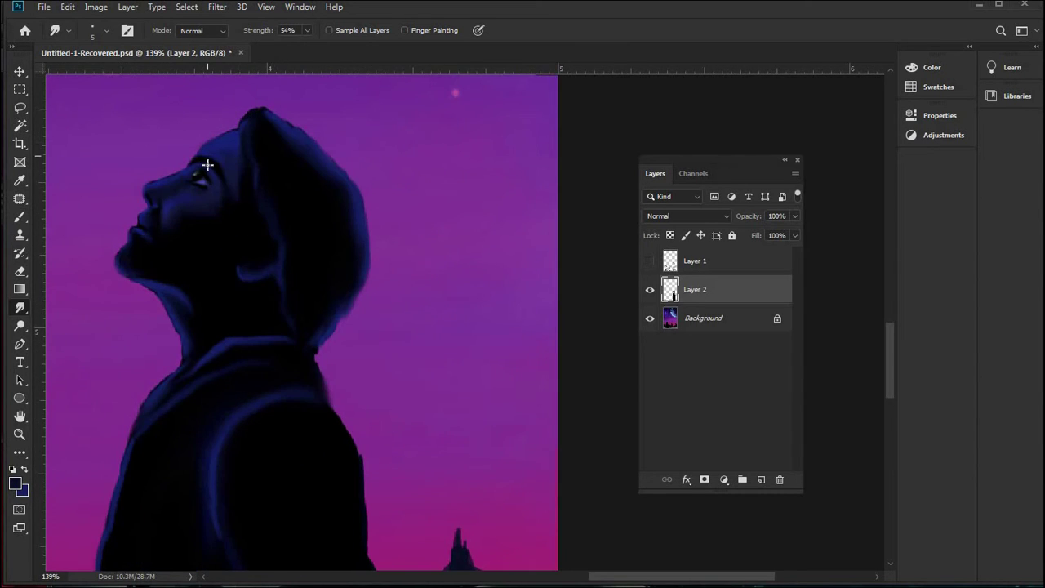
{"action": "scroll", "coordinate": [207, 165], "scroll_direction": "down", "scroll_amount": 4}
{"action": "scroll", "coordinate": [518, 351], "scroll_direction": "down", "scroll_amount": 2}
{"action": "scroll", "coordinate": [448, 319], "scroll_direction": "up", "scroll_amount": 5}
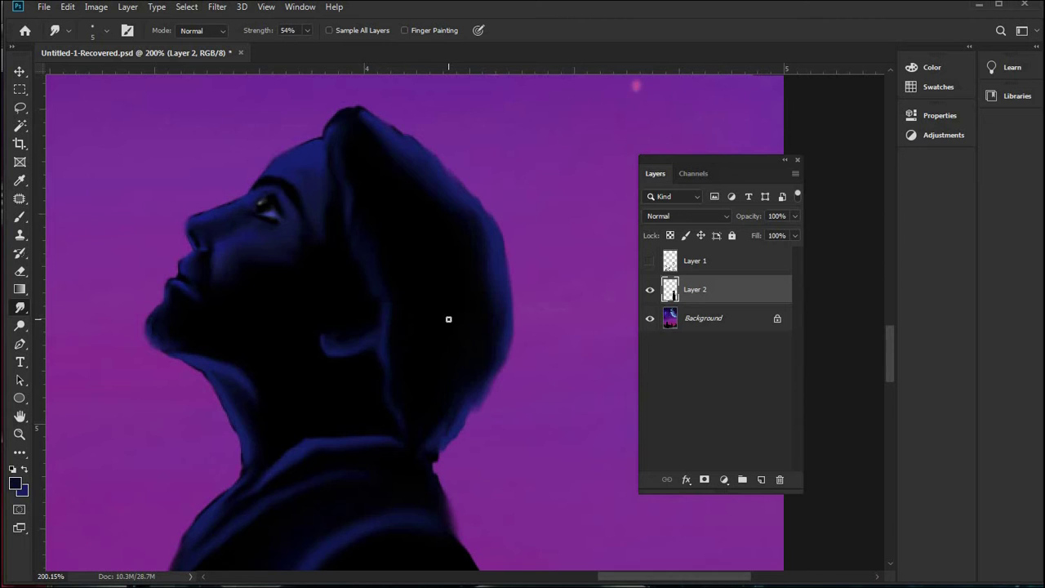
- Start a Pen path under the standing figure's chin and trace the throat down to the collar
{"action": "key", "text": "p"}
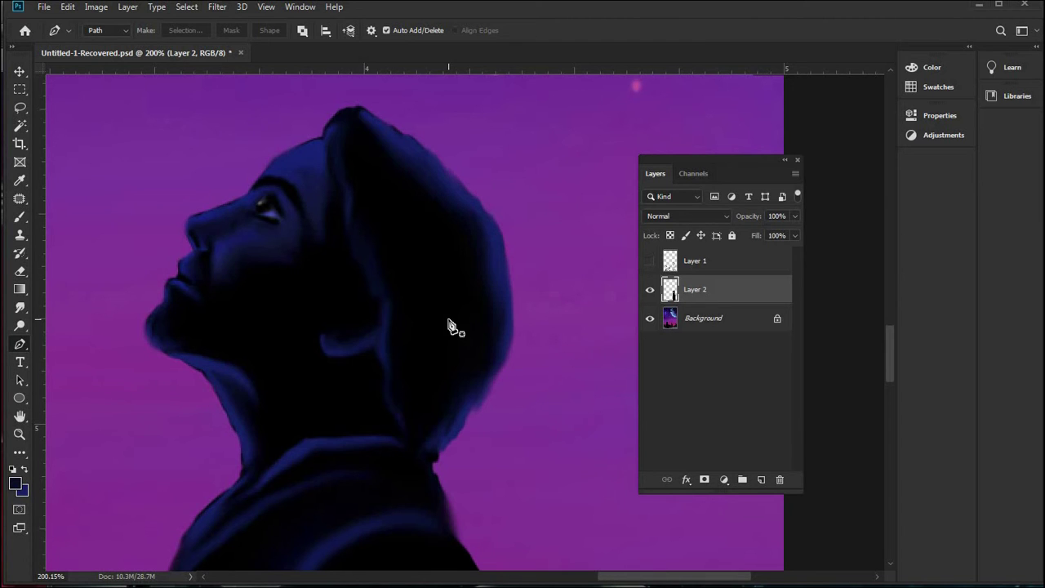
{"action": "left_click", "coordinate": [168, 355]}
{"action": "scroll", "coordinate": [181, 366], "scroll_direction": "up", "scroll_amount": 5}
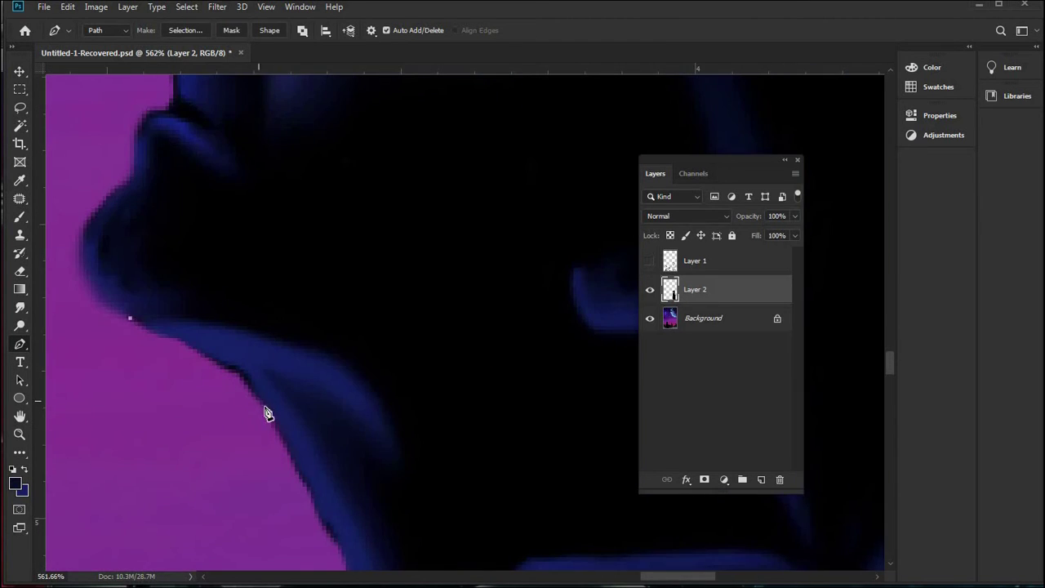
{"action": "scroll", "coordinate": [234, 373], "scroll_direction": "down", "scroll_amount": 2}
{"action": "left_click", "coordinate": [275, 297]}
{"action": "left_click", "coordinate": [310, 375]}
{"action": "left_click", "coordinate": [346, 433]}
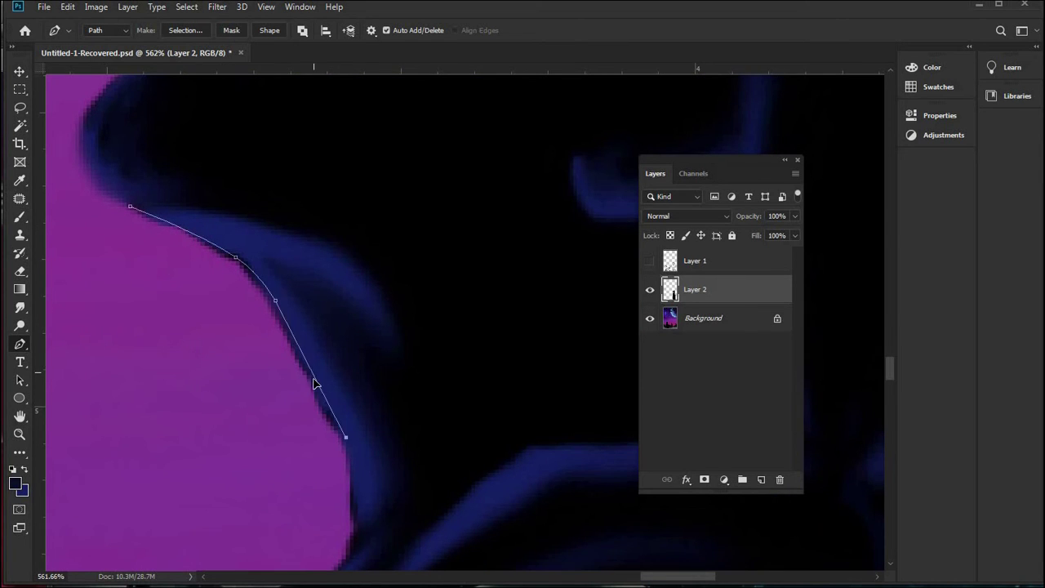
{"action": "scroll", "coordinate": [346, 433], "scroll_direction": "down", "scroll_amount": 2}
{"action": "left_click", "coordinate": [360, 430]}
{"action": "scroll", "coordinate": [352, 412], "scroll_direction": "down", "scroll_amount": 4}
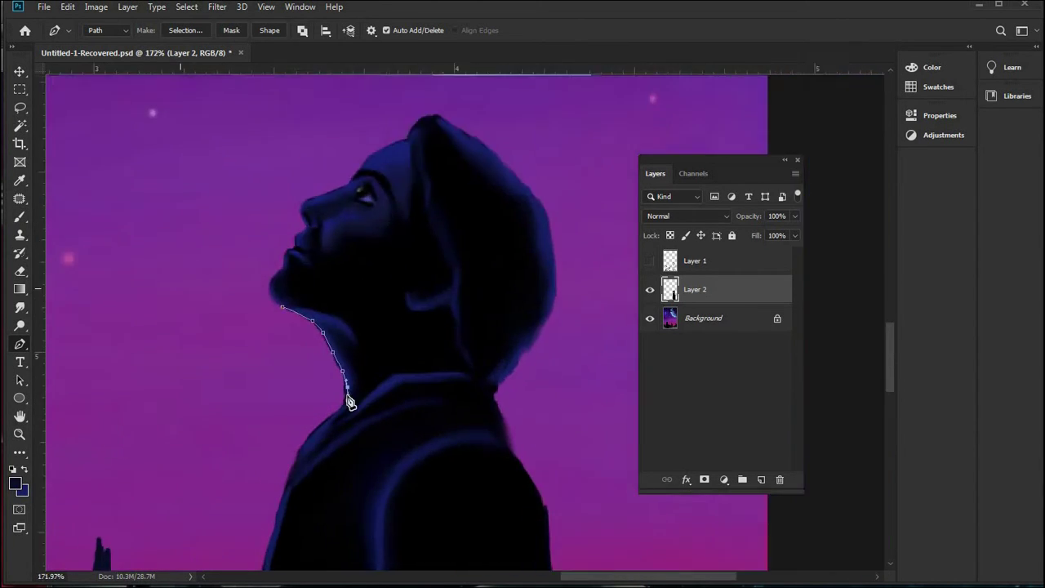
- Extend the path from the collar down the front edge of the coat, following the chest and waist
{"action": "scroll", "coordinate": [348, 397], "scroll_direction": "up", "scroll_amount": 3}
{"action": "left_click", "coordinate": [295, 474]}
{"action": "left_click", "coordinate": [276, 516]}
{"action": "scroll", "coordinate": [275, 510], "scroll_direction": "down", "scroll_amount": 3}
{"action": "scroll", "coordinate": [247, 245], "scroll_direction": "up", "scroll_amount": 4}
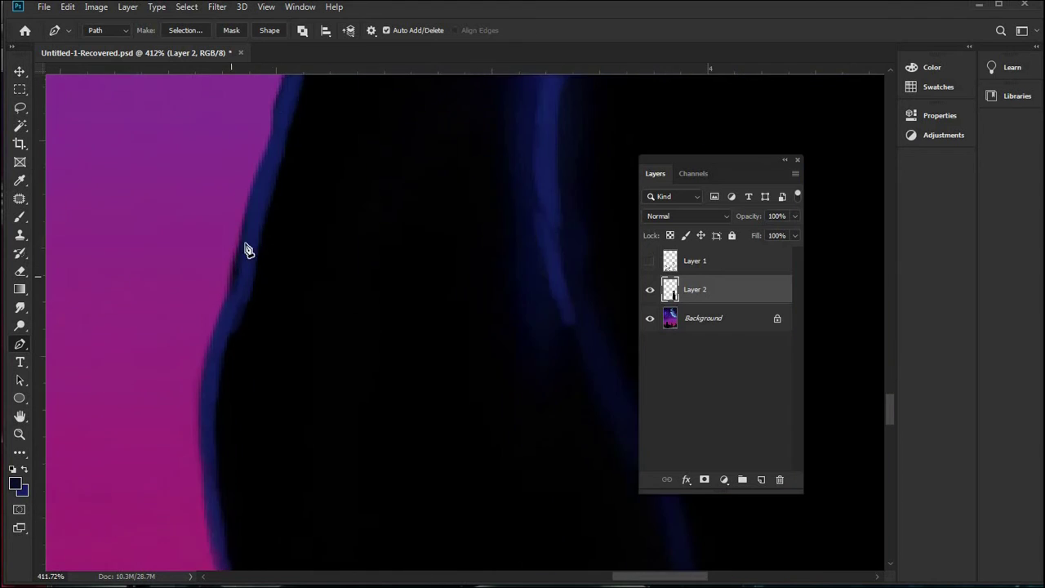
{"action": "left_click", "coordinate": [274, 242]}
{"action": "left_click", "coordinate": [233, 399]}
{"action": "left_click", "coordinate": [255, 319]}
{"action": "scroll", "coordinate": [207, 497], "scroll_direction": "down", "scroll_amount": 2}
{"action": "left_click", "coordinate": [208, 494]}
{"action": "left_click", "coordinate": [210, 373]}
- Continue the path along the lower front edge of the coat to just below the canvas's bottom edge
{"action": "scroll", "coordinate": [216, 440], "scroll_direction": "down", "scroll_amount": 3}
{"action": "scroll", "coordinate": [177, 362], "scroll_direction": "up", "scroll_amount": 3}
{"action": "left_click", "coordinate": [182, 441]}
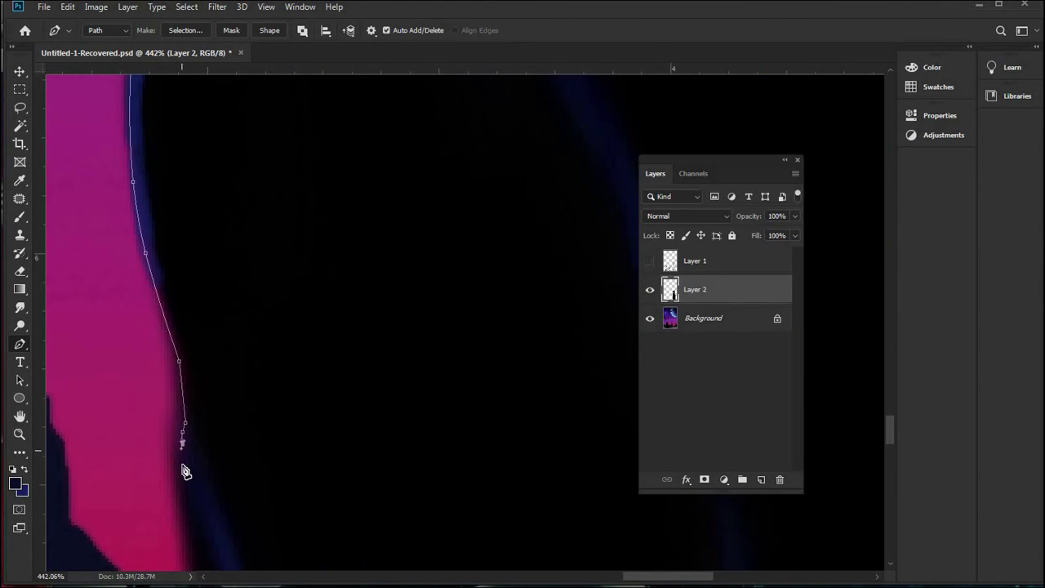
{"action": "scroll", "coordinate": [214, 434], "scroll_direction": "down", "scroll_amount": 2}
{"action": "left_click", "coordinate": [204, 391]}
{"action": "scroll", "coordinate": [226, 264], "scroll_direction": "up", "scroll_amount": 2}
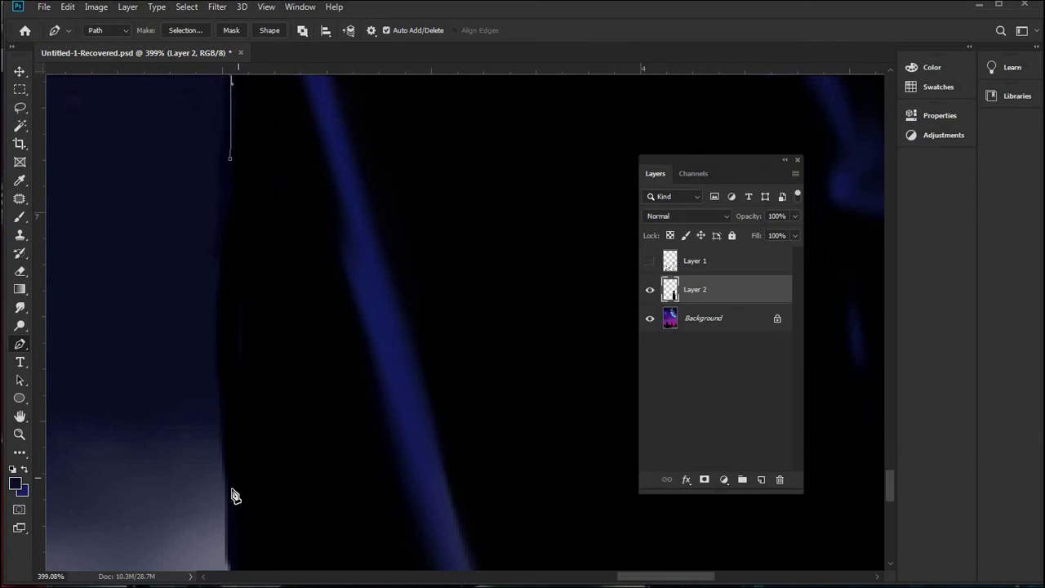
{"action": "scroll", "coordinate": [232, 326], "scroll_direction": "down", "scroll_amount": 5}
{"action": "left_click", "coordinate": [284, 508]}
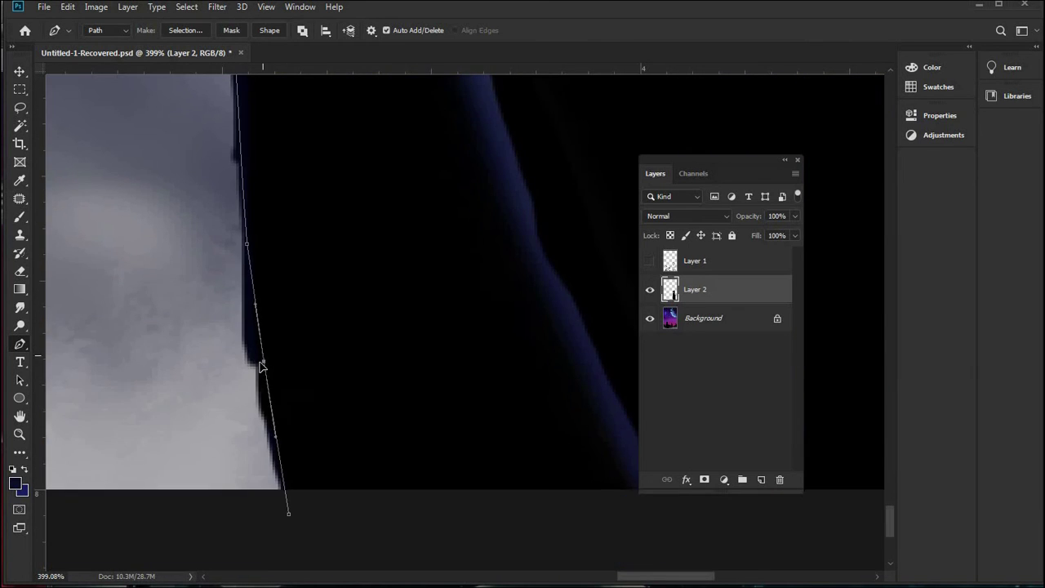
- Carry the path around the coat's hem outside the canvas and up the coat's lower back edge
{"action": "scroll", "coordinate": [193, 347], "scroll_direction": "down", "scroll_amount": 5}
{"action": "left_click", "coordinate": [311, 424]}
{"action": "left_click", "coordinate": [346, 420]}
{"action": "scroll", "coordinate": [347, 404], "scroll_direction": "up", "scroll_amount": 5}
{"action": "left_click", "coordinate": [366, 405]}
{"action": "left_click", "coordinate": [295, 166]}
{"action": "scroll", "coordinate": [338, 310], "scroll_direction": "up", "scroll_amount": 3}
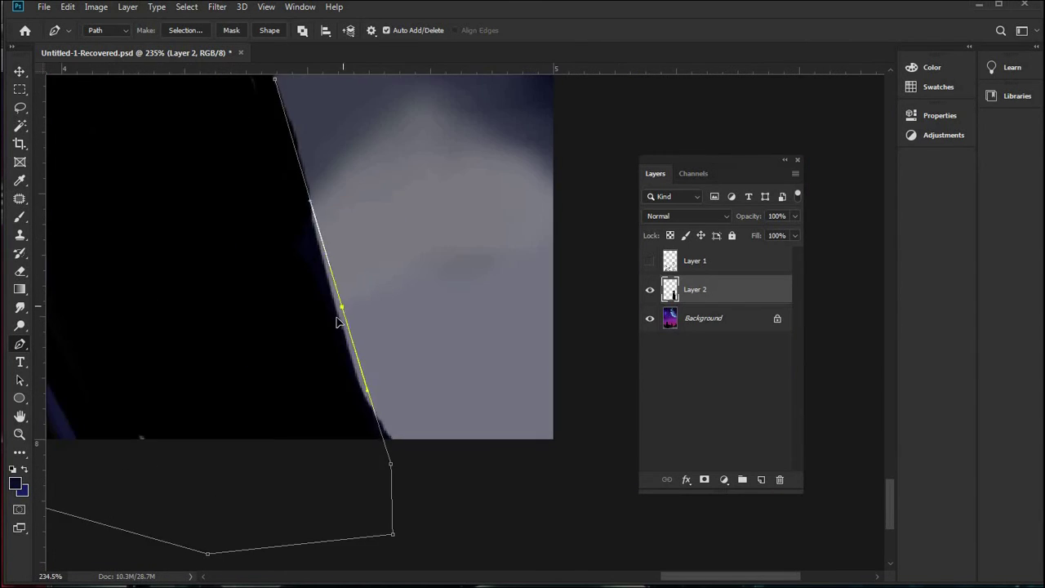
{"action": "left_click_drag", "start_coordinate": [345, 317], "coordinate": [336, 319]}
- Trace the path around the standing figure's hand up to the sleeve cuff
{"action": "scroll", "coordinate": [290, 232], "scroll_direction": "up", "scroll_amount": 2}
{"action": "scroll", "coordinate": [279, 151], "scroll_direction": "up", "scroll_amount": 2}
{"action": "left_click_drag", "start_coordinate": [343, 432], "coordinate": [327, 463]}
{"action": "left_click", "coordinate": [357, 391]}
{"action": "left_click", "coordinate": [364, 328]}
{"action": "left_click", "coordinate": [335, 199]}
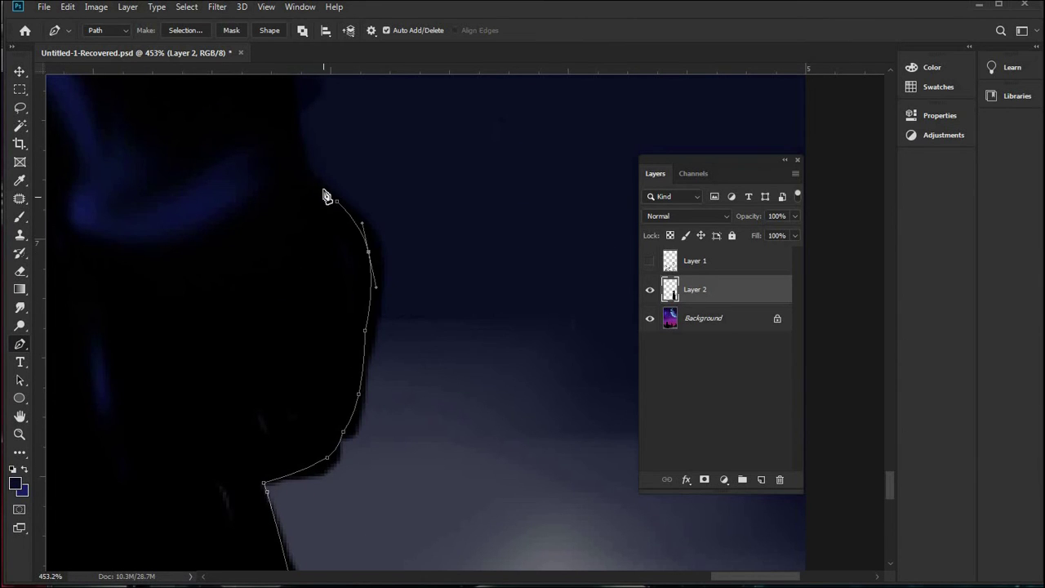
{"action": "left_click", "coordinate": [299, 140]}
- Extend the path up the sleeve and over the back of the shoulder to the nape
{"action": "scroll", "coordinate": [300, 142], "scroll_direction": "down", "scroll_amount": 2}
{"action": "scroll", "coordinate": [282, 171], "scroll_direction": "up", "scroll_amount": 5}
{"action": "scroll", "coordinate": [274, 261], "scroll_direction": "down", "scroll_amount": 2}
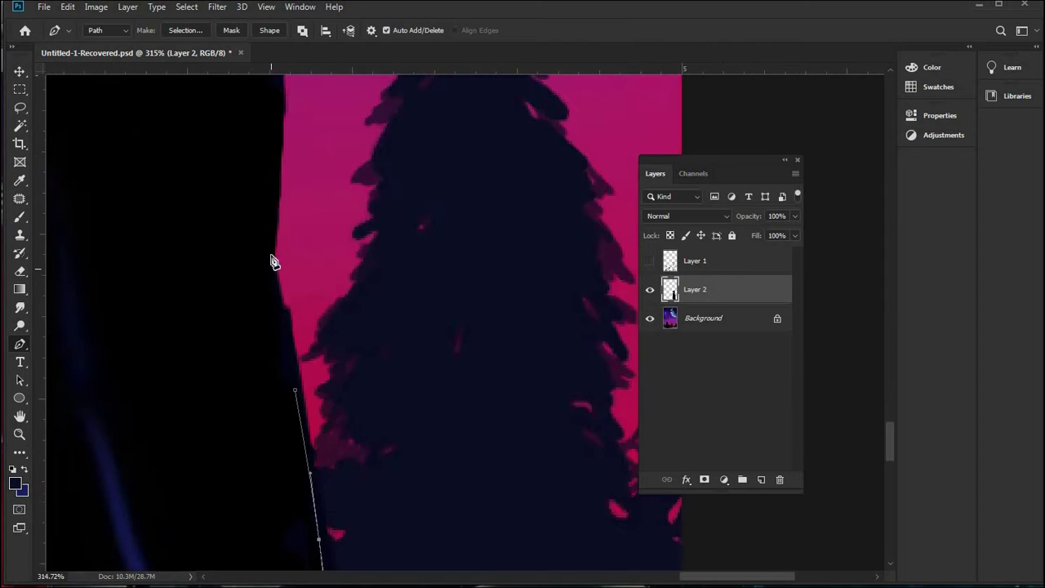
{"action": "left_click", "coordinate": [274, 215]}
{"action": "scroll", "coordinate": [248, 224], "scroll_direction": "up", "scroll_amount": 3}
{"action": "left_click", "coordinate": [224, 146]}
{"action": "scroll", "coordinate": [254, 233], "scroll_direction": "down", "scroll_amount": 5}
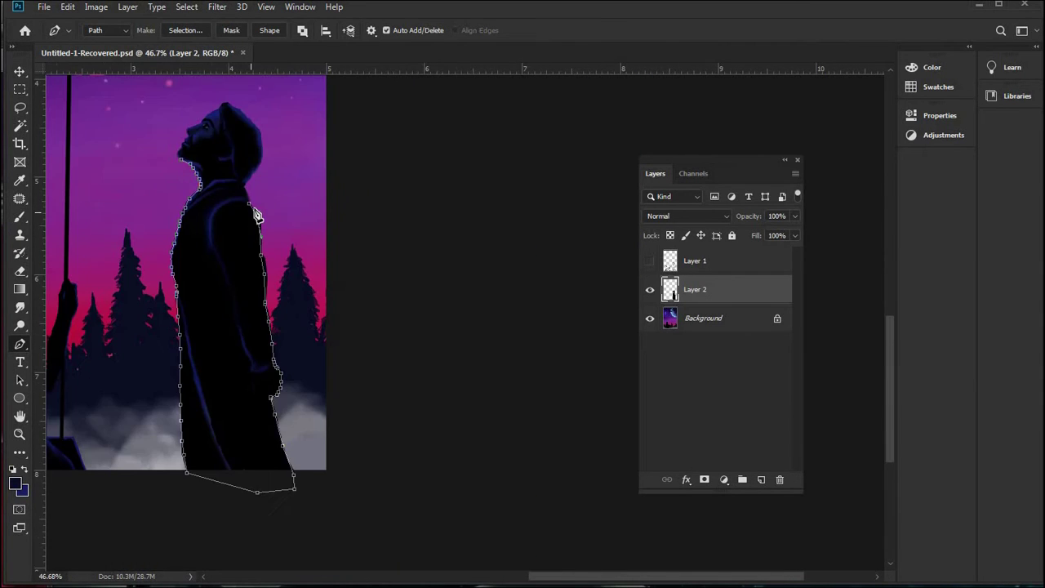
{"action": "scroll", "coordinate": [258, 214], "scroll_direction": "up", "scroll_amount": 5}
{"action": "left_click", "coordinate": [270, 273]}
{"action": "left_click", "coordinate": [254, 196]}
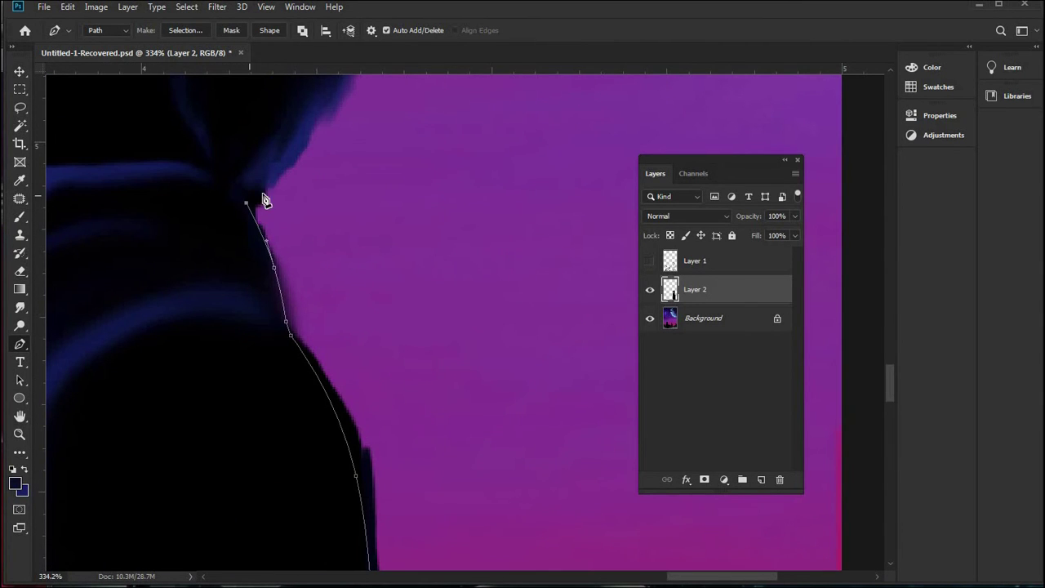
- Extend the path from the nape up the back of the standing figure's hood toward its peak
{"action": "scroll", "coordinate": [261, 212], "scroll_direction": "up", "scroll_amount": 1}
{"action": "left_click", "coordinate": [294, 247]}
{"action": "scroll", "coordinate": [307, 249], "scroll_direction": "up", "scroll_amount": 8}
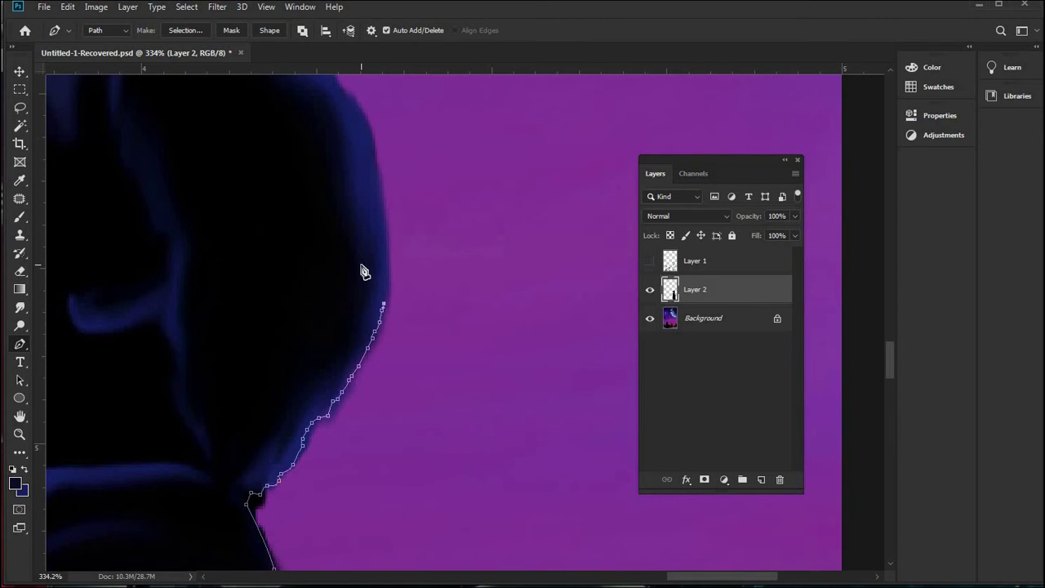
{"action": "left_click", "coordinate": [383, 337]}
{"action": "left_click", "coordinate": [351, 234]}
{"action": "left_click", "coordinate": [278, 147]}
{"action": "left_click_drag", "start_coordinate": [278, 147], "coordinate": [427, 322]}
{"action": "left_click", "coordinate": [380, 270]}
{"action": "left_click", "coordinate": [346, 243]}
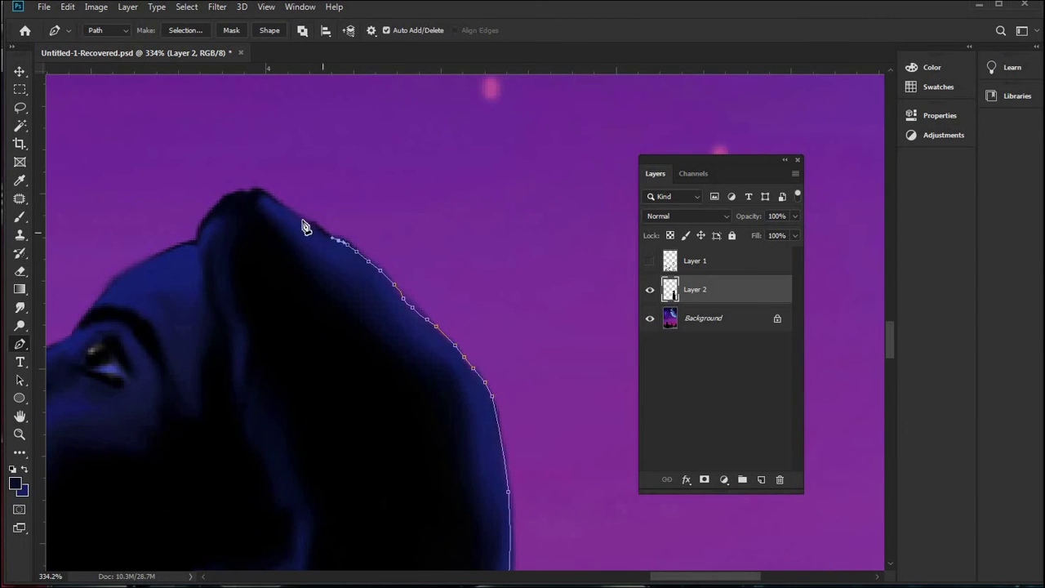
- Carry the path over the hood's peak and down the forehead to the bridge of the nose
{"action": "left_click", "coordinate": [202, 242]}
{"action": "scroll", "coordinate": [196, 253], "scroll_direction": "up", "scroll_amount": 2}
{"action": "left_click", "coordinate": [173, 281]}
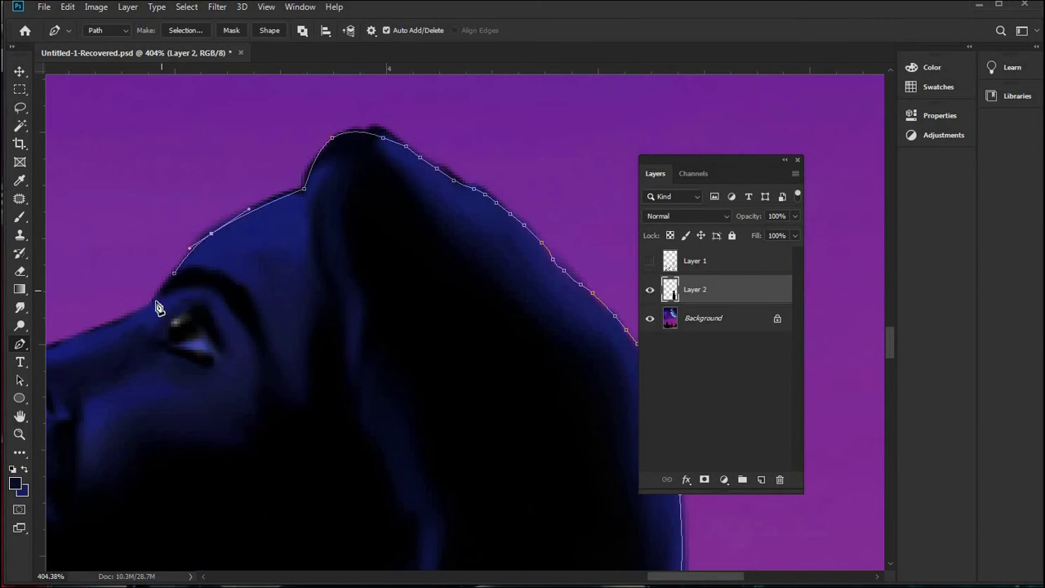
{"action": "scroll", "coordinate": [166, 306], "scroll_direction": "up", "scroll_amount": 2}
{"action": "left_click", "coordinate": [167, 311]}
- Trace the path along the nose, around its tip and in to its base
{"action": "scroll", "coordinate": [201, 313], "scroll_direction": "left", "scroll_amount": 5}
{"action": "scroll", "coordinate": [201, 312], "scroll_direction": "down", "scroll_amount": 2}
{"action": "left_click", "coordinate": [205, 313]}
{"action": "left_click", "coordinate": [292, 285]}
{"action": "scroll", "coordinate": [157, 378], "scroll_direction": "up", "scroll_amount": 2}
{"action": "left_click", "coordinate": [182, 321]}
{"action": "left_click", "coordinate": [183, 370]}
{"action": "left_click", "coordinate": [217, 443]}
- Continue the path around the upper lip to the corner where the lips meet
{"action": "scroll", "coordinate": [245, 399], "scroll_direction": "down", "scroll_amount": 2}
{"action": "scroll", "coordinate": [245, 400], "scroll_direction": "left", "scroll_amount": 2}
{"action": "left_click", "coordinate": [277, 348]}
{"action": "left_click", "coordinate": [248, 366]}
{"action": "left_click", "coordinate": [236, 392]}
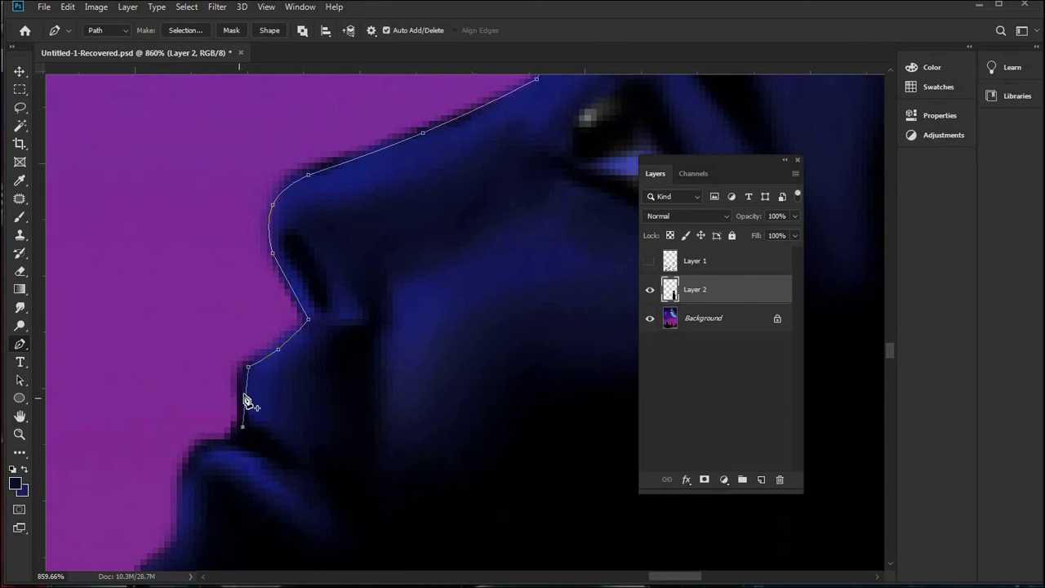
{"action": "left_click", "coordinate": [243, 426]}
- Trace the lower lip and chin and join the path to its start at the throat
{"action": "scroll", "coordinate": [214, 366], "scroll_direction": "down", "scroll_amount": 2}
{"action": "scroll", "coordinate": [215, 367], "scroll_direction": "left", "scroll_amount": 1}
{"action": "left_click", "coordinate": [203, 308]}
{"action": "left_click", "coordinate": [198, 367]}
{"action": "left_click_drag", "start_coordinate": [226, 357], "coordinate": [256, 269]}
{"action": "left_click", "coordinate": [191, 391]}
{"action": "left_click", "coordinate": [119, 464]}
{"action": "left_click", "coordinate": [113, 511]}
{"action": "left_click", "coordinate": [113, 540]}
{"action": "left_click", "coordinate": [149, 584]}
{"action": "scroll", "coordinate": [251, 419], "scroll_direction": "down", "scroll_amount": 9}
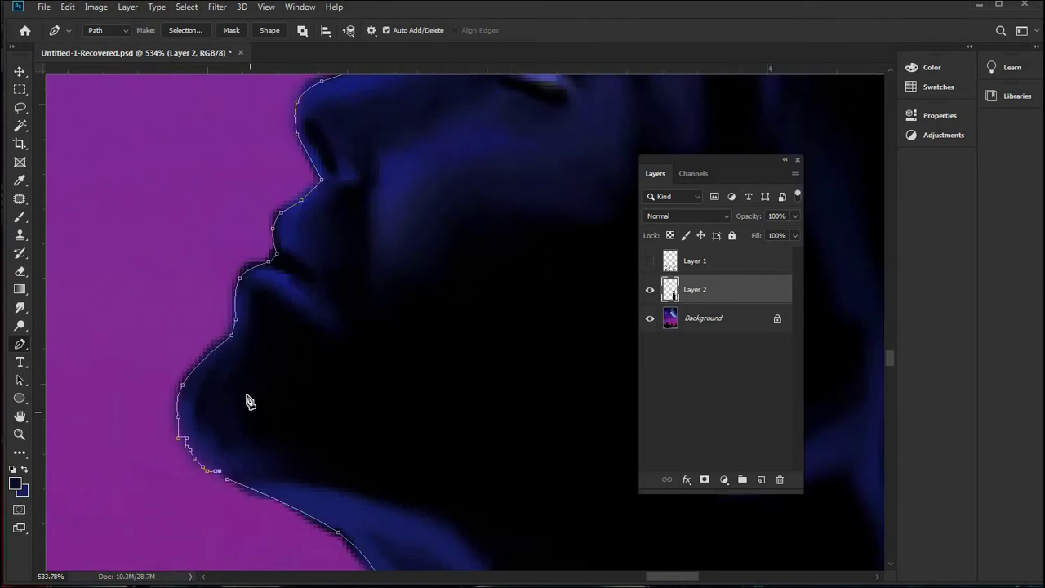
- Inspect the path around the standing figure's head and undo the last stray path edit
{"action": "scroll", "coordinate": [488, 401], "scroll_direction": "up", "scroll_amount": 5}
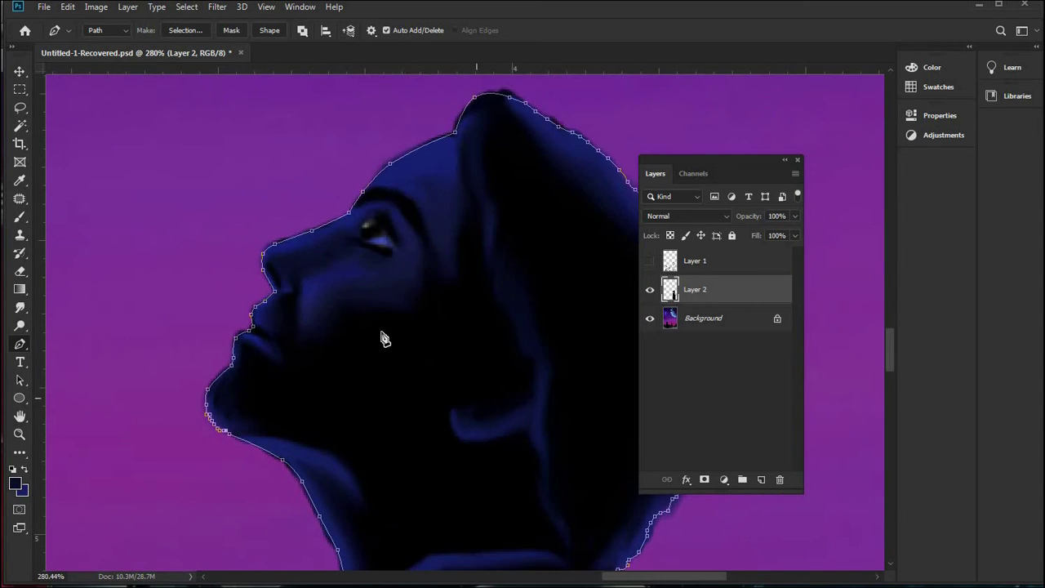
{"action": "scroll", "coordinate": [470, 343], "scroll_direction": "down", "scroll_amount": 9}
{"action": "left_click_drag", "start_coordinate": [439, 327], "coordinate": [472, 343]}
{"action": "scroll", "coordinate": [473, 343], "scroll_direction": "up", "scroll_amount": 5}
{"action": "key", "text": "ctrl+z"}
{"action": "scroll", "coordinate": [292, 323], "scroll_direction": "up", "scroll_amount": 2}
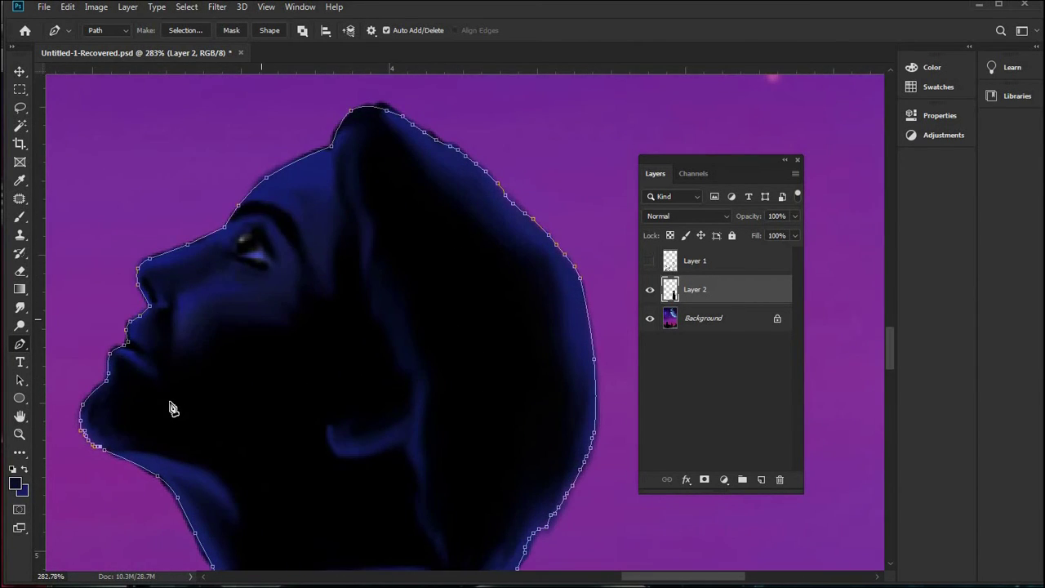
{"action": "scroll", "coordinate": [173, 406], "scroll_direction": "down", "scroll_amount": 4}
{"action": "scroll", "coordinate": [141, 445], "scroll_direction": "up", "scroll_amount": 4}
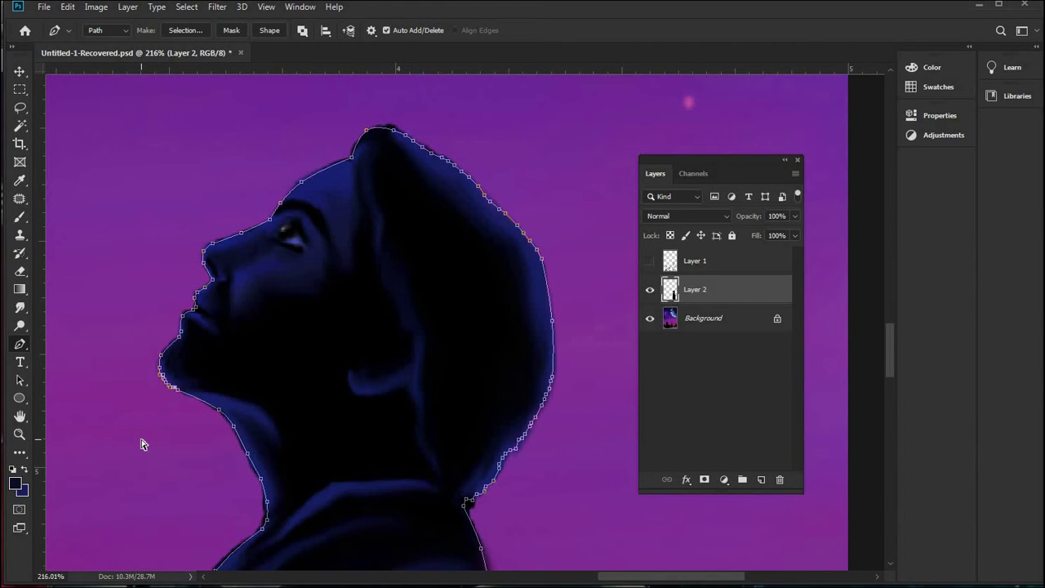
- Turn the path into a selection, invert it to delete everything outside the figure on Layer 2, and deselect
{"action": "key", "text": "ctrl+Return"}
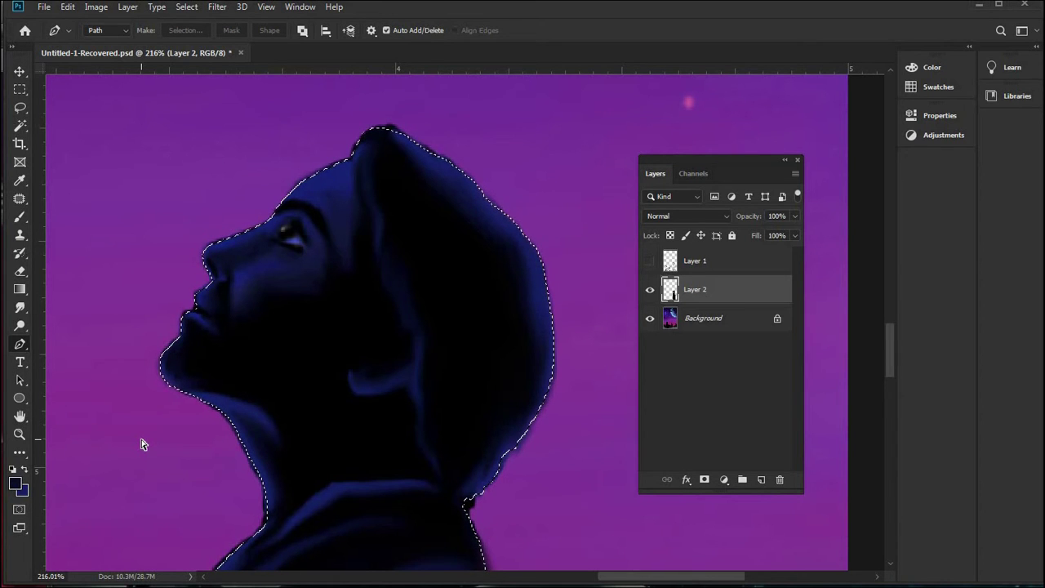
{"action": "key", "text": "ctrl+shift+i"}
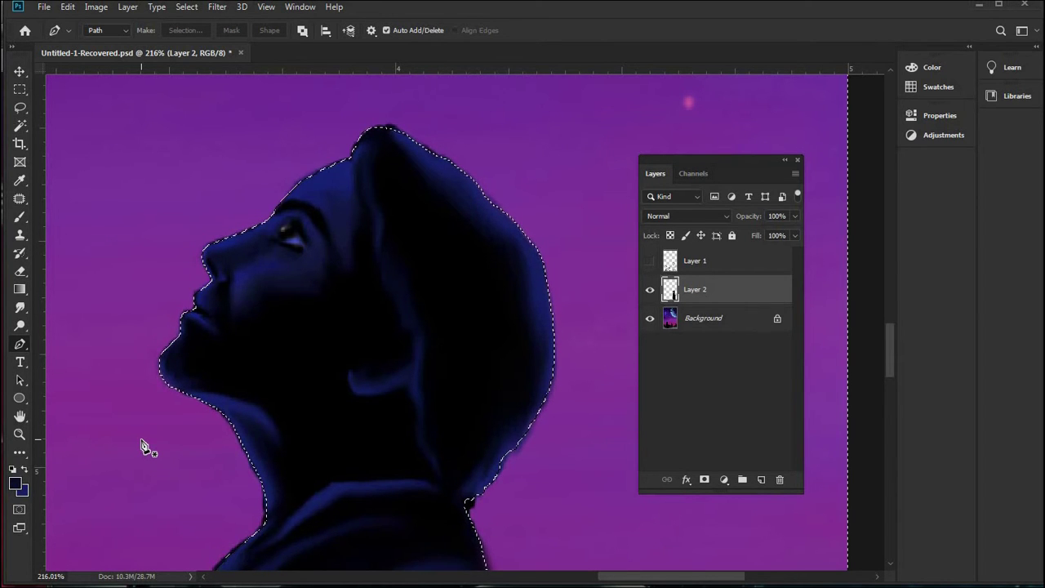
{"action": "key", "text": "Delete"}
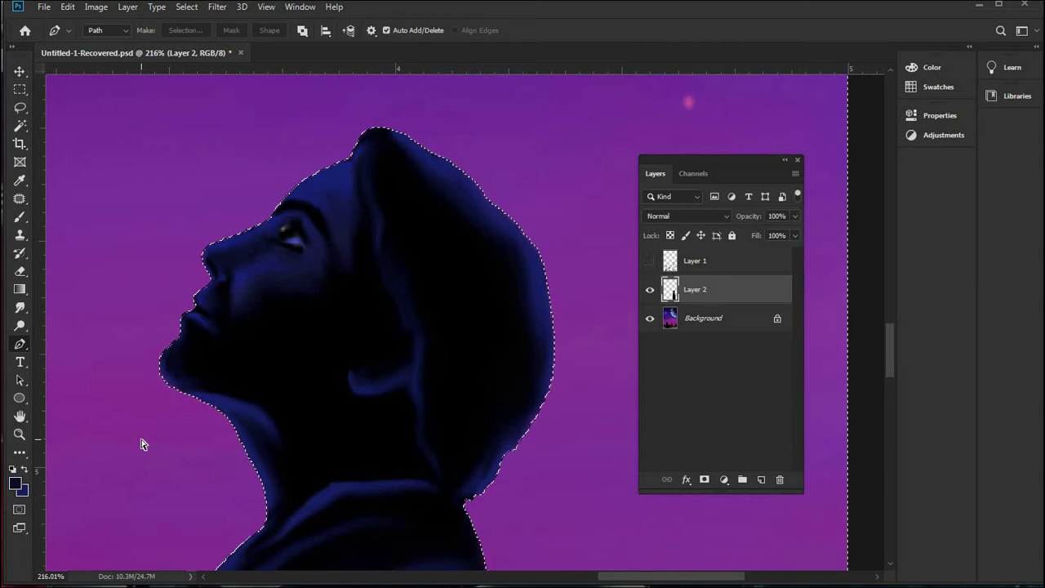
{"action": "key", "text": "ctrl+d"}
- Retouch the stray marks on the coat and hand with sampled black, using a 20 px Round Point Stiff brush at 53% opacity
{"action": "scroll", "coordinate": [400, 451], "scroll_direction": "down", "scroll_amount": 6}
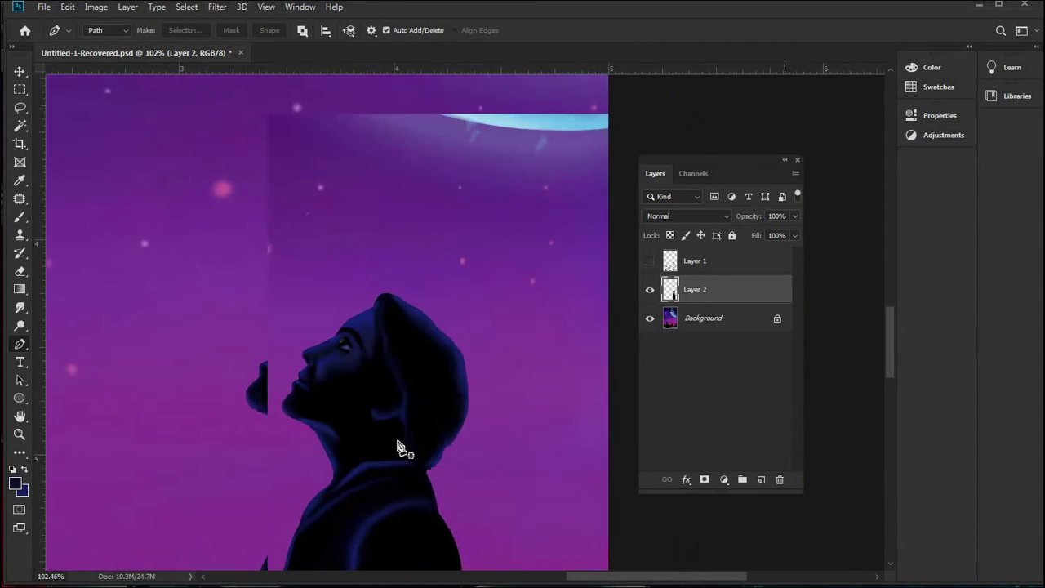
{"action": "scroll", "coordinate": [400, 451], "scroll_direction": "down", "scroll_amount": 5}
{"action": "scroll", "coordinate": [560, 503], "scroll_direction": "up", "scroll_amount": 6}
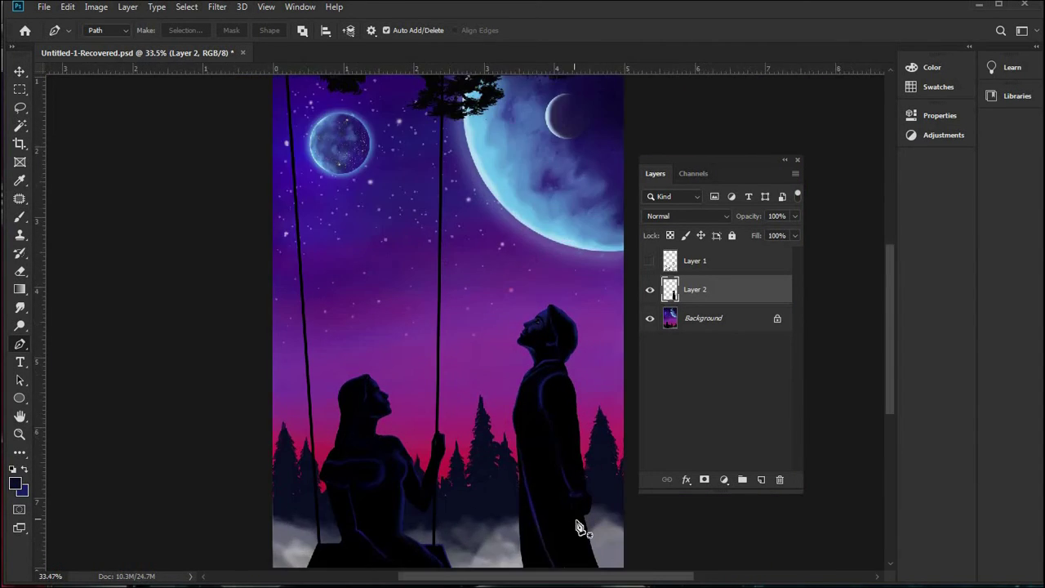
{"action": "scroll", "coordinate": [462, 467], "scroll_direction": "up", "scroll_amount": 6}
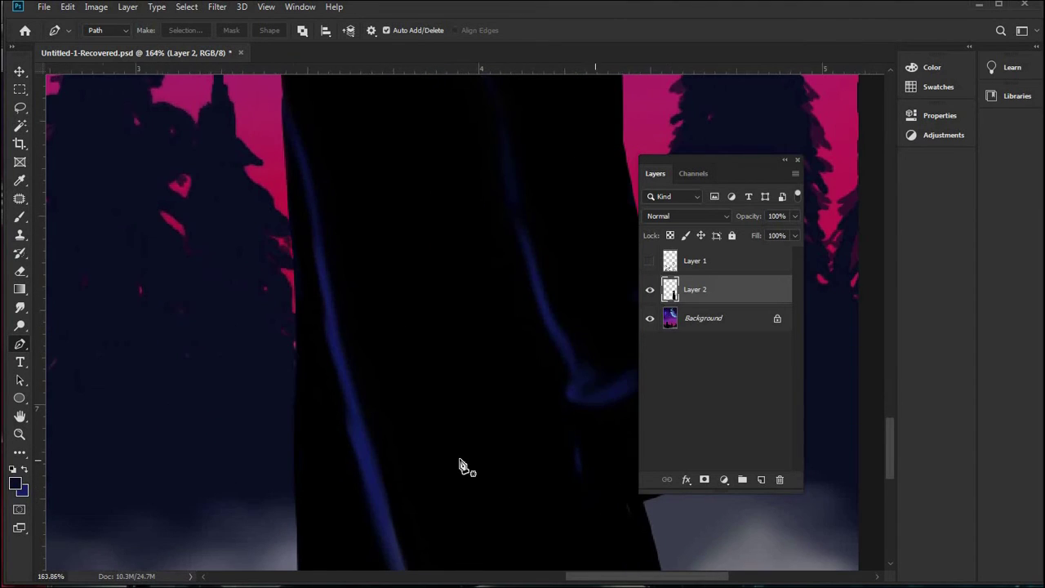
{"action": "scroll", "coordinate": [462, 467], "scroll_direction": "down", "scroll_amount": 8}
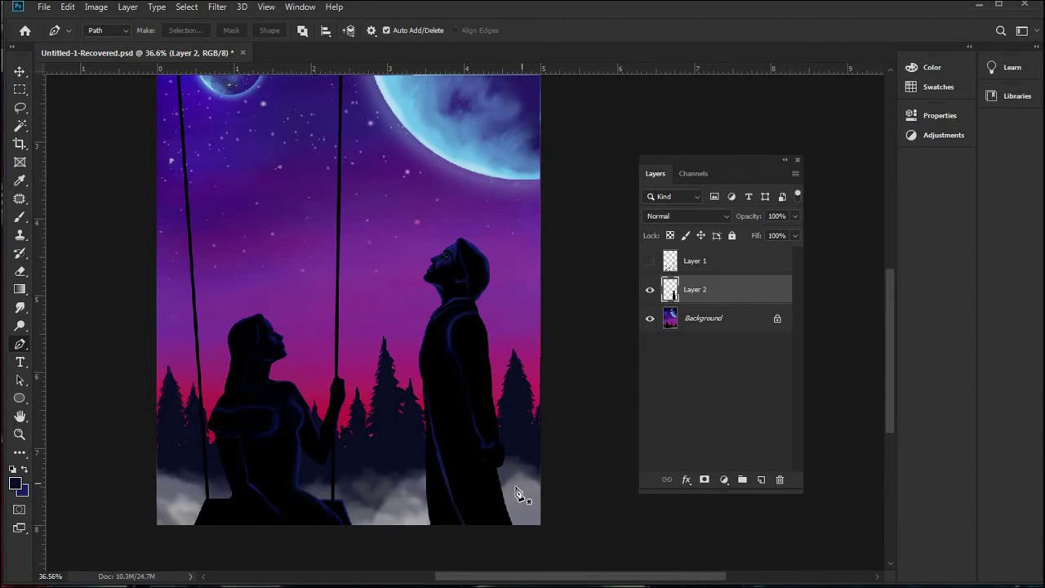
{"action": "scroll", "coordinate": [490, 485], "scroll_direction": "up", "scroll_amount": 4}
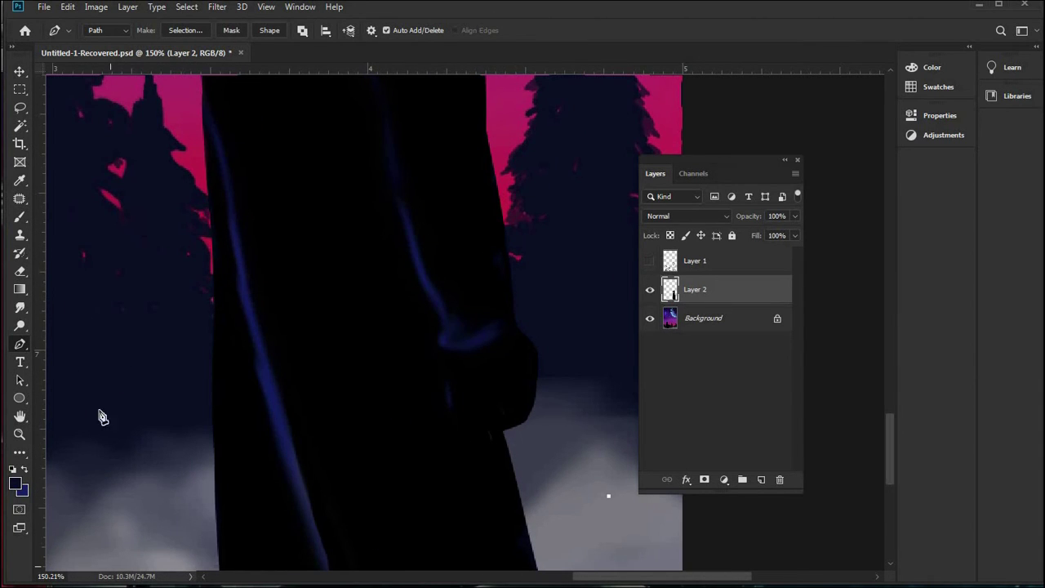
{"action": "left_click", "coordinate": [20, 180]}
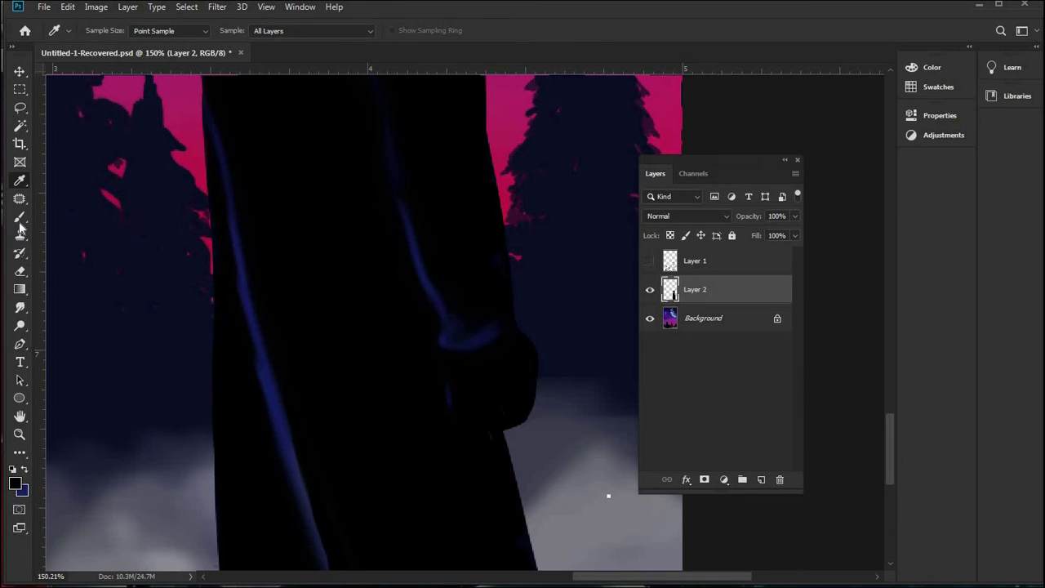
{"action": "key", "text": "b"}
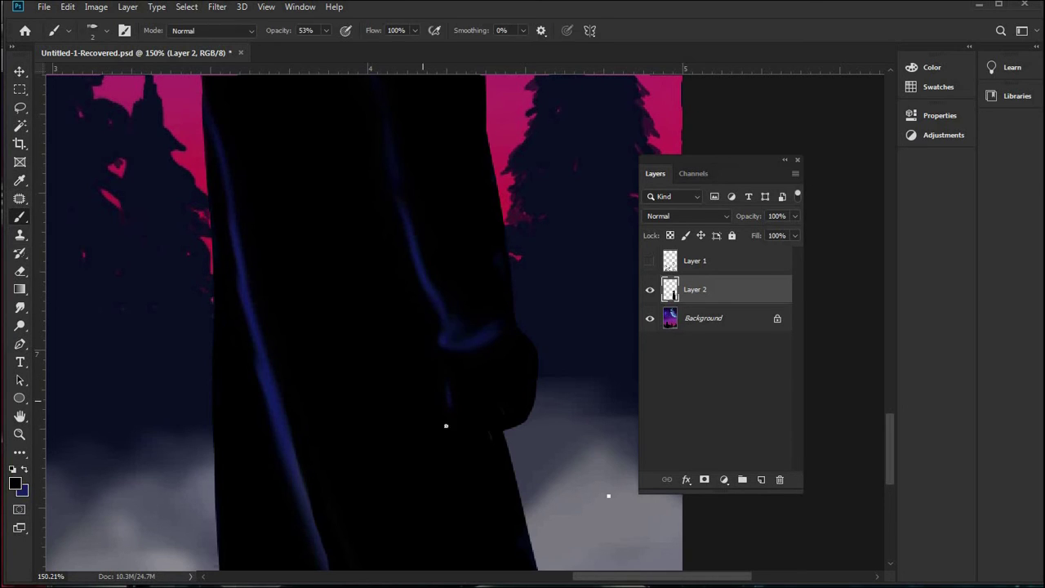
{"action": "left_click", "coordinate": [106, 33]}
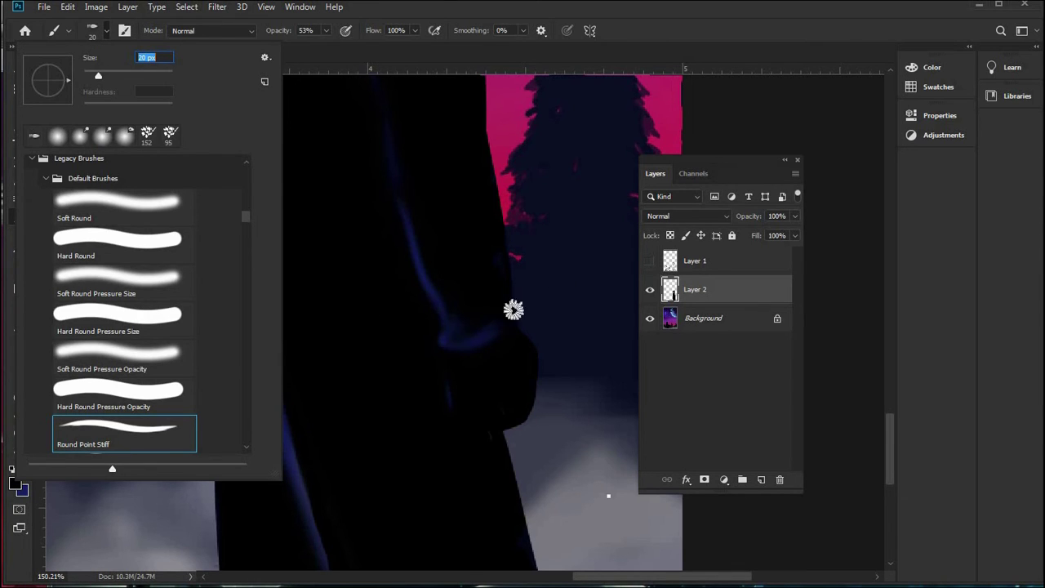
{"action": "key", "text": "Return"}
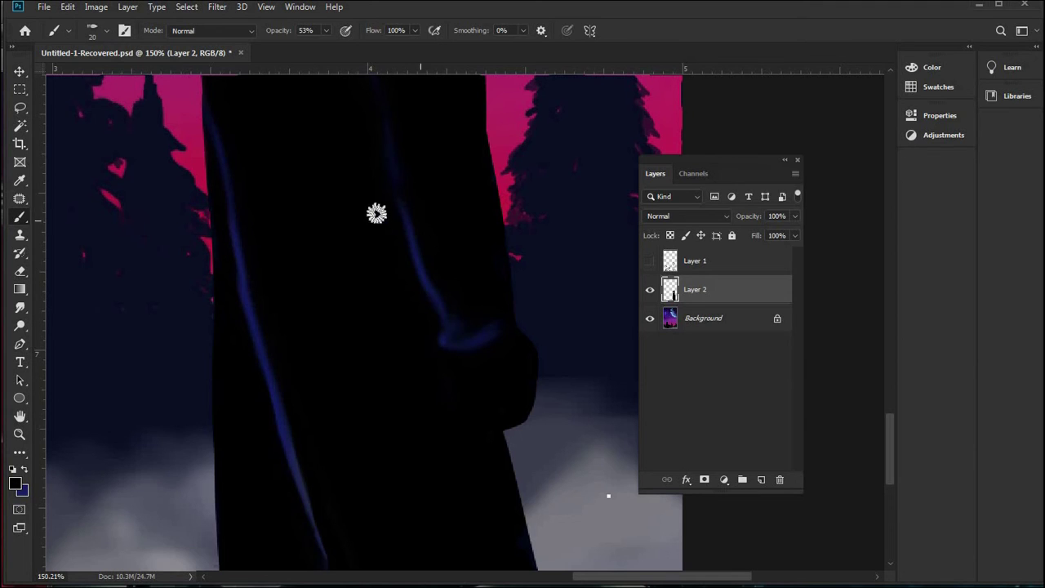
{"action": "mouse_move", "coordinate": [361, 219]}
{"action": "left_mouse_down"}
{"action": "mouse_move", "coordinate": [371, 315]}
{"action": "mouse_move", "coordinate": [384, 329]}
{"action": "left_mouse_up"}
- Smudge the blue highlight between the shoulder and sleeve with a 44 px Soft Round tip at 54% strength
{"action": "left_click", "coordinate": [21, 307]}
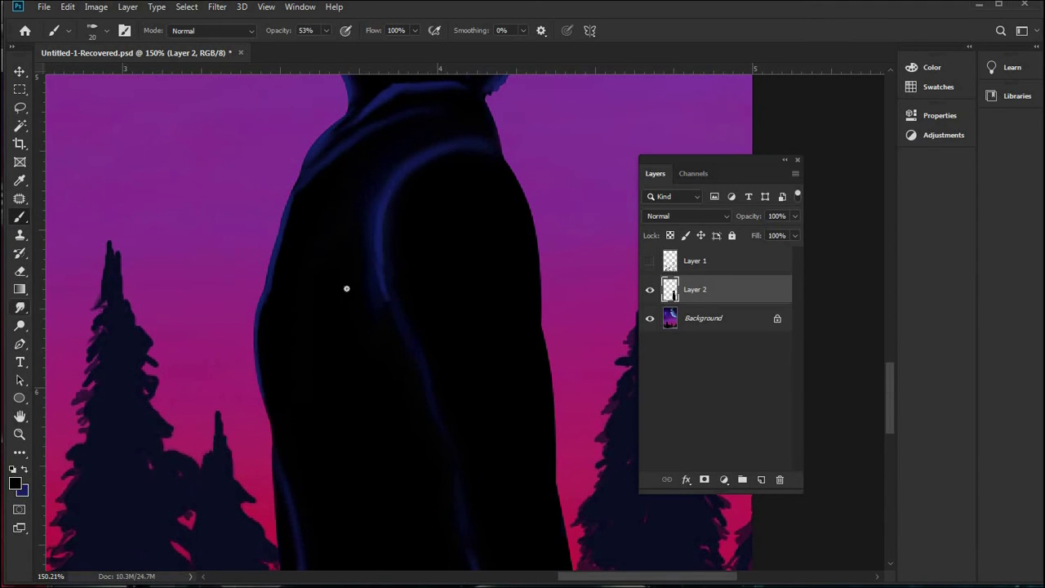
{"action": "left_click", "coordinate": [106, 31]}
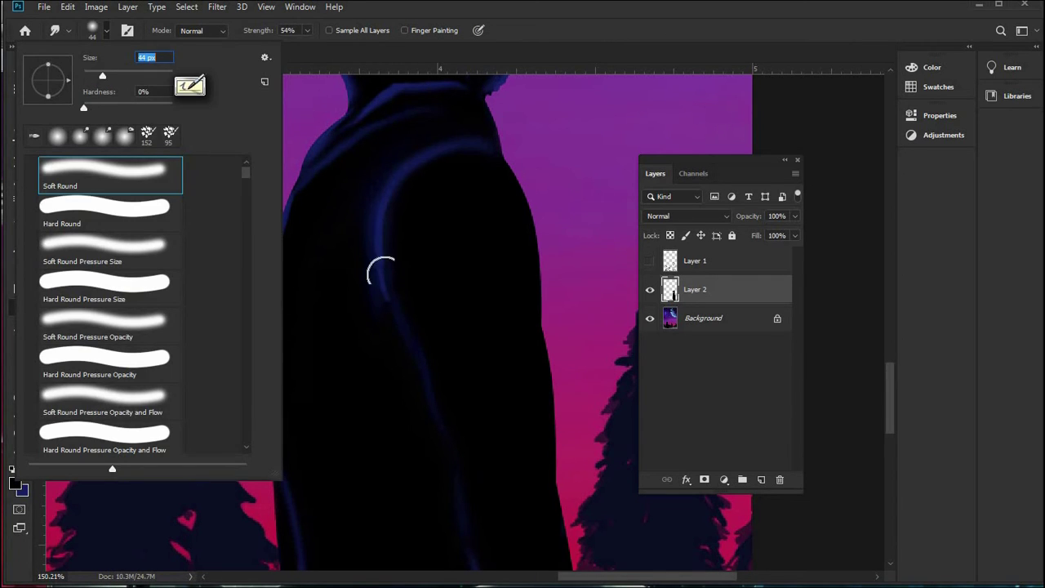
{"action": "left_click", "coordinate": [392, 296]}
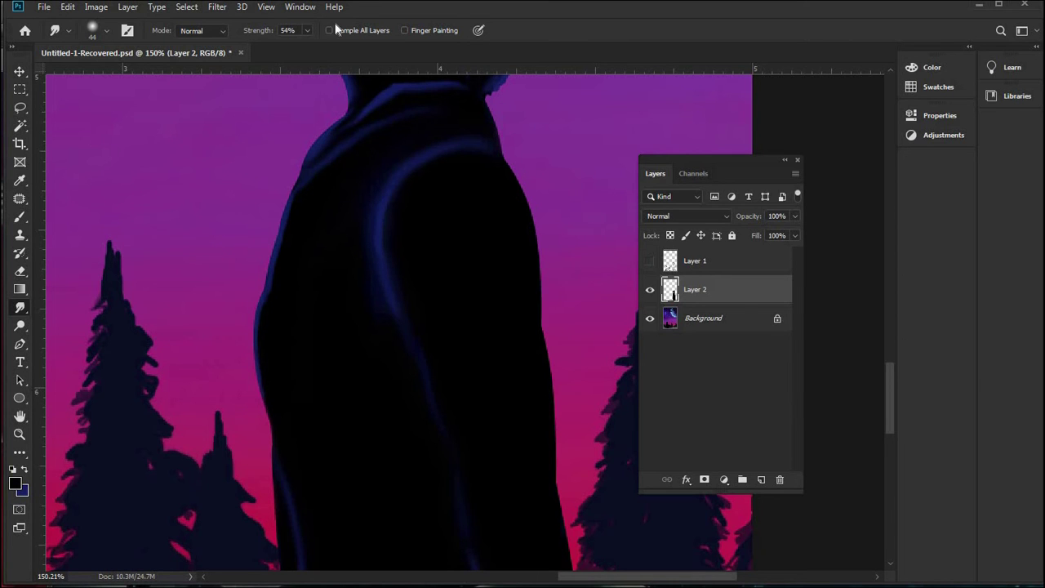
- Sample the light orange of the bright speck near the small moon's upper edge, with the Background layer selected
{"action": "scroll", "coordinate": [354, 89], "scroll_direction": "up", "scroll_amount": 2}
{"action": "scroll", "coordinate": [289, 304], "scroll_direction": "up", "scroll_amount": 6}
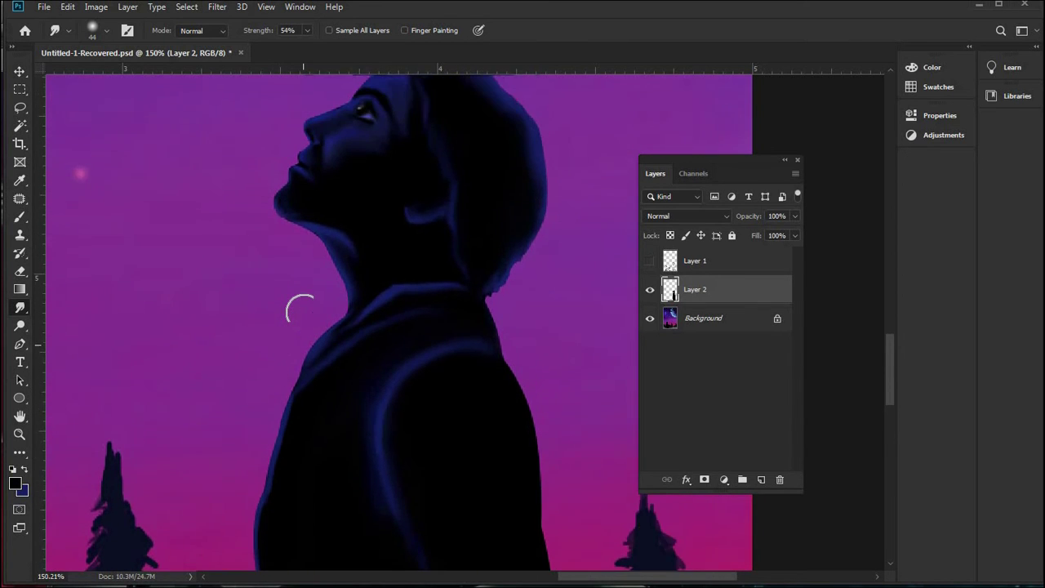
{"action": "scroll", "coordinate": [300, 308], "scroll_direction": "up", "scroll_amount": 3}
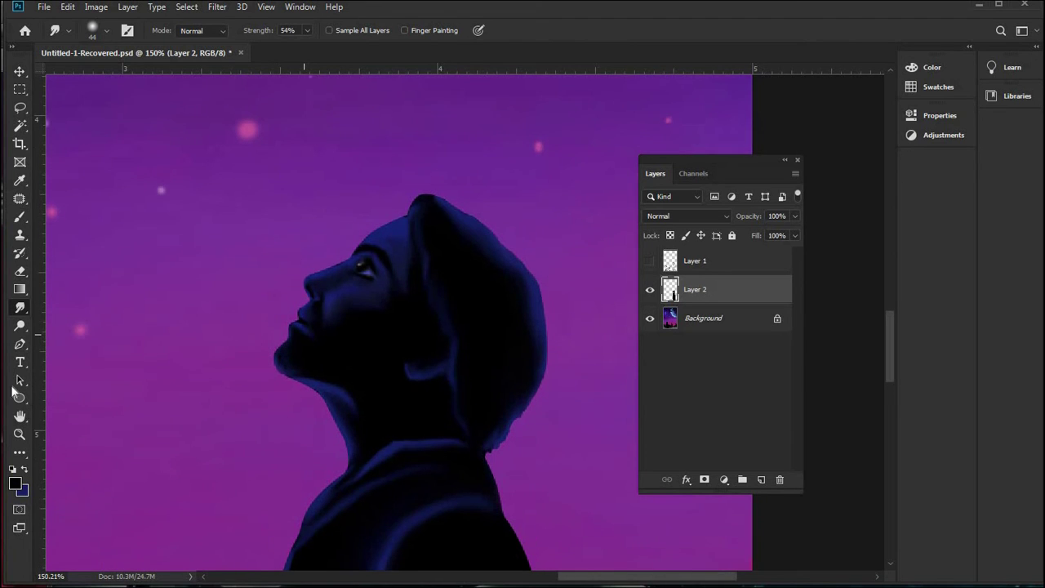
{"action": "left_click", "coordinate": [21, 433]}
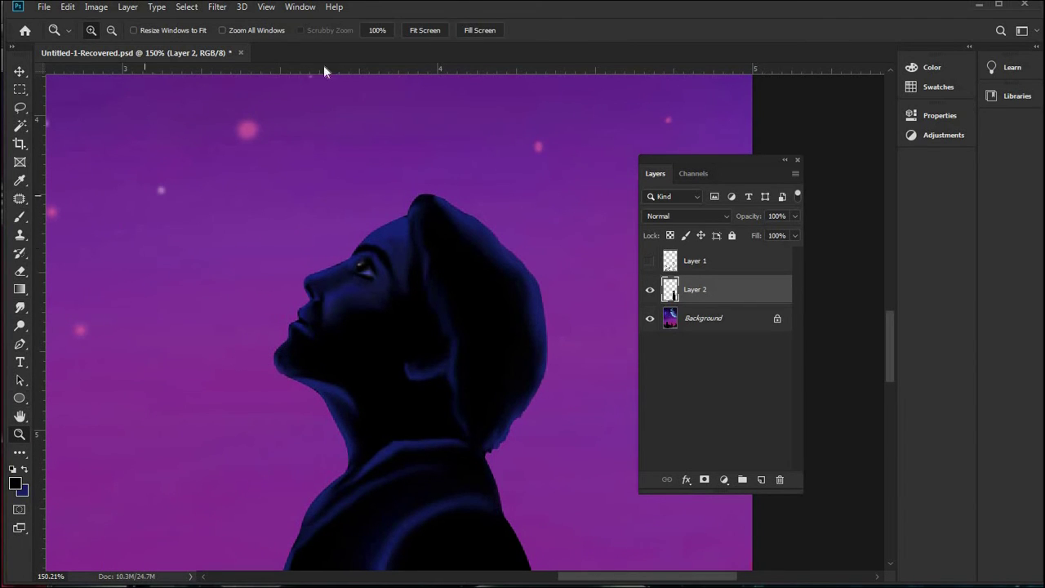
{"action": "left_click", "coordinate": [420, 31]}
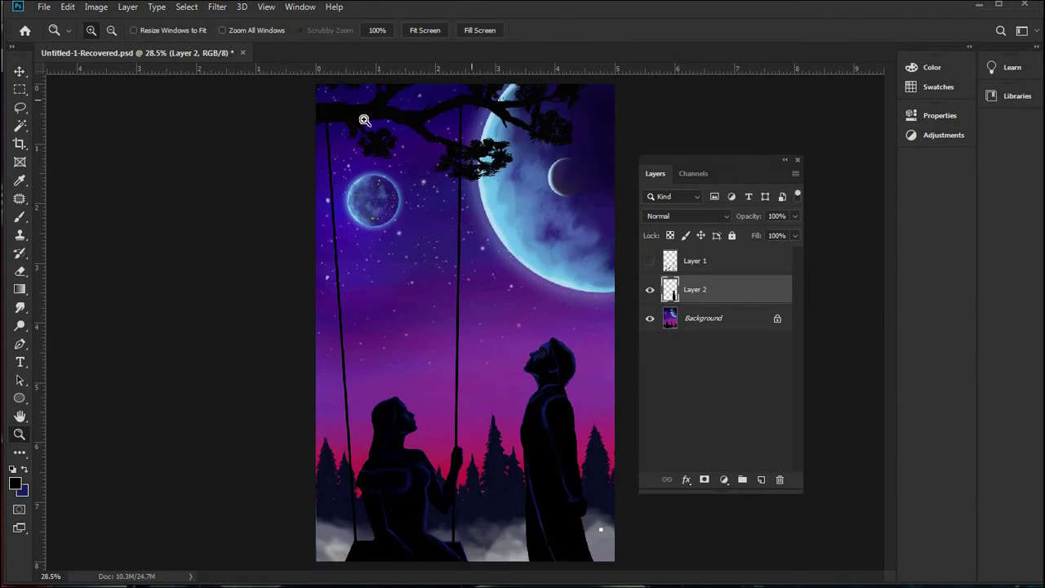
{"action": "left_click", "coordinate": [367, 147]}
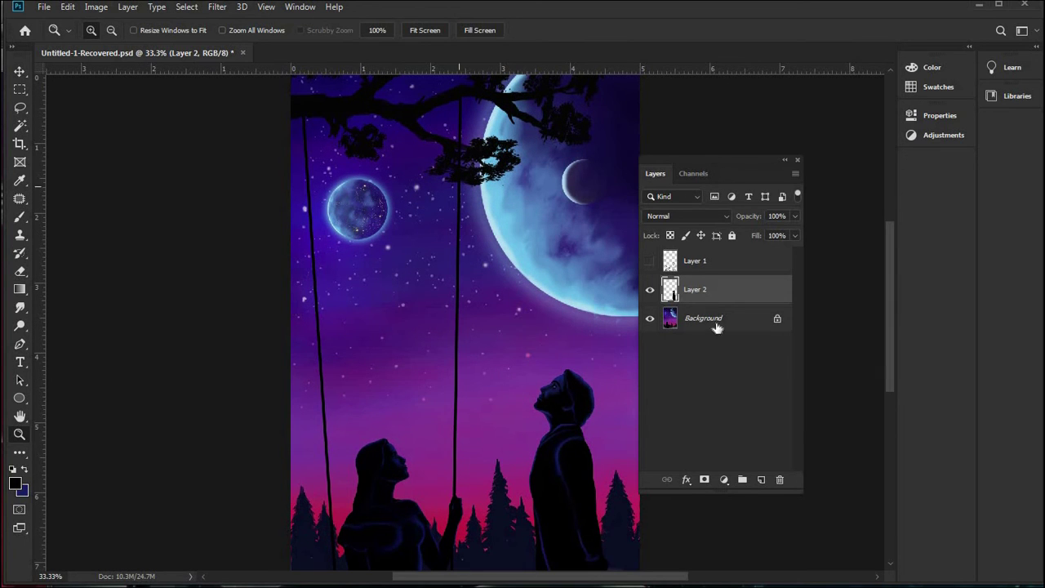
{"action": "left_click", "coordinate": [708, 319]}
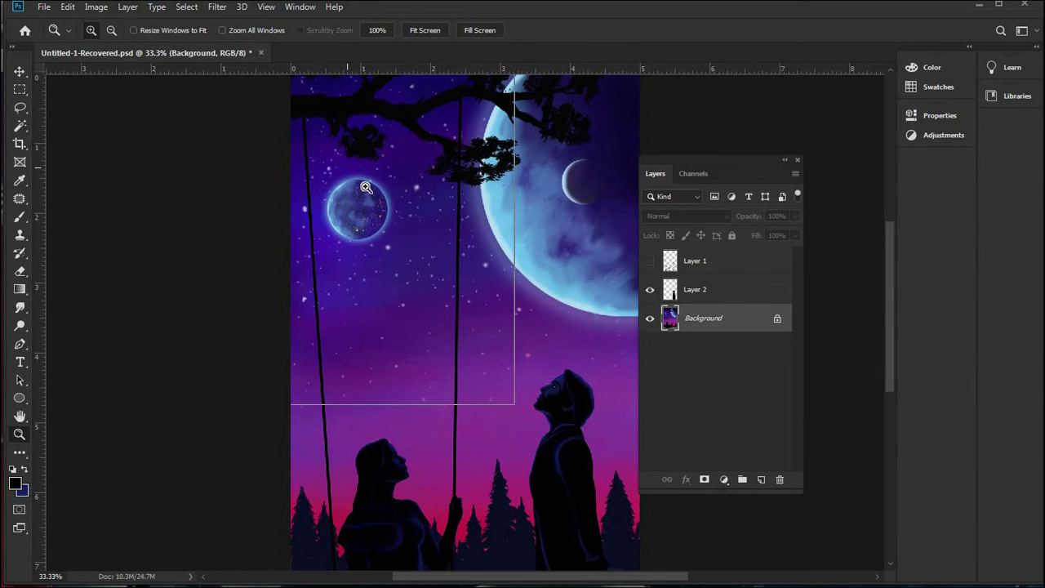
{"action": "left_click", "coordinate": [366, 187]}
{"action": "left_click", "coordinate": [367, 187]}
{"action": "left_click", "coordinate": [367, 186]}
{"action": "left_click", "coordinate": [366, 187]}
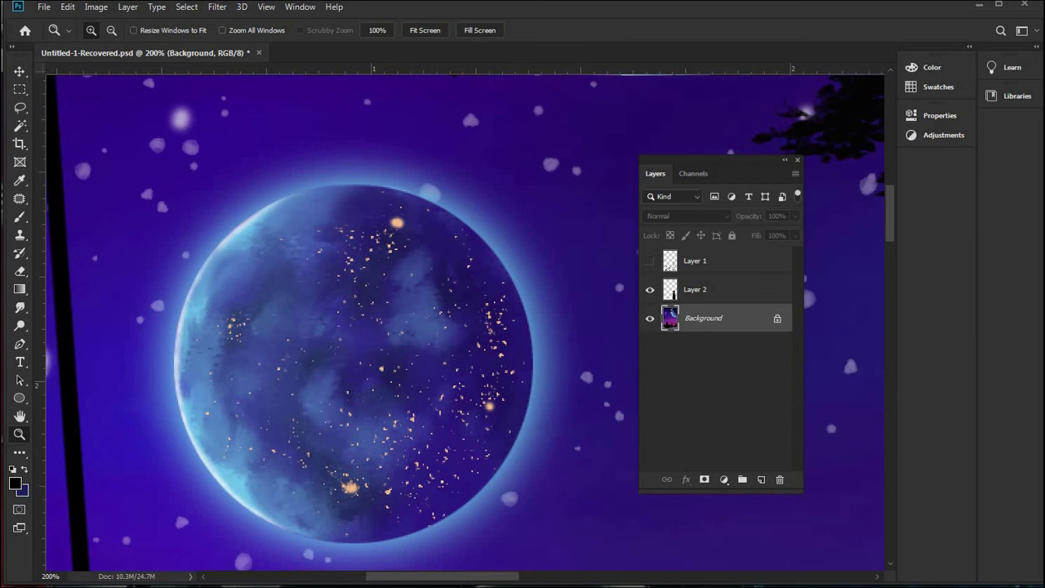
{"action": "left_click", "coordinate": [20, 180]}
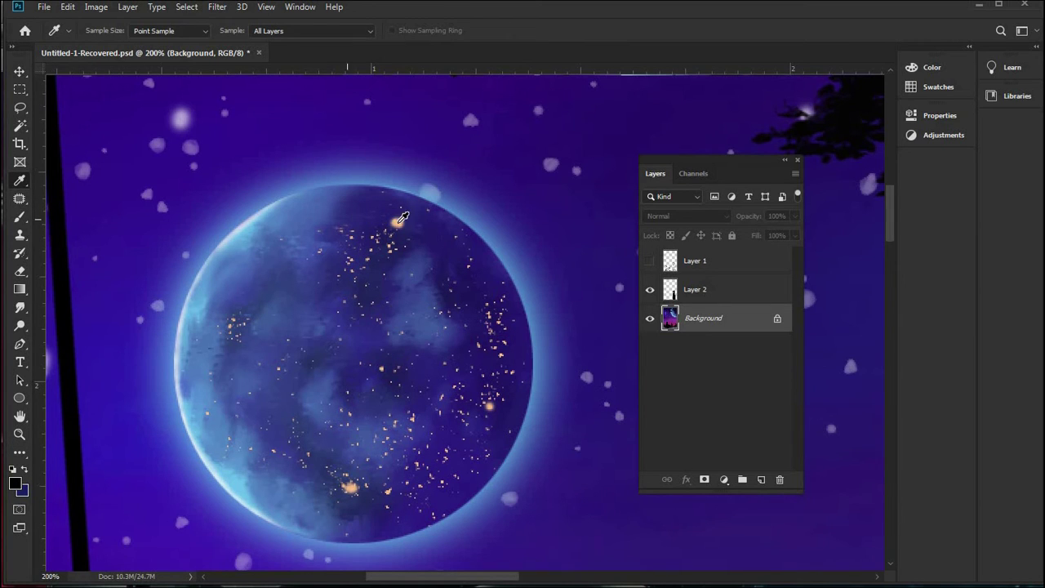
{"action": "left_click", "coordinate": [399, 223]}
- Set the brush to Kyle's Supreme Spatter at 100 px with 100% opacity
{"action": "left_click", "coordinate": [20, 218]}
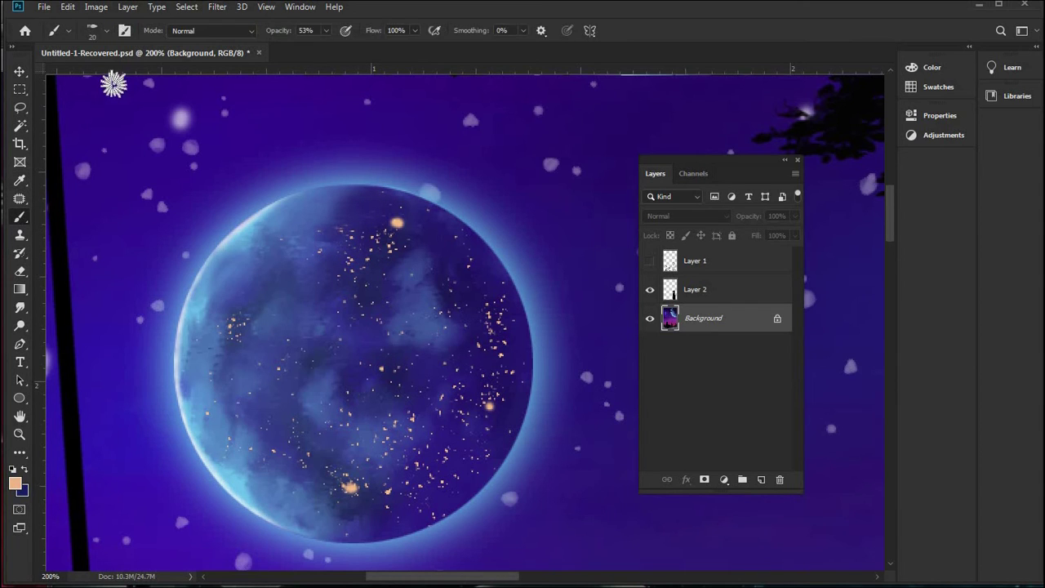
{"action": "right_click", "coordinate": [137, 174]}
{"action": "left_click_drag", "start_coordinate": [247, 217], "coordinate": [246, 203]}
{"action": "scroll", "coordinate": [189, 254], "scroll_direction": "up", "scroll_amount": 1}
{"action": "left_click", "coordinate": [131, 282]}
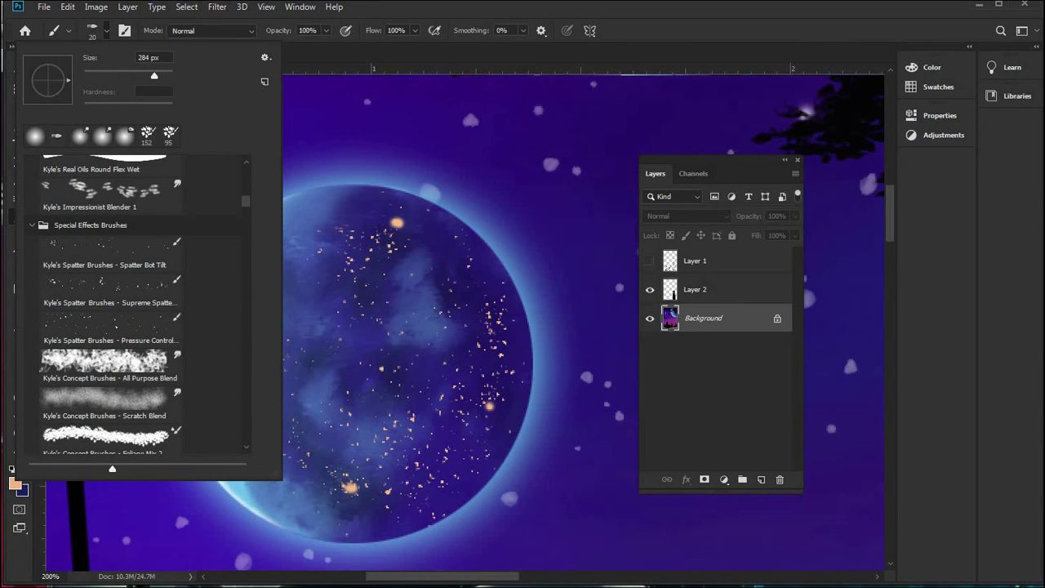
{"action": "left_click", "coordinate": [129, 76]}
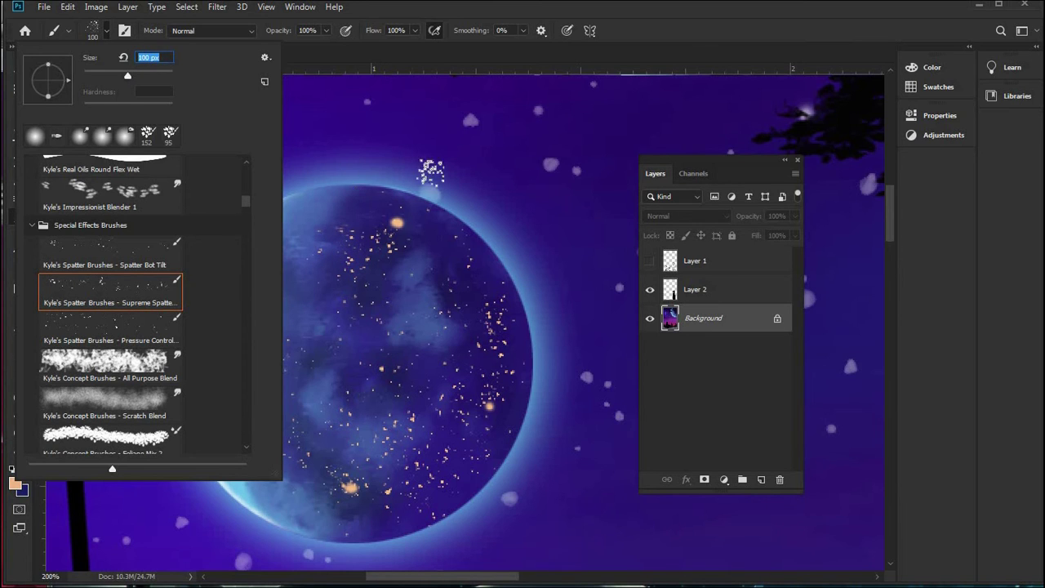
{"action": "key", "text": "Return"}
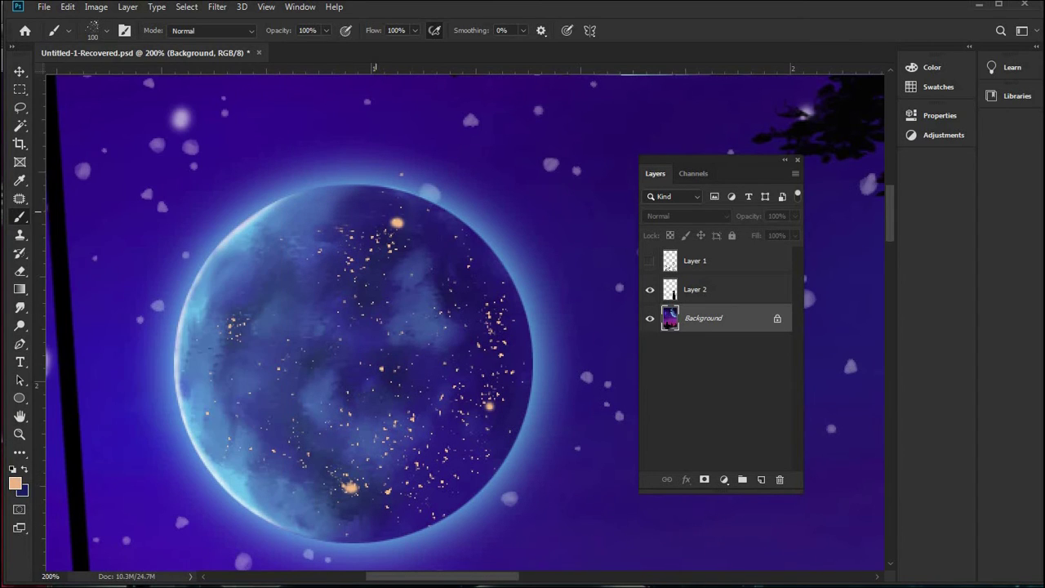
- Try a dab of the 100 px spatter brush on the small moon's upper part and undo it
{"action": "left_click", "coordinate": [332, 227]}
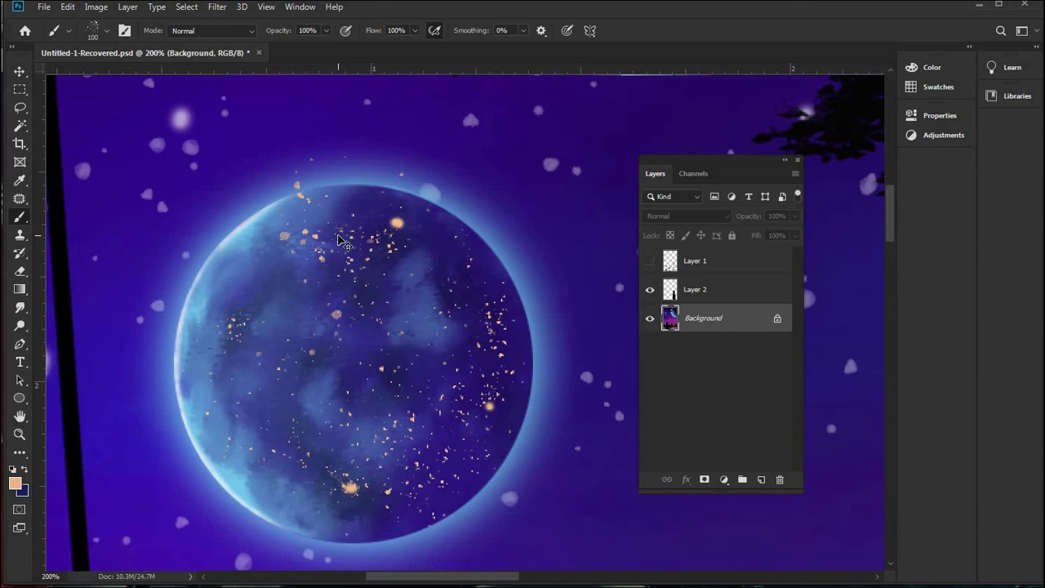
{"action": "key", "text": "ctrl+z"}
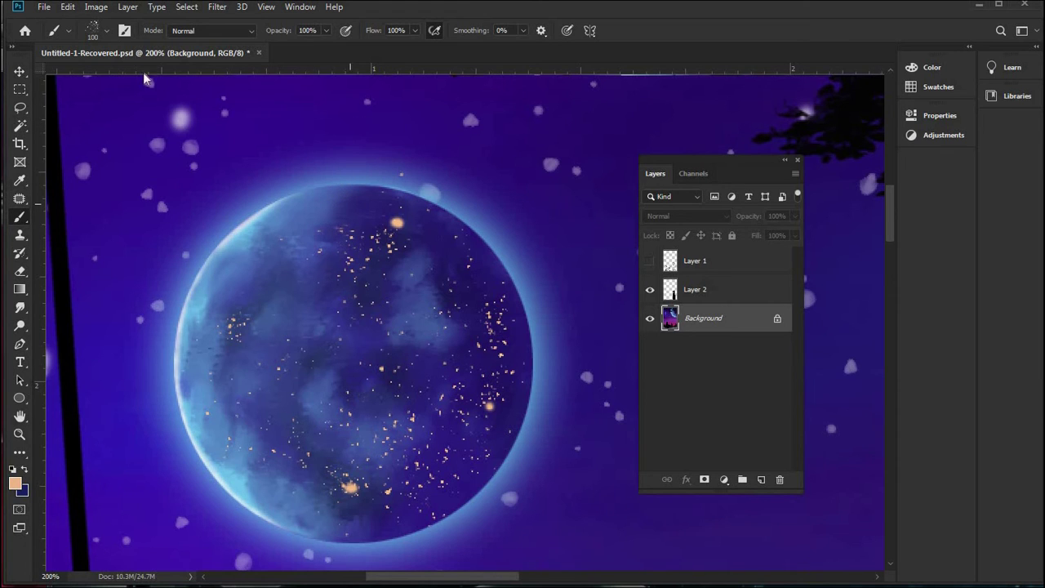
- Switch to the Kyle's Spatter Brushes - Pressure Control preset and set its size to 44 px
{"action": "left_click", "coordinate": [107, 32]}
{"action": "left_click", "coordinate": [158, 245]}
{"action": "left_click", "coordinate": [119, 338]}
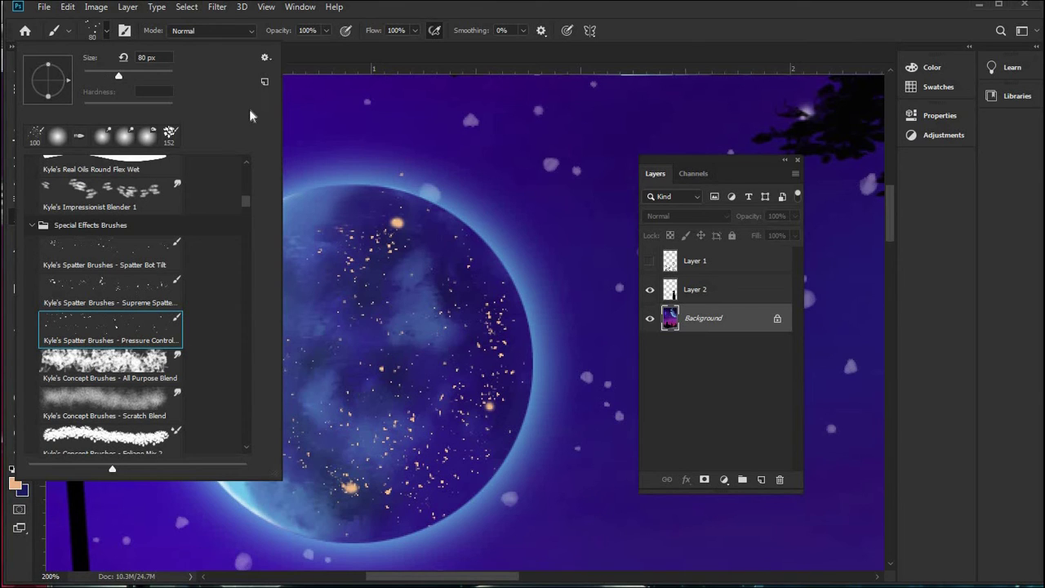
{"action": "left_click", "coordinate": [102, 72]}
{"action": "key", "text": "Return"}
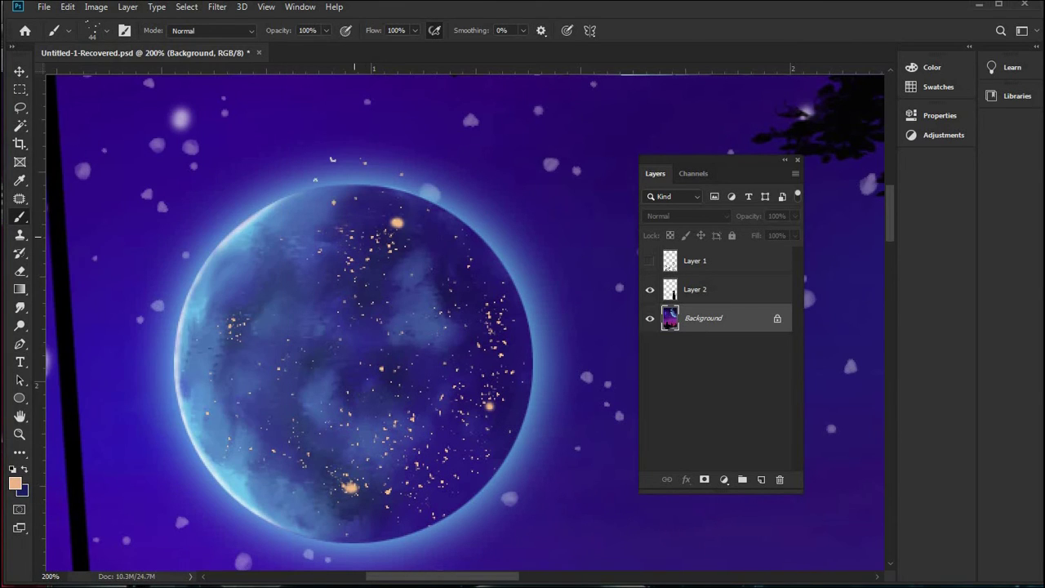
- Make a circular selection about 0.863 in wide around the small moon with the Elliptical Marquee tool
{"action": "left_click", "coordinate": [274, 126], "text": "ctrl"}
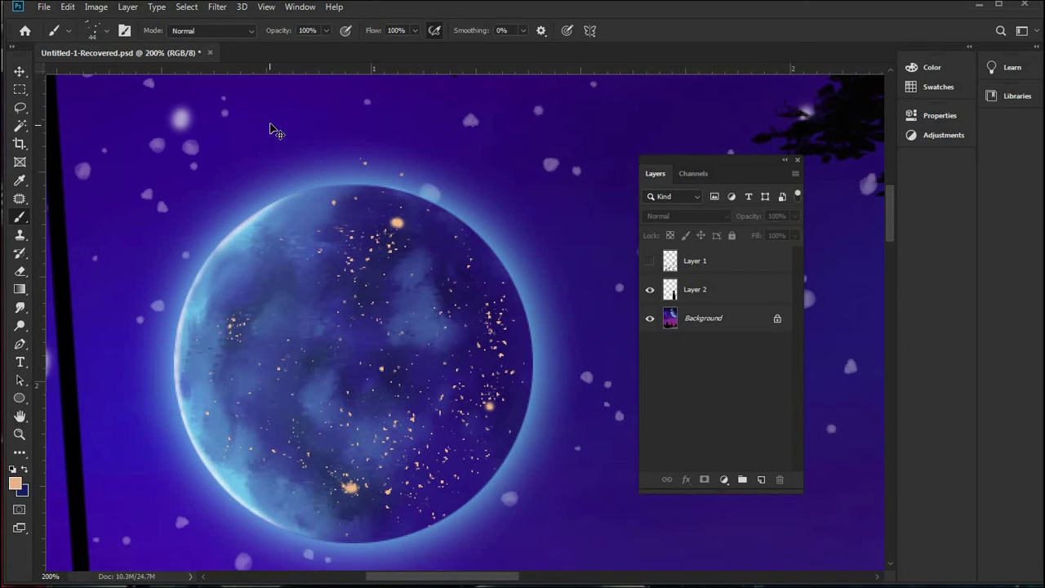
{"action": "right_click", "coordinate": [18, 92]}
{"action": "left_click", "coordinate": [41, 104]}
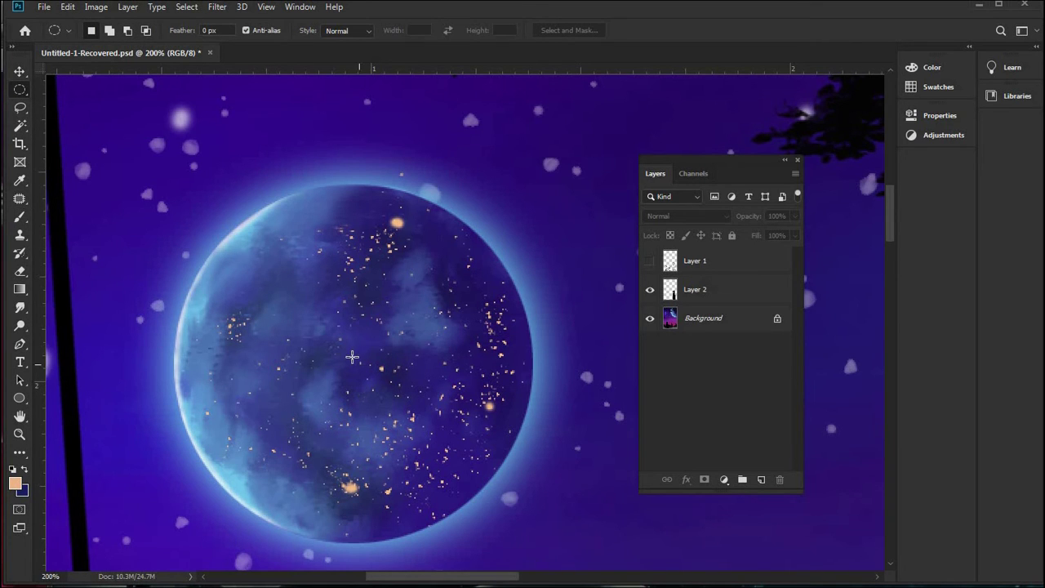
{"action": "left_click_drag", "start_coordinate": [355, 361], "coordinate": [537, 542]}
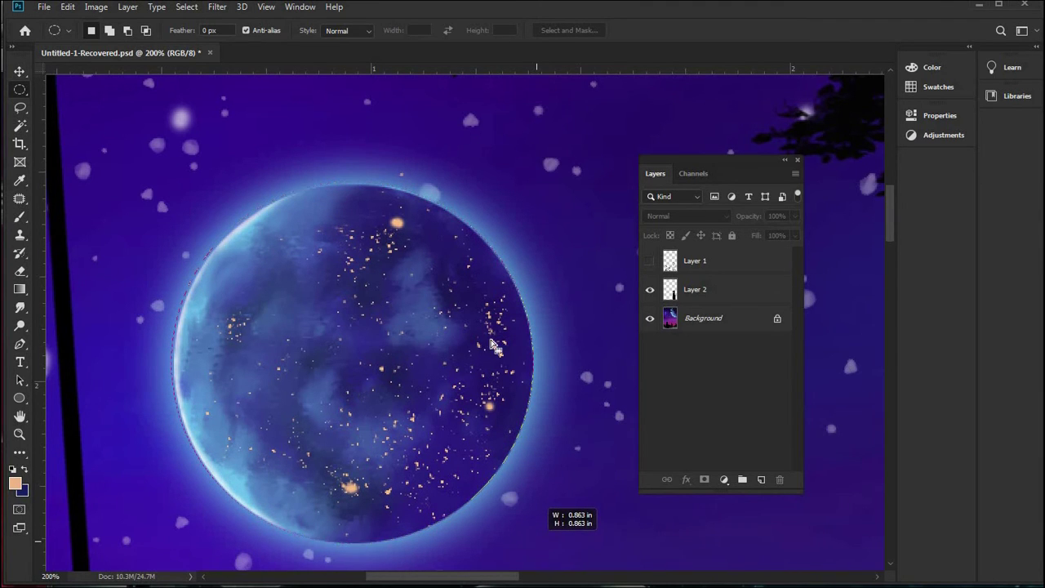
- Spatter light orange specks across the selected moon's upper part on the Background layer, reducing the brush size to 20 px
{"action": "left_click", "coordinate": [20, 216]}
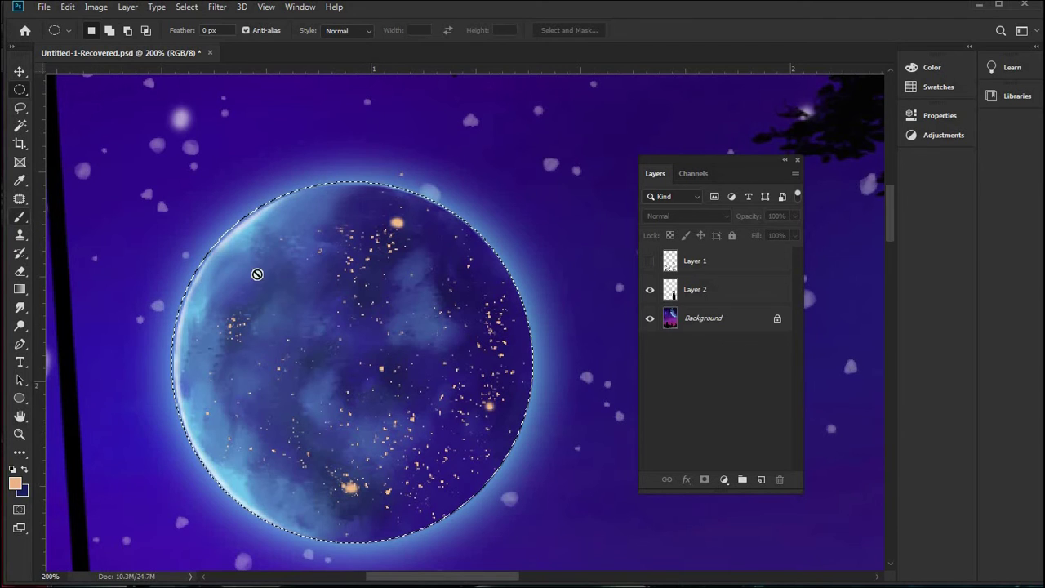
{"action": "left_click", "coordinate": [692, 316]}
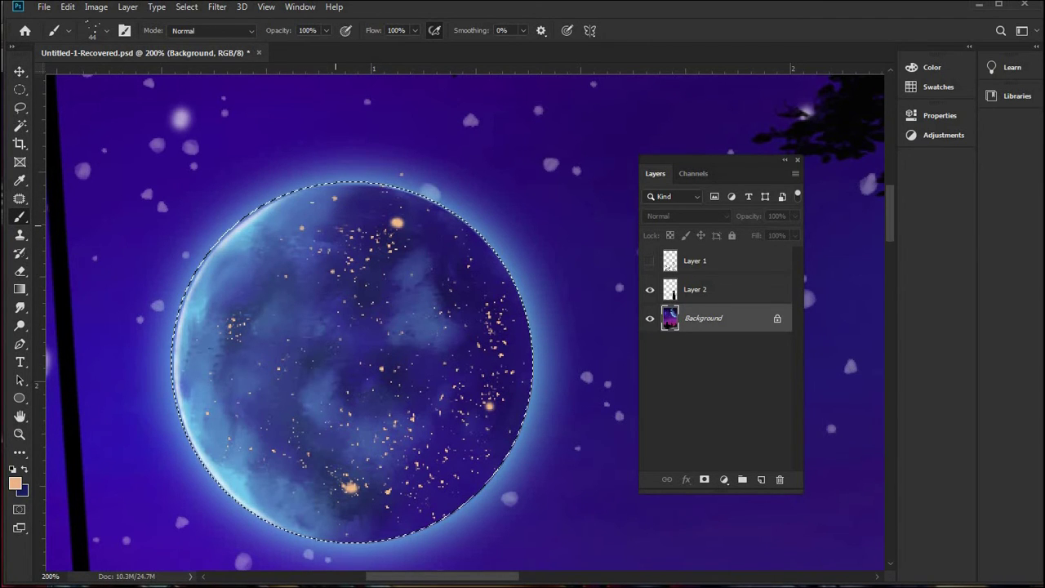
{"action": "left_click", "coordinate": [107, 30]}
{"action": "key", "text": "bracketleft"}
{"action": "key", "text": "bracketleft"}
{"action": "key", "text": "bracketleft"}
{"action": "key", "text": "Return"}
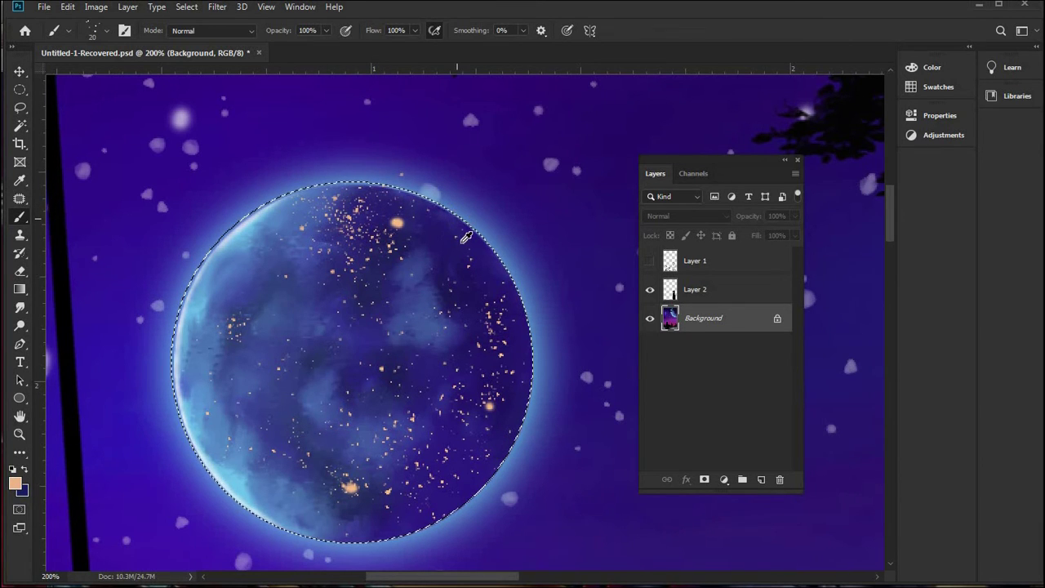
- Reduce the spatter brush to 10 px and build a dense cluster of orange specks near the moon's upper-left edge
{"action": "scroll", "coordinate": [459, 234], "scroll_direction": "down", "scroll_amount": 5}
{"action": "scroll", "coordinate": [459, 234], "scroll_direction": "down", "scroll_amount": 3}
{"action": "scroll", "coordinate": [369, 150], "scroll_direction": "up", "scroll_amount": 3}
{"action": "scroll", "coordinate": [370, 150], "scroll_direction": "up", "scroll_amount": 3}
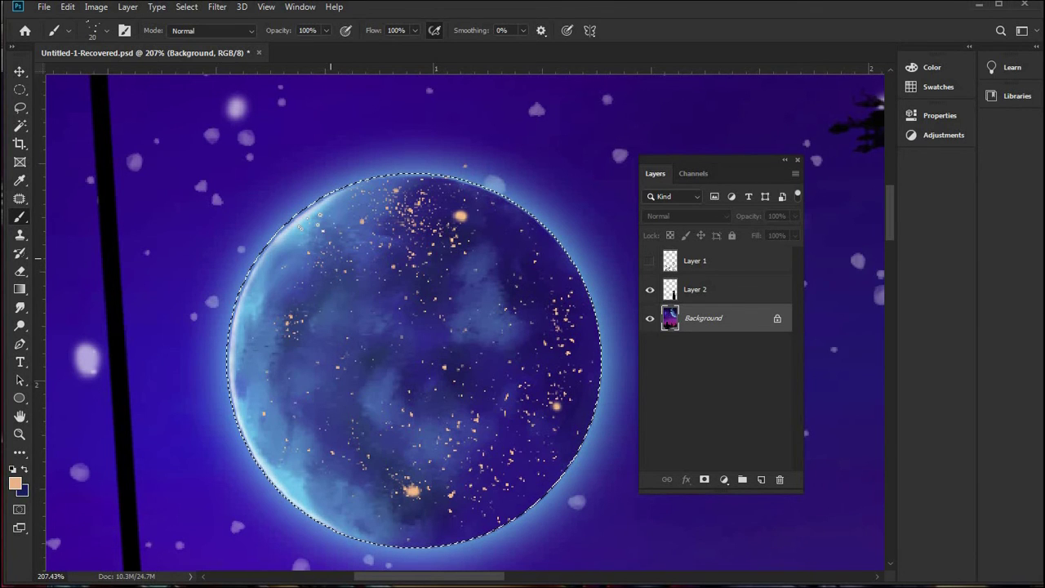
{"action": "left_click", "coordinate": [101, 33]}
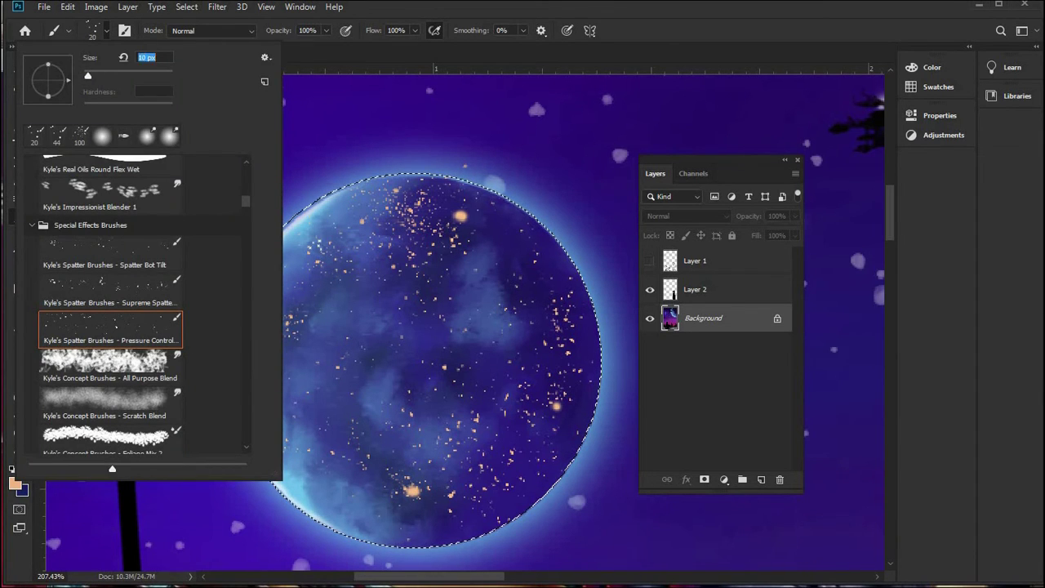
{"action": "key", "text": "Escape"}
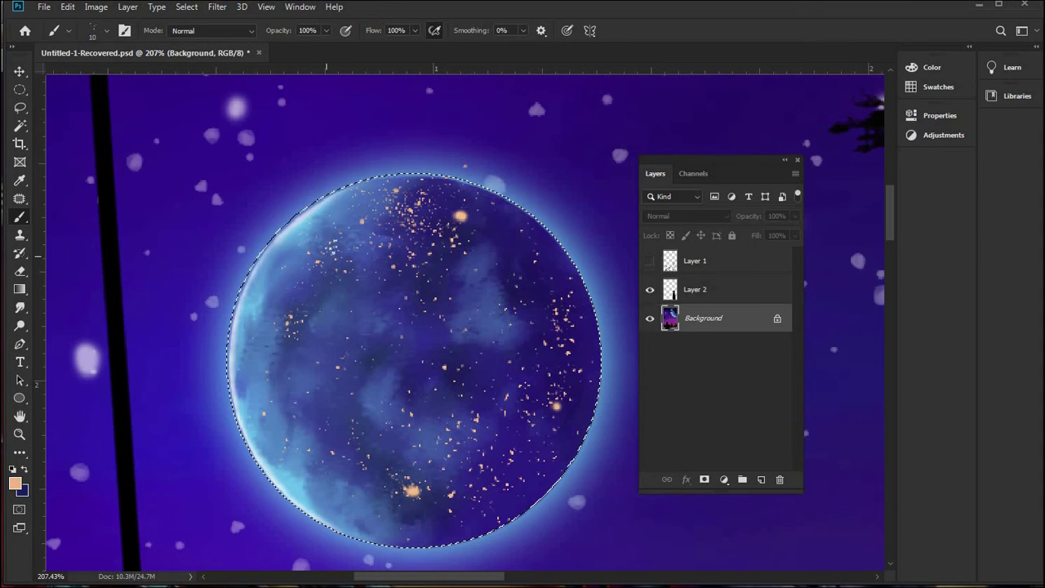
{"action": "scroll", "coordinate": [341, 211], "scroll_direction": "up", "scroll_amount": 5}
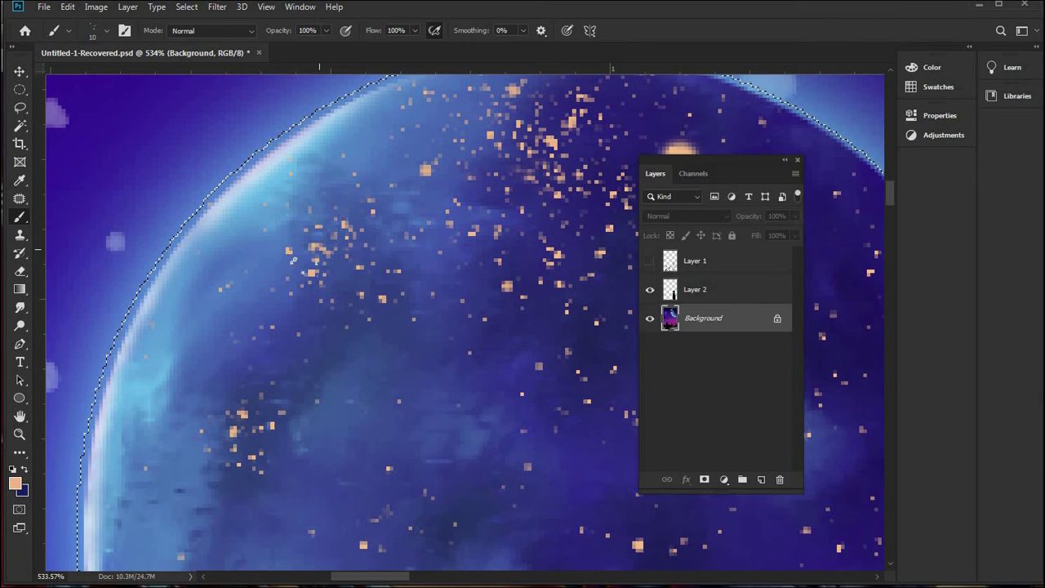
{"action": "scroll", "coordinate": [313, 227], "scroll_direction": "down", "scroll_amount": 8}
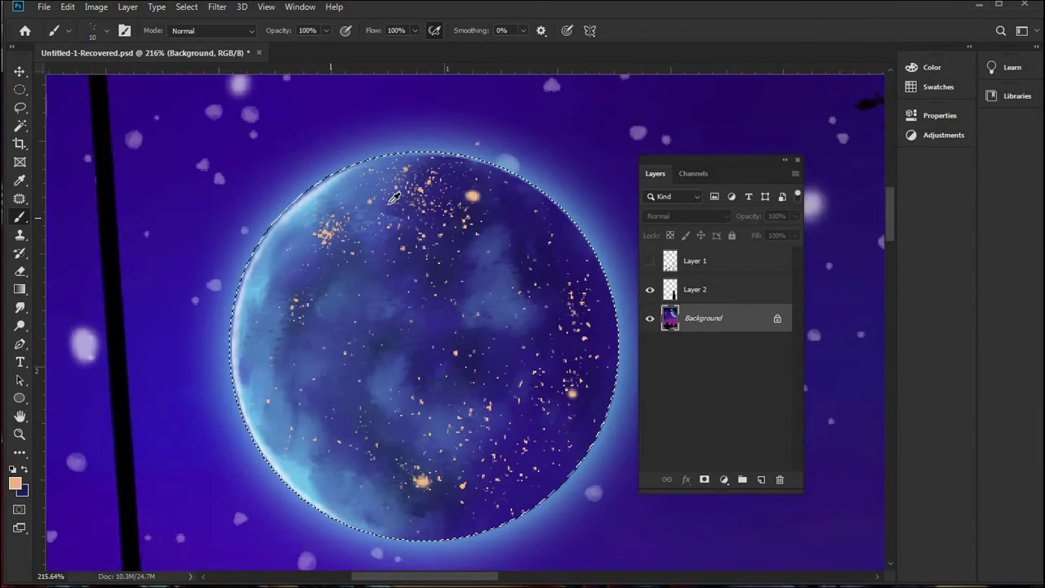
{"action": "scroll", "coordinate": [390, 195], "scroll_direction": "up", "scroll_amount": 4}
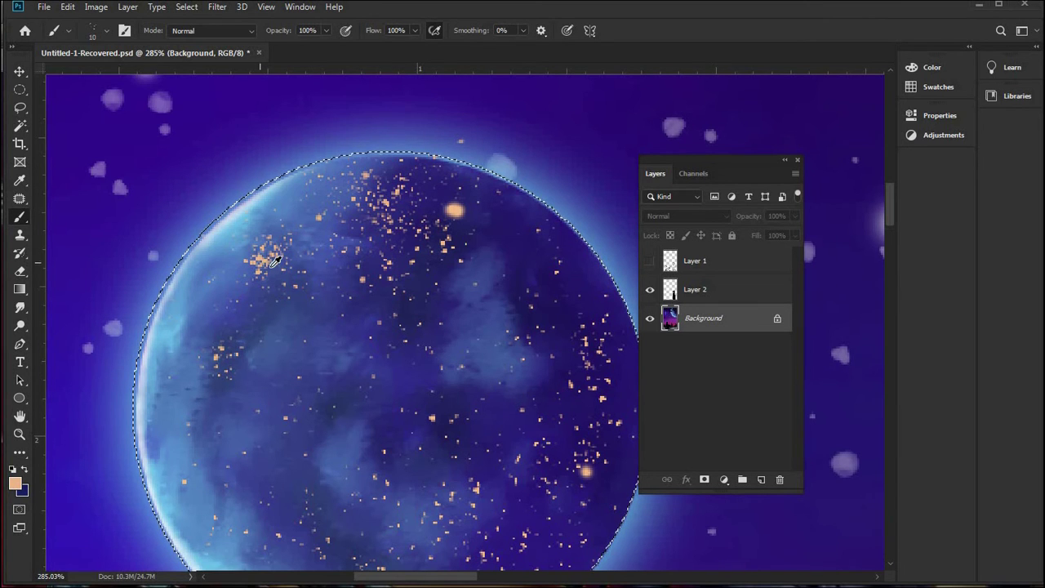
{"action": "scroll", "coordinate": [275, 260], "scroll_direction": "down", "scroll_amount": 4}
- Add a cluster of fine orange specks just right of the bright spot near the moon's lower edge
{"action": "scroll", "coordinate": [354, 201], "scroll_direction": "up", "scroll_amount": 5}
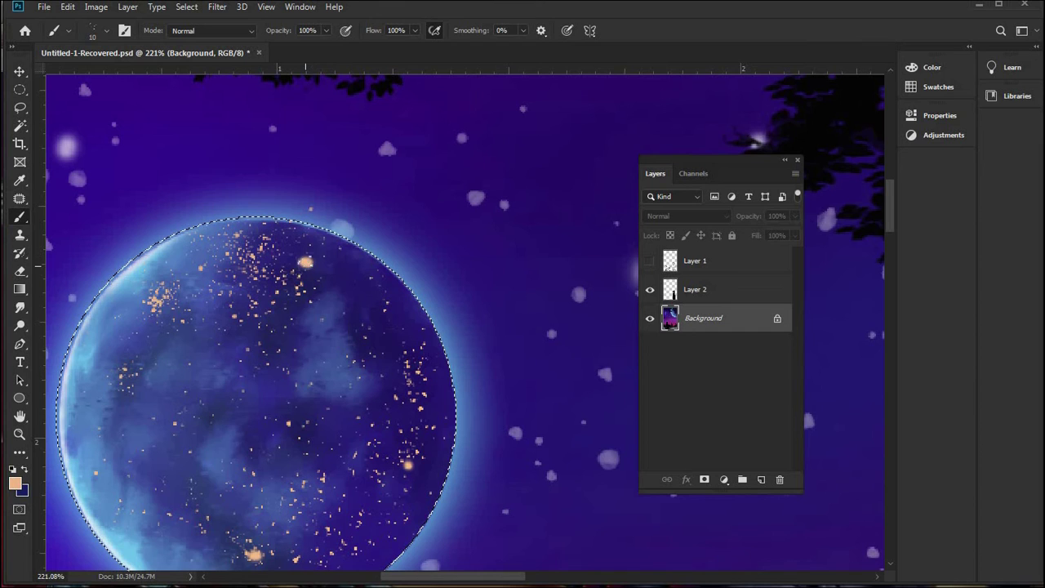
{"action": "scroll", "coordinate": [302, 493], "scroll_direction": "down", "scroll_amount": 3}
{"action": "scroll", "coordinate": [245, 482], "scroll_direction": "up", "scroll_amount": 3}
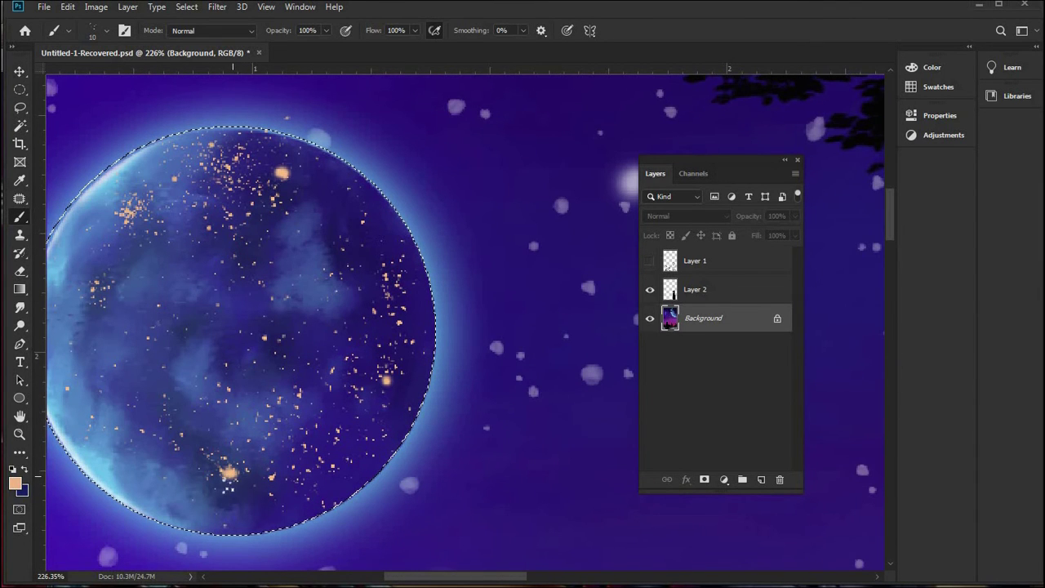
{"action": "scroll", "coordinate": [250, 470], "scroll_direction": "up", "scroll_amount": 5}
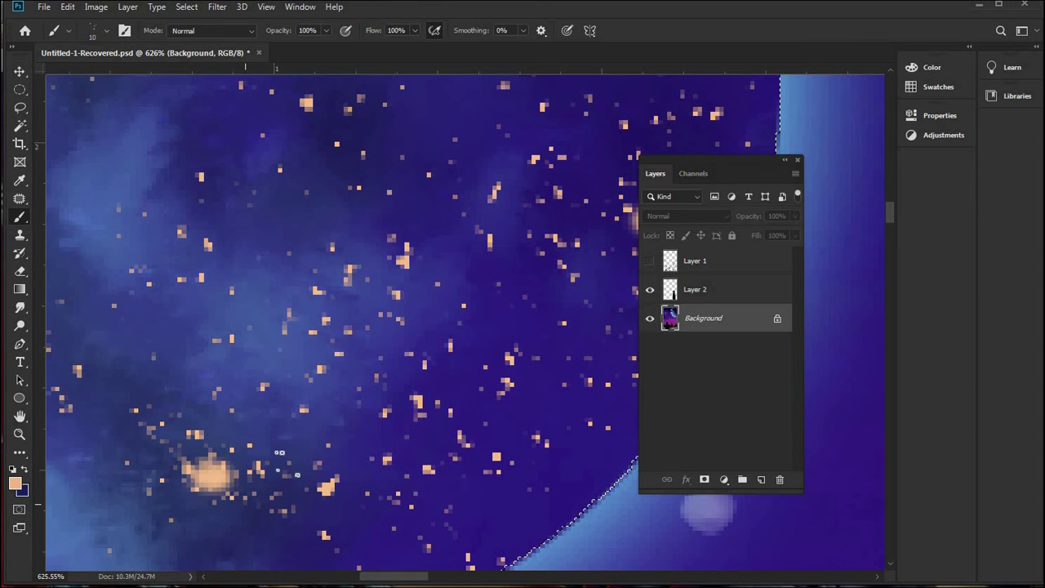
{"action": "left_click", "coordinate": [286, 471]}
{"action": "left_click_drag", "start_coordinate": [288, 438], "coordinate": [252, 478]}
{"action": "scroll", "coordinate": [287, 426], "scroll_direction": "down", "scroll_amount": 10}
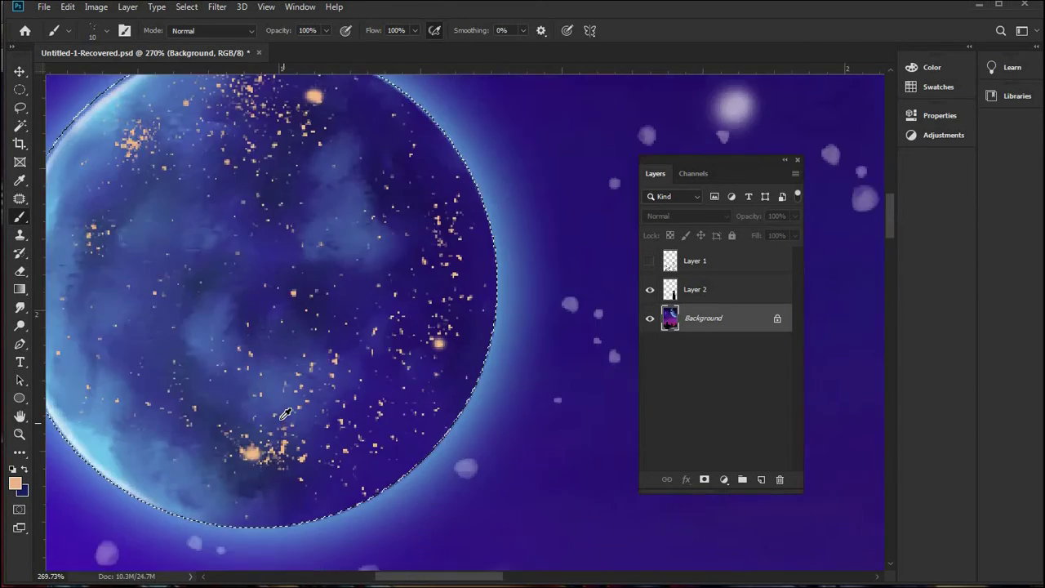
- Surround the bright spot near the moon's upper edge with fine orange specks
{"action": "scroll", "coordinate": [282, 344], "scroll_direction": "up", "scroll_amount": 10}
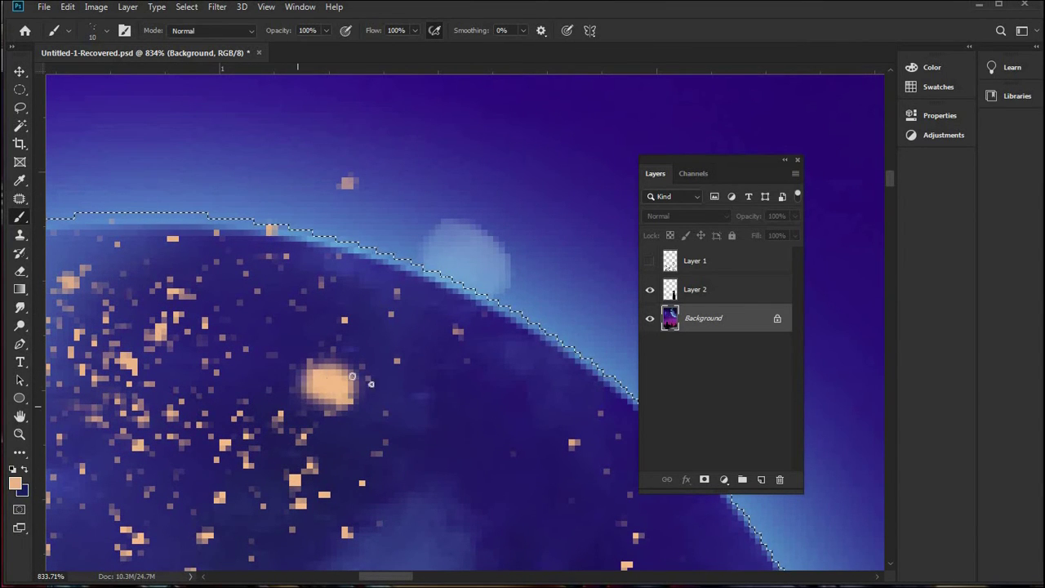
{"action": "mouse_move", "coordinate": [314, 345]}
{"action": "left_mouse_down"}
{"action": "mouse_move", "coordinate": [295, 366]}
{"action": "mouse_move", "coordinate": [305, 377]}
{"action": "mouse_move", "coordinate": [344, 383]}
{"action": "left_mouse_up"}
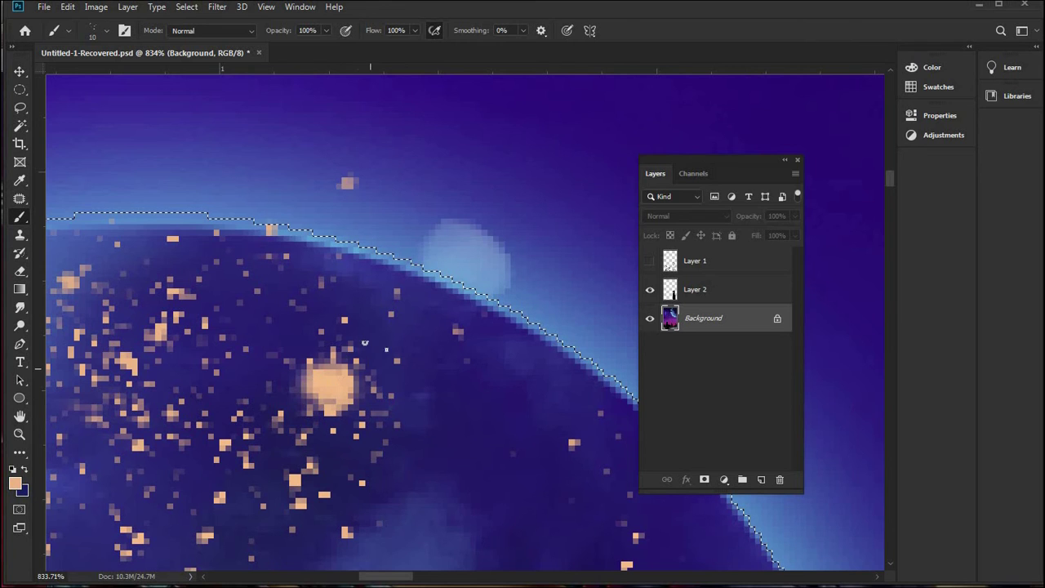
{"action": "mouse_move", "coordinate": [391, 348]}
{"action": "left_mouse_down"}
{"action": "mouse_move", "coordinate": [323, 358]}
{"action": "mouse_move", "coordinate": [408, 361]}
{"action": "mouse_move", "coordinate": [347, 389]}
{"action": "mouse_move", "coordinate": [389, 396]}
{"action": "mouse_move", "coordinate": [362, 398]}
{"action": "left_mouse_up"}
{"action": "scroll", "coordinate": [362, 397], "scroll_direction": "down", "scroll_amount": 8}
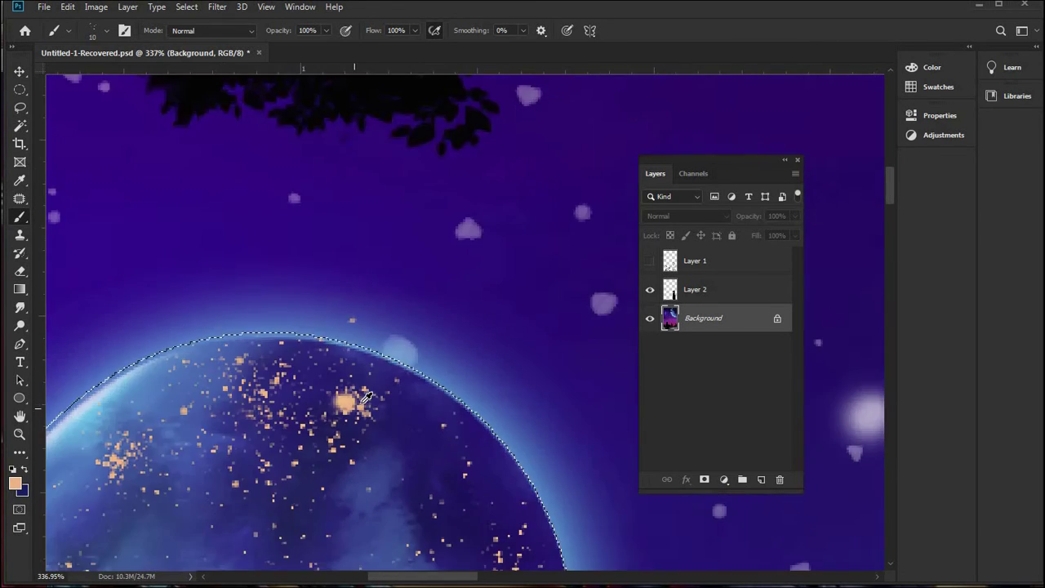
{"action": "scroll", "coordinate": [366, 395], "scroll_direction": "down", "scroll_amount": 5}
- Paint a cluster of fine orange specks at the centre of the small moon
{"action": "scroll", "coordinate": [343, 375], "scroll_direction": "up", "scroll_amount": 5}
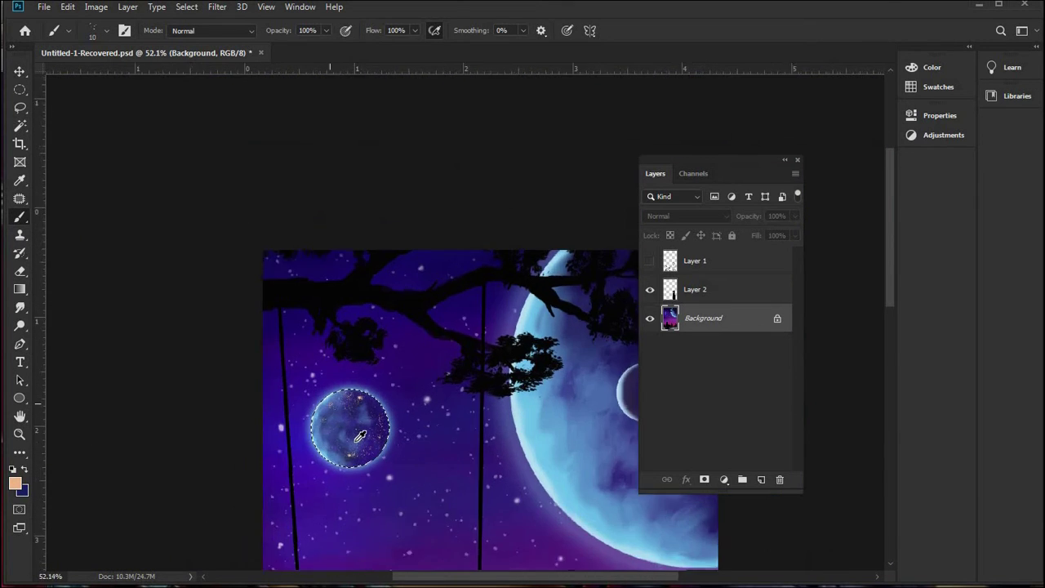
{"action": "scroll", "coordinate": [358, 456], "scroll_direction": "up", "scroll_amount": 3}
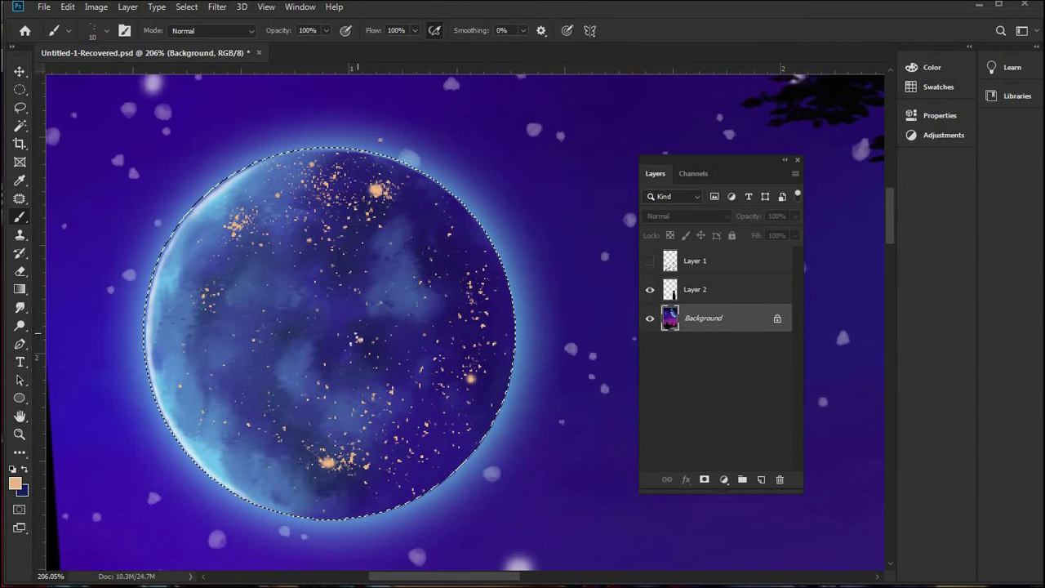
{"action": "left_click_drag", "start_coordinate": [343, 341], "coordinate": [362, 343]}
{"action": "scroll", "coordinate": [426, 362], "scroll_direction": "down", "scroll_amount": 1}
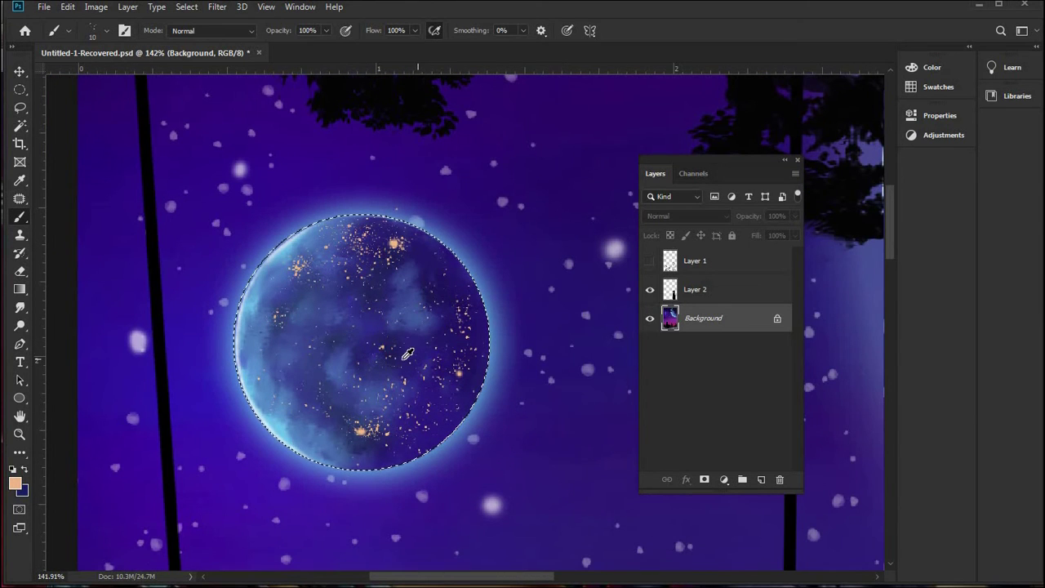
{"action": "scroll", "coordinate": [399, 359], "scroll_direction": "up", "scroll_amount": 1}
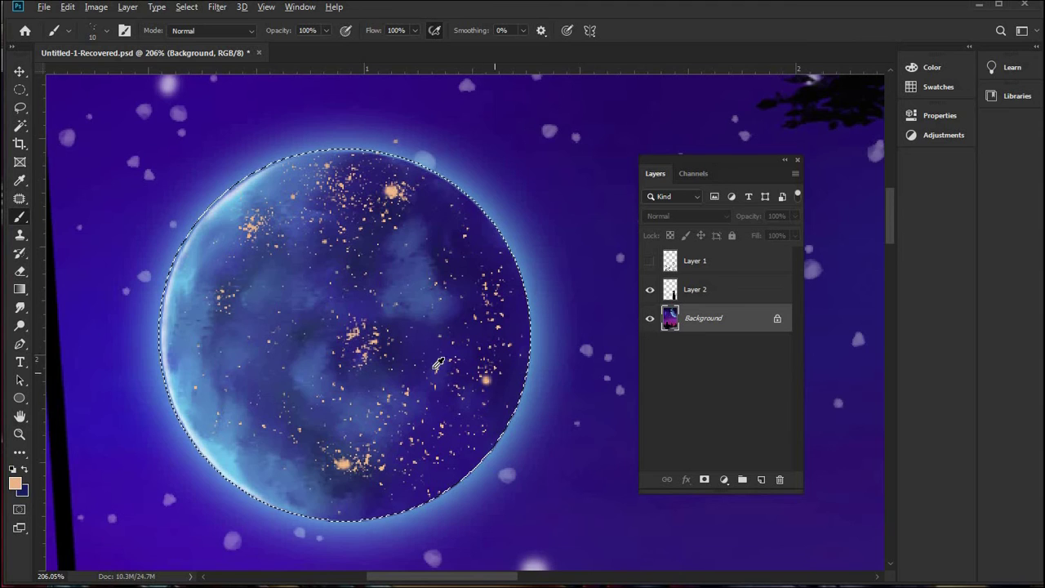
- Scatter a few fine orange specks over the moon's upper-right area and clear the circular selection
{"action": "scroll", "coordinate": [474, 327], "scroll_direction": "down", "scroll_amount": 2}
{"action": "scroll", "coordinate": [445, 290], "scroll_direction": "up", "scroll_amount": 1}
{"action": "scroll", "coordinate": [453, 331], "scroll_direction": "up", "scroll_amount": 1}
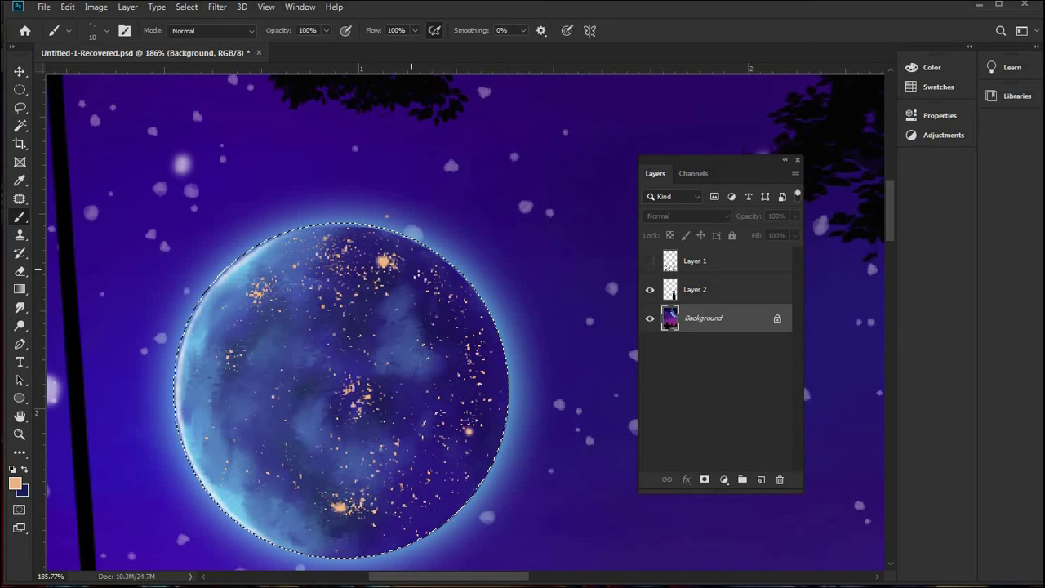
{"action": "key", "text": "ctrl+0"}
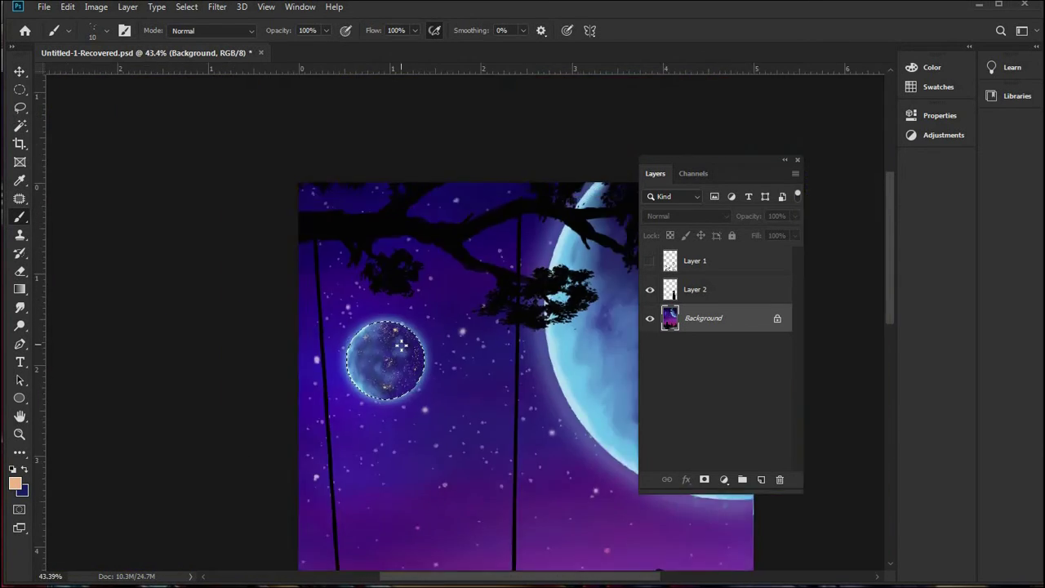
{"action": "key", "text": "ctrl+d"}
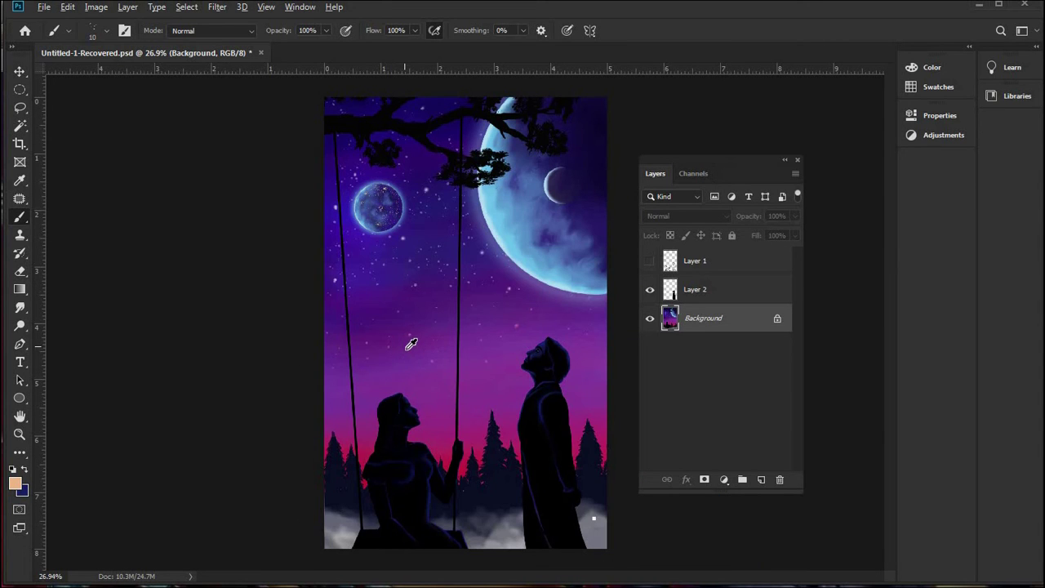
- Delete the stray path anchor point in the fog beside the standing figure using the Pen tool
{"action": "scroll", "coordinate": [555, 449], "scroll_direction": "up", "scroll_amount": 5}
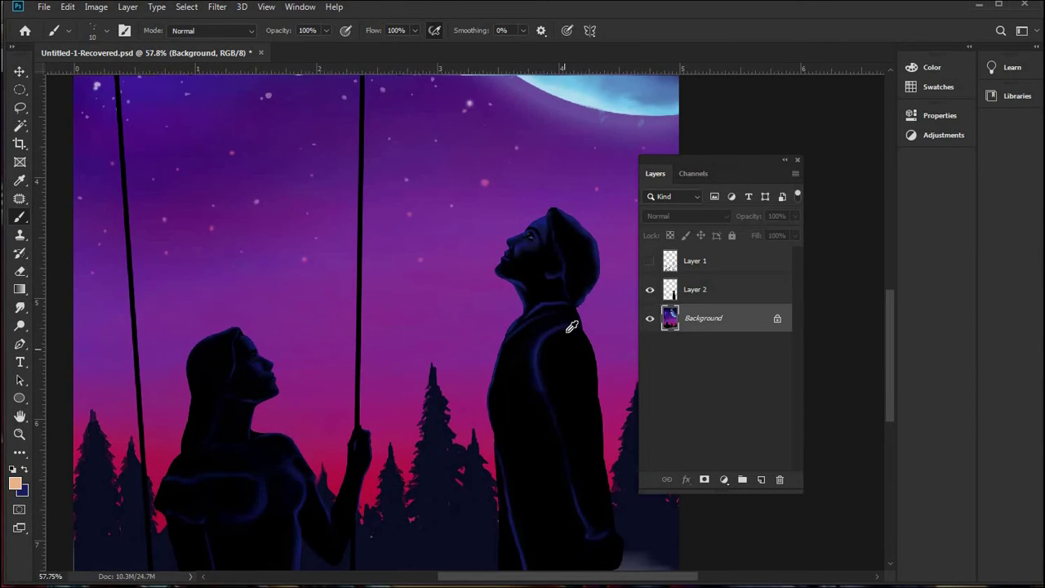
{"action": "scroll", "coordinate": [572, 327], "scroll_direction": "down", "scroll_amount": 3}
{"action": "scroll", "coordinate": [347, 400], "scroll_direction": "up", "scroll_amount": 5}
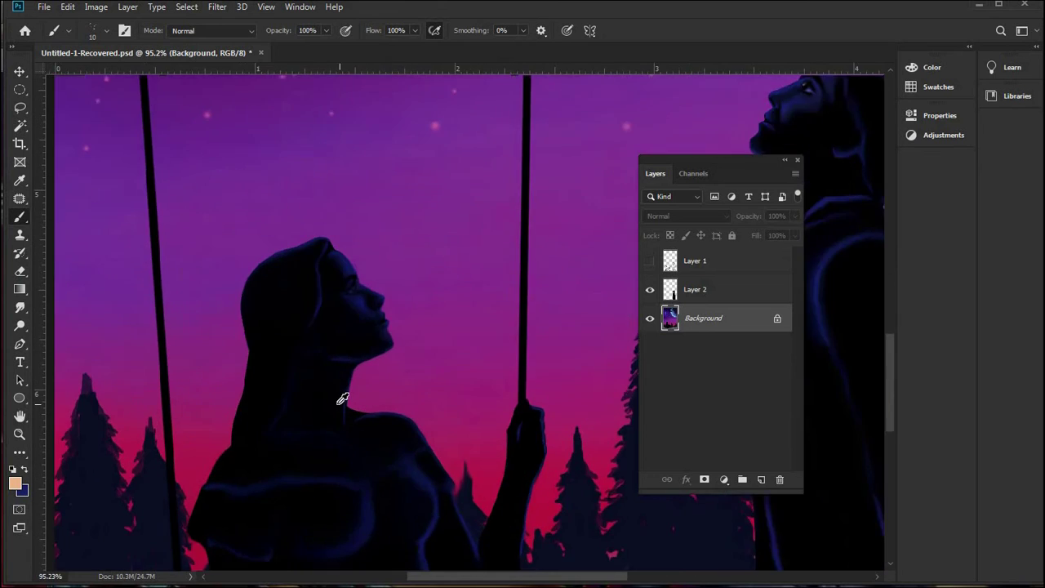
{"action": "scroll", "coordinate": [343, 398], "scroll_direction": "down", "scroll_amount": 5}
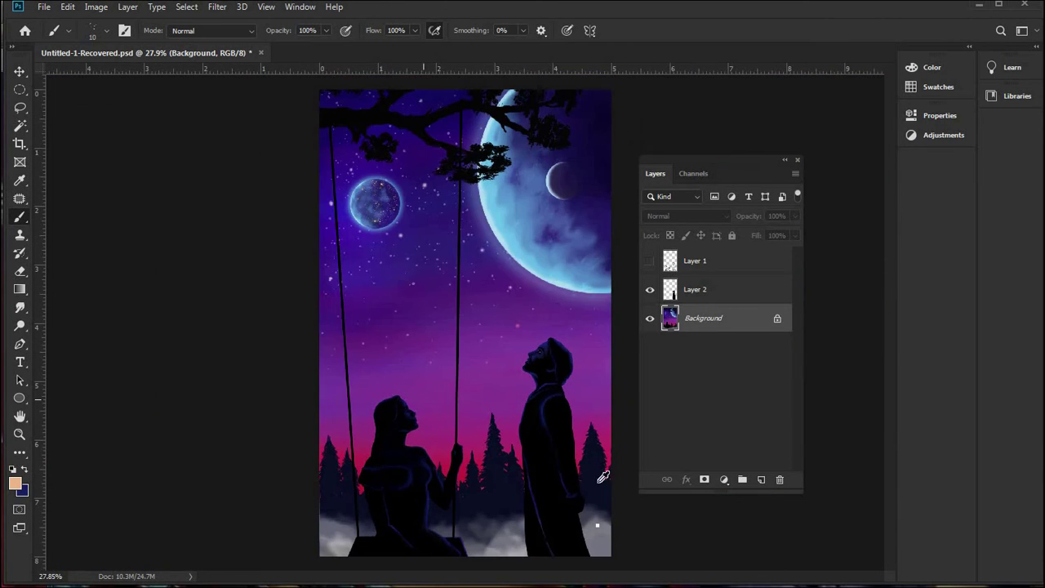
{"action": "scroll", "coordinate": [602, 539], "scroll_direction": "up", "scroll_amount": 8}
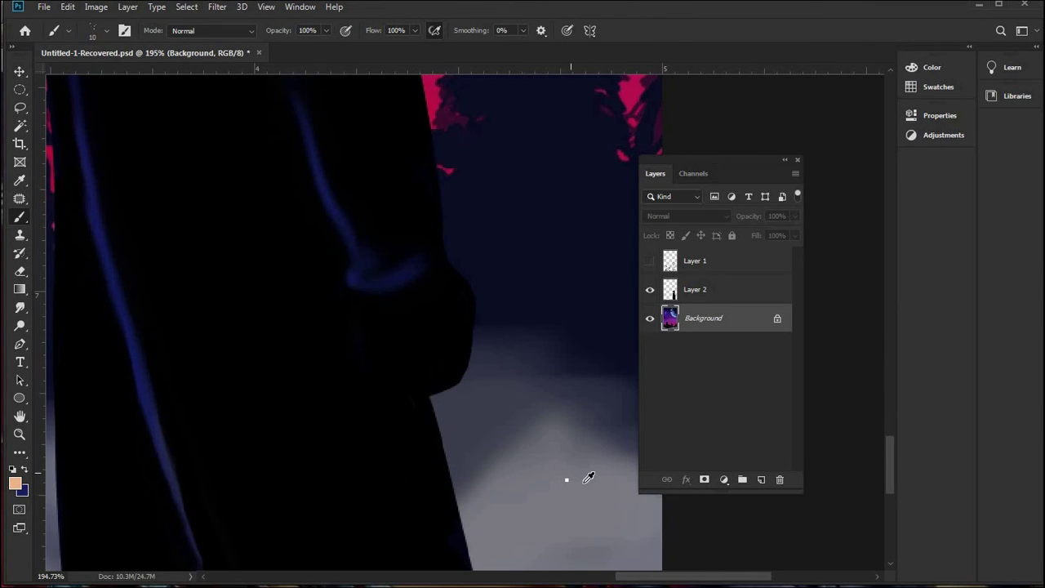
{"action": "scroll", "coordinate": [588, 478], "scroll_direction": "up", "scroll_amount": 6}
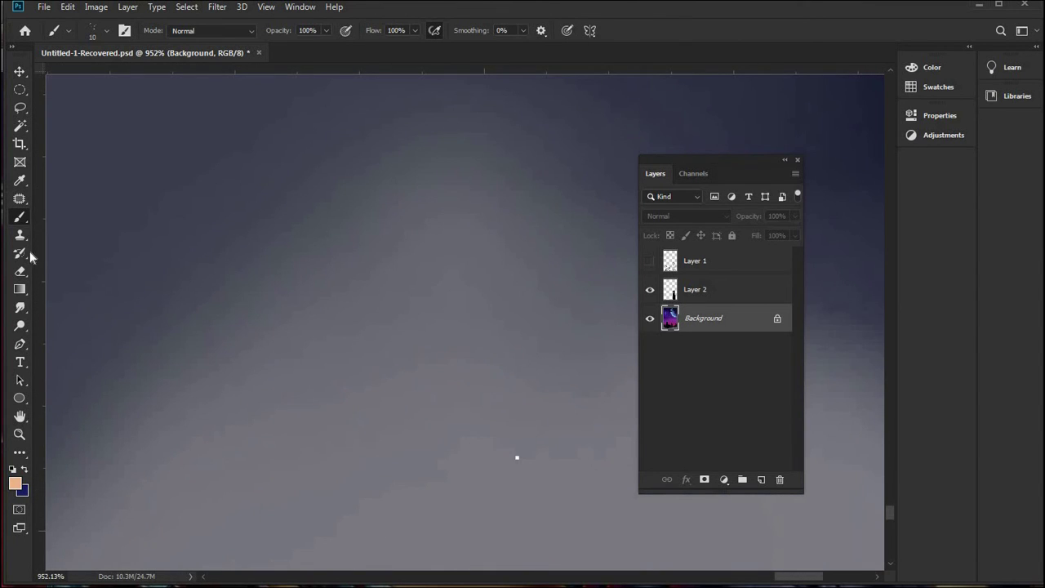
{"action": "left_click", "coordinate": [22, 343]}
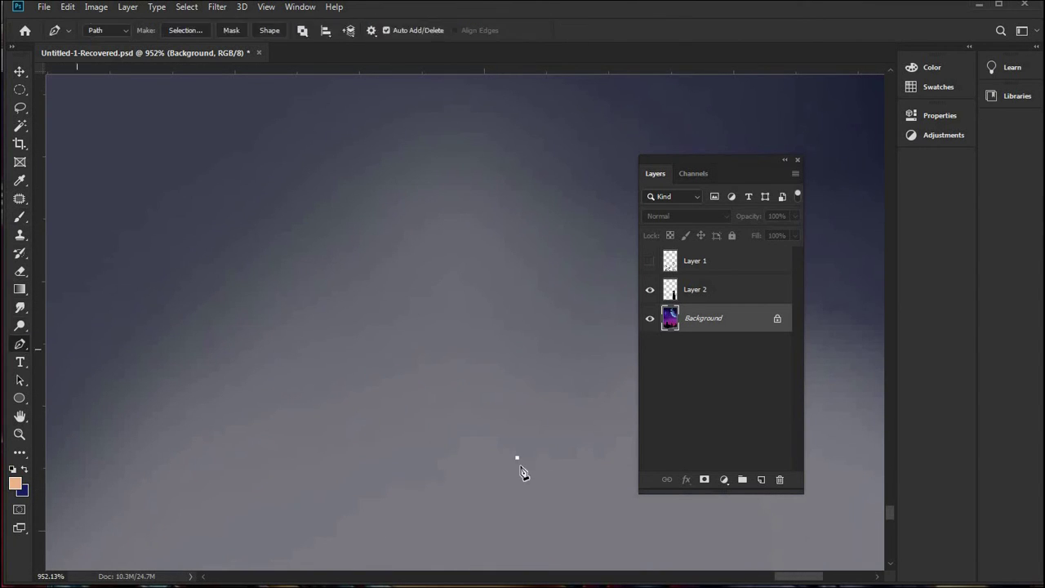
{"action": "right_click", "coordinate": [518, 459]}
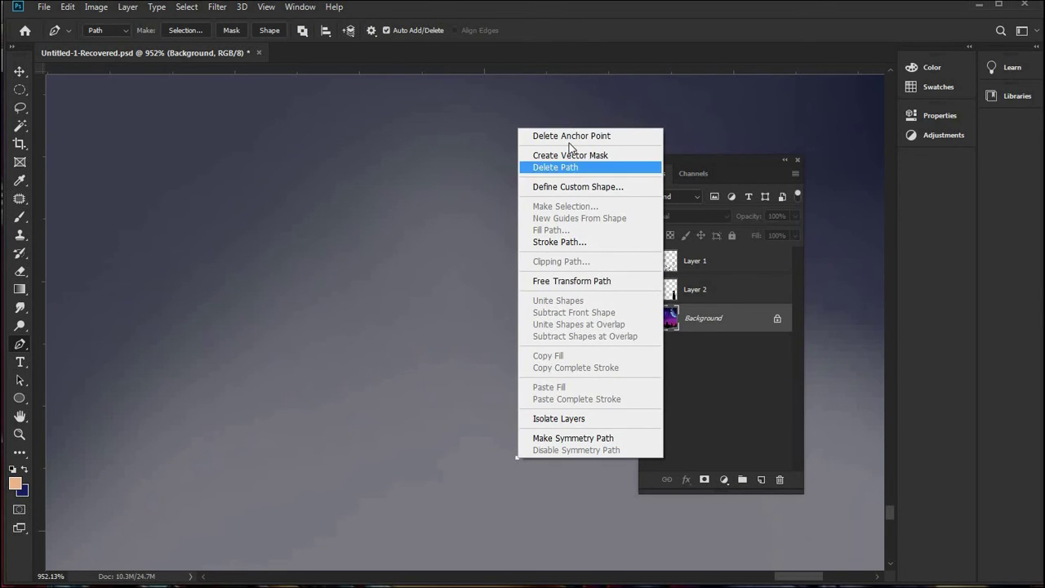
{"action": "left_click", "coordinate": [393, 355]}
{"action": "scroll", "coordinate": [394, 359], "scroll_direction": "down", "scroll_amount": 8}
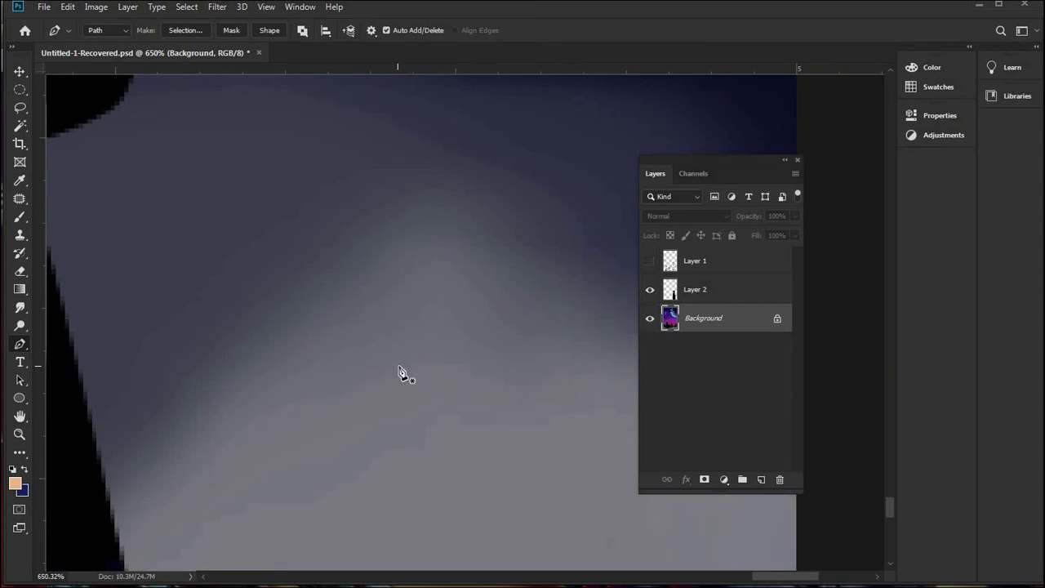
{"action": "scroll", "coordinate": [400, 367], "scroll_direction": "down", "scroll_amount": 6}
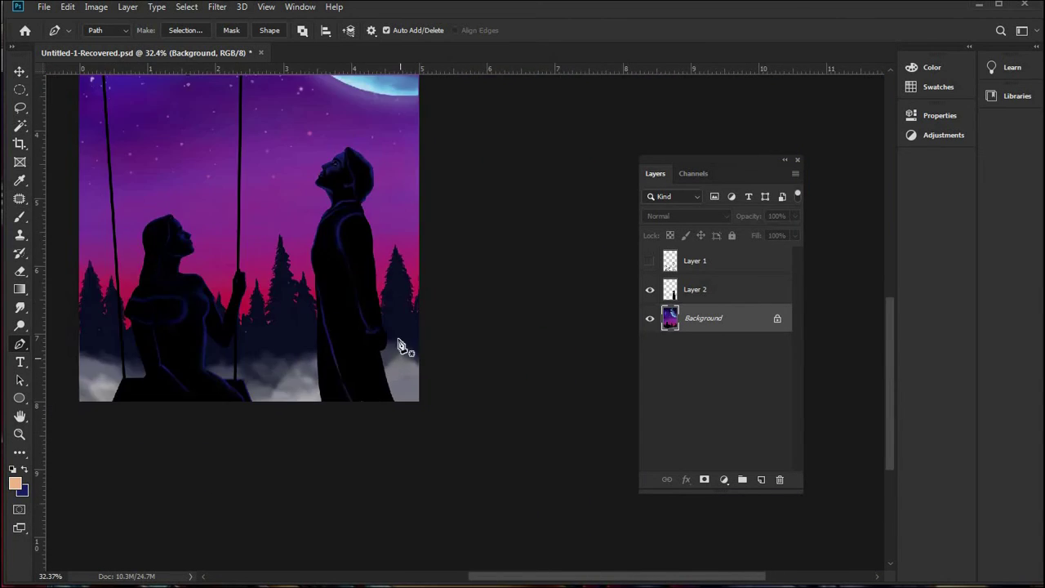
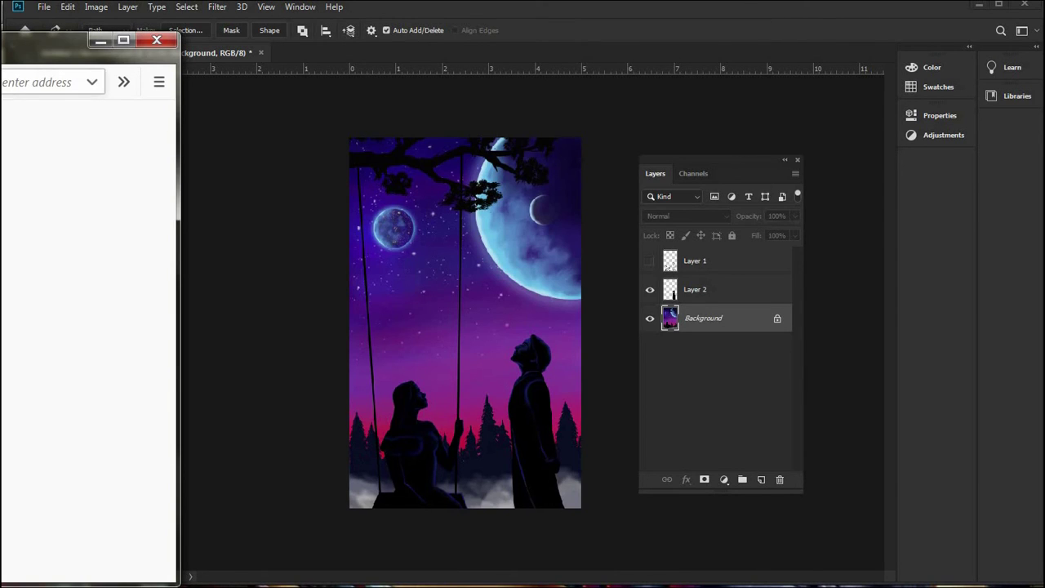
- Switch to the web browser, open the DeviantArt website and widen the browser window
{"action": "key", "text": "ctrl+v"}
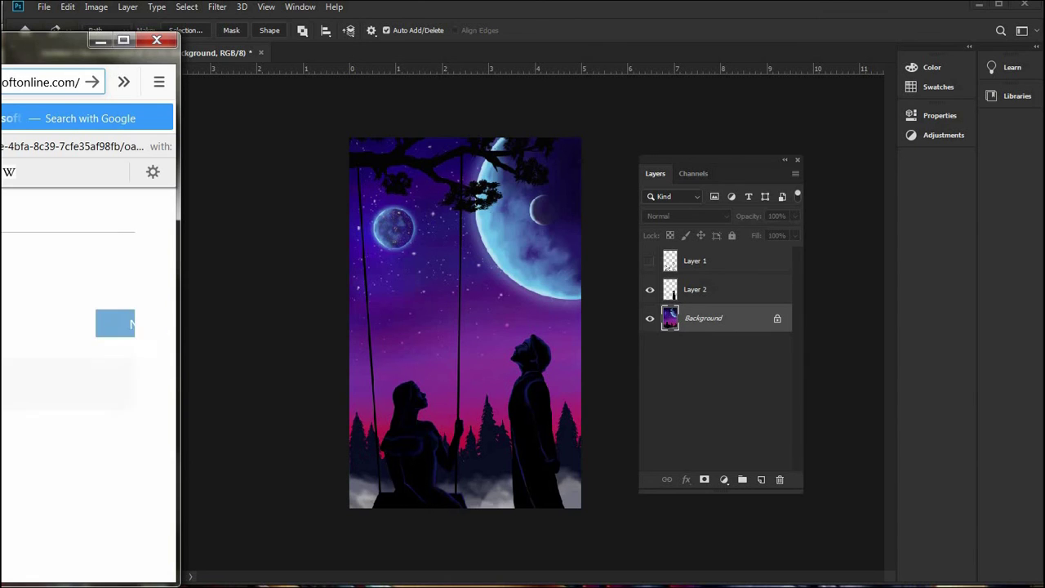
{"action": "key", "text": "ctrl+a"}
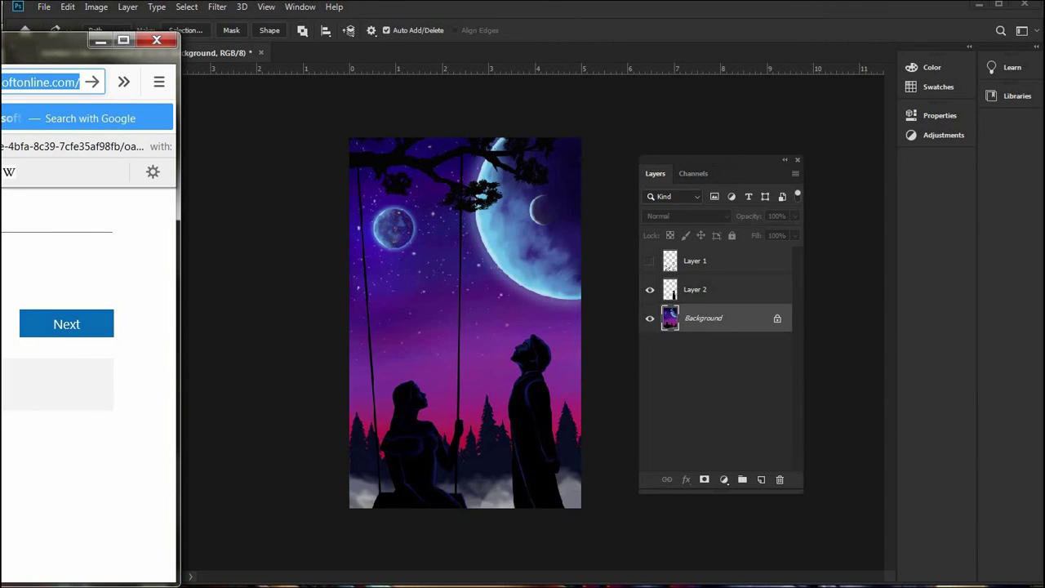
{"action": "type", "text": "microsoft.com"}
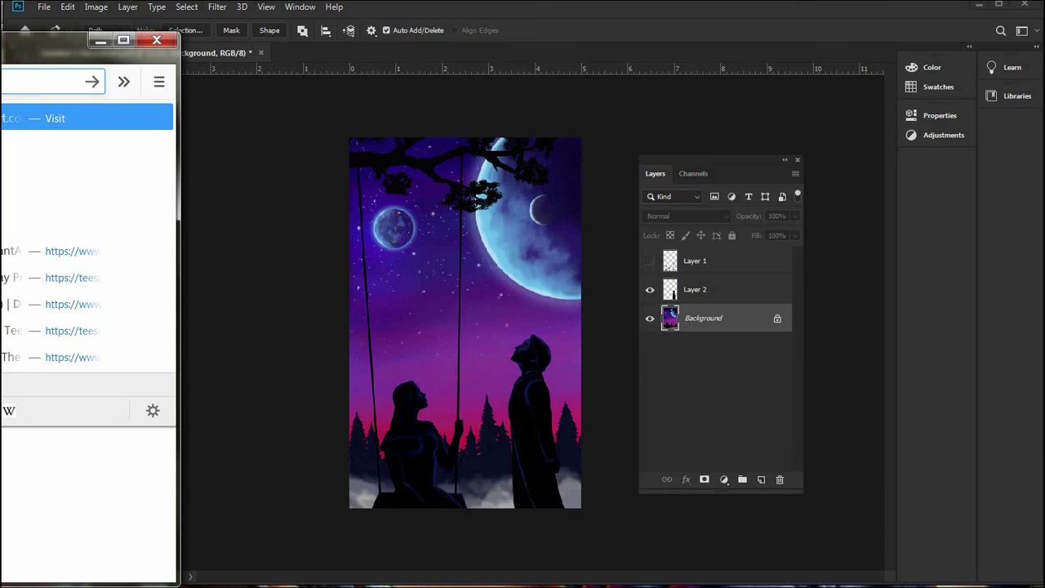
{"action": "key", "text": "Return"}
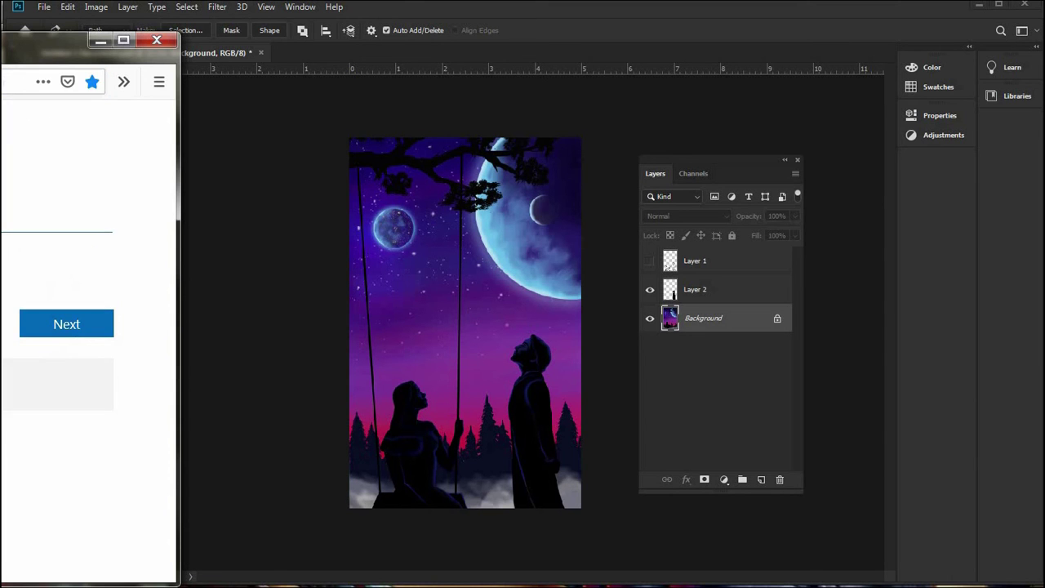
{"action": "left_click_drag", "start_coordinate": [406, 89], "coordinate": [417, 90]}
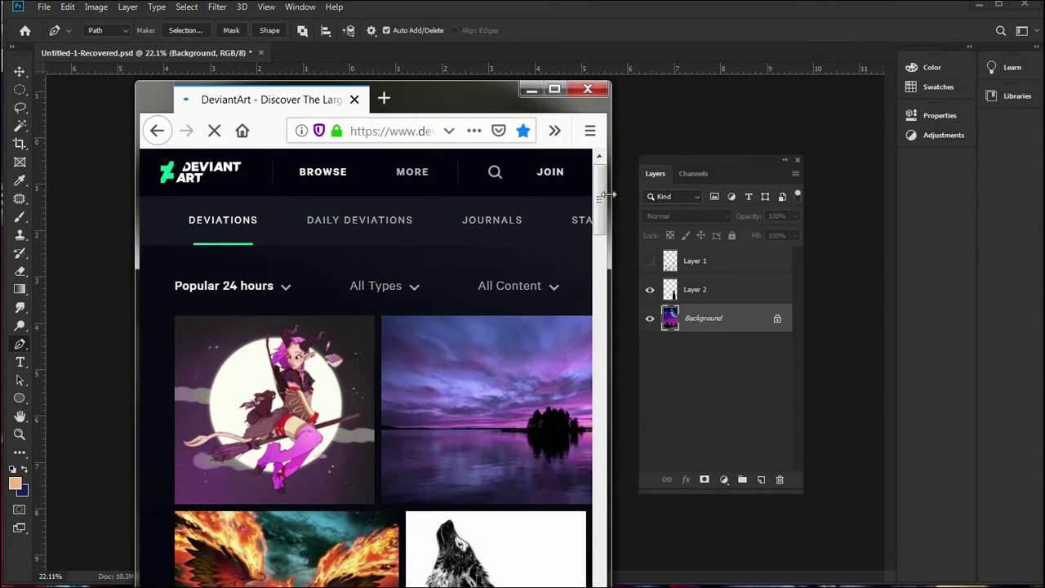
{"action": "left_click_drag", "start_coordinate": [613, 205], "coordinate": [891, 205]}
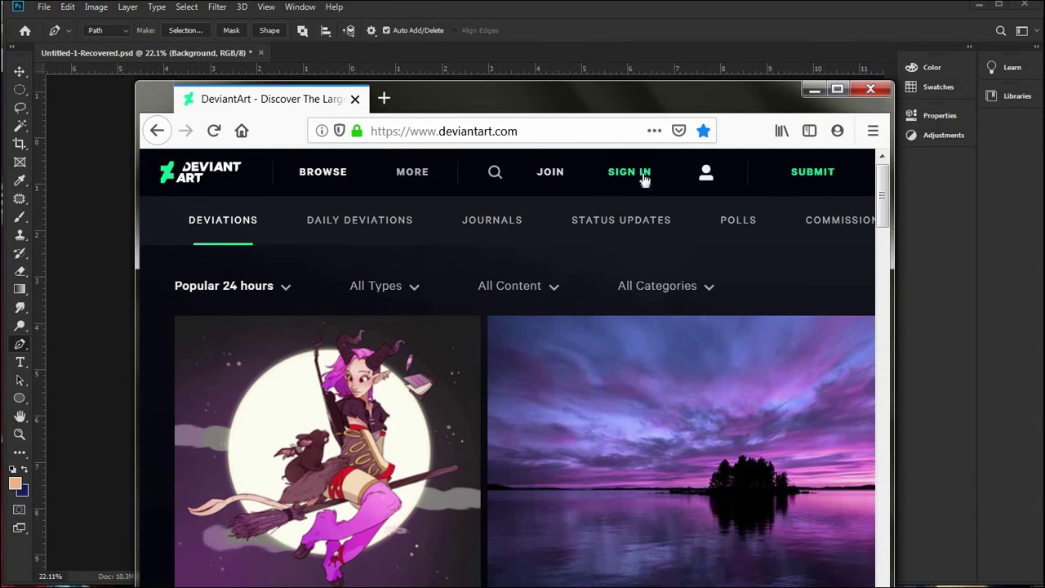
- Log in to DeviantArt with the saved account credentials and widen the browser window to show the account name
{"action": "left_click", "coordinate": [645, 173]}
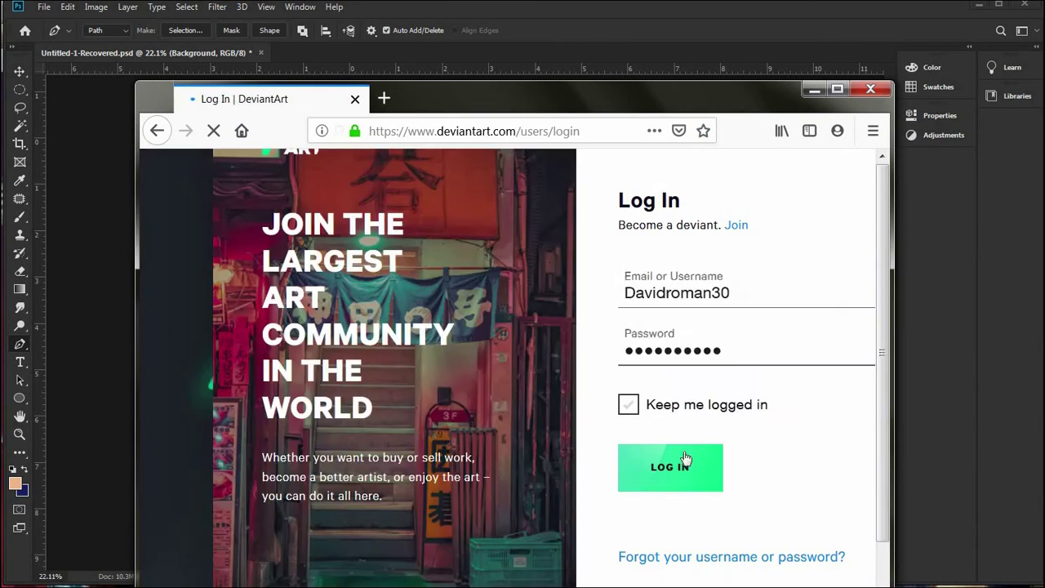
{"action": "left_click", "coordinate": [690, 482]}
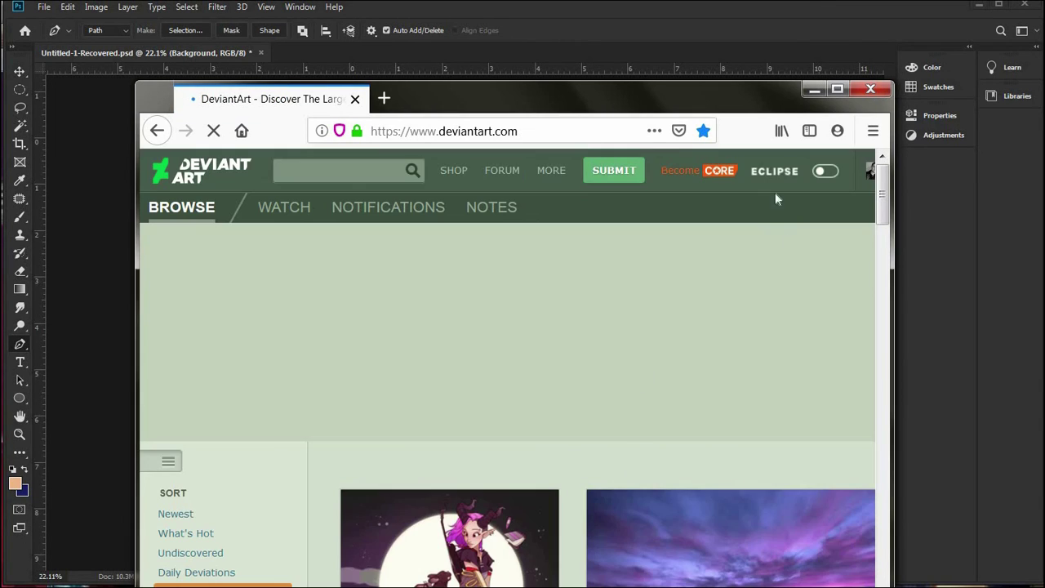
{"action": "left_click_drag", "start_coordinate": [898, 264], "coordinate": [971, 264]}
- Open the gallery of the logged-in account's DeviantArt profile
{"action": "mouse_move", "coordinate": [914, 175]}
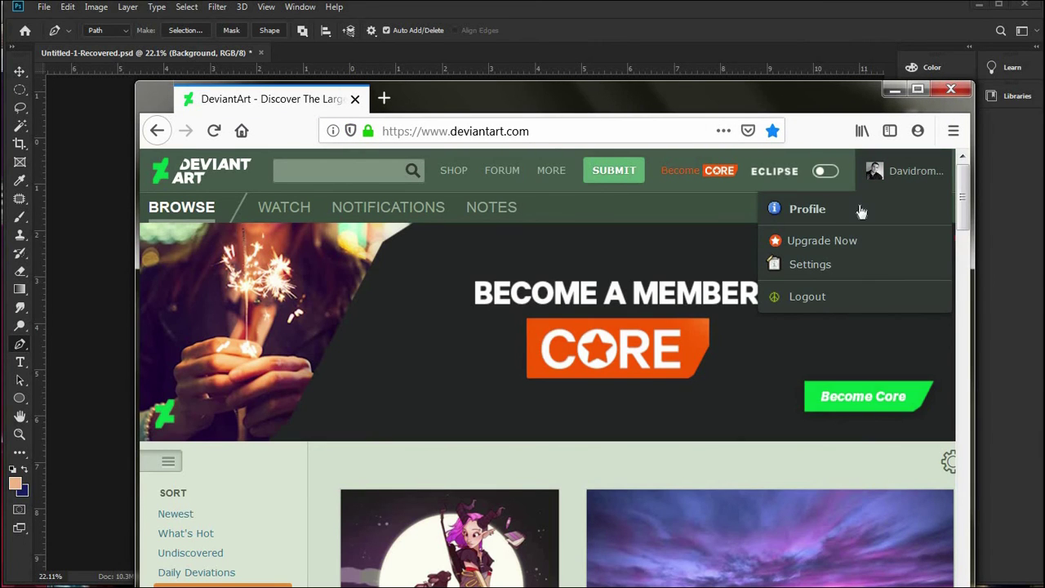
{"action": "left_click", "coordinate": [860, 211]}
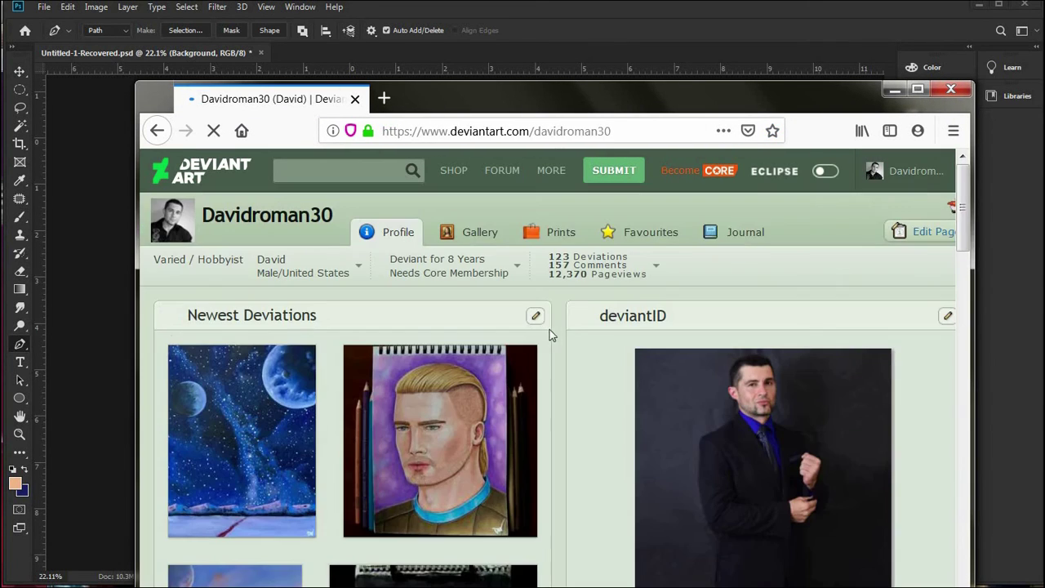
{"action": "left_click", "coordinate": [487, 236]}
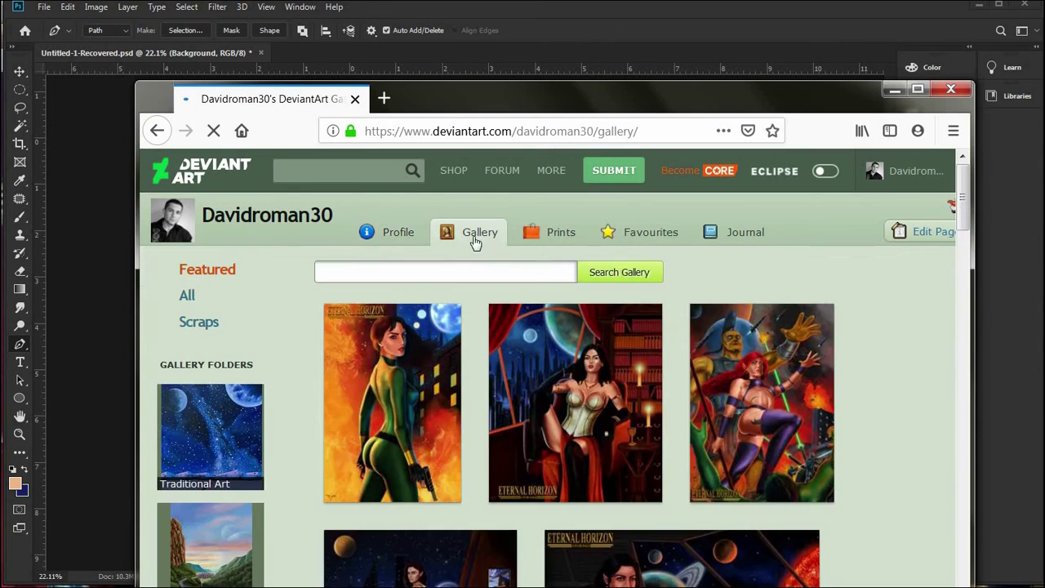
- Browse the gallery's artworks and open the Eternal Horizon folder
{"action": "scroll", "coordinate": [445, 259], "scroll_direction": "down", "scroll_amount": 1}
{"action": "scroll", "coordinate": [445, 258], "scroll_direction": "down", "scroll_amount": 1}
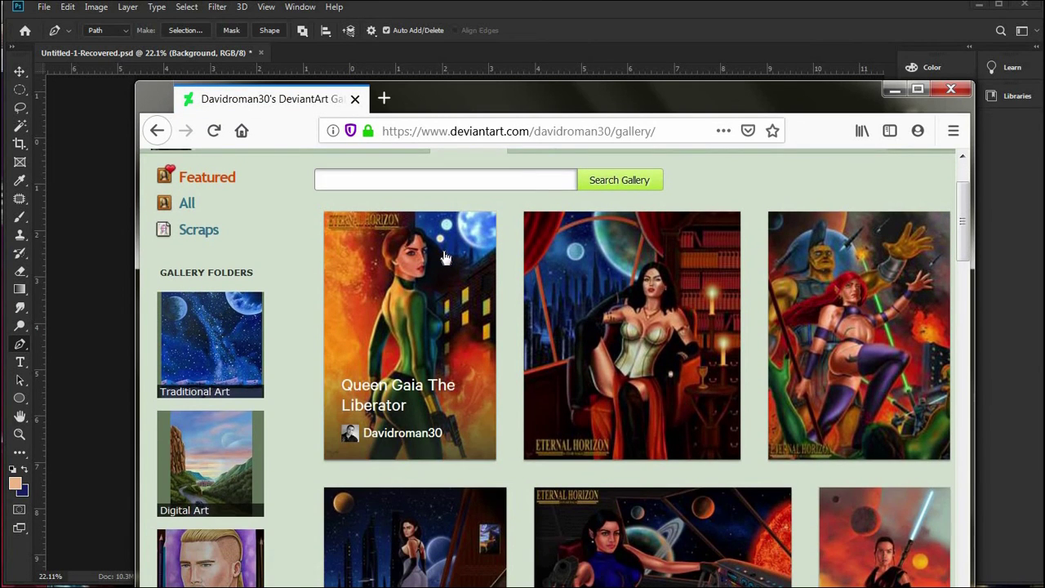
{"action": "scroll", "coordinate": [446, 259], "scroll_direction": "up", "scroll_amount": 2}
{"action": "scroll", "coordinate": [342, 267], "scroll_direction": "down", "scroll_amount": 2}
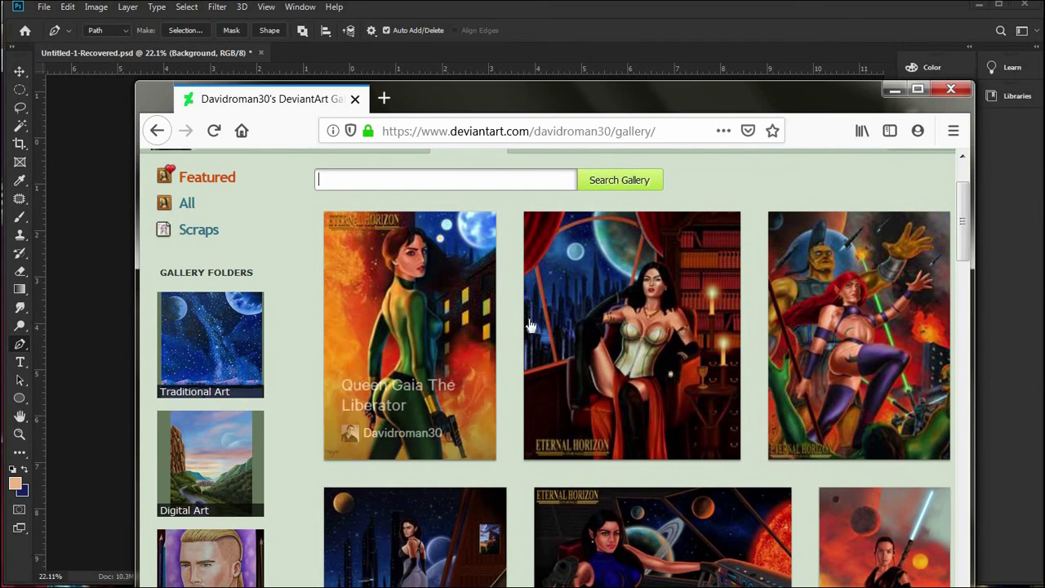
{"action": "scroll", "coordinate": [334, 347], "scroll_direction": "down", "scroll_amount": 4}
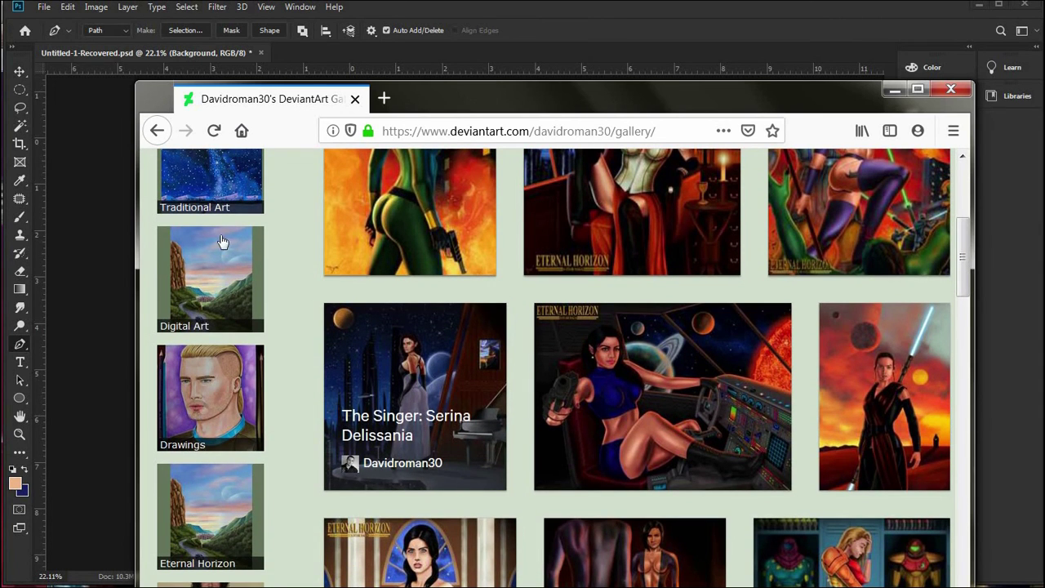
{"action": "left_click", "coordinate": [204, 526]}
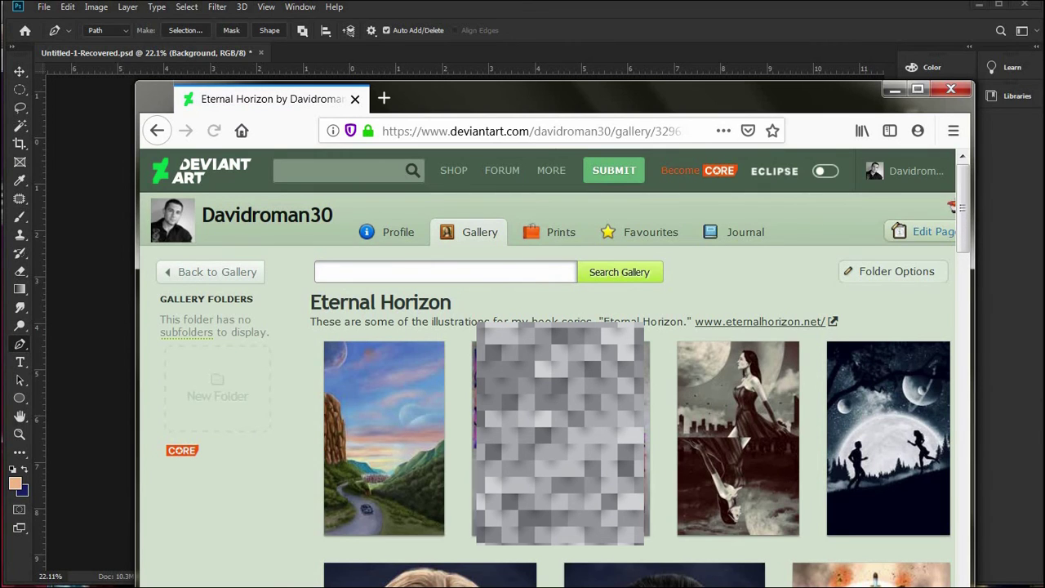
- Open the Destined artwork, examine its two running silhouettes enlarged, and return to the painting in Photoshop
{"action": "left_click", "coordinate": [895, 435]}
{"action": "left_click", "coordinate": [441, 408]}
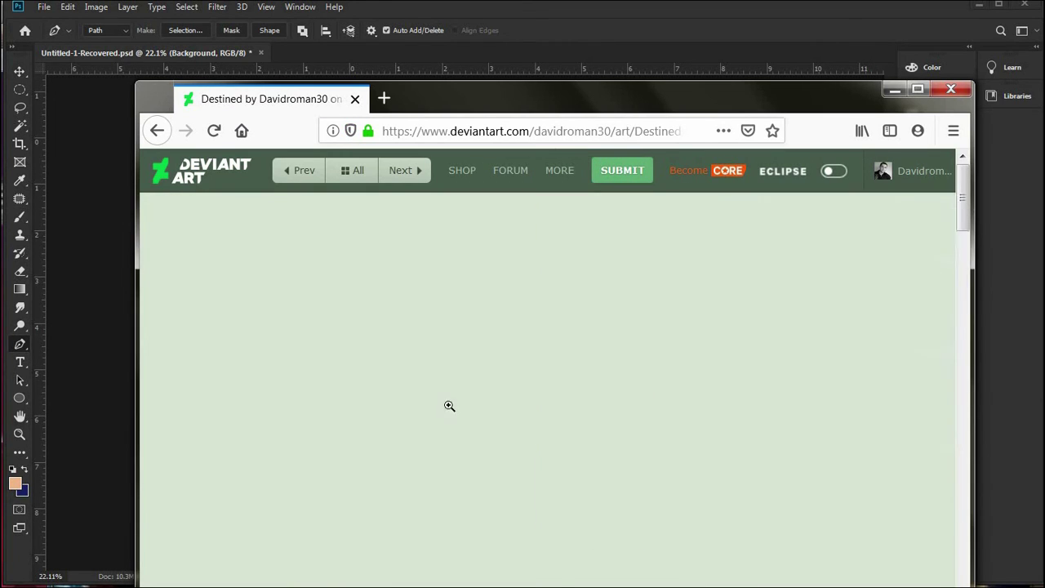
{"action": "scroll", "coordinate": [460, 408], "scroll_direction": "down", "scroll_amount": 6}
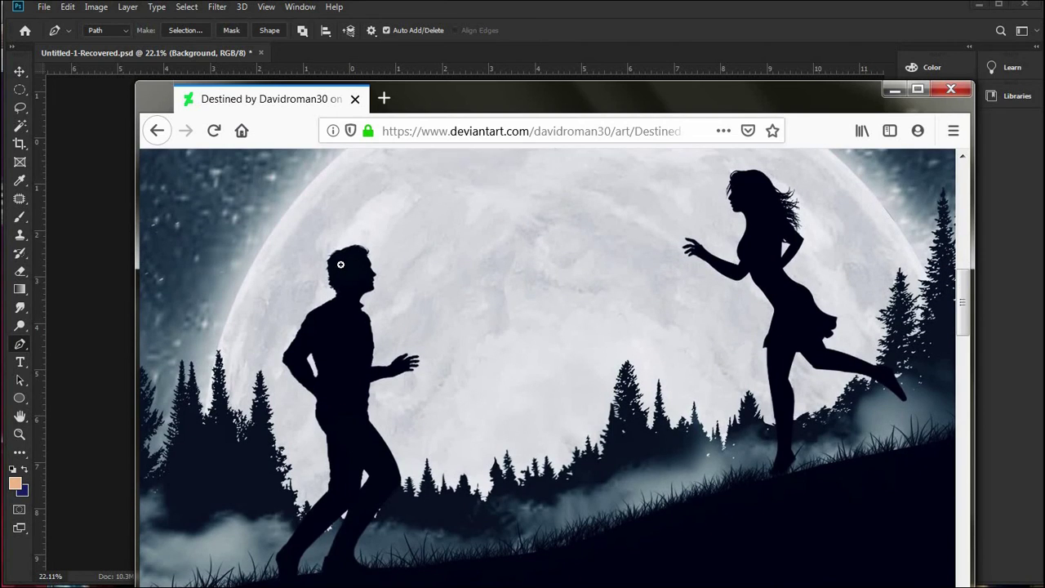
{"action": "left_click", "coordinate": [390, 281]}
{"action": "scroll", "coordinate": [447, 330], "scroll_direction": "down", "scroll_amount": 10}
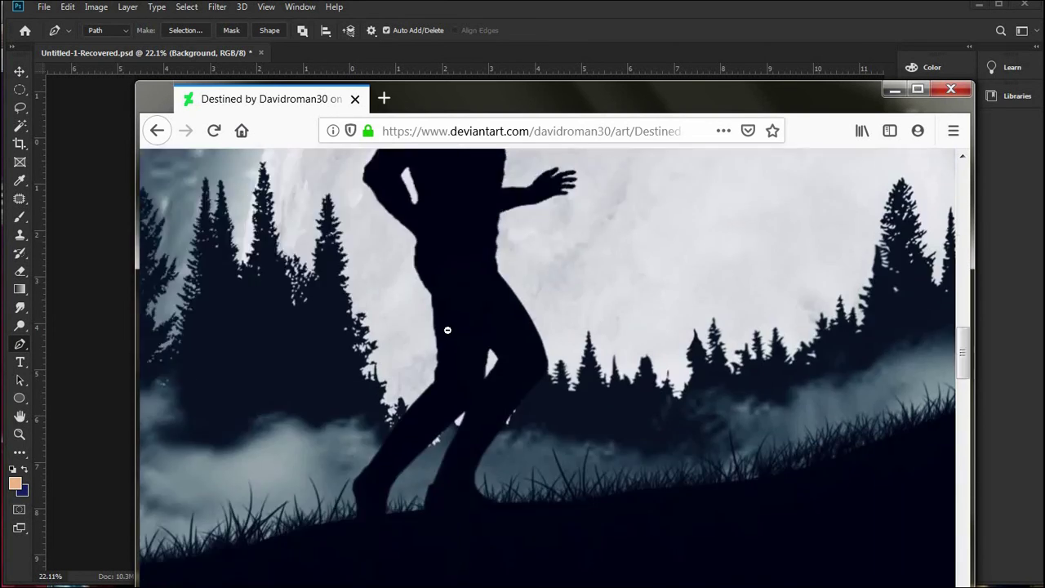
{"action": "scroll", "coordinate": [457, 351], "scroll_direction": "up", "scroll_amount": 15}
{"action": "scroll", "coordinate": [474, 384], "scroll_direction": "down", "scroll_amount": 3}
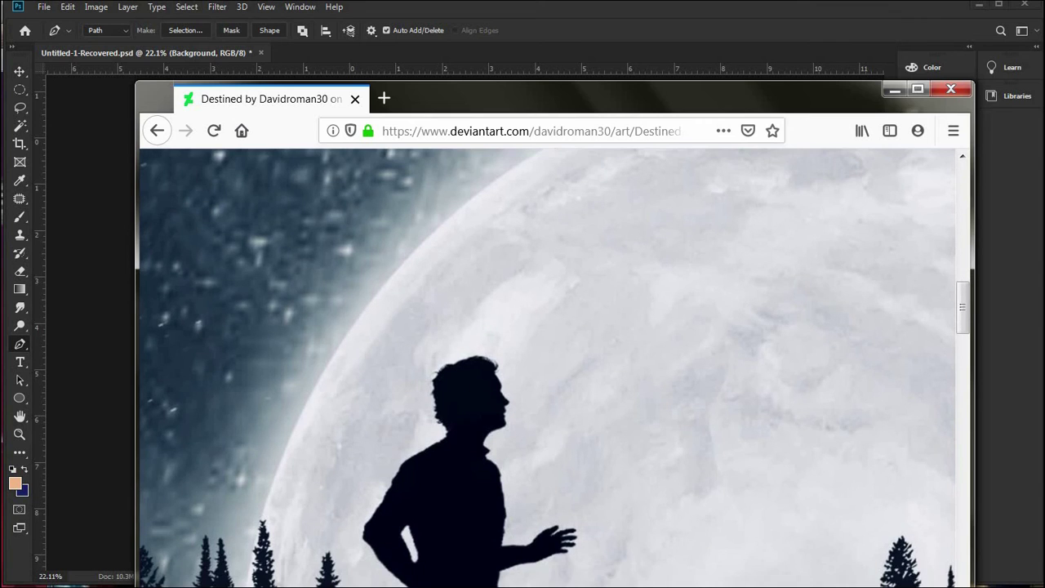
{"action": "scroll", "coordinate": [861, 215], "scroll_direction": "right", "scroll_amount": 5}
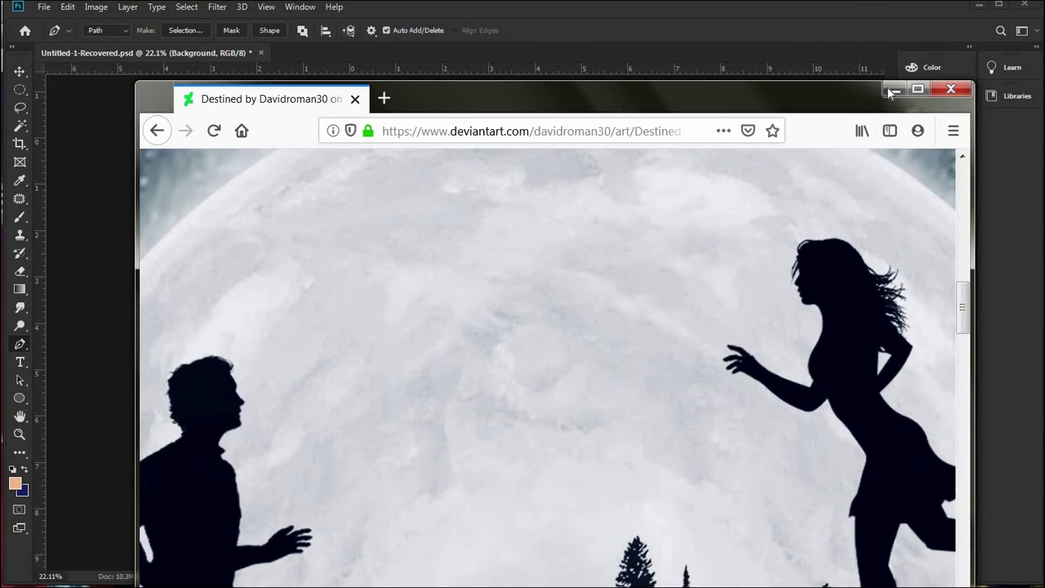
{"action": "left_click", "coordinate": [893, 89]}
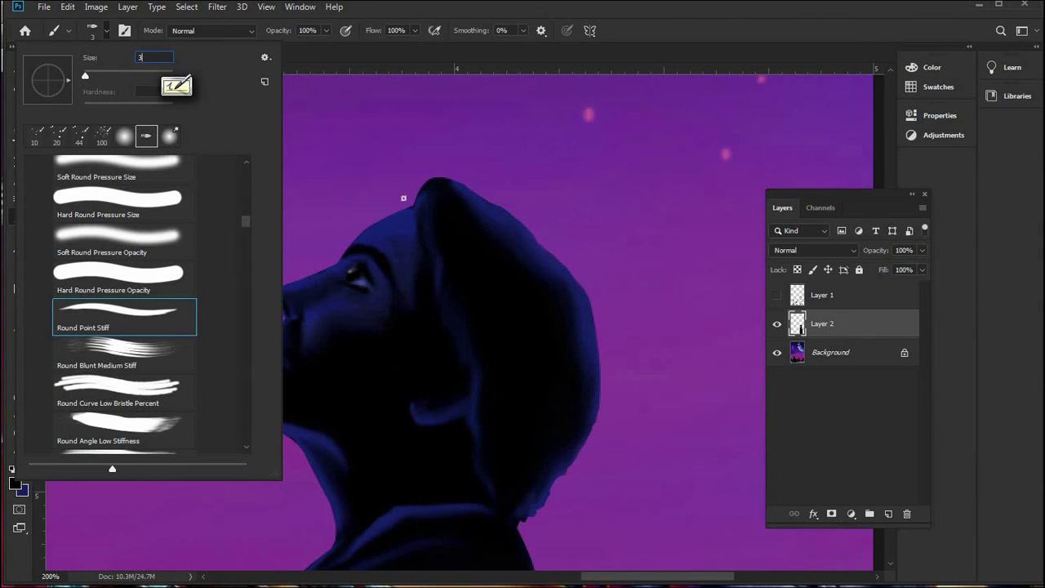
- Paint fine black hair strands on the standing figure's forehead and nape with the Round Point Stiff brush at 3 px, then 2 px and 68% opacity
{"action": "key", "text": "Return"}
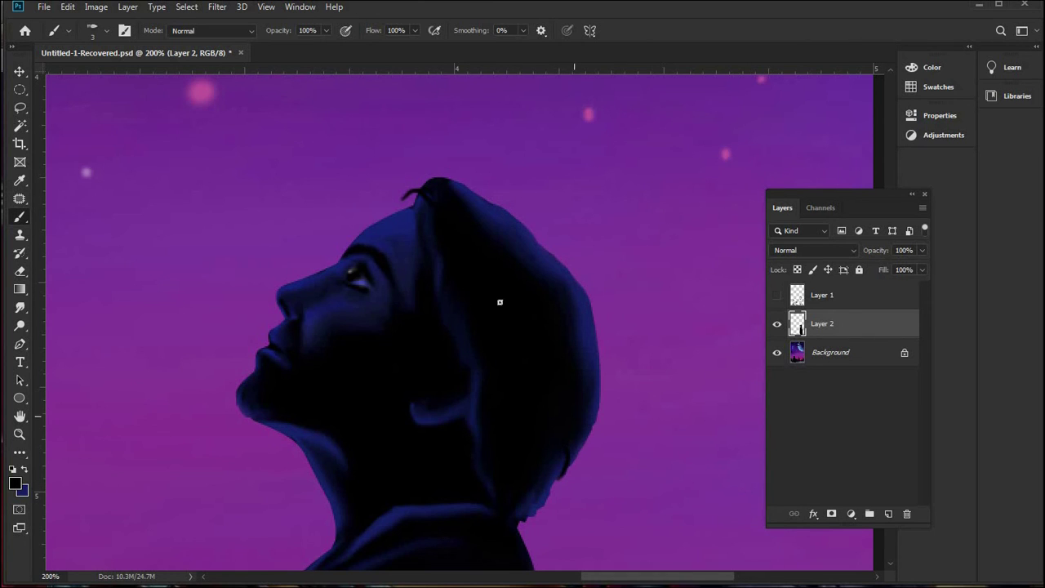
{"action": "left_click", "coordinate": [106, 30]}
{"action": "key", "text": "bracketleft"}
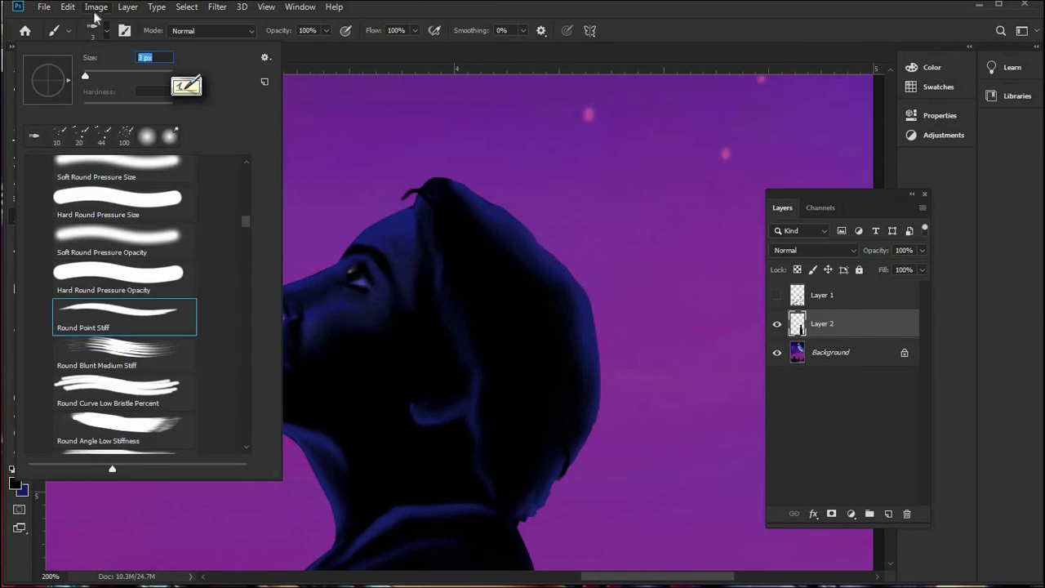
{"action": "key", "text": "Return"}
{"action": "key", "text": "6"}
{"action": "key", "text": "8"}
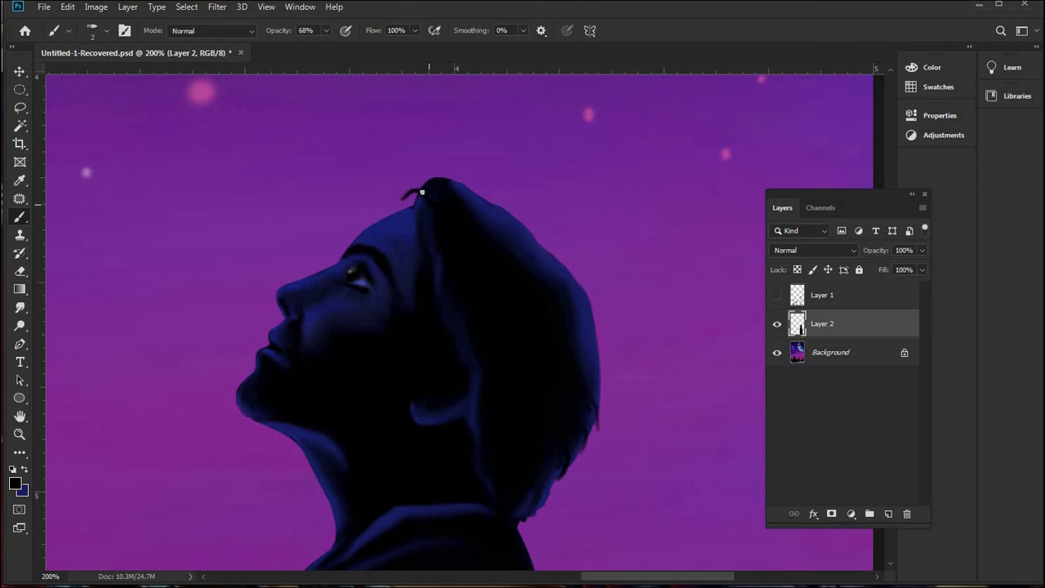
{"action": "key", "text": "ctrl+shift+h"}
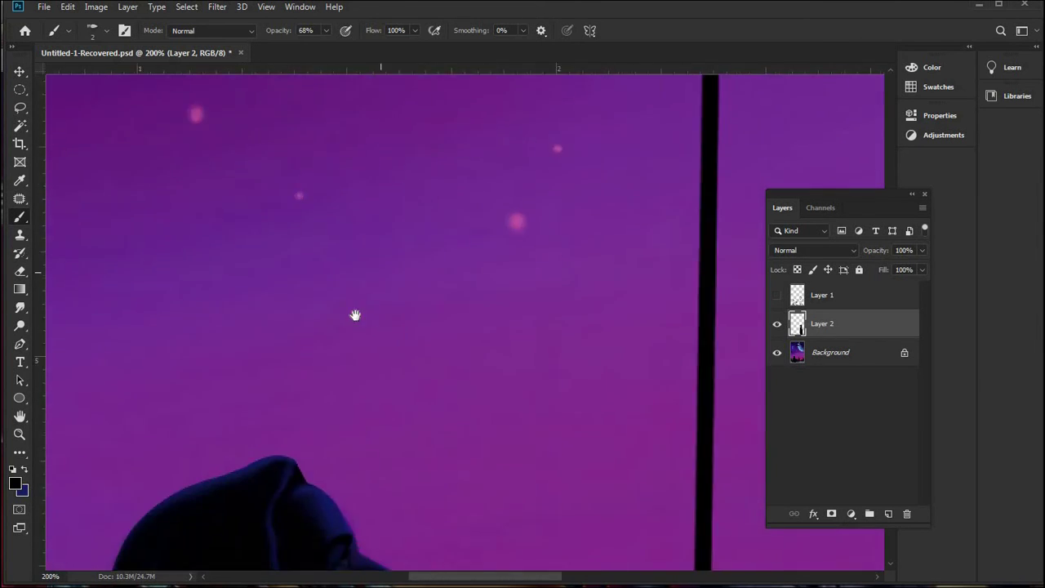
- Paint fine black hair strands on the swing girl's hairline and down the back of her head at 2 px, raising opacity to 79%
{"action": "key", "text": "ctrl+z"}
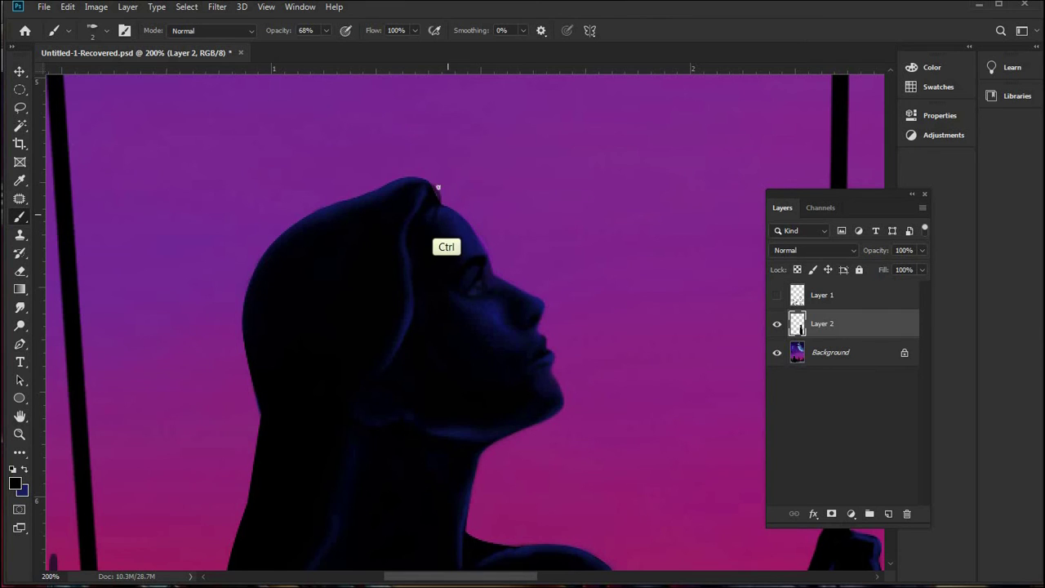
{"action": "mouse_move", "coordinate": [286, 375]}
{"action": "left_mouse_down"}
{"action": "mouse_move", "coordinate": [271, 351]}
{"action": "mouse_move", "coordinate": [250, 350]}
{"action": "mouse_move", "coordinate": [257, 457]}
{"action": "left_mouse_up"}
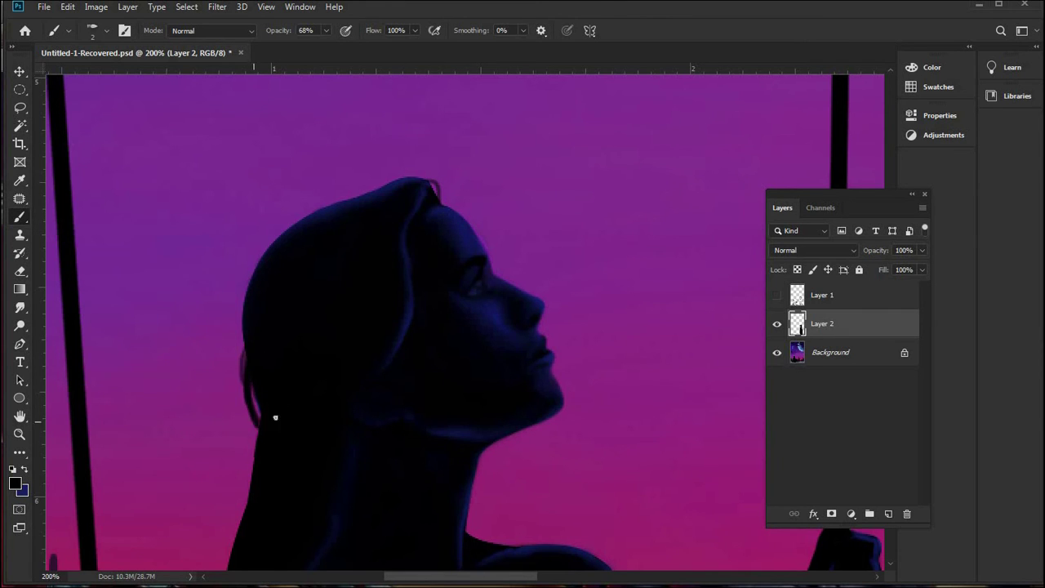
{"action": "scroll", "coordinate": [290, 422], "scroll_direction": "down", "scroll_amount": 3}
{"action": "left_click_drag", "start_coordinate": [328, 33], "coordinate": [333, 45]}
{"action": "mouse_move", "coordinate": [293, 291]}
{"action": "left_mouse_down"}
{"action": "mouse_move", "coordinate": [279, 380]}
{"action": "mouse_move", "coordinate": [284, 368]}
{"action": "mouse_move", "coordinate": [251, 413]}
{"action": "mouse_move", "coordinate": [262, 433]}
{"action": "left_mouse_up"}
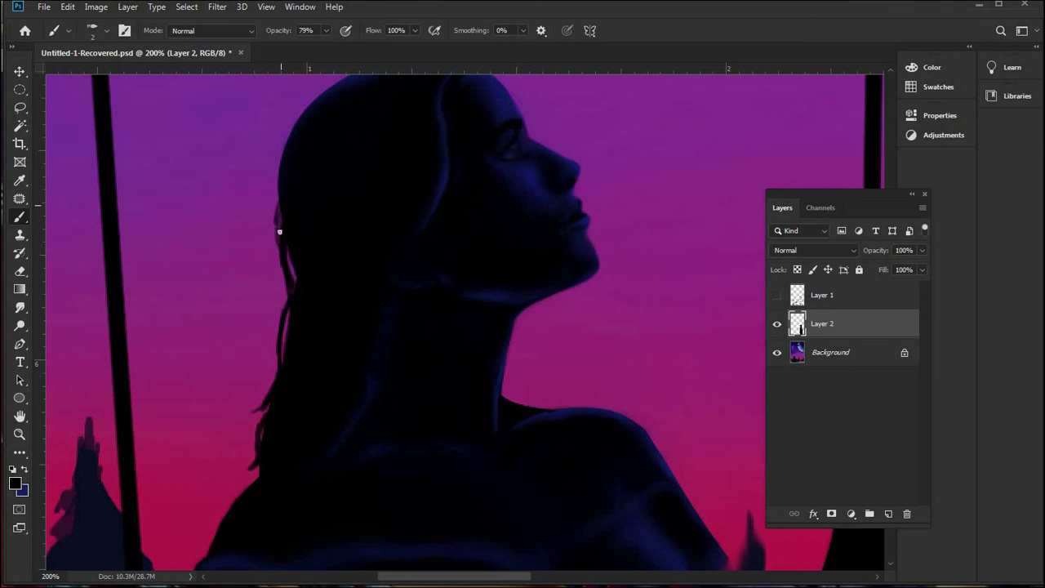
{"action": "scroll", "coordinate": [305, 188], "scroll_direction": "up", "scroll_amount": 2}
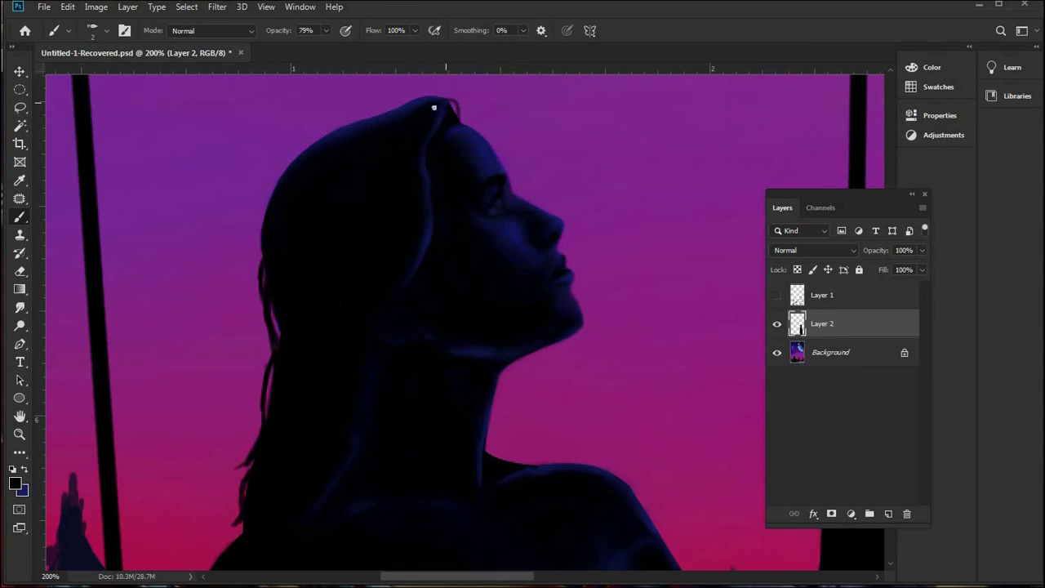
- Paint short black strokes along the standing figure's chin with the 2 px brush at 79% opacity
{"action": "scroll", "coordinate": [359, 222], "scroll_direction": "down", "scroll_amount": 5}
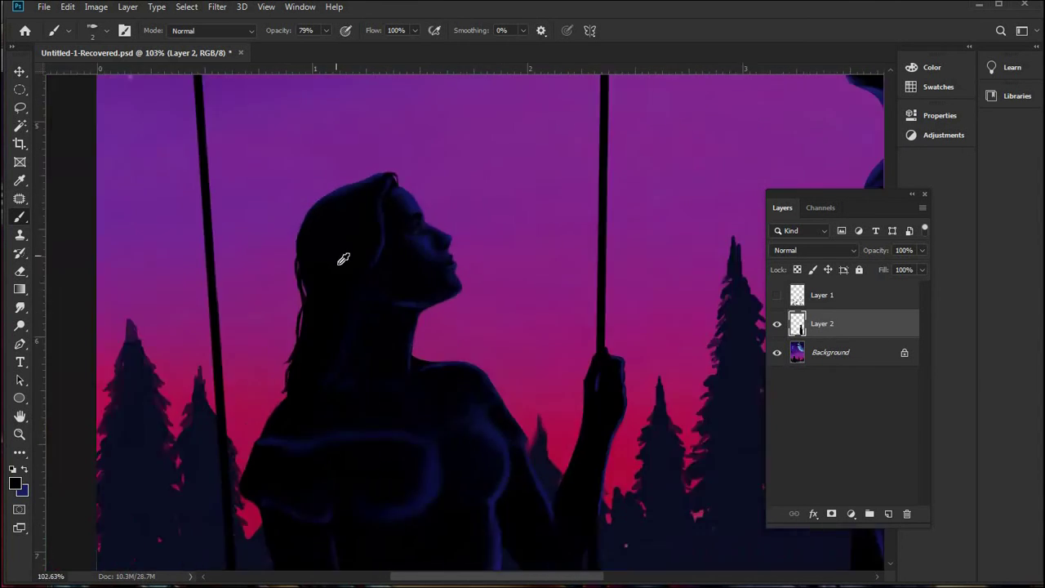
{"action": "scroll", "coordinate": [530, 188], "scroll_direction": "up", "scroll_amount": 7}
{"action": "scroll", "coordinate": [487, 207], "scroll_direction": "up", "scroll_amount": 2}
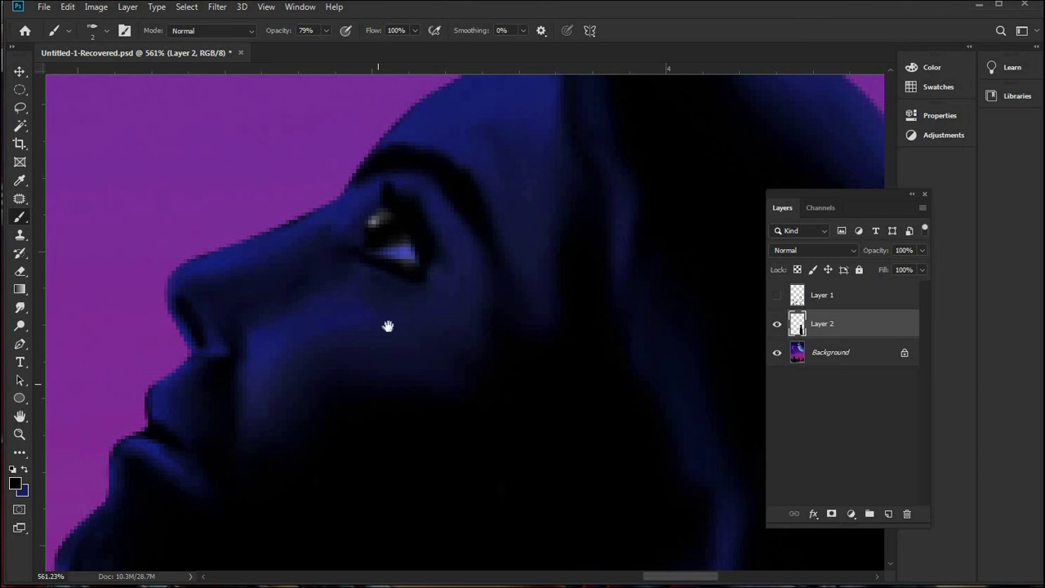
{"action": "scroll", "coordinate": [387, 259], "scroll_direction": "down", "scroll_amount": 3}
{"action": "scroll", "coordinate": [387, 259], "scroll_direction": "left", "scroll_amount": 2}
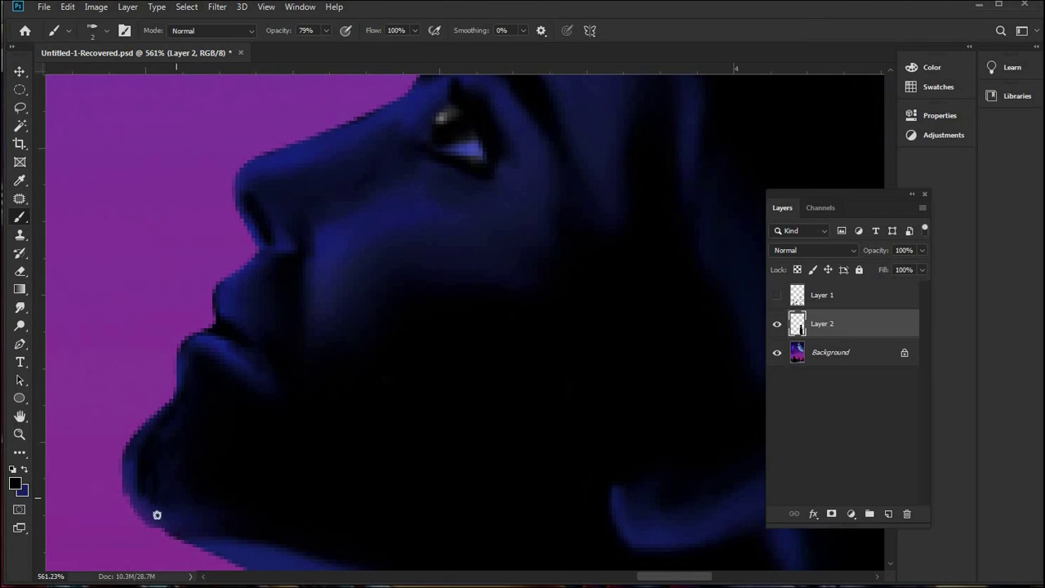
{"action": "left_click_drag", "start_coordinate": [161, 508], "coordinate": [173, 529]}
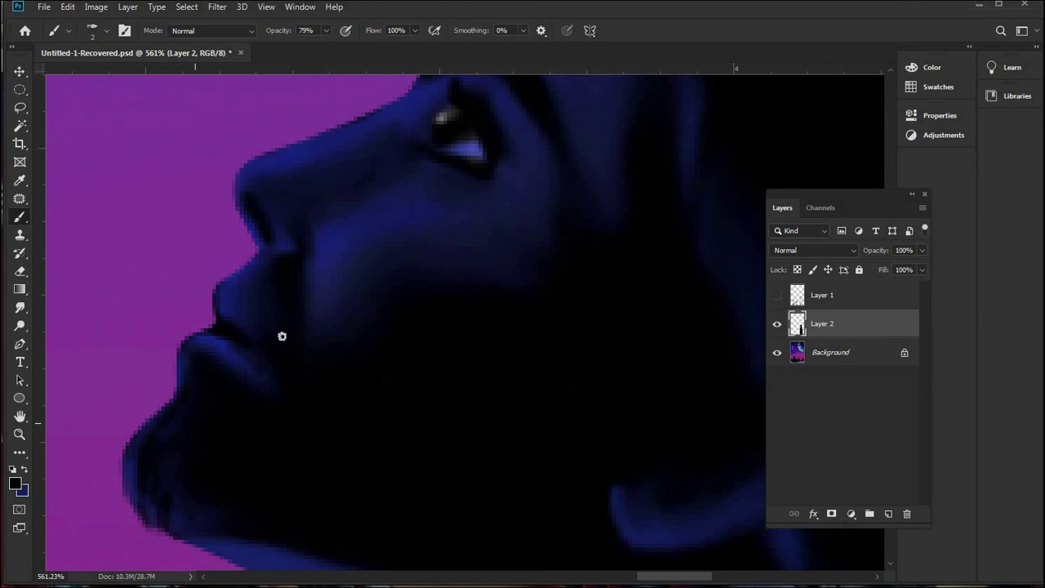
- Smooth the break in the dark blue highlight down the standing figure's coat with a 15 px brush at 28% opacity
{"action": "left_click_drag", "start_coordinate": [326, 31], "coordinate": [293, 45]}
{"action": "scroll", "coordinate": [490, 424], "scroll_direction": "down", "scroll_amount": 3}
{"action": "scroll", "coordinate": [491, 448], "scroll_direction": "down", "scroll_amount": 5}
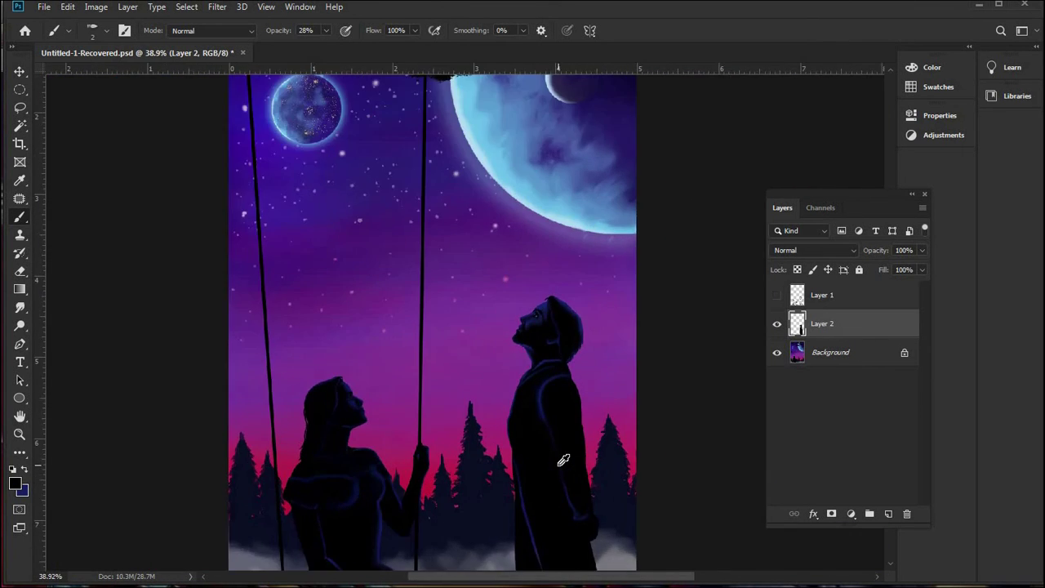
{"action": "scroll", "coordinate": [610, 512], "scroll_direction": "up", "scroll_amount": 5}
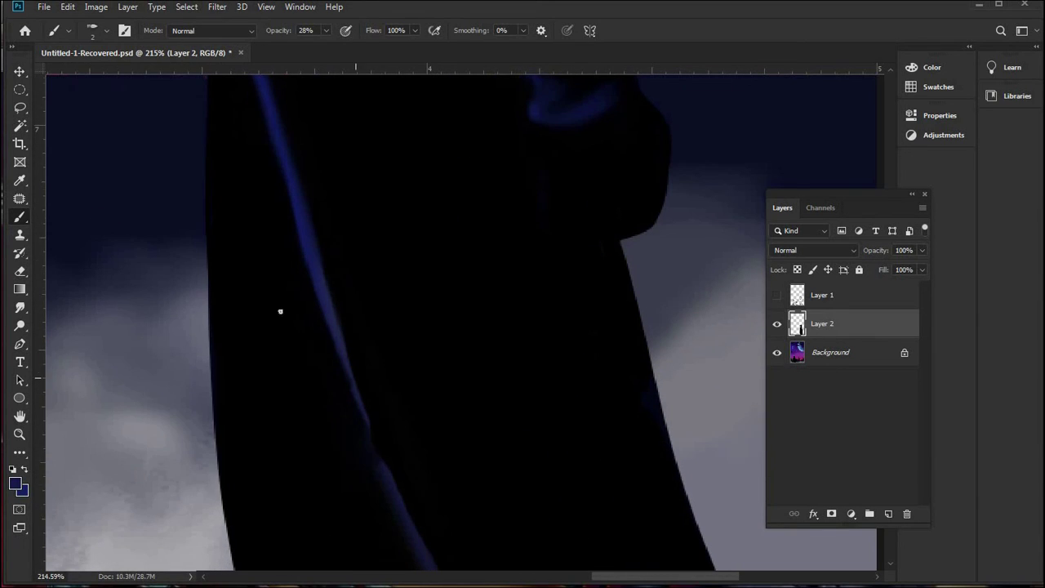
{"action": "left_click", "coordinate": [92, 31]}
{"action": "type", "text": "15"}
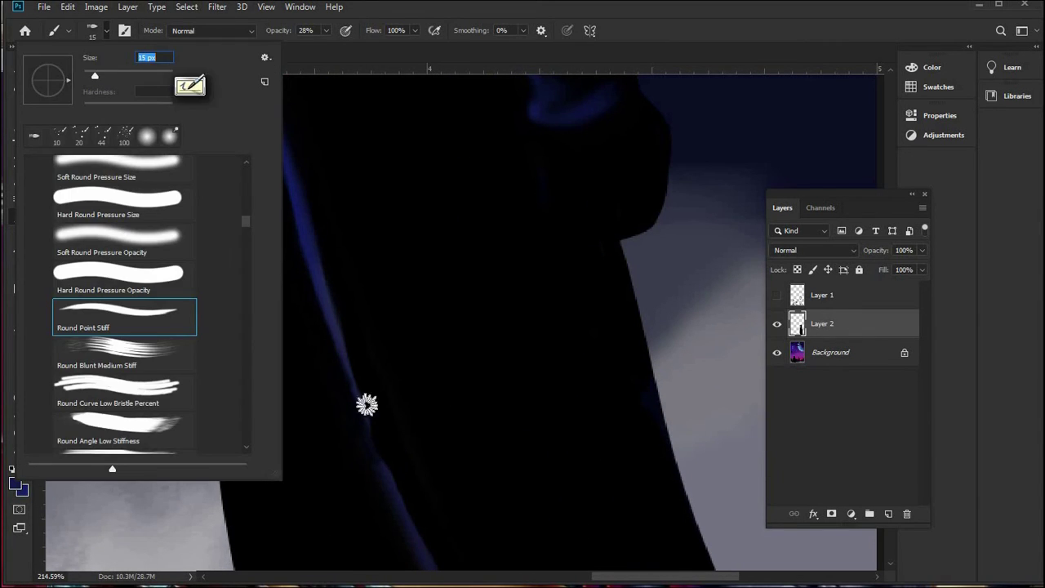
{"action": "key", "text": "Return"}
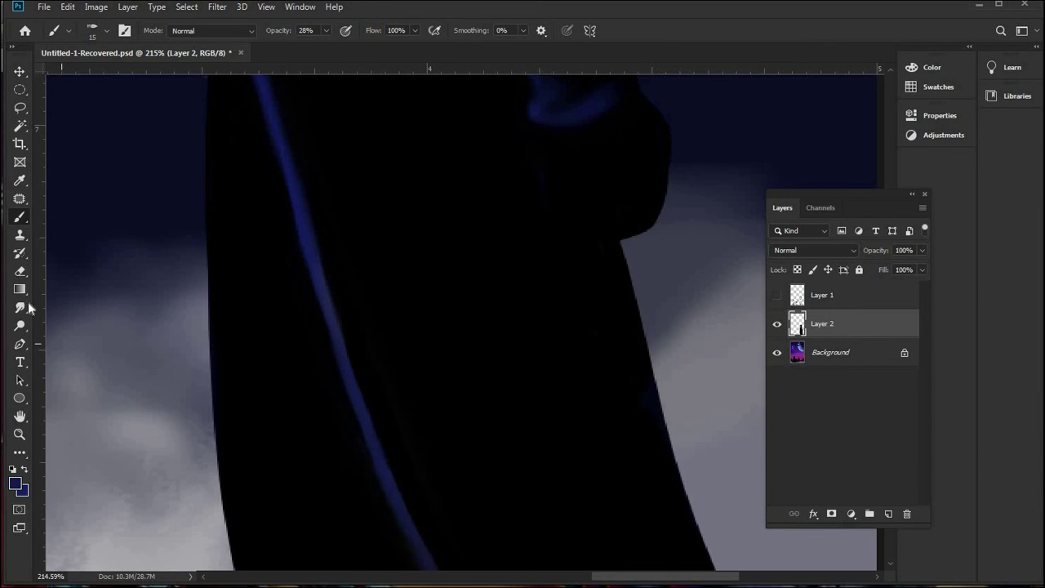
{"action": "key", "text": "r"}
{"action": "key", "text": "z"}
{"action": "key", "text": "ctrl+0"}
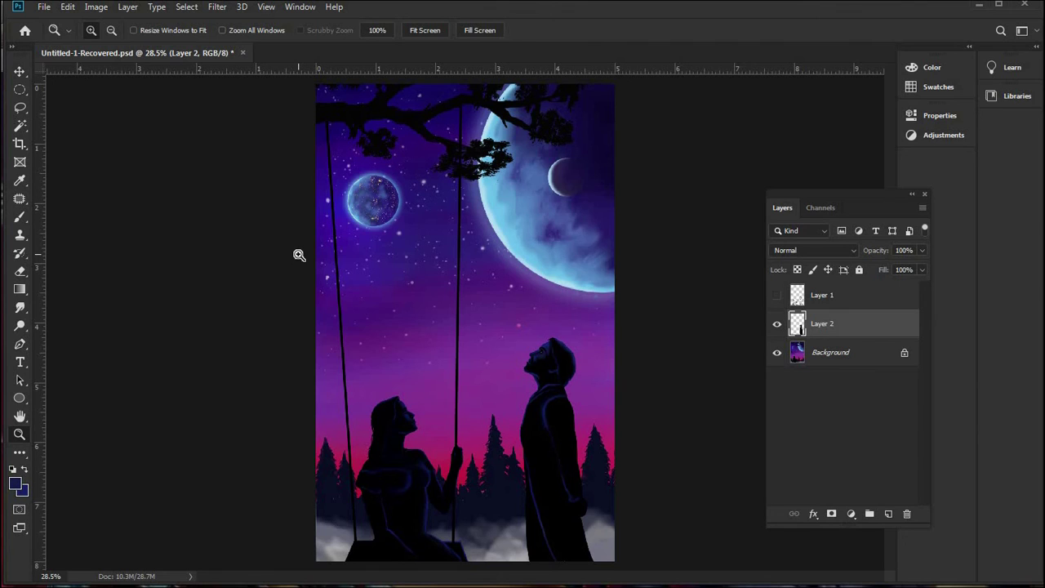
- Show the hidden sketch layer, Layer 1, and delete it
{"action": "left_click", "coordinate": [776, 294]}
{"action": "left_click", "coordinate": [819, 296]}
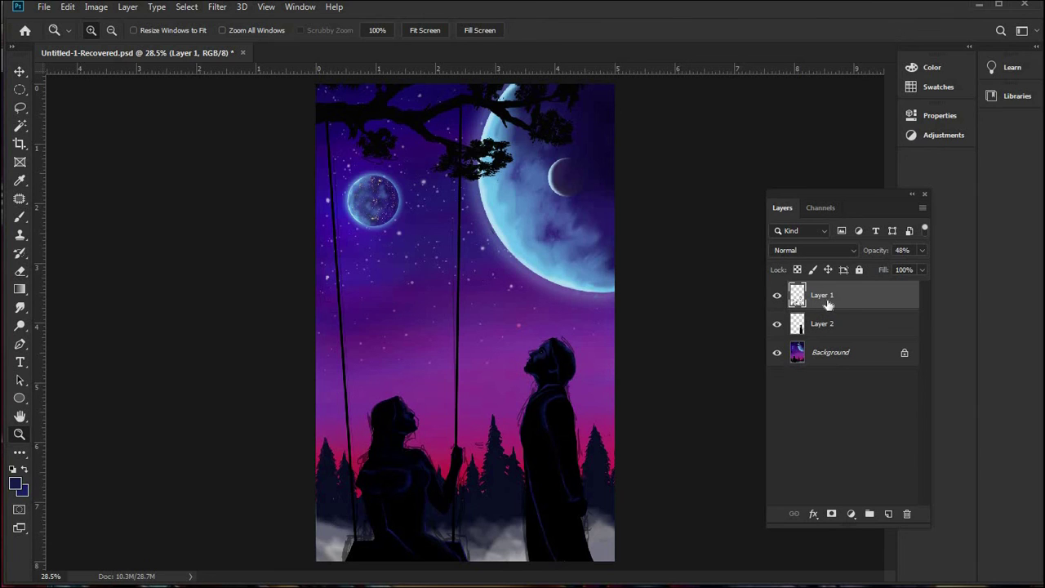
{"action": "key", "text": "Delete"}
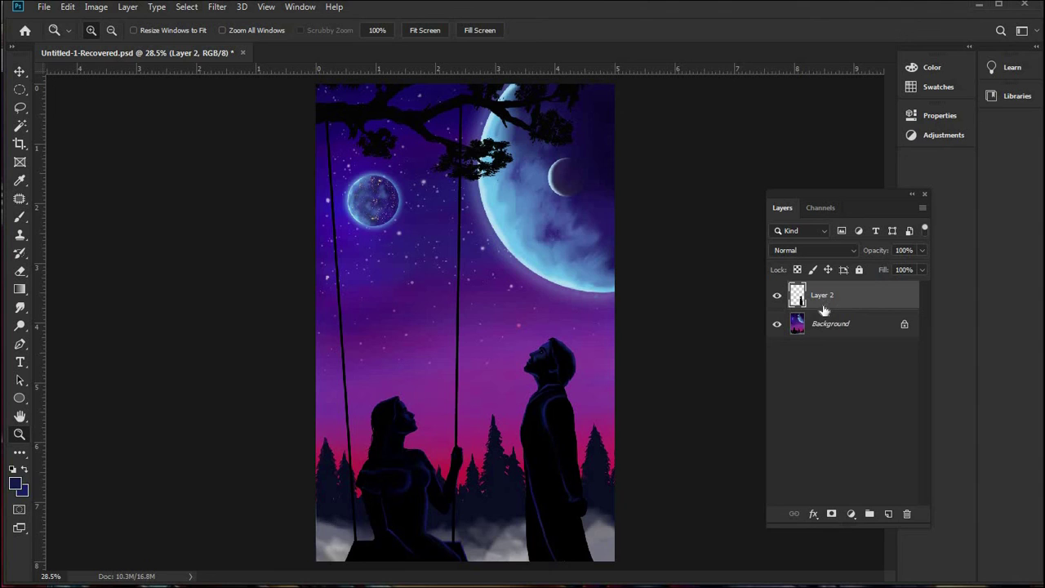
- Compare the painting with and without the standing figure's Layer 2, merge it into the Background and save the document
{"action": "left_click", "coordinate": [777, 296]}
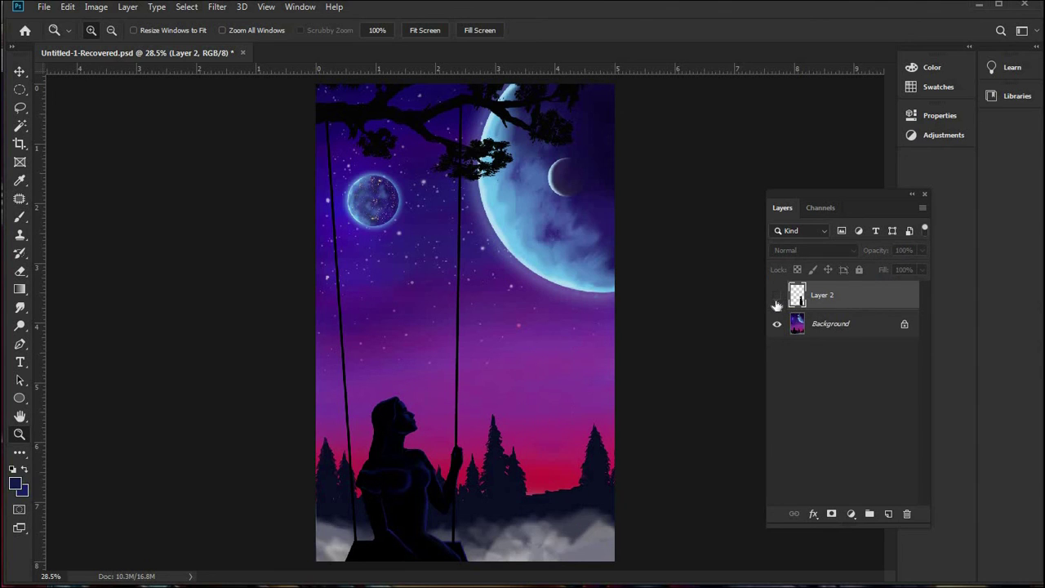
{"action": "left_click", "coordinate": [776, 299]}
{"action": "left_click", "coordinate": [776, 298]}
{"action": "left_click", "coordinate": [776, 299]}
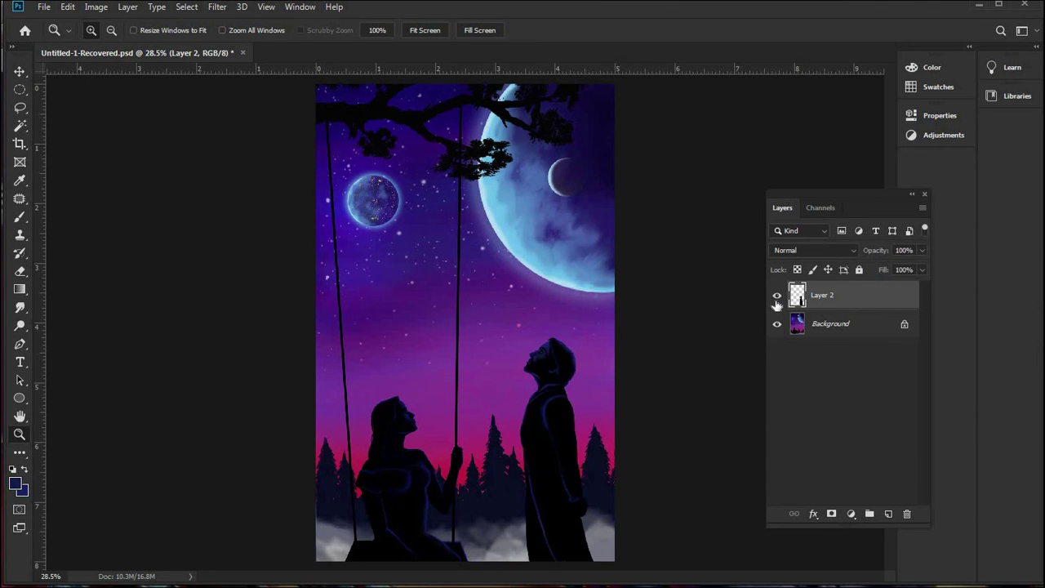
{"action": "key", "text": "ctrl+e"}
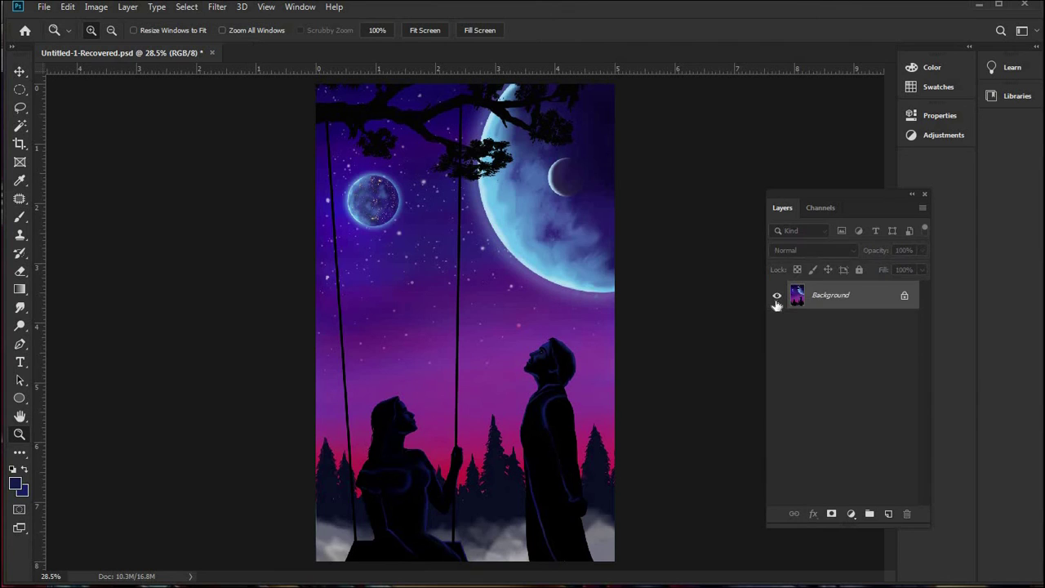
{"action": "key", "text": "ctrl+s"}
- Desaturate the painting to check its tones in black and white and undo the desaturation
{"action": "key", "text": "ctrl+shift+u"}
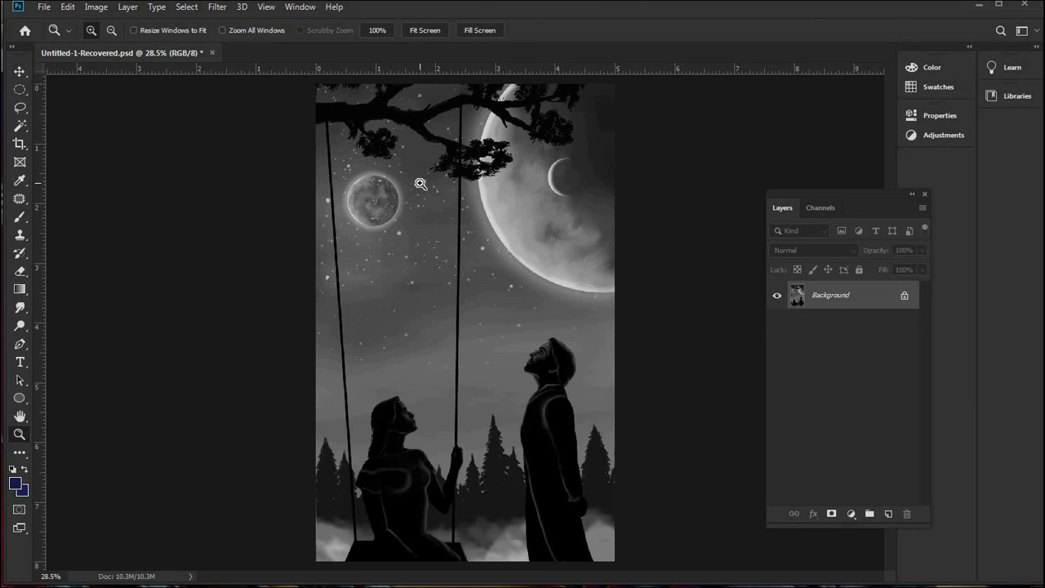
{"action": "key", "text": "ctrl+z"}
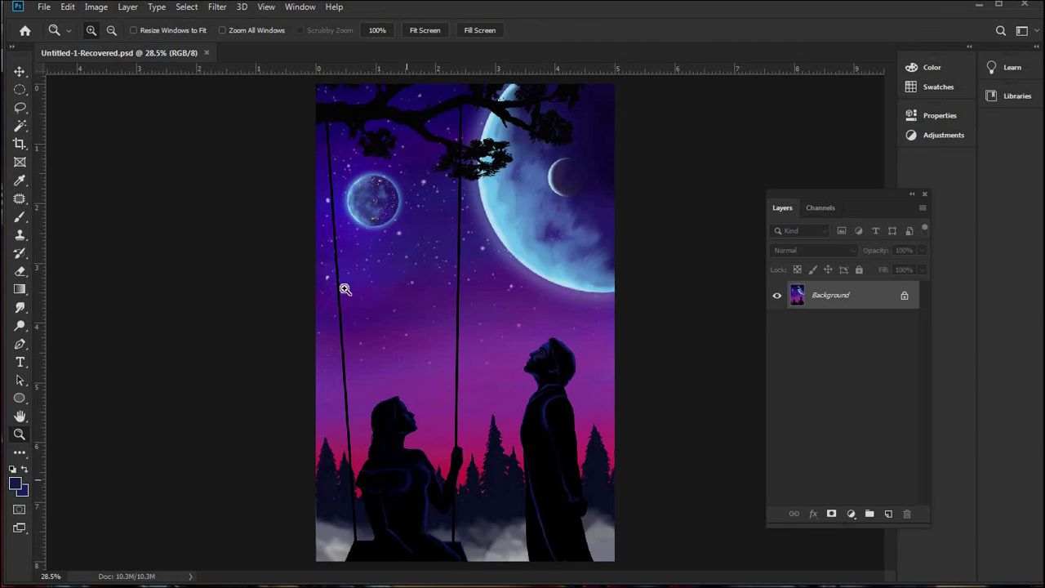
- Sample light blue from the large moon and set the Round Point Stiff brush to 5 px with 64% flow
{"action": "key", "text": "i"}
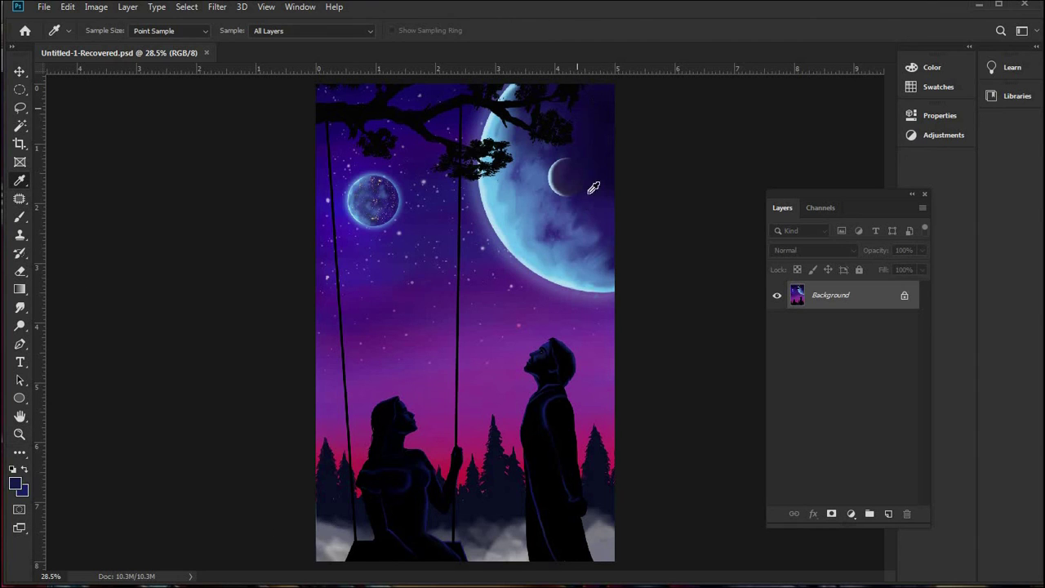
{"action": "left_click", "coordinate": [513, 194]}
{"action": "scroll", "coordinate": [645, 87], "scroll_direction": "up", "scroll_amount": 10}
{"action": "scroll", "coordinate": [579, 107], "scroll_direction": "up", "scroll_amount": 4}
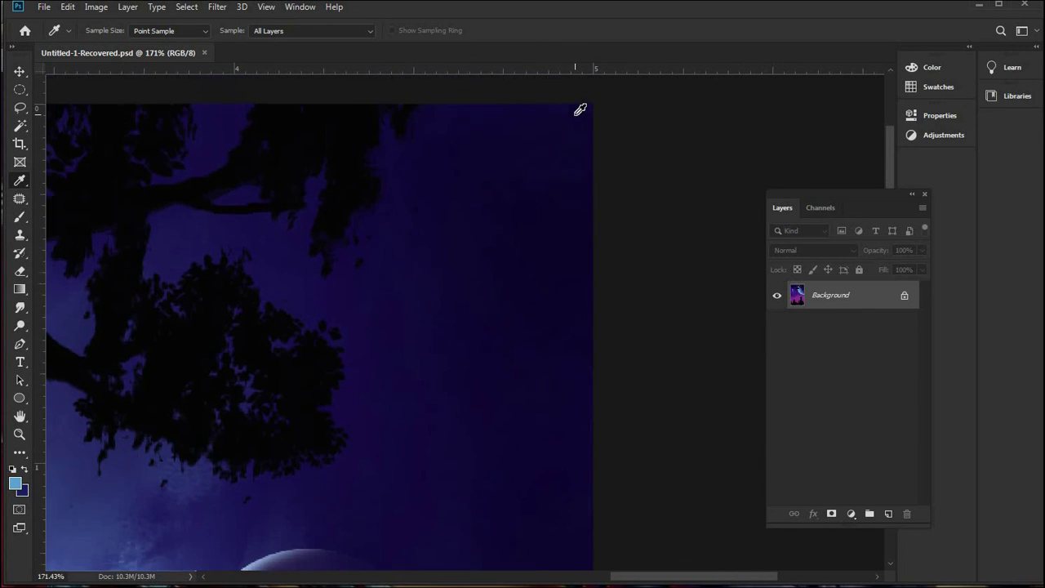
{"action": "left_click", "coordinate": [20, 216]}
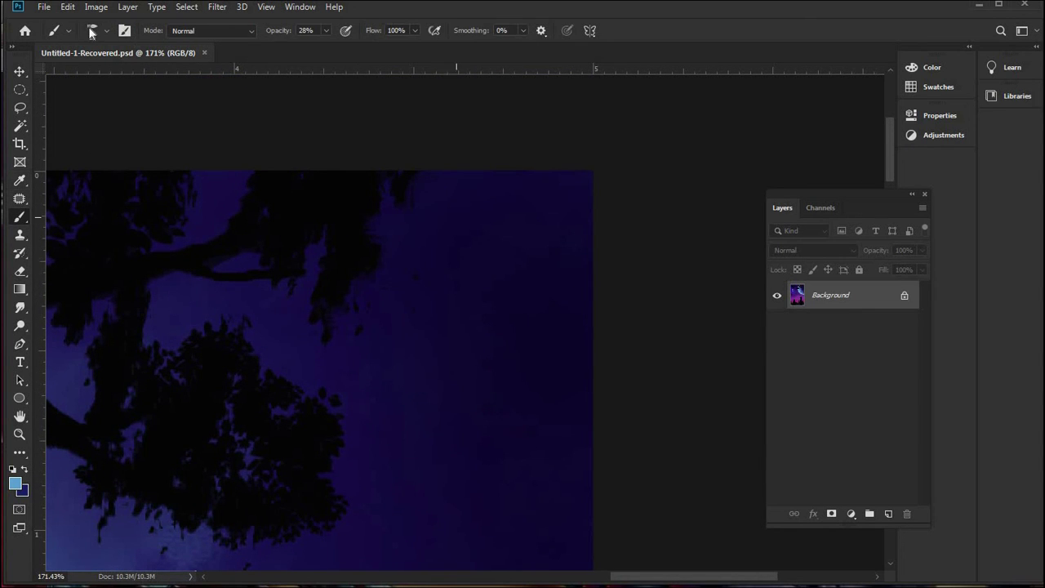
{"action": "left_click", "coordinate": [100, 31]}
{"action": "left_click_drag", "start_coordinate": [90, 76], "coordinate": [88, 76]}
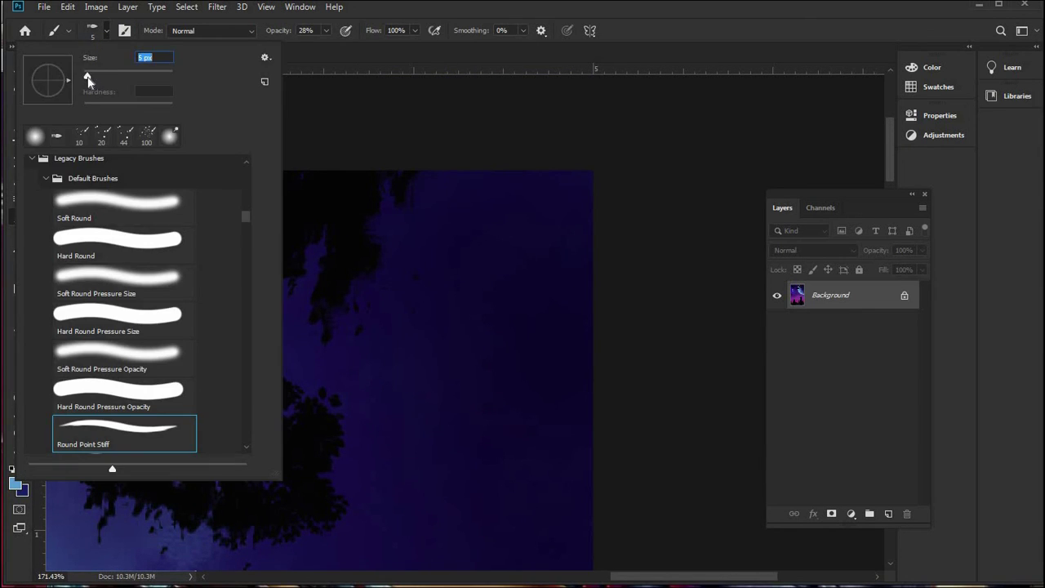
{"action": "left_click", "coordinate": [416, 31]}
{"action": "left_click", "coordinate": [394, 46]}
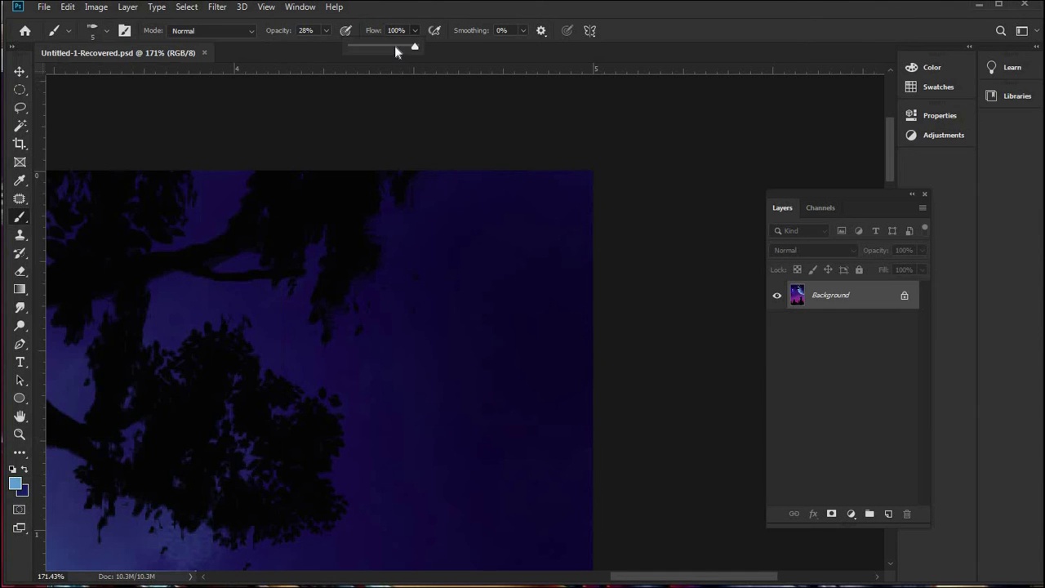
{"action": "key", "text": "Down"}
{"action": "key", "text": "Down"}
{"action": "key", "text": "Down"}
- Handwrite the artist's signature on a new layer in the painting's upper-right corner and shift it slightly inside the canvas edge
{"action": "key", "text": "ctrl+shift+alt+n"}
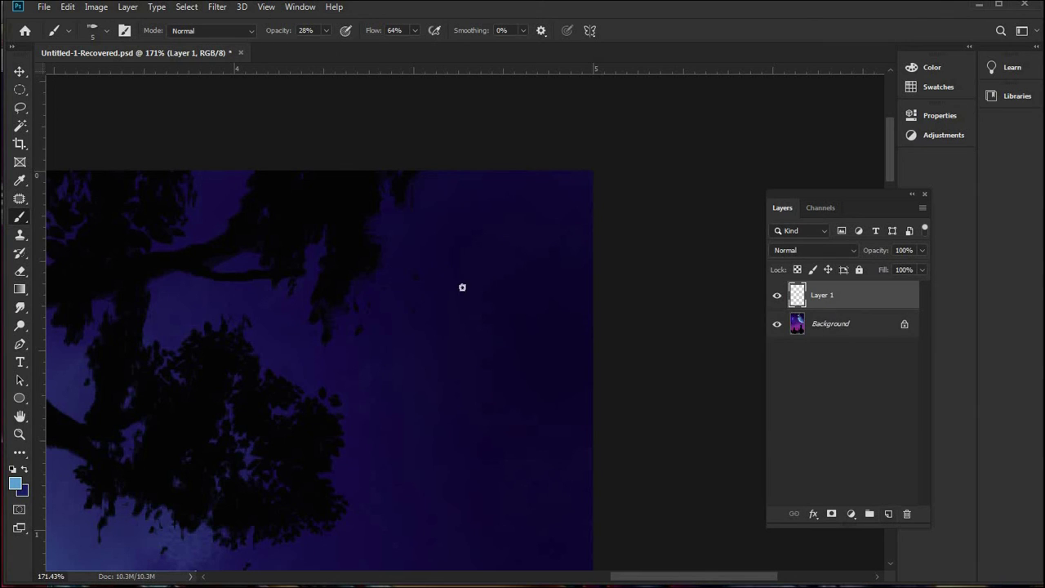
{"action": "mouse_move", "coordinate": [474, 238]}
{"action": "left_mouse_down"}
{"action": "mouse_move", "coordinate": [509, 291]}
{"action": "mouse_move", "coordinate": [524, 229]}
{"action": "mouse_move", "coordinate": [545, 246]}
{"action": "mouse_move", "coordinate": [600, 153]}
{"action": "left_mouse_up"}
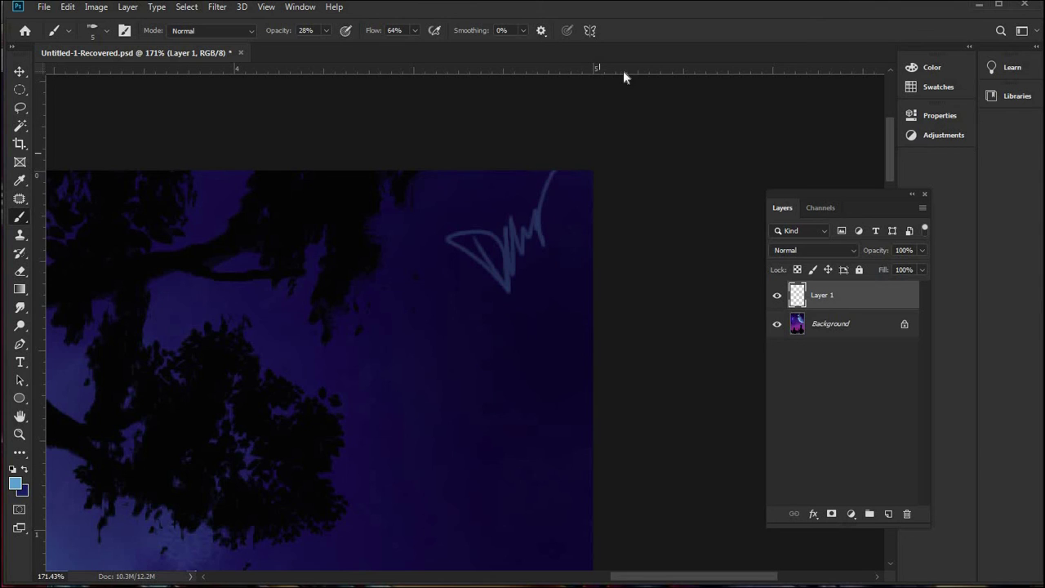
{"action": "key", "text": "ctrl+t"}
{"action": "left_click_drag", "start_coordinate": [533, 249], "coordinate": [533, 252]}
{"action": "key", "text": "Return"}
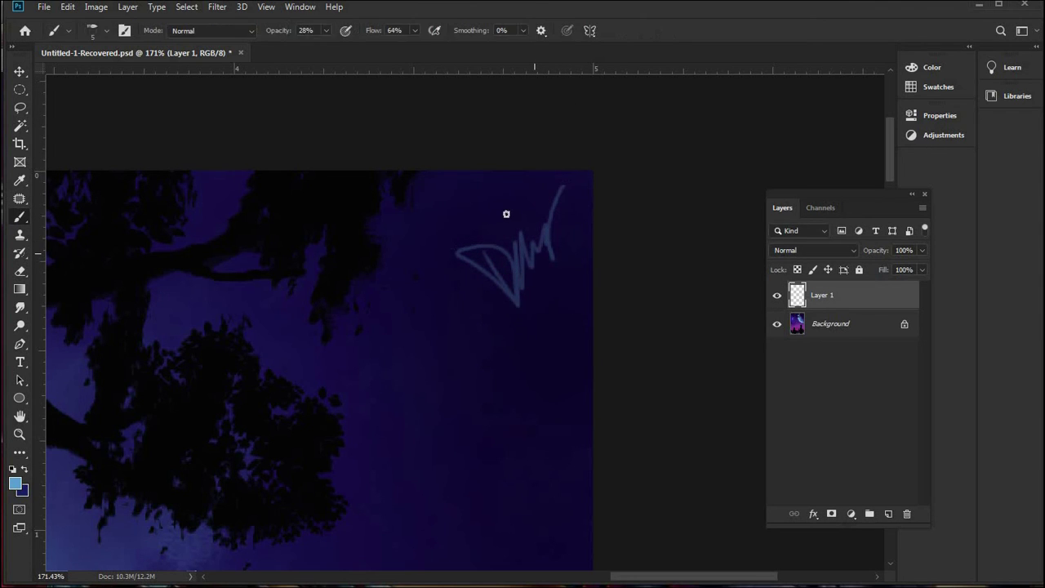
- Move the signature a little farther in from the canvas corner and lower its layer opacity to 51%
{"action": "scroll", "coordinate": [433, 296], "scroll_direction": "down", "scroll_amount": 3}
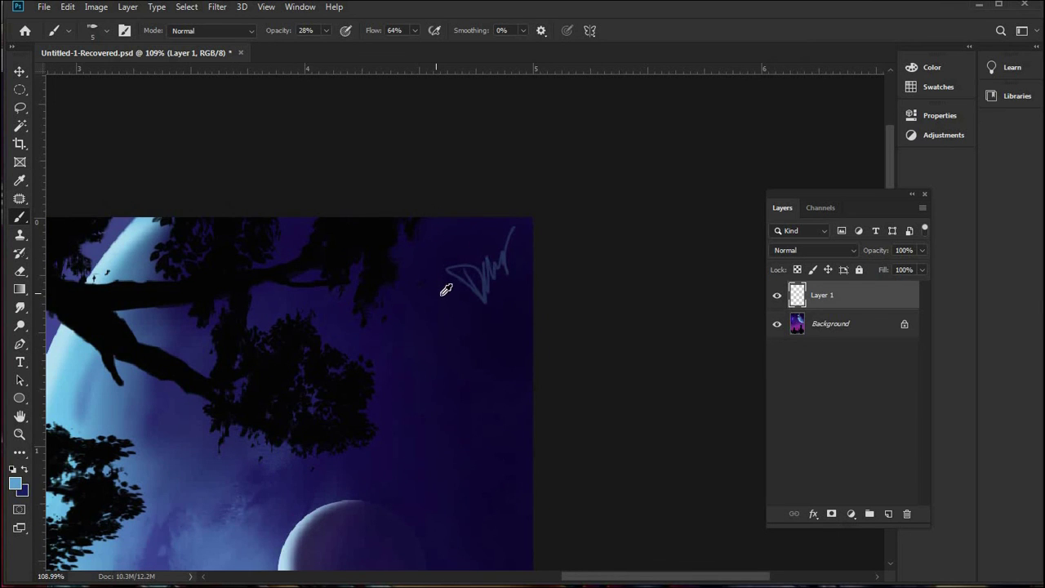
{"action": "scroll", "coordinate": [443, 291], "scroll_direction": "down", "scroll_amount": 4}
{"action": "scroll", "coordinate": [644, 70], "scroll_direction": "down", "scroll_amount": 1}
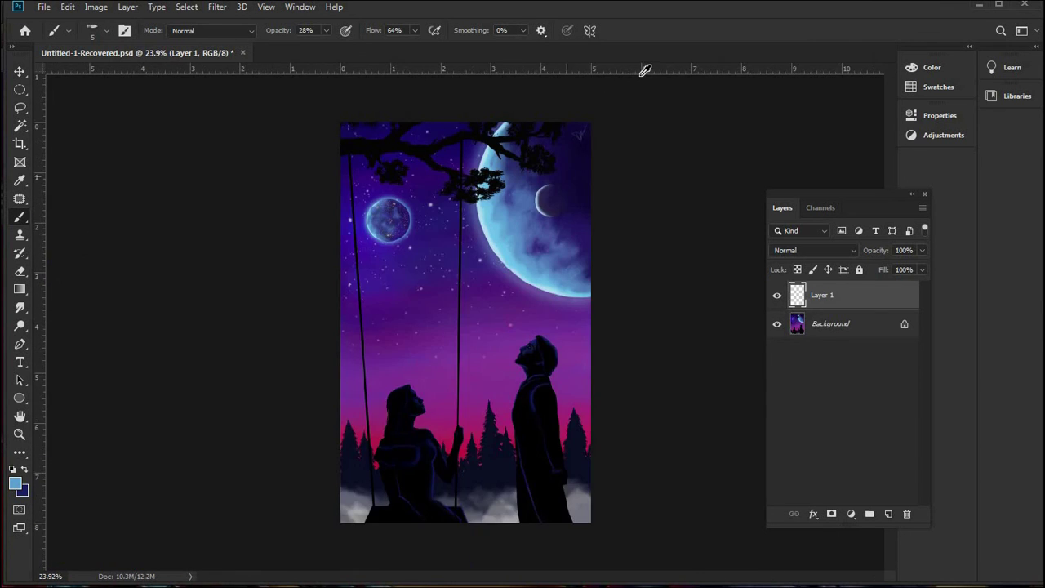
{"action": "scroll", "coordinate": [660, 117], "scroll_direction": "up", "scroll_amount": 4}
{"action": "scroll", "coordinate": [659, 119], "scroll_direction": "up", "scroll_amount": 4}
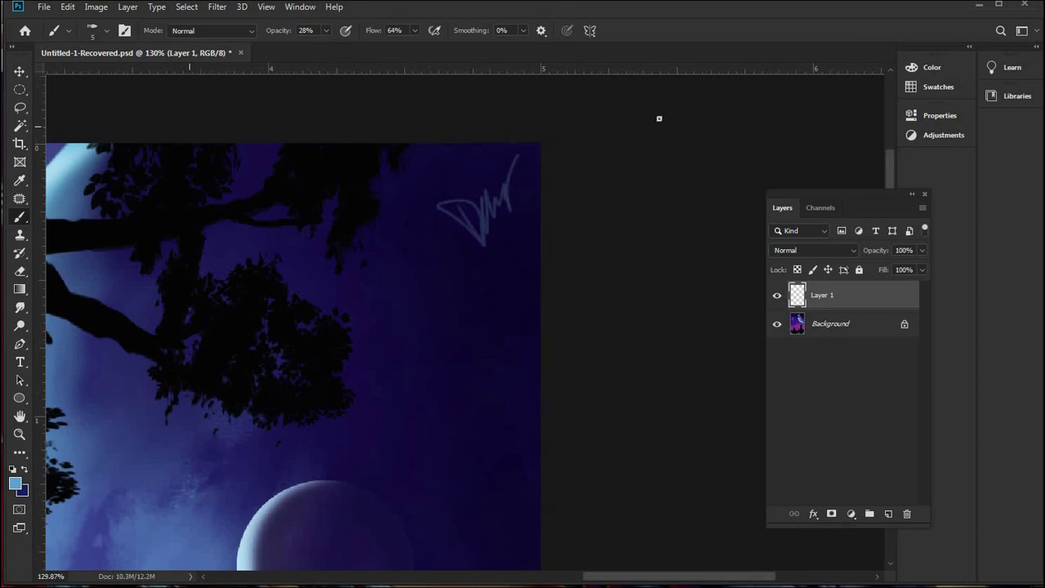
{"action": "key", "text": "v"}
{"action": "left_click_drag", "start_coordinate": [479, 219], "coordinate": [463, 237]}
{"action": "left_click", "coordinate": [776, 295]}
{"action": "left_click", "coordinate": [776, 294]}
{"action": "left_click", "coordinate": [922, 250]}
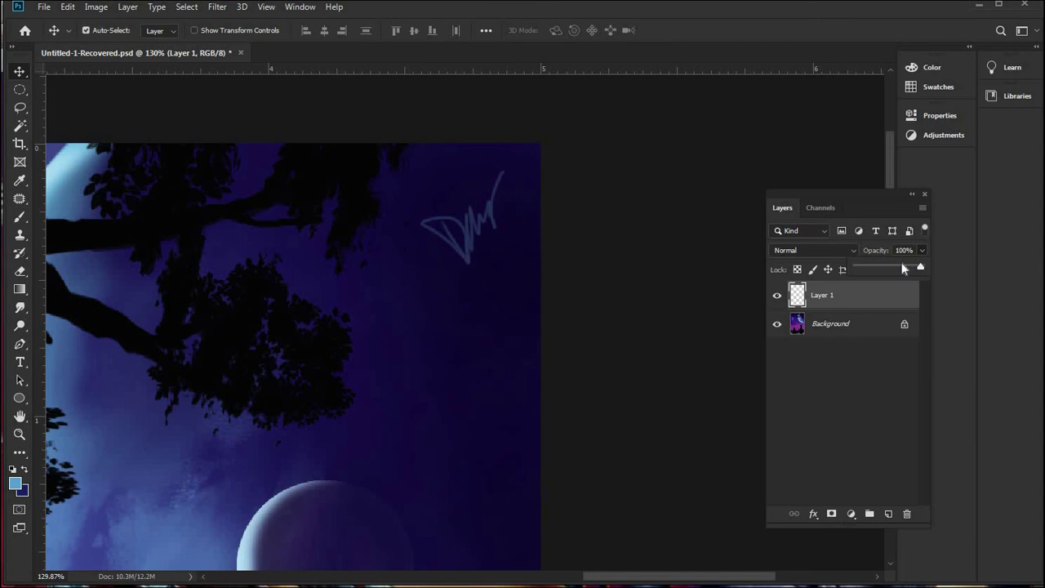
{"action": "left_click_drag", "start_coordinate": [902, 269], "coordinate": [887, 268]}
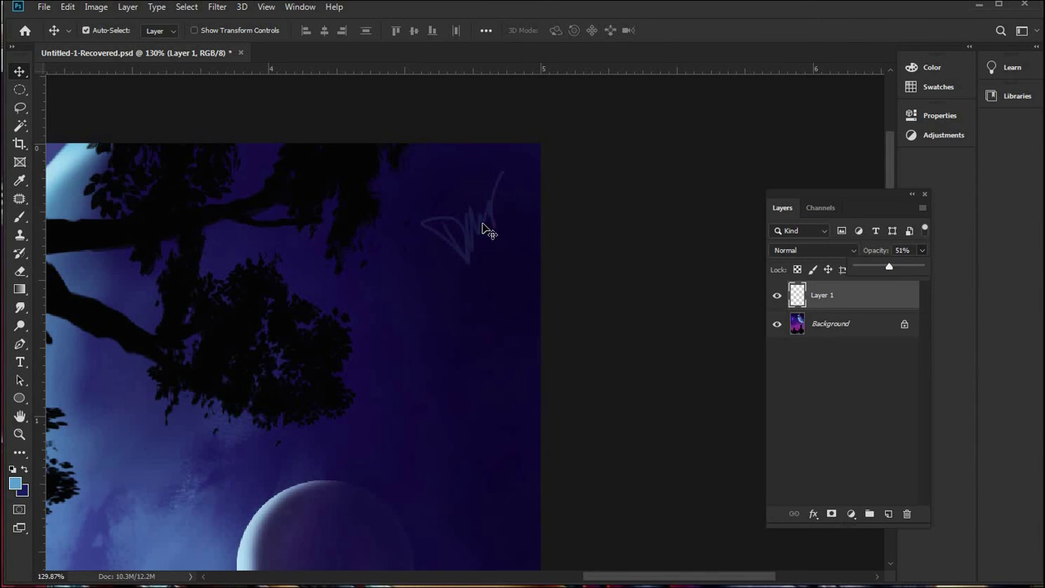
- Nudge the signature slightly back toward the canvas corner and save the document
{"action": "left_click_drag", "start_coordinate": [475, 223], "coordinate": [481, 228]}
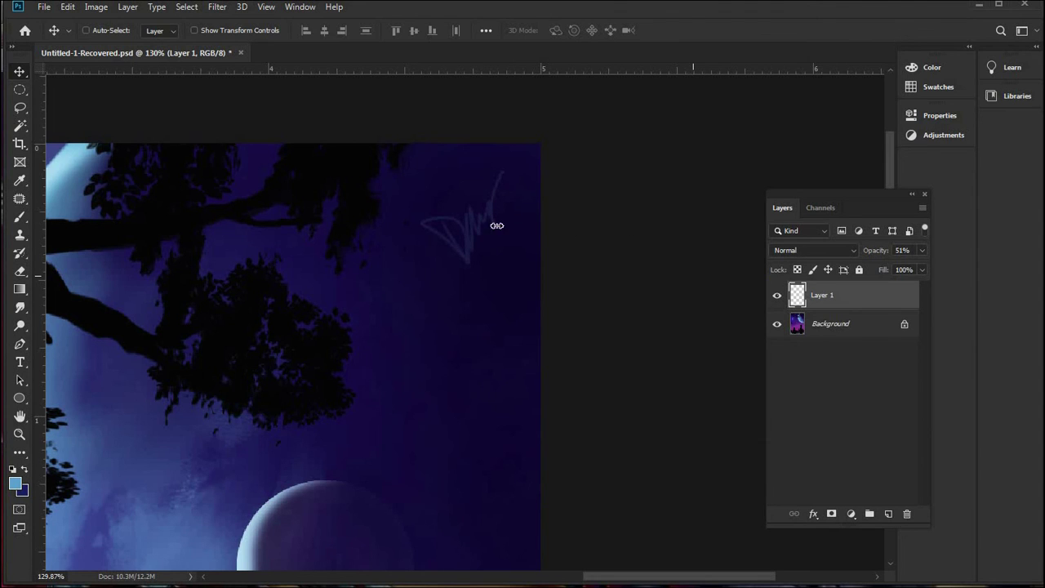
{"action": "key", "text": "ctrl+t"}
{"action": "left_click_drag", "start_coordinate": [478, 225], "coordinate": [488, 220]}
{"action": "key", "text": "Return"}
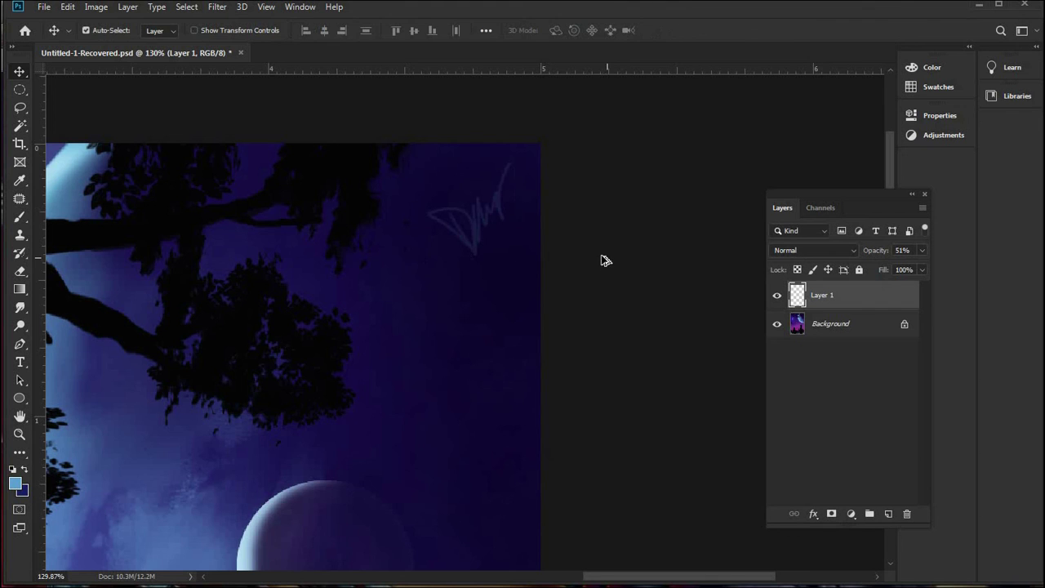
{"action": "scroll", "coordinate": [595, 301], "scroll_direction": "down", "scroll_amount": 5}
{"action": "scroll", "coordinate": [596, 297], "scroll_direction": "down", "scroll_amount": 3}
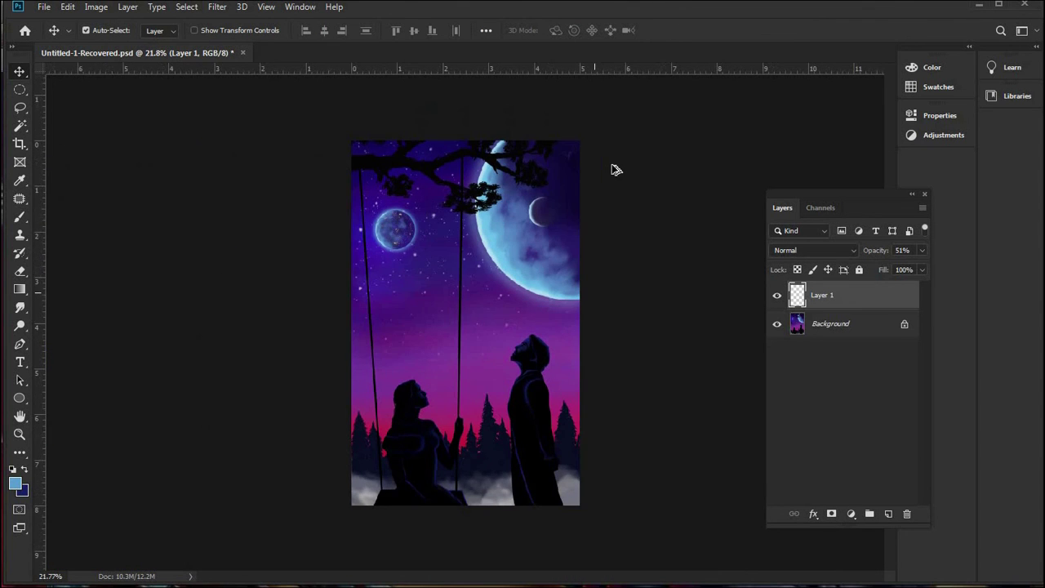
{"action": "scroll", "coordinate": [617, 170], "scroll_direction": "up", "scroll_amount": 1}
{"action": "key", "text": "ctrl+s"}
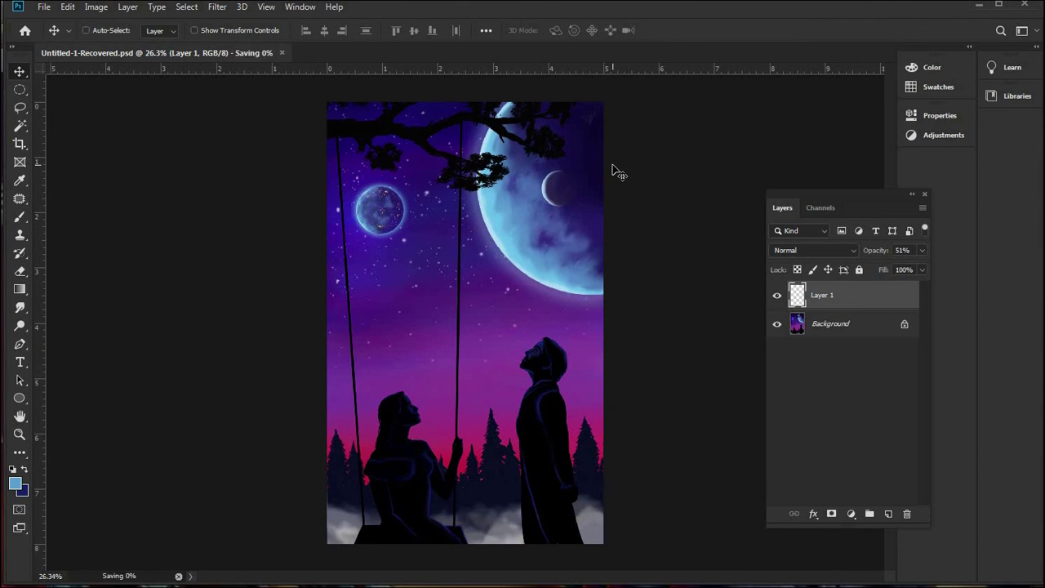